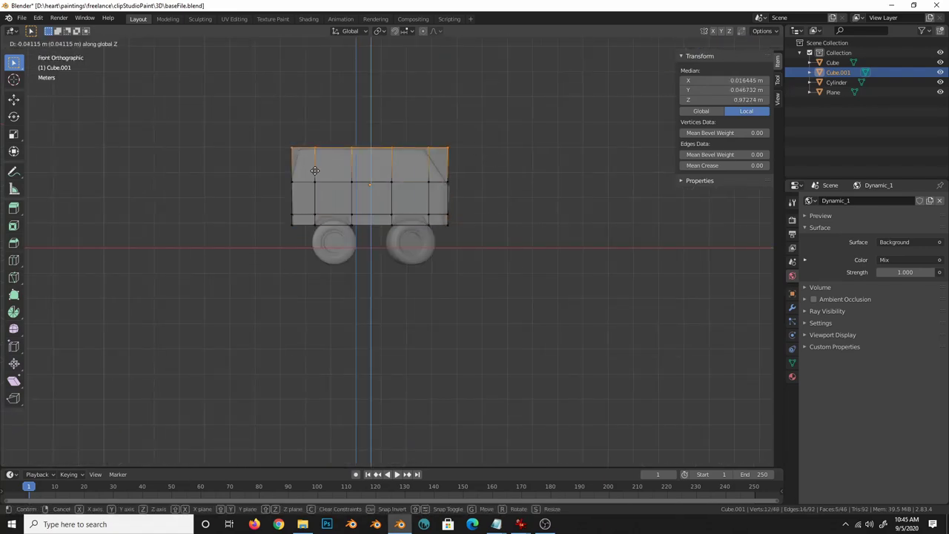
- Move a bottom vertex of the van body along the X axis
left_click(319, 220)
key("g")
key("x")
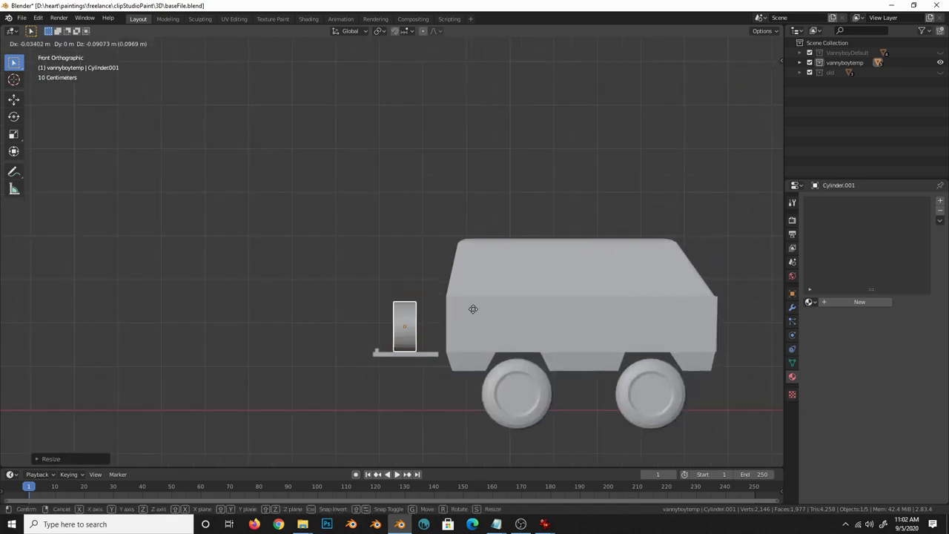
- Mirror the wheel disc into a pair and scale the wheels in front view
left_click(747, 299)
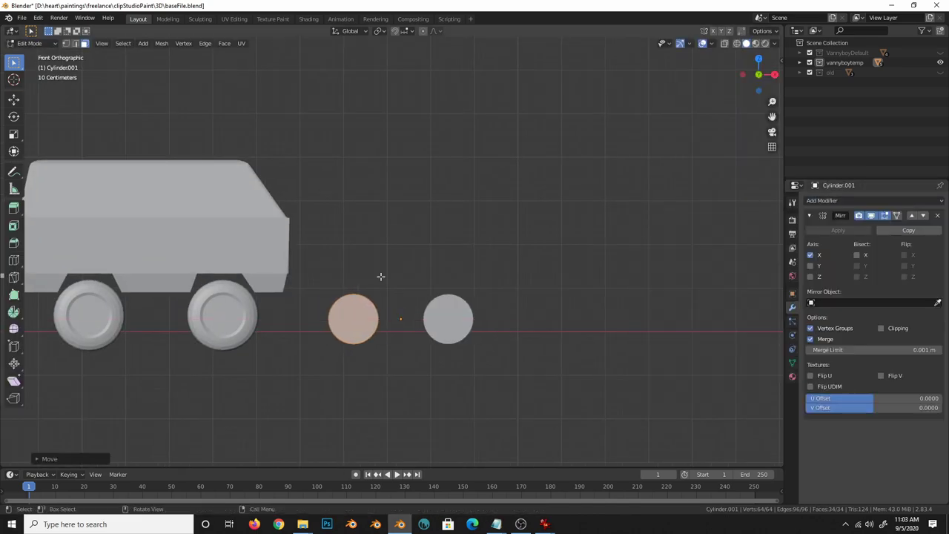
key("Tab")
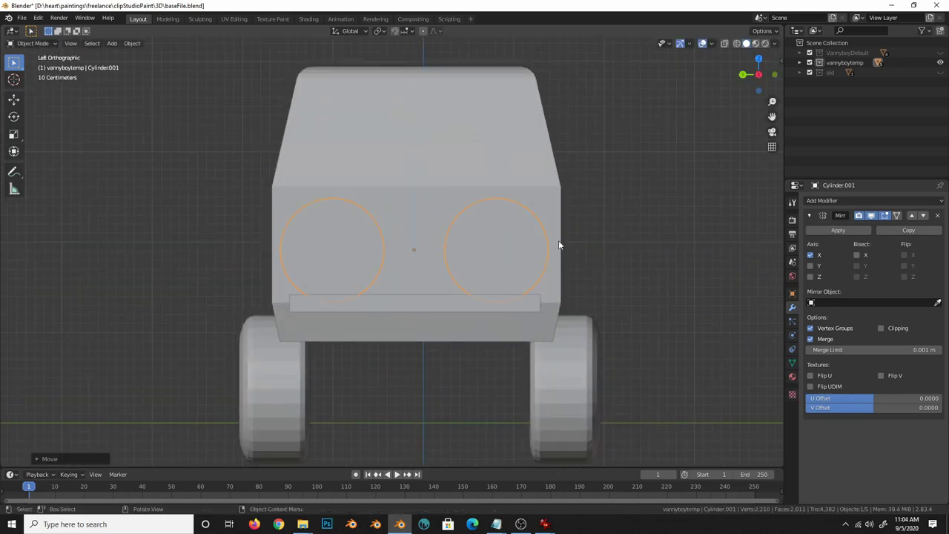
key("KP_1")
key("s")
left_click(490, 323)
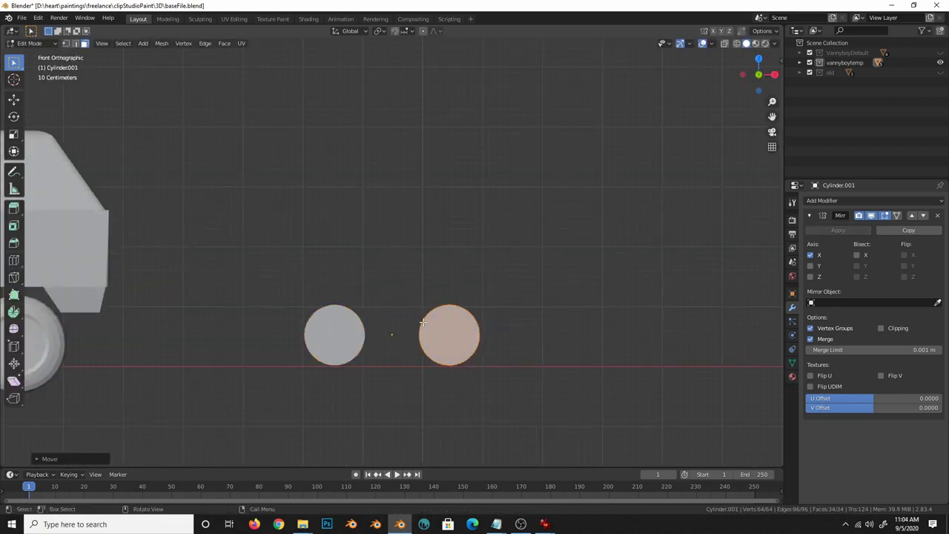
- Narrow the upright frame block between the wheels along the X axis
key("Tab")
left_click(568, 281)
key("KP_Decimal")
key("s")
key("x")
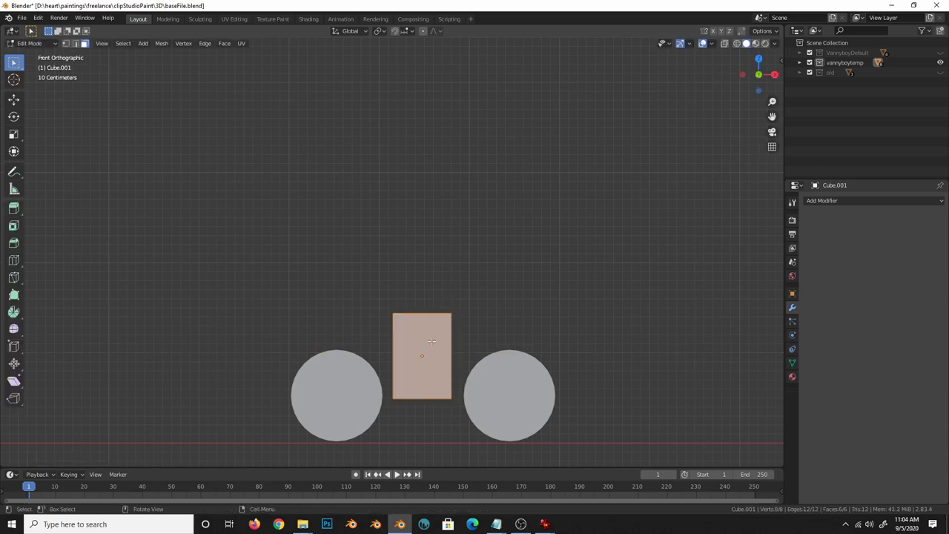
key("KP_3")
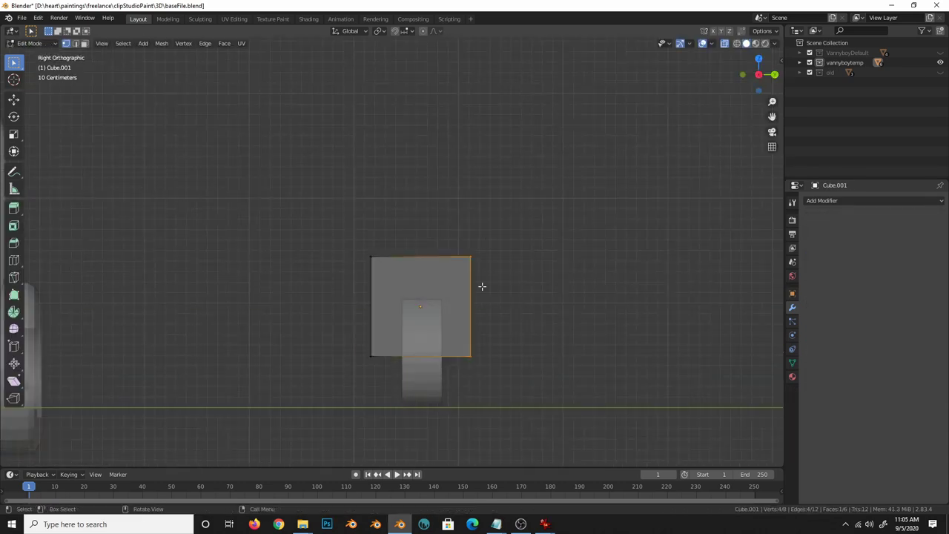
- Duplicate the block's top face above the frame and flatten it along Z into a tank
key("shift+d")
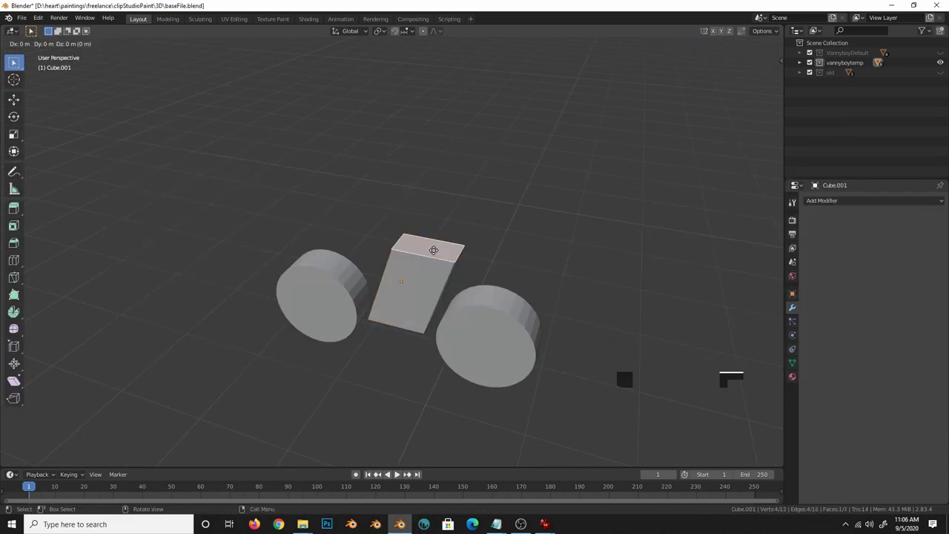
left_click(469, 211)
key("KP_1")
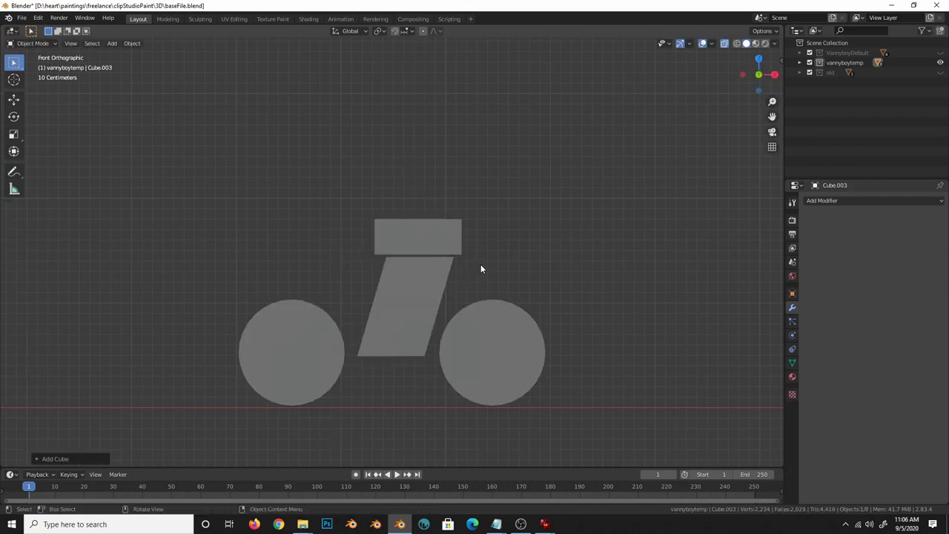
key("g")
left_click(374, 182)
key("s")
key("z")
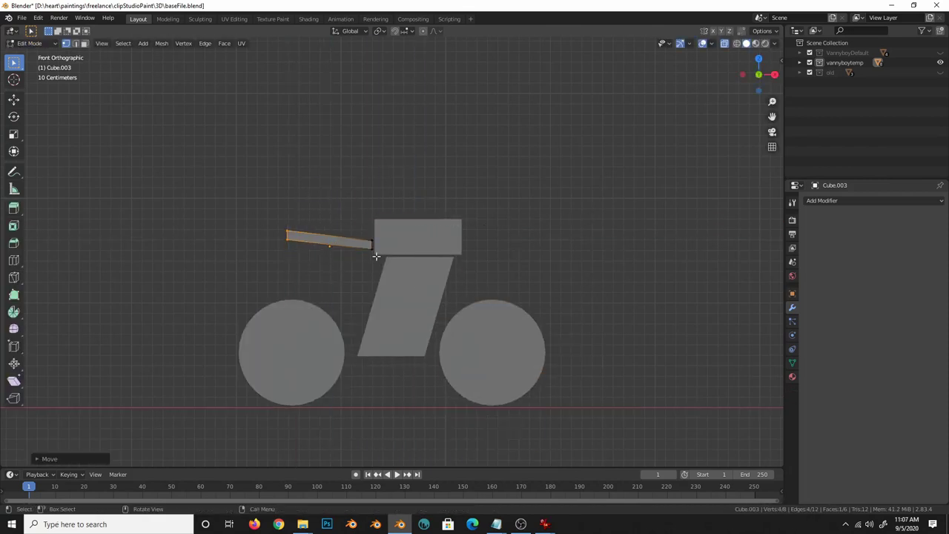
key("KP_3")
- Move and scale the seat part into place, then select all the bike parts
key("g")
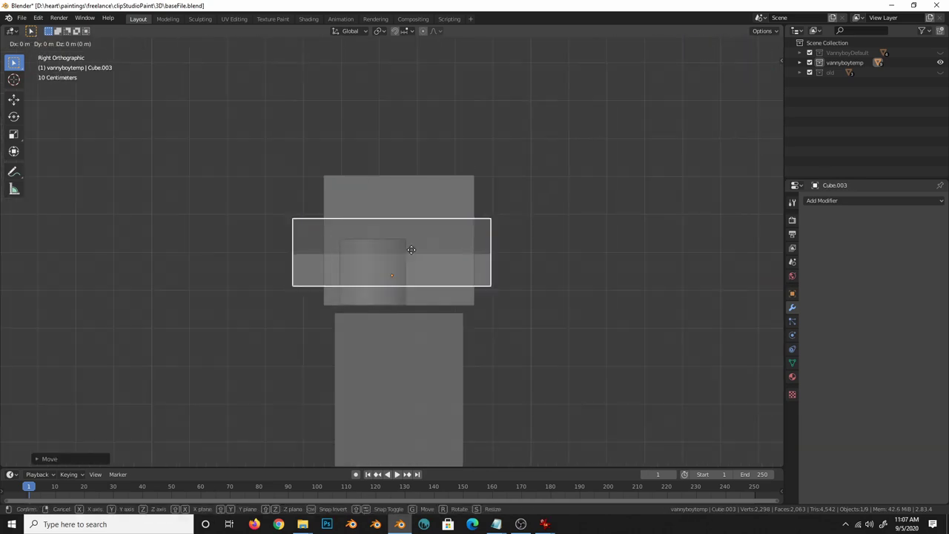
key("KP_7")
left_click(356, 295)
key("ctrl+KP_3")
key("KP_7")
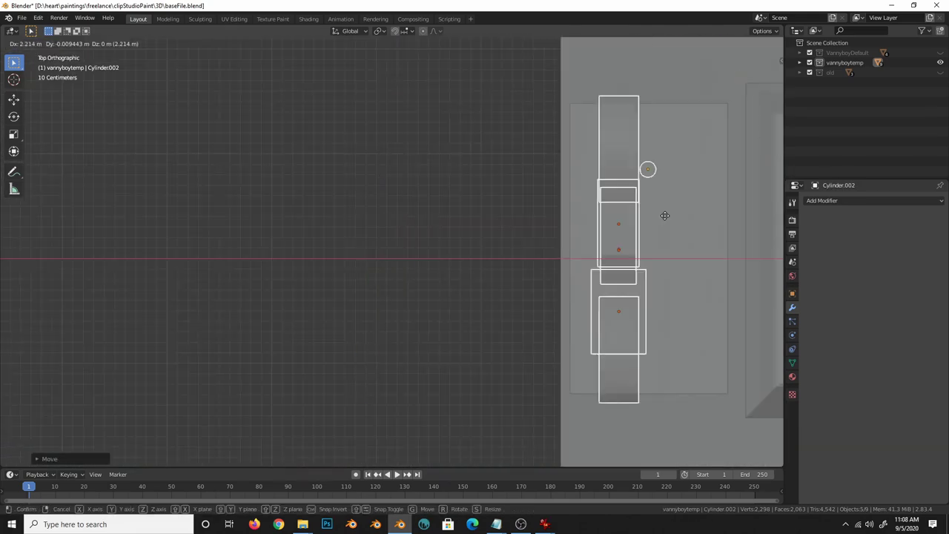
key("ctrl+KP_3")
left_click(406, 200)
key("s")
mouse_move(422, 164)
left_mouse_down()
mouse_move(522, 141)
mouse_move(365, 123)
mouse_move(484, 159)
left_mouse_up()
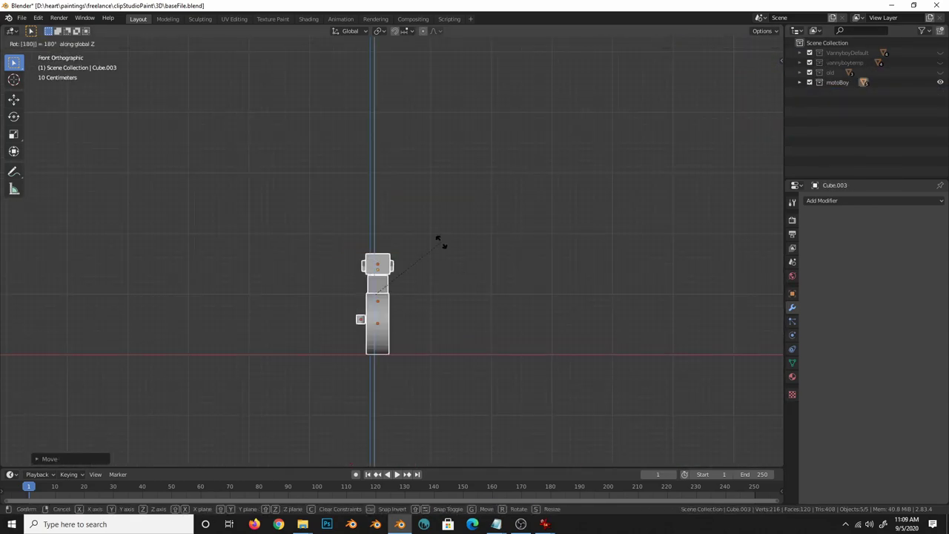
- Rotate the bike parts a half-turn, then inset and extrude the wheel's side face into a recessed hub
left_click(379, 291)
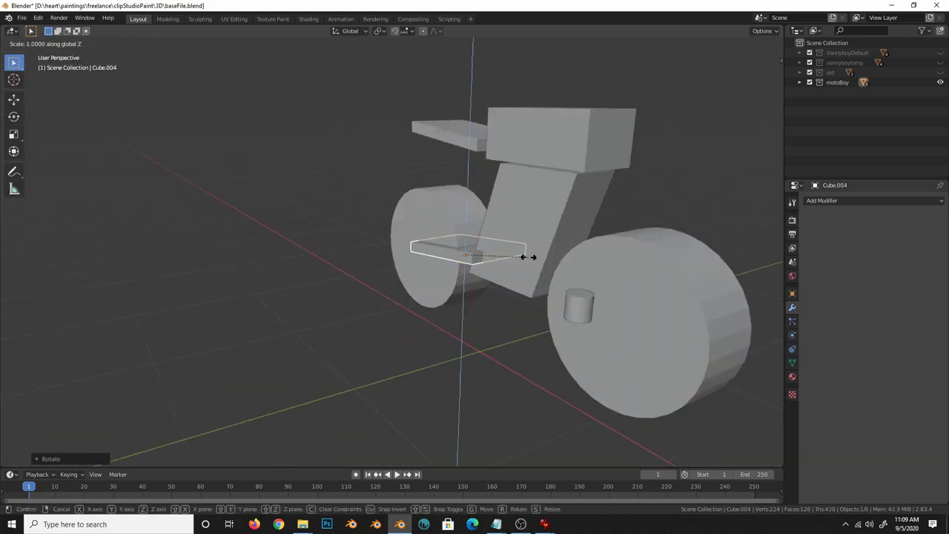
left_click_drag(529, 262, 463, 195)
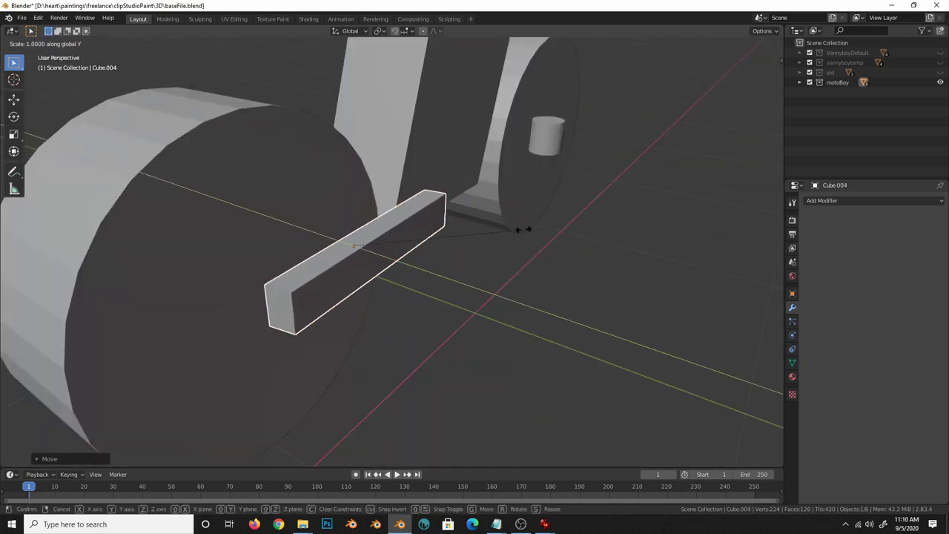
scroll(644, 195, "down", 5)
key("i")
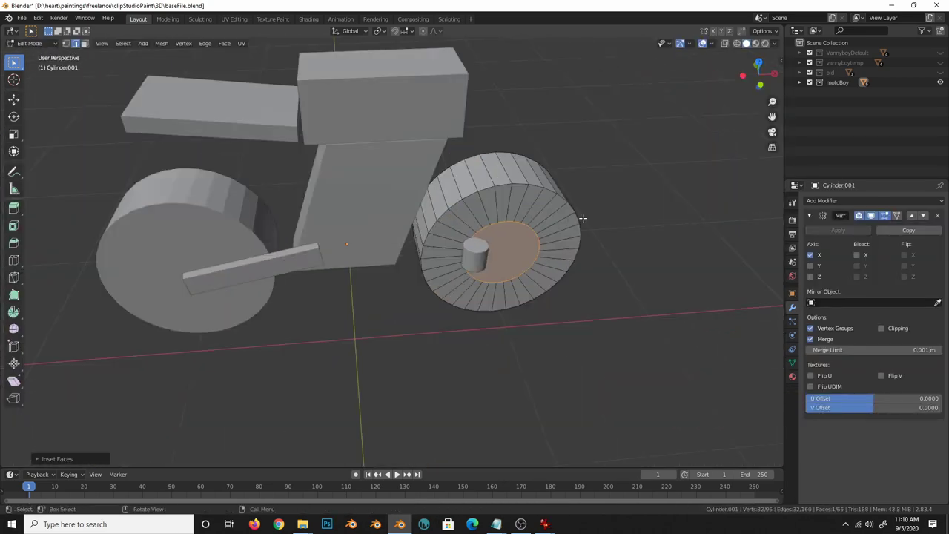
key("e")
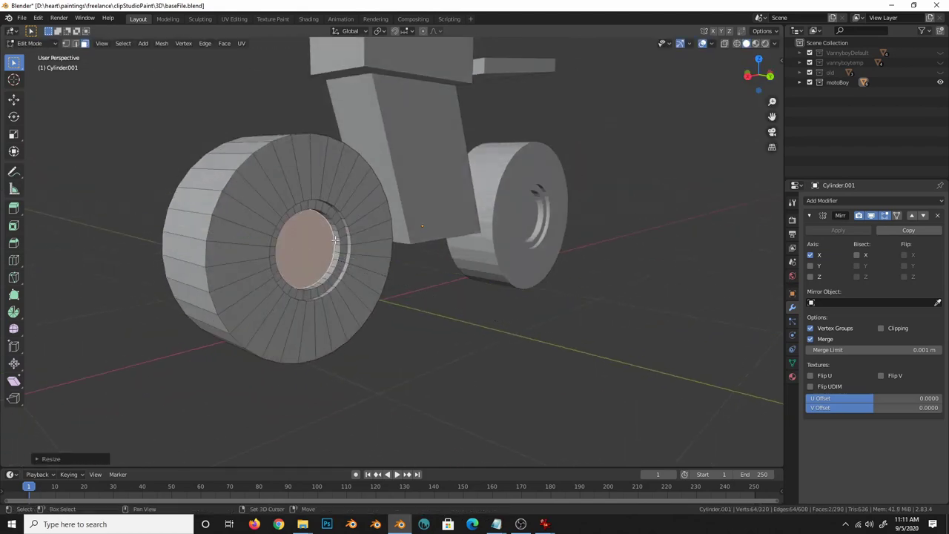
key("ctrl+e")
- Bevel the outer rim edge loop and enable Mirror Z with Clipping
left_click(520, 254)
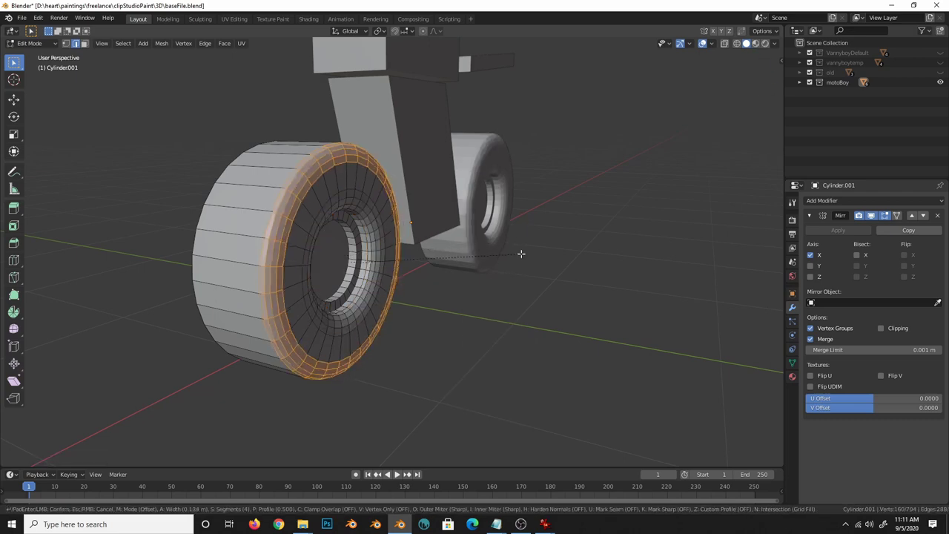
key("KP_3")
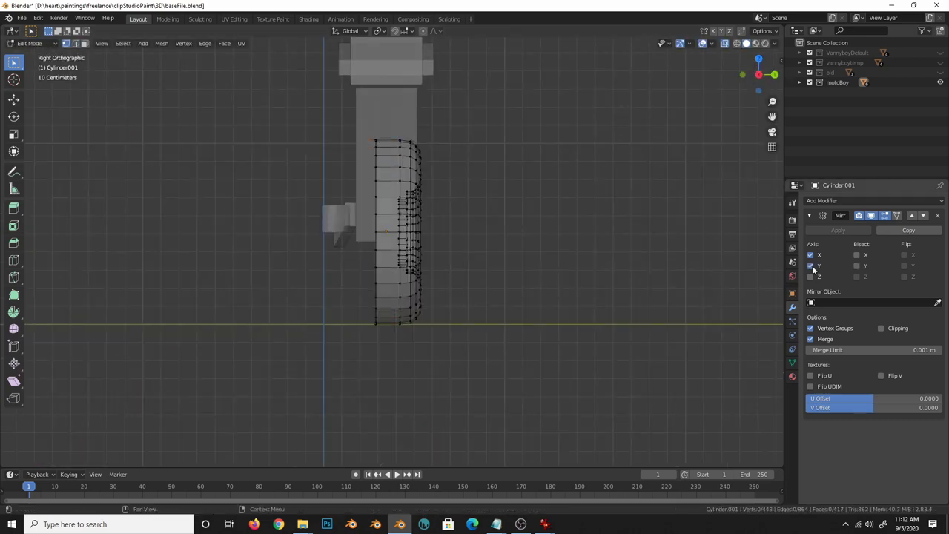
left_click(810, 277)
left_click(881, 328)
- Shift all the wheel geometry along Y and select the inner hub disc faces
key("a")
key("KP_3")
key("g")
key("y")
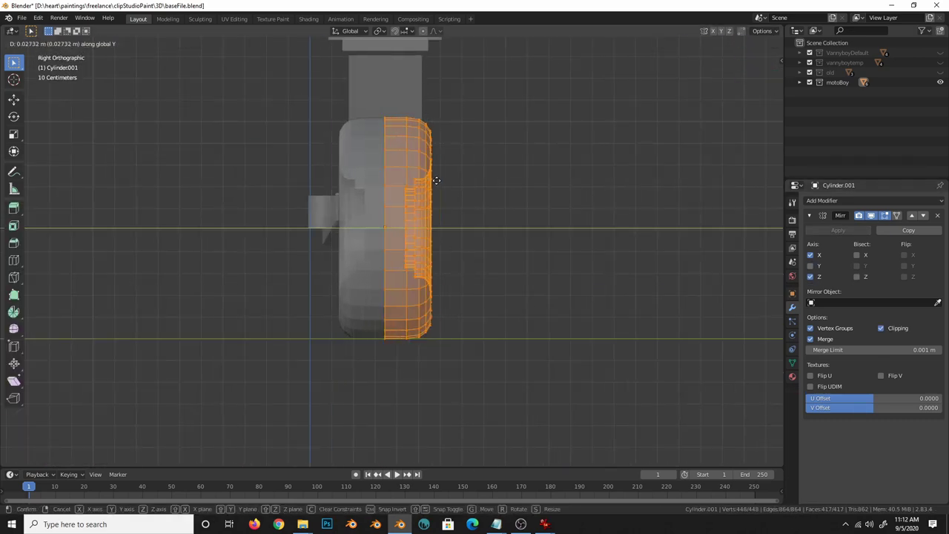
left_click(436, 180)
left_click(349, 239)
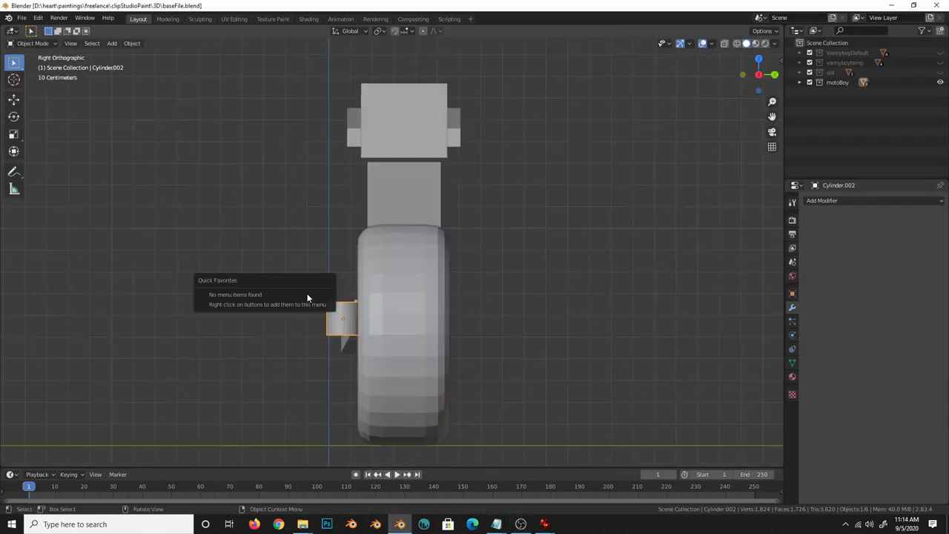
- Inset and extrude the small cylinder's top face upward into a fork tube
key("Tab")
key("g")
left_click(282, 310)
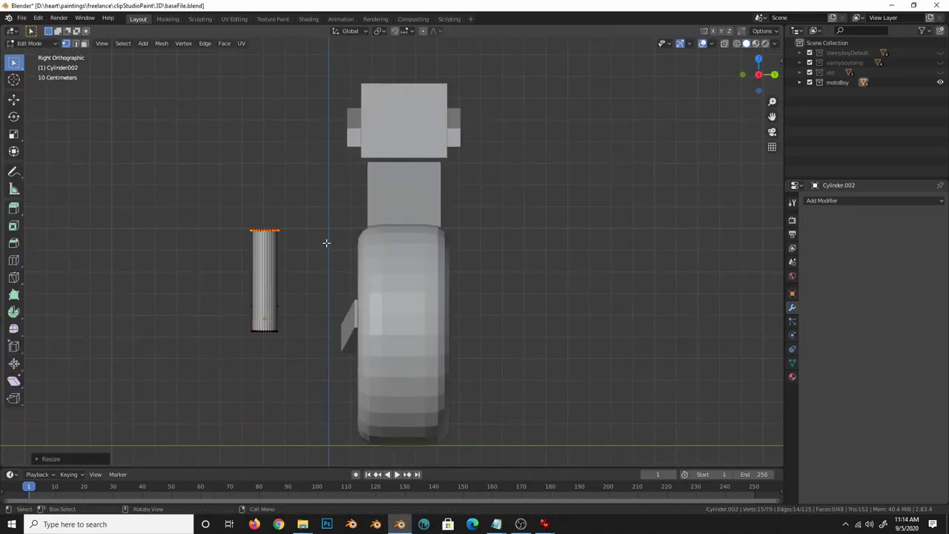
key("ctrl+z")
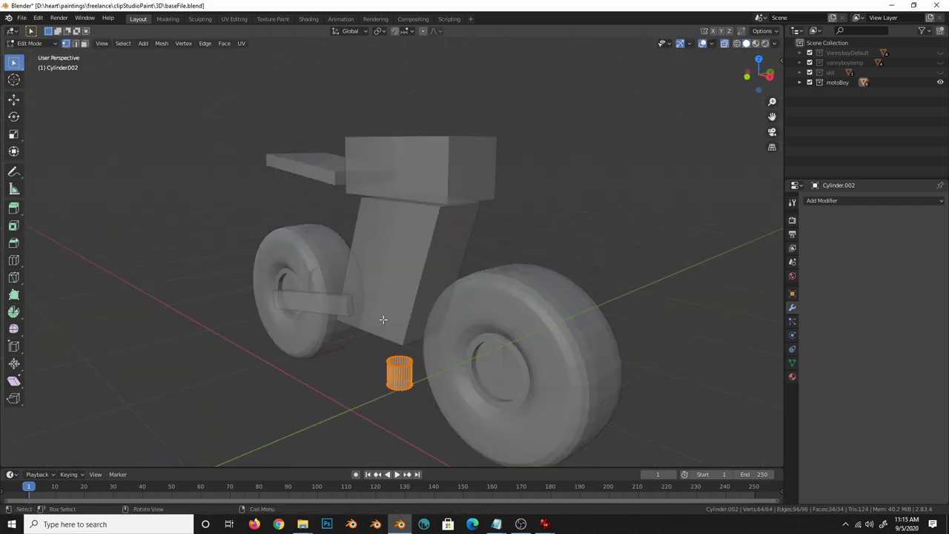
key("i")
left_click(437, 280)
key("e")
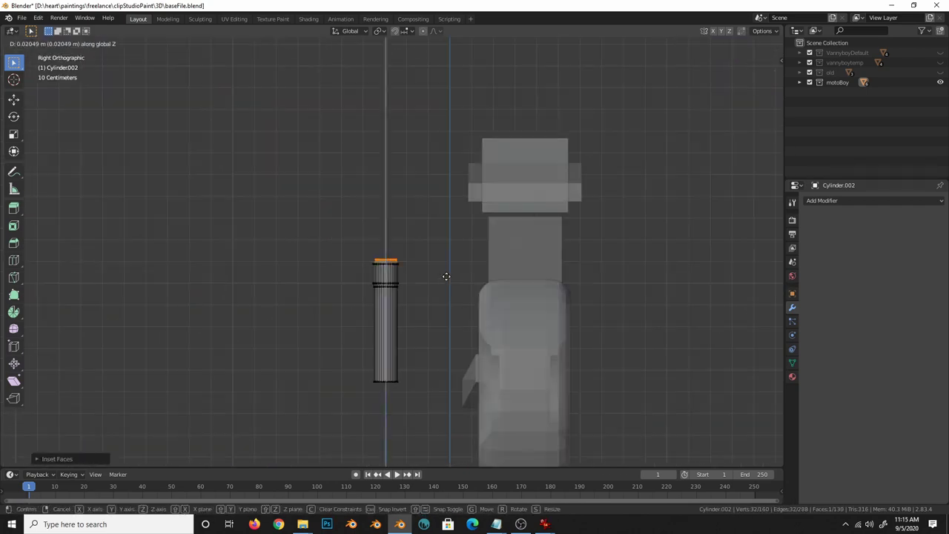
key("Tab")
- Mirror the fork tube across Y and set the spacing between the two tubes
left_click(874, 201)
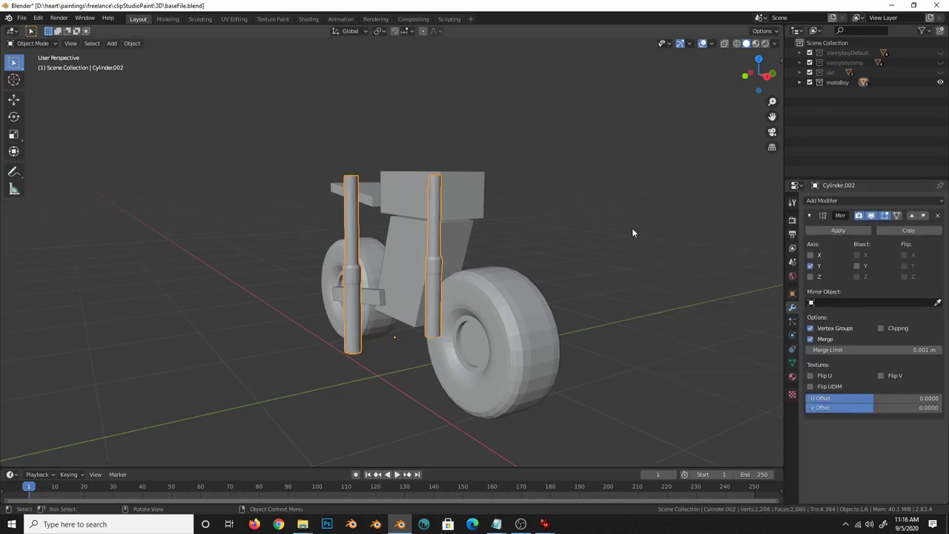
key("KP_3")
key("g")
key("y")
left_click(513, 262)
right_click(475, 268)
left_click(475, 271)
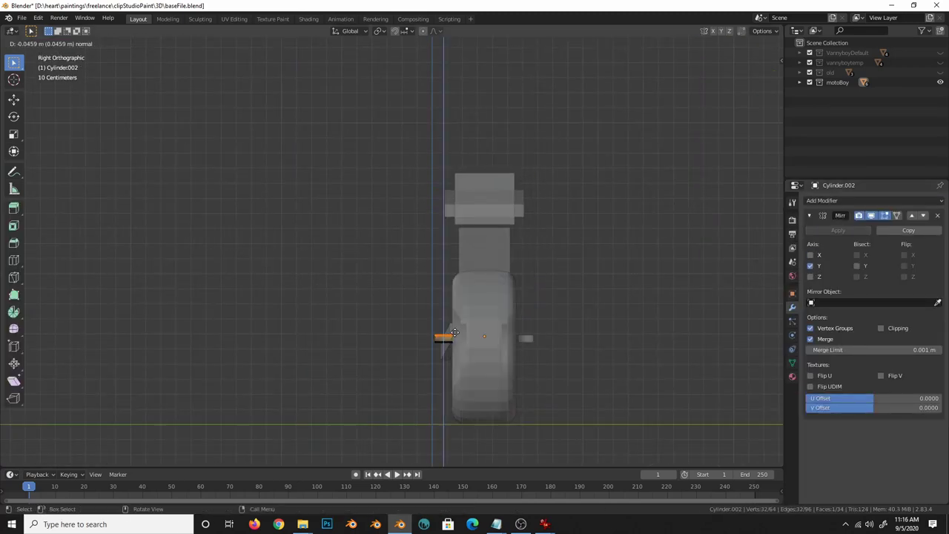
- Adjust the positions of the tank block and the front fork in front view
key("KP_1")
left_click(367, 215)
key("Tab")
key("g")
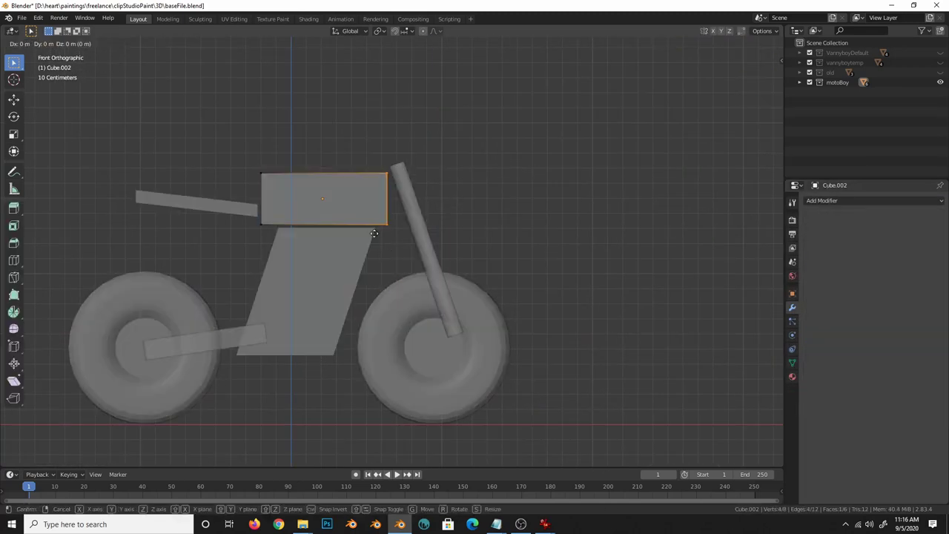
key("Escape")
key("Tab")
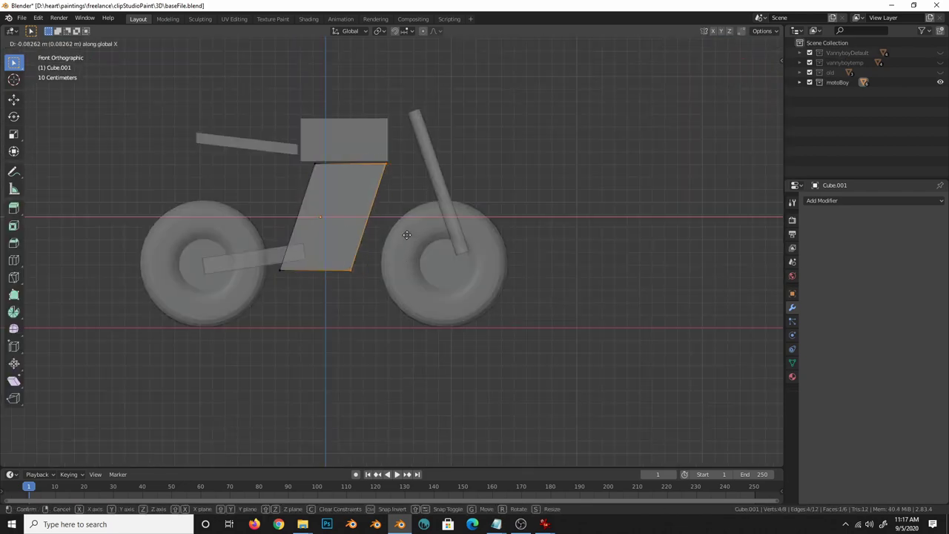
left_click(422, 153)
key("g")
key("Escape")
key("Tab")
- Move the wheel geometry vertically along local Z
left_click(412, 230)
key("Tab")
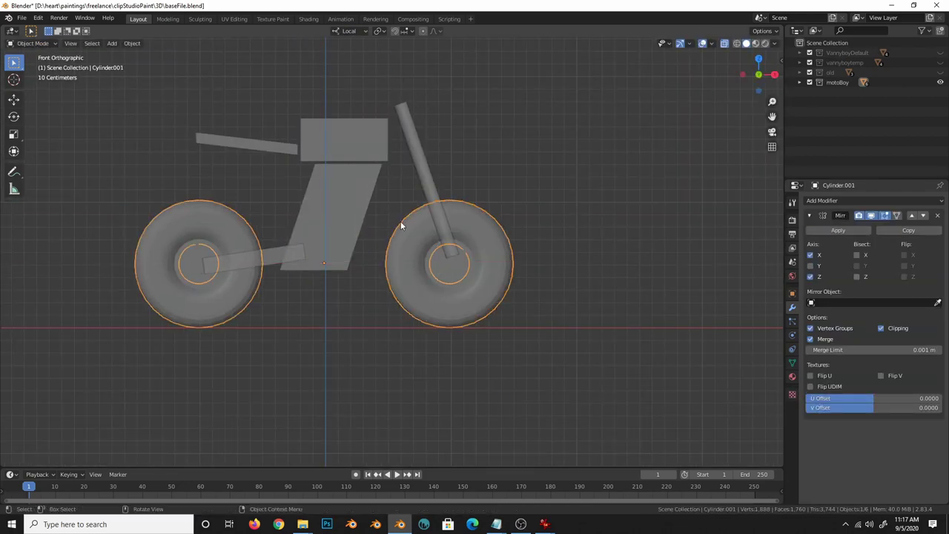
key("g")
key("z")
key("z")
key("Escape")
left_click(427, 144)
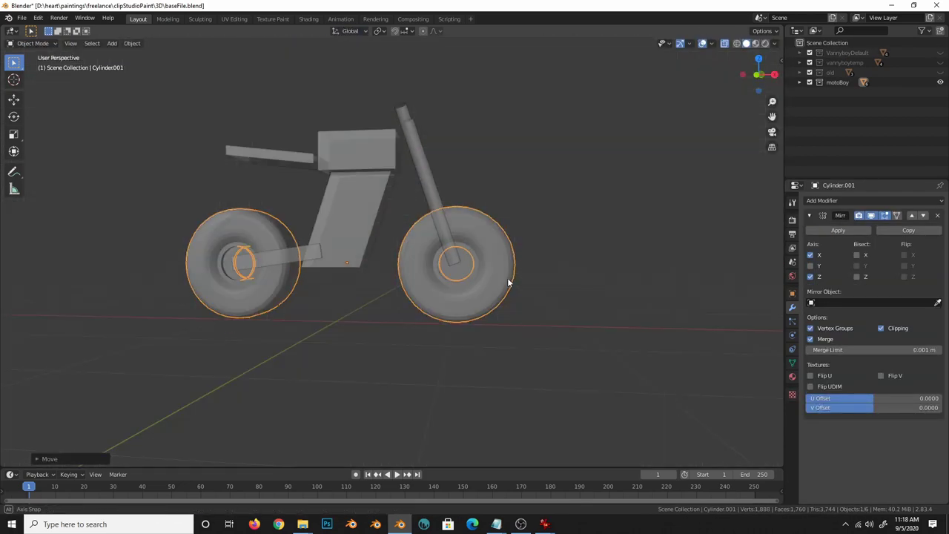
- Select frame vertices and the footrest bar, and mirror the footrest to the other side
key("KP_1")
left_click(338, 215)
key("Tab")
left_click_drag(360, 267, 276, 287)
key("Tab")
left_click(310, 266)
left_click(792, 306)
left_click(821, 200)
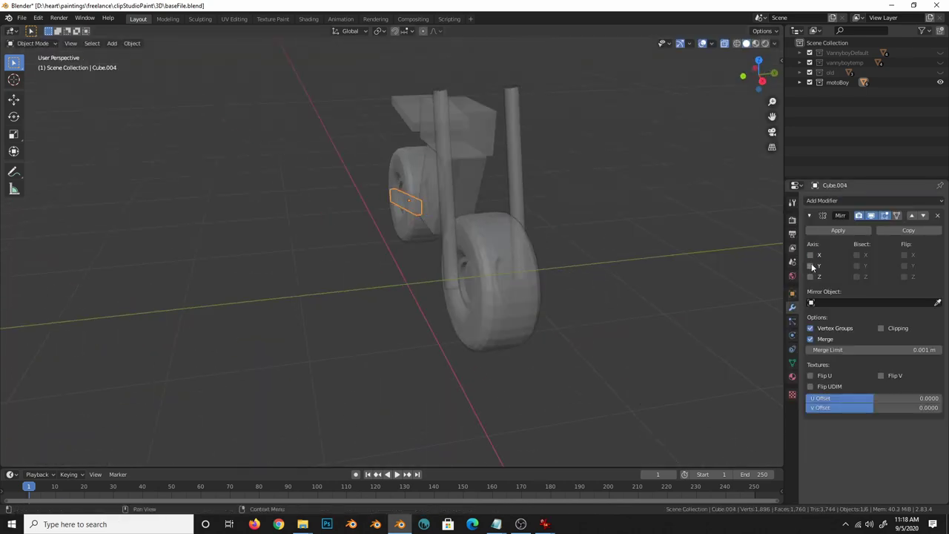
- Move the footrest geometry vertically and rotate part of it
key("Tab")
key("KP_1")
scroll(271, 233, "up", 5)
scroll(271, 233, "down", 5)
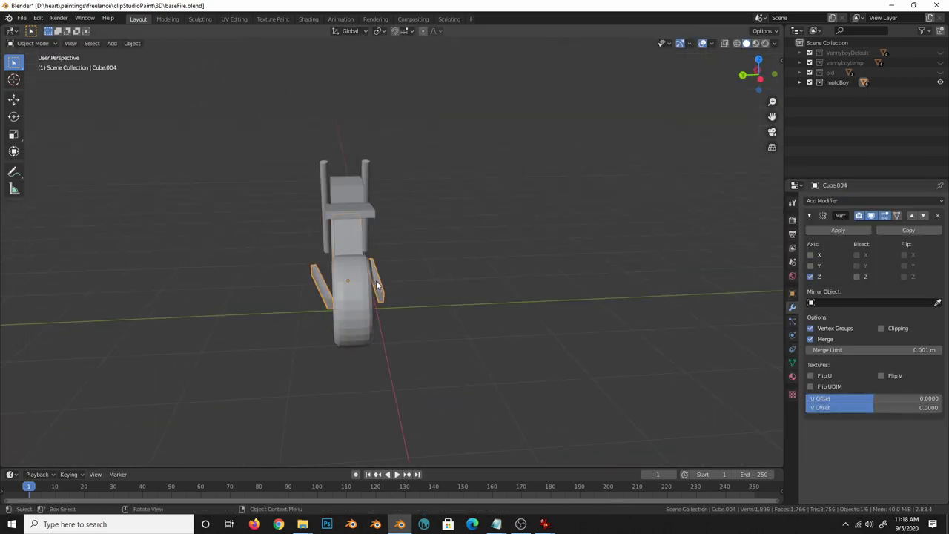
key("Tab")
key("Tab")
key("g")
key("z")
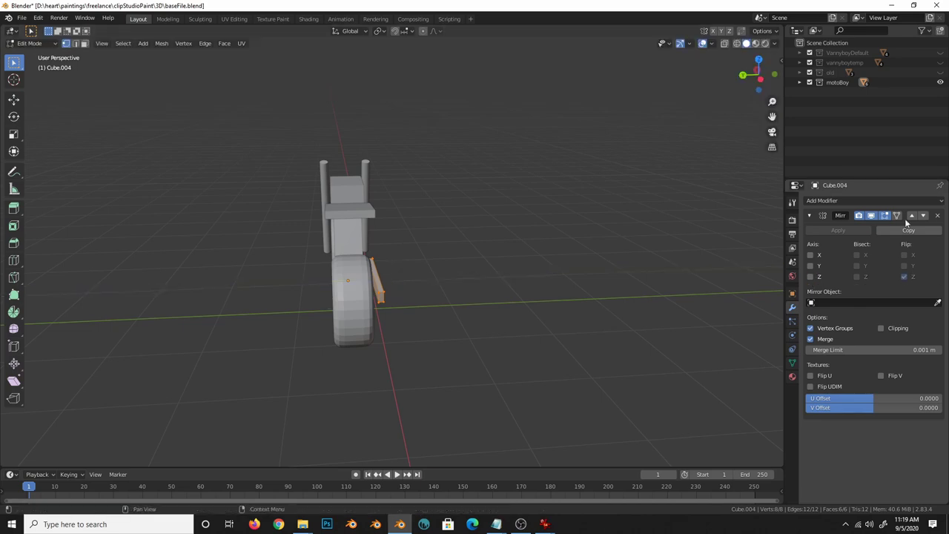
key("ctrl+x")
scroll(436, 348, "up", 4)
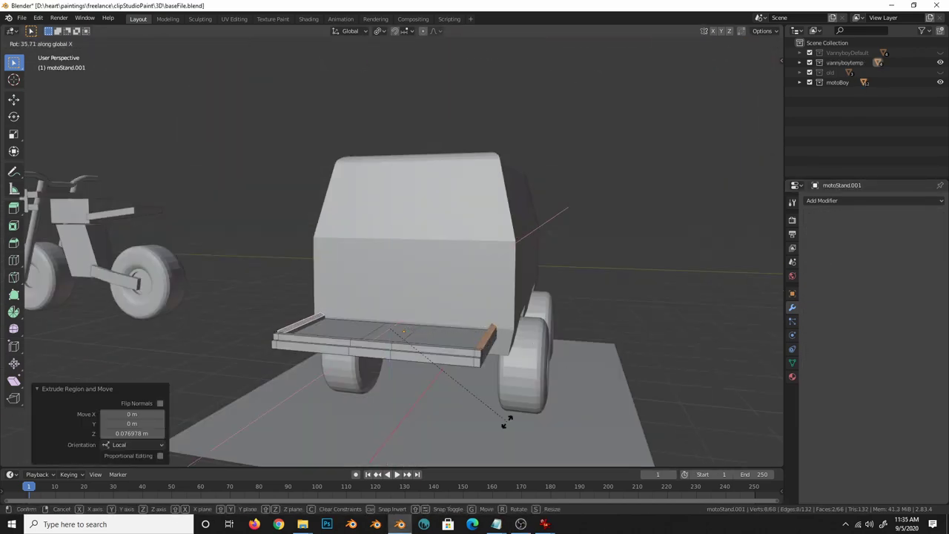
- Angle the stand's flaps, add a loop cut, and inset a framed border into the flaps
right_click(507, 421)
left_click(539, 300)
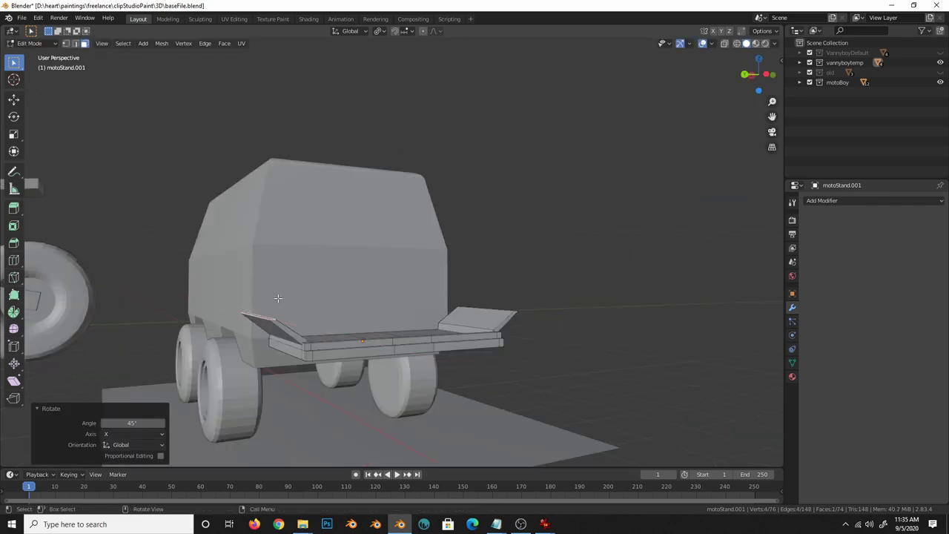
key("ctrl+r")
left_click(464, 282)
left_click(288, 304, "alt+shift")
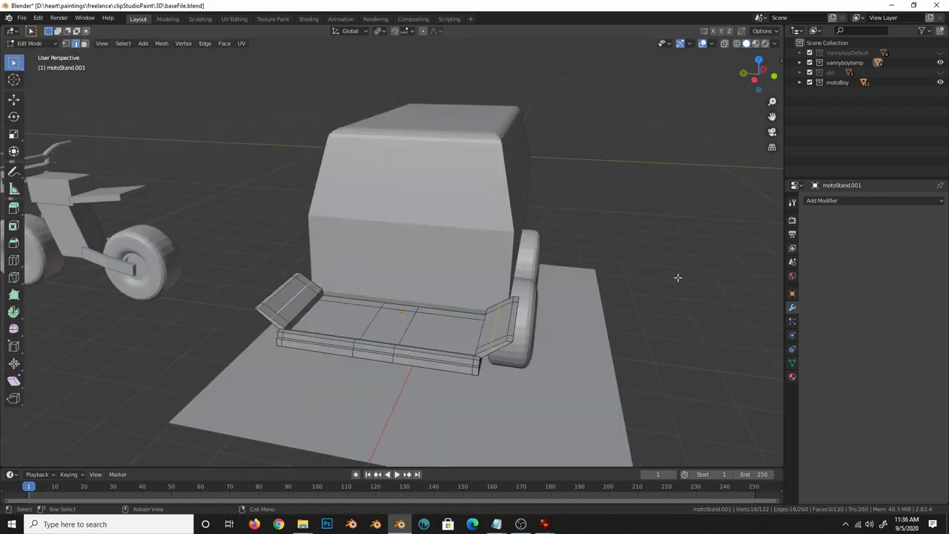
key("i")
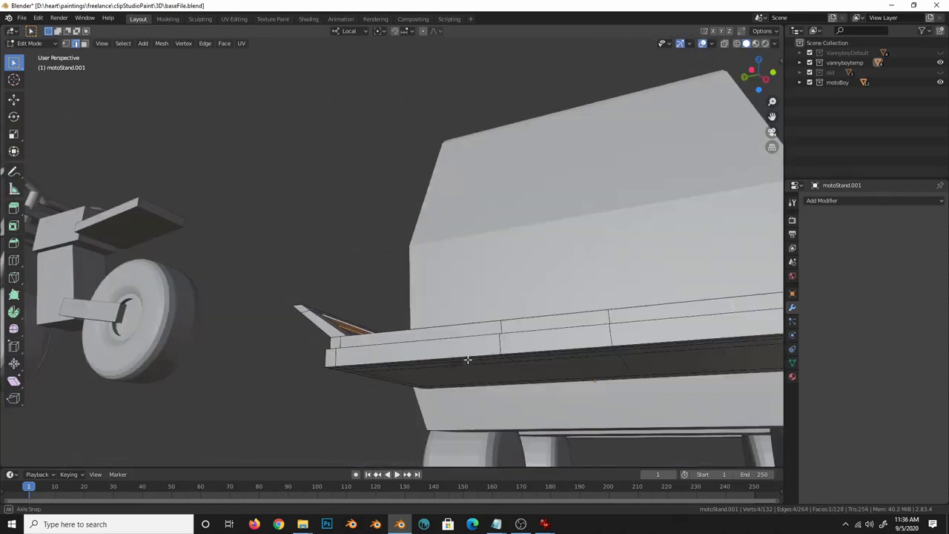
left_click(668, 384)
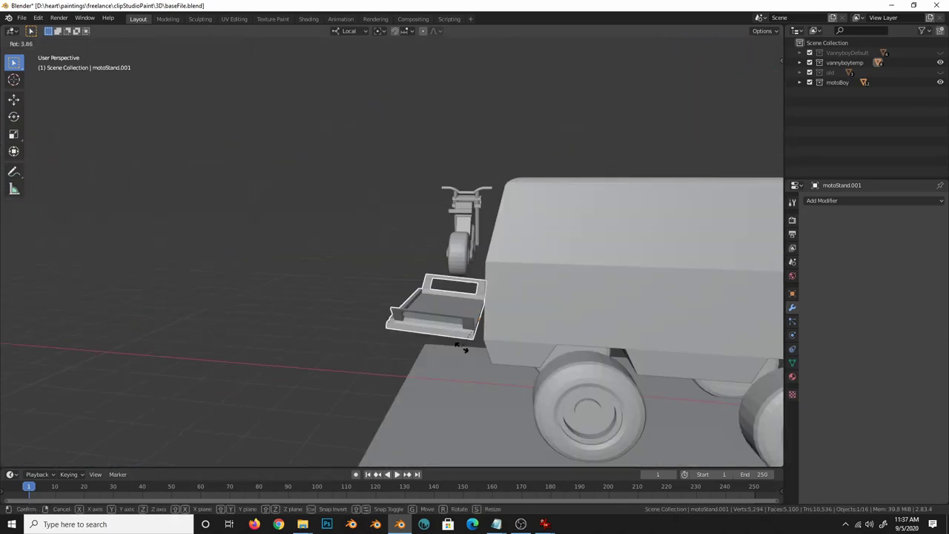
- Slide the stand along its local X into position and select the motorbike
key("Tab")
key("g")
key("x")
left_click(425, 345)
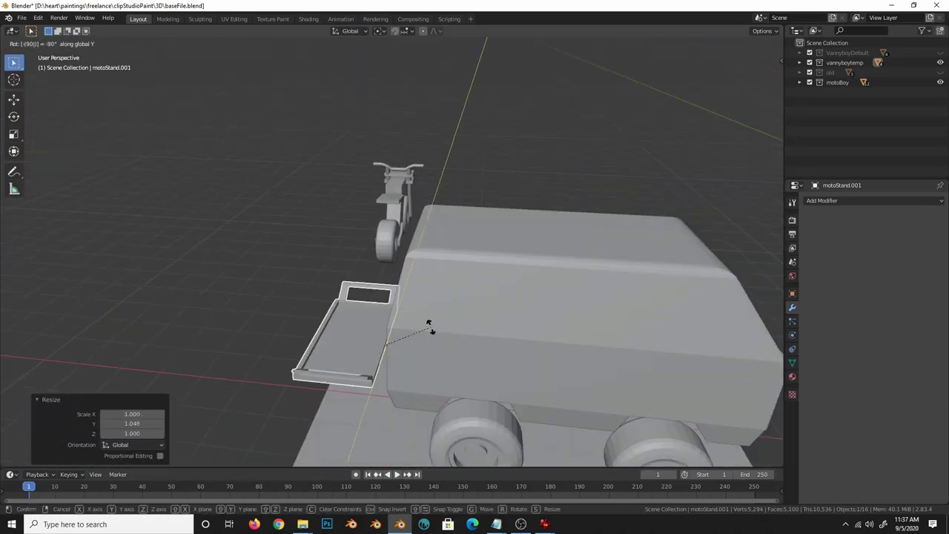
left_click(542, 238)
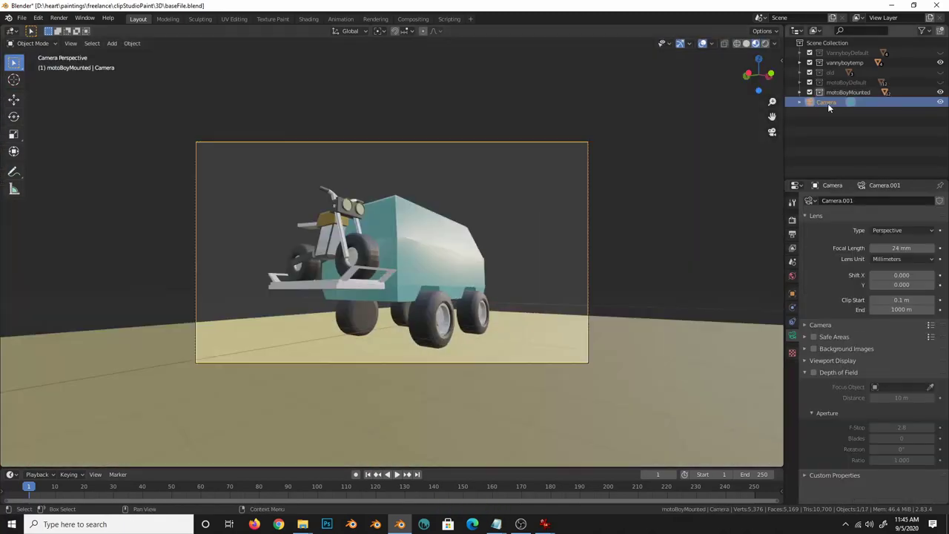
- Rename the motorbike to motoBoyMounted and the new collection to MOUNTED
type("ed")
key("Return")
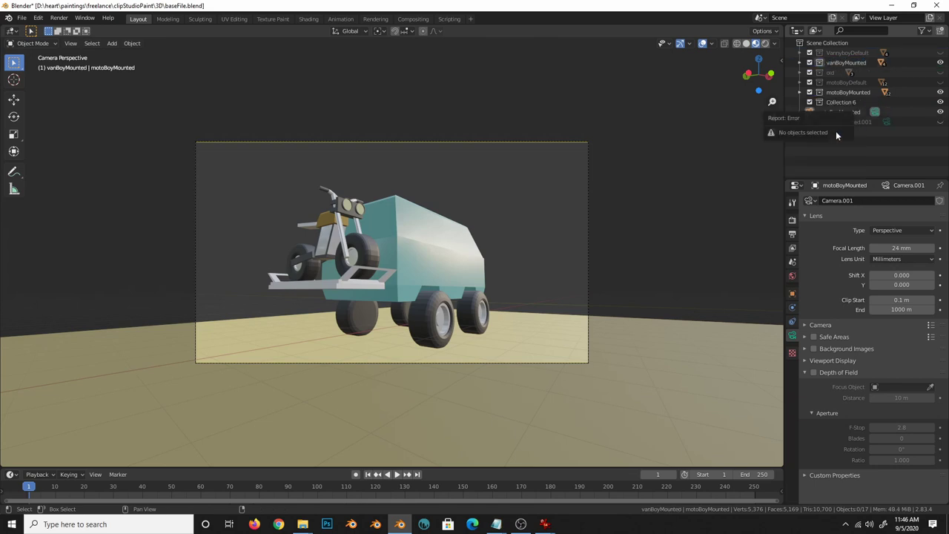
double_click(858, 101)
type("MOUNTED")
key("Return")
- Move the van, motorbike and ground object into the MOUNTED collection
left_click_drag(842, 92, 829, 104)
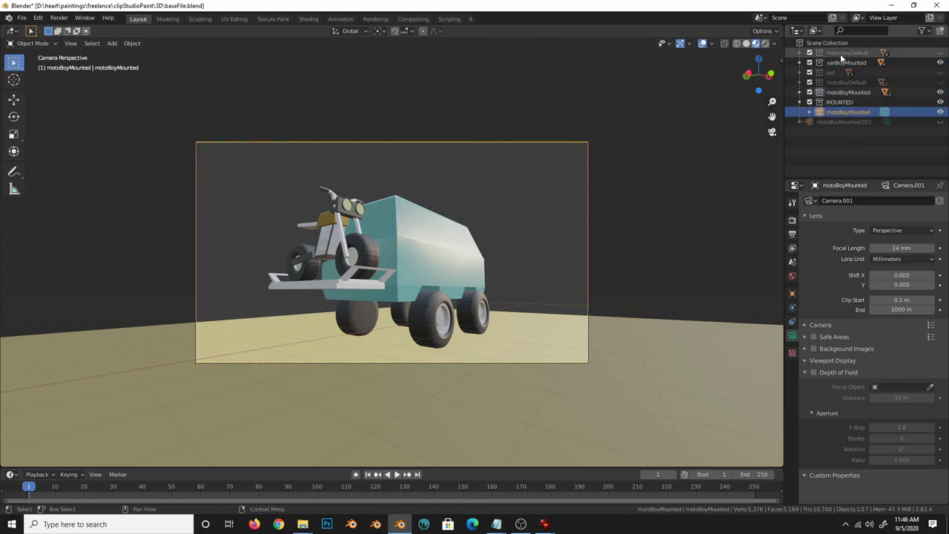
left_click(593, 327)
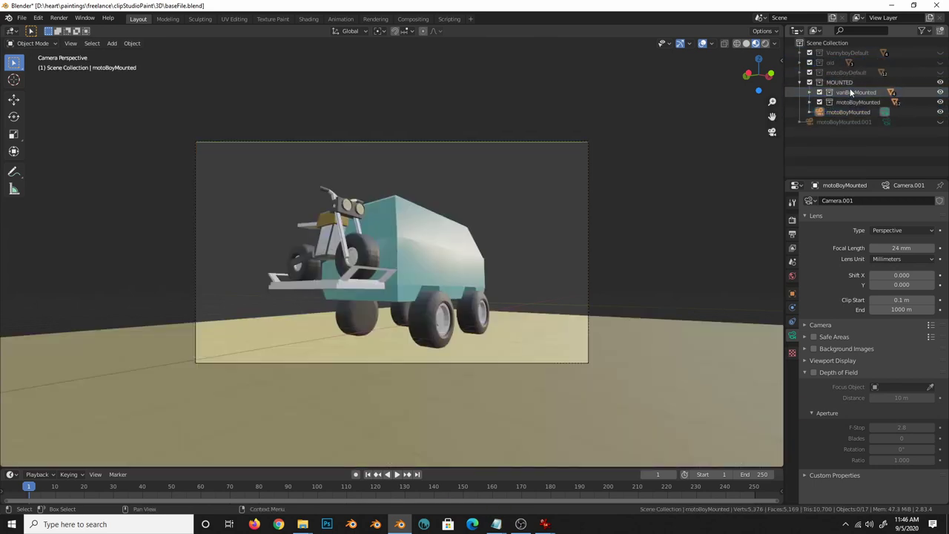
key("m")
left_click(613, 300)
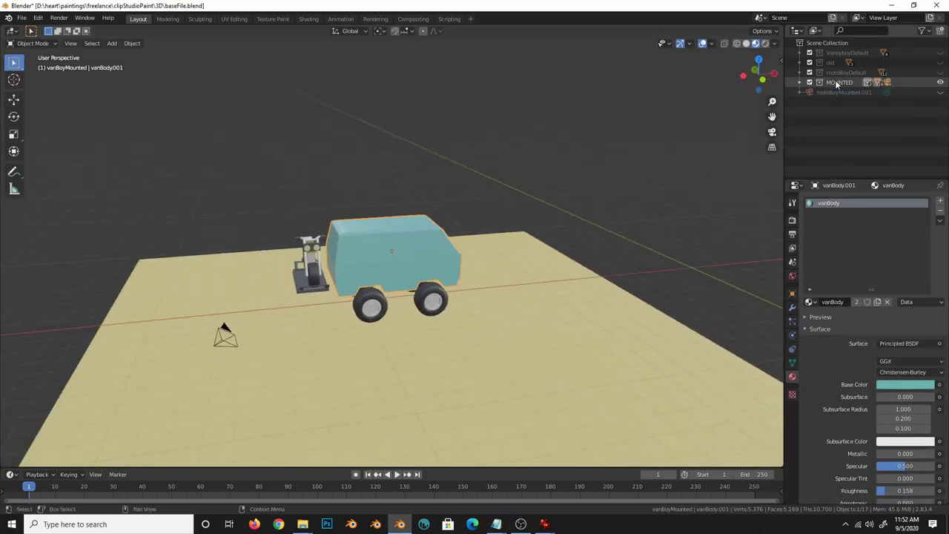
- Duplicate MOUNTED as a DEFAULT collection and hide the motorbike in that copy
right_click(836, 84)
left_click(868, 111)
double_click(845, 91)
type("DEFAULT")
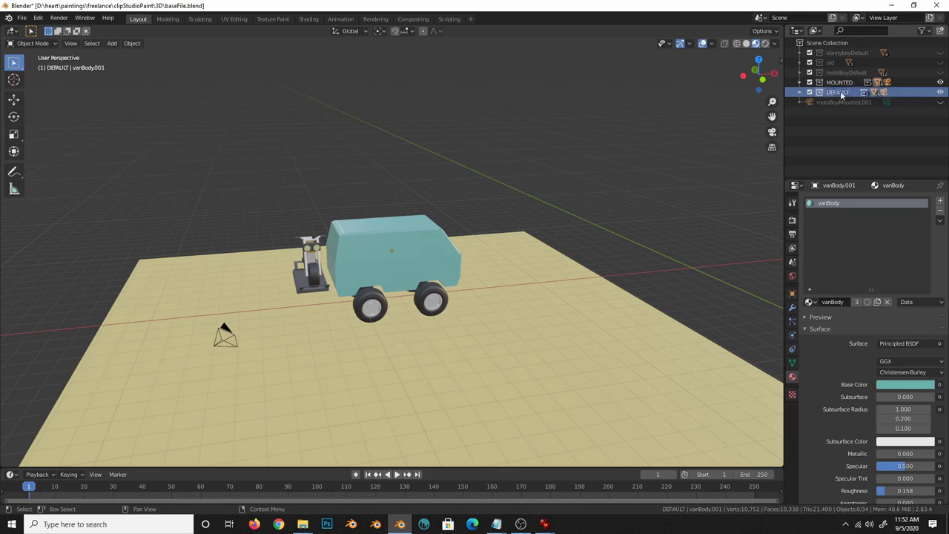
key("Return")
left_click(810, 92)
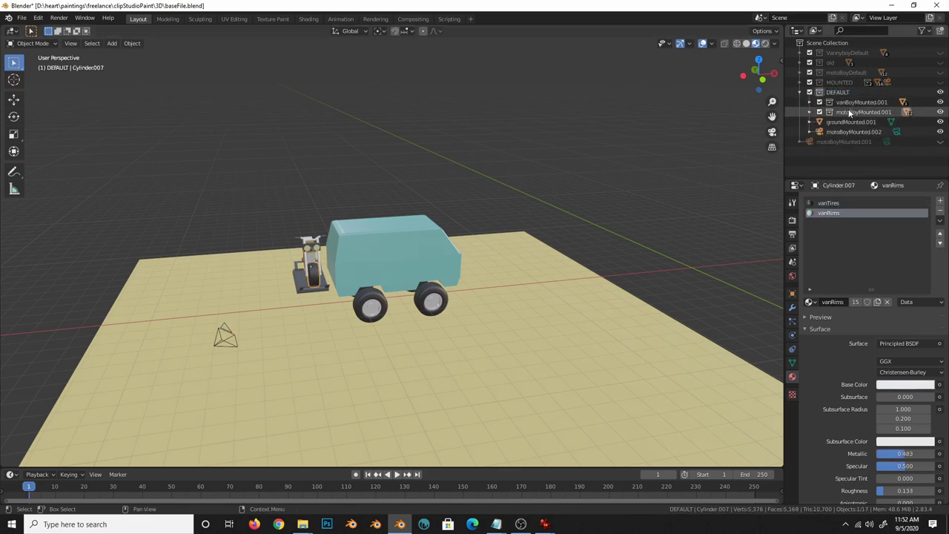
key("h")
left_click(431, 301)
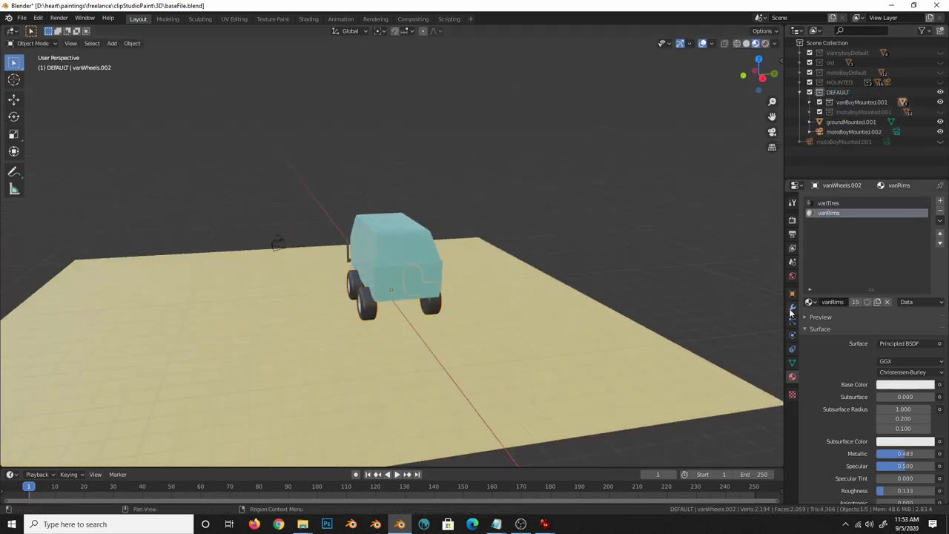
- Select the front wheel's linked geometry and rotate it about Z as a steering turn
left_click(791, 310)
key("Tab")
scroll(415, 282, "up", 4)
key("Tab")
key("Tab")
key("l")
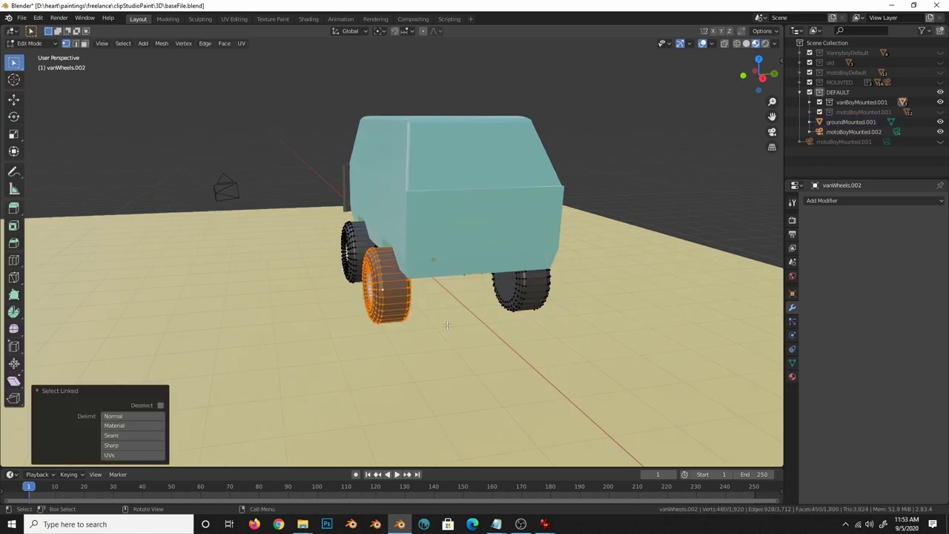
key("r")
key("z")
left_click(447, 324)
key("l")
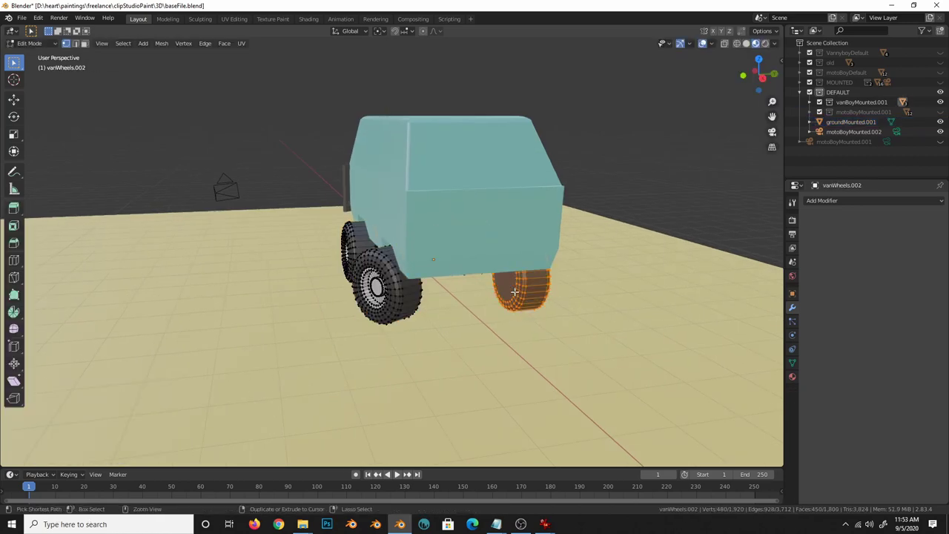
key("Tab")
- Select the van wheels object and give the front wheel a slight tilt about X
scroll(397, 273, "up", 1)
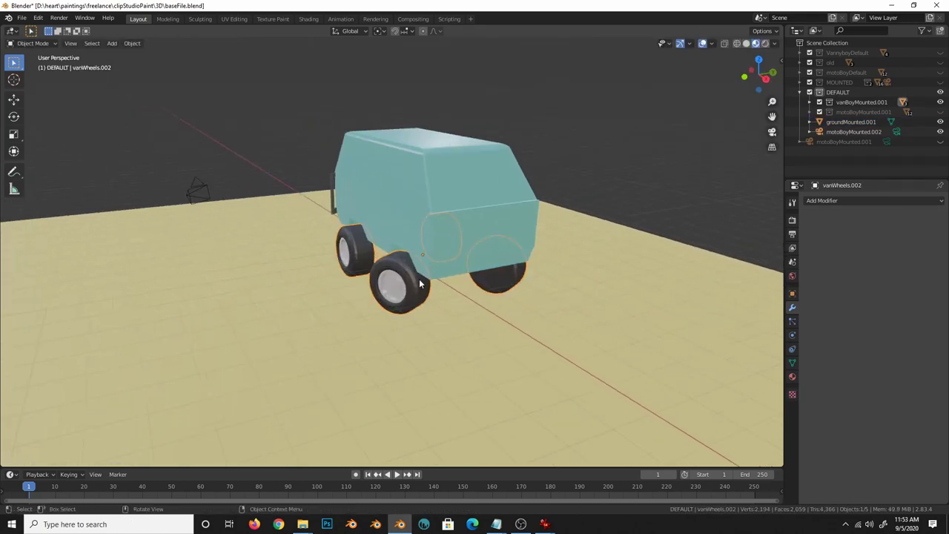
key("Tab")
left_click(497, 283)
left_click(397, 267)
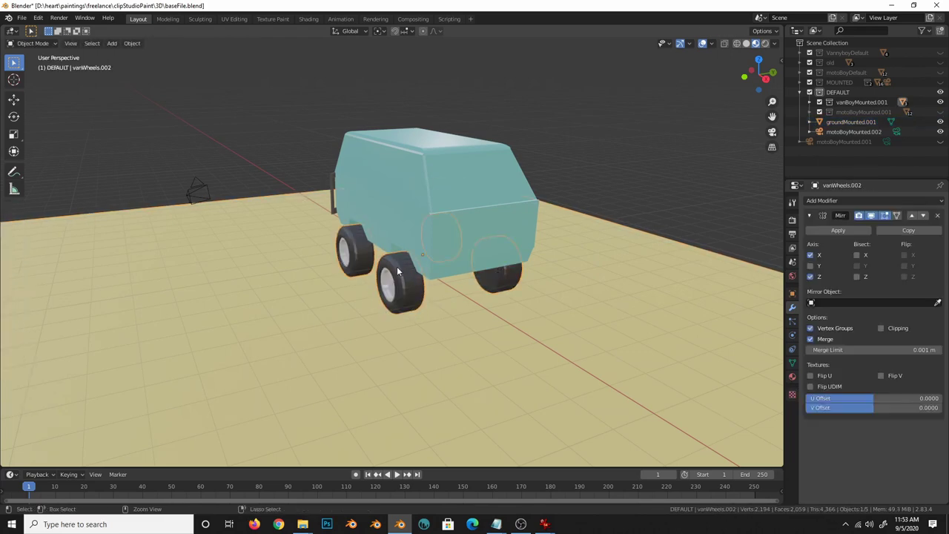
key("l")
key("r")
key("x")
left_click(536, 326)
- Apply the wheels' Mirror modifier and turn one wheel 25 degrees about Z
key("Tab")
left_click(838, 230)
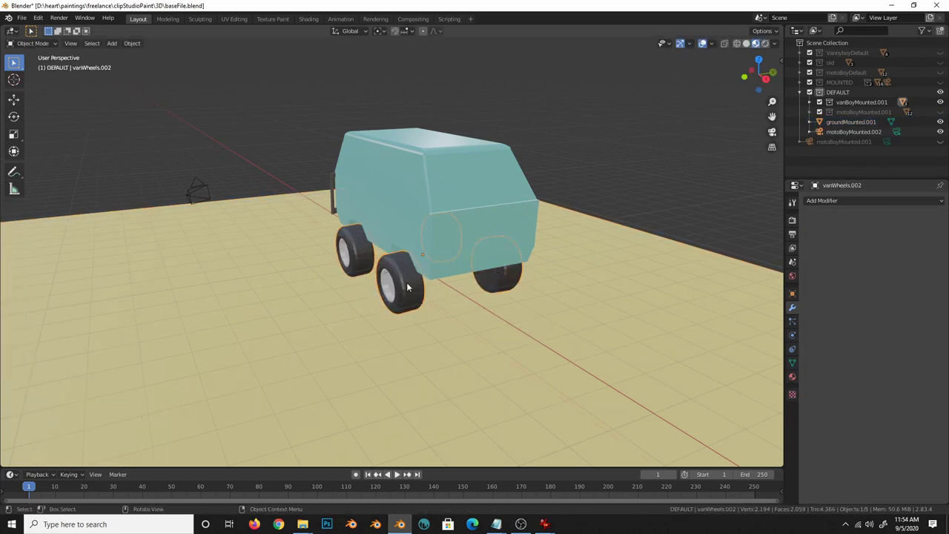
key("Tab")
type("lrz25")
key("Return")
key("Tab")
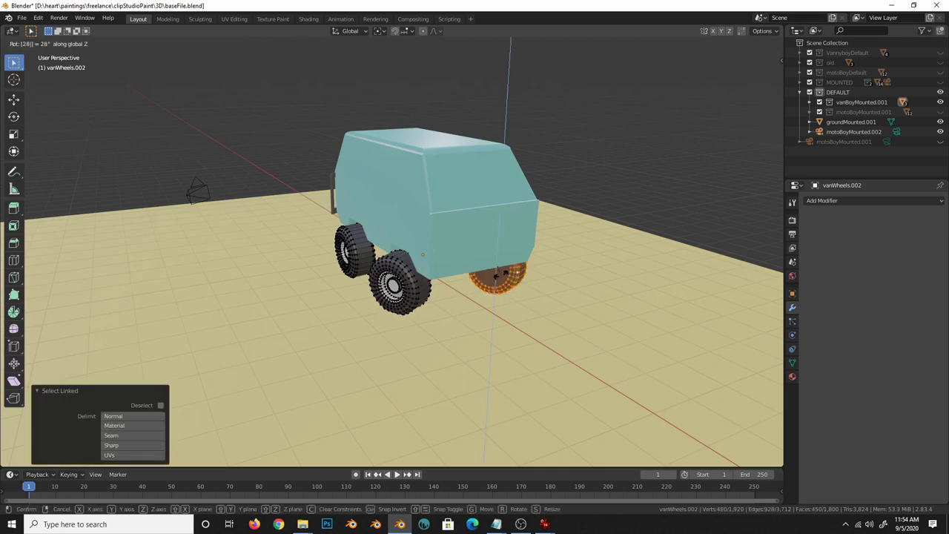
- Look through the scene camera and fly it to frame the van
left_click(196, 190)
key("KP_0")
key("shift+grave")
- Lower the camera along Z and confirm its new placement
left_click(392, 252)
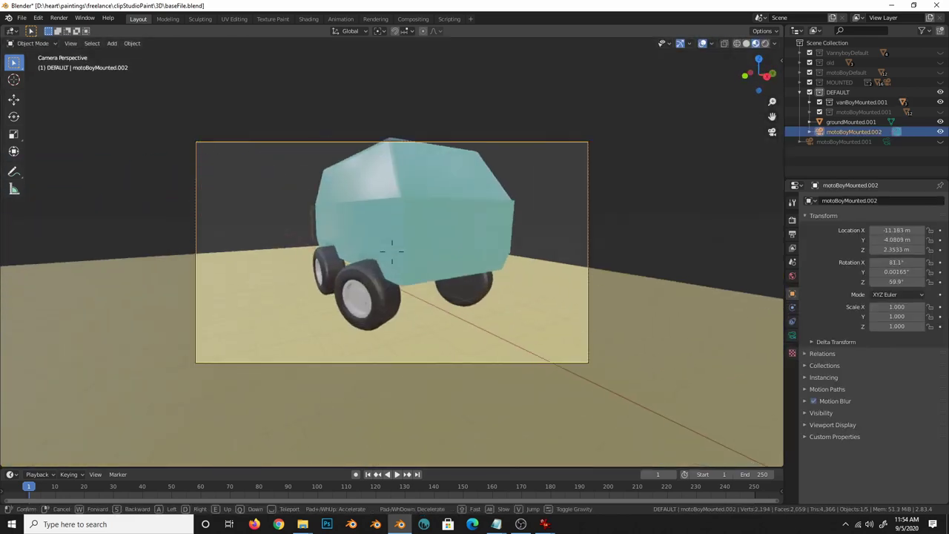
key("g")
key("z")
left_click(423, 197)
- Preview in Rendered shading and drag the Dynamic sky sun to relight the van
key("g")
key("z")
left_click(445, 244)
key("z")
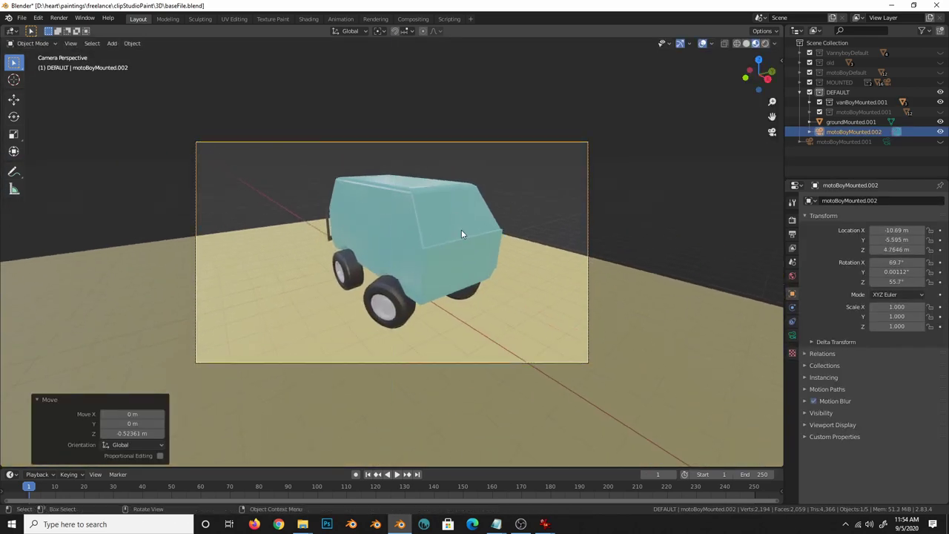
key("n")
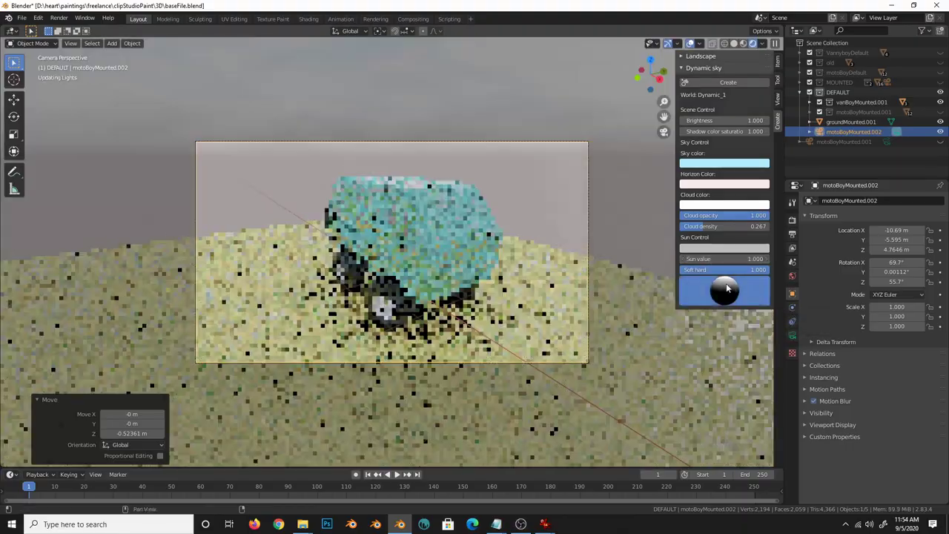
left_click_drag(733, 293, 665, 305)
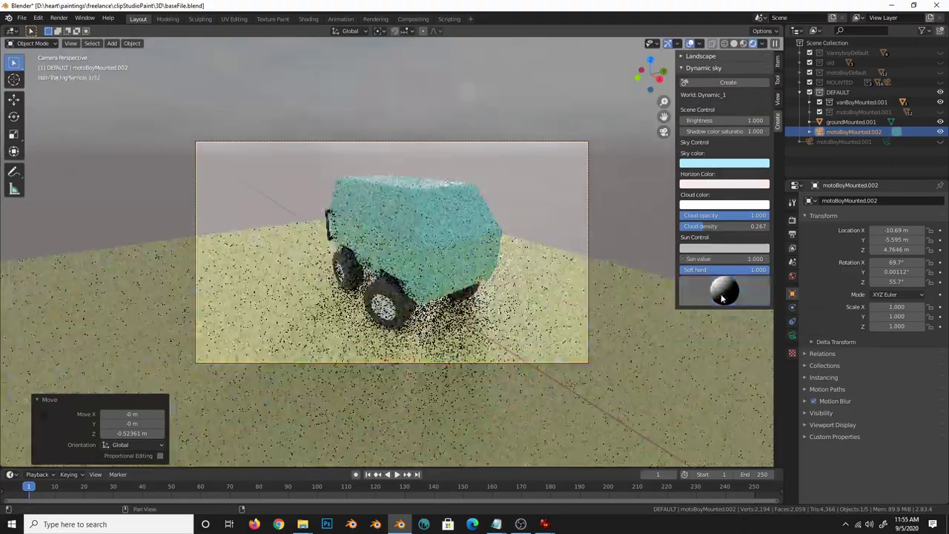
- Toggle the MOUNTED and DEFAULT collections to compare the van with and without motorbike
left_click(819, 92)
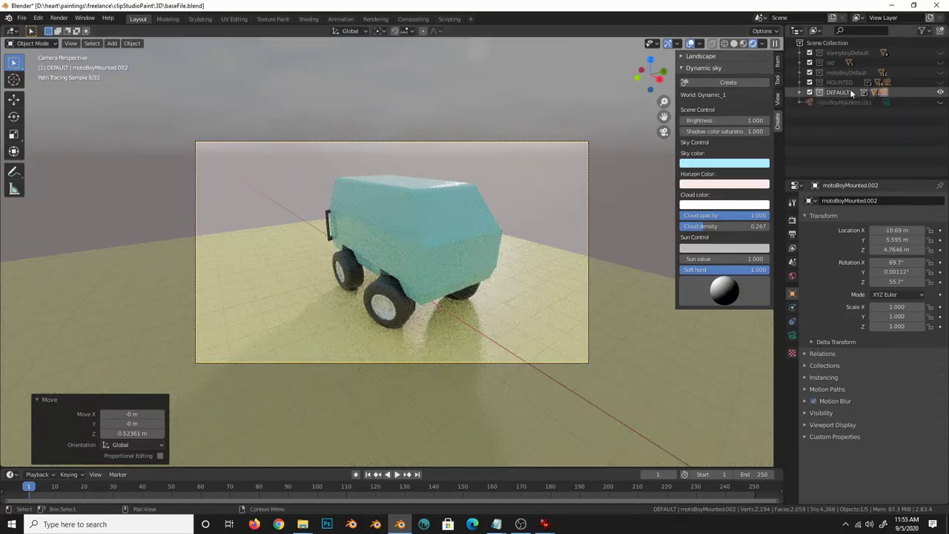
left_click(939, 82)
left_click(939, 84)
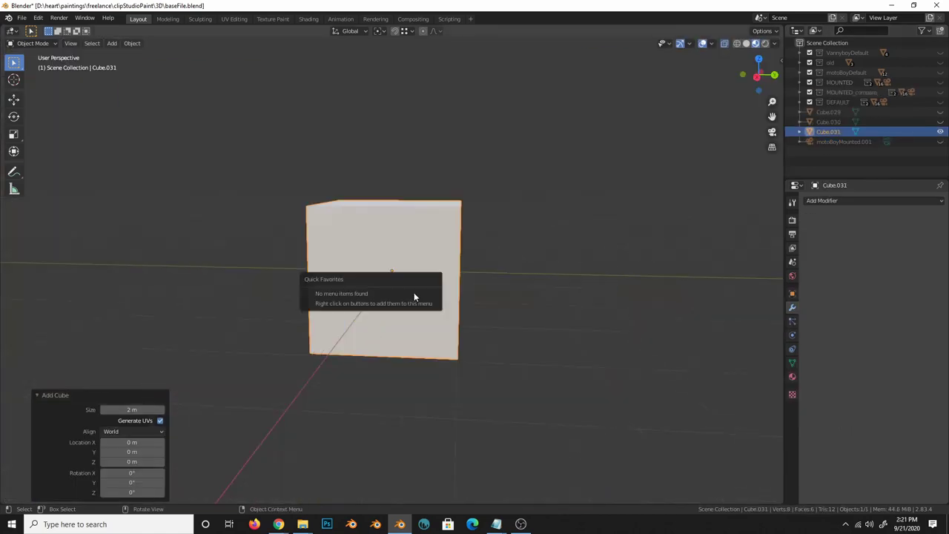
- Extrude torso faces downward and along their normals, checking side and front views
key("KP_3")
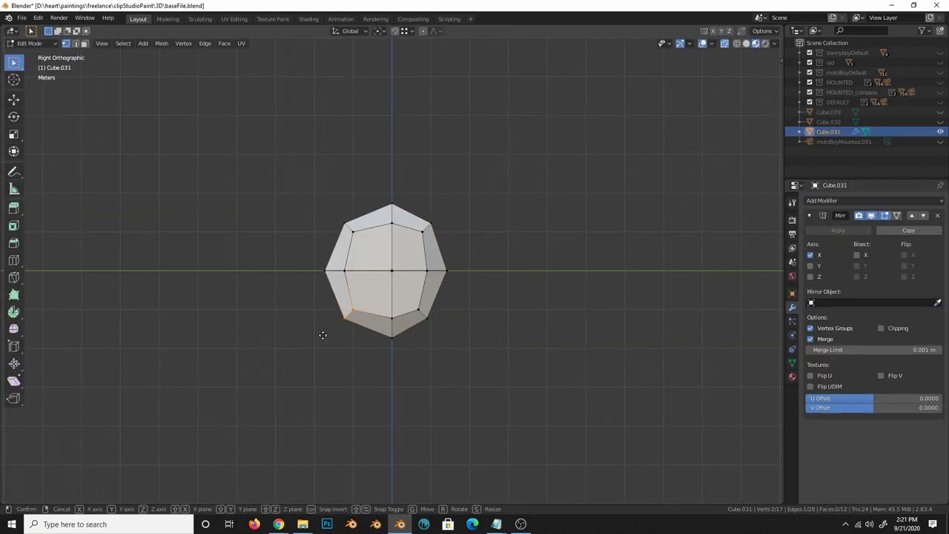
left_click(445, 324)
key("e")
left_click(400, 341)
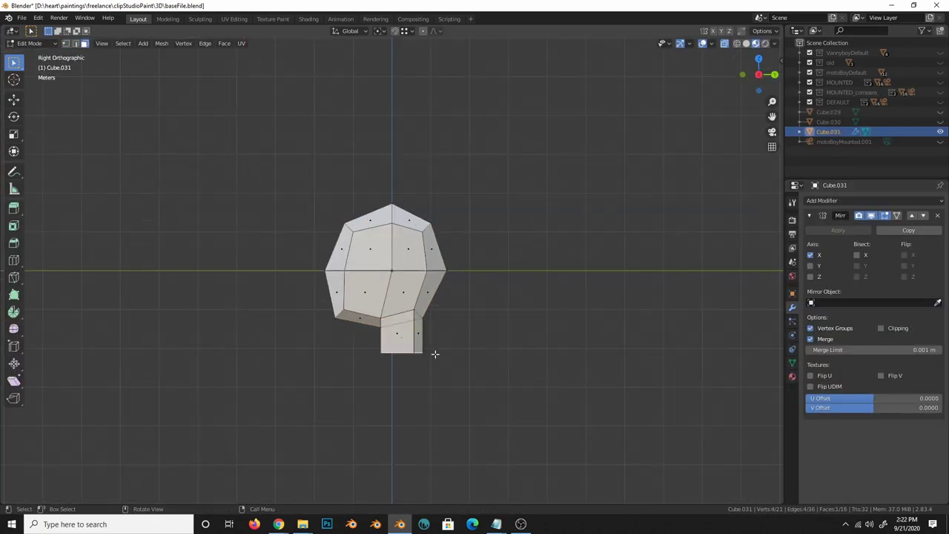
key("KP_1")
key("e")
left_click(402, 413)
scroll(445, 356, "down", 3)
key("e")
left_click(490, 299)
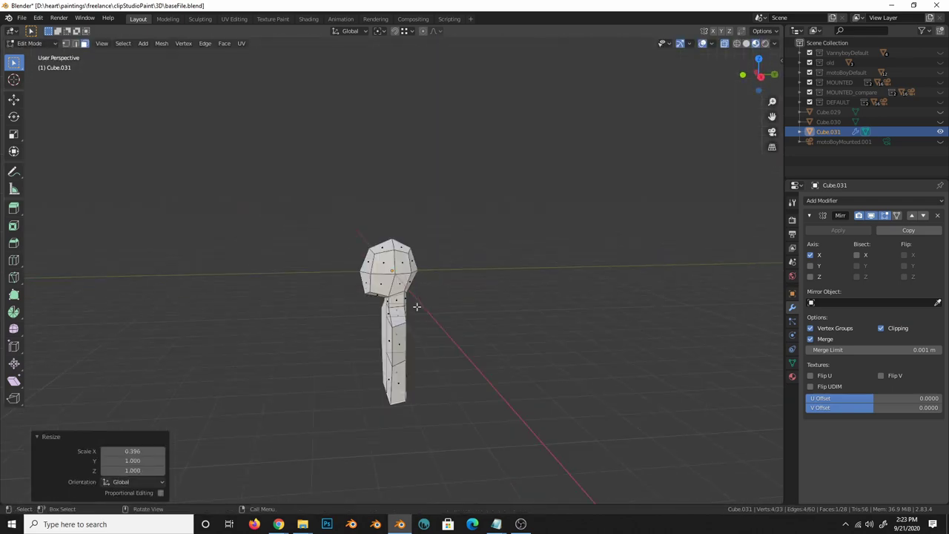
- Extrude the selected faces with Alt+E, checking the figure from front and side
key("KP_1")
scroll(516, 381, "up", 5)
scroll(516, 381, "down", 3)
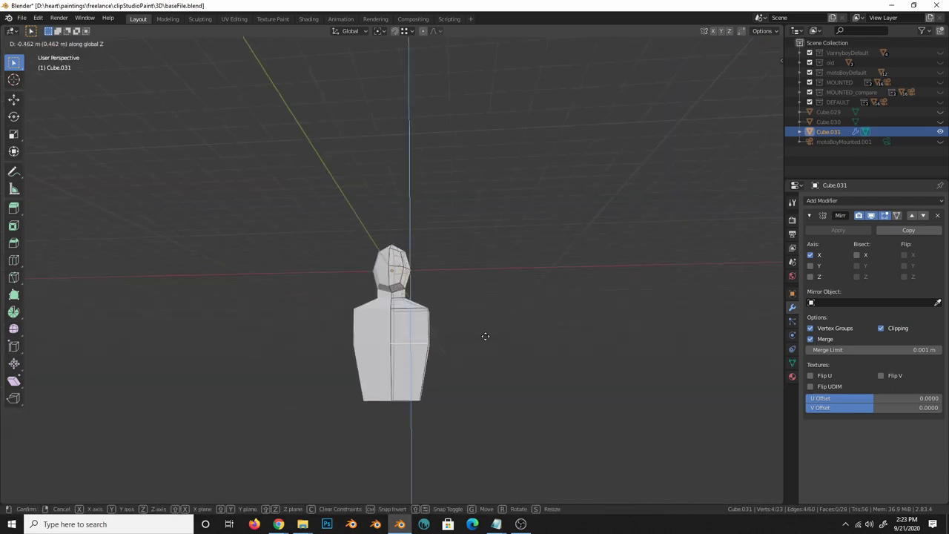
key("KP_3")
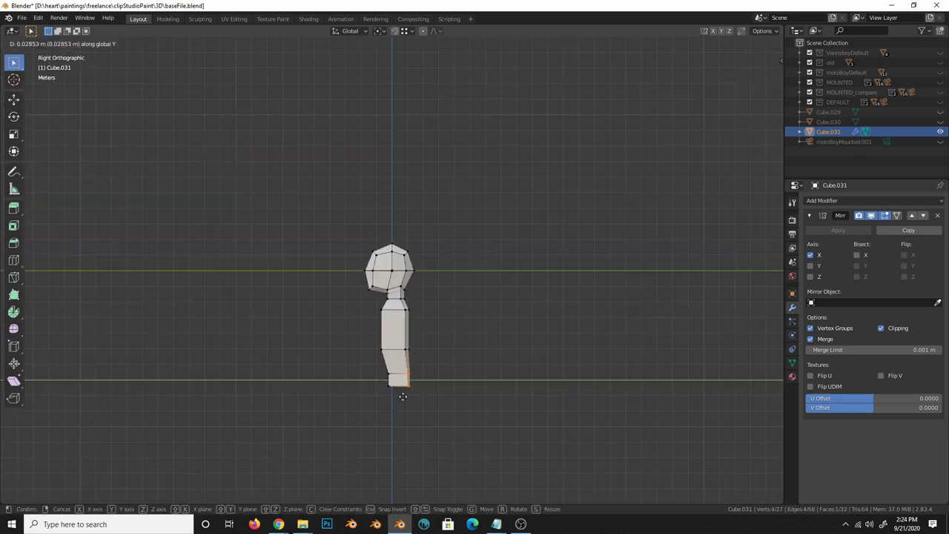
key("alt+e")
left_click(482, 346)
left_click(483, 390)
key("KP_1")
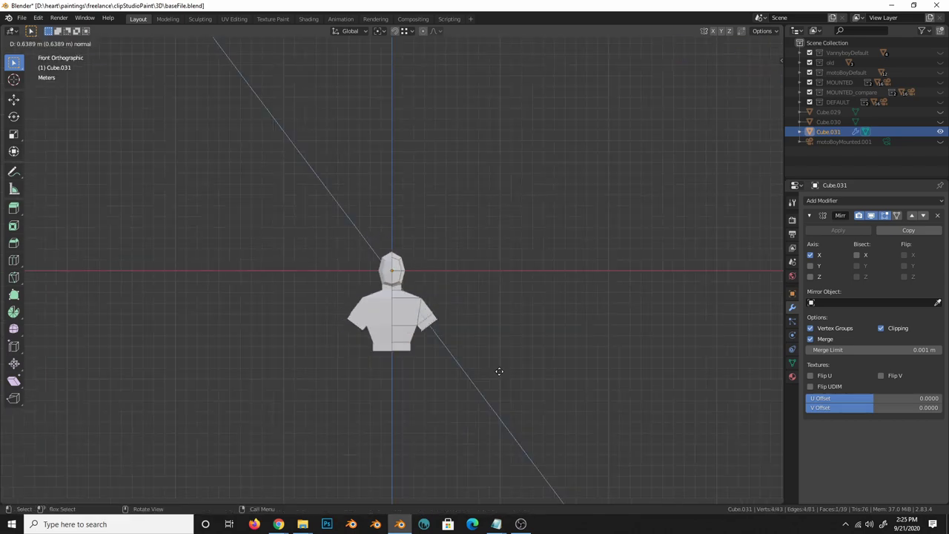
scroll(477, 350, "up", 3)
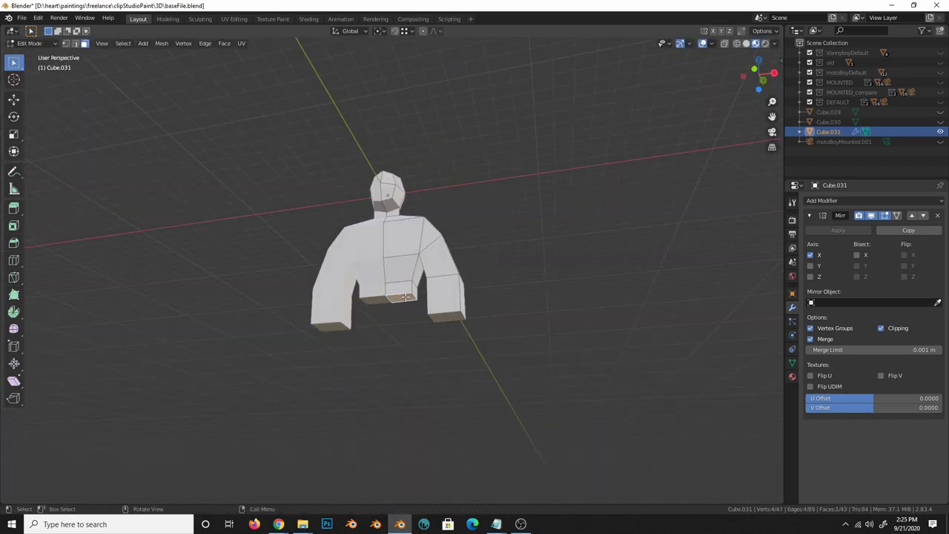
- Extrude the legs straight down along Z, then extrude again along normals
key("e")
key("z")
key("z")
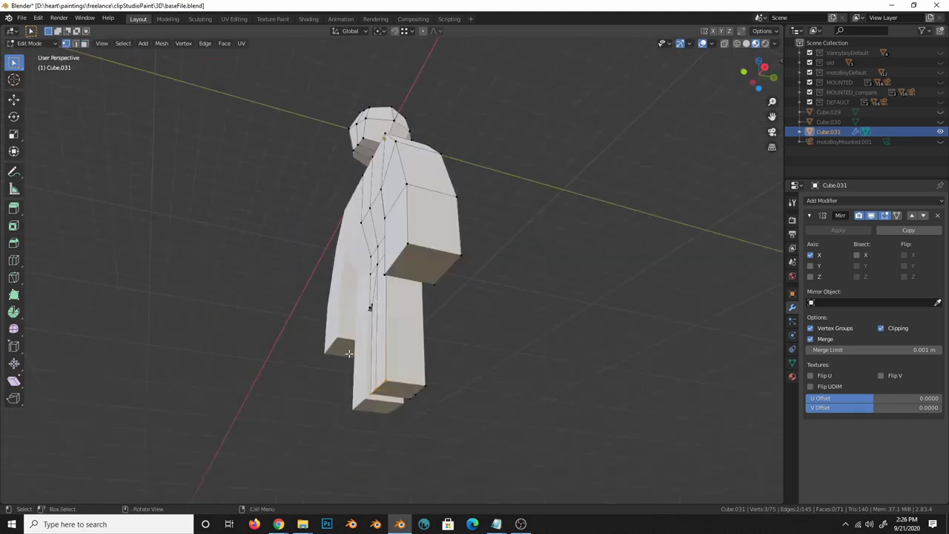
left_click(418, 402)
key("e")
left_click(427, 397)
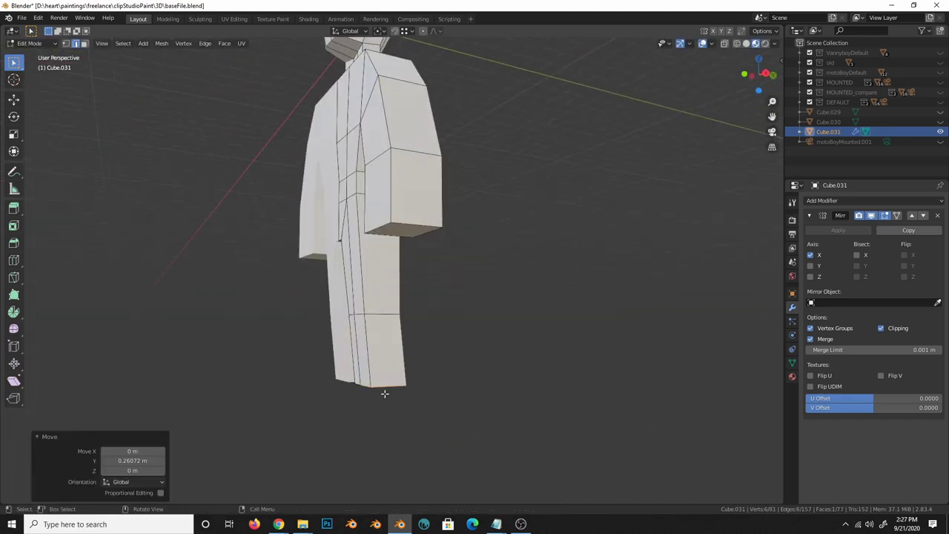
key("KP_7")
scroll(396, 371, "down", 2)
key("KP_1")
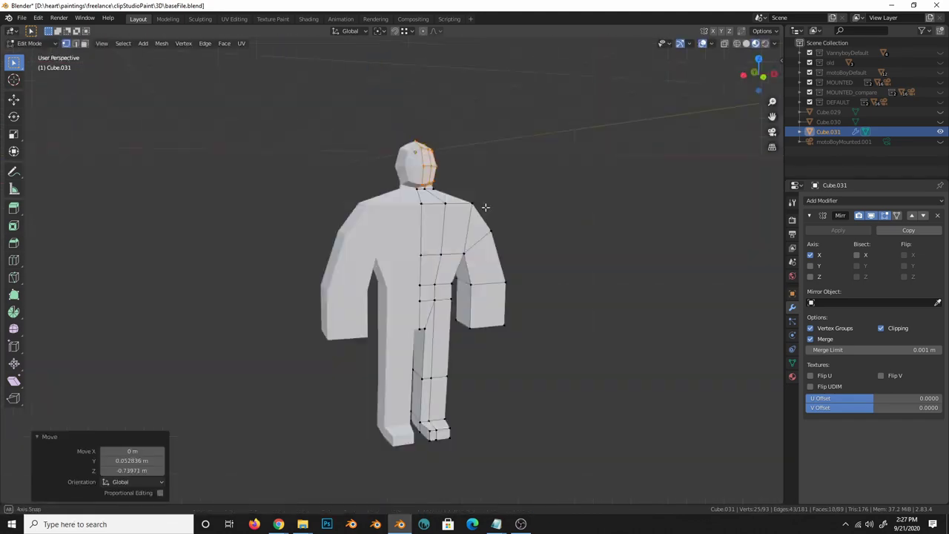
scroll(407, 350, "up", 5)
scroll(446, 258, "down", 5)
- Move the leg and hand vertices vertically, then shift them 0.31 m along X
key("g")
key("z")
left_click(445, 258)
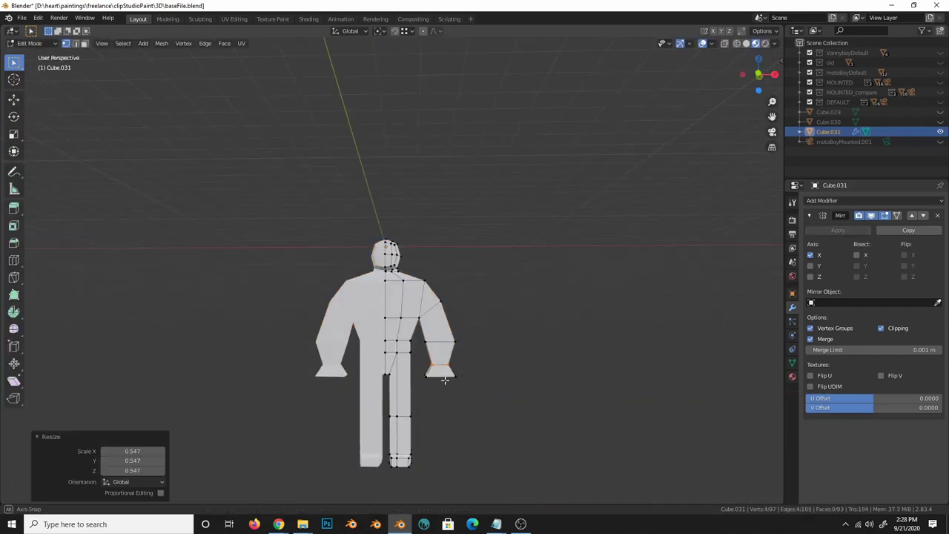
left_click(419, 445)
key("KP_1")
key("g")
key("x")
left_click(444, 312)
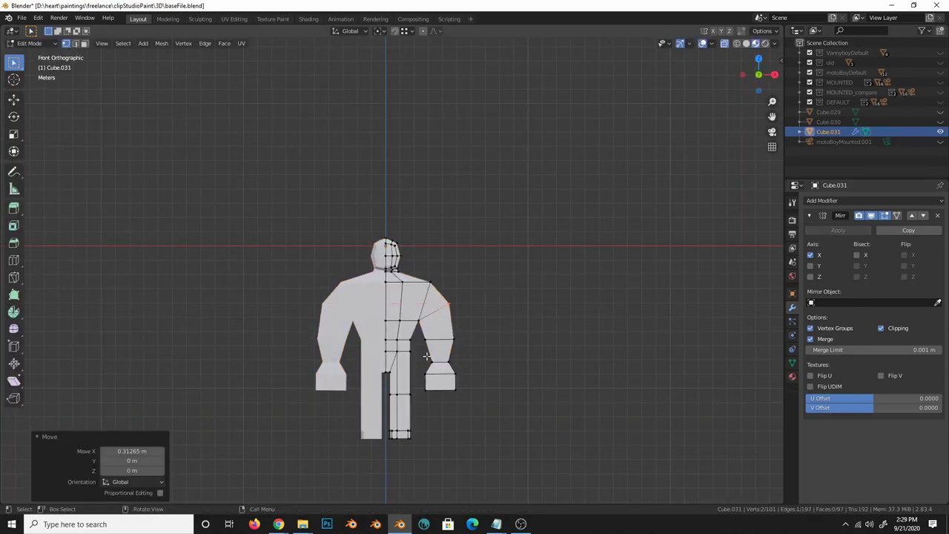
- Shrink the hand slightly, move vertices along Y, and return to Object Mode
key("s")
left_click(437, 393)
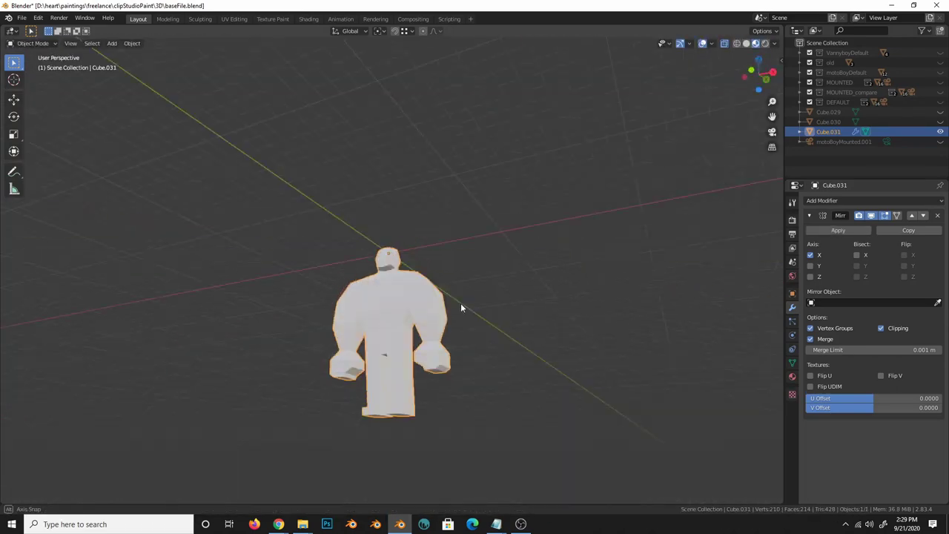
key("g")
key("y")
left_click(336, 391)
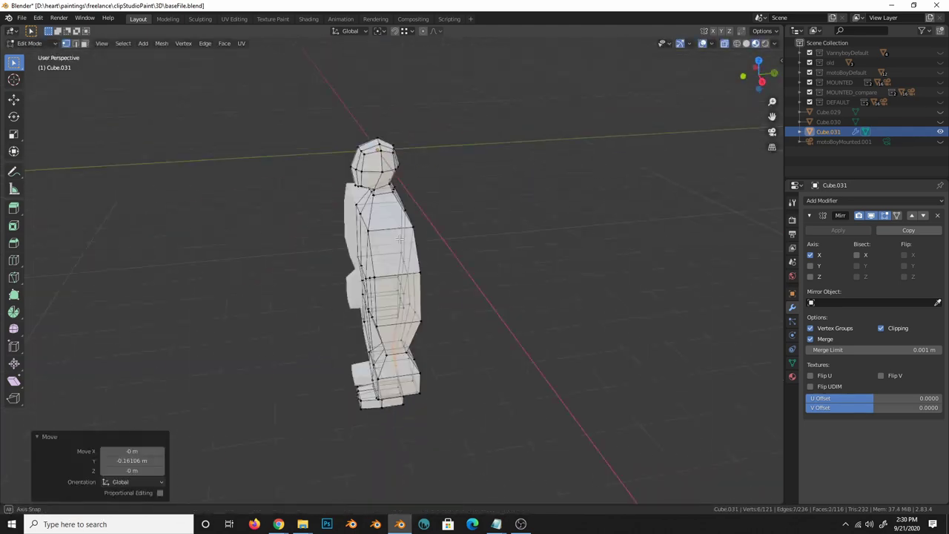
key("Tab")
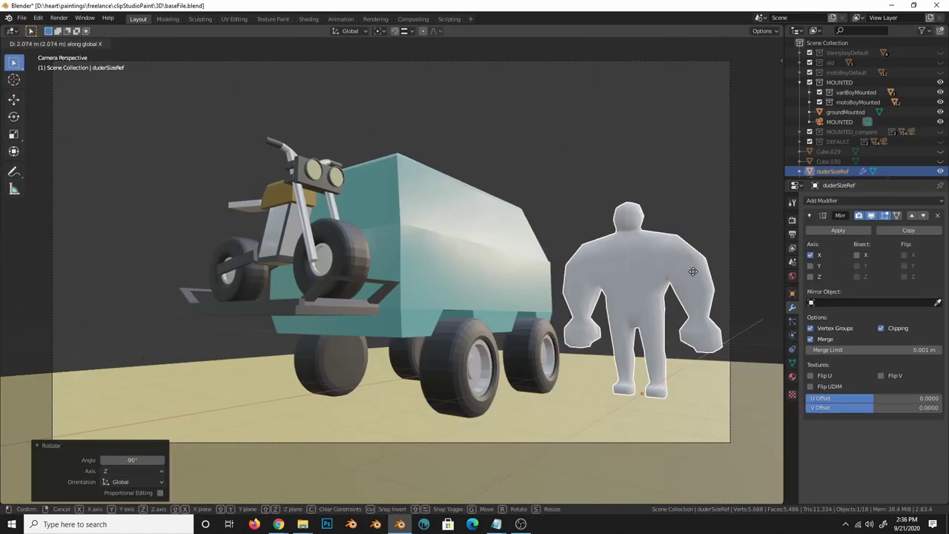
- Cancel the figure move, duplicate it, and slide the copy along X
key("Escape")
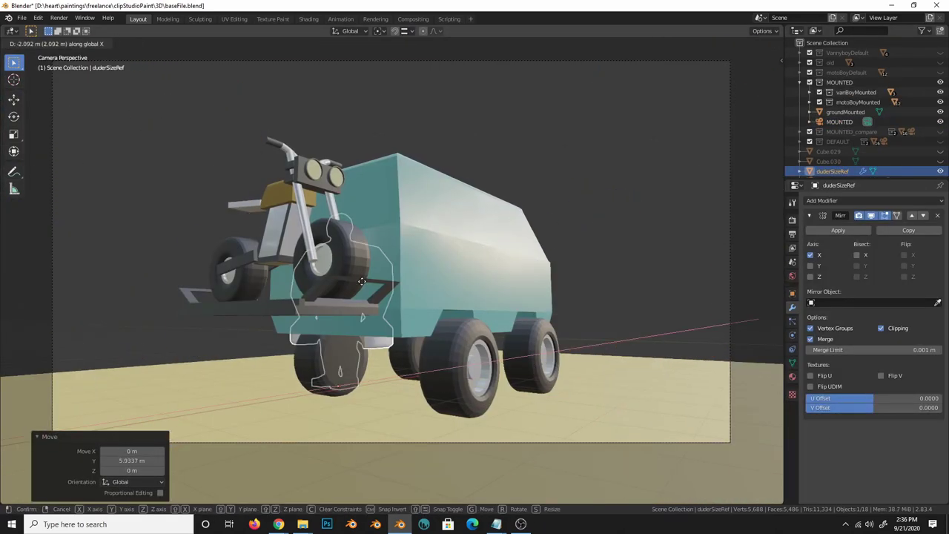
key("shift+d")
key("x")
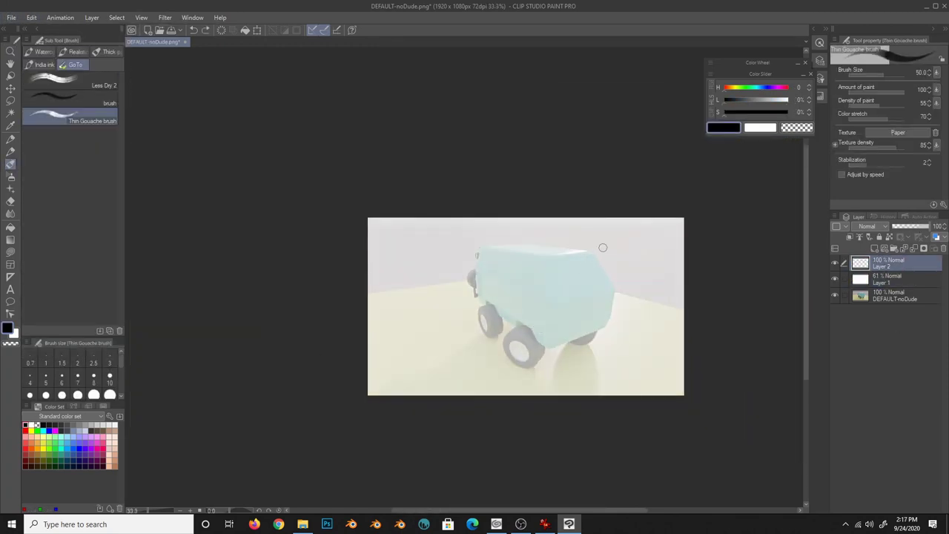
- Sketch the rear wheel arch and a roll cage bar down the side, mirror-checking
left_click_drag(531, 321, 490, 298)
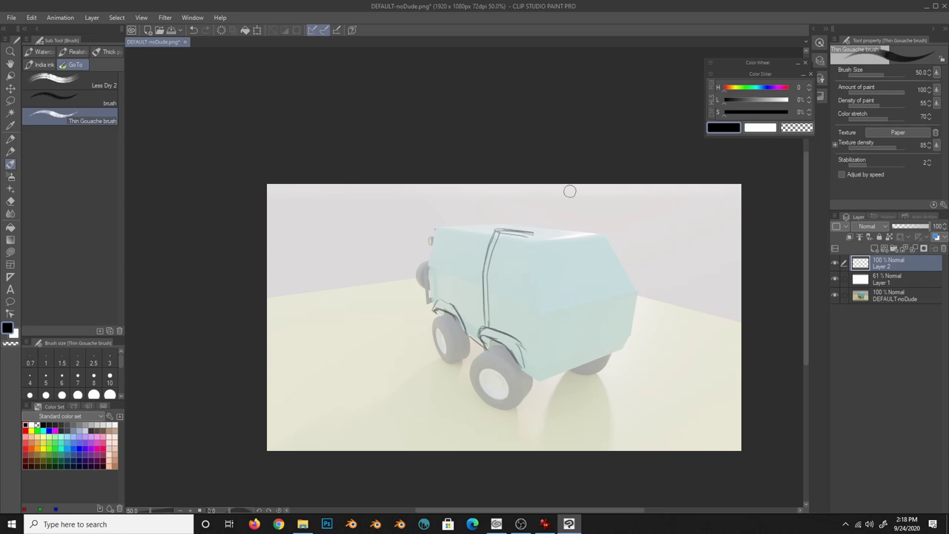
left_click_drag(532, 235, 559, 318)
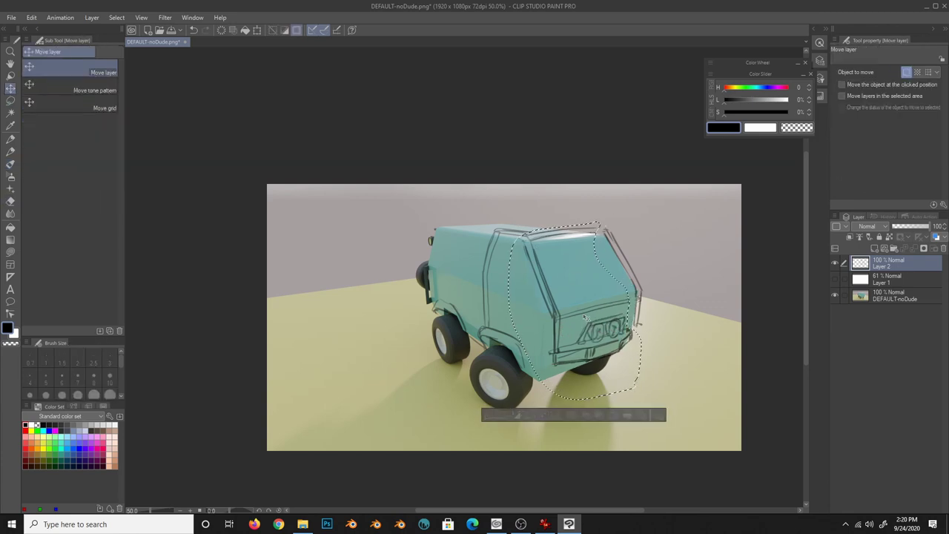
key("k")
key("h")
key("b")
key("h")
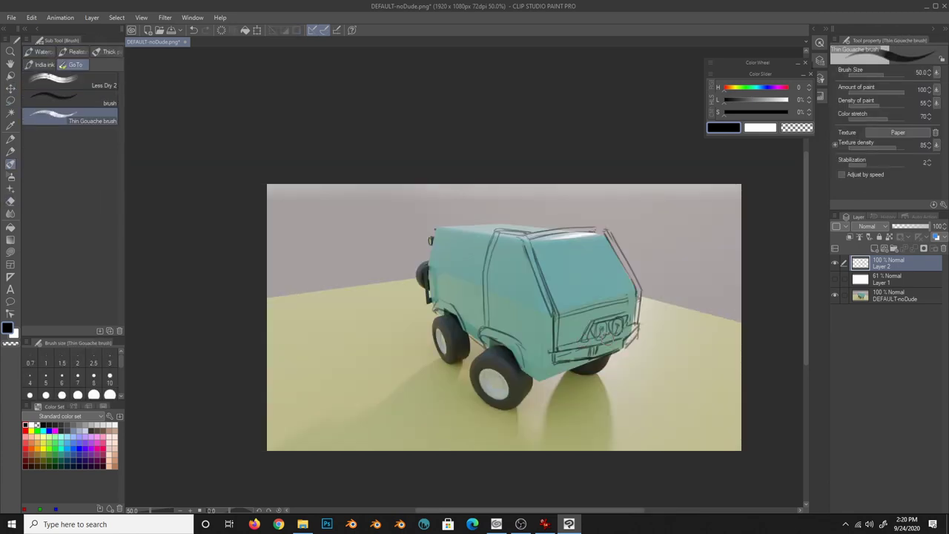
- Fade the white overlay to 26%, retrace pillar and roof edge, and add roof lights
key("2")
key("6")
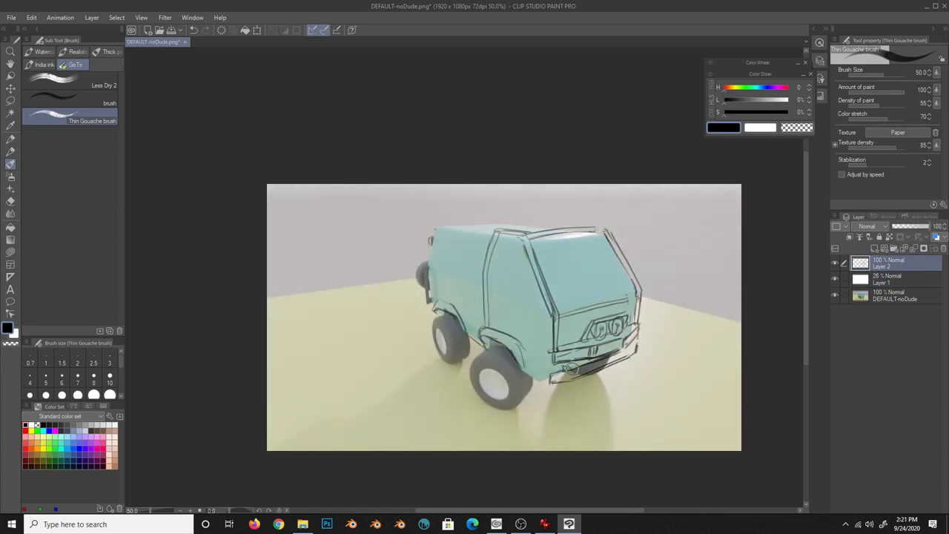
mouse_move(532, 241)
left_mouse_down()
mouse_move(558, 325)
mouse_move(602, 226)
mouse_move(595, 217)
left_mouse_up()
key("ctrl+v")
key("ctrl+e")
key("b")
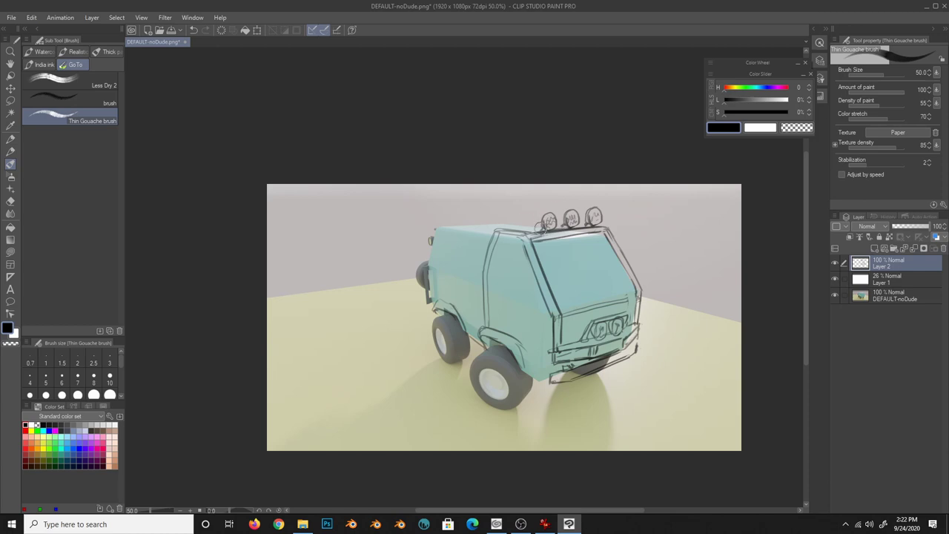
key("ctrl+z")
key("h")
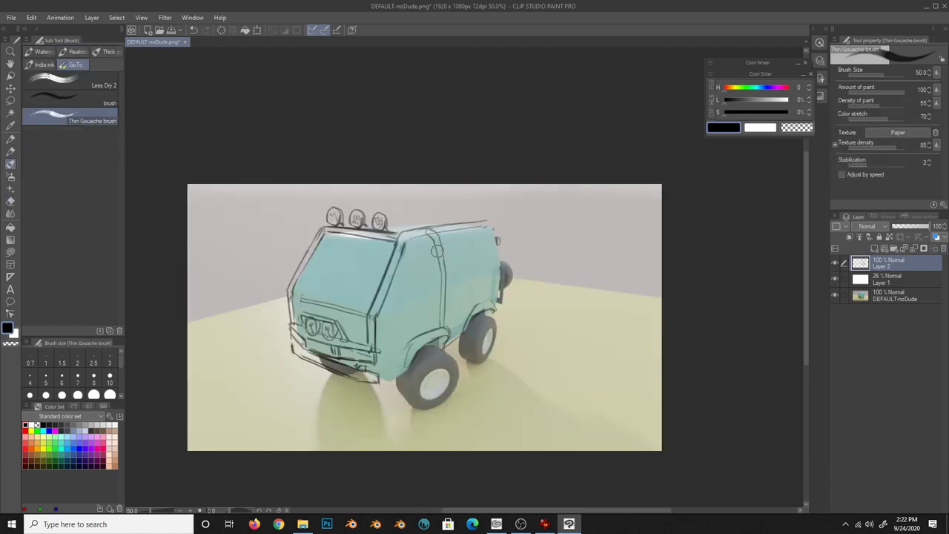
key("h")
- Save the sketch as paintover01
key("ctrl+shift+alt+s")
type("paintover01")
left_click(267, 228)
left_click(244, 240)
left_click(391, 250)
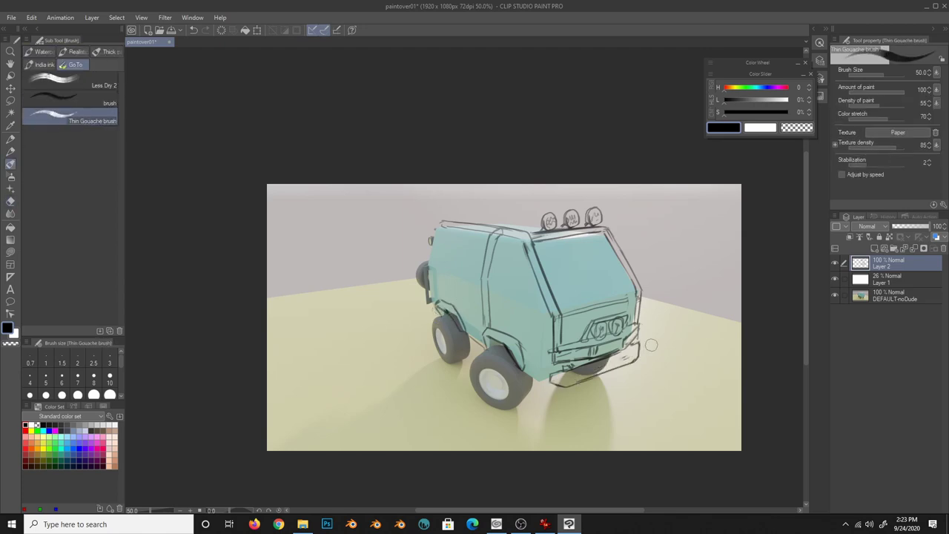
- Try a rear bumper plate, undo it, and trace the front wheel arch outline
mouse_move(596, 347)
left_mouse_down()
mouse_move(604, 340)
mouse_move(583, 349)
mouse_move(622, 327)
mouse_move(623, 342)
left_mouse_up()
key("ctrl+z")
key("ctrl+z")
key("ctrl+z")
key("ctrl+z")
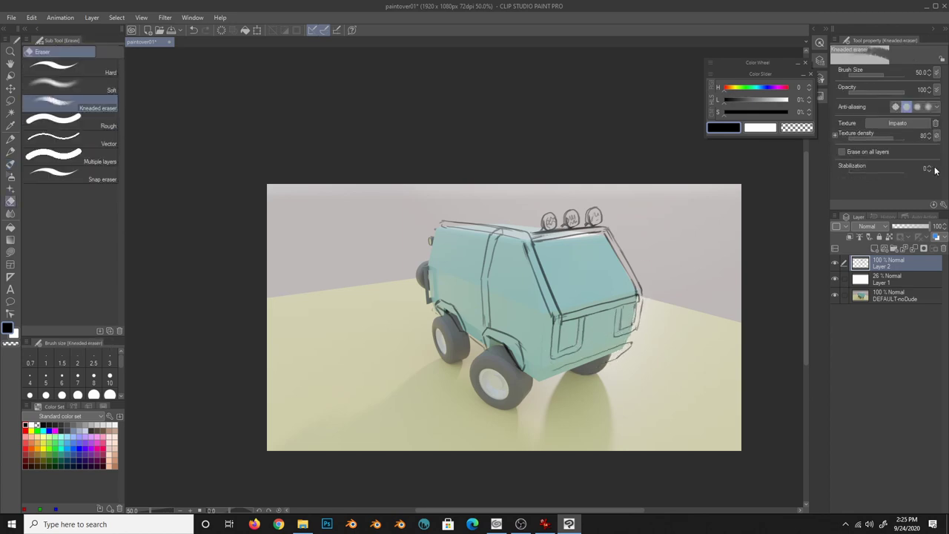
key("h")
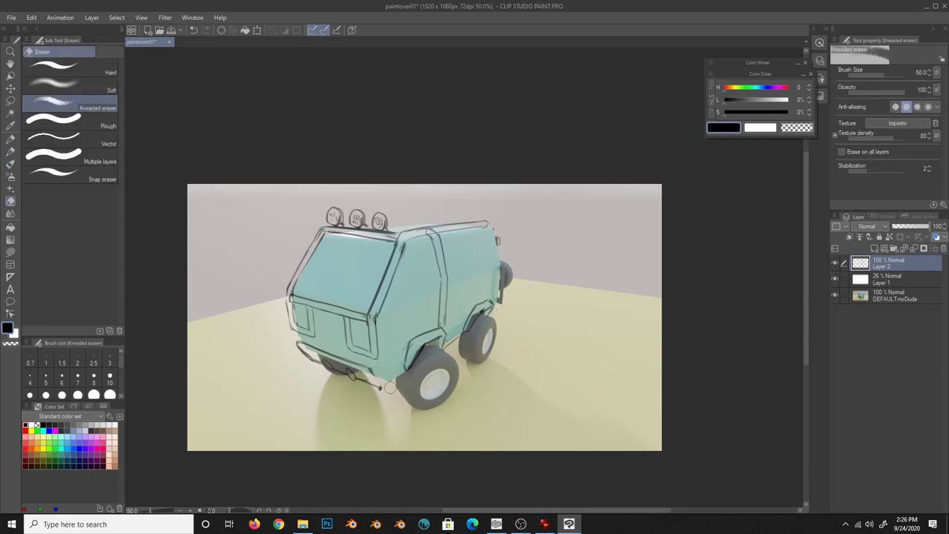
key("h")
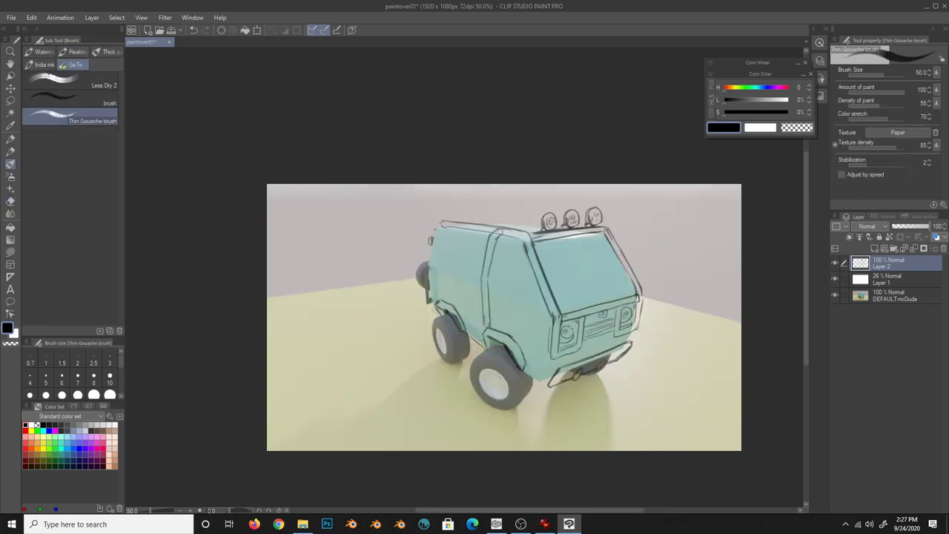
left_click_drag(444, 306, 487, 347)
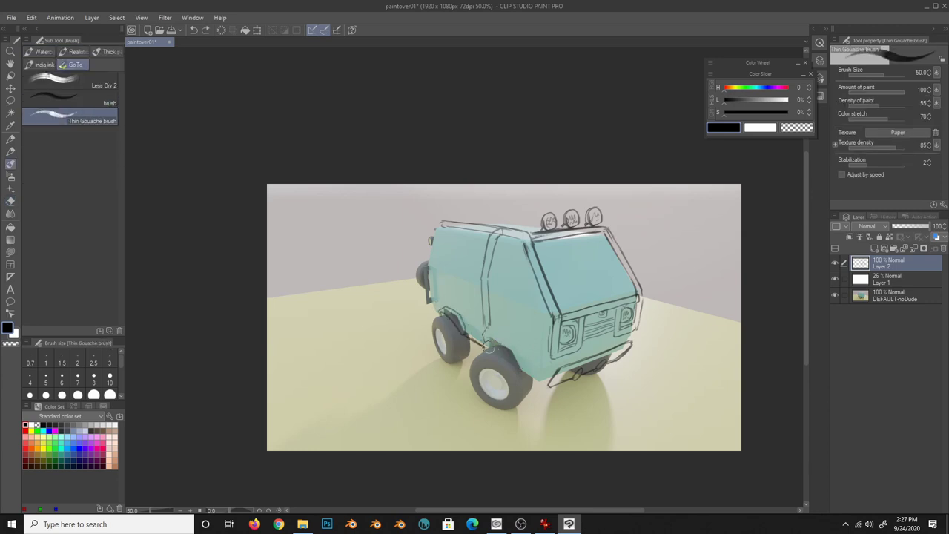
key("h")
left_click_drag(688, 307, 747, 363)
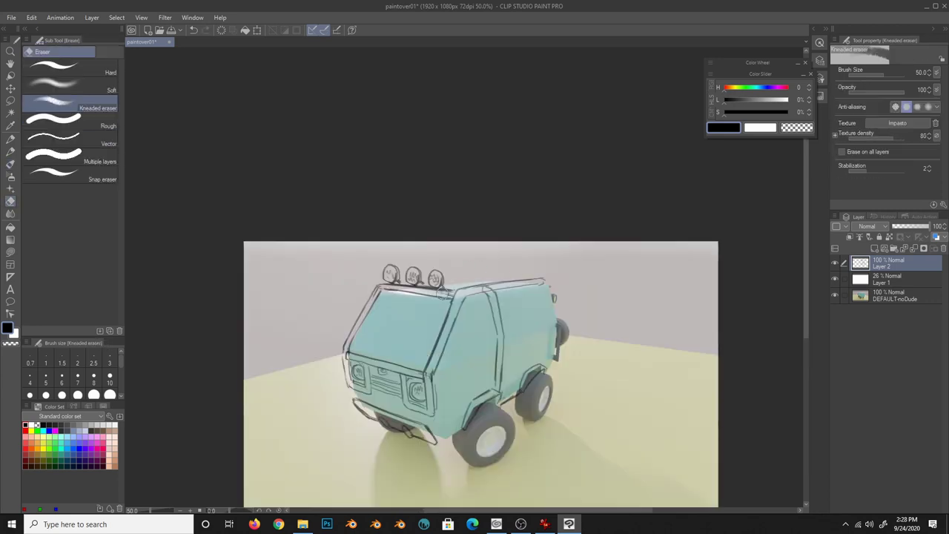
key("h")
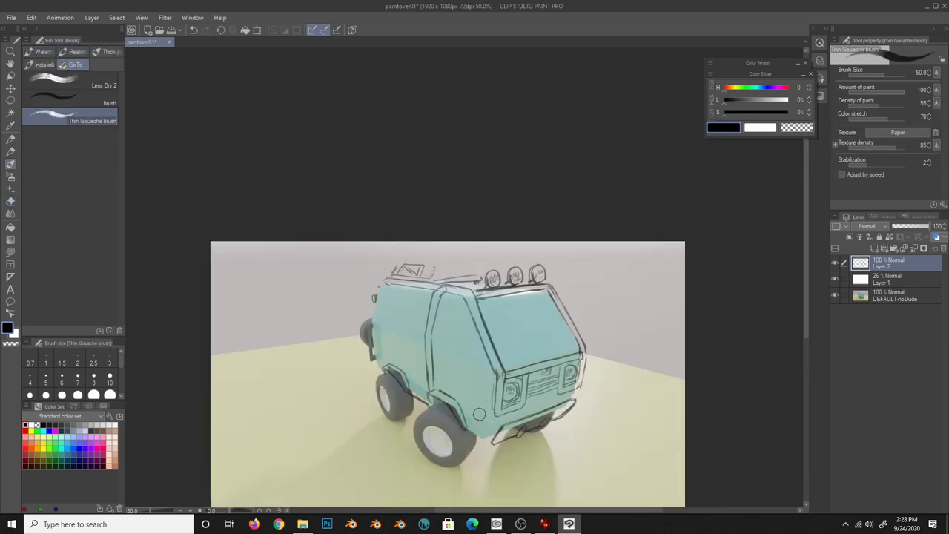
- Hide the white overlay layer and add small window details on the van's side
left_click(835, 279)
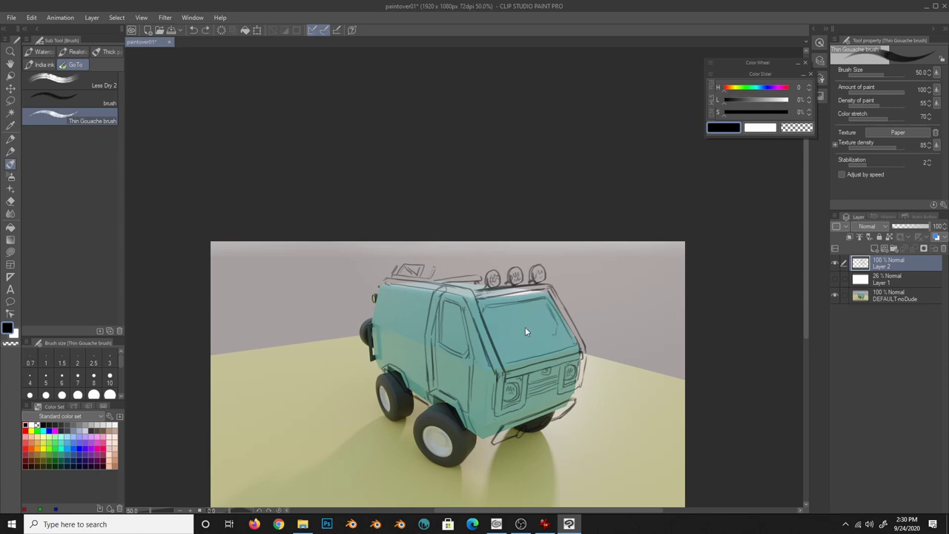
key("h")
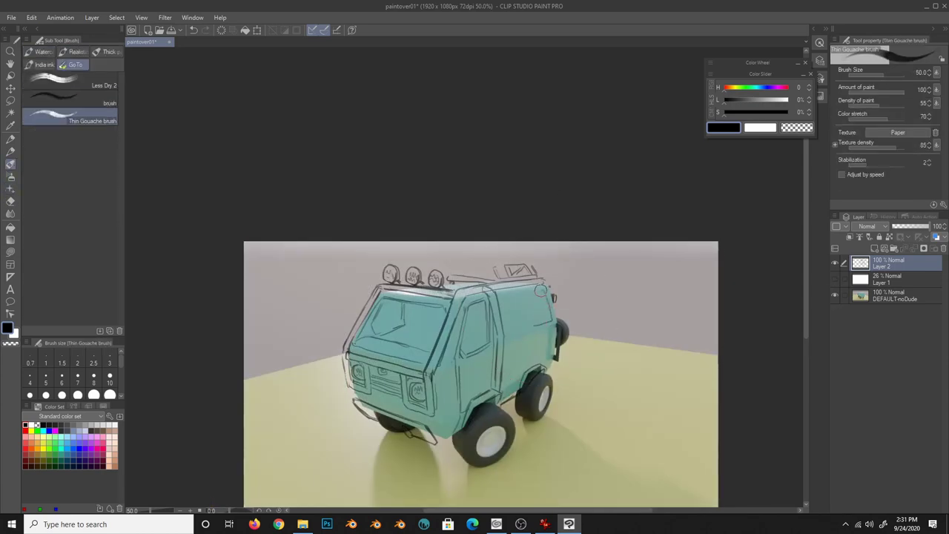
mouse_move(528, 293)
left_mouse_down()
mouse_move(531, 312)
mouse_move(548, 297)
left_mouse_up()
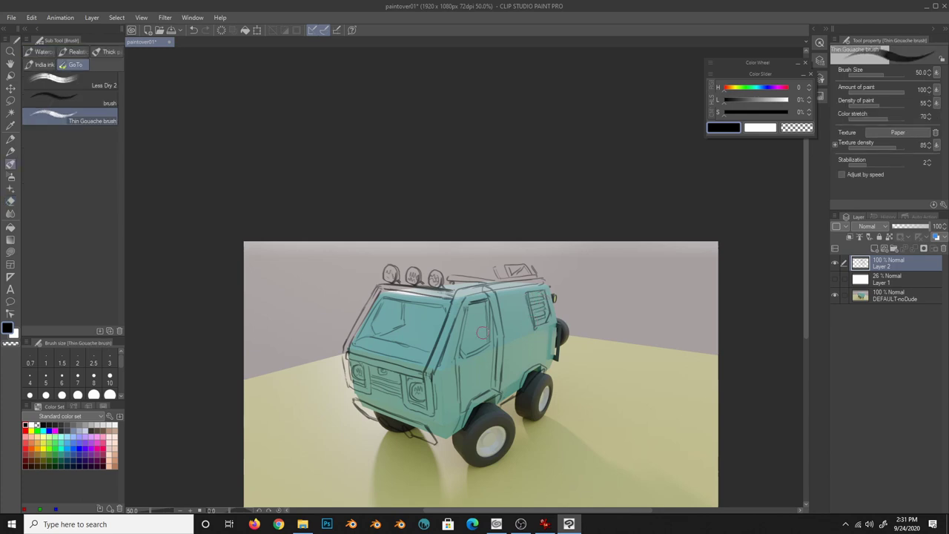
left_click_drag(470, 317, 475, 338)
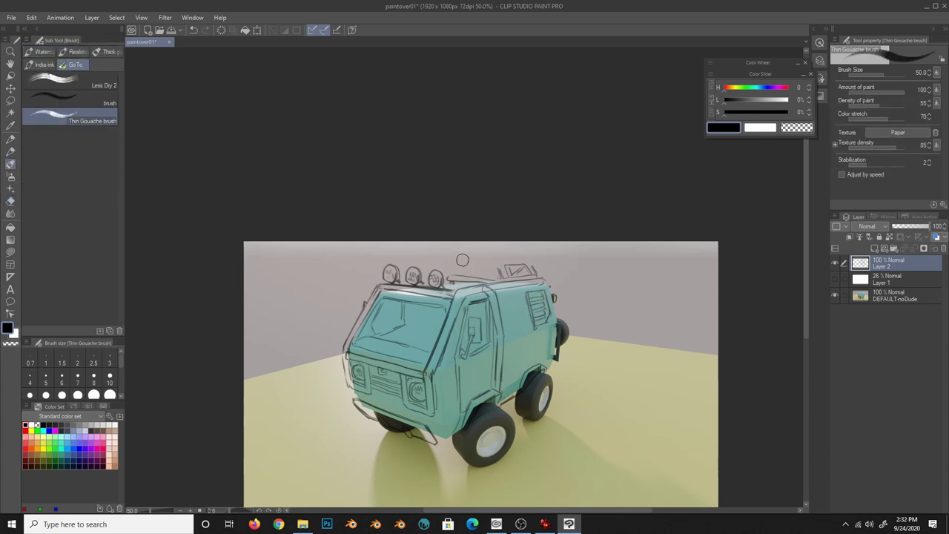
key("h")
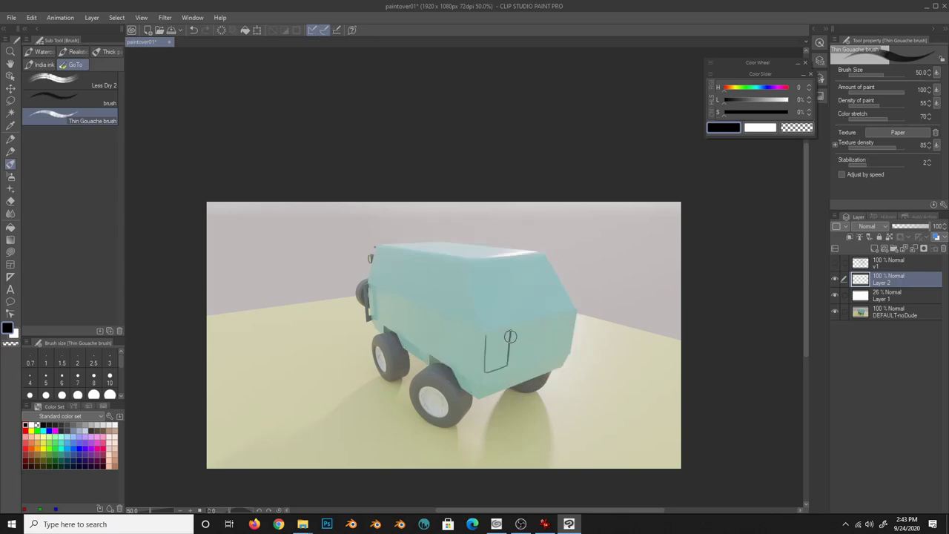
- Draw a straight panel edge line and a vertical side line, mirror-checking the canvas
left_click_drag(488, 336, 575, 314)
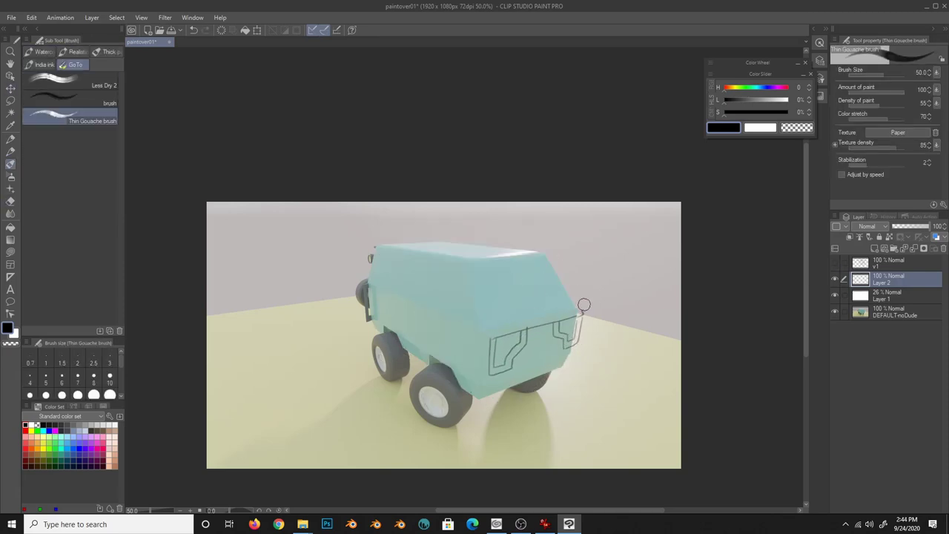
key("ctrl+y")
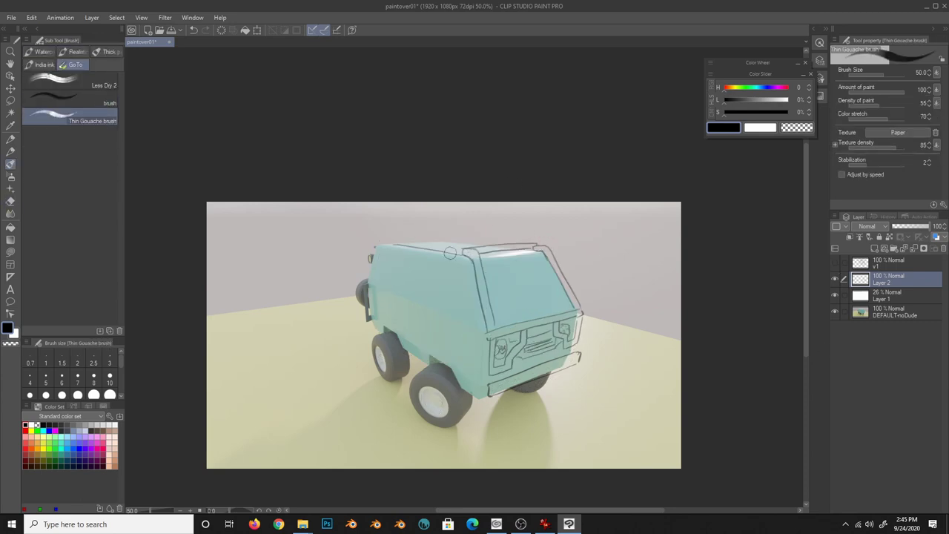
key("h")
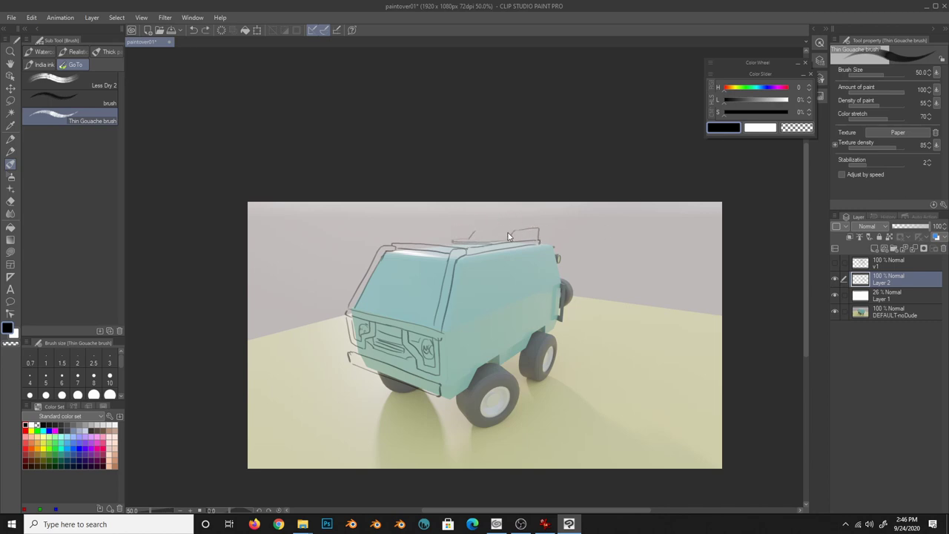
key("h")
key("h")
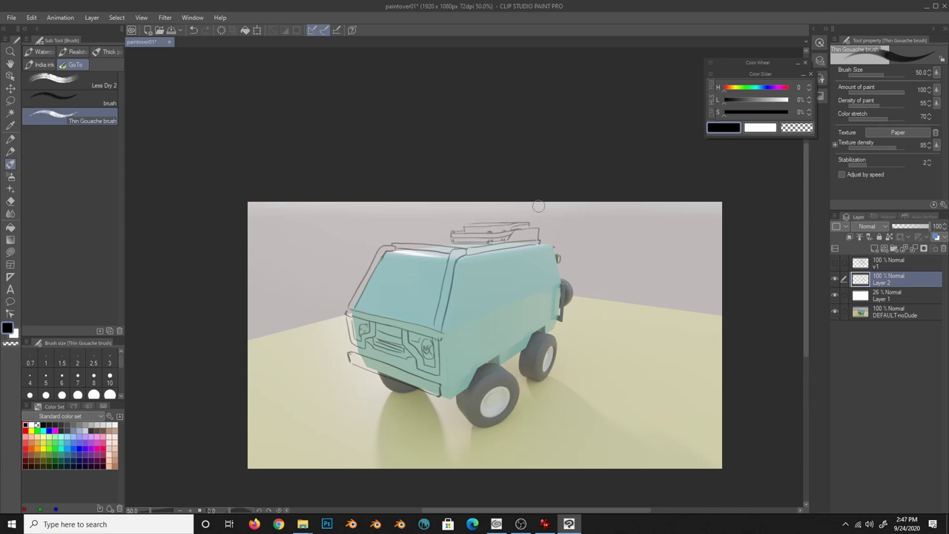
key("h")
key("h")
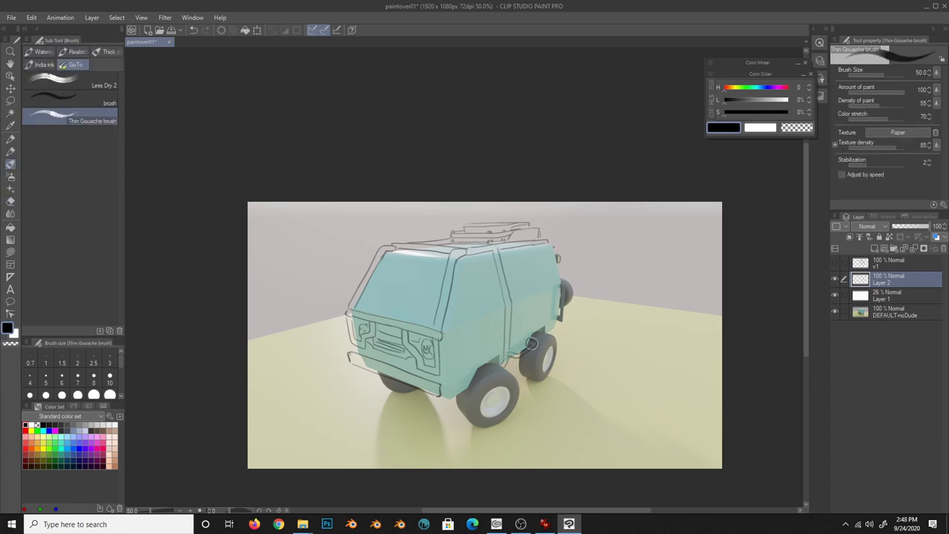
left_click_drag(522, 252, 528, 334)
key("h")
key("h")
- Draw the door line, inner windshield frame, line under the windshield, and bumper strokes
left_click_drag(491, 263, 496, 338)
mouse_move(464, 367)
left_mouse_down()
mouse_move(490, 256)
mouse_move(489, 305)
left_mouse_up()
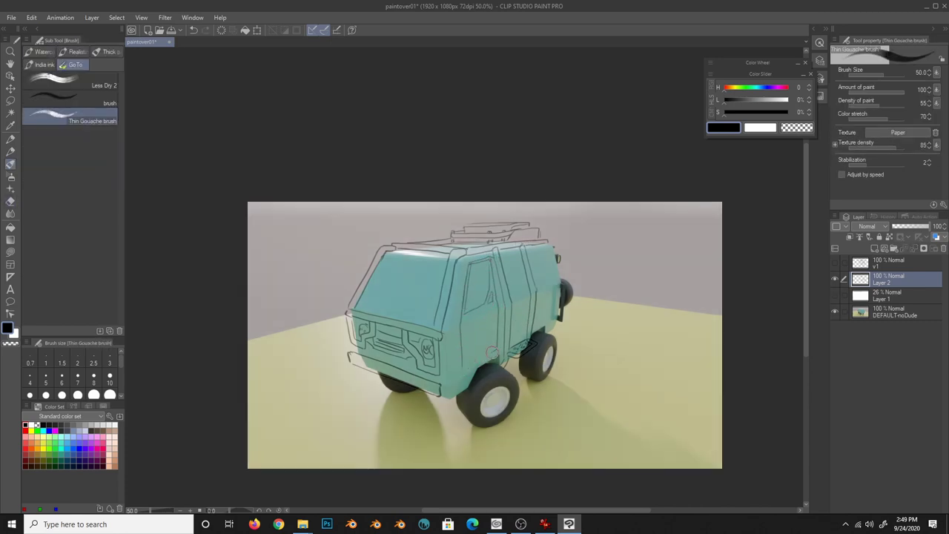
mouse_move(356, 308)
left_mouse_down()
mouse_move(400, 256)
mouse_move(445, 261)
left_mouse_up()
left_click_drag(434, 310, 362, 292)
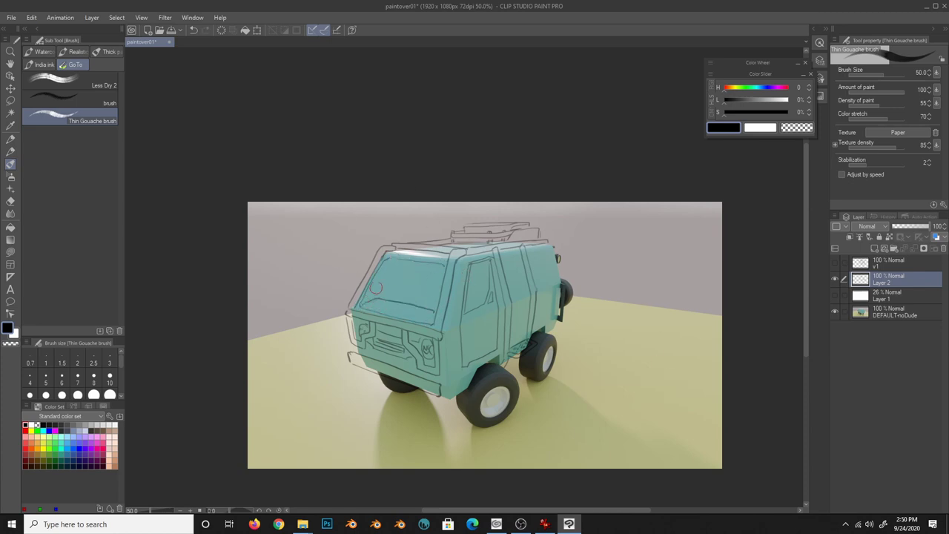
key("h")
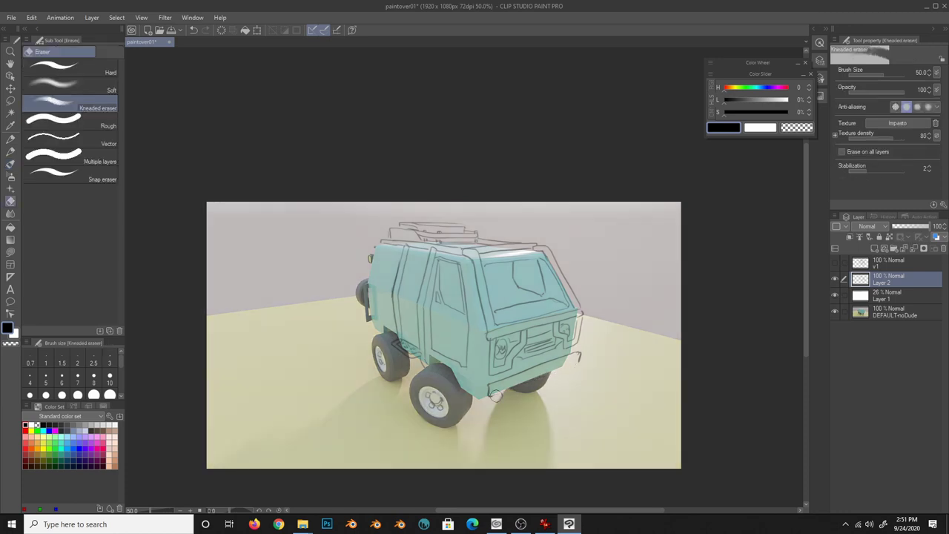
mouse_move(577, 362)
left_mouse_down()
mouse_move(483, 402)
mouse_move(531, 365)
left_mouse_up()
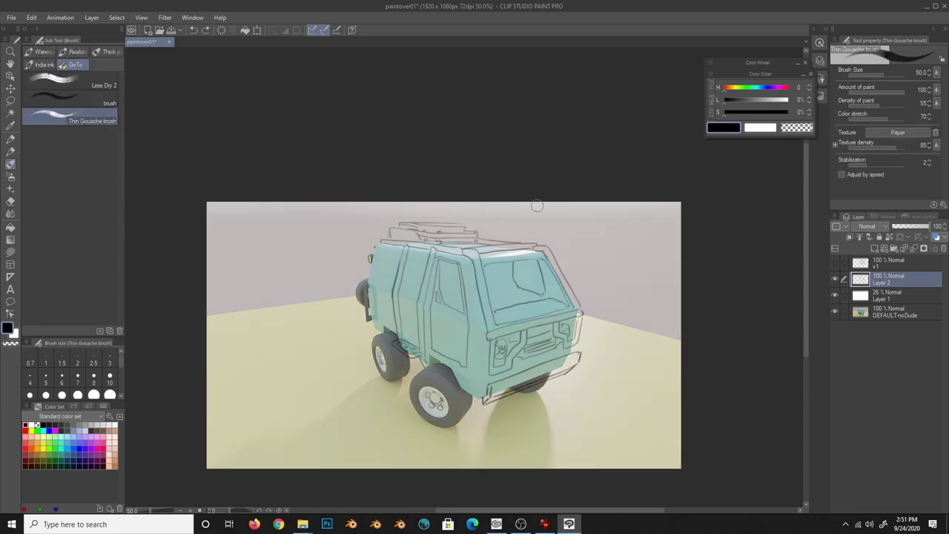
- On a new layer, fade the earlier sketch to 46% and sketch a small light box
key("ctrl+shift+n")
mouse_move(486, 276)
left_mouse_down()
mouse_move(553, 262)
mouse_move(479, 256)
mouse_move(556, 263)
left_mouse_up()
mouse_move(609, 242)
left_mouse_down()
mouse_move(635, 252)
mouse_move(625, 248)
mouse_move(636, 231)
mouse_move(624, 250)
mouse_move(642, 257)
mouse_move(512, 236)
mouse_move(525, 235)
left_mouse_up()
- Copy the light sketch onto the roof, merge it into Layer 3, and save
key("ctrl+t")
key("e")
key("ctrl+e")
key("b")
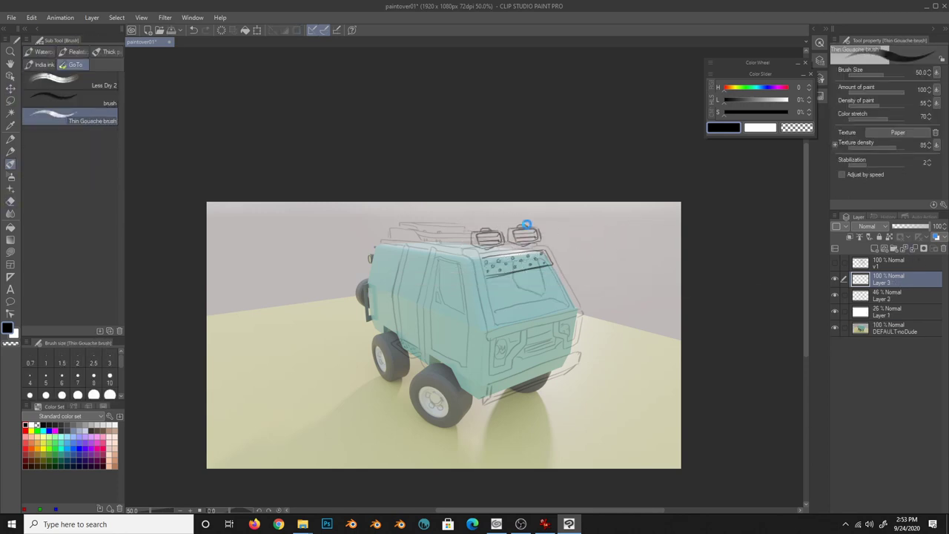
key("ctrl+s")
- Ink the bull bar strokes around the front bumper, checking them in a mirrored view
left_click_drag(511, 376, 563, 352)
key("e")
key("b")
key("e")
key("b")
key("e")
key("b")
key("h")
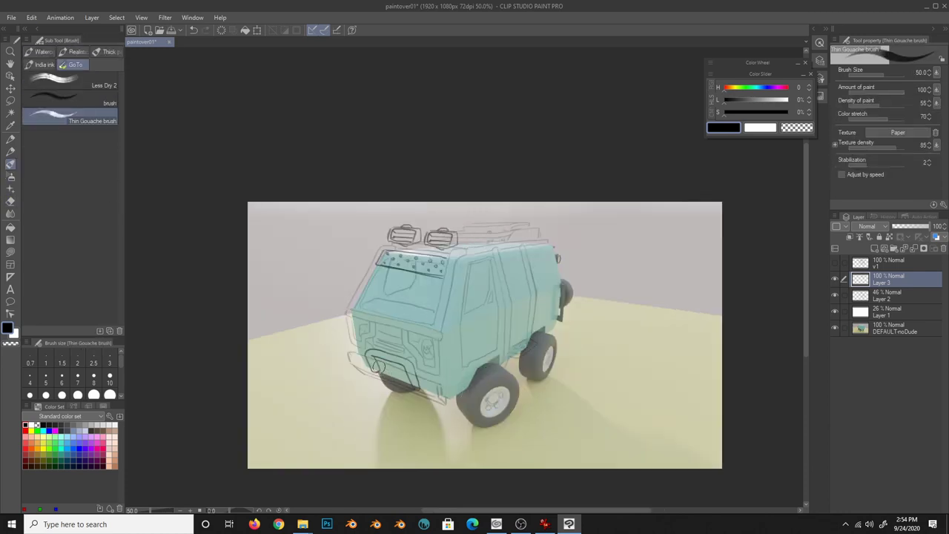
key("e")
key("b")
- Raise Layer 2 back to full opacity and restore the normal canvas view
left_click(869, 298)
key("e")
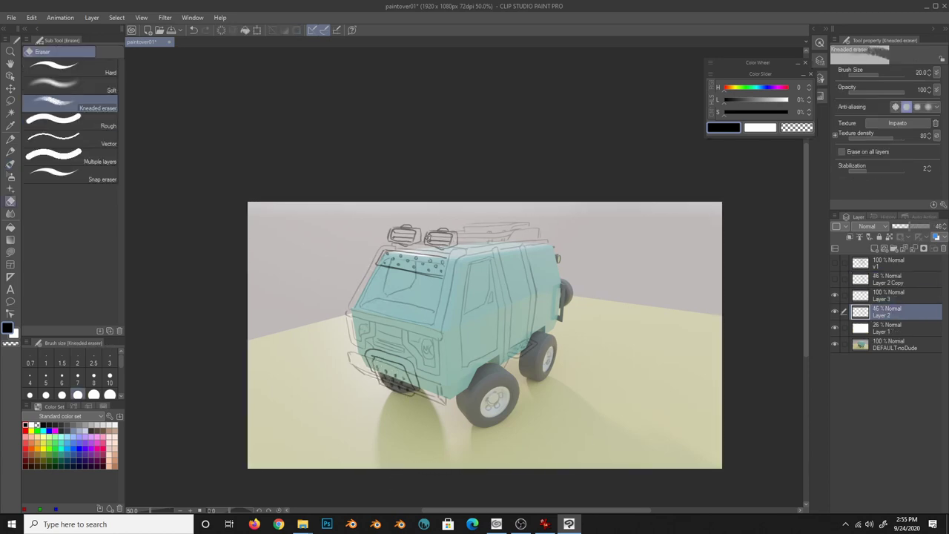
left_click_drag(907, 226, 917, 225)
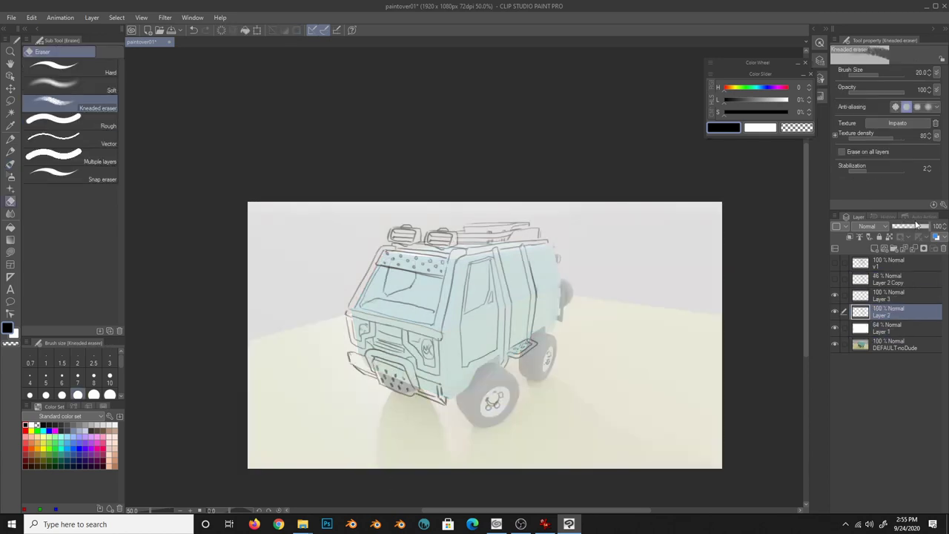
key("b")
key("h")
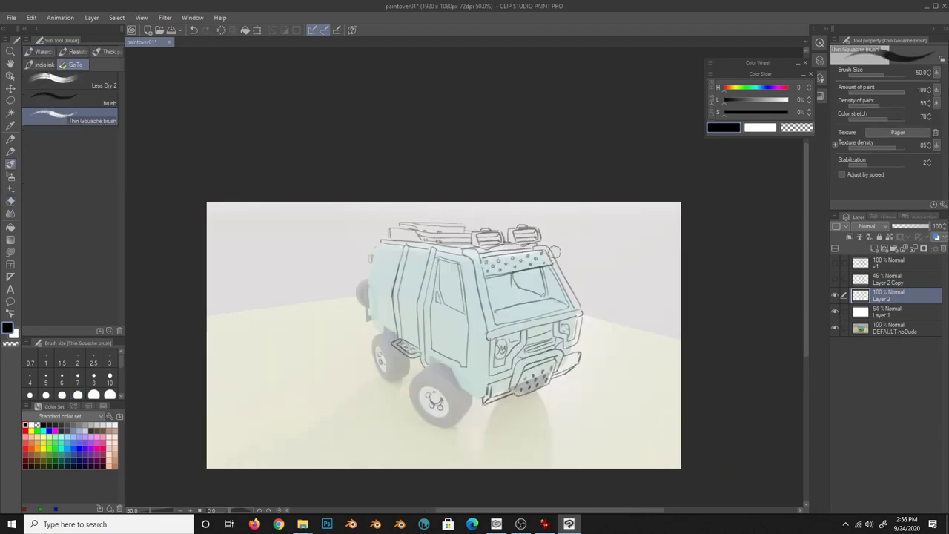
- Try a louvered side window, undo it, and outline the van's rear edge
mouse_move(407, 256)
left_mouse_down()
mouse_move(406, 280)
mouse_move(424, 260)
mouse_move(425, 268)
left_mouse_up()
key("ctrl+z")
key("ctrl+z")
key("h")
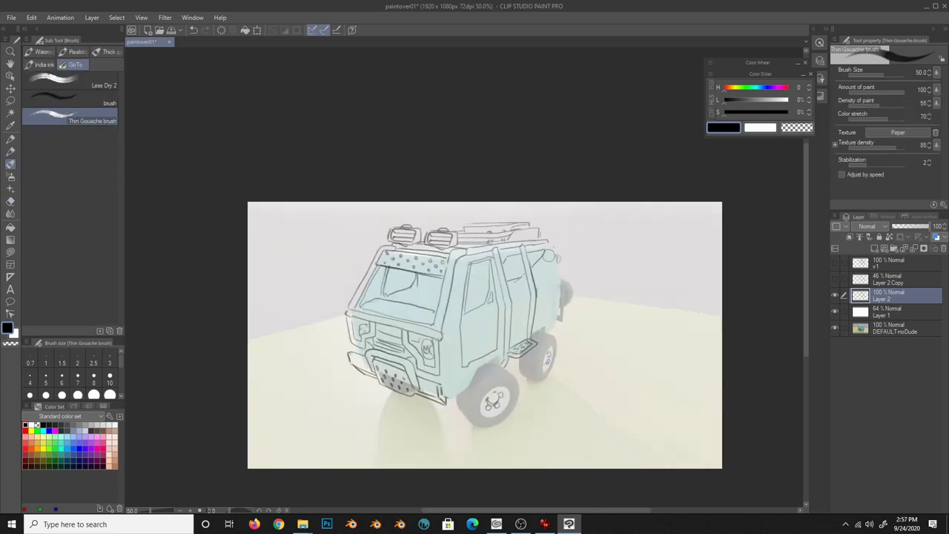
key("h")
left_click_drag(369, 340, 383, 240)
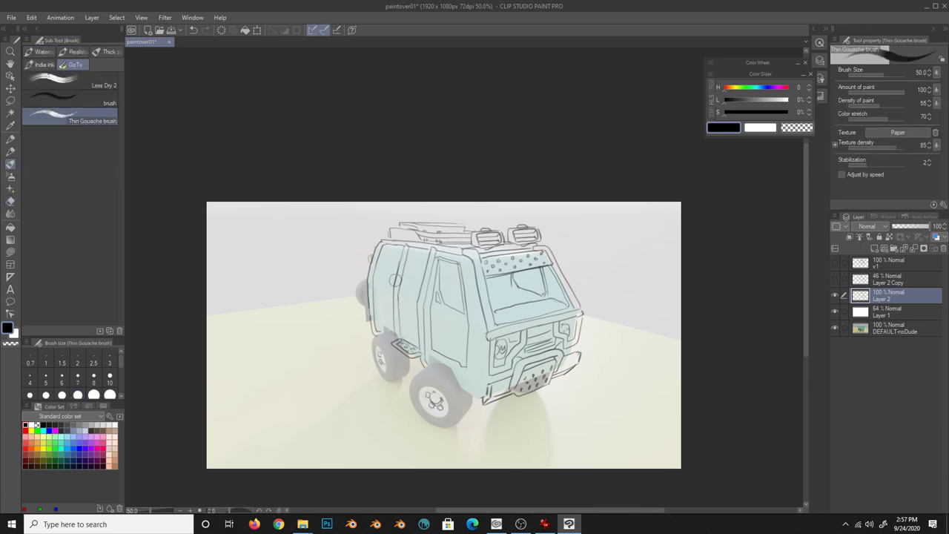
- Draw the door panel outline on the van's side
key("e")
key("b")
key("e")
key("b")
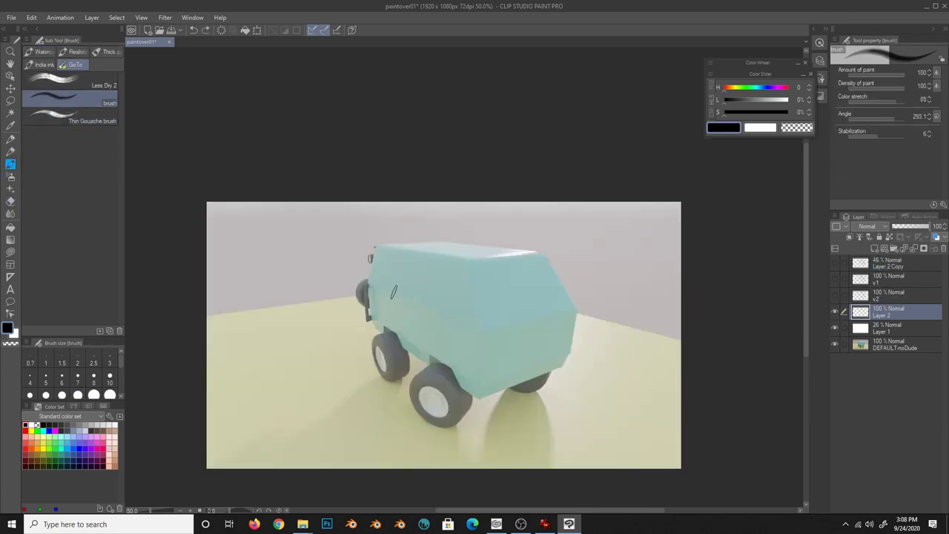
mouse_move(392, 295)
left_mouse_down()
mouse_move(439, 348)
mouse_move(430, 317)
mouse_move(436, 344)
left_mouse_up()
key("e")
key("b")
- Discard the trial body and roof lines, then sketch a window inside the door
mouse_move(406, 248)
left_mouse_down()
mouse_move(401, 297)
mouse_move(478, 242)
left_mouse_up()
mouse_move(512, 252)
left_mouse_down()
mouse_move(451, 307)
mouse_move(491, 257)
mouse_move(500, 334)
mouse_move(455, 355)
left_mouse_up()
key("Delete")
key("h")
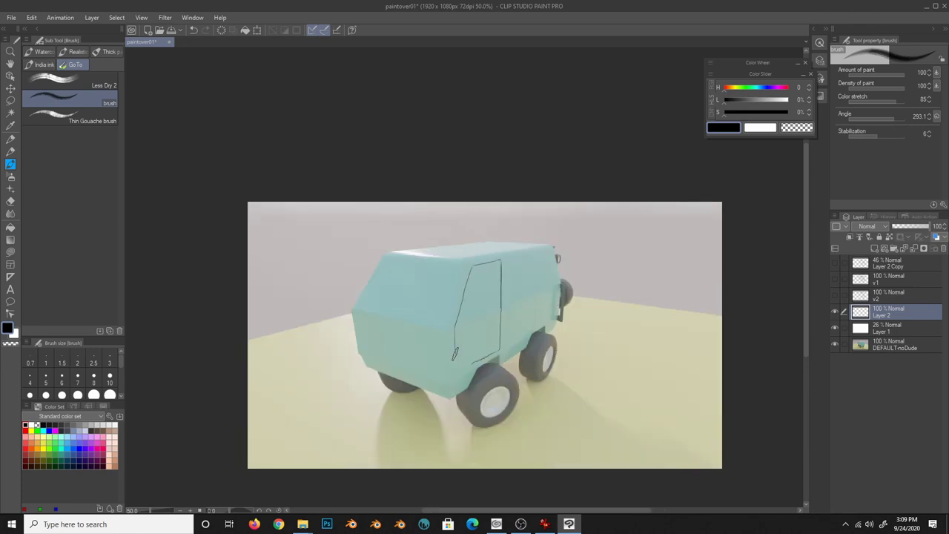
mouse_move(498, 280)
left_mouse_down()
mouse_move(464, 298)
mouse_move(498, 310)
mouse_move(517, 278)
left_mouse_up()
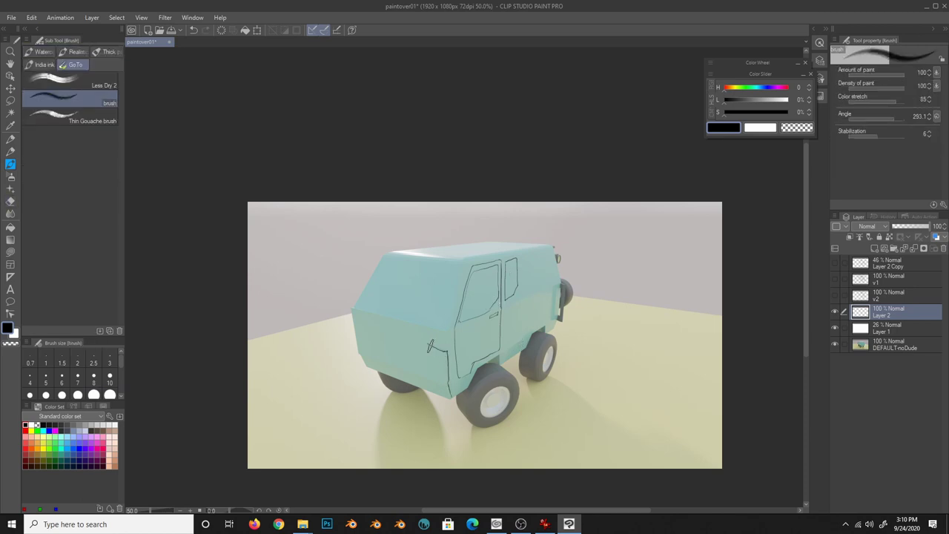
- Sketch the rear lower body line, small rear edge strokes, and two round rear lights
left_click_drag(374, 339, 373, 353)
left_click_drag(376, 357, 427, 375)
left_click_drag(355, 324, 372, 330)
left_click_drag(438, 353, 441, 365)
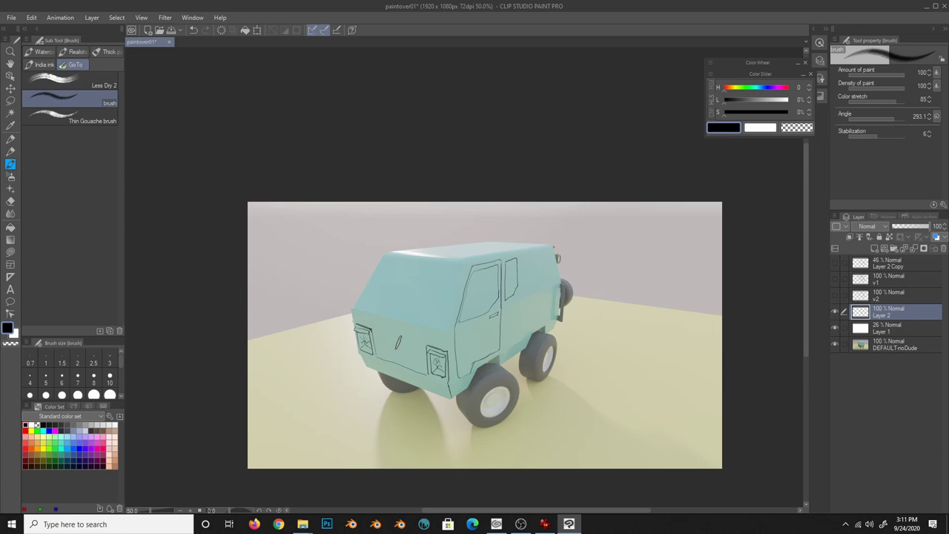
left_click_drag(387, 336, 383, 350)
left_click_drag(414, 339, 411, 350)
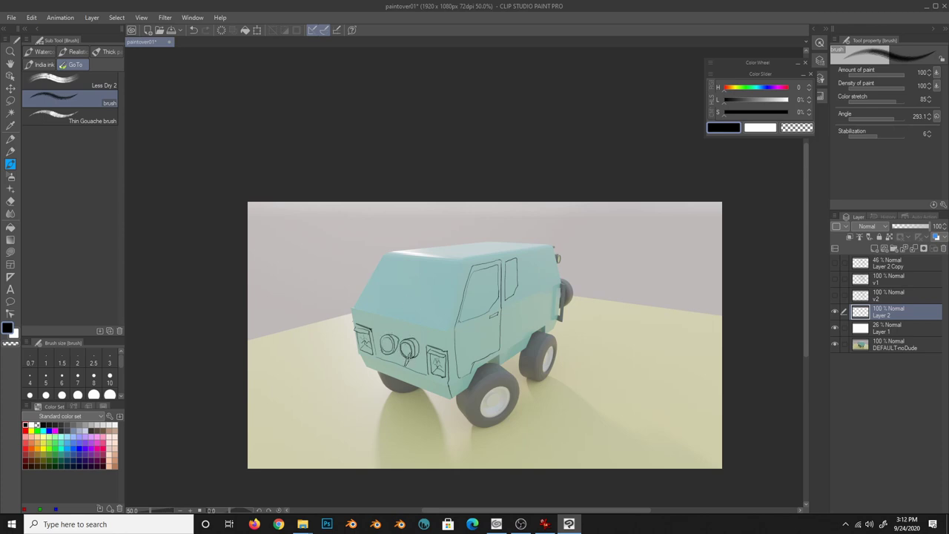
- Duplicate the sketch layer and ink the van's lower front edge
key("k")
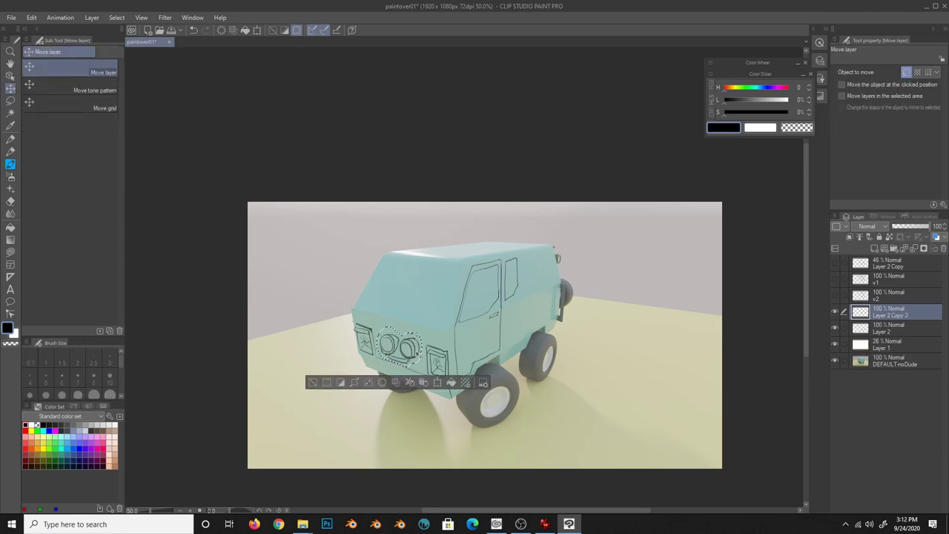
key("ctrl+c")
key("ctrl+v")
key("b")
mouse_move(452, 400)
left_mouse_down()
mouse_move(382, 368)
mouse_move(412, 363)
mouse_move(405, 344)
left_mouse_up()
- On a new layer, draw the curved rear carrier hoop
key("ctrl+shift+n")
key("ctrl+z")
left_click_drag(406, 382, 388, 334)
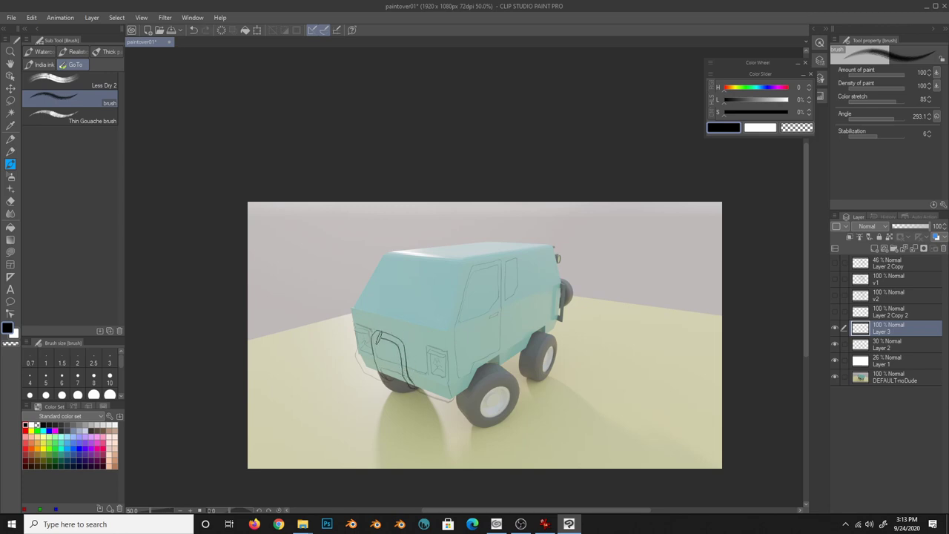
left_click_drag(389, 380, 374, 332)
key("ctrl+z")
- Copy one round rear light into position on the rear lights layer and merge it down
left_click(835, 312)
left_click(887, 311)
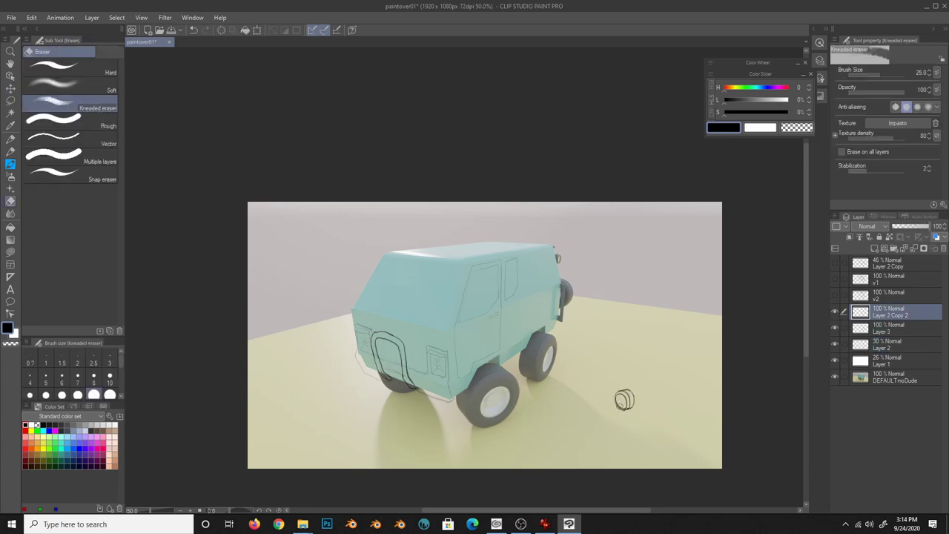
key("k")
key("m")
left_click_drag(393, 370, 391, 368)
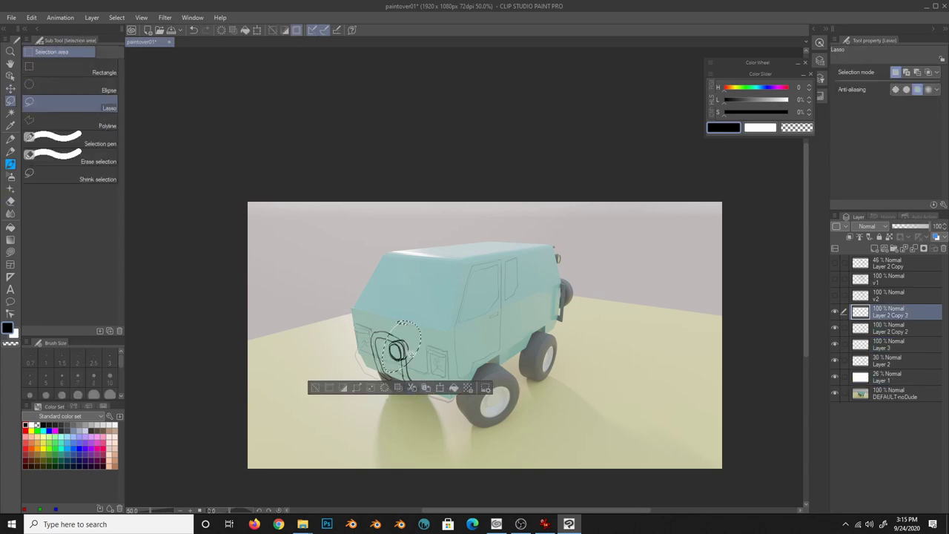
key("ctrl+c")
key("ctrl+v")
key("k")
key("ctrl+d")
key("ctrl+e")
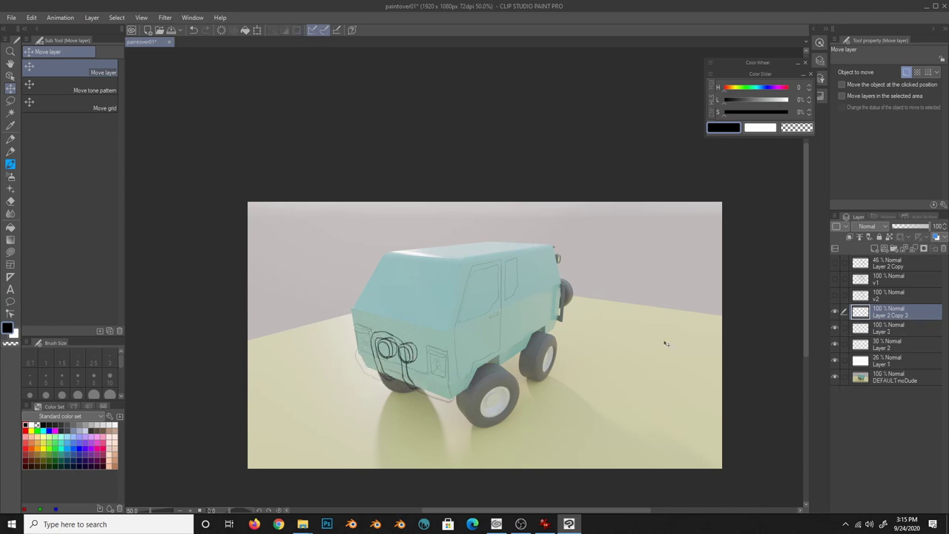
- Set Layer 2 opacity to 100% and ink a short stroke above the bumper
key("e")
left_click(887, 328)
left_click(886, 344)
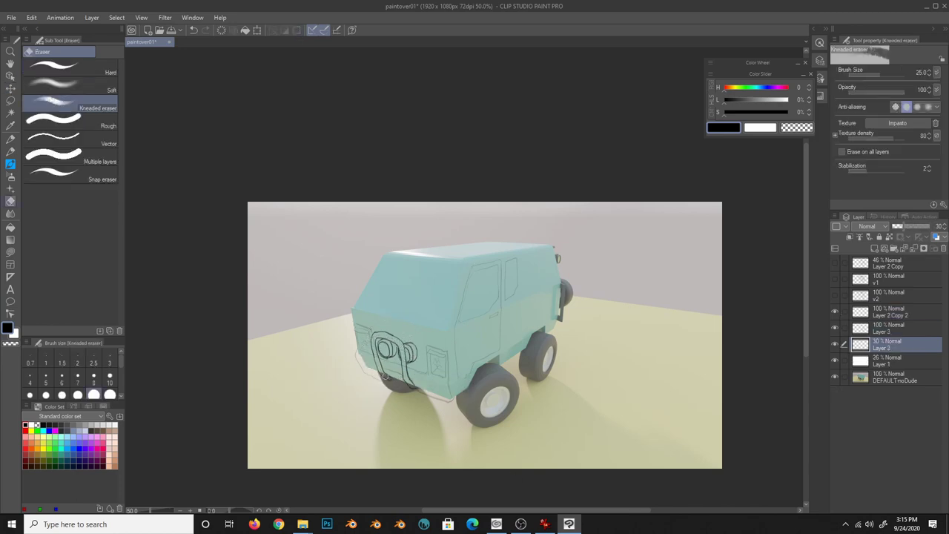
left_click_drag(903, 227, 932, 226)
left_click(890, 312)
key("b")
left_click_drag(373, 317, 370, 331)
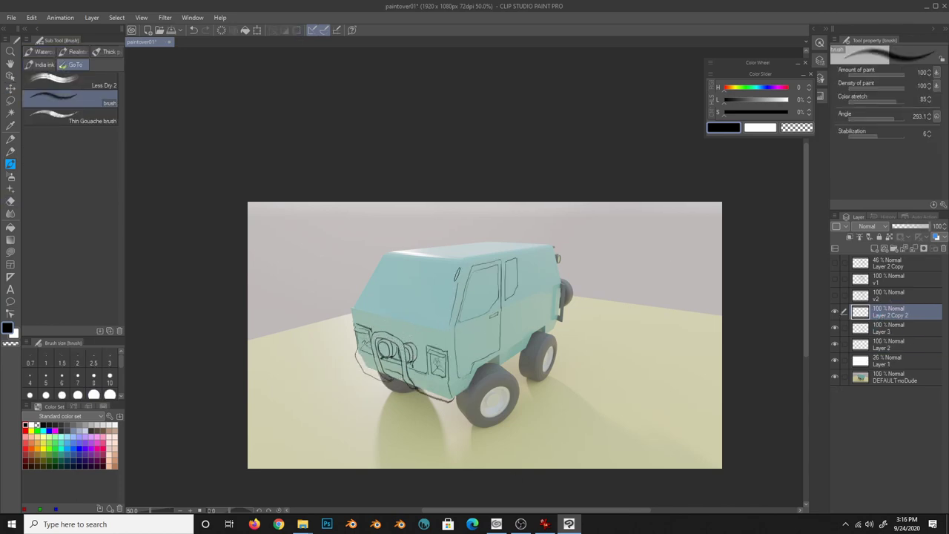
- Ink the windshield pillar, roof edge, and a roof rack with a rail line
left_click_drag(465, 262, 445, 331)
left_click_drag(387, 257, 468, 269)
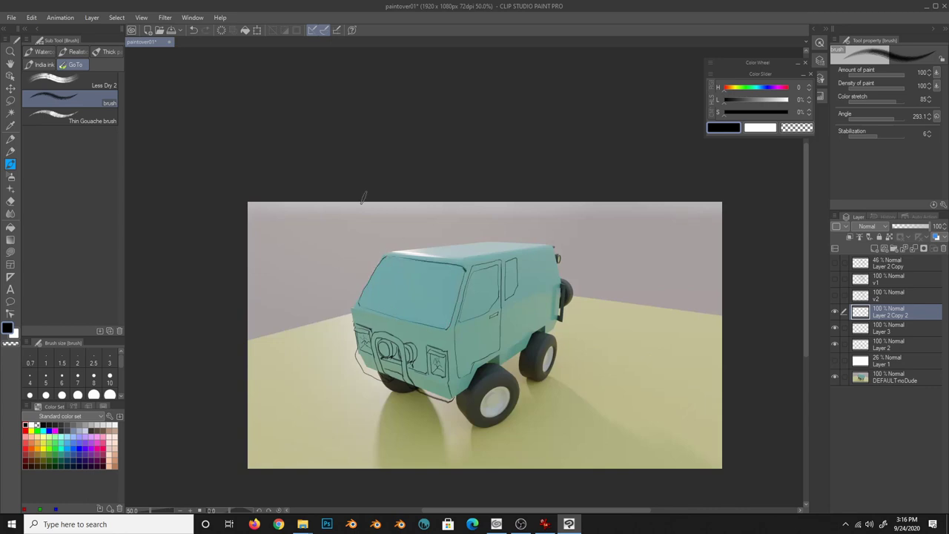
mouse_move(400, 253)
left_mouse_down()
mouse_move(540, 243)
mouse_move(454, 252)
left_mouse_up()
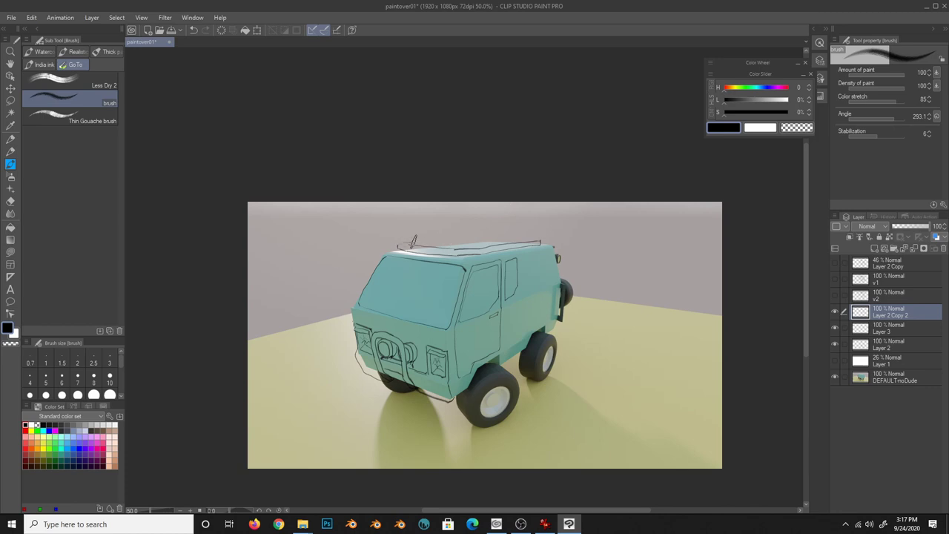
left_click_drag(400, 239, 541, 245)
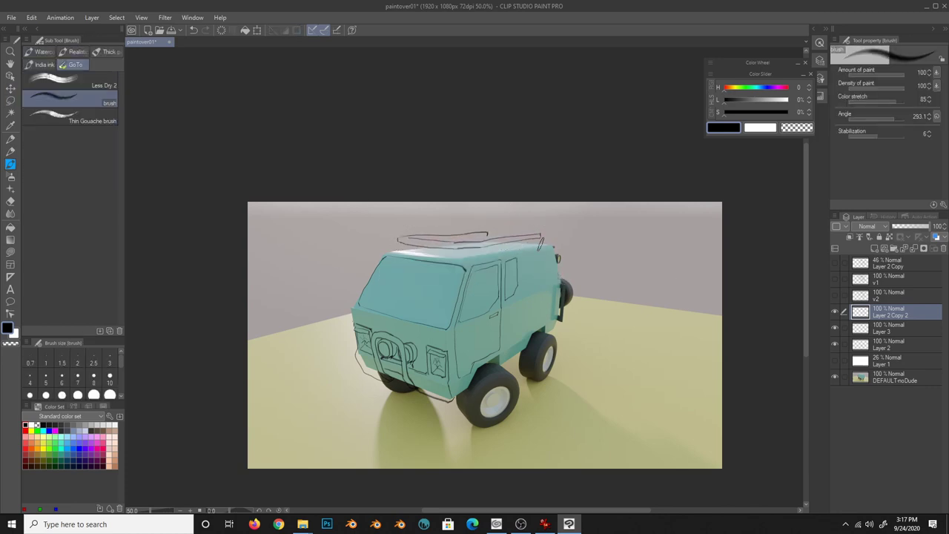
mouse_move(445, 239)
left_mouse_down()
mouse_move(531, 236)
mouse_move(502, 241)
left_mouse_up()
- Merge the sketch layers into Layer 2, show Layer 1, and ink the rear edge
key("ctrl+shift+n")
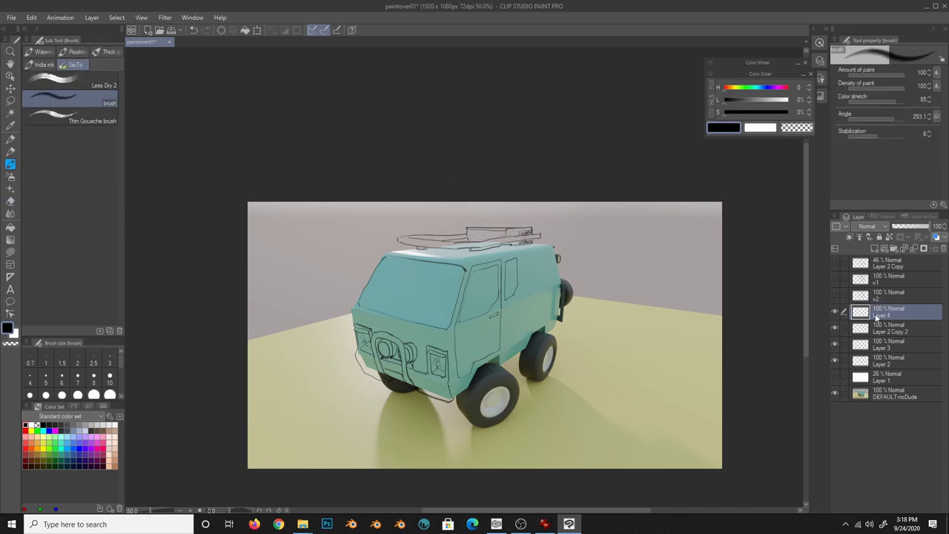
key("ctrl+e")
key("ctrl+e")
key("ctrl+e")
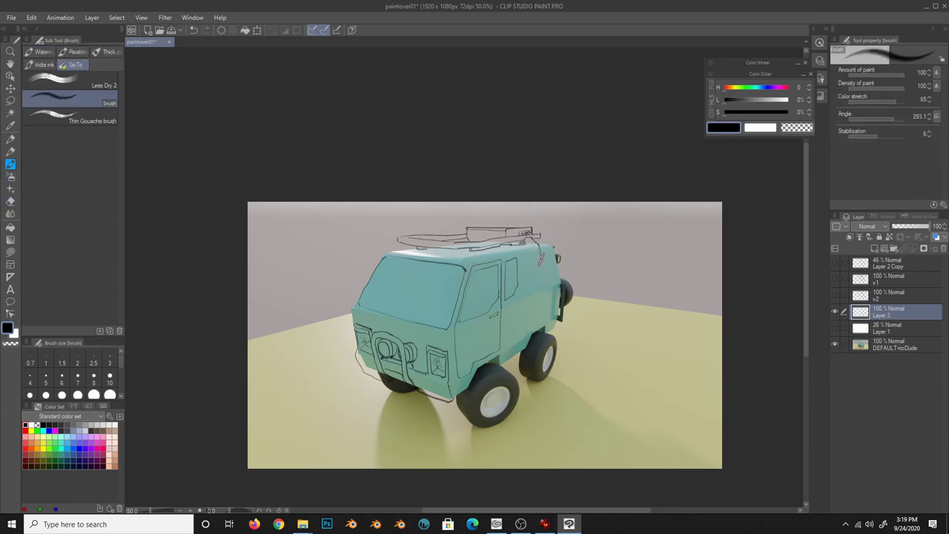
left_click(835, 327)
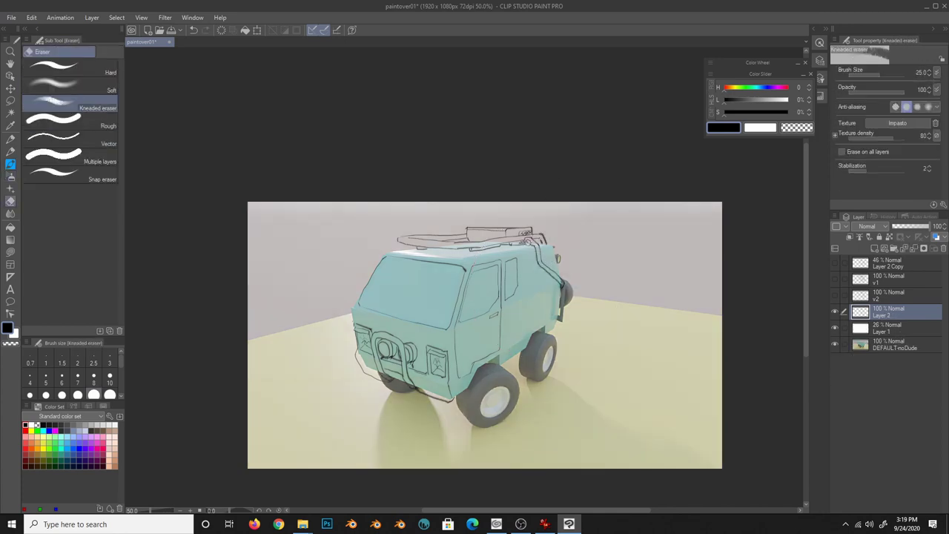
left_click_drag(543, 235, 547, 219)
left_click_drag(548, 267, 523, 356)
left_click_drag(549, 273, 554, 334)
key("ctrl+z")
- Redraw the rear edge lines, add strokes near the wheels, and start the front outline
left_click_drag(551, 251, 540, 271)
mouse_move(512, 344)
left_mouse_down()
mouse_move(518, 359)
mouse_move(506, 364)
mouse_move(528, 353)
left_mouse_up()
left_click_drag(555, 320, 553, 330)
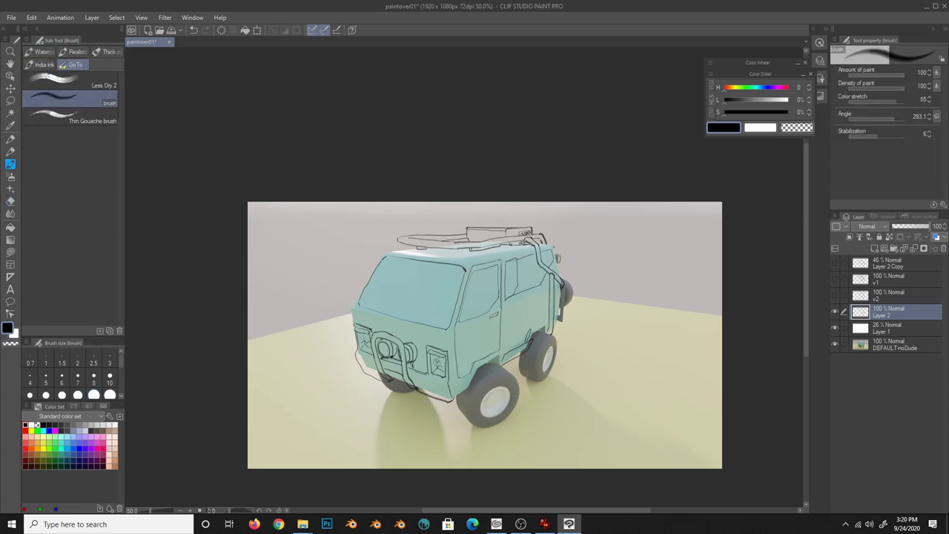
left_click_drag(509, 356, 465, 392)
key("ctrl+z")
key("ctrl+z")
left_click_drag(474, 357, 469, 370)
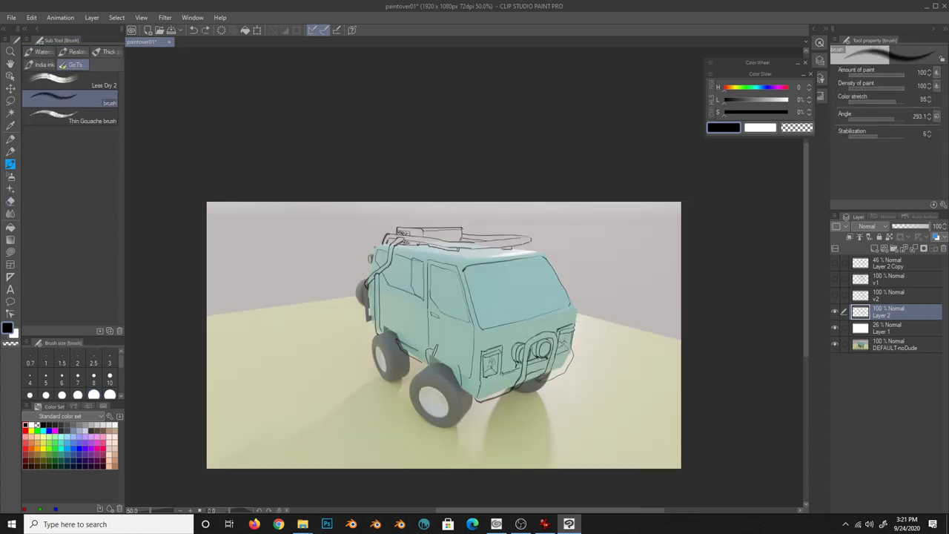
mouse_move(356, 352)
left_mouse_down()
mouse_move(346, 318)
mouse_move(408, 328)
mouse_move(447, 341)
mouse_move(447, 380)
left_mouse_up()
- Outline the front bumper panel, its lower frame, and the ladder top along the roof
left_click_drag(362, 355, 446, 381)
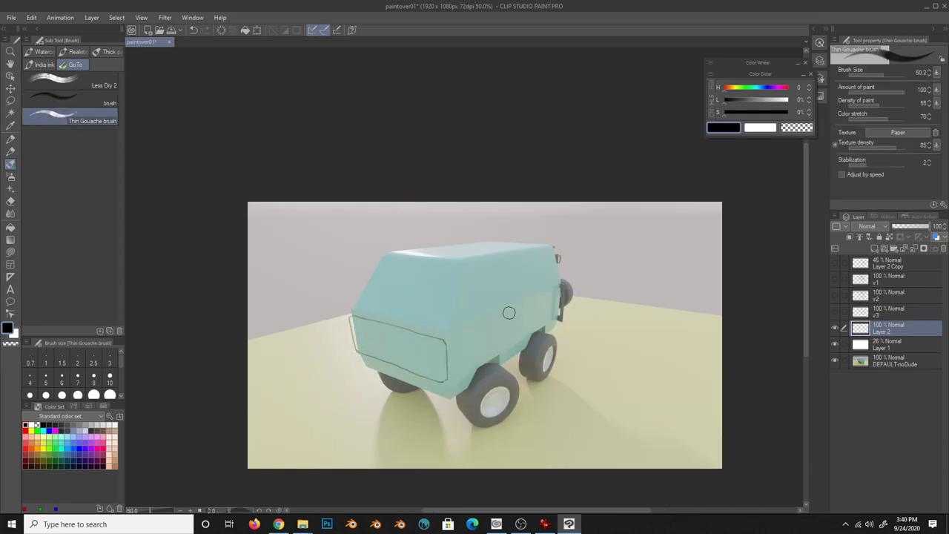
left_click_drag(516, 252, 550, 271)
left_click_drag(508, 245, 545, 269)
left_click_drag(357, 354, 417, 397)
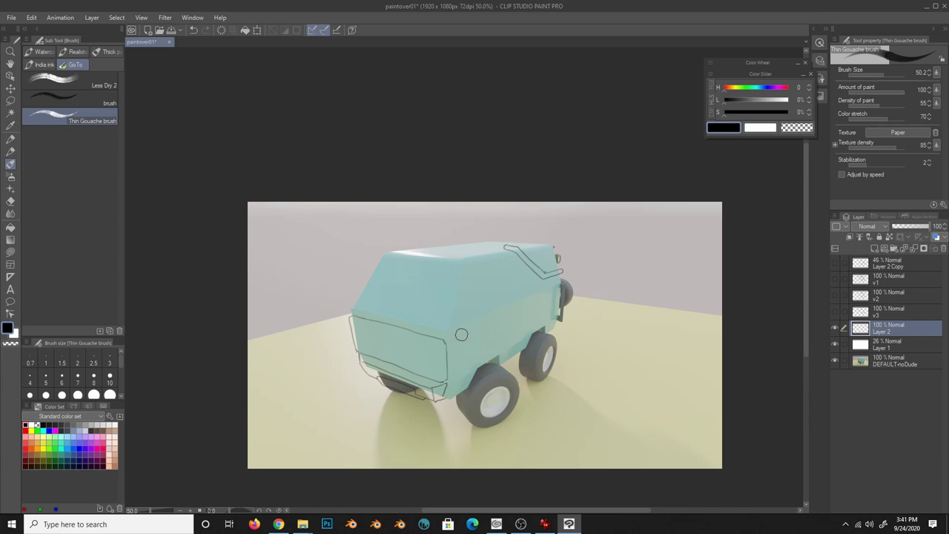
- Draw the rounded grille panel with two oval lamps on the front
mouse_move(354, 323)
left_mouse_down()
mouse_move(439, 376)
mouse_move(359, 349)
mouse_move(368, 352)
left_mouse_up()
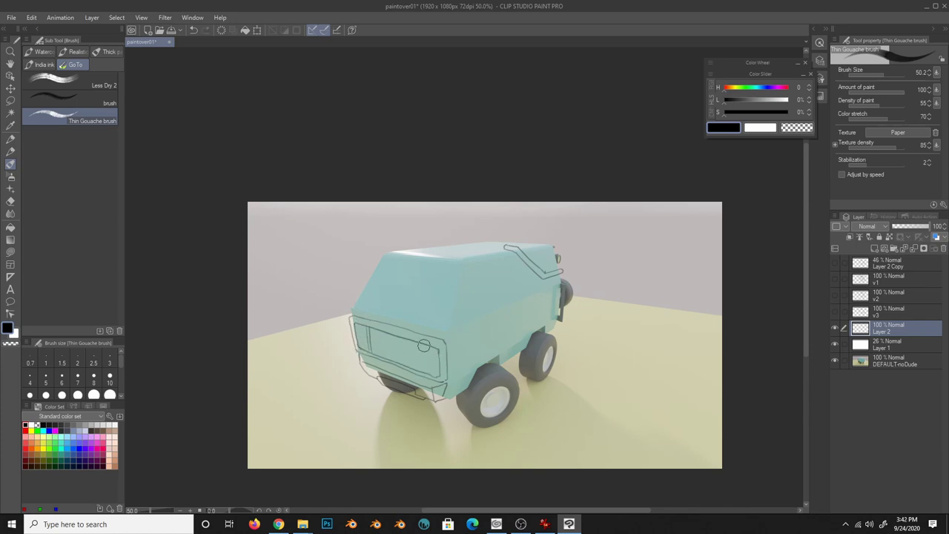
left_click_drag(424, 341, 428, 371)
left_click_drag(360, 326, 362, 347)
left_click_drag(432, 350, 435, 359)
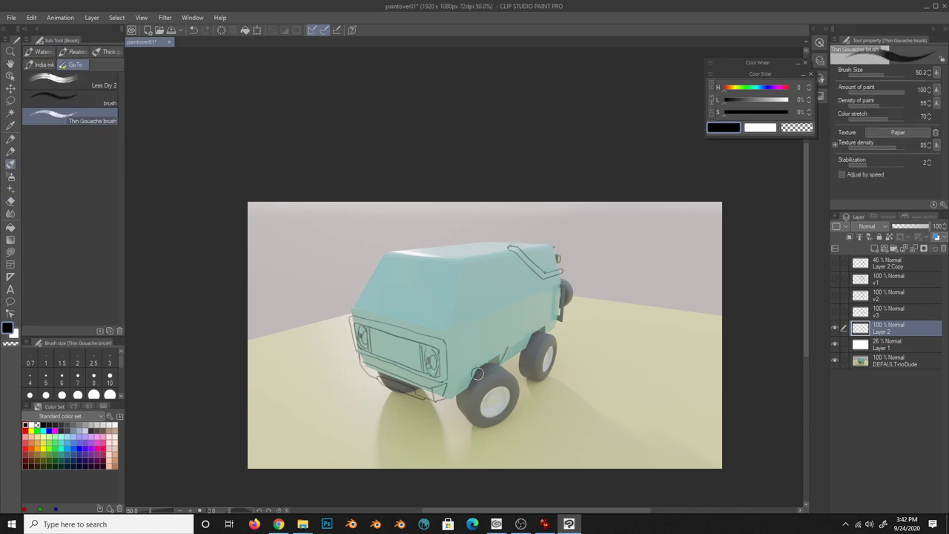
- Draw the ladder rails down the side and outline the windshield frame and roof line
left_click_drag(499, 253, 505, 345)
left_click_drag(471, 261, 486, 382)
left_click_drag(501, 254, 504, 345)
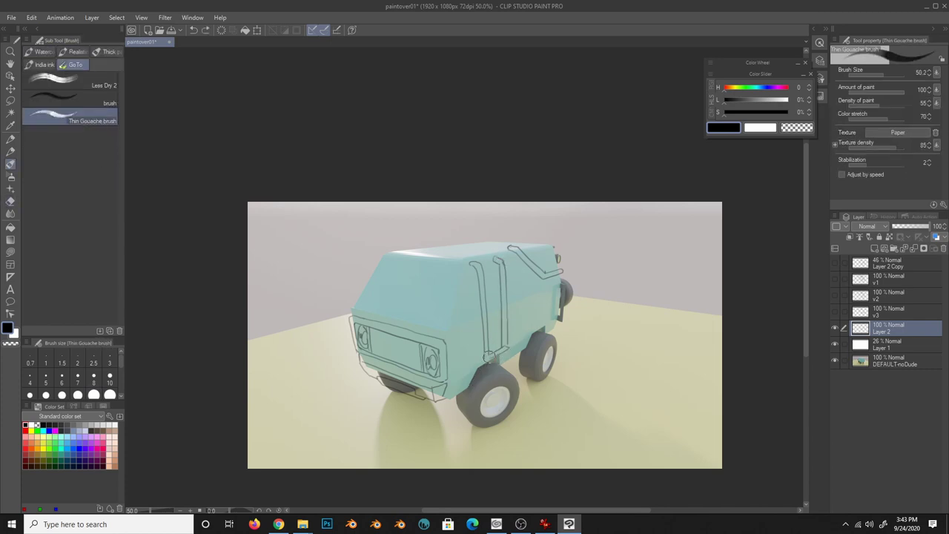
left_click_drag(462, 269, 447, 330)
mouse_move(382, 257)
left_mouse_down()
mouse_move(357, 313)
mouse_move(460, 265)
left_mouse_up()
- Add five roof light bar dashes, the windshield's bottom edge, and its pillar line
left_click_drag(394, 258, 392, 263)
left_click_drag(401, 258, 399, 264)
left_click_drag(409, 259, 407, 264)
left_click_drag(416, 259, 414, 264)
left_click_drag(423, 260, 422, 265)
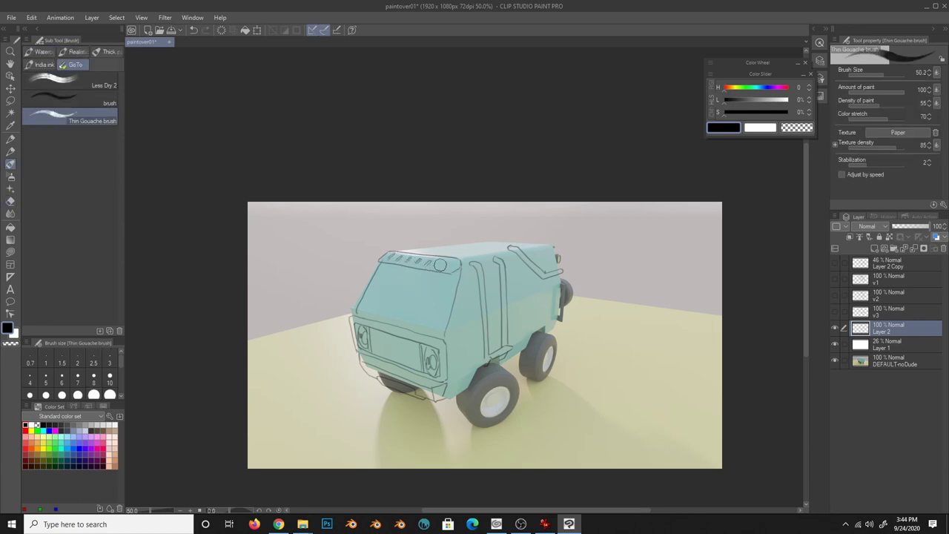
left_click_drag(361, 306, 453, 325)
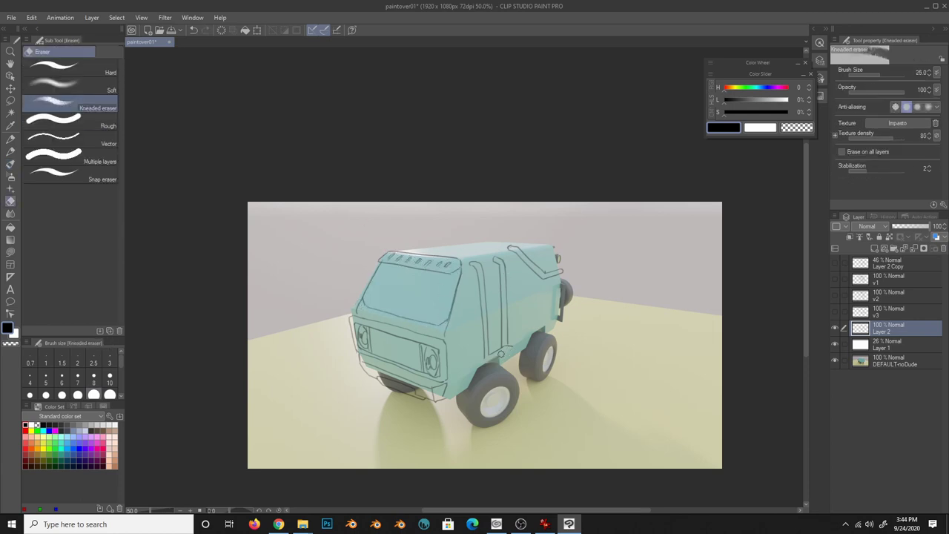
left_click_drag(472, 265, 453, 325)
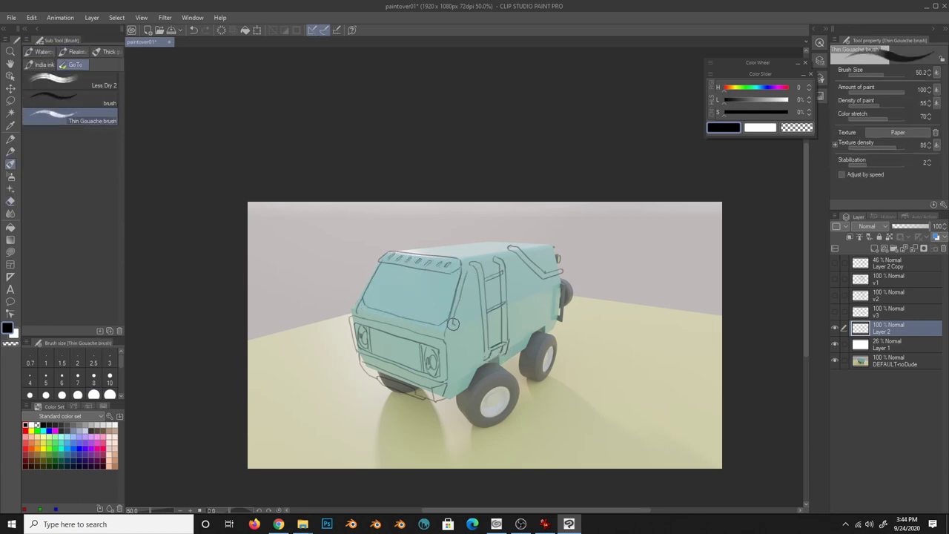
- Lasso the side ladder, paste it, and Free Transform it onto the van's back corner
key("m")
left_click_drag(519, 244, 517, 249)
key("ctrl+c")
key("ctrl+v")
left_click(31, 17)
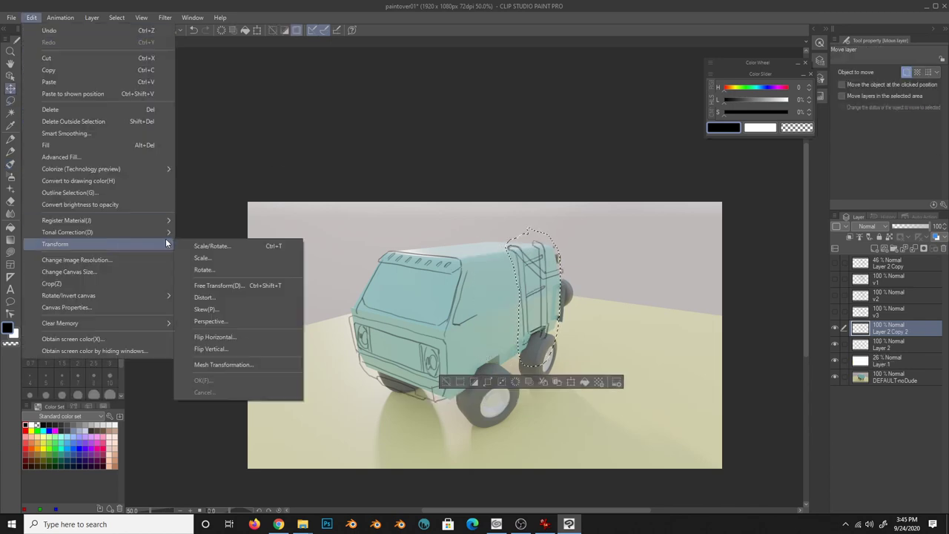
left_click(233, 285)
left_click_drag(541, 296, 554, 291)
key("Return")
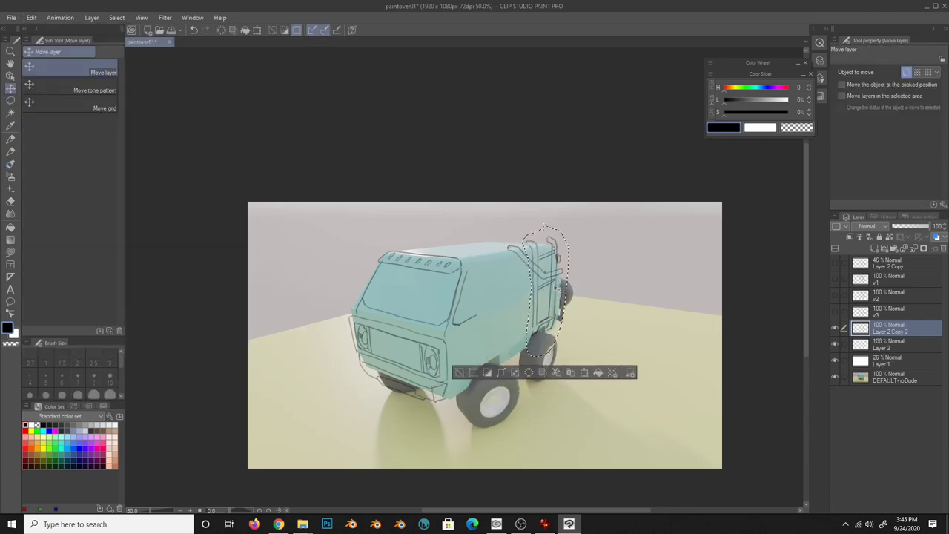
- With the thin brush, draw a vertical door line on the side and check it mirrored
key("e")
key("b")
key("e")
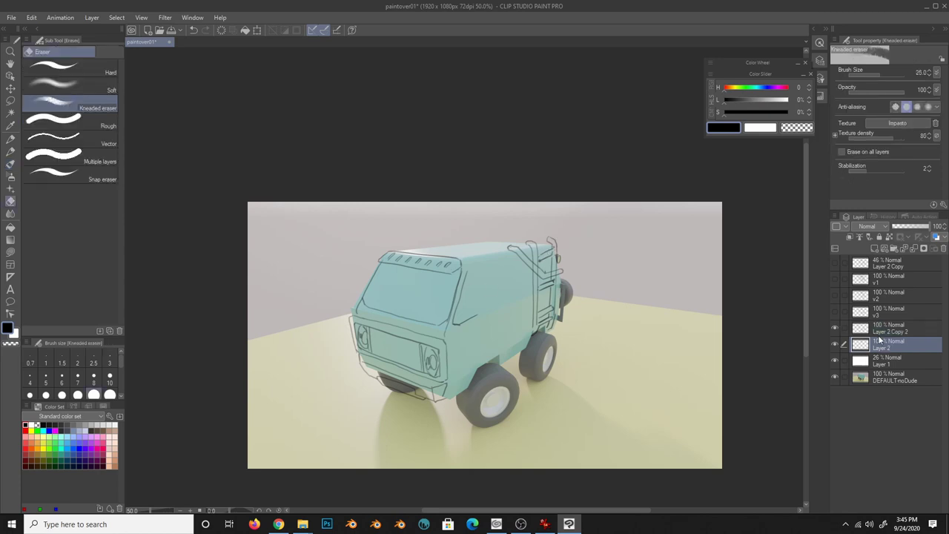
key("b")
key("alt+bracketleft")
left_click_drag(493, 258, 494, 300)
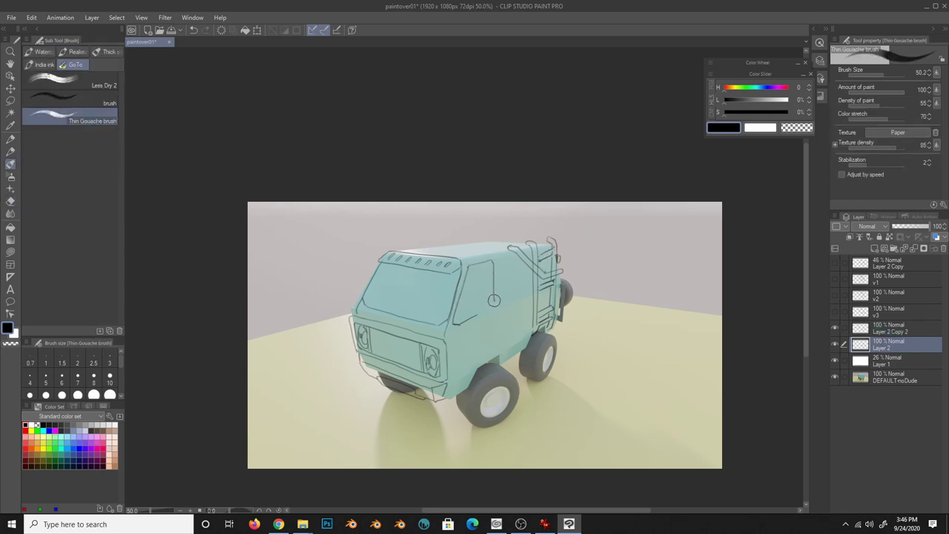
key("h")
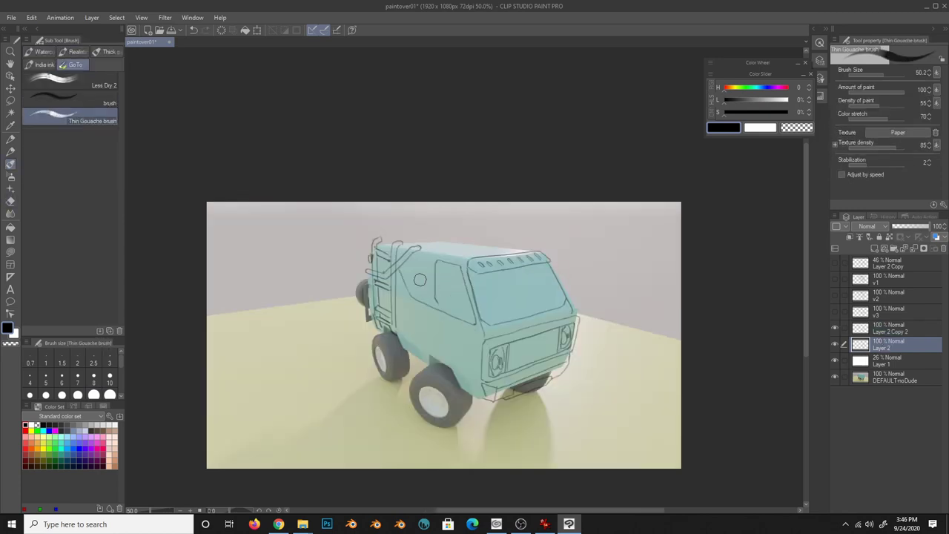
- Copy the van's front sketch onto Layer 2 Copy 3 and add strokes near the rear roof corner
key("m")
left_click_drag(453, 223, 404, 263)
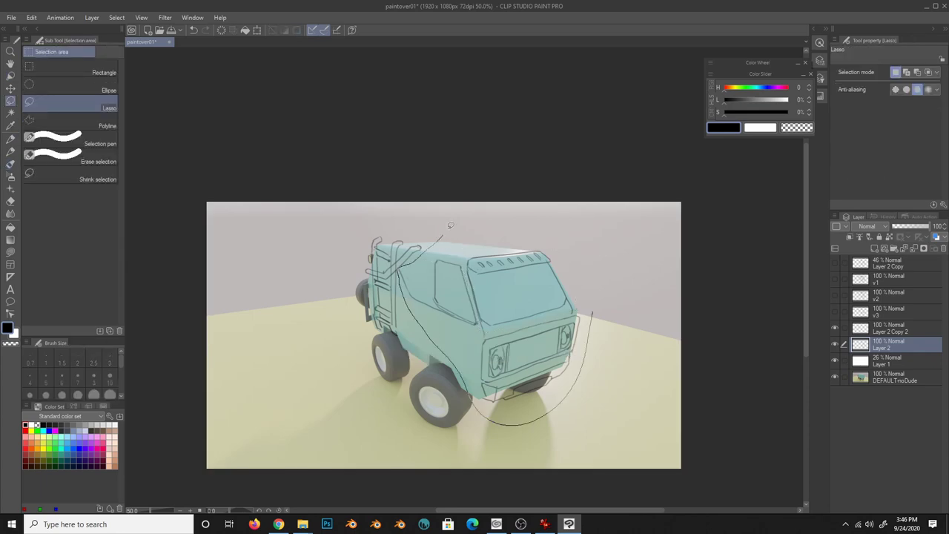
key("ctrl+c")
key("ctrl+v")
key("ctrl+d")
key("b")
key("ctrl+plus")
key("alt+Tab")
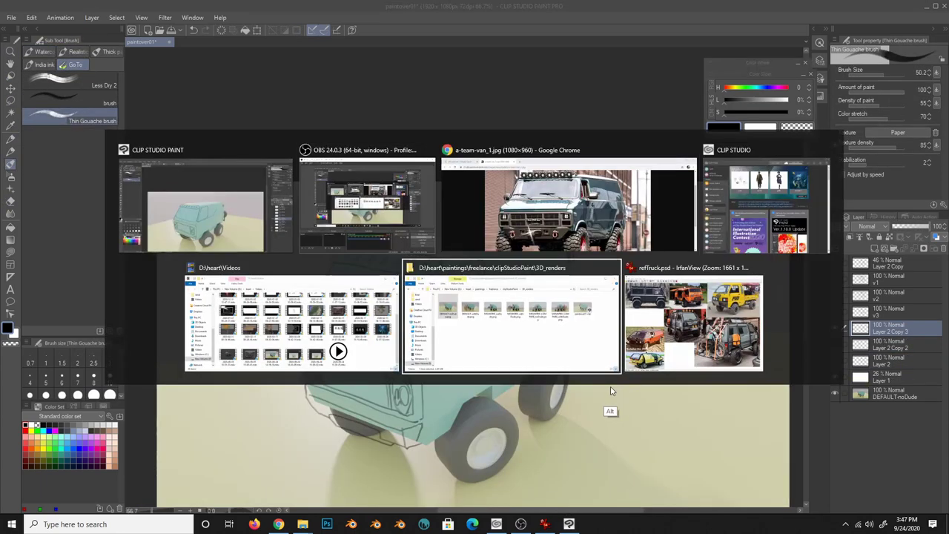
key("h")
left_click_drag(540, 257, 564, 242)
- Draw the vertical window-edge line and a curved line down the rear side panel
key("e")
key("b")
mouse_move(454, 332)
left_mouse_down()
mouse_move(486, 312)
mouse_move(485, 279)
left_mouse_up()
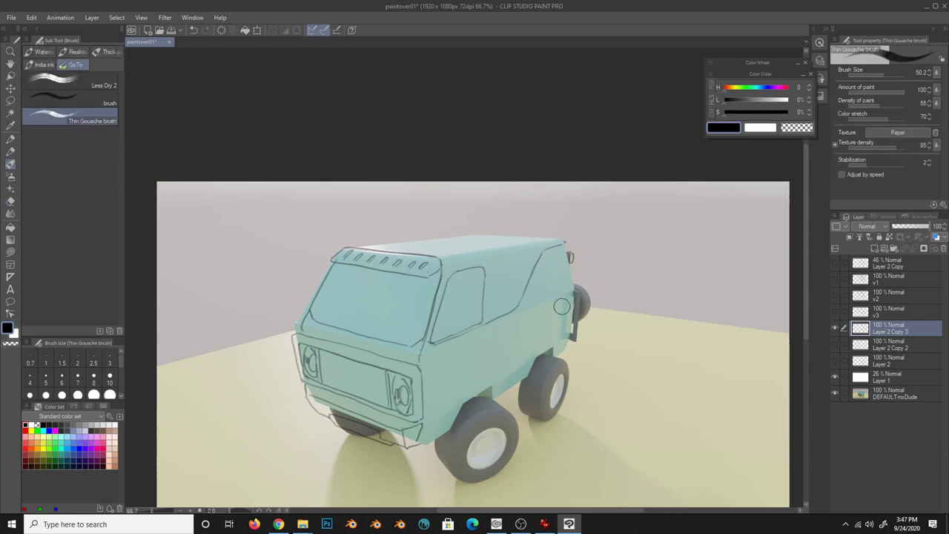
mouse_move(571, 295)
left_mouse_down()
mouse_move(532, 359)
mouse_move(438, 326)
left_mouse_up()
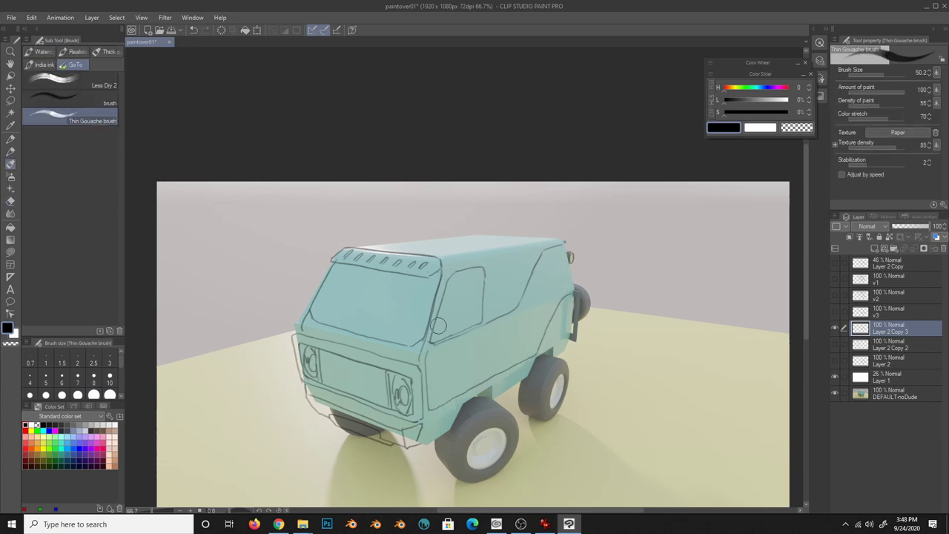
key("h")
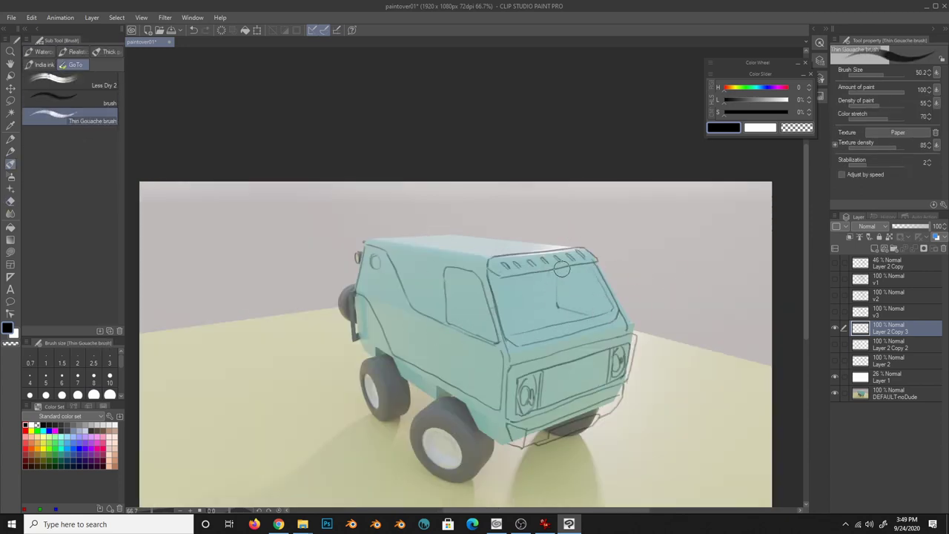
- Add a new layer for fresh lines, save the painting, and brighten the white overlay to 39%
key("ctrl+shift+n")
key("ctrl+s")
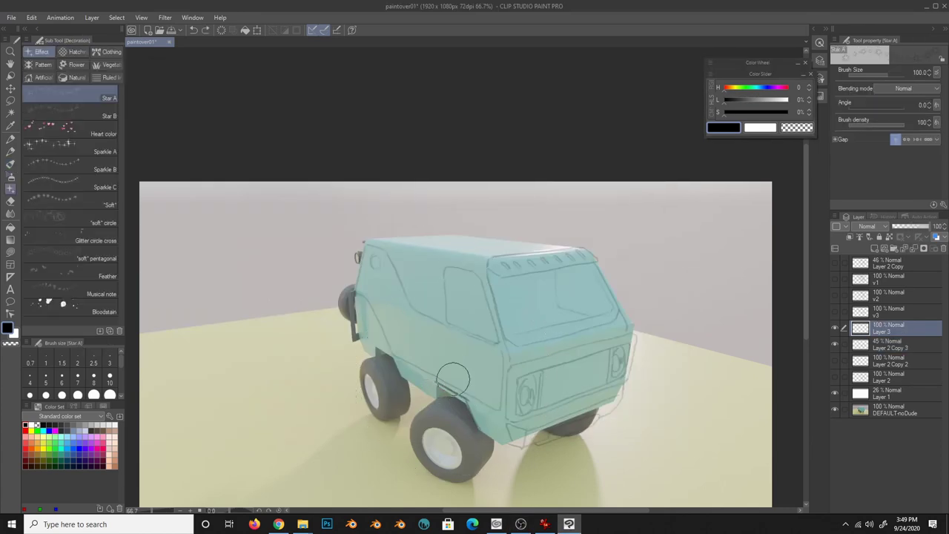
key("h")
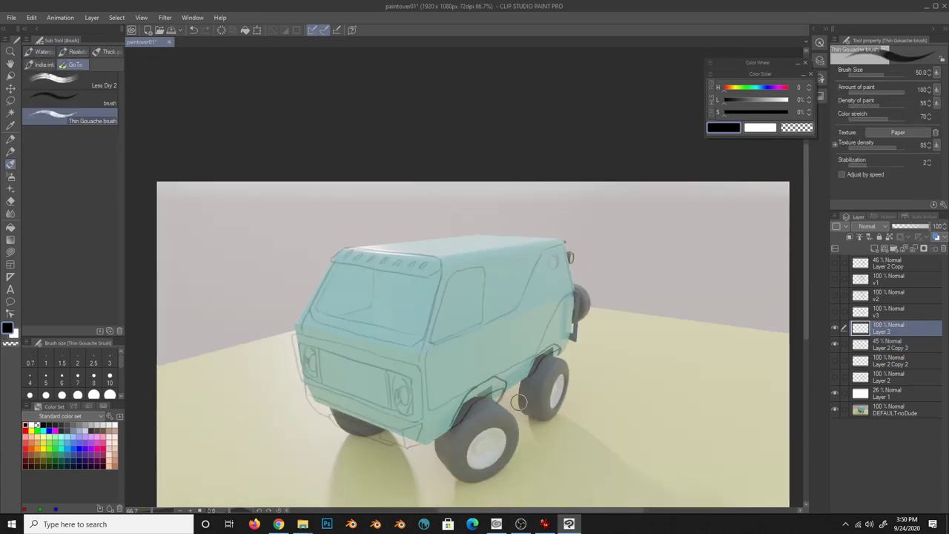
key("e")
key("b")
key("e")
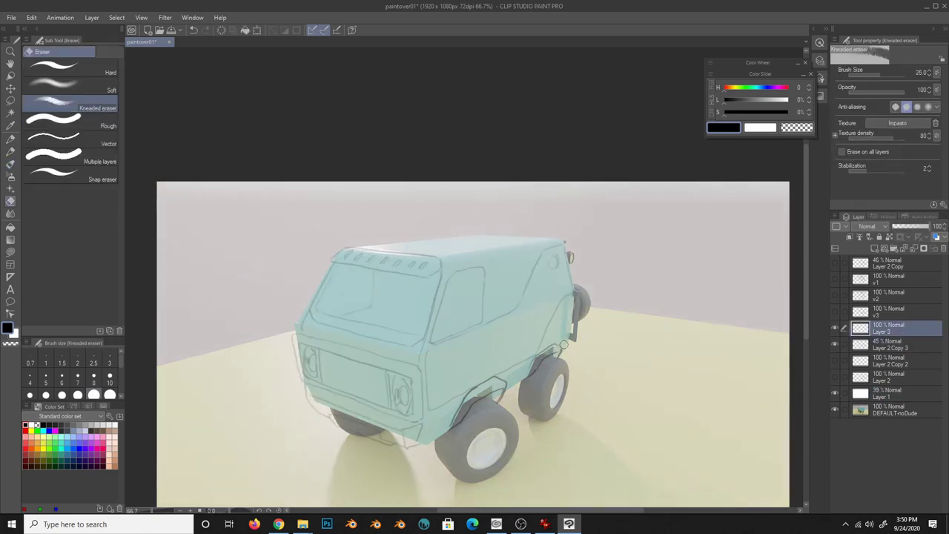
key("b")
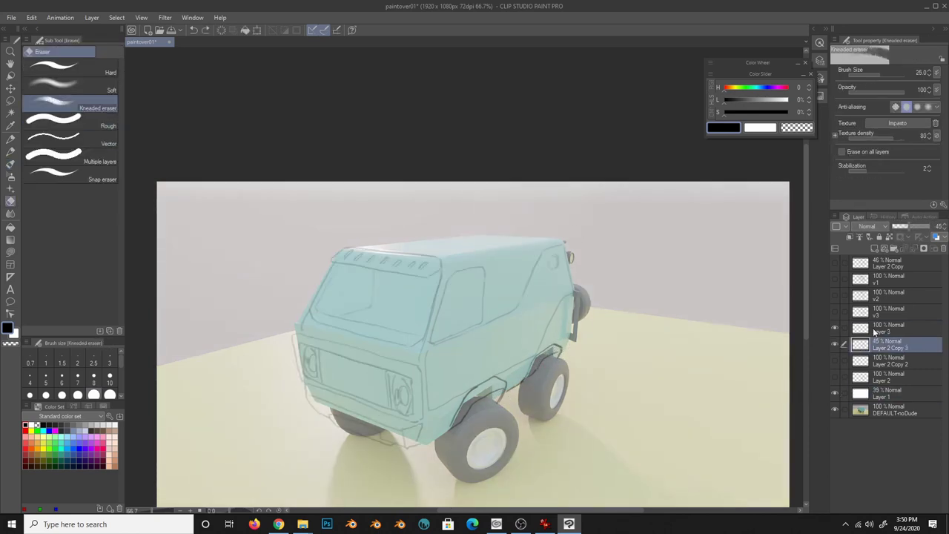
- On a new layer, draw a headlight oval with inner detail on the empty ground
key("ctrl+shift+n")
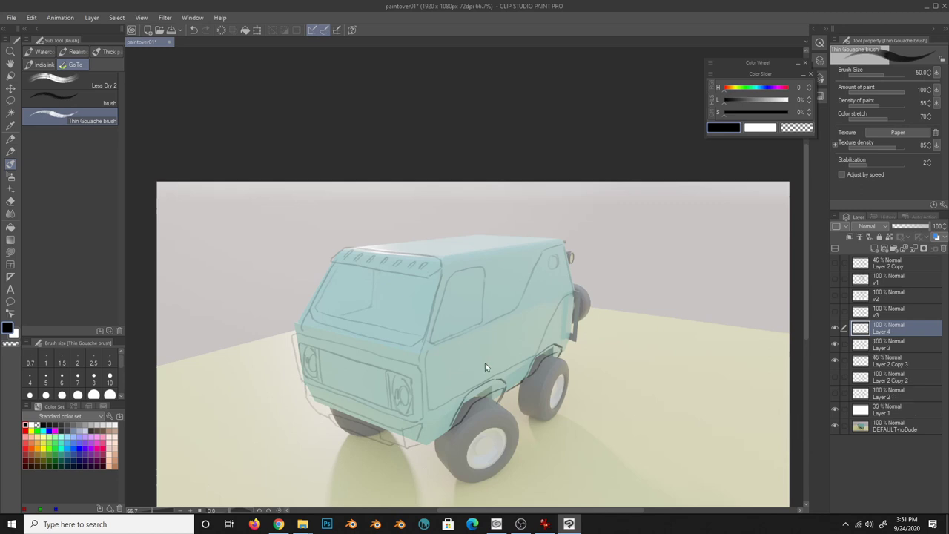
left_click_drag(341, 394, 330, 374)
key("ctrl+z")
left_click_drag(670, 401, 668, 404)
left_click_drag(667, 388, 663, 386)
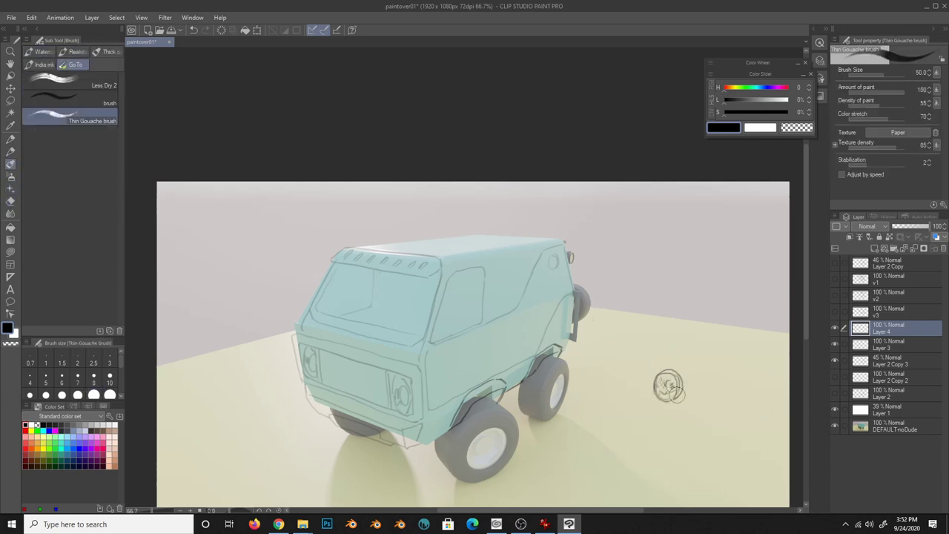
- Move the headlight onto the grille, then duplicate it into a second headlight beside it
key("ctrl+t")
left_click_drag(667, 386, 331, 385)
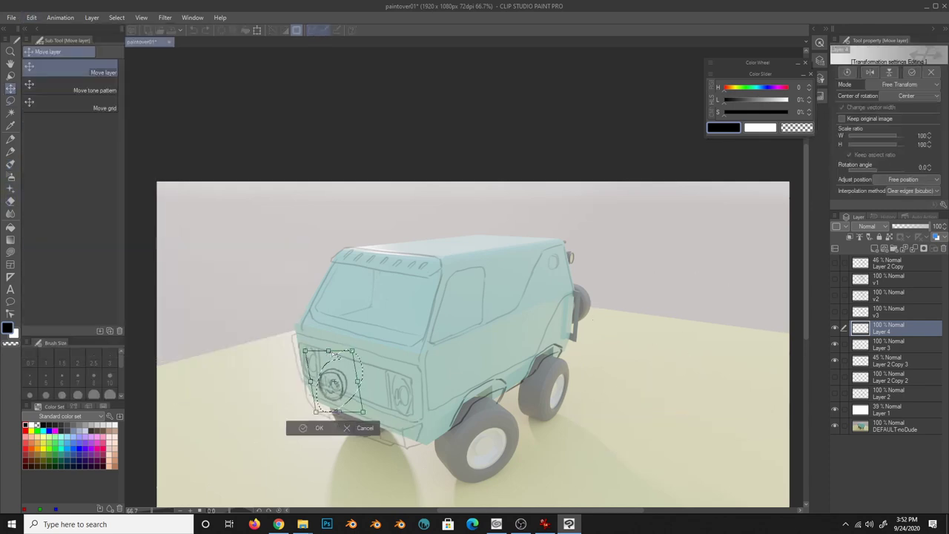
key("Return")
key("o")
key("k")
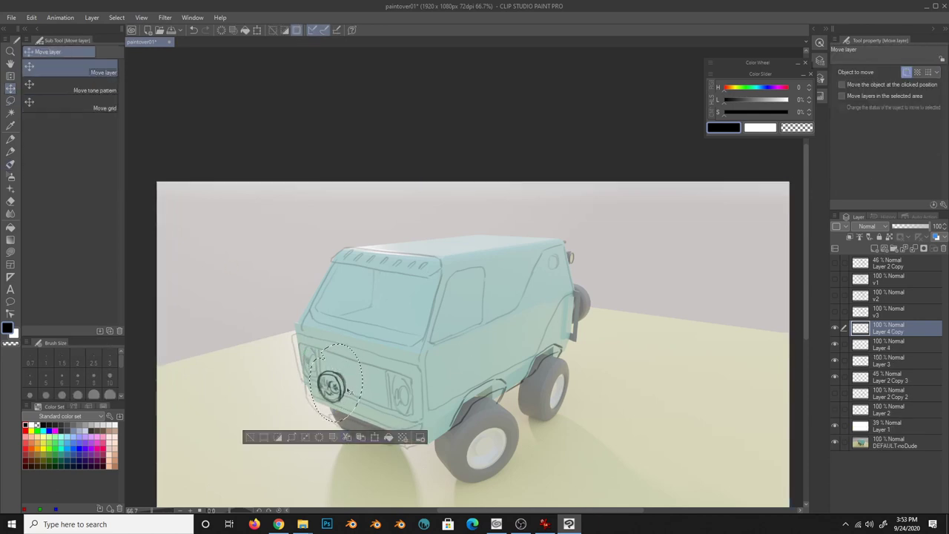
left_click_drag(386, 389, 451, 241)
key("ctrl+z")
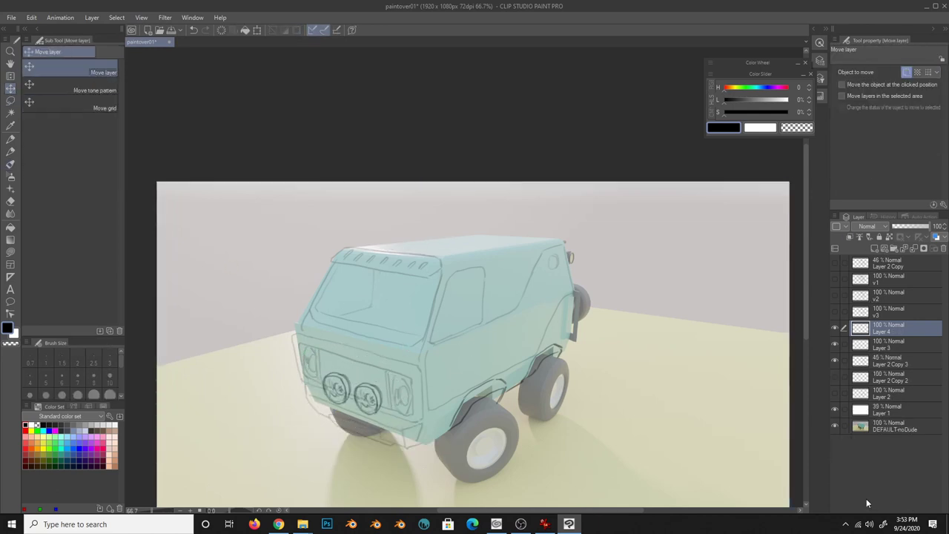
- Sketch the bumper bar on new Layer 5 and copy-paste a freehand selection of the sketch
key("ctrl+shift+n")
key("b")
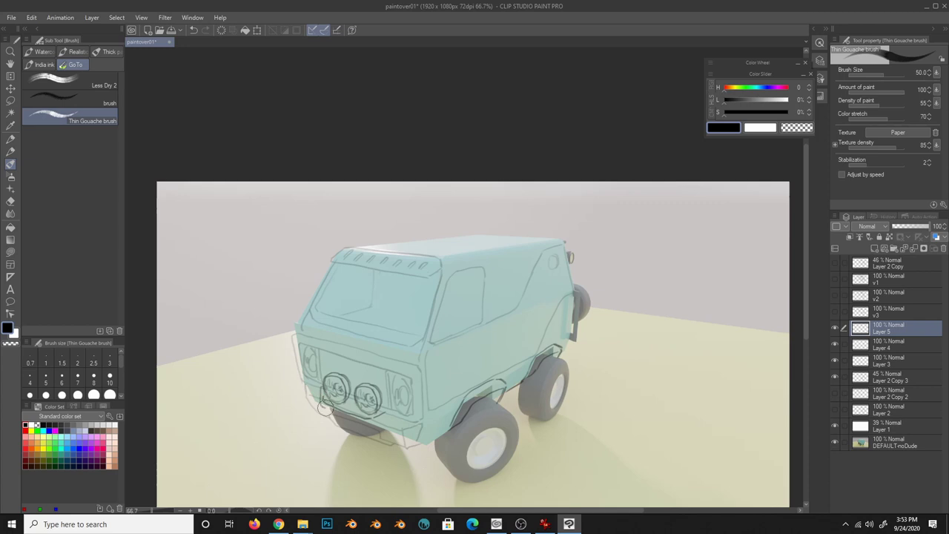
key("b")
key("b")
key("b")
key("b")
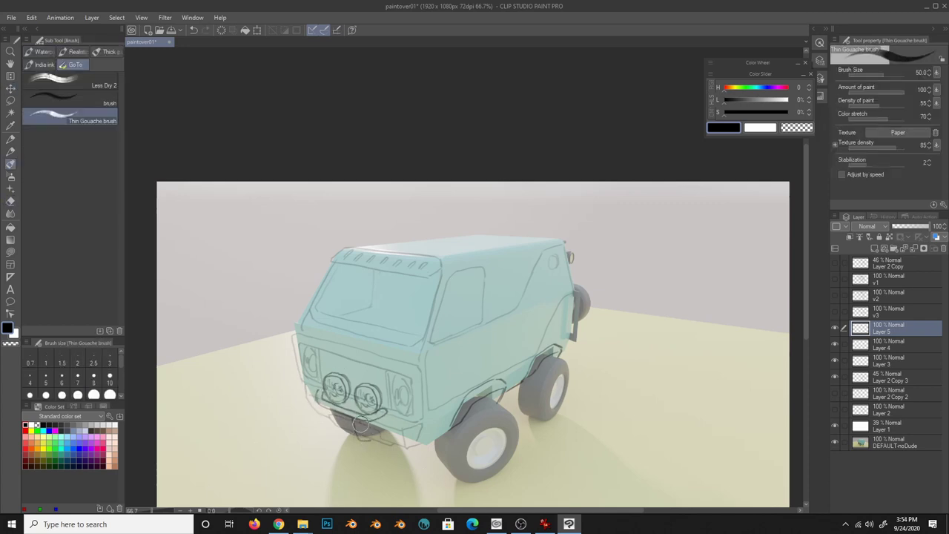
key("b")
key("b")
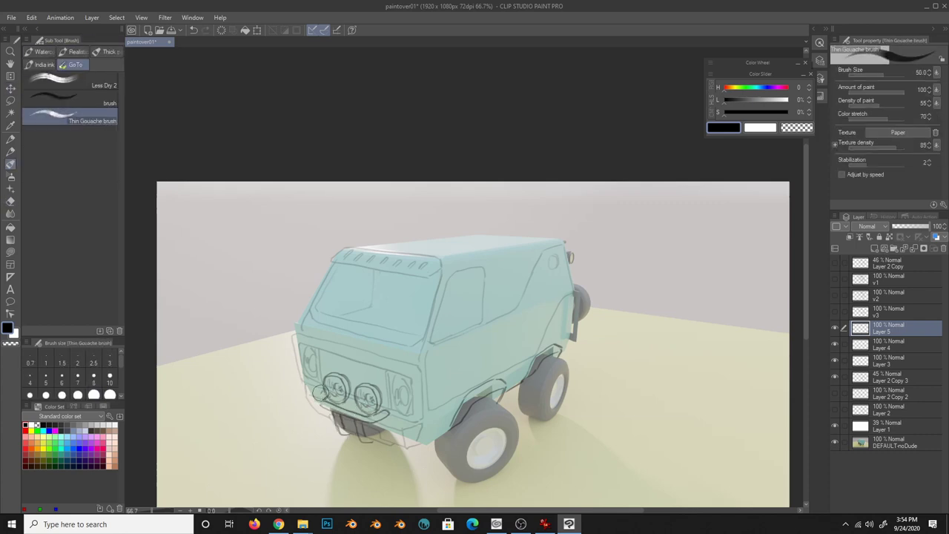
key("m")
key("ctrl+c")
key("ctrl+v")
- Raise the white overlay's opacity to 72% to wash out the render, and select Layer 5
key("e")
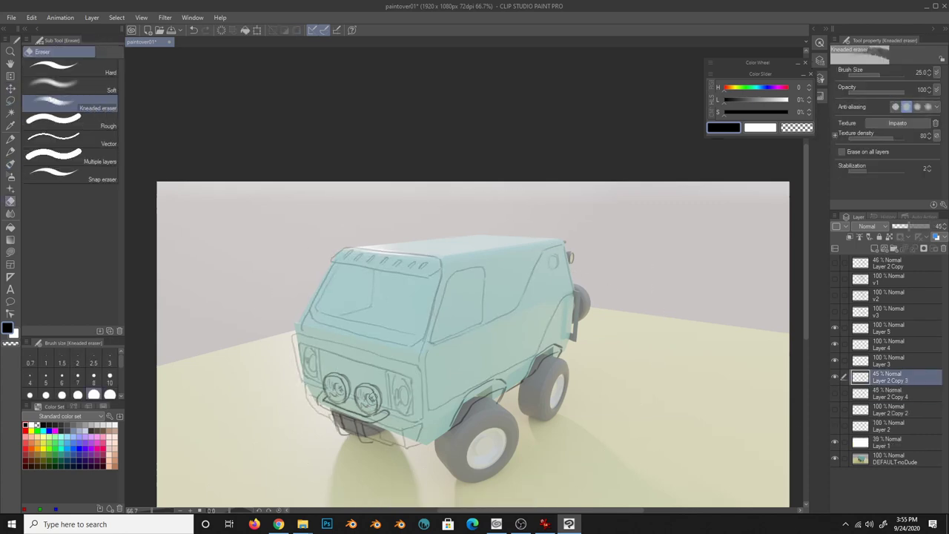
left_click(889, 443)
left_click(920, 225)
left_click(890, 328)
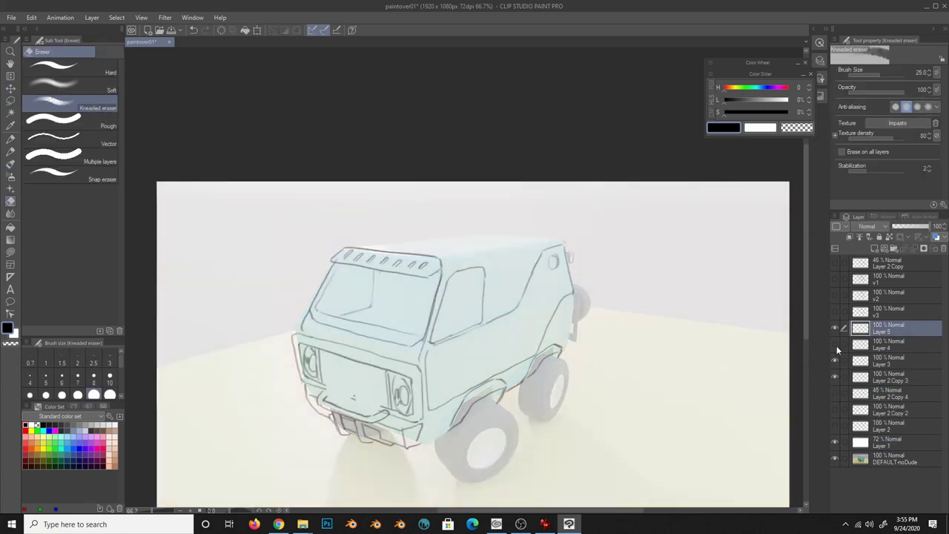
key("b")
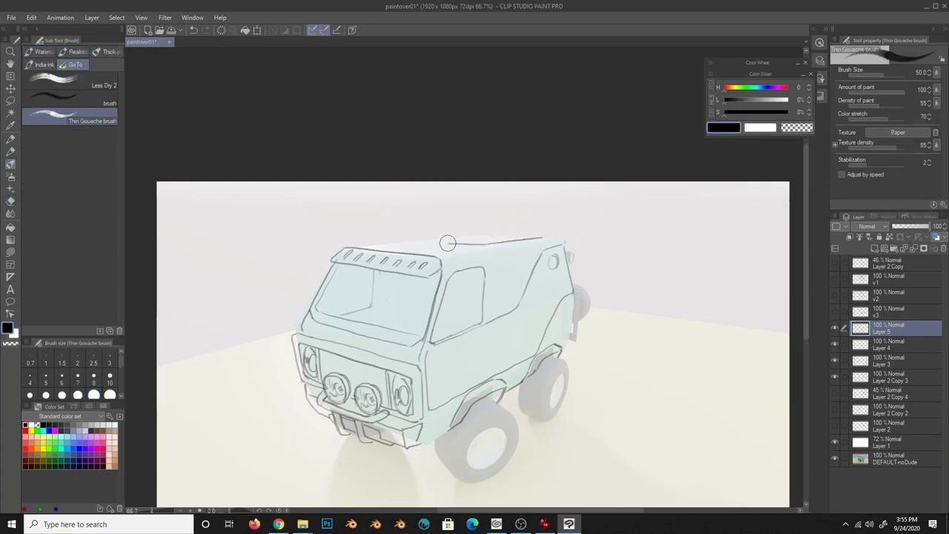
key("h")
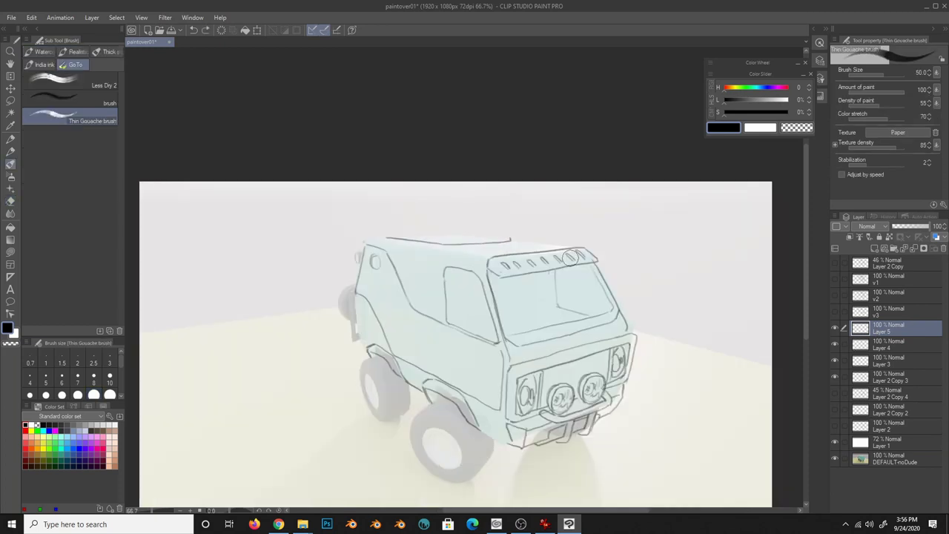
key("h")
- Sketch the roof-rack outline across the roof and merge the roof-rack layers into v4
left_click_drag(418, 237, 480, 235)
key("ctrl+z")
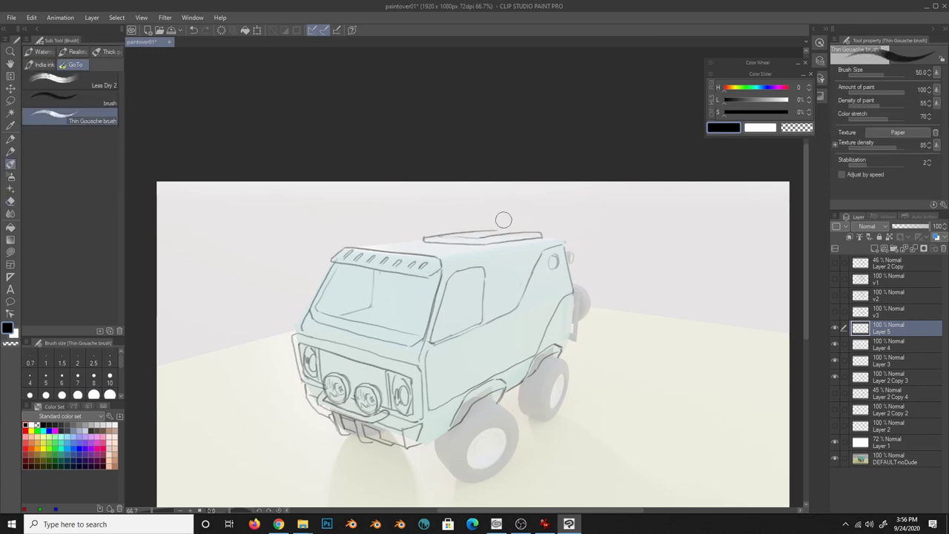
key("ctrl+shift+n")
key("ctrl+Down")
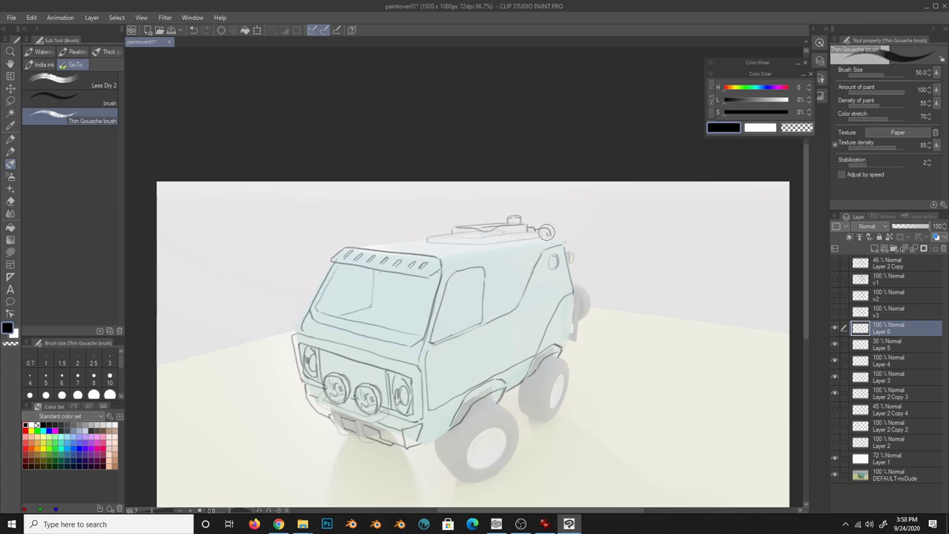
key("alt+bracketleft")
key("ctrl+z")
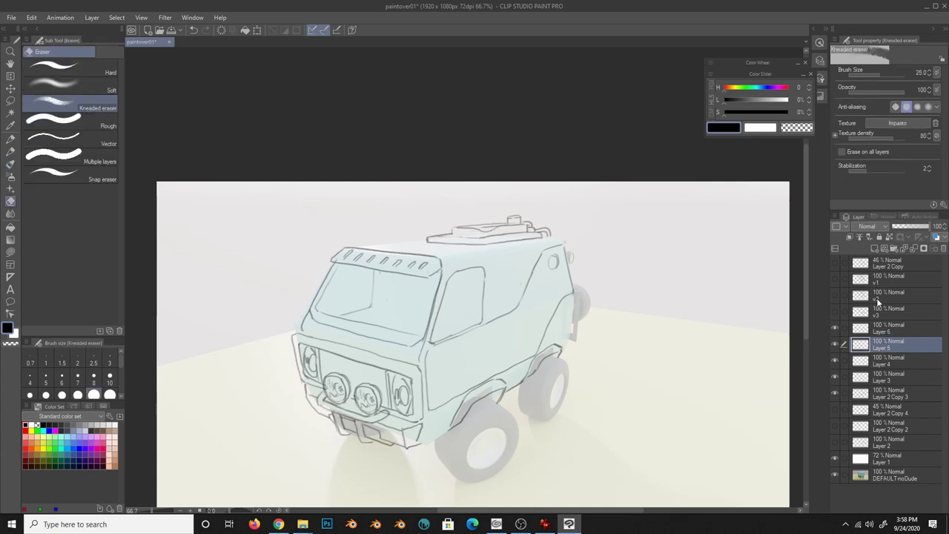
key("ctrl+z")
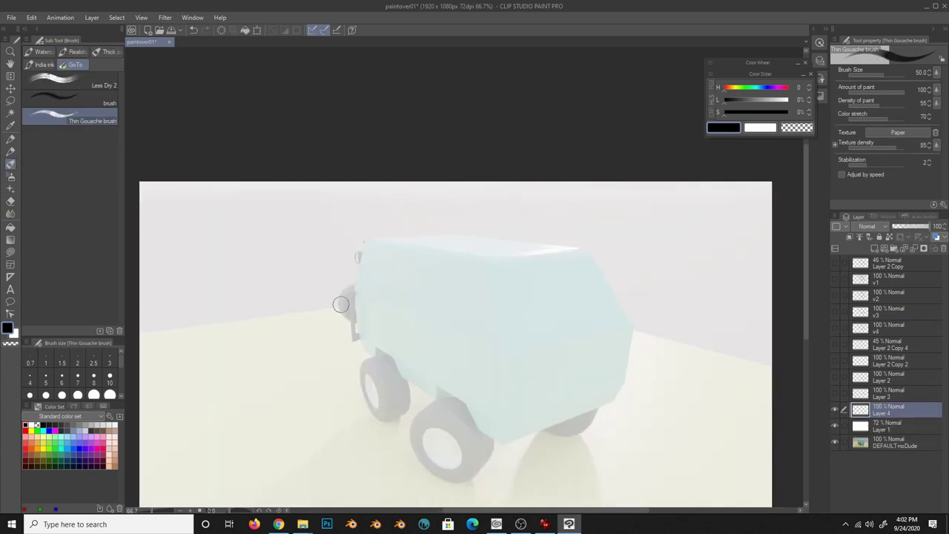
- On Layer 4, outline the van's body, roof, side edges and lower body
left_click_drag(365, 238, 371, 356)
mouse_move(438, 387)
left_mouse_down()
mouse_move(469, 420)
mouse_move(623, 387)
mouse_move(625, 314)
mouse_move(634, 343)
left_mouse_up()
left_click_drag(371, 346, 460, 411)
mouse_move(400, 290)
left_mouse_down()
mouse_move(434, 327)
mouse_move(479, 340)
left_mouse_up()
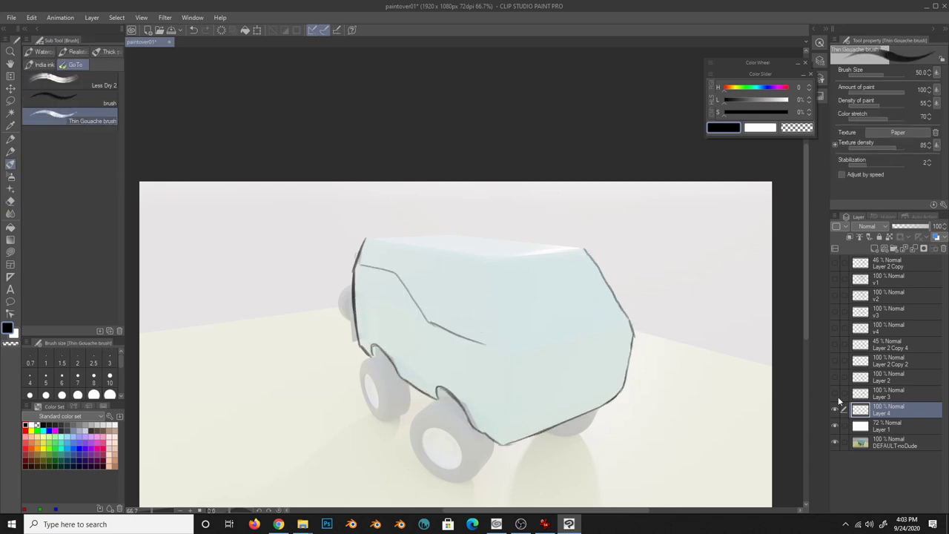
left_click_drag(468, 265, 385, 247)
left_click_drag(366, 303, 494, 362)
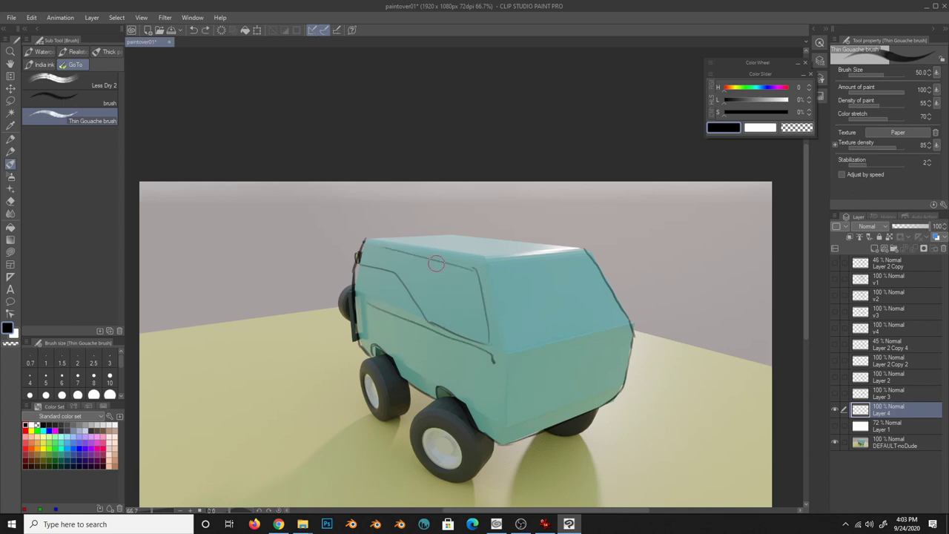
key("ctrl+z")
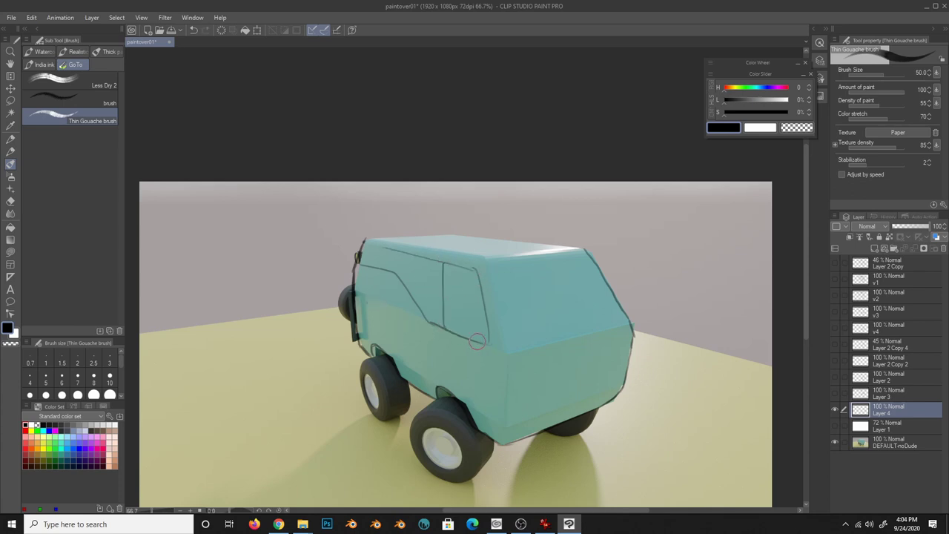
- Draw the lower side edge, front upper and lower edges, grille lines and pillar curve
left_click_drag(424, 362, 487, 432)
left_click_drag(555, 372, 610, 341)
left_click_drag(514, 413, 624, 371)
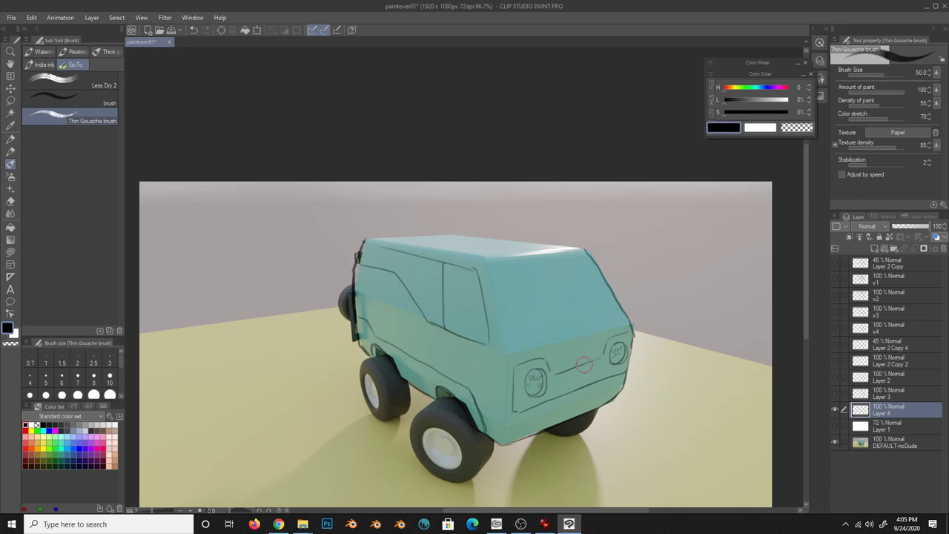
left_click_drag(562, 373, 605, 363)
left_click_drag(571, 379, 575, 386)
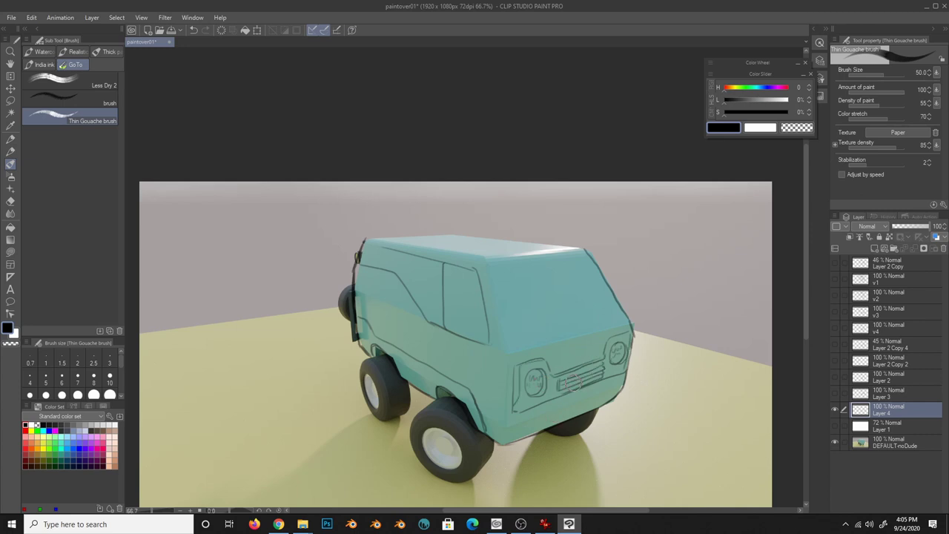
left_click_drag(485, 280, 495, 344)
- Draw the windshield's pillars, roof edge and bottom edge, plus the side line to the roof corner
key("h")
left_click_drag(439, 267, 423, 340)
left_click_drag(350, 250, 427, 265)
left_click_drag(345, 252, 311, 315)
left_click_drag(320, 317, 426, 344)
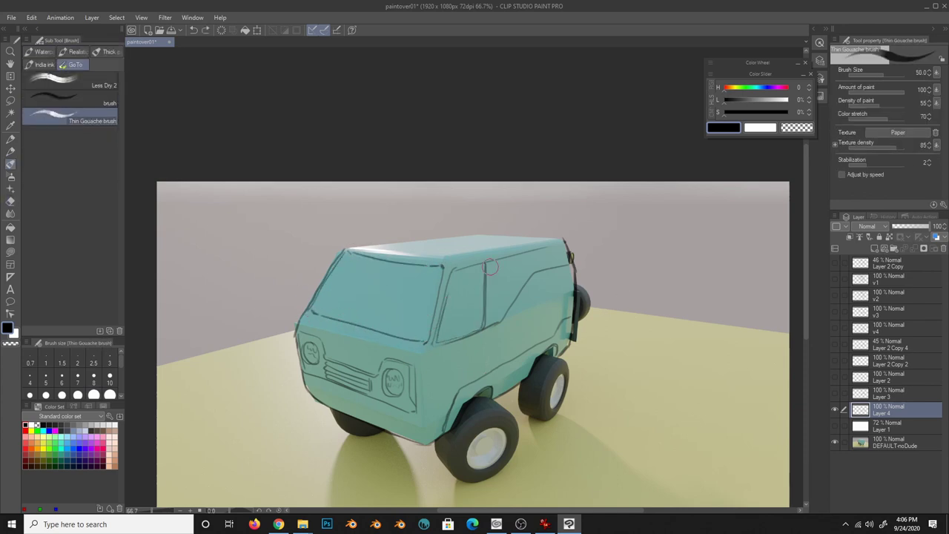
left_click_drag(503, 304, 560, 247)
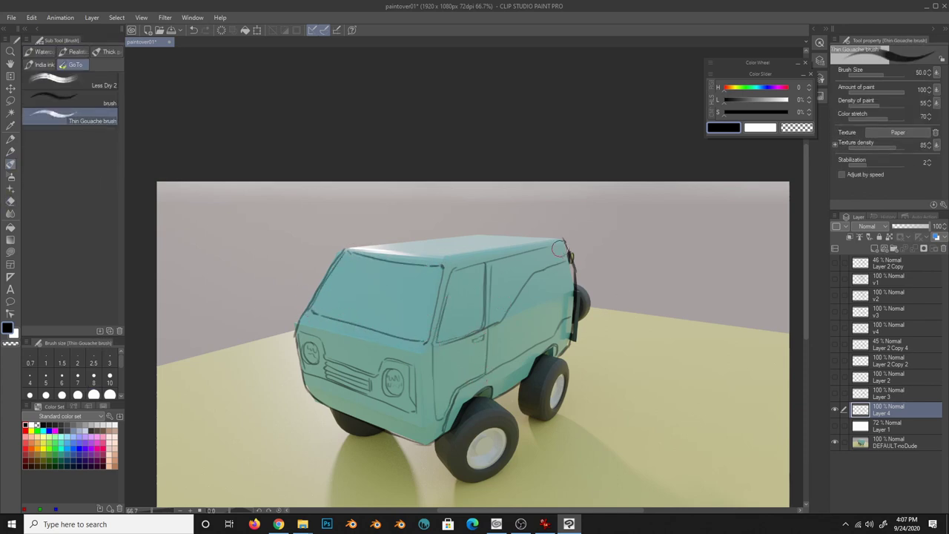
- Lasso the windshield, free-transform a copy into Layer 4, and write PROPER BASE beside the van
key("m")
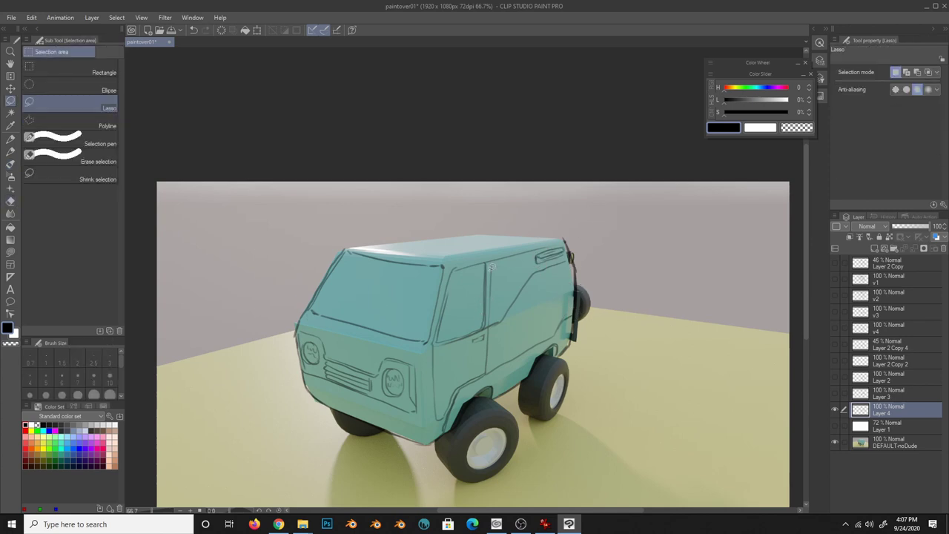
left_click_drag(349, 238, 375, 319)
key("ctrl+c")
key("ctrl+v")
key("ctrl+t")
left_click_drag(378, 281, 441, 281)
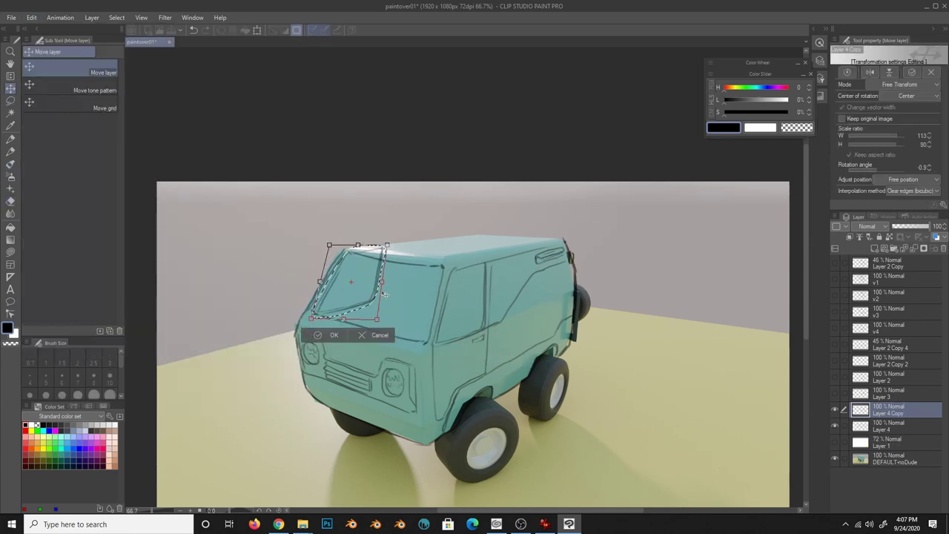
key("Return")
key("b")
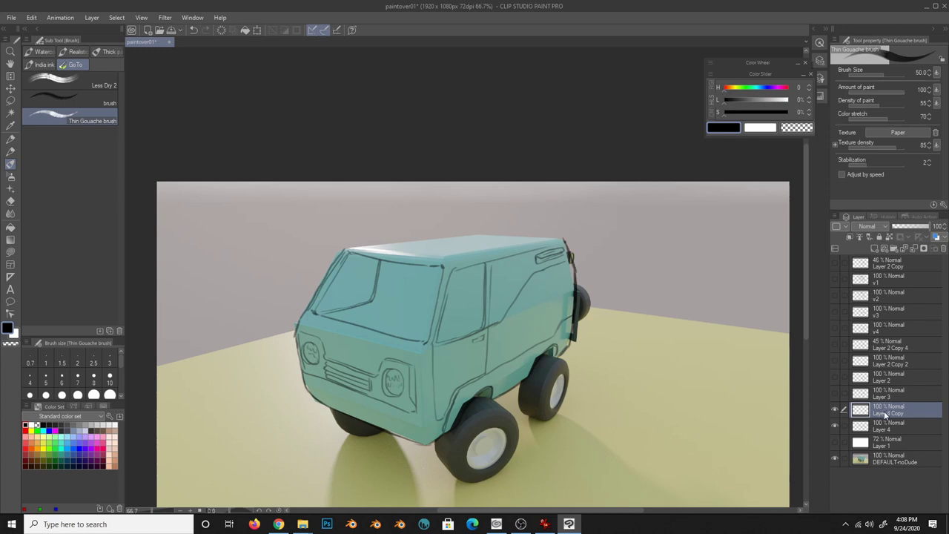
key("Delete")
mouse_move(627, 261)
left_mouse_down()
mouse_move(676, 274)
mouse_move(690, 289)
left_mouse_up()
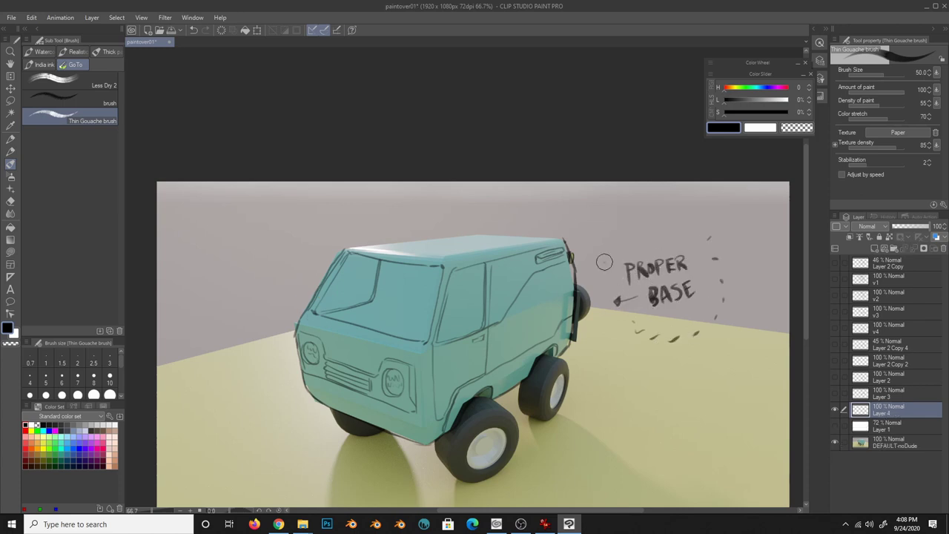
- Remove the PROPER BASE note and mirror the canvas view
key("m")
key("ctrl+z")
left_click_drag(564, 293, 577, 331)
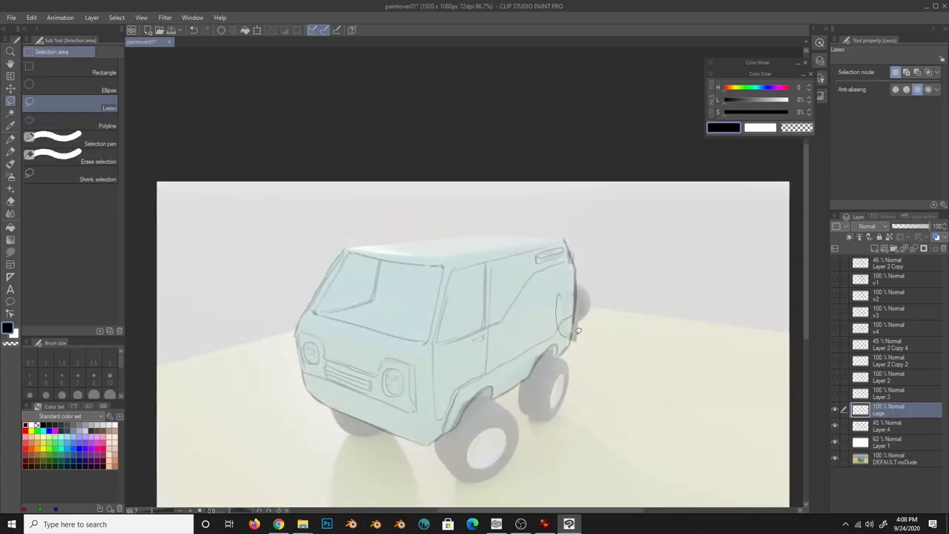
key("b")
key("h")
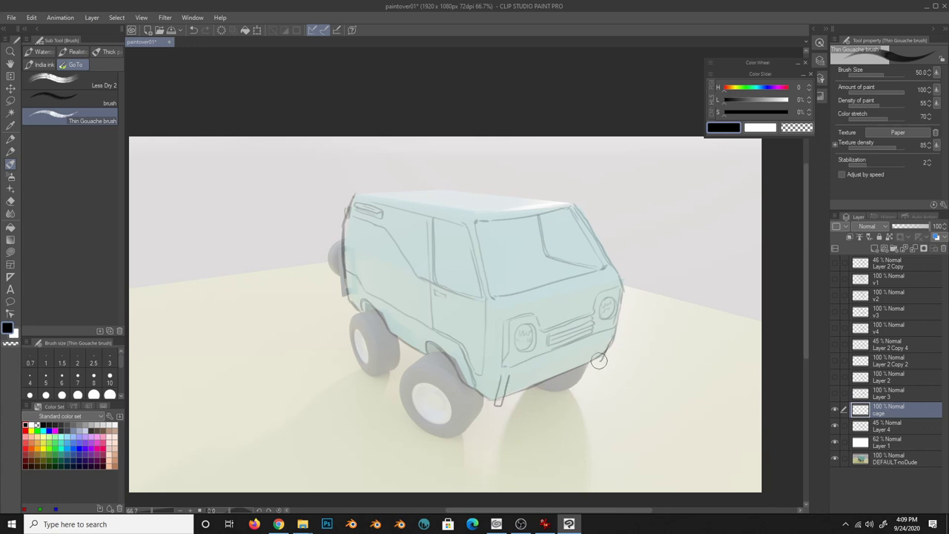
- Draw the bull bar's tubes along the front bumper and move it onto the van's front
mouse_move(499, 377)
left_mouse_down()
mouse_move(582, 359)
mouse_move(660, 381)
mouse_move(651, 401)
left_mouse_up()
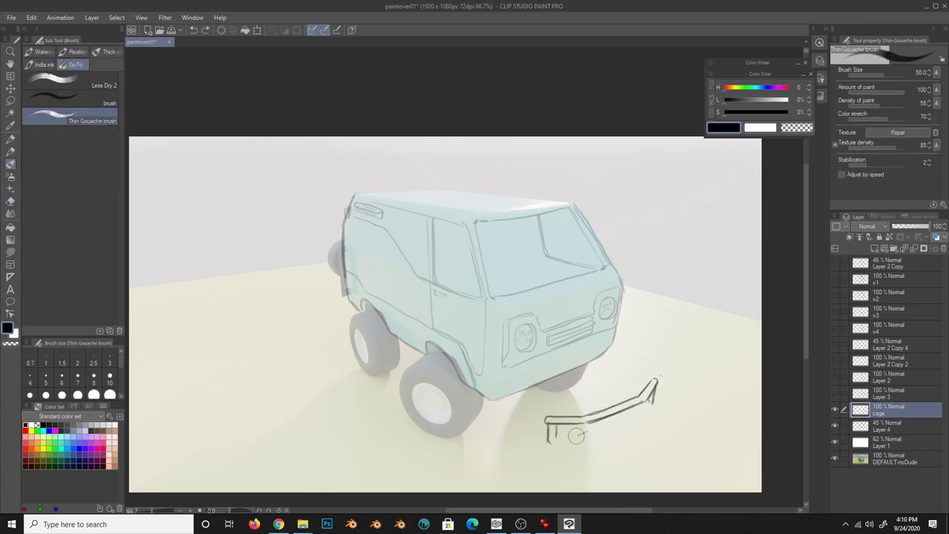
left_click_drag(548, 443, 590, 423)
left_click_drag(651, 396, 554, 446)
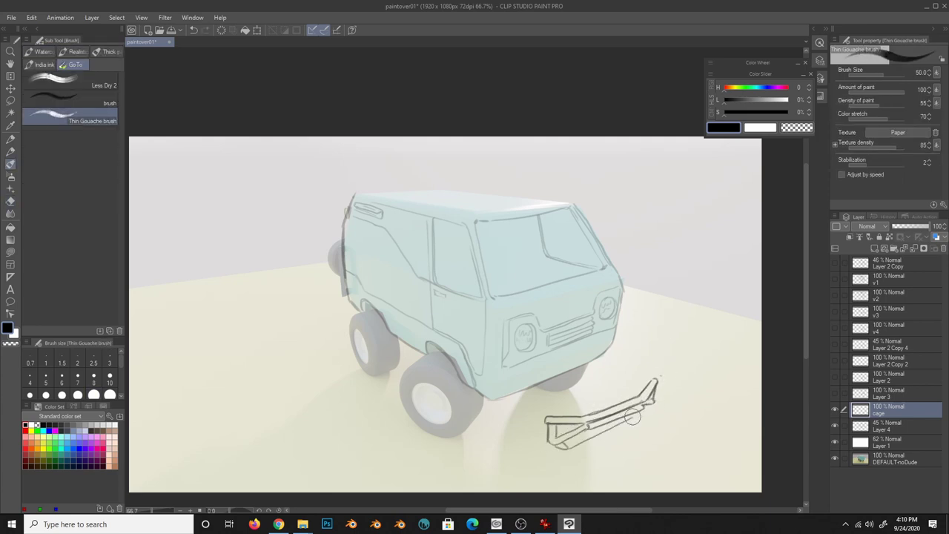
left_click_drag(647, 413, 590, 432)
mouse_move(640, 393)
left_mouse_down()
mouse_move(603, 415)
mouse_move(557, 371)
left_mouse_up()
key("ctrl+t")
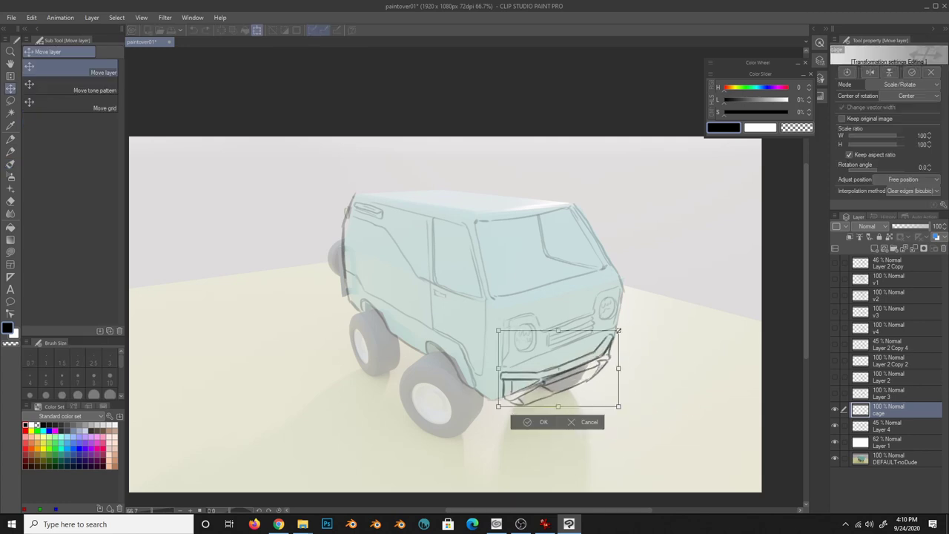
left_click_drag(630, 371, 620, 350)
key("Return")
- Clean up the bull bar strokes, alternating eraser and brush while mirroring the view to check
key("e")
key("b")
key("e")
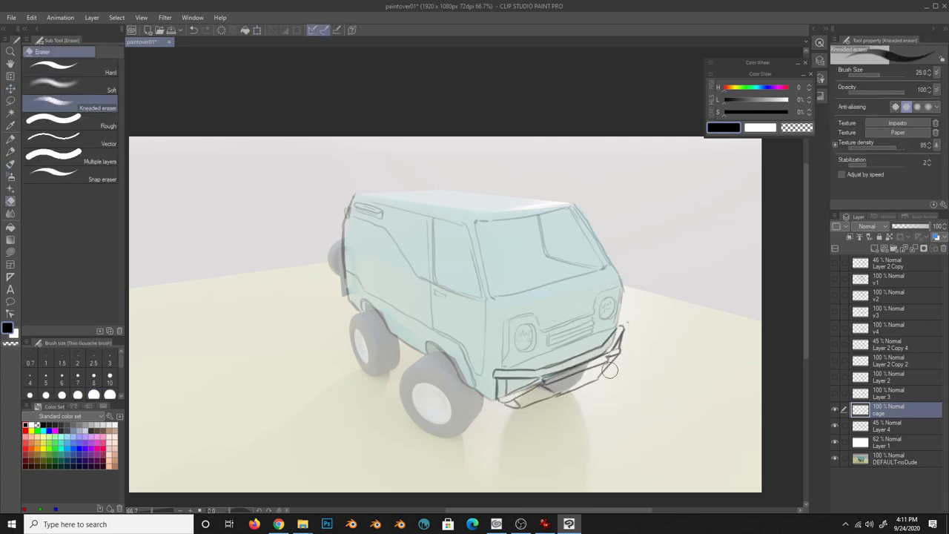
key("b")
key("e")
key("b")
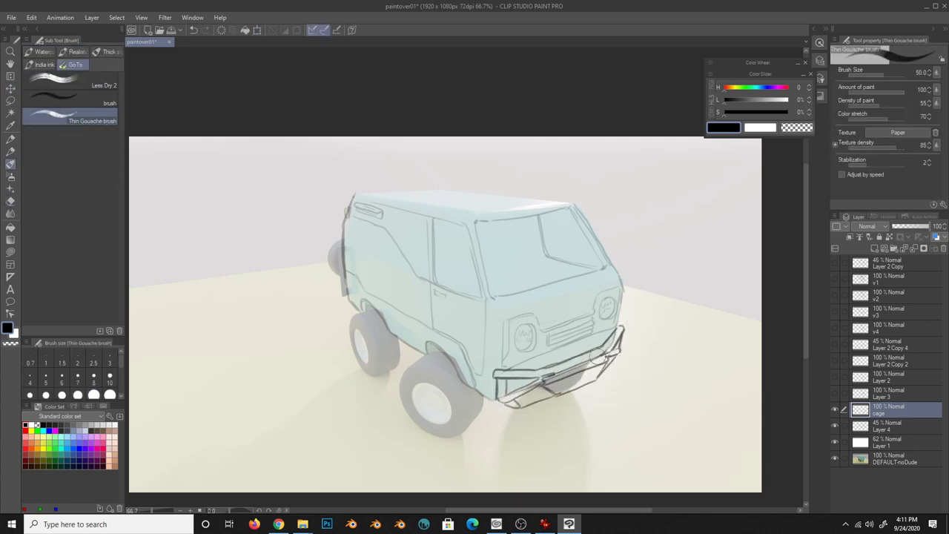
key("e")
key("b")
key("h")
key("e")
key("b")
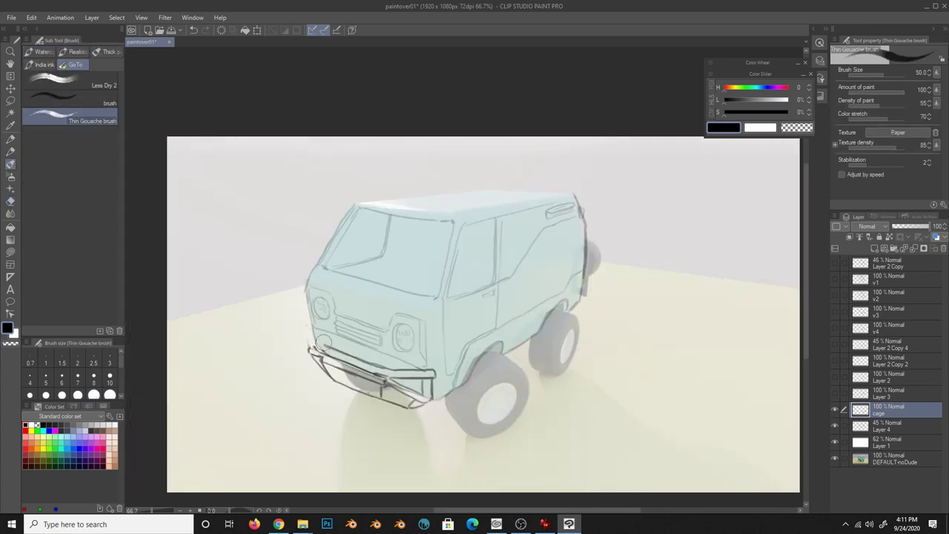
key("e")
key("b")
key("e")
key("b")
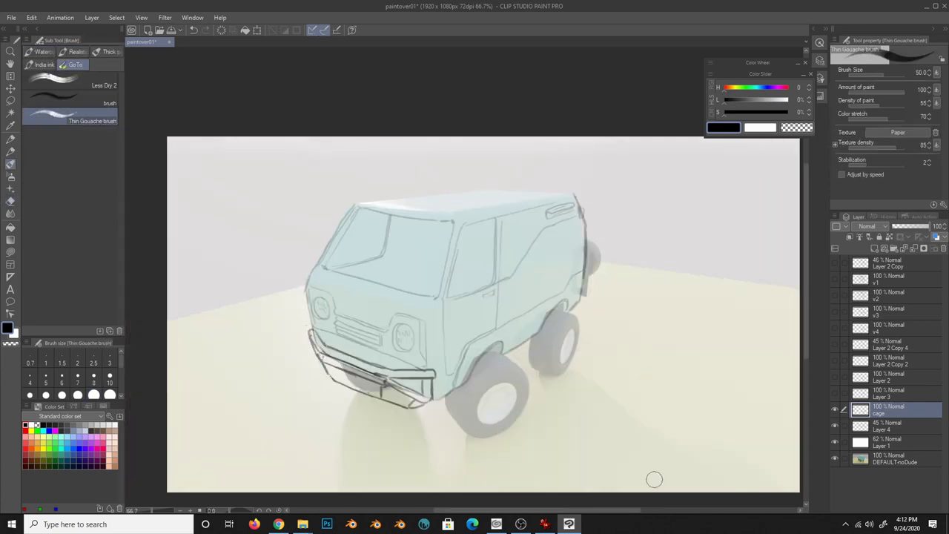
key("h")
key("e")
key("b")
- Enlarge the bull bar slightly and draw two vertical uprights on it
key("ctrl+t")
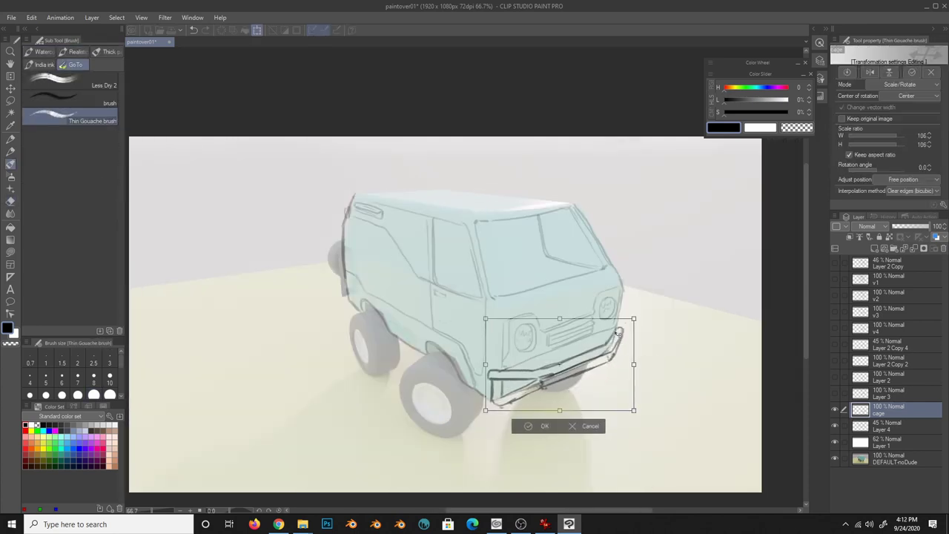
key("Return")
key("e")
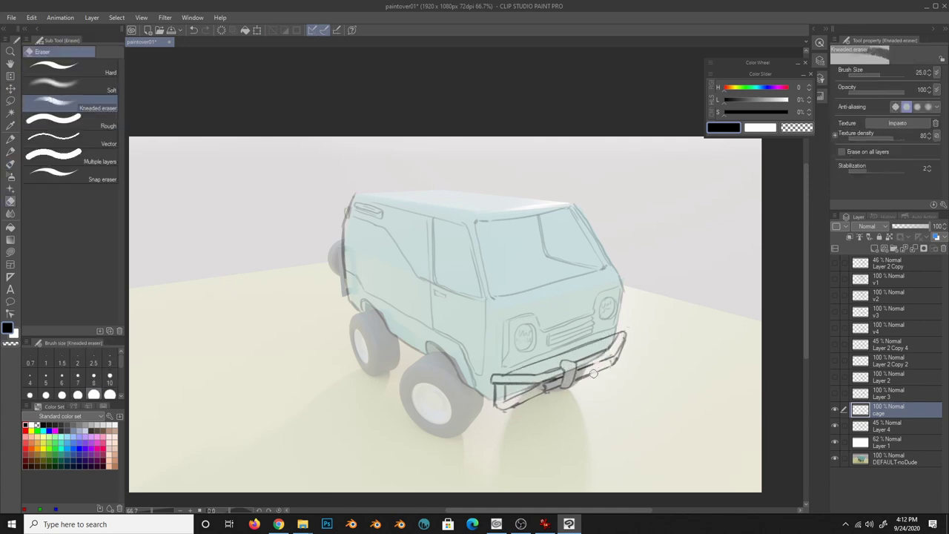
key("b")
left_click_drag(593, 342, 590, 384)
left_click_drag(580, 332, 593, 367)
- On a new layer above the cage, thicken and darken the windshield pillar line
key("e")
key("ctrl+shift+n")
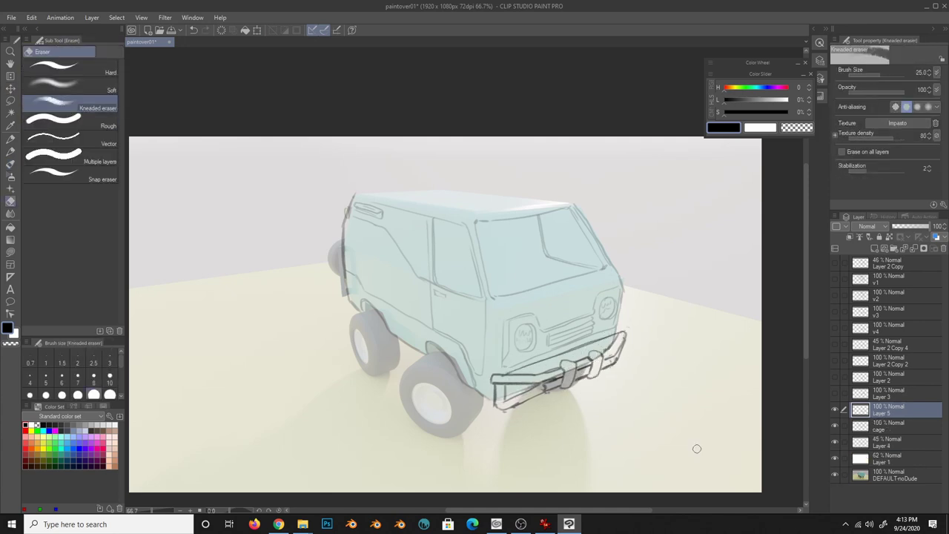
key("b")
mouse_move(493, 295)
left_mouse_down()
mouse_move(473, 225)
mouse_move(511, 383)
left_mouse_up()
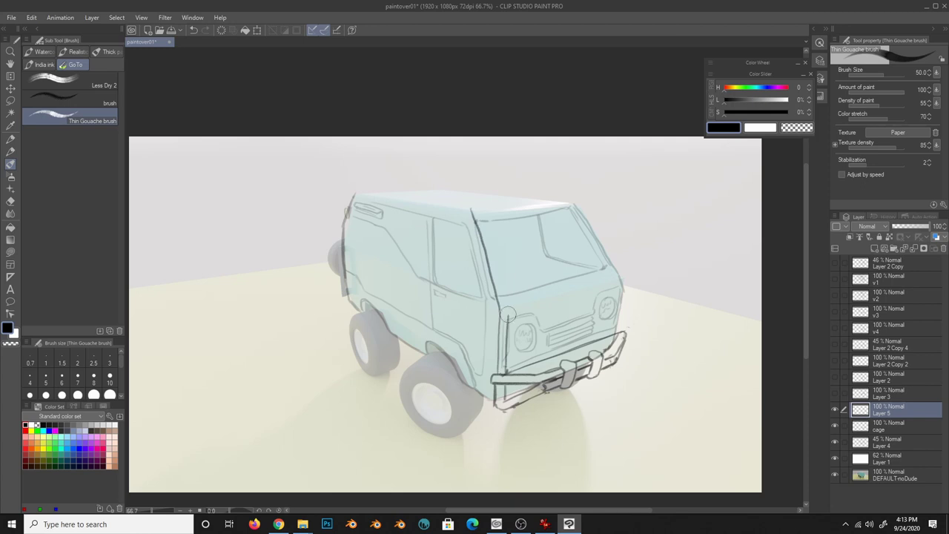
left_click_drag(512, 318, 482, 226)
key("h")
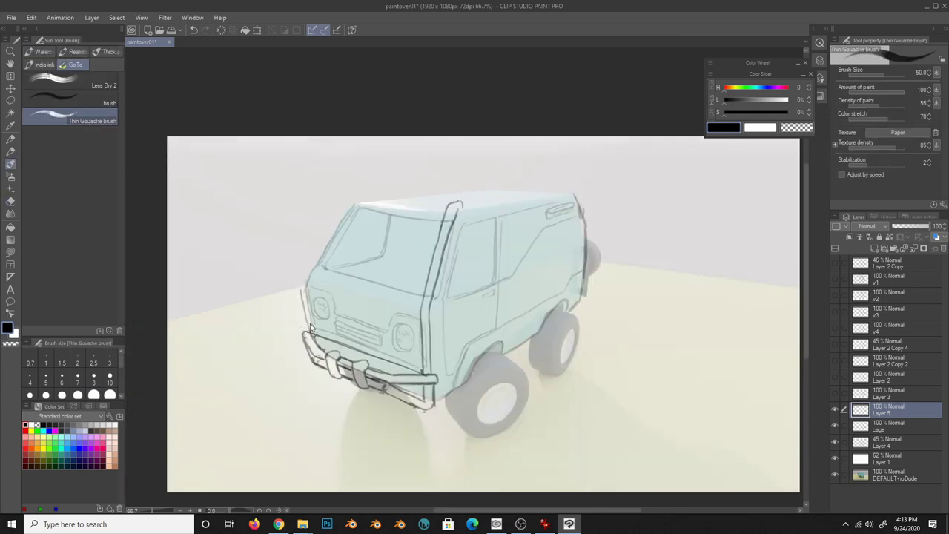
- Draw a rollbar up the left front pillar, a bumper-end stroke, and a rail along the cab's top edge
mouse_move(300, 282)
left_mouse_down()
mouse_move(363, 190)
mouse_move(377, 191)
left_mouse_up()
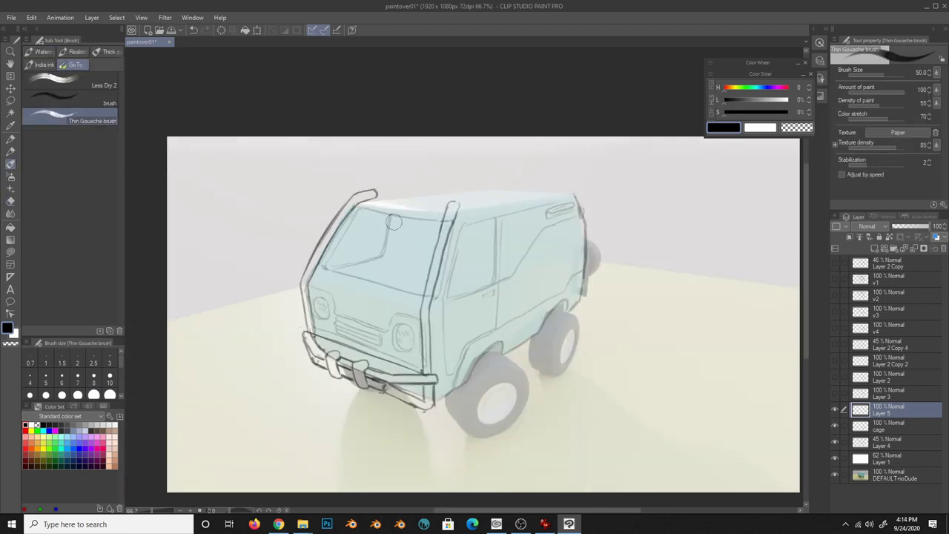
left_click(886, 425)
left_click(835, 442)
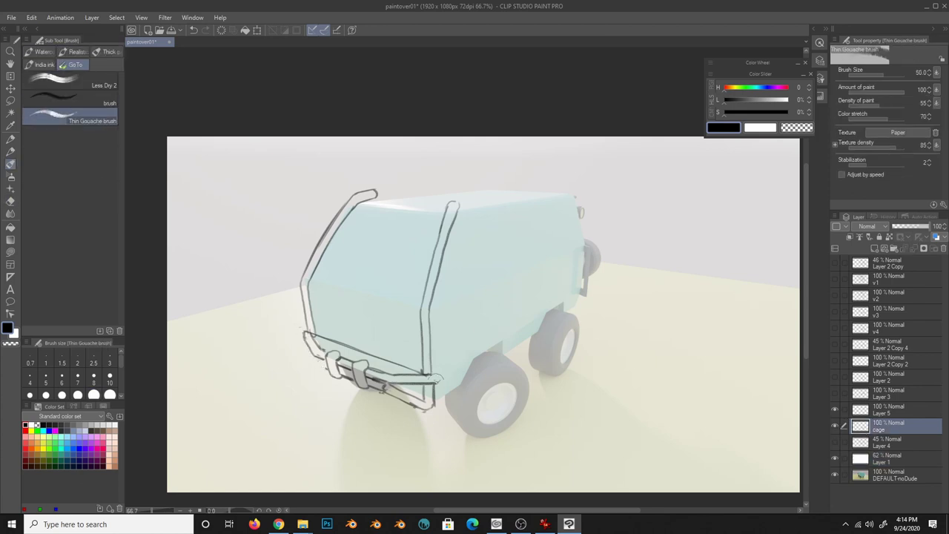
left_click_drag(434, 374, 437, 385)
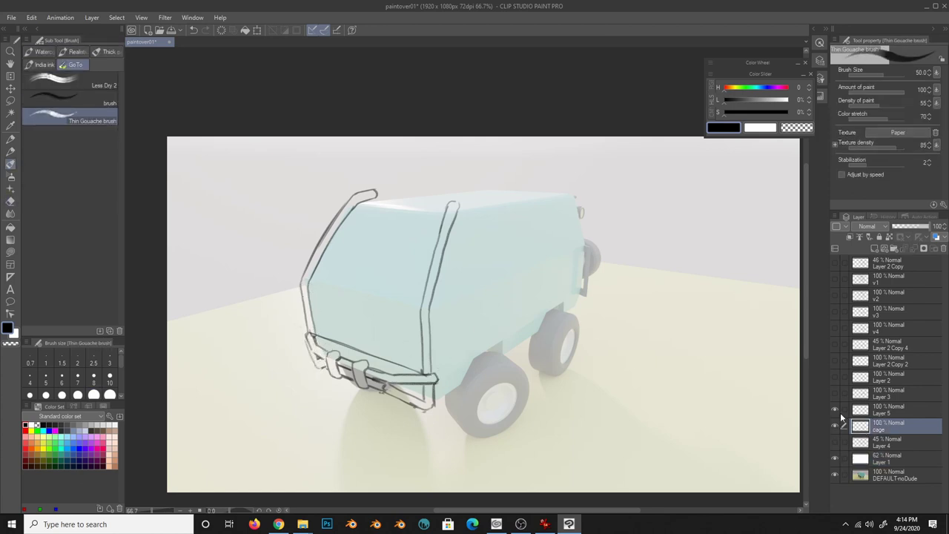
left_click(835, 442)
left_click(886, 409)
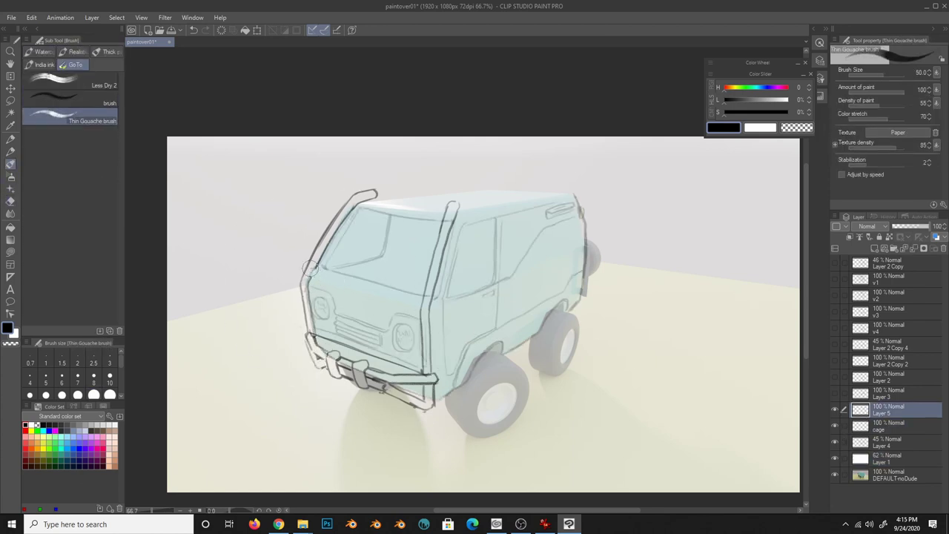
left_click_drag(308, 272, 426, 300)
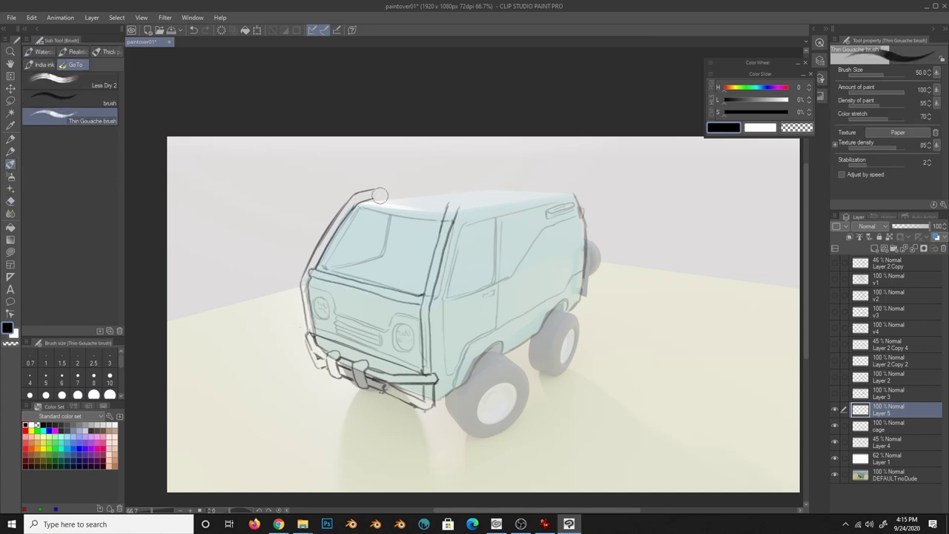
- Add cage lines along the van roof and extend the roof rail
mouse_move(497, 183)
left_mouse_down()
mouse_move(367, 199)
mouse_move(490, 185)
left_mouse_up()
key("h")
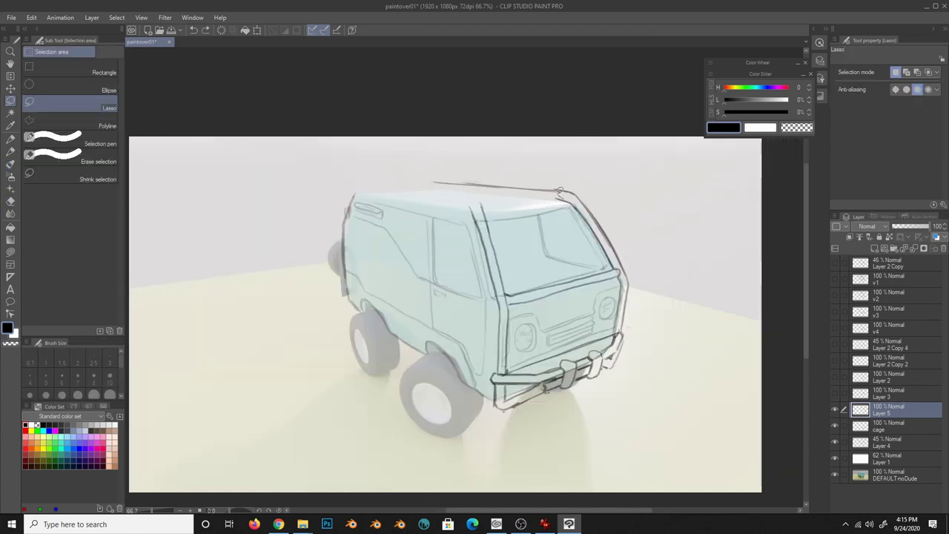
key("e")
key("b")
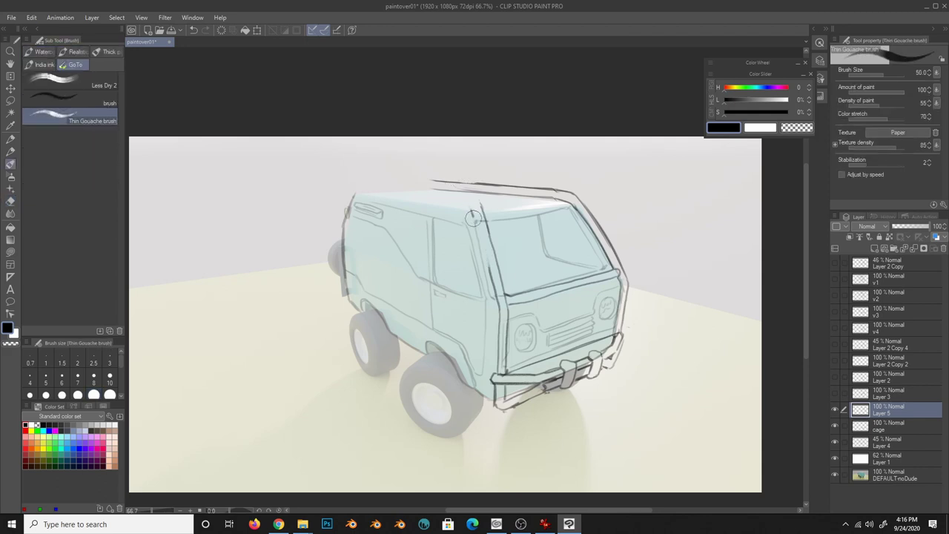
left_click_drag(481, 203, 491, 264)
key("h")
mouse_move(568, 191)
left_mouse_down()
mouse_move(481, 201)
mouse_move(565, 185)
left_mouse_up()
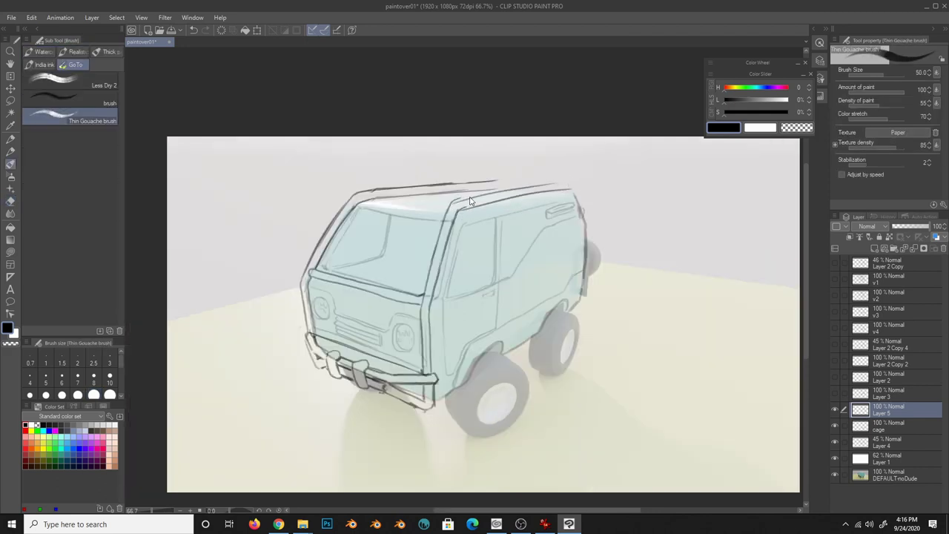
- Touch up the cage lines with the eraser and create a new layer above Layer 5
key("e")
key("b")
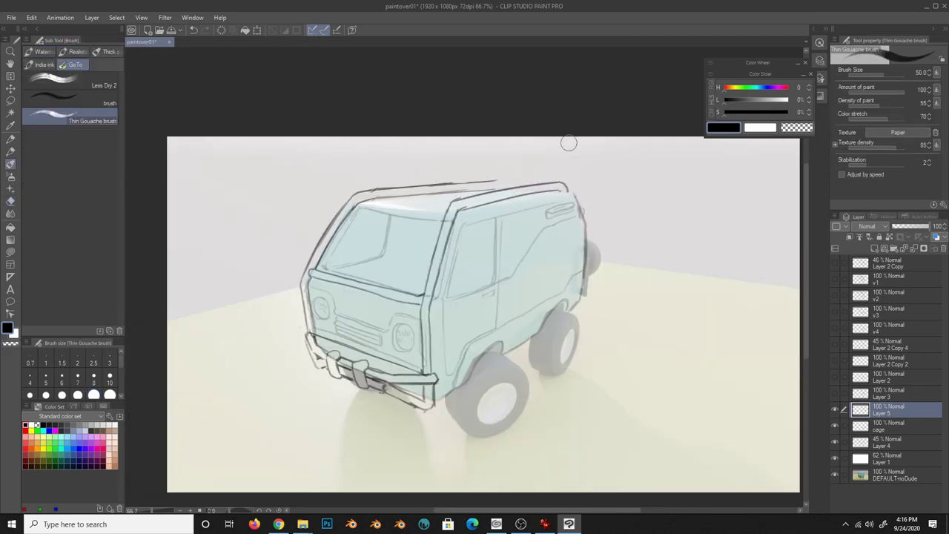
key("e")
key("b")
key("e")
key("h")
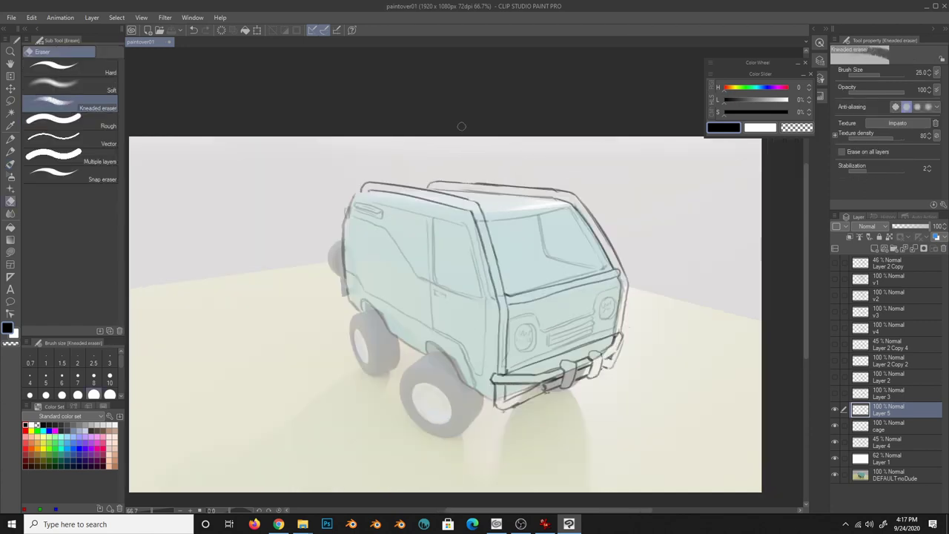
key("ctrl+shift+n")
- Draw a vertical cage hoop down the van's side on Layer 6
key("b")
key("e")
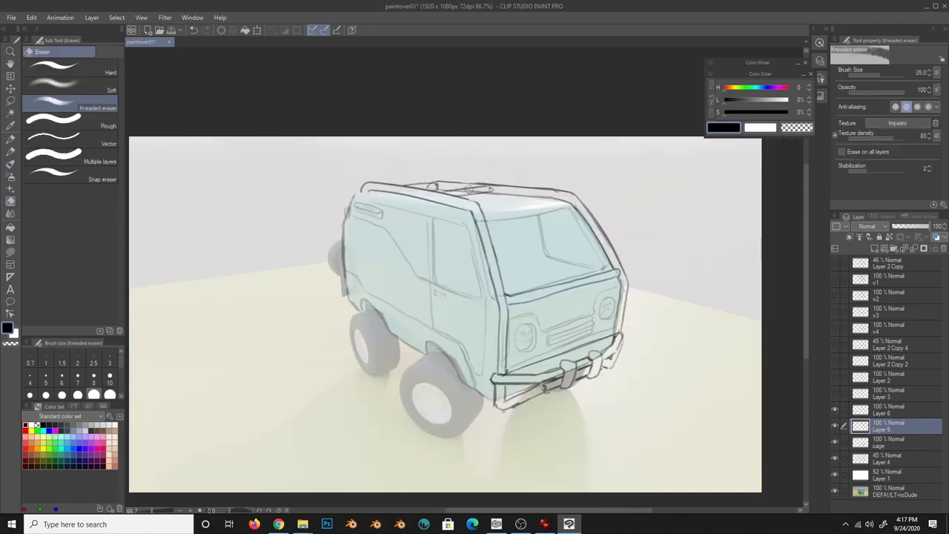
key("b")
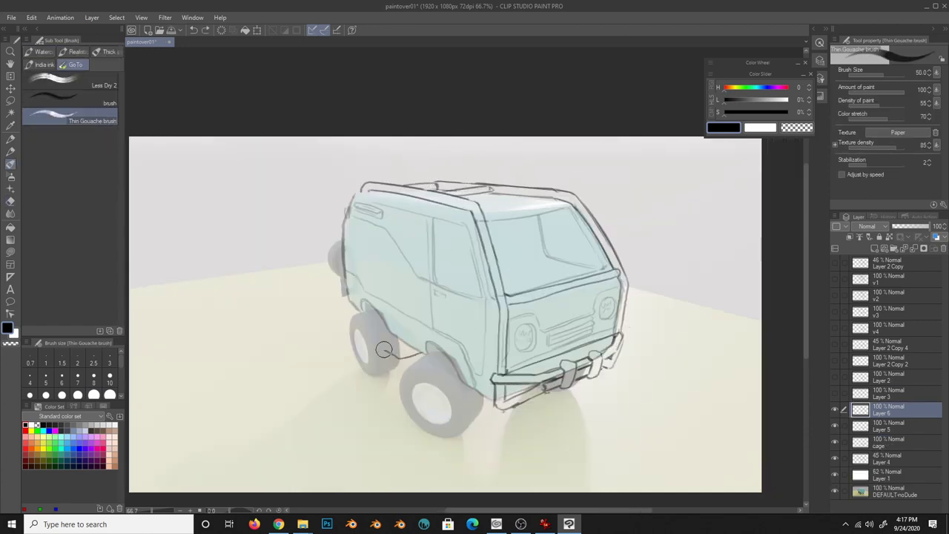
mouse_move(370, 338)
left_mouse_down()
mouse_move(417, 355)
mouse_move(393, 196)
left_mouse_up()
key("ctrl+z")
left_click_drag(423, 347, 439, 194)
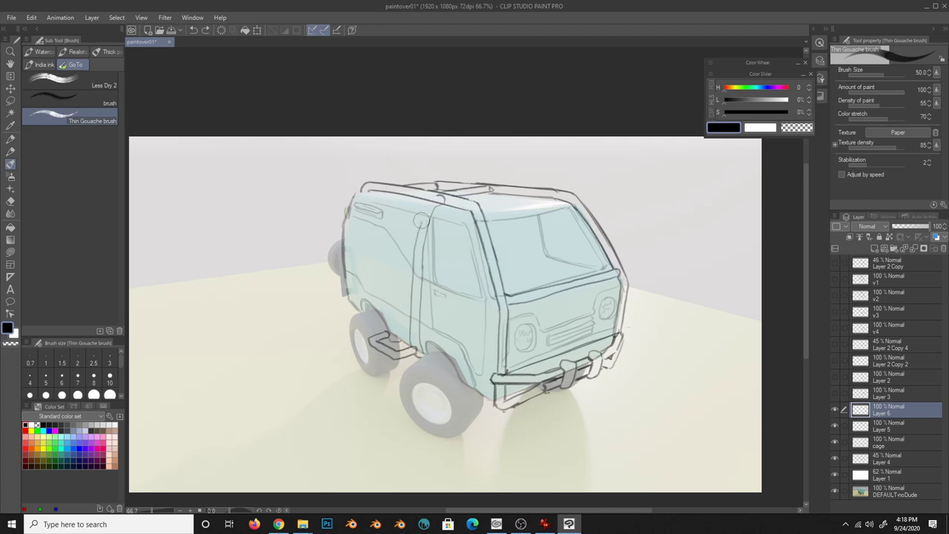
- Duplicate the side hoop, slide the copy further along the van, and merge it down
key("m")
left_click_drag(438, 192, 441, 194)
key("ctrl+c")
key("ctrl+v")
key("k")
left_click_drag(463, 373, 432, 358)
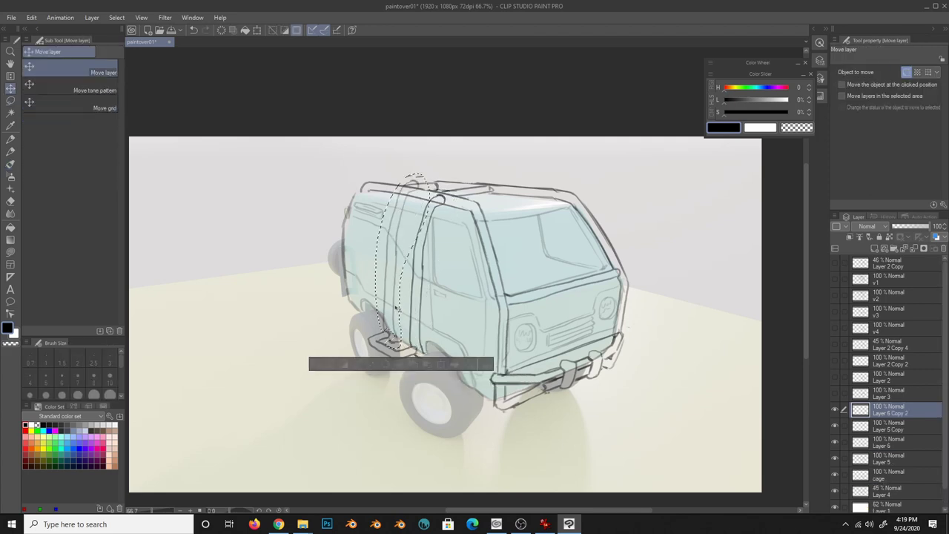
key("ctrl+d")
key("e")
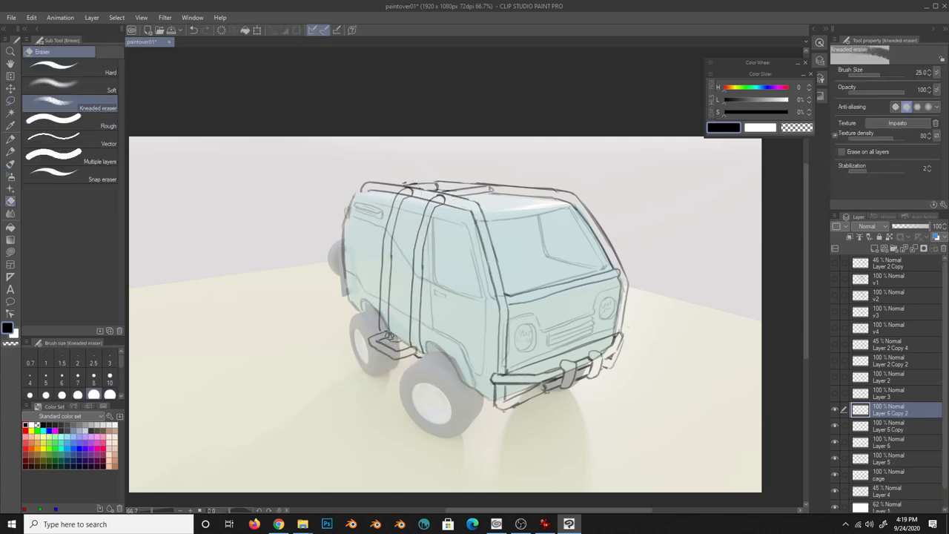
key("ctrl+e")
key("ctrl+e")
- Reshape the selected cage lines on Layer 6 with a free transform
left_click(875, 427)
left_click(882, 410)
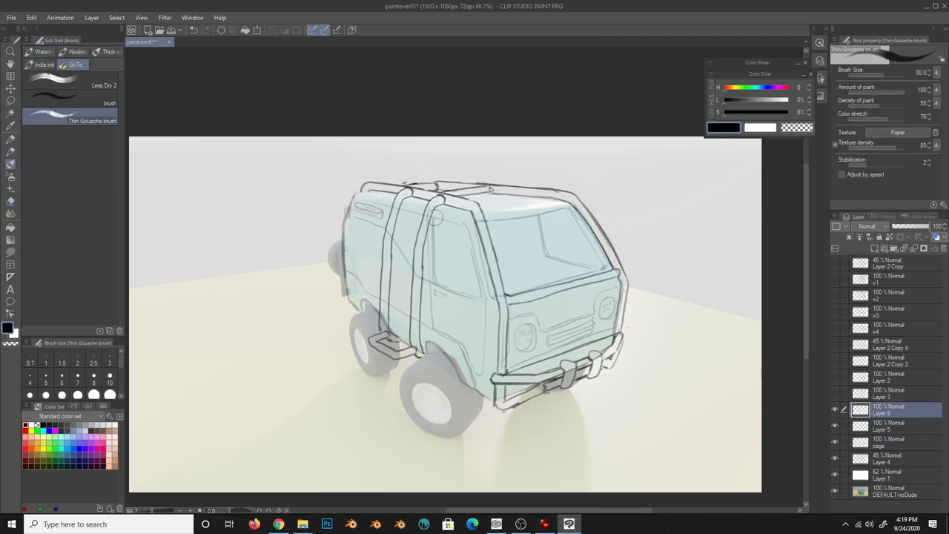
key("h")
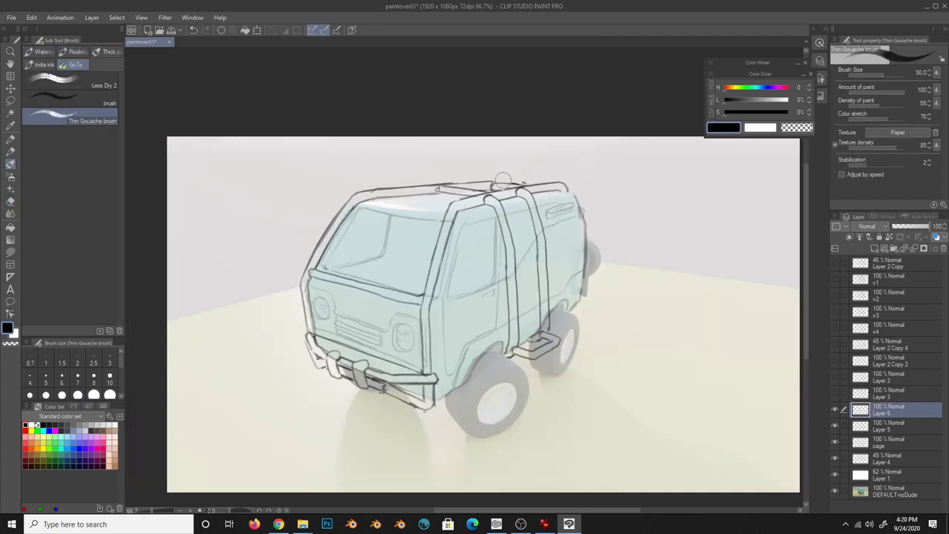
key("h")
key("l")
key("ctrl+t")
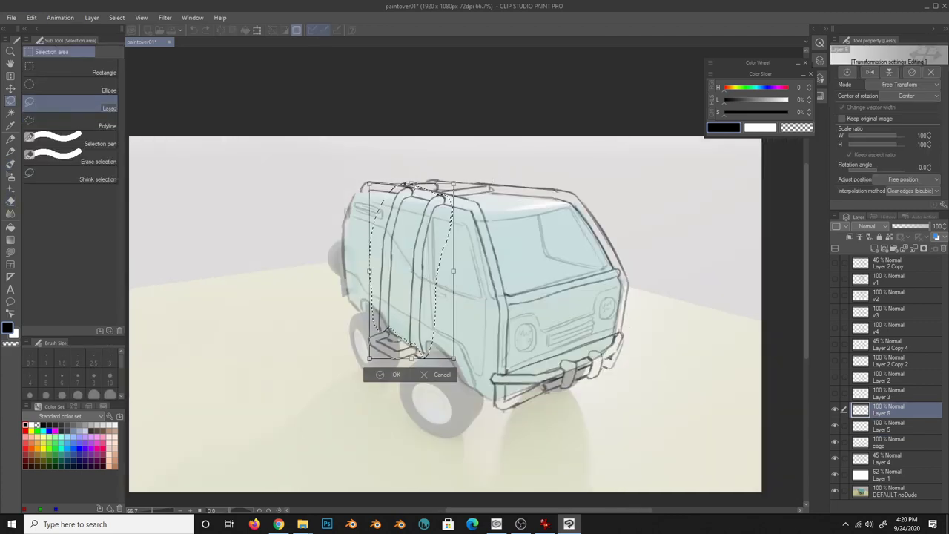
key("Return")
left_click(875, 428)
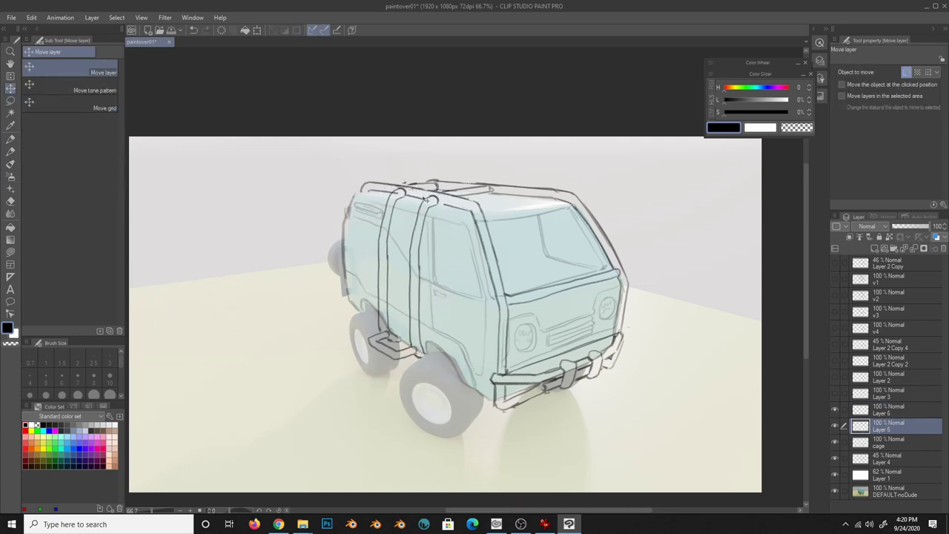
- Add a new layer above Layer 6 and combine the cage sketch layers
key("b")
key("ctrl+shift+n")
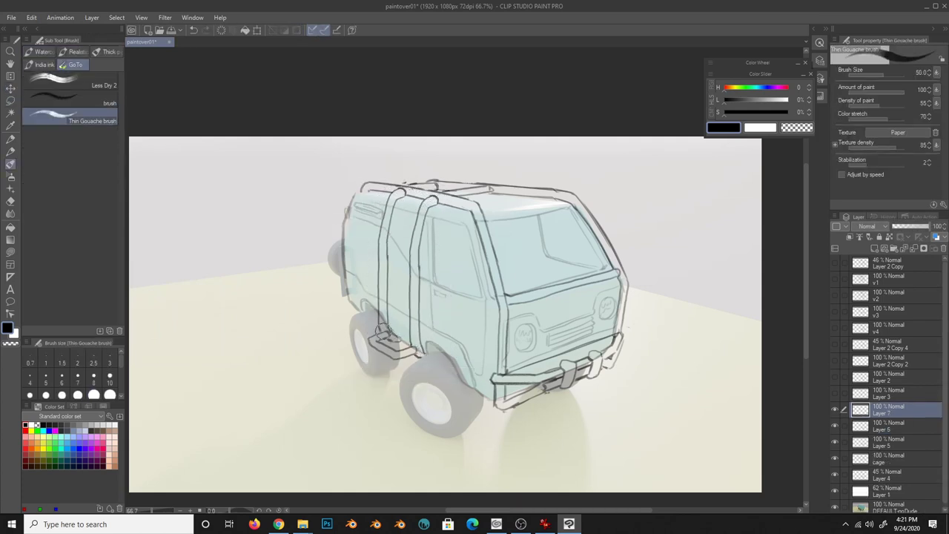
left_click(879, 427)
key("e")
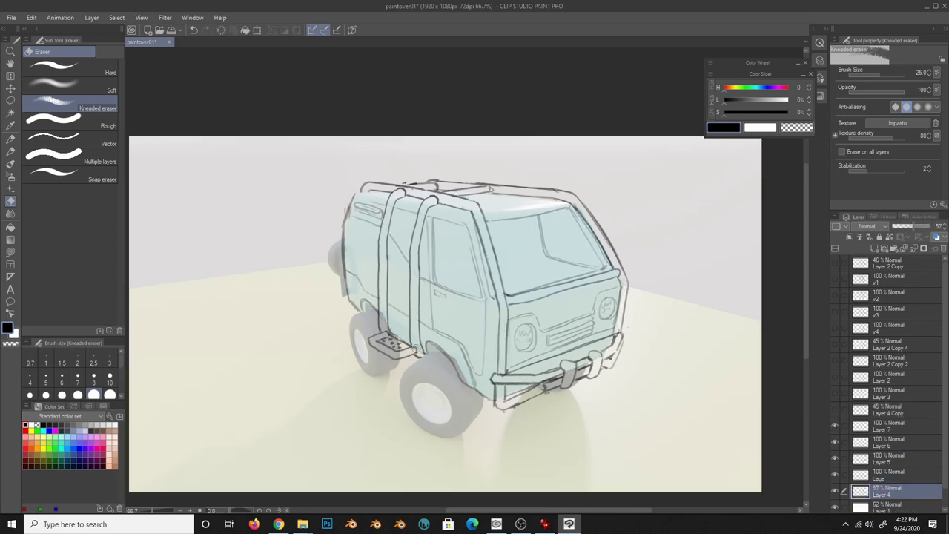
left_click(834, 423)
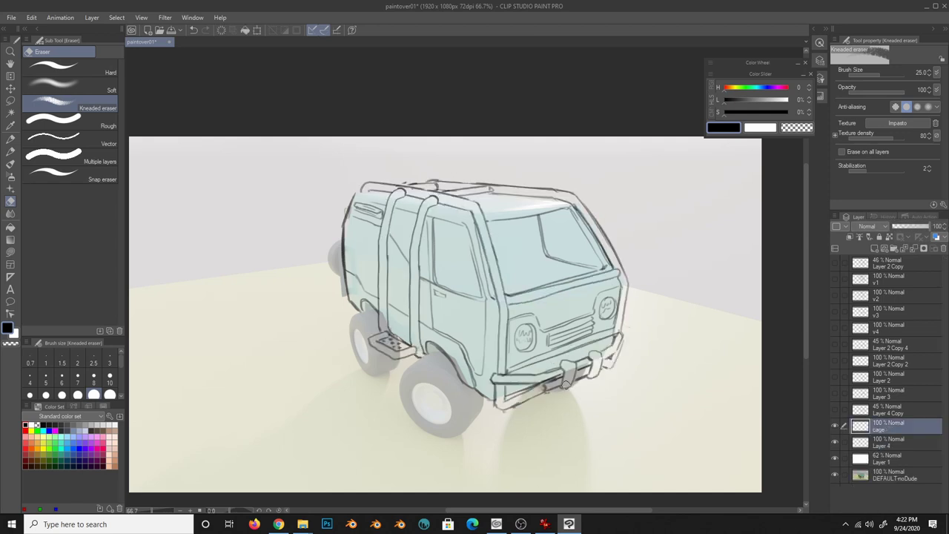
- Draw a flat roof rack on the cage and set the cage layer to 100% opacity
left_click_drag(489, 179, 410, 190)
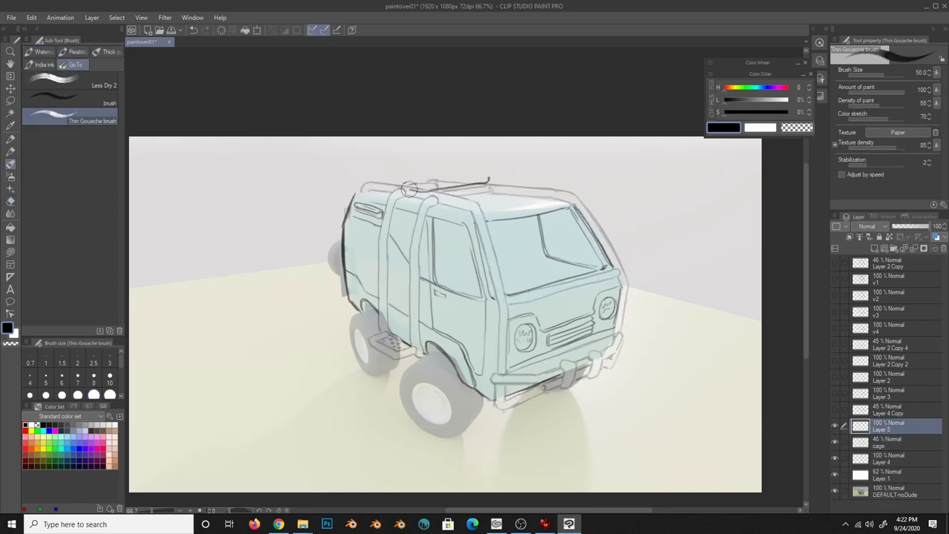
left_click_drag(488, 179, 415, 164)
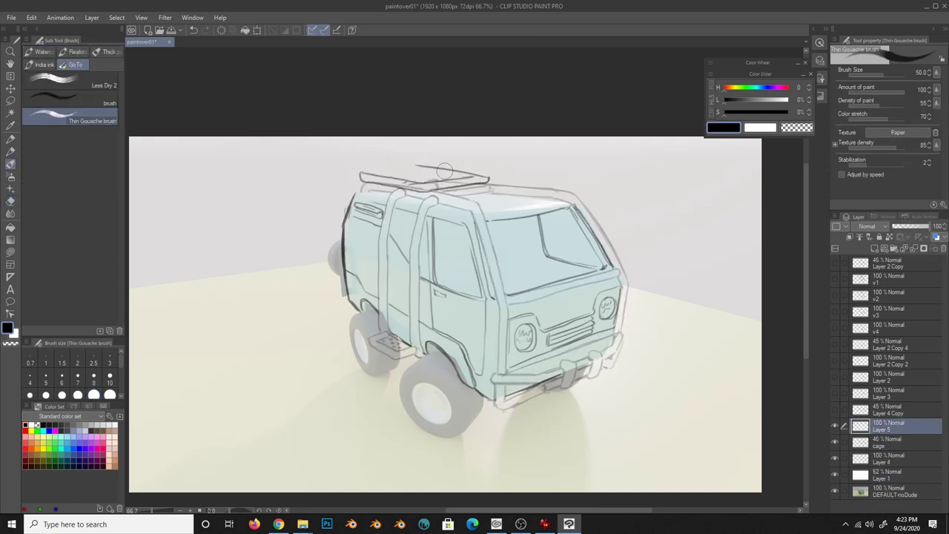
key("e")
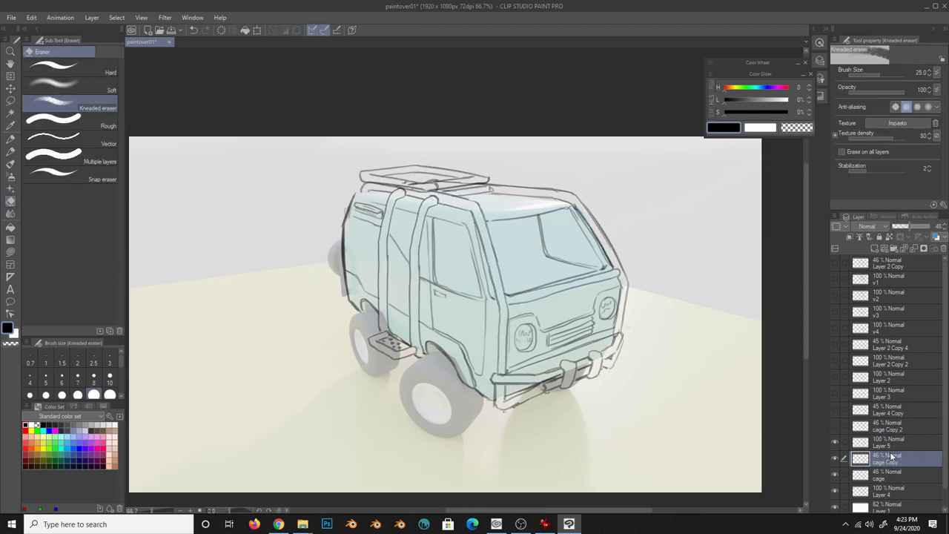
key("ctrl+z")
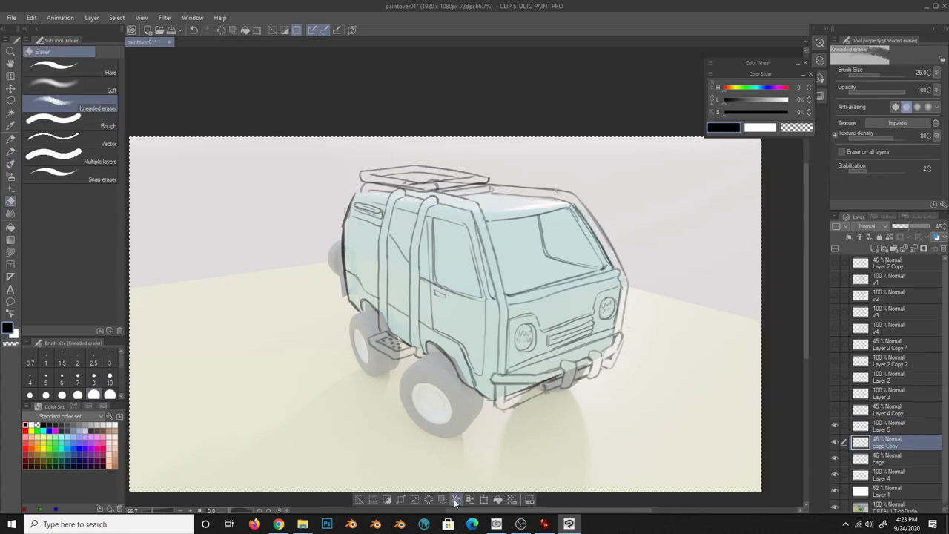
key("ctrl+z")
left_click(936, 226)
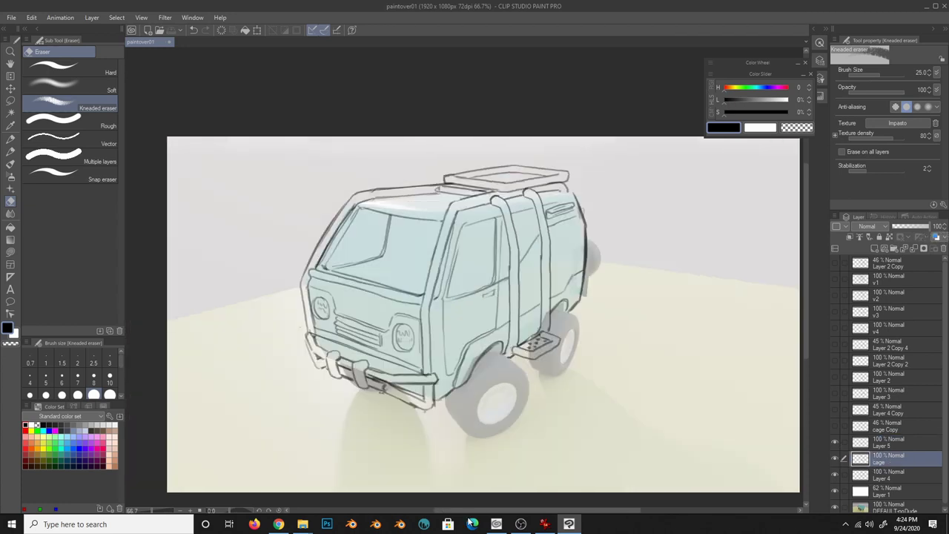
- Ink bold front pillars, roof lines, headlight brackets and a roof cross-bar
mouse_move(449, 215)
left_mouse_down()
mouse_move(423, 296)
mouse_move(423, 373)
left_mouse_up()
mouse_move(360, 199)
left_mouse_down()
mouse_move(306, 285)
mouse_move(424, 303)
left_mouse_up()
key("ctrl+z")
left_click_drag(310, 276, 346, 199)
left_click_drag(453, 211, 556, 190)
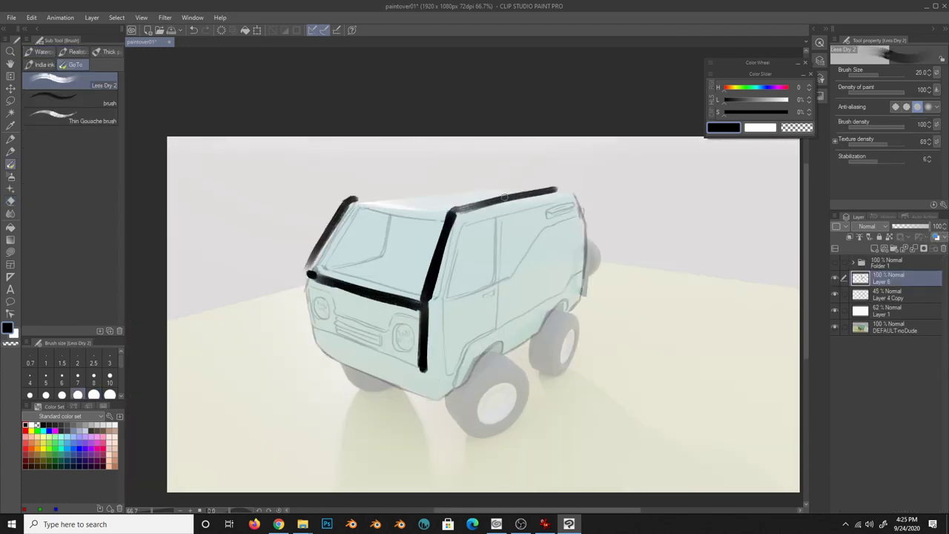
left_click_drag(346, 199, 472, 183)
left_click_drag(306, 276, 307, 326)
left_click_drag(385, 301, 420, 369)
left_click_drag(307, 327, 331, 286)
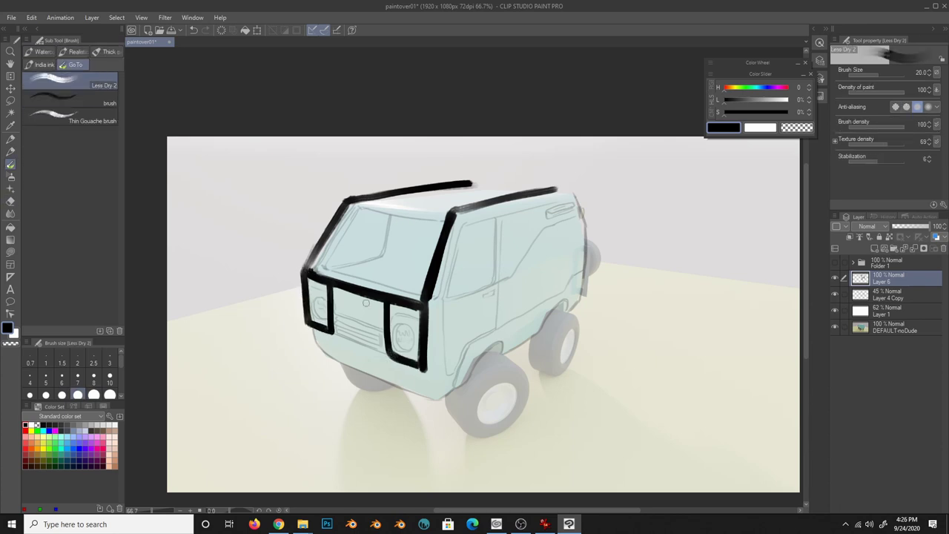
left_click_drag(405, 193, 470, 204)
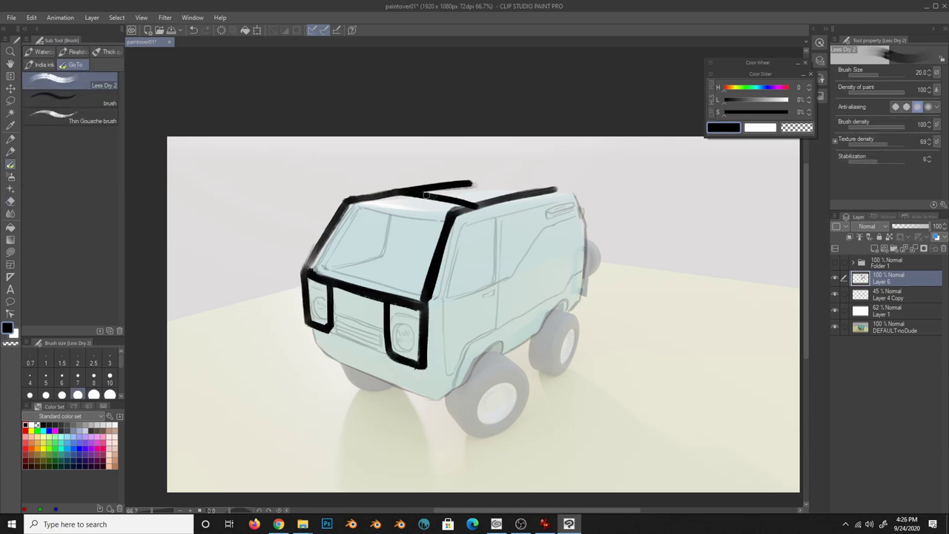
- Trim the headlight brackets and ink a thick black bumper below the headlights
key("e")
left_click_drag(385, 319, 407, 371)
key("b")
mouse_move(331, 289)
left_mouse_down()
mouse_move(316, 330)
mouse_move(420, 365)
left_mouse_up()
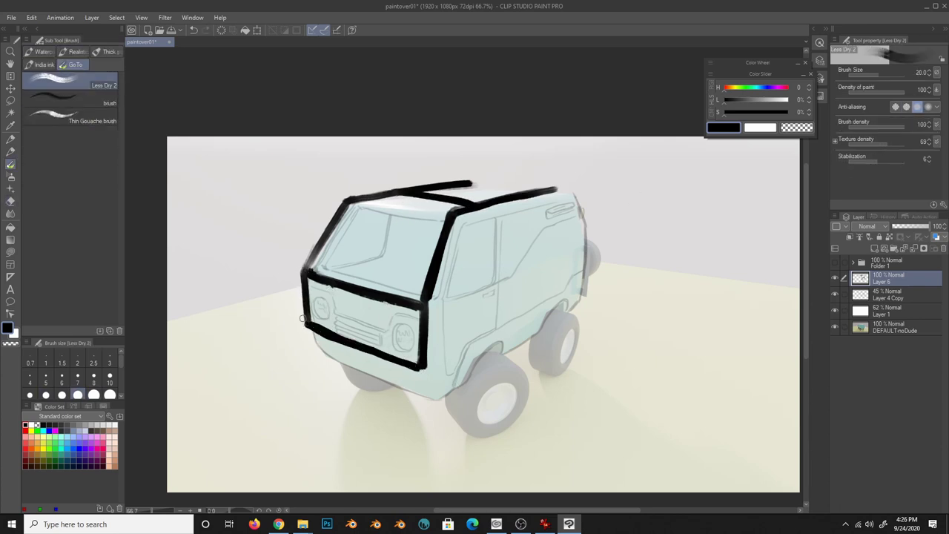
left_click_drag(298, 320, 436, 380)
left_click_drag(302, 349, 435, 405)
mouse_move(393, 373)
left_mouse_down()
mouse_move(310, 346)
mouse_move(422, 393)
left_mouse_up()
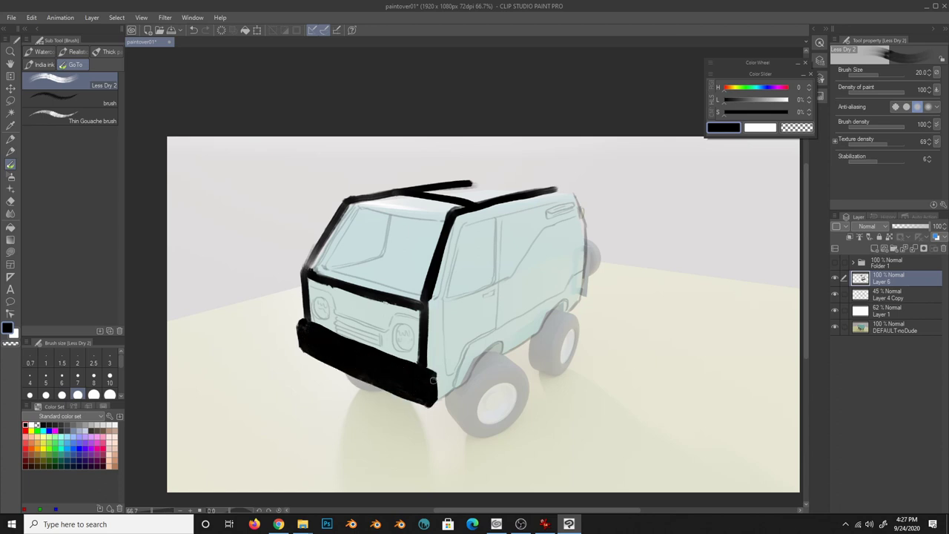
left_click_drag(552, 331, 511, 349)
- Add rear cage pillars, a rear bar with diagonal supports, and extend the roof rack
left_click_drag(497, 204, 514, 345)
key("ctrl+z")
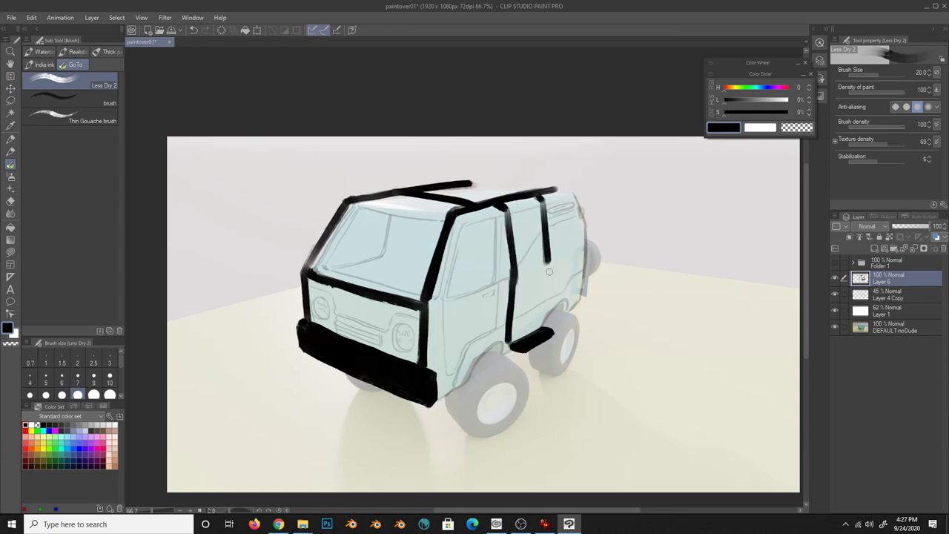
left_click_drag(538, 194, 549, 329)
left_click_drag(544, 201, 548, 300)
key("ctrl+z")
key("ctrl+z")
left_click_drag(335, 335, 372, 348)
key("ctrl+z")
mouse_move(562, 278)
left_mouse_down()
mouse_move(602, 265)
mouse_move(550, 332)
left_mouse_up()
left_click_drag(582, 280, 561, 329)
left_click_drag(552, 191, 564, 190)
- Add a black side mirror, a rear ladder, four round roof lights and a thick roof bar
left_click_drag(435, 284, 470, 288)
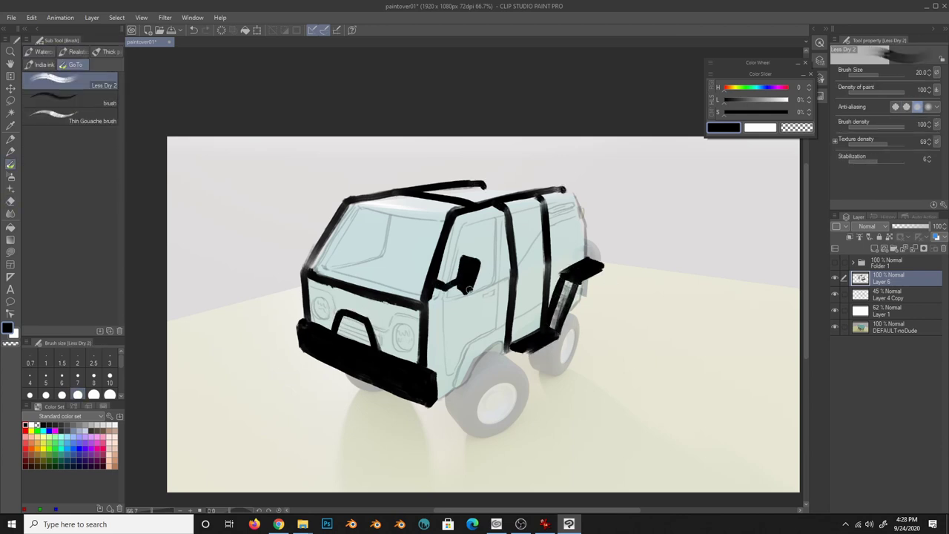
left_click_drag(340, 249, 344, 233)
left_click_drag(578, 281, 558, 334)
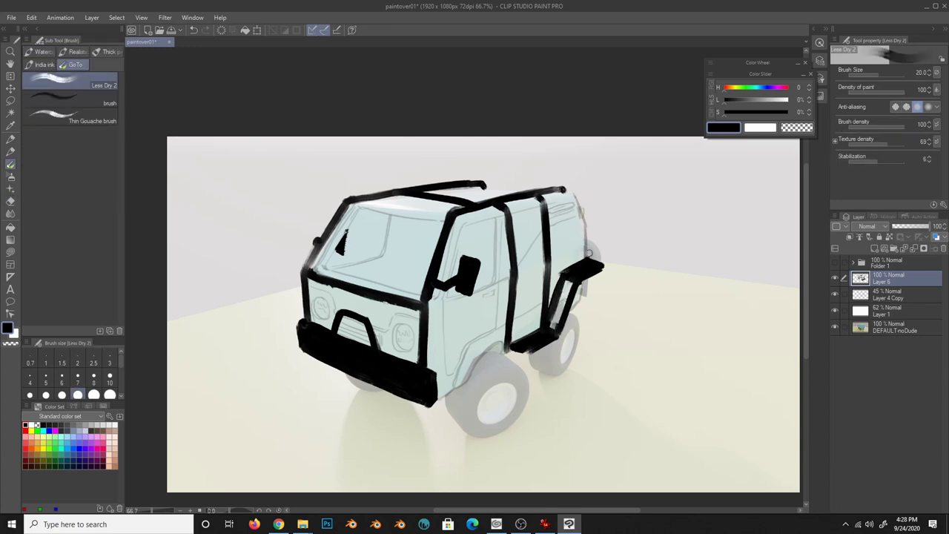
key("ctrl+z")
left_click_drag(591, 266, 567, 276)
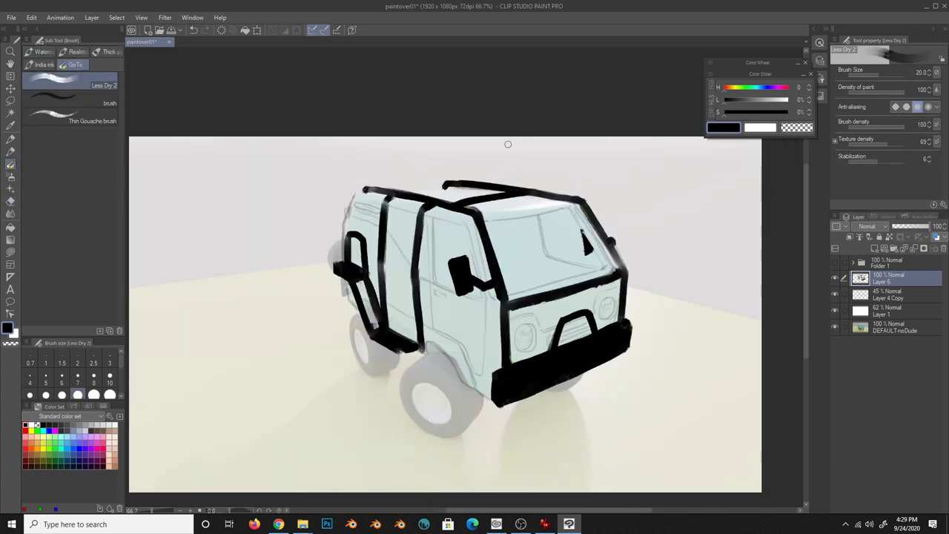
left_click_drag(304, 345, 392, 395)
left_click_drag(296, 326, 393, 398)
left_click(401, 178)
left_click(427, 180)
left_click(453, 185)
left_click(475, 192)
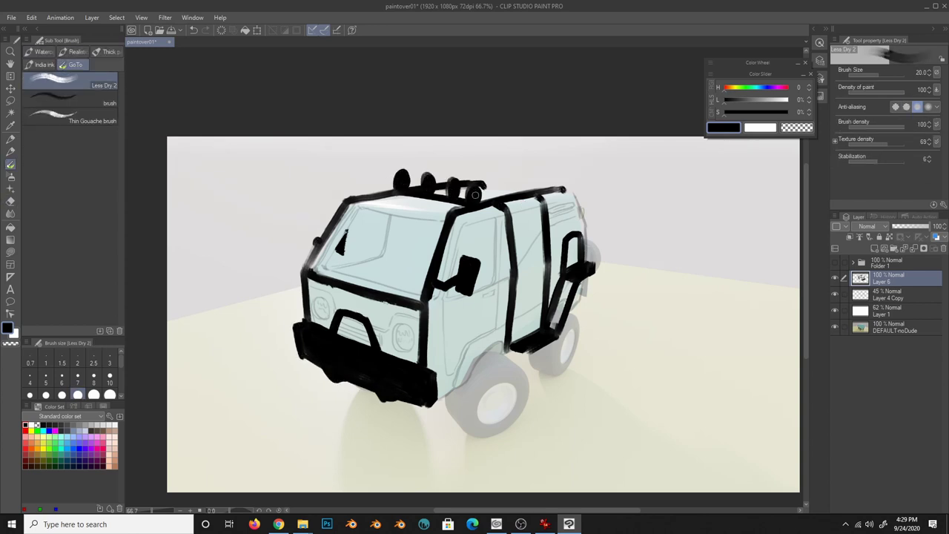
mouse_move(556, 186)
left_mouse_down()
mouse_move(461, 179)
mouse_move(560, 178)
left_mouse_up()
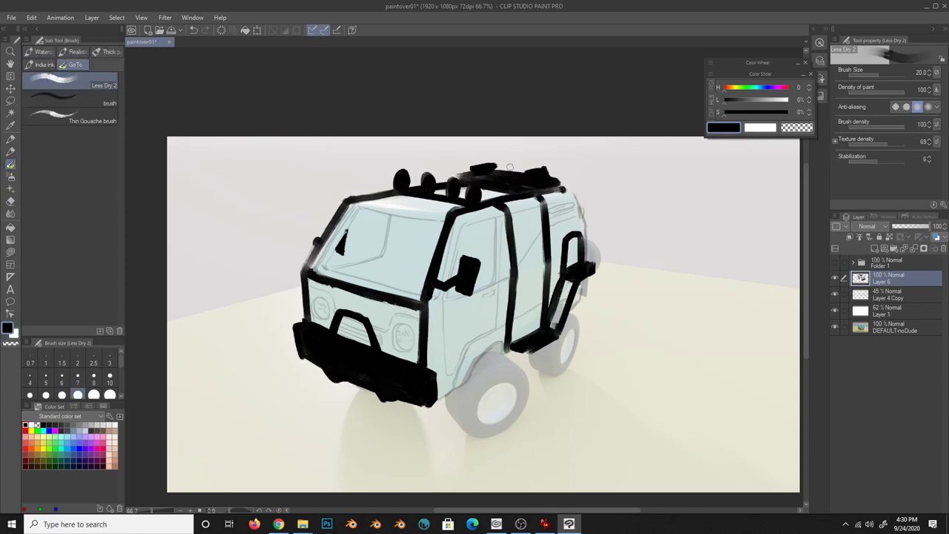
- Hide the v01 sketch and draw a new roof rack and two upright bars on Layer 6
key("h")
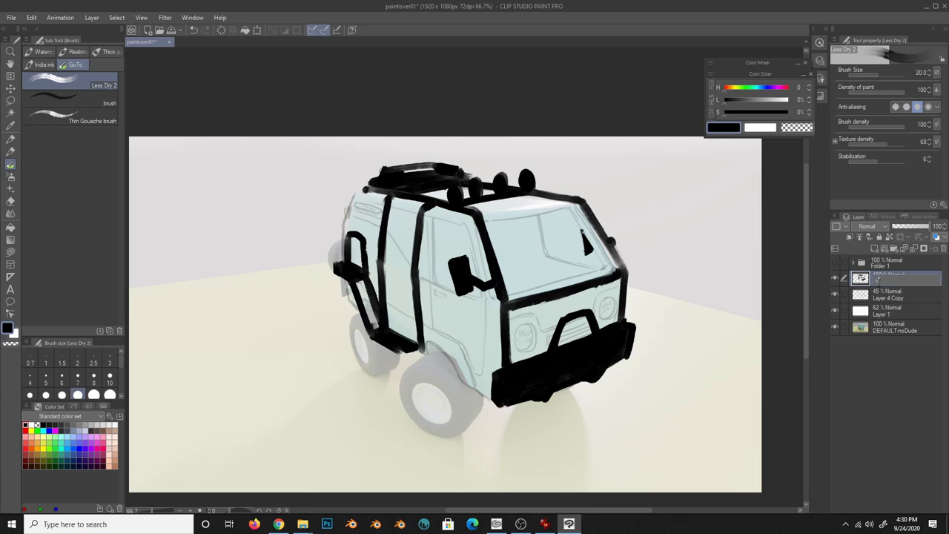
left_click(835, 278)
mouse_move(362, 190)
left_mouse_down()
mouse_move(448, 216)
mouse_move(365, 202)
left_mouse_up()
mouse_move(444, 213)
left_mouse_down()
mouse_move(538, 195)
mouse_move(512, 178)
left_mouse_up()
key("ctrl+z")
mouse_move(375, 180)
left_mouse_down()
mouse_move(500, 176)
mouse_move(460, 194)
left_mouse_up()
mouse_move(393, 192)
left_mouse_down()
mouse_move(482, 172)
mouse_move(635, 286)
mouse_move(474, 185)
mouse_move(376, 284)
mouse_move(389, 337)
left_mouse_up()
key("e")
key("b")
left_click_drag(430, 208, 426, 355)
- Sketch a side step between the two bars and redraw the second bar's top cleanly
key("w")
left_click(401, 282)
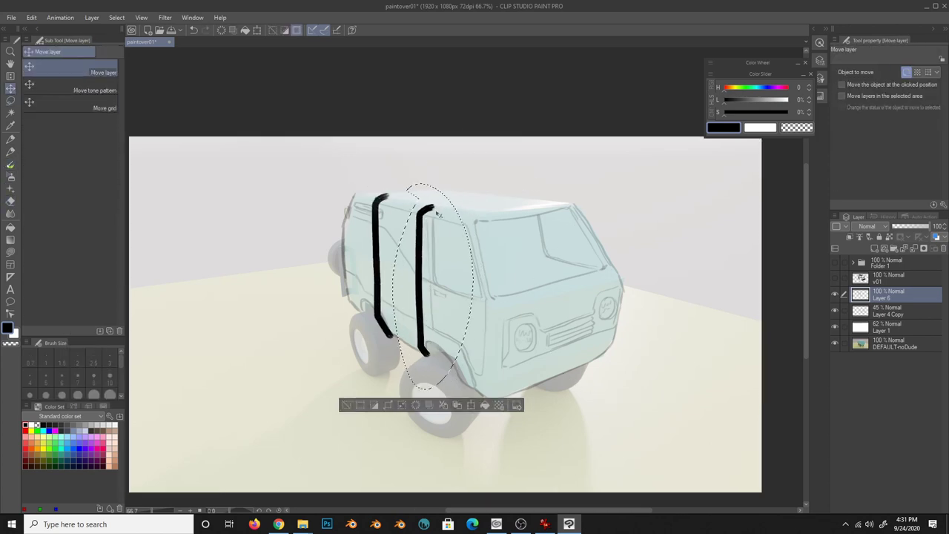
key("ctrl+d")
key("b")
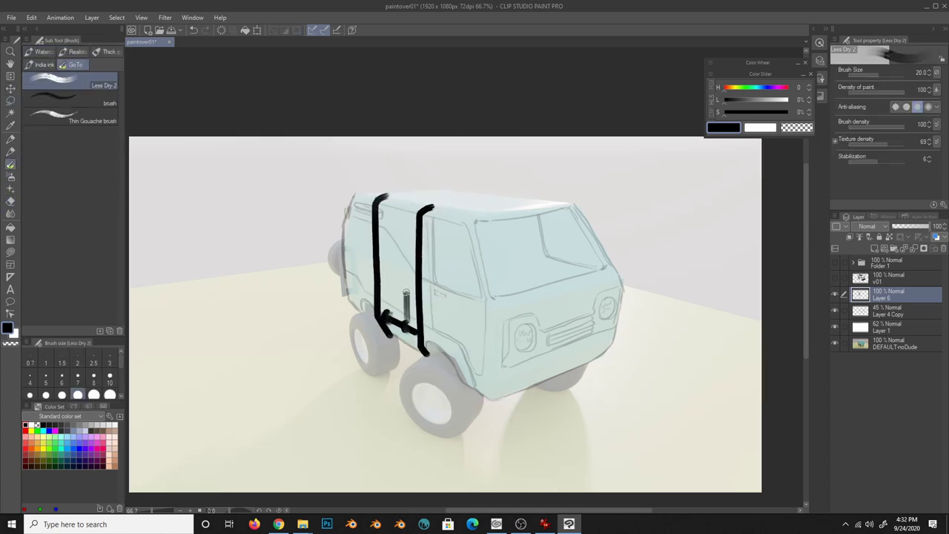
left_click_drag(385, 311, 386, 242)
left_click_drag(406, 319, 407, 250)
key("e")
key("b")
left_click_drag(426, 209, 477, 243)
- Draw the lower rail, windshield edge, a dark block beside the window, and the front edge
mouse_move(368, 190)
left_mouse_down()
mouse_move(477, 218)
mouse_move(497, 303)
left_mouse_up()
key("ctrl+z")
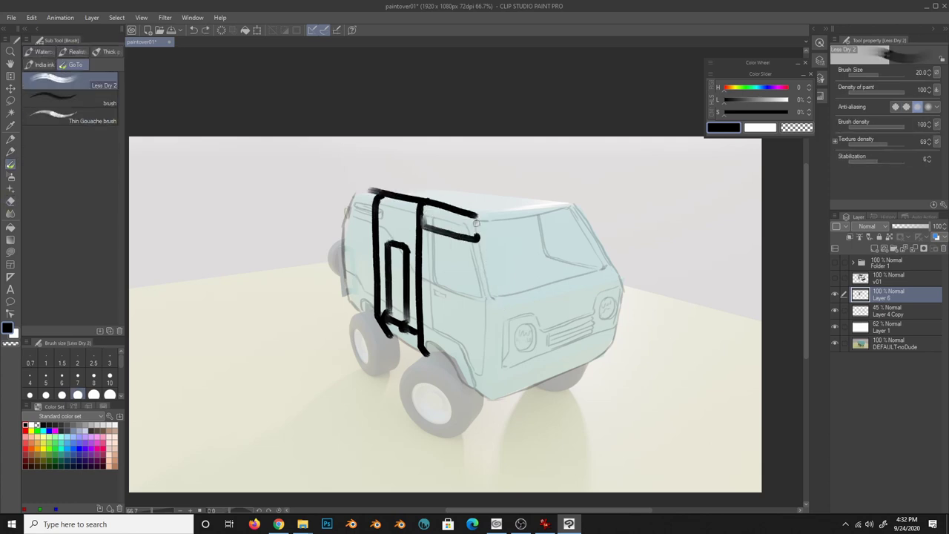
left_click_drag(477, 217, 506, 306)
left_click_drag(461, 244, 456, 284)
left_click_drag(466, 245, 422, 282)
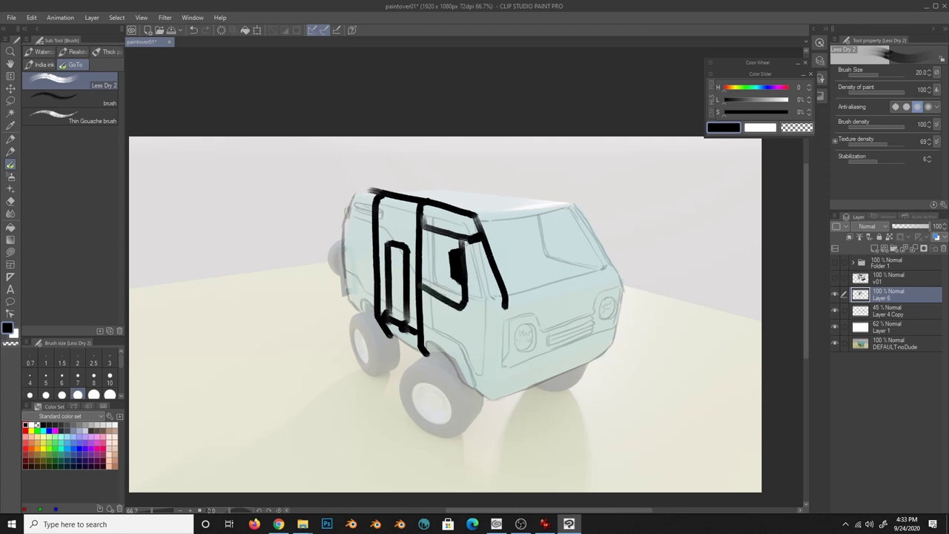
left_click_drag(506, 306, 497, 402)
mouse_move(474, 217)
left_mouse_down()
mouse_move(568, 201)
mouse_move(593, 367)
mouse_move(489, 380)
mouse_move(597, 361)
left_mouse_up()
- Hatch the front bumper, darken the right window, and ink thick roof-rack rails on a new layer
left_click_drag(511, 397, 586, 360)
mouse_move(544, 220)
left_mouse_down()
mouse_move(582, 236)
mouse_move(586, 263)
left_mouse_up()
mouse_move(404, 195)
left_mouse_down()
mouse_move(533, 182)
mouse_move(567, 202)
left_mouse_up()
left_click_drag(482, 215, 568, 202)
key("ctrl+shift+n")
left_click_drag(380, 184, 462, 181)
left_click_drag(368, 187, 457, 181)
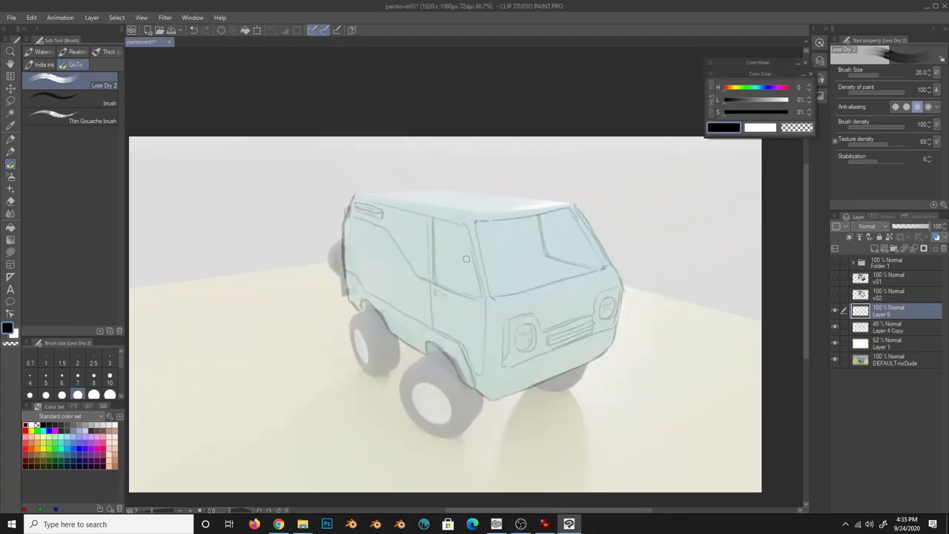
- Draw a side rail from the rear wheel and outline a black bull-bar bumper
left_click_drag(420, 354, 342, 279)
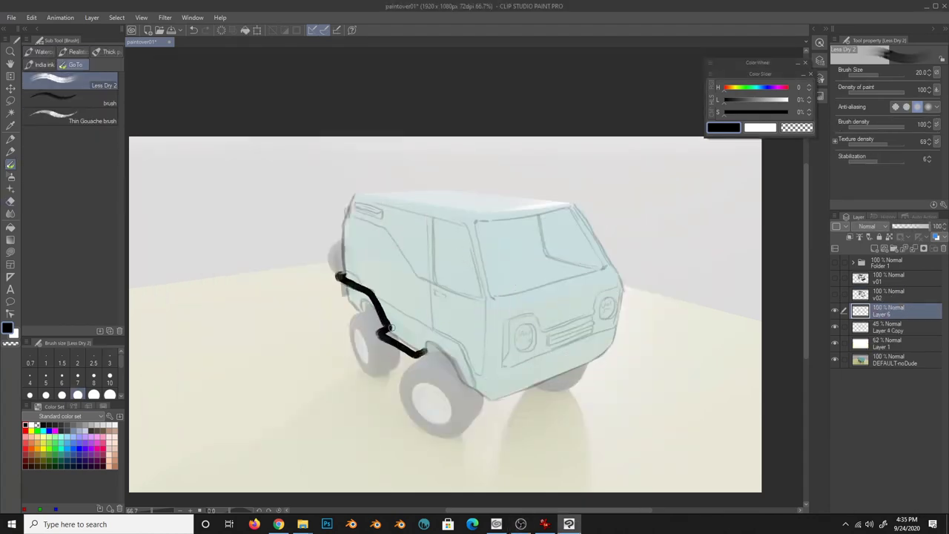
mouse_move(427, 338)
left_mouse_down()
mouse_move(483, 355)
mouse_move(619, 322)
left_mouse_up()
key("ctrl+z")
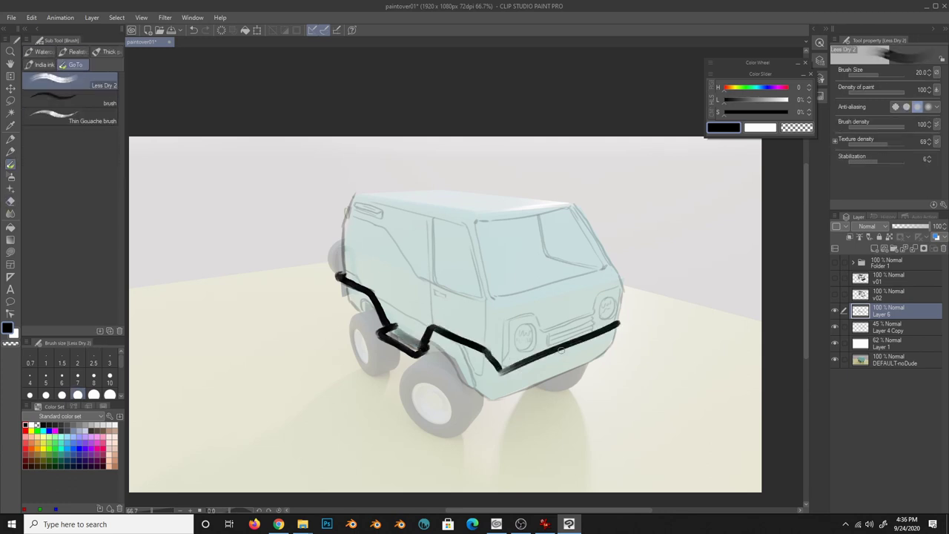
key("ctrl+z")
mouse_move(502, 369)
left_mouse_down()
mouse_move(620, 318)
mouse_move(545, 386)
mouse_move(503, 366)
left_mouse_up()
left_click_drag(598, 332, 624, 327)
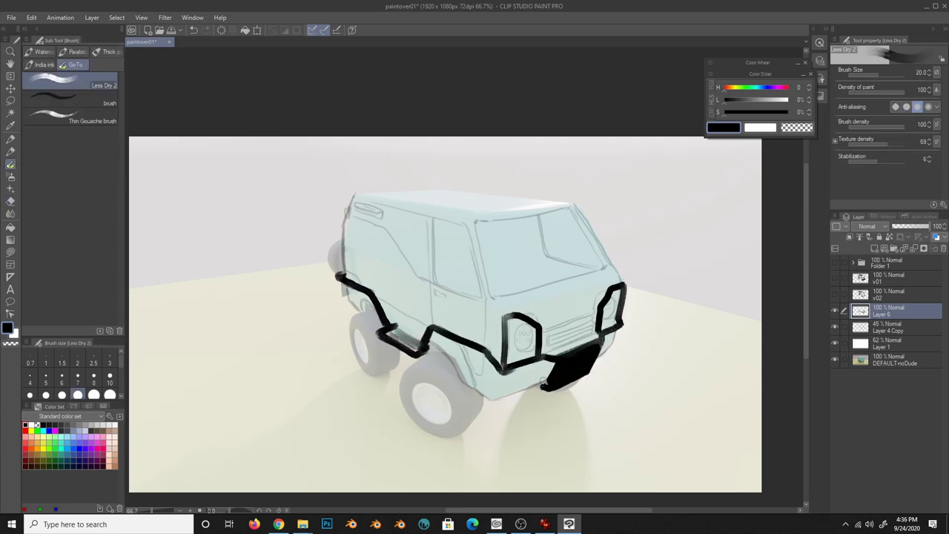
left_click_drag(504, 370, 598, 345)
- Add vertical cage pillars up to the roof and one continuous roof rail
left_click_drag(434, 326, 427, 202)
left_click_drag(465, 254, 480, 345)
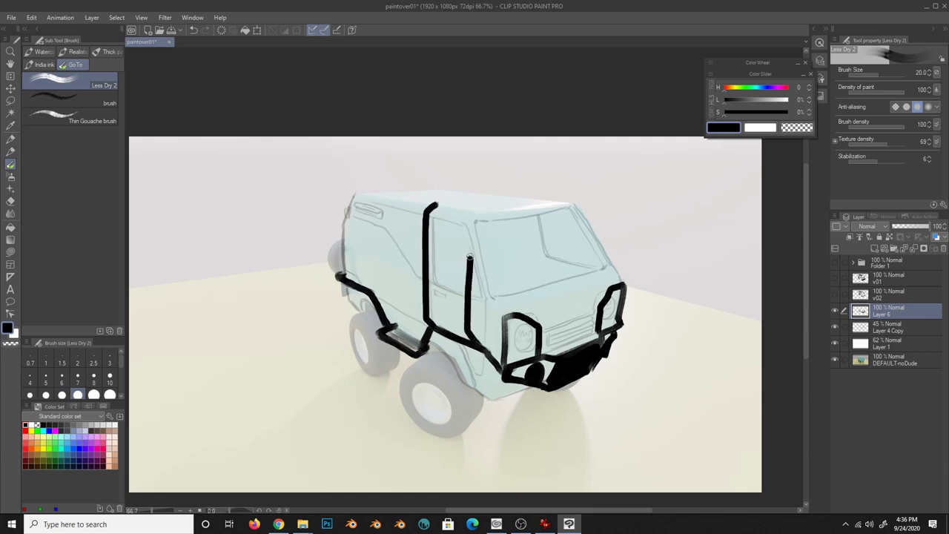
key("ctrl+z")
key("ctrl+z")
left_click_drag(465, 224, 481, 346)
key("ctrl+z")
mouse_move(469, 206)
left_mouse_down()
mouse_move(475, 341)
mouse_move(435, 199)
left_mouse_up()
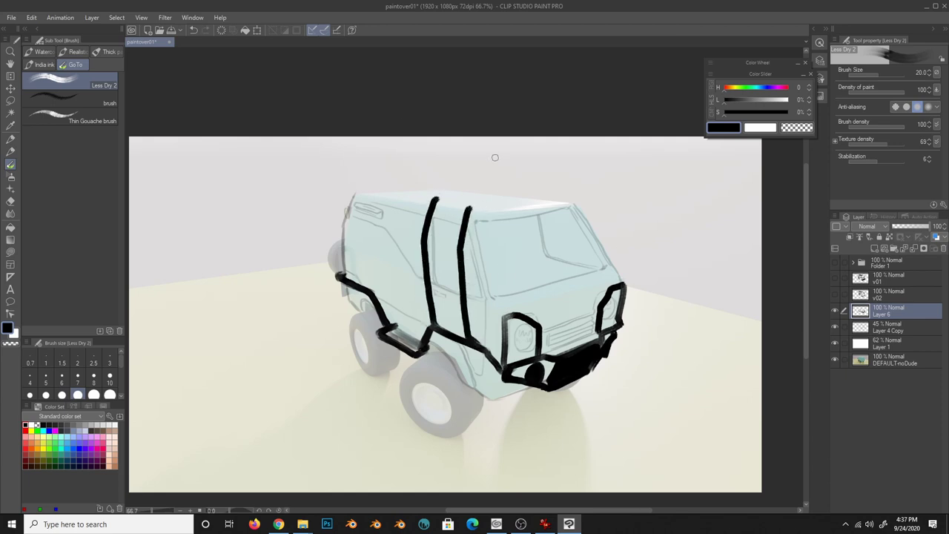
left_click_drag(545, 217, 554, 255)
left_click_drag(586, 241, 591, 258)
left_click_drag(465, 204, 575, 198)
- Paint three round roof lights and add the front pillar, rear roof edge and curving roof rail
left_click_drag(513, 195, 517, 185)
left_click_drag(542, 191, 546, 182)
mouse_move(485, 195)
left_mouse_down()
mouse_move(487, 186)
mouse_move(371, 191)
left_mouse_up()
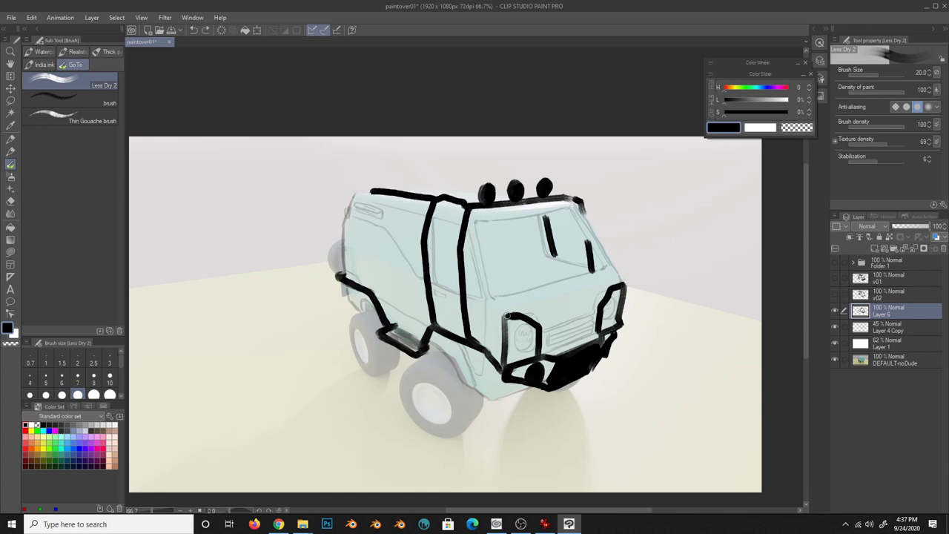
left_click_drag(503, 317, 470, 209)
left_click_drag(623, 285, 579, 202)
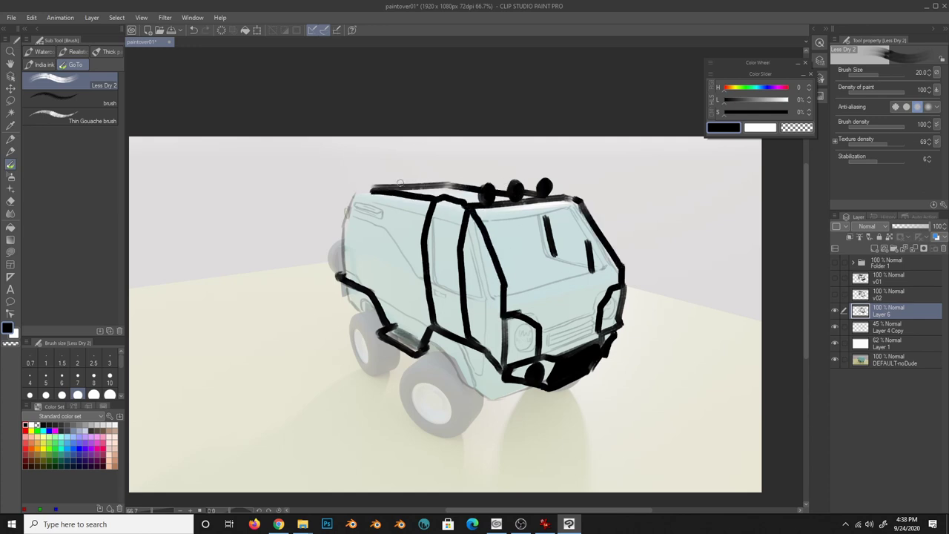
mouse_move(449, 185)
left_mouse_down()
mouse_move(348, 210)
mouse_move(365, 222)
left_mouse_up()
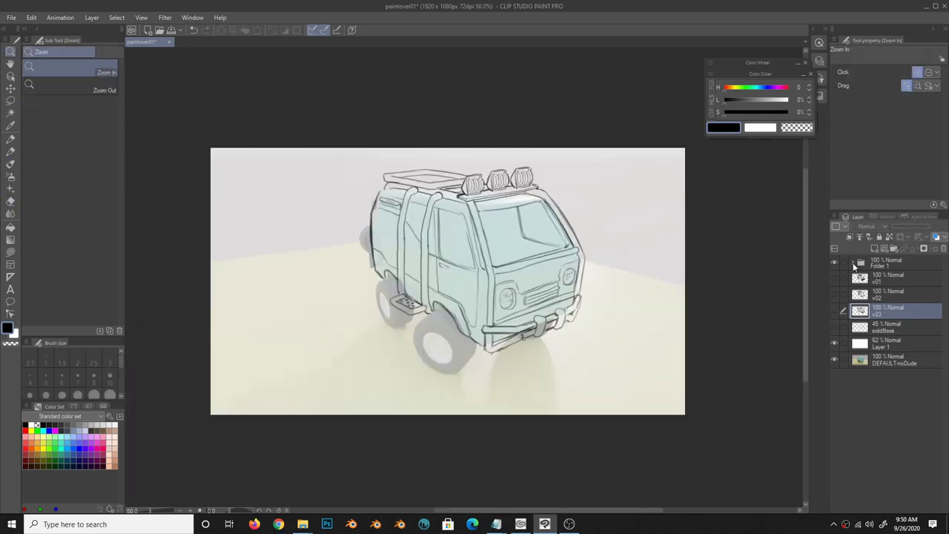
left_click(853, 263)
- Brush bold black outlines of the van's front, bumper and roof, filling the roof lights
key("b")
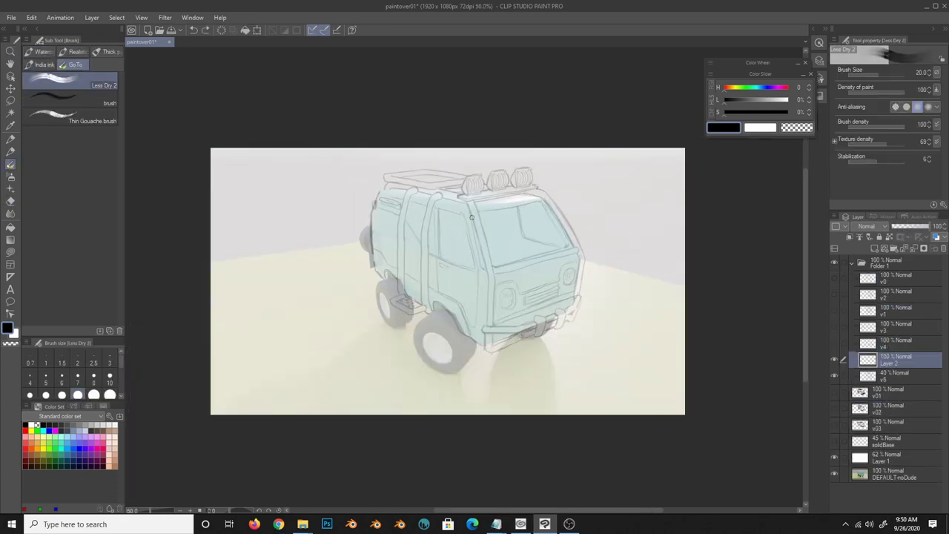
mouse_move(470, 202)
left_mouse_down()
mouse_move(489, 323)
mouse_move(578, 291)
mouse_move(494, 273)
left_mouse_up()
left_click_drag(485, 331, 563, 319)
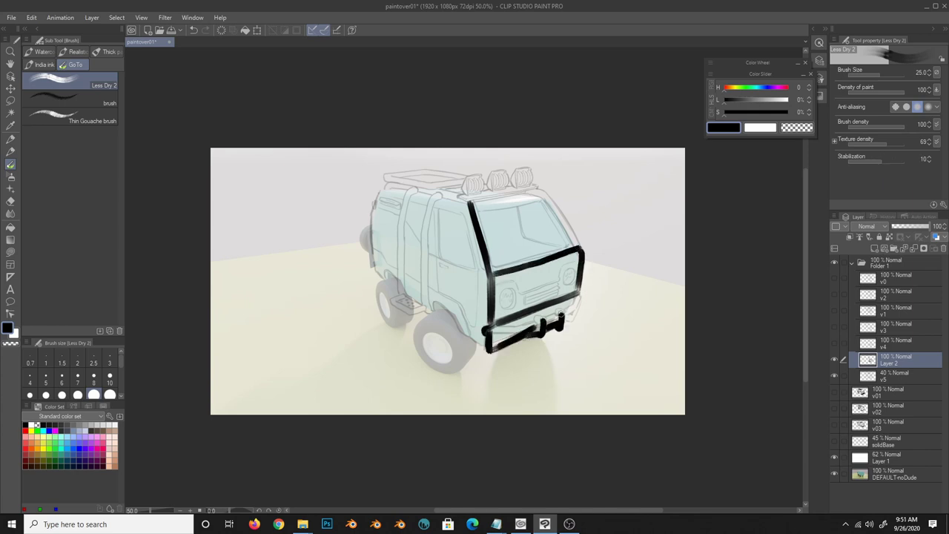
mouse_move(581, 250)
left_mouse_down()
mouse_move(546, 192)
mouse_move(460, 198)
left_mouse_up()
left_click_drag(515, 178, 469, 185)
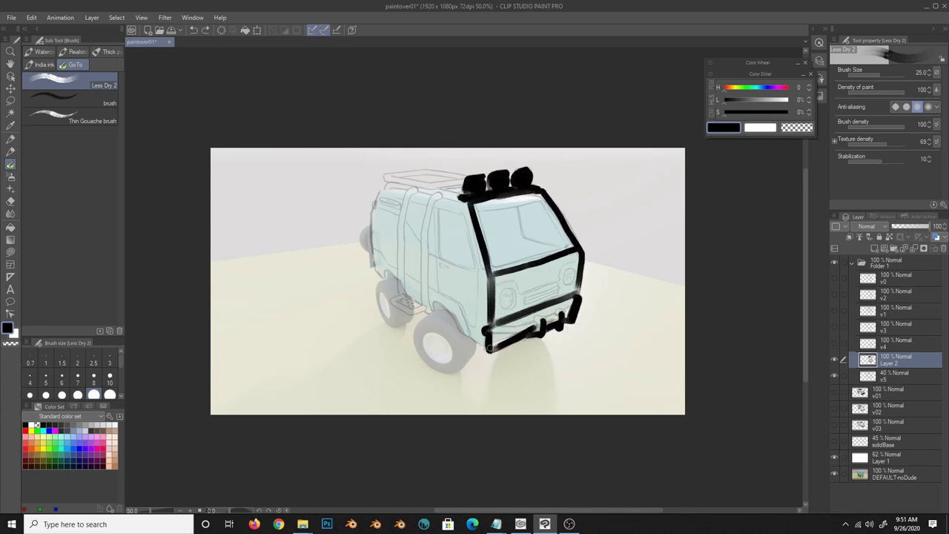
left_click_drag(490, 347, 550, 322)
- Add two thick side bars, a bottom step, the roof rack and wheel arches
left_click_drag(443, 192, 424, 311)
left_click_drag(407, 188, 400, 297)
left_click_drag(392, 298, 421, 310)
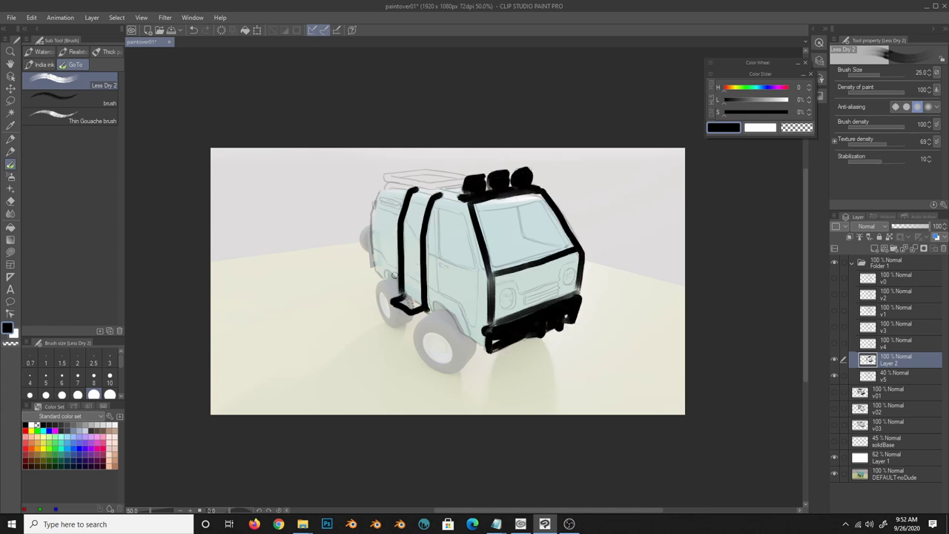
left_click_drag(386, 187, 463, 198)
left_click_drag(388, 177, 457, 180)
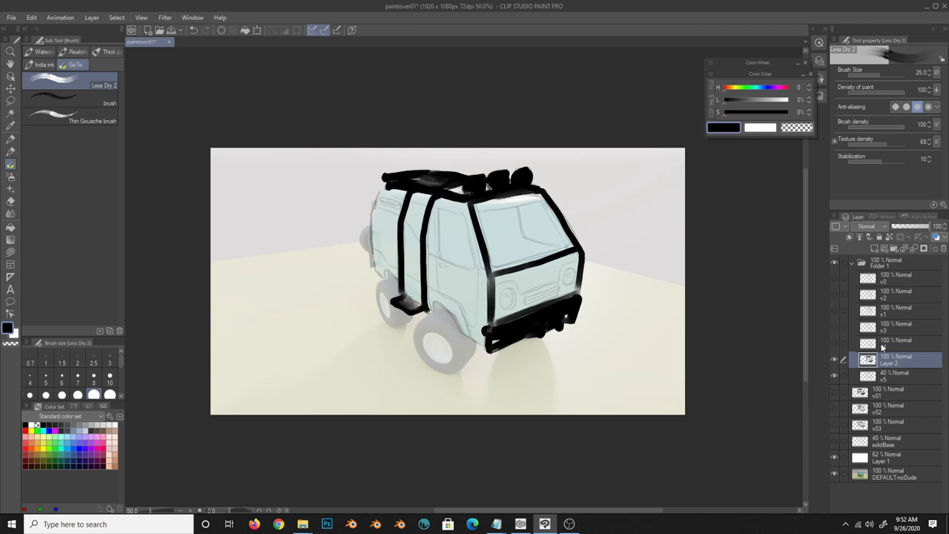
left_click_drag(427, 301, 463, 330)
left_click_drag(383, 273, 408, 295)
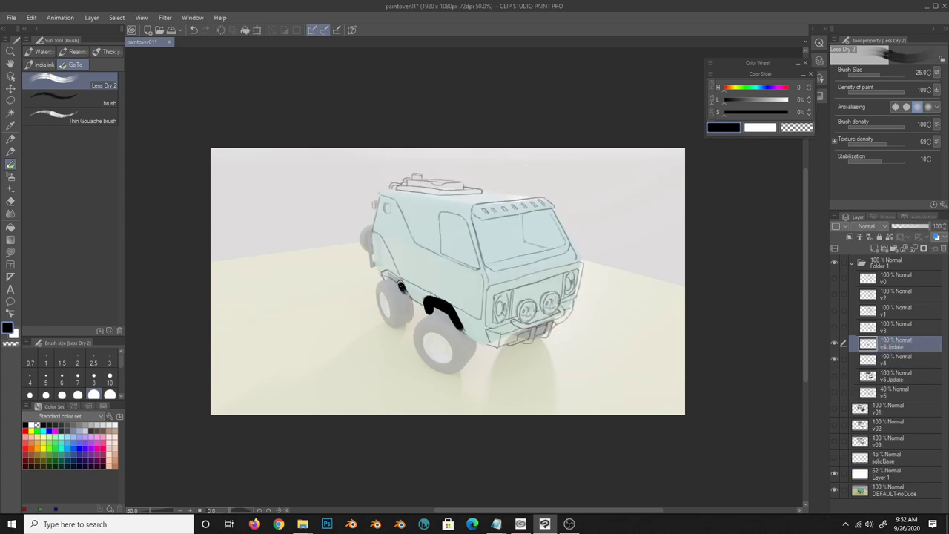
- Draw a bull-bar frame on the front and black out the grille and headlights
mouse_move(491, 326)
left_mouse_down()
mouse_move(580, 264)
mouse_move(573, 302)
left_mouse_up()
mouse_move(488, 343)
left_mouse_down()
mouse_move(571, 312)
mouse_move(512, 320)
mouse_move(564, 308)
left_mouse_up()
left_click_drag(512, 211, 549, 201)
left_click_drag(474, 215, 552, 202)
key("e")
key("b")
- Retrace the roof rack, front and lower side edges with bold black strokes
left_click_drag(398, 190, 481, 193)
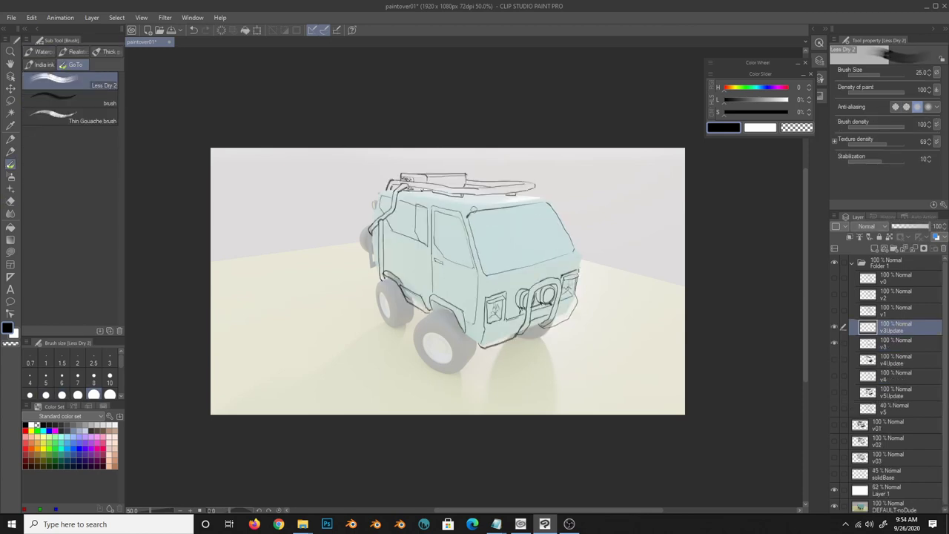
mouse_move(484, 345)
left_mouse_down()
mouse_move(576, 282)
mouse_move(549, 326)
mouse_move(567, 264)
mouse_move(429, 296)
mouse_move(382, 273)
left_mouse_up()
mouse_move(407, 184)
left_mouse_down()
mouse_move(386, 215)
mouse_move(379, 282)
mouse_move(534, 185)
left_mouse_up()
left_click_drag(466, 178, 510, 187)
left_click_drag(401, 185, 466, 186)
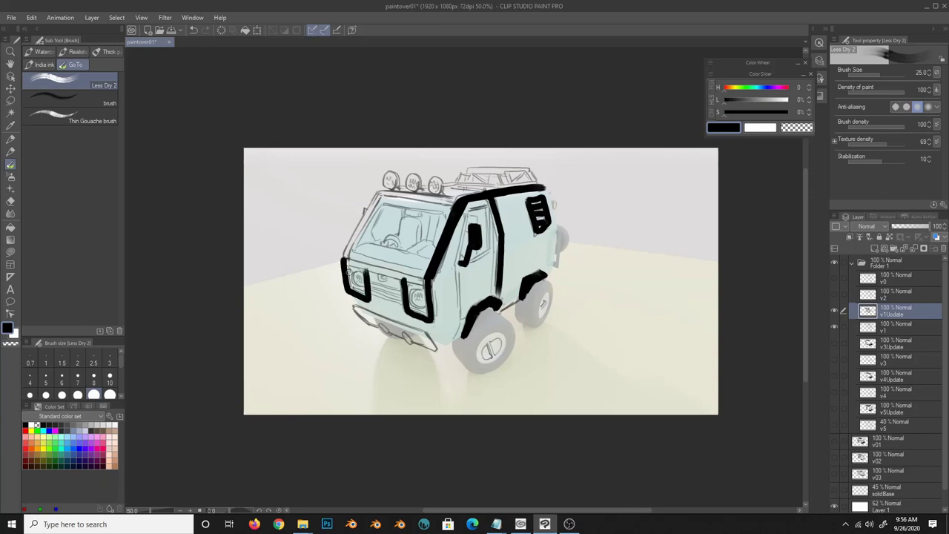
- Ink a black roof rack, cage pillars, front bar, U-shaped grille guards and roof lights
left_click_drag(499, 170, 497, 188)
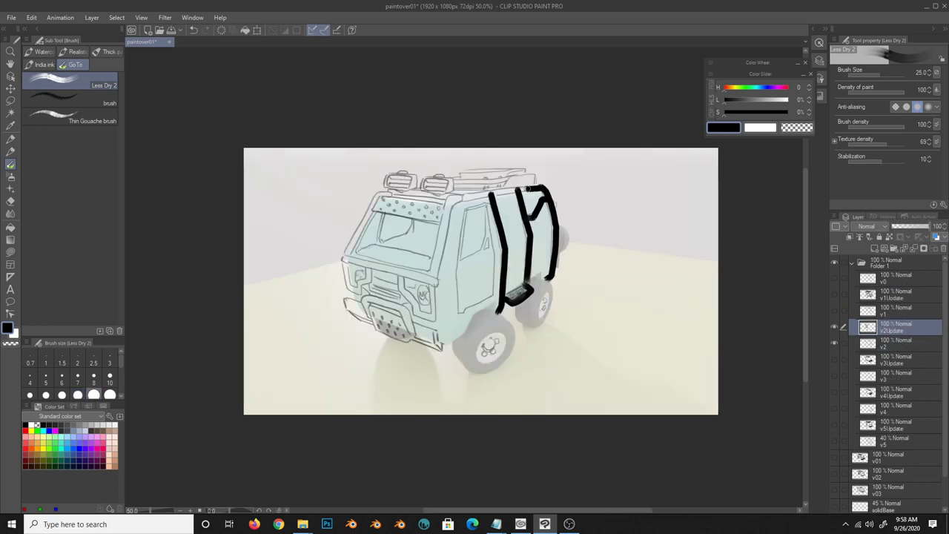
mouse_move(541, 186)
left_mouse_down()
mouse_move(448, 200)
mouse_move(435, 273)
left_mouse_up()
mouse_move(391, 192)
left_mouse_down()
mouse_move(345, 257)
mouse_move(436, 280)
mouse_move(430, 320)
left_mouse_up()
left_click_drag(347, 262, 369, 274)
left_click_drag(390, 194, 452, 194)
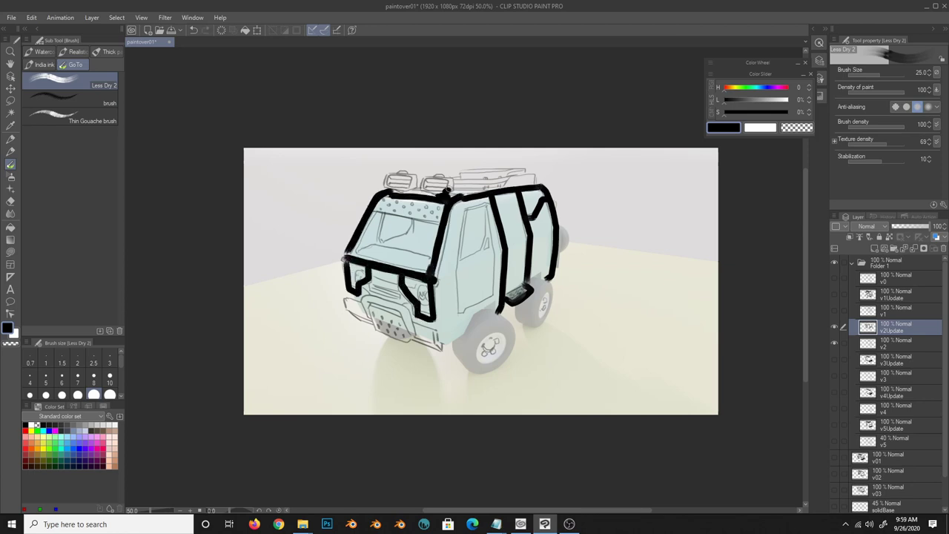
left_click_drag(384, 178, 445, 186)
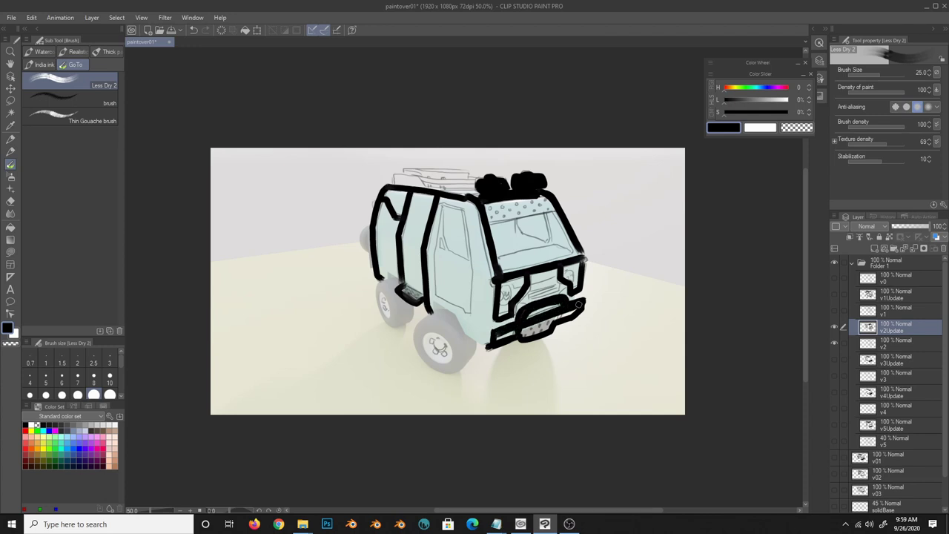
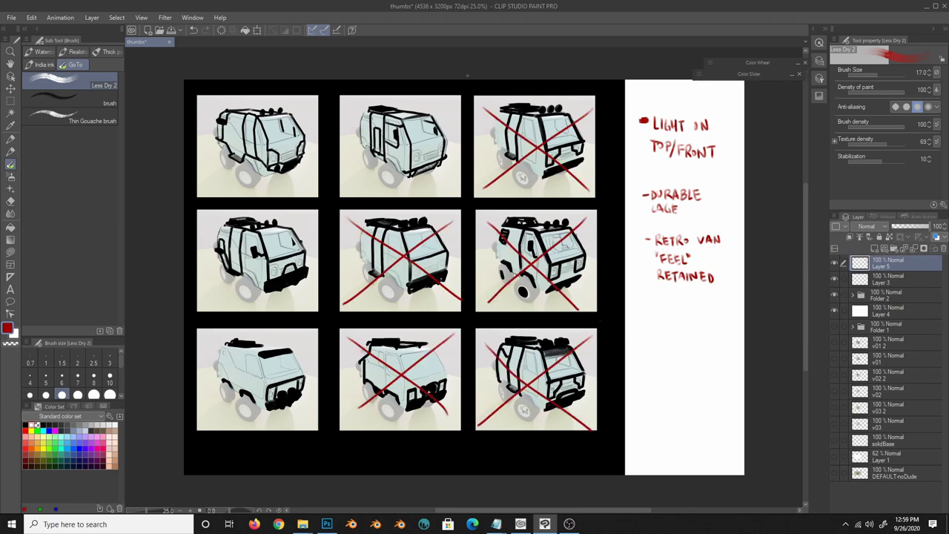
- Switch the drawing colour to black and turn on Color mixing for the brush
left_click(26, 425)
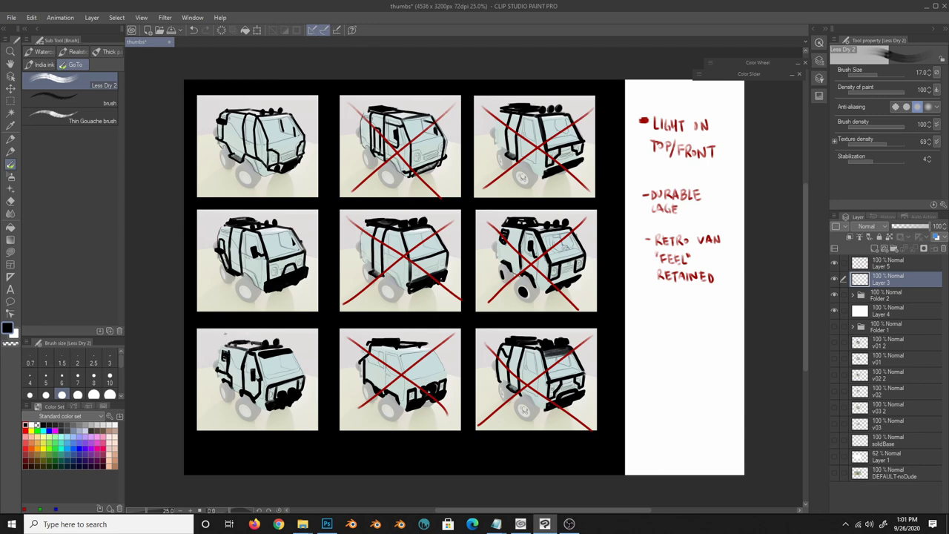
left_click(933, 204)
left_click(177, 164)
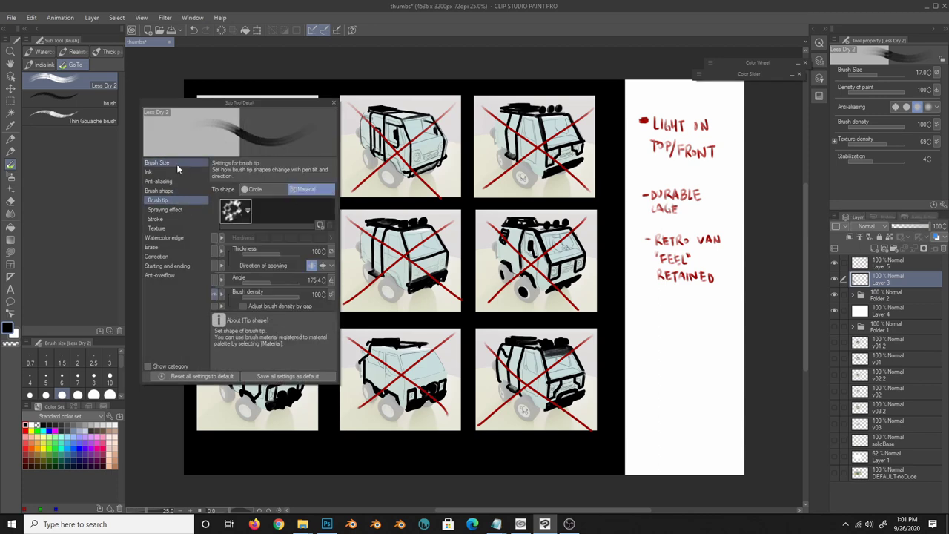
left_click(842, 107)
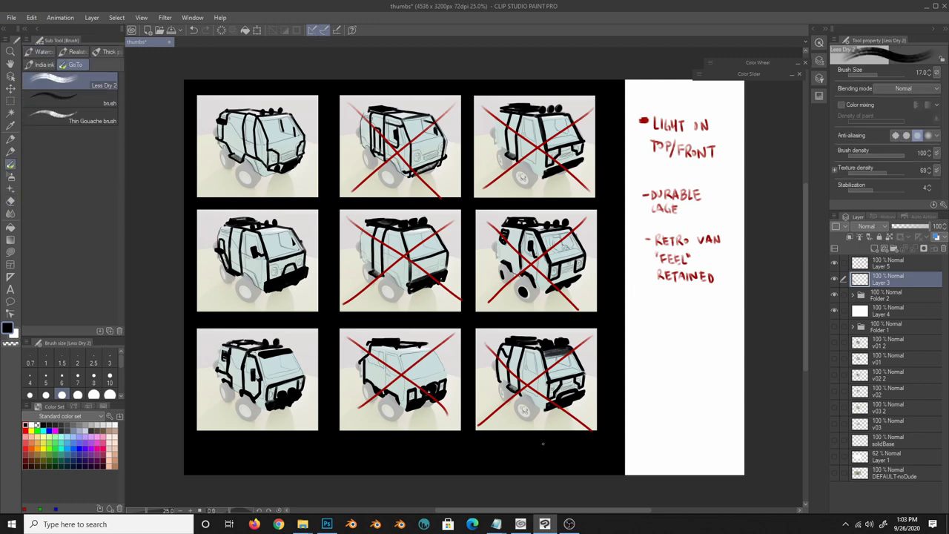
- Try a lasso on the first thumbnail, drop it, and hide the duplicated Layer 3 2
key("m")
left_click_drag(268, 152, 280, 181)
key("ctrl+d")
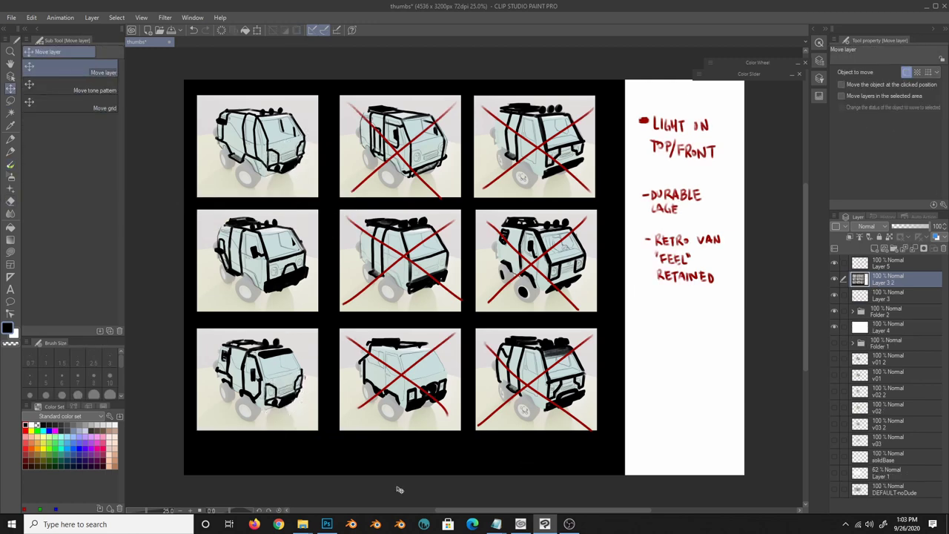
key("b")
left_click(835, 282)
- Make Layer 3 active and switch to the paintover03 canvas, testing the horizontal flip
left_click(882, 295)
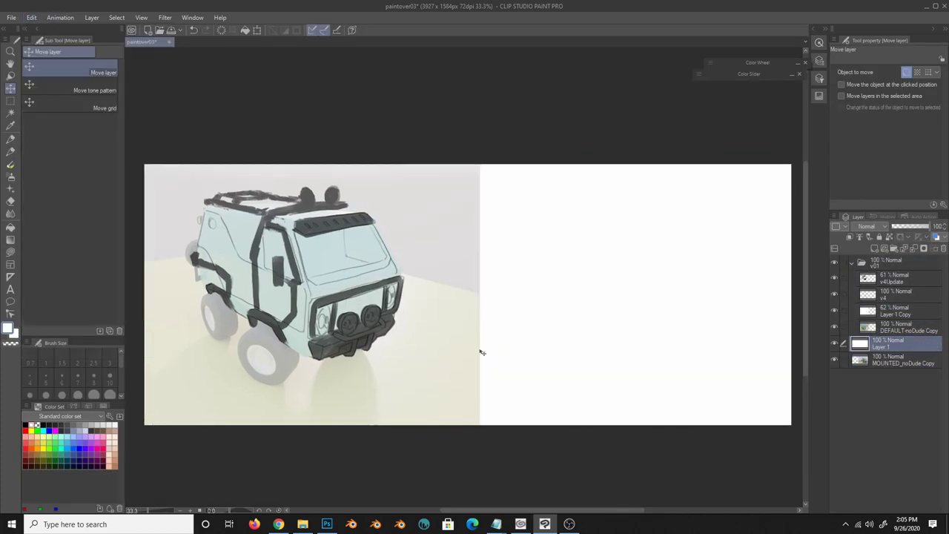
left_click(913, 232)
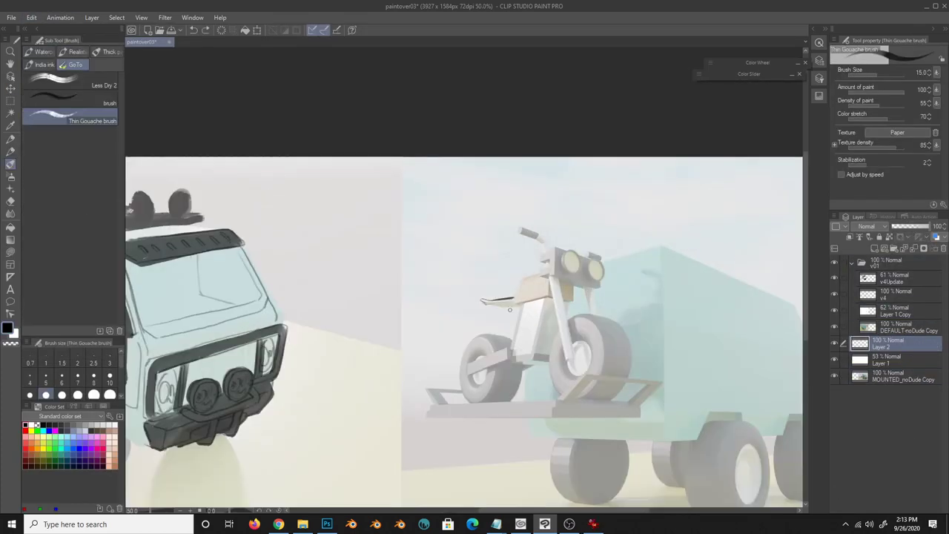
key("h")
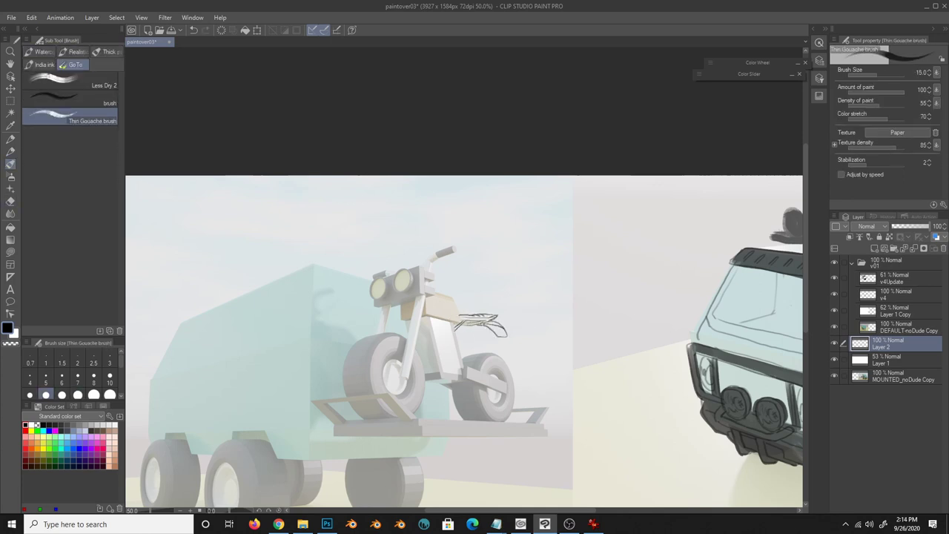
key("h")
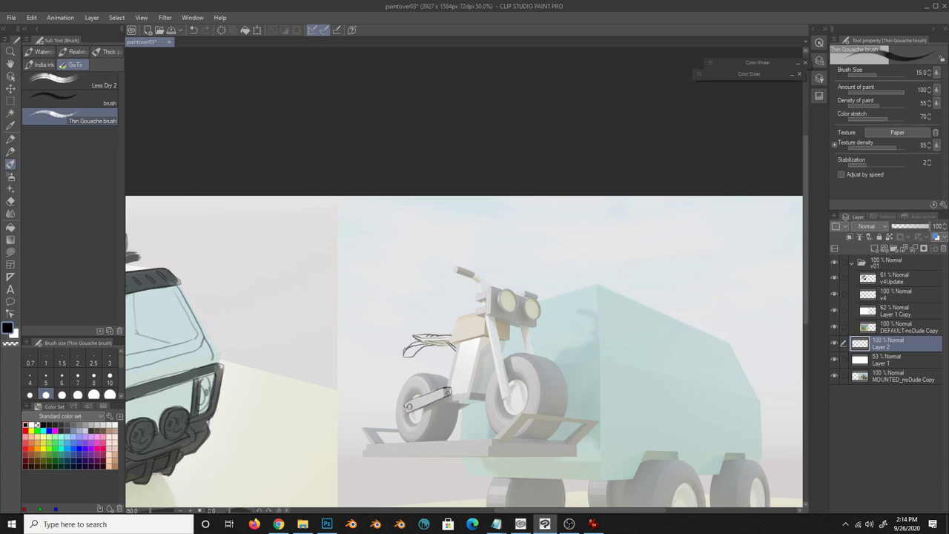
key("h")
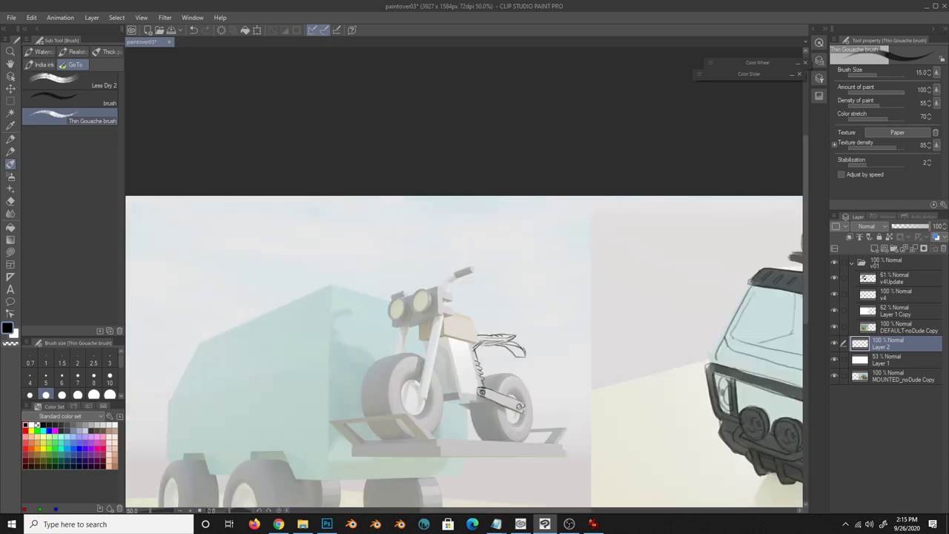
- Frame the pickup truck in a mirrored view and sketch the motorcycle's front fork lines
mouse_move(474, 334)
left_mouse_down()
mouse_move(283, 326)
mouse_move(224, 369)
left_mouse_up()
key("h")
left_click_drag(614, 370, 605, 417)
mouse_move(639, 356)
left_mouse_down()
mouse_move(620, 419)
mouse_move(639, 421)
left_mouse_up()
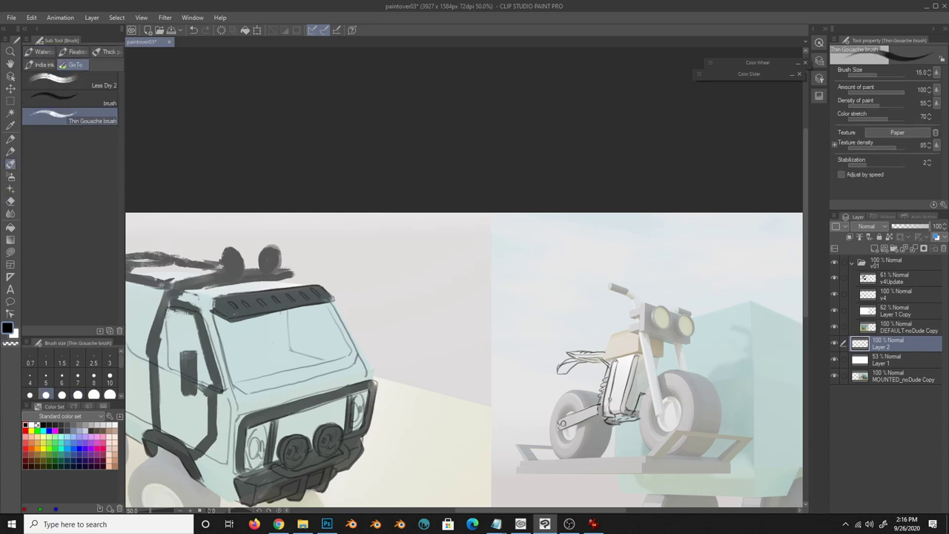
- Compare the latest fork strokes by undoing and redoing them, keeping the brush active
key("ctrl+z")
key("ctrl+y")
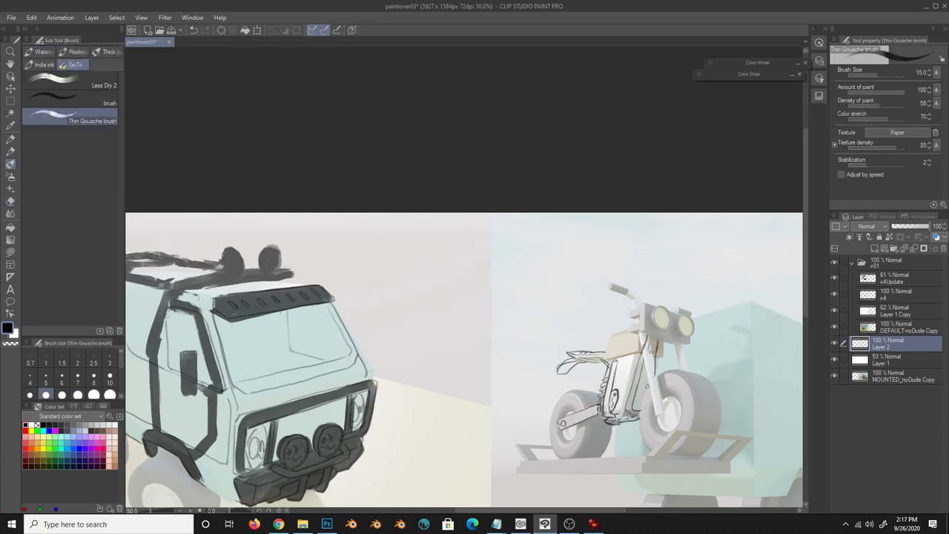
key("ctrl+z")
key("ctrl+y")
key("ctrl+z")
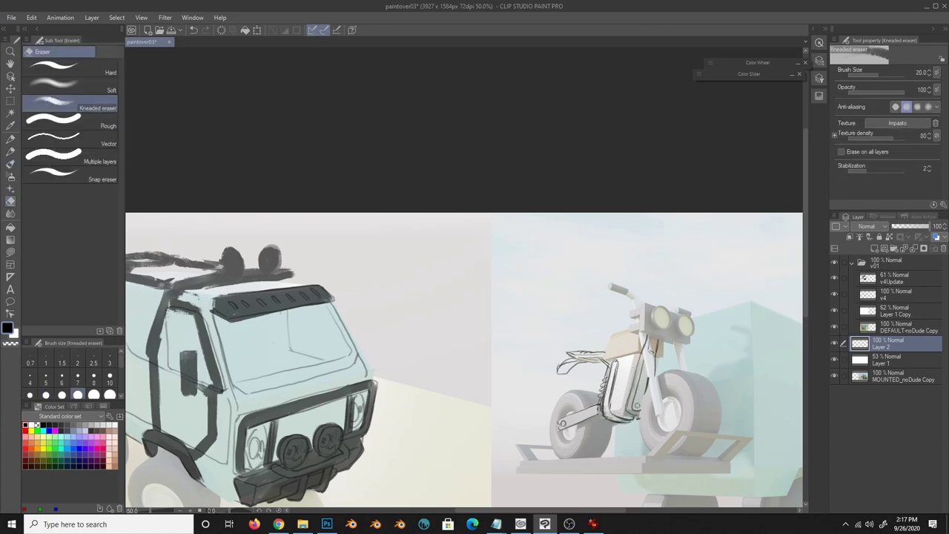
key("ctrl+y")
key("ctrl+z")
key("ctrl+y")
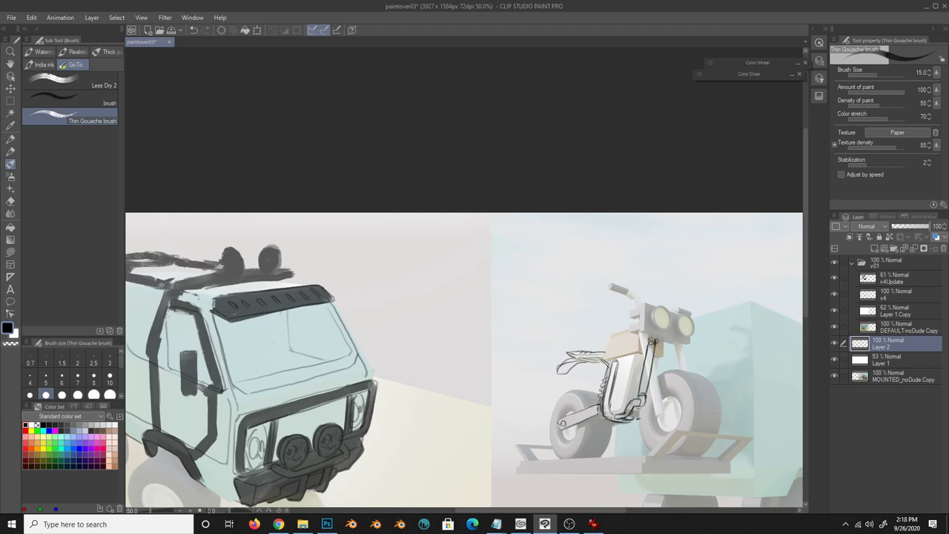
key("ctrl+y")
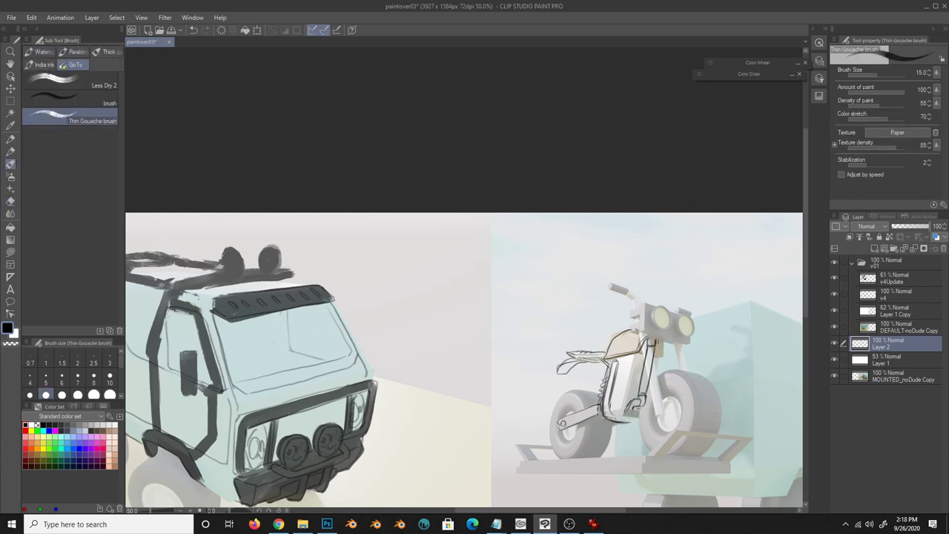
key("ctrl+y")
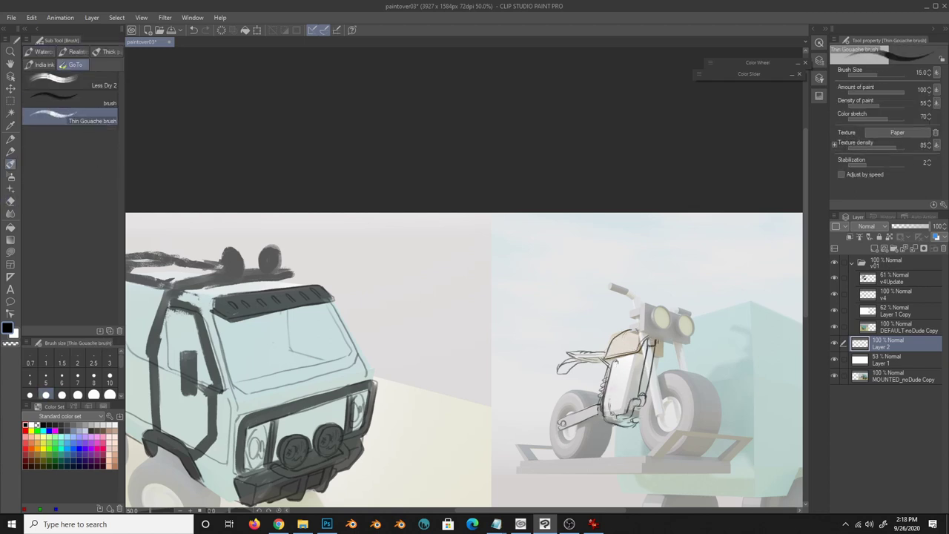
key("e")
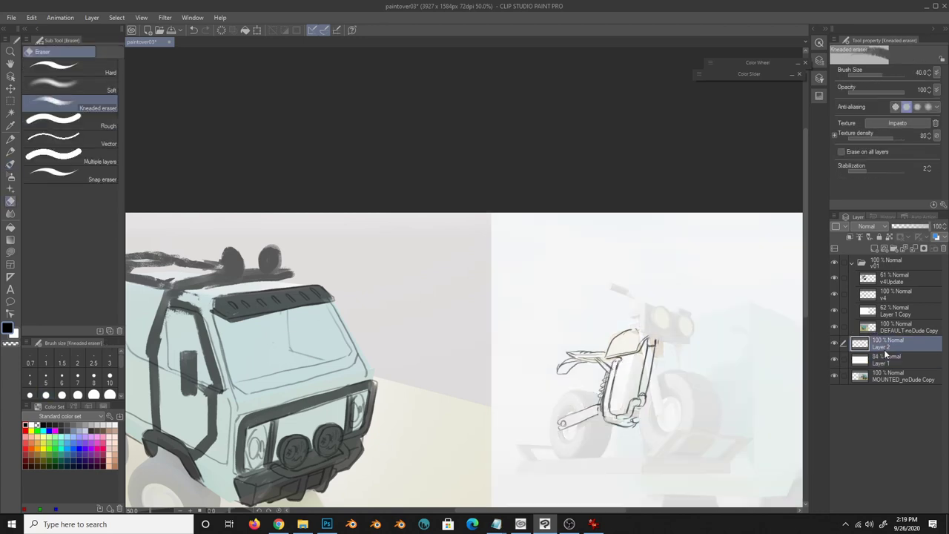
key("b")
- Rework the front fork strokes and sketch the fender edge, checking the render under the white layer
key("h")
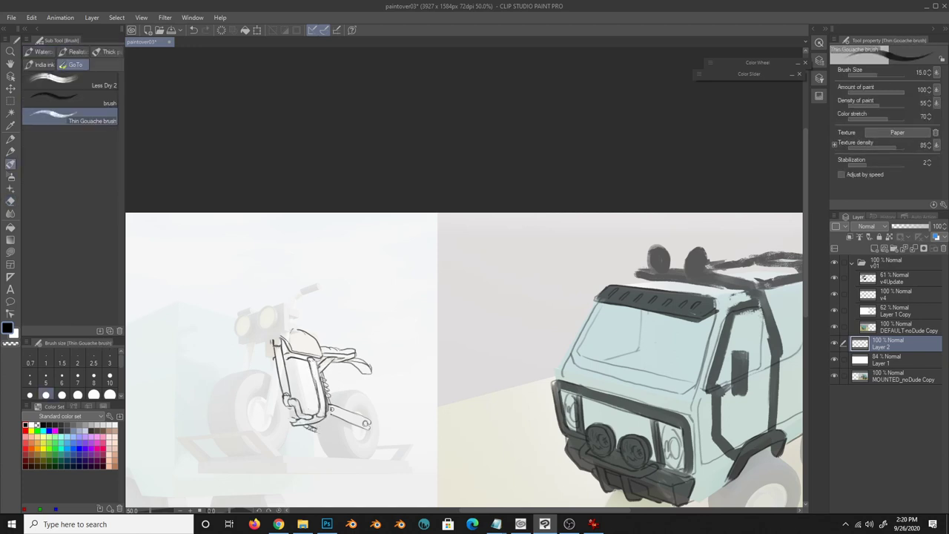
mouse_move(274, 348)
left_mouse_down()
mouse_move(279, 390)
mouse_move(292, 407)
left_mouse_up()
key("ctrl+z")
key("ctrl+z")
key("h")
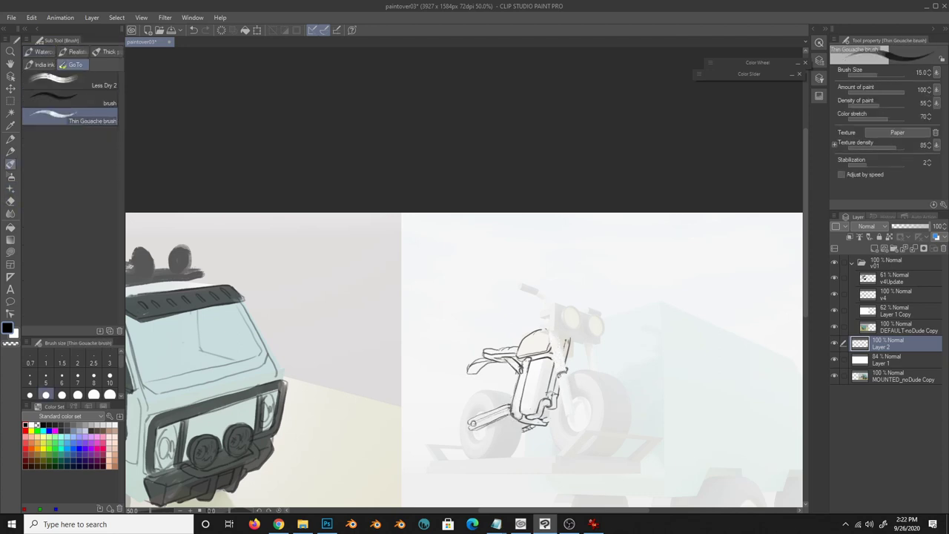
mouse_move(567, 339)
left_mouse_down()
mouse_move(561, 366)
mouse_move(625, 345)
mouse_move(567, 346)
left_mouse_up()
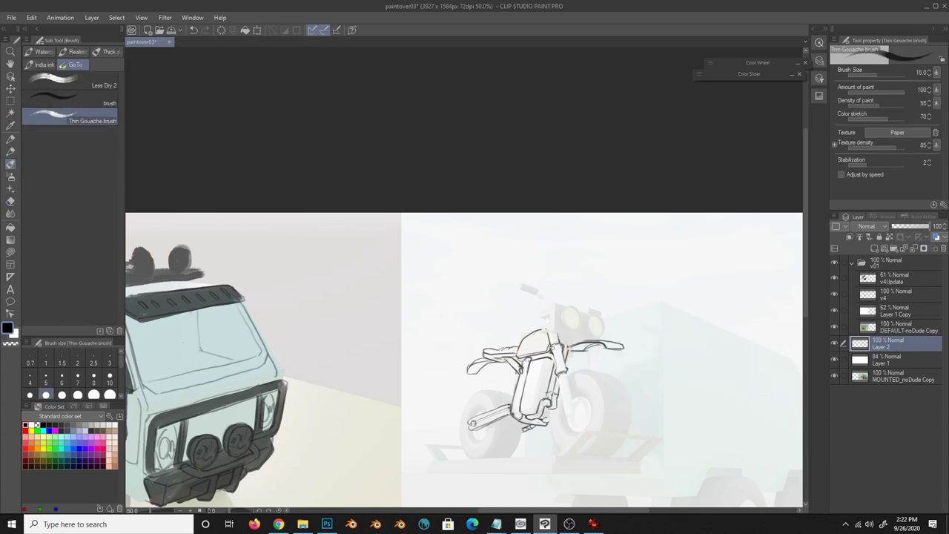
key("ctrl+comma")
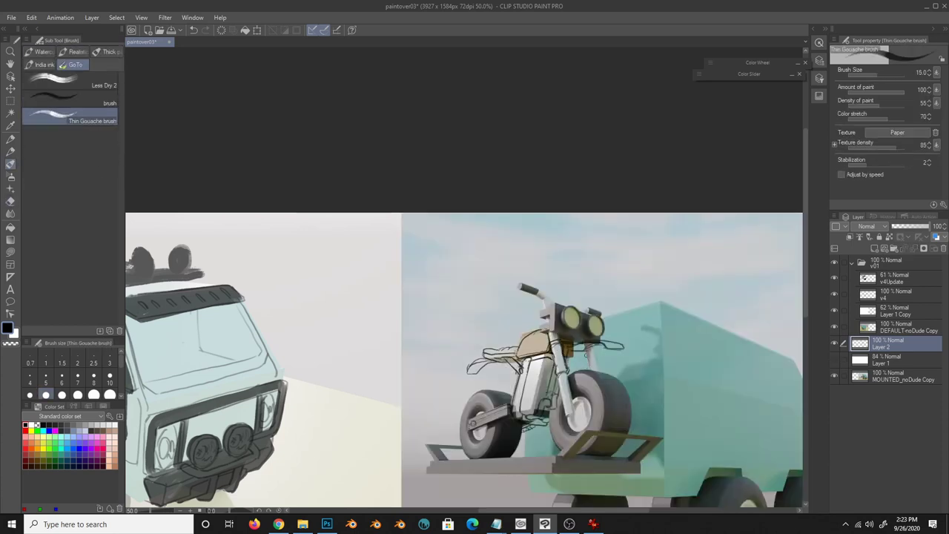
key("ctrl+comma")
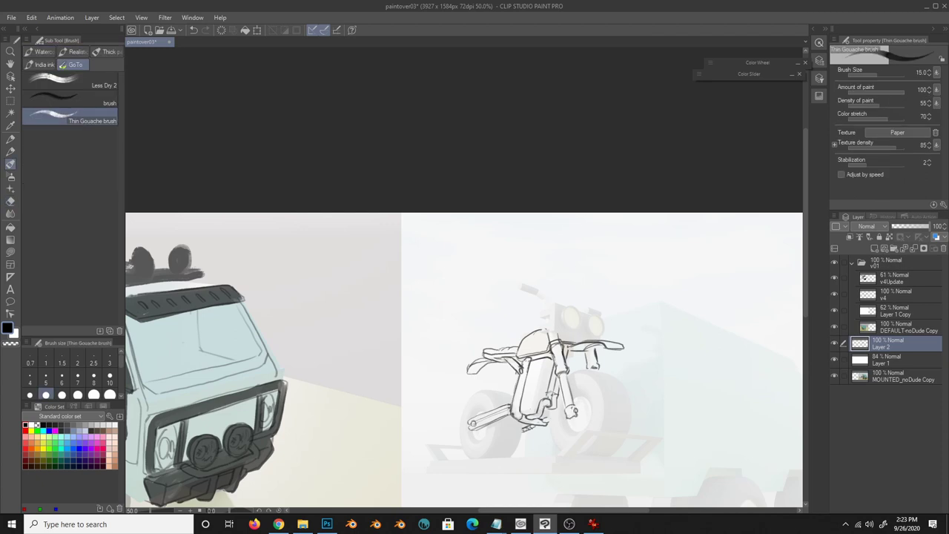
- Outline a round headlight, duplicate it on a new layer as a twin, and merge down
key("h")
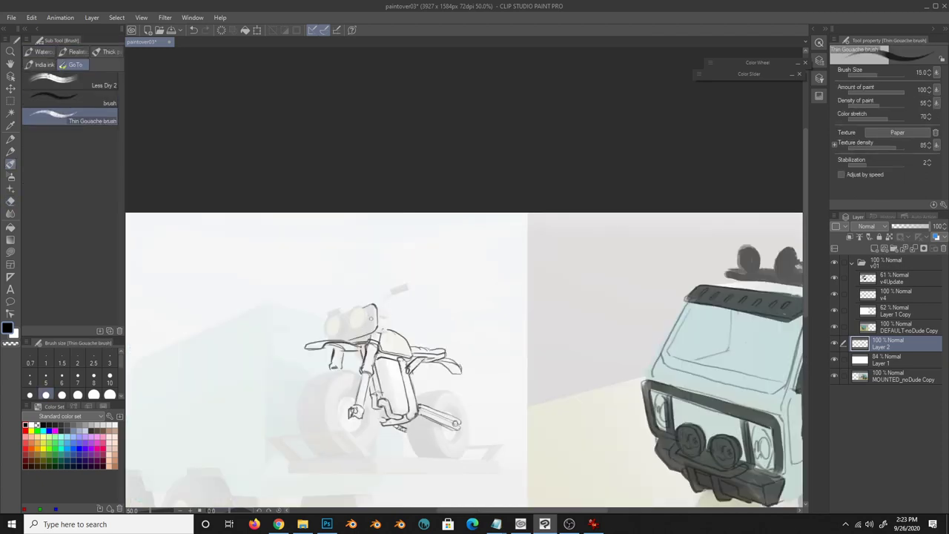
mouse_move(371, 319)
left_mouse_down()
mouse_move(334, 337)
mouse_move(370, 304)
mouse_move(353, 324)
mouse_move(374, 334)
mouse_move(338, 320)
left_mouse_up()
key("ctrl+shift+n")
key("ctrl+c")
key("ctrl+v")
left_click(890, 359)
key("e")
key("ctrl+e")
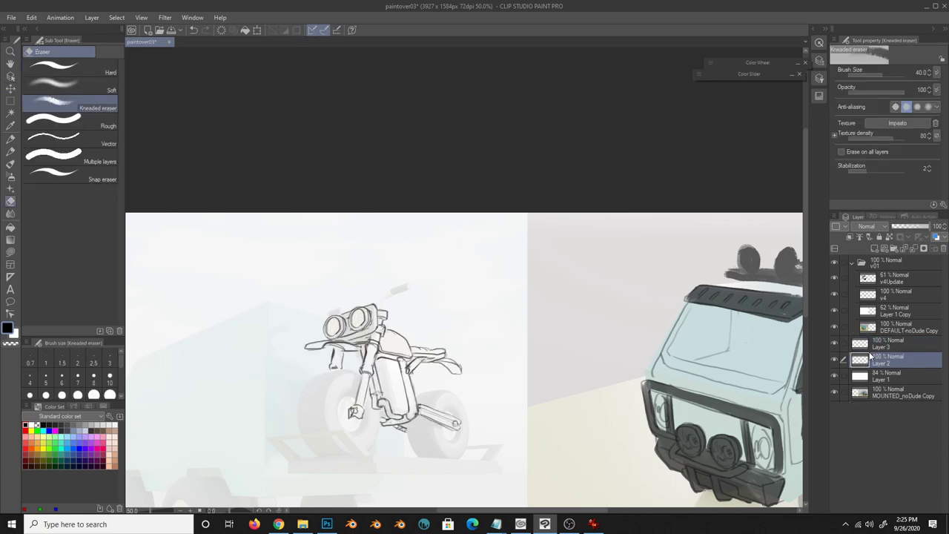
key("b")
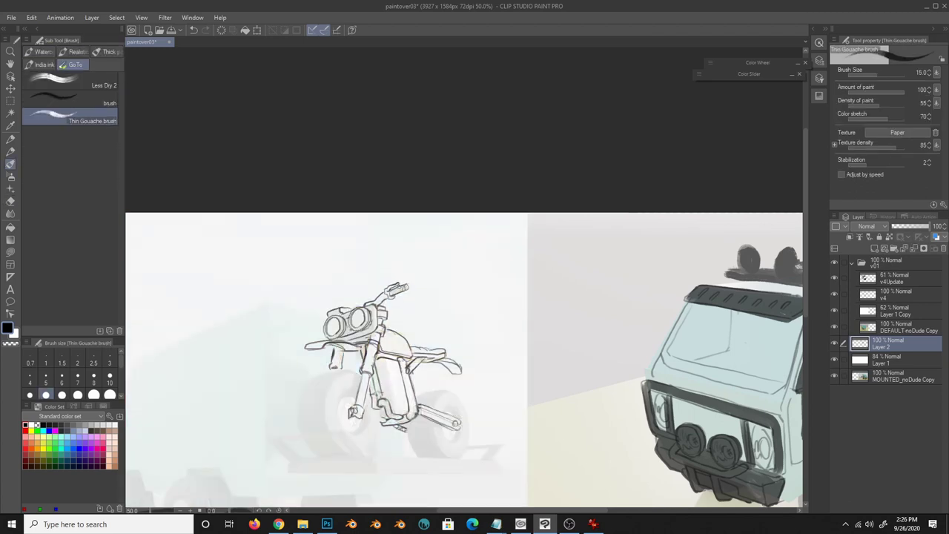
- Sketch the front wheel's knobby tread and a hub circle in a mirrored view, then unflip
key("h")
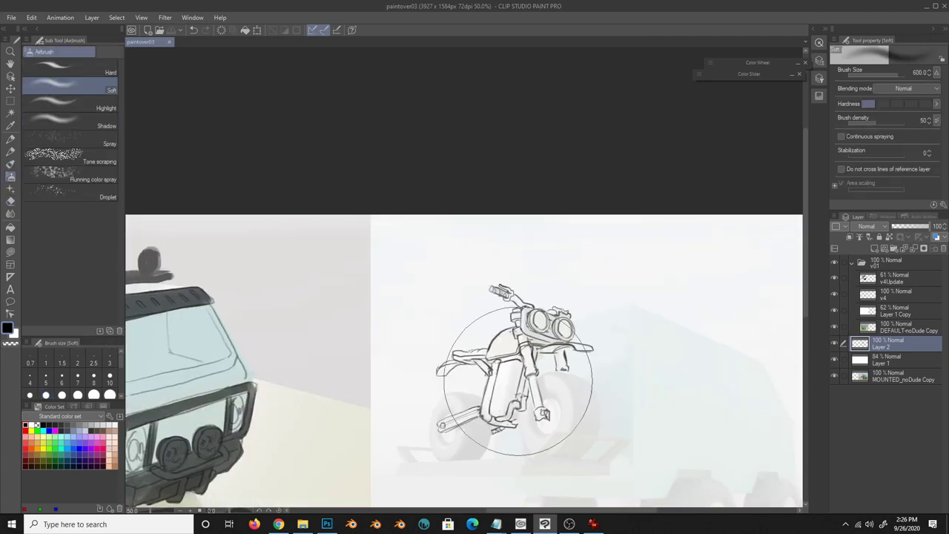
left_click_drag(557, 401, 555, 424)
key("ctrl+z")
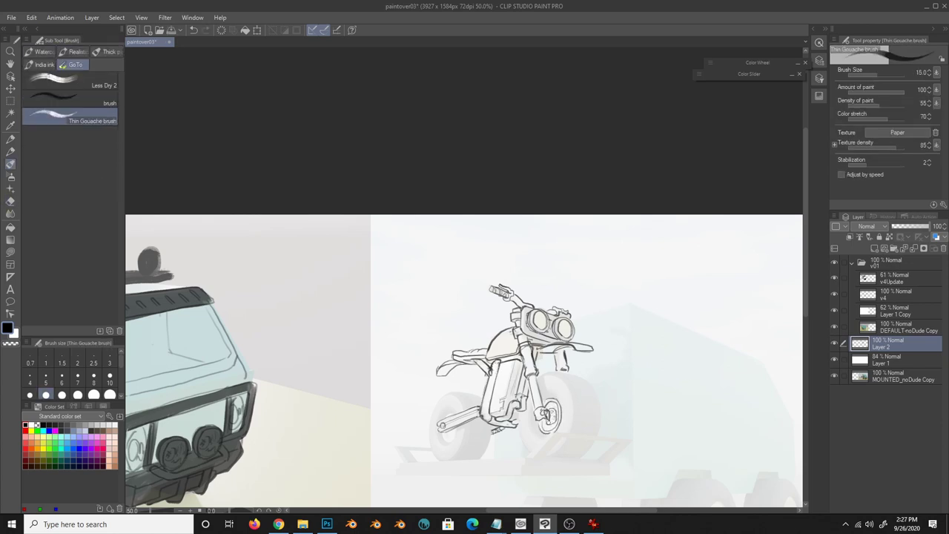
left_click_drag(445, 432, 451, 438)
key("h")
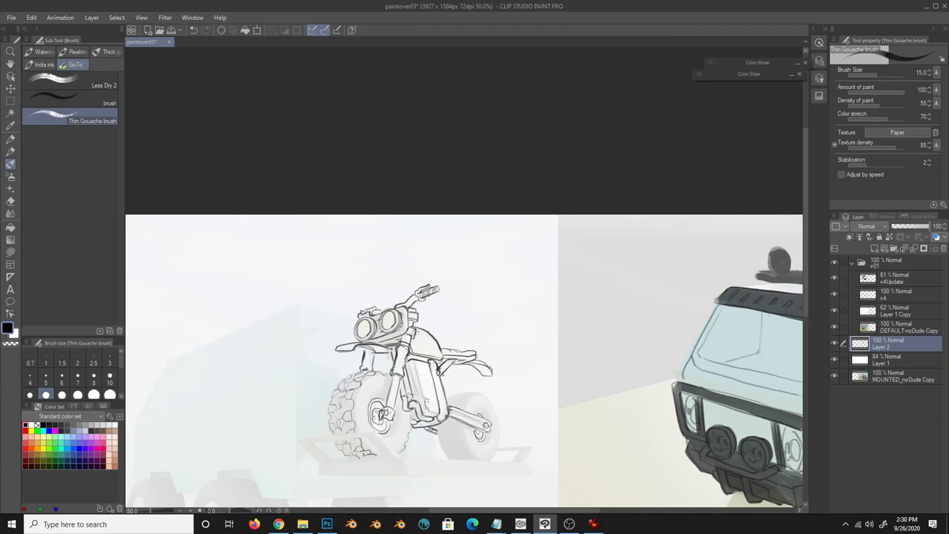
- Copy the front wheel sketch onto the rear wheel and scale and tilt it to fit
left_click_drag(330, 371, 330, 375)
key("ctrl+c")
key("ctrl+v")
left_click_drag(363, 416, 471, 442)
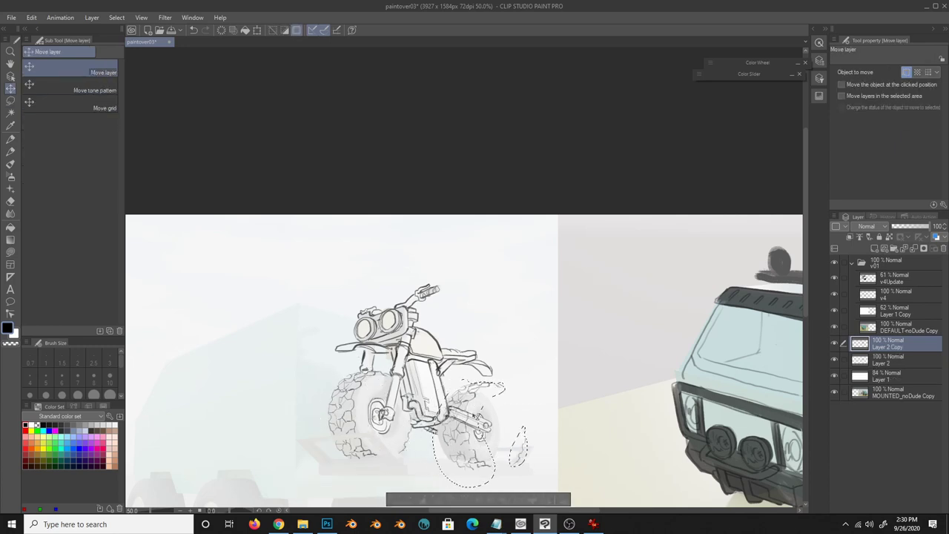
key("ctrl+shift+t")
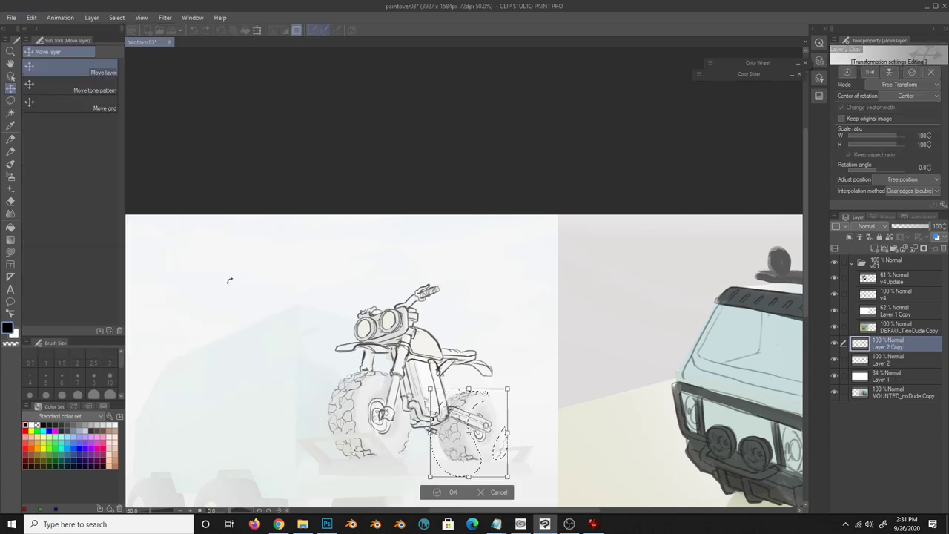
key("m")
left_click_drag(508, 432, 505, 426)
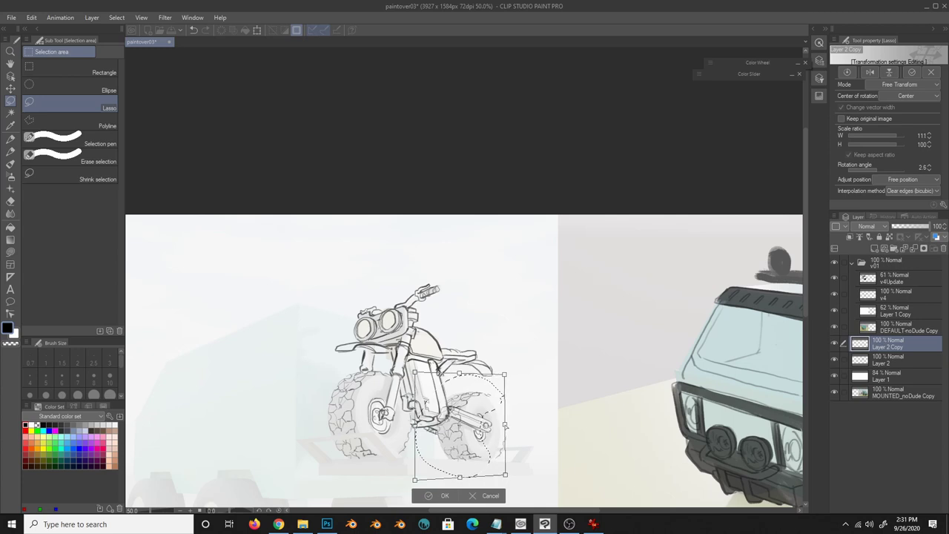
- Warp the rear wheel copy with Mesh transformation, then merge it into Layer 2
right_click(424, 224)
left_click(32, 17)
left_click(237, 272)
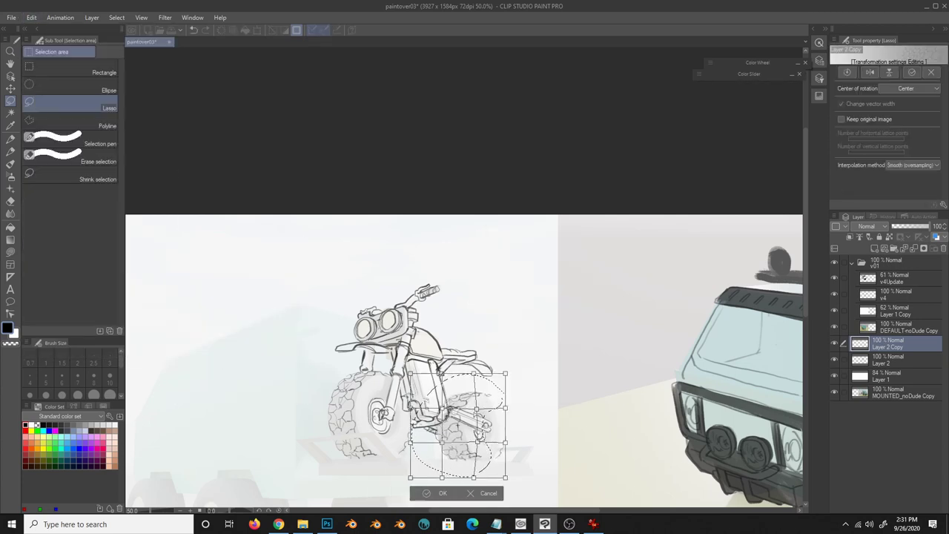
left_click_drag(475, 443, 481, 449)
left_click_drag(506, 374, 497, 383)
left_click_drag(410, 442, 404, 443)
left_click_drag(410, 477, 400, 494)
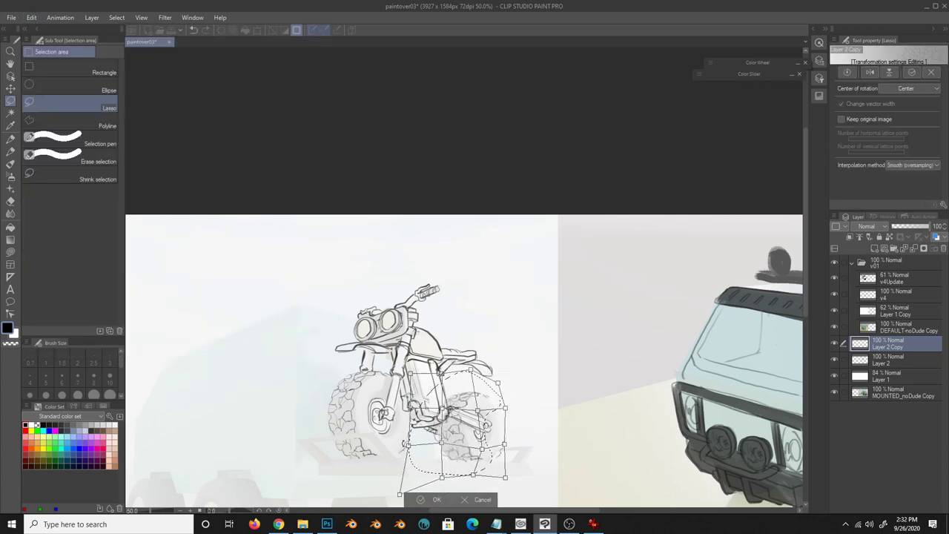
key("Return")
key("b")
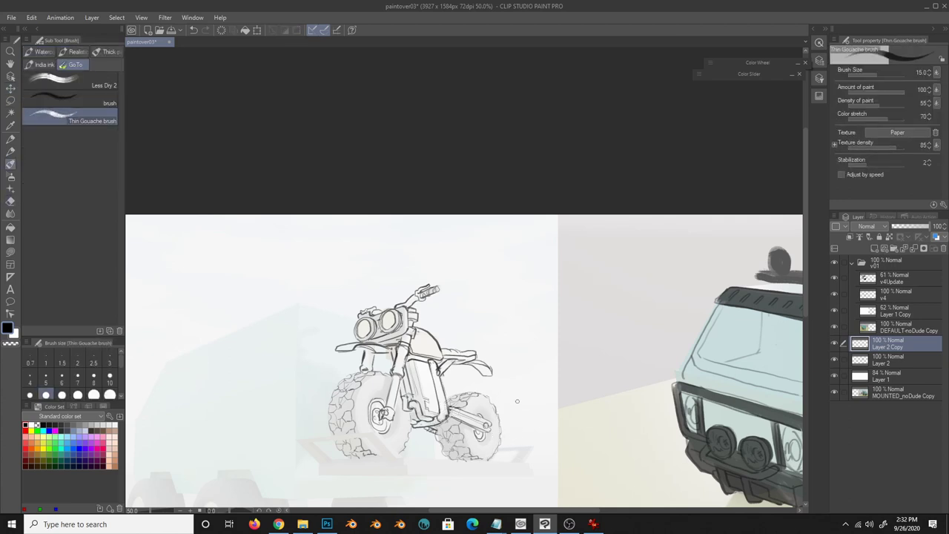
key("ctrl+e")
- Zoom out and paint thick black wheel-arch, diagonal and vertical cage bars on the truck
left_click(538, 394, "ctrl+alt")
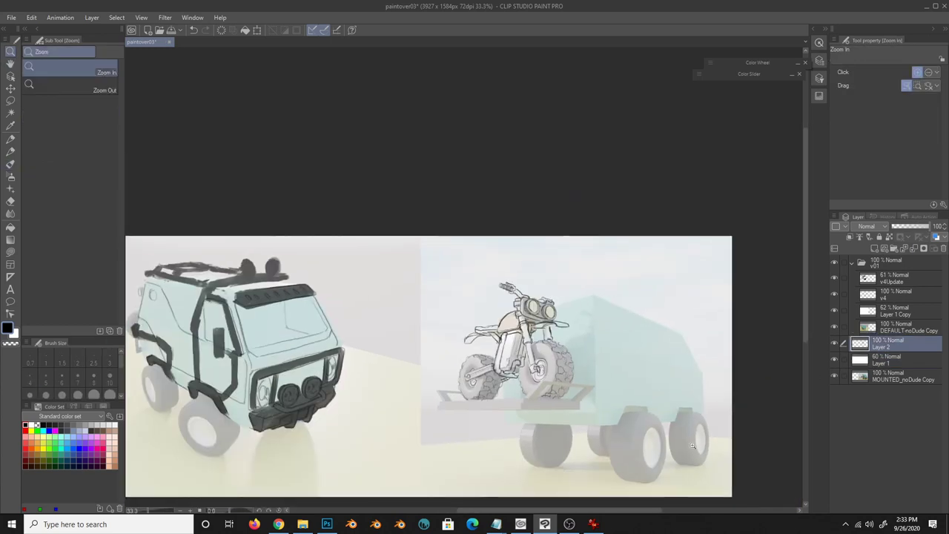
key("b")
left_click_drag(277, 409, 310, 421)
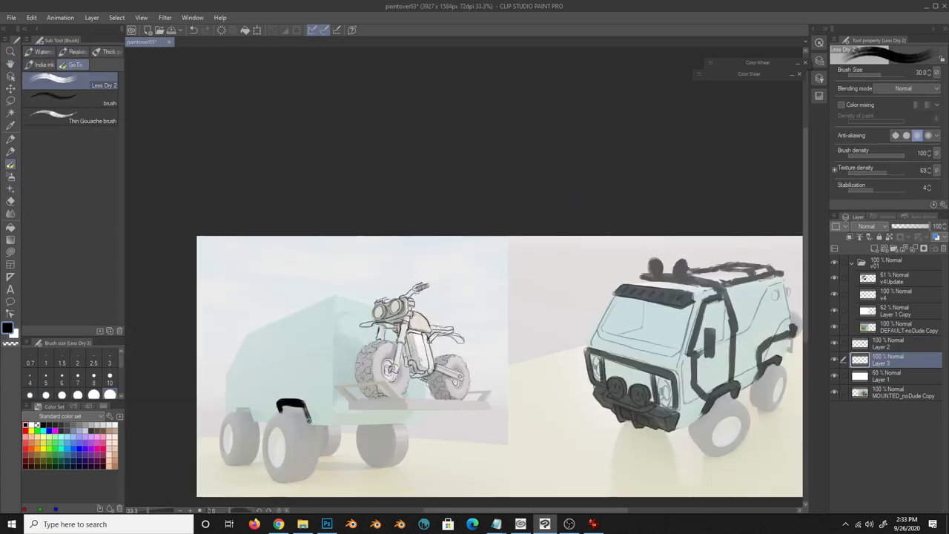
mouse_move(236, 408)
left_mouse_down()
mouse_move(252, 420)
mouse_move(309, 423)
left_mouse_up()
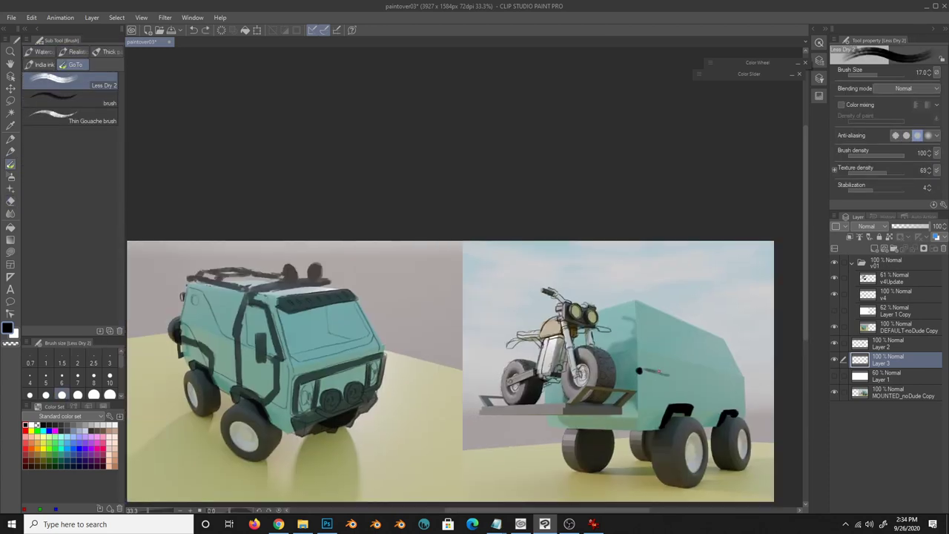
key("bracketright")
left_click_drag(639, 370, 697, 422)
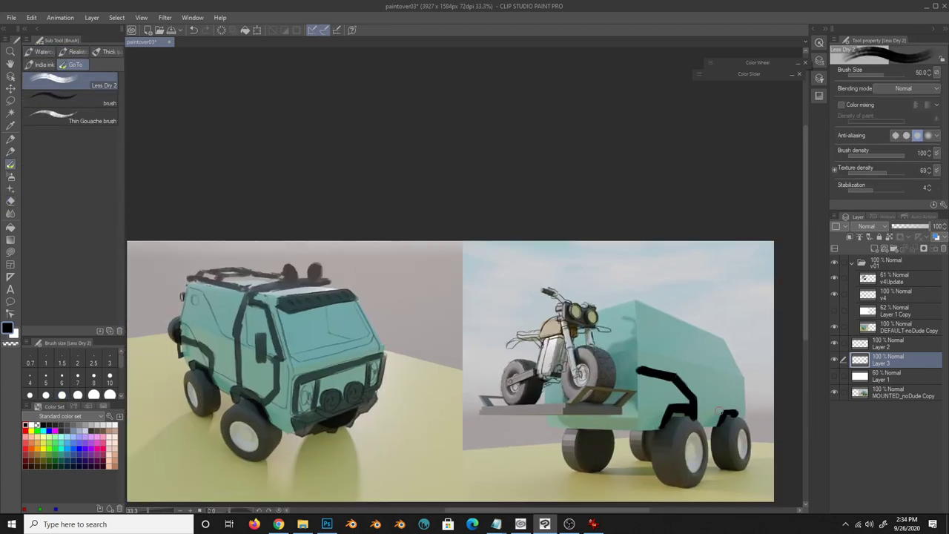
left_click_drag(709, 330, 717, 404)
mouse_move(704, 329)
left_mouse_down()
mouse_move(719, 391)
mouse_move(713, 342)
mouse_move(741, 373)
mouse_move(730, 348)
mouse_move(745, 412)
left_mouse_up()
key("ctrl+z")
key("bracketleft")
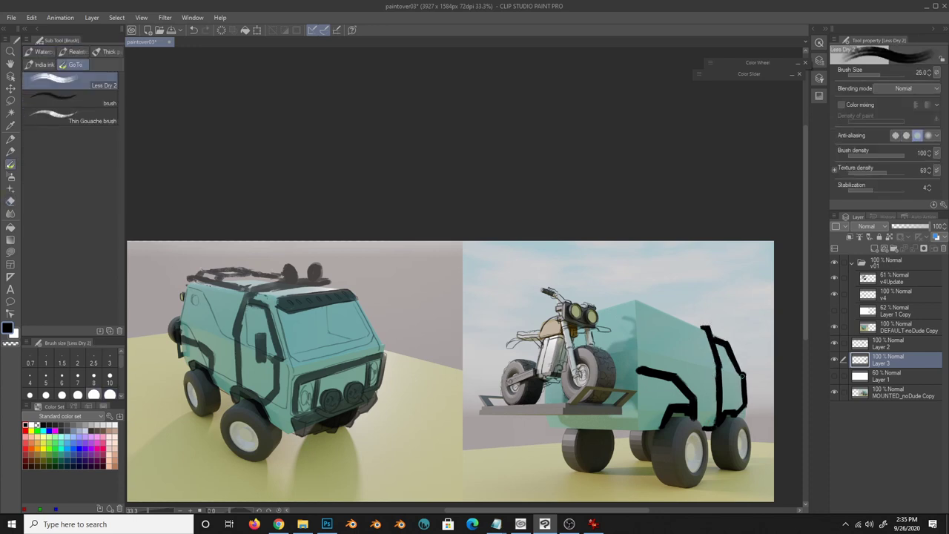
- Back on Layer 3, paint a thick vertical bar on the truck box, erasing the top bar
key("ctrl+shift+n")
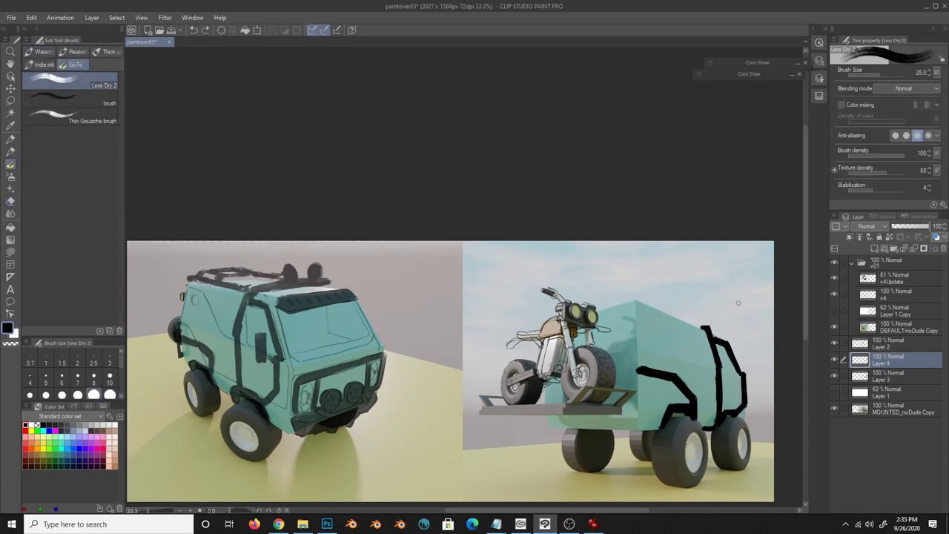
left_click_drag(740, 304, 740, 320)
key("e")
key("ctrl+z")
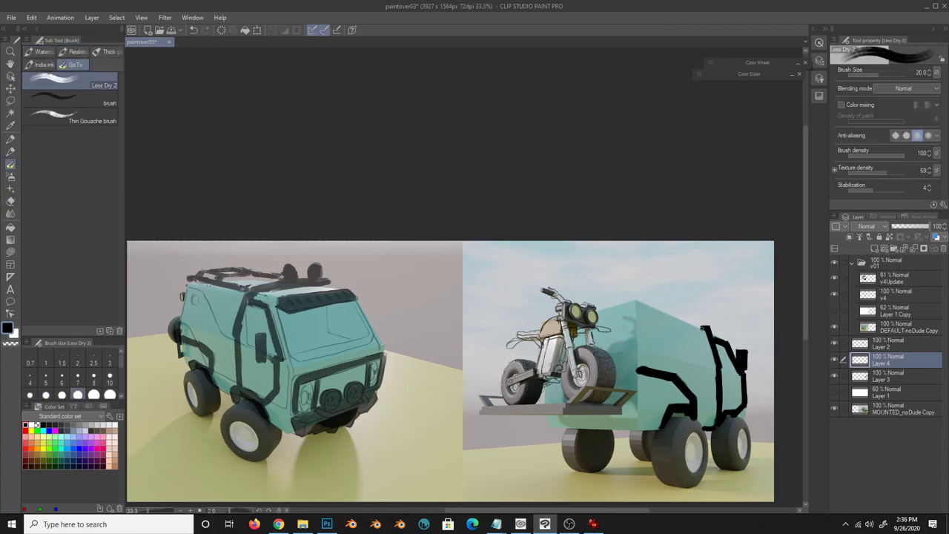
key("alt+bracketleft")
key("b")
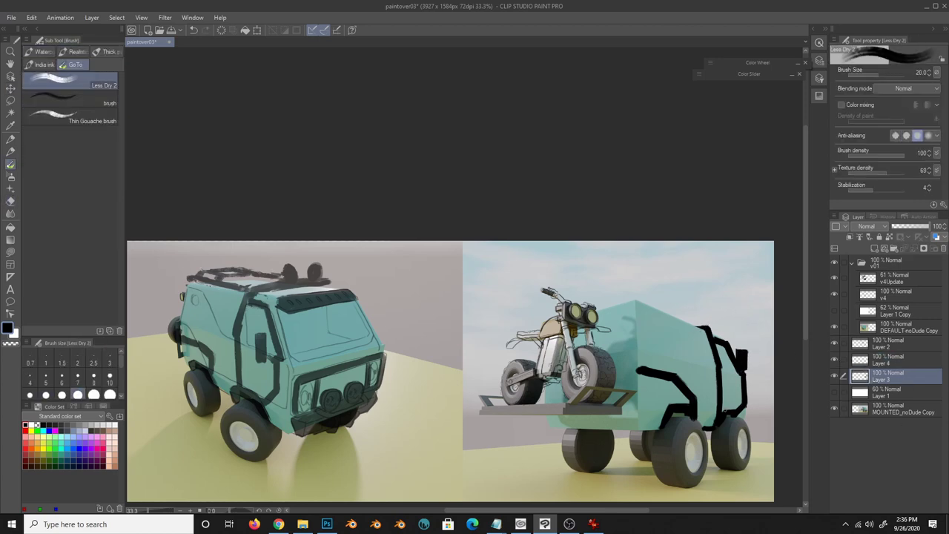
left_click_drag(616, 302, 605, 419)
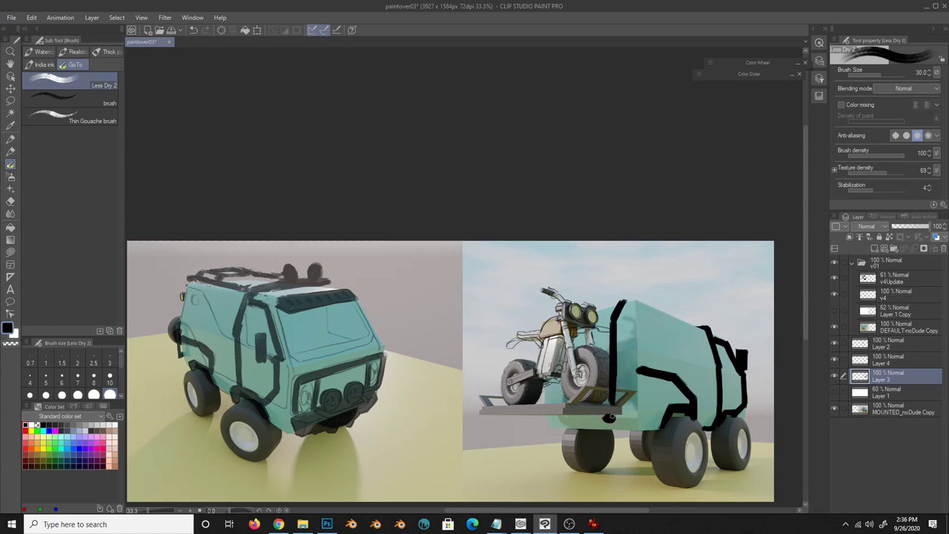
key("bracketright")
left_click_drag(627, 300, 708, 329)
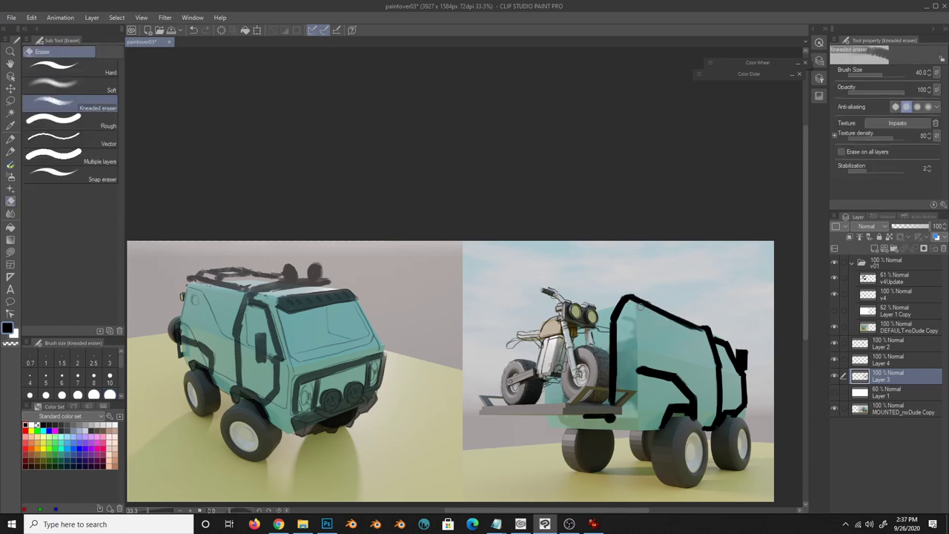
key("e")
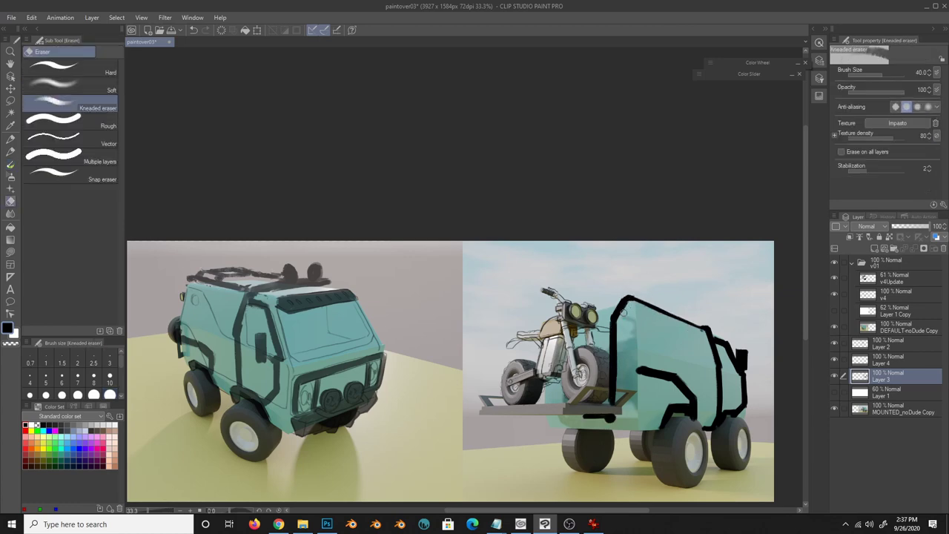
mouse_move(701, 327)
left_mouse_down()
mouse_move(629, 300)
mouse_move(708, 327)
left_mouse_up()
key("b")
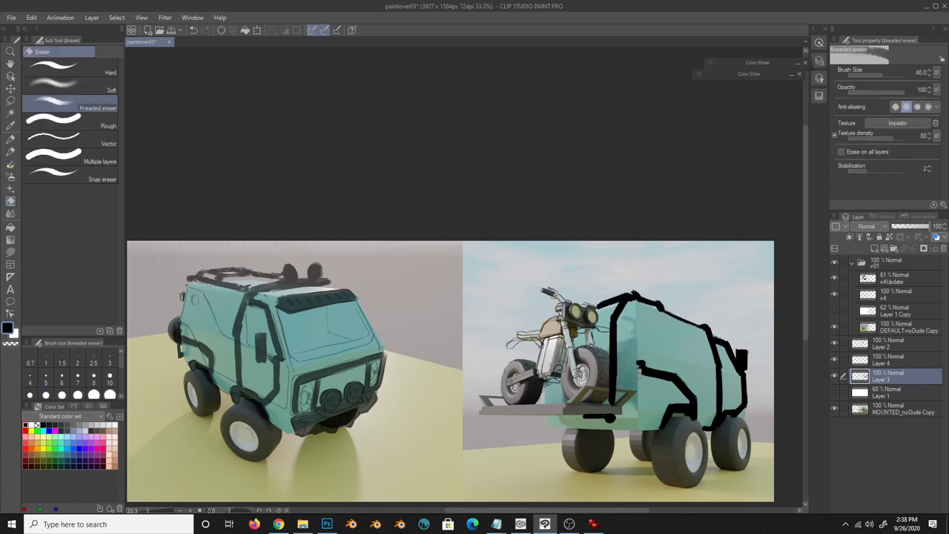
- Paint thick rack bars under the motorbike and strokes on the truck's right edge and box
mouse_move(635, 362)
left_mouse_down()
mouse_move(644, 381)
mouse_move(610, 426)
mouse_move(556, 424)
mouse_move(636, 430)
mouse_move(592, 446)
mouse_move(658, 432)
left_mouse_up()
mouse_move(604, 389)
left_mouse_down()
mouse_move(628, 387)
mouse_move(582, 388)
mouse_move(636, 390)
mouse_move(485, 407)
left_mouse_up()
key("bracketleft")
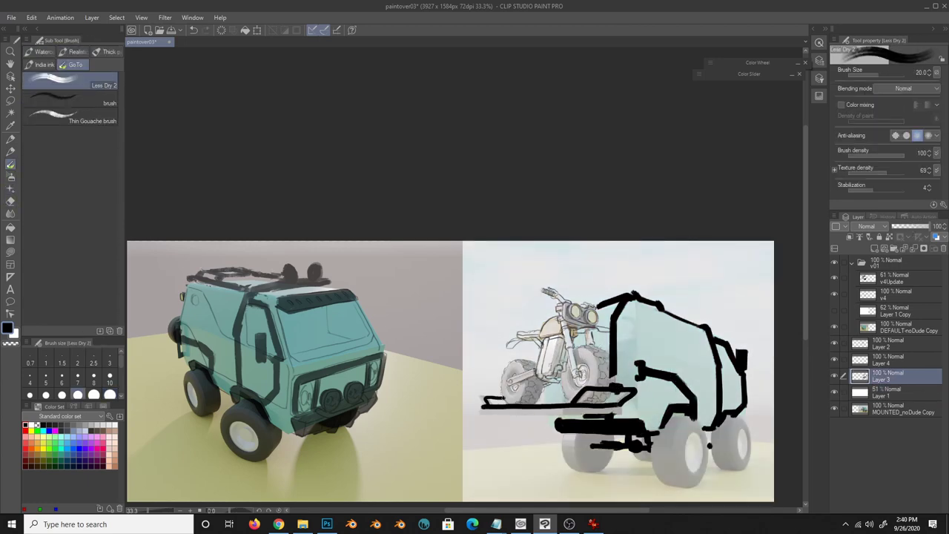
key("bracketright")
mouse_move(614, 410)
left_mouse_down()
mouse_move(484, 409)
mouse_move(585, 420)
mouse_move(562, 385)
mouse_move(615, 365)
left_mouse_up()
key("bracketleft")
key("bracketleft")
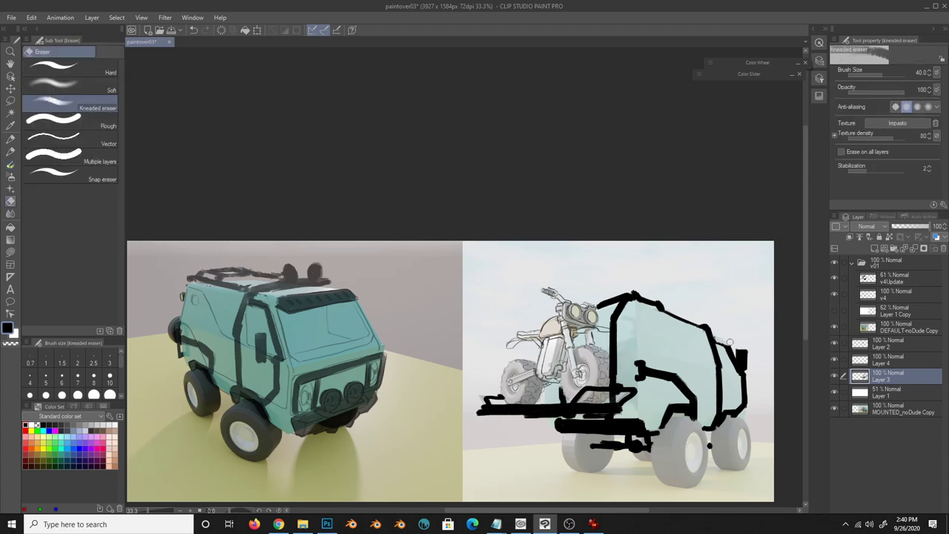
key("ctrl+z")
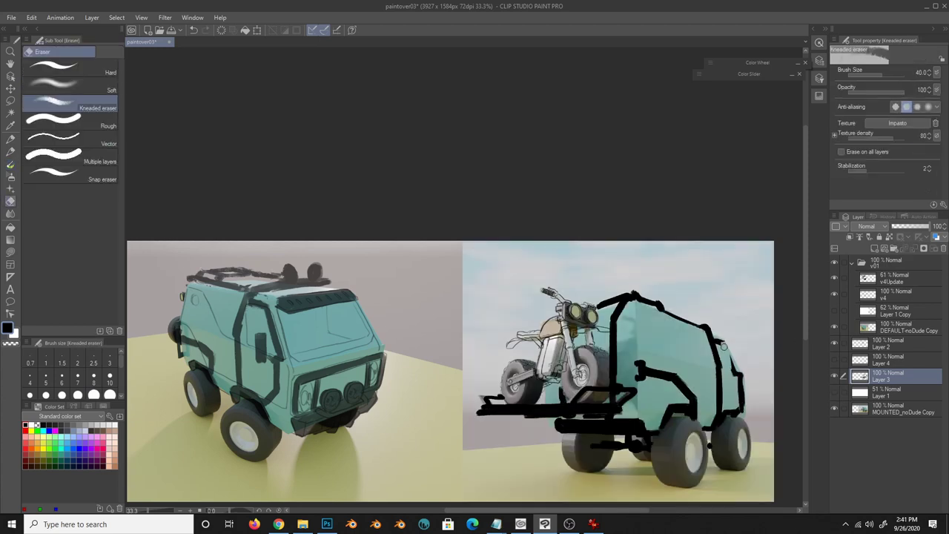
left_click_drag(744, 371, 745, 404)
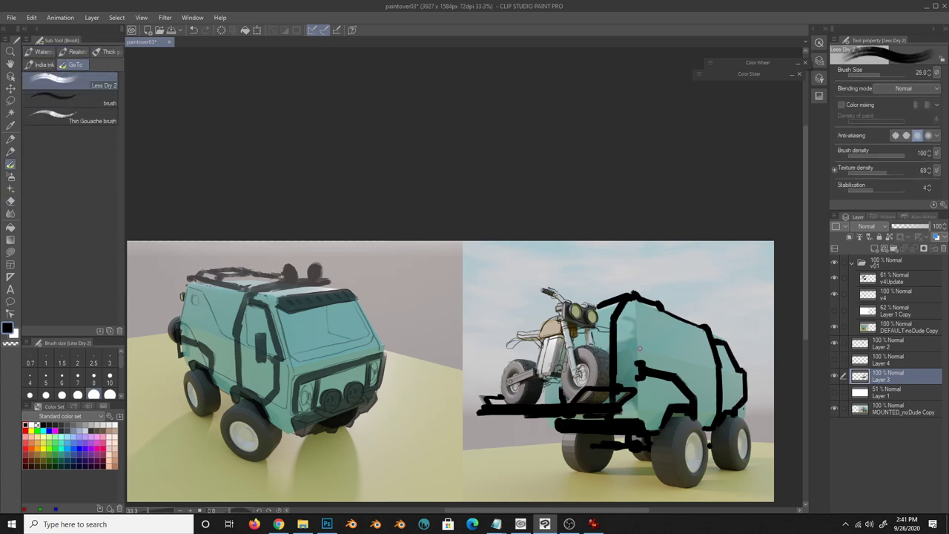
left_click_drag(636, 366, 618, 376)
key("bracketleft")
key("bracketleft")
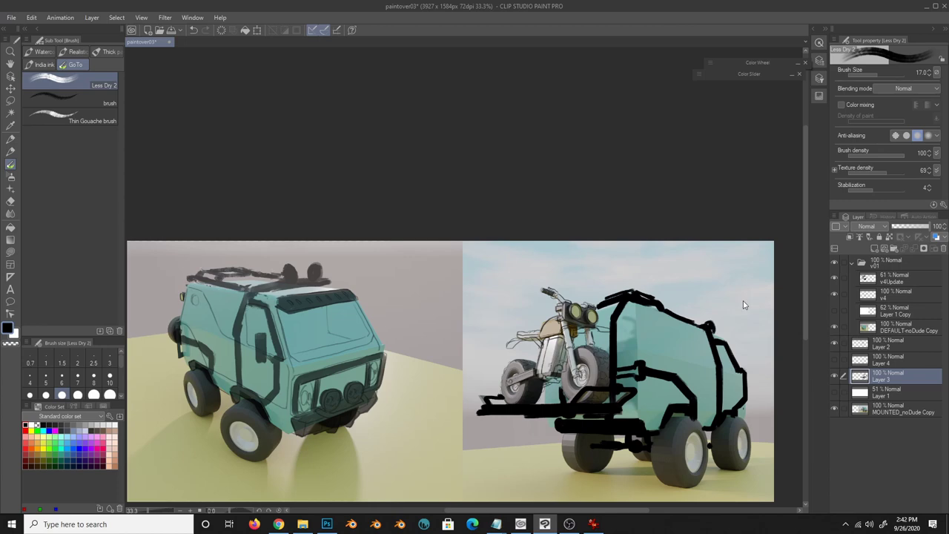
key("bracketleft")
key("ctrl+shift+n")
key("bracketleft")
- Sketch thin curved panel and edge lines on the truck box in a mirrored view
key("h")
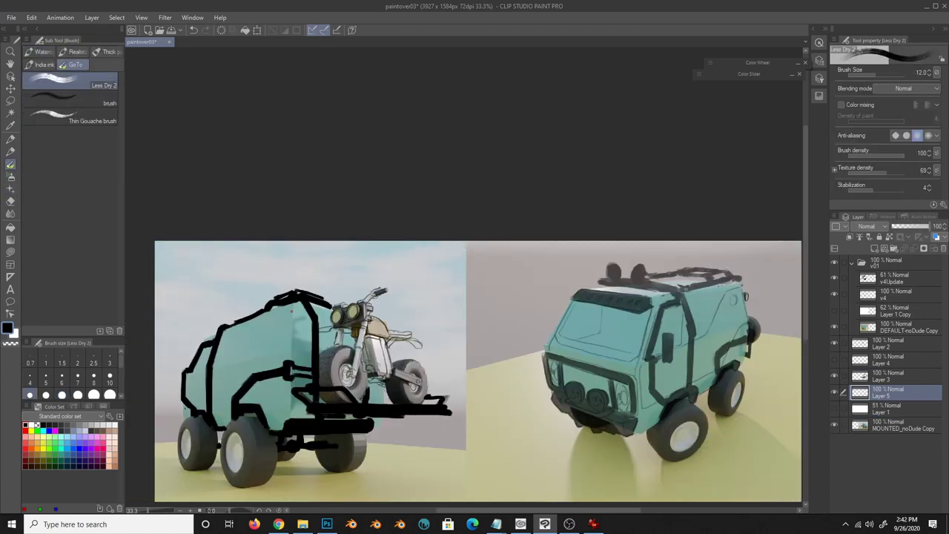
left_click_drag(292, 313, 215, 368)
key("ctrl+z")
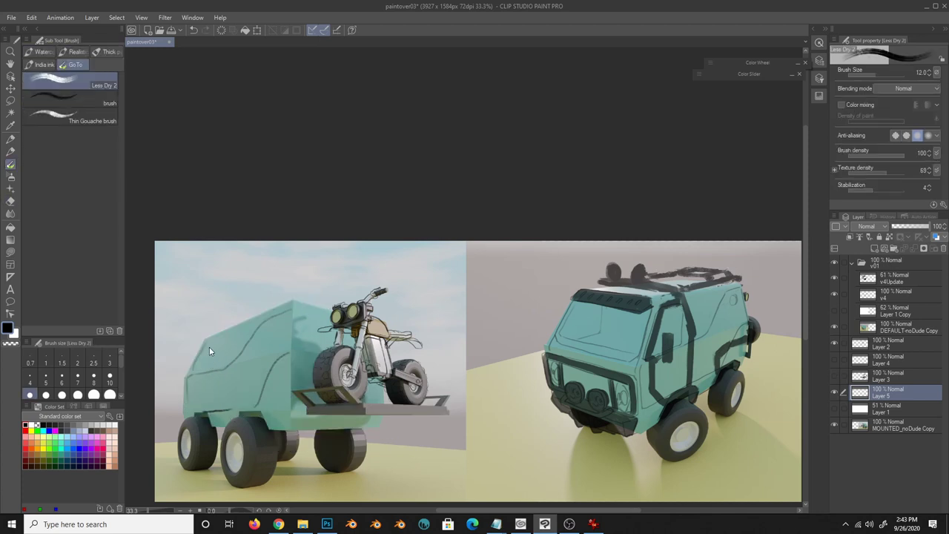
left_click_drag(187, 381, 255, 409)
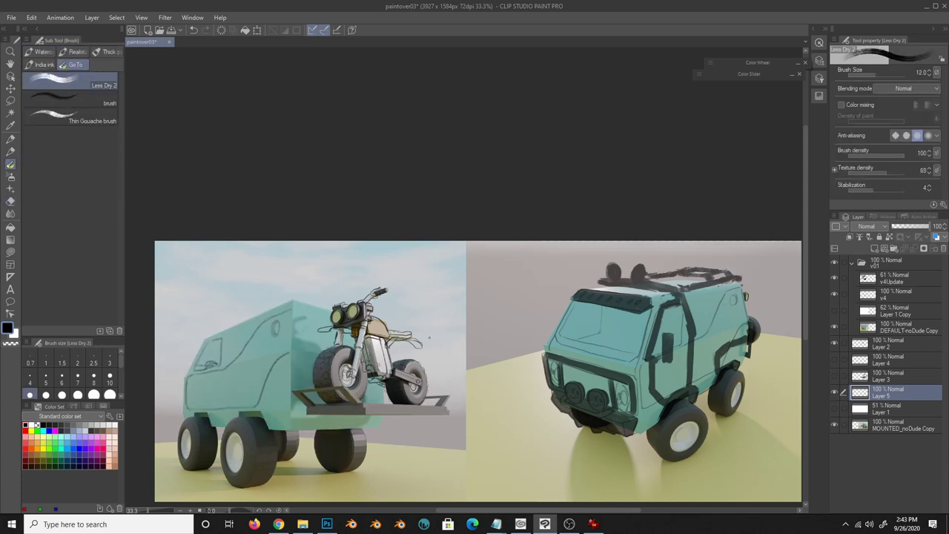
left_click_drag(295, 359, 305, 361)
left_click_drag(296, 307, 330, 344)
left_click_drag(300, 306, 304, 346)
key("ctrl+z")
key("ctrl+z")
mouse_move(300, 306)
left_mouse_down()
mouse_move(304, 346)
mouse_move(336, 342)
left_mouse_up()
key("ctrl+z")
key("h")
- Show Layer 3 at 45% opacity and add a new layer with the Thin Gouache brush
left_click(834, 376)
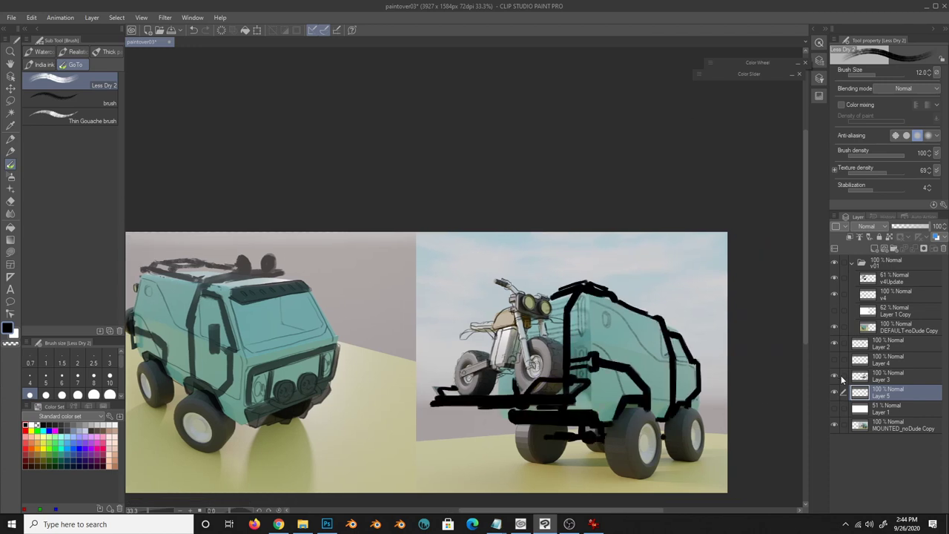
left_click(878, 376)
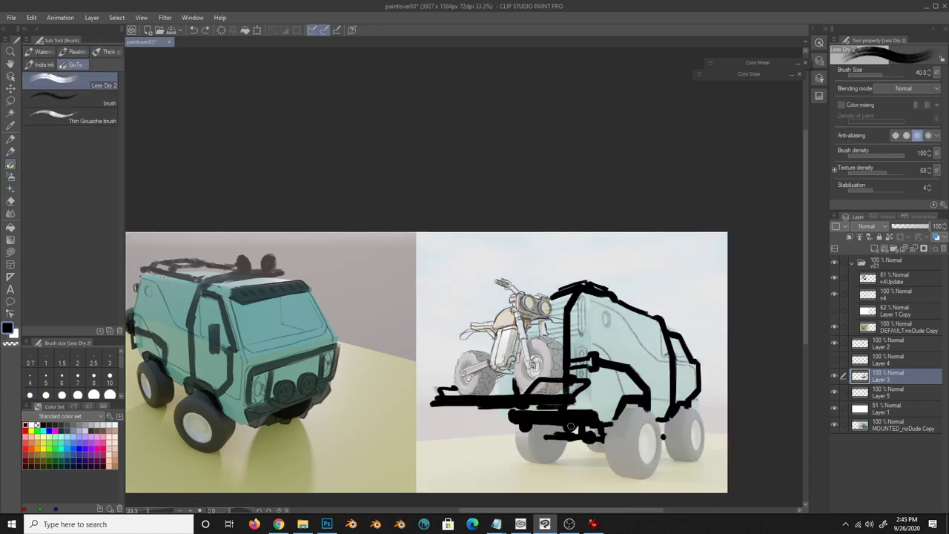
left_click(929, 226)
left_click_drag(930, 227, 912, 227)
key("ctrl+shift+n")
left_click(89, 116)
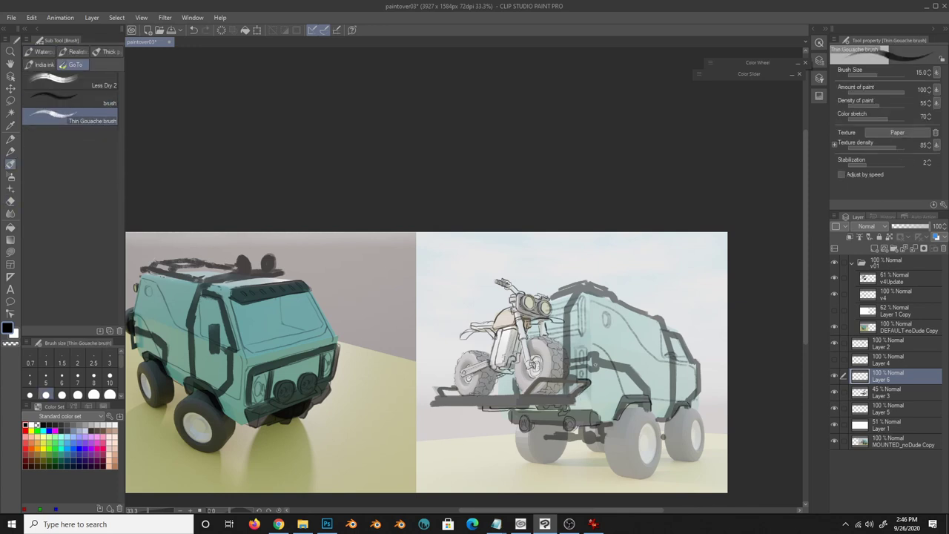
- Trace clean lines along the rack bar, the van's side and the rear bracket
left_click_drag(590, 381, 528, 383)
key("h")
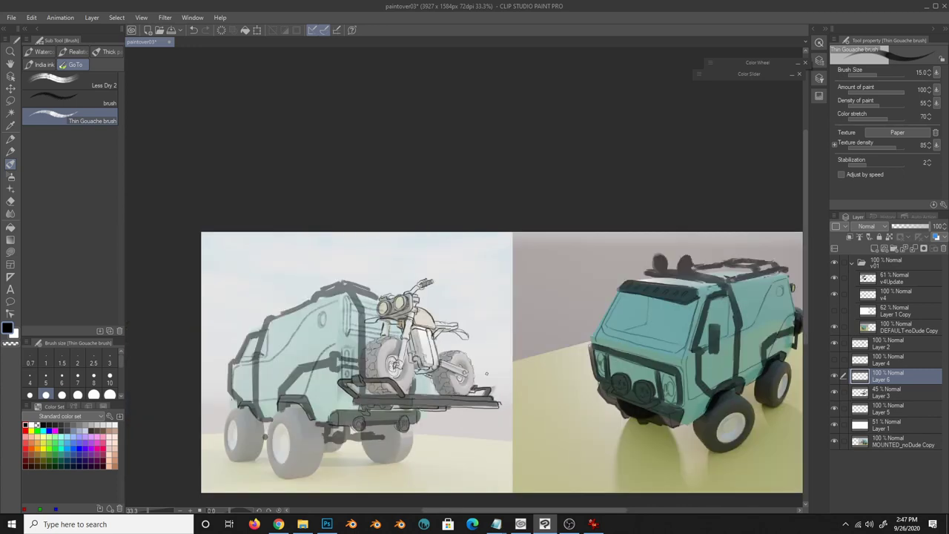
left_click_drag(233, 364, 245, 342)
left_click_drag(343, 360, 360, 362)
left_click(835, 426)
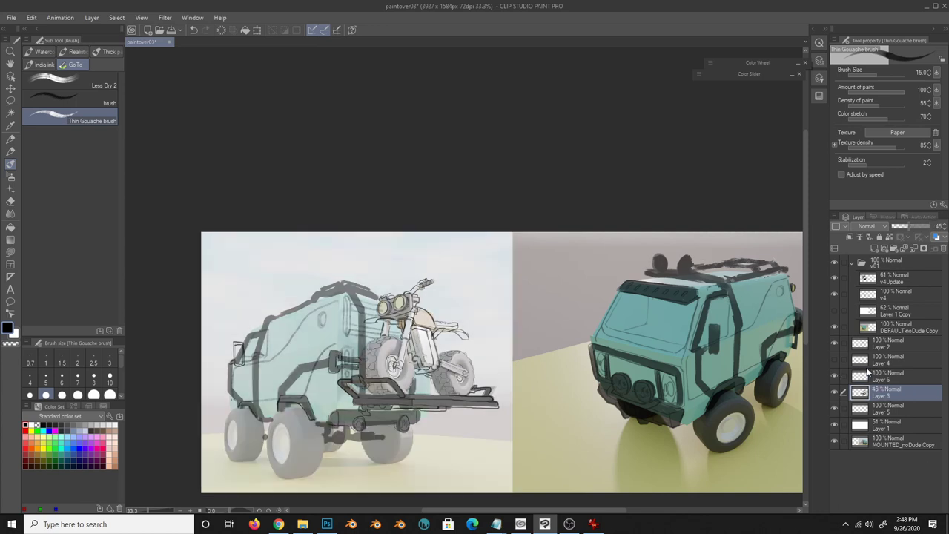
key("e")
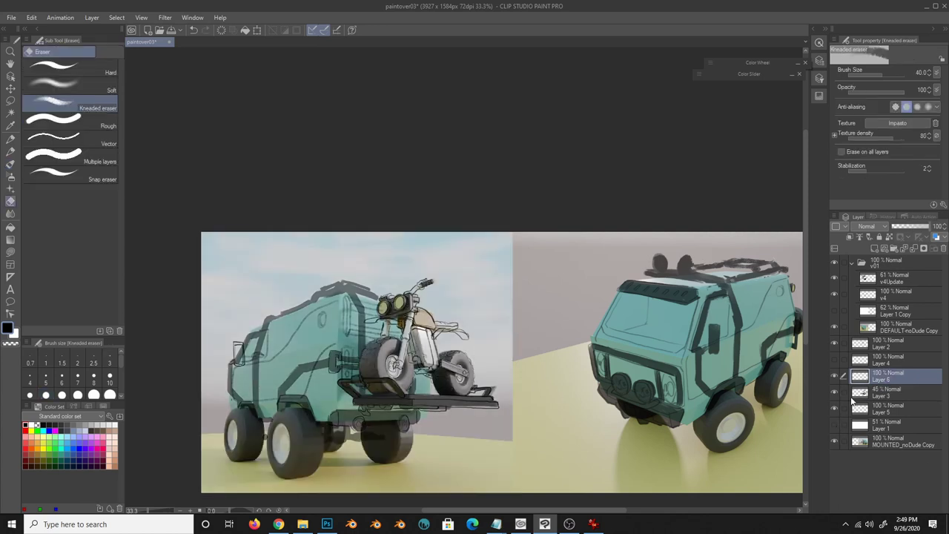
left_click(860, 393)
key("b")
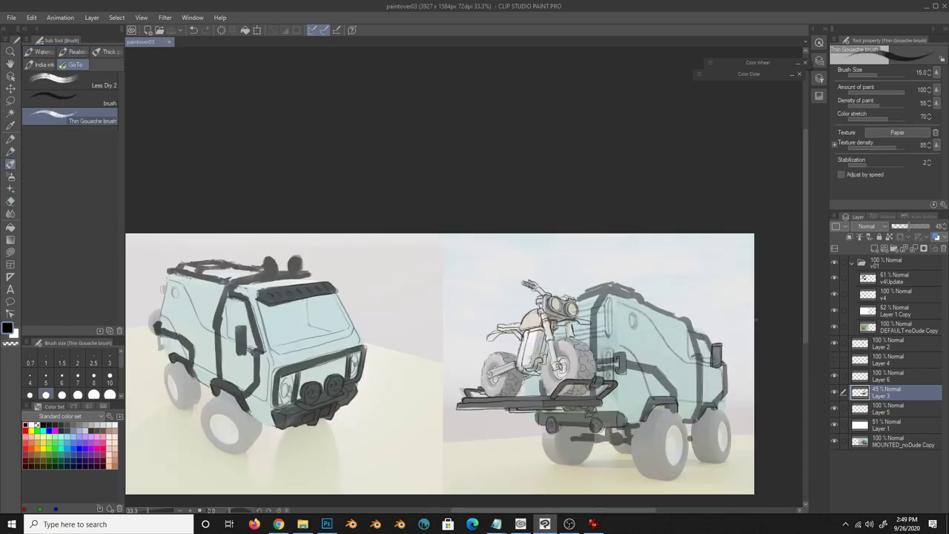
- Add short strokes on the van's right edge and along its roof edge
key("e")
scroll(753, 320, "up", 1)
key("b")
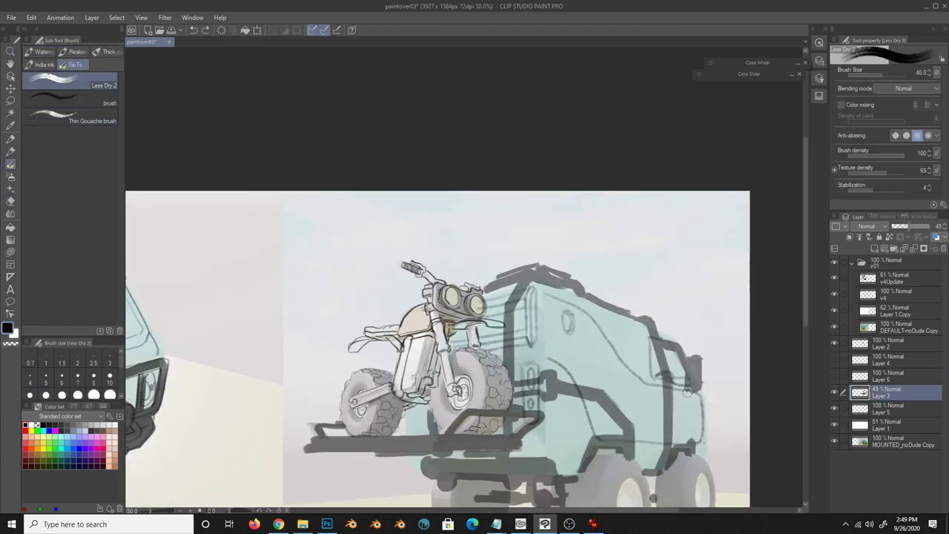
left_click_drag(701, 433, 698, 398)
key("e")
mouse_move(650, 343)
left_mouse_down()
mouse_move(605, 355)
mouse_move(518, 352)
mouse_move(537, 396)
left_mouse_up()
key("b")
key("e")
key("b")
left_click_drag(525, 345, 520, 330)
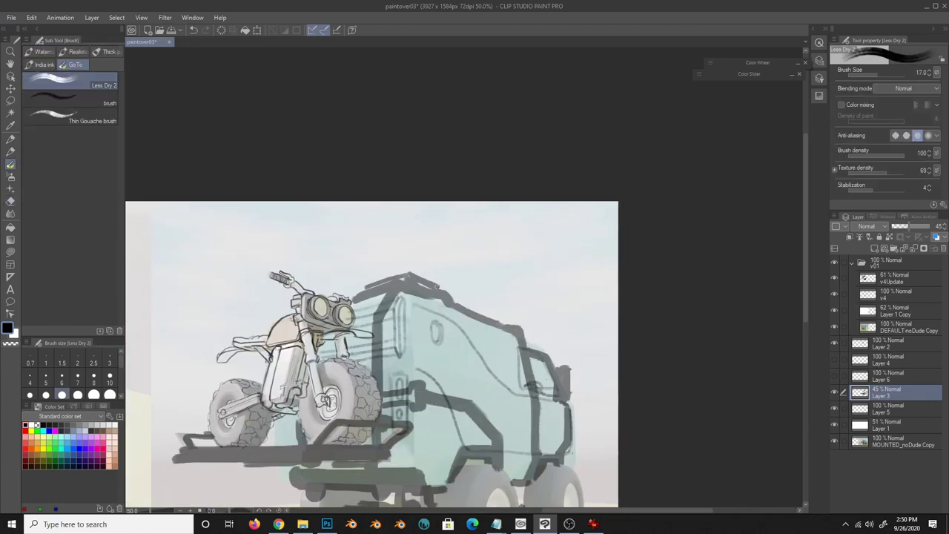
left_click_drag(423, 280, 443, 331)
- With a size-30 black brush, paint small dark marks on the right vehicle's side
key("x")
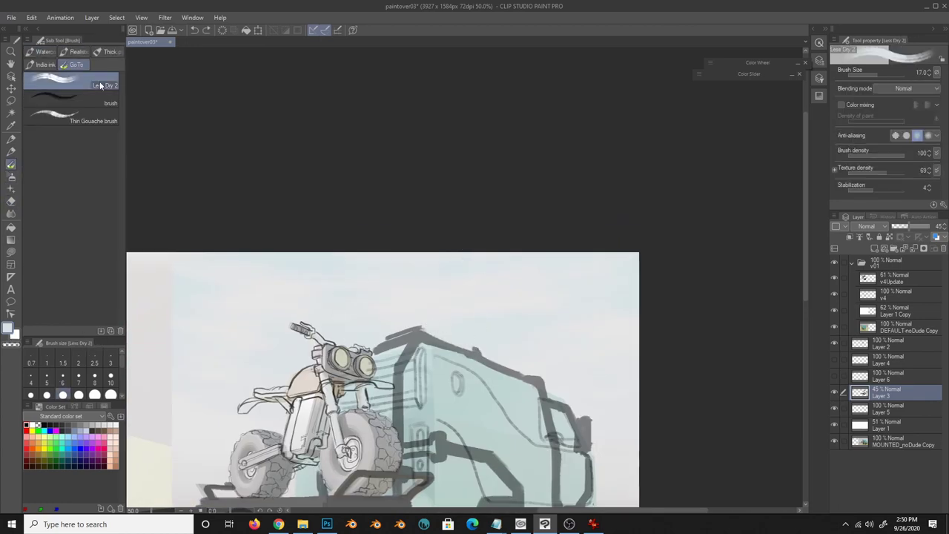
key("x")
key("bracketright")
key("bracketright")
key("bracketright")
key("e")
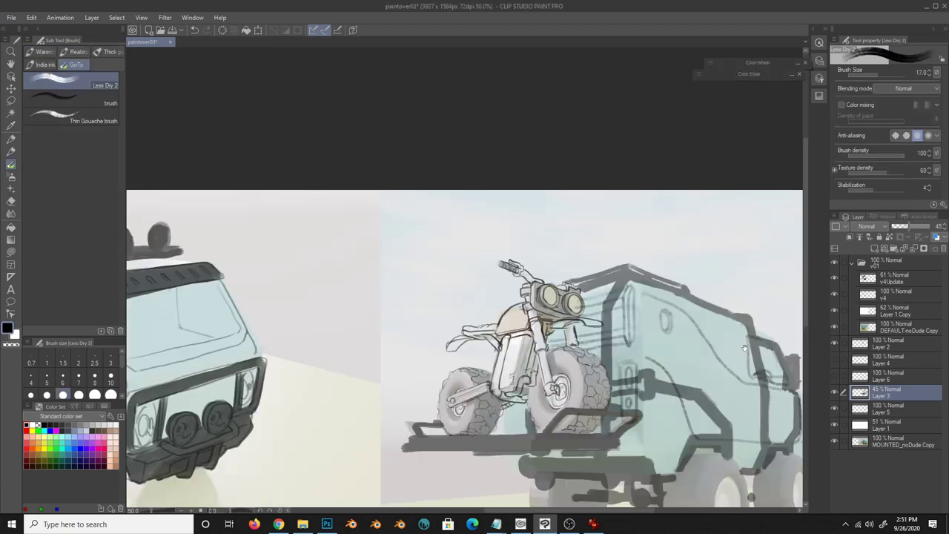
mouse_move(371, 343)
left_mouse_down()
mouse_move(652, 319)
mouse_move(583, 256)
left_mouse_up()
key("b")
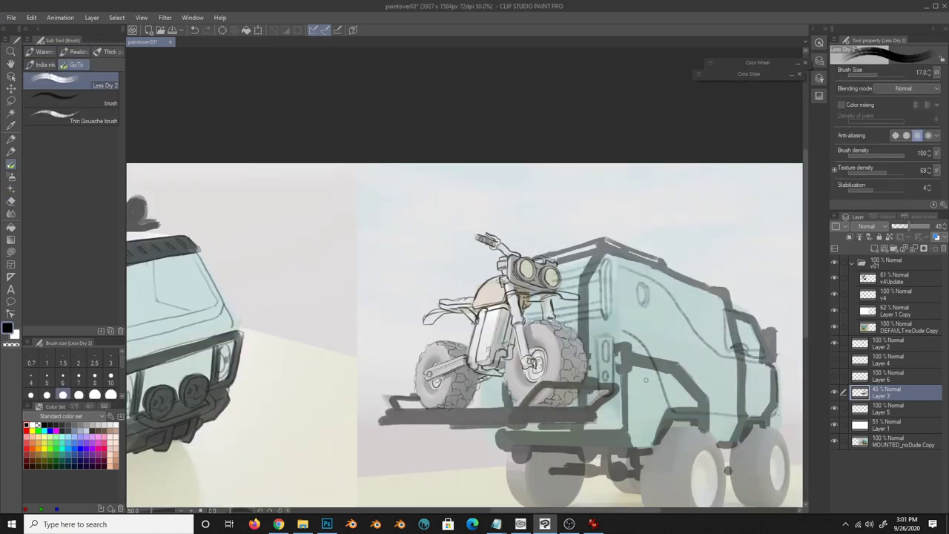
left_click_drag(679, 330, 646, 325)
key("e")
key("ctrl+minus")
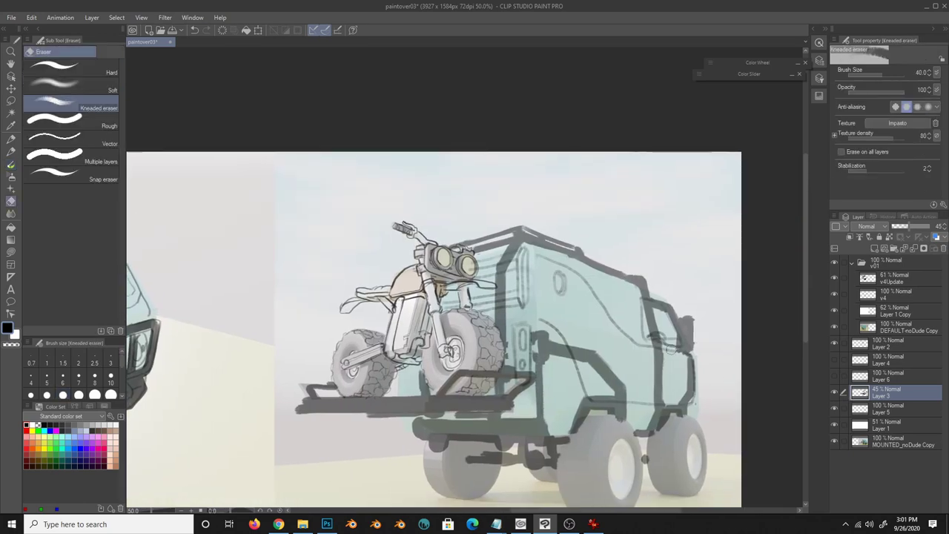
mouse_move(561, 362)
left_mouse_down()
mouse_move(650, 436)
mouse_move(693, 437)
left_mouse_up()
key("b")
key("e")
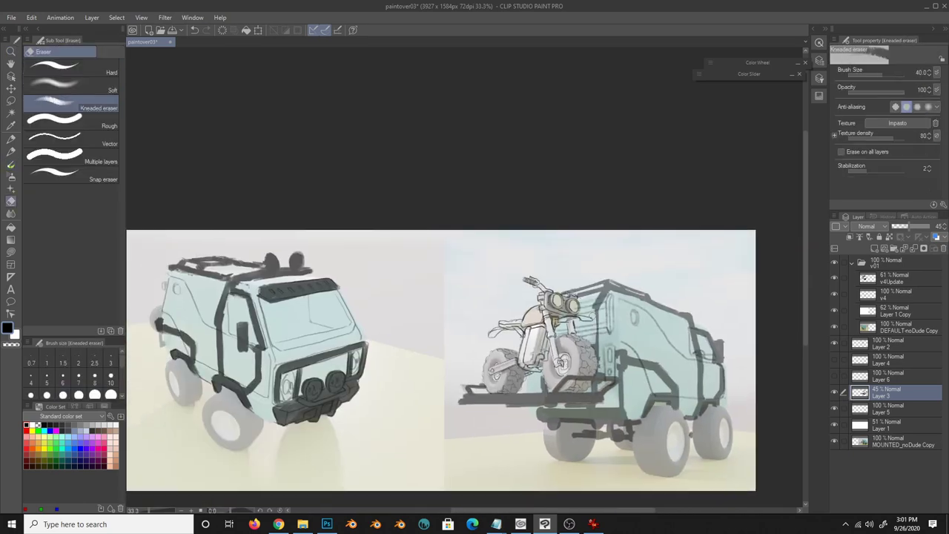
key("b")
key("b")
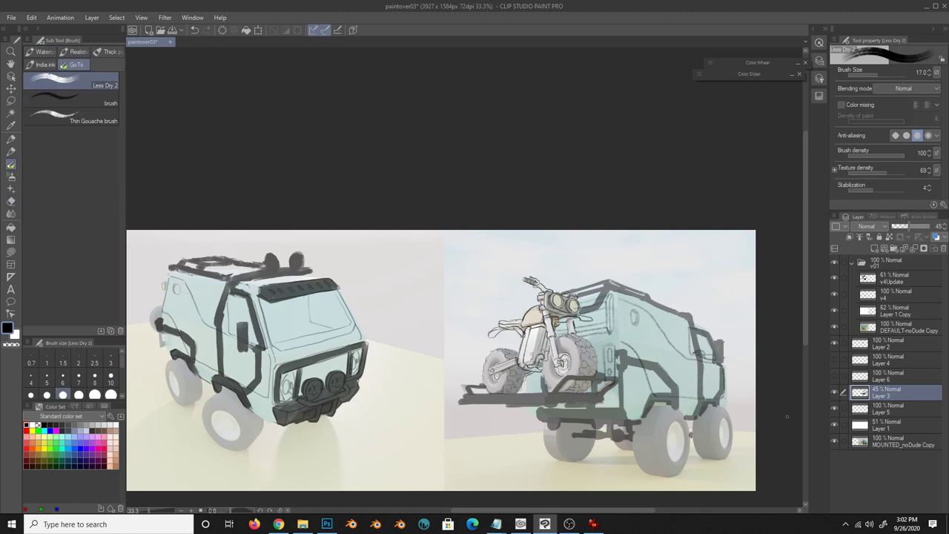
left_click_drag(601, 291, 609, 330)
left_click_drag(585, 299, 600, 305)
- On Layer 6, lasso-adjust the rack's left end and raise Layer 1 to 84% opacity
left_click(886, 376)
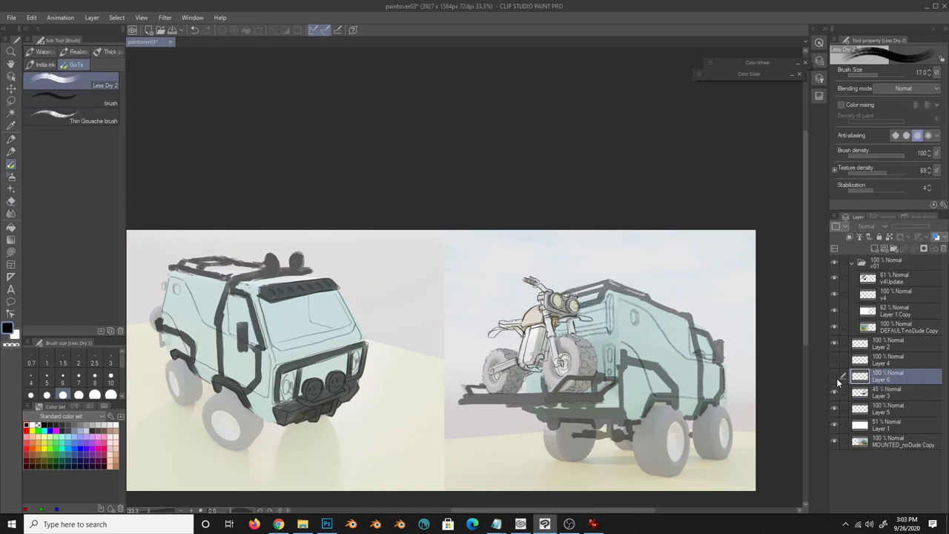
key("period")
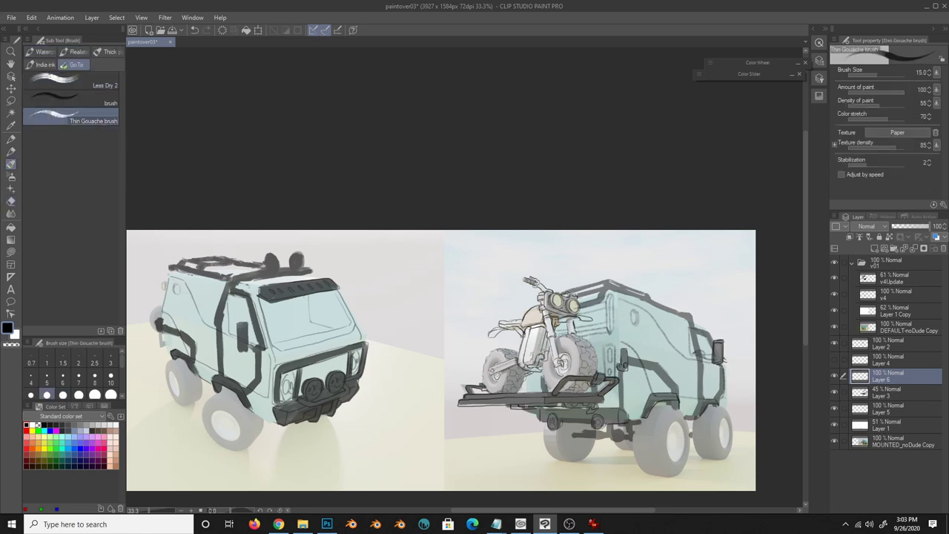
key("e")
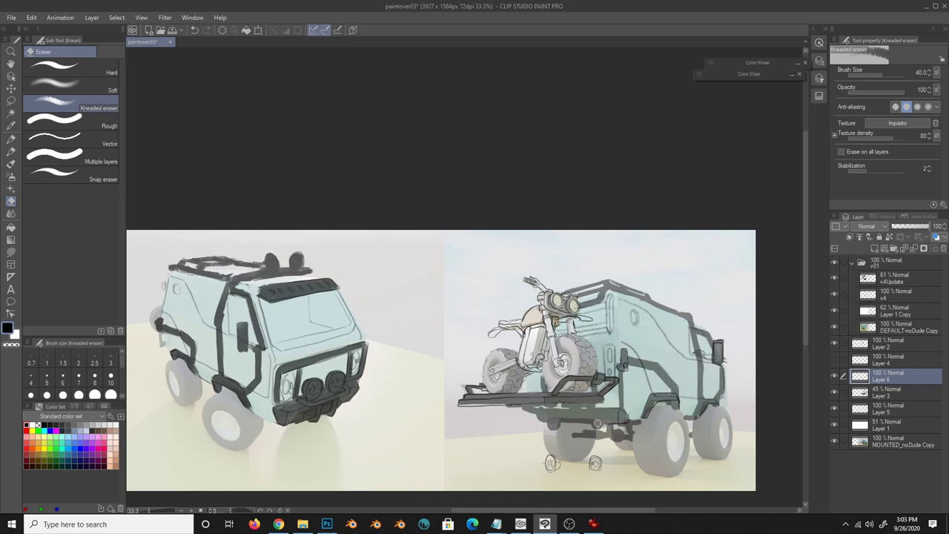
key("m")
left_click_drag(459, 384, 519, 404)
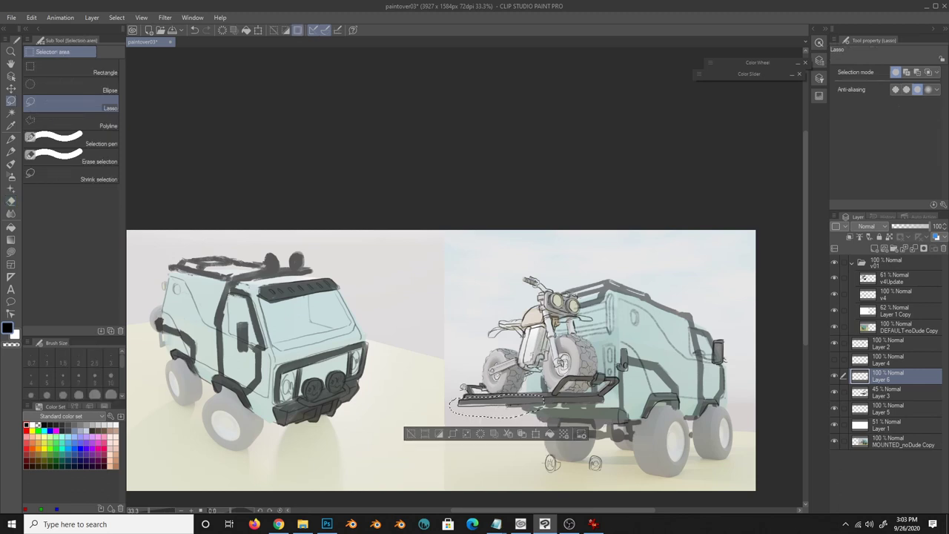
left_click(32, 18)
left_click(222, 285)
key("Return")
key("b")
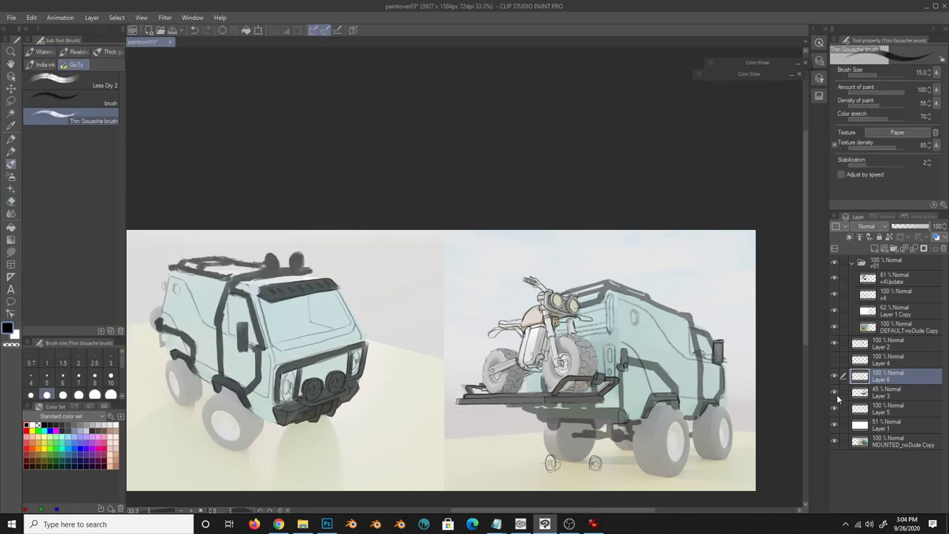
left_click_drag(875, 408, 877, 377)
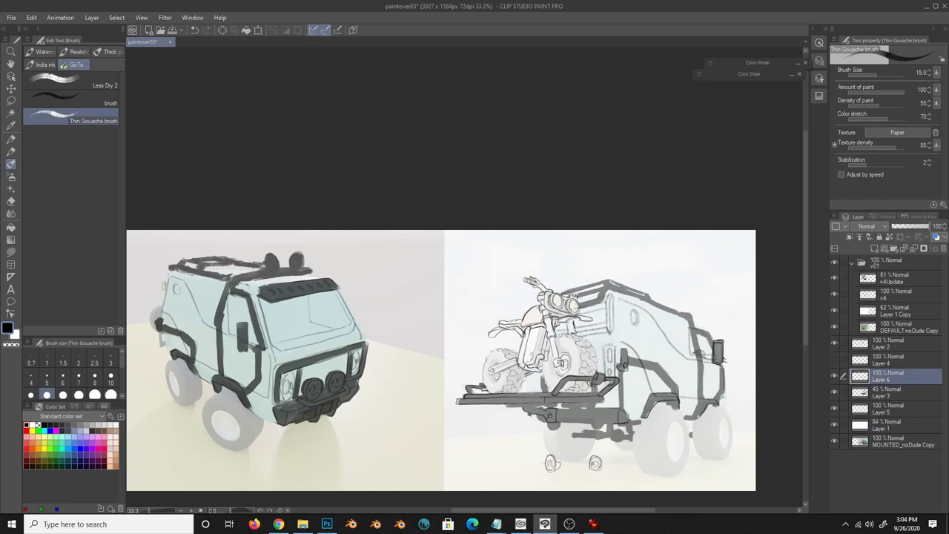
- Zoom in on the truck, hide Layer 3's grey blocking strokes, and add a bumper layer
key("p")
key("b")
key("h")
key("ctrl+plus")
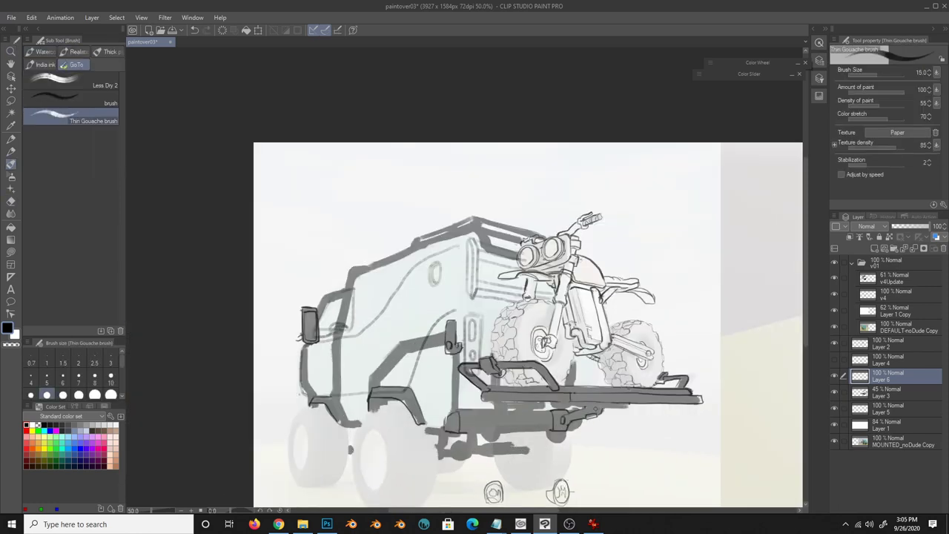
key("h")
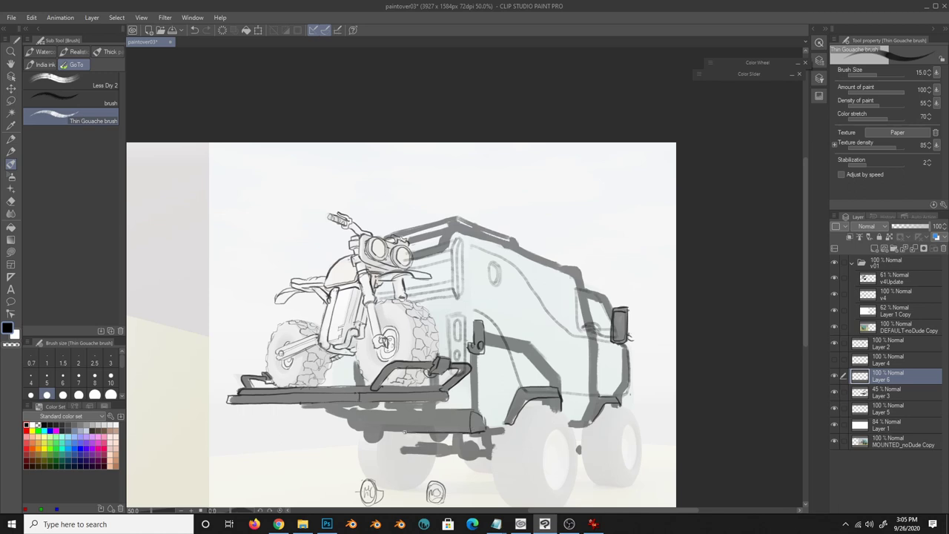
left_click(835, 392)
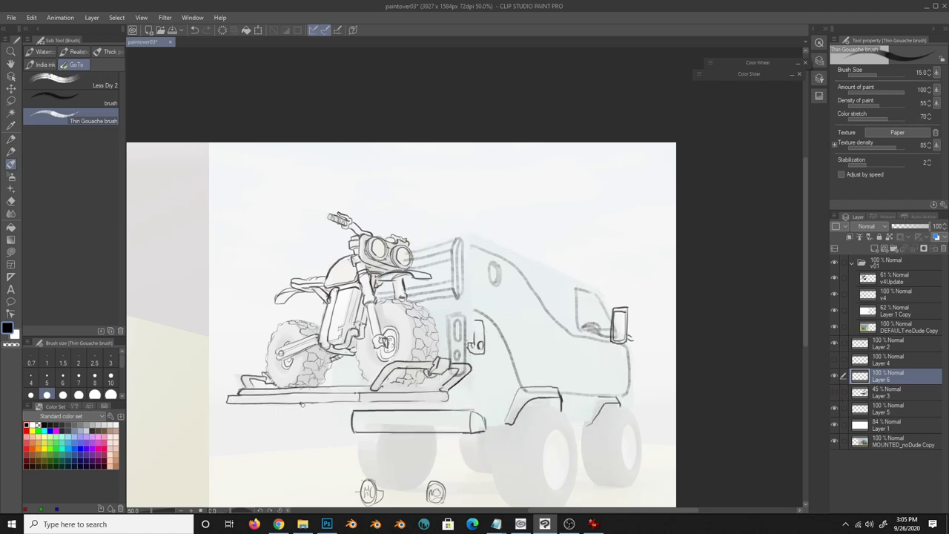
key("ctrl+shift+n")
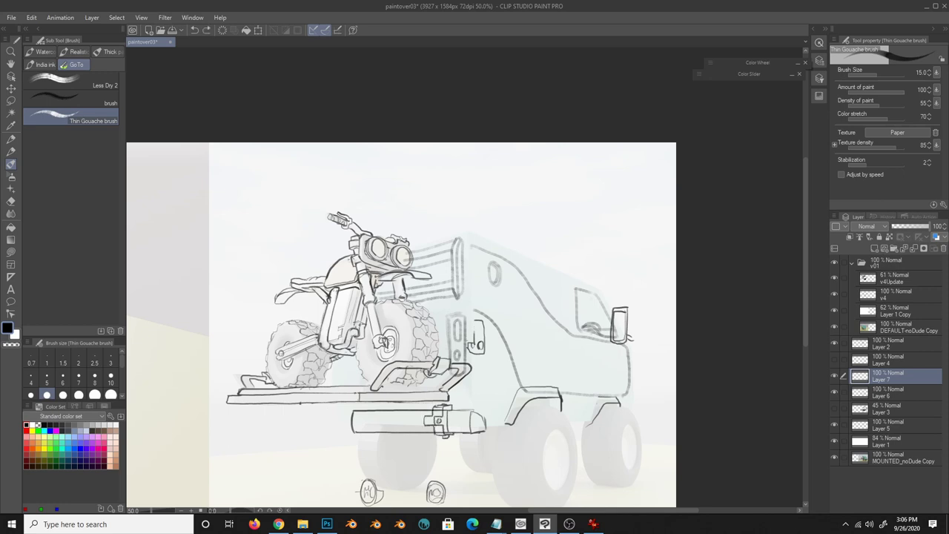
- Duplicate the bumper bracket, shift the copy up-left, and merge it into Layer 7
key("k")
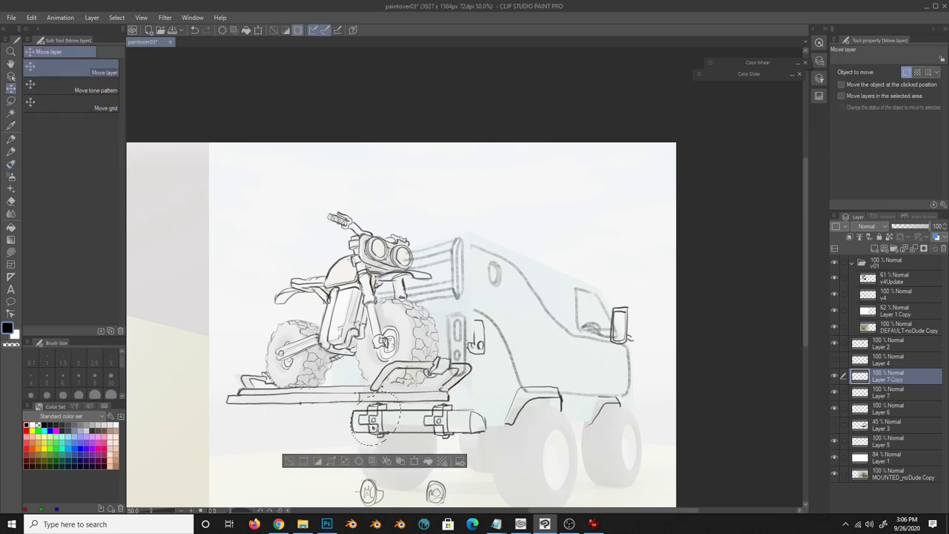
key("ctrl+shift+d")
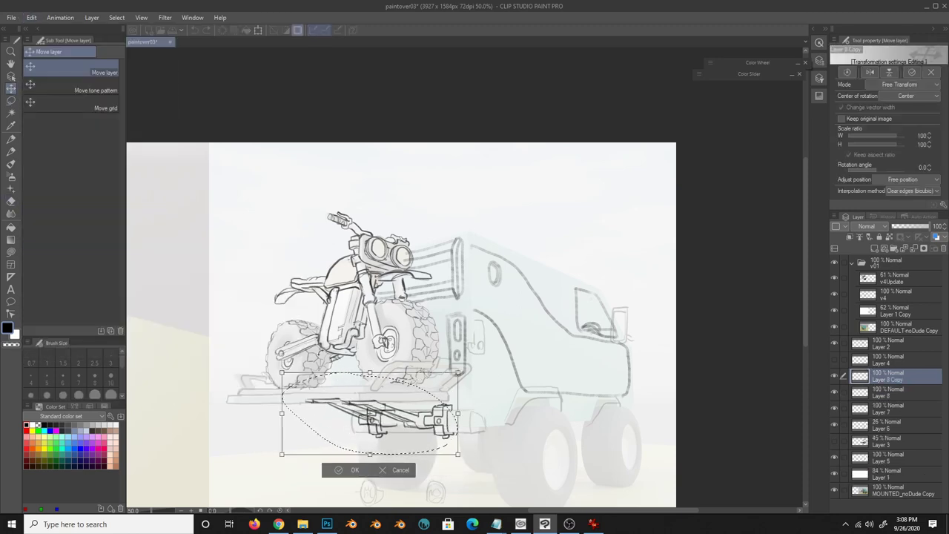
left_click_drag(328, 398, 324, 396)
key("Return")
key("ctrl+d")
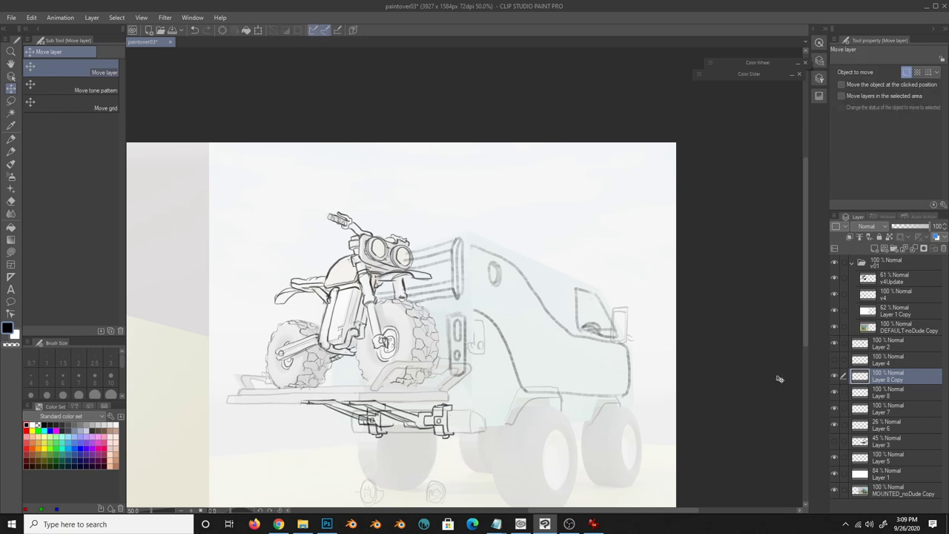
key("e")
left_click(890, 409)
left_click(890, 376)
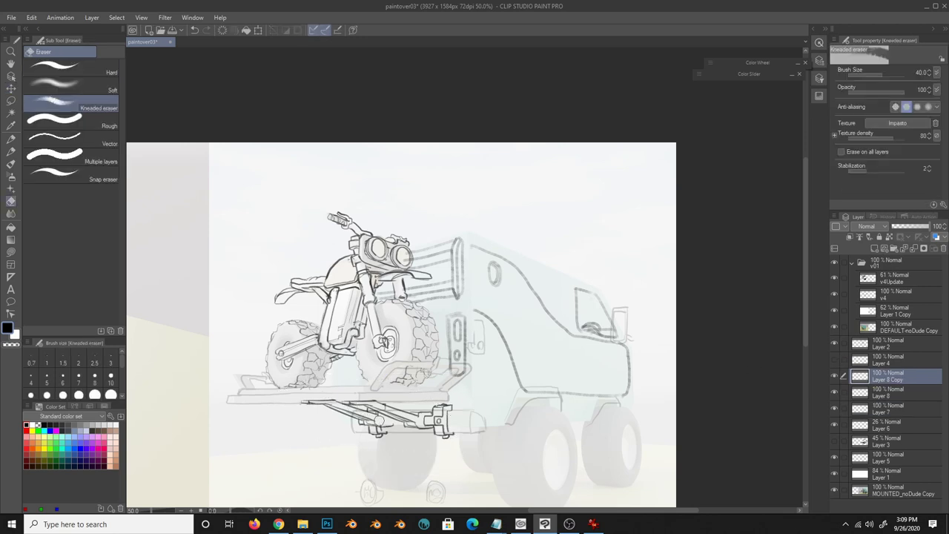
key("b")
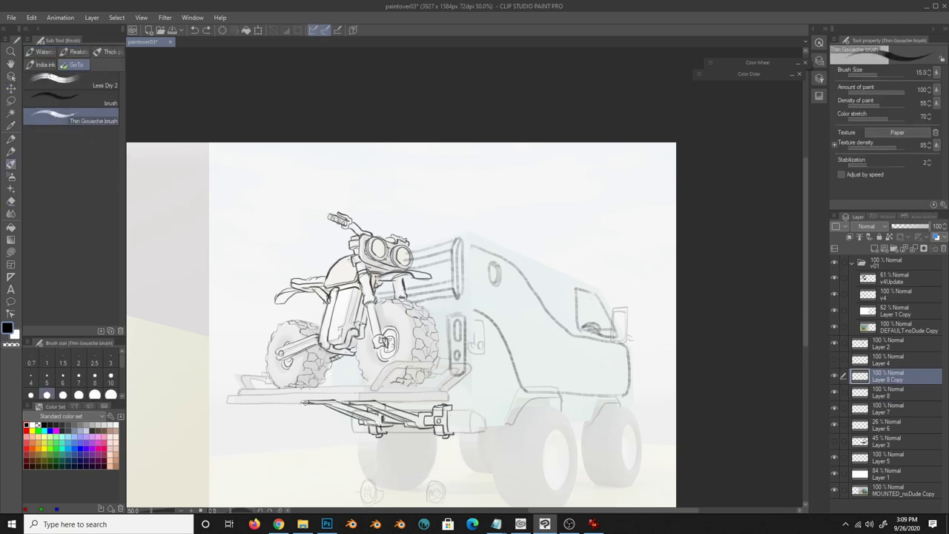
key("ctrl+e")
key("ctrl+e")
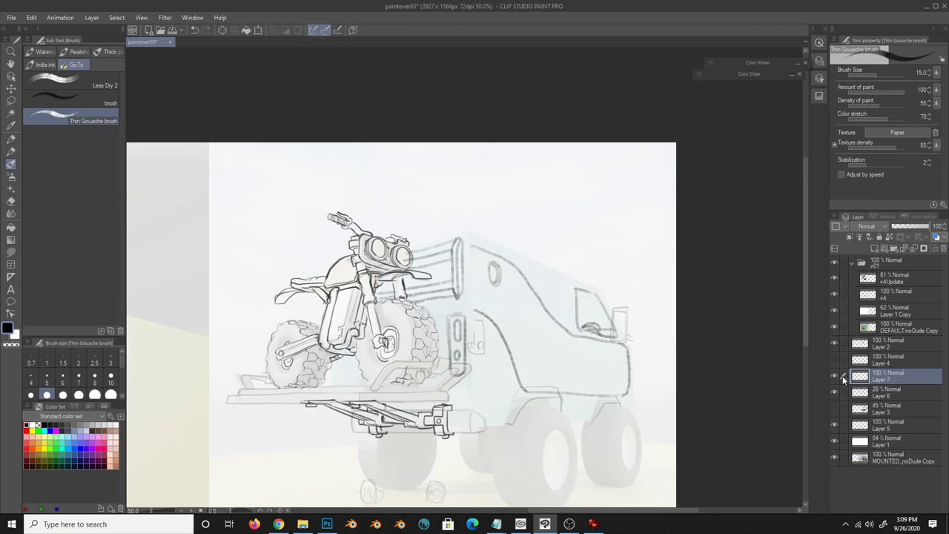
- Copy a small wheel sketch from Layer 6 twice and place the copies under the rack
key("k")
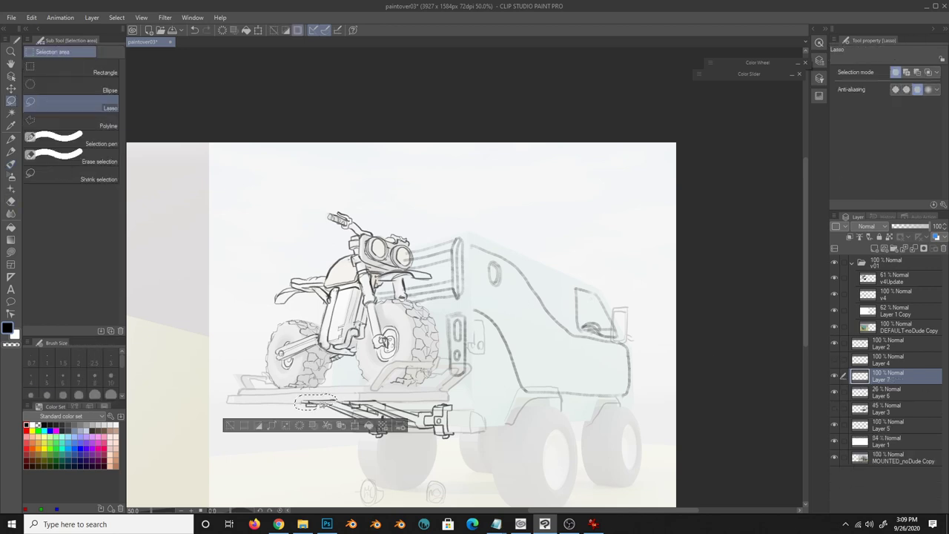
left_click(886, 393)
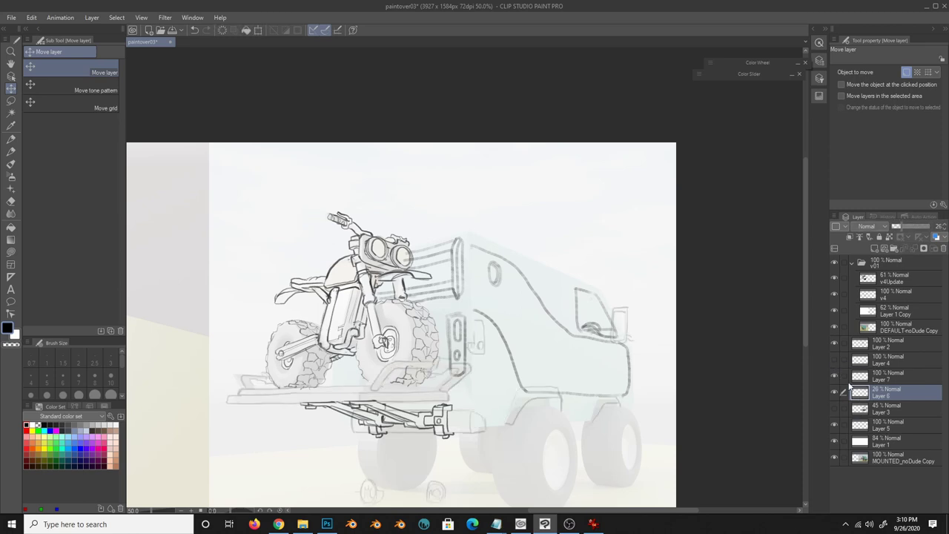
key("m")
left_click_drag(447, 420, 413, 373)
key("ctrl+c")
key("ctrl+v")
key("k")
key("b")
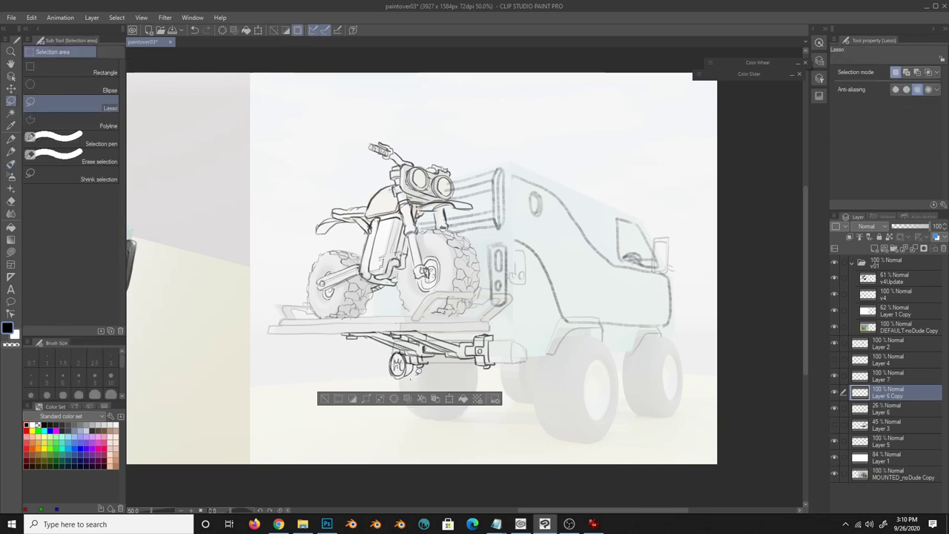
key("k")
key("ctrl+c")
key("ctrl+v")
left_click_drag(413, 371, 498, 366)
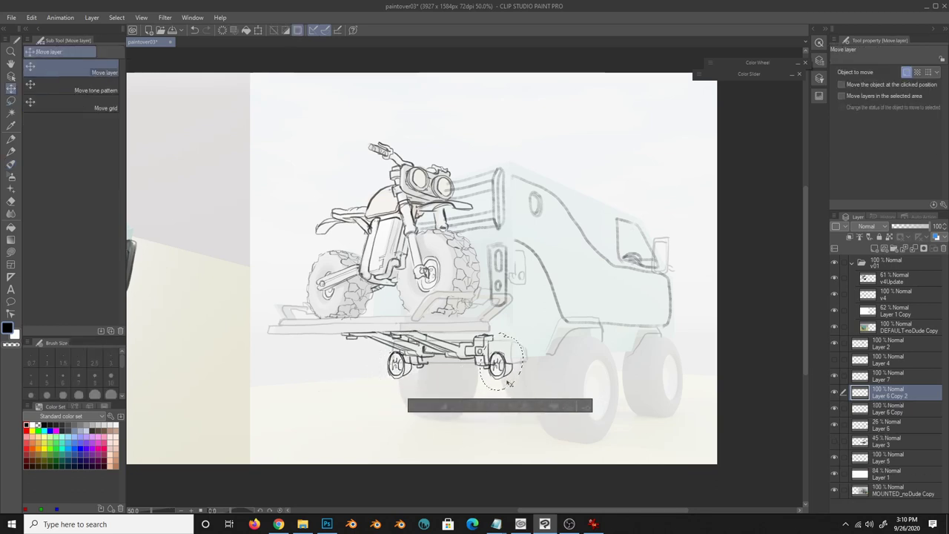
key("e")
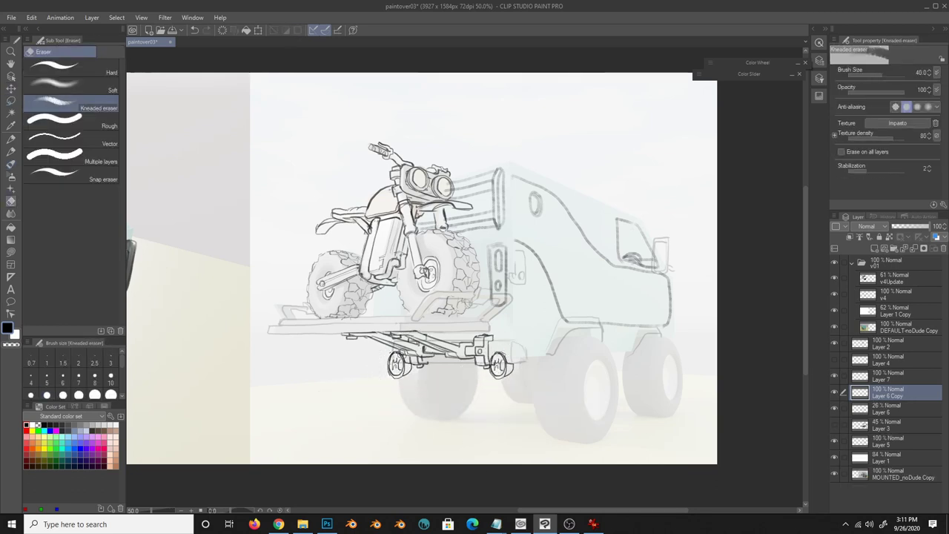
- Merge the wheel copies and Layer 7 trailer linework down into Layer 6, eraser size 17
key("ctrl+e")
left_click(940, 226)
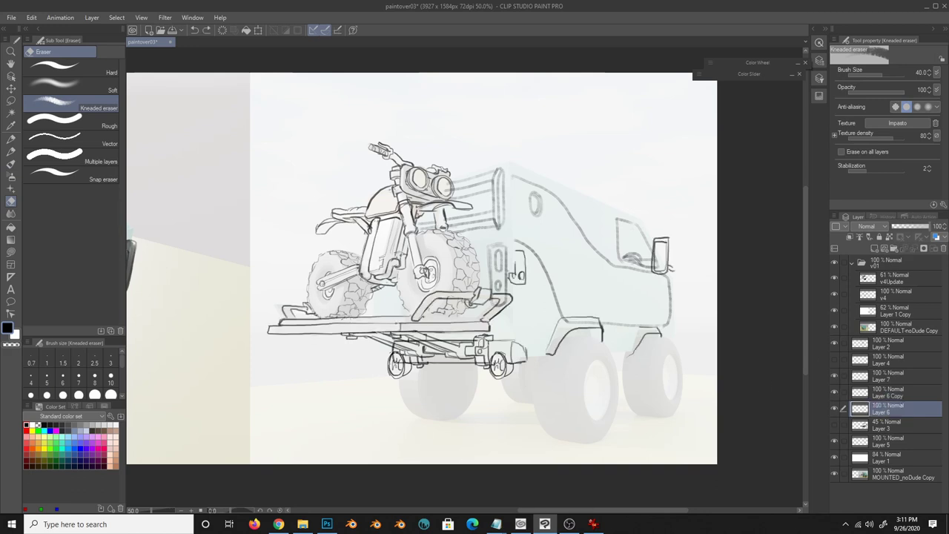
left_click(63, 393)
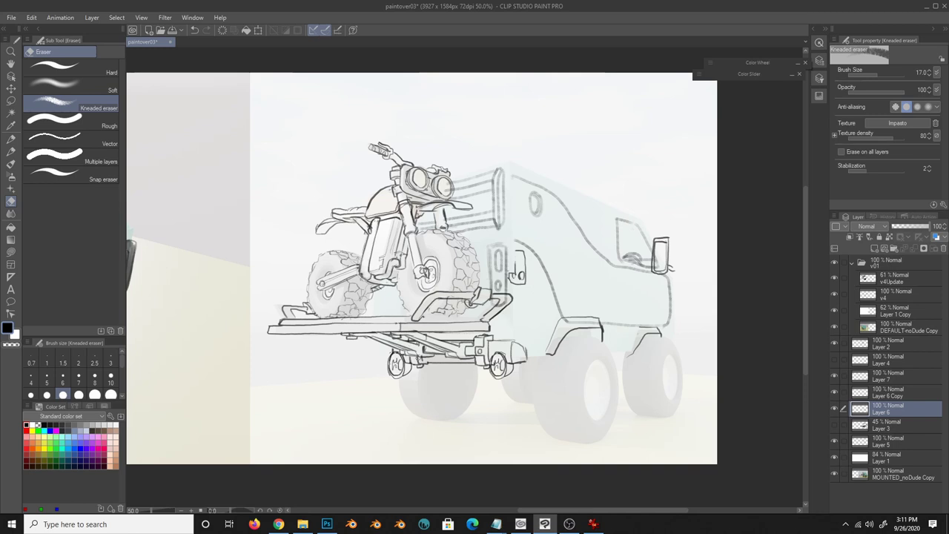
left_click(873, 374)
key("ctrl+e")
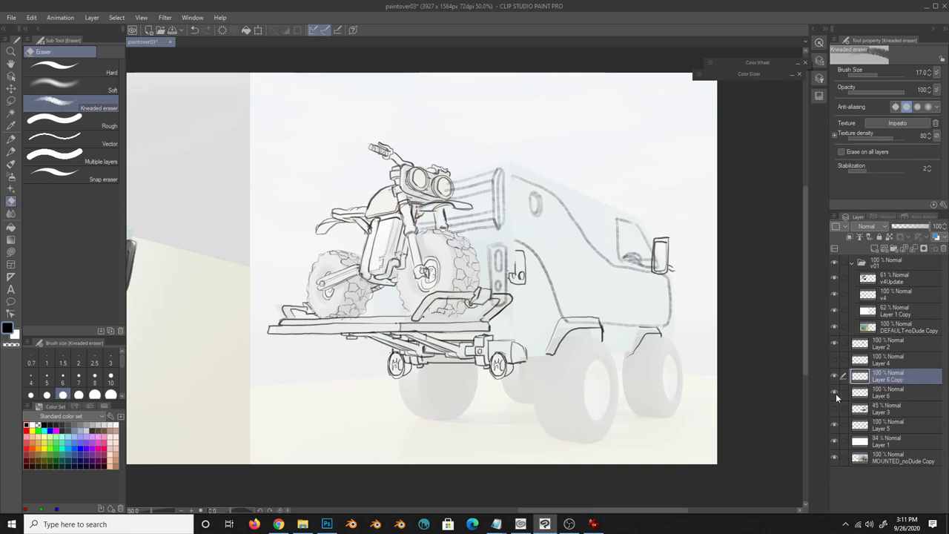
key("ctrl+e")
key("b")
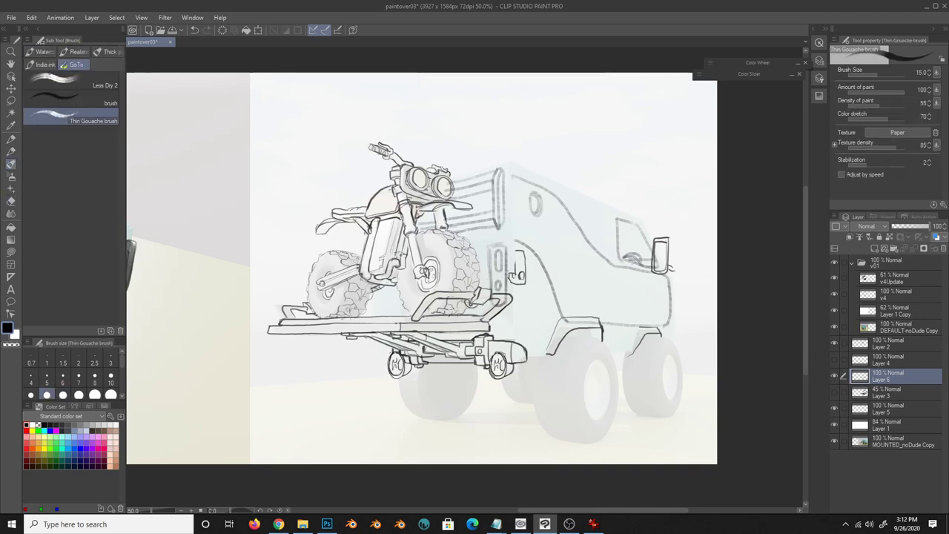
- Return to Layer 6 and show Layer 3's dark grey blocking strokes again
key("e")
key("alt+bracketleft")
key("alt+bracketleft")
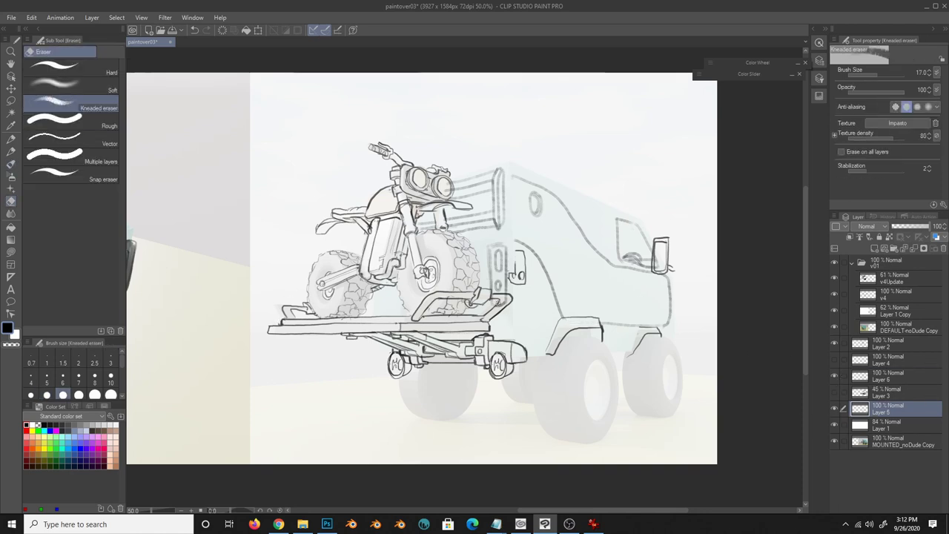
key("b")
left_click(835, 376)
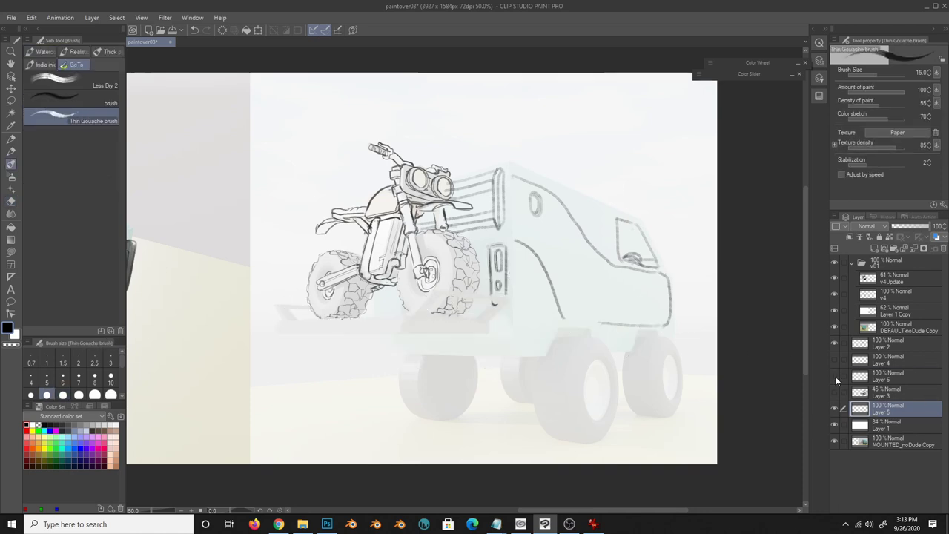
key("e")
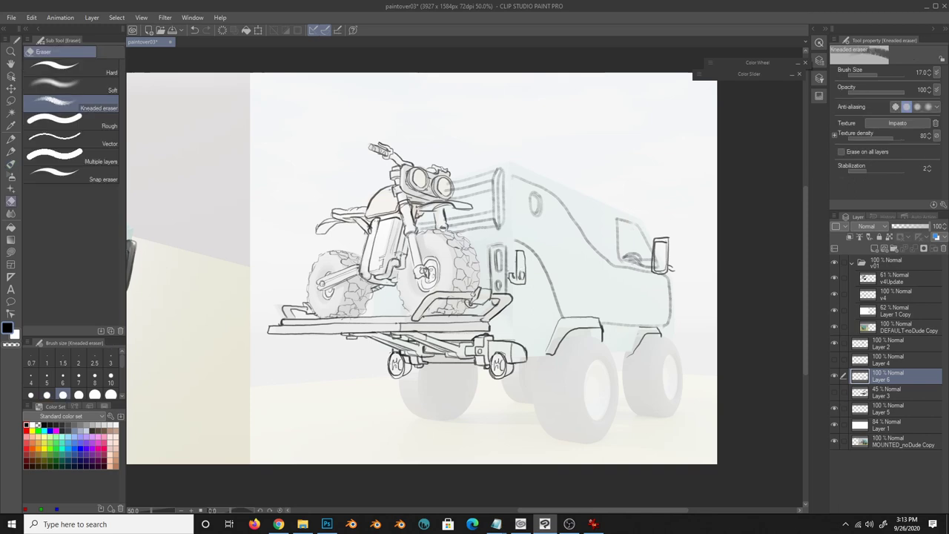
key("b")
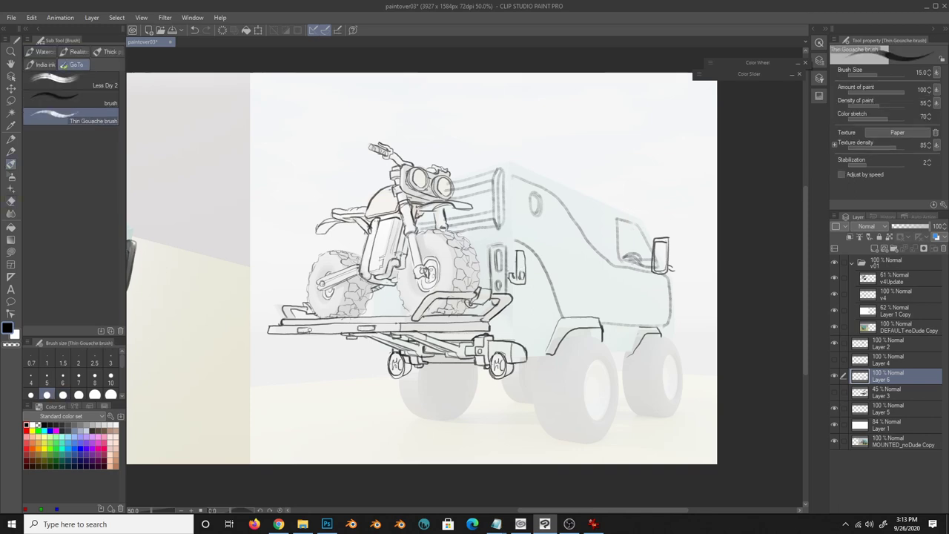
left_click(834, 392)
- Darken the left rear wheel under the trailer with Less Dry 2 on Layer 3
left_click(886, 393)
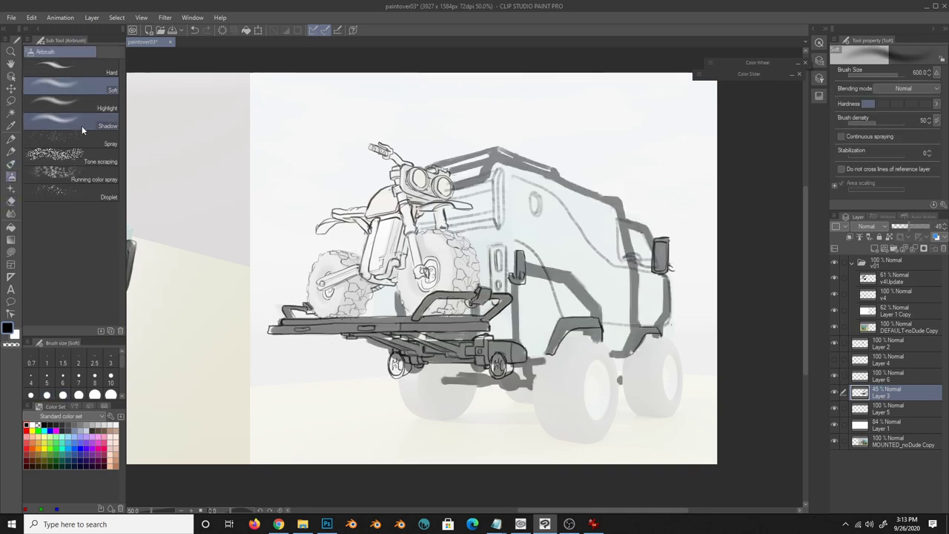
left_click(74, 85)
key("e")
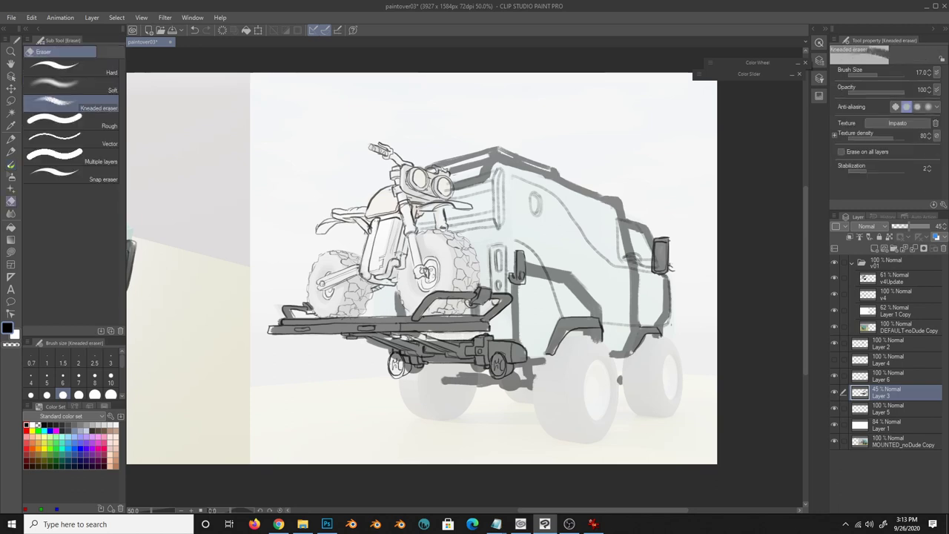
key("b")
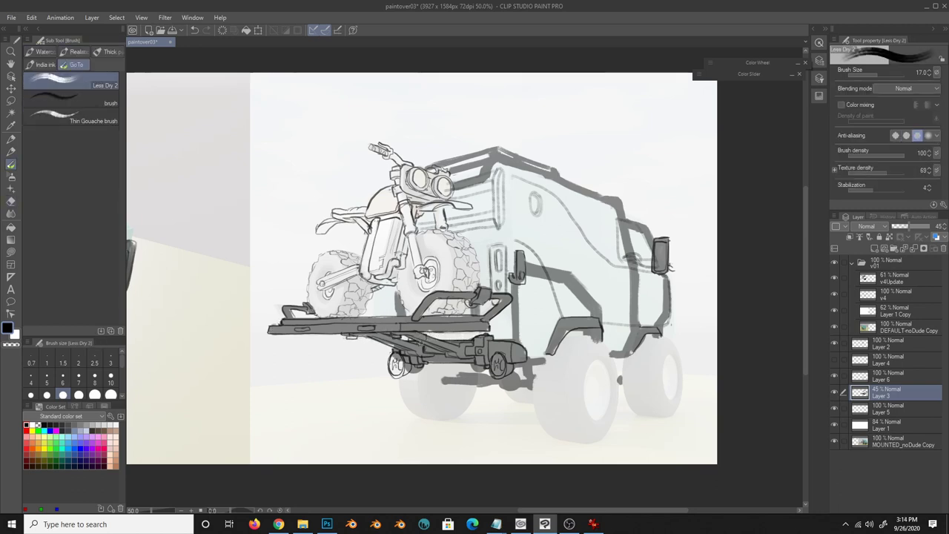
left_click_drag(391, 356, 401, 375)
key("e")
key("b")
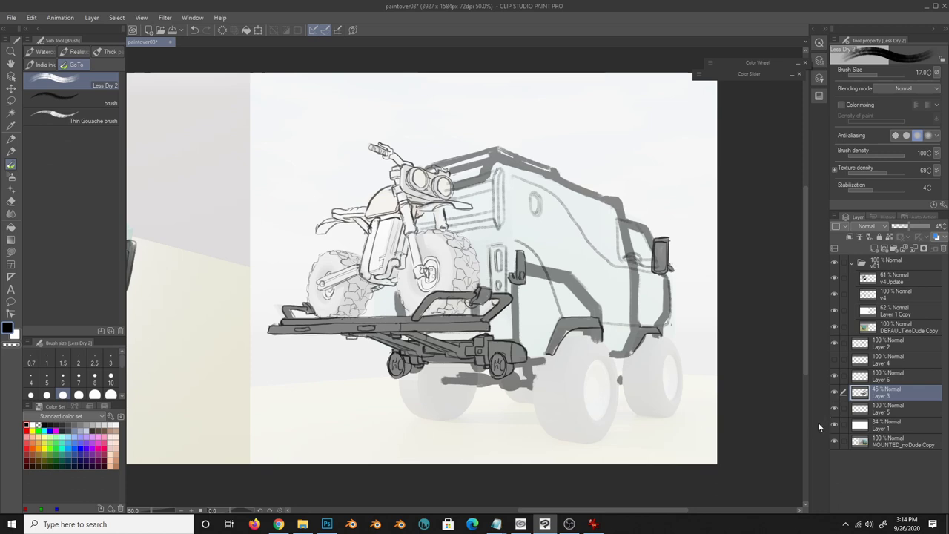
- Go back to Layer 6 with the Thin Gouache brush
left_click(890, 376)
key("e")
key("b")
left_click(89, 120)
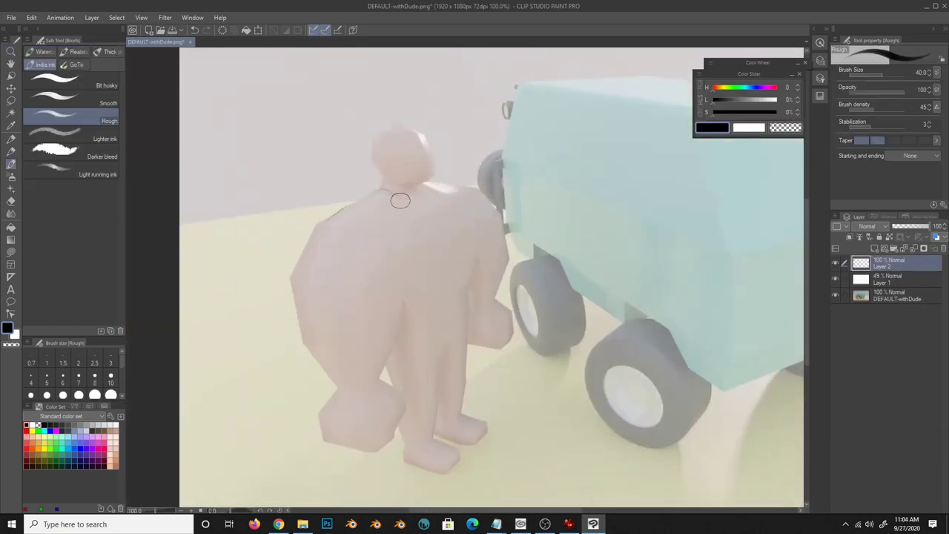
- Rough in the figure's shoulders, back, legs and feet over the render with the Rough brush
mouse_move(386, 194)
left_mouse_down()
mouse_move(445, 200)
mouse_move(407, 286)
mouse_move(341, 223)
left_mouse_up()
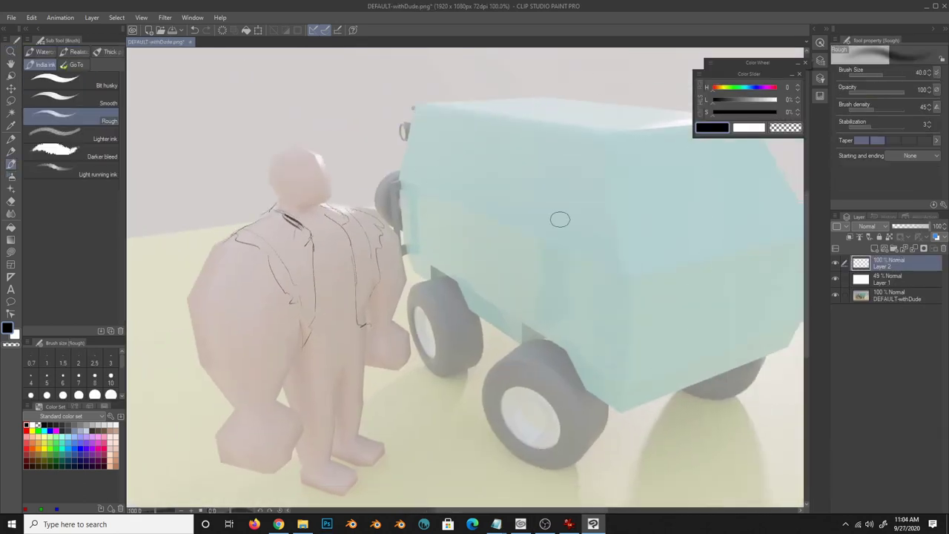
mouse_move(528, 157)
left_mouse_down()
mouse_move(519, 211)
mouse_move(578, 341)
left_mouse_up()
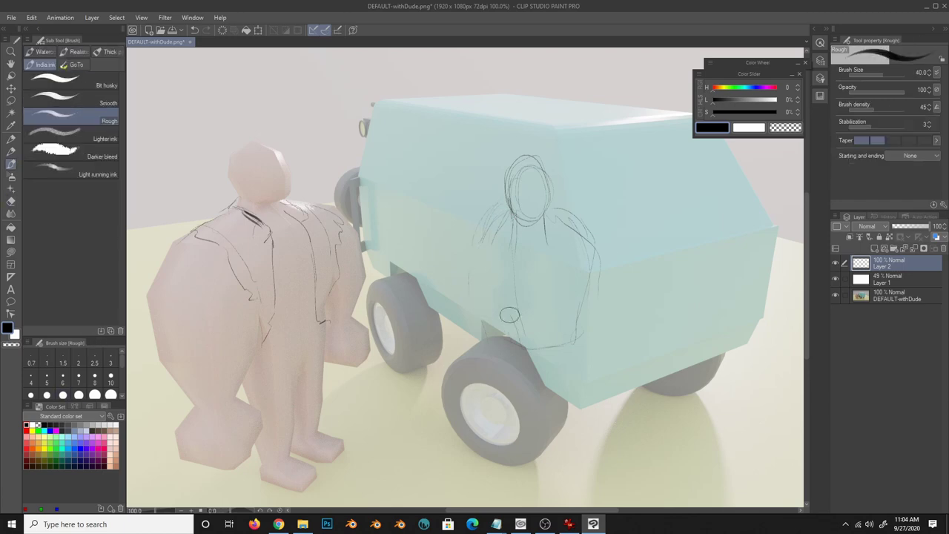
scroll(509, 316, "down", 2)
left_click_drag(500, 300, 479, 478)
left_click_drag(577, 315, 597, 437)
left_click_drag(583, 434, 615, 441)
left_click_drag(564, 163, 593, 304)
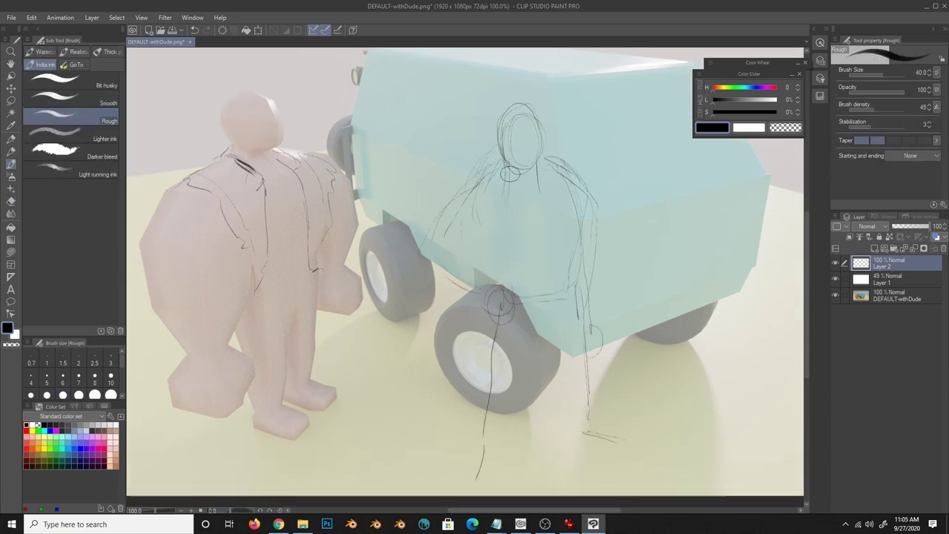
mouse_move(467, 144)
left_mouse_down()
mouse_move(426, 233)
mouse_move(475, 279)
left_mouse_up()
key("h")
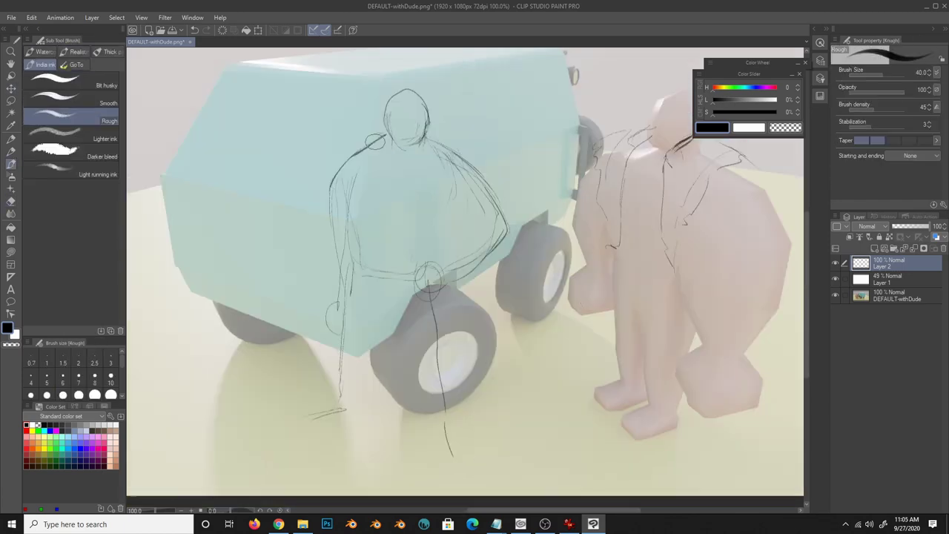
- Redraw the shoulder, body and leg contours, and raise Layer 1 opacity to fade the render
left_click_drag(353, 163, 334, 252)
left_click_drag(390, 135, 344, 169)
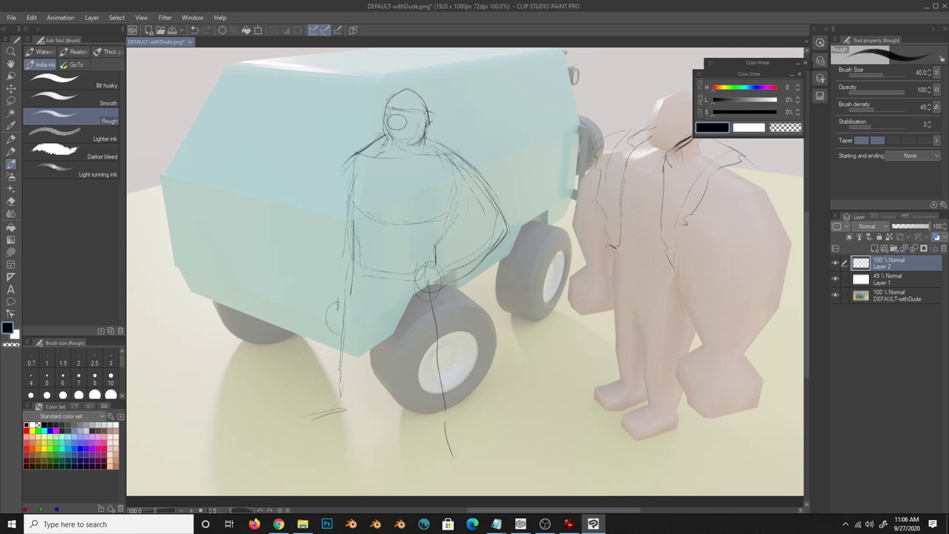
left_click_drag(393, 135, 399, 136)
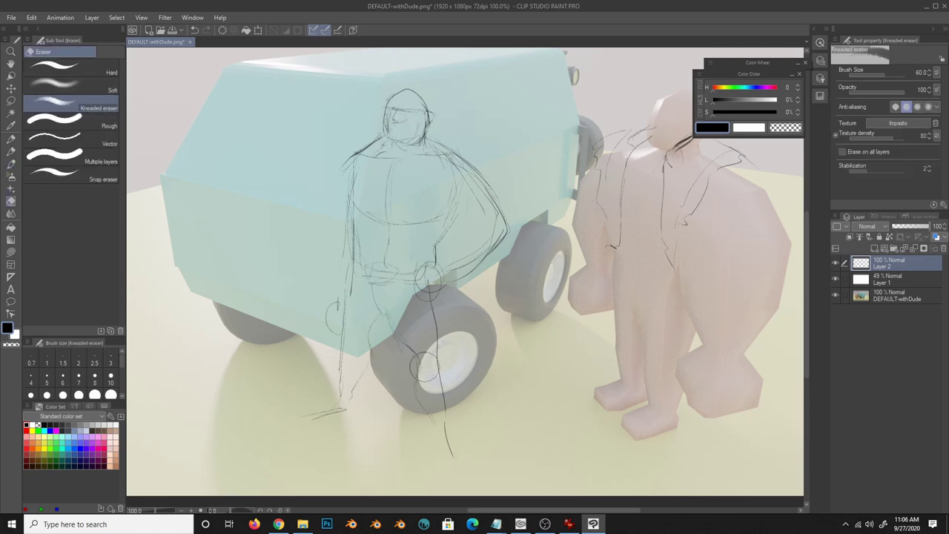
left_click_drag(396, 345, 449, 464)
left_click_drag(347, 339, 346, 401)
key("h")
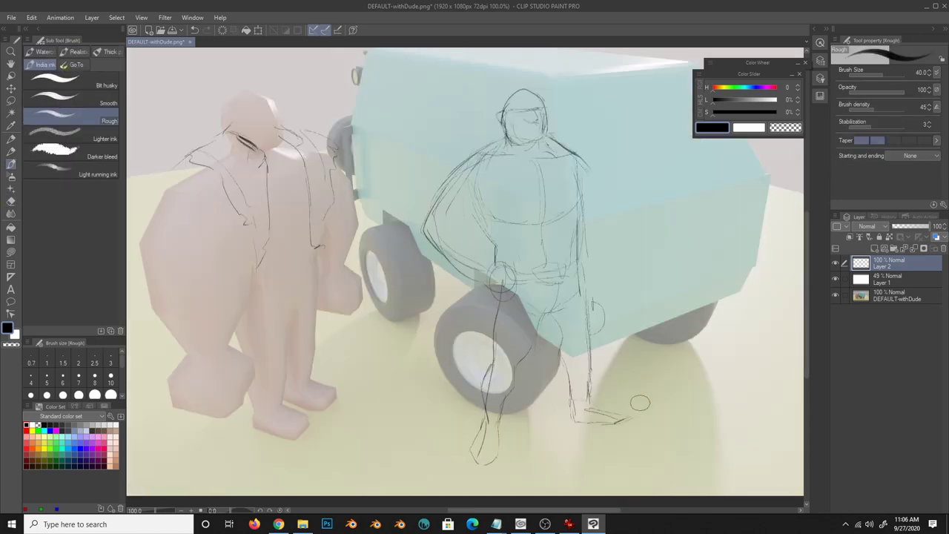
key("k")
scroll(558, 217, "up", 2)
key("b")
- Sketch the body contour, arm and hand by the wheel, and both legs with feet
left_click_drag(371, 208, 426, 289)
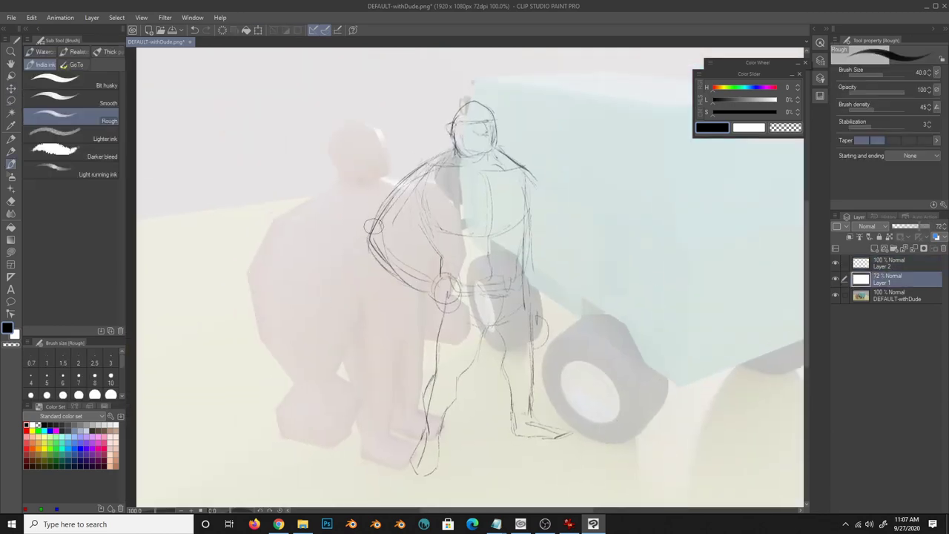
mouse_move(493, 145)
left_mouse_down()
mouse_move(545, 178)
mouse_move(586, 385)
left_mouse_up()
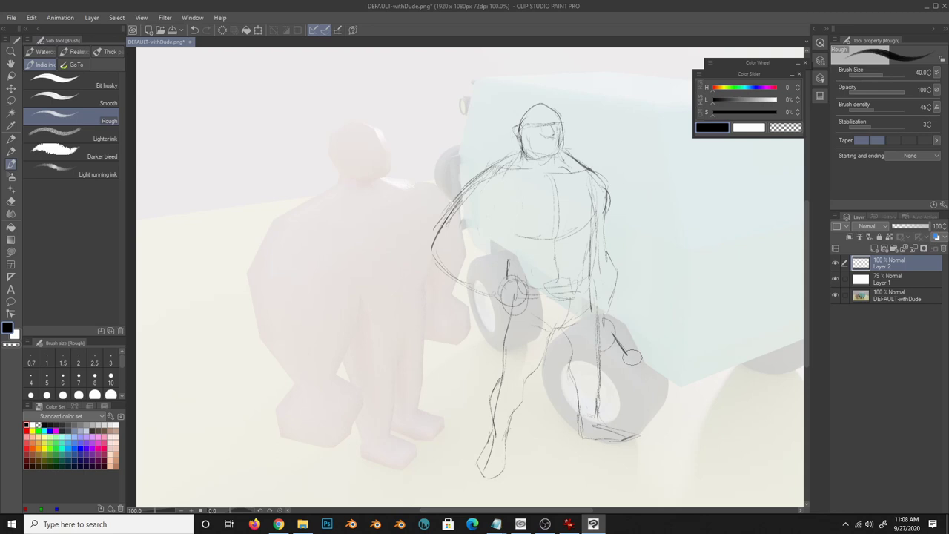
left_click_drag(632, 358, 652, 382)
mouse_move(562, 326)
left_mouse_down()
mouse_move(574, 381)
mouse_move(638, 442)
left_mouse_up()
left_click_drag(489, 412, 512, 431)
left_click_drag(534, 375, 515, 437)
left_click_drag(549, 296, 586, 412)
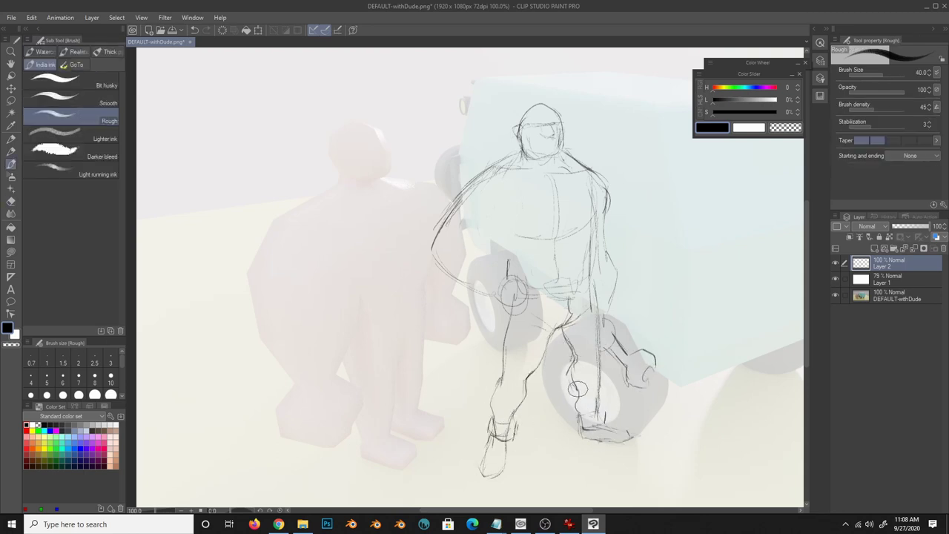
left_click_drag(575, 367, 585, 430)
left_click_drag(599, 282, 604, 415)
left_click_drag(555, 330, 495, 438)
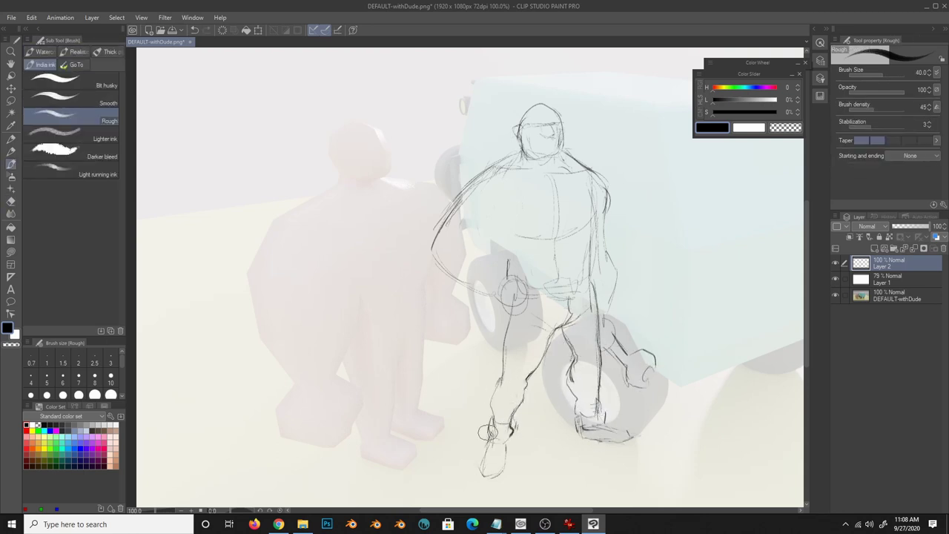
left_click_drag(512, 313, 491, 439)
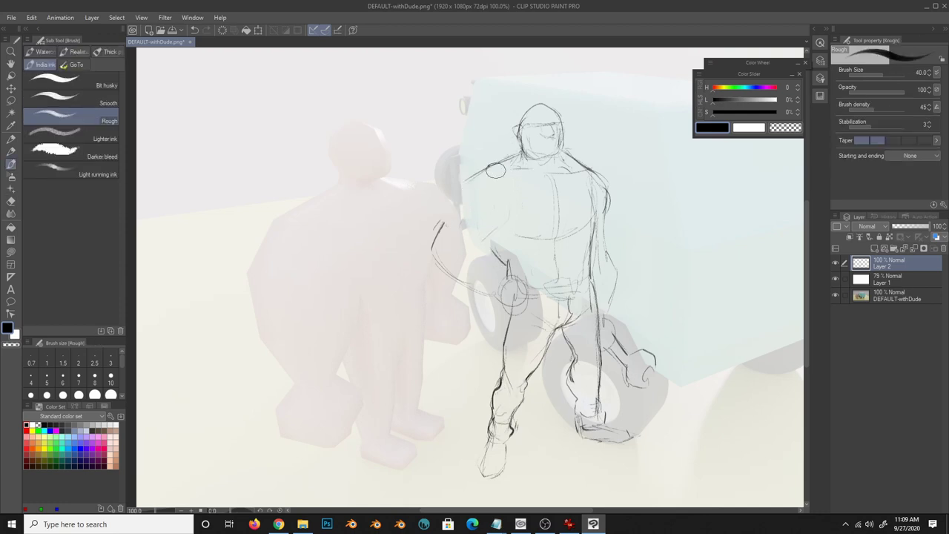
- Replace an undone fist with redrawn upper arm, forearm, chest and torso contours
left_click_drag(519, 161, 430, 245)
mouse_move(471, 163)
left_mouse_down()
mouse_move(475, 289)
mouse_move(523, 319)
left_mouse_up()
key("ctrl+z")
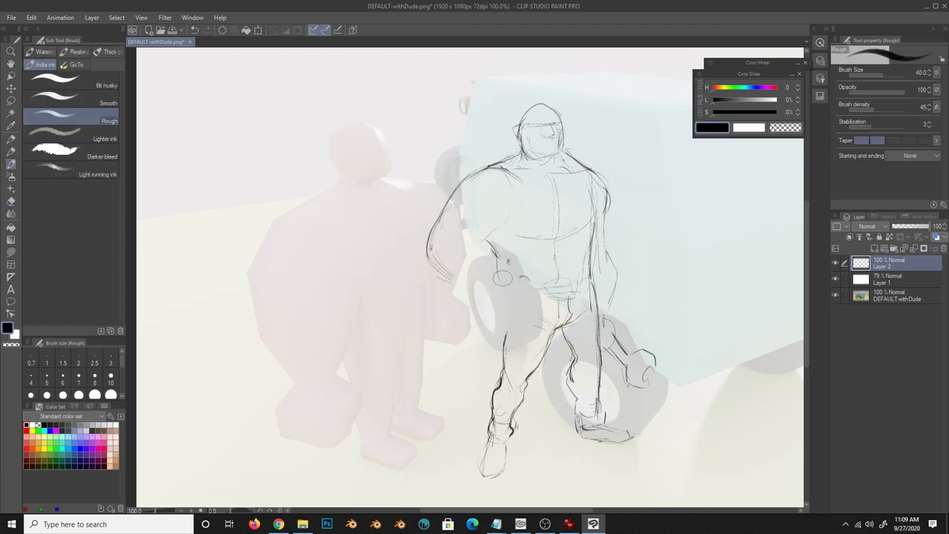
key("ctrl+z")
left_click_drag(451, 189, 474, 308)
mouse_move(512, 264)
left_mouse_down()
mouse_move(482, 321)
mouse_move(438, 304)
left_mouse_up()
left_click_drag(519, 219, 486, 278)
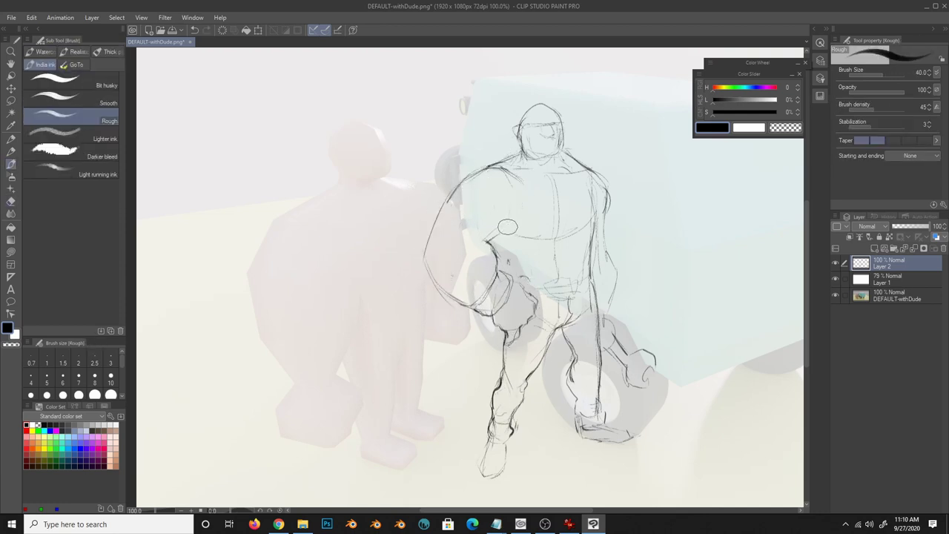
left_click_drag(524, 185, 495, 282)
left_click_drag(497, 282, 586, 274)
left_click_drag(564, 227, 506, 240)
left_click_drag(567, 148, 526, 178)
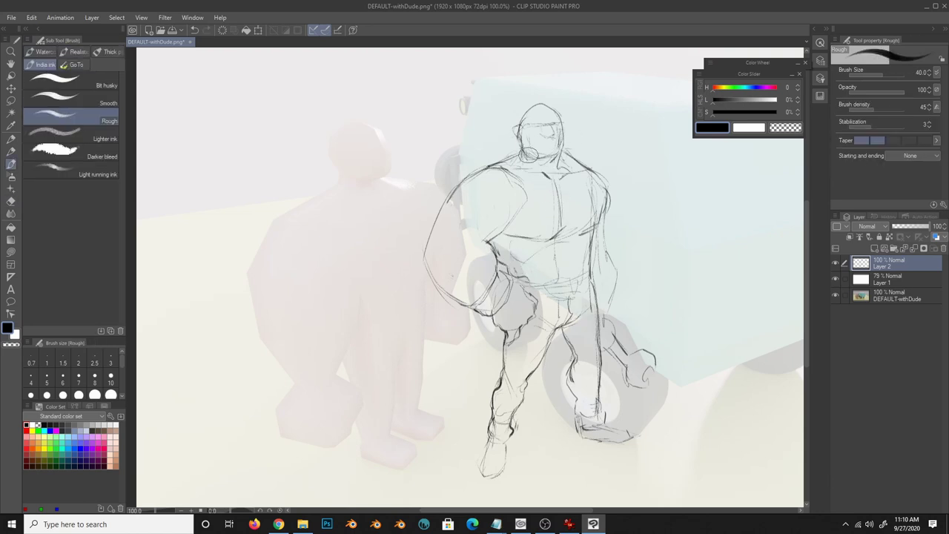
left_click_drag(553, 96, 521, 159)
left_click_drag(601, 164, 614, 349)
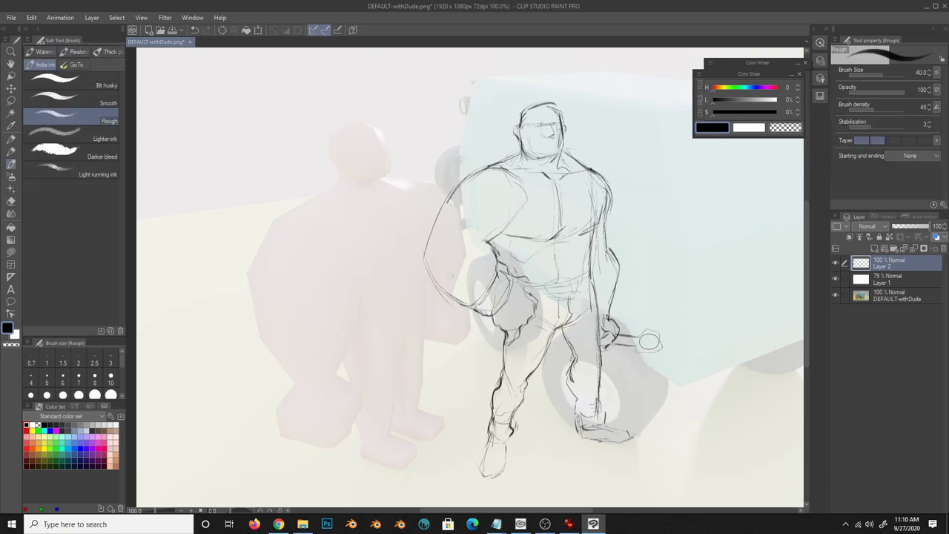
- Sketch the boots, knees and lower legs, flipping the view to check proportions
key("h")
left_click_drag(338, 226, 401, 264)
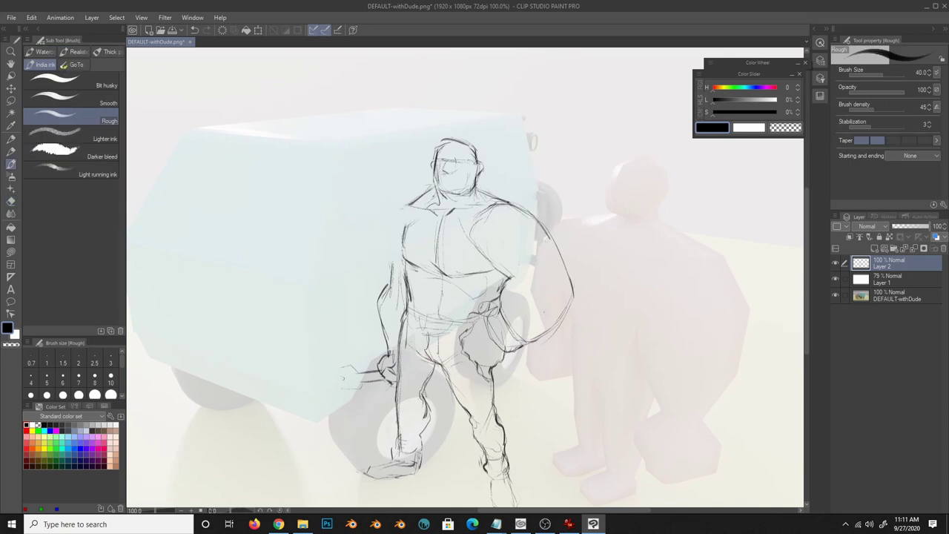
mouse_move(482, 460)
left_mouse_down()
mouse_move(499, 420)
mouse_move(528, 475)
left_mouse_up()
left_click_drag(430, 420, 382, 432)
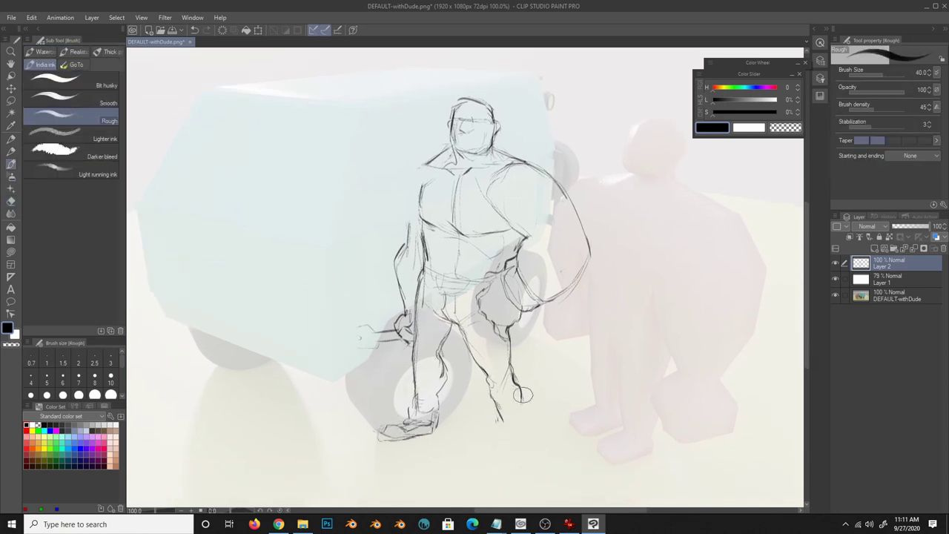
key("h")
left_click_drag(433, 401, 402, 462)
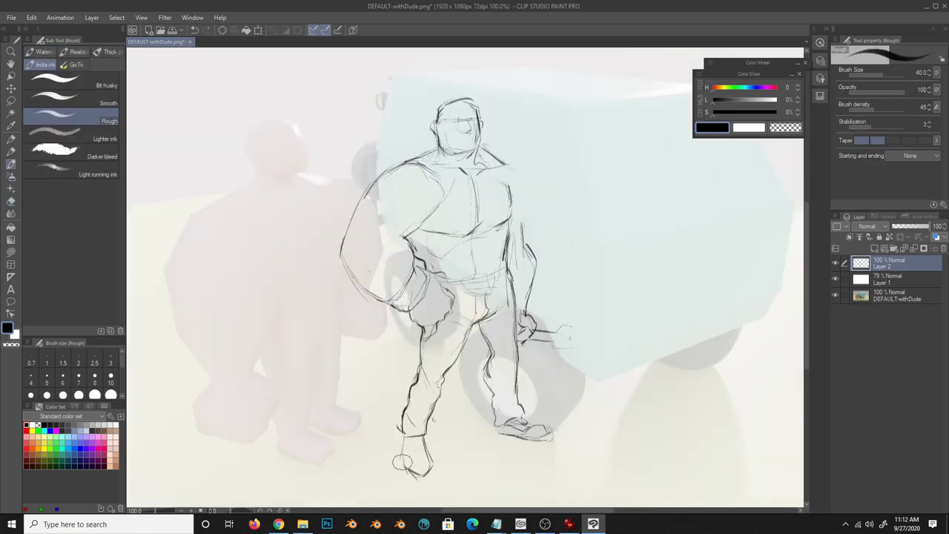
left_click_drag(497, 428, 554, 441)
left_click_drag(449, 356, 489, 319)
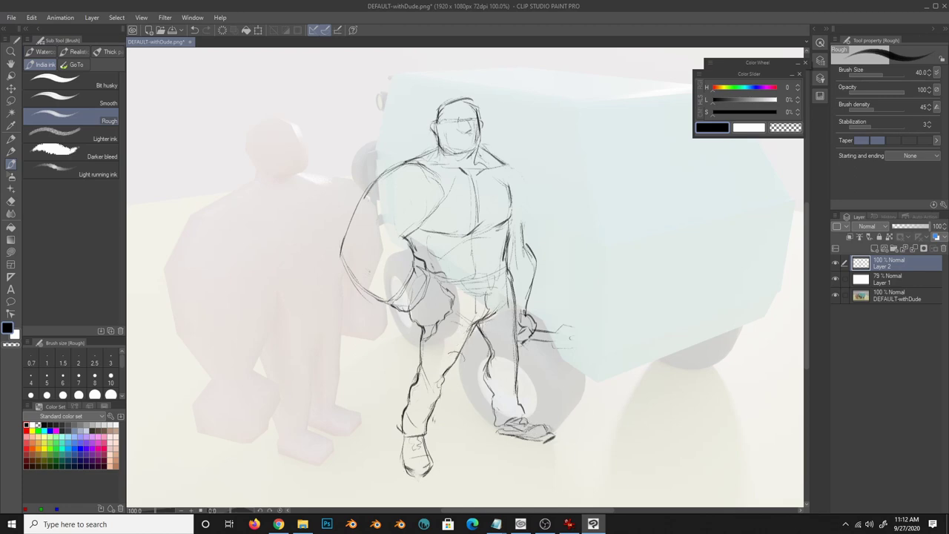
- Start a Save As with layers kept, then cancel the save
key("ctrl+s")
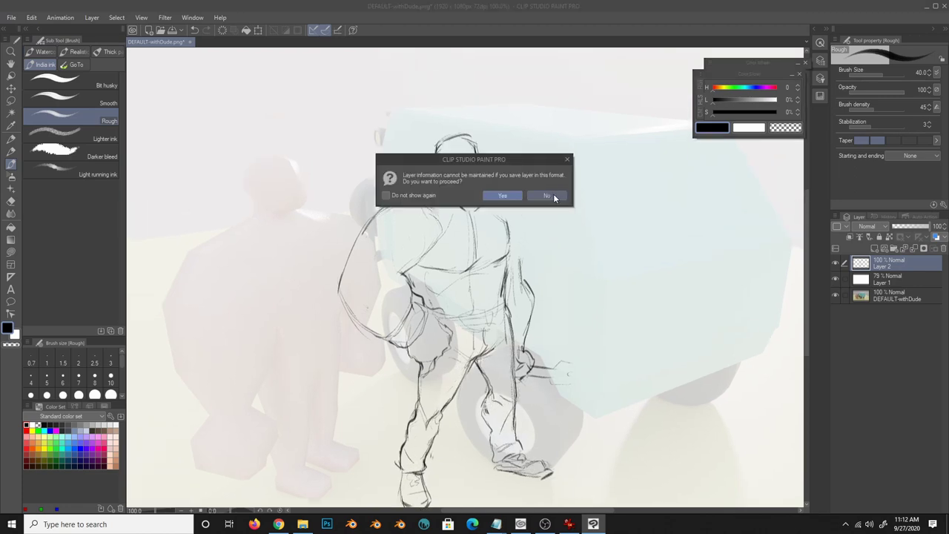
left_click(555, 198)
key("Escape")
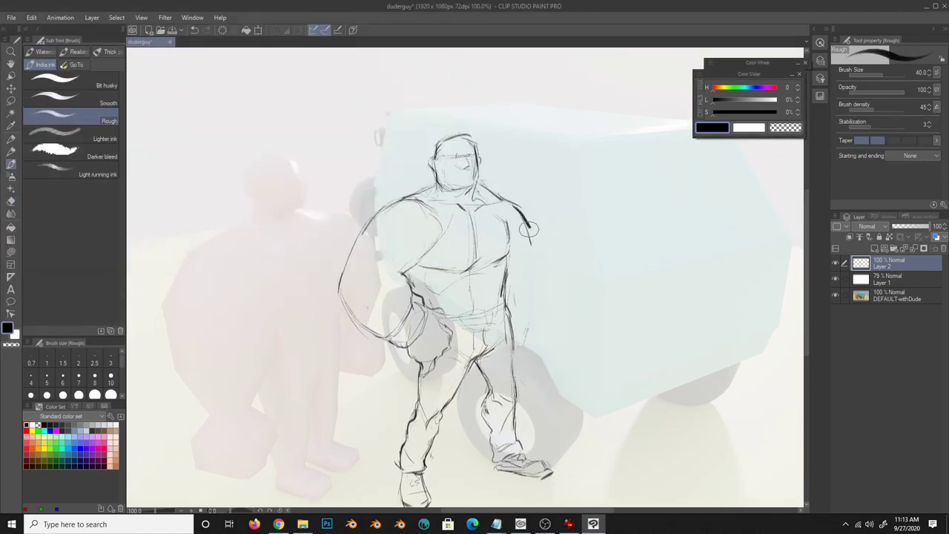
- Zoom in on the man's head and sketch eyebrows, eyes and facial shading
key("h")
left_click_drag(414, 203, 395, 305)
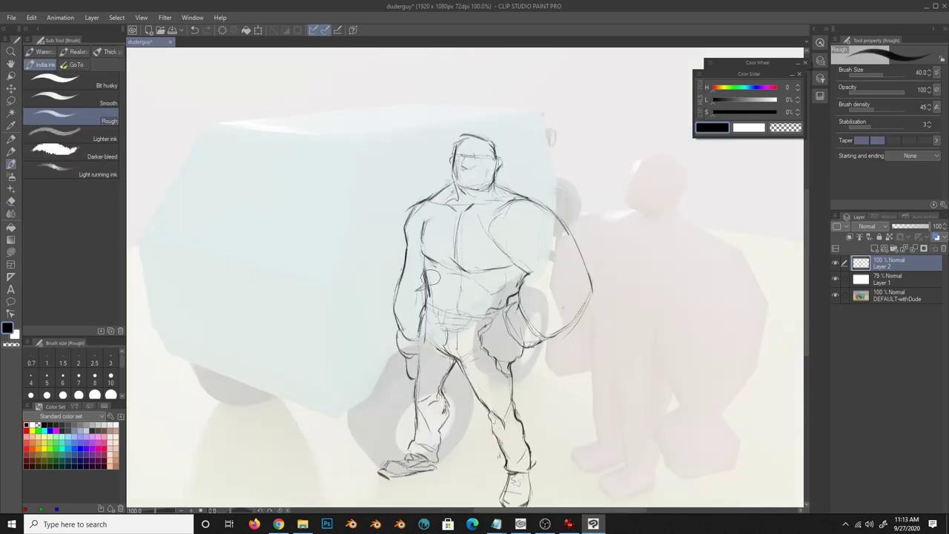
key("ctrl+space")
left_click(498, 160)
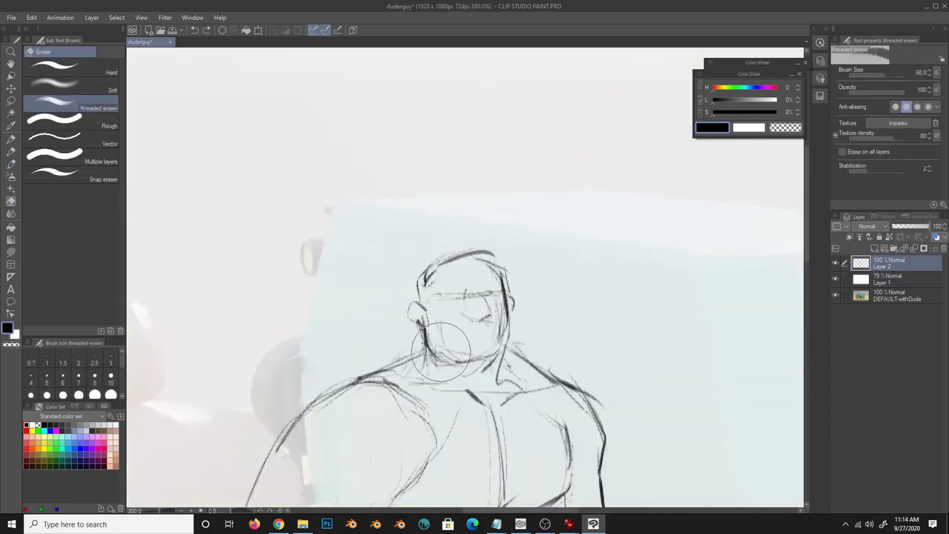
left_click_drag(517, 393, 486, 326)
left_click_drag(453, 296, 489, 348)
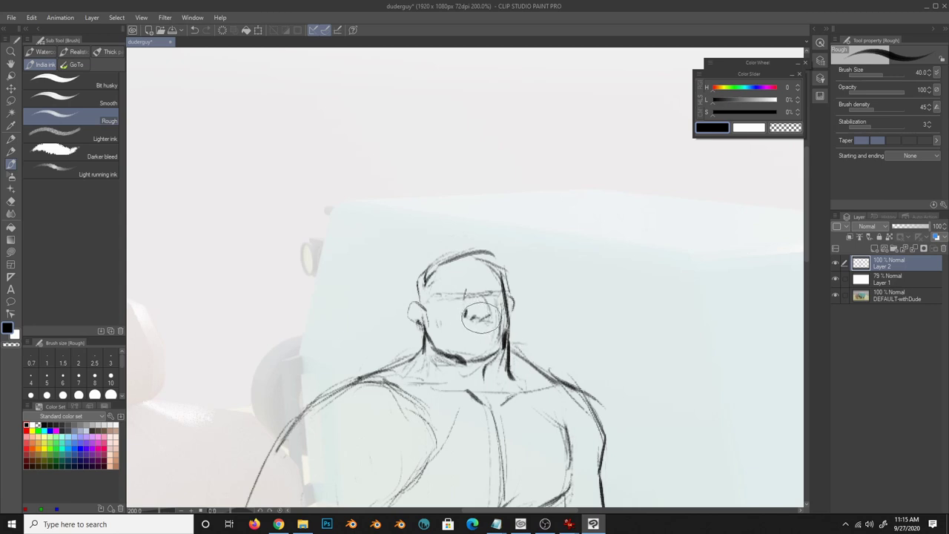
left_click_drag(428, 296, 464, 284)
mouse_move(483, 284)
left_mouse_down()
mouse_move(499, 281)
mouse_move(451, 306)
left_mouse_up()
- Draw spiky hair, neck and jaw lines, nose, eyes and a smiling mouth, then zoom out
key("e")
key("b")
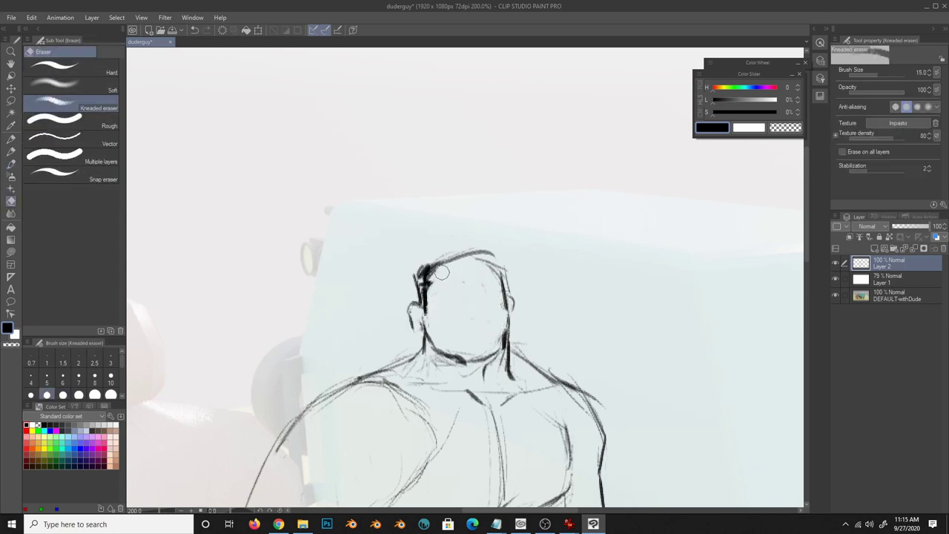
left_click_drag(467, 256, 506, 248)
left_click_drag(419, 261, 489, 241)
left_click_drag(506, 340, 493, 371)
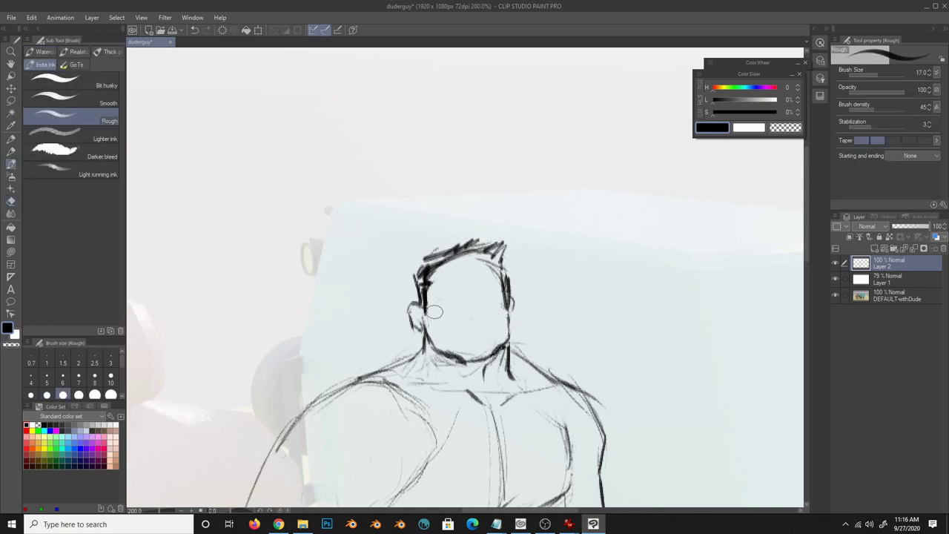
left_click_drag(430, 342, 452, 364)
mouse_move(444, 292)
left_mouse_down()
mouse_move(464, 284)
mouse_move(472, 303)
mouse_move(454, 290)
left_mouse_up()
mouse_move(459, 326)
left_mouse_down()
mouse_move(498, 321)
mouse_move(490, 328)
left_mouse_up()
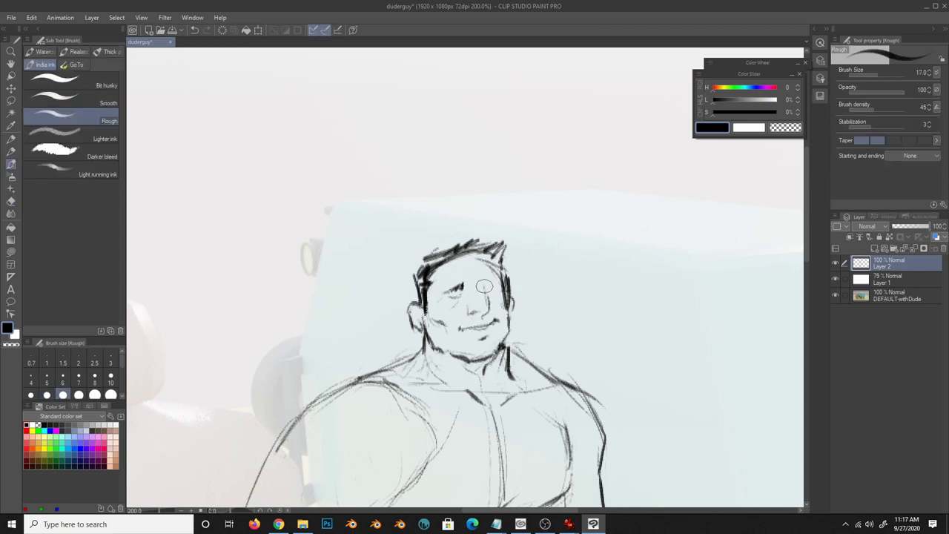
left_click_drag(479, 281, 496, 274)
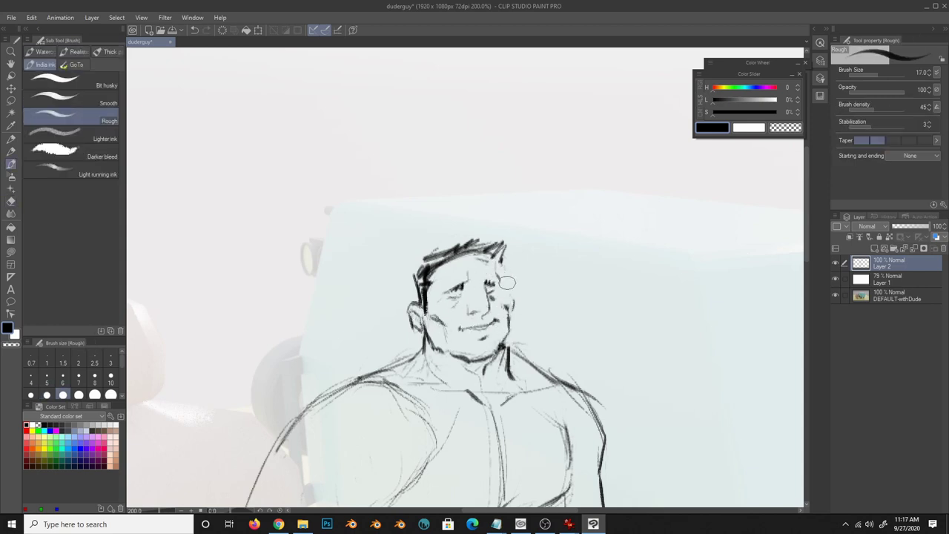
left_click_drag(510, 347, 509, 312)
key("/")
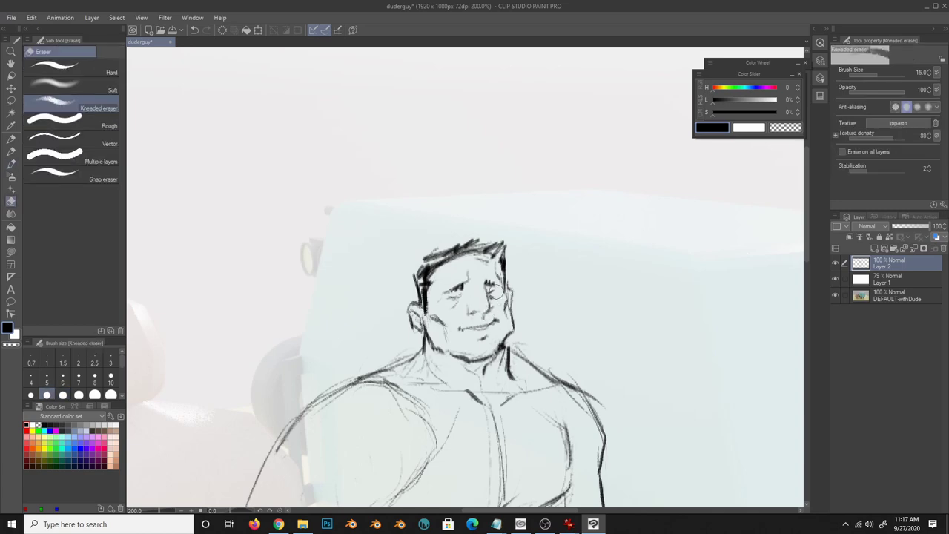
scroll(470, 224, "down", 3)
- Change the canvas size to 3200 × 2500 via Edit > Change Canvas Size
key("b")
left_click(31, 17)
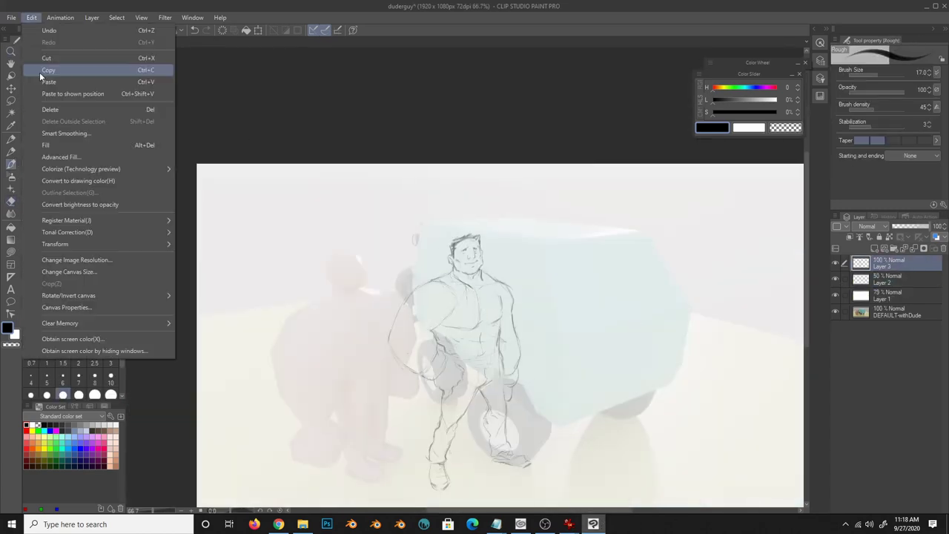
left_click(74, 267)
type("3200")
key("Tab")
type("2500")
key("Return")
key("ctrl+t")
- Free Transform Layer 2 to move and resize the man sketch to the right
left_click_drag(352, 212, 208, 134)
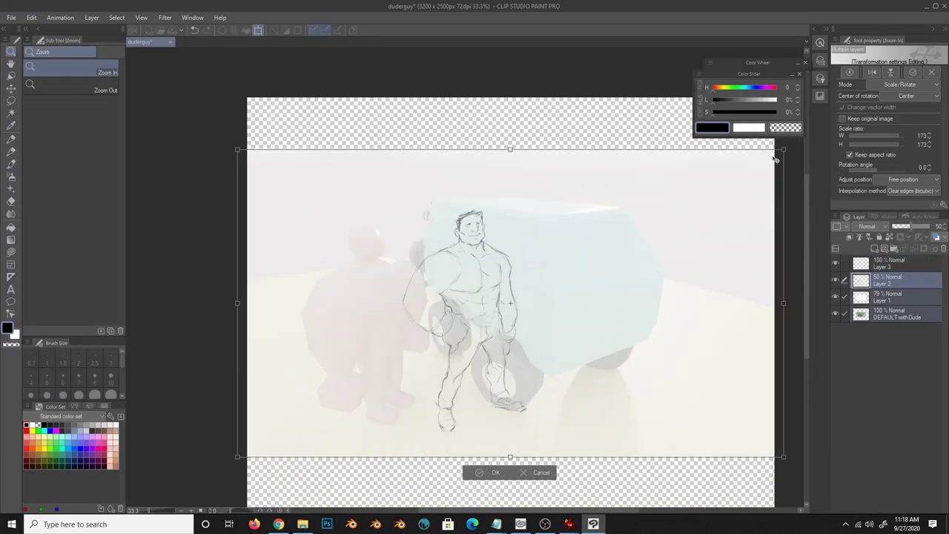
key("Escape")
key("ctrl+z")
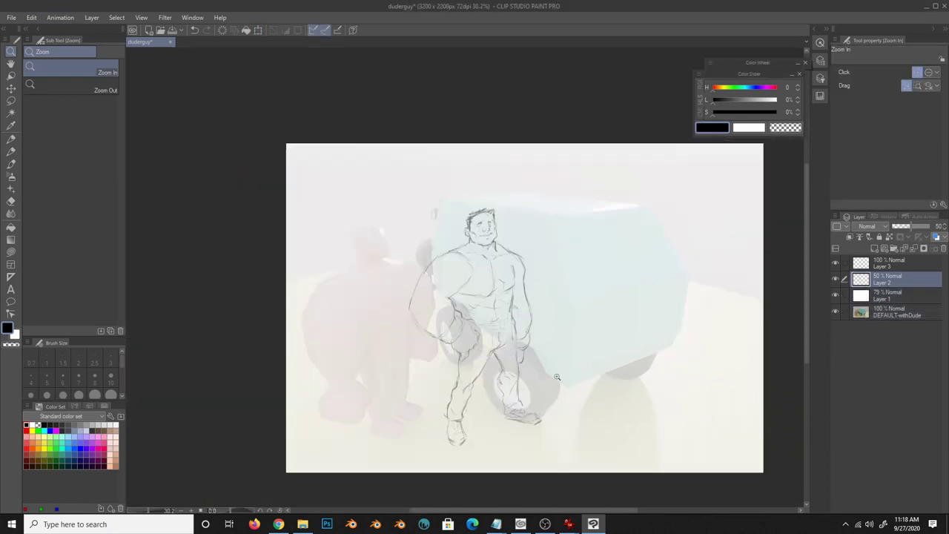
key("ctrl+t")
left_click_drag(376, 334, 468, 330)
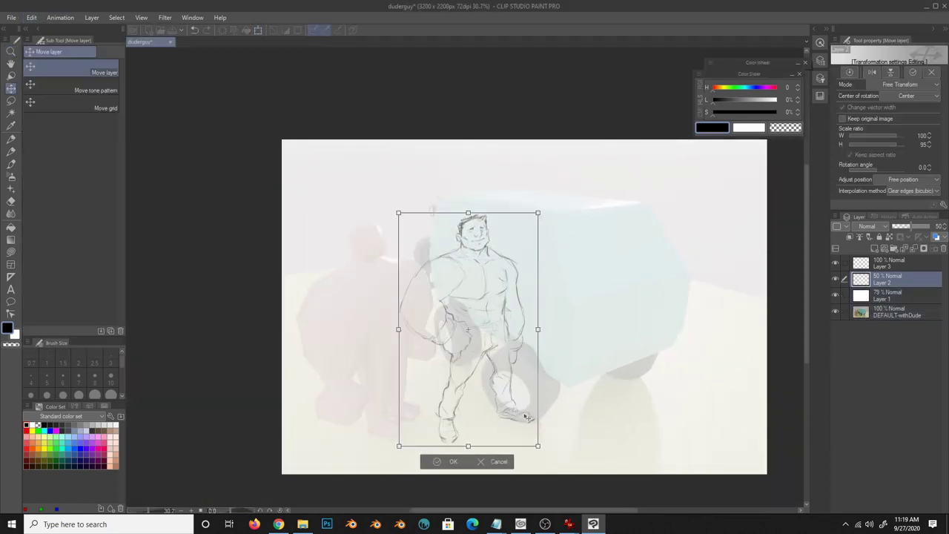
key("Return")
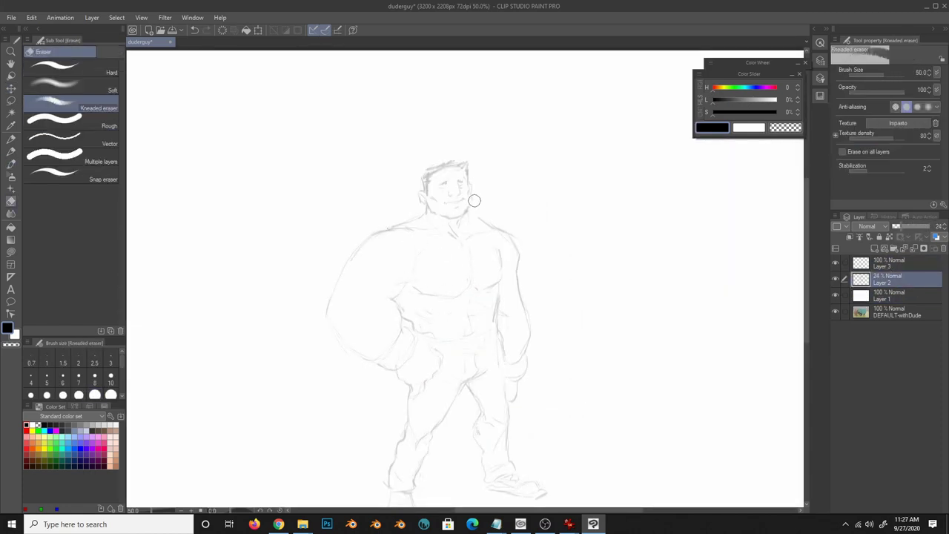
- Flip the view to check the figure, add strokes around the head, and reposition the view
key("h")
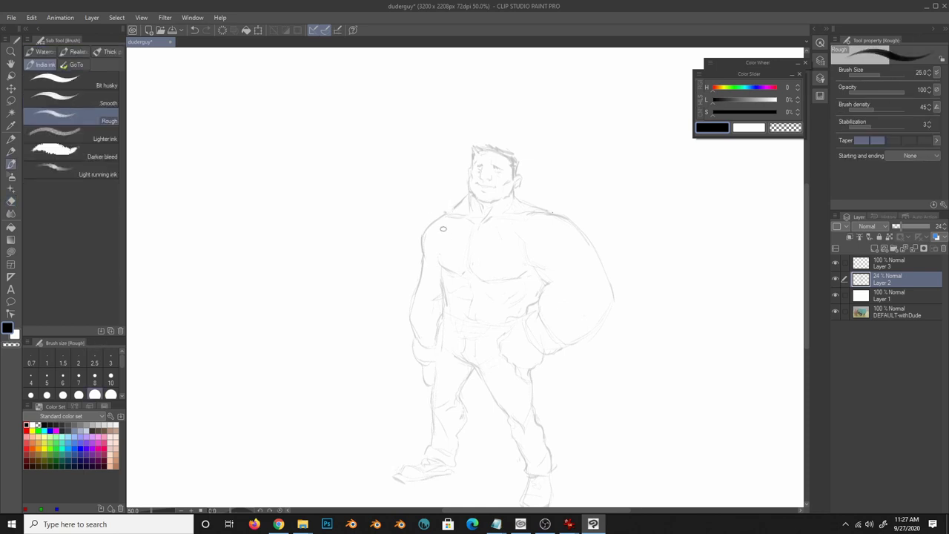
key("h")
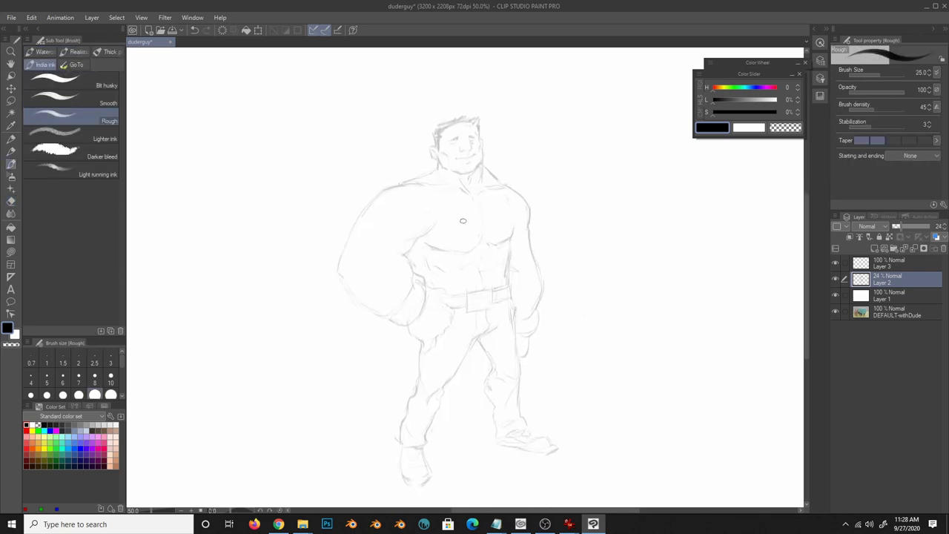
left_click_drag(533, 317, 554, 366)
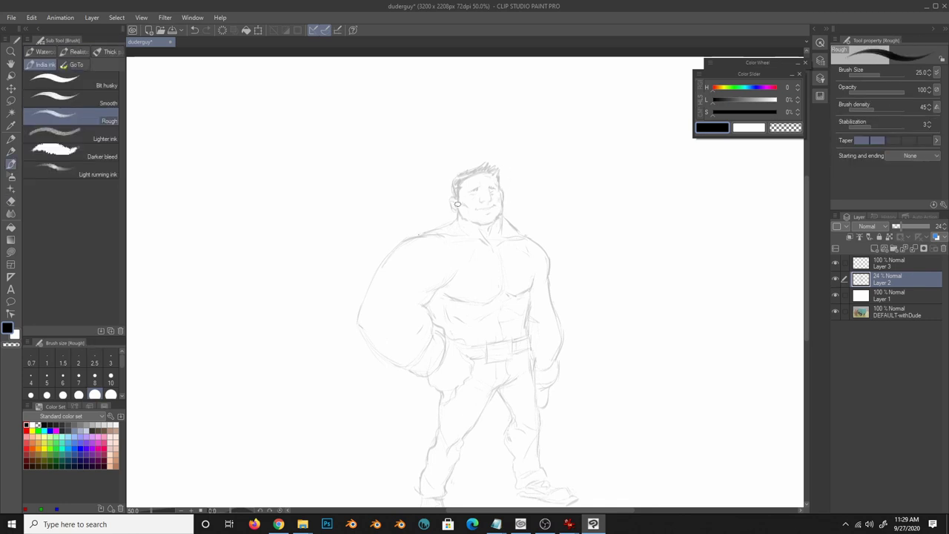
left_click_drag(446, 313, 451, 271)
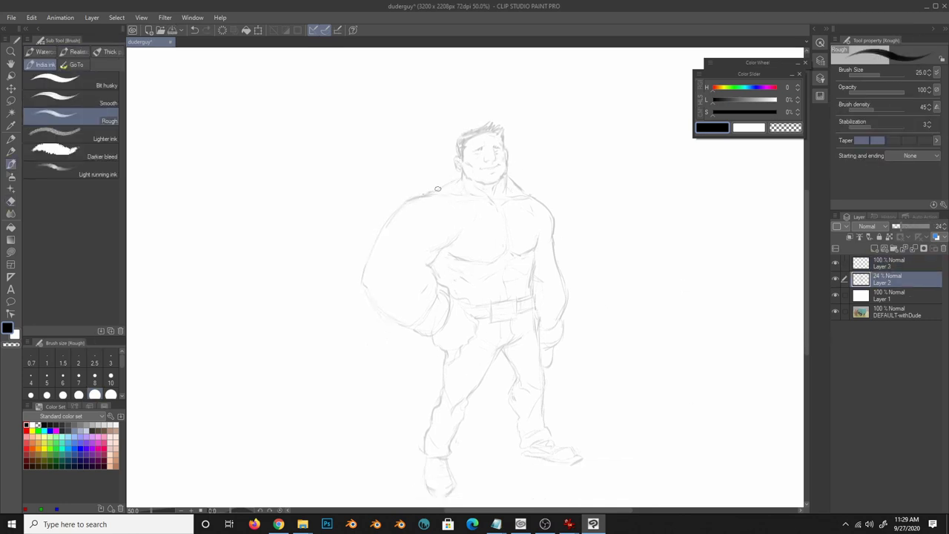
- Ink darker jacket lines down the torso, along the lapels, collar and edges
key("e")
key("b")
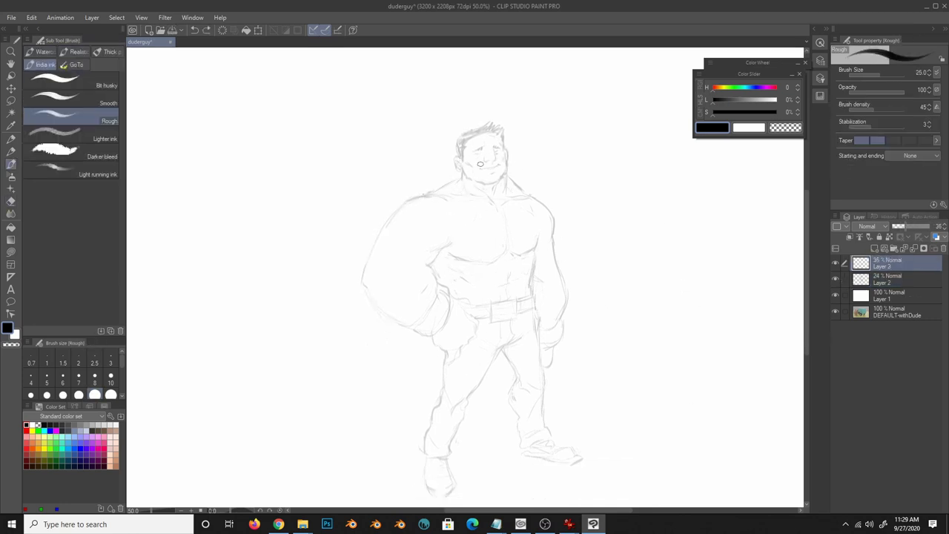
key("h")
left_click_drag(469, 179, 443, 300)
mouse_move(497, 193)
left_mouse_down()
mouse_move(486, 260)
mouse_move(479, 190)
mouse_move(456, 215)
mouse_move(445, 300)
left_mouse_up()
left_click_drag(425, 178, 396, 285)
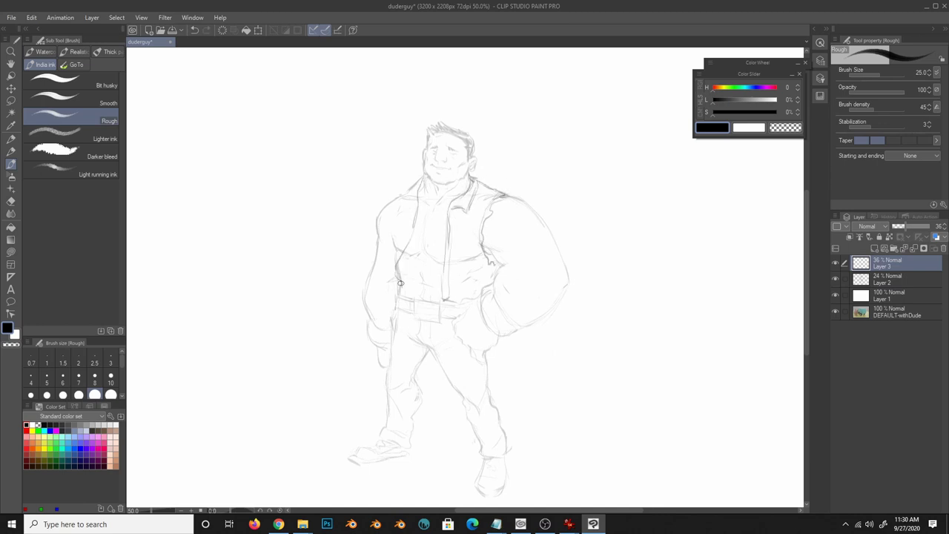
mouse_move(424, 174)
left_mouse_down()
mouse_move(409, 209)
mouse_move(392, 219)
left_mouse_up()
left_click_drag(487, 209, 453, 305)
left_click_drag(393, 241, 396, 288)
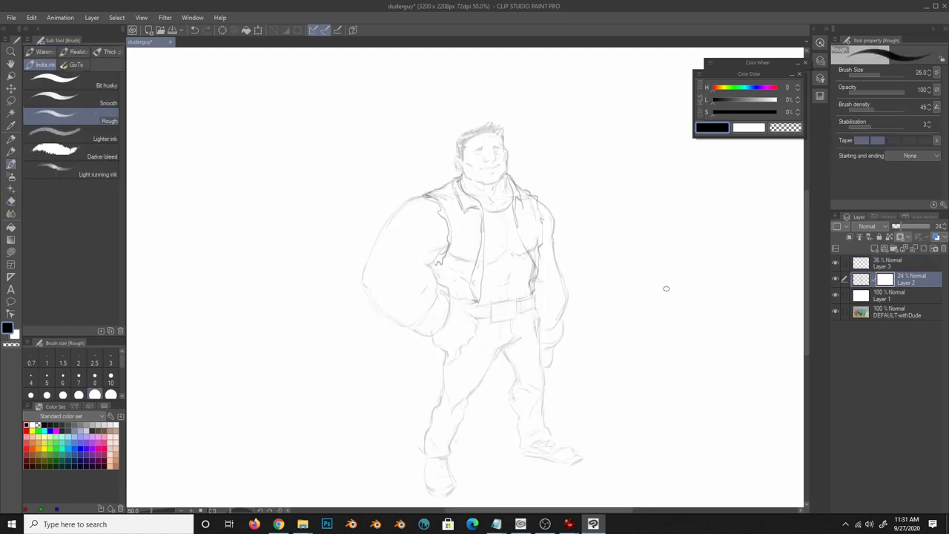
- Try stripes and hatching on the shirt, undo them, and draw chest and belly lines
key("e")
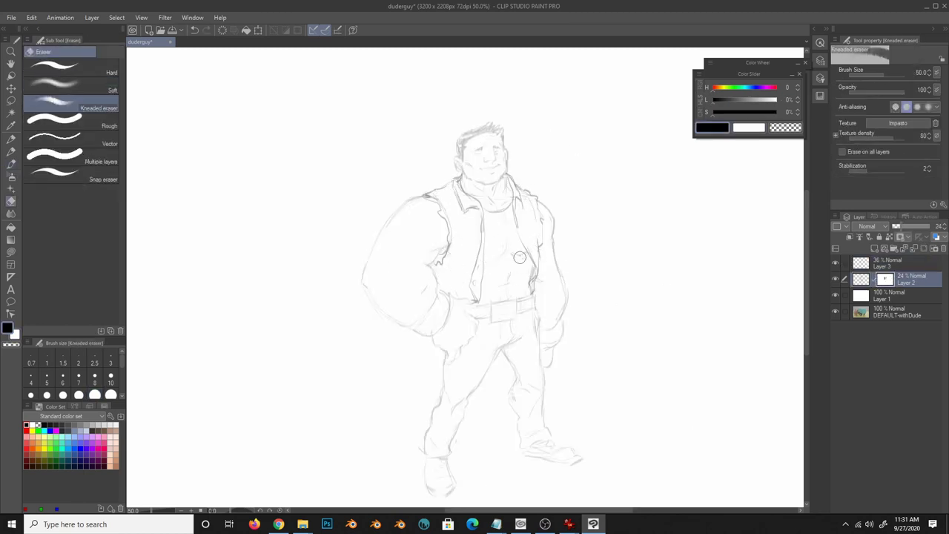
key("b")
left_click_drag(485, 222, 519, 224)
mouse_move(486, 237)
left_mouse_down()
mouse_move(519, 237)
mouse_move(529, 259)
left_mouse_up()
mouse_move(484, 278)
left_mouse_down()
mouse_move(531, 281)
mouse_move(540, 297)
left_mouse_up()
mouse_move(491, 229)
left_mouse_down()
mouse_move(517, 236)
mouse_move(519, 268)
left_mouse_up()
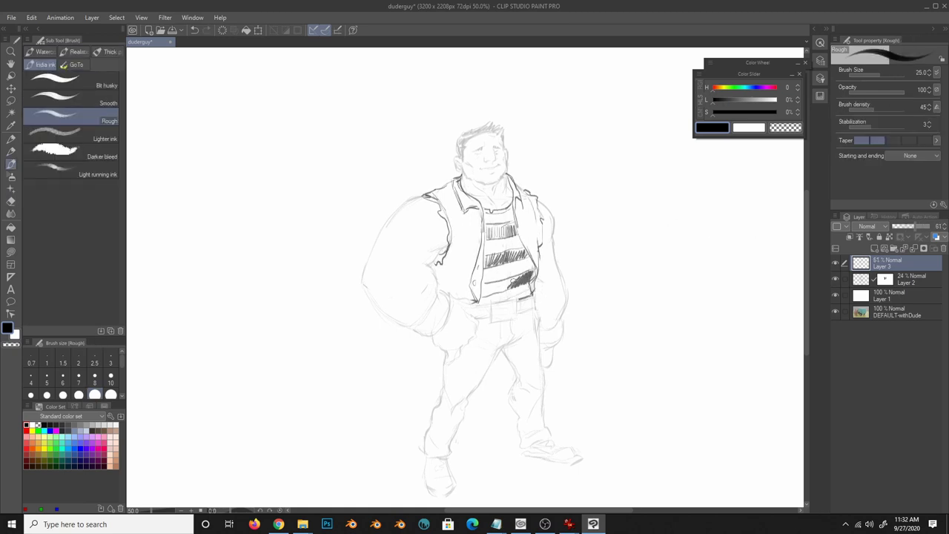
mouse_move(482, 297)
left_mouse_down()
mouse_move(518, 279)
mouse_move(523, 243)
left_mouse_up()
key("ctrl+z")
key("ctrl+z")
key("ctrl+z")
mouse_move(491, 301)
left_mouse_down()
mouse_move(529, 288)
mouse_move(502, 289)
left_mouse_up()
- Ink and darken the big arm's outline and lower-arm cuff, flipping the canvas to check
key("h")
left_click_drag(491, 239, 487, 264)
mouse_move(495, 294)
left_mouse_down()
mouse_move(520, 327)
mouse_move(569, 276)
left_mouse_up()
key("h")
left_click_drag(363, 275, 424, 196)
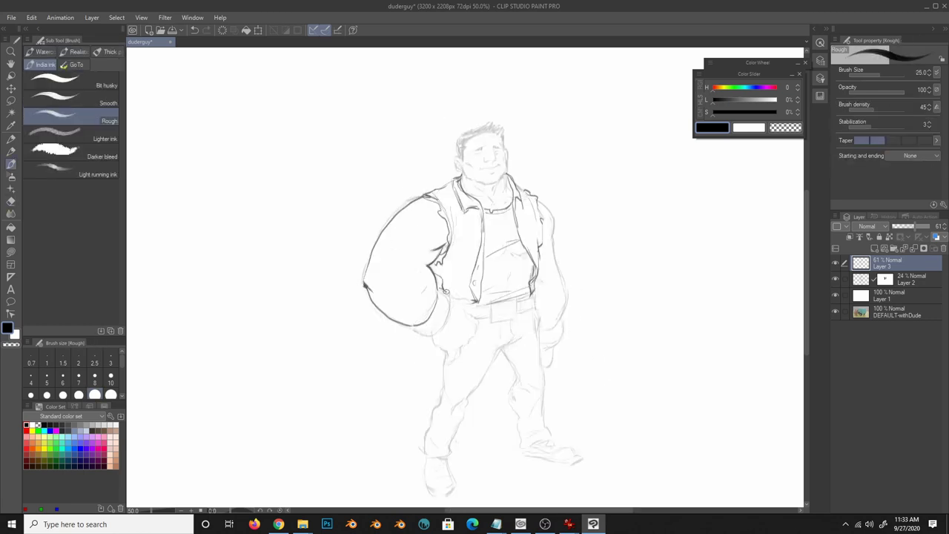
left_click_drag(448, 291, 416, 334)
- Ink the belt, hip pocket, sleeve cuff, and the vest's right edge and collar
mouse_move(451, 301)
left_mouse_down()
mouse_move(470, 302)
mouse_move(476, 327)
mouse_move(517, 317)
mouse_move(542, 300)
mouse_move(534, 297)
left_mouse_up()
left_click_drag(435, 340, 445, 350)
left_click_drag(462, 342, 447, 362)
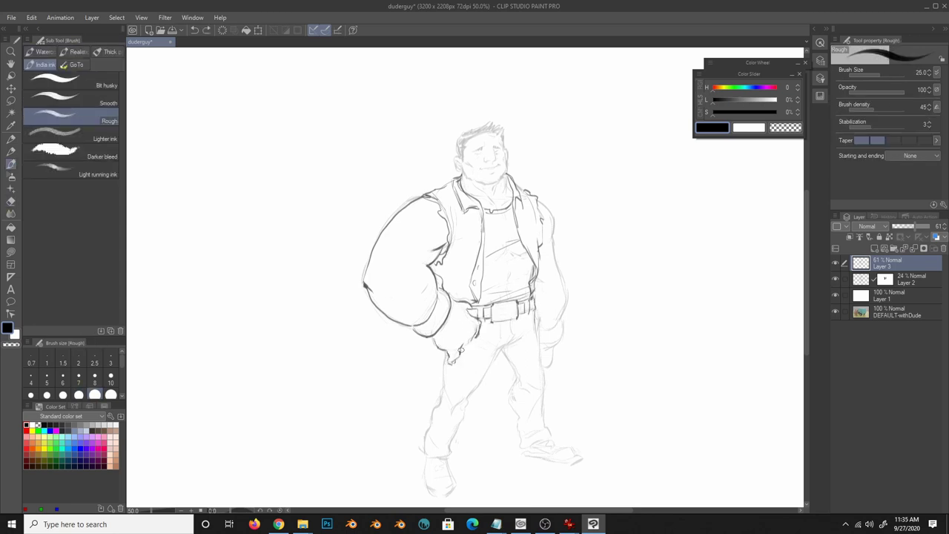
left_click_drag(437, 298, 416, 325)
left_click_drag(528, 189, 546, 242)
left_click_drag(477, 211, 466, 192)
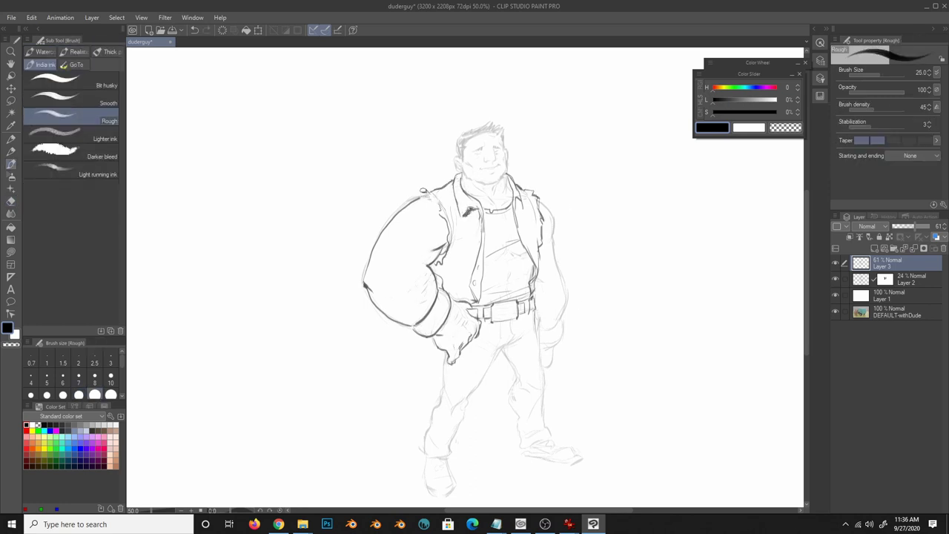
- Darken the jacket's left side and outline the left leg with ink strokes
key("h")
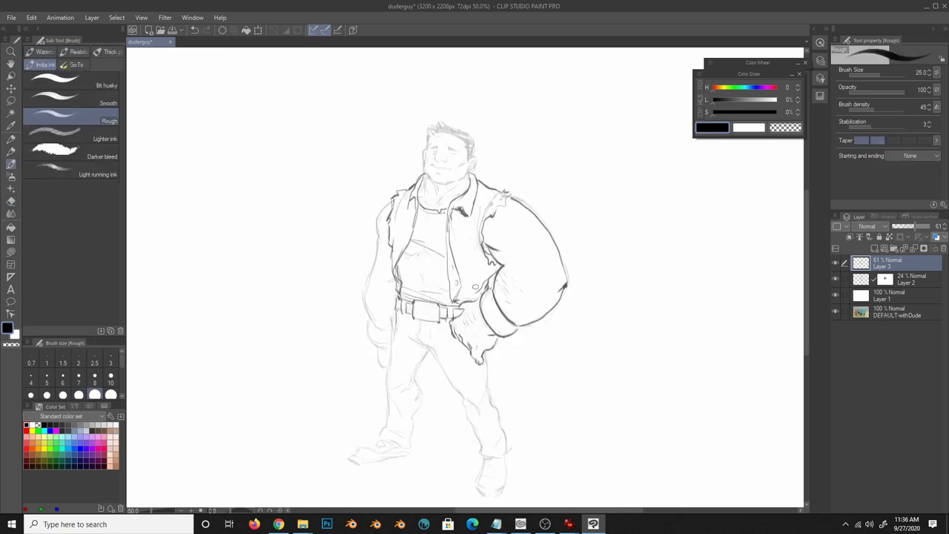
mouse_move(377, 245)
left_mouse_down()
mouse_move(375, 345)
mouse_move(384, 367)
left_mouse_up()
key("e")
key("b")
mouse_move(400, 300)
left_mouse_down()
mouse_move(391, 352)
mouse_move(410, 449)
left_mouse_up()
left_click_drag(393, 351, 379, 438)
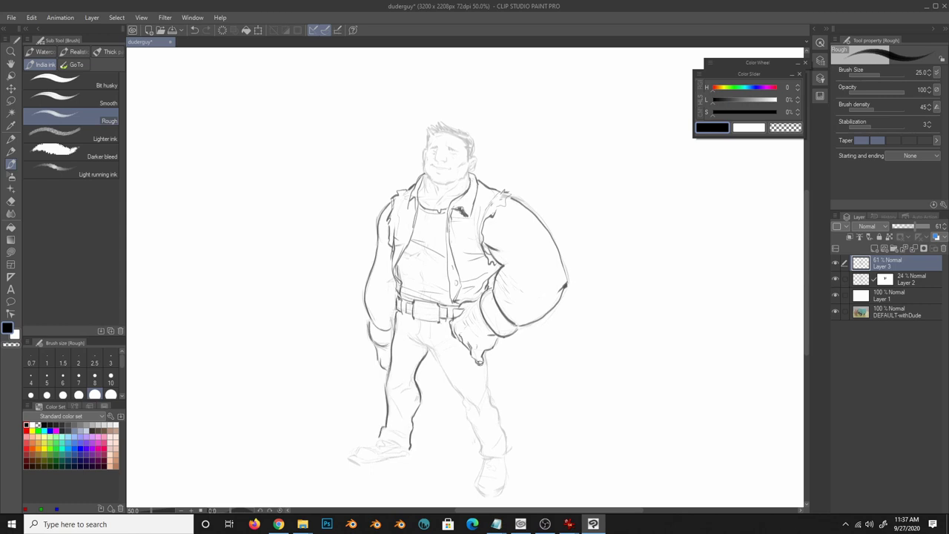
- Ink the right leg, both feet and the shoes, mirroring to check proportions
left_click_drag(438, 338, 484, 456)
left_click_drag(483, 364, 503, 462)
left_click_drag(471, 402, 498, 496)
left_click_drag(475, 460, 528, 379)
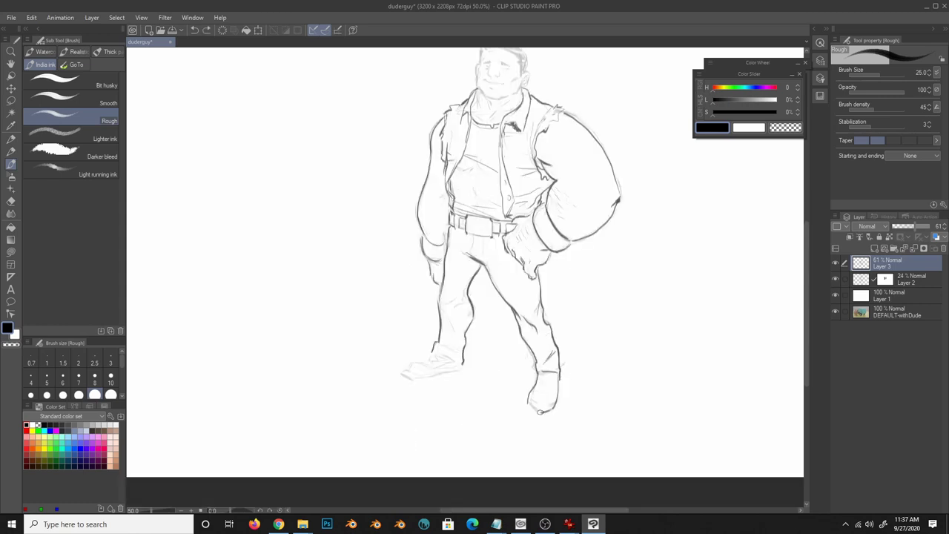
mouse_move(433, 353)
left_mouse_down()
mouse_move(460, 370)
mouse_move(444, 370)
left_mouse_up()
key("h")
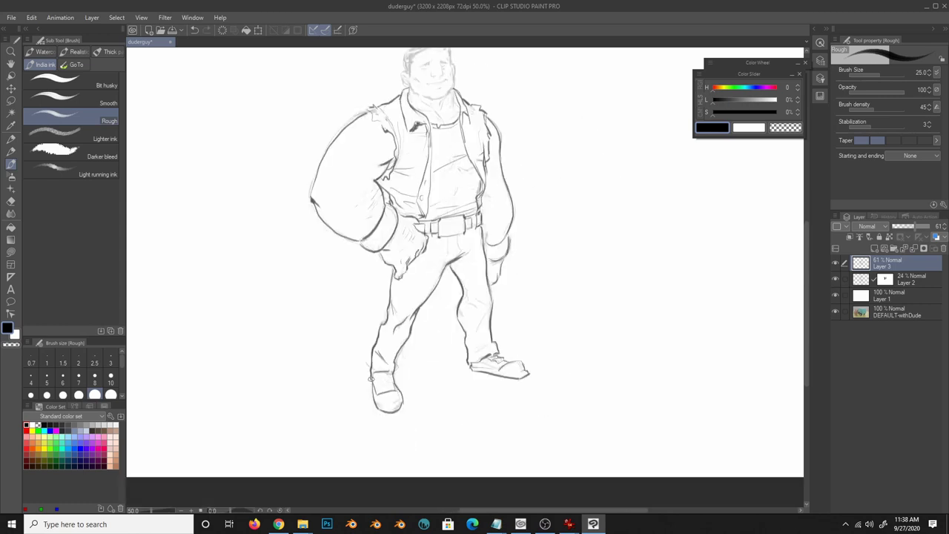
left_click_drag(371, 380, 391, 385)
- Zoom in on the head and ink the ear, jaw, hair outline, face side and eyes
key("/")
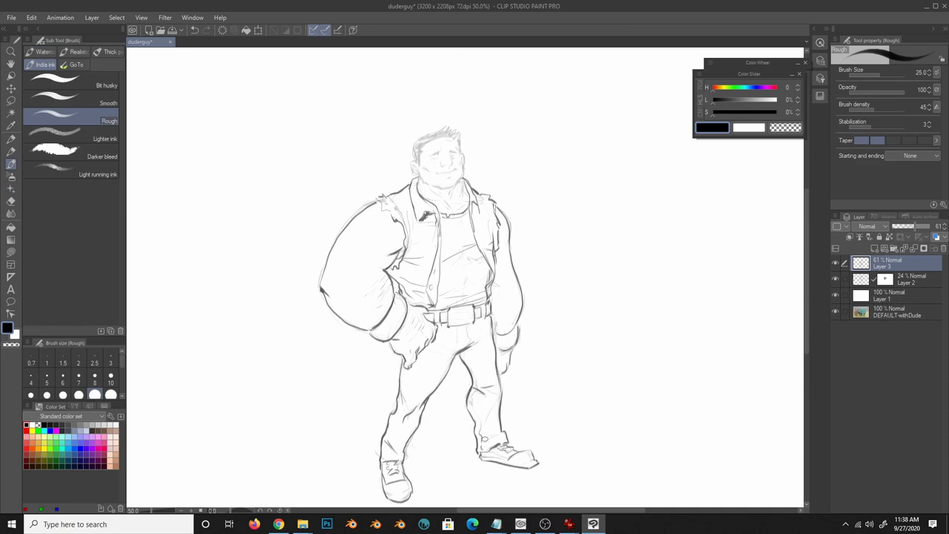
left_click(473, 241)
key("b")
mouse_move(417, 286)
left_mouse_down()
mouse_move(444, 334)
mouse_move(521, 294)
left_mouse_up()
mouse_move(430, 288)
left_mouse_down()
mouse_move(475, 237)
mouse_move(510, 226)
mouse_move(509, 236)
left_mouse_up()
mouse_move(454, 335)
left_mouse_down()
mouse_move(505, 334)
mouse_move(512, 227)
left_mouse_up()
left_click_drag(451, 274, 507, 262)
left_click_drag(455, 282, 502, 277)
- Ink the nose, cheek creases, smiling mouth, chin stubble and spiky hair, then mirror to check
left_click_drag(490, 275, 493, 299)
left_click_drag(496, 274, 518, 298)
left_click_drag(439, 299, 451, 310)
mouse_move(498, 301)
left_mouse_down()
mouse_move(511, 316)
mouse_move(506, 328)
left_mouse_up()
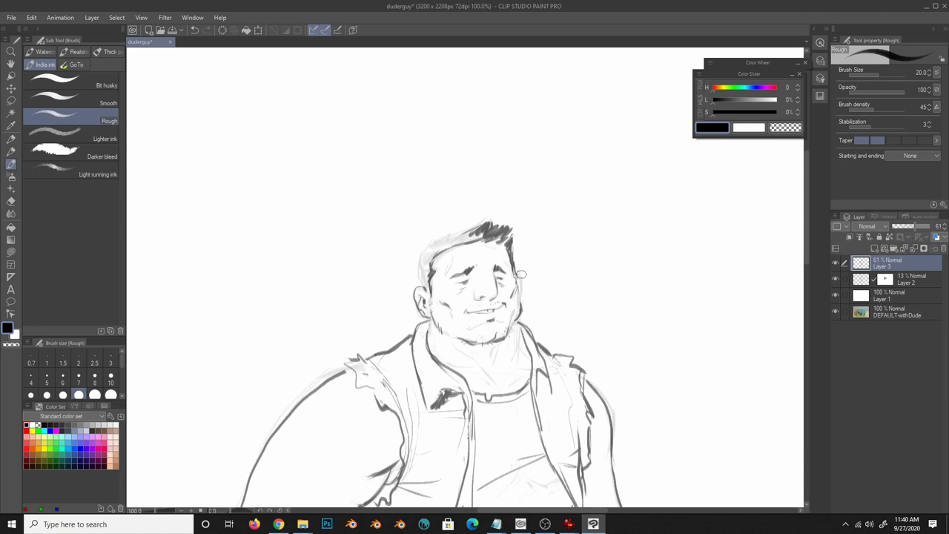
left_click_drag(517, 272, 522, 296)
left_click_drag(421, 287, 430, 237)
mouse_move(437, 239)
left_mouse_down()
mouse_move(474, 228)
mouse_move(424, 295)
left_mouse_up()
left_click_drag(505, 225, 517, 238)
left_click_drag(515, 254, 516, 286)
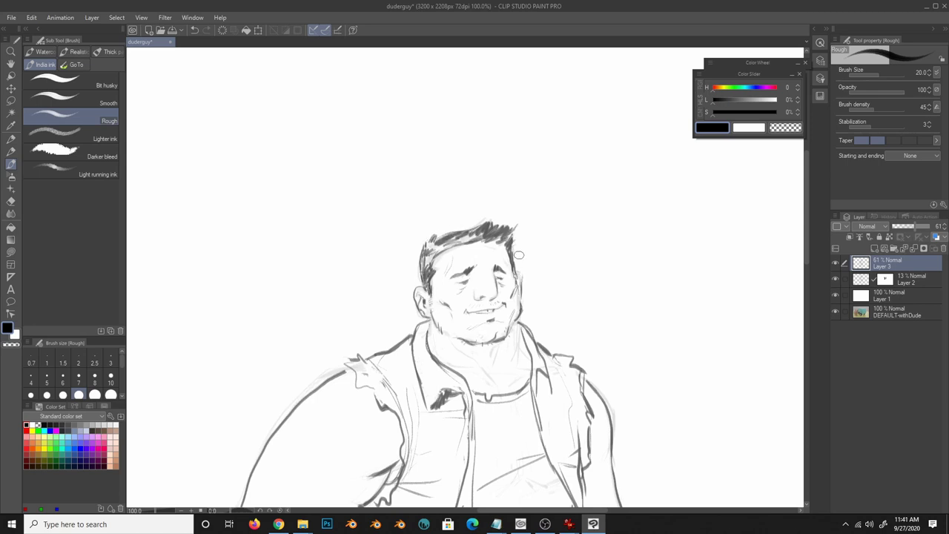
key("h")
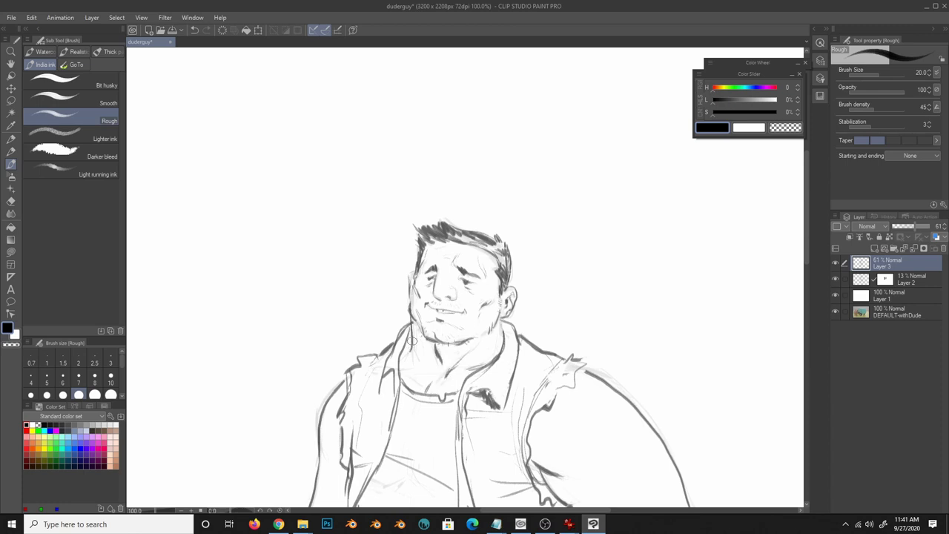
- Draw a badge on the vest chest, a shirt-pocket mark and the vest lapel edge
left_click(498, 309)
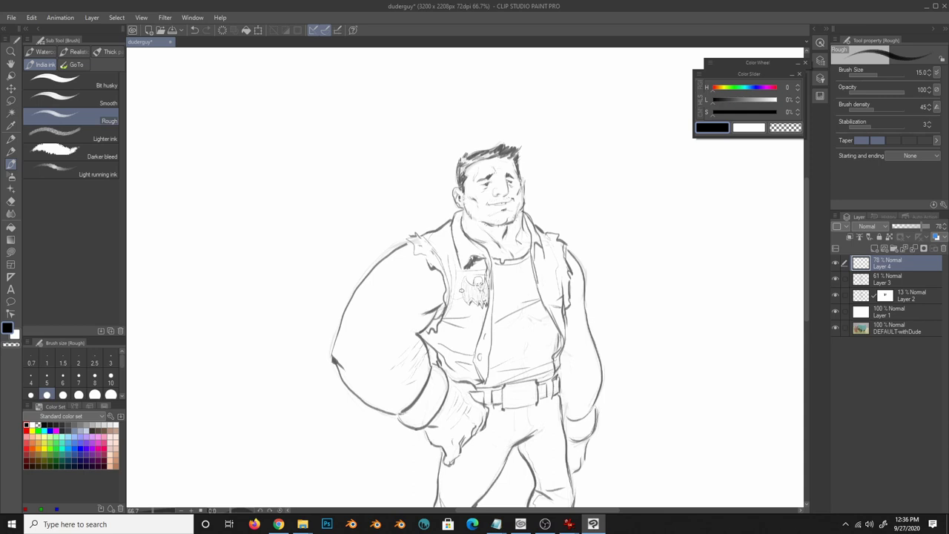
left_click_drag(551, 298, 548, 274)
left_click_drag(488, 335, 480, 342)
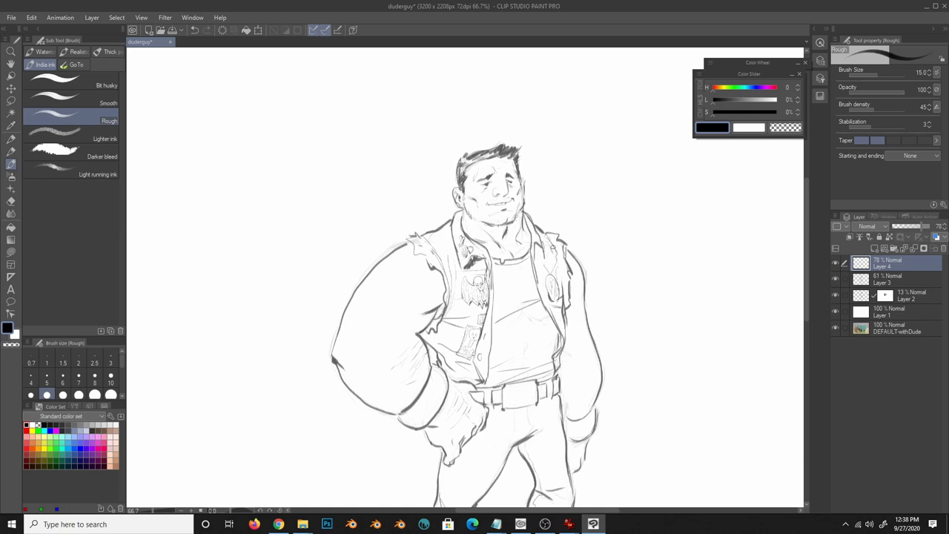
left_click_drag(547, 240, 554, 276)
- On Layer 3, raise the brush size to 20 and detail the belt buckle
left_click(858, 284)
scroll(434, 337, "down", 3)
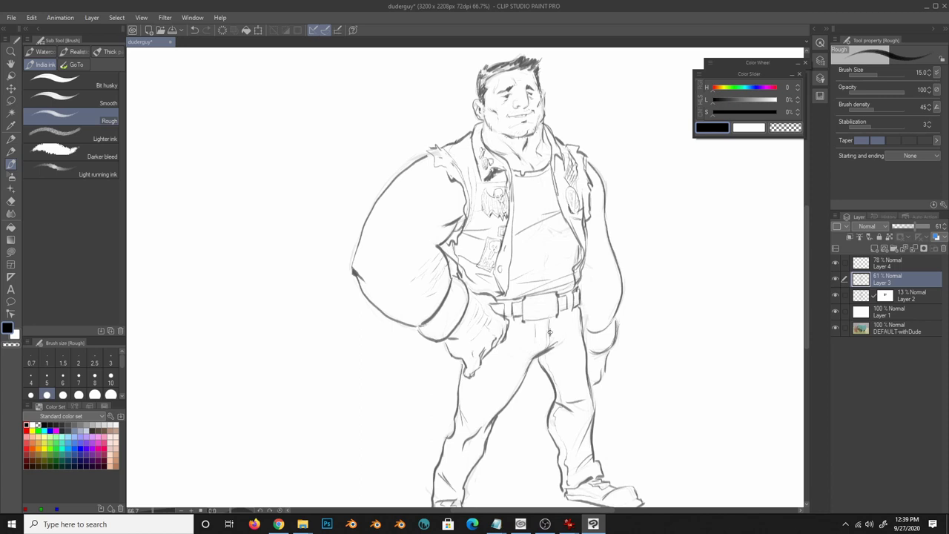
key("bracketright")
mouse_move(570, 353)
left_mouse_down()
mouse_move(574, 275)
mouse_move(518, 302)
left_mouse_up()
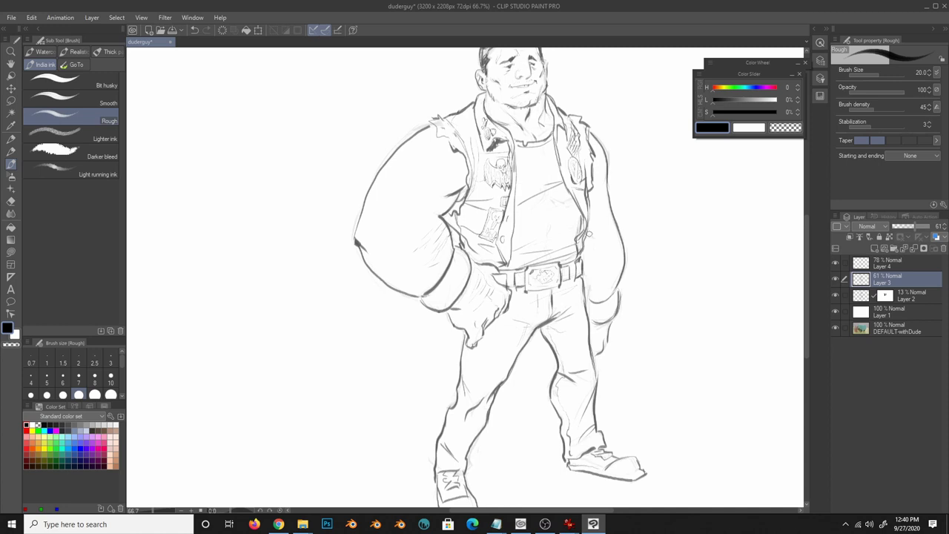
left_click_drag(590, 234, 579, 279)
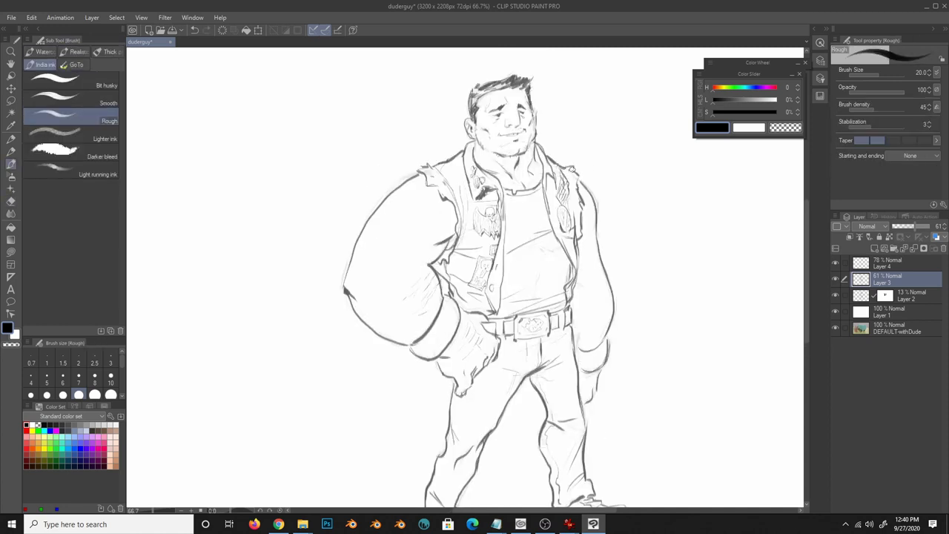
scroll(631, 269, "down", 3)
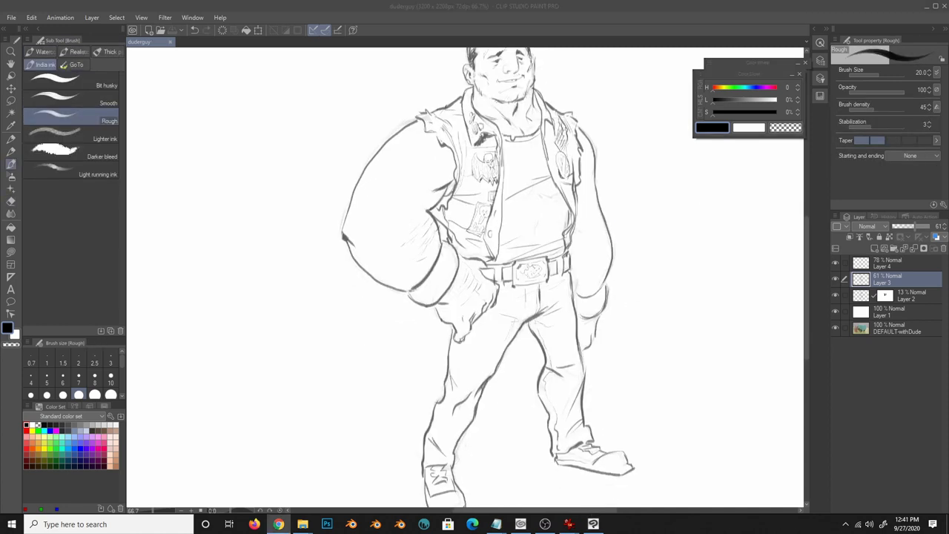
key("alt+bracketright")
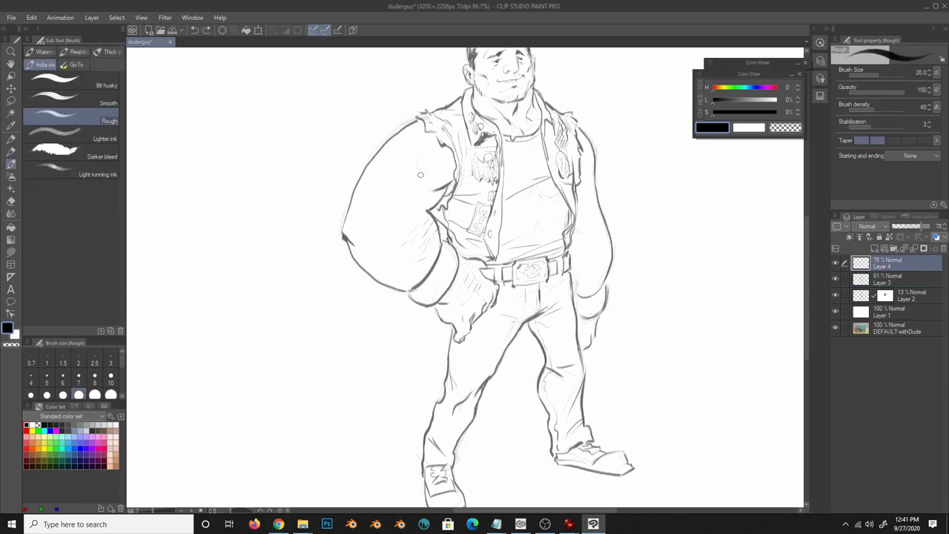
- Sketch a round tattoo, curved lines and small marks across the man's arms
left_click_drag(420, 174, 442, 157)
mouse_move(436, 147)
left_mouse_down()
mouse_move(421, 143)
mouse_move(444, 154)
left_mouse_up()
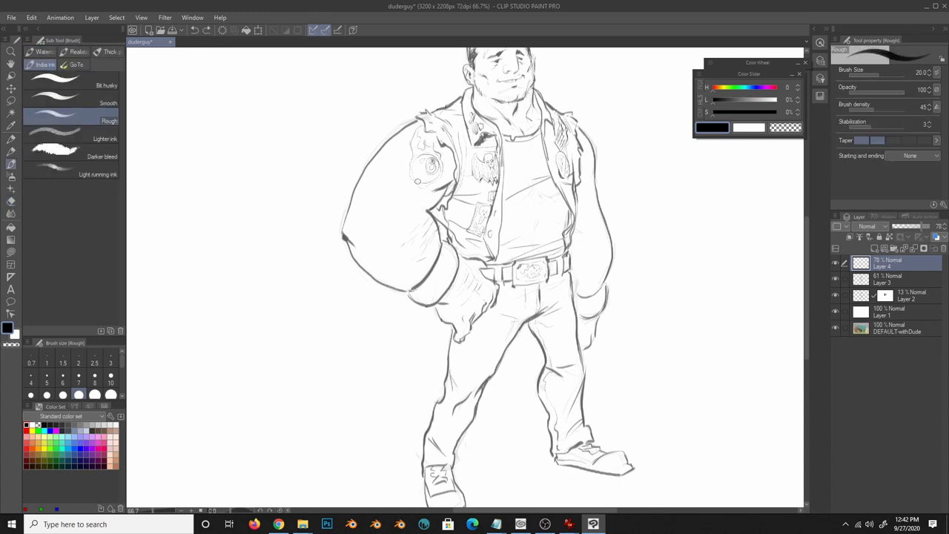
mouse_move(411, 197)
left_mouse_down()
mouse_move(379, 202)
mouse_move(400, 200)
left_mouse_up()
left_click_drag(453, 158, 445, 162)
left_click_drag(374, 221, 380, 224)
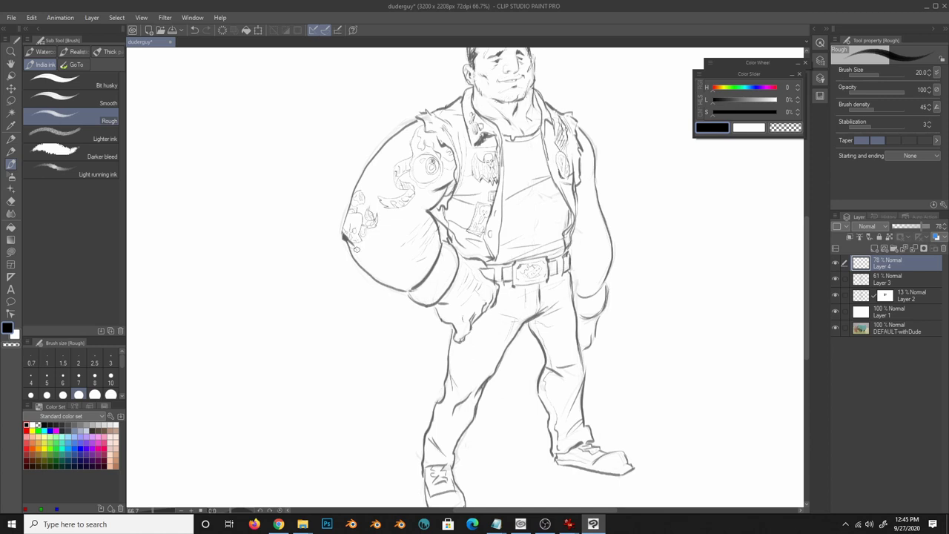
left_click_drag(396, 152, 381, 157)
- Zoom out to the whole figure and add a new layer above Layer 5
scroll(584, 262, "up", 2)
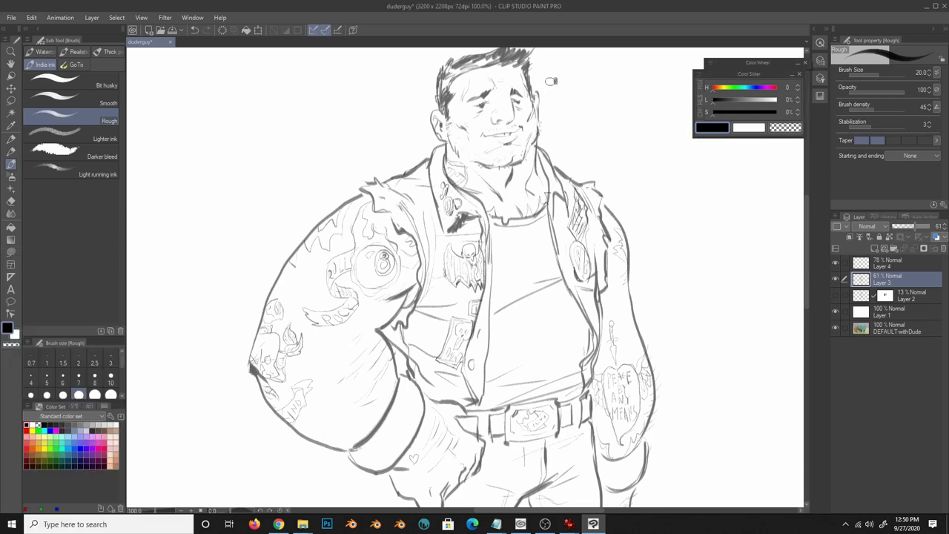
key("ctrl+minus")
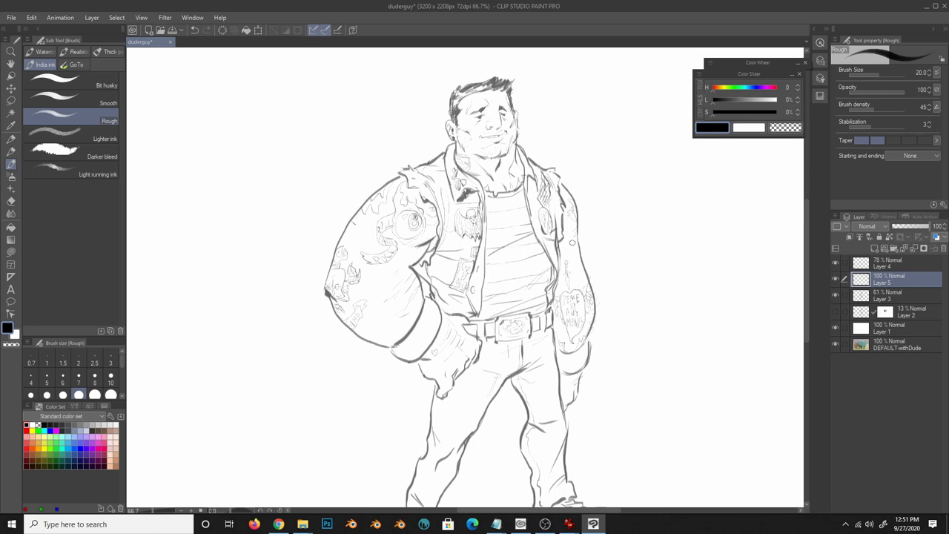
key("ctrl+shift+n")
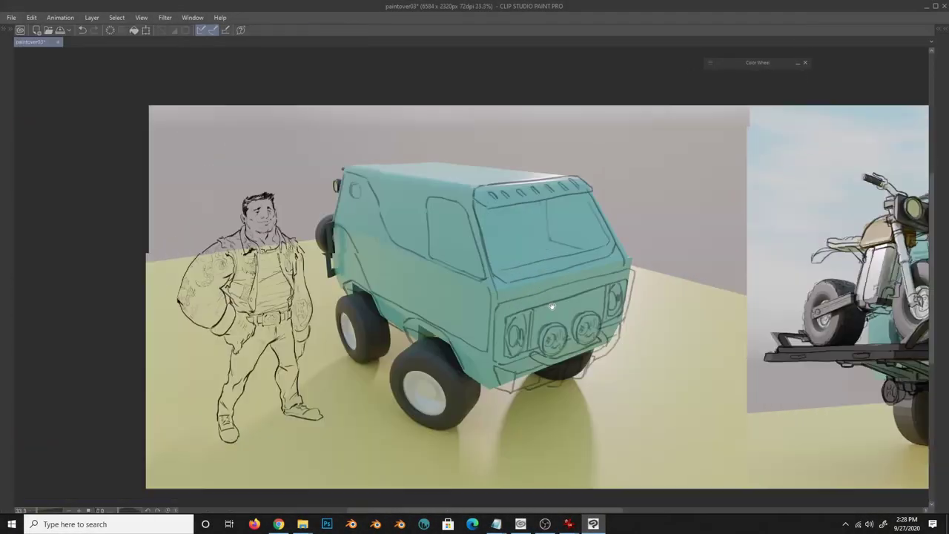
- Restore the palettes, pick a gold orange and paint a stripe along the van's side
key("Tab")
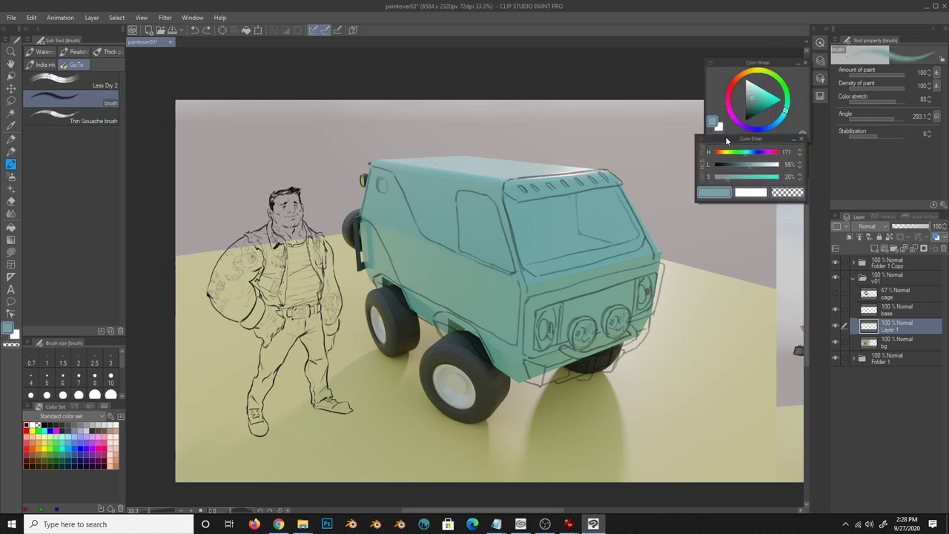
left_click_drag(725, 137, 742, 147)
left_click_drag(786, 109, 750, 73)
mouse_move(396, 243)
left_mouse_down()
mouse_move(508, 290)
mouse_move(490, 282)
left_mouse_up()
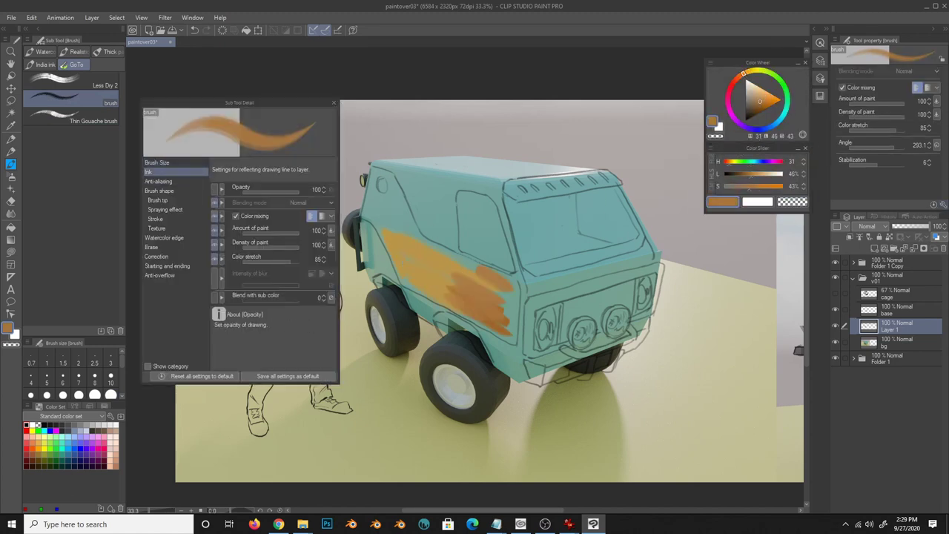
- Turn off Color mixing for the brush in its Sub Tool Detail settings
left_click(925, 88)
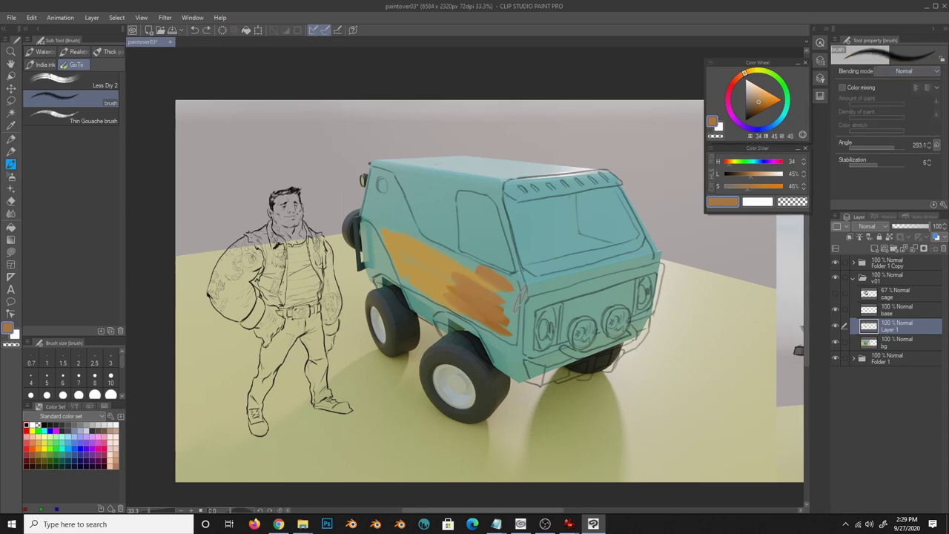
left_click(769, 160)
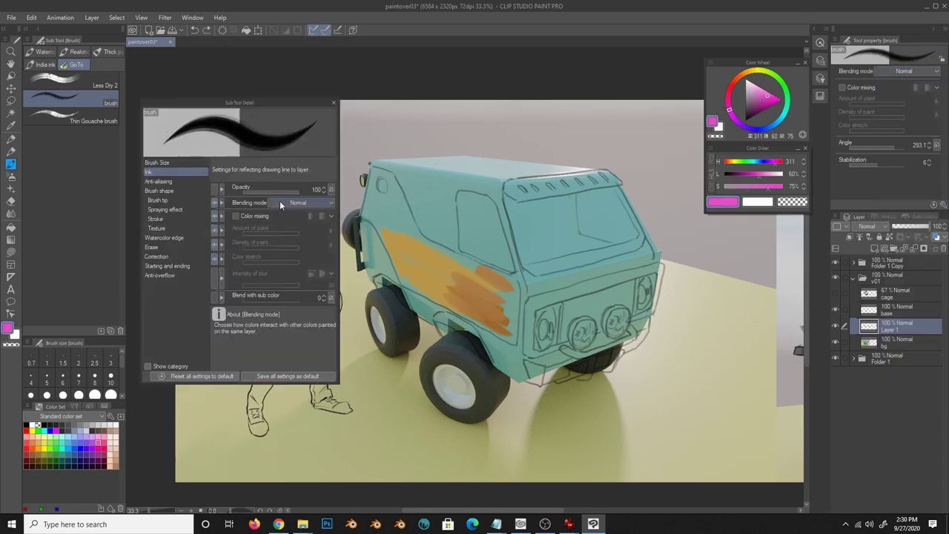
left_click(936, 145)
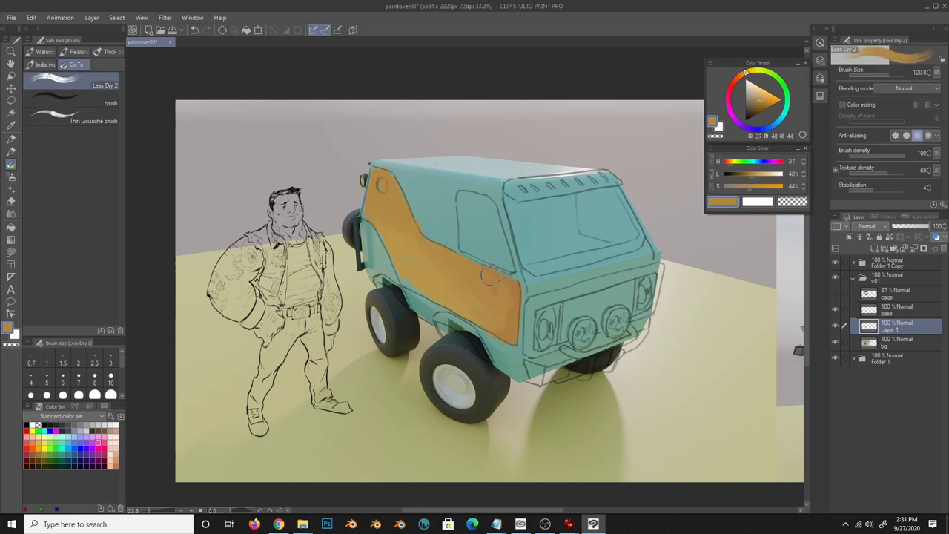
key("e")
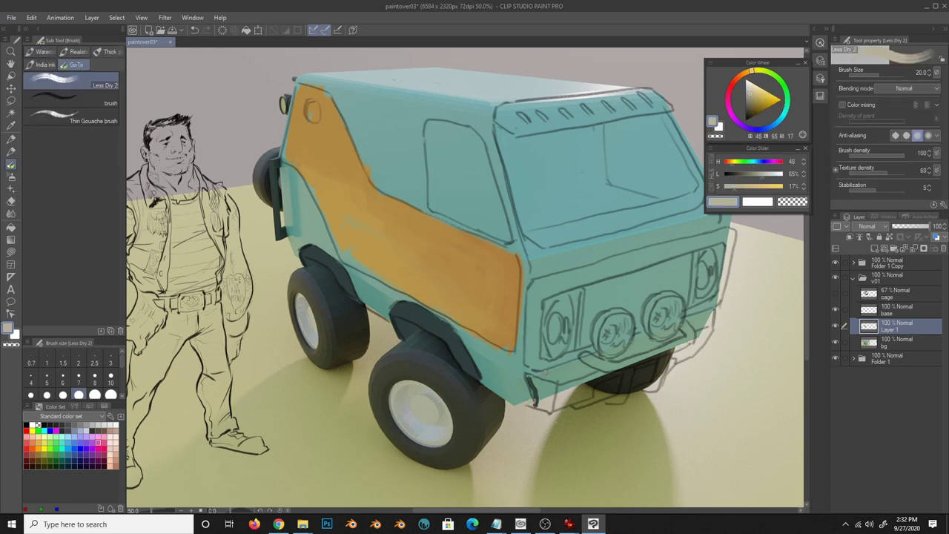
- Darken the bumper line and the area beneath it, trying auto-selections on the bumper and wheel arches
mouse_move(531, 400)
left_mouse_down()
mouse_move(691, 318)
mouse_move(695, 352)
left_mouse_up()
key("p")
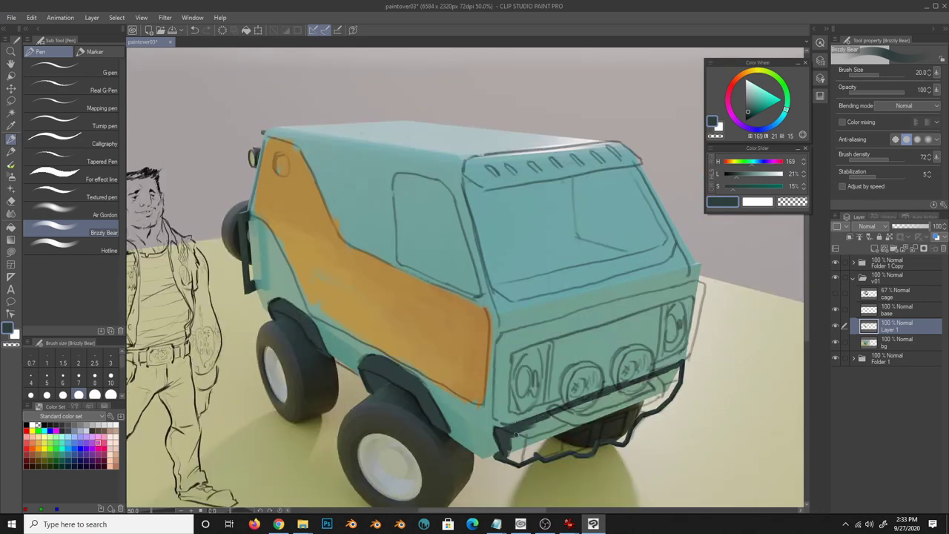
mouse_move(515, 435)
left_mouse_down()
mouse_move(630, 393)
mouse_move(564, 452)
mouse_move(634, 404)
left_mouse_up()
key("w")
left_click(561, 456)
key("ctrl+d")
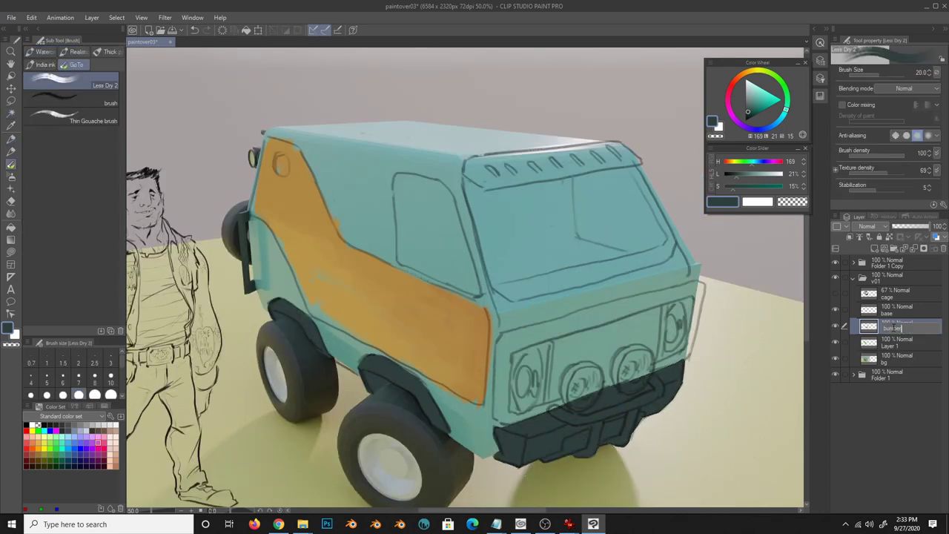
left_click(296, 326)
key("ctrl+d")
type("wheelbase")
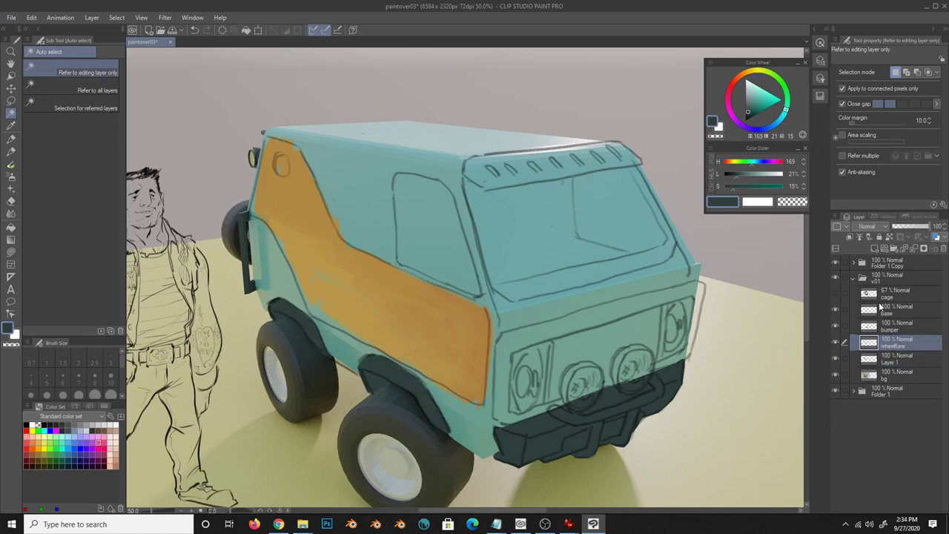
key("m")
- Name the new layers 'opaquetouchups' and 'tubingFront'
double_click(899, 377)
type("opaquetouchups")
key("Return")
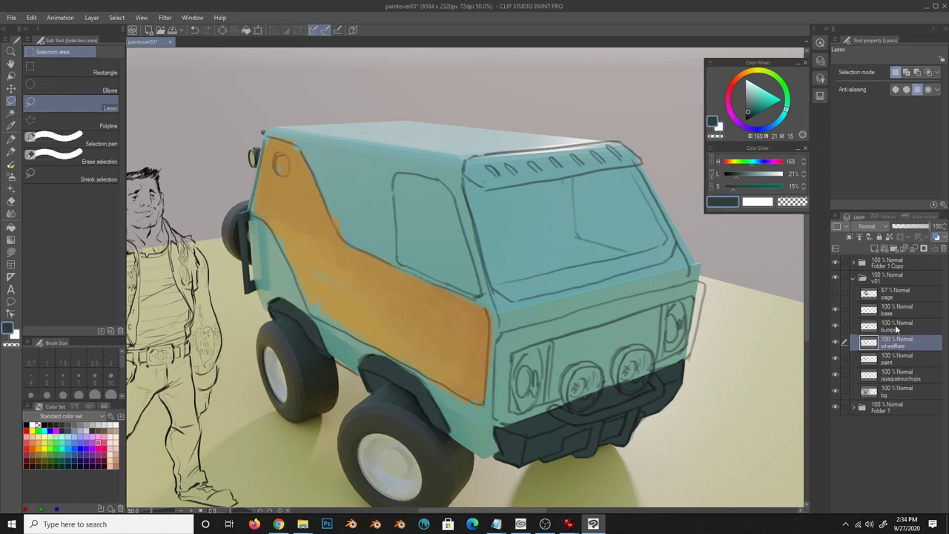
key("g")
double_click(899, 327)
type("e")
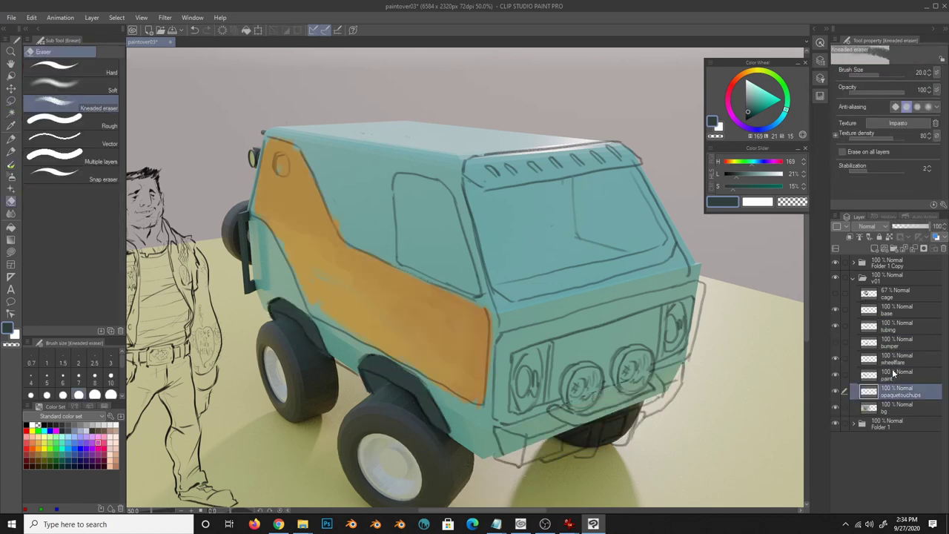
type("gFront")
key("Return")
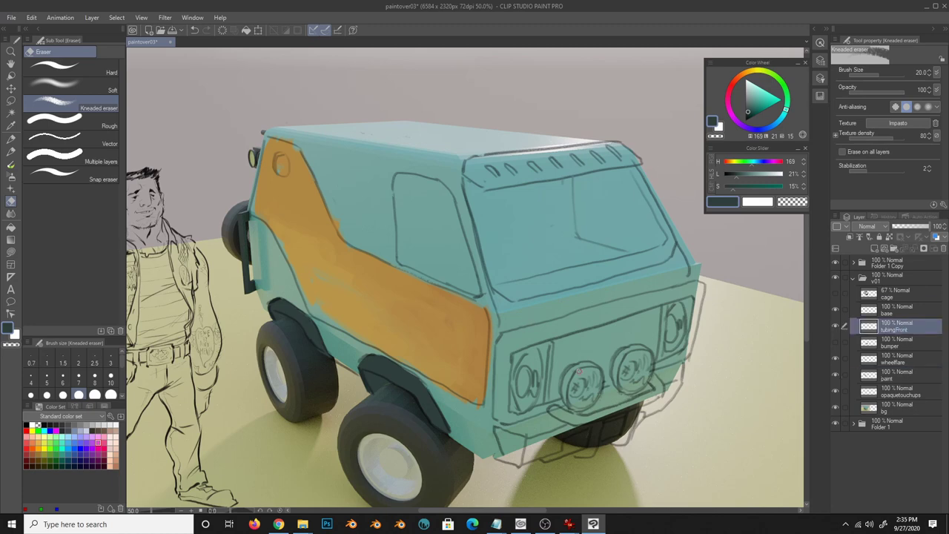
- With the pen, draw the grille frame, a thick bumper bar and a dark roof visor
key("p")
key("bracketleft")
key("bracketleft")
key("bracketleft")
mouse_move(499, 340)
left_mouse_down()
mouse_move(496, 420)
mouse_move(700, 280)
mouse_move(694, 359)
mouse_move(496, 423)
mouse_move(689, 297)
mouse_move(513, 345)
mouse_move(506, 410)
mouse_move(697, 291)
mouse_move(512, 342)
left_mouse_up()
key("bracketright")
key("bracketright")
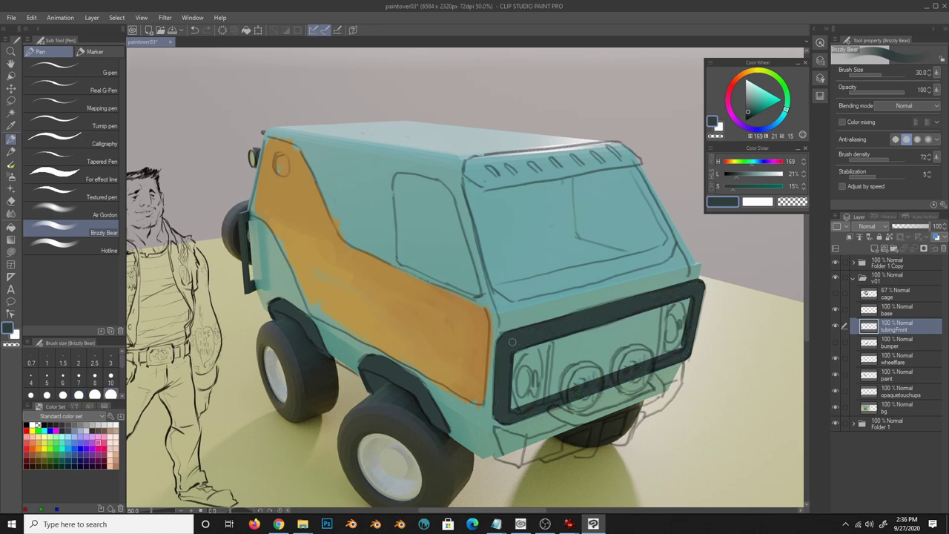
mouse_move(654, 399)
left_mouse_down()
mouse_move(553, 416)
mouse_move(657, 386)
left_mouse_up()
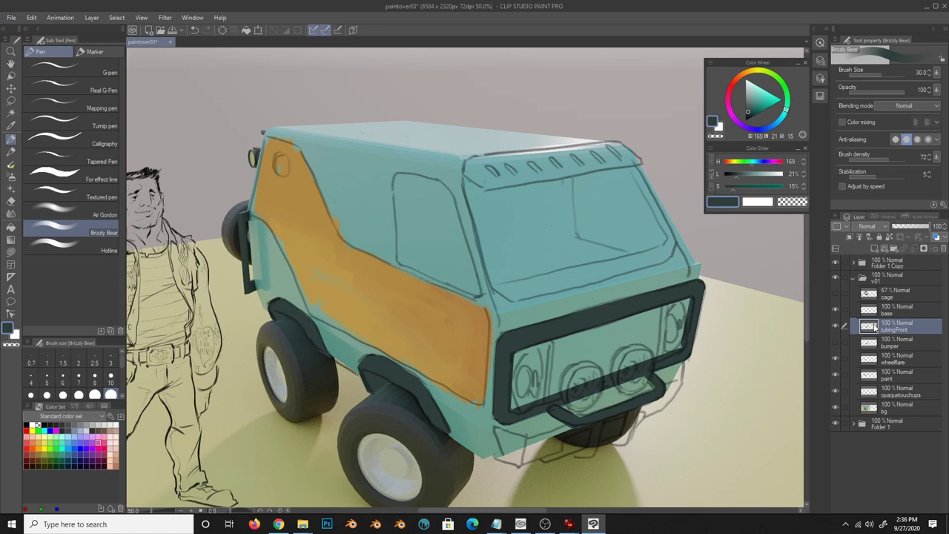
mouse_move(467, 167)
left_mouse_down()
mouse_move(641, 154)
mouse_move(469, 164)
mouse_move(631, 157)
left_mouse_up()
left_click_drag(478, 181, 619, 159)
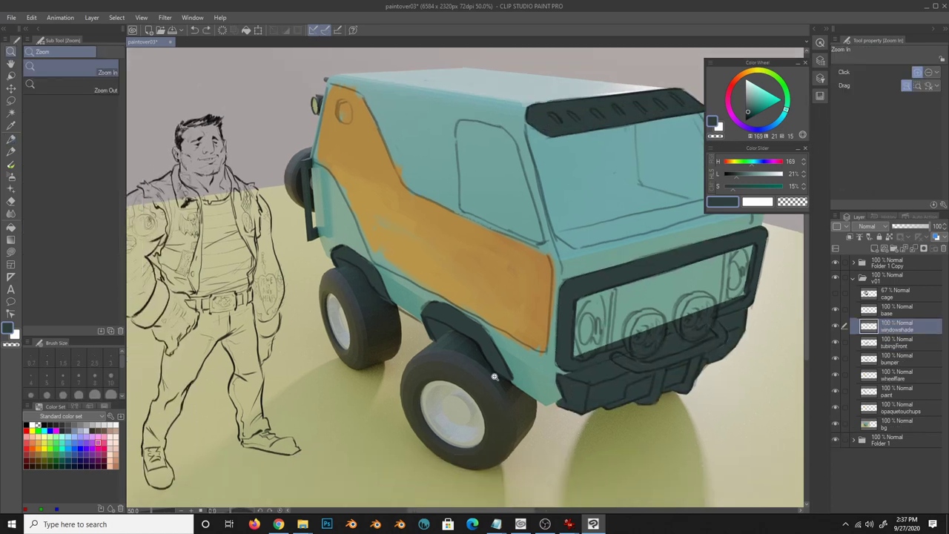
- Trace and fill both wheel flares in light grey
key("p")
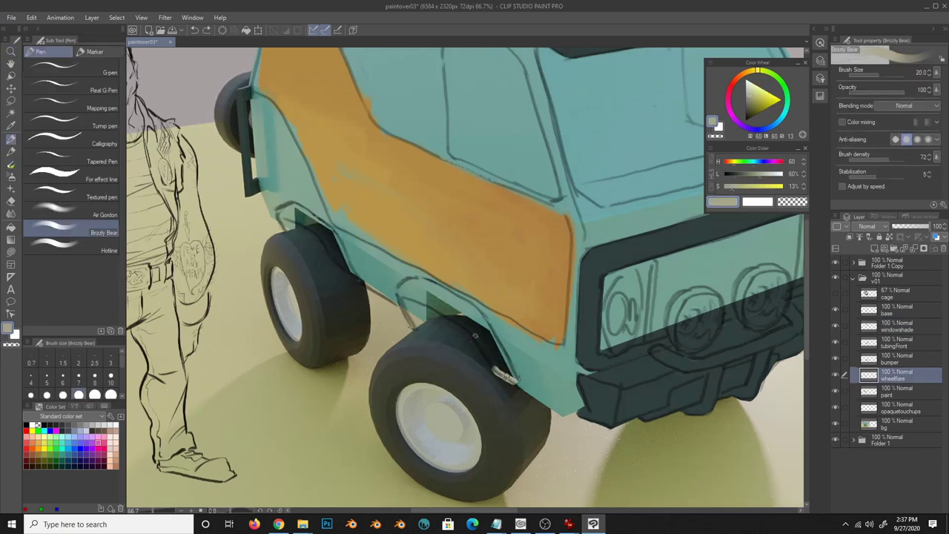
left_click_drag(516, 382, 433, 314)
mouse_move(400, 282)
left_mouse_down()
mouse_move(519, 379)
mouse_move(404, 286)
mouse_move(508, 372)
left_mouse_up()
left_click(869, 374, "ctrl")
key("ctrl+d")
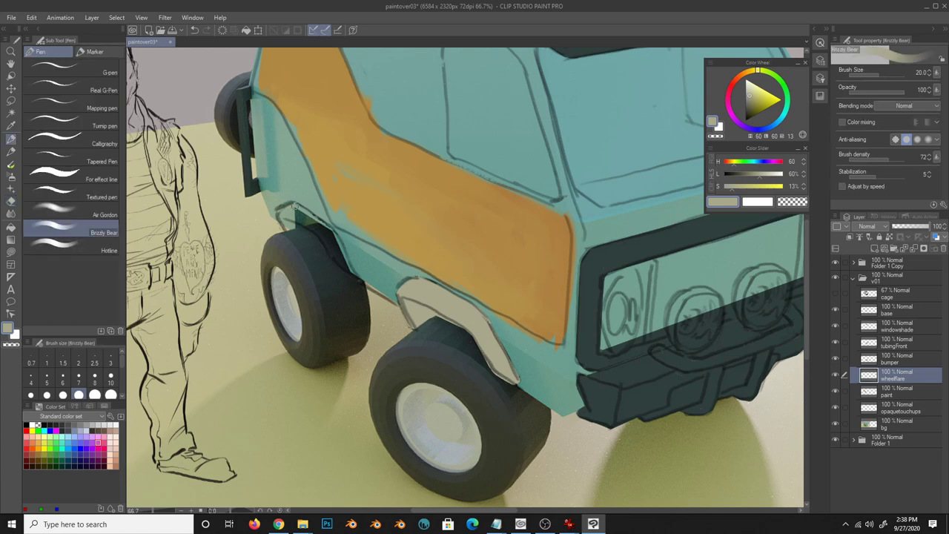
mouse_move(294, 218)
left_mouse_down()
mouse_move(377, 285)
mouse_move(289, 205)
left_mouse_up()
key("e")
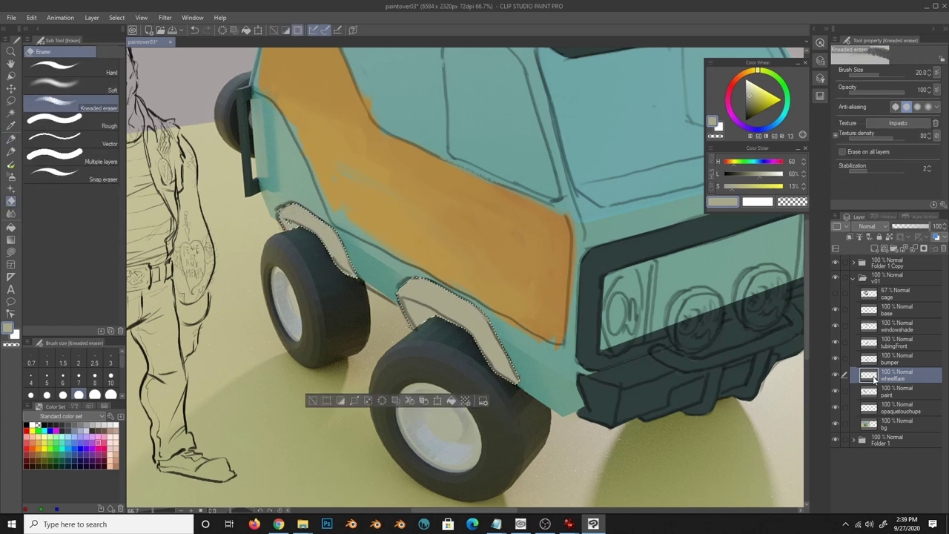
- Zoom out to the van front, select the opaquetouchups layer and sample the stripe's orange
left_click(12, 51)
scroll(653, 414, "down", 1)
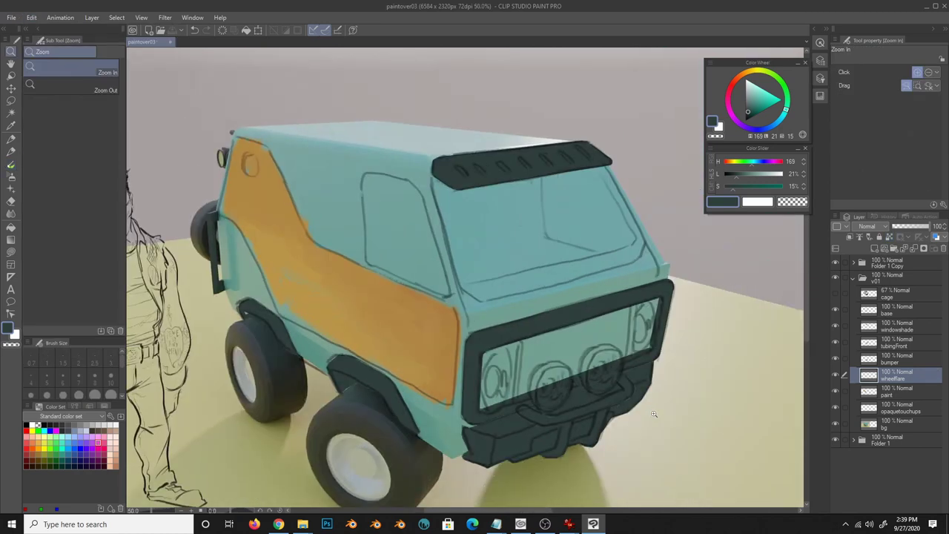
left_click_drag(653, 413, 689, 420)
left_click(897, 407)
key("b")
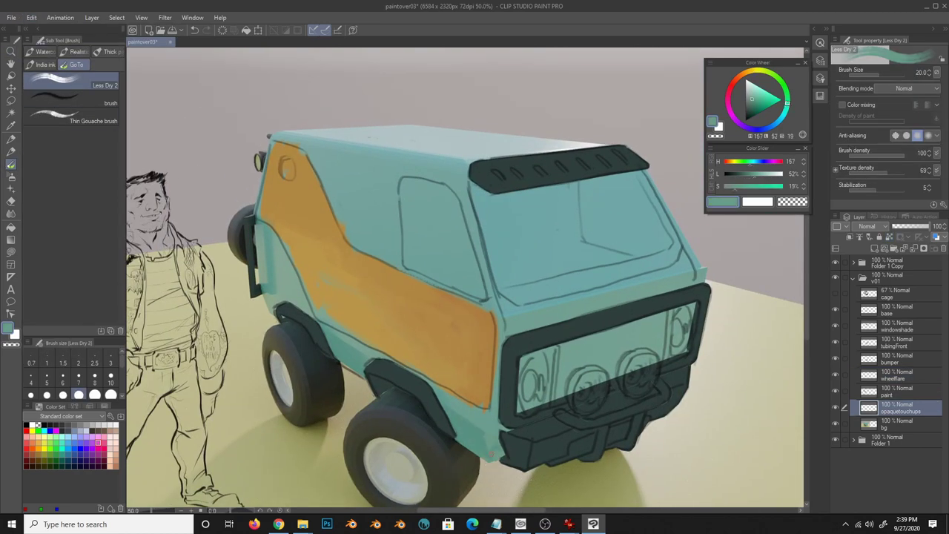
left_click_drag(479, 441, 475, 463)
left_click(415, 319, "alt")
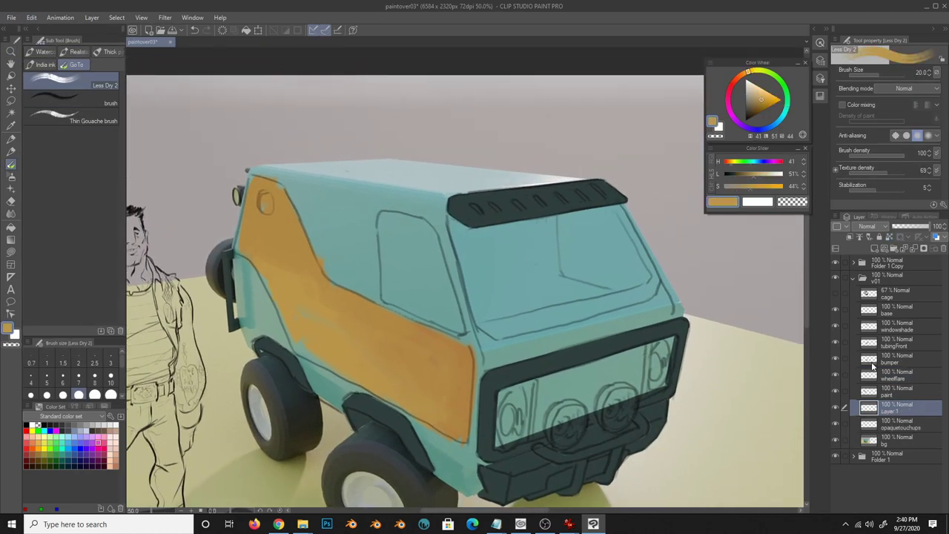
- On a new dash layer, paint a thick dark band below the windshield
left_click(534, 198, "alt")
key("p")
mouse_move(481, 336)
left_mouse_down()
mouse_move(656, 284)
mouse_move(482, 328)
left_mouse_up()
key("bracketright")
key("bracketright")
key("bracketright")
left_click_drag(656, 281, 493, 324)
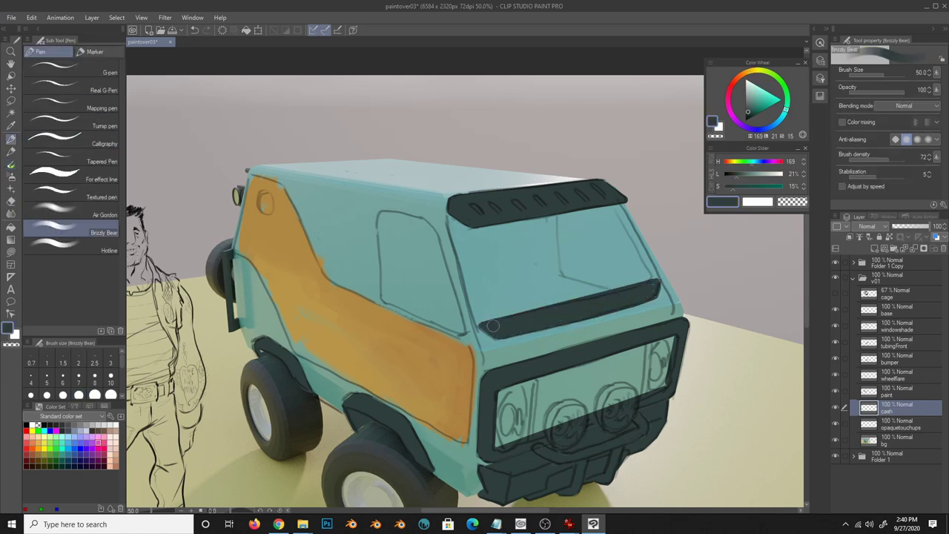
- Add a 'windows' layer and paint the dark window frame and pillar between windows
key("ctrl+shift+n")
type("windows")
key("Return")
key("bracketleft")
key("bracketleft")
key("bracketleft")
mouse_move(384, 215)
left_mouse_down()
mouse_move(458, 332)
mouse_move(437, 241)
left_mouse_up()
key("h")
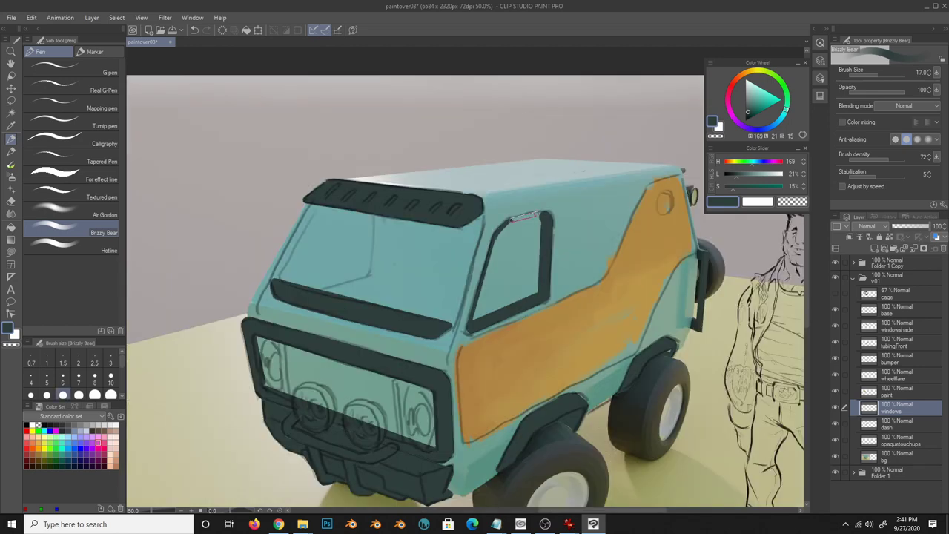
left_click_drag(449, 327, 480, 217)
- Select the van's window areas by colour and fill them solid dark
key("w")
left_click(460, 264)
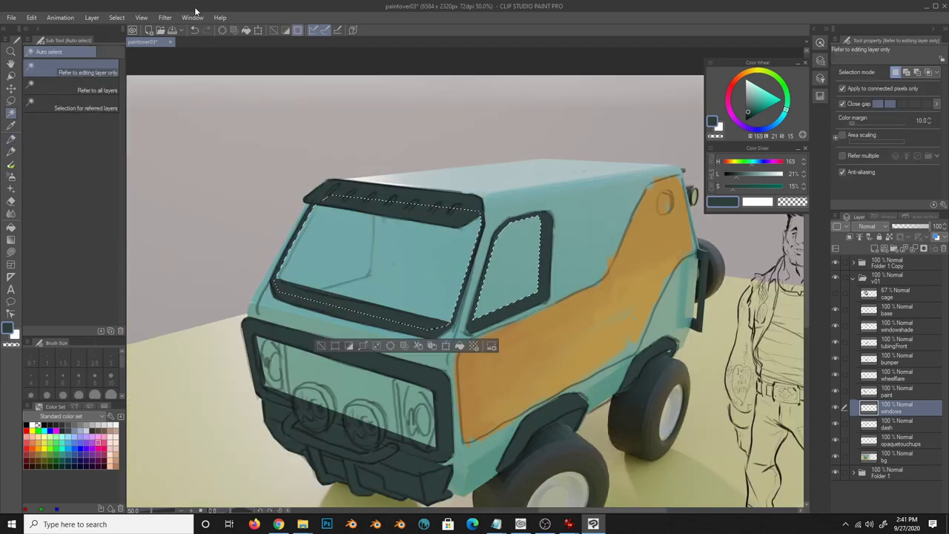
key("Return")
key("alt+BackSpace")
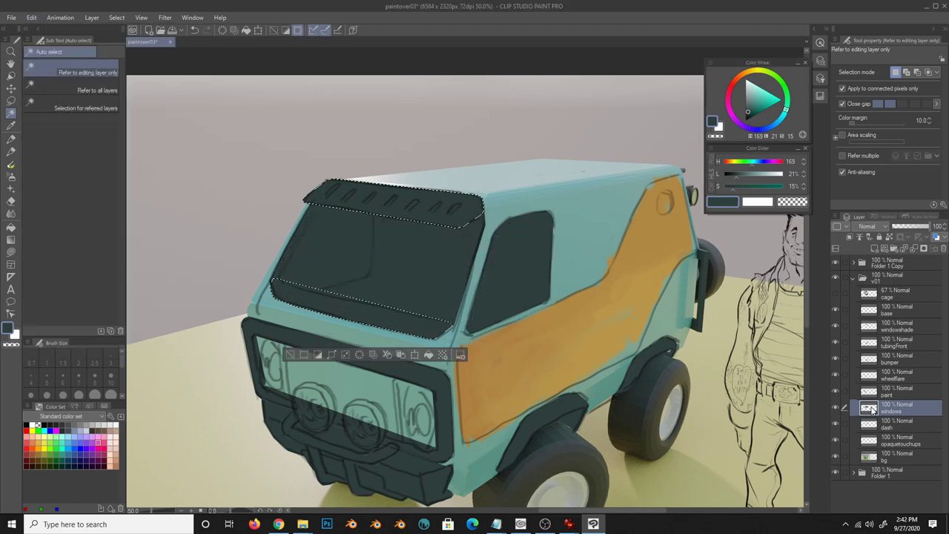
key("ctrl+d")
- Trace the side stripe outline on the paint layer and fill it orange
left_click(892, 390)
key("b")
left_click(584, 223, "alt")
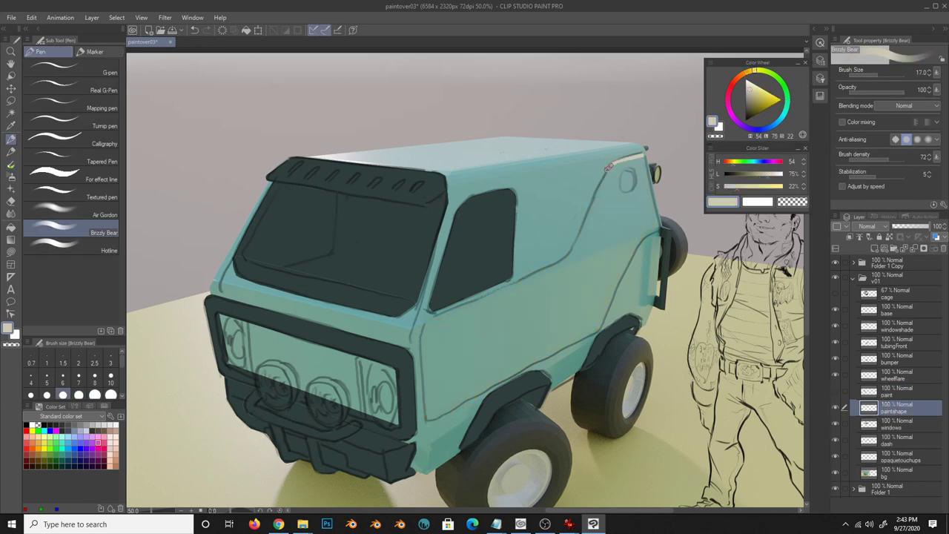
mouse_move(608, 166)
left_mouse_down()
mouse_move(562, 261)
mouse_move(424, 356)
mouse_move(616, 293)
mouse_move(647, 151)
left_mouse_up()
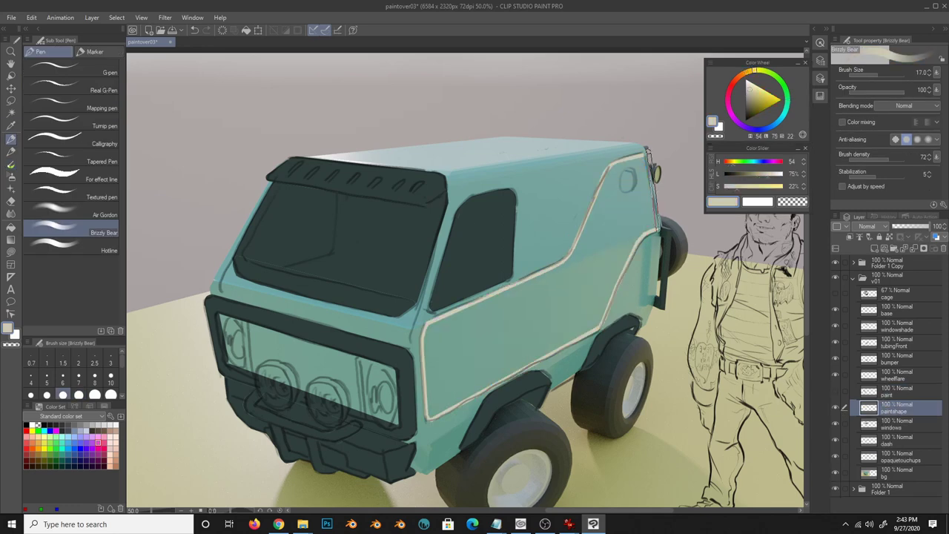
key("w")
left_click(534, 312)
key("alt+BackSpace")
- Brush over the orange stripe with sampled oranges and blur it smooth
left_click(892, 390)
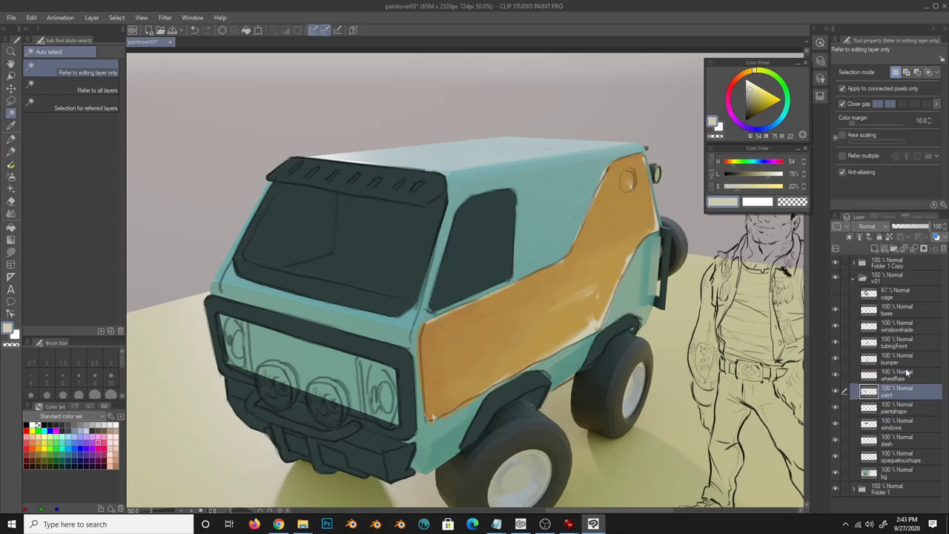
key("b")
left_click_drag(631, 252, 545, 356)
left_click_drag(541, 290, 436, 407)
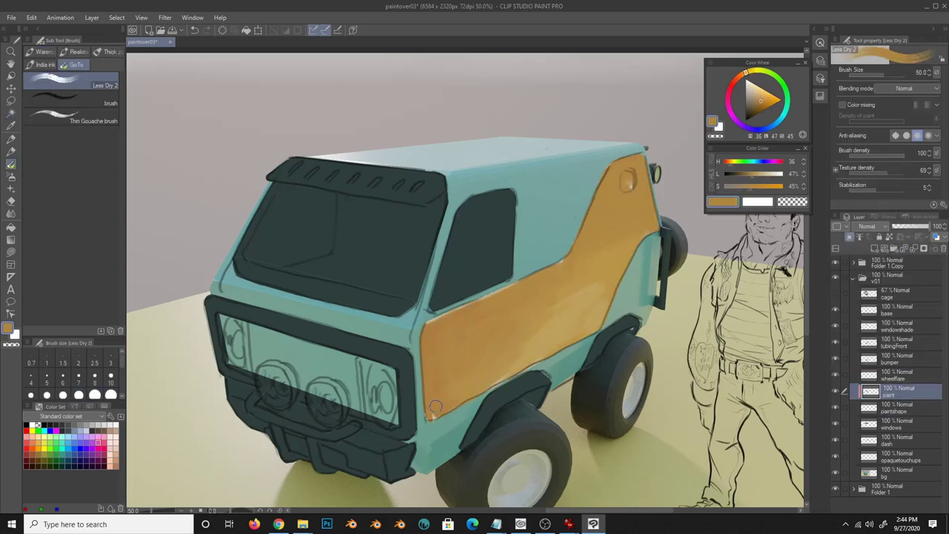
left_click(608, 239, "alt")
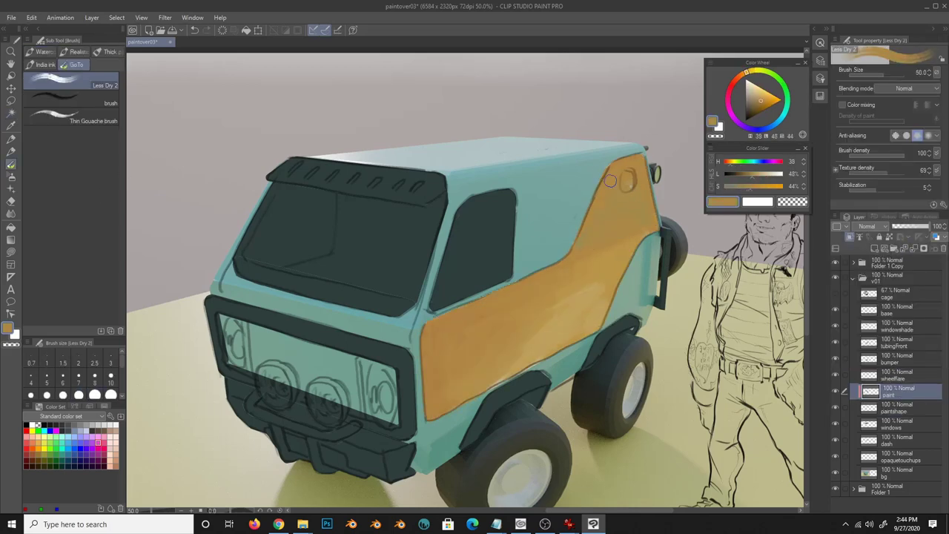
left_click(610, 181, "alt")
key("j")
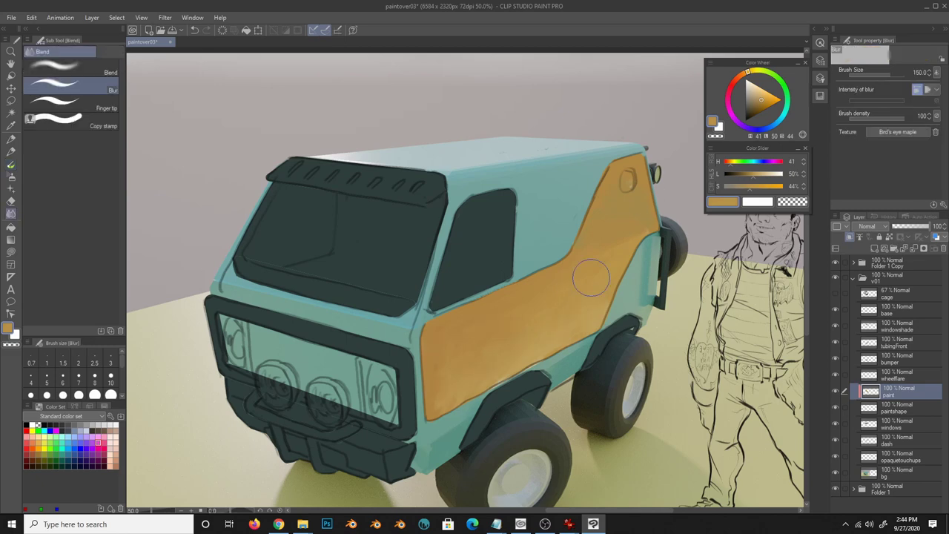
key("b")
left_click(549, 336, "alt")
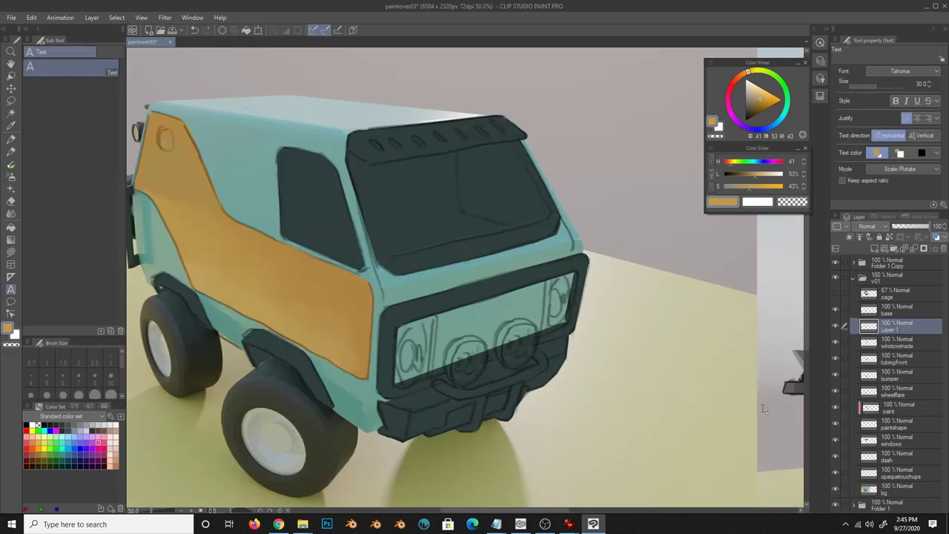
type("headlights")
- Fill a round headlight dab, then squash and tilt it with Free Transform
key("Return")
key("b")
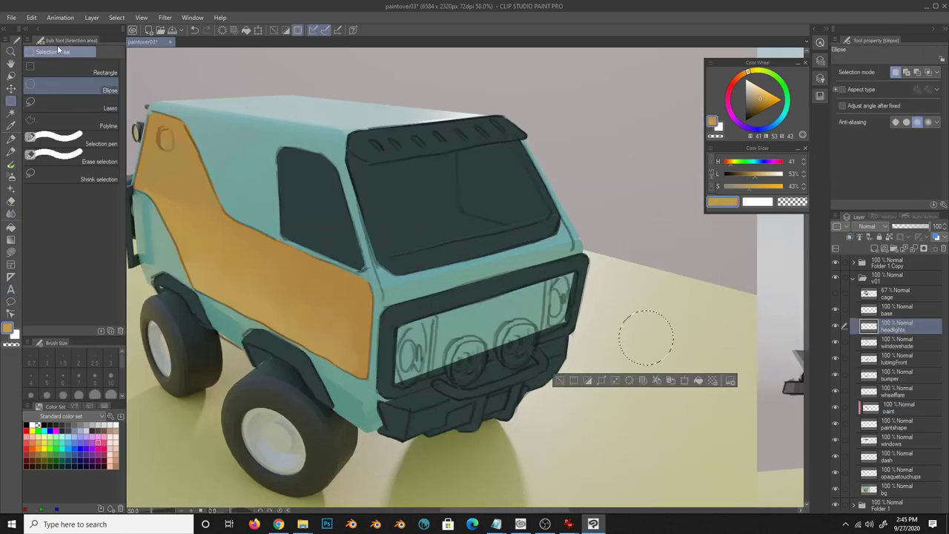
left_click(475, 363)
key("k")
left_click(31, 17)
left_click(265, 271)
left_click_drag(504, 393, 487, 384)
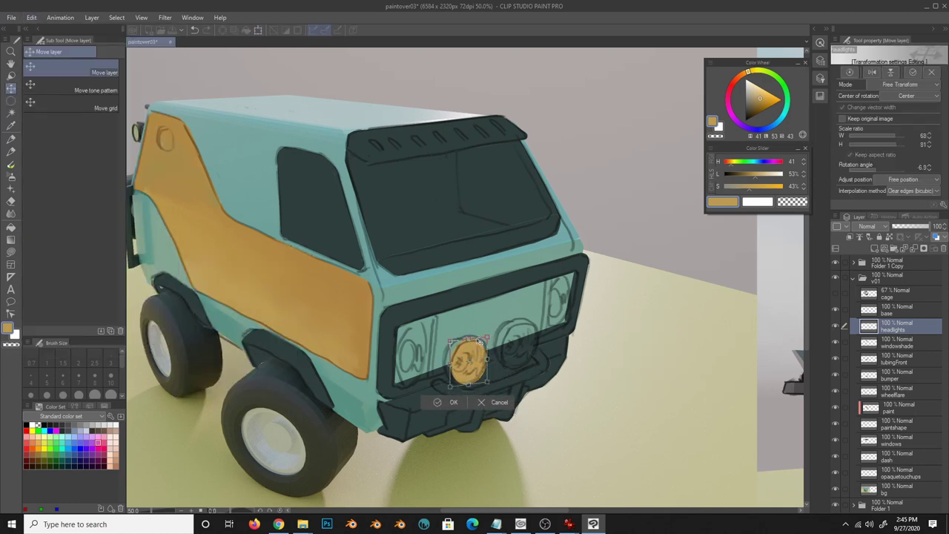
key("Return")
- Copy the oval headlight and move a pasted copy onto the left light
key("m")
left_click_drag(444, 321, 492, 394)
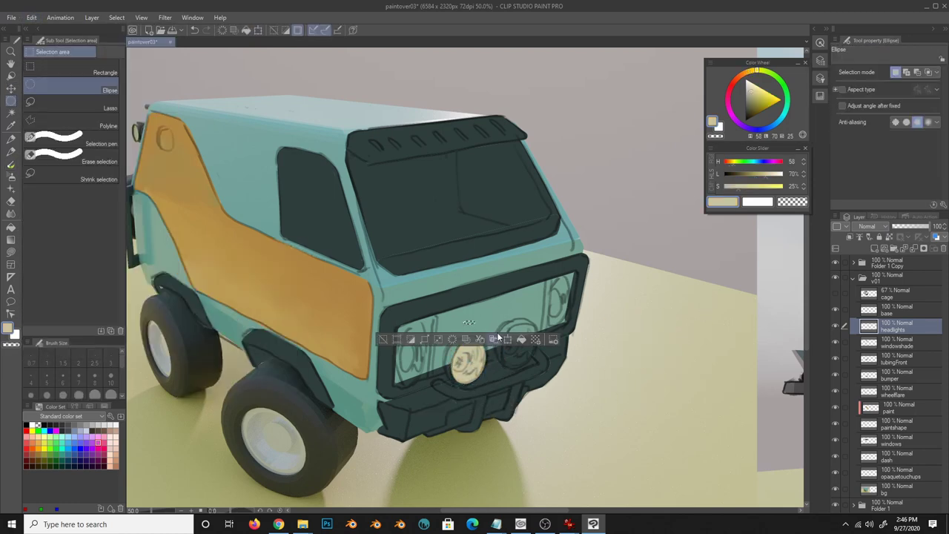
key("ctrl+c")
key("ctrl+v")
key("ctrl+t")
mouse_move(480, 361)
left_mouse_down()
mouse_move(425, 355)
mouse_move(554, 306)
left_mouse_up()
key("Return")
- Paste another headlight copy, merge the copies, and fill the middle headlight
key("ctrl+v")
key("ctrl+t")
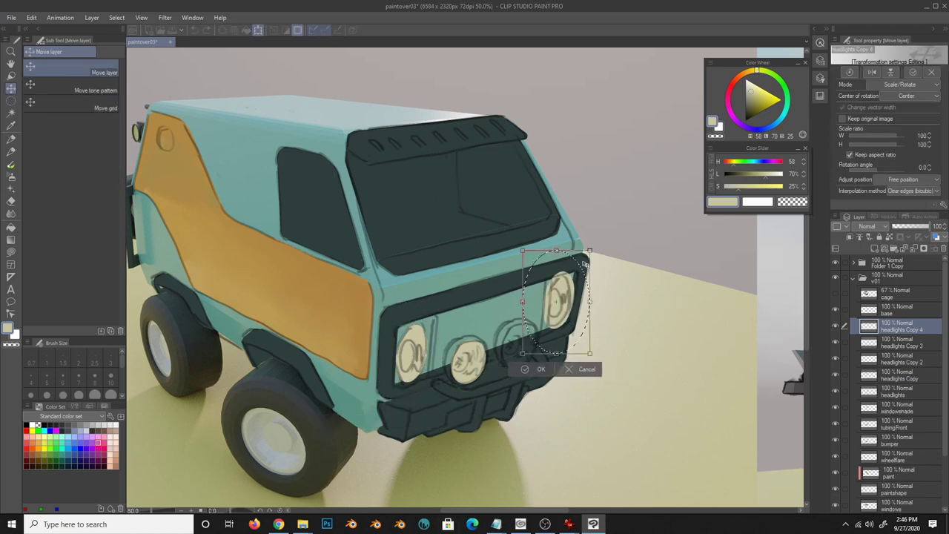
key("Return")
key("ctrl+e")
key("ctrl+e")
key("ctrl+e")
key("m")
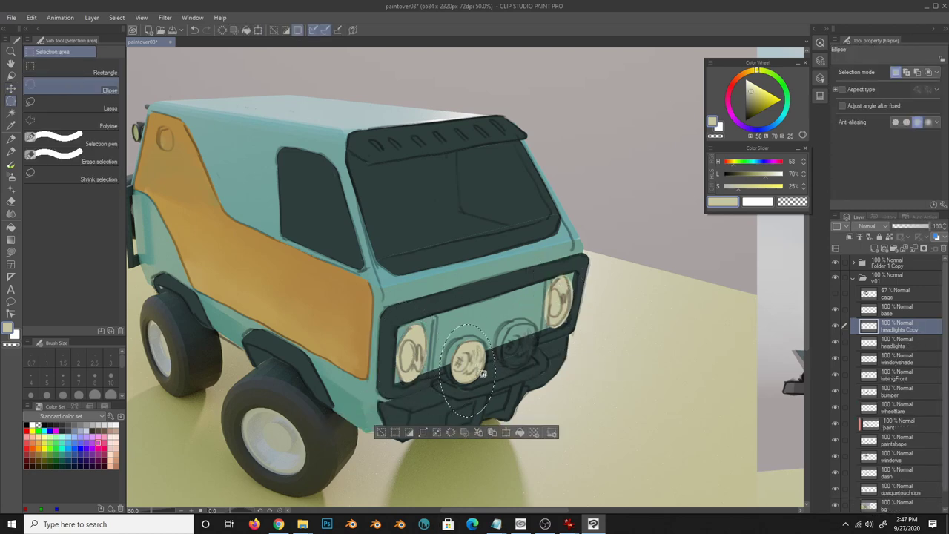
left_click_drag(443, 324, 495, 417)
key("v")
- Lasso the outer headlights onto their own layer and add a new empty layer
left_click(493, 436)
left_click_drag(469, 361, 519, 345)
key("ctrl+e")
key("m")
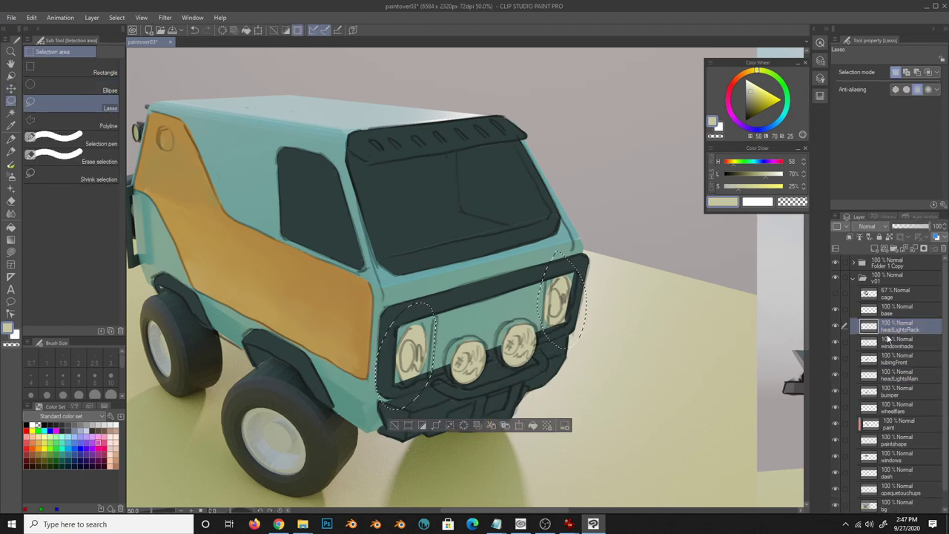
key("ctrl+d")
key("ctrl+shift+n")
- Hide the bumper and grille tubing layers and rename a layer headLightsRackFrame
key("v")
left_click(836, 391)
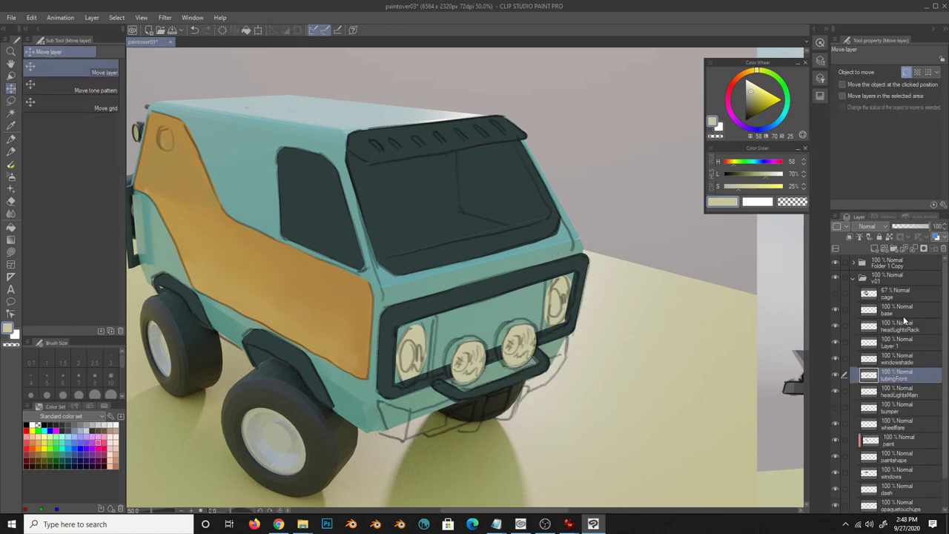
left_click(836, 325)
type("RackFrame")
key("Return")
key("b")
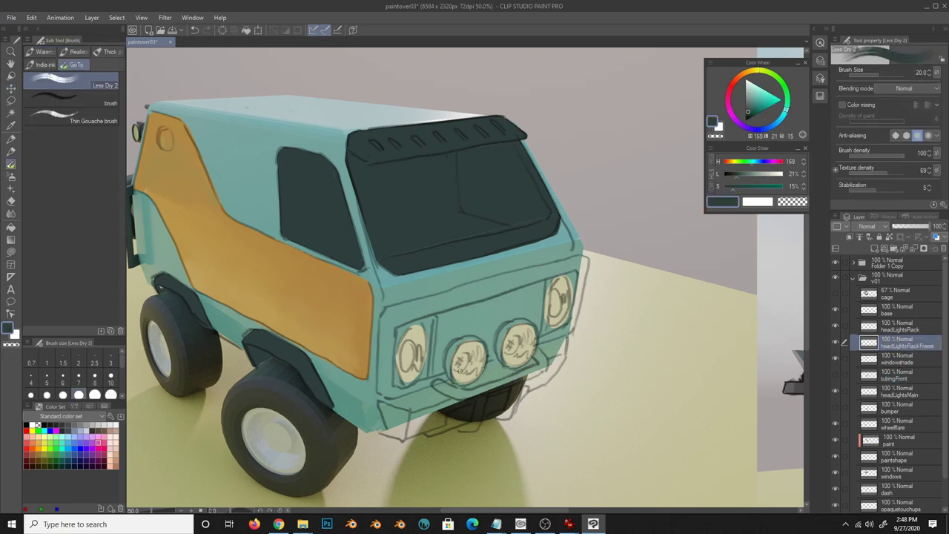
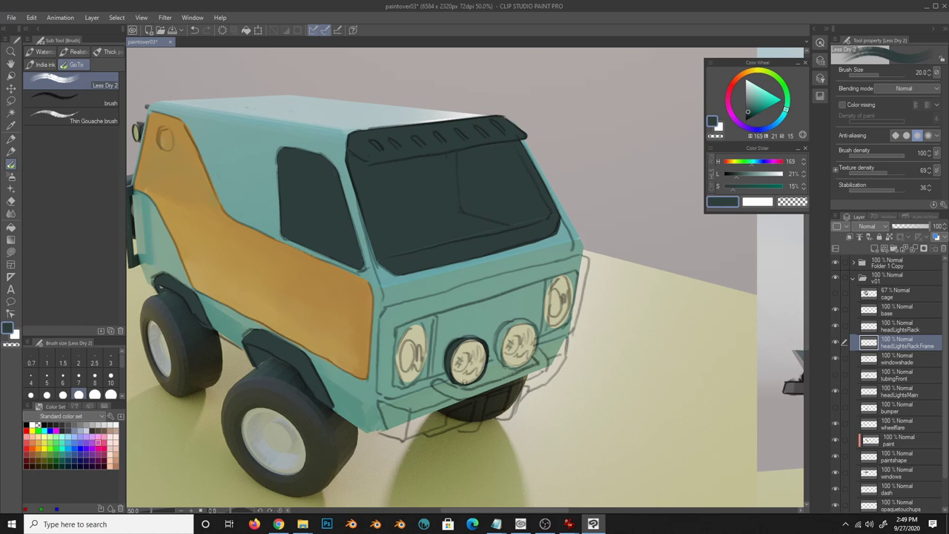
- Finish the dark bumper and headlight frame, checking the bumper layer's visibility
key("e")
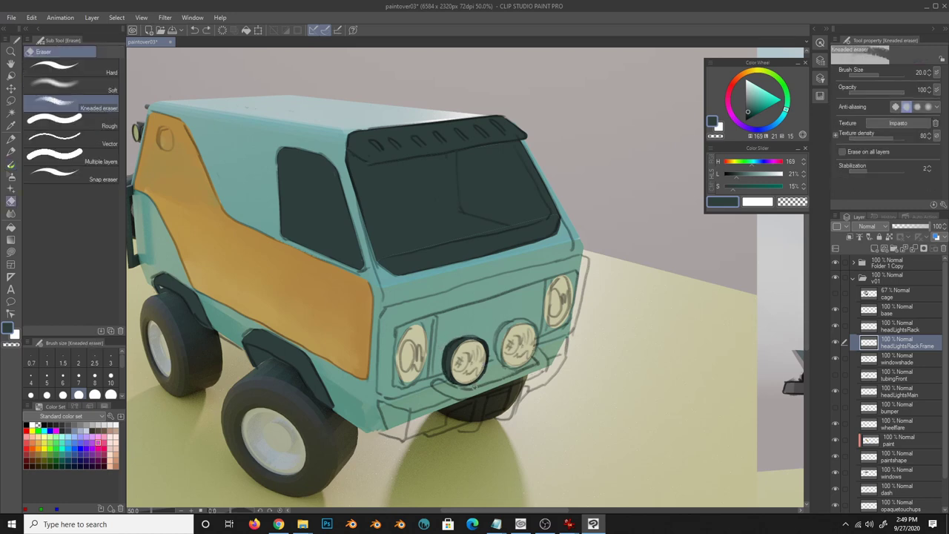
key("b")
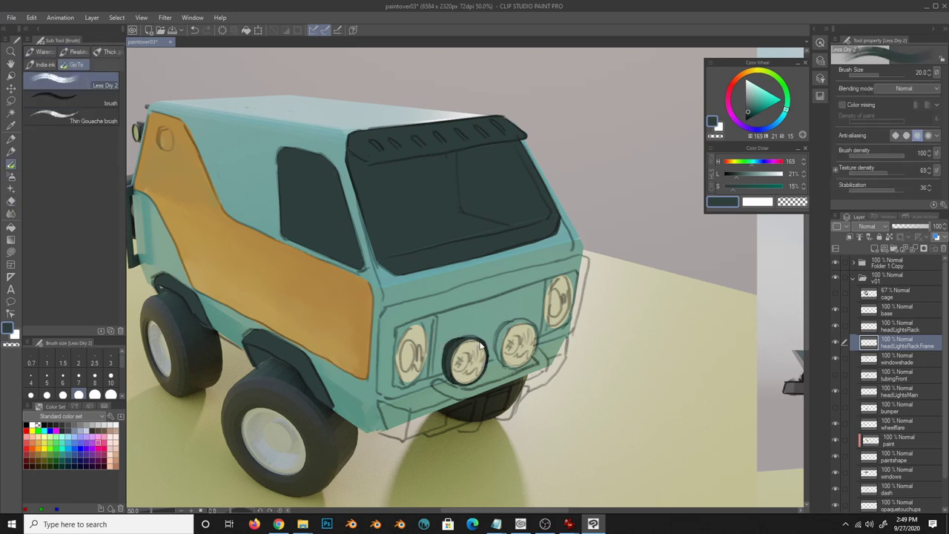
key("k")
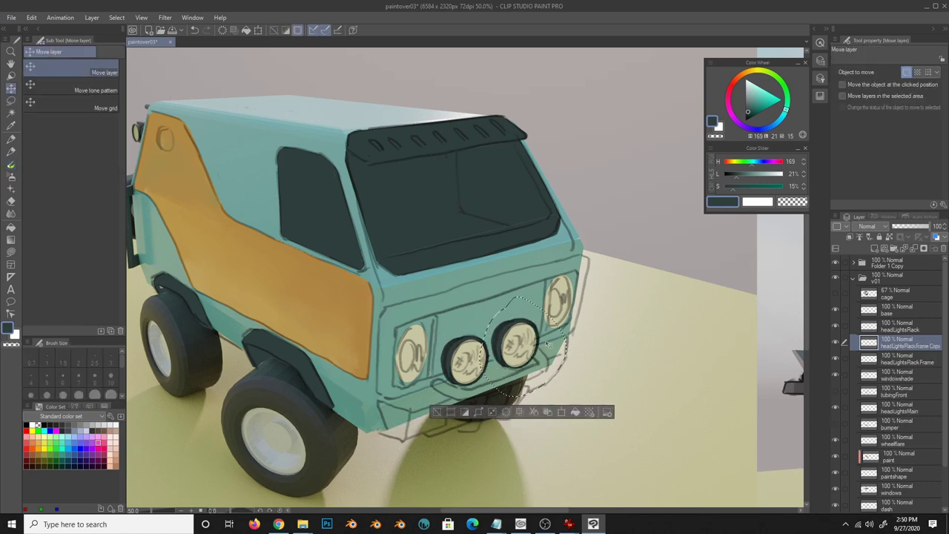
left_click(838, 406)
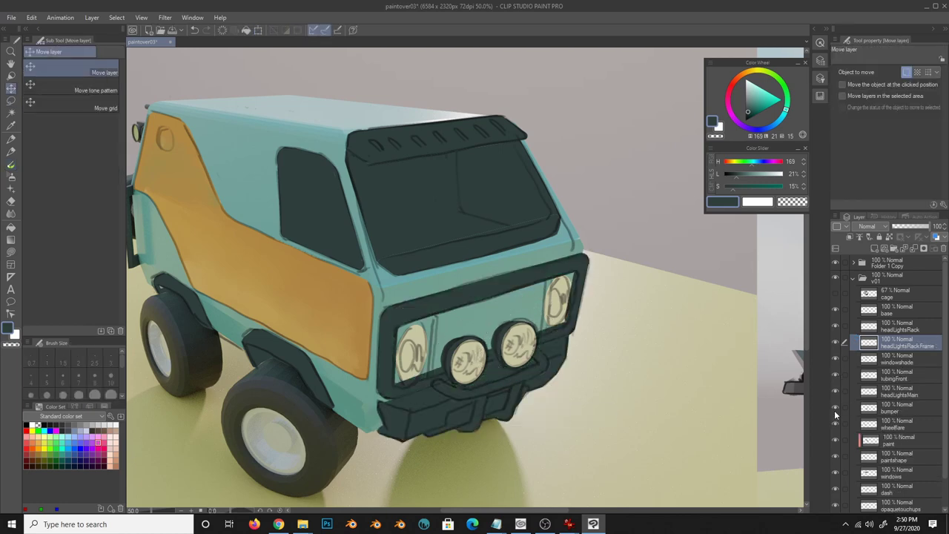
left_click(836, 407)
left_click(890, 375)
scroll(479, 416, "up", 1)
key("p")
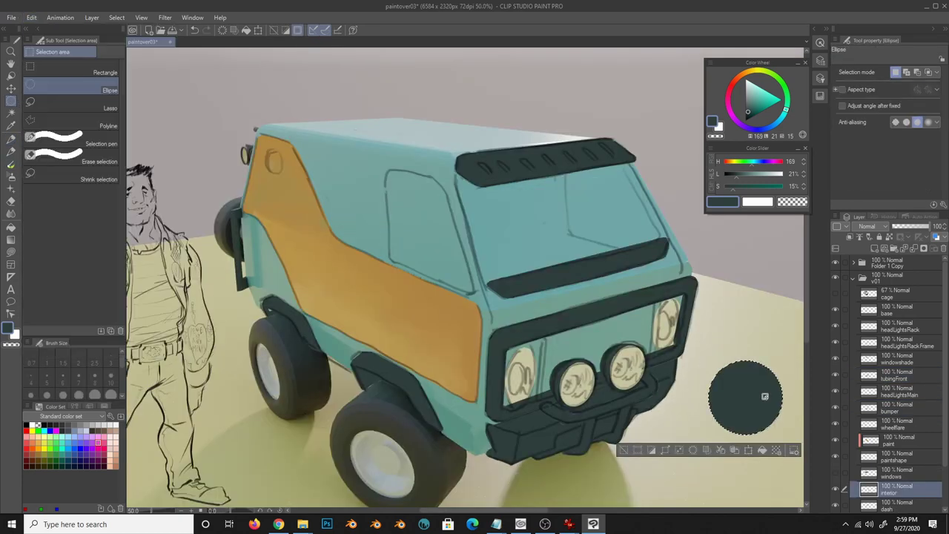
- Turn the dark disc into a steering-wheel ring with light grey spokes
left_click(749, 450)
key("Delete")
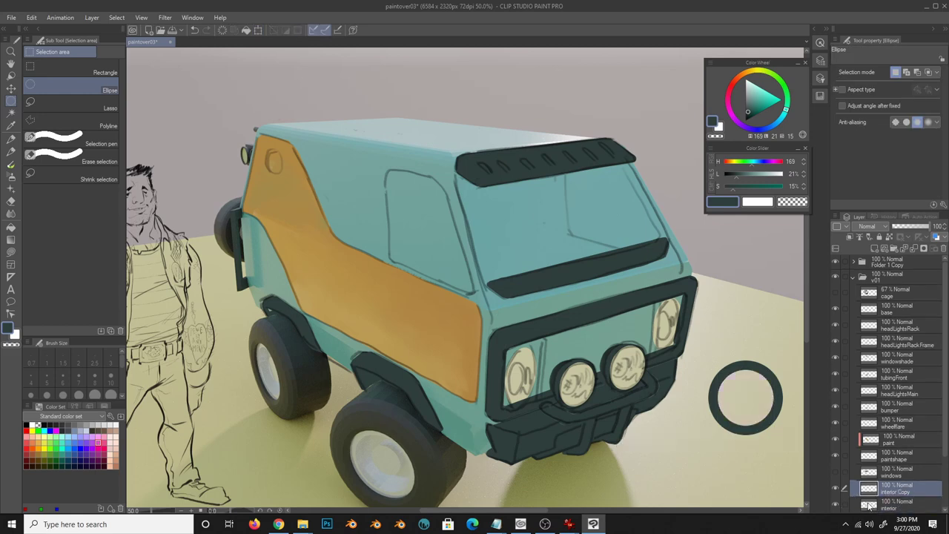
scroll(947, 458, "down", 1)
key("b")
left_click(729, 379)
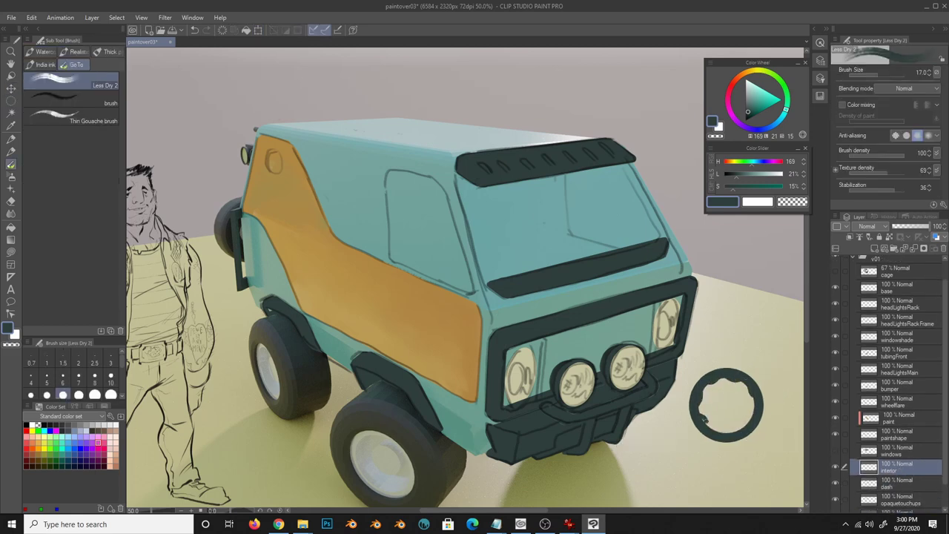
left_click(723, 392, "alt")
left_click_drag(744, 380, 728, 404)
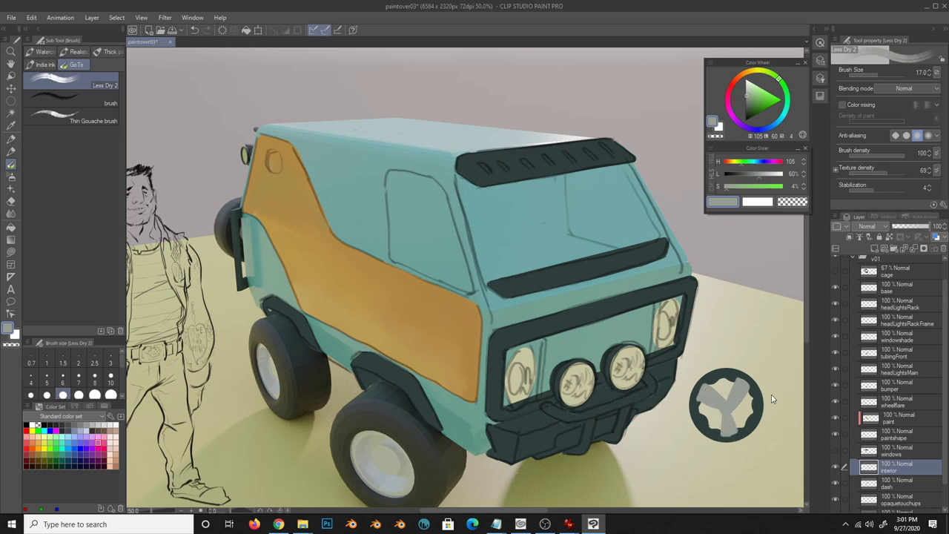
- Shrink and place the steering wheel onto the windshield
key("ctrl+t")
left_click_drag(727, 405, 586, 210)
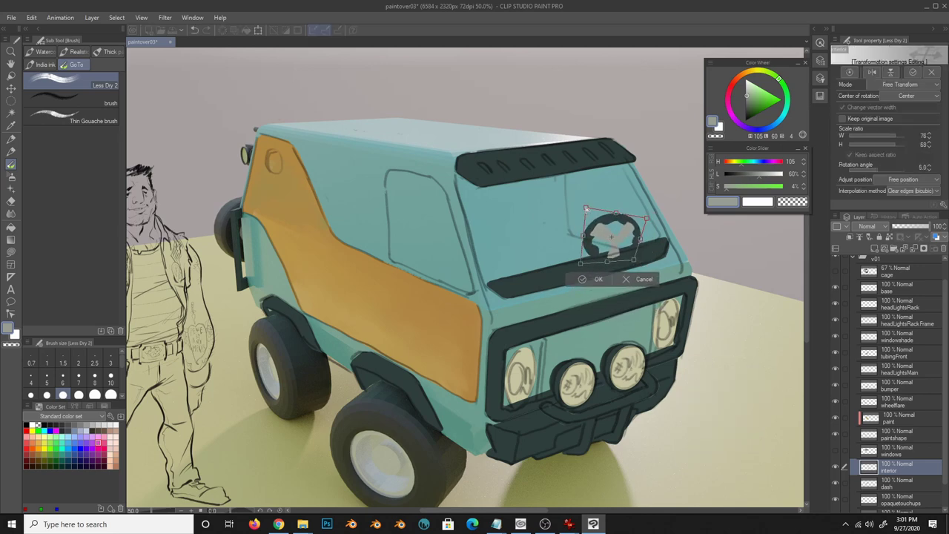
key("Return")
left_click(615, 253, "alt")
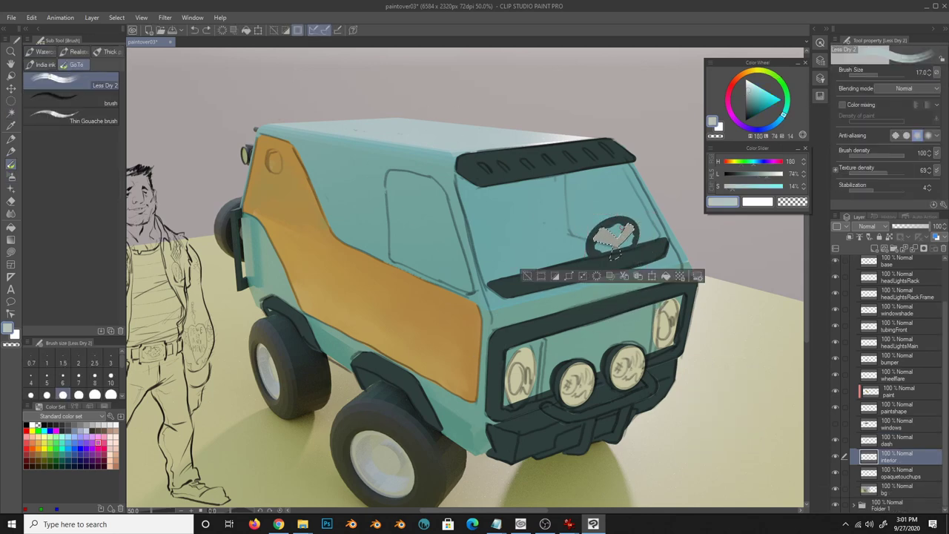
left_click(623, 238, "alt")
key("ctrl+d")
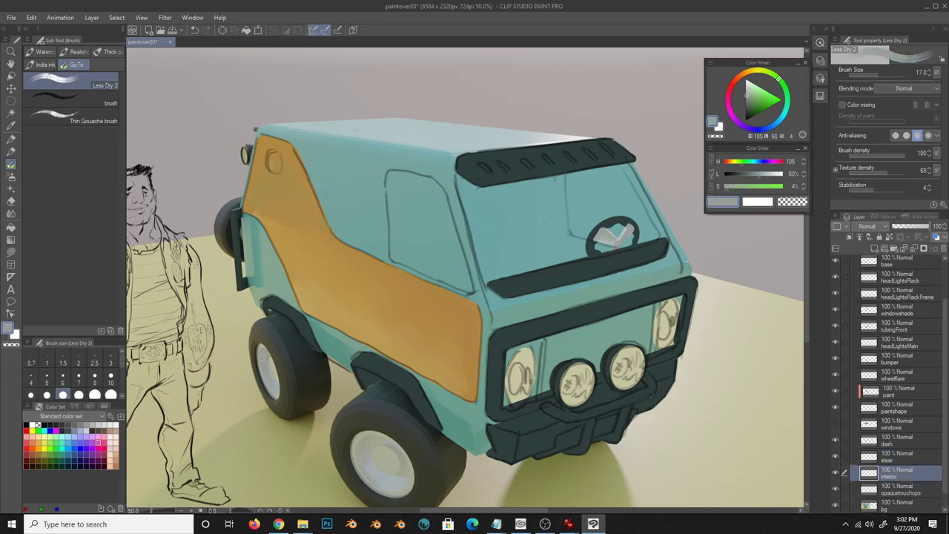
- Block in the dark teal interior behind the windshield and trim its edges
left_click(549, 168, "alt")
mouse_move(404, 223)
left_mouse_down()
mouse_move(553, 211)
mouse_move(427, 275)
left_mouse_up()
mouse_move(556, 212)
left_mouse_down()
mouse_move(562, 253)
mouse_move(460, 285)
left_mouse_up()
key("e")
mouse_move(504, 208)
left_mouse_down()
mouse_move(482, 278)
mouse_move(508, 222)
mouse_move(495, 274)
left_mouse_up()
left_click_drag(569, 211, 567, 261)
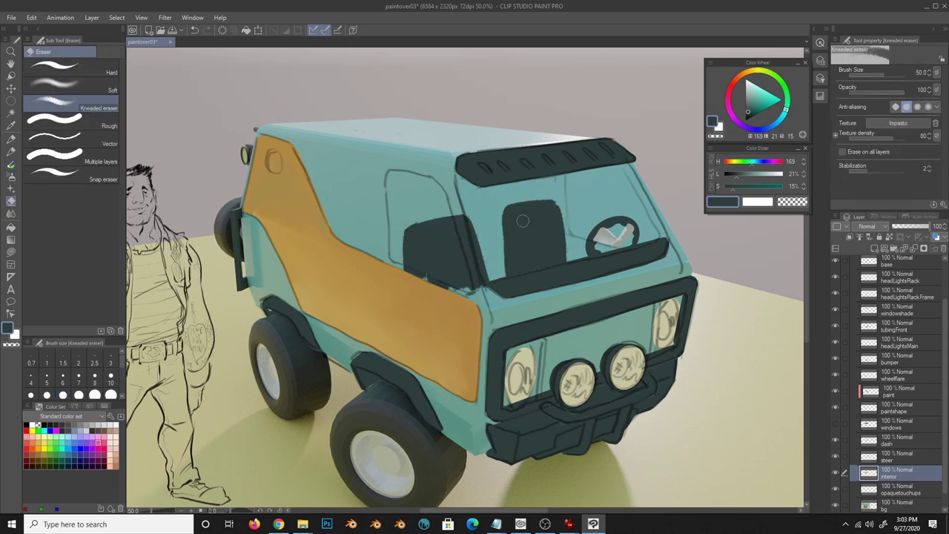
key("b")
- Shape a dark seat by erasing and repainting the interior fill
mouse_move(523, 221)
left_mouse_down()
mouse_move(460, 293)
mouse_move(500, 204)
left_mouse_up()
key("e")
left_click_drag(430, 252, 532, 181)
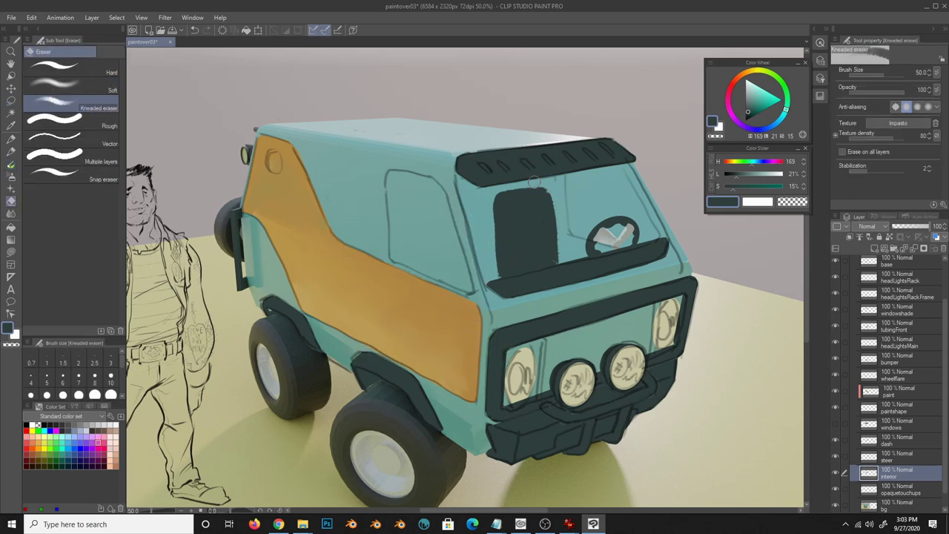
key("b")
left_click_drag(519, 297, 510, 206)
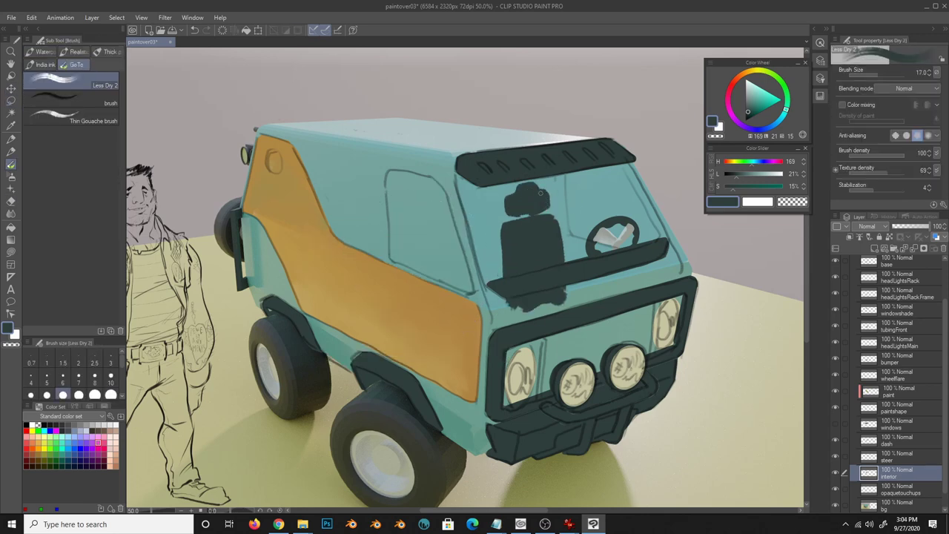
key("e")
- Place a copy of the seat to the left and check it in a mirrored view
key("k")
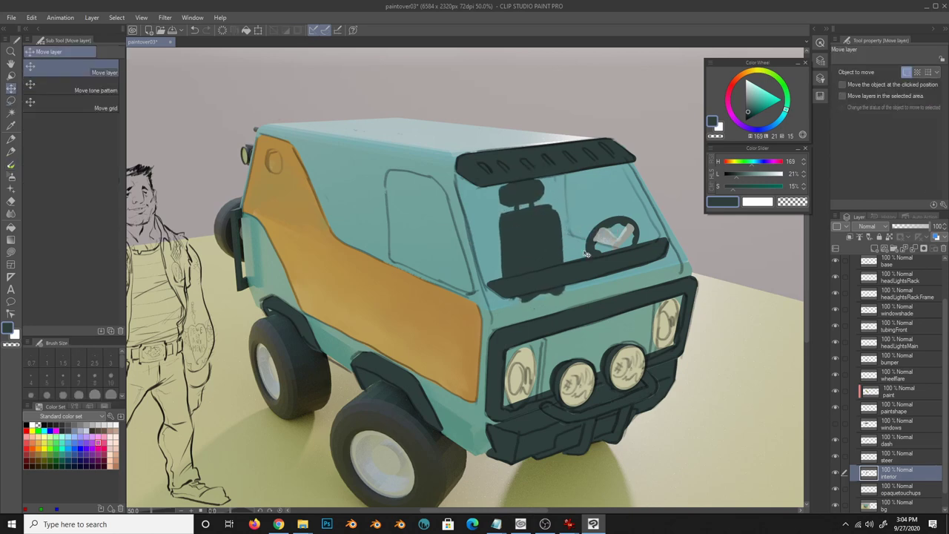
mouse_move(562, 247)
left_mouse_down()
mouse_move(545, 302)
mouse_move(531, 295)
left_mouse_up()
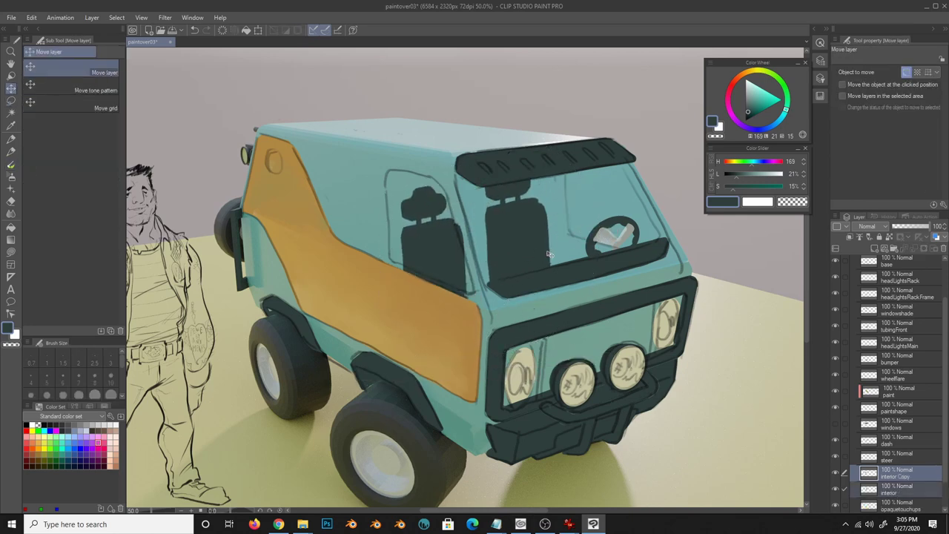
key("b")
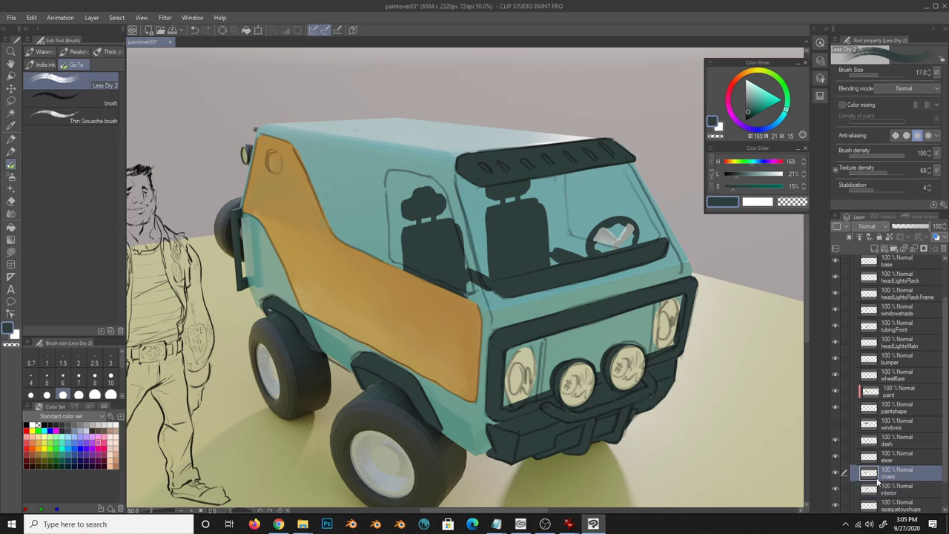
left_click(895, 489)
left_click(12, 140)
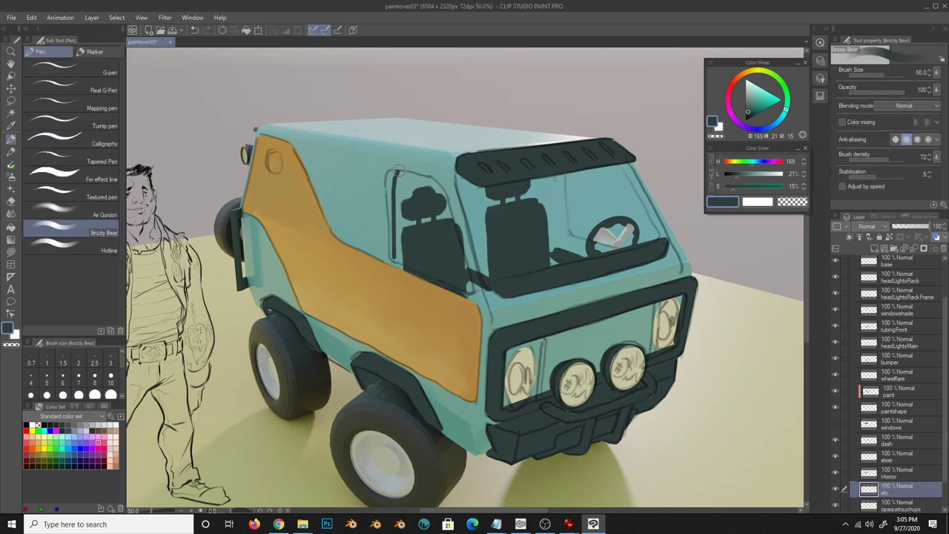
key("h")
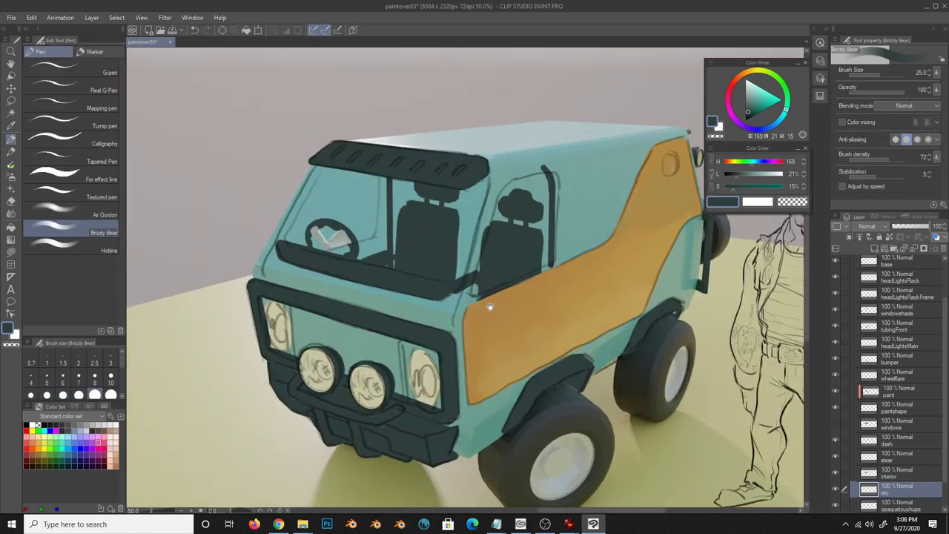
key("b")
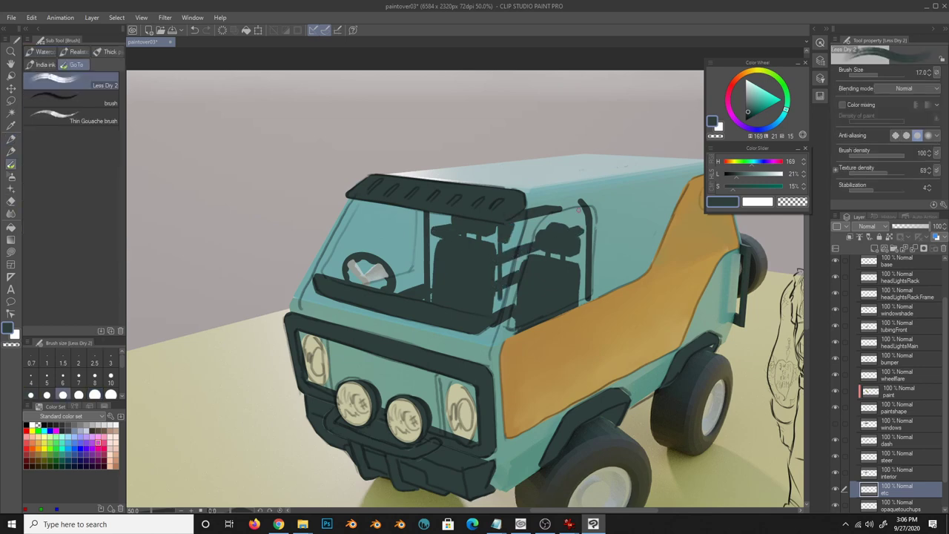
- Move the dash layer out of Folder 2 and flip the view back to normal
scroll(842, 487, "down", 1)
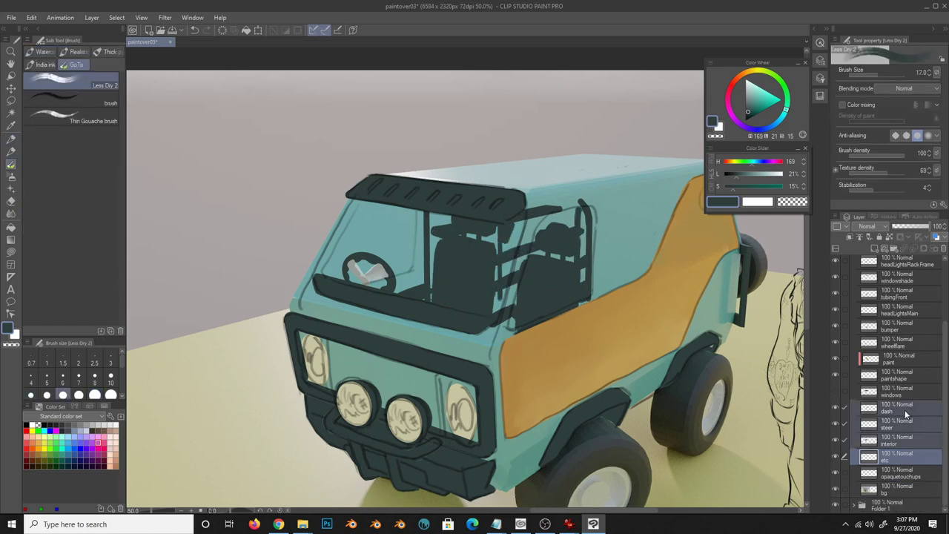
left_click(895, 439)
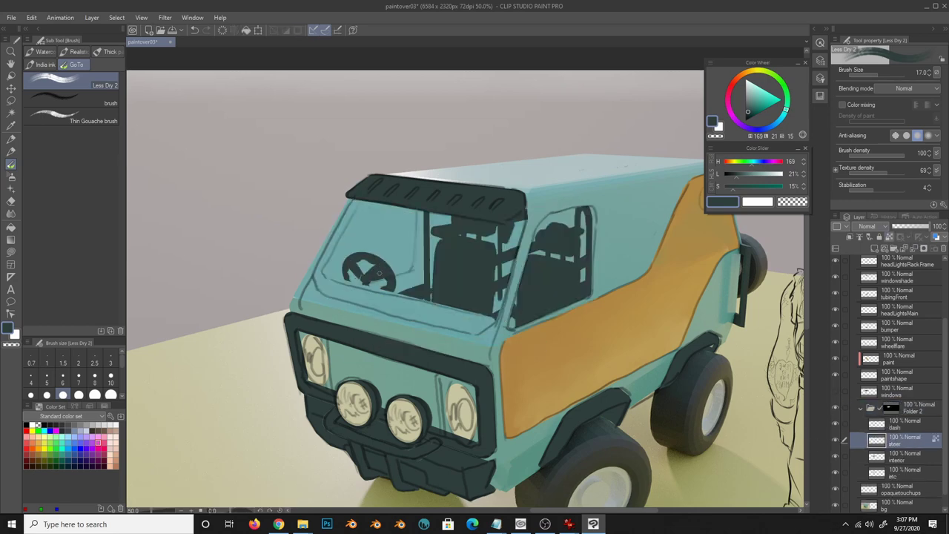
left_click_drag(895, 422, 895, 404)
scroll(843, 419, "down", 1)
key("h")
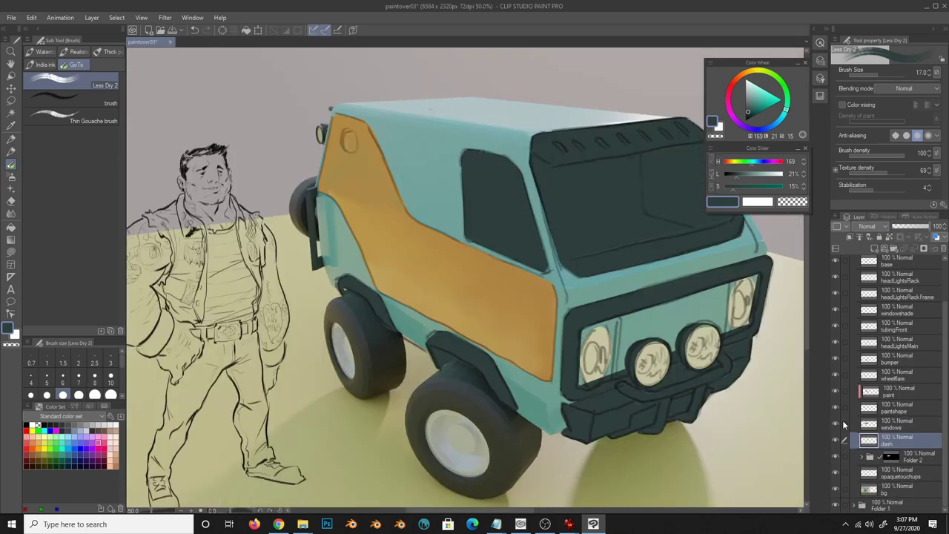
left_click(869, 466)
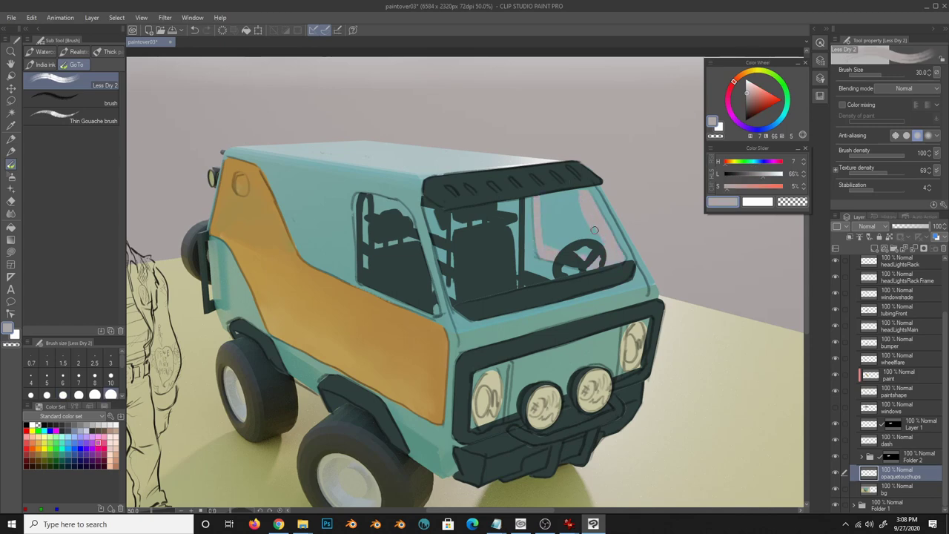
- Paint white highlights on the windshield on the new highlight layer
key("ctrl+0")
key("ctrl+plus")
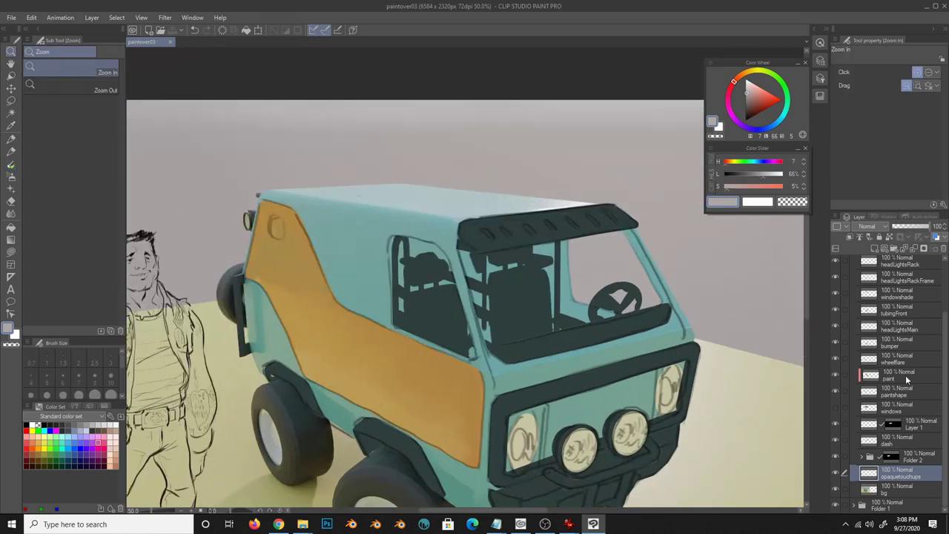
left_click(893, 420)
key("b")
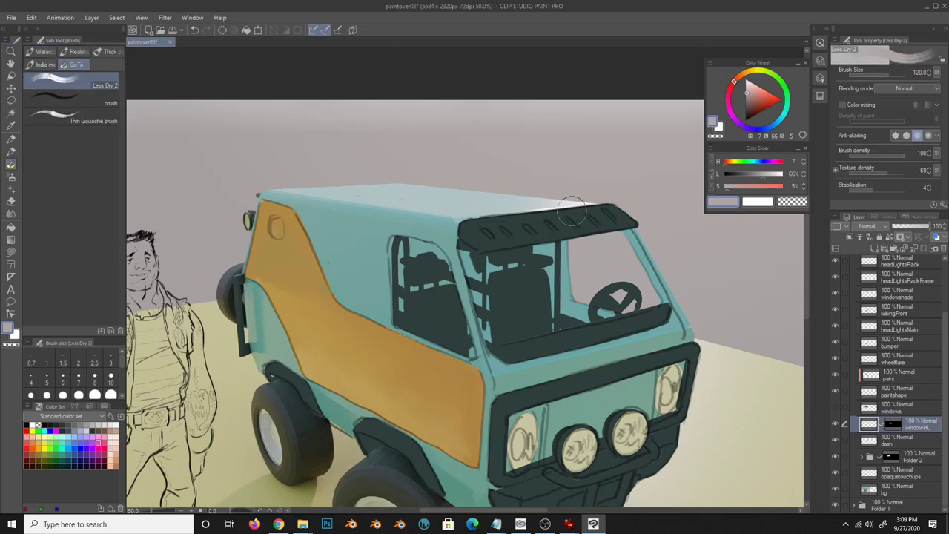
left_click_drag(579, 237, 597, 293)
- Paint bluish and light-blue reflections across the windshield
left_click(784, 107)
left_click_drag(460, 289, 474, 349)
left_click_drag(505, 245, 496, 341)
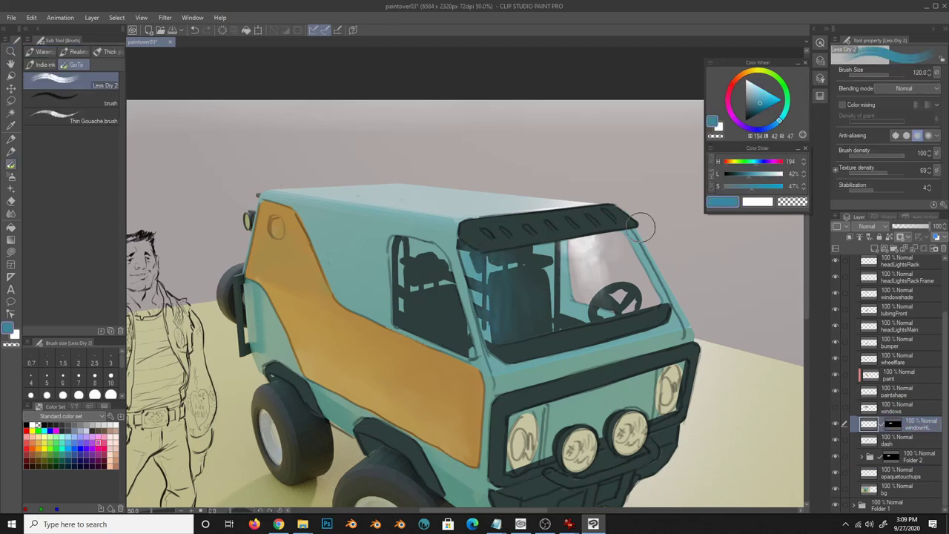
left_click_drag(638, 215, 645, 304)
left_click_drag(416, 237, 431, 296)
key("e")
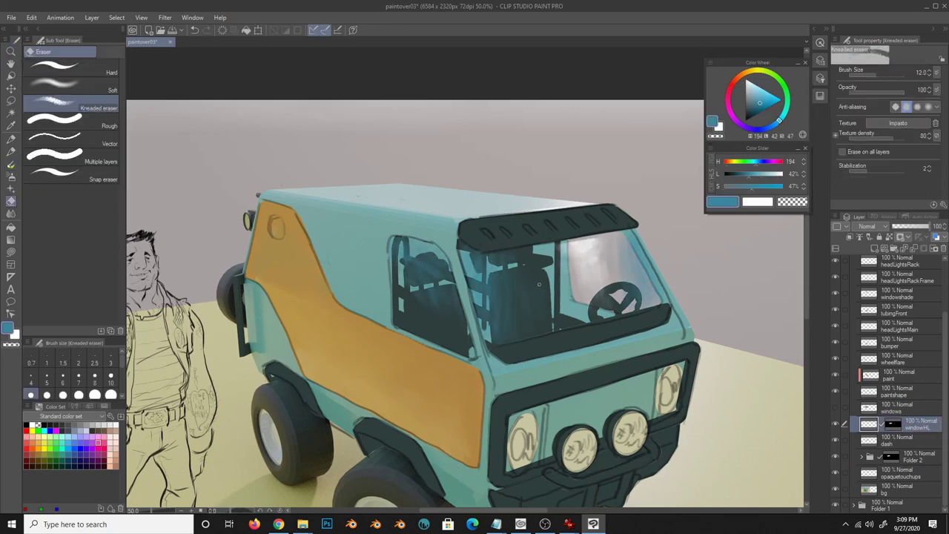
key("b")
left_click_drag(486, 249, 537, 273)
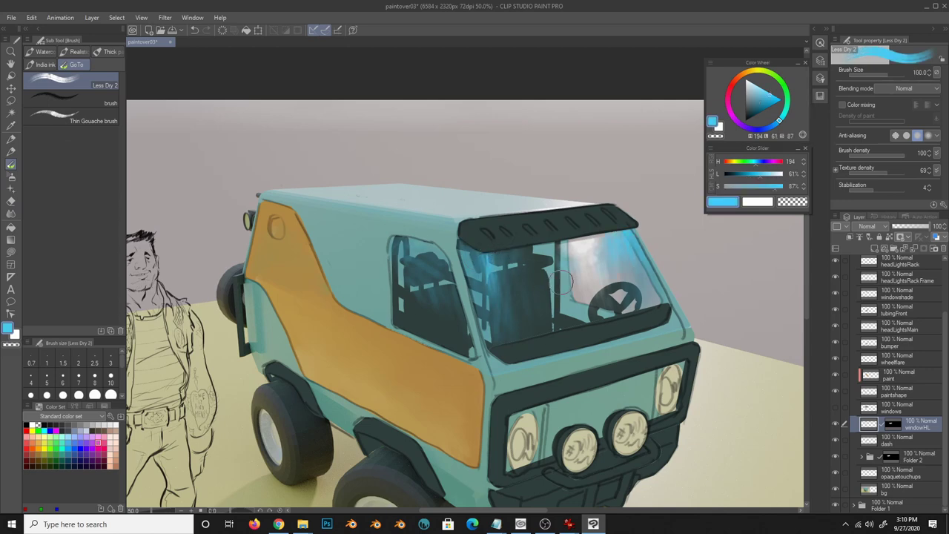
- Blend the window strokes and pick a beige colour
key("j")
key("b")
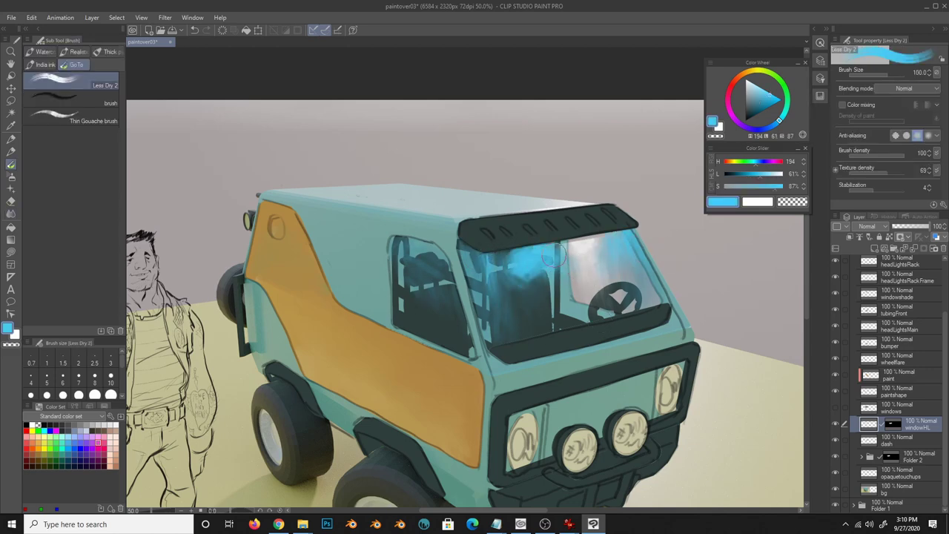
key("j")
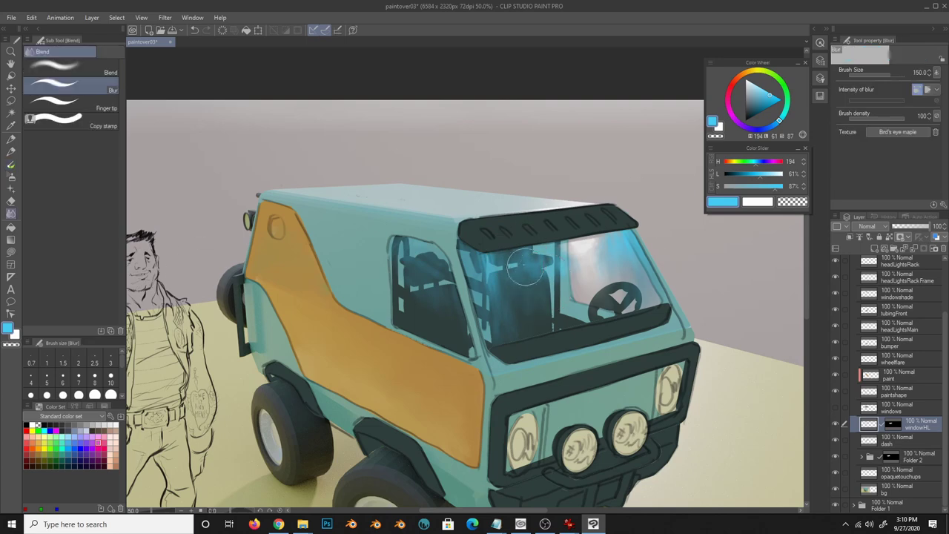
key("b")
left_click(416, 304, "alt")
key("j")
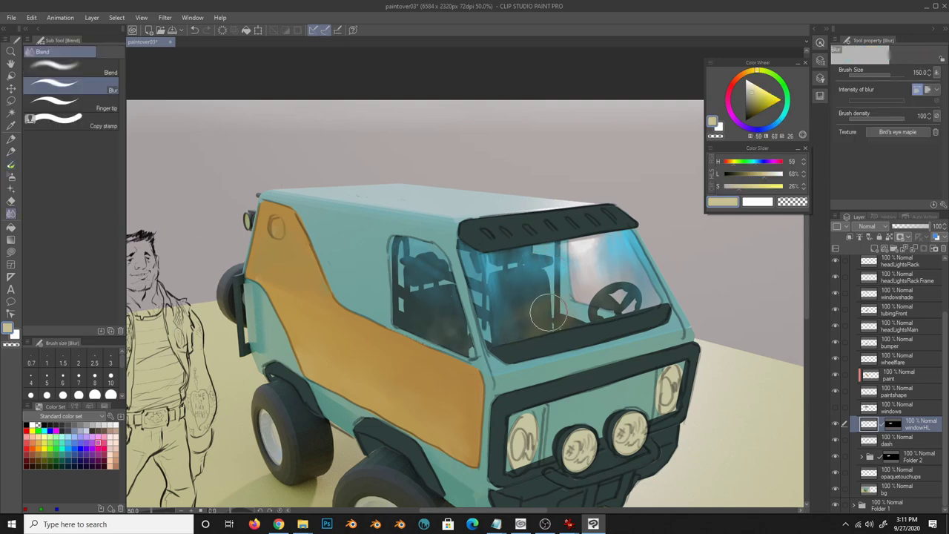
- Add a Soft light ambient layer in Folder 2 with a blue gradient over the windows
left_click(861, 457)
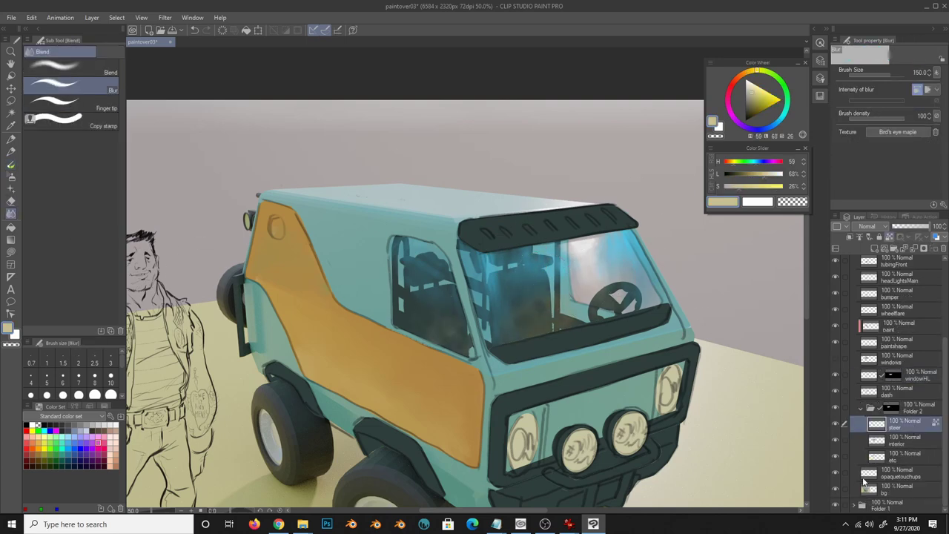
left_click(898, 424)
key("g")
left_click(519, 267, "alt")
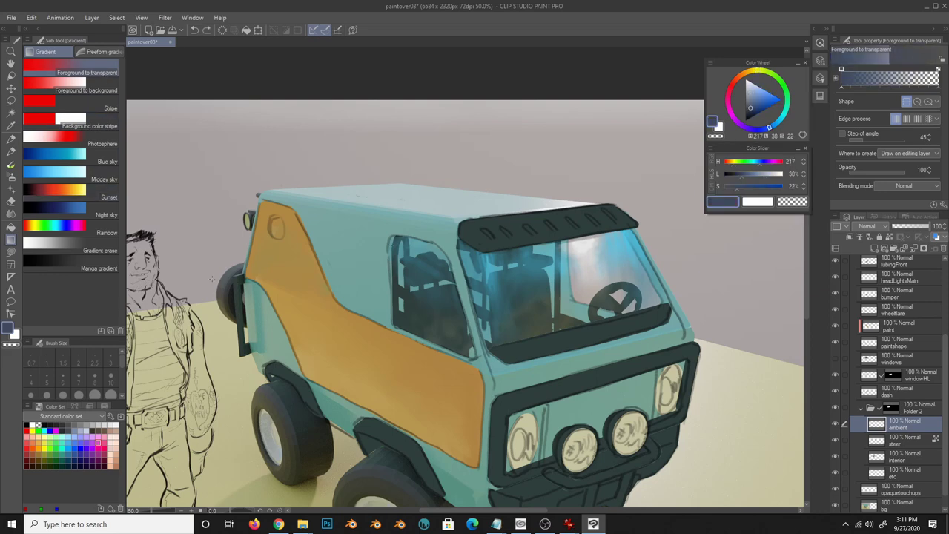
left_click(866, 226)
left_click_drag(563, 238, 505, 282)
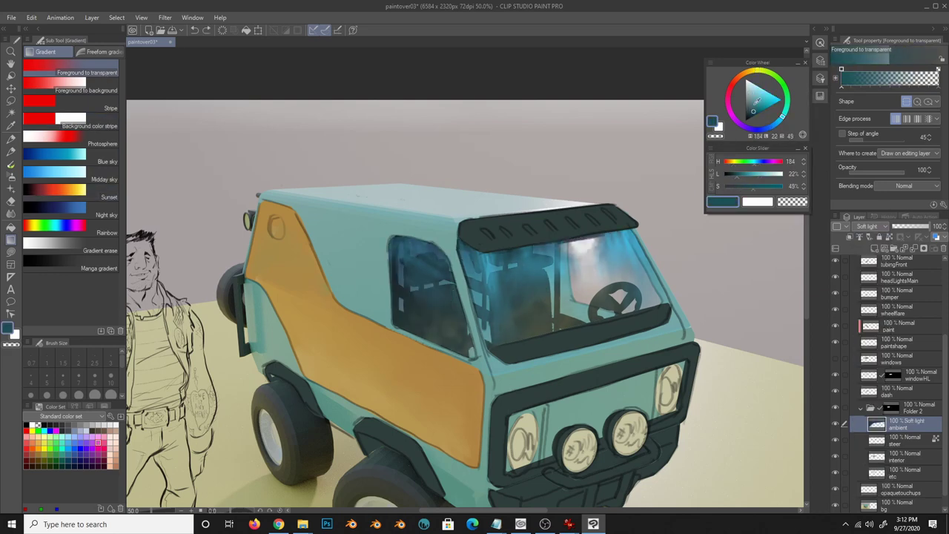
- Darken the windows with a second ambient gradient layer set to Multiply at 63%
key("t")
key("g")
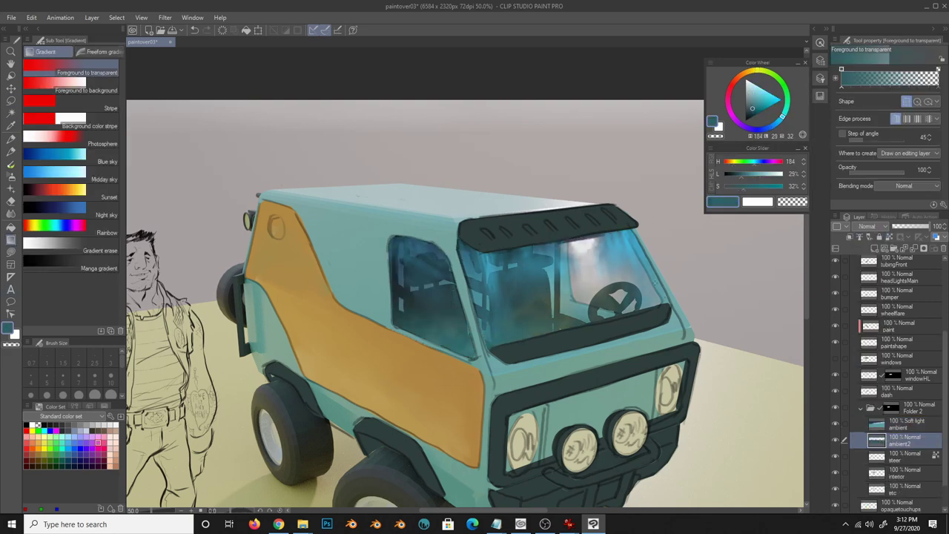
mouse_move(608, 252)
left_mouse_down()
mouse_move(564, 319)
mouse_move(612, 265)
mouse_move(578, 296)
mouse_move(630, 304)
left_mouse_up()
key("e")
key("ctrl+z")
left_click(868, 226)
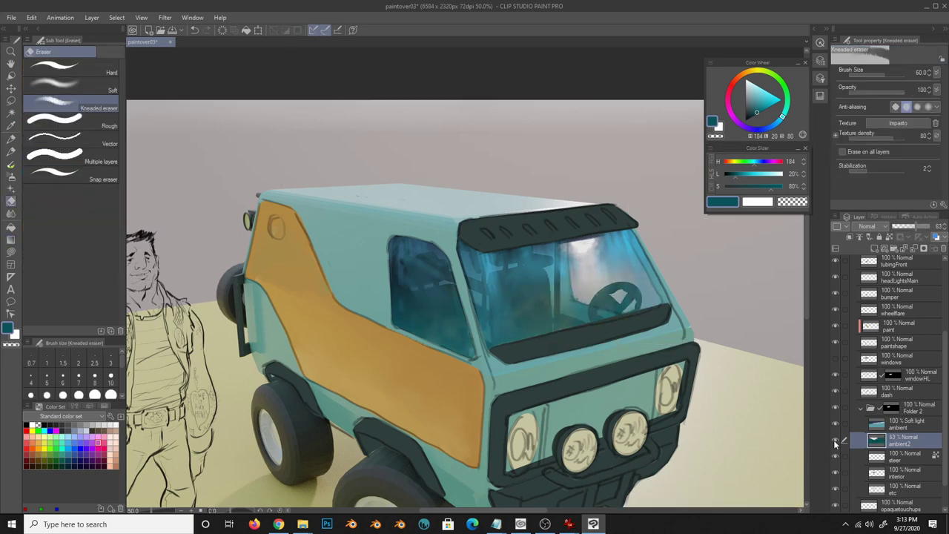
left_click(868, 260)
- Soften the windowHL highlight layer with blur and a size-50 kneaded eraser
key("g")
left_click(897, 375)
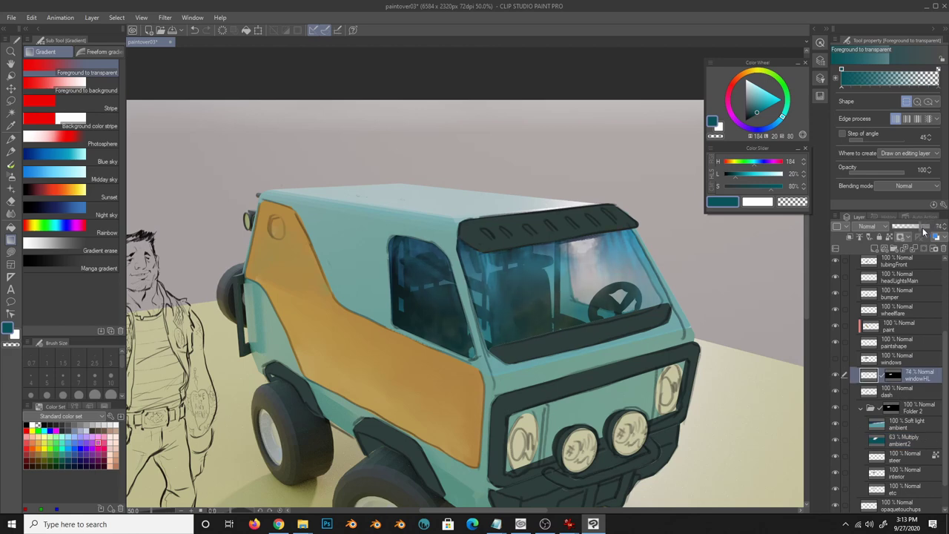
key("j")
key("e")
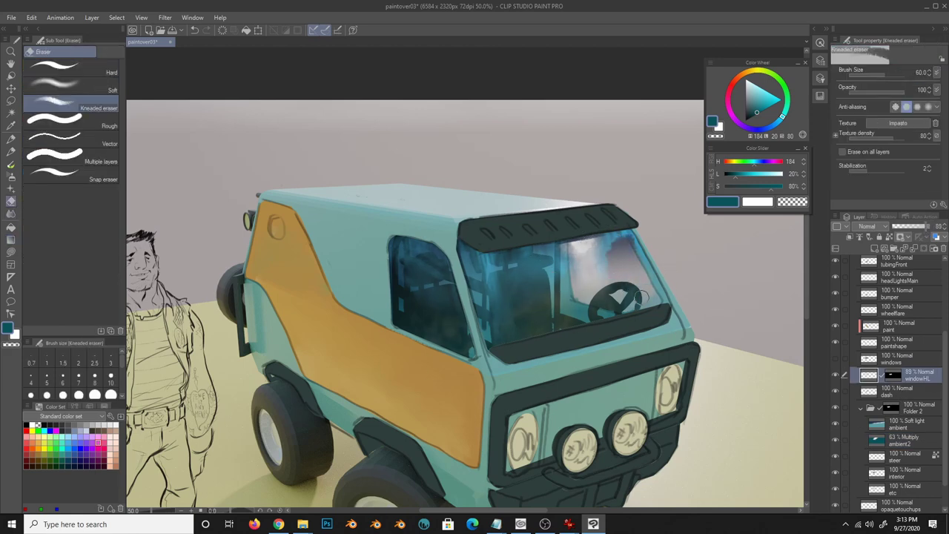
key("bracketleft")
key("bracketleft")
key("bracketleft")
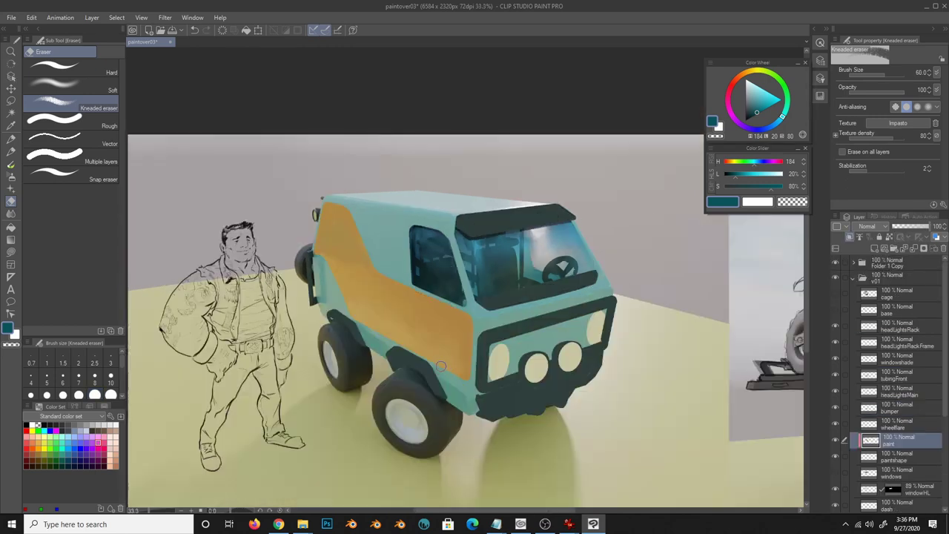
- Repaint the orange side panel with soft, muted ochre strokes
key("b")
left_click_drag(371, 308, 430, 345)
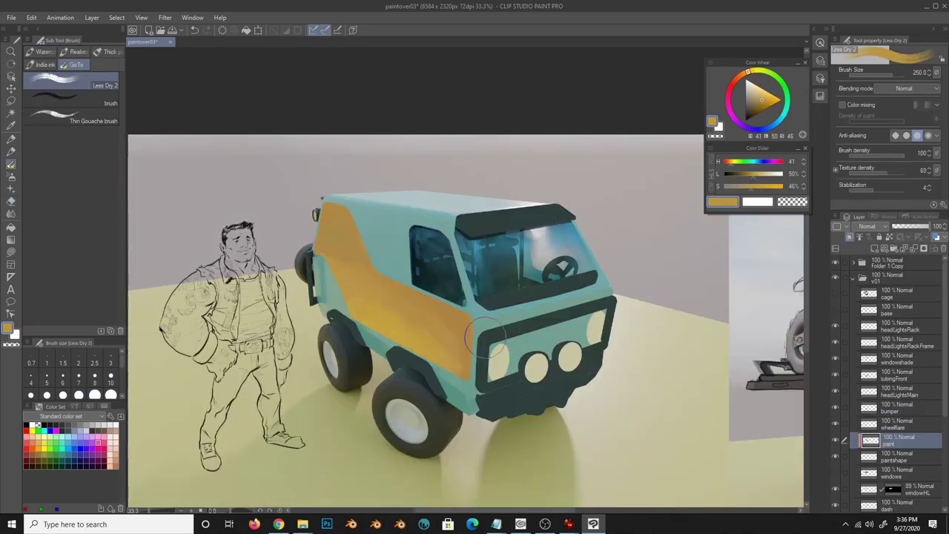
left_click_drag(364, 304, 453, 371)
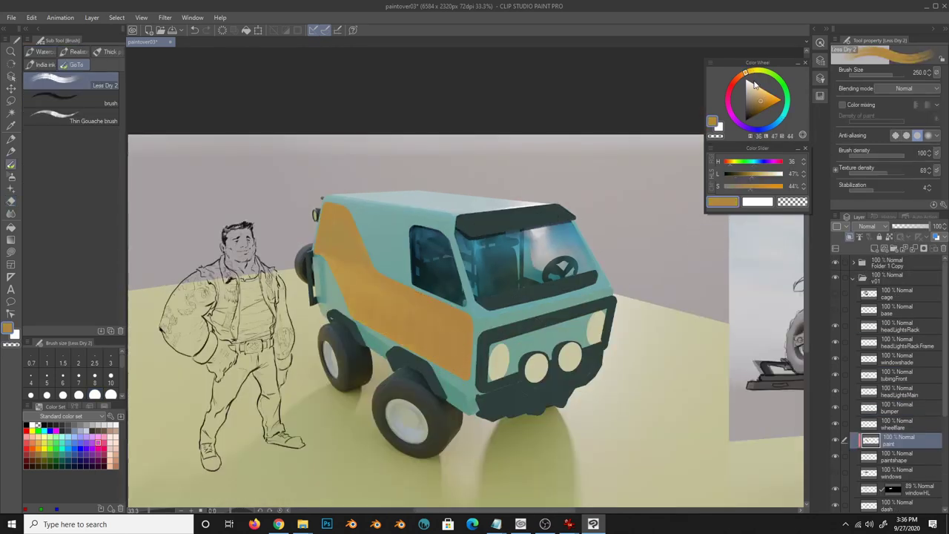
left_click(409, 324, "alt")
left_click(345, 265, "alt")
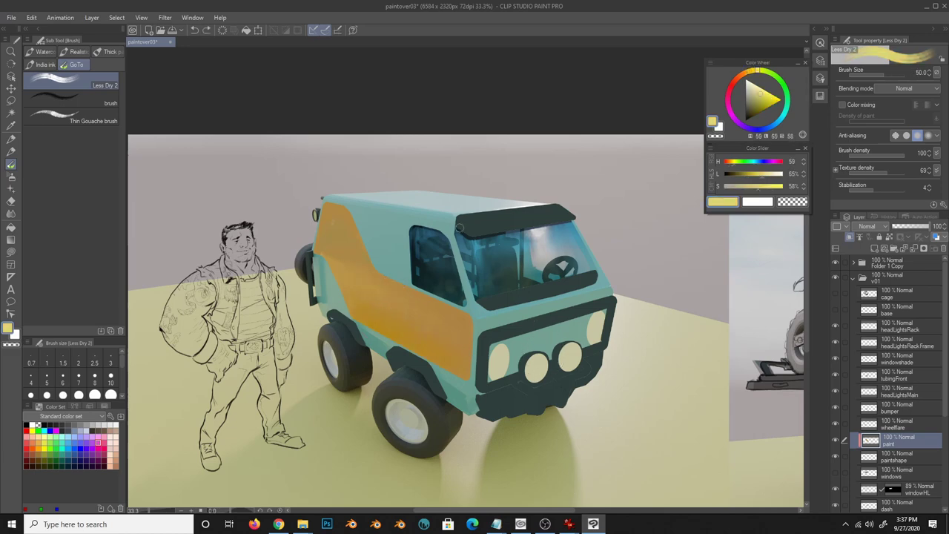
left_click_drag(346, 267, 397, 291)
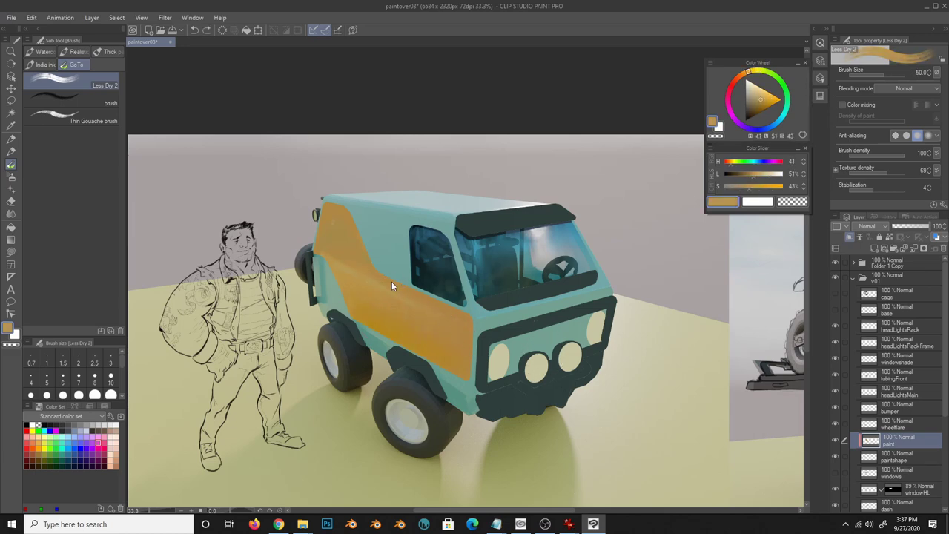
- Sample varied oranges at brush sizes 100 and 30, and make the material saturated yellow
left_click(349, 269, "alt")
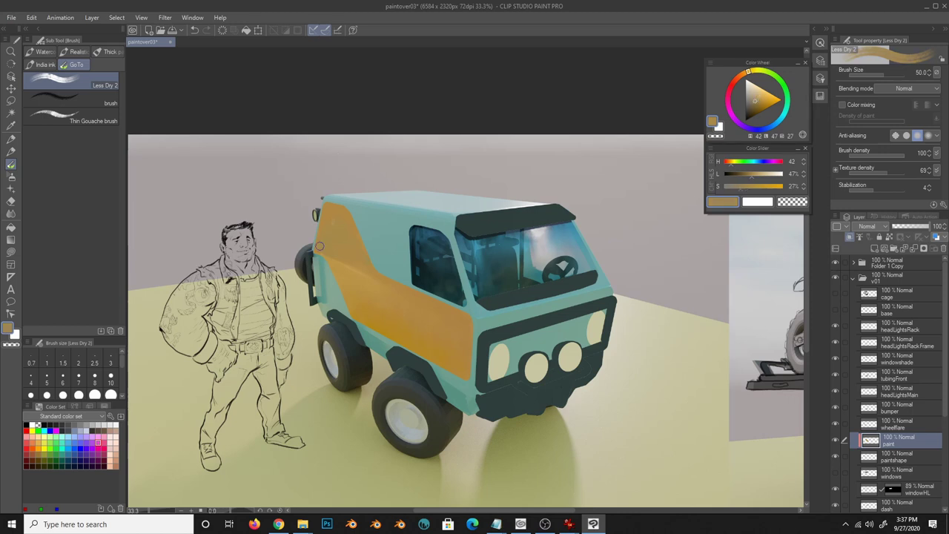
left_click(354, 253, "alt")
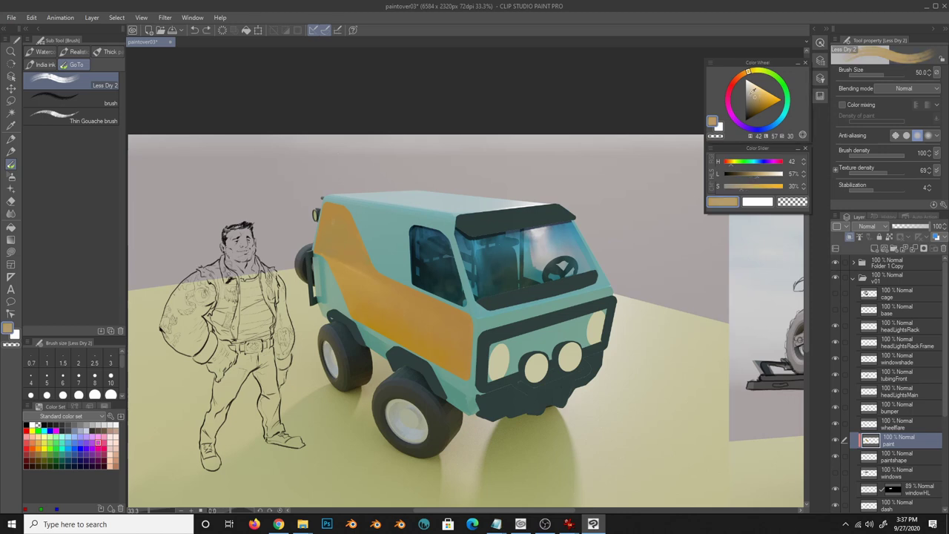
left_click(331, 210, "alt")
key("bracketright")
key("bracketright")
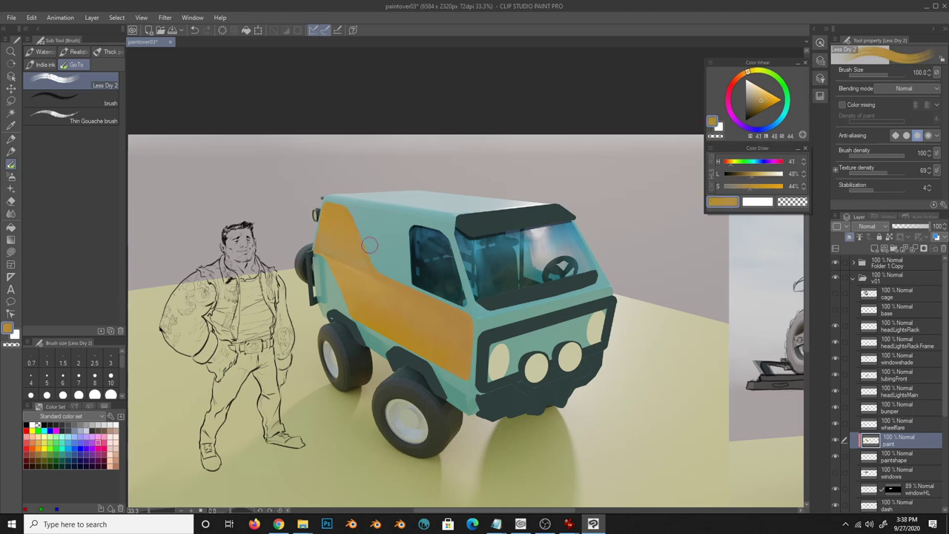
left_click(418, 360, "alt")
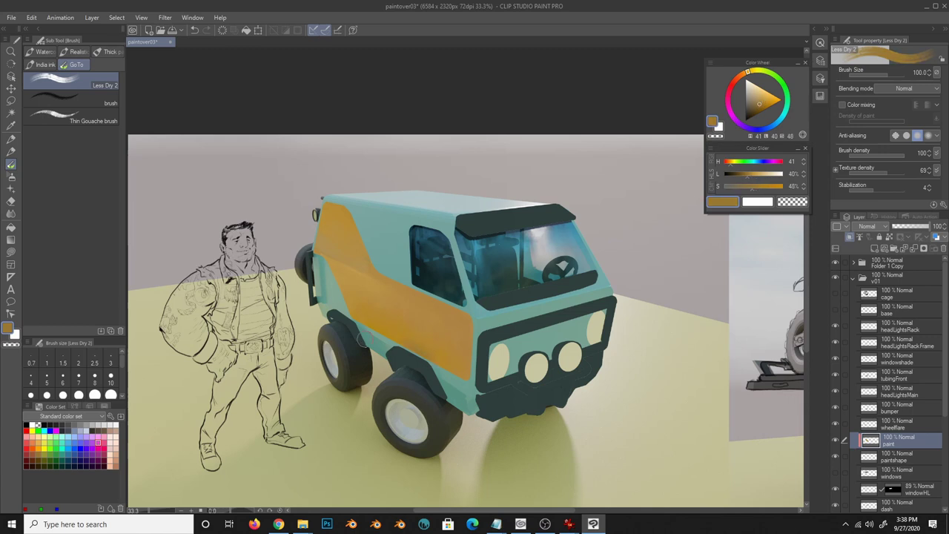
key("bracketleft")
key("bracketleft")
key("bracketleft")
left_click(445, 351, "alt")
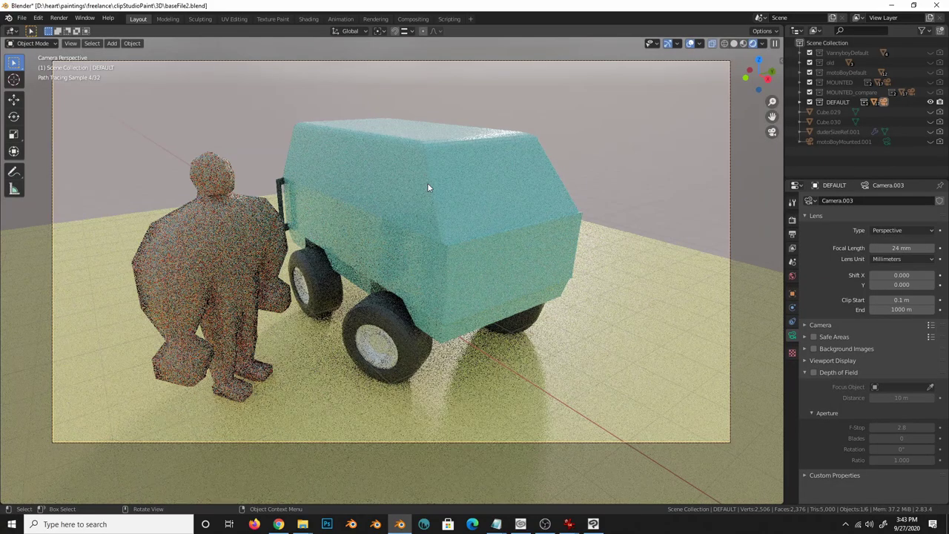
left_click_drag(874, 295, 866, 304)
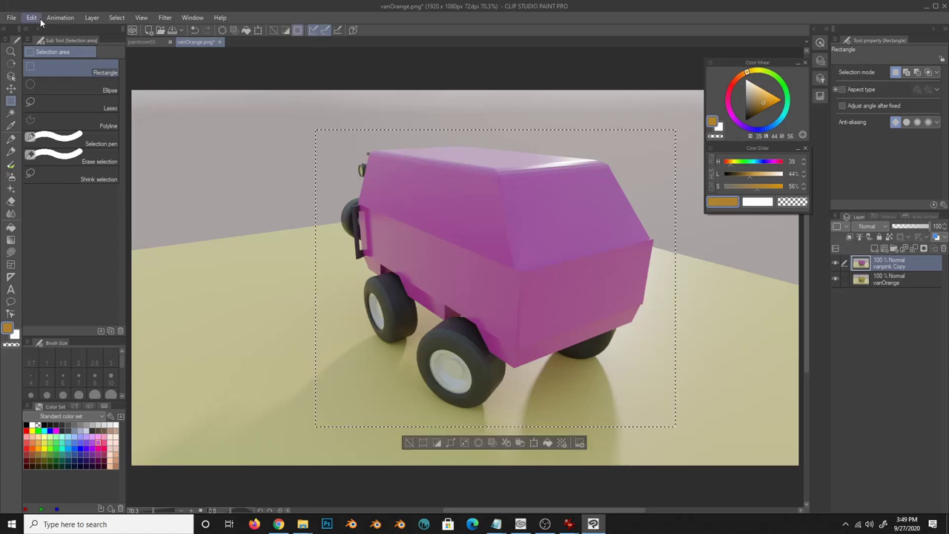
- Scale the pasted pink van render up to fill the canvas
key("ctrl+t")
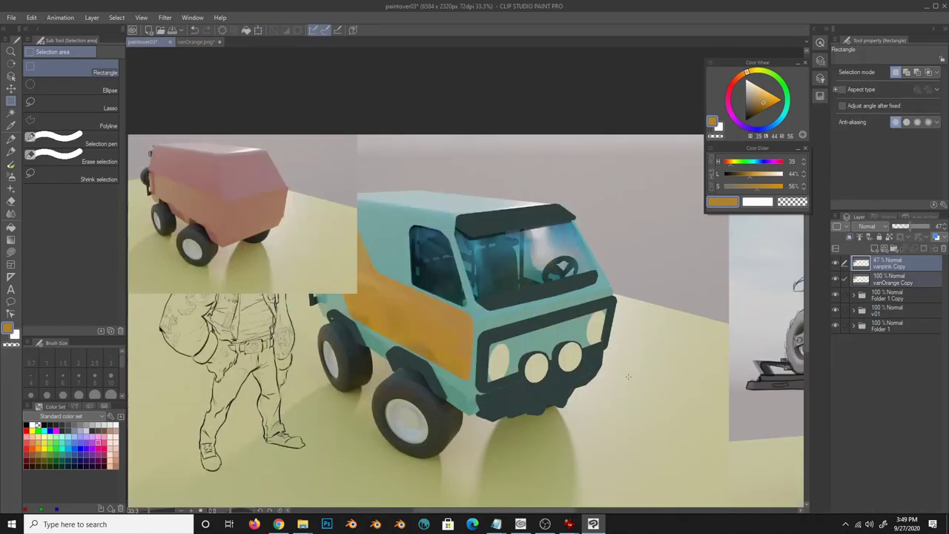
left_click_drag(356, 134, 668, 183)
key("Return")
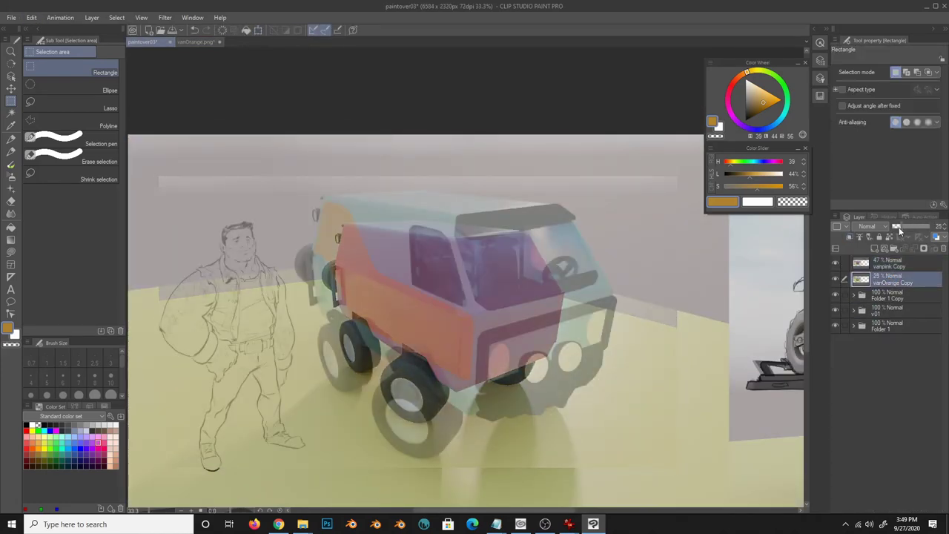
- Scale the orange van render to line up with the pink van at about 104%
key("ctrl+t")
left_click_drag(727, 147, 711, 178)
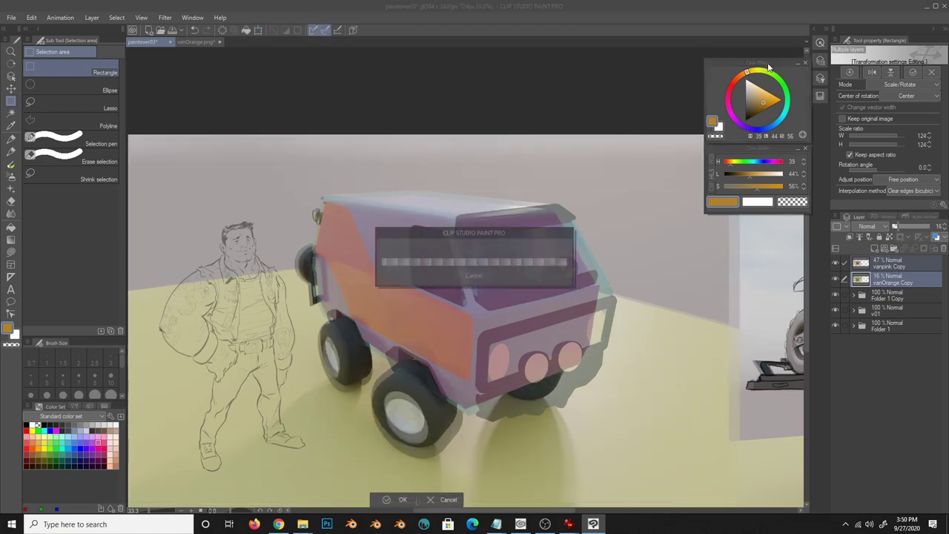
scroll(711, 178, "down", 1)
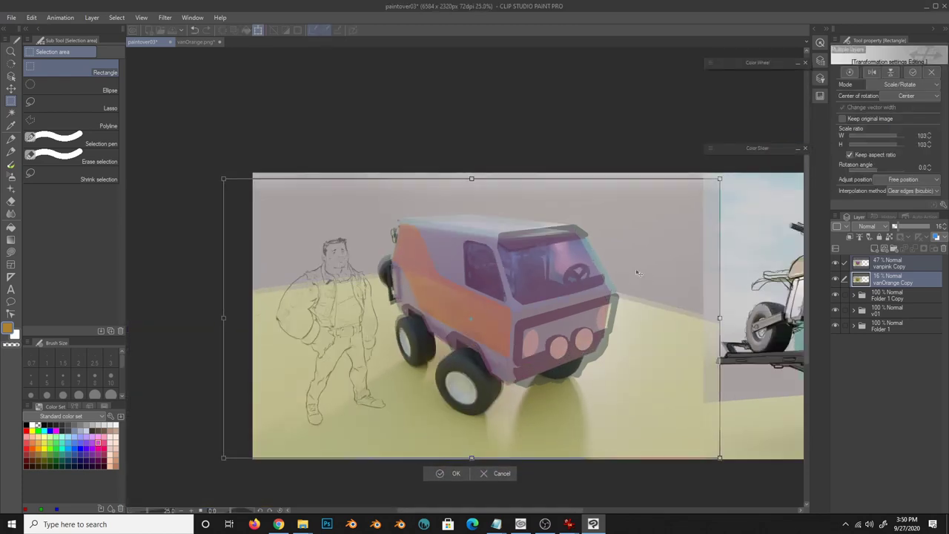
left_click_drag(711, 178, 718, 175)
left_click_drag(465, 356, 396, 343)
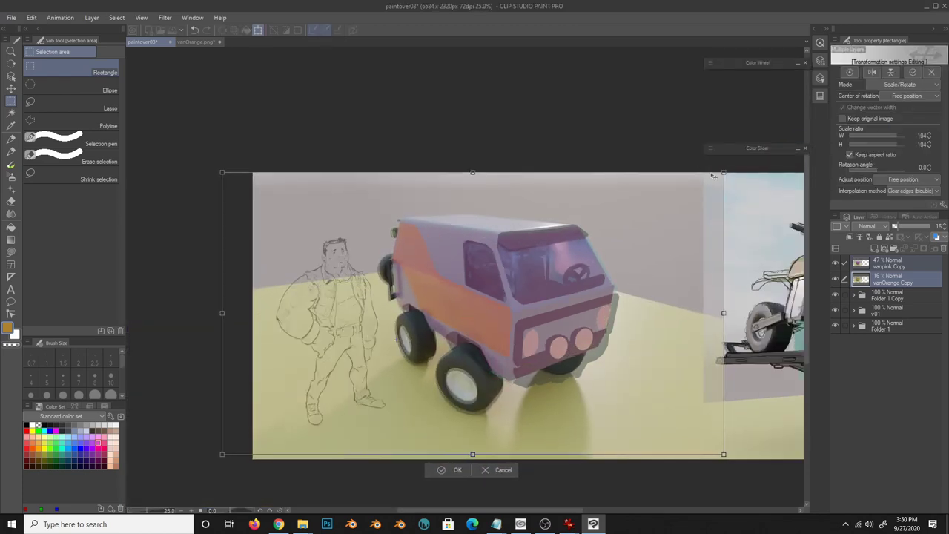
left_click_drag(717, 454, 729, 460)
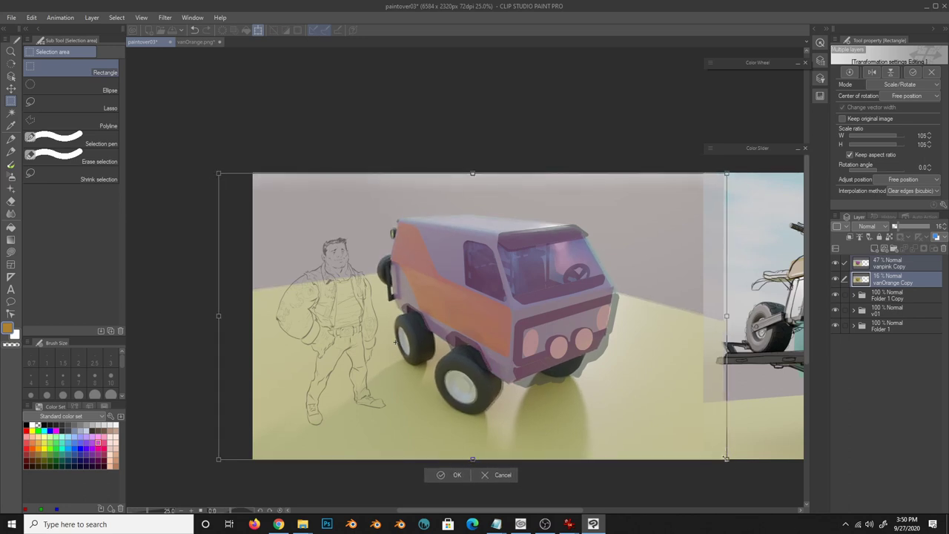
key("Return")
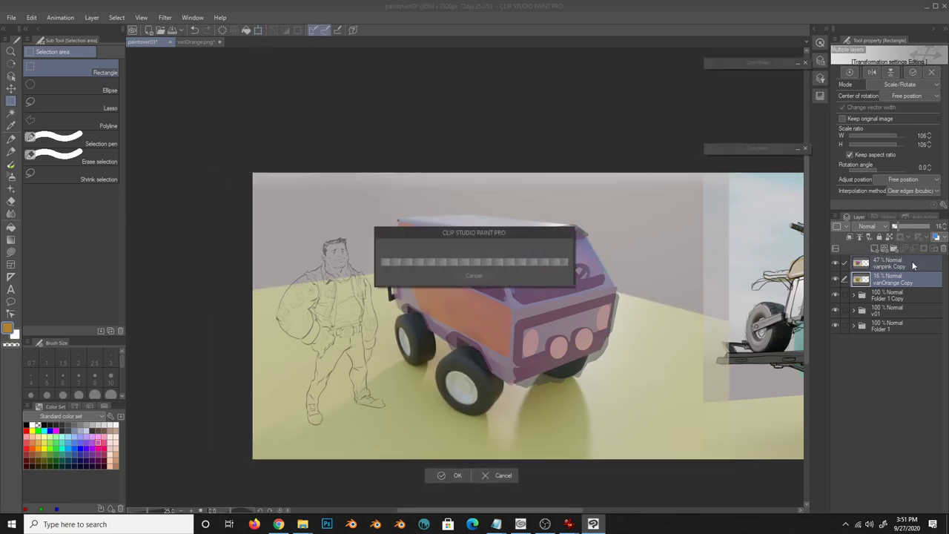
- Lasso around the van and move Layer 1 and paint above vanpink Copy
left_click(71, 108)
left_click_drag(391, 204, 393, 206)
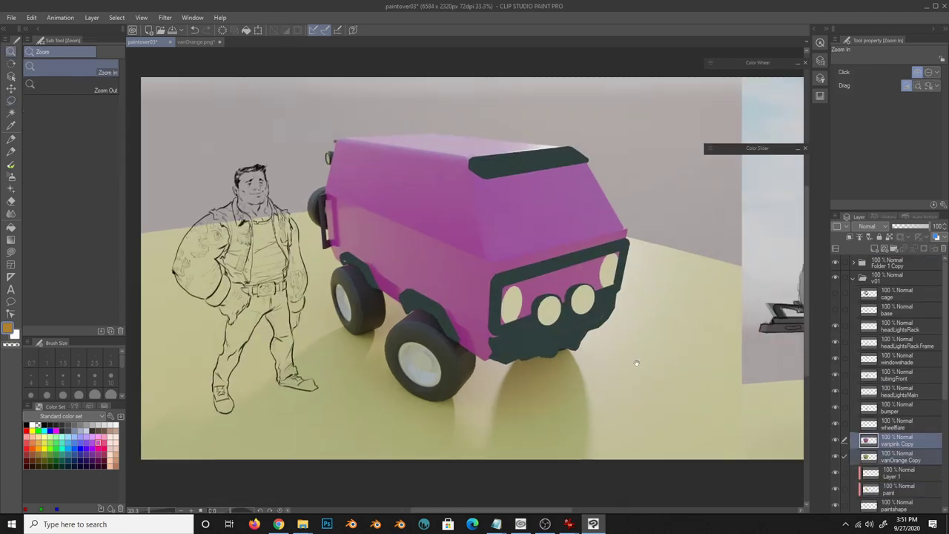
scroll(890, 445, "down", 2)
mouse_move(890, 421)
left_mouse_down()
mouse_move(845, 396)
mouse_move(836, 405)
left_mouse_up()
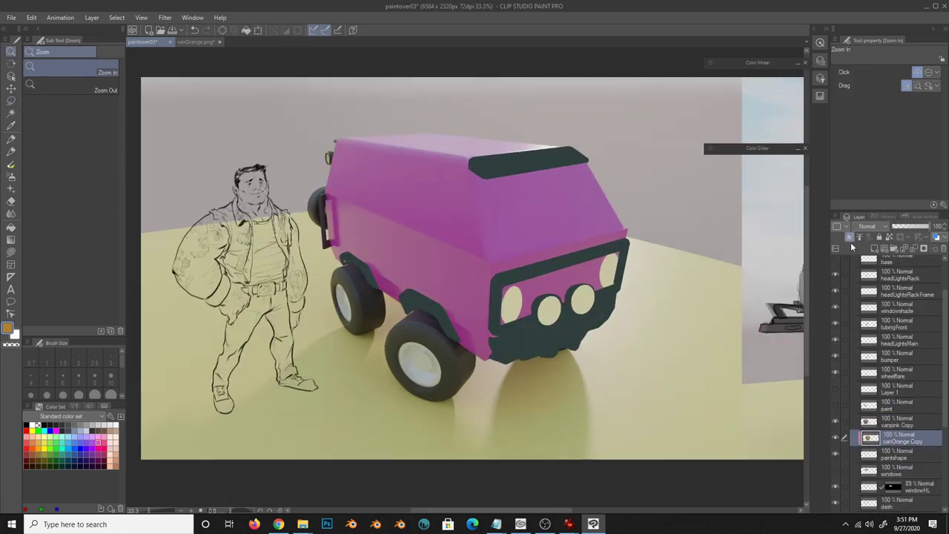
- Hide the orange paint layers, mask the pink render, and select the van's side panel
left_click(835, 421)
left_click(834, 421)
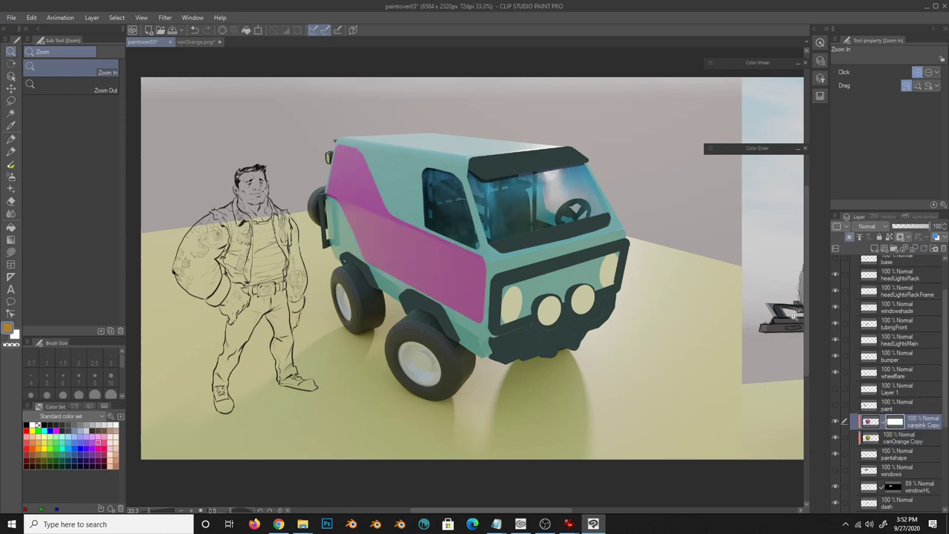
key("ctrl+plus")
left_click(895, 425, "ctrl")
- Shrink the panel selection by 42 and test clearing the pink inside it
left_click(116, 17)
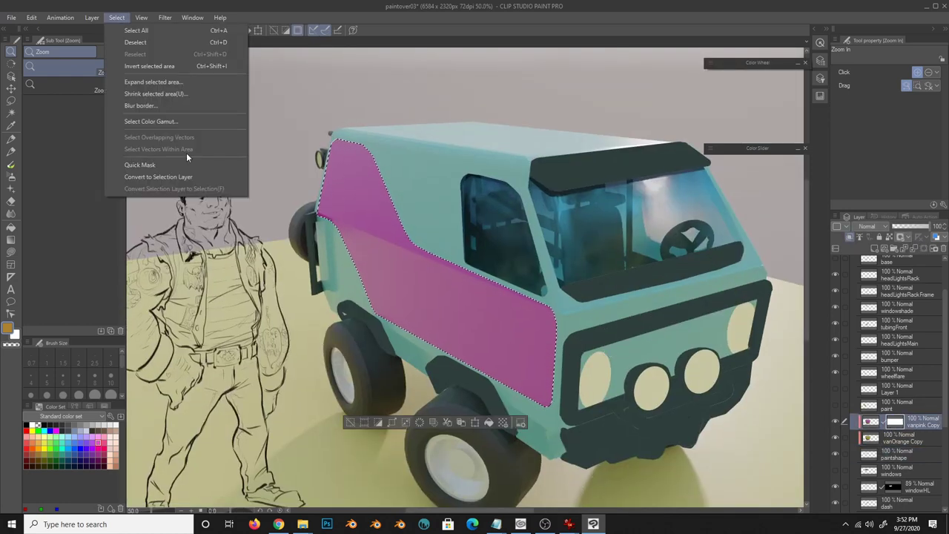
left_click(209, 92)
left_click(487, 241)
key("Return")
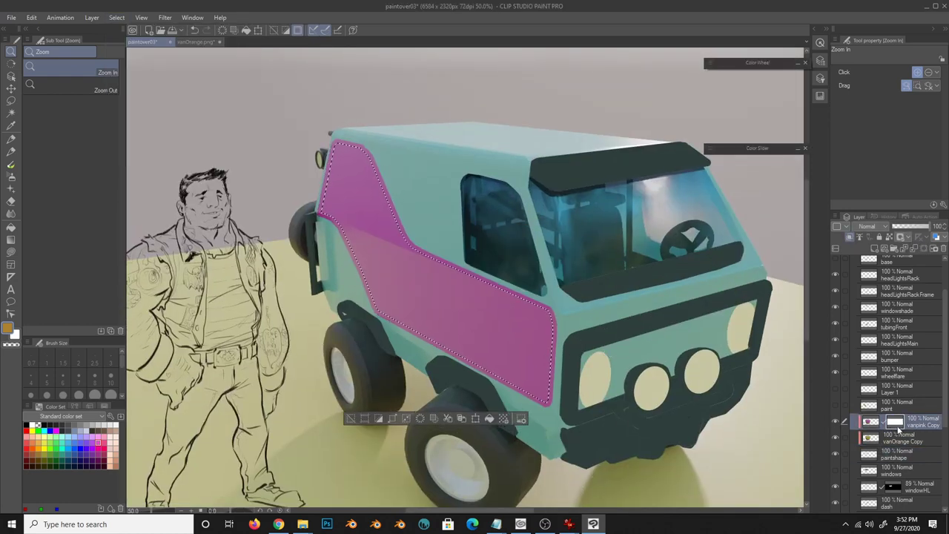
key("b")
key("Delete")
key("ctrl+z")
- Shrink the selection again and clear the pink interior to reveal orange
left_click(117, 18)
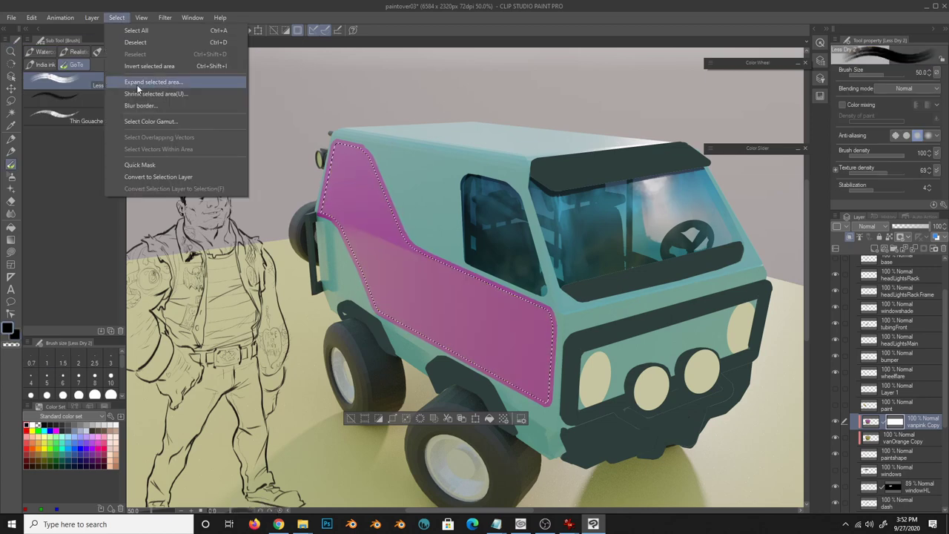
left_click(209, 93)
key("Return")
key("Delete")
key("ctrl+z")
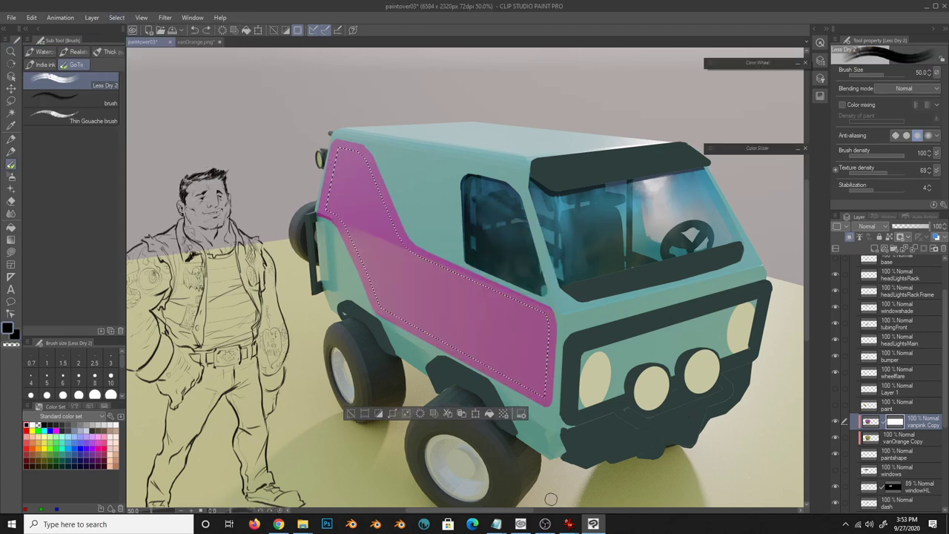
- Nudge the selection down the panel, clear it to keep a gold stripe, and deselect
key("m")
key("ctrl+z")
key("ctrl+y")
key("ctrl+y")
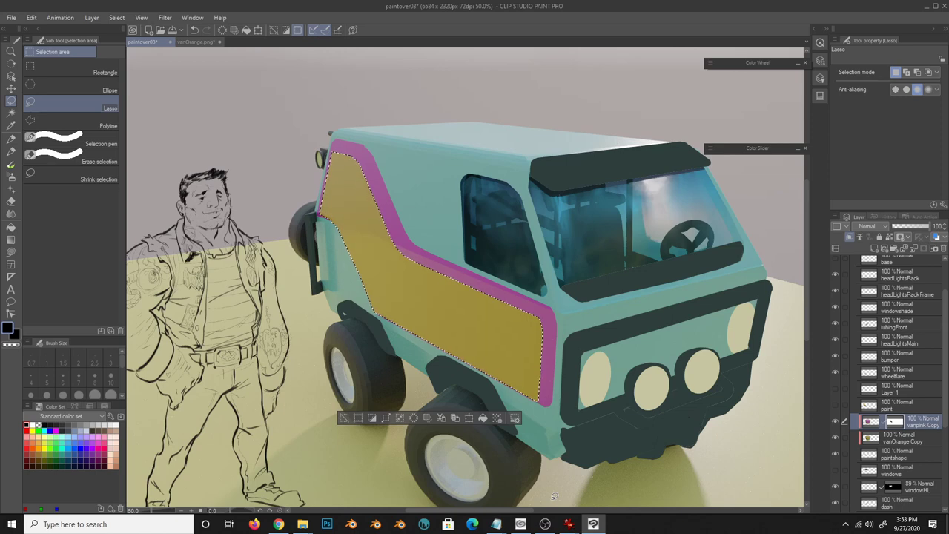
key("ctrl+z")
key("ctrl+z")
key("ctrl+y")
key("ctrl+y")
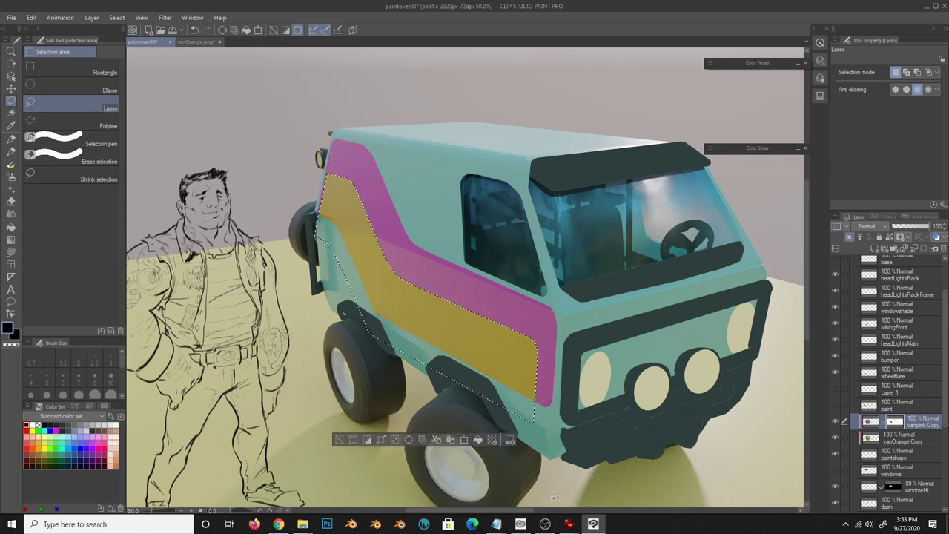
key("ctrl+d")
- Touch up the stripe edges with brush and eraser using the colour sliders
key("b")
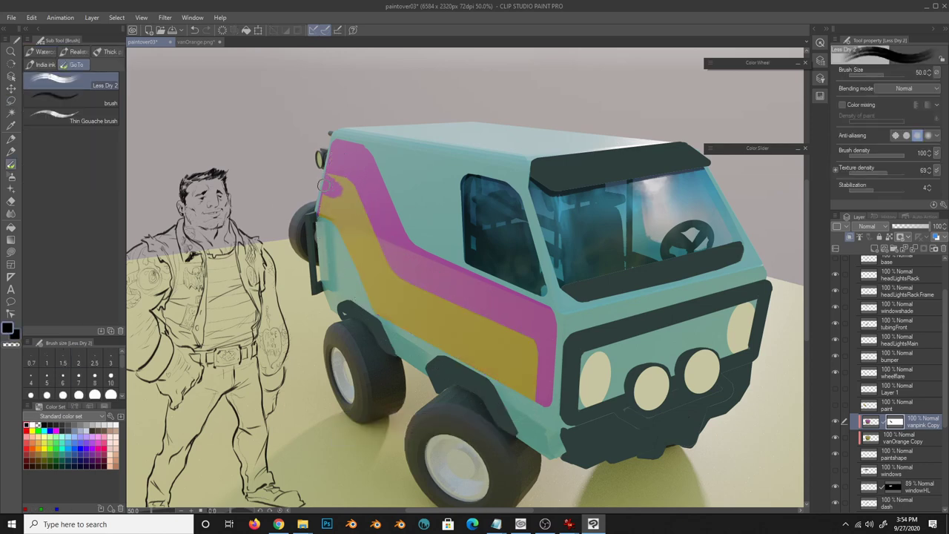
key("b")
left_click(753, 147)
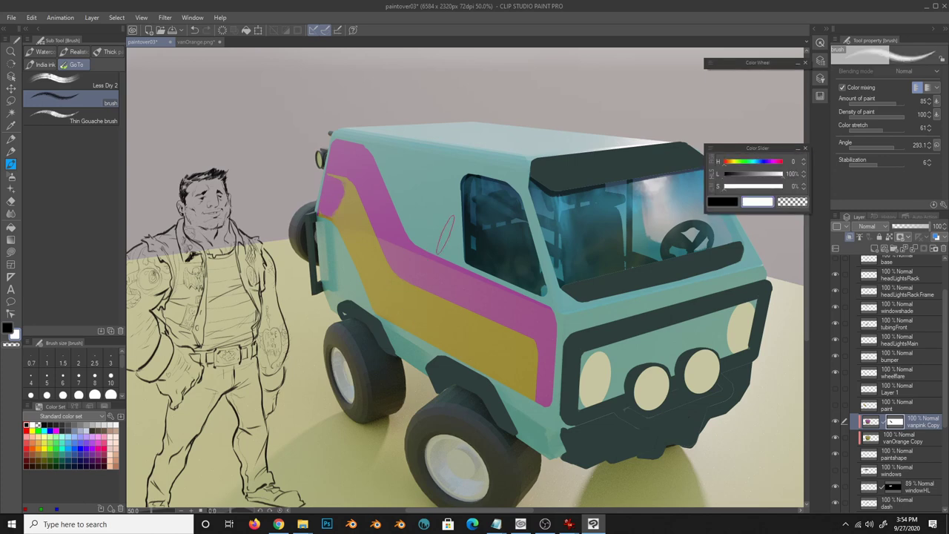
key("b")
key("e")
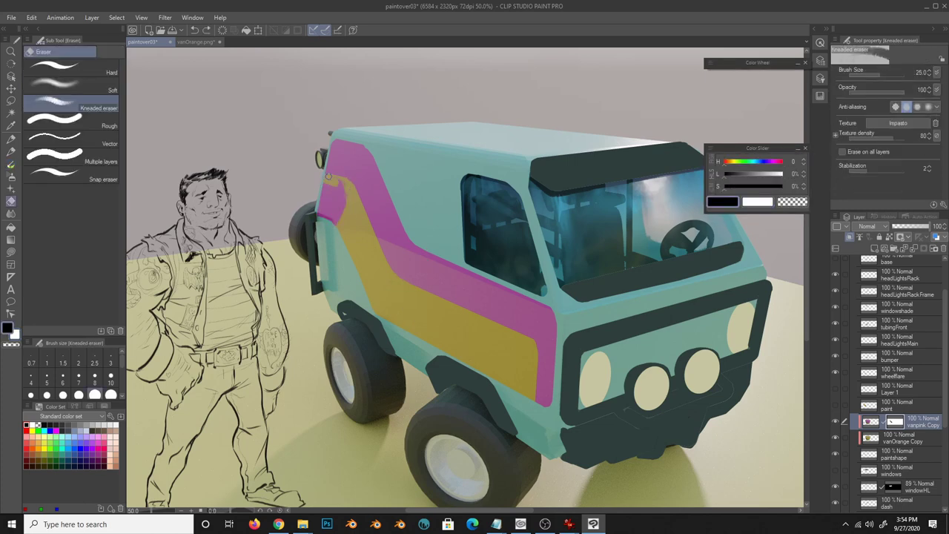
key("b")
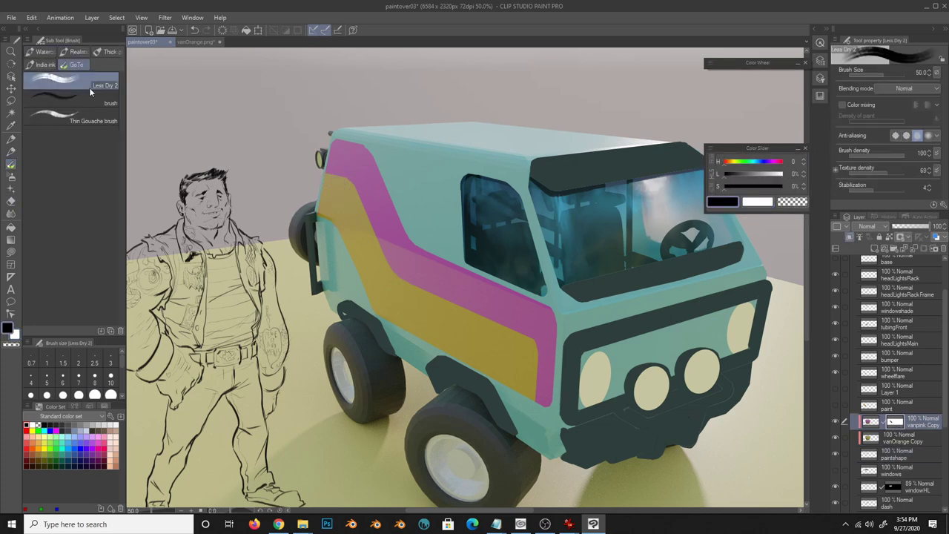
- Erase touch-ups on the vanOrange Copy and vanpink Copy masks, then add Layer 2
left_click(879, 441)
key("e")
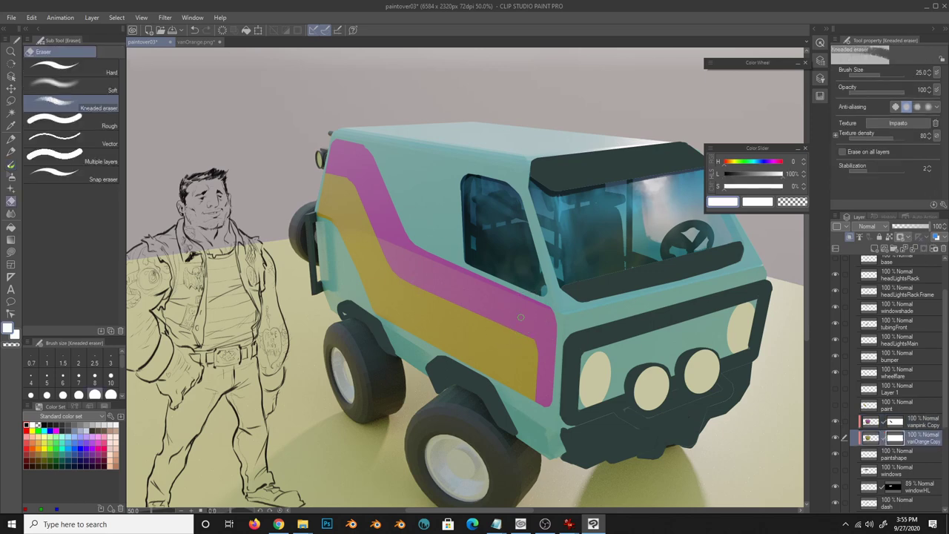
key("alt+bracketright")
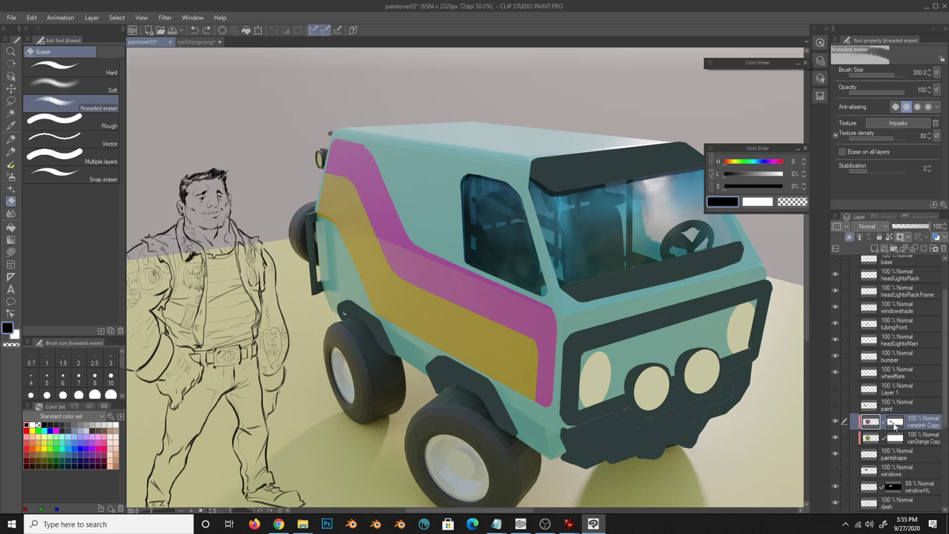
left_click(895, 424)
key("ctrl+shift+n")
- Paint the stripes with a size-30 brush sampling gold and pink, then duplicate the layers
key("b")
left_click(443, 310, "alt")
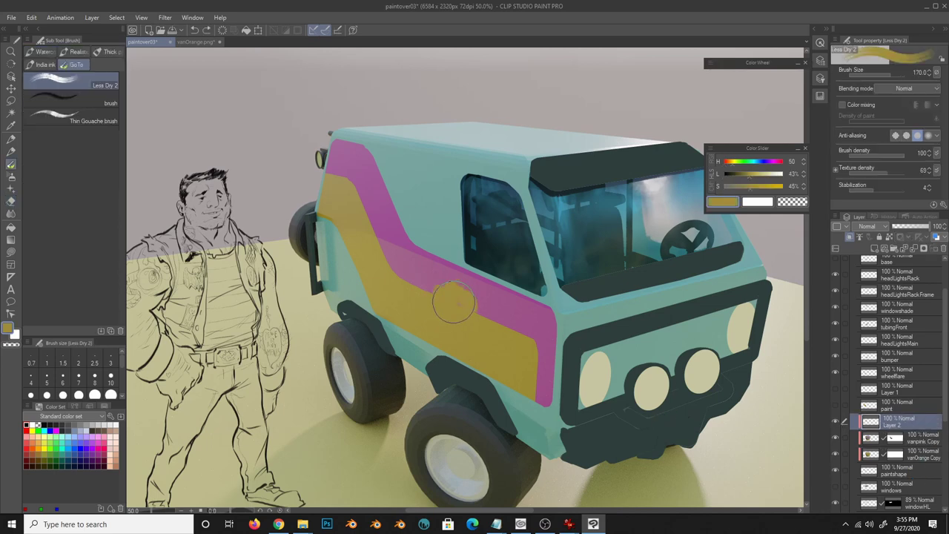
left_click(415, 256, "alt")
left_click(445, 311, "alt")
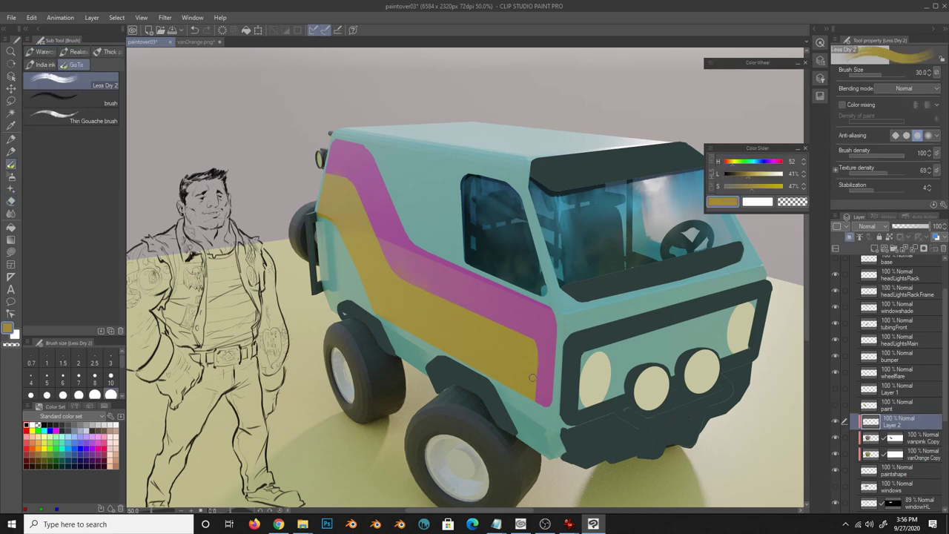
key("bracketleft")
key("bracketleft")
key("bracketleft")
left_click(415, 256, "alt")
left_click(445, 312, "alt")
key("ctrl+j")
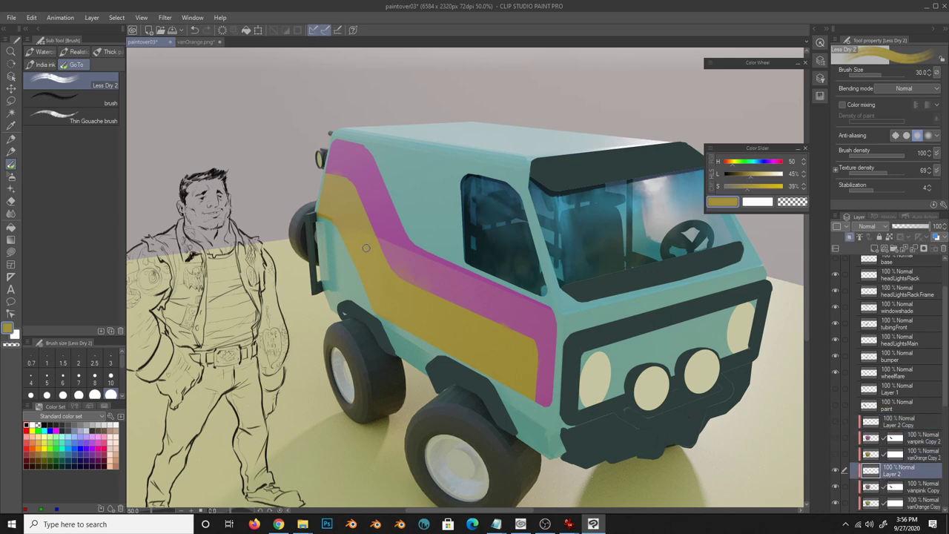
- Paint loose strokes in sampled teal body colours and stripe-edge colours
left_click(358, 280, "alt")
left_click(538, 293, "alt")
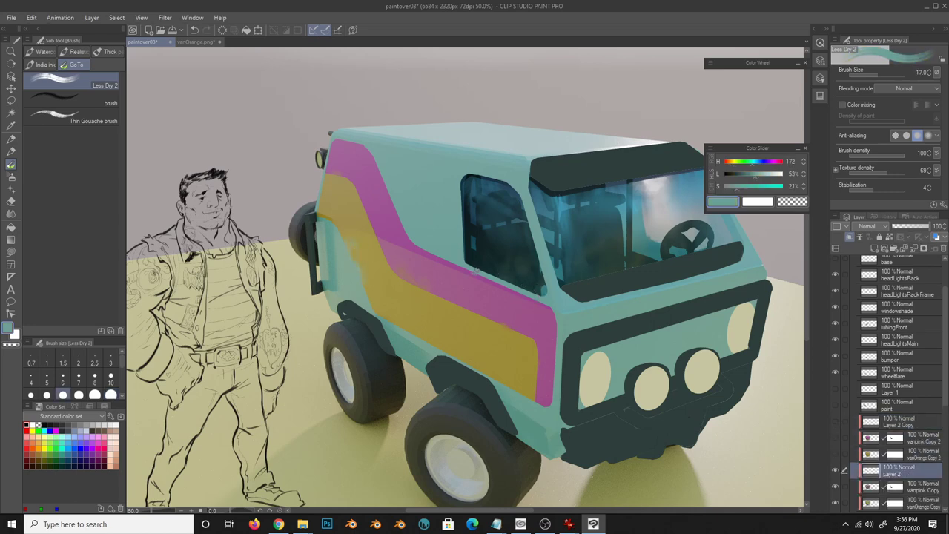
left_click(558, 369, "alt")
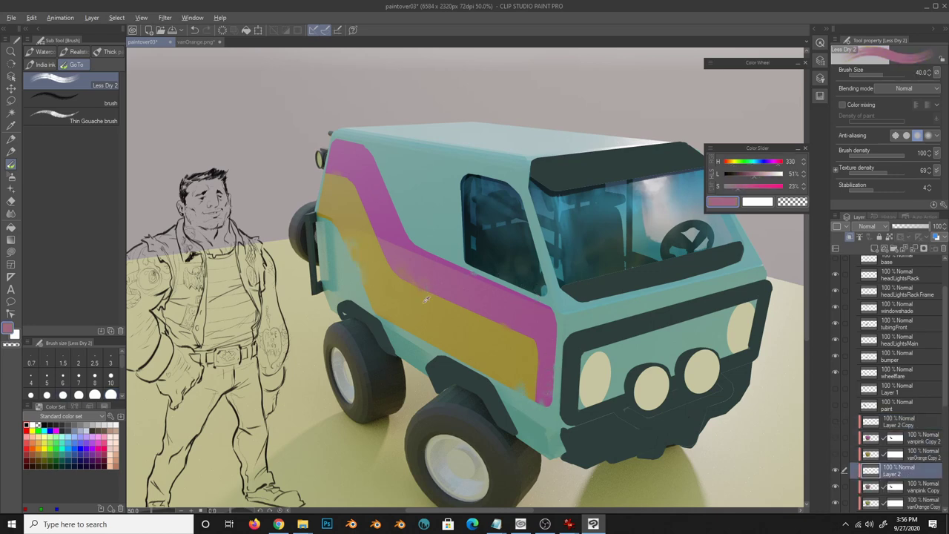
left_click(396, 191, "alt")
left_click(428, 290, "alt")
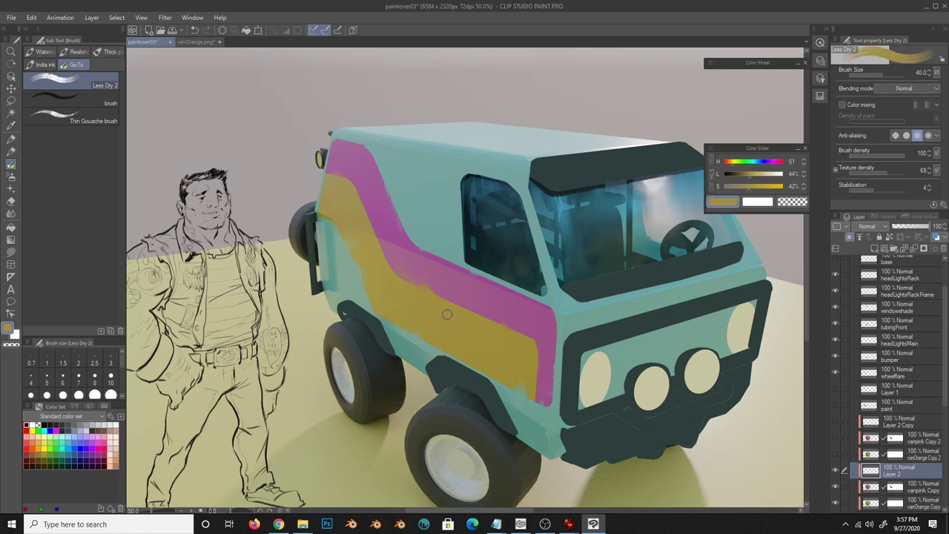
left_click(447, 314, "alt")
- Rough up the stripes with a slightly purpler pink and refined gold picks
left_click(438, 285, "alt")
left_click(482, 281, "alt")
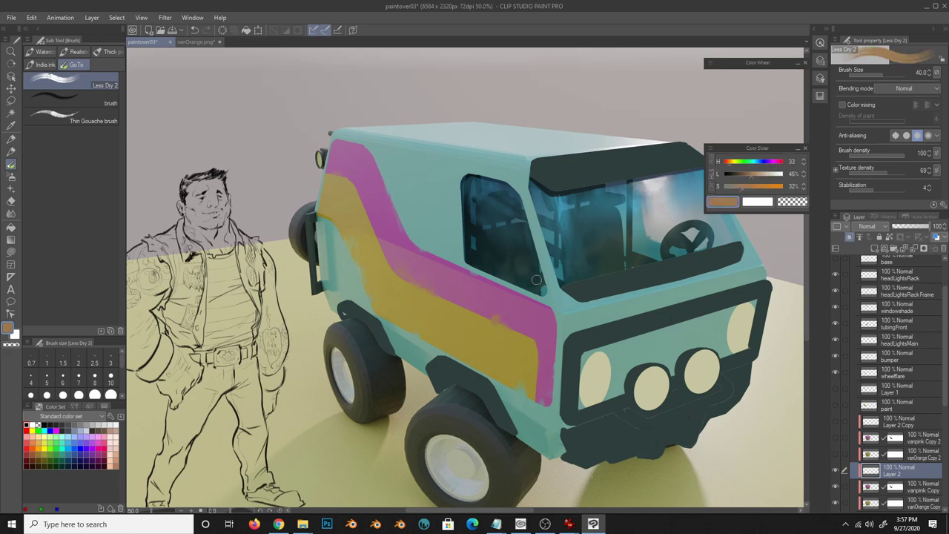
left_click(537, 279, "alt")
left_click(381, 201, "alt")
left_click(332, 214, "alt")
left_click(371, 222, "alt")
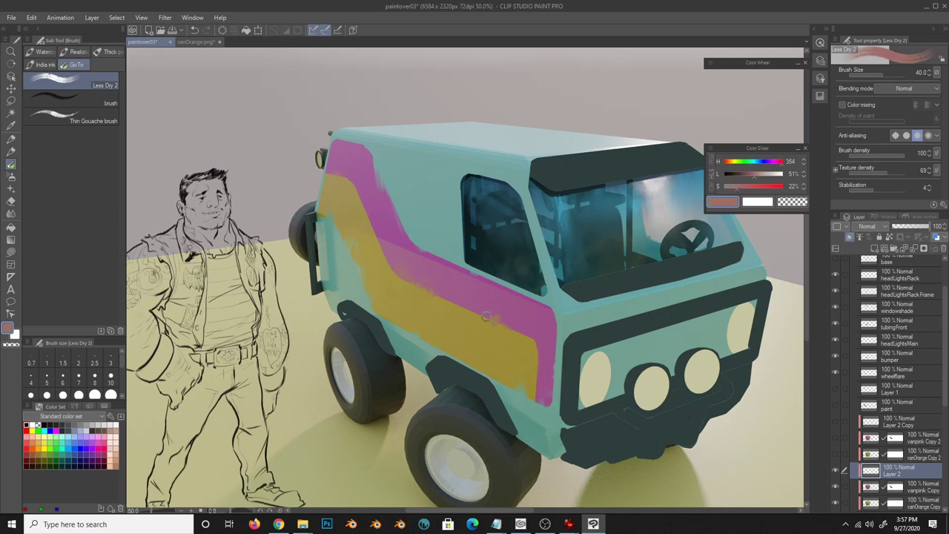
left_click(374, 164, "alt")
scroll(925, 393, "down", 4)
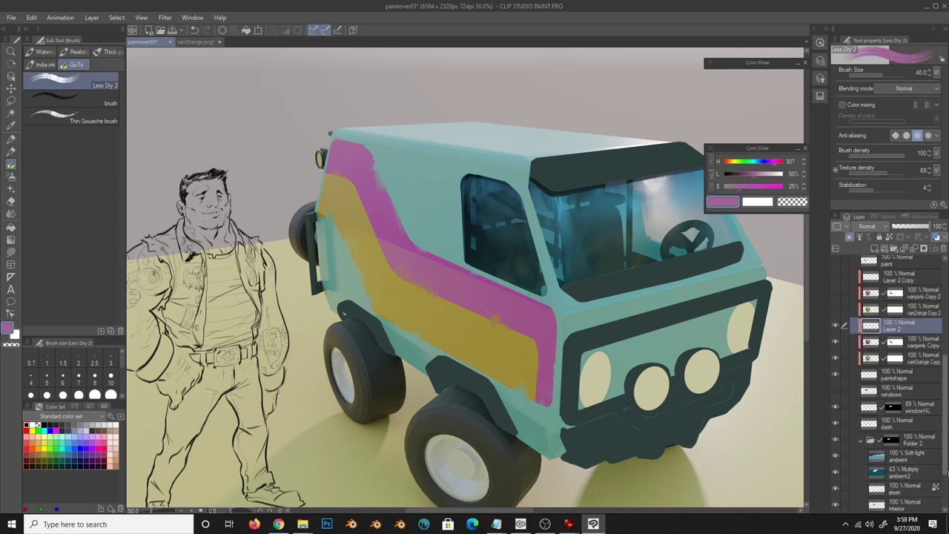
type("roughup")
- Name a layer 'roughup', add a new layer, and paint darker green-teal body shading
key("Return")
key("ctrl+shift+n")
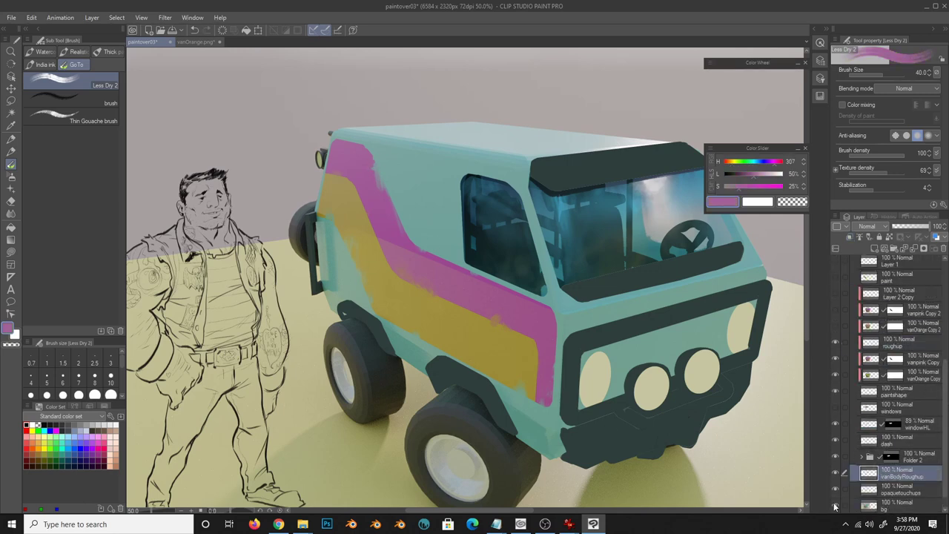
left_click(529, 365, "alt")
left_click(546, 447, "alt")
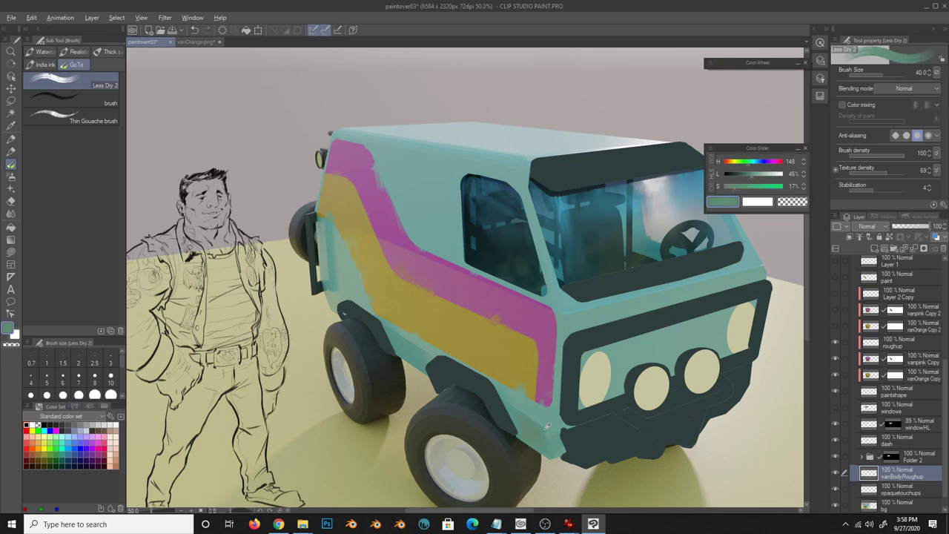
left_click(758, 180)
left_click(653, 415, "alt")
- Paint with a size-15 brush in lighter teal and brightened gold, blurring some edges
left_click(47, 395)
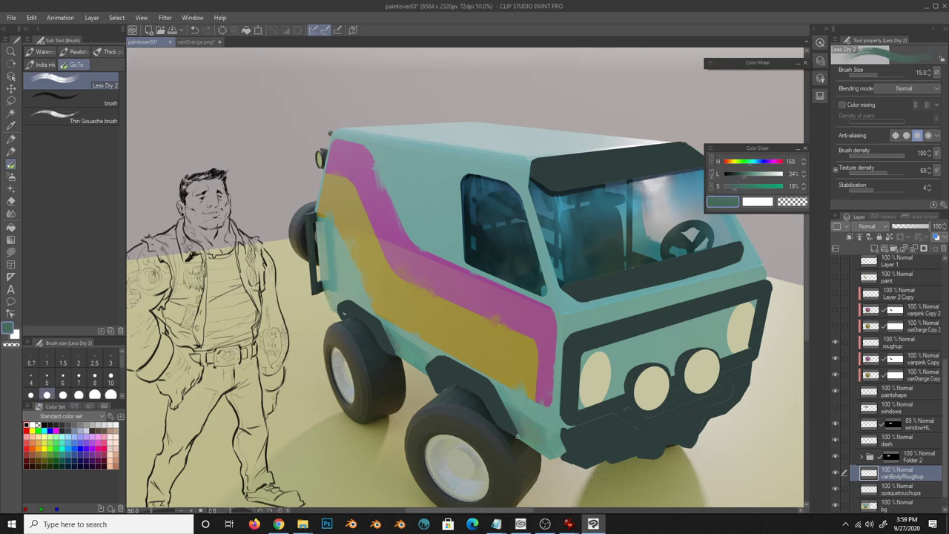
left_click(513, 398, "alt")
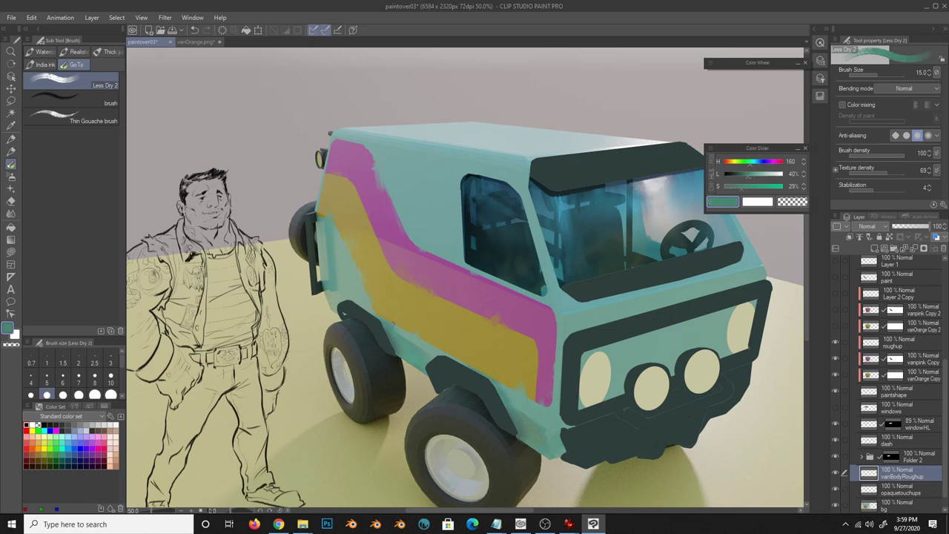
left_click(393, 321, "alt")
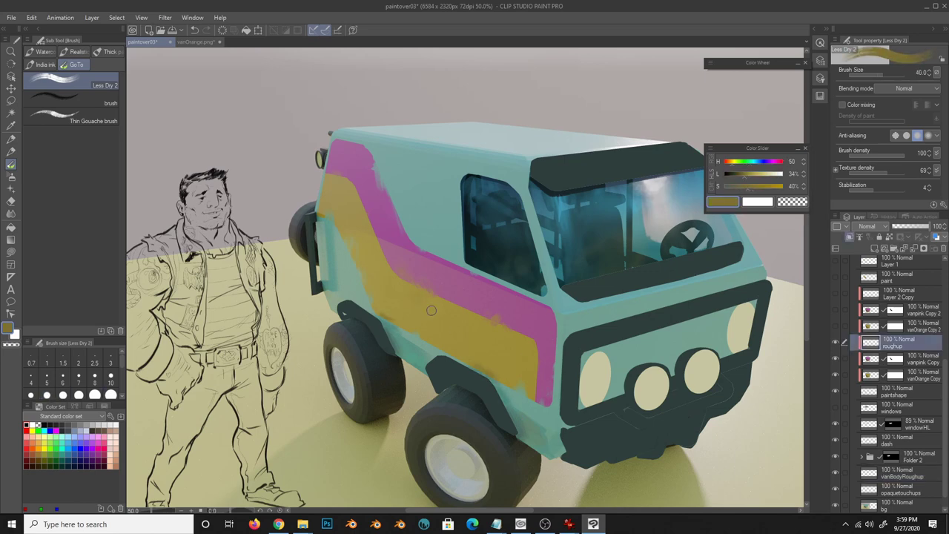
left_click(394, 306, "alt")
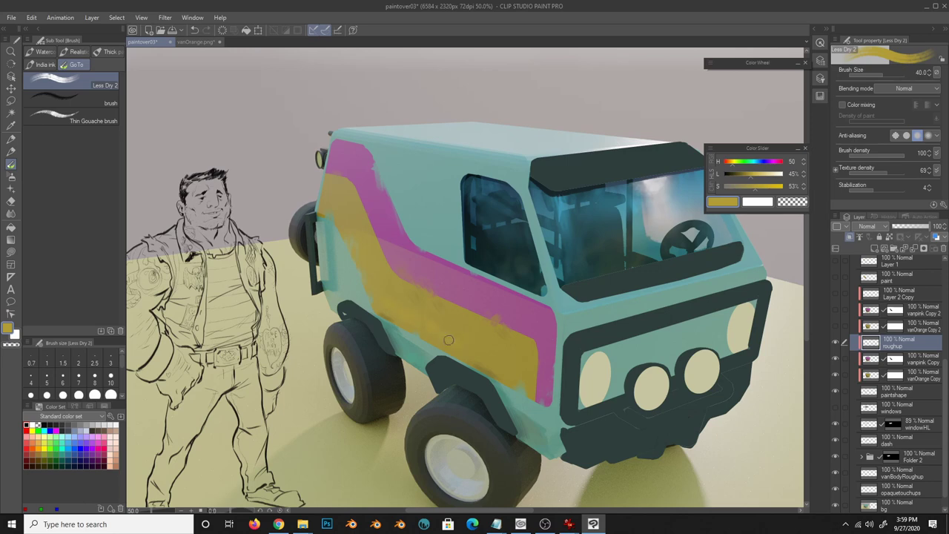
key("j")
key("b")
- Rough up the teal body on vanBodyRoughup in muted gold and darker teal, brush 100 then 20
left_click(341, 191, "alt")
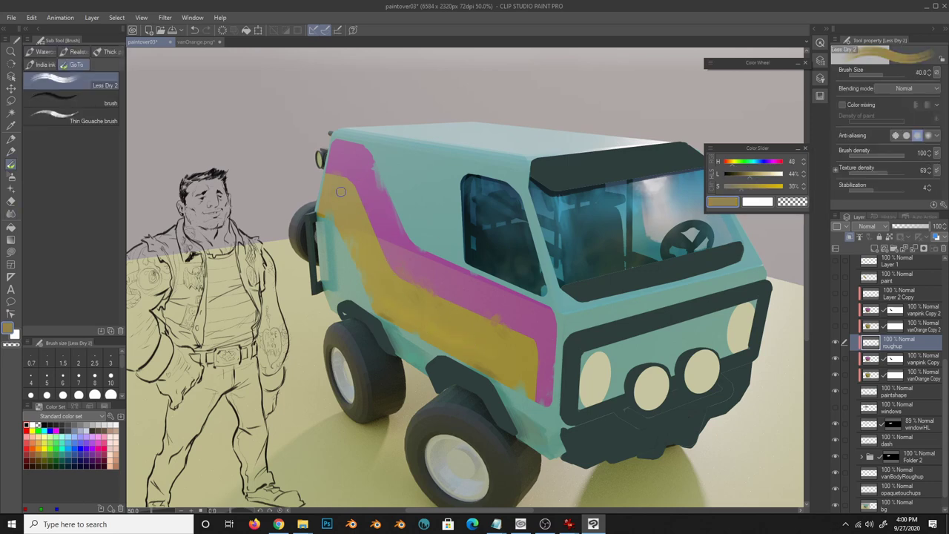
left_click(448, 202, "ctrl+shift")
left_click(437, 189, "alt")
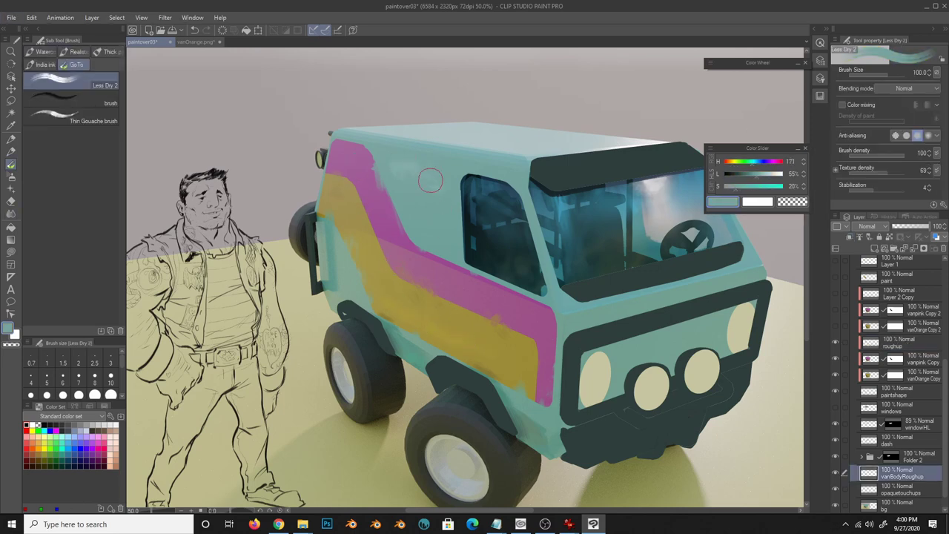
key("bracketleft")
left_click(468, 181, "alt")
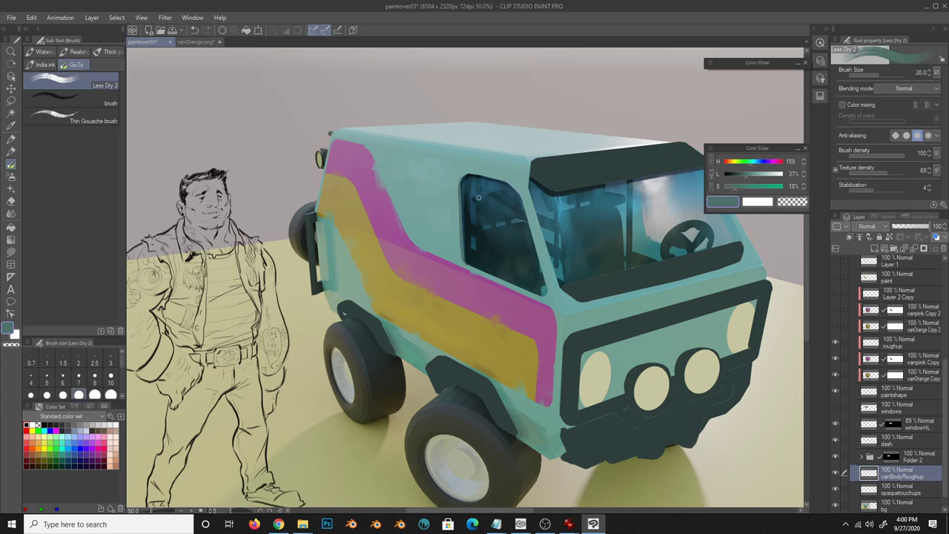
left_click_drag(479, 197, 345, 246)
- Select and release the van's windows, sketch with the pen, and add a layer above vanBodyRoughup
left_click(869, 407, "ctrl")
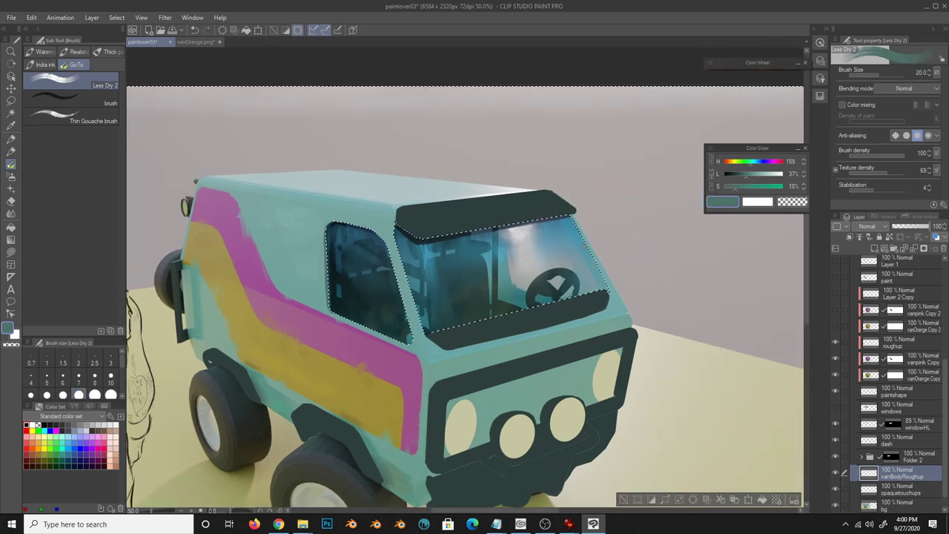
key("ctrl+d")
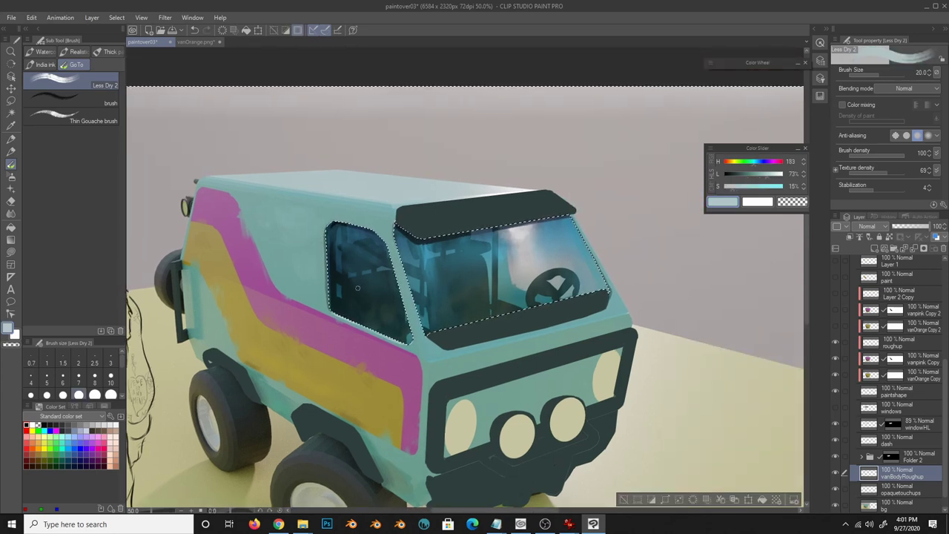
key("p")
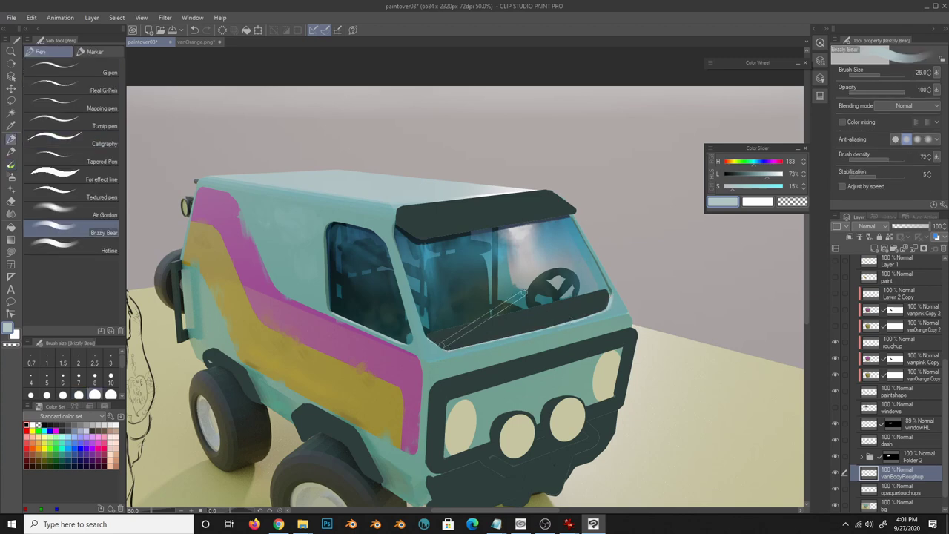
key("b")
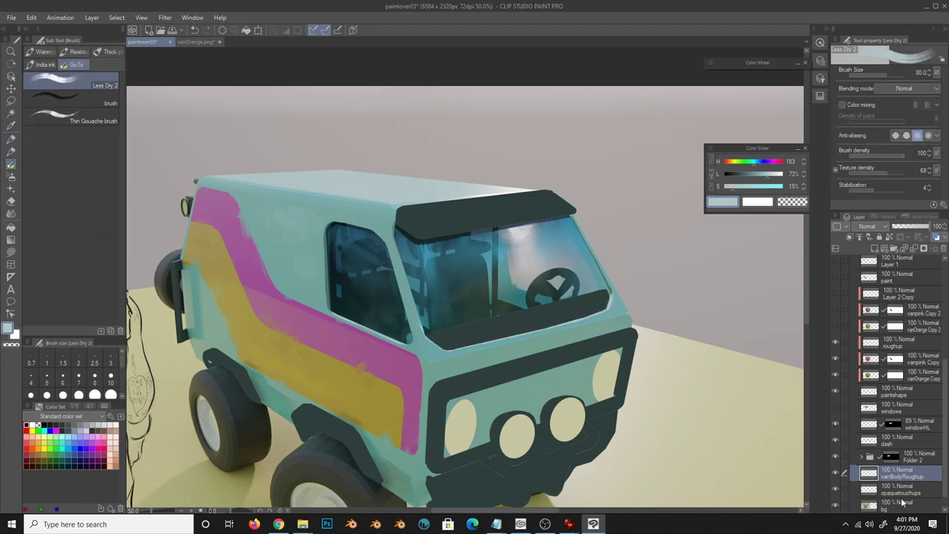
key("ctrl+shift+n")
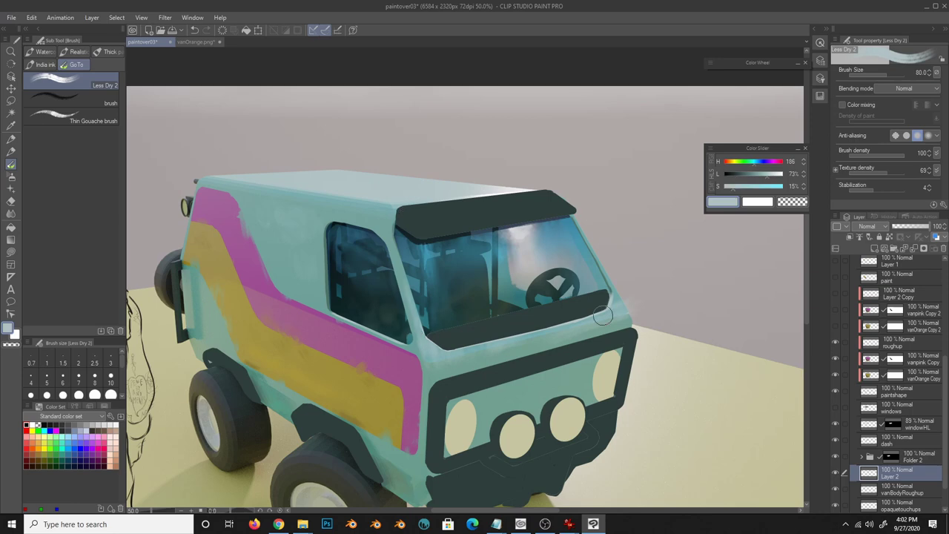
- Erase rough marks, then paint with a dry brush in a darker teal sampled from the body
key("e")
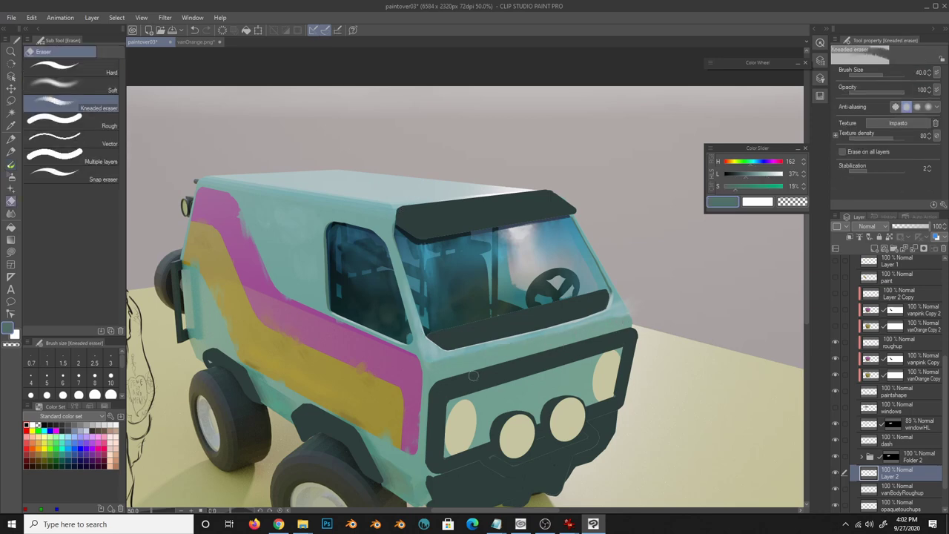
left_click(439, 390, "alt")
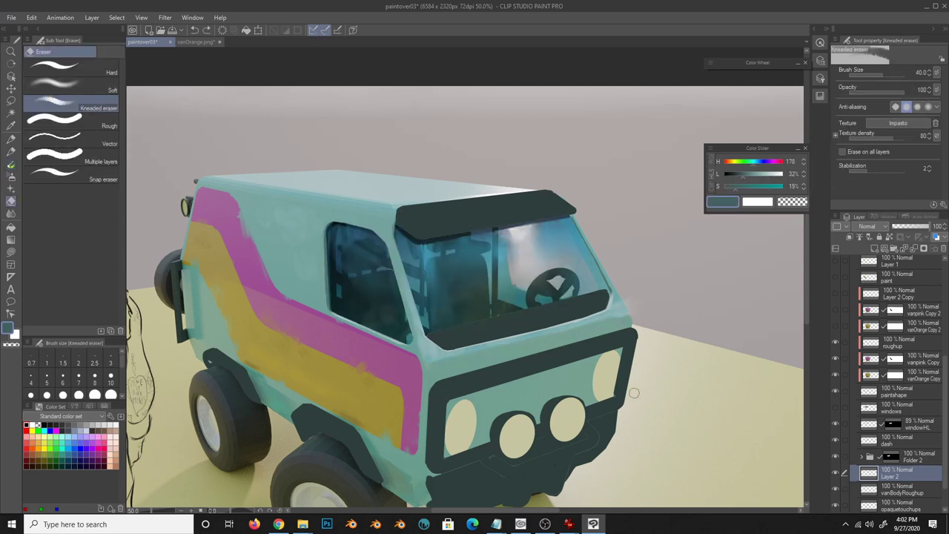
scroll(879, 448, "down", 2)
key("b")
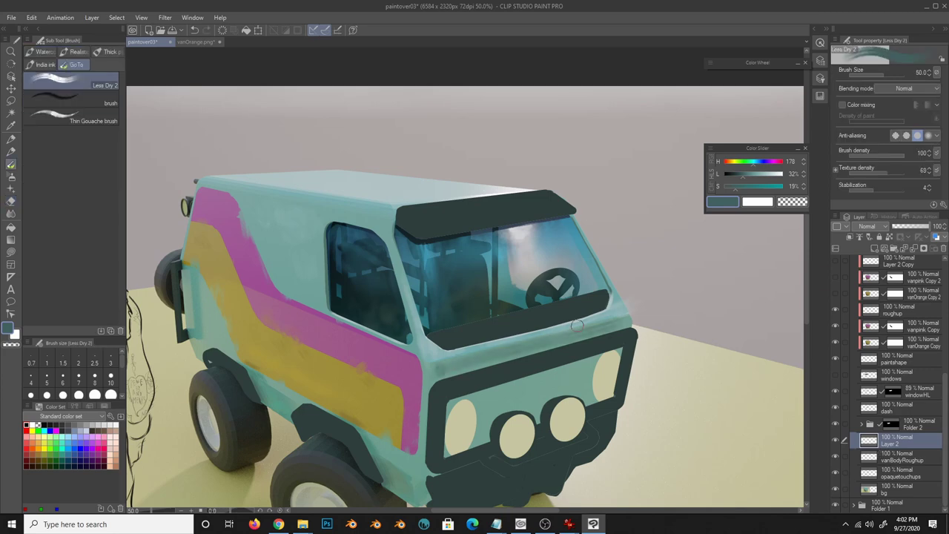
left_click(612, 321, "alt")
scroll(450, 424, "down", 2)
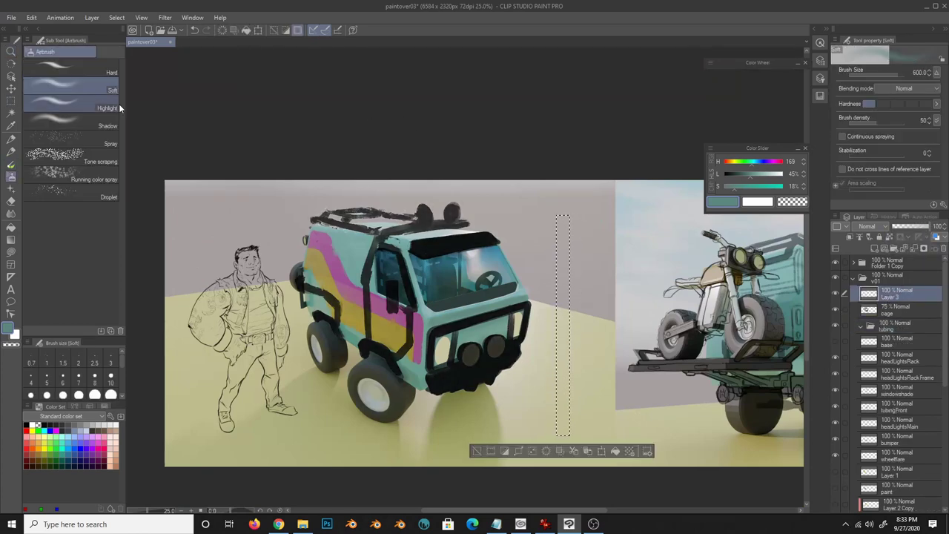
- Airbrush dark paint into the tall selected strip to form a shaded tube
left_click_drag(563, 222, 563, 430)
left_click_drag(564, 218, 572, 359)
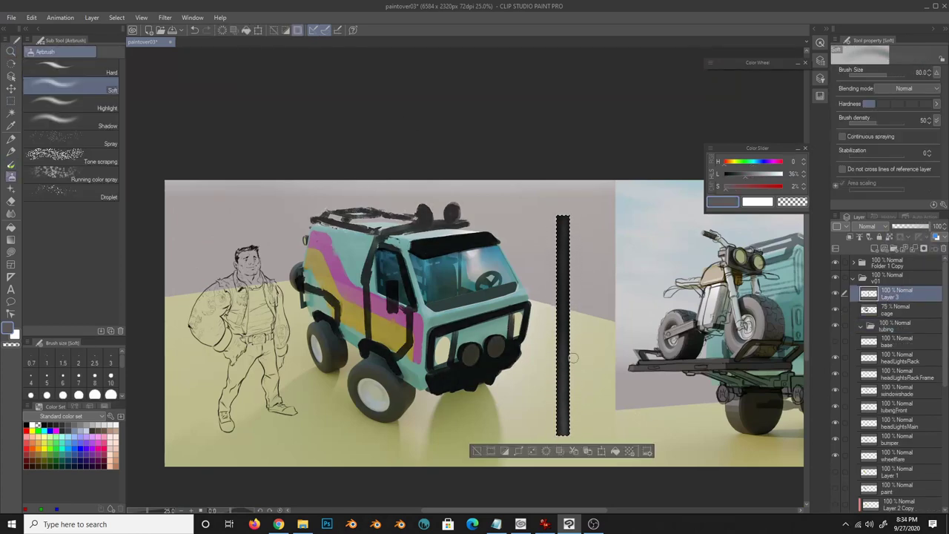
key("ctrl+d")
key("ctrl+shift+n")
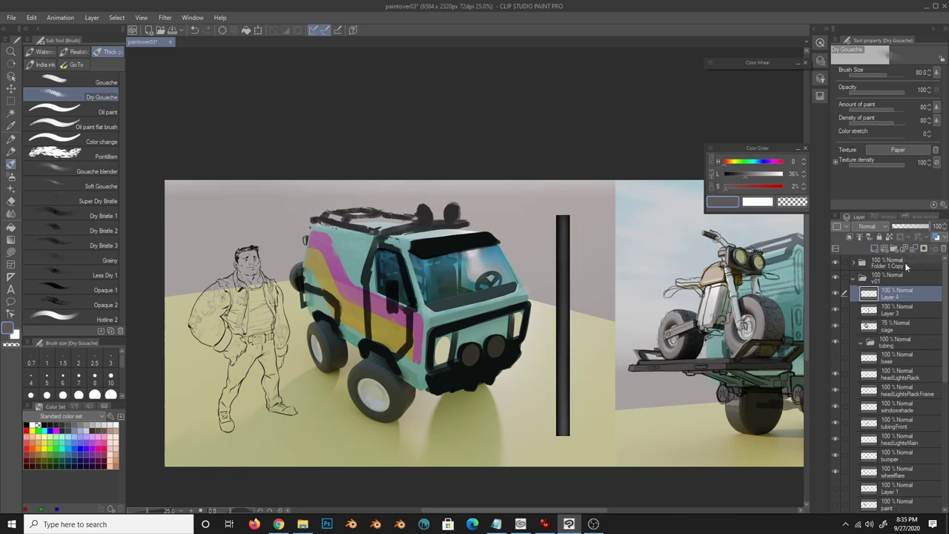
- Shade the tube with Opaque 2 and Grainy brushes in sampled dark grey, then merge the layers
left_click(585, 343, "alt")
key("b")
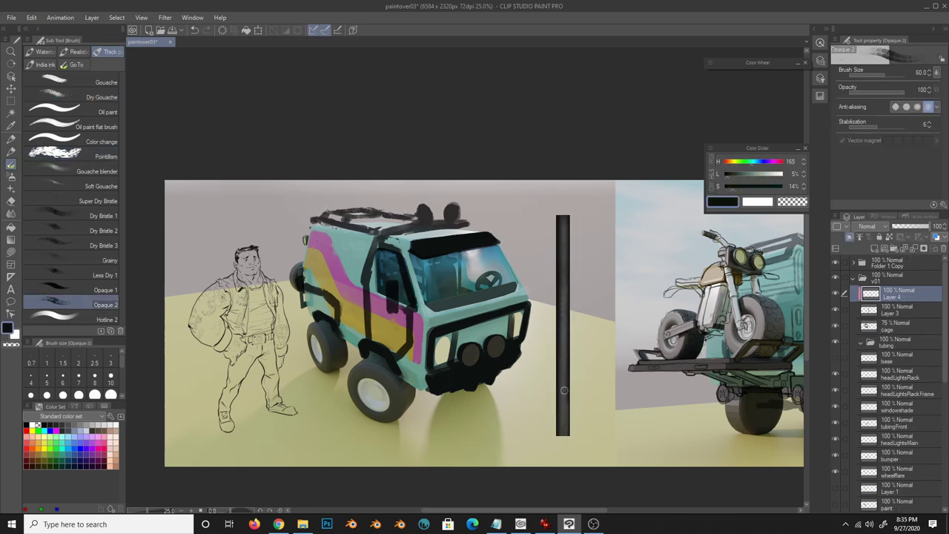
left_click(563, 428, "alt")
key("b")
key("ctrl+shift+n")
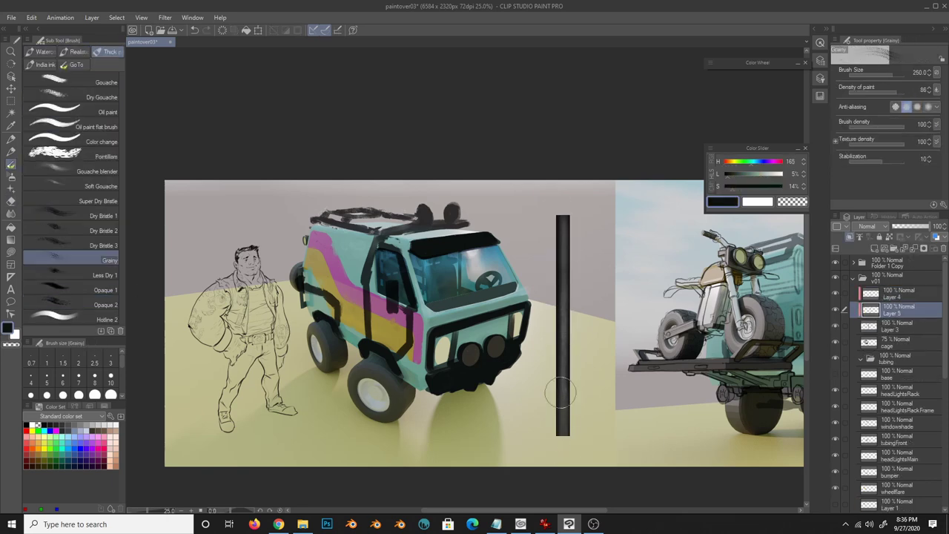
left_click(890, 293)
key("ctrl+e")
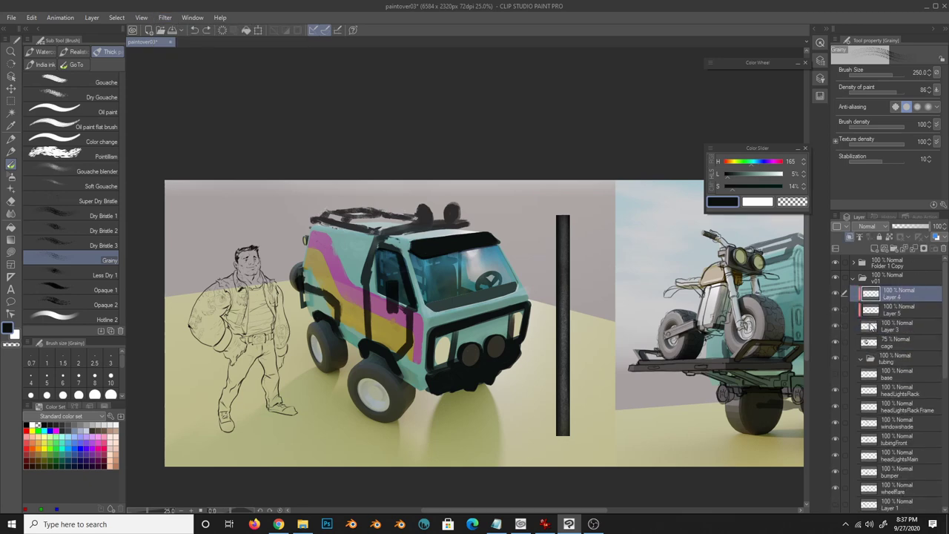
- Erase the dark paint over the van's front bumper area using a freehand selection
key("m")
scroll(215, 285, "up", 1)
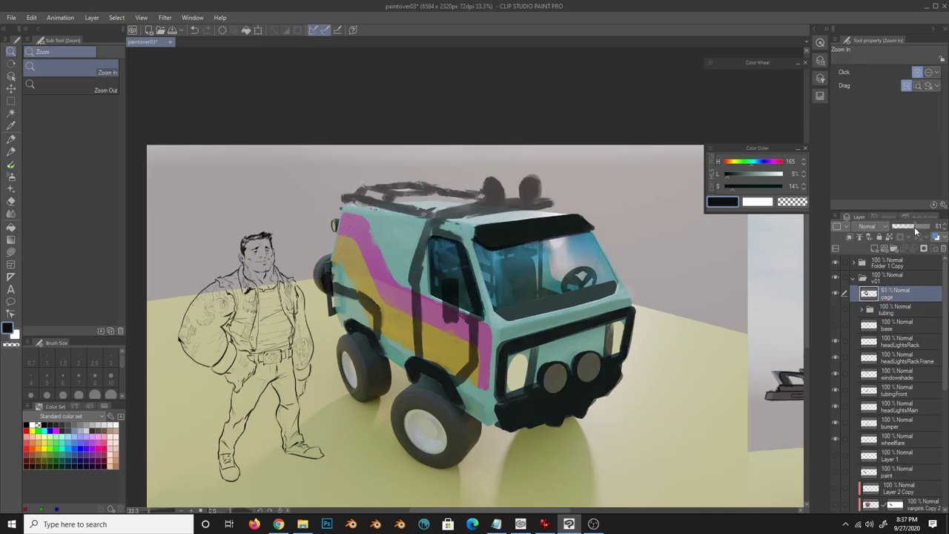
left_click_drag(486, 355, 484, 362)
key("Delete")
key("ctrl+d")
- On a new layer, ink thick black cage lines down the door pillar and door edge
key("ctrl+shift+n")
key("p")
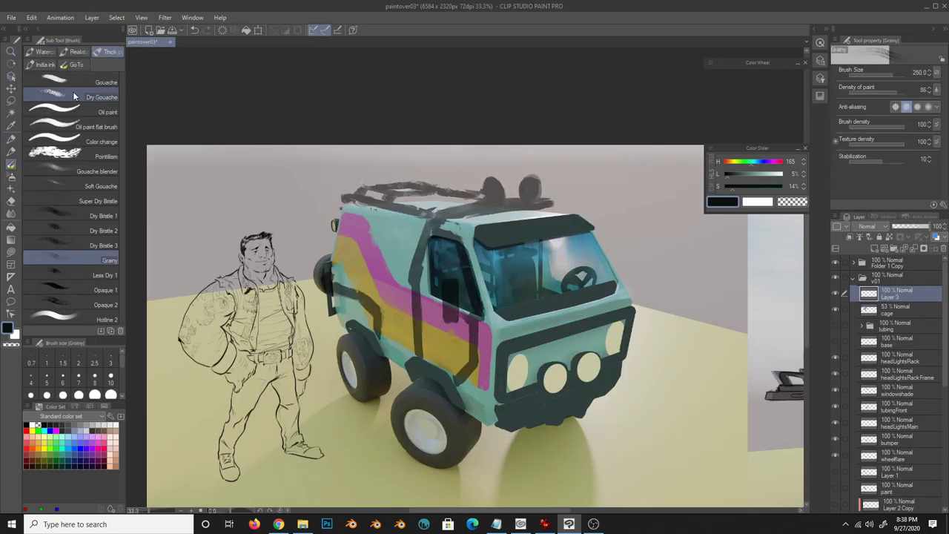
mouse_move(414, 281)
left_mouse_down()
mouse_move(415, 359)
mouse_move(392, 365)
left_mouse_up()
key("e")
key("p")
left_click_drag(455, 235, 475, 315)
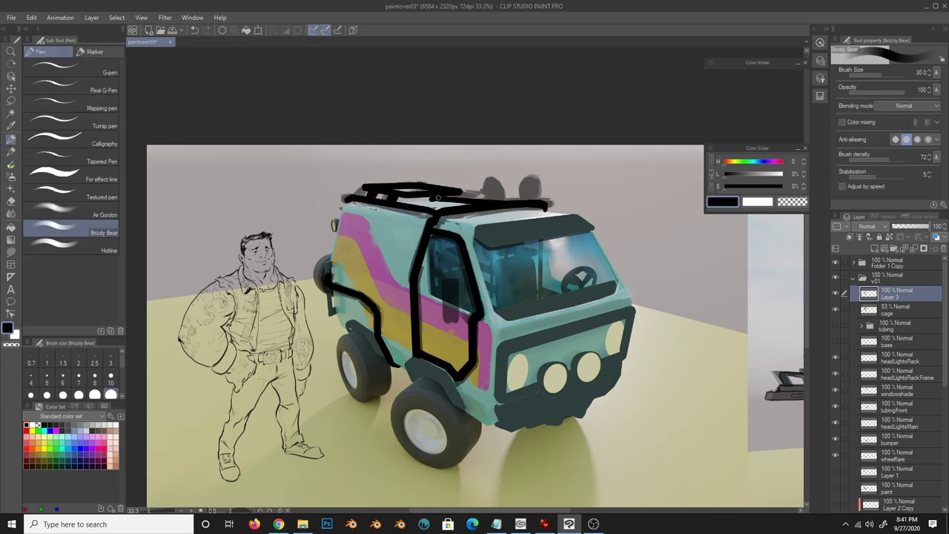
- Duplicate the headLightsRack headlight and move two copies onto the roof rack
left_click(898, 422)
key("v")
left_click(897, 313)
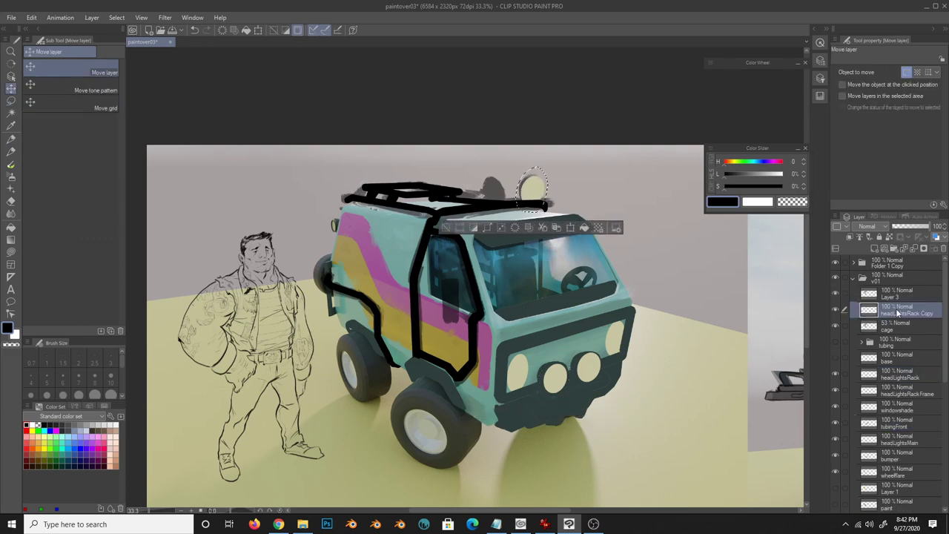
left_click_drag(527, 192, 456, 194)
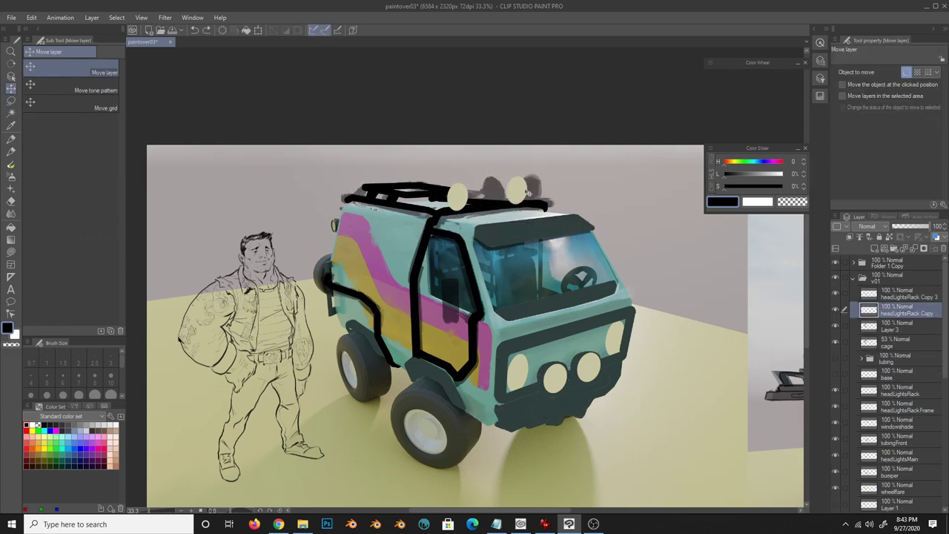
left_click_drag(526, 193, 727, 267)
- Group the roof light layers into a topLights folder and return to the Layer 3 line work
key("ctrl+shift+n")
key("b")
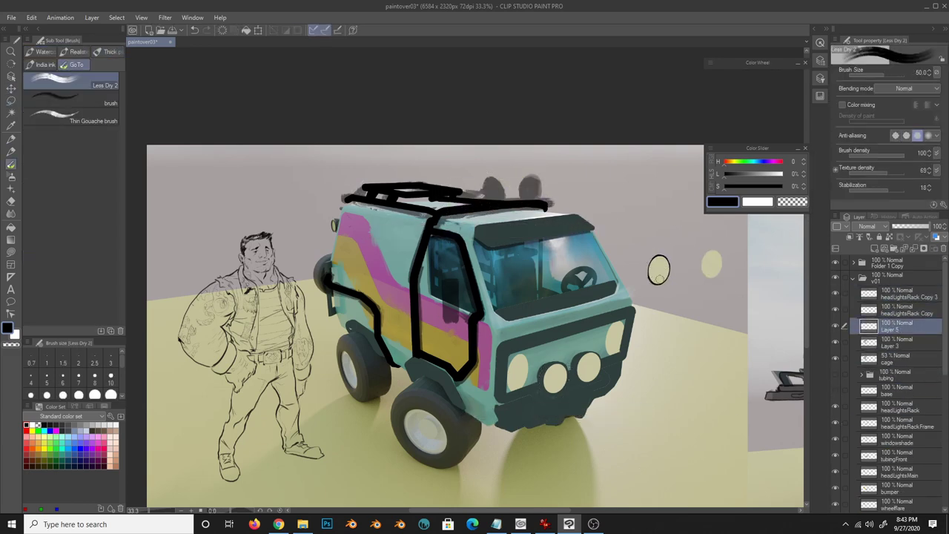
key("k")
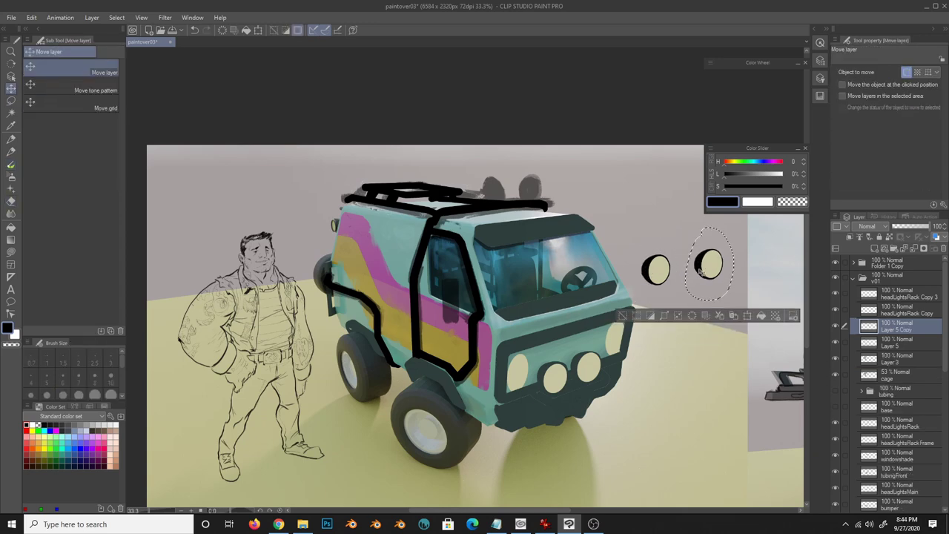
key("ctrl+z")
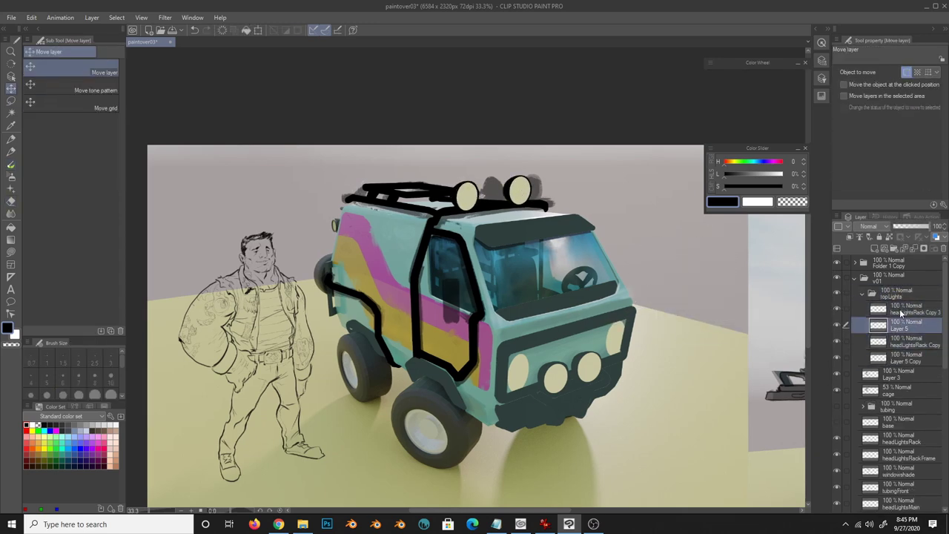
left_click(893, 293)
left_click(880, 377)
key("p")
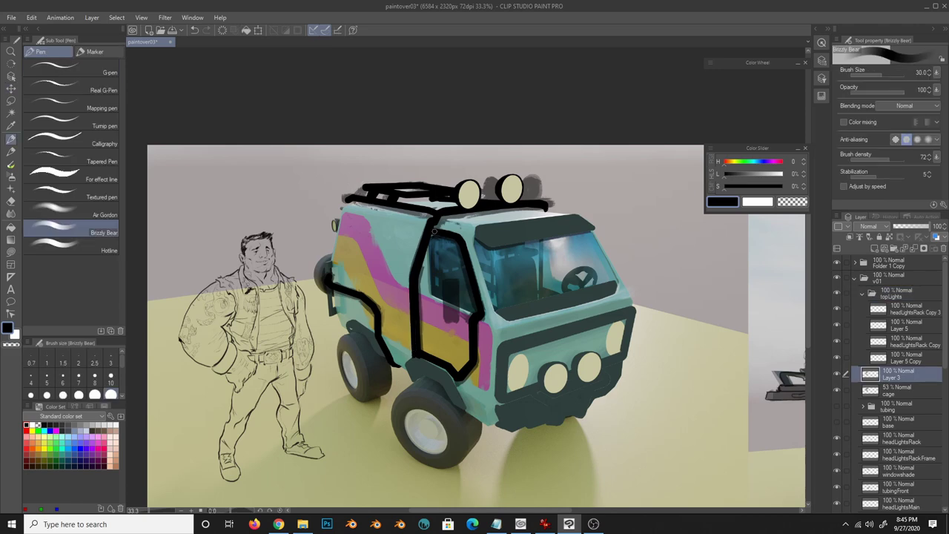
- Paint a dark side mirror on the door and place a copied light layer below the line work
left_click_drag(334, 283, 312, 324)
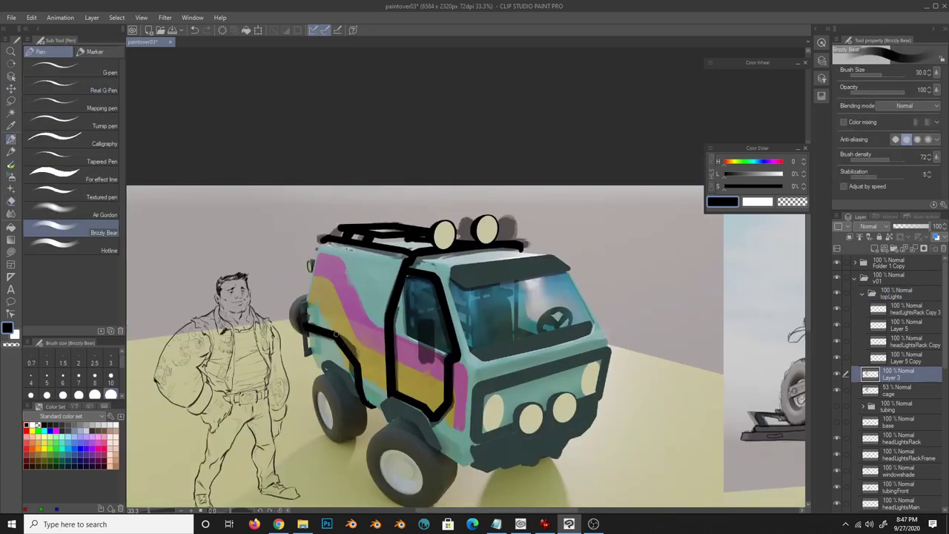
left_click_drag(306, 325, 247, 340)
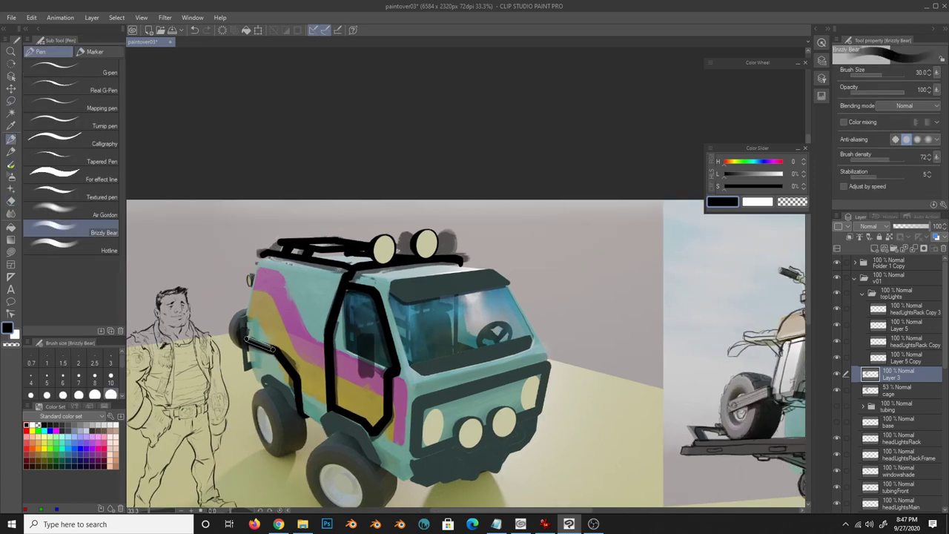
key("ctrl+shift+n")
mouse_move(368, 365)
left_mouse_down()
mouse_move(369, 335)
mouse_move(415, 324)
left_mouse_up()
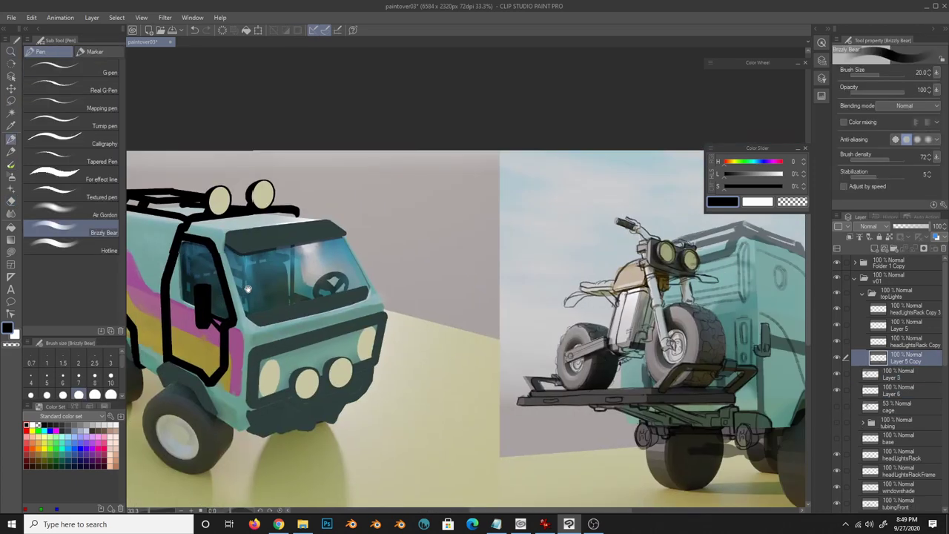
left_click_drag(299, 333, 225, 330)
key("ctrl+j")
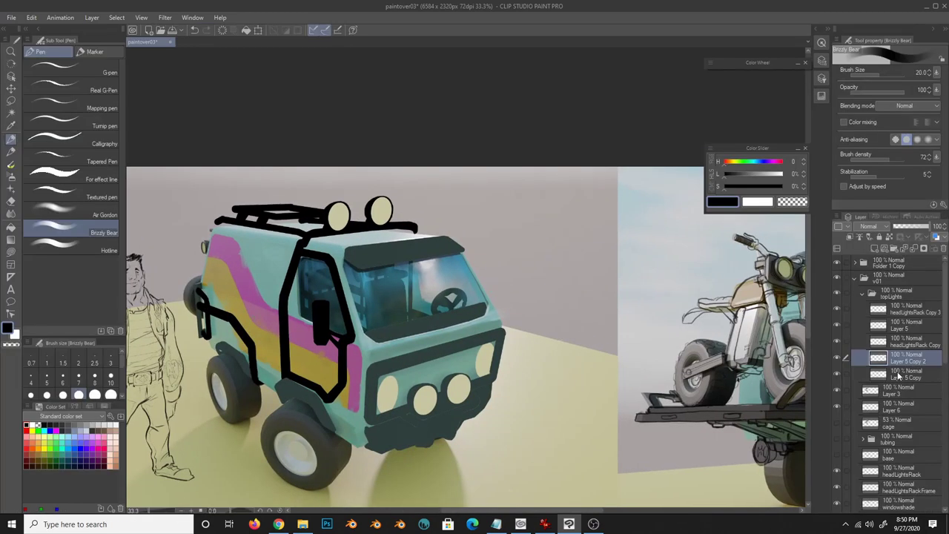
left_click_drag(898, 359, 837, 379)
- Zoom out to the whole scene and duplicate the painted tube layer
key("ctrl+minus")
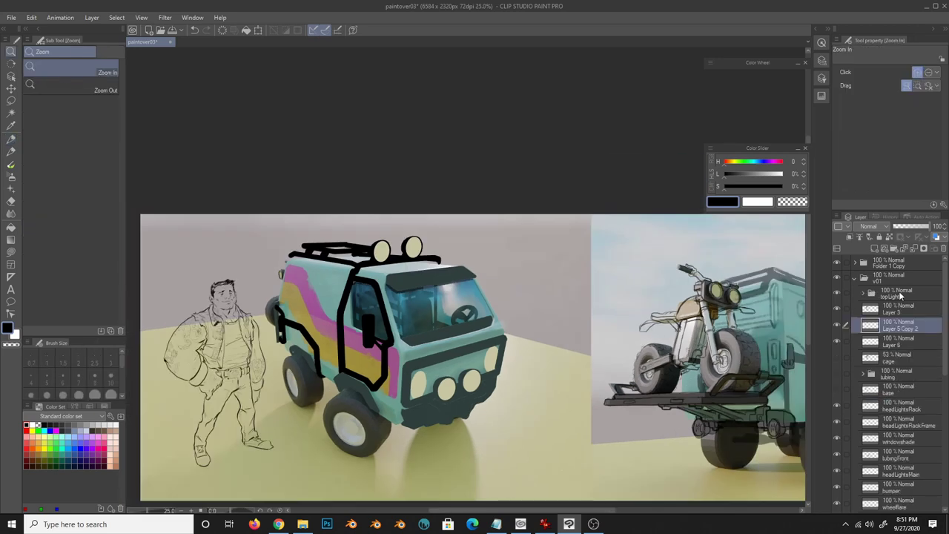
left_click(863, 293)
left_click(890, 308)
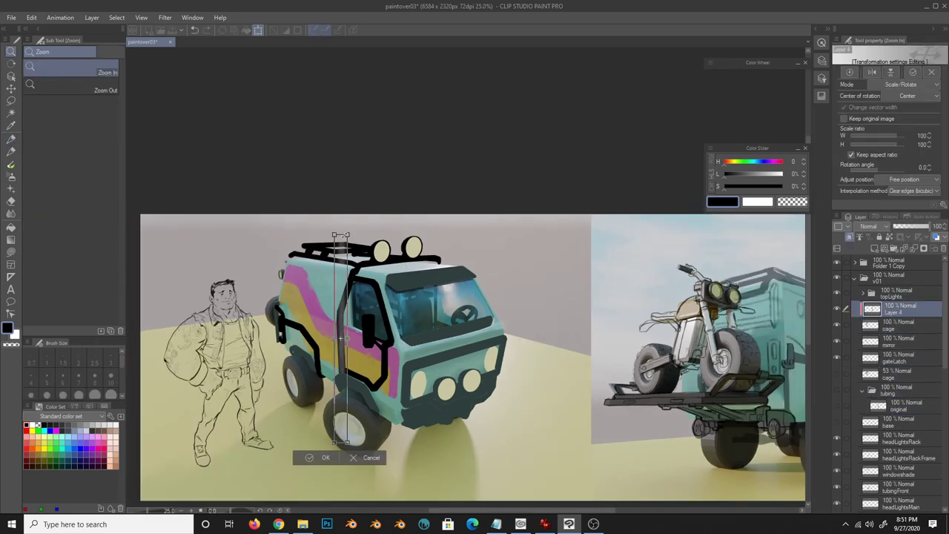
key("ctrl+t")
left_click(92, 17)
left_click(104, 102)
- Rotate and shrink two tube copies to fit along the van's roll cage
key("ctrl+t")
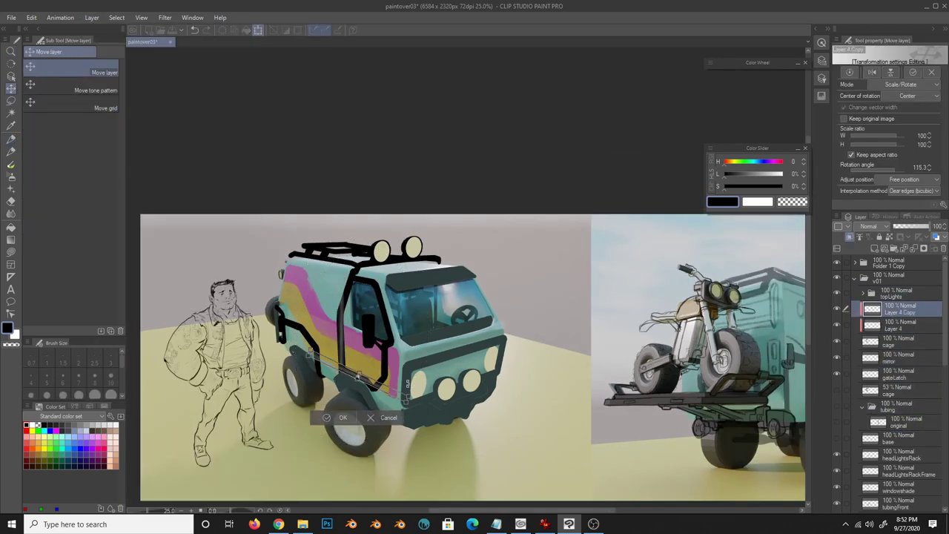
key("ctrl+plus")
left_click_drag(308, 293, 308, 287)
key("Return")
key("e")
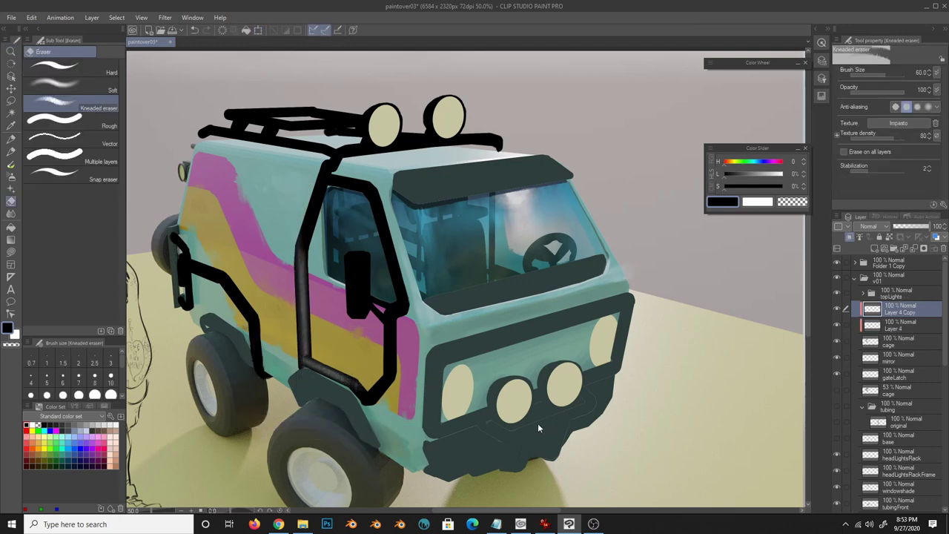
key("ctrl+j")
key("ctrl+t")
left_click_drag(318, 244, 300, 279)
key("Return")
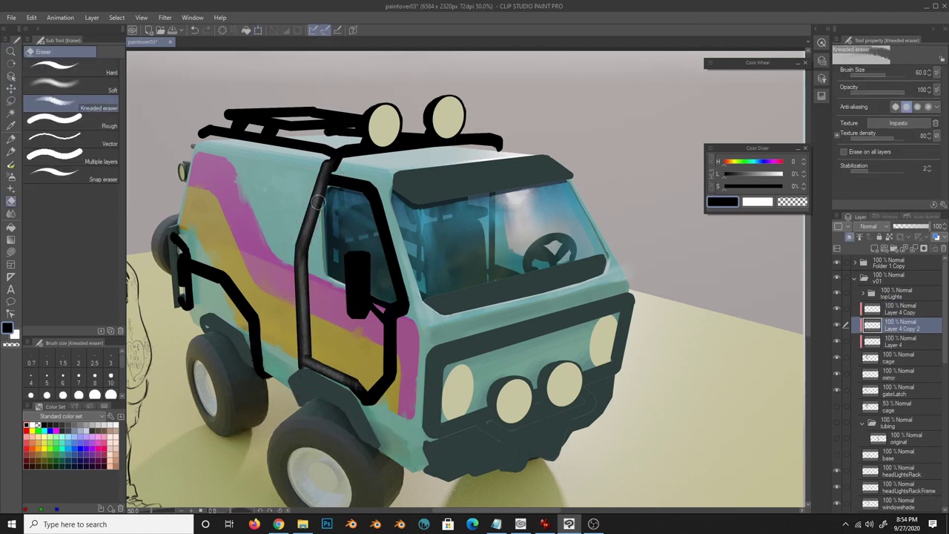
- Place another tube copy onto the windshield pillar and sample the van's teal
key("ctrl+j")
key("ctrl+t")
left_click_drag(318, 201, 354, 190)
key("Return")
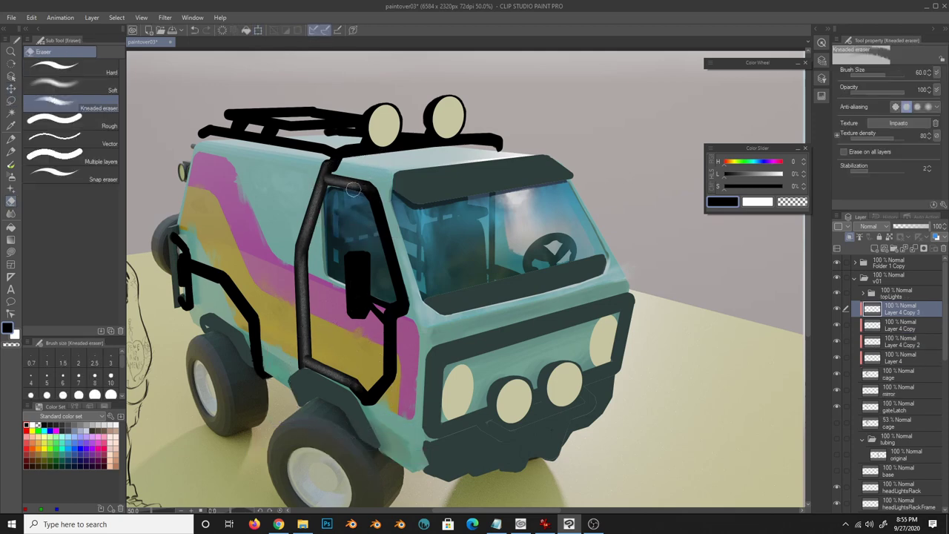
key("ctrl+j")
left_click(371, 193, "alt")
key("ctrl+t")
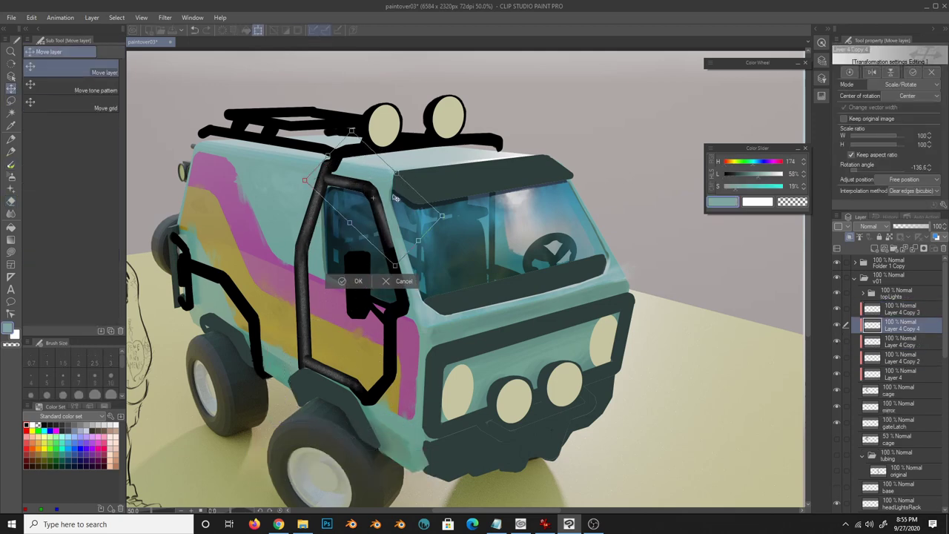
key("Return")
key("e")
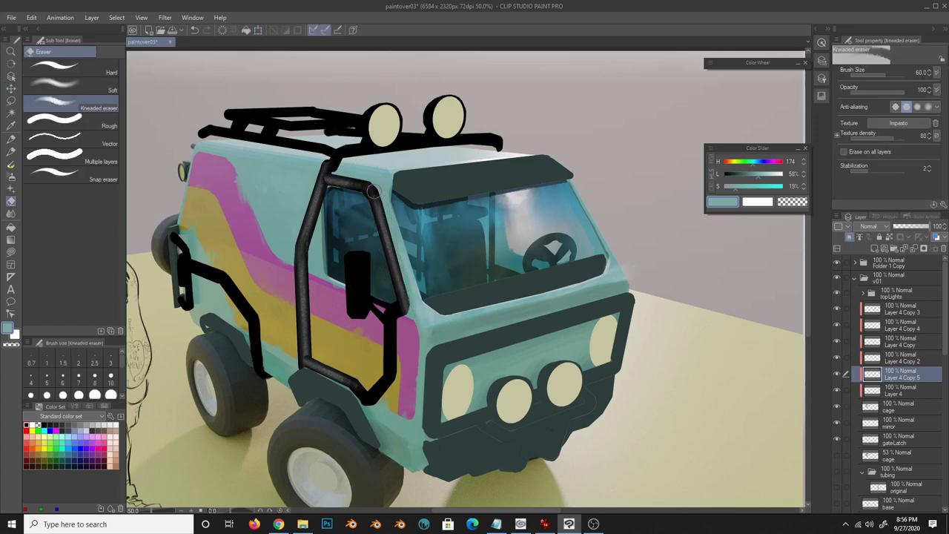
- Add tube copies beside the door and along the lower door frame
left_click(873, 394)
key("ctrl+j")
key("ctrl+j")
key("ctrl+t")
left_click_drag(348, 319, 378, 306)
key("Return")
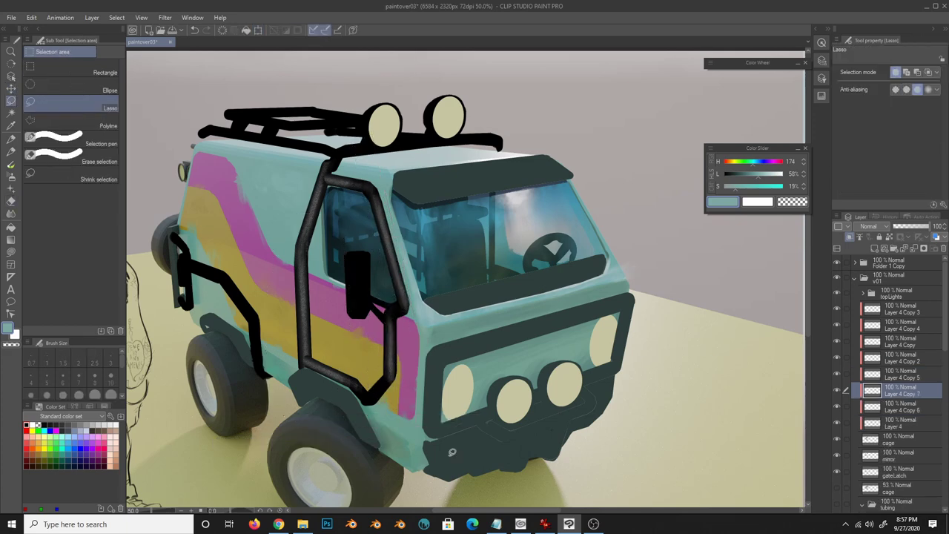
key("e")
key("ctrl+j")
key("ctrl+j")
key("ctrl+t")
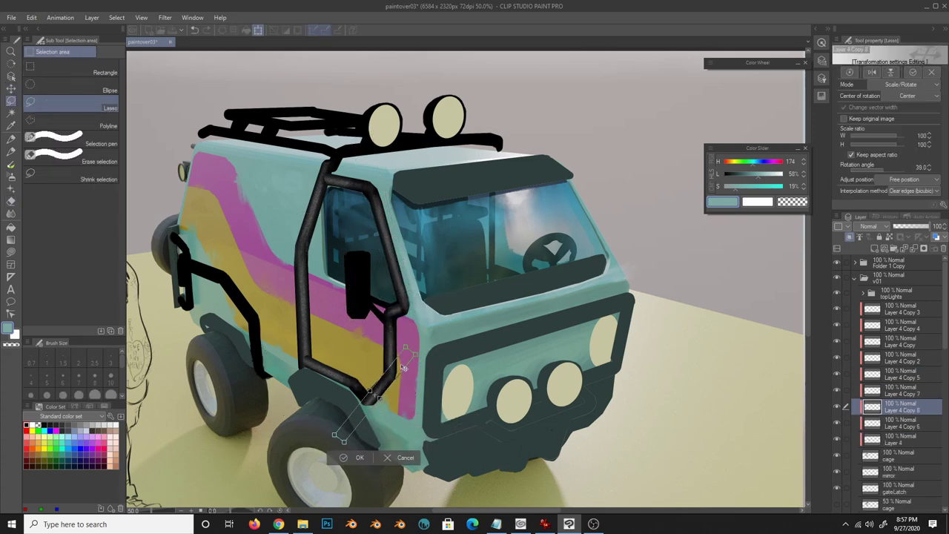
left_click_drag(393, 401, 387, 350)
key("Return")
- Merge the tube copies and erase the roll-bar end near the rear wheel
key("e")
key("ctrl+e")
key("ctrl+e")
key("ctrl+e")
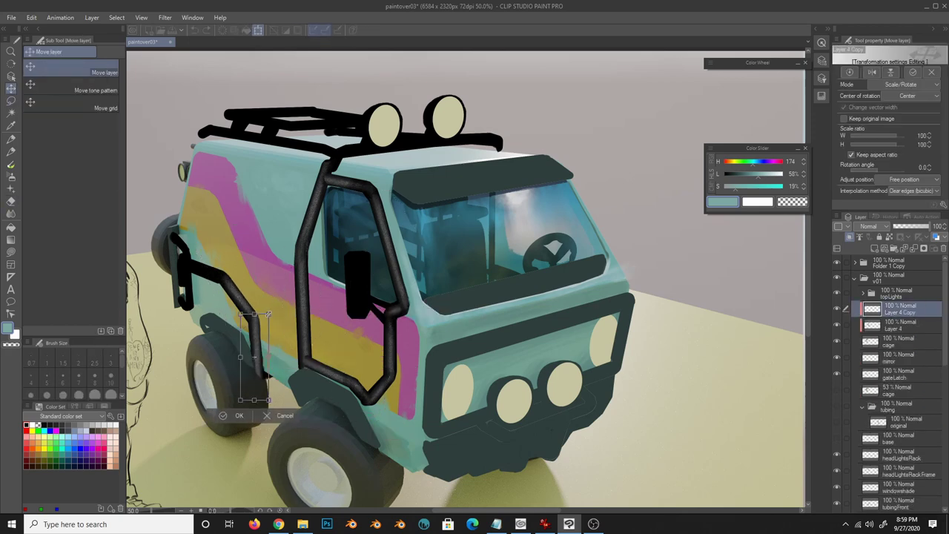
left_click_drag(261, 348, 254, 373)
- Select the bumper layer to paint on with a textured brush
key("k")
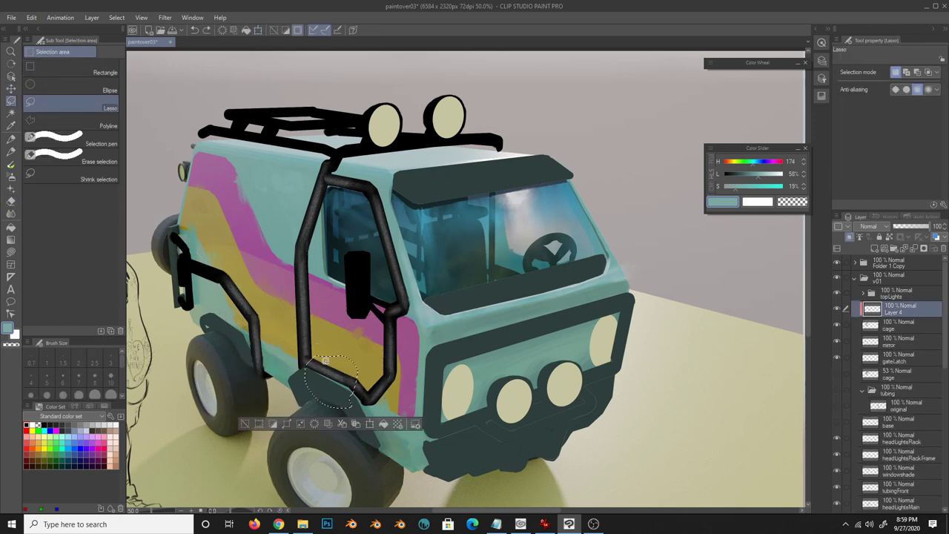
key("b")
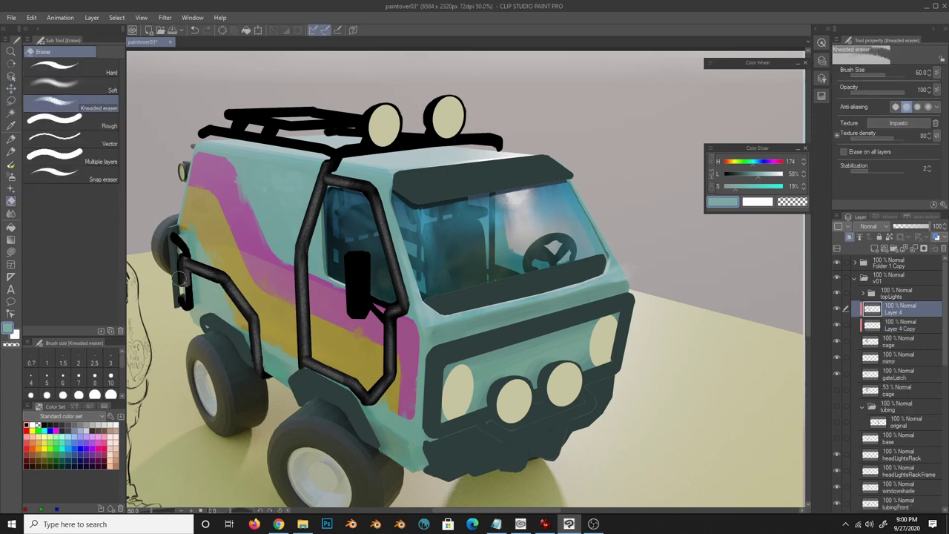
scroll(946, 374, "down", 1)
scroll(946, 374, "down", 2)
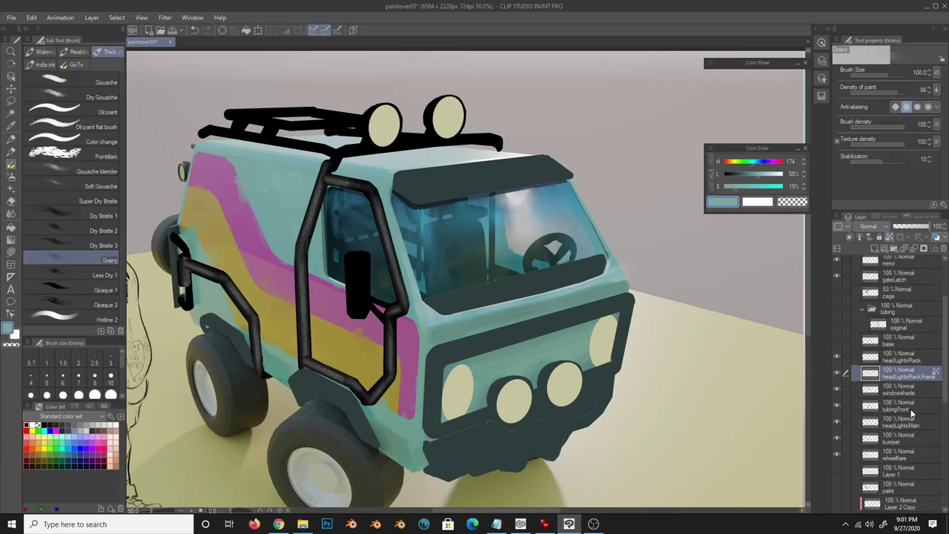
right_click(898, 438)
key("Escape")
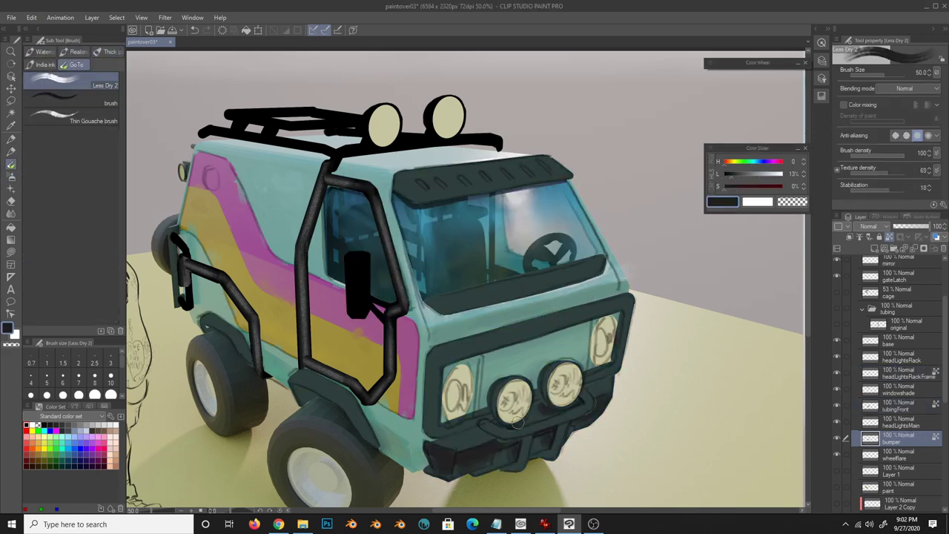
- Sample near-black and airbrush dark shading over the front grille frame
left_click(508, 463, "alt")
left_click(539, 440, "alt")
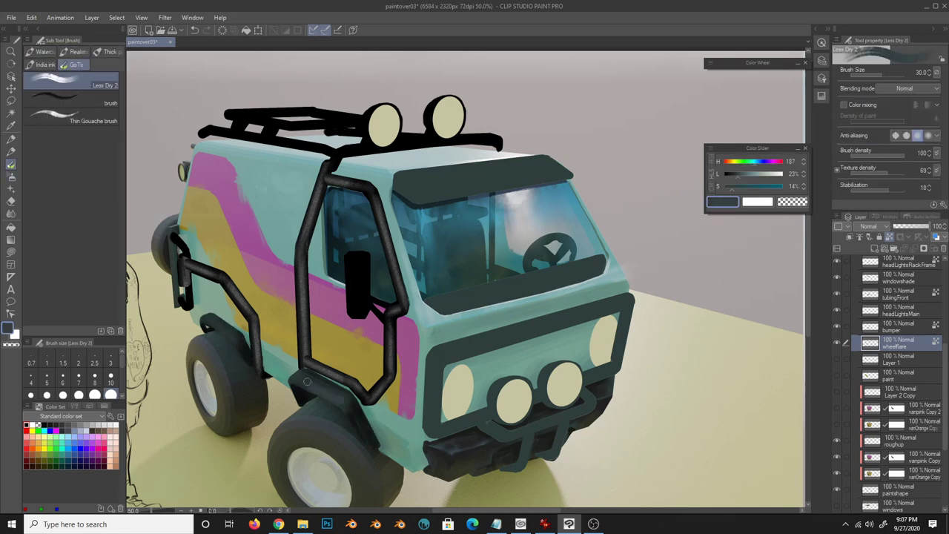
left_click(300, 383, "alt")
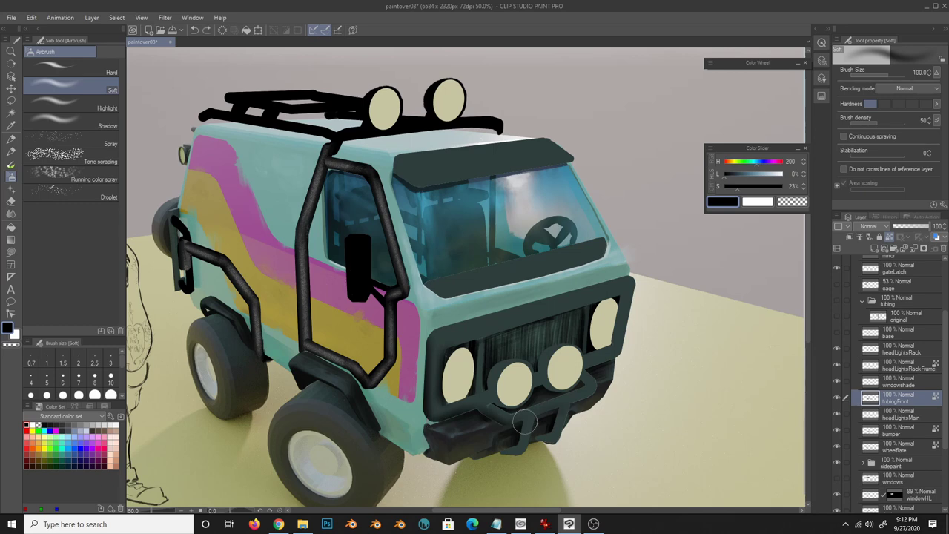
left_click_drag(537, 368, 519, 326)
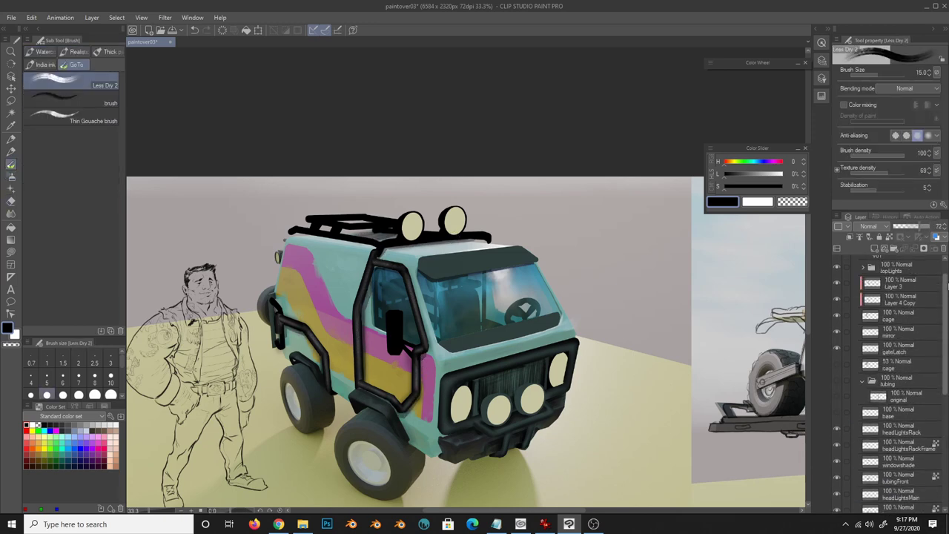
- Pick a dark teal colour and select the tubingFront layer
key("p")
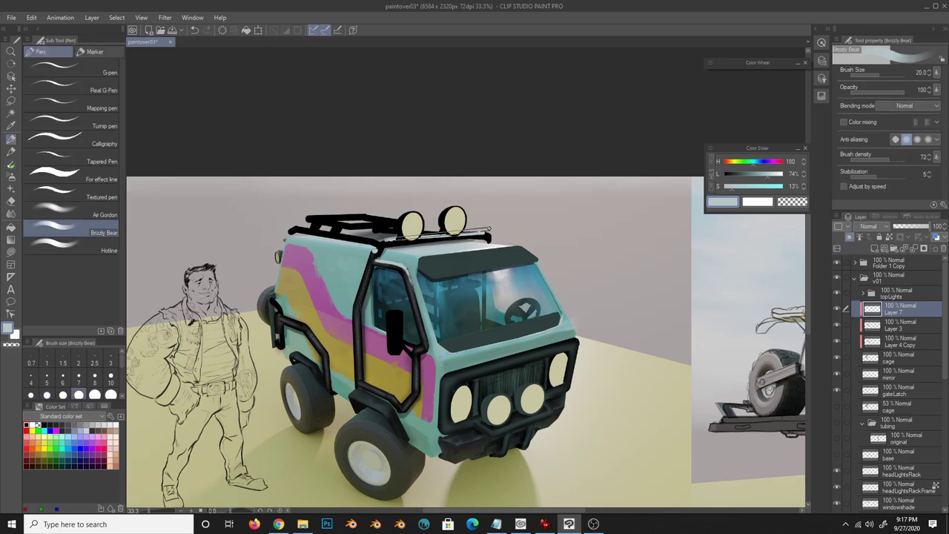
key("j")
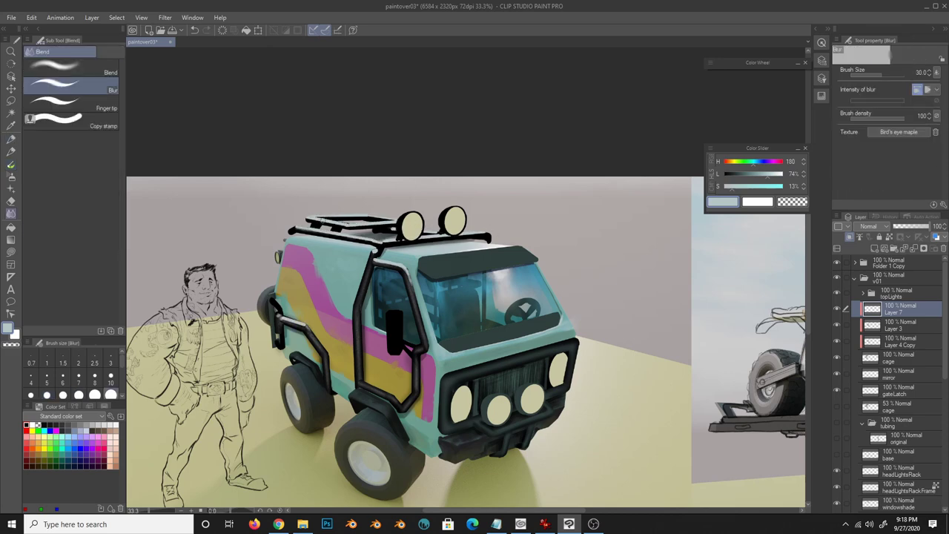
key("e")
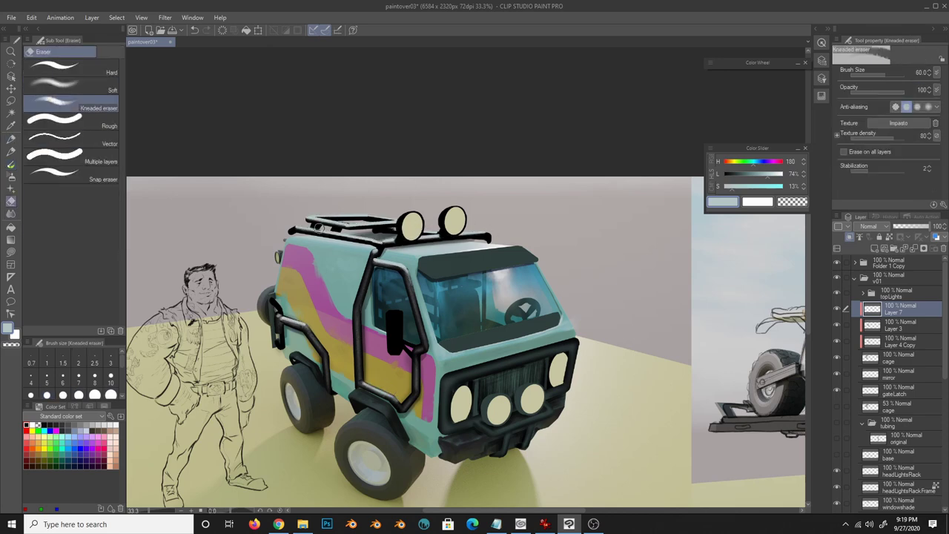
key("b")
key("b")
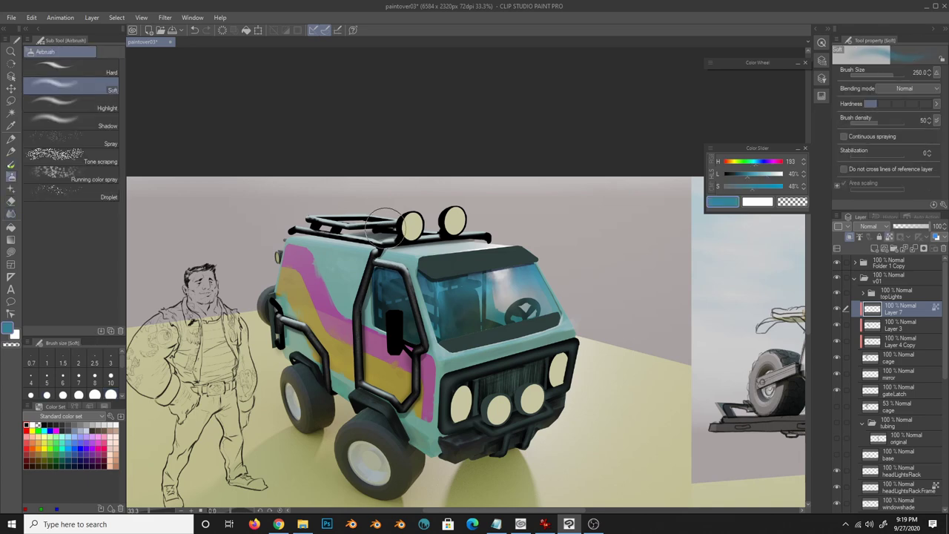
left_click(412, 245, "alt")
key("b")
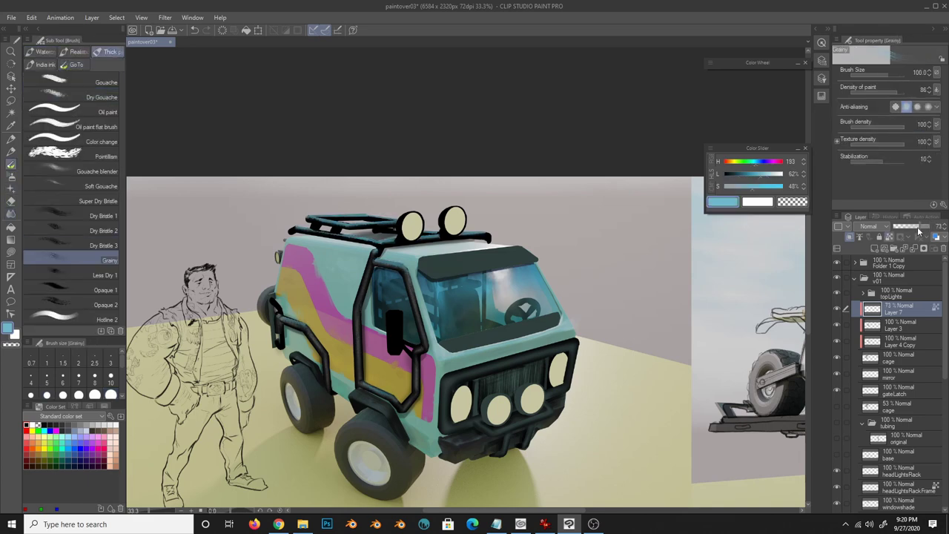
left_click(386, 252, "ctrl+shift")
key("b")
- Add a new layer above tubingFront and paint pale grey-blue highlights on the tubing
key("ctrl+shift+n")
key("p")
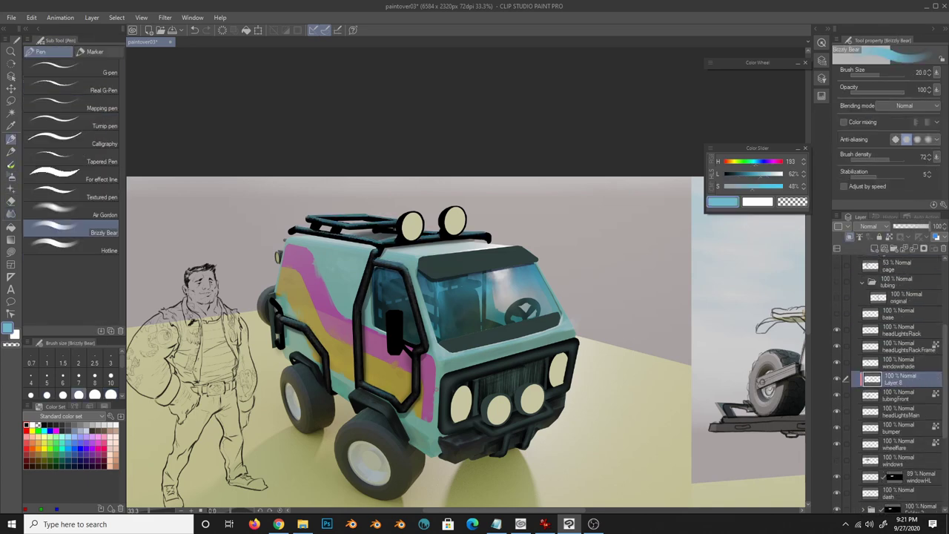
left_click(506, 362, "alt")
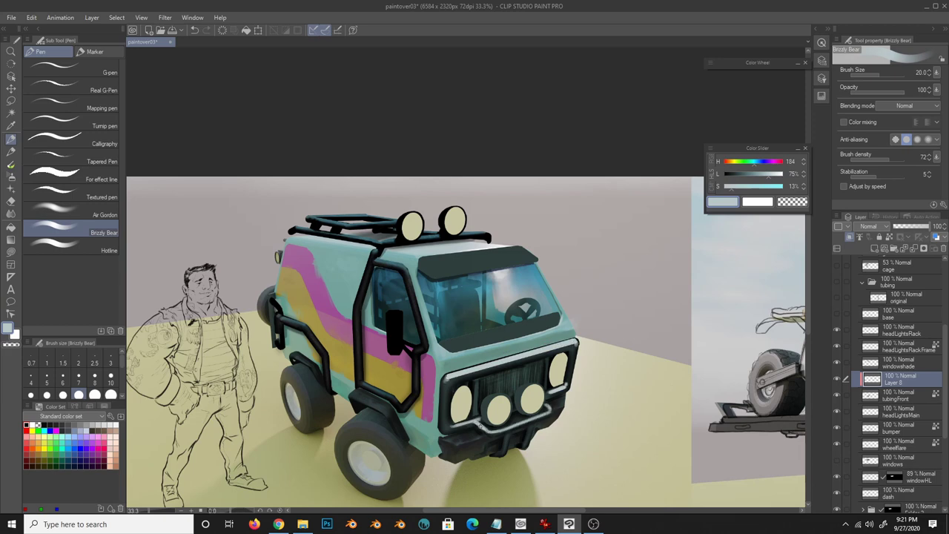
key("j")
key("b")
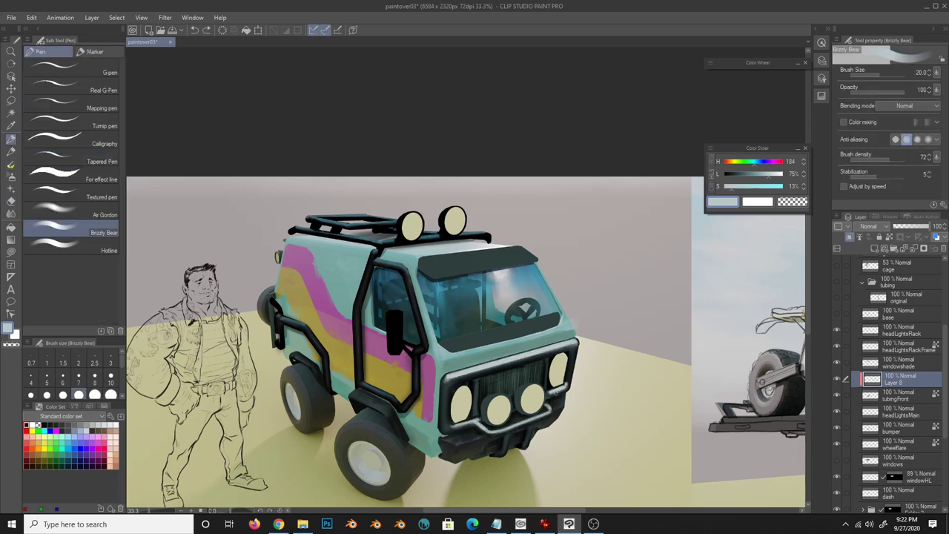
key("b")
- Paint dark slat texture on the grille with near-black and dark teal above Layer 2
key("b")
left_click(497, 369, "alt")
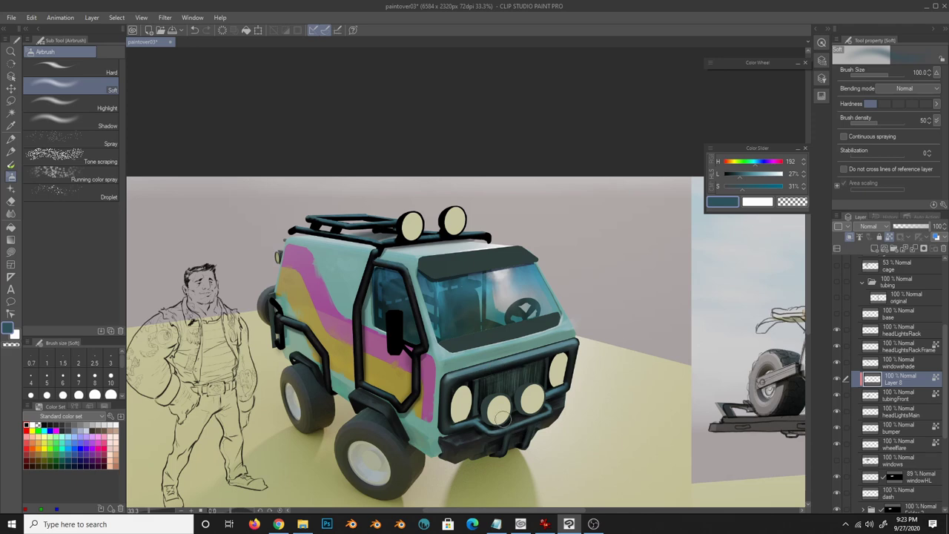
key("ctrl+shift+n")
key("b")
left_click(545, 361, "alt")
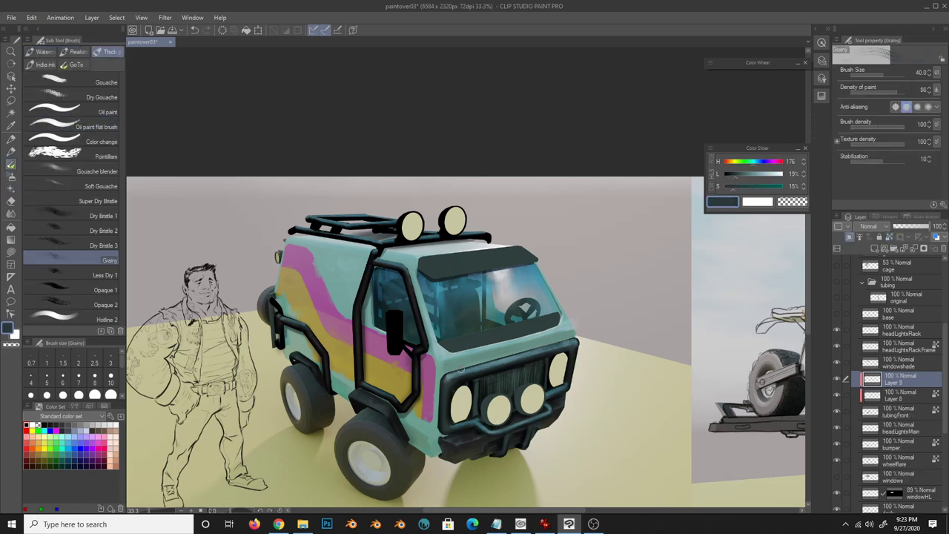
left_click(531, 416, "ctrl+shift")
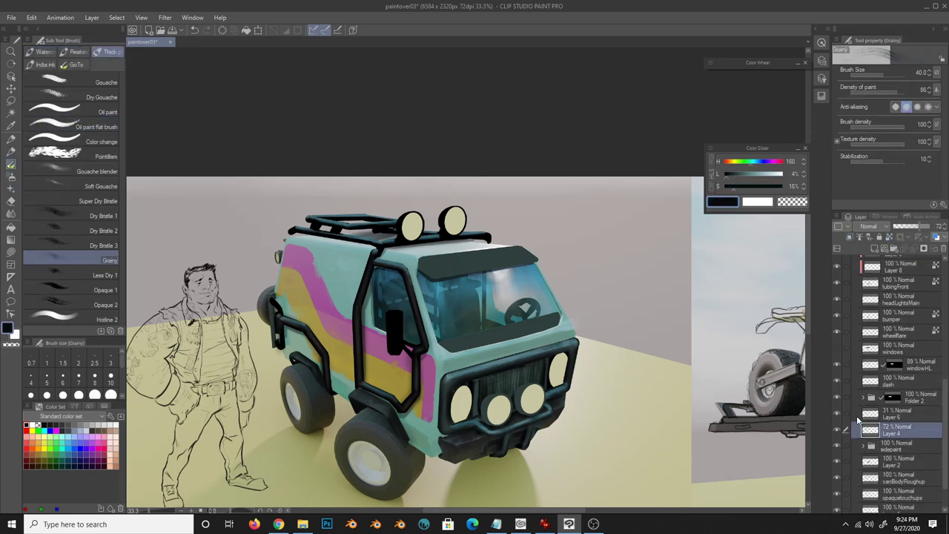
key("b")
left_click(553, 358, "alt")
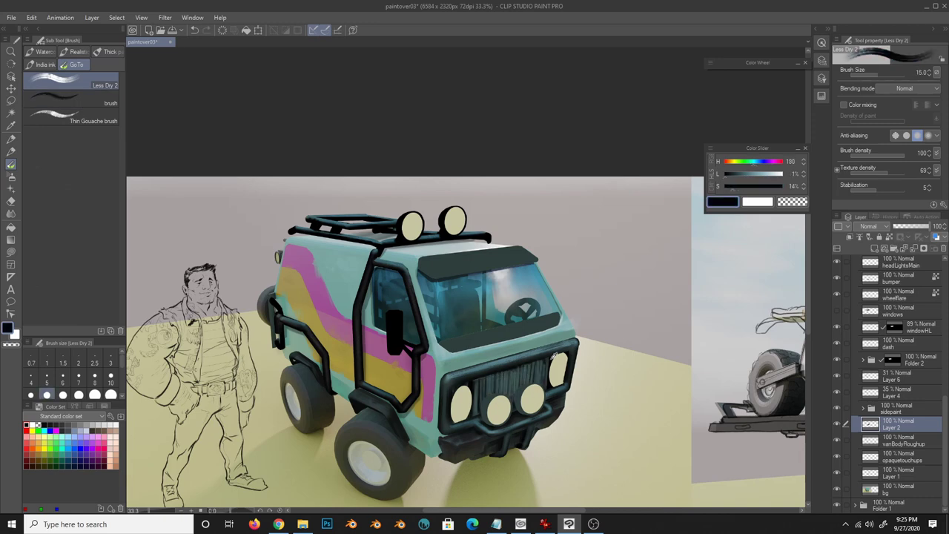
left_click(551, 369, "alt")
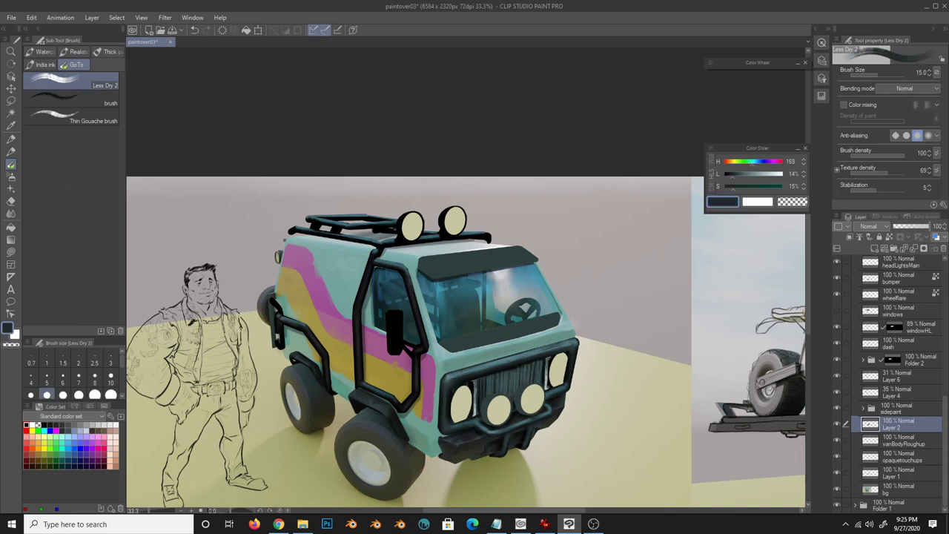
- Paint the skull emblem in light greys on new layers above Layer 2
key("ctrl+shift+n")
left_click(550, 369, "alt")
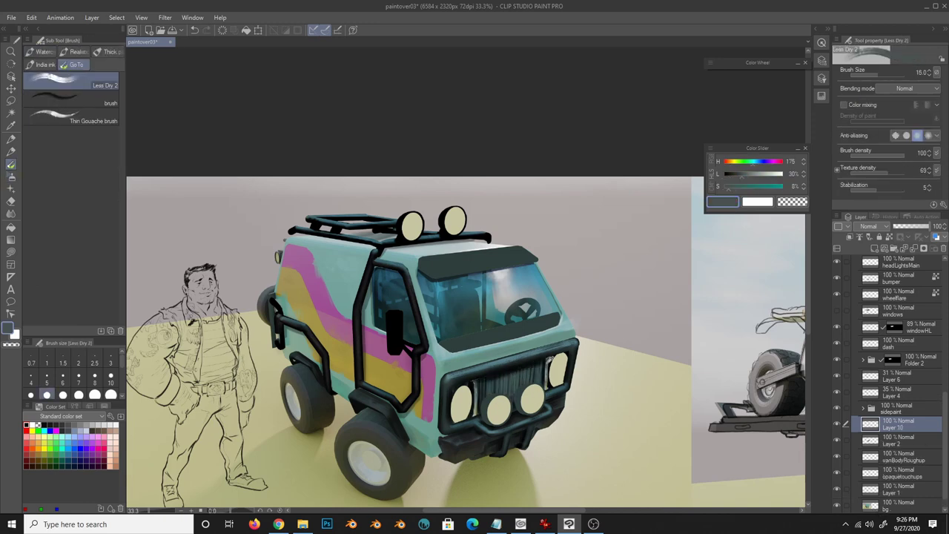
left_click(516, 379, "alt")
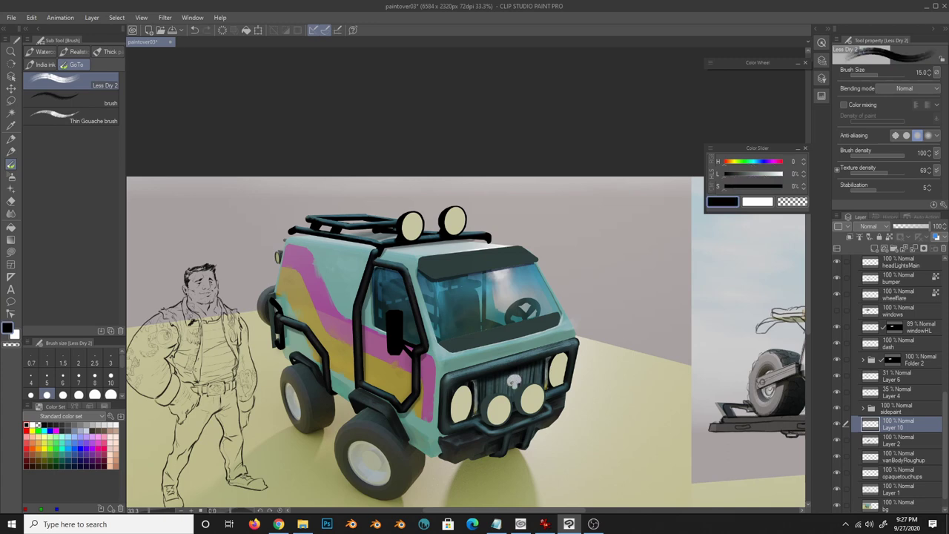
key("ctrl+shift+n")
left_click(514, 380, "alt")
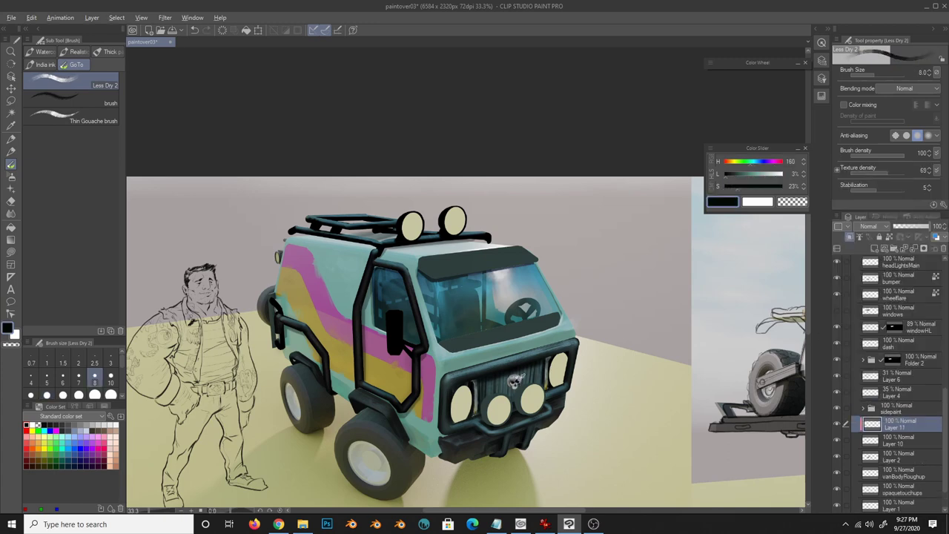
key("j")
left_click(897, 385)
- Merge Layer 10 down and erase over the grille between the headlights
scroll(897, 408, "down", 3)
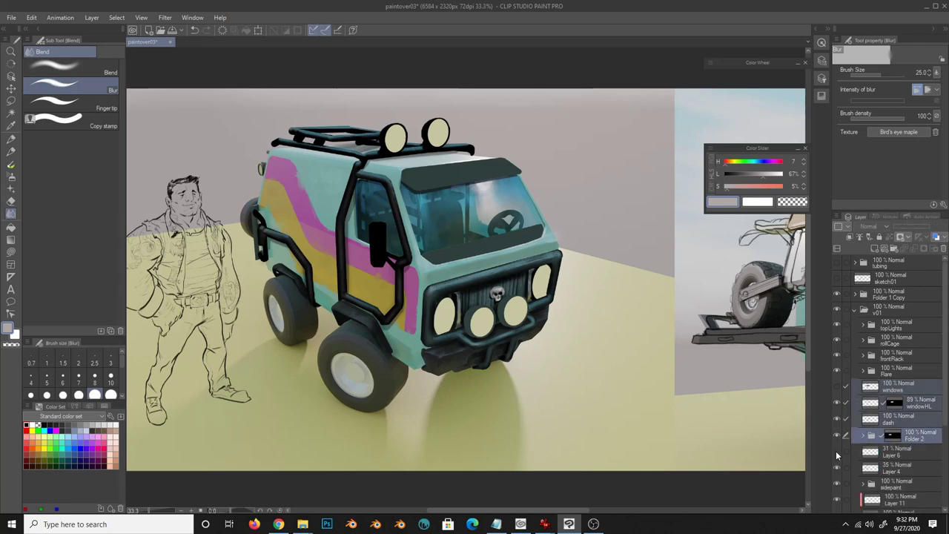
left_click(890, 391)
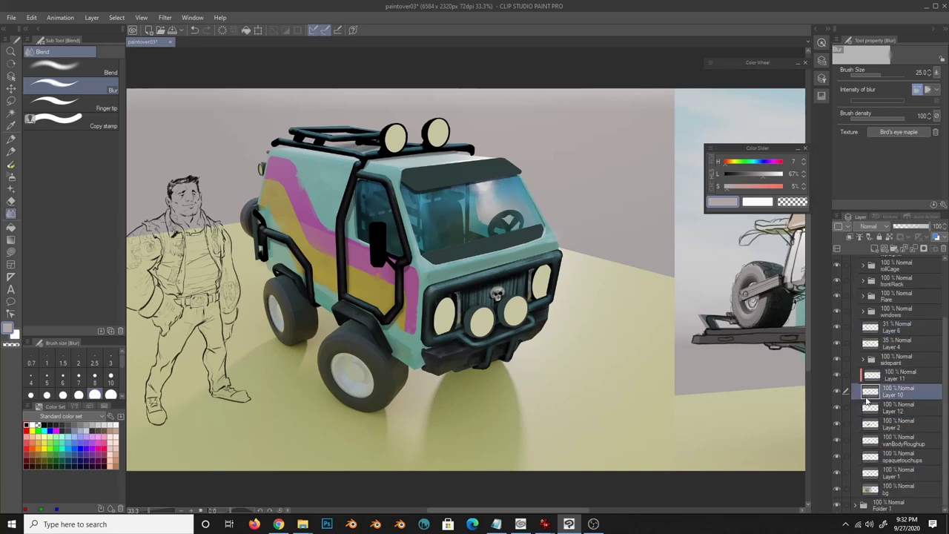
key("ctrl+e")
key("ctrl+e")
key("ctrl+e")
key("ctrl+e")
key("ctrl+e")
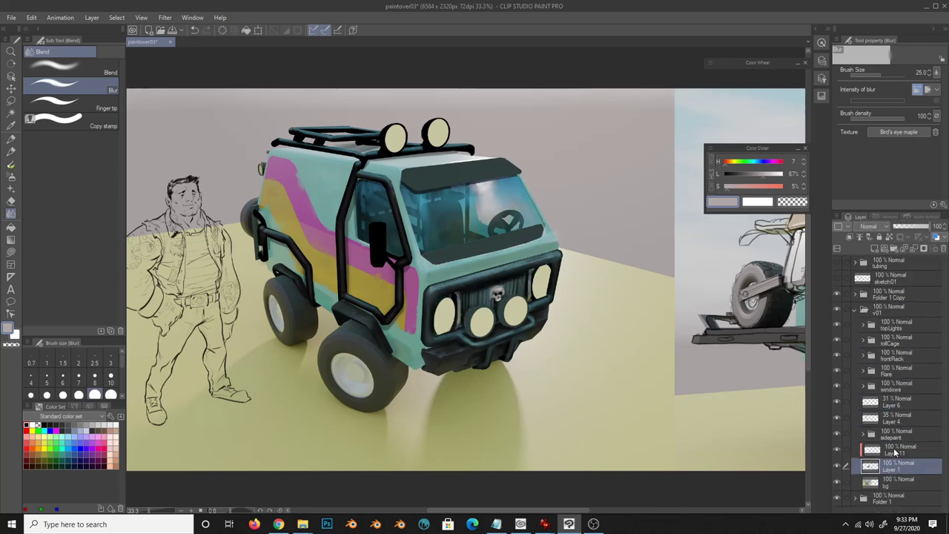
key("e")
left_click_drag(464, 326, 473, 317)
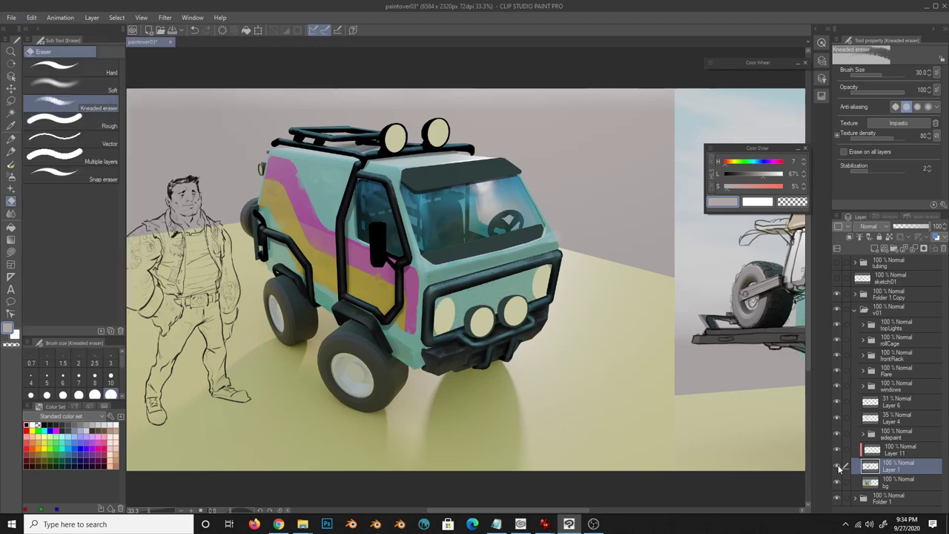
- Undo the last two changes and select the top layer inside the rollCage folder
left_click(857, 451)
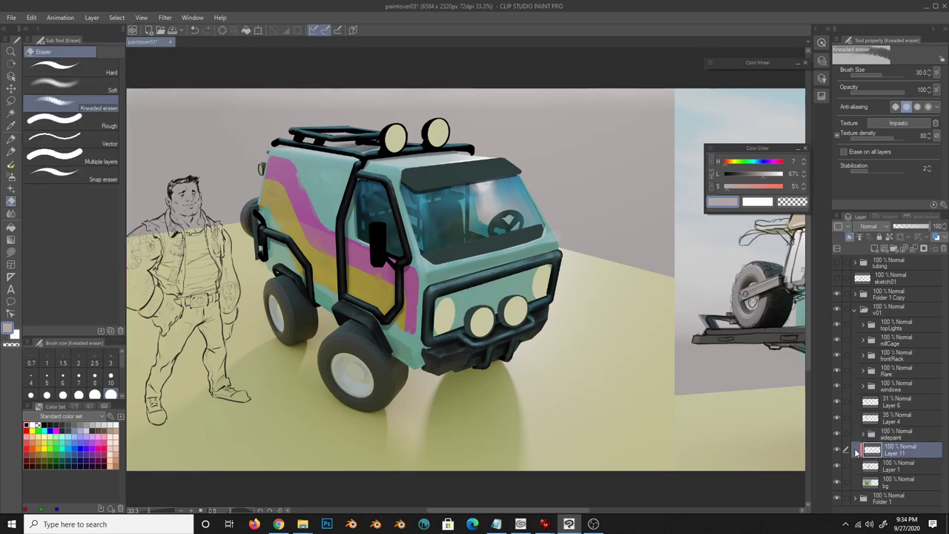
key("ctrl+z")
key("ctrl+z")
key("ctrl+z")
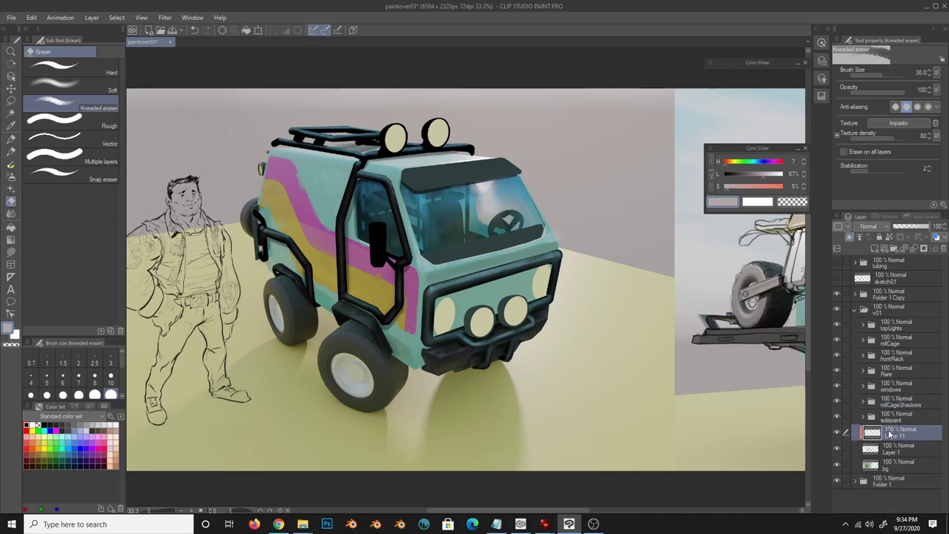
key("ctrl+z")
left_click(863, 339)
left_click(897, 356)
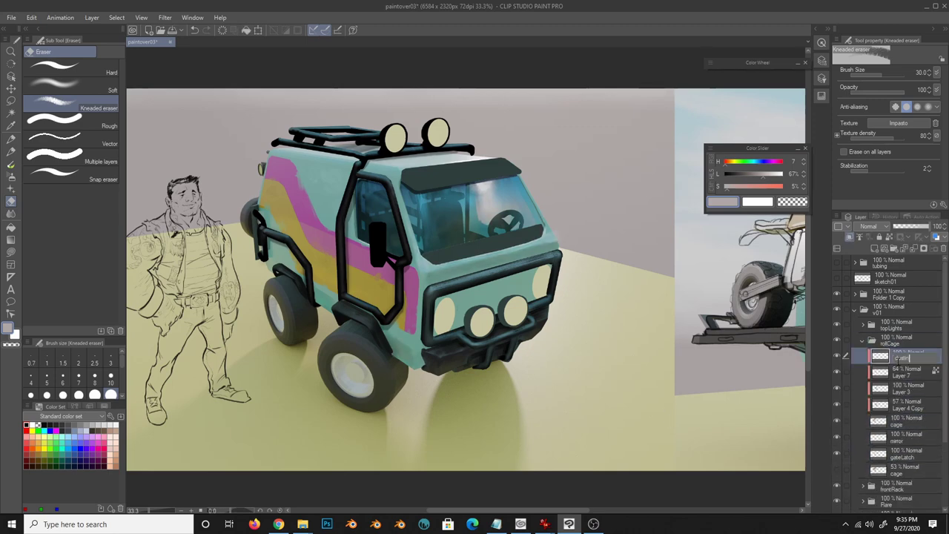
- Sample dark teal-grey and olive, then select Layer 7 with the dry textured brush
key("b")
left_click(349, 296, "alt")
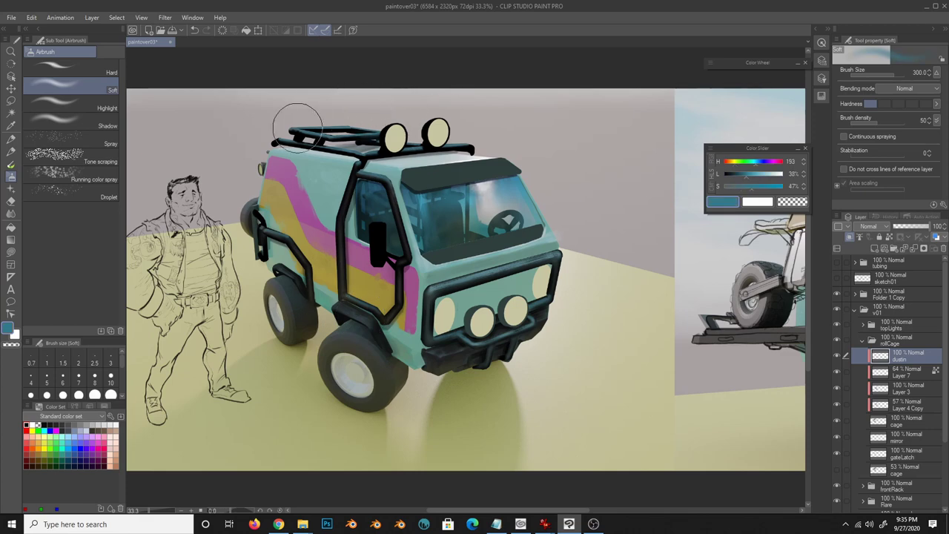
left_click(354, 238, "alt")
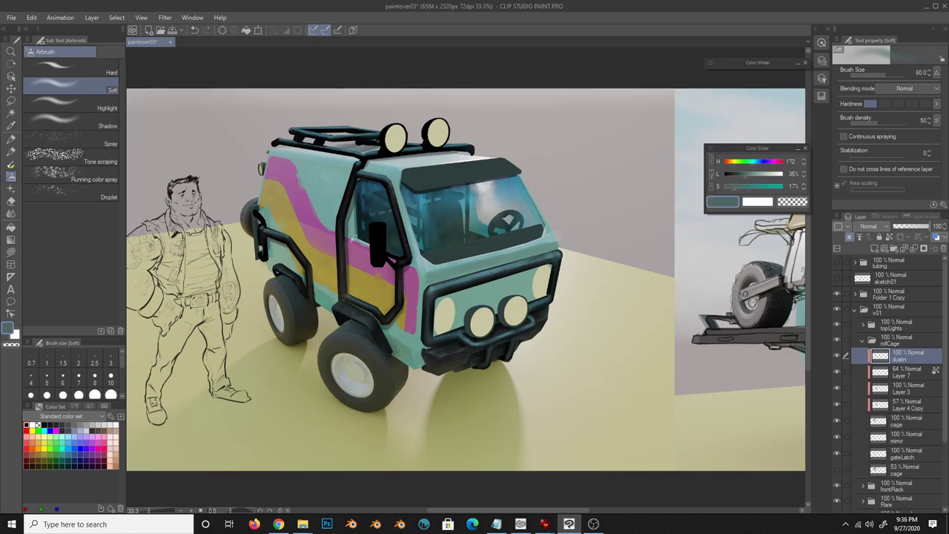
left_click(302, 203, "alt")
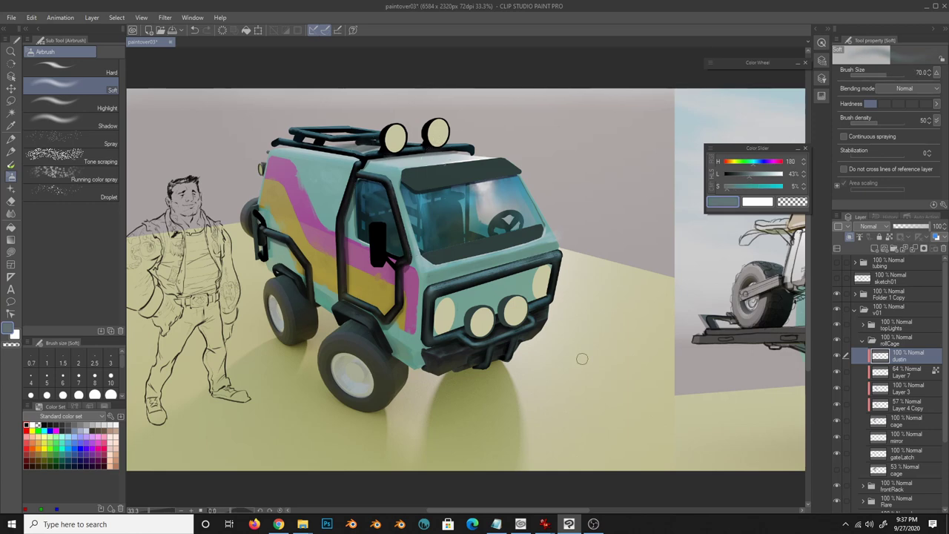
left_click(904, 372)
key("b")
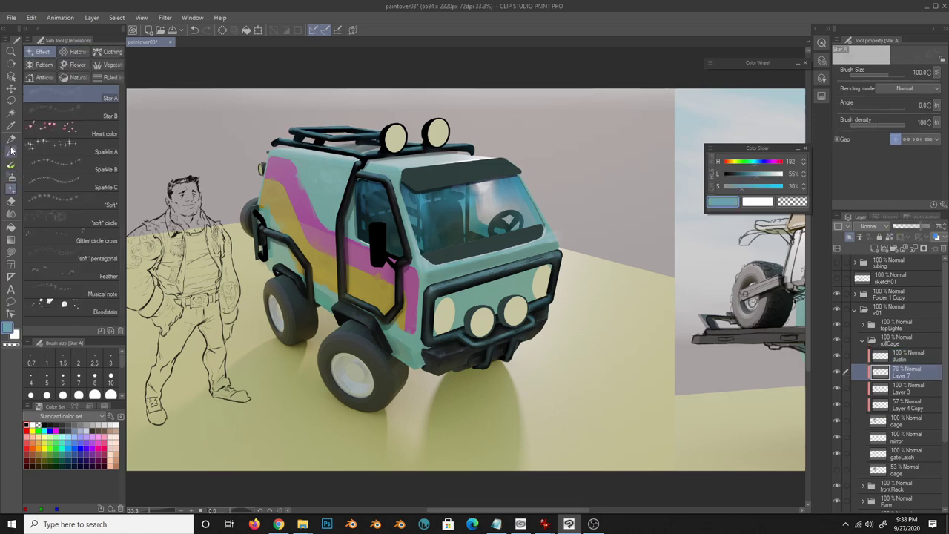
left_click(11, 164)
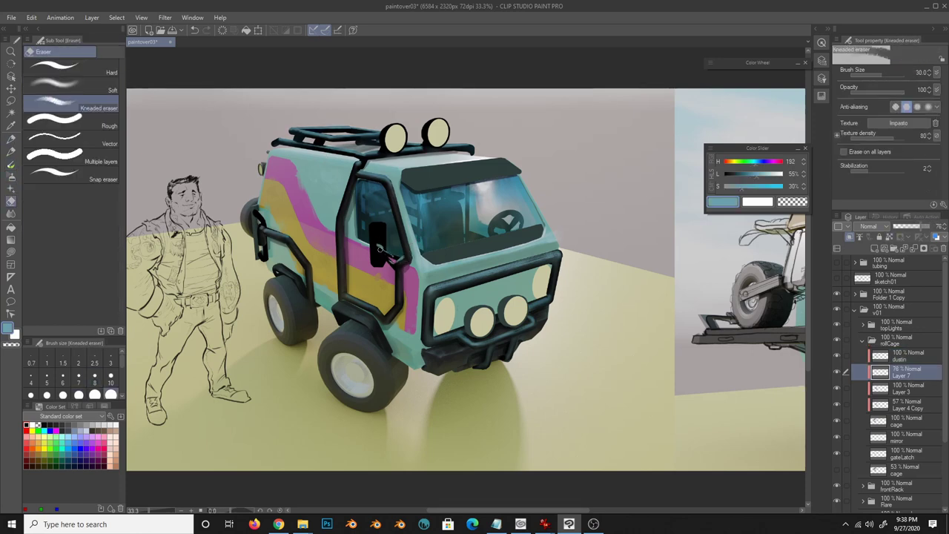
- Blur and airbrush the bracket strokes, merge the layer down, and pick the latch's near-black
key("j")
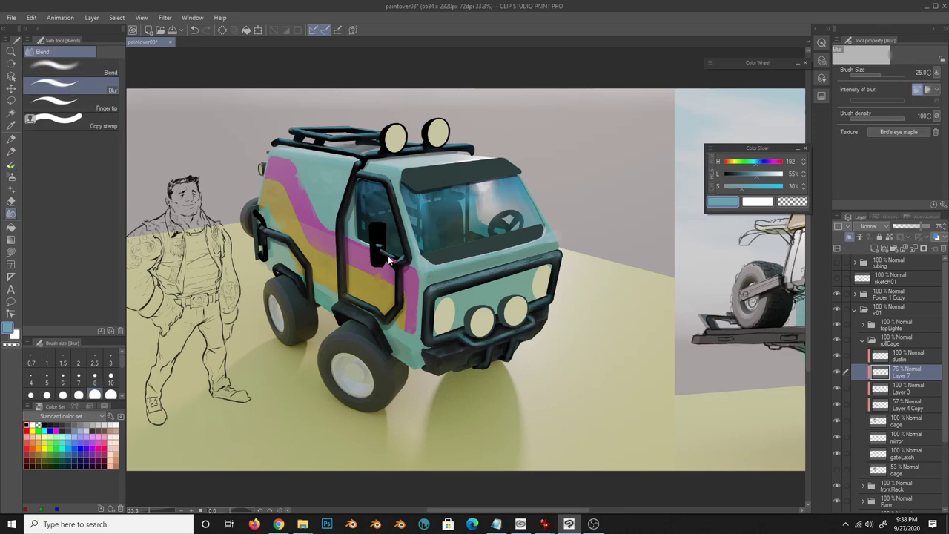
key("b")
key("b")
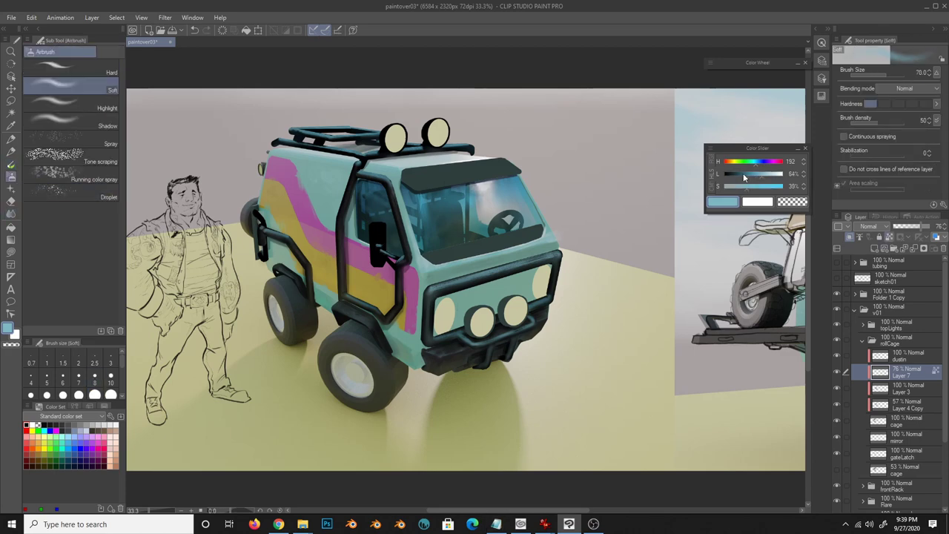
key("b")
key("b")
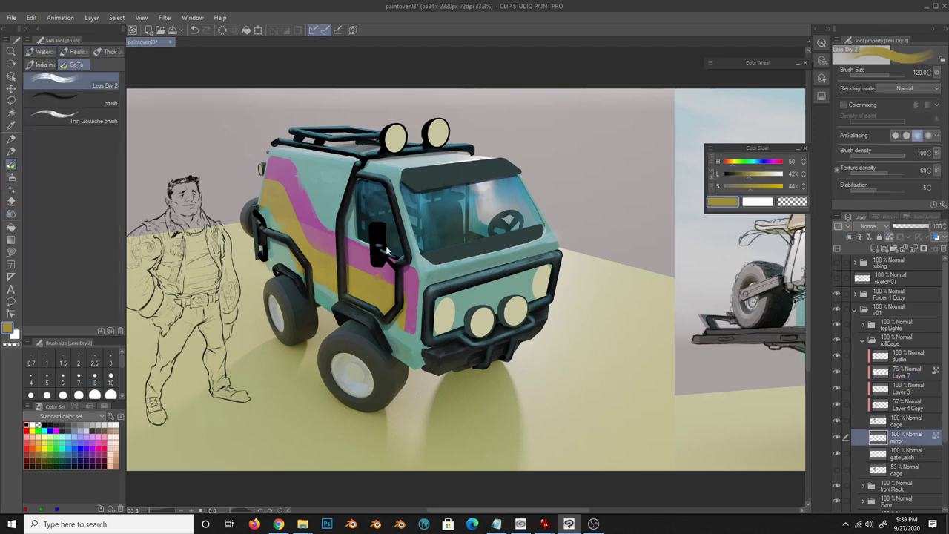
key("ctrl+e")
left_click(378, 247, "alt")
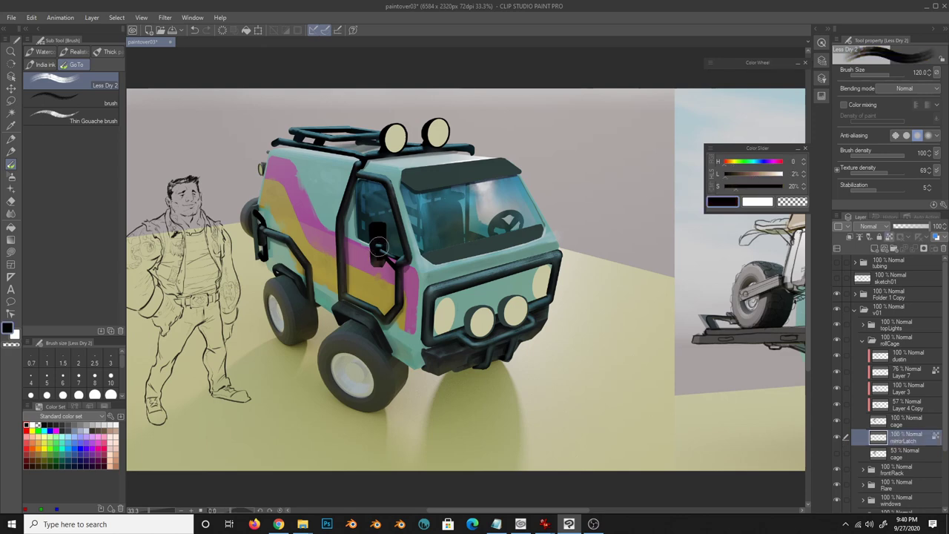
key("b")
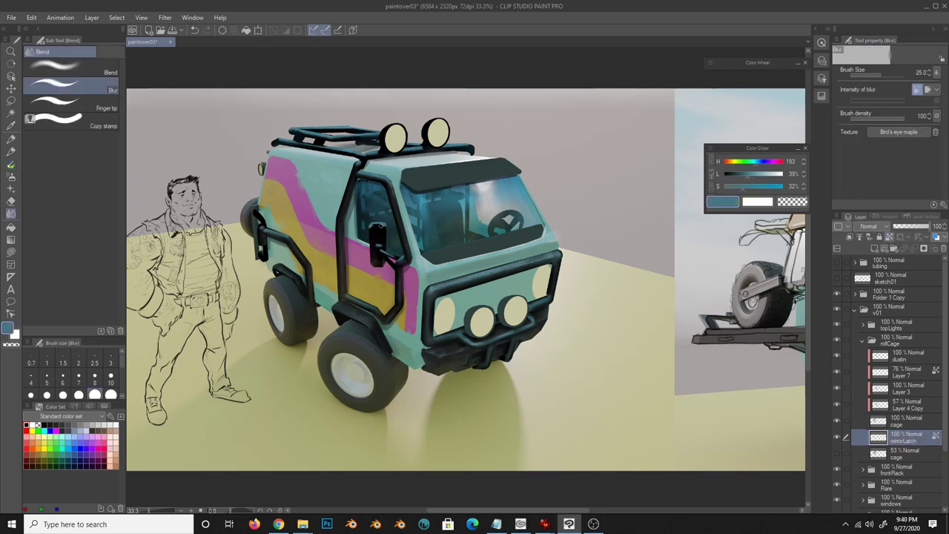
key("b")
- Airbrush a darker teal near the mirror and collapse the rollCage group
key("b")
key("b")
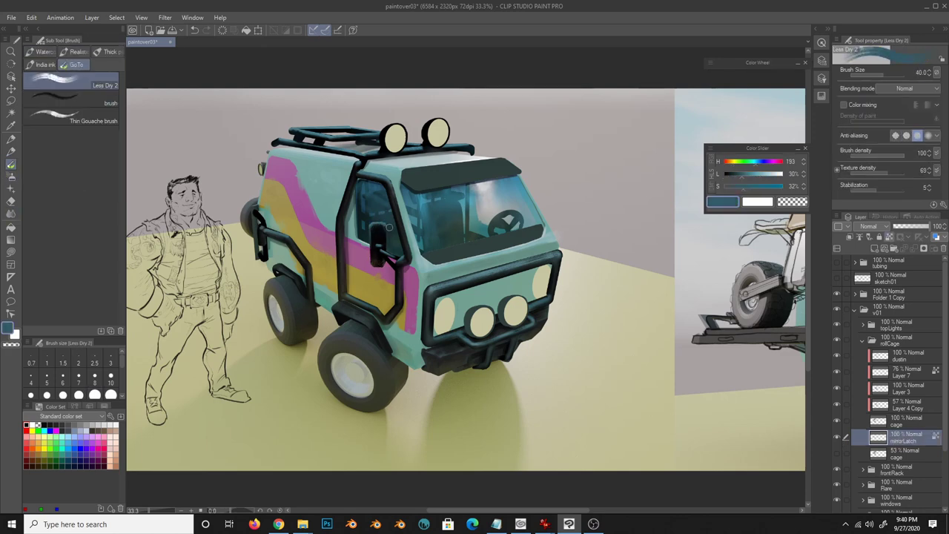
key("b")
left_click(379, 243, "alt")
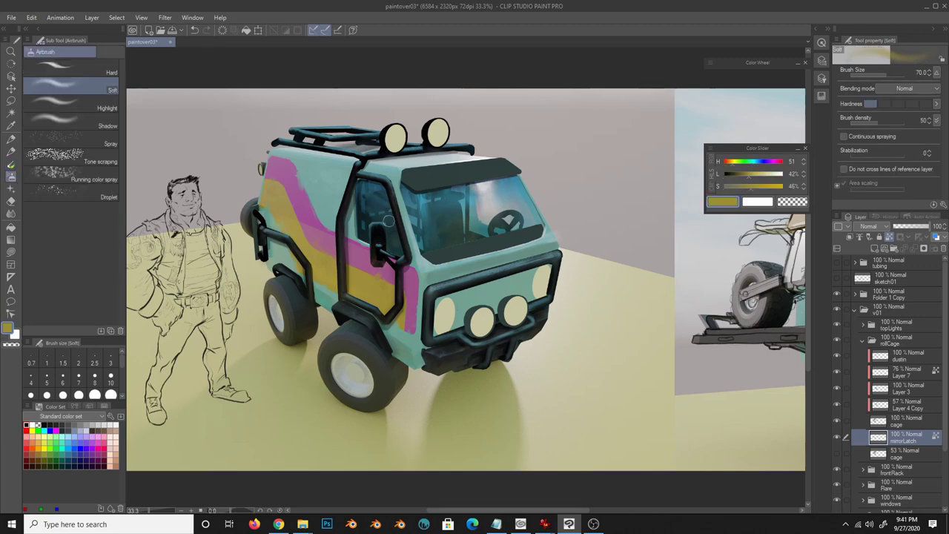
left_click(386, 242, "ctrl+shift")
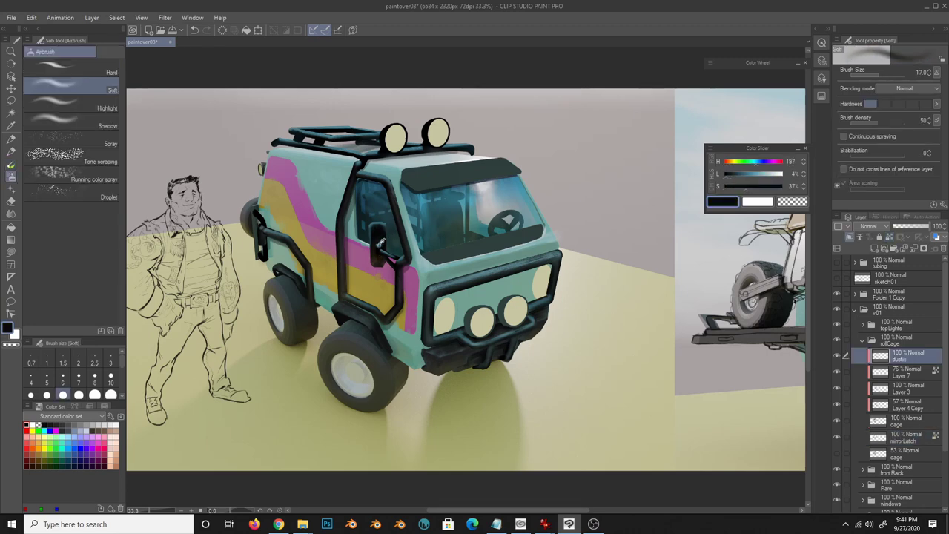
left_click(401, 222, "alt")
key("slash")
left_click(862, 339)
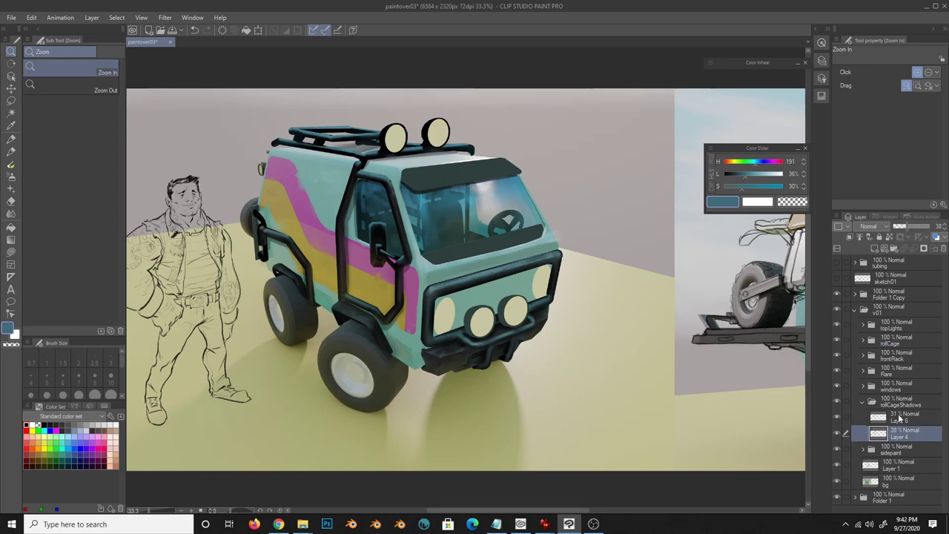
- Open the frontRack group and set a smaller dry brush with dark tubing colour on Layer 9
left_click(863, 401)
left_click(871, 356)
left_click(901, 436)
left_click(560, 263, "ctrl+shift")
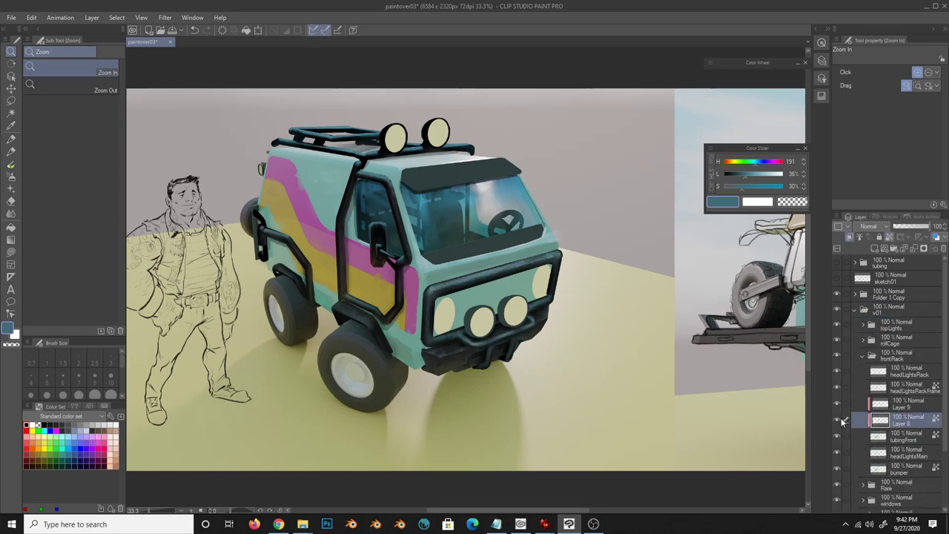
key("b")
left_click(570, 245, "alt")
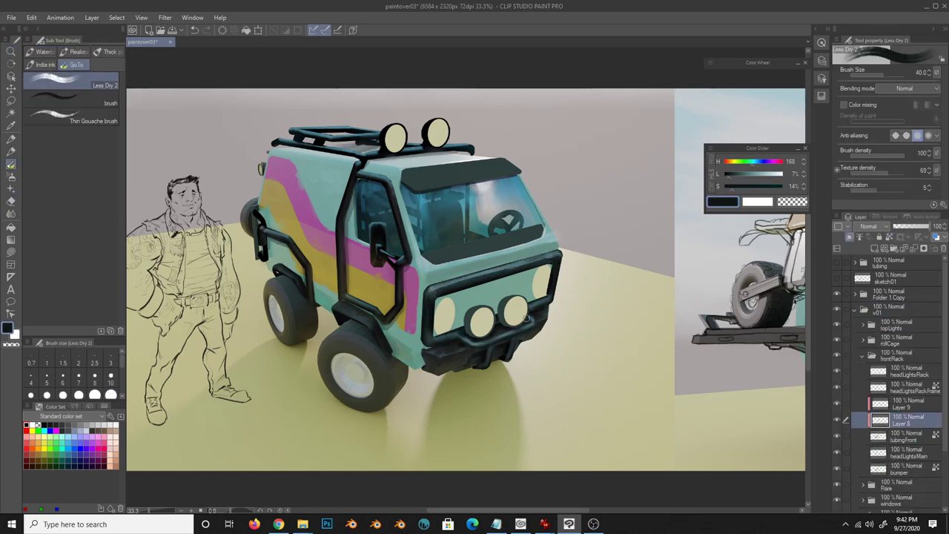
key("bracketleft")
key("bracketleft")
left_click(493, 352, "ctrl+shift")
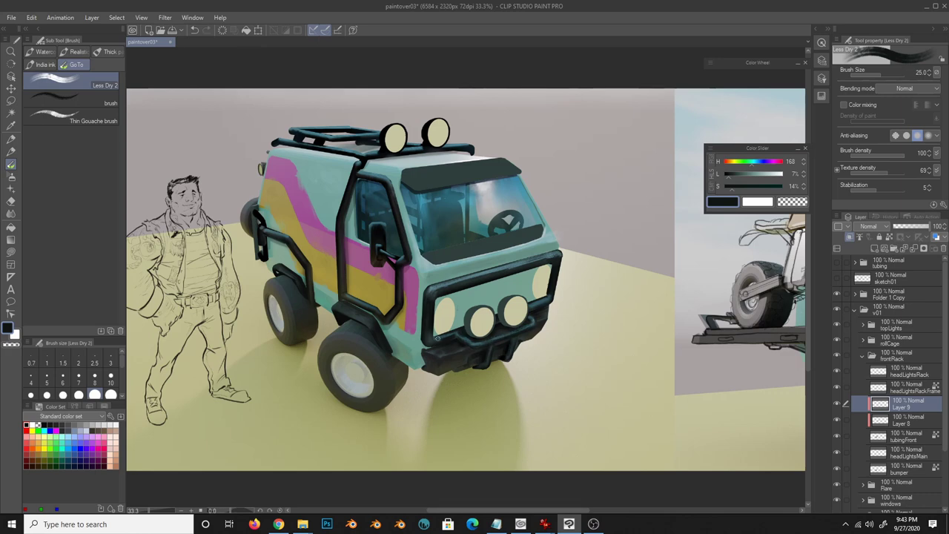
- Sample van-body blue, teal-grey, headlight yellow and ground olive with a smaller soft airbrush
key("b")
left_click(549, 256, "alt")
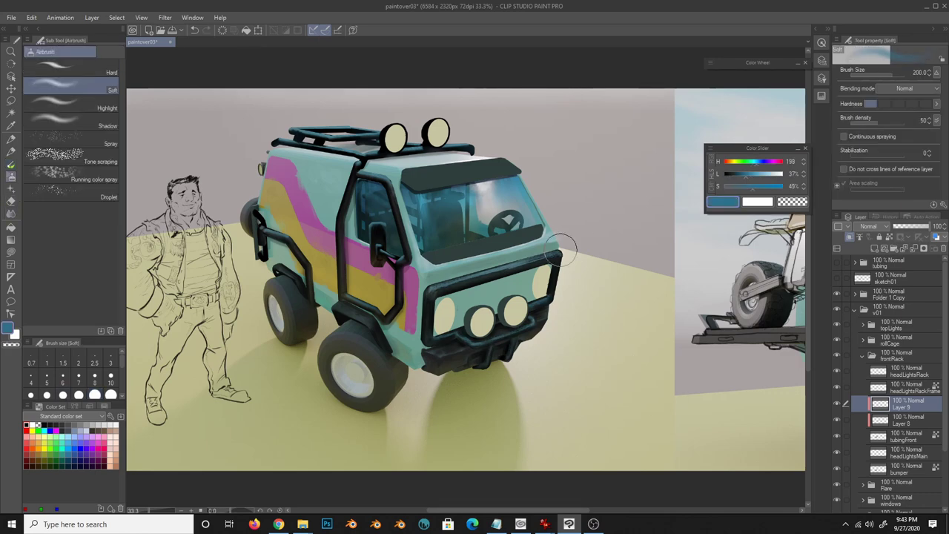
key("bracketleft")
key("bracketleft")
key("bracketleft")
left_click(571, 235, "alt")
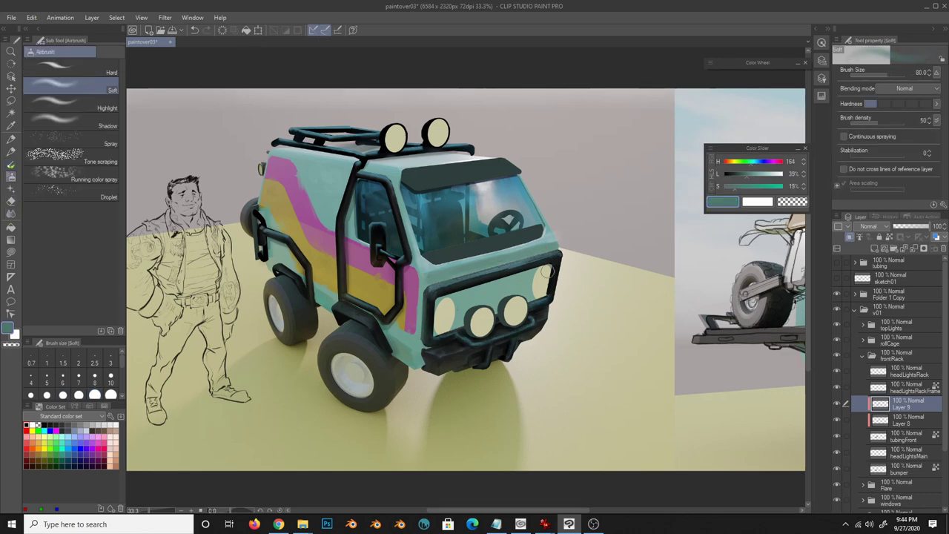
left_click(480, 320, "alt")
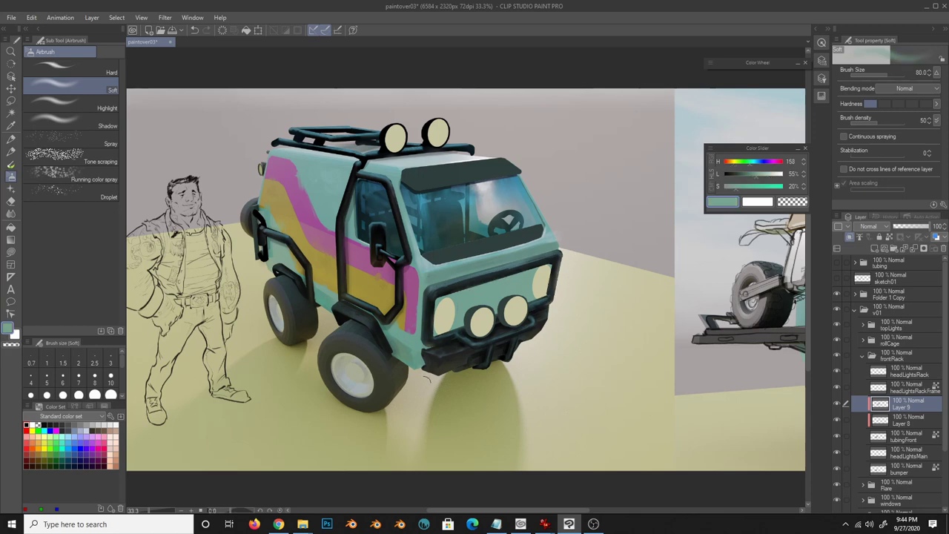
left_click(520, 388, "alt")
key("m")
scroll(519, 338, "up", 1)
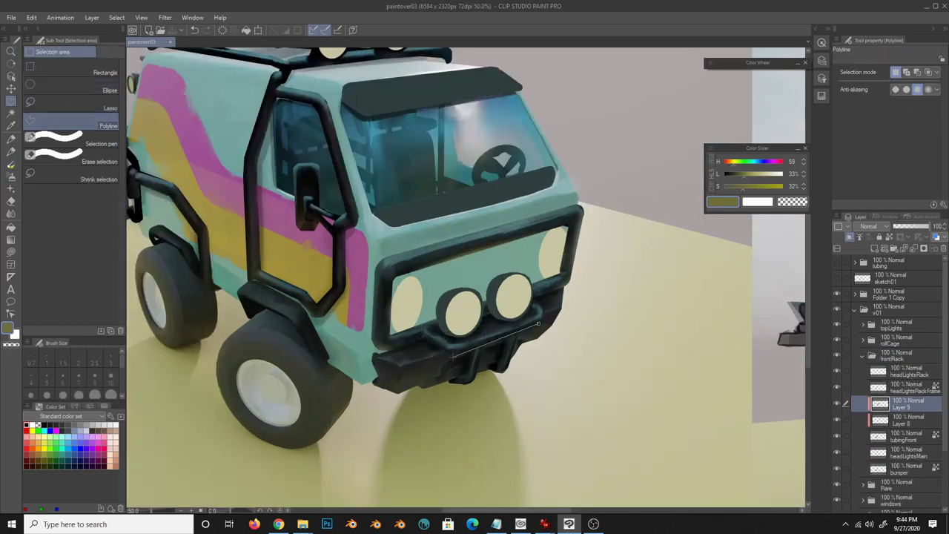
- Choose the grainy thick-paint brush, select the bumper layer, and sample olive tones below it
key("b")
left_click(458, 369, "alt")
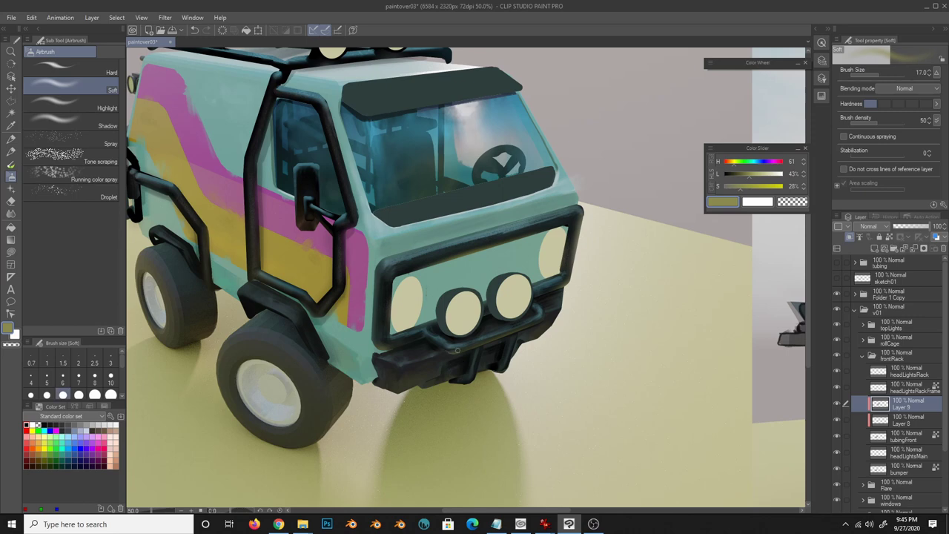
left_click(457, 350, "alt")
key("bracketright")
key("bracketright")
key("bracketright")
key("b")
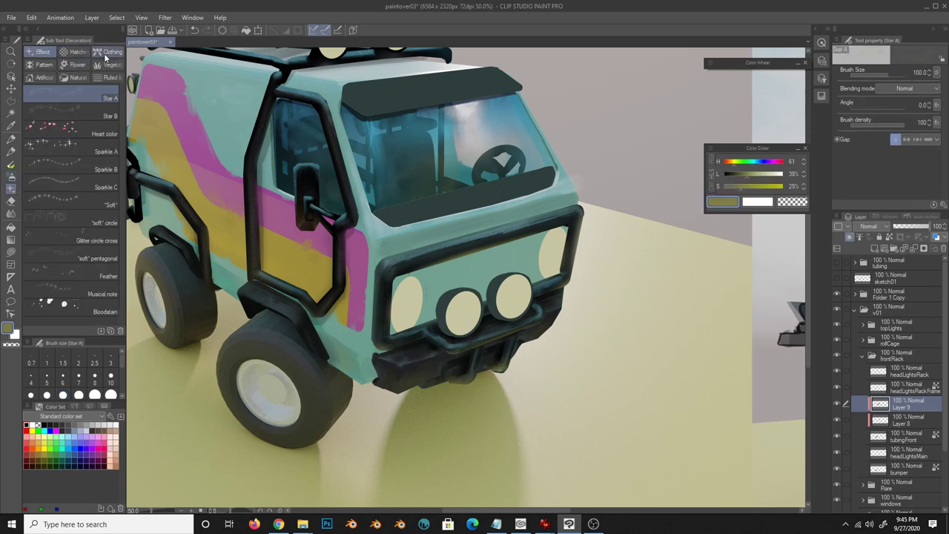
left_click(97, 260)
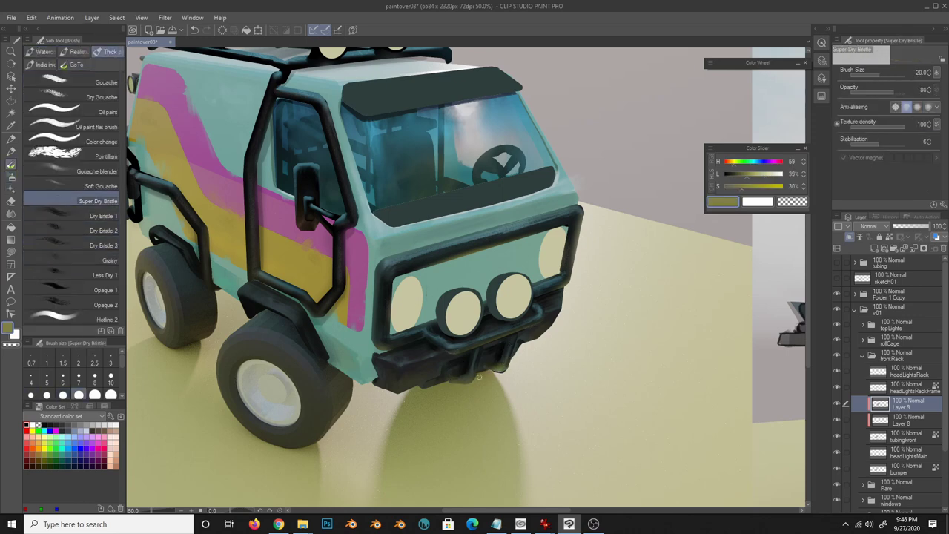
left_click(454, 389, "alt")
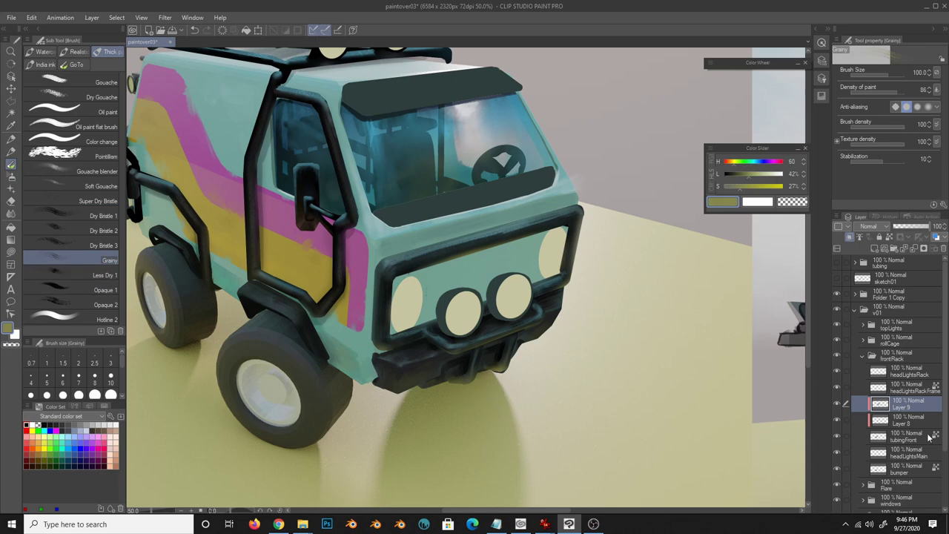
left_click(906, 468)
left_click(408, 395, "alt")
key("b")
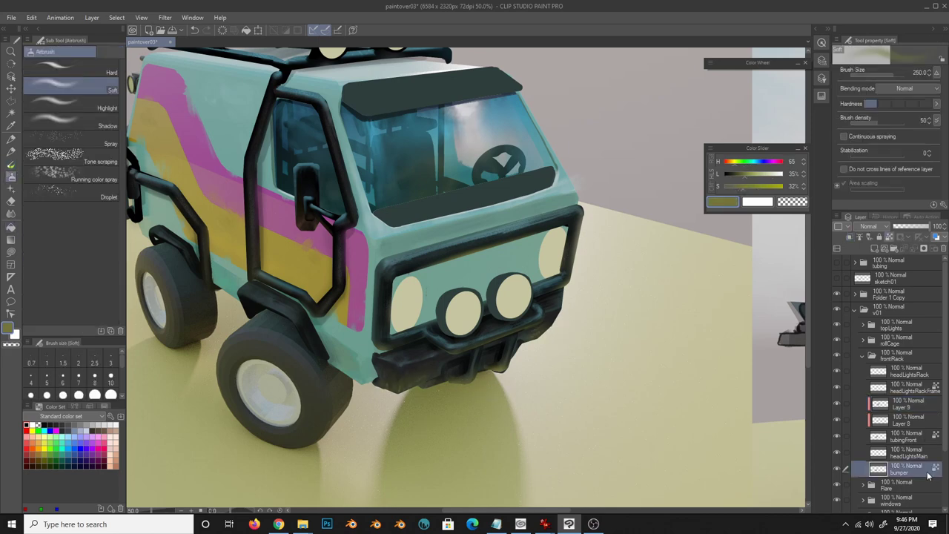
- With the lasso fill tool, sample teal and olive tones from the van front and bumper
key("u")
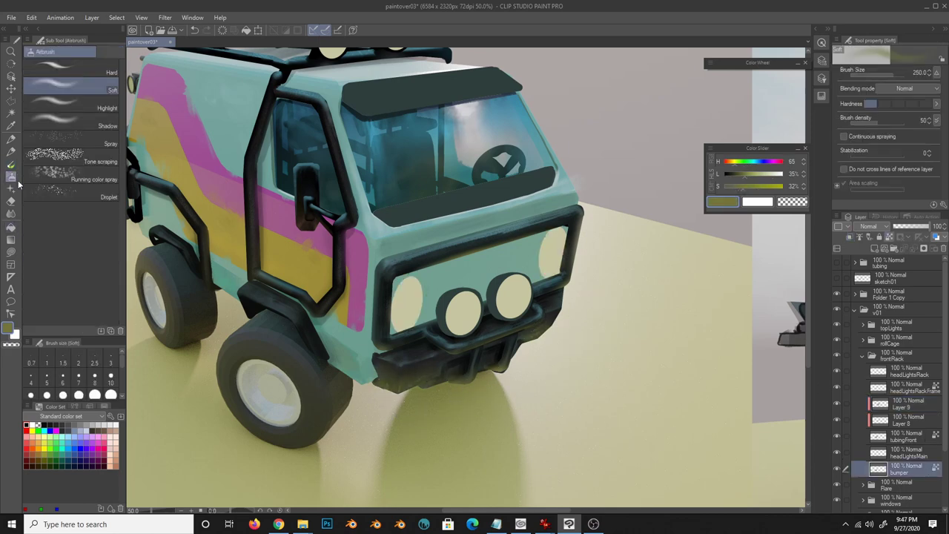
left_click(563, 304, "alt")
left_click(457, 321, "alt")
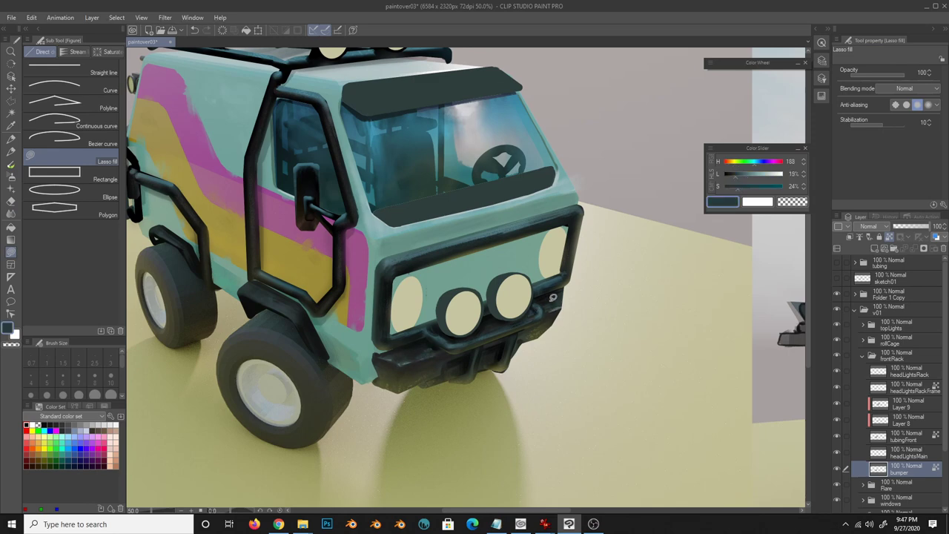
left_click(490, 324, "alt")
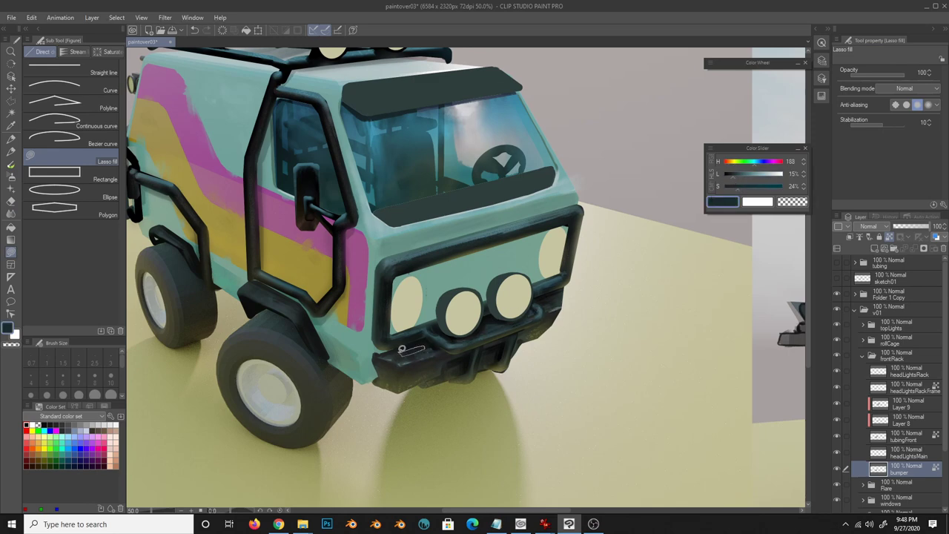
left_click(412, 398, "alt")
left_click(455, 358, "alt")
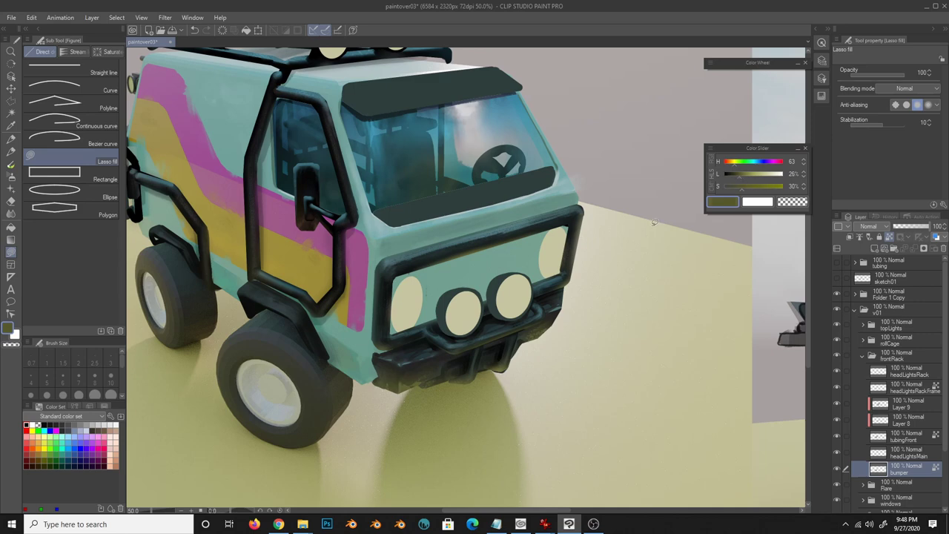
left_click(412, 376, "alt")
left_click(379, 386, "alt")
left_click(541, 332, "alt")
left_click(536, 355, "alt")
left_click(443, 376, "alt")
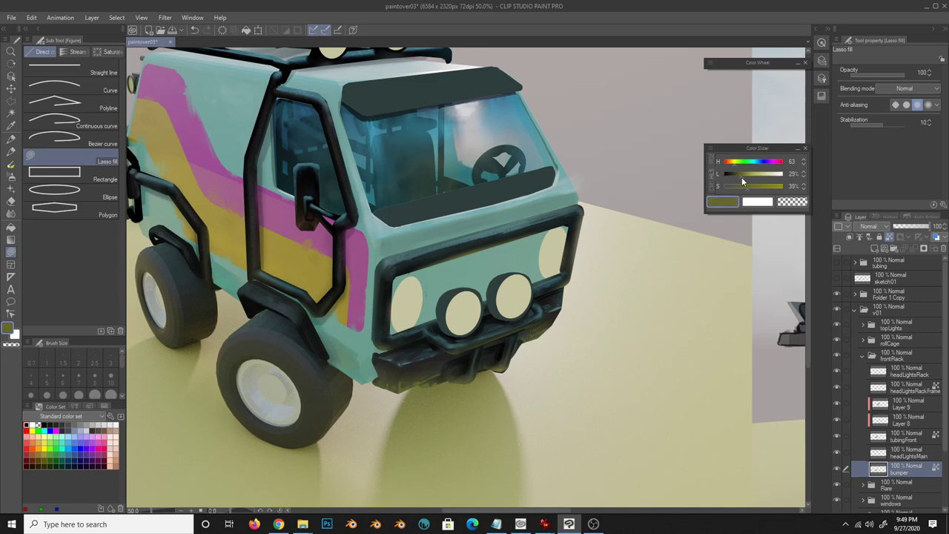
left_click(434, 383, "alt")
- Briefly hide the tubingFront layer to inspect the bumper, then reselect the bumper layer
left_click(448, 367, "alt")
left_click(838, 438)
key("m")
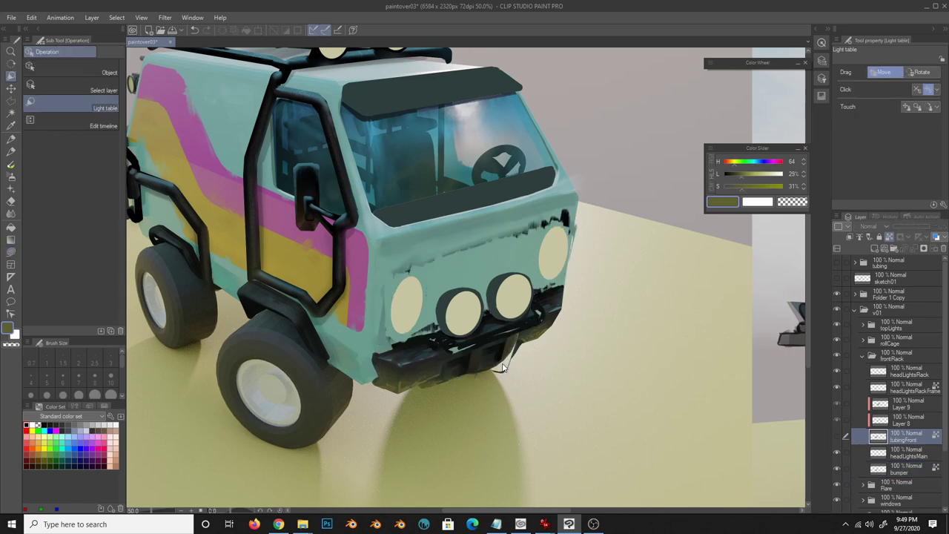
left_click(838, 438)
left_click(901, 468)
key("e")
- Sample near-black and yellowish ground tones from around the bumper
left_click(503, 356, "alt")
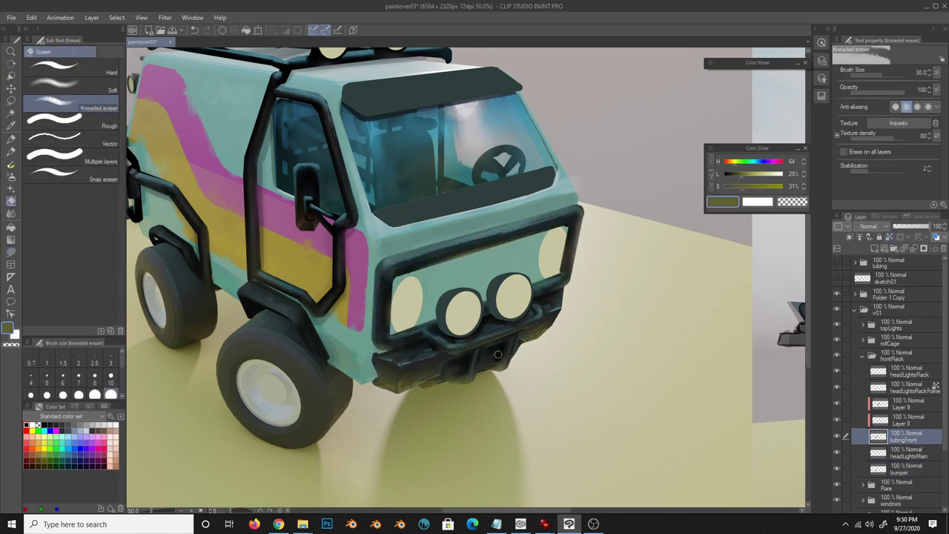
key("b")
key("g")
key("b")
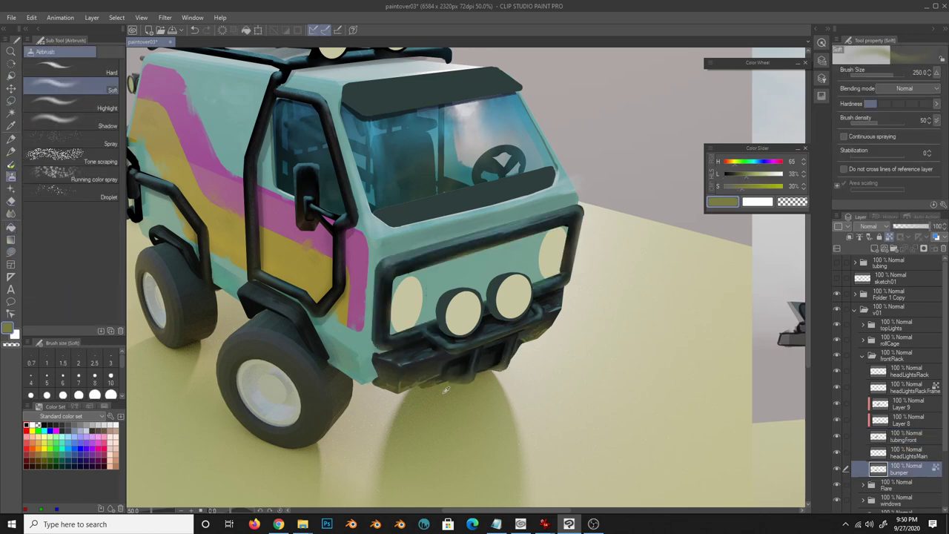
left_click(486, 387, "alt")
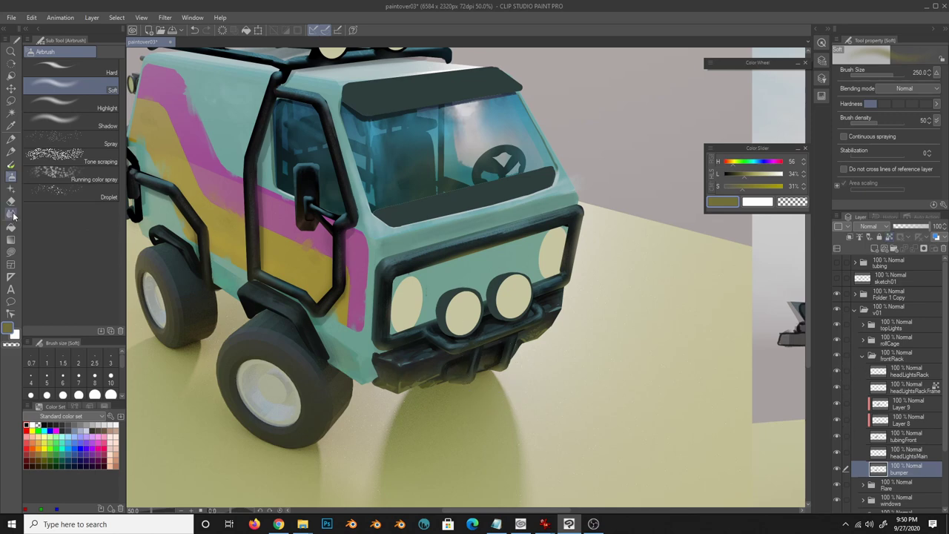
key("u")
left_click(495, 358, "alt")
left_click(493, 363, "alt")
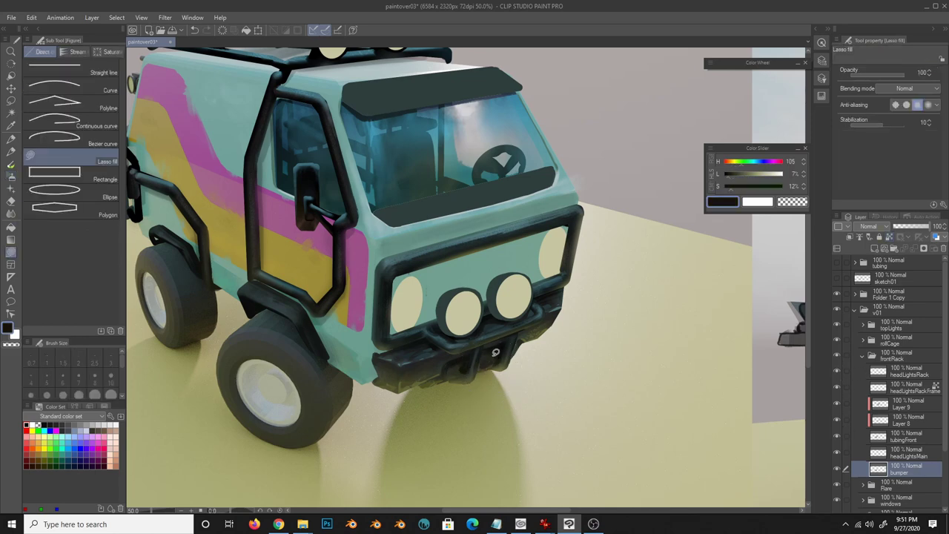
- Outline a bumper section with Polyline selection and copy-paste it onto its own layer
key("m")
left_click(74, 125)
left_click(519, 340)
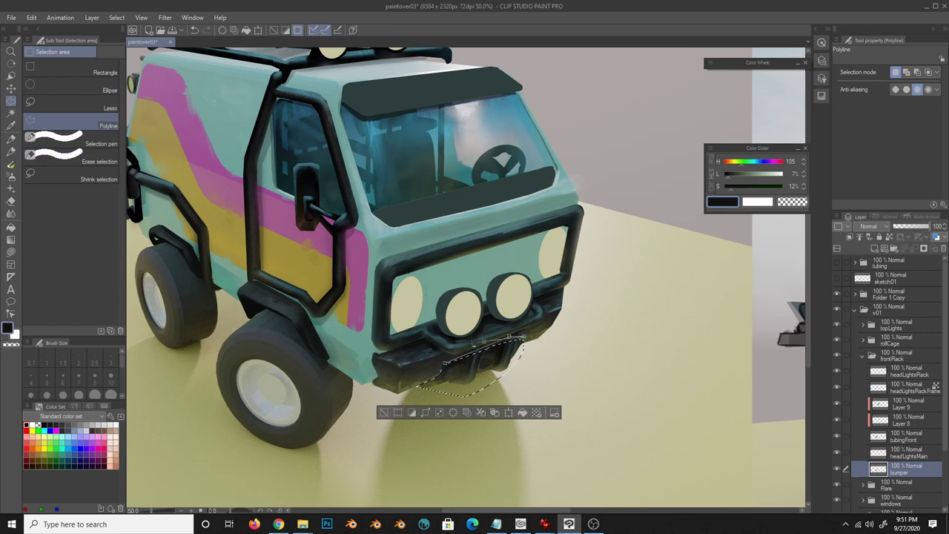
double_click(475, 385)
key("ctrl+c")
key("ctrl+v")
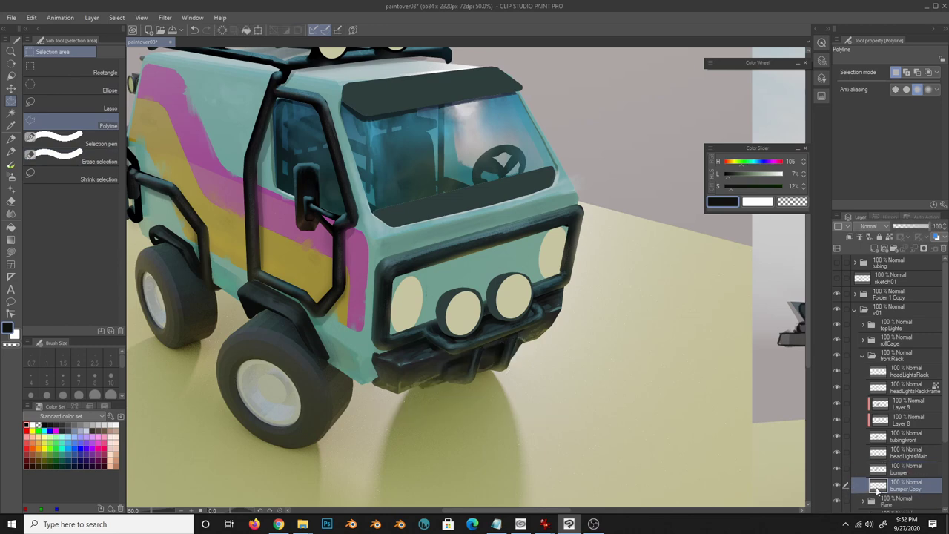
- Pick olive and dark teal brush colours for shading the bumper copy
key("b")
left_click(512, 344, "alt")
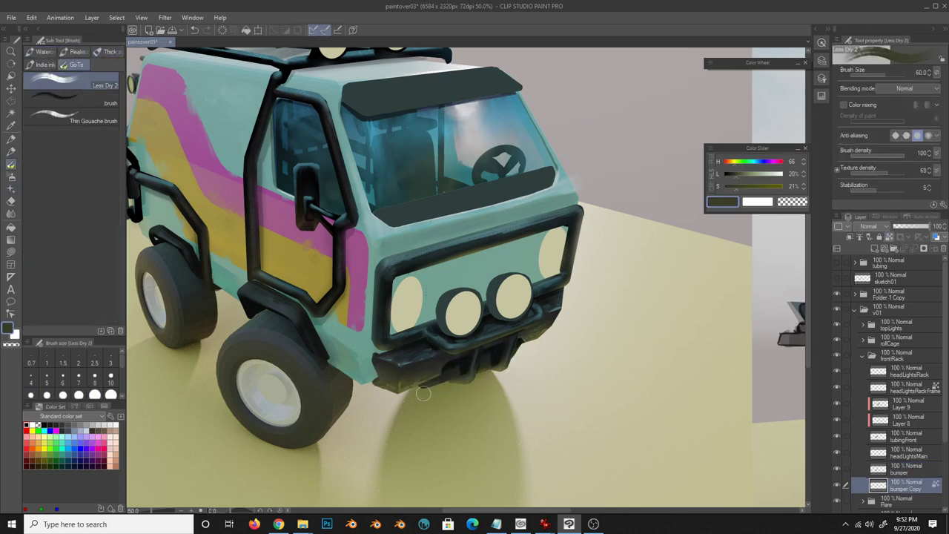
left_click(476, 354, "alt")
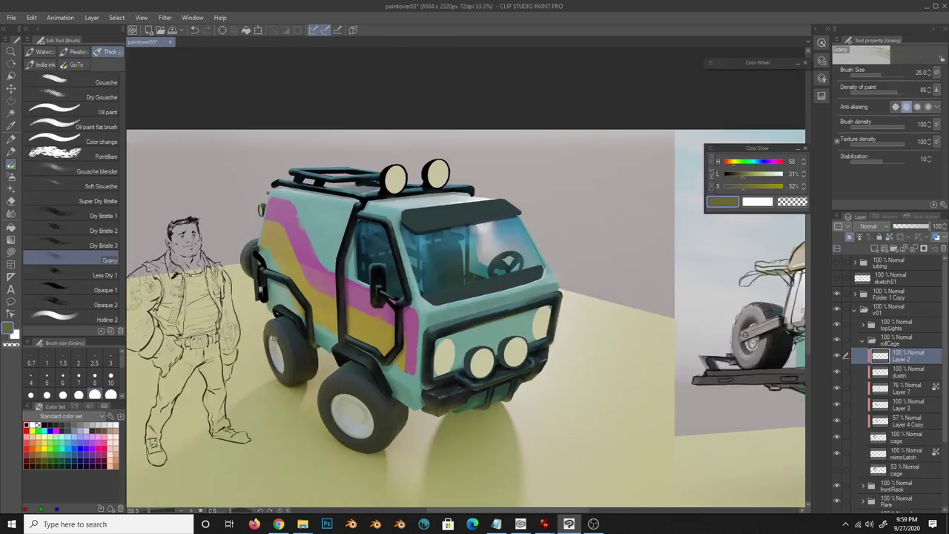
- Select a paint layer and sample van-body teal and dark olive near the wheel
left_click(319, 337, "ctrl+shift")
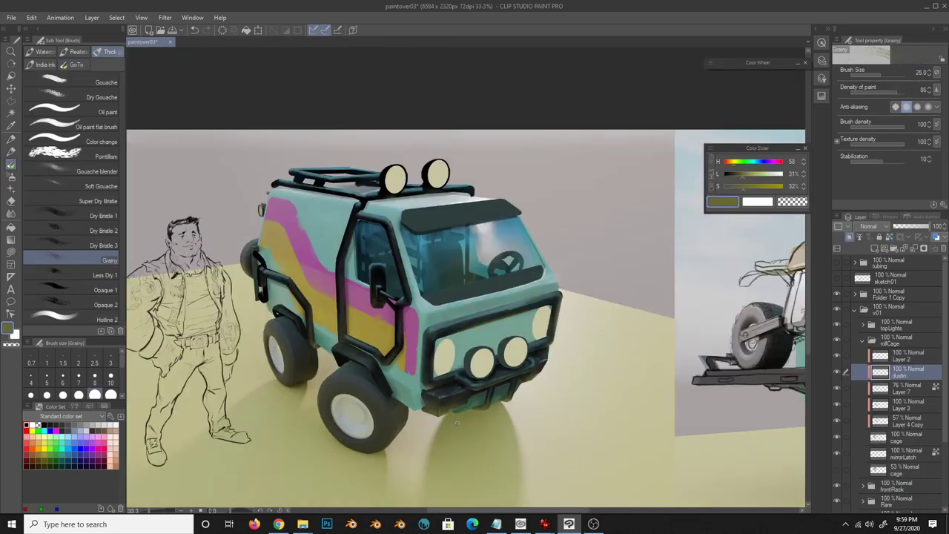
key("b")
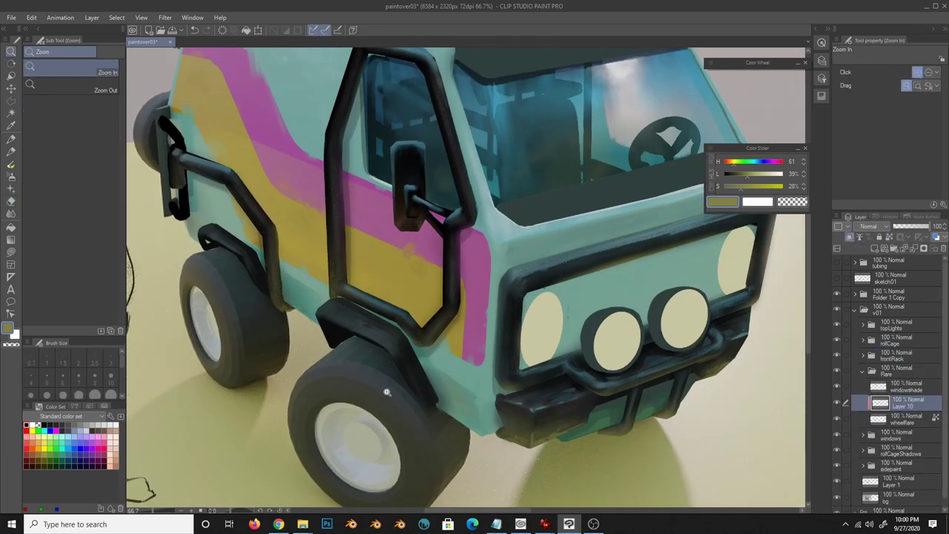
left_click(437, 394, "alt")
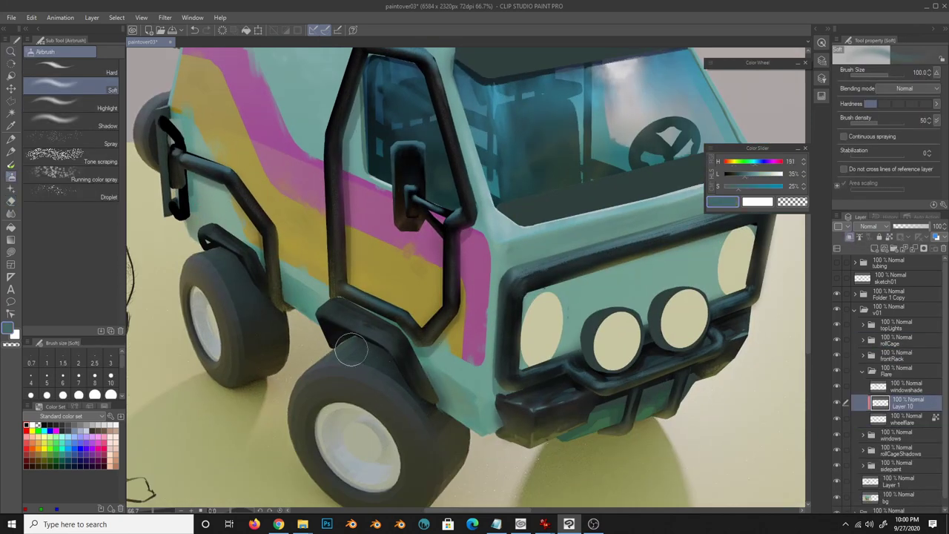
left_click(554, 440, "alt")
key("b")
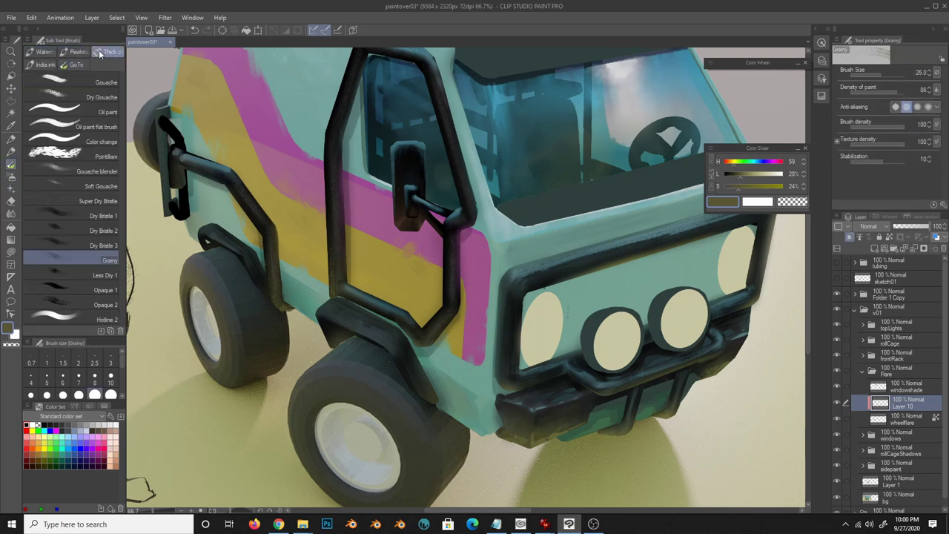
- Add a fender-flare layer and lasso-fill dark teal-grey flares with a size-12 brush
key("ctrl+shift+n")
left_click(432, 394, "alt")
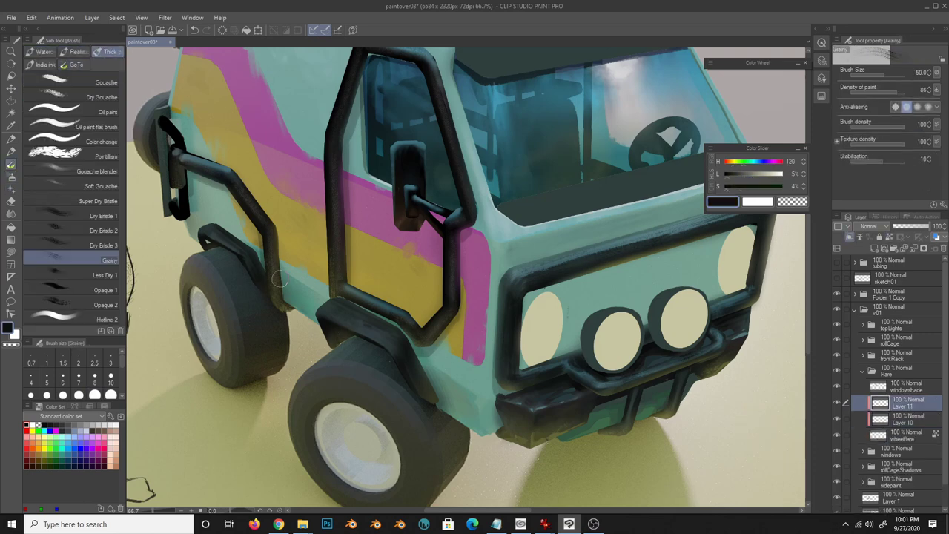
key("bracketleft")
key("bracketleft")
key("bracketleft")
left_click(352, 318, "alt")
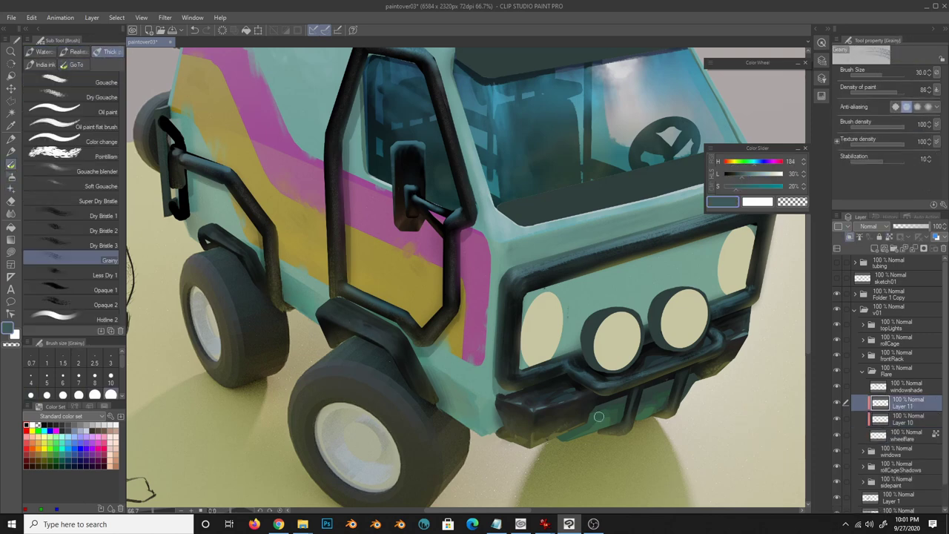
key("u")
left_click(213, 233, "alt")
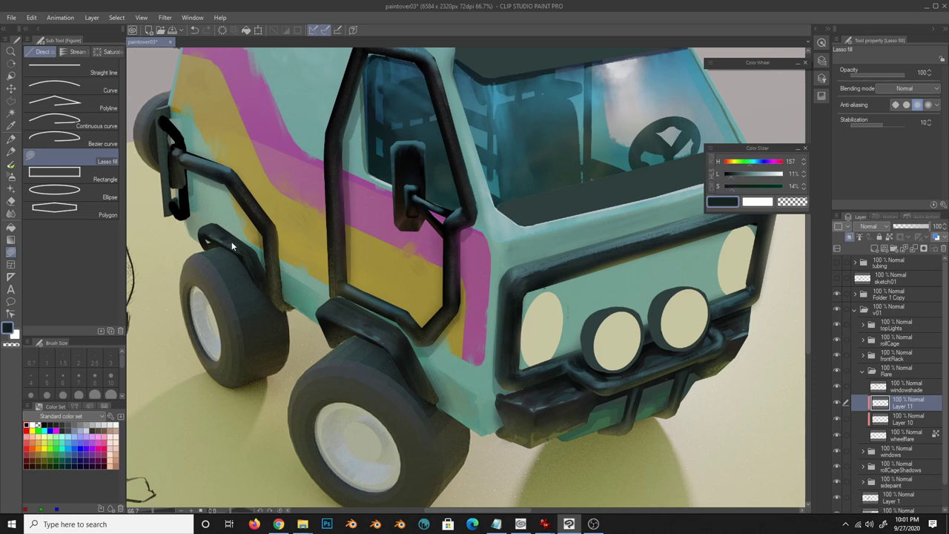
left_click(360, 313, "alt")
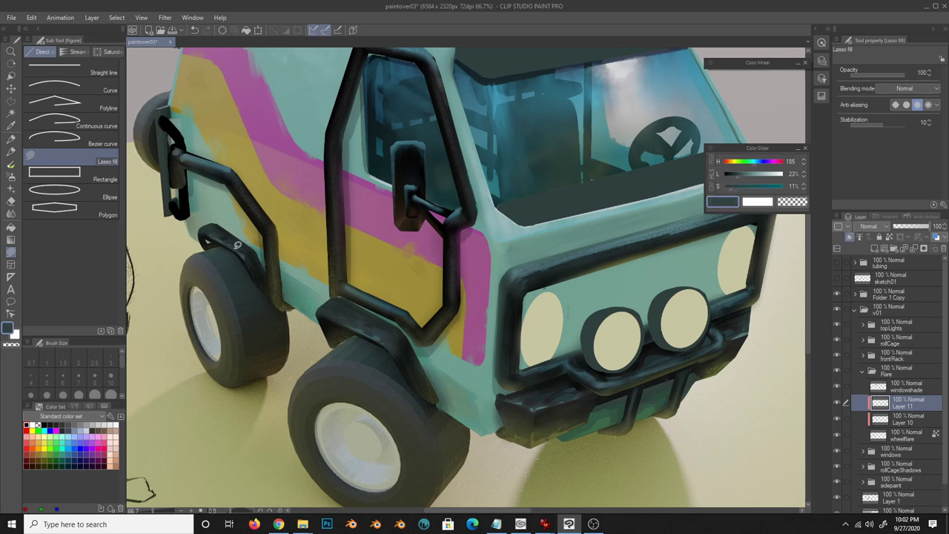
left_click(237, 245, "alt")
scroll(445, 282, "down", 2)
- Move Layer 12 above Layer 2 and lasso-fill dark roll-cage shading with sampled tones
left_click(894, 375)
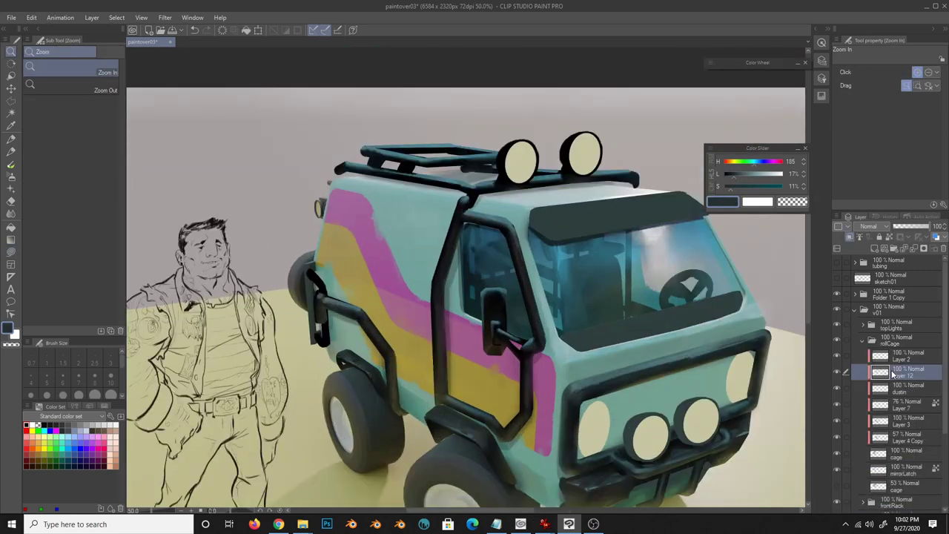
left_click_drag(894, 375, 893, 354)
key("u")
left_click(347, 298, "alt")
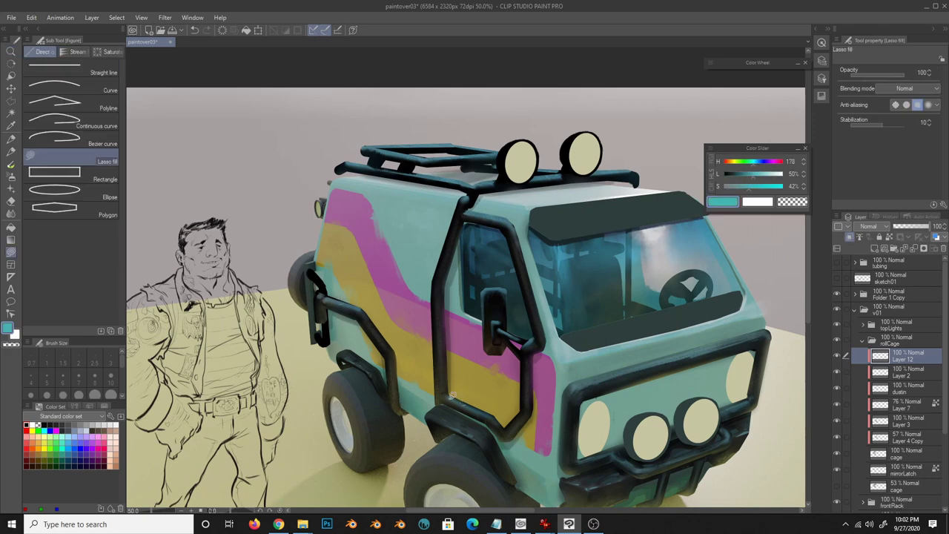
left_click(441, 138, "alt")
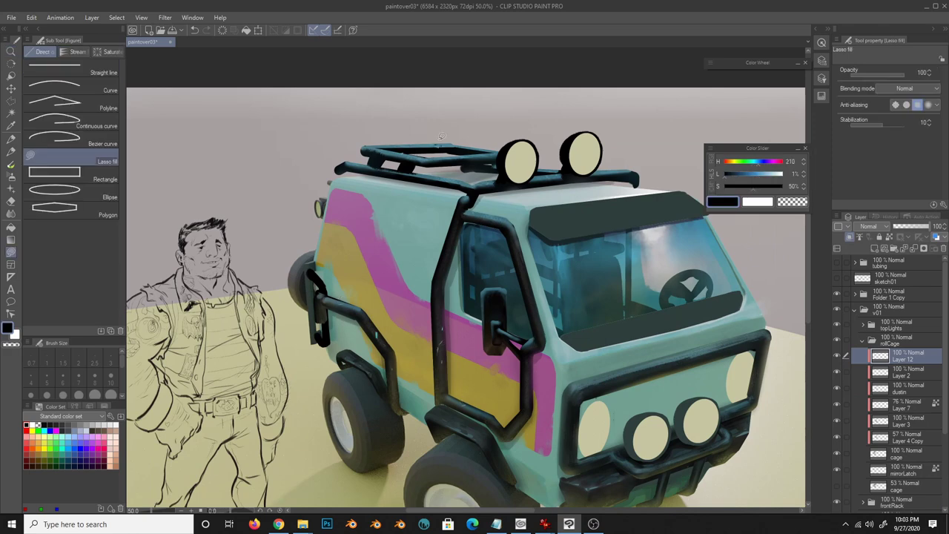
left_click(382, 338, "alt")
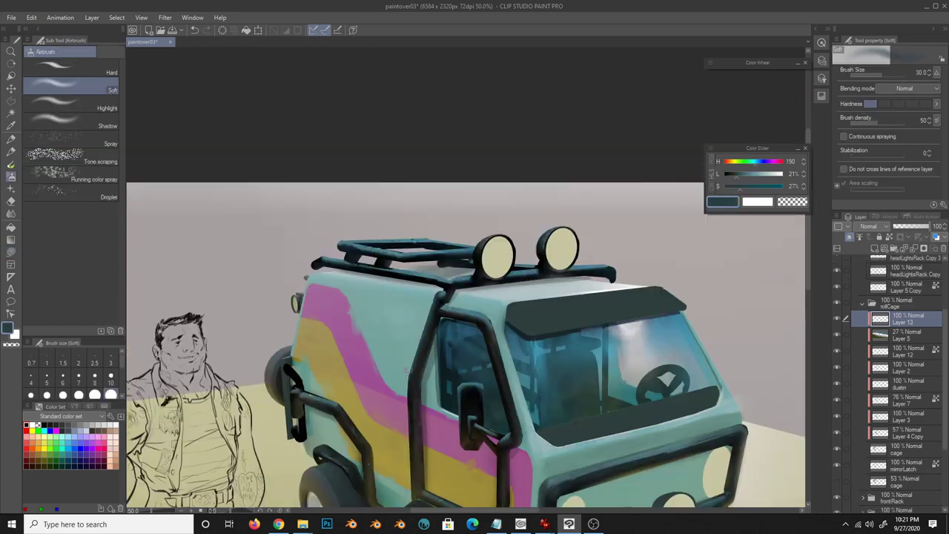
left_click(486, 313, "alt")
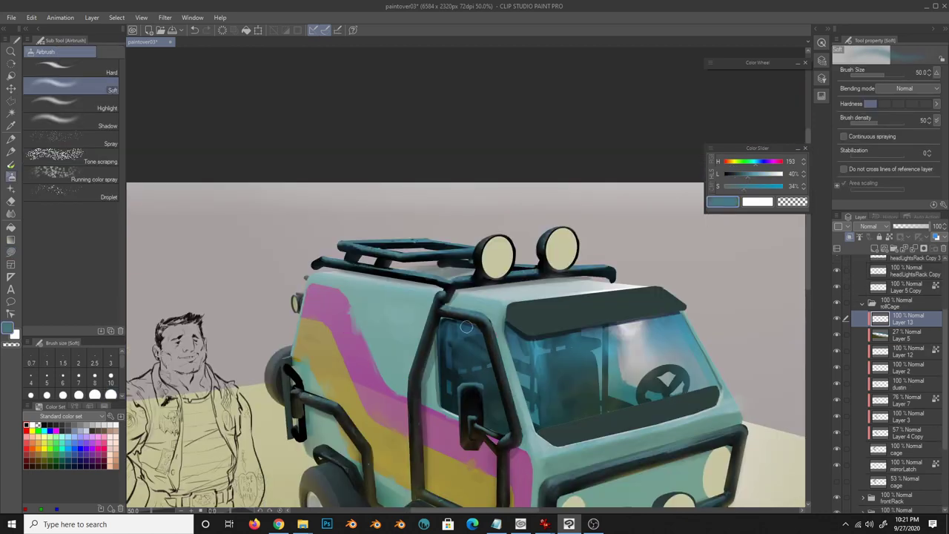
left_click(338, 400, "alt")
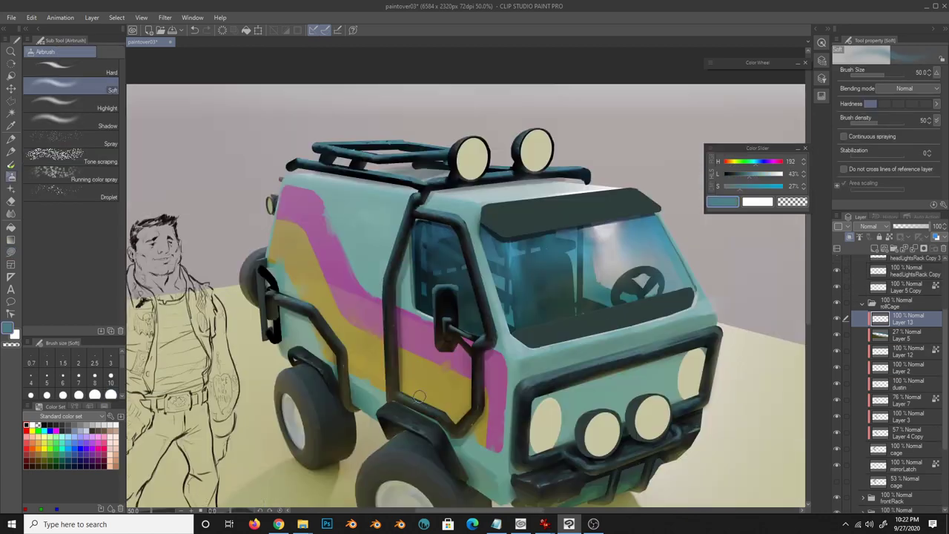
left_click(394, 396, "alt")
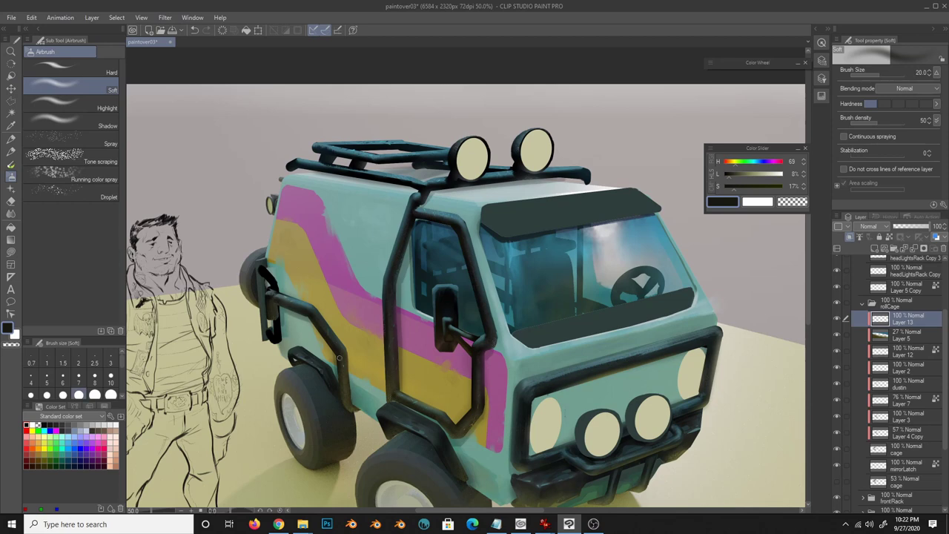
left_click_drag(416, 276, 399, 336)
left_click(300, 221, "alt")
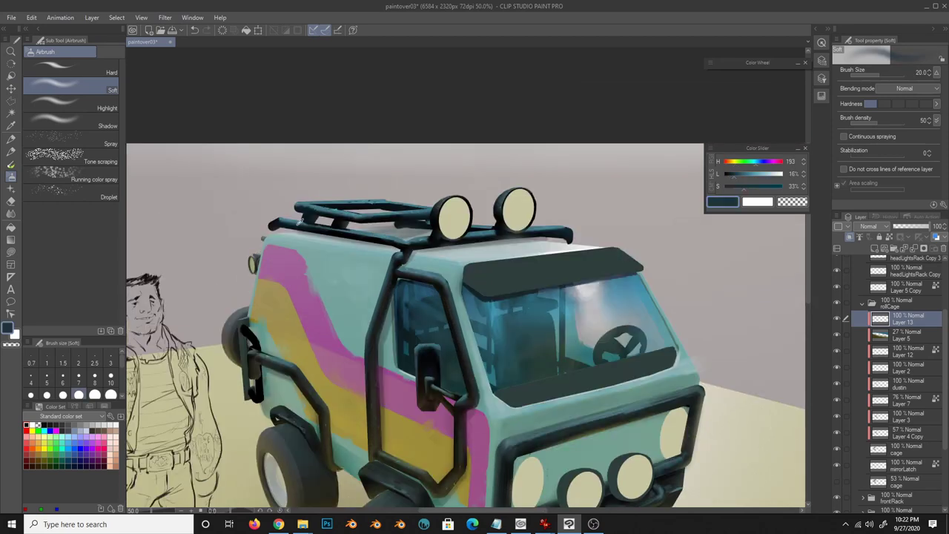
- Add a highlight layer and airbrush near-white tube highlights, mirroring the view to check
key("ctrl+shift+n")
left_click(441, 273, "alt")
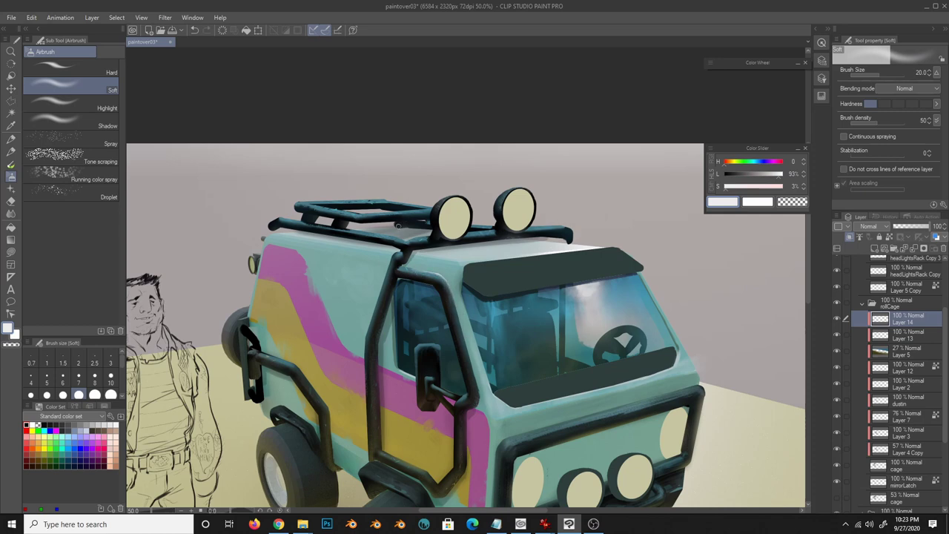
key("h")
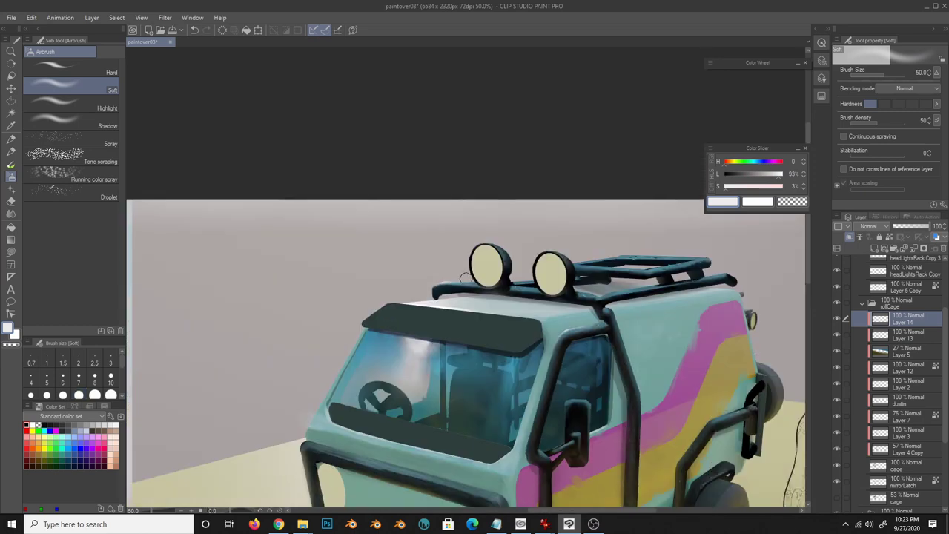
key("b")
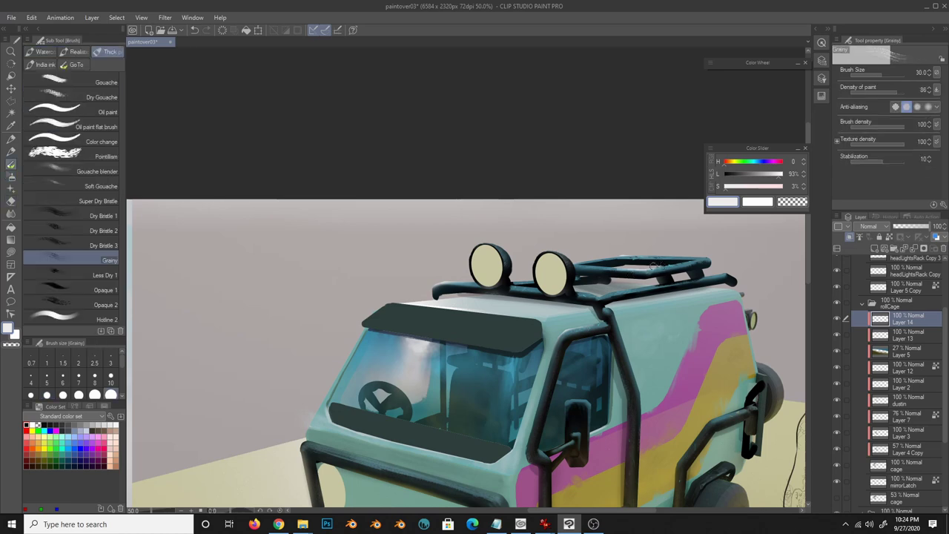
key("b")
key("b")
key("b")
key("b")
scroll(642, 284, "right", 3)
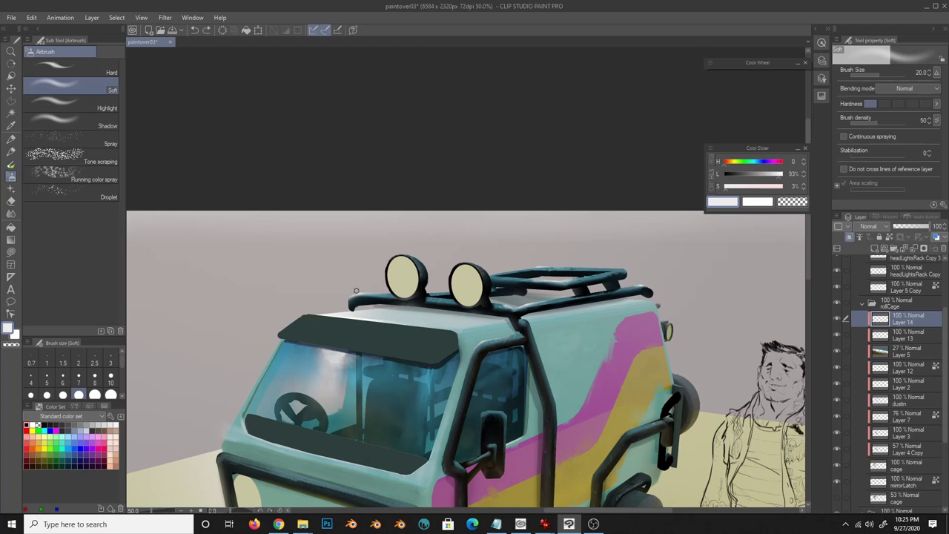
left_click(653, 291, "alt")
key("h")
key("ctrl+minus")
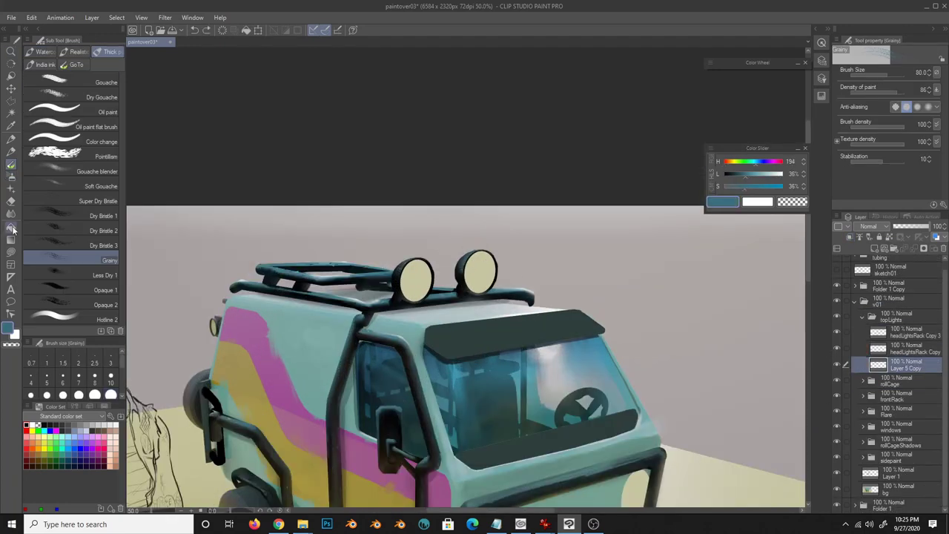
key("b")
- Add a new layer above Layer 5 Copy for light grey highlights
key("ctrl+shift+n")
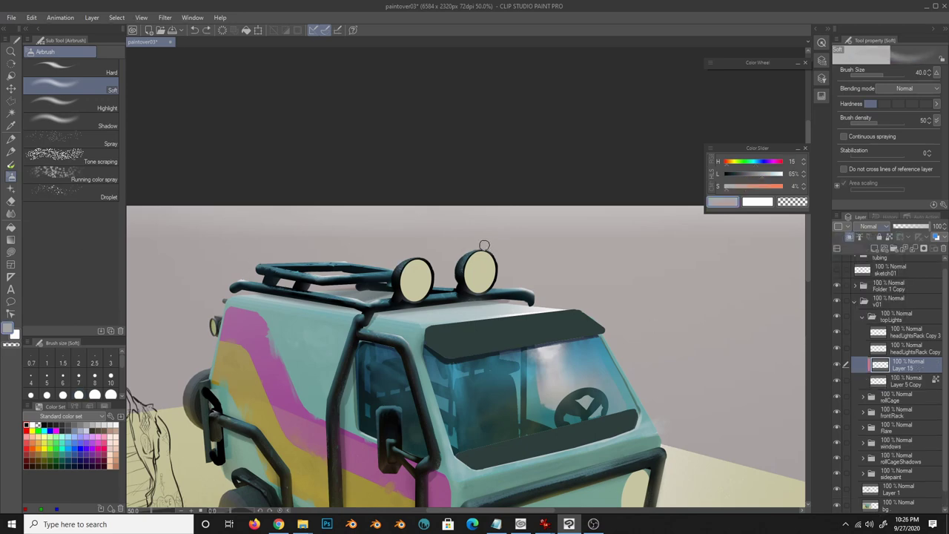
left_click(489, 246, "alt")
key("e")
scroll(428, 271, "up", 1)
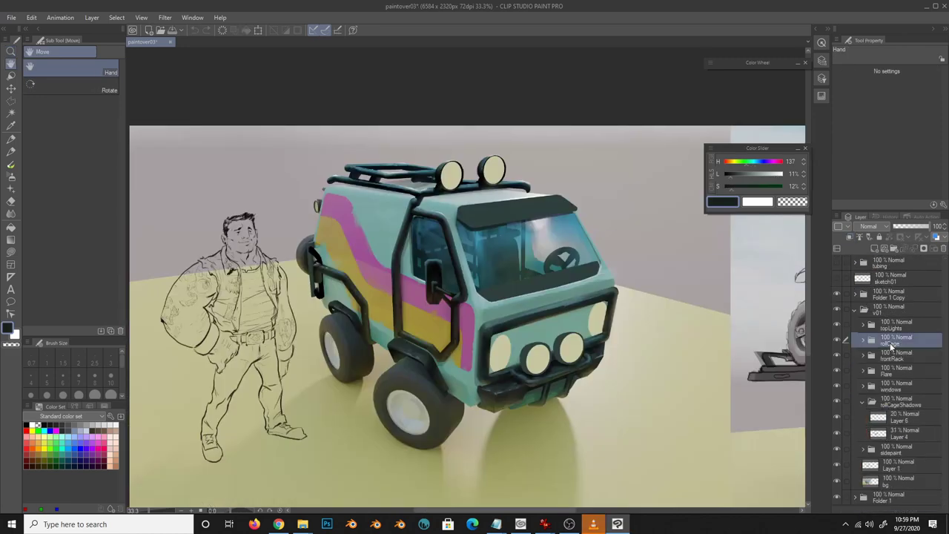
- Add Layer 16 and load the soft airbrush with a dark sampled tone
key("ctrl+shift+n")
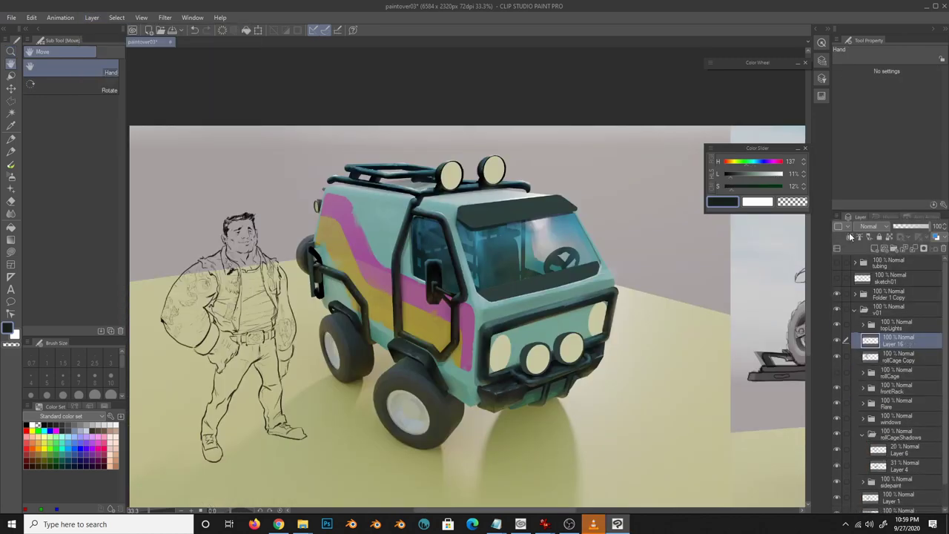
key("b")
scroll(415, 337, "up", 1)
key("b")
scroll(487, 305, "up", 1)
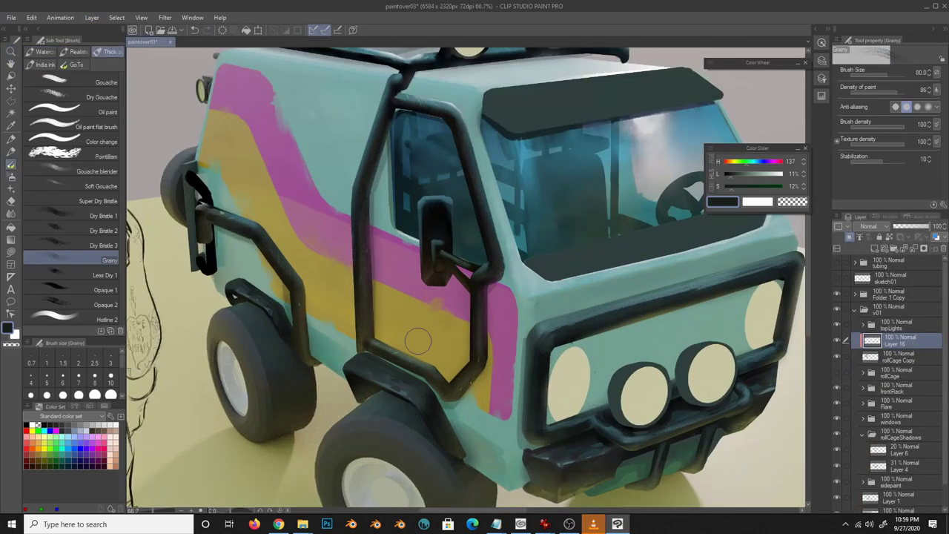
key("b")
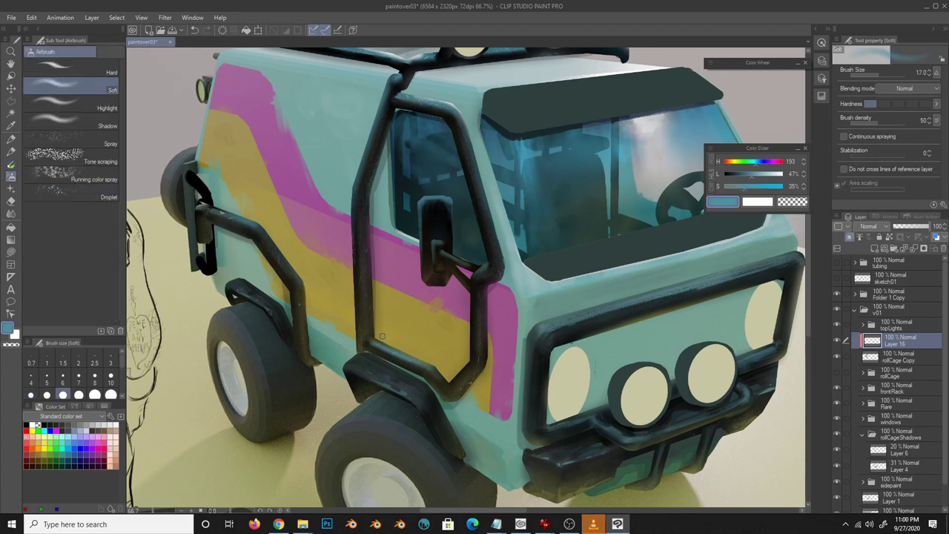
left_click(389, 349, "alt")
- Sample dark teal and near-black roll-cage tones, resizing the airbrush between 10 and 30
left_click_drag(422, 103, 391, 245)
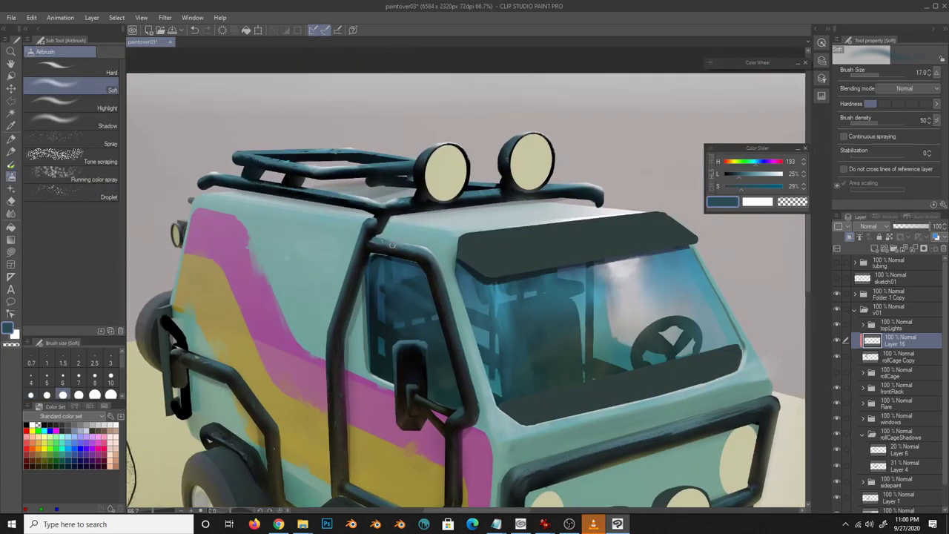
left_click_drag(356, 484, 396, 342)
left_click(397, 342, "alt")
left_click(428, 359, "alt")
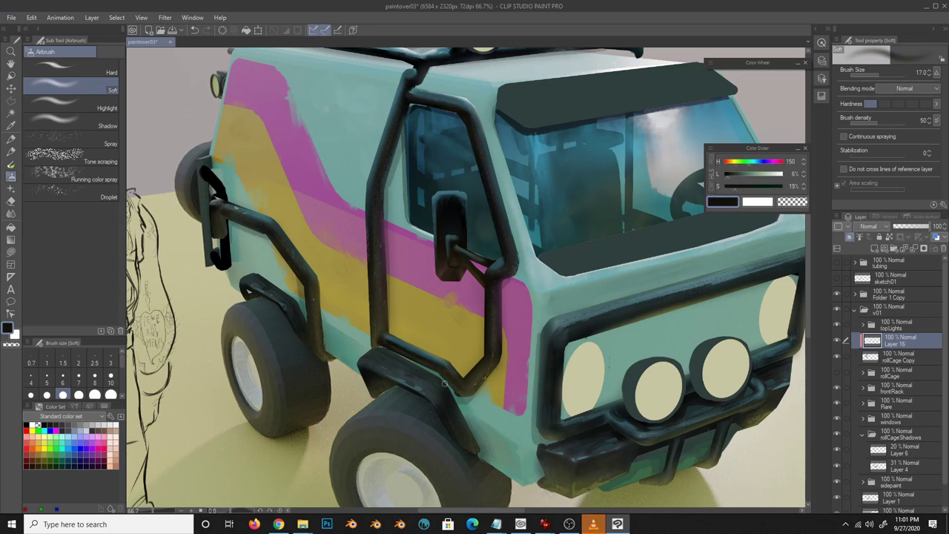
left_click(395, 340, "alt")
key("bracketleft")
key("bracketleft")
key("bracketleft")
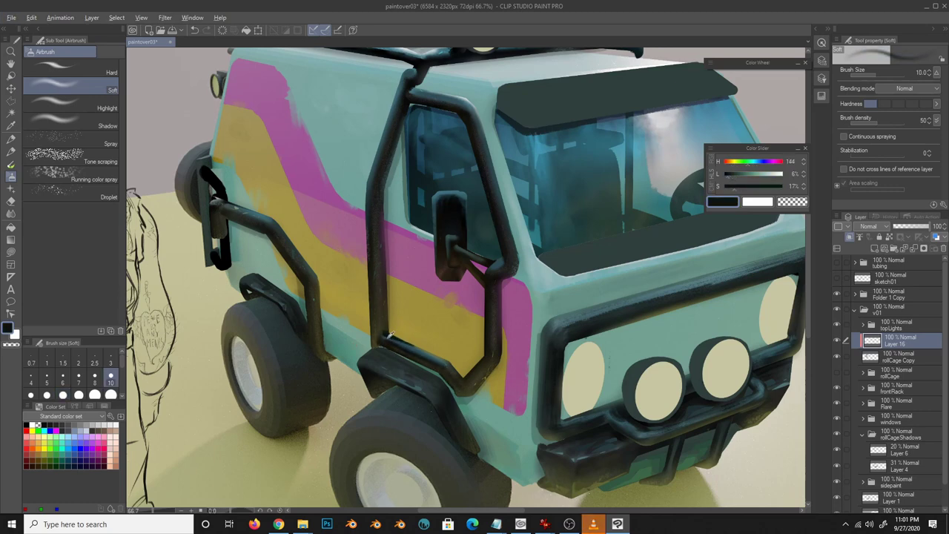
left_click(399, 338, "alt")
left_click(391, 331, "alt")
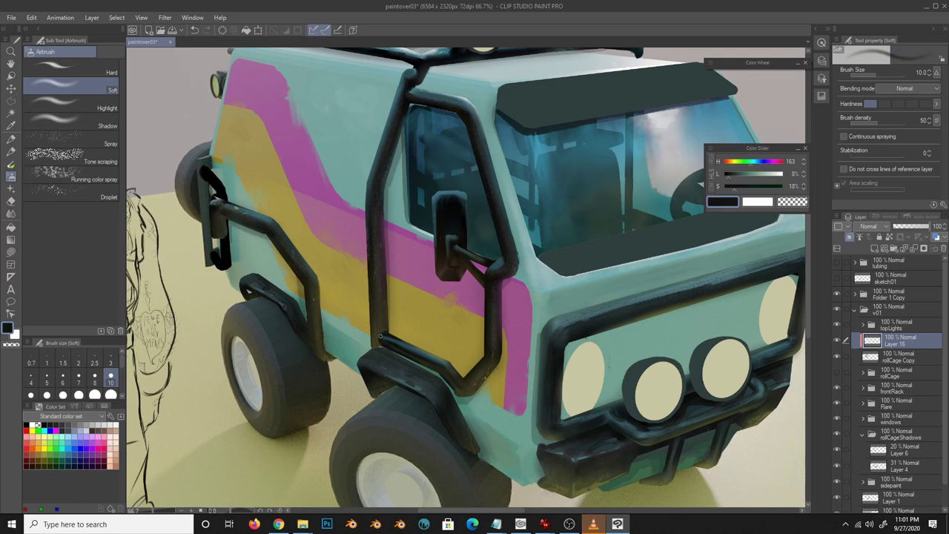
key("bracketright")
key("bracketright")
key("bracketright")
left_click(382, 282, "alt")
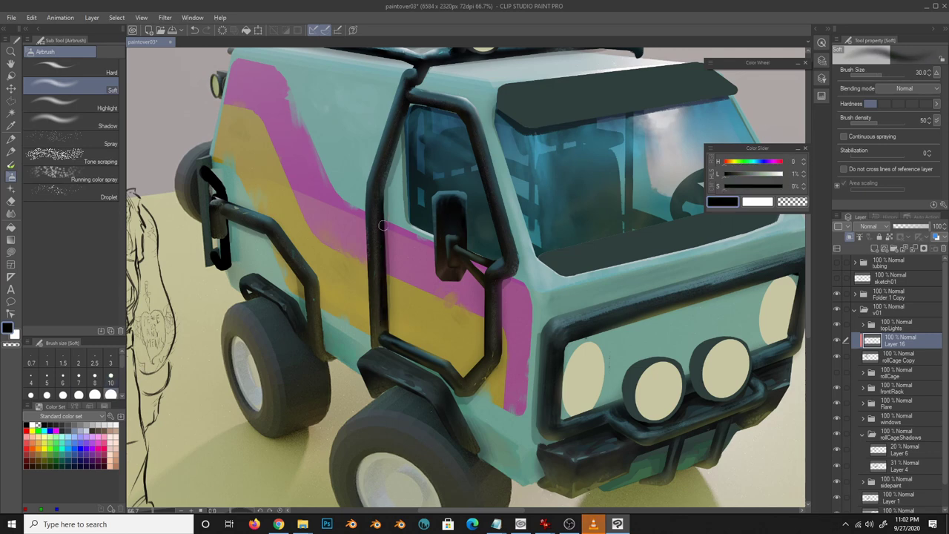
- Paint dark shading along the roll cage at size 17 with near-black and olive tones
left_click(413, 89, "alt")
left_click_drag(413, 89, 407, 138)
left_click(393, 147, "alt")
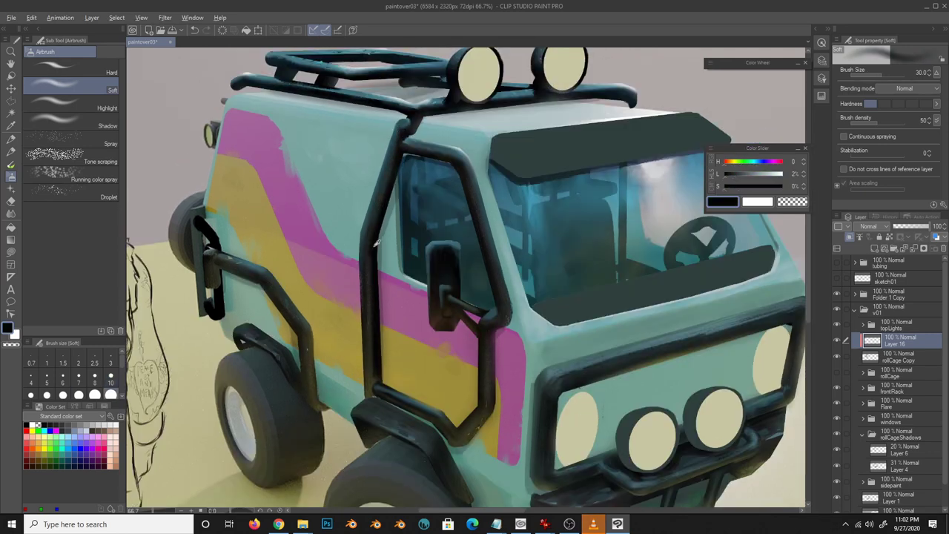
left_click(364, 352, "alt")
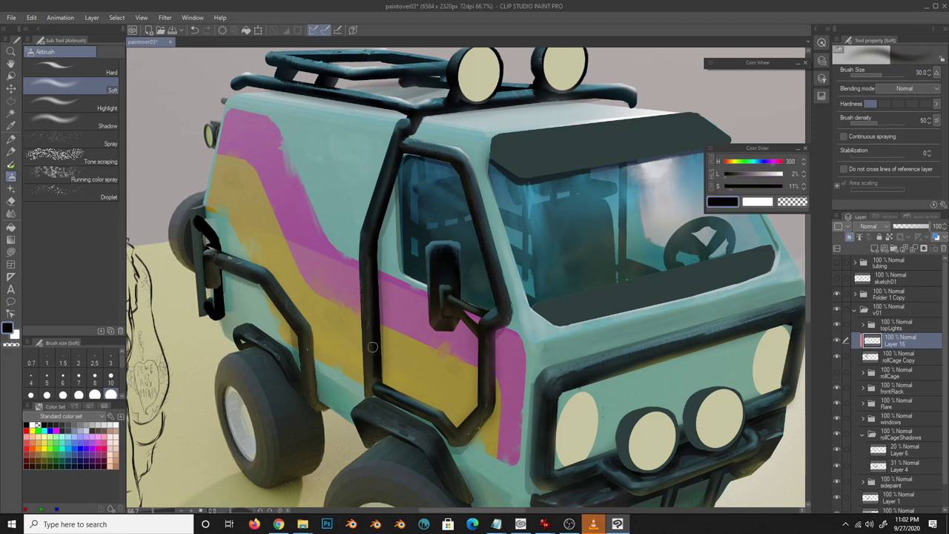
key("bracketleft")
key("bracketleft")
key("bracketleft")
left_click(371, 393, "alt")
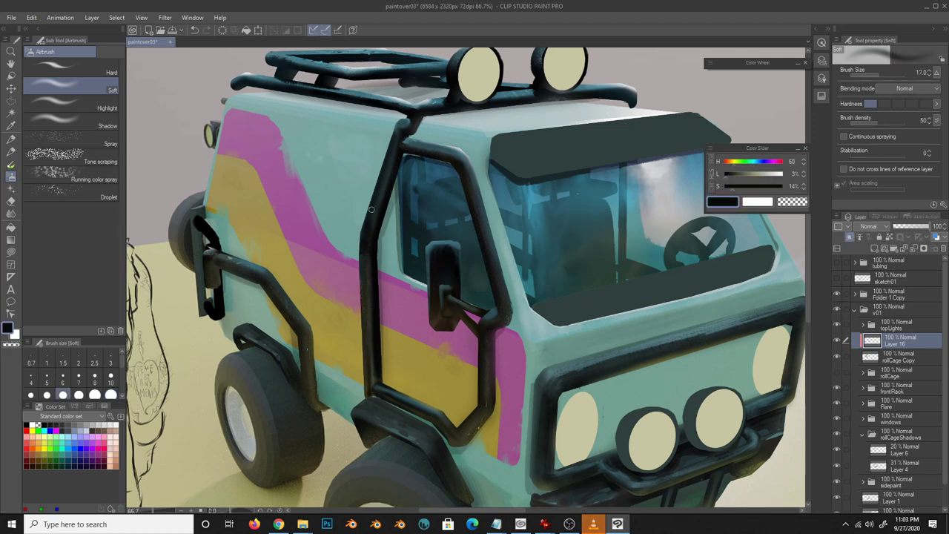
left_click(358, 329, "alt")
left_click(455, 413, "alt")
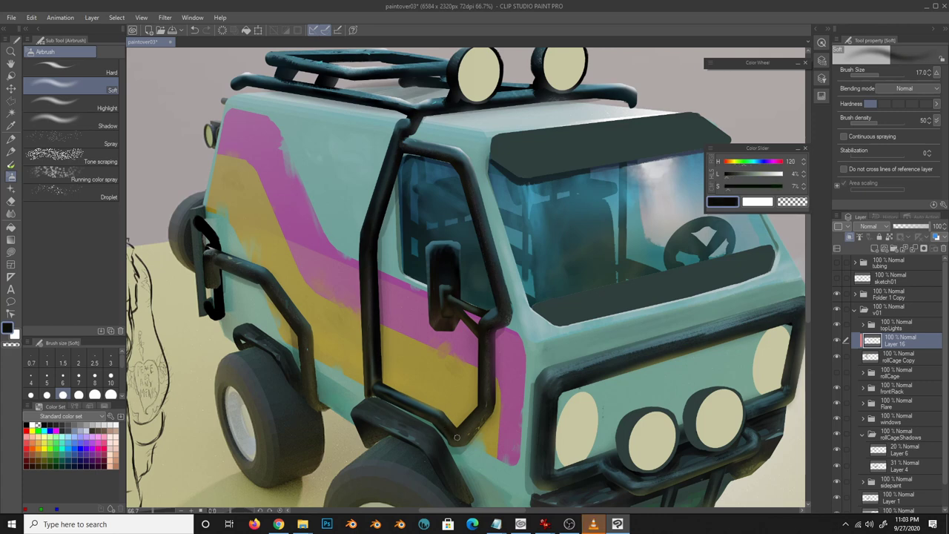
left_click(482, 416, "alt")
left_click(488, 366, "alt")
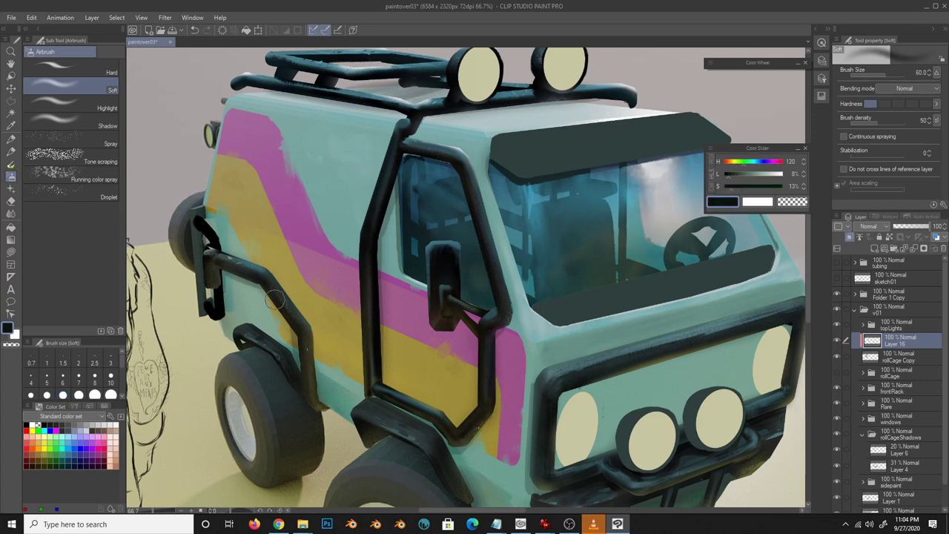
left_click(494, 374, "alt")
- Refine shading on the roll-cage bars and roof rack with brush sizes 12–15
key("bracketleft")
left_click(490, 308, "alt")
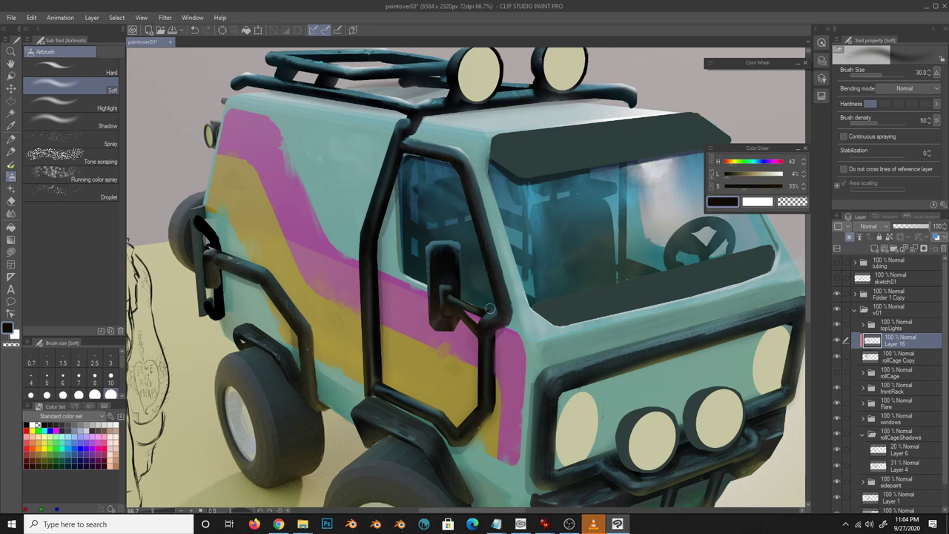
key("bracketleft")
left_click(489, 315, "alt")
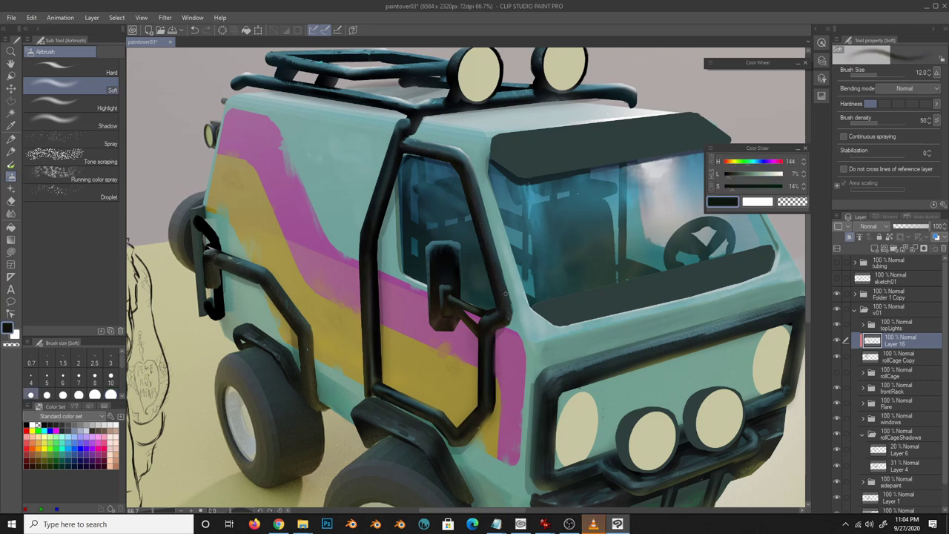
left_click(505, 292, "alt")
key("bracketright")
left_click_drag(408, 122, 351, 328)
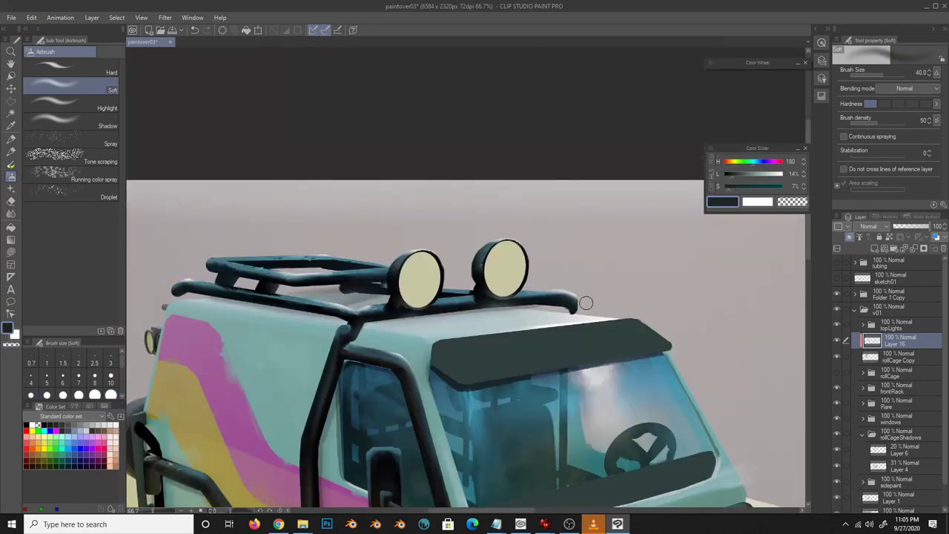
left_click(350, 326, "alt")
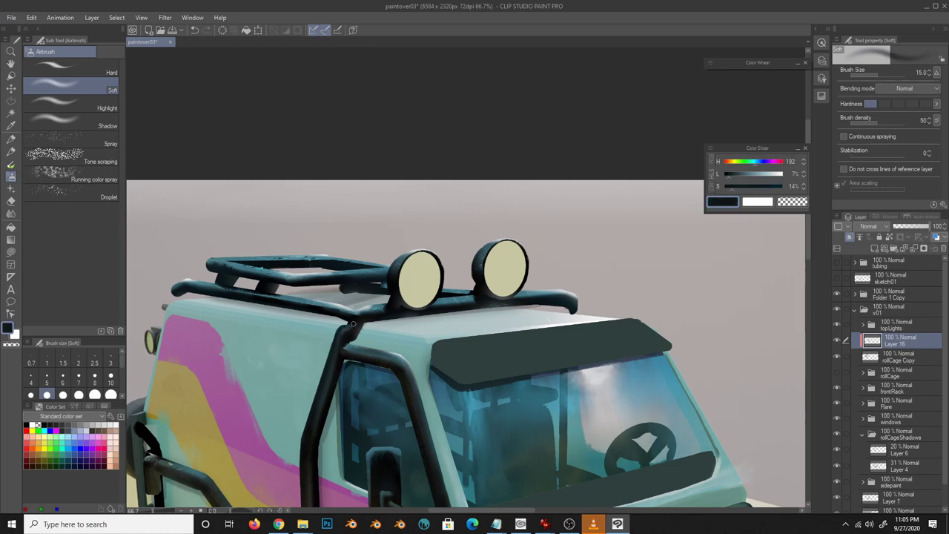
left_click(353, 324, "alt")
left_click_drag(348, 348, 337, 293)
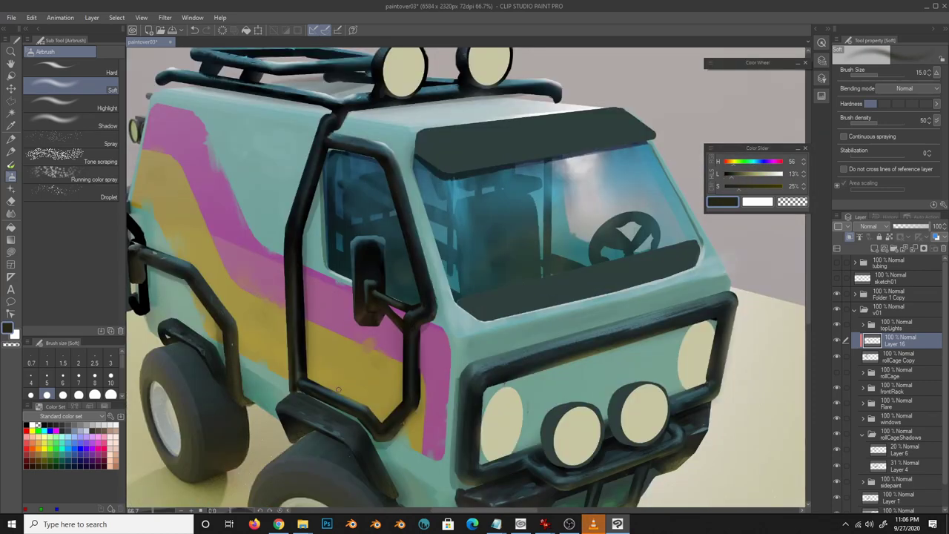
left_click_drag(676, 242, 691, 188)
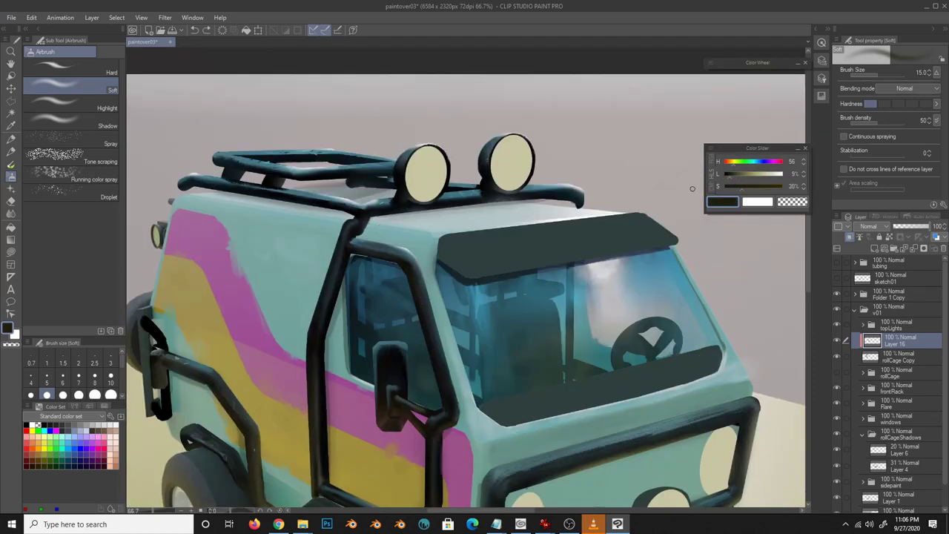
- Sample the roll cage, roof rack and yellow and pink stripe tones, with the brush enlarged to 30
left_click(391, 253, "alt")
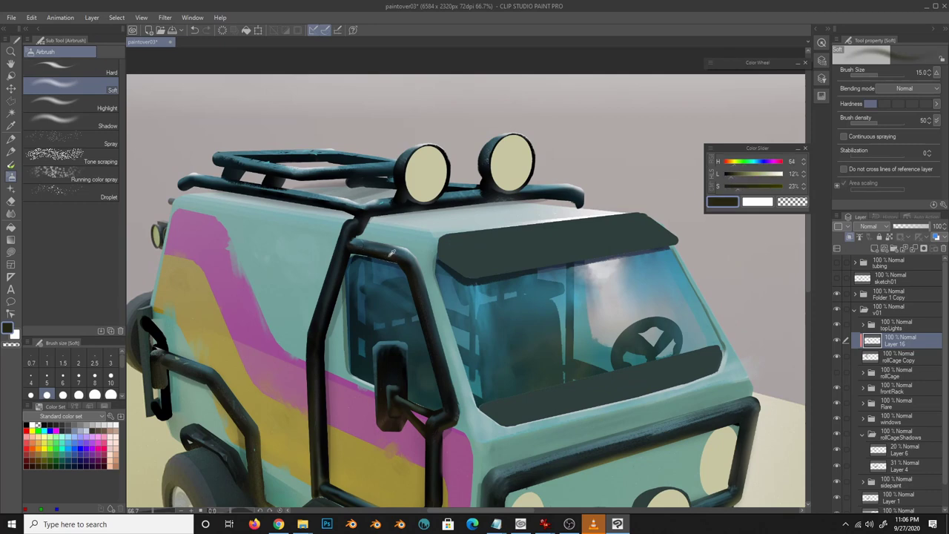
left_click(399, 191, "alt")
left_click_drag(398, 191, 385, 243)
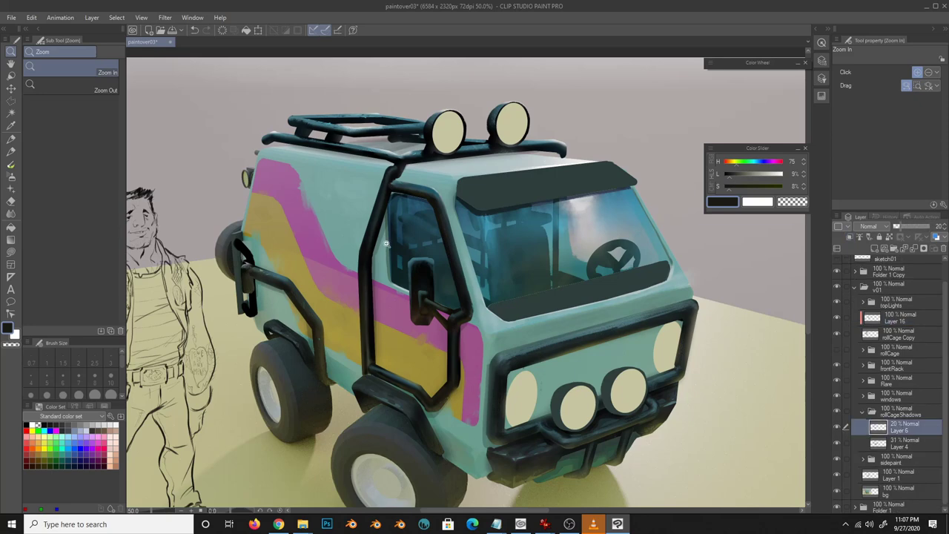
key("b")
key("b")
left_click(382, 330, "alt")
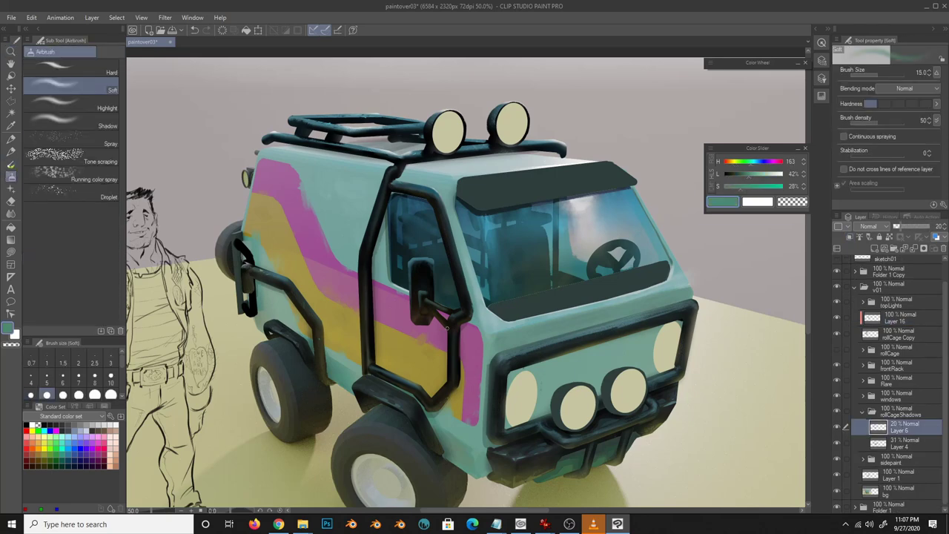
left_click(466, 339, "alt")
left_click(391, 371, "alt")
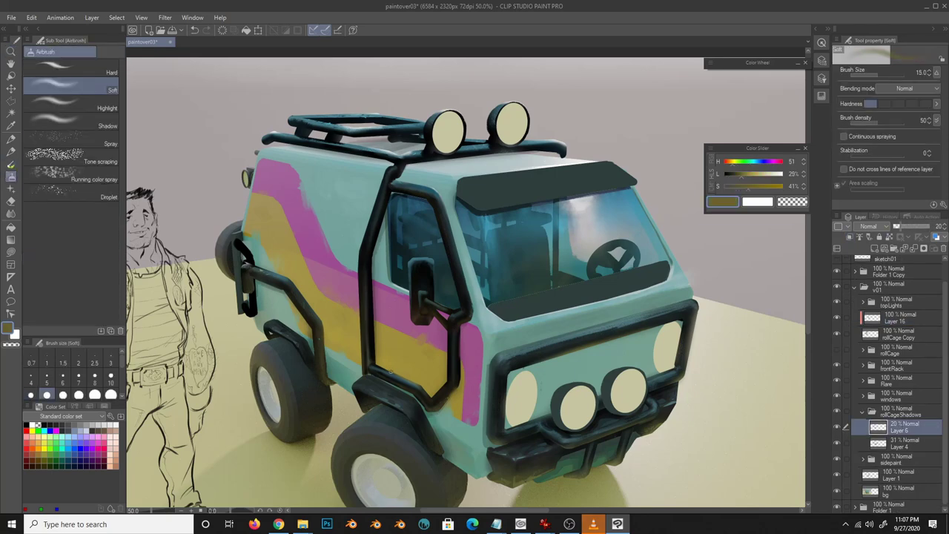
left_click(419, 384, "alt")
key("bracketright")
key("bracketright")
key("bracketright")
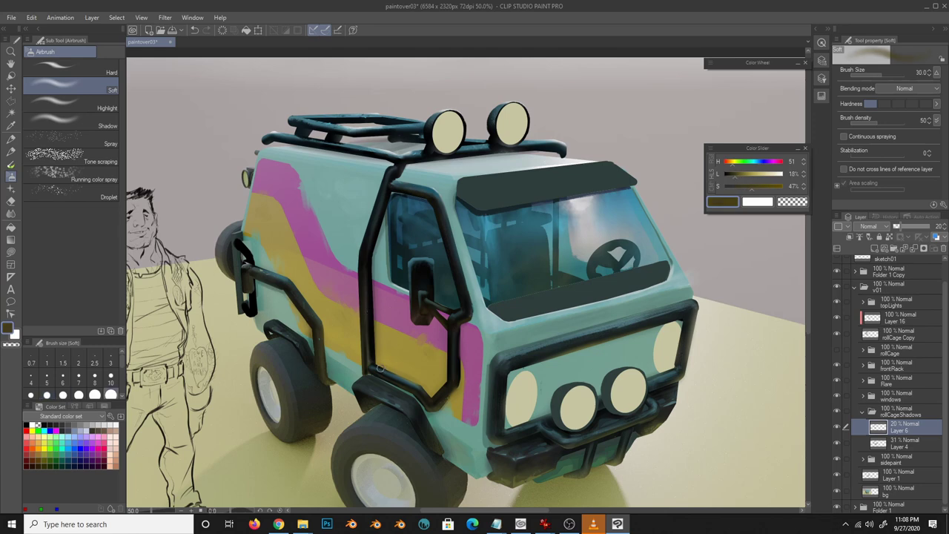
left_click(393, 371, "alt")
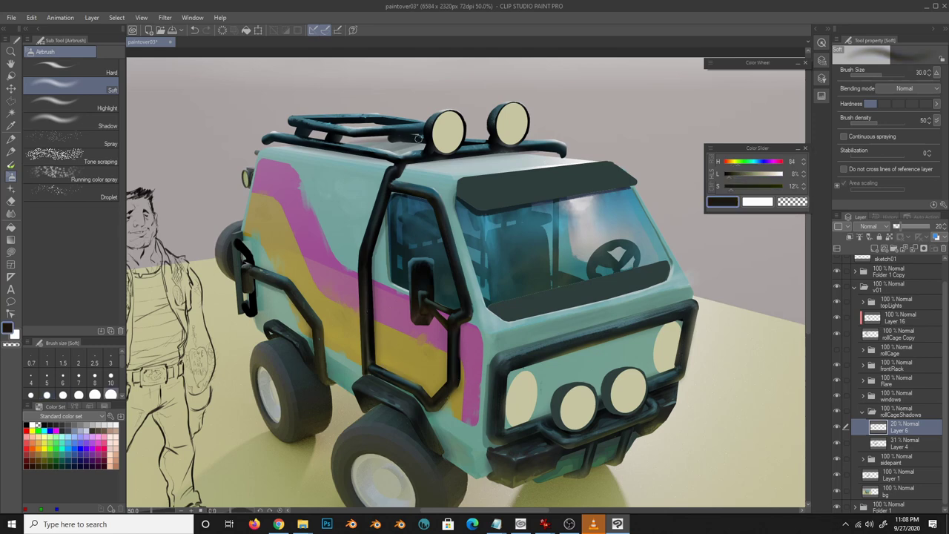
- Add Layer 17 above Layer 4 in the shadows group, with the dry brush loaded with the van's light teal
left_click(905, 443)
left_click(738, 176)
key("ctrl+shift+n")
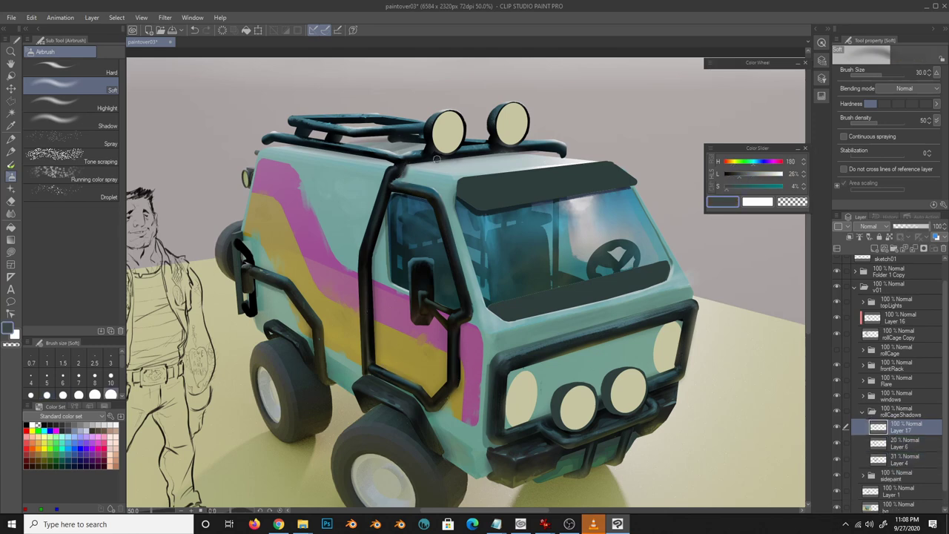
key("b")
key("b")
left_click(513, 157, "alt")
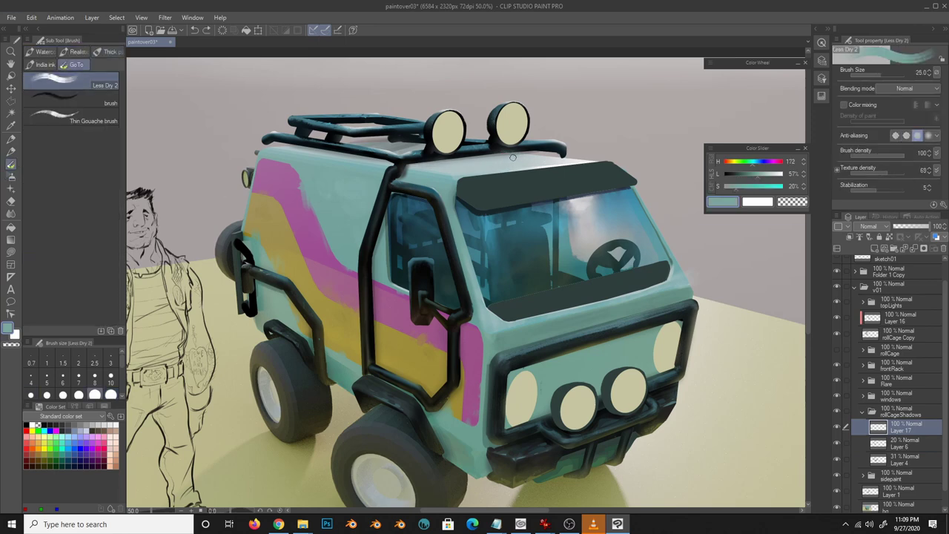
left_click(448, 163, "alt")
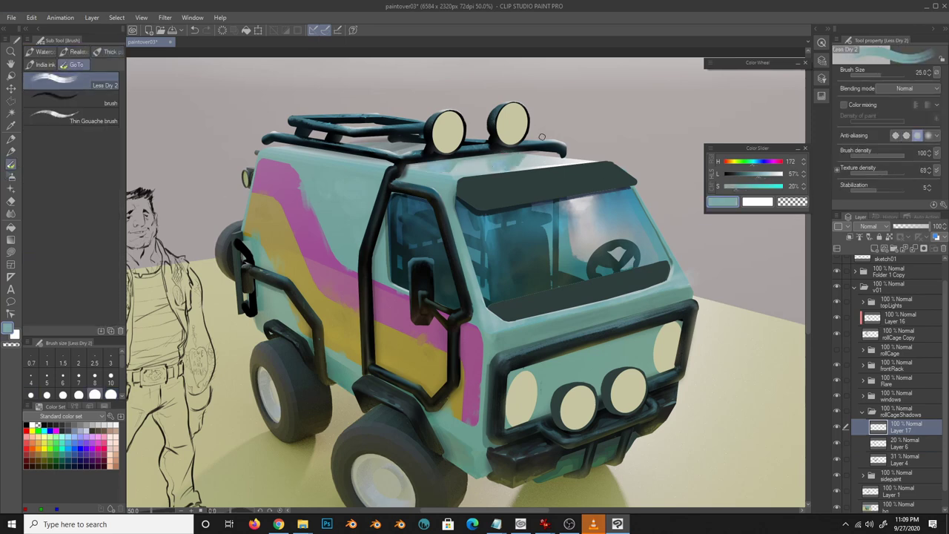
left_click(488, 162, "alt")
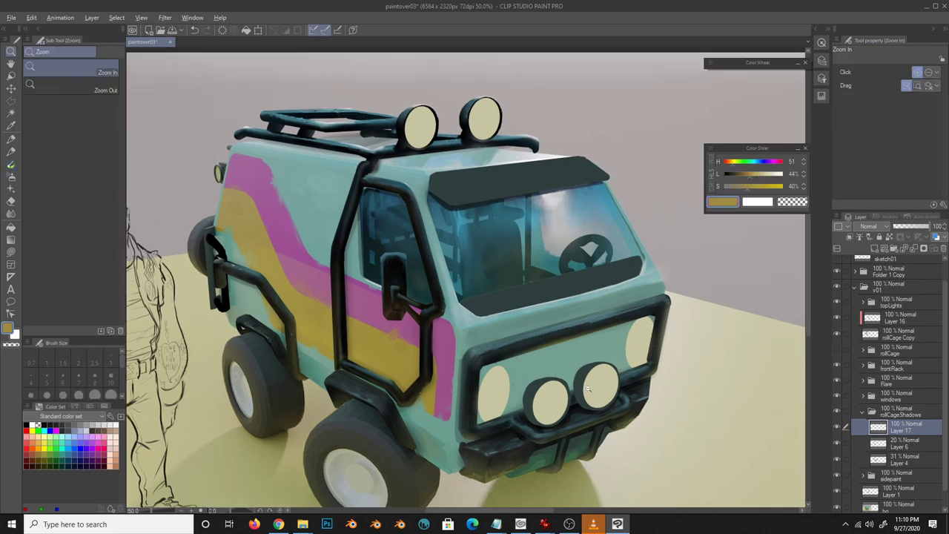
left_click_drag(488, 161, 520, 368)
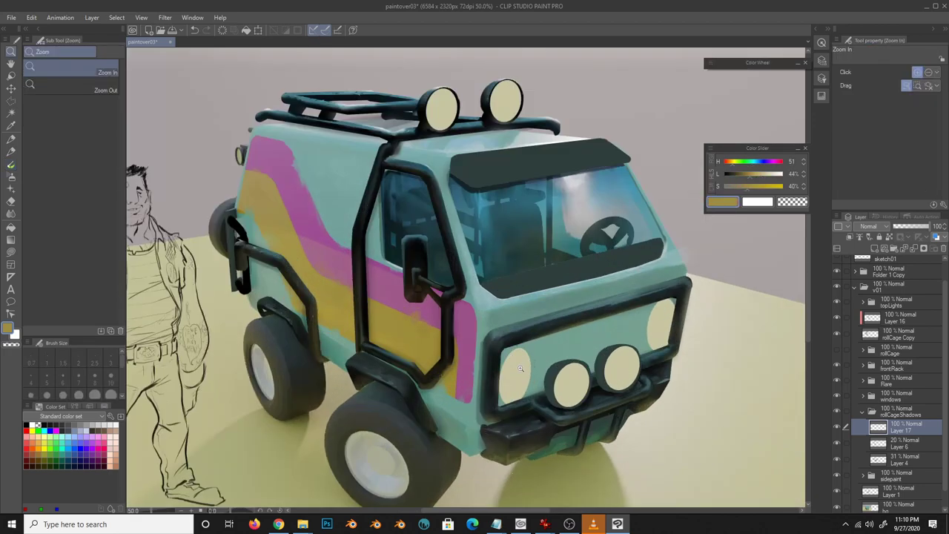
- Lasso the van body's upper side and paste it as Layer 17 Copy lower in the stack
key("m")
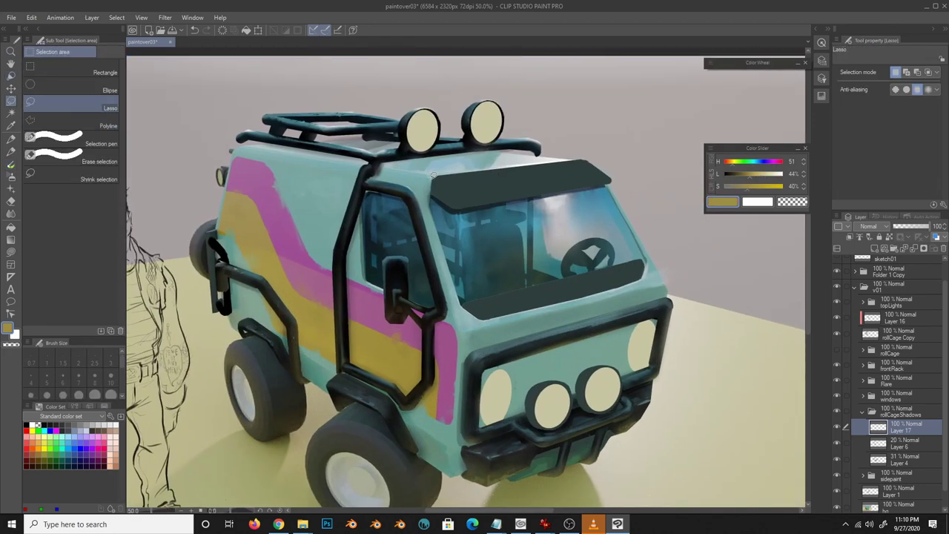
left_click_drag(512, 152, 256, 167)
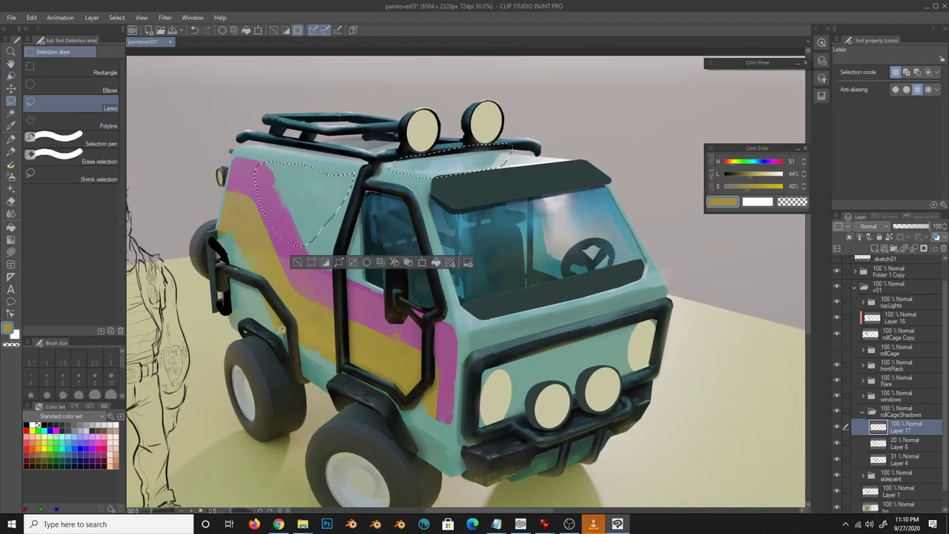
key("ctrl+c")
key("ctrl+v")
left_click_drag(893, 392, 841, 446)
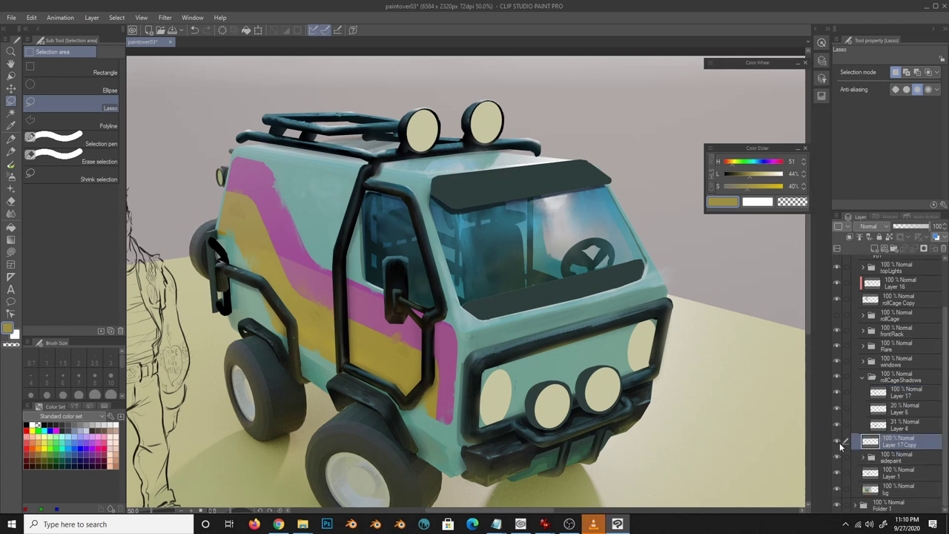
- Select the frontRack layer and sample light and darker blues from the van with the textured brush
key("b")
left_click(500, 166, "alt")
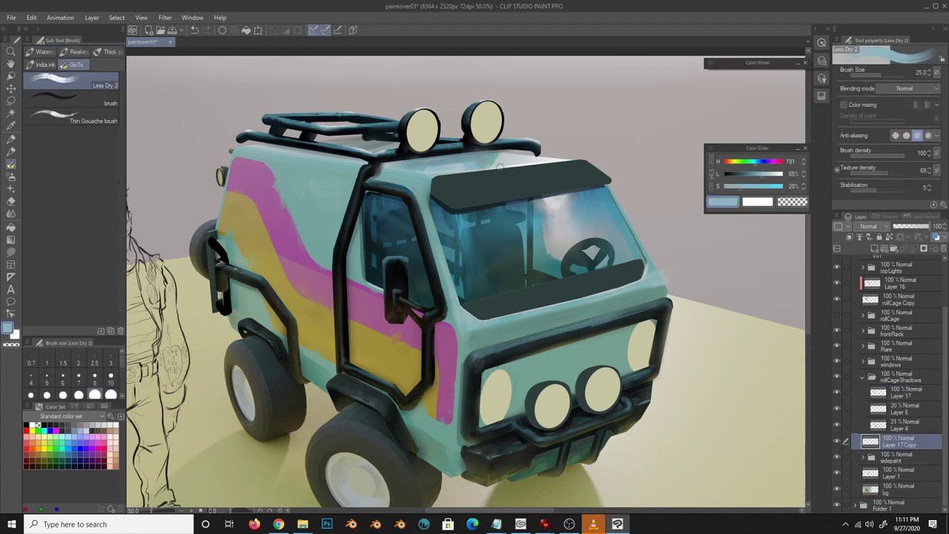
left_click(476, 162, "alt")
scroll(460, 297, "down", 3)
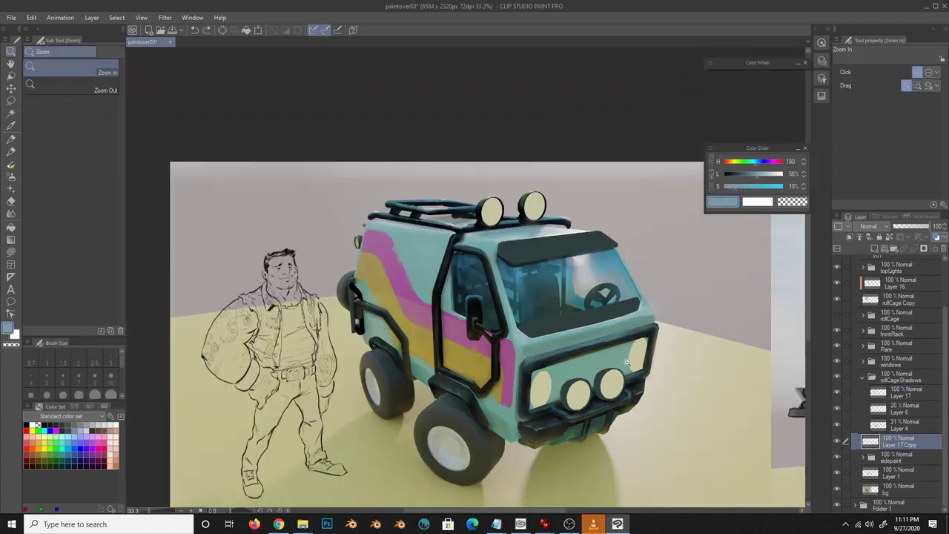
scroll(459, 296, "up", 4)
scroll(890, 334, "up", 2)
left_click(890, 380)
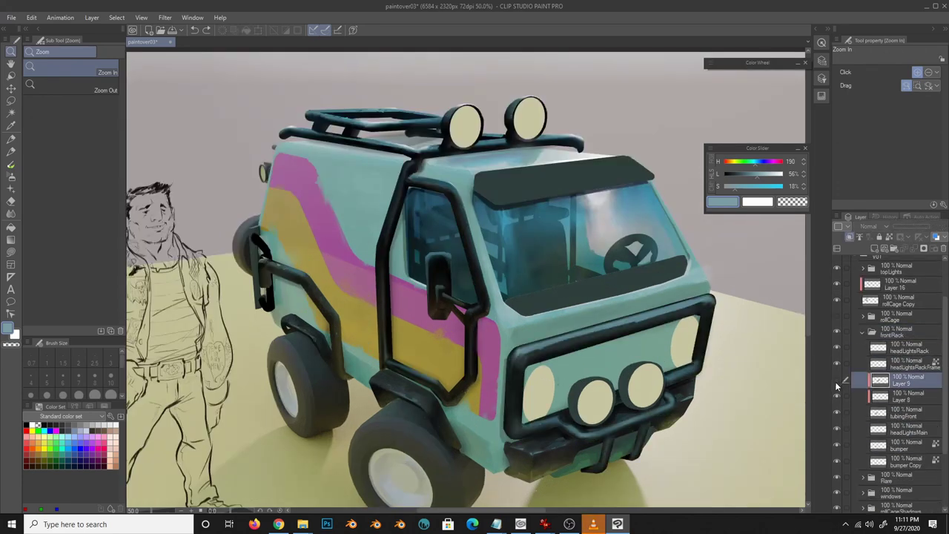
scroll(893, 417, "up", 3)
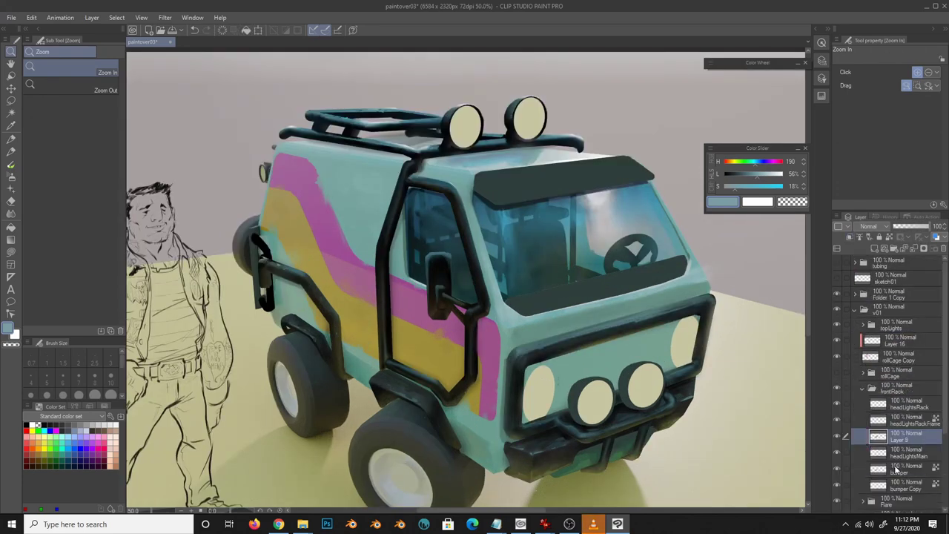
key("b")
left_click(524, 386, "alt")
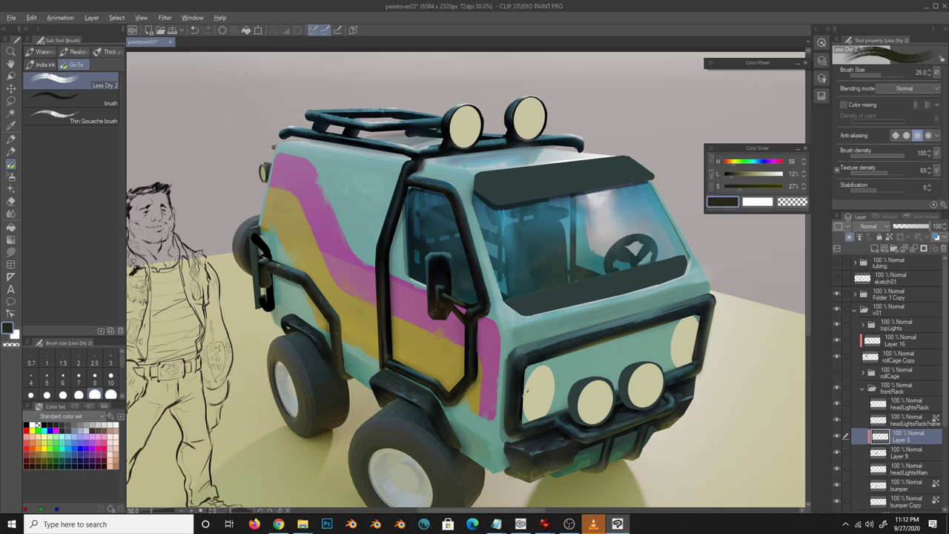
- Load the soft airbrush with dark roll-cage and bumper tones and pure black, then adjust the brush size
key("b")
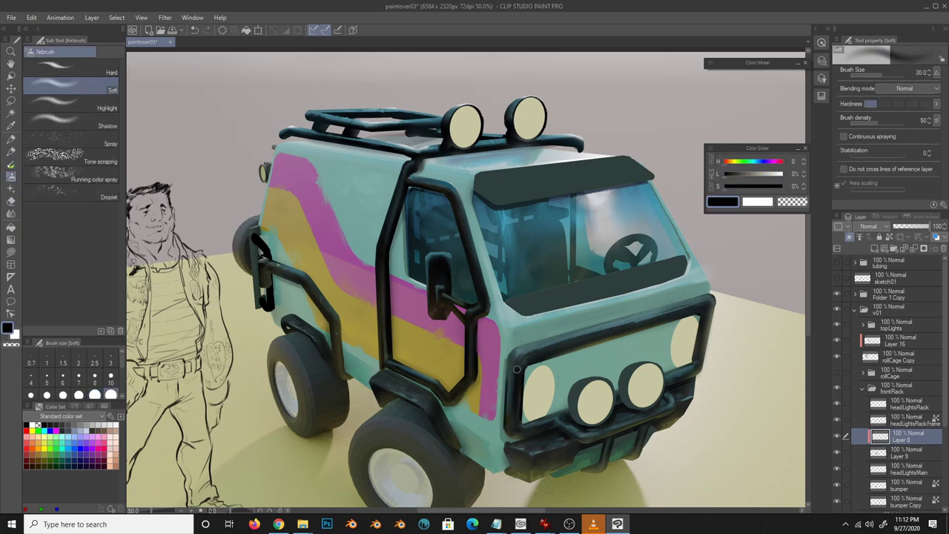
left_click(517, 370, "alt")
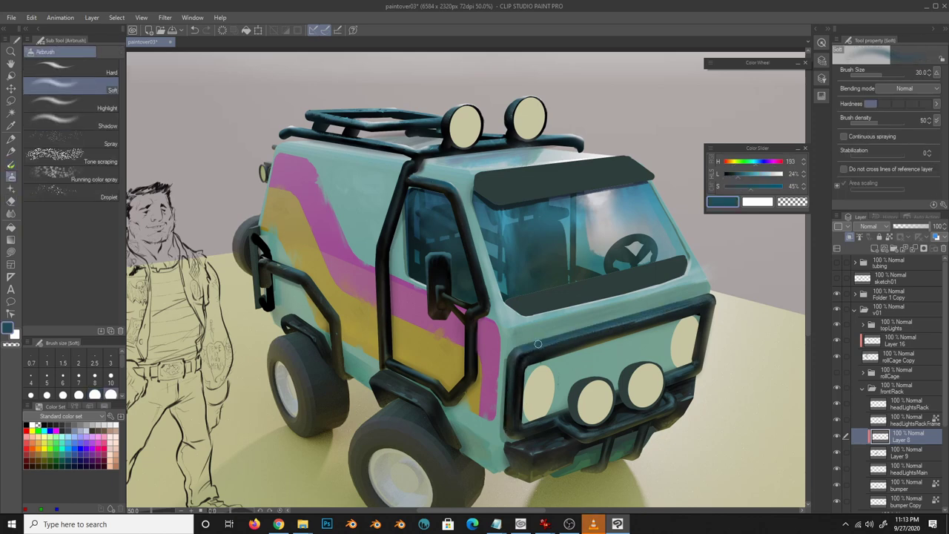
left_click(716, 297, "alt")
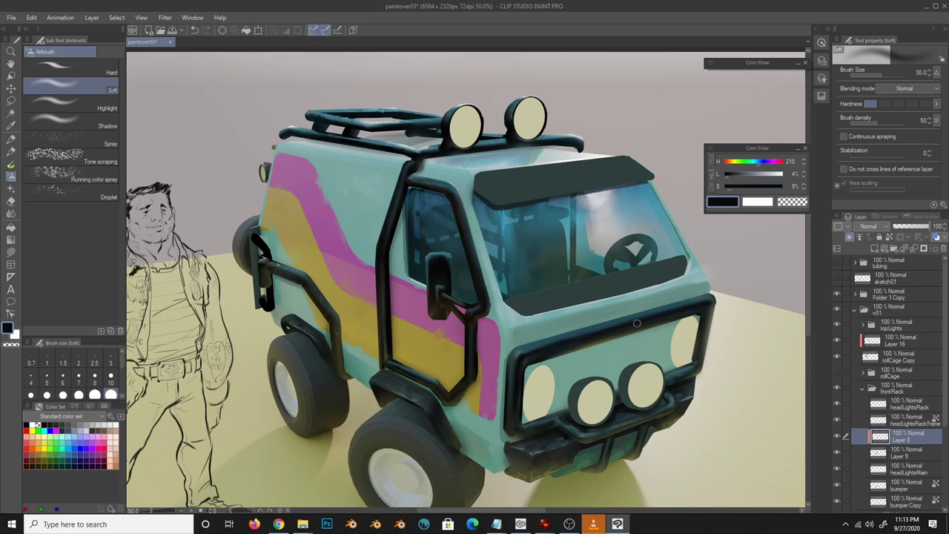
left_click(521, 363, "alt")
key("bracketleft")
key("bracketleft")
key("bracketleft")
key("bracketright")
key("bracketright")
key("bracketright")
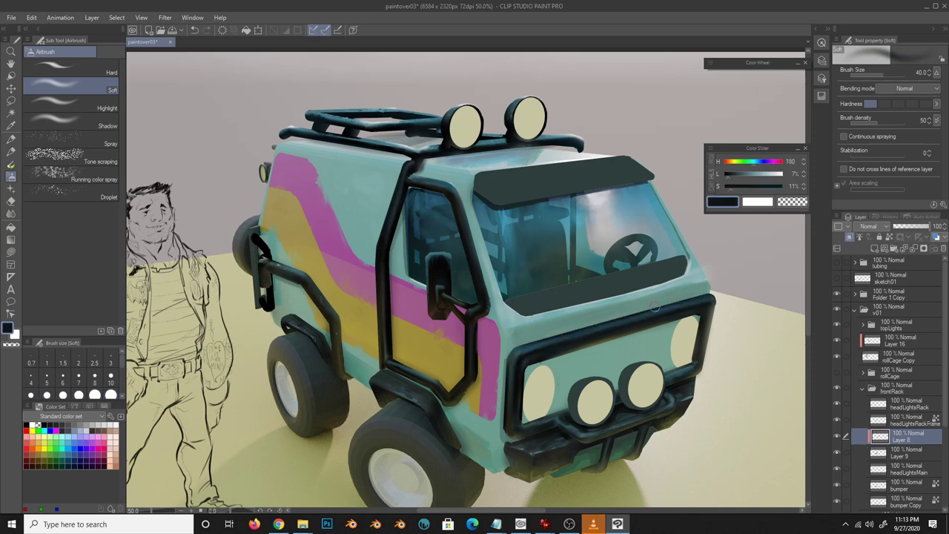
left_click(594, 341, "alt")
key("bracketleft")
key("bracketleft")
key("bracketleft")
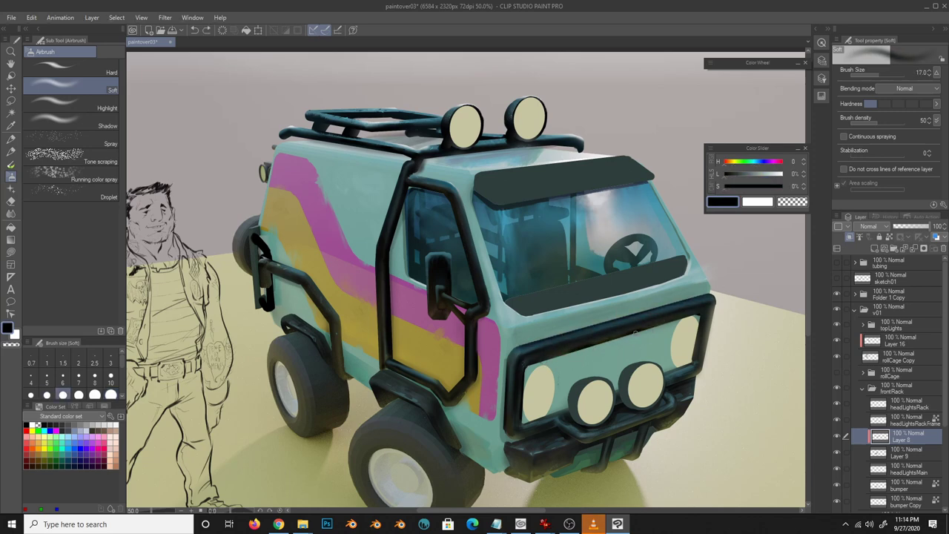
- Shade along the bottom of the left headlight with near-black and dark olive tones sampled from the bumper
left_click(598, 338, "alt")
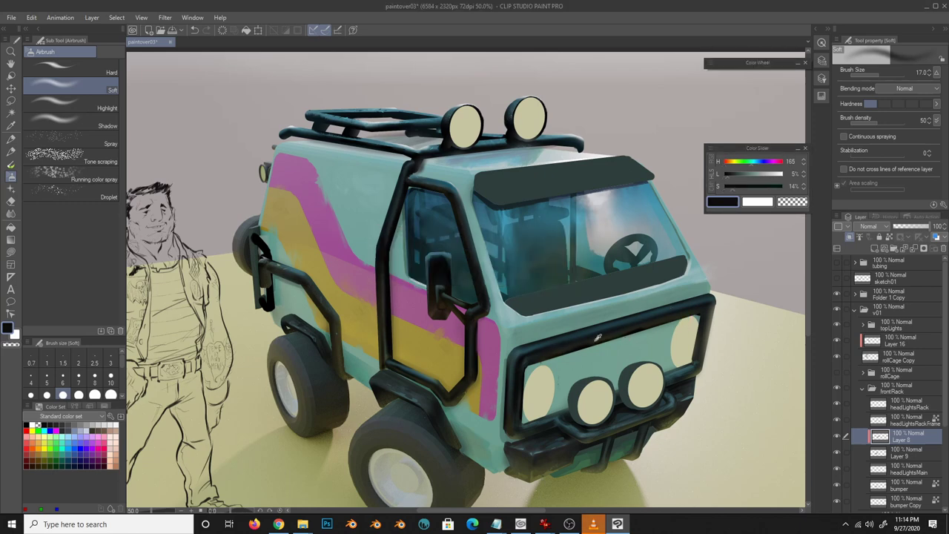
left_click(606, 341, "alt")
left_click(451, 399, "alt")
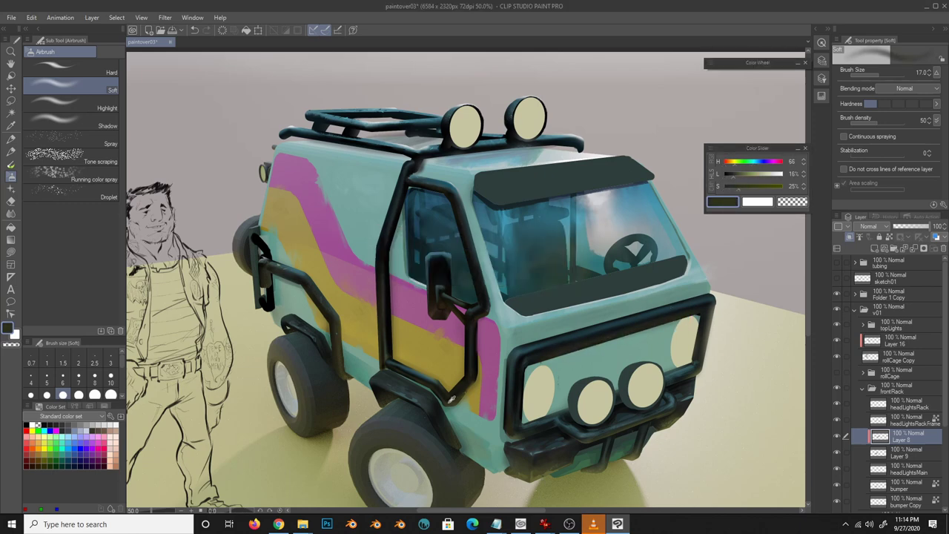
left_click(526, 359, "alt")
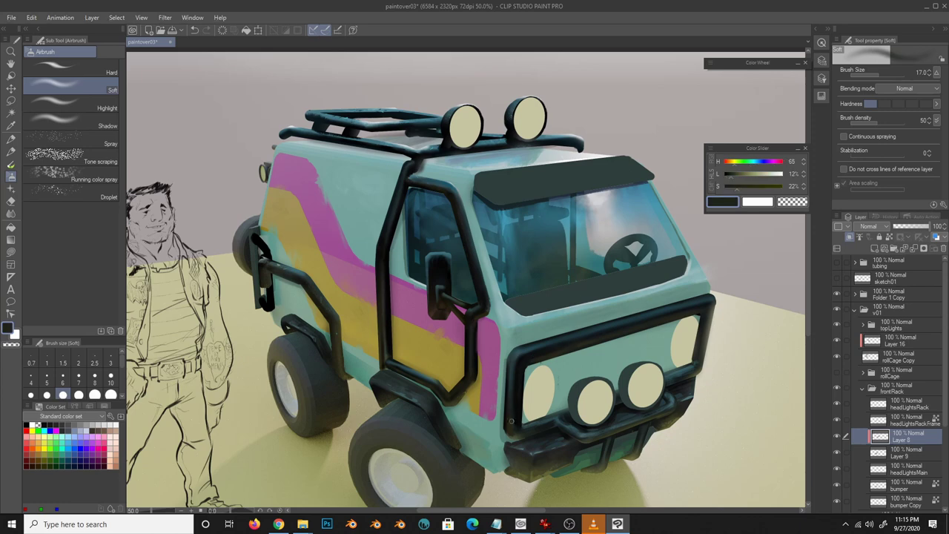
left_click(539, 430, "alt")
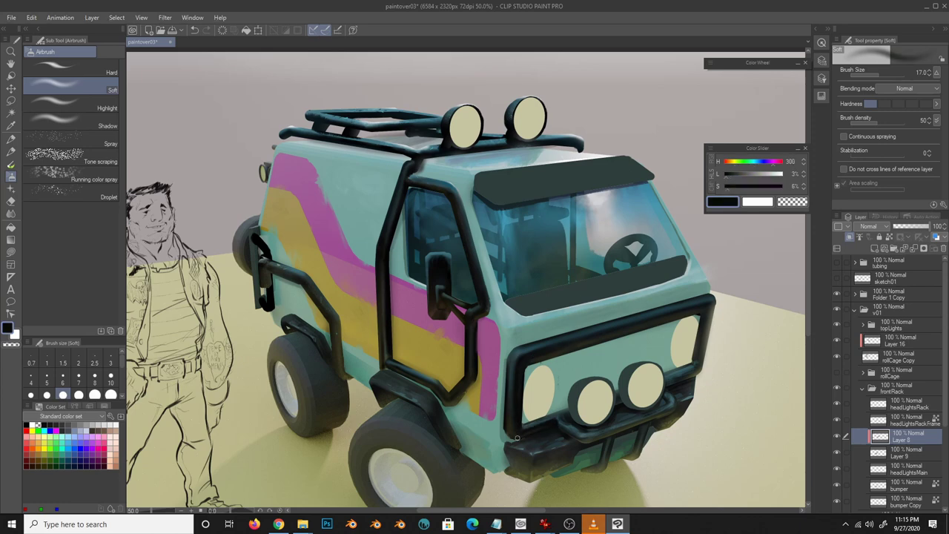
left_click_drag(530, 426, 560, 415)
left_click(688, 361, "alt")
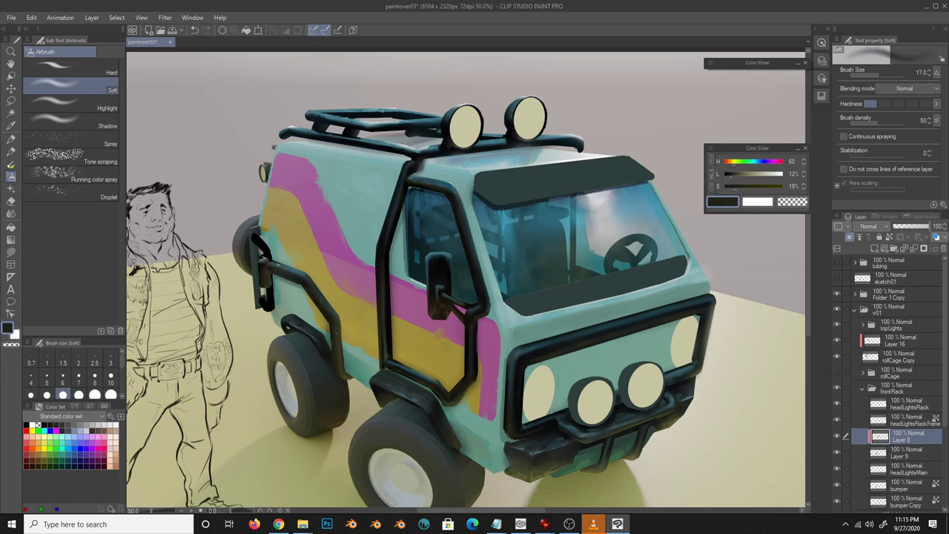
left_click(694, 362, "alt")
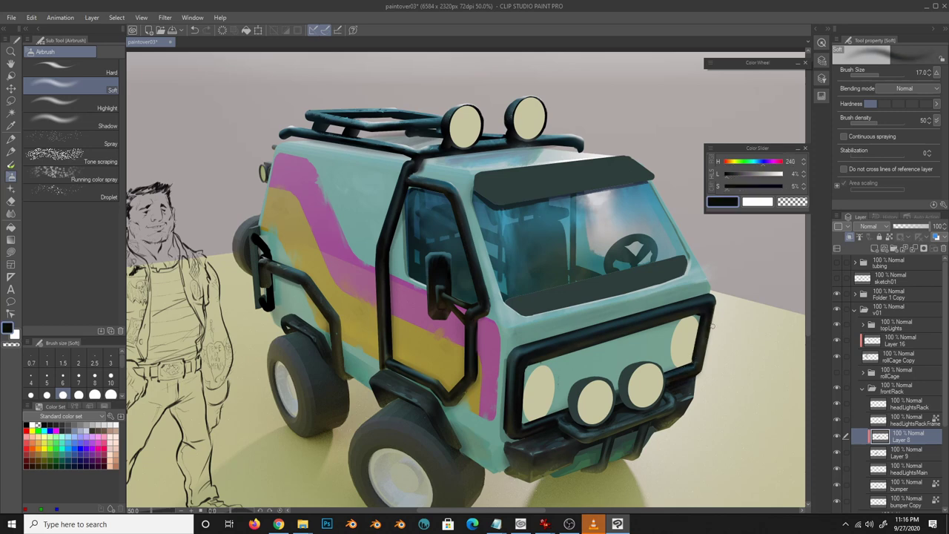
left_click(710, 309, "alt")
- Lasso-fill the first arm, from shoulder down to the hand, with flat orange skin tone
scroll(735, 407, "down", 4)
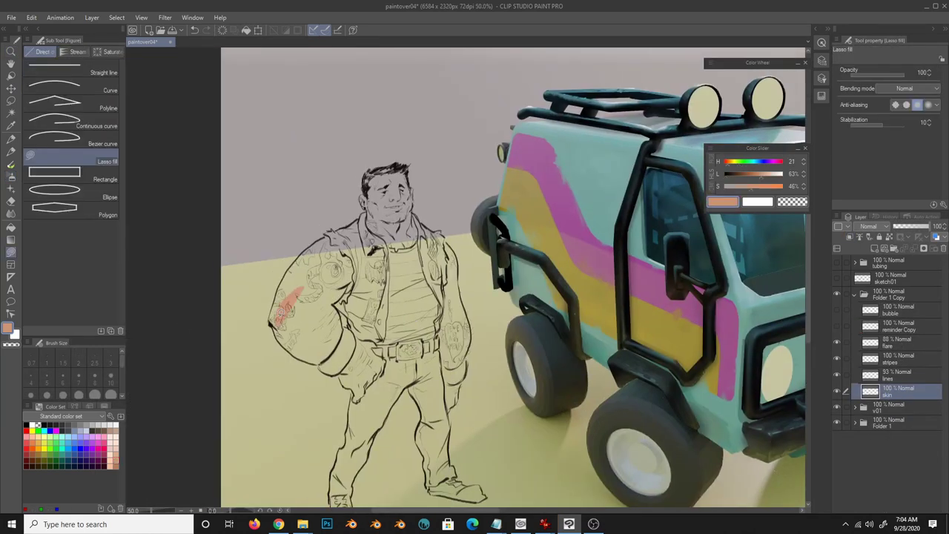
left_click_drag(271, 322, 304, 310)
mouse_move(321, 275)
left_mouse_down()
mouse_move(327, 304)
mouse_move(326, 230)
left_mouse_up()
left_click_drag(341, 304, 282, 321)
mouse_move(319, 361)
left_mouse_down()
mouse_move(340, 340)
mouse_move(375, 344)
left_mouse_up()
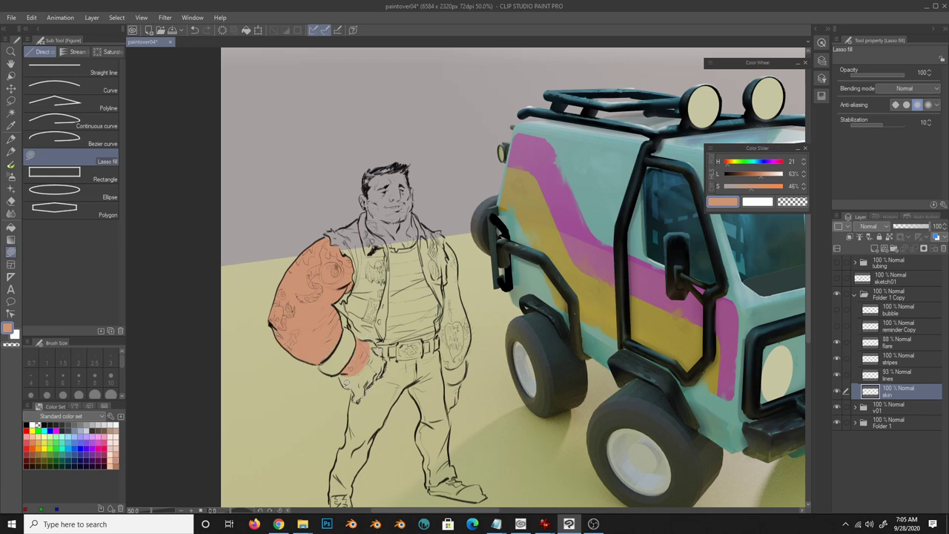
left_click_drag(345, 382, 348, 393)
- Fill the other arm, hand and neck with skin tone, then add a pants layer in dark slate blue
left_click_drag(443, 360, 450, 239)
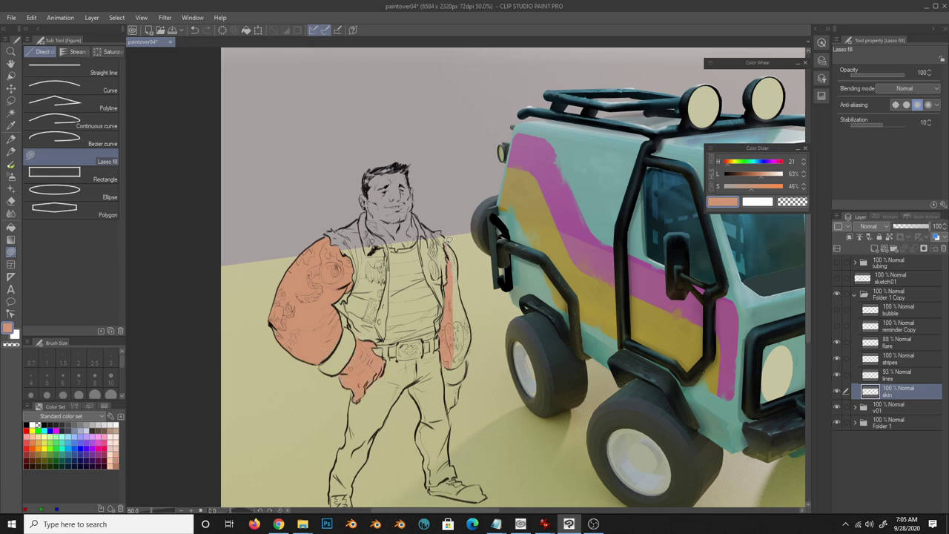
left_click_drag(449, 275, 460, 358)
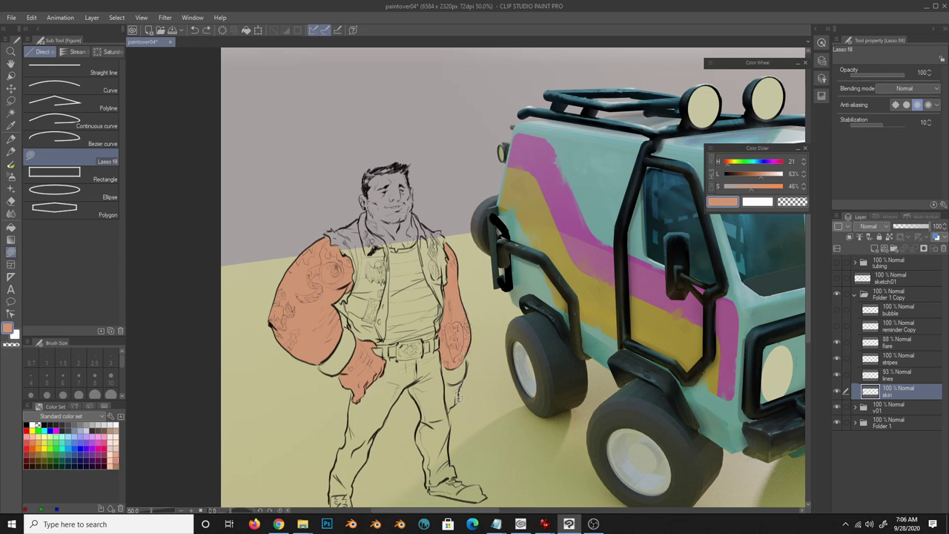
left_click_drag(459, 397, 468, 353)
mouse_move(416, 226)
left_mouse_down()
mouse_move(415, 191)
mouse_move(364, 200)
left_mouse_up()
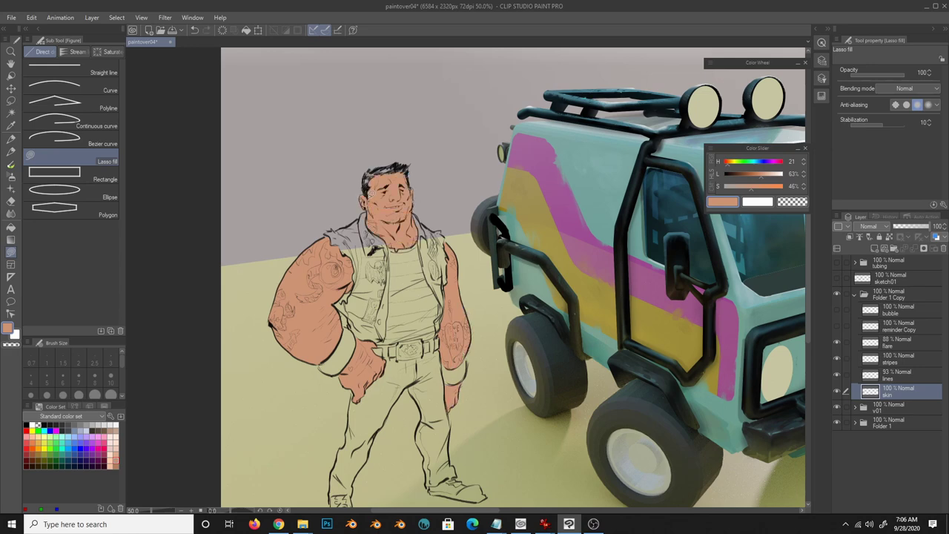
left_click(11, 252)
left_click(75, 448)
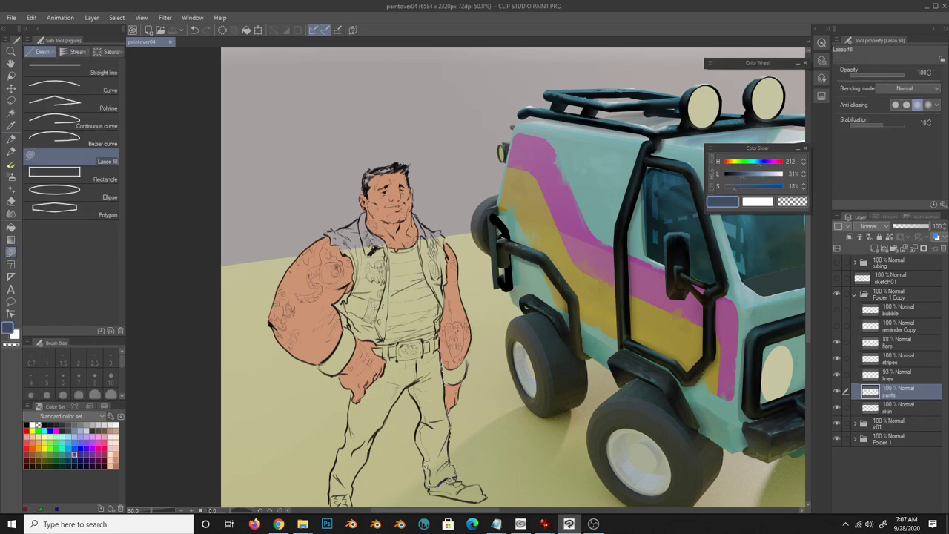
- Lasso-fill both jean legs and the hips with flat dark blue
left_click_drag(416, 366, 439, 336)
left_click_drag(417, 393, 457, 341)
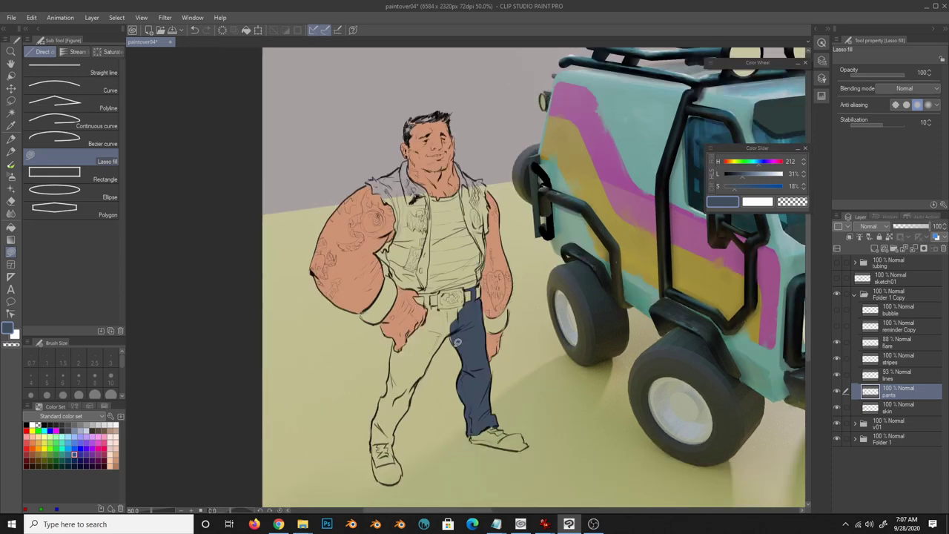
left_click_drag(421, 376, 396, 439)
left_click_drag(378, 408, 392, 347)
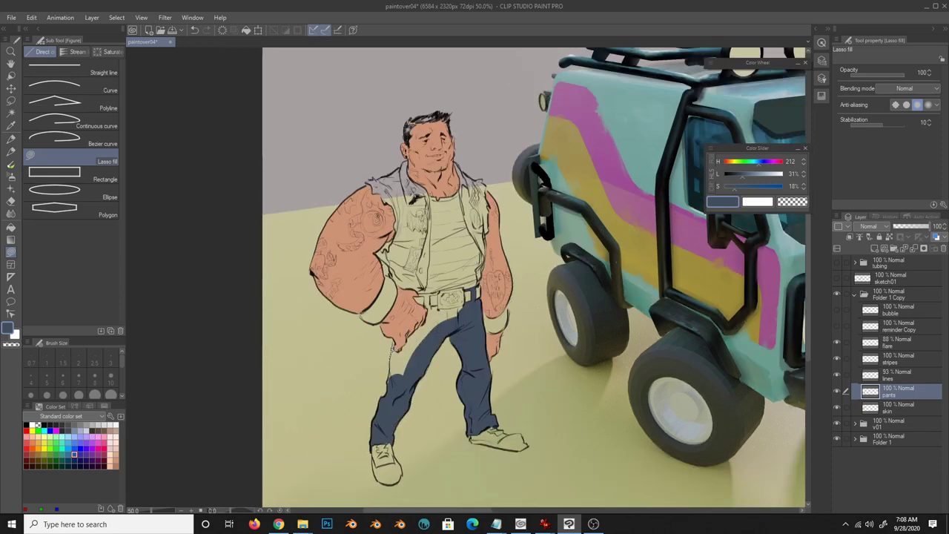
mouse_move(438, 312)
left_mouse_down()
mouse_move(458, 305)
mouse_move(425, 312)
left_mouse_up()
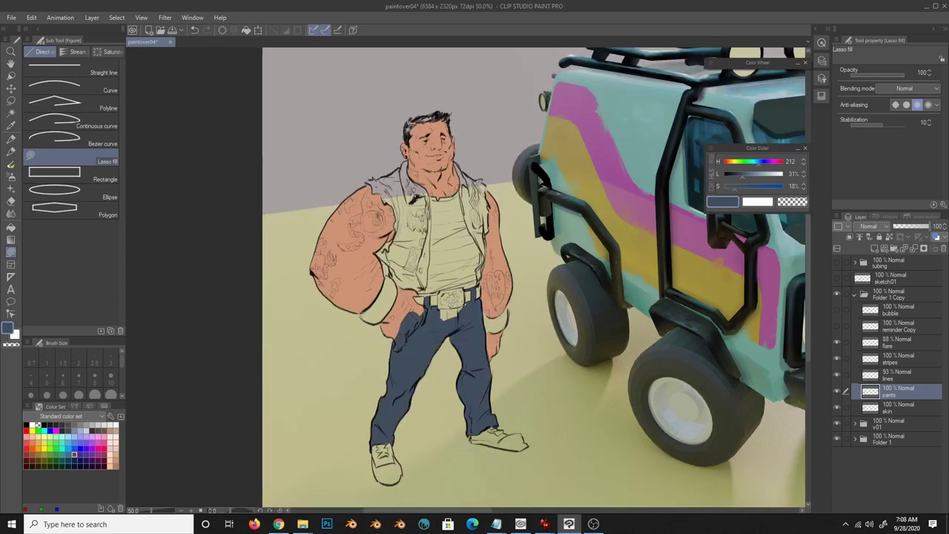
- Create a new vest layer, erase a stray area, and choose dark grey for the vest
left_click(870, 407, "ctrl")
scroll(404, 323, "up", 1)
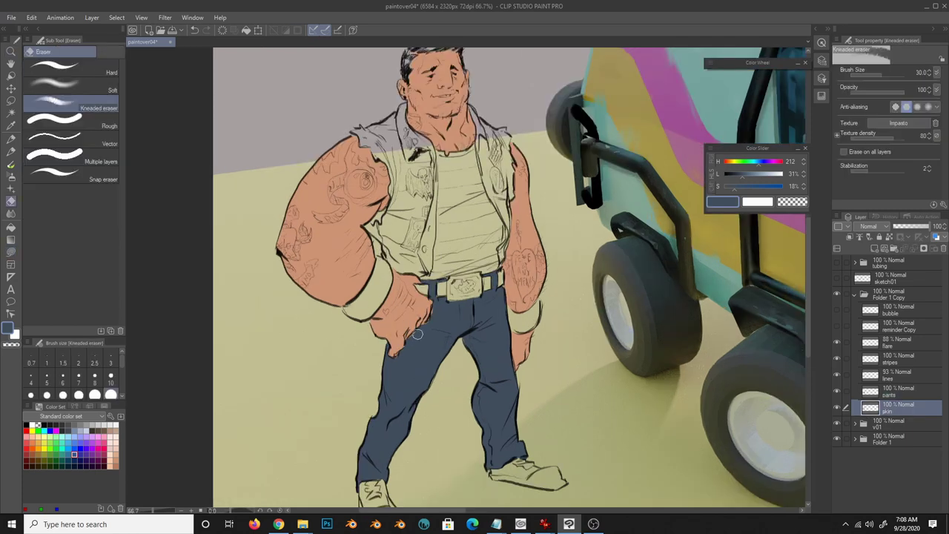
key("ctrl+shift+n")
key("e")
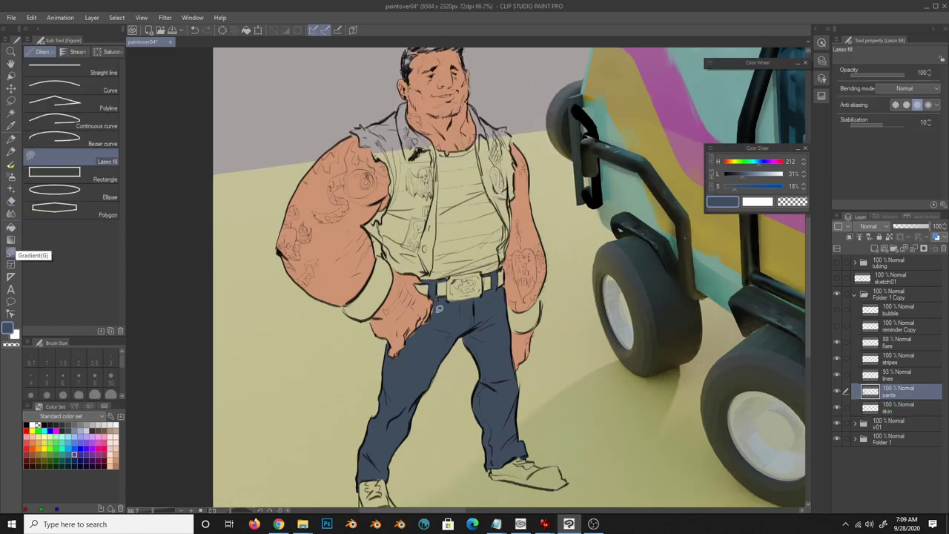
key("ctrl+d")
left_click_drag(568, 281, 562, 370)
key("u")
left_click(37, 425)
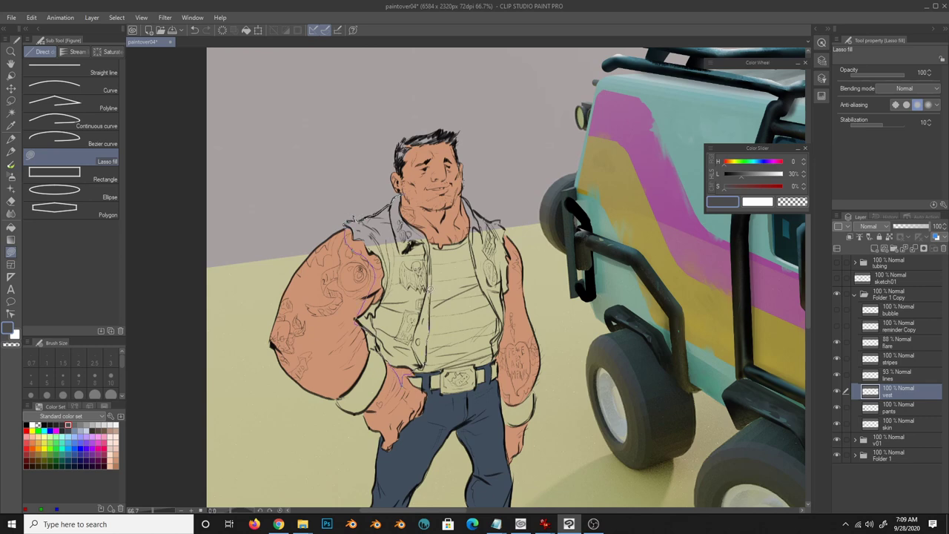
- Fill the vest's left and right strips dark grey and the undershirt light grey
left_click_drag(354, 221, 396, 194)
left_click_drag(433, 245, 427, 348)
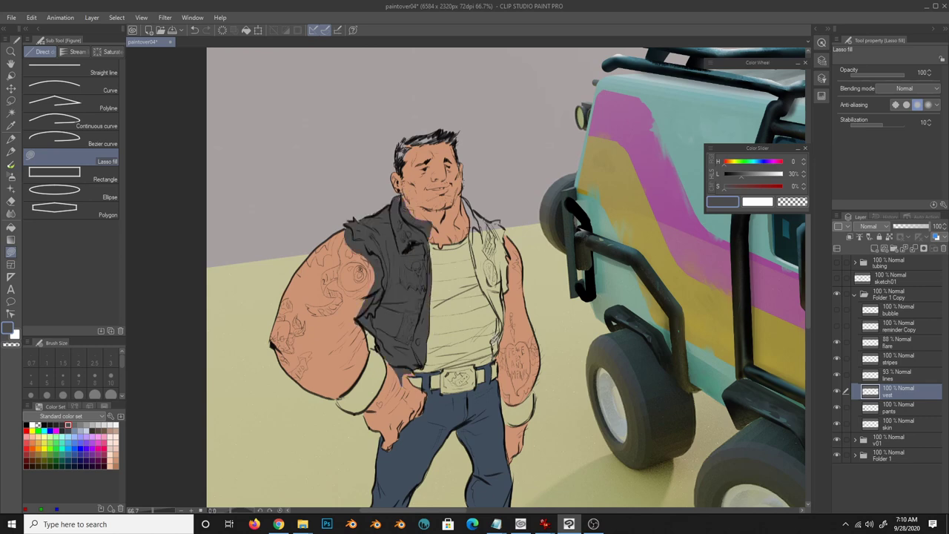
left_click_drag(511, 271, 511, 356)
left_click_drag(482, 275, 495, 219)
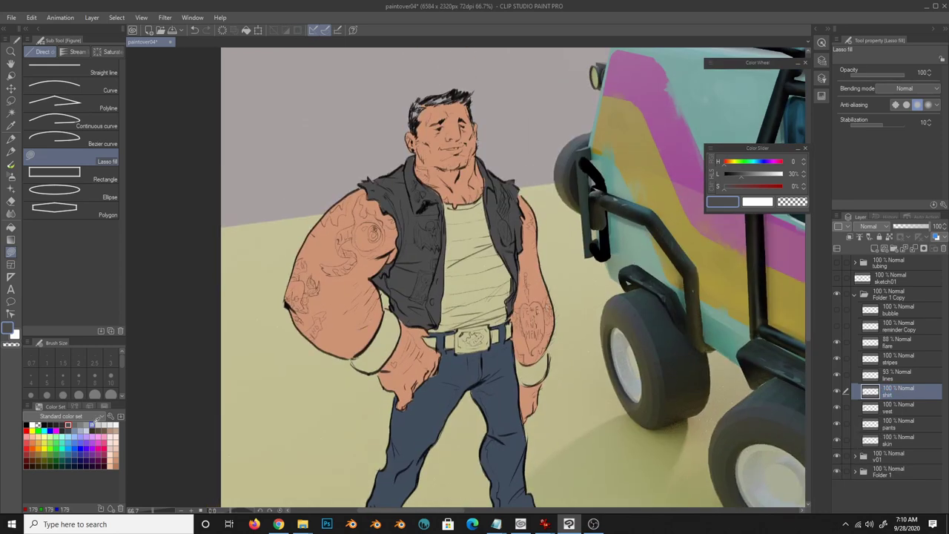
left_click(95, 424)
left_click_drag(445, 197, 453, 334)
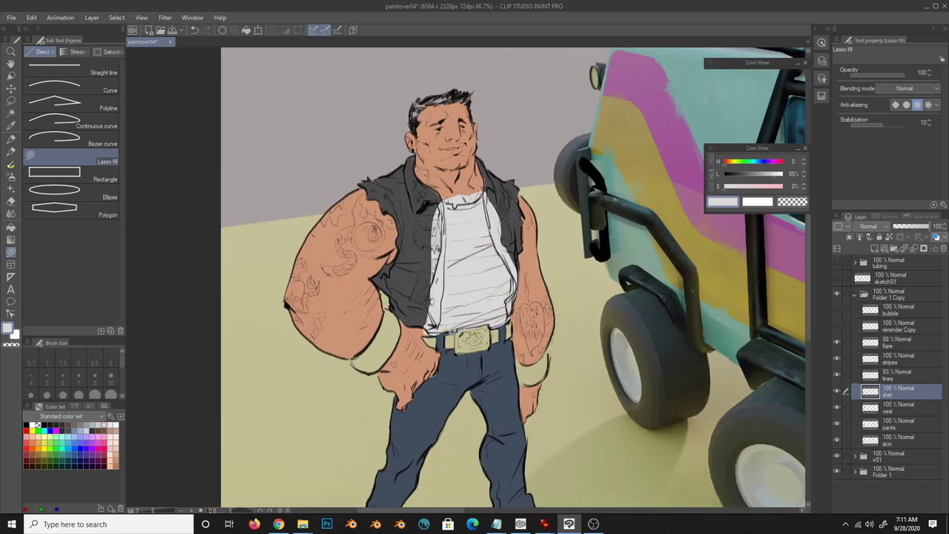
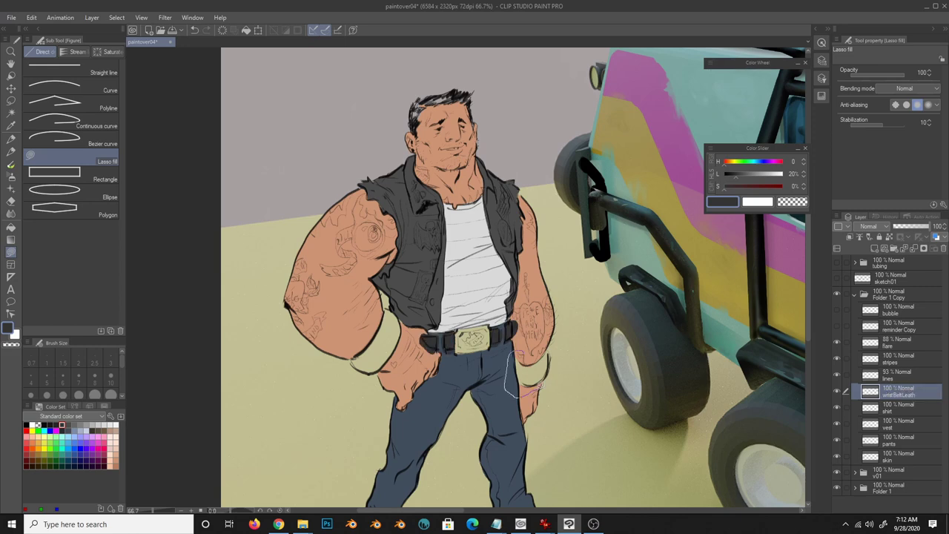
- Fill a dark wristband on the left forearm, and cream toe caps and tongues on both sneakers
left_click_drag(361, 368, 399, 314)
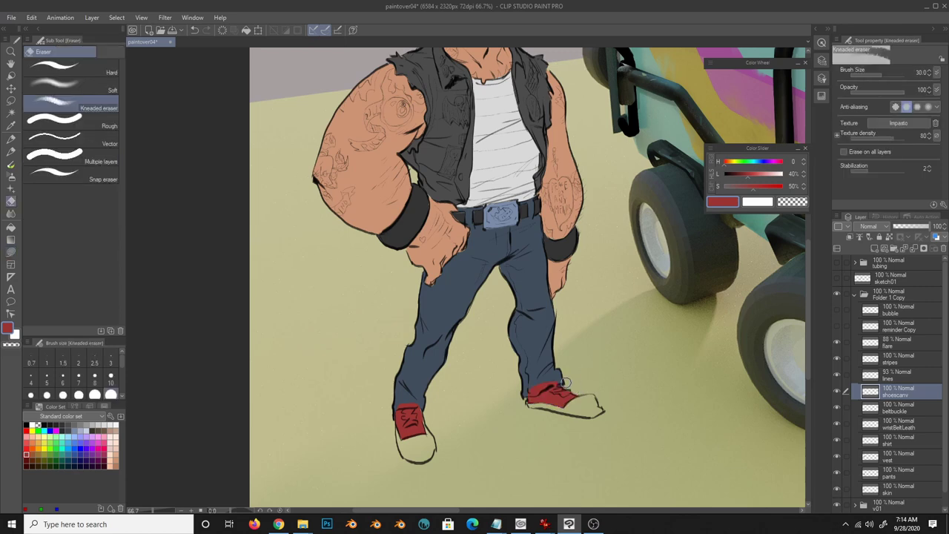
left_click(7, 252)
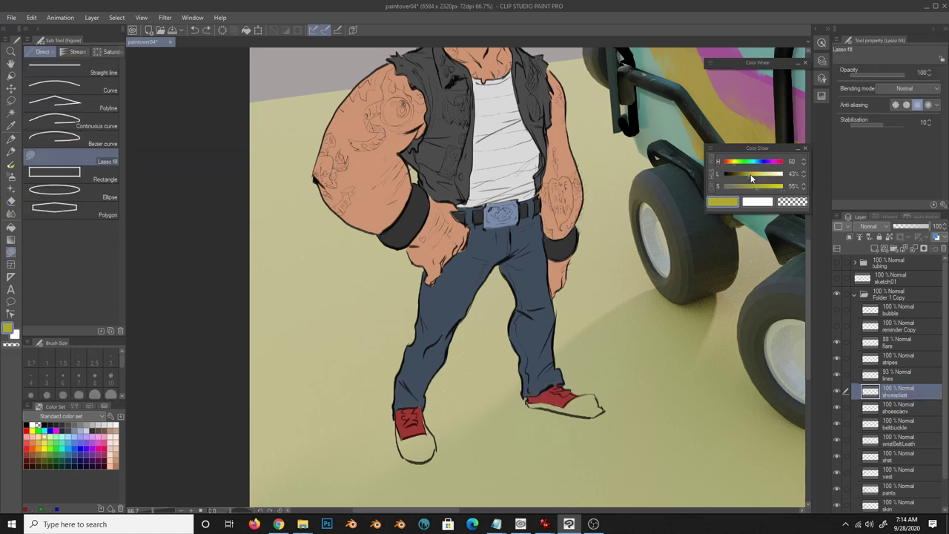
left_click_drag(752, 178, 764, 185)
mouse_move(396, 412)
left_mouse_down()
mouse_move(401, 456)
mouse_move(426, 379)
left_mouse_up()
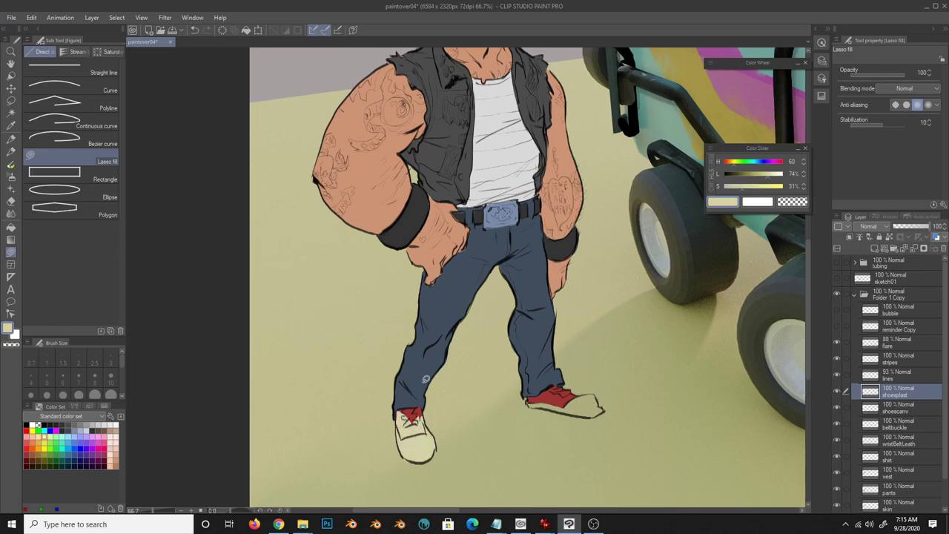
left_click_drag(591, 409, 563, 401)
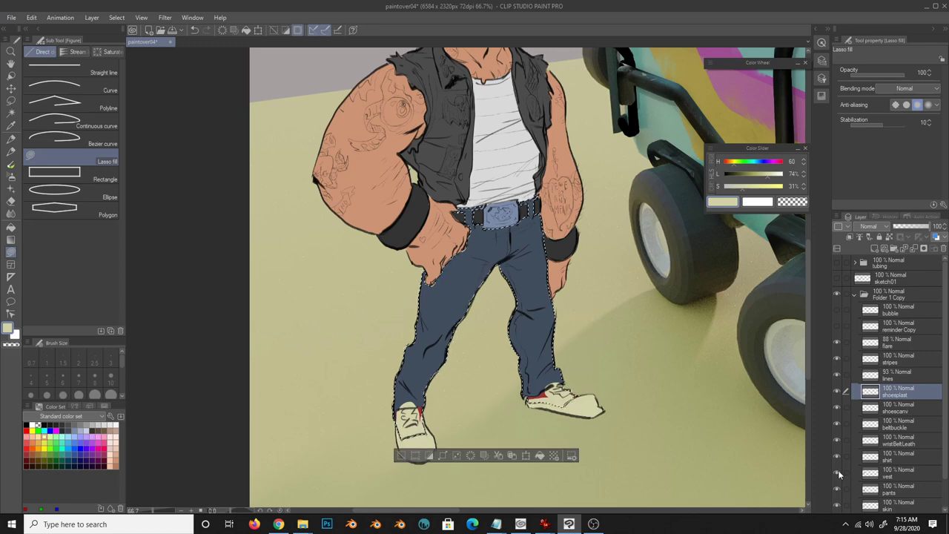
left_click_drag(419, 404, 412, 410)
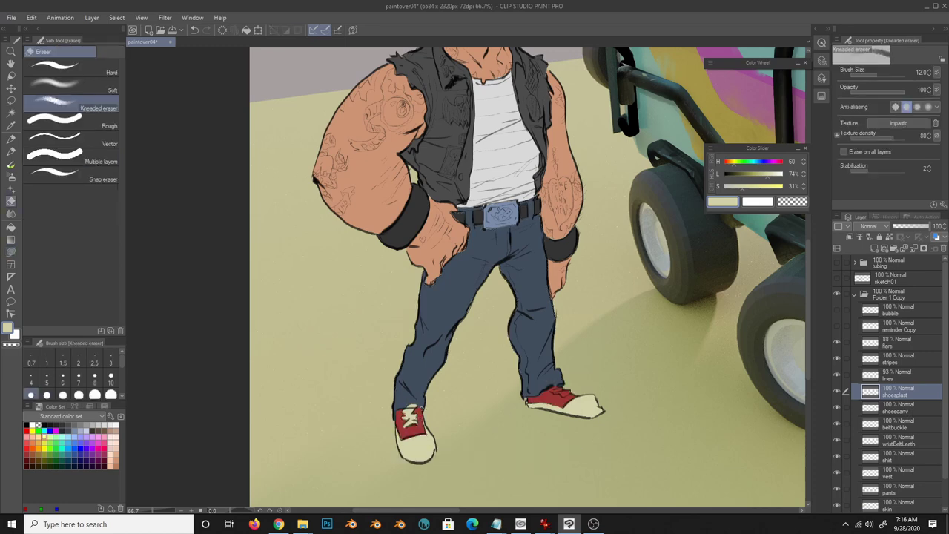
left_click_drag(572, 385, 553, 387)
- Fill out the top of the biker's hair in dark blue-grey on the hair layer
key("e")
key("ctrl+minus")
left_click(890, 504)
key("u")
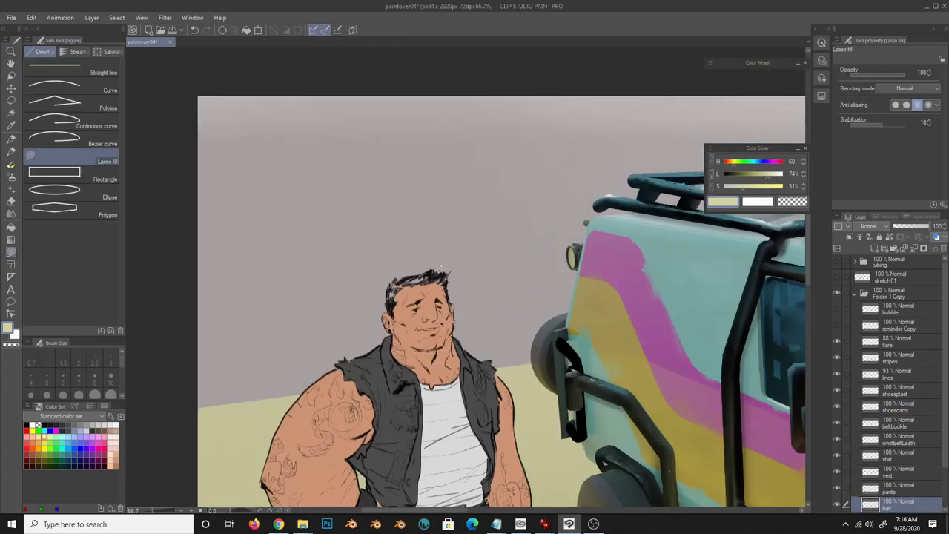
left_click(440, 271, "alt")
left_click_drag(440, 271, 400, 278)
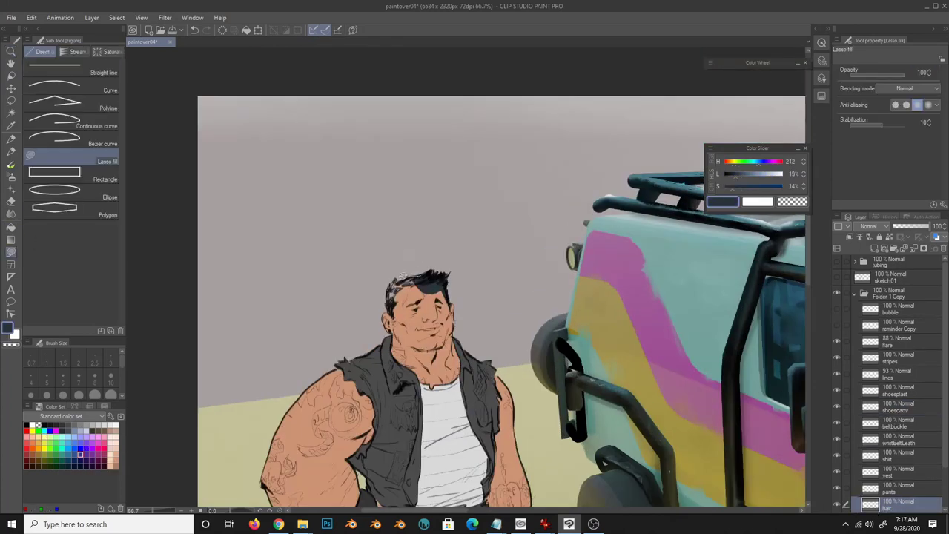
scroll(509, 311, "up", 2)
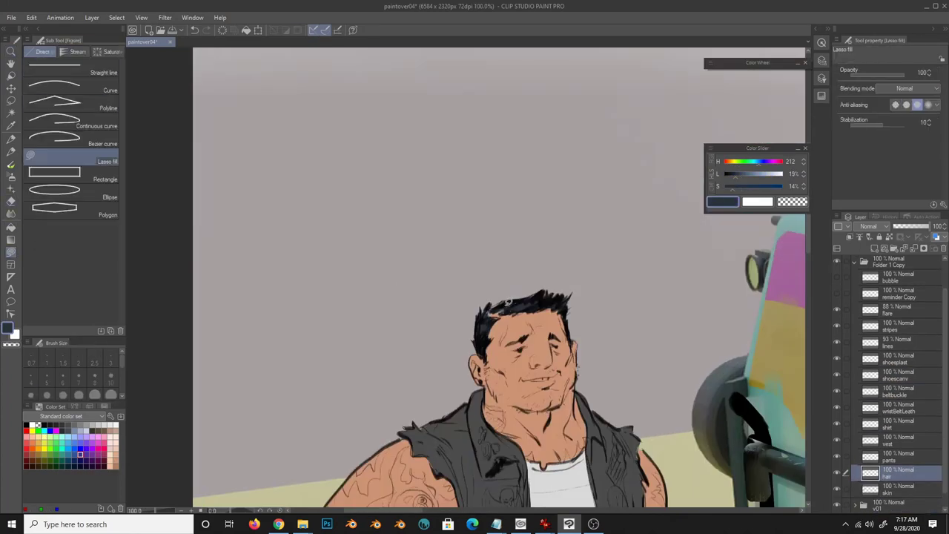
scroll(513, 286, "down", 5)
scroll(381, 318, "up", 4)
- Pick a light beige and add a new shirtStripe layer above the shirt layer
key("b")
left_click(339, 201, "alt")
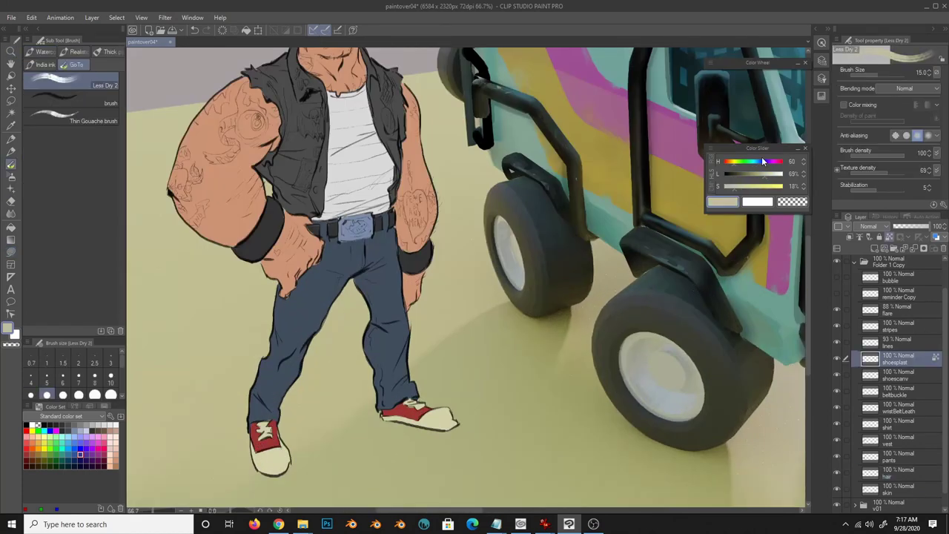
left_click(906, 424)
key("ctrl+shift+n")
- Lasso-fill six dark grey horizontal stripes across the shirt on the shirtStripe layer
key("u")
left_click(384, 264, "alt")
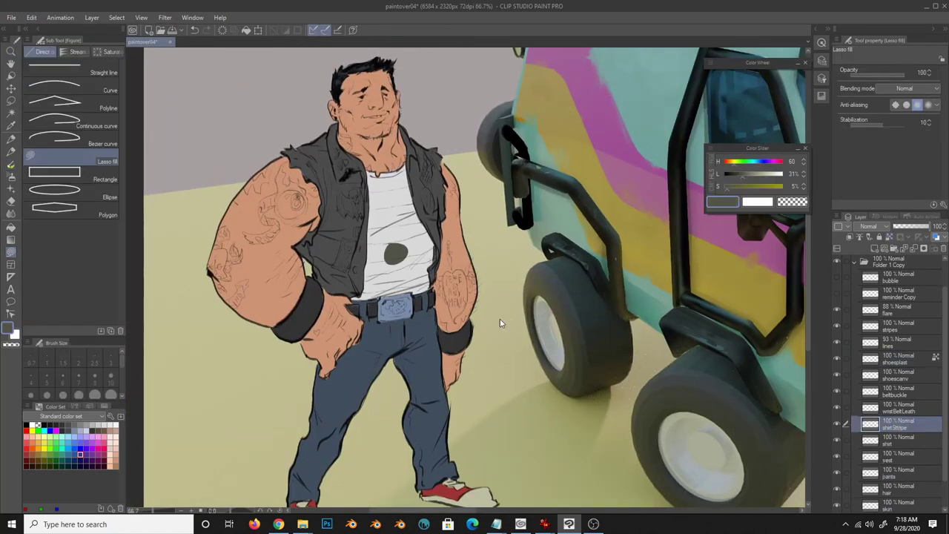
scroll(408, 180, "up", 3)
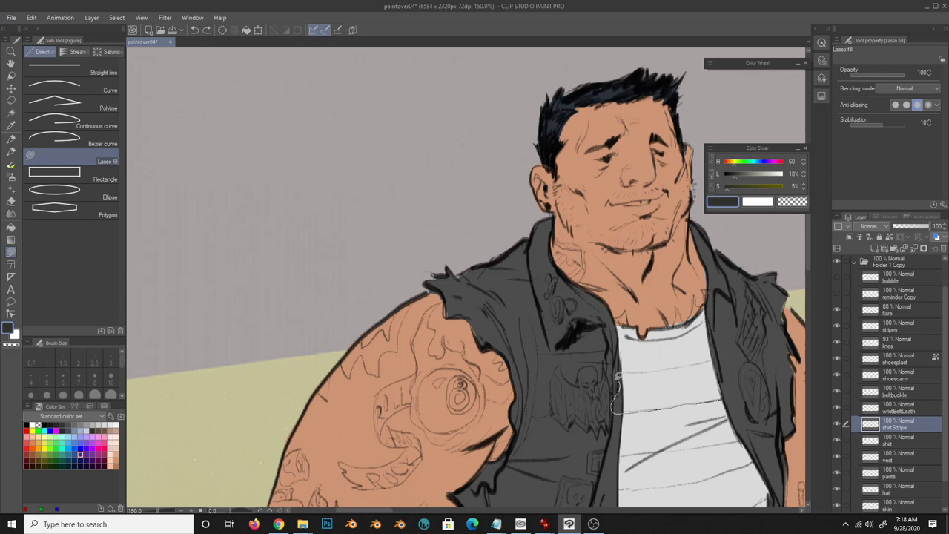
left_click_drag(723, 400, 708, 360)
left_click_drag(706, 301, 712, 347)
left_click_drag(742, 445, 642, 463)
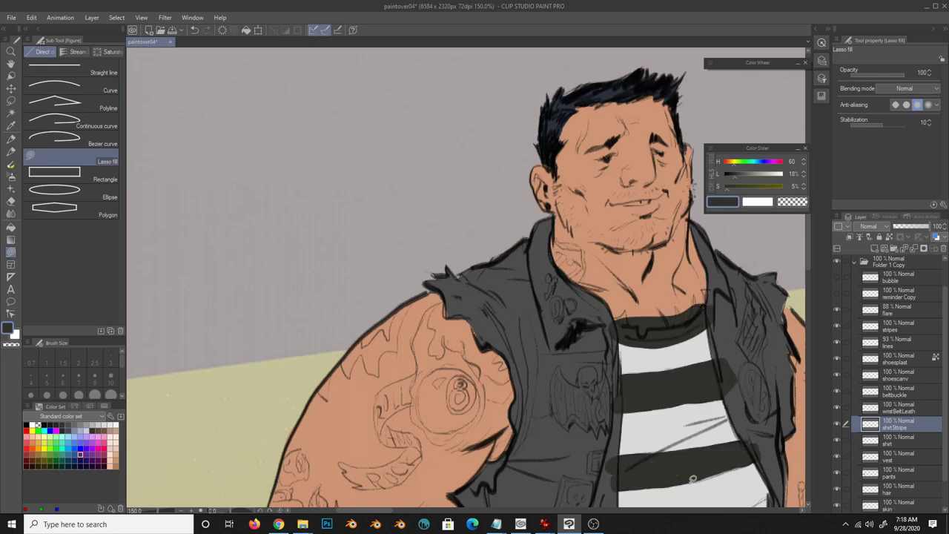
left_click_drag(770, 512, 711, 373)
left_click_drag(549, 407, 708, 350)
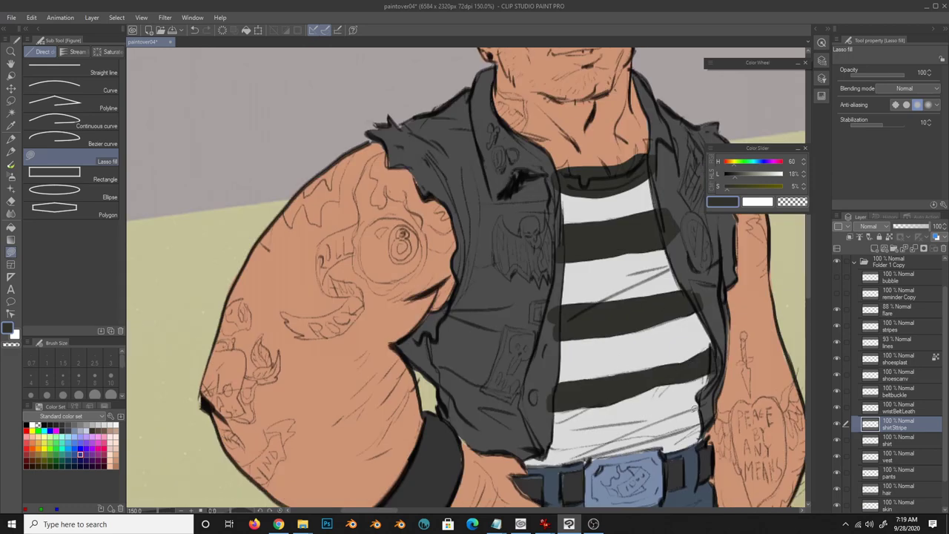
left_click_drag(554, 436, 701, 415)
- Tidy the stripe edges near the collar with the Kneaded eraser
left_click_drag(519, 371, 519, 467)
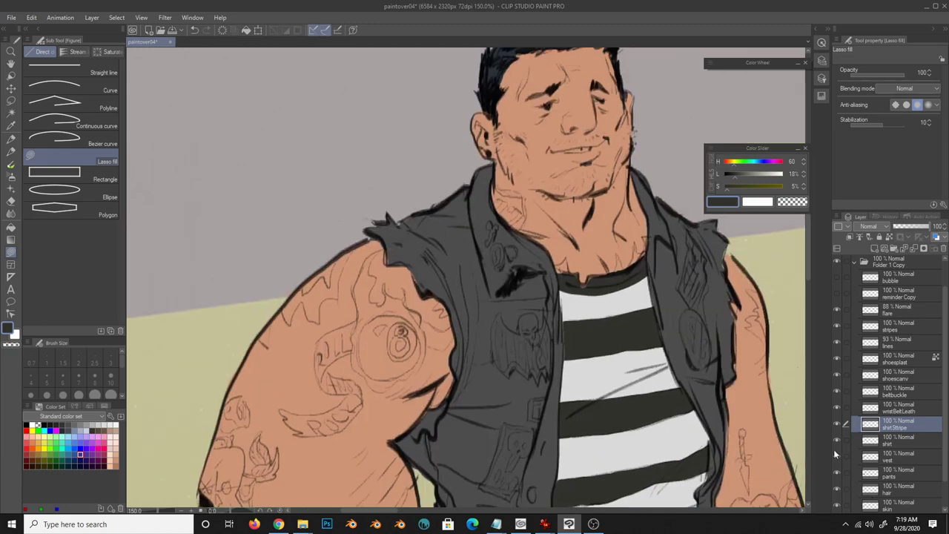
key("e")
key("p")
left_click_drag(564, 283, 634, 267)
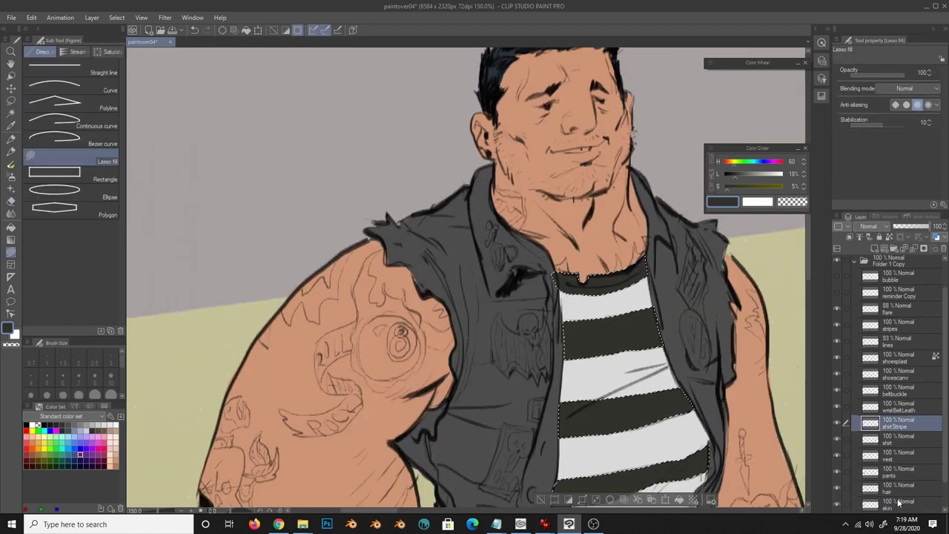
key("e")
- On a new flair layer, fill the bat patch and another vest patch dark
left_click(896, 427)
left_click(11, 252)
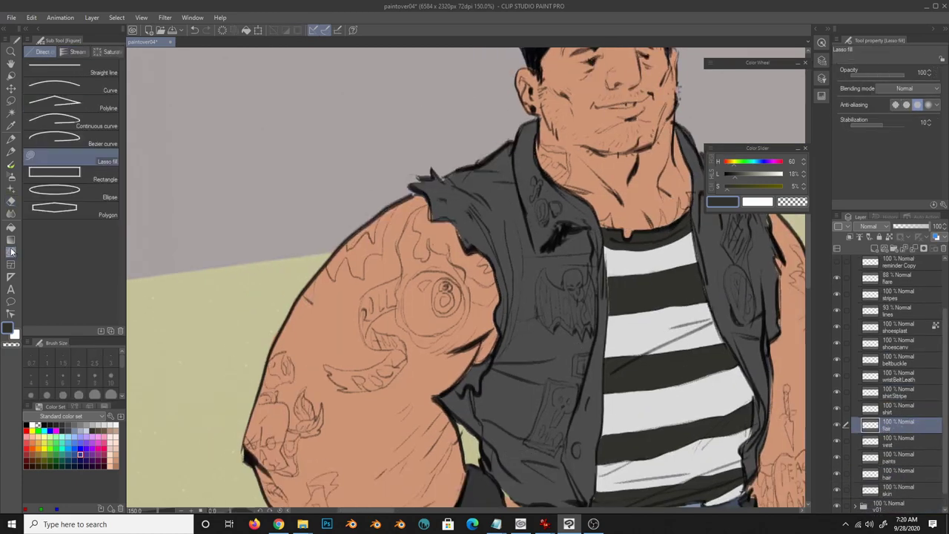
mouse_move(596, 279)
left_mouse_down()
mouse_move(575, 314)
mouse_move(571, 284)
left_mouse_up()
scroll(564, 297, "down", 3)
scroll(555, 370, "up", 3)
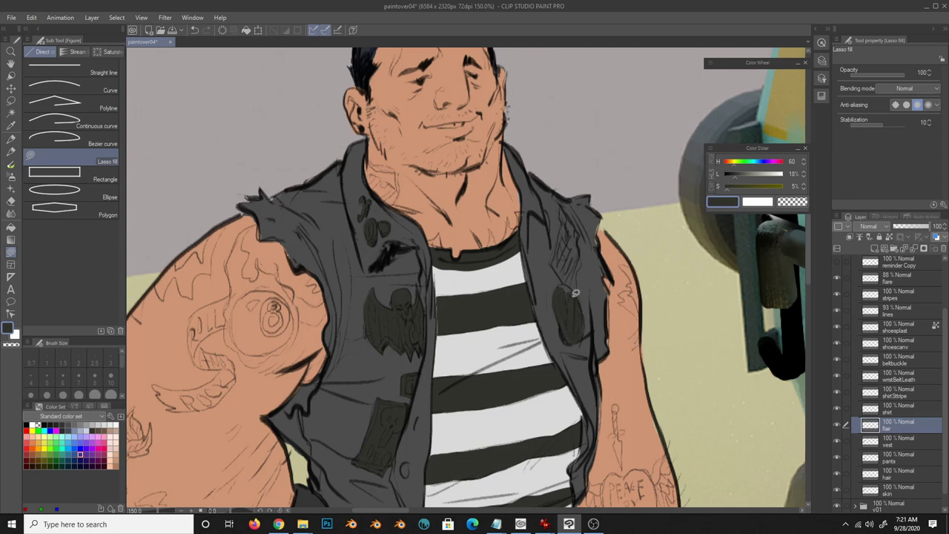
key("e")
key("u")
left_click_drag(580, 228, 579, 226)
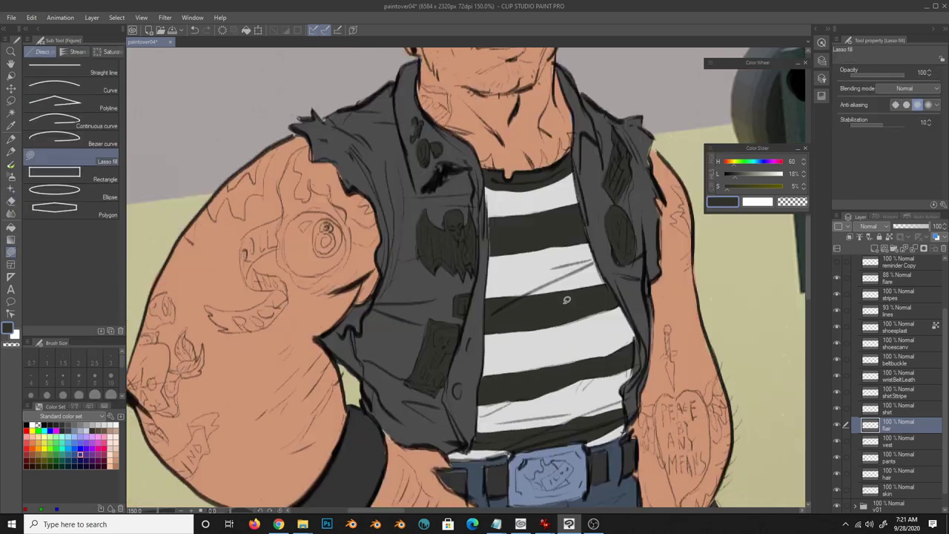
left_click(897, 490)
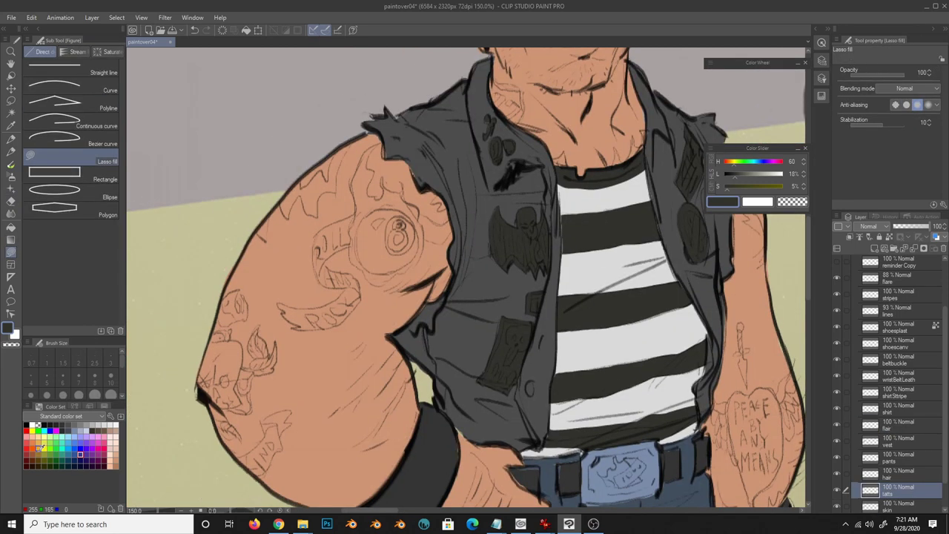
- Fill the left arm's tattoos brown: 8-ball, swirl, crescent, shoulder and forearm designs
left_click(40, 450)
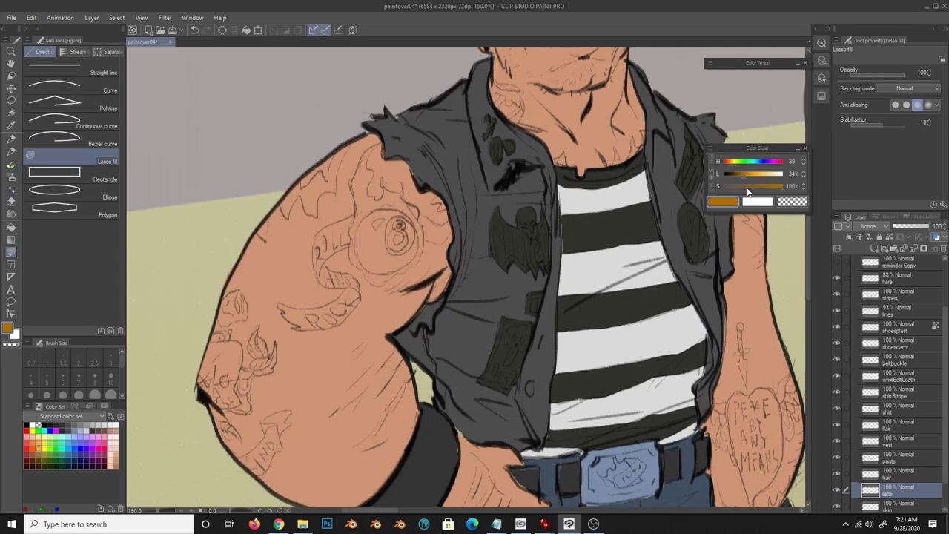
left_click_drag(419, 252, 415, 256)
mouse_move(363, 241)
left_mouse_down()
mouse_move(356, 257)
mouse_move(396, 191)
mouse_move(374, 191)
mouse_move(369, 181)
left_mouse_up()
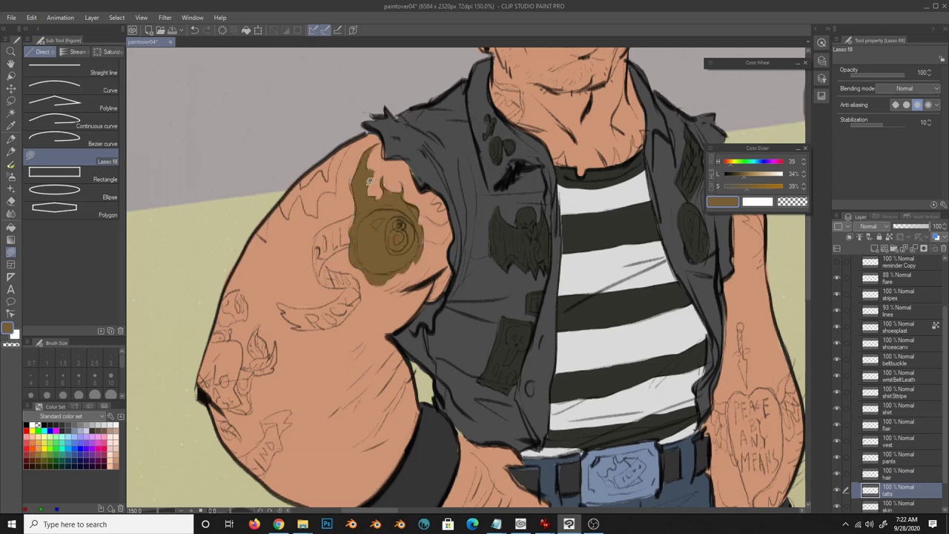
left_click_drag(442, 240, 434, 226)
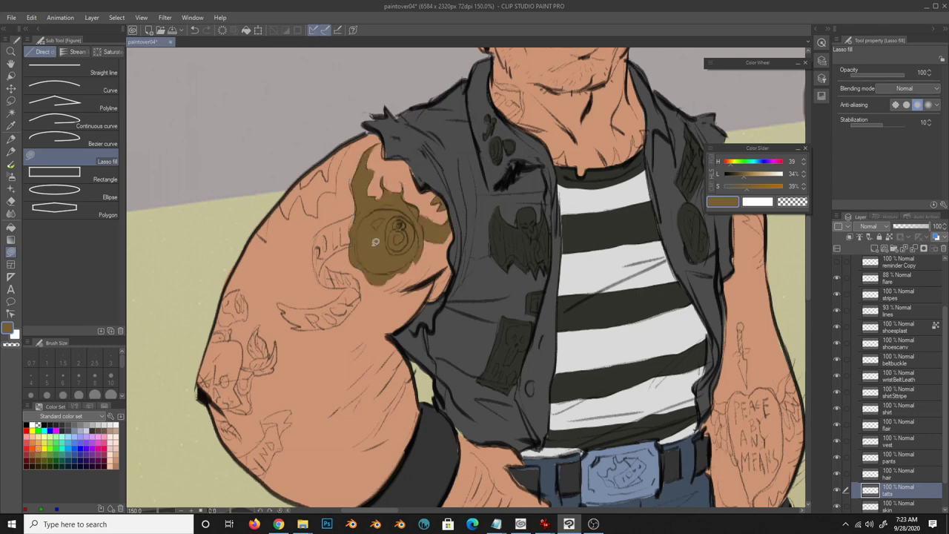
left_click_drag(361, 240, 354, 247)
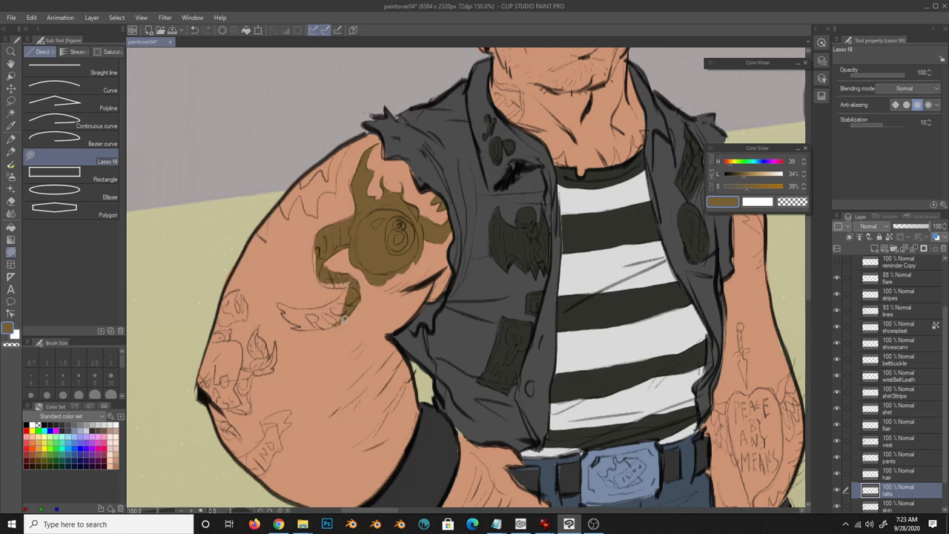
mouse_move(331, 309)
left_mouse_down()
mouse_move(282, 304)
mouse_move(304, 320)
left_mouse_up()
mouse_move(321, 195)
left_mouse_down()
mouse_move(285, 215)
mouse_move(276, 209)
left_mouse_up()
left_click_drag(248, 313, 246, 292)
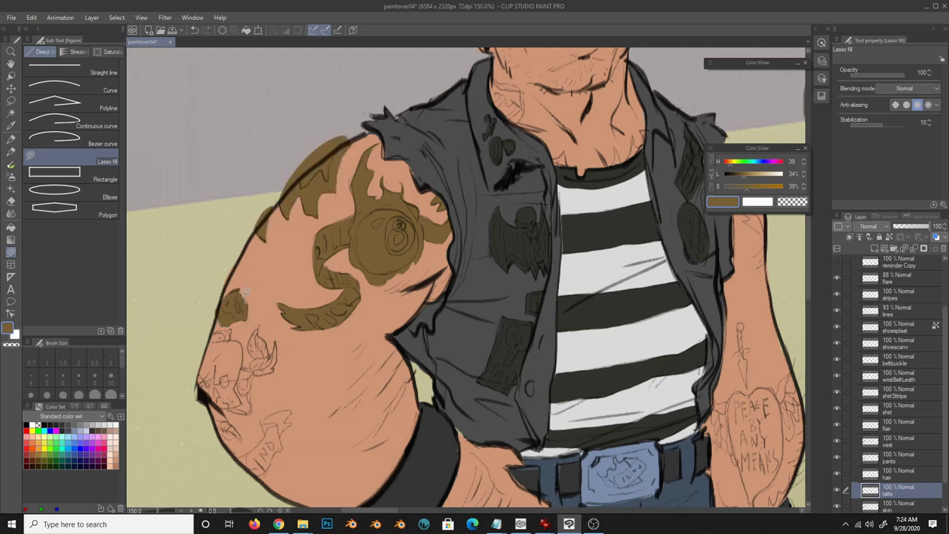
mouse_move(246, 350)
left_mouse_down()
mouse_move(253, 366)
mouse_move(234, 390)
left_mouse_up()
left_click_drag(292, 420, 279, 416)
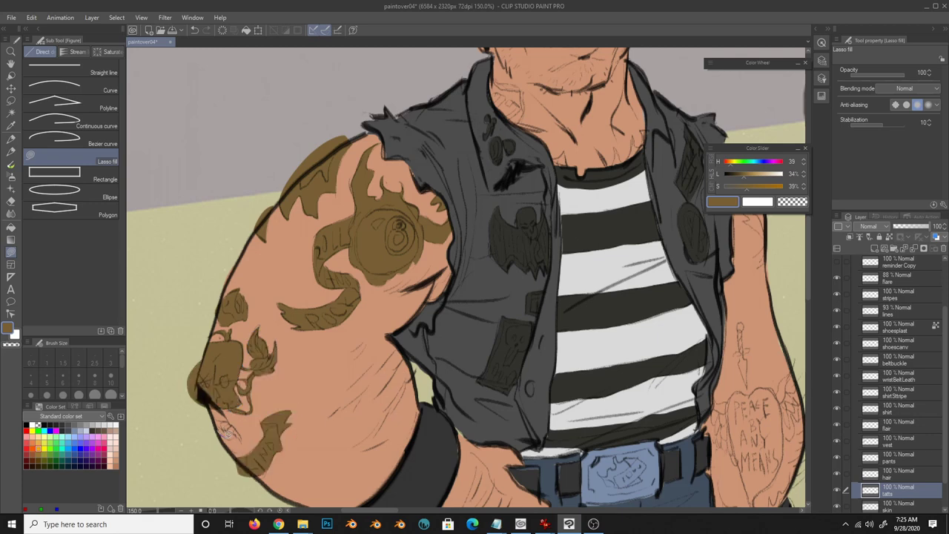
- Fill the right arm's tattoos brown, including the upper-arm design and the heart
left_click_drag(752, 284, 545, 306)
left_click_drag(543, 232, 549, 255)
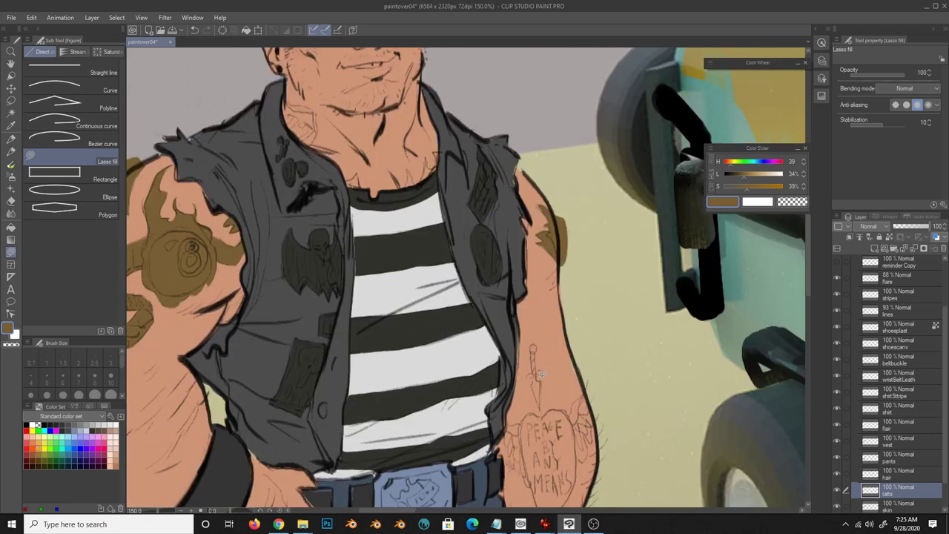
left_click_drag(538, 343, 586, 300)
scroll(549, 348, "down", 3)
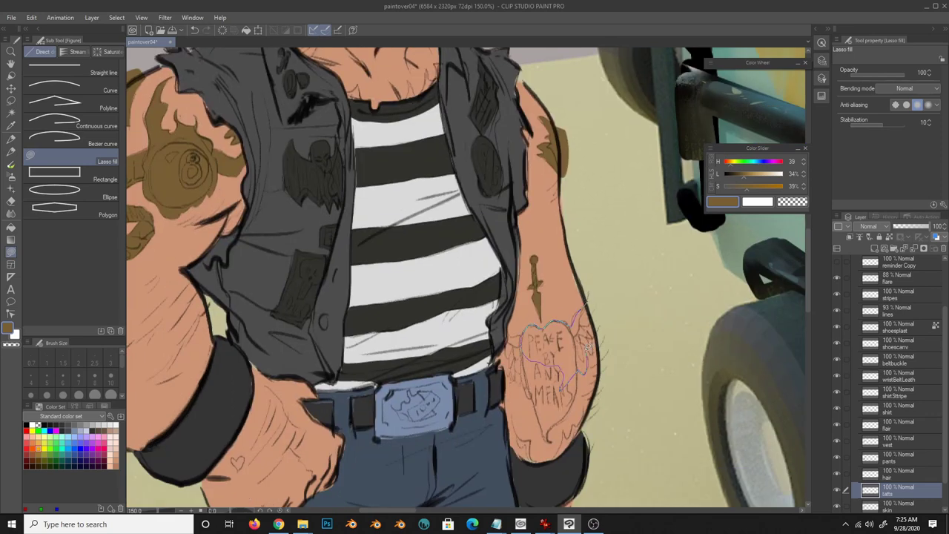
mouse_move(588, 346)
left_mouse_down()
mouse_move(528, 334)
mouse_move(522, 445)
left_mouse_up()
key("e")
key("u")
scroll(474, 296, "down", 5)
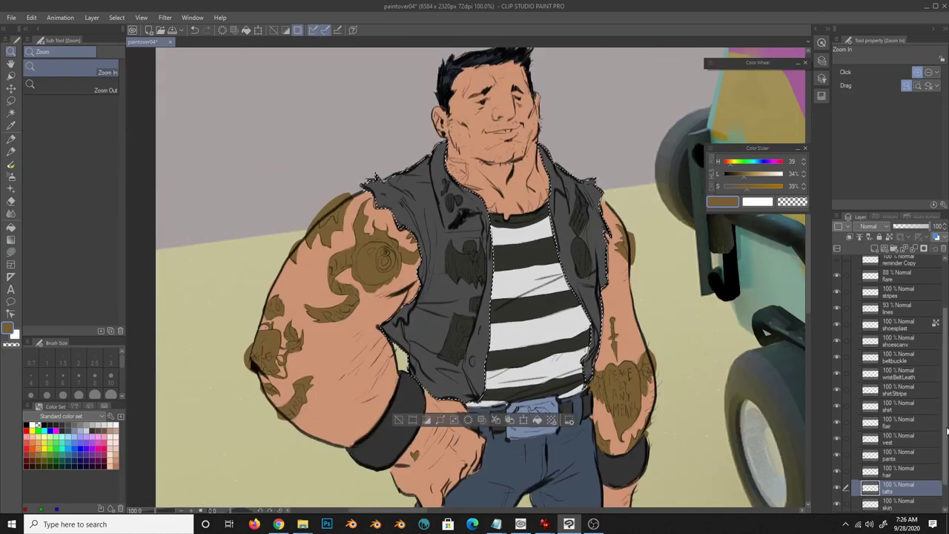
- Set the lines folder to Overlay blending and duplicate it
key("ctrl+d")
key("ctrl+minus")
scroll(939, 334, "up", 2)
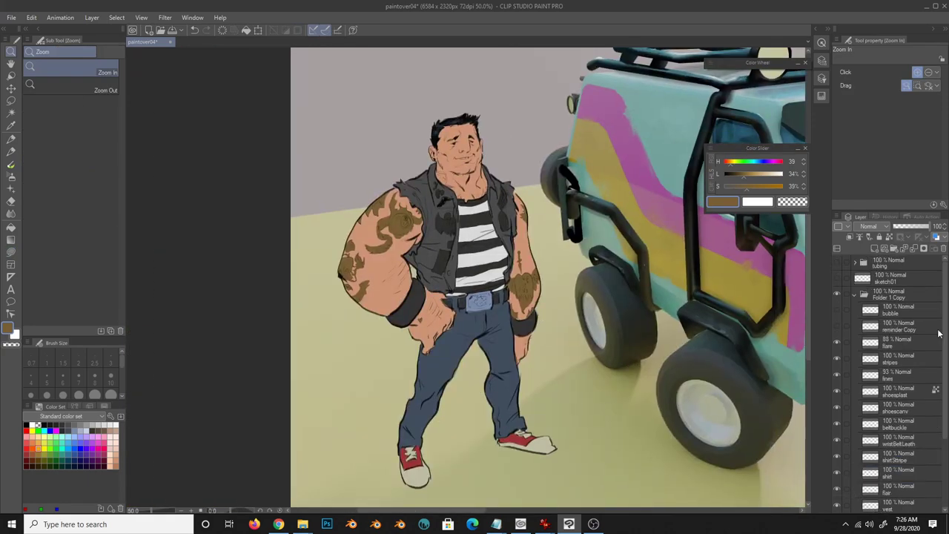
left_click(890, 341)
key("ctrl+minus")
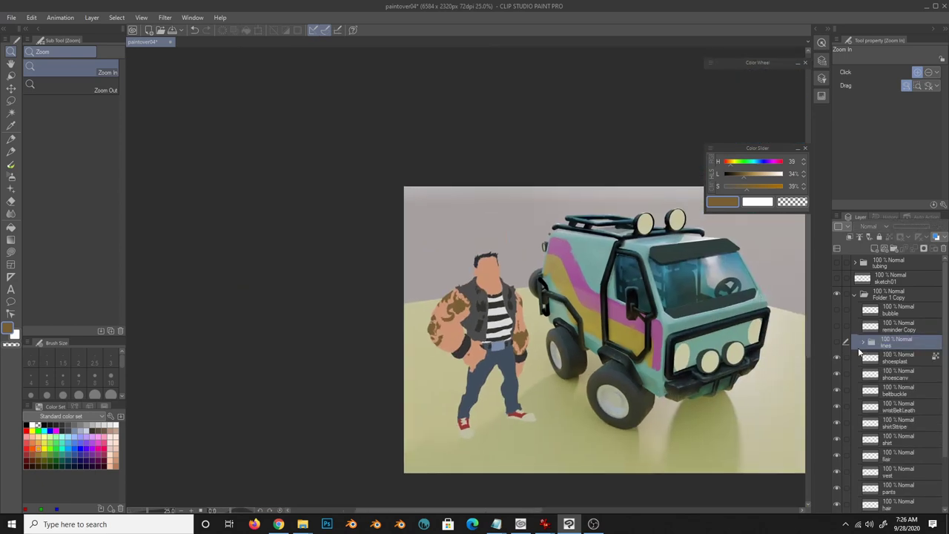
left_click(867, 226)
left_click(864, 359)
key("ctrl+plus")
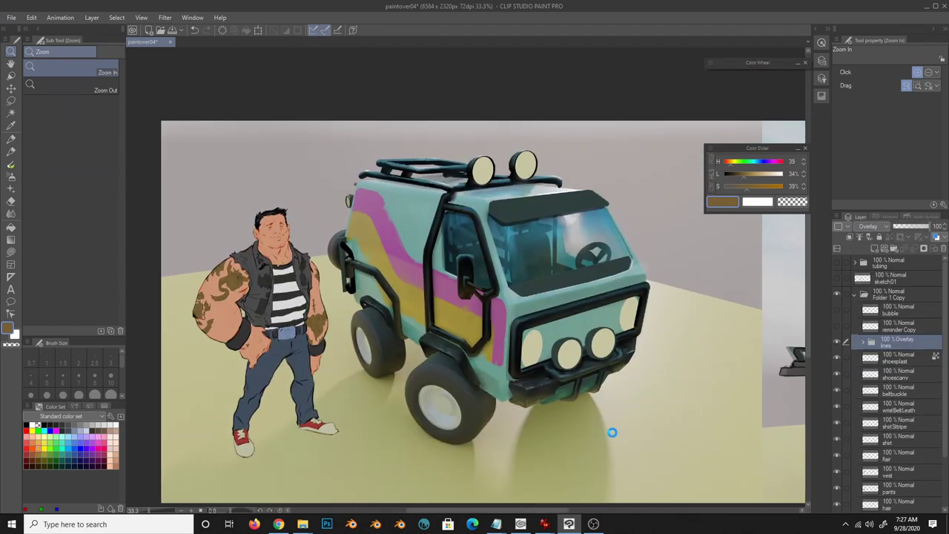
key("ctrl+c")
key("ctrl+v")
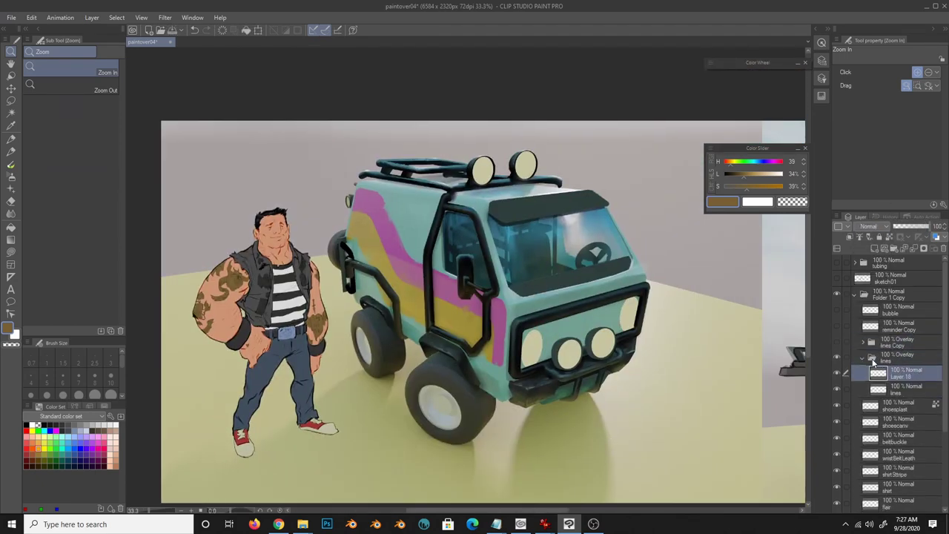
- Apply a Gaussian blur to the lines layer inside the folder
left_click(863, 359)
left_click(924, 249)
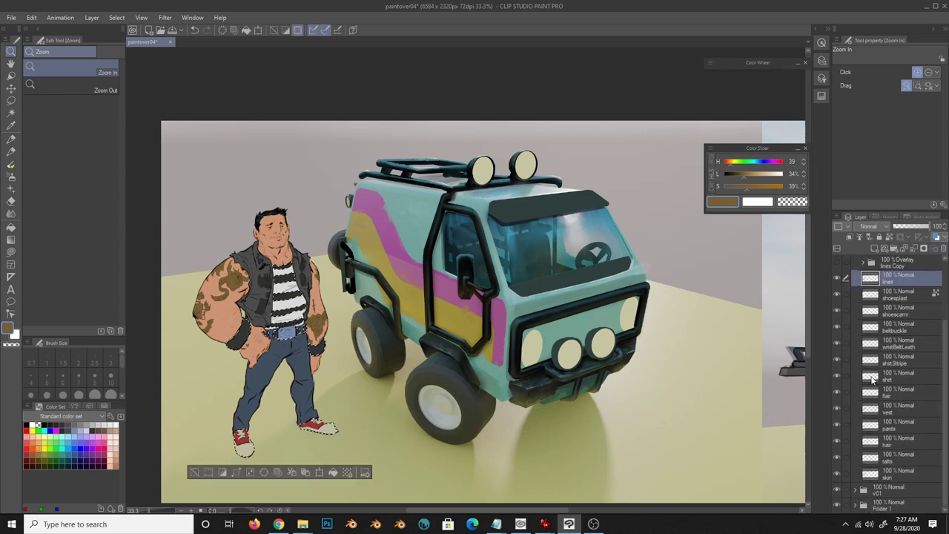
key("ctrl+plus")
left_click(164, 17)
left_click(264, 57)
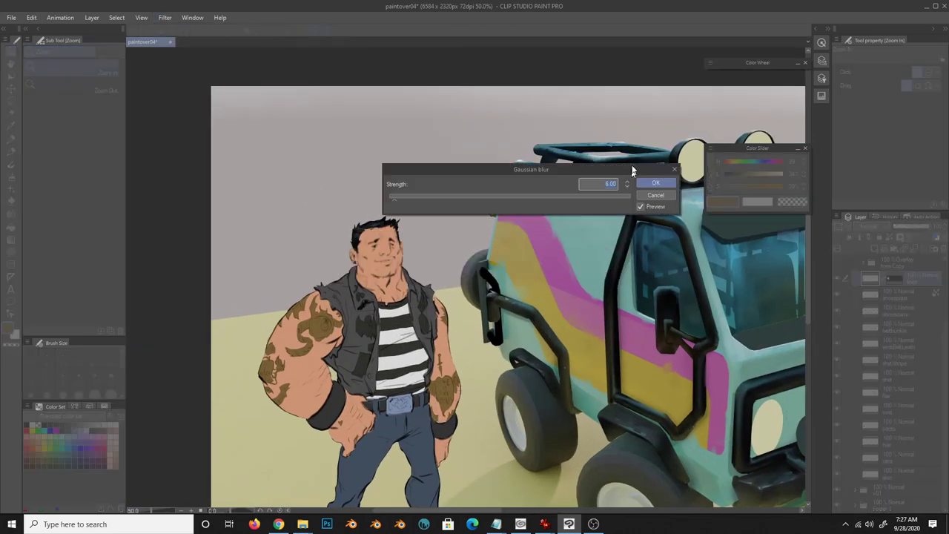
left_click_drag(406, 160, 424, 161)
key("Return")
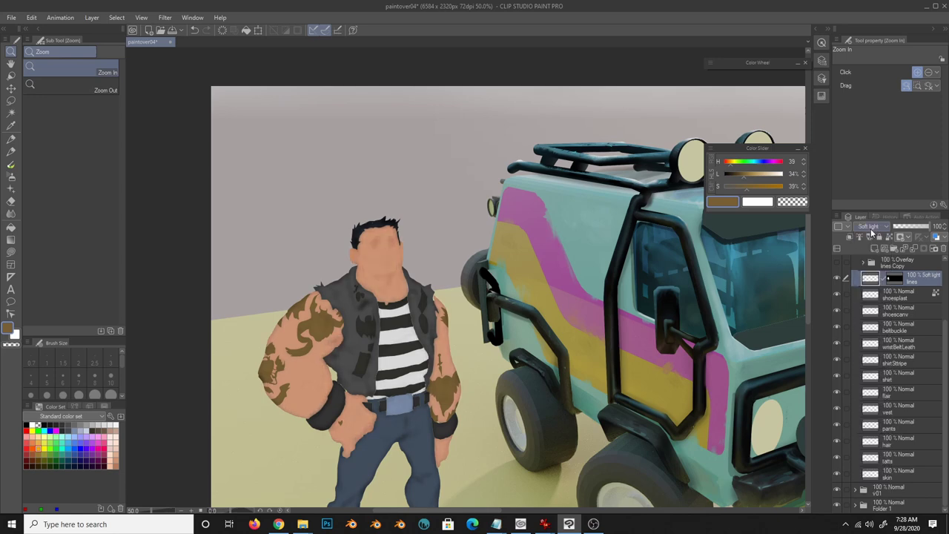
- Show the Overlay lines Copy folder at 72% and select the lines Copy 2 layer
left_click(862, 263)
left_click(837, 309)
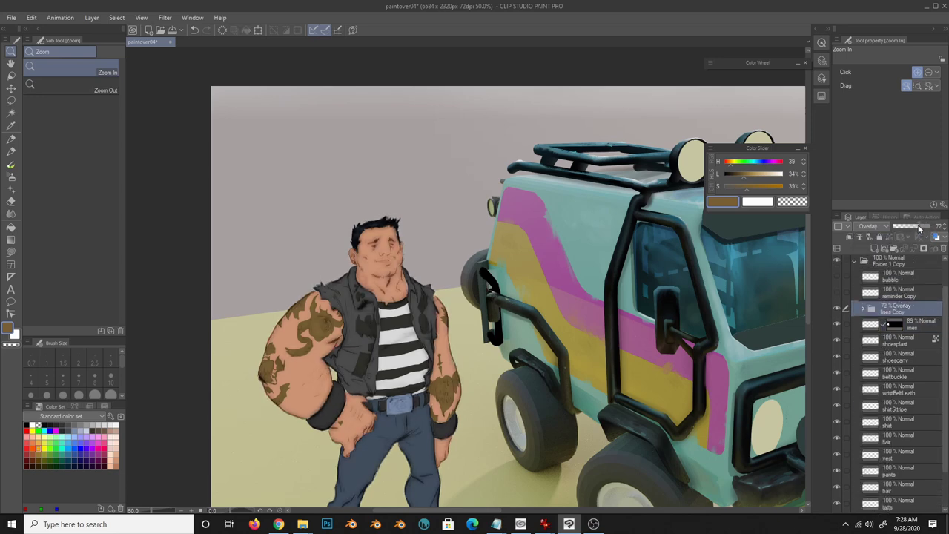
left_click(905, 356)
key("ctrl+plus")
key("b")
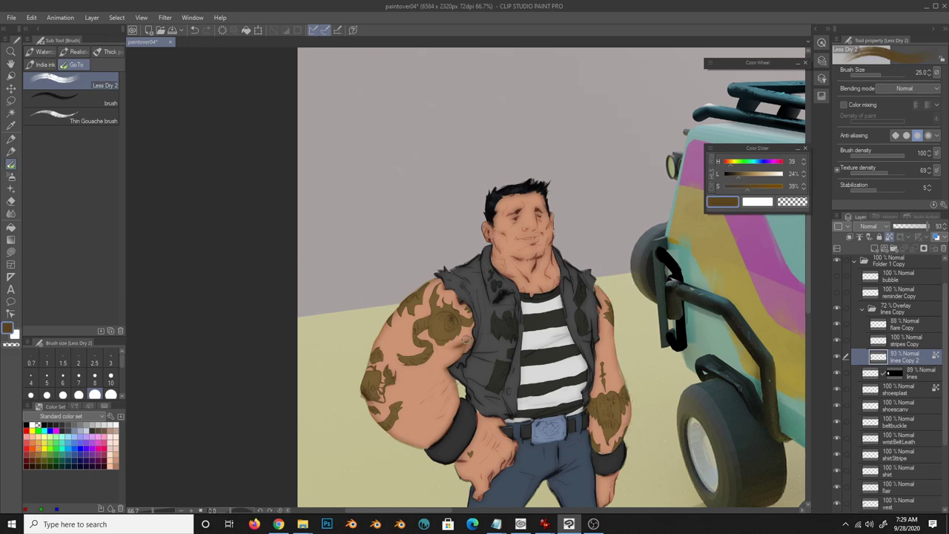
- Eyedrop a colour and airbrush the van's upper rear panel near the pink stripe in soft teal
left_click_drag(503, 447, 482, 375)
left_click_drag(515, 202, 503, 307)
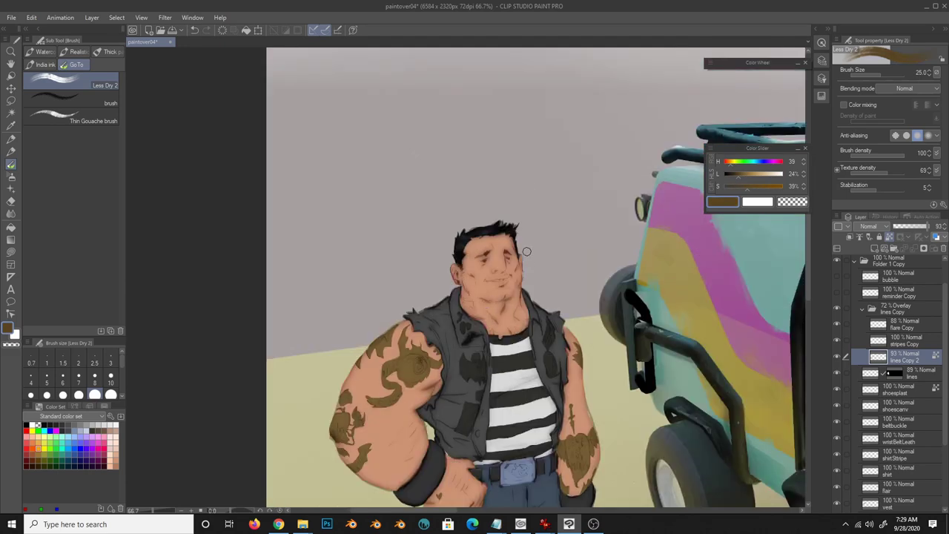
left_click(749, 184)
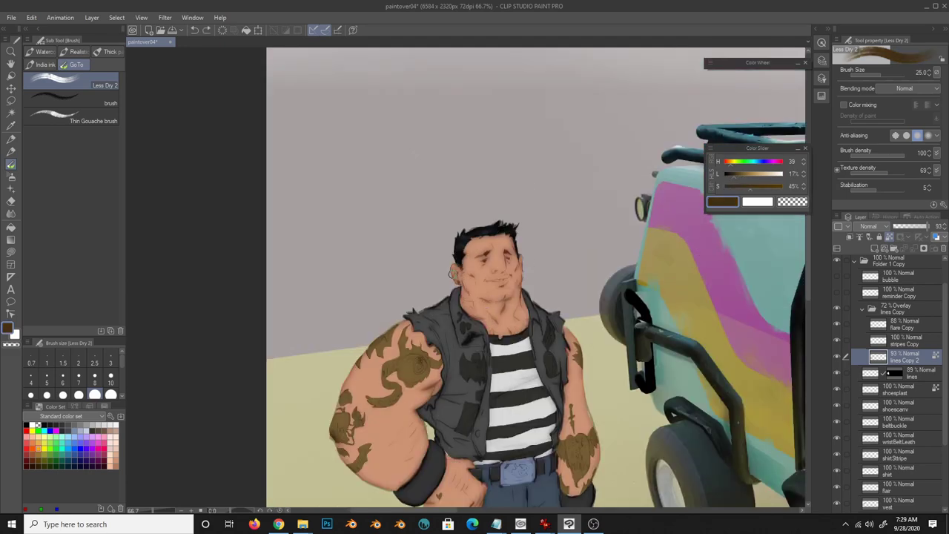
left_click_drag(745, 174, 728, 174)
left_click_drag(614, 364, 580, 290)
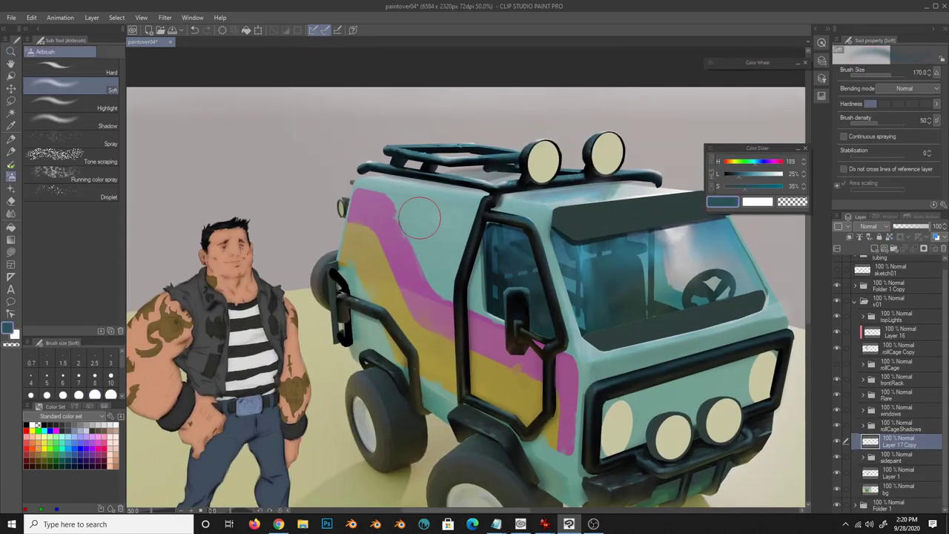
mouse_move(419, 218)
left_mouse_down()
mouse_move(378, 186)
mouse_move(504, 215)
mouse_move(371, 237)
left_mouse_up()
- Mask Layer 17 Copy 2 to the van's side and door using a Selection pen selection
key("e")
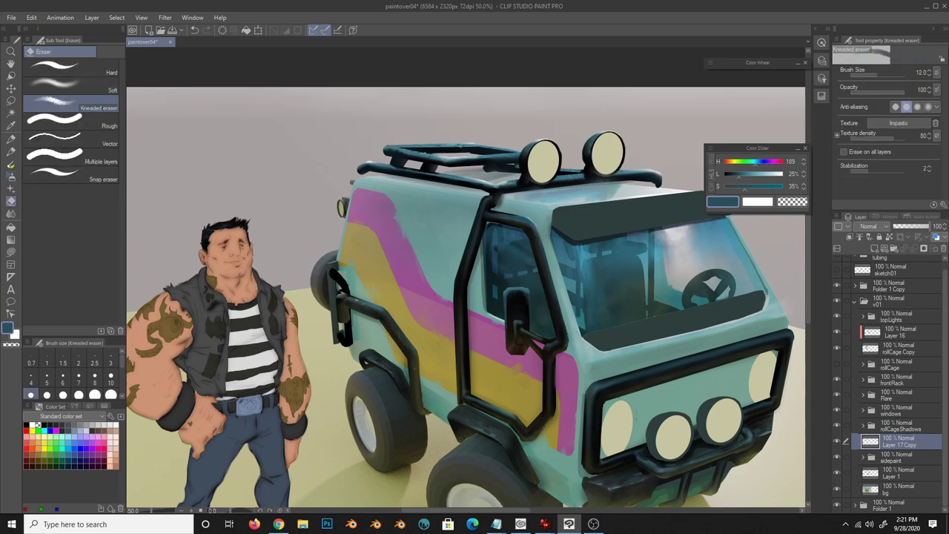
key("b")
key("e")
left_click(838, 444)
key("m")
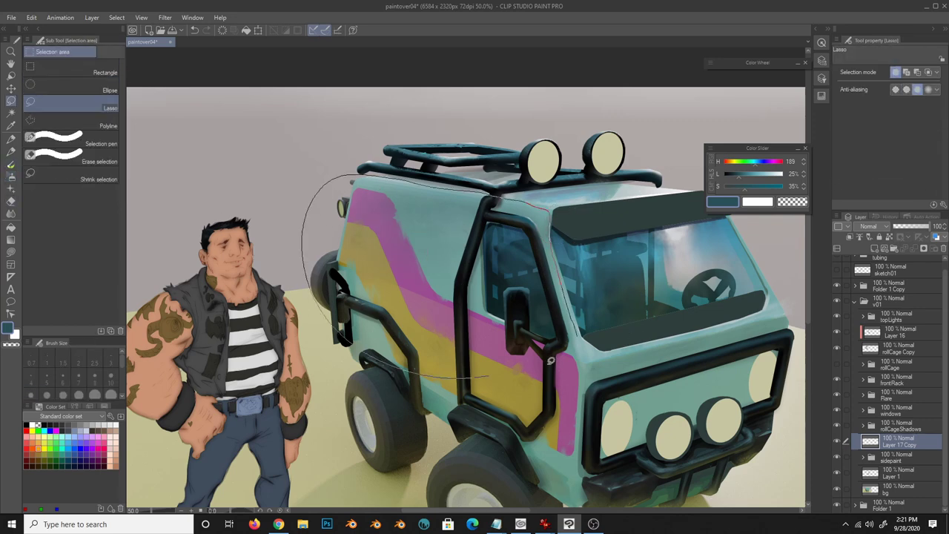
left_click_drag(914, 236, 933, 226)
left_click(52, 141)
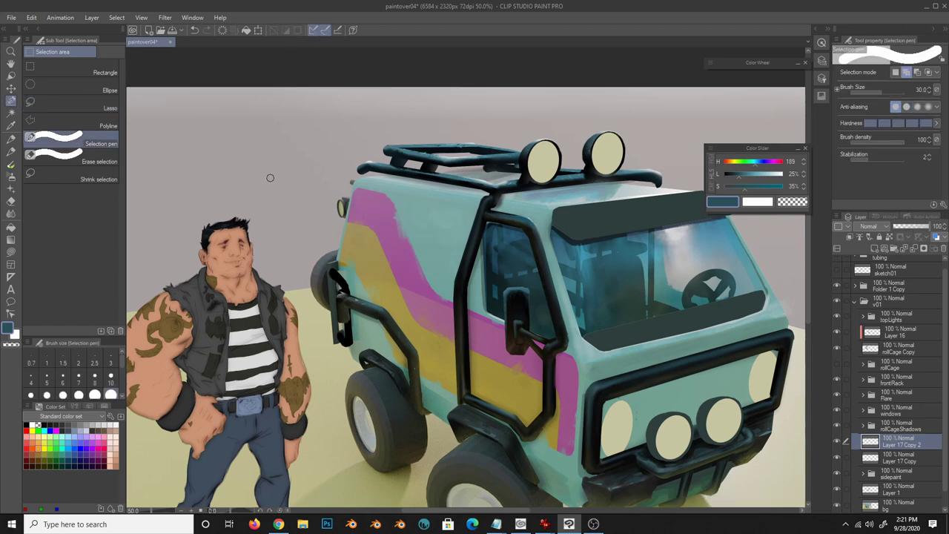
mouse_move(534, 232)
left_mouse_down()
mouse_move(371, 236)
mouse_move(400, 266)
mouse_move(541, 326)
left_mouse_up()
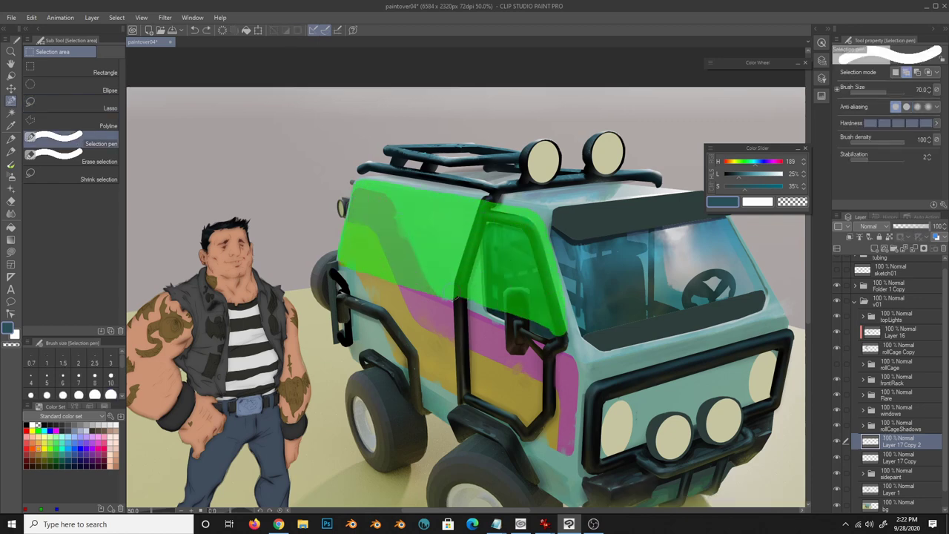
key("g")
left_click(599, 278, "alt")
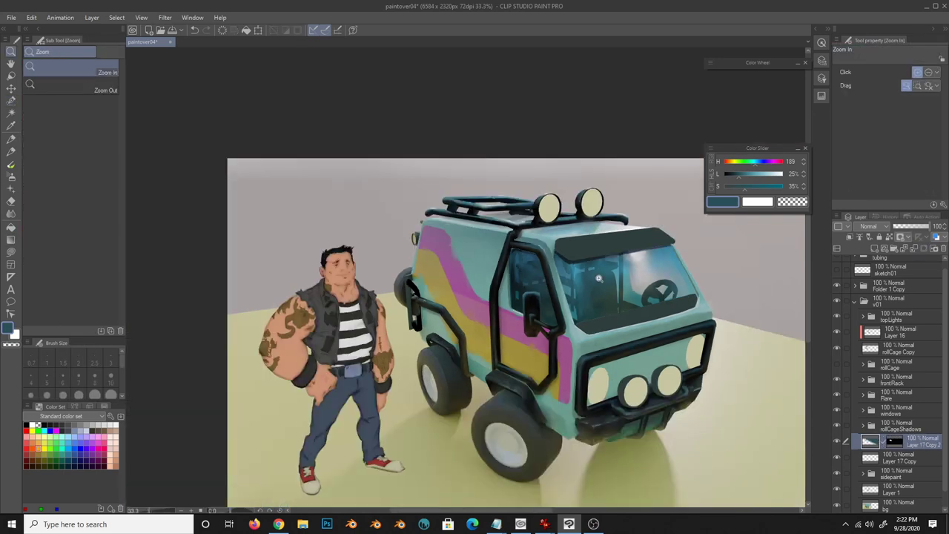
- Create Layer 18, sample a muted teal, and select along the van's side
key("g")
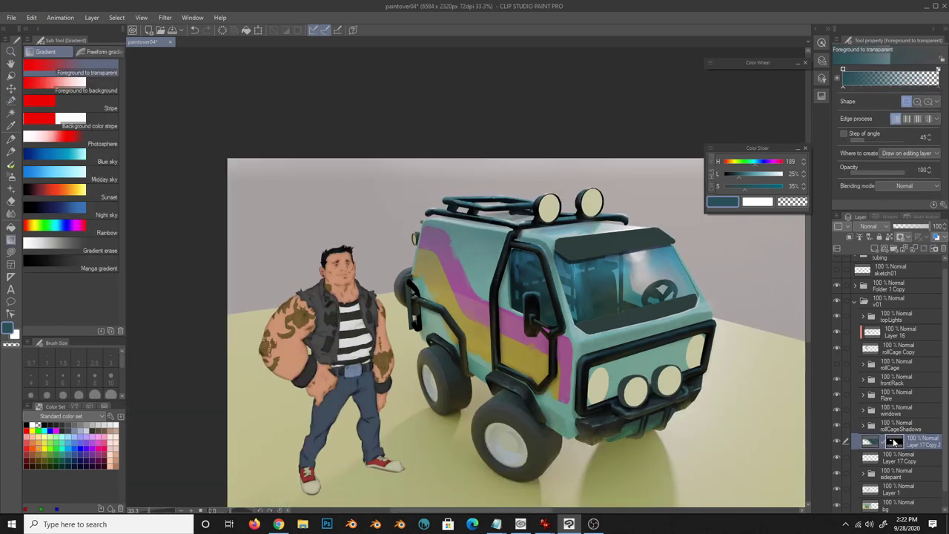
key("j")
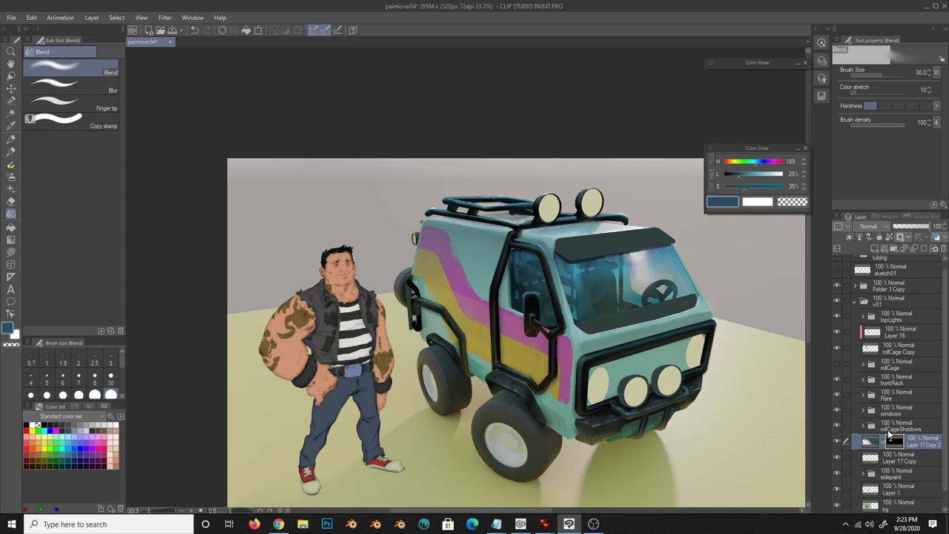
key("ctrl+shift+n")
key("g")
left_click(739, 184)
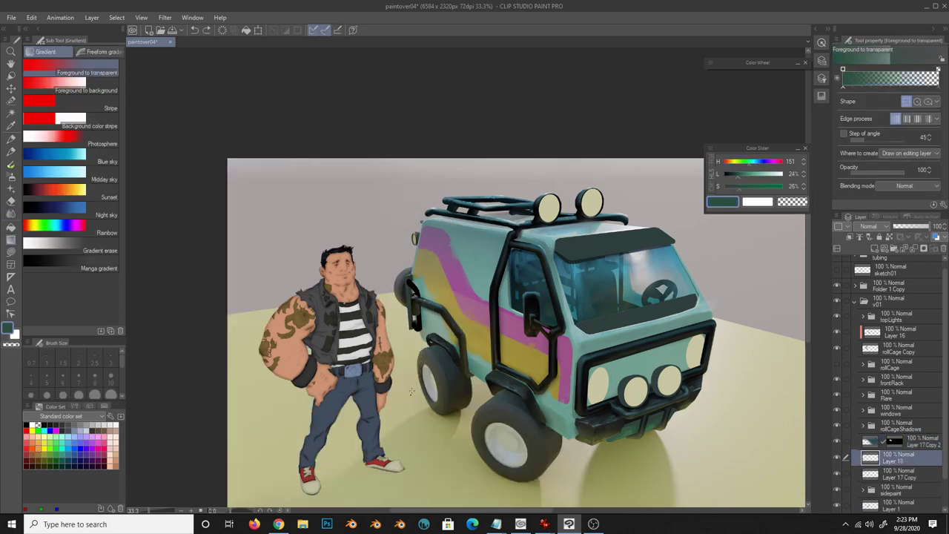
key("m")
mouse_move(420, 315)
left_mouse_down()
mouse_move(490, 380)
mouse_move(574, 434)
mouse_move(415, 282)
mouse_move(568, 349)
left_mouse_up()
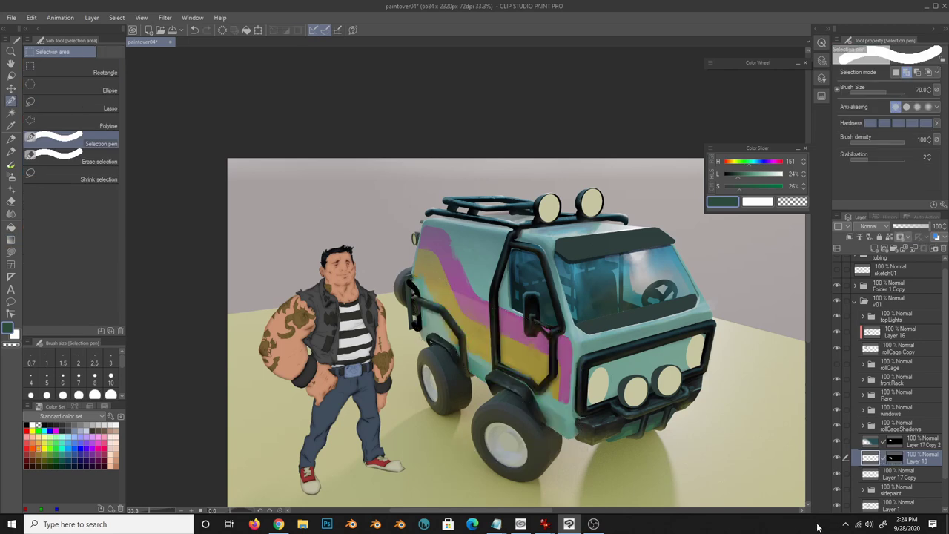
key("g")
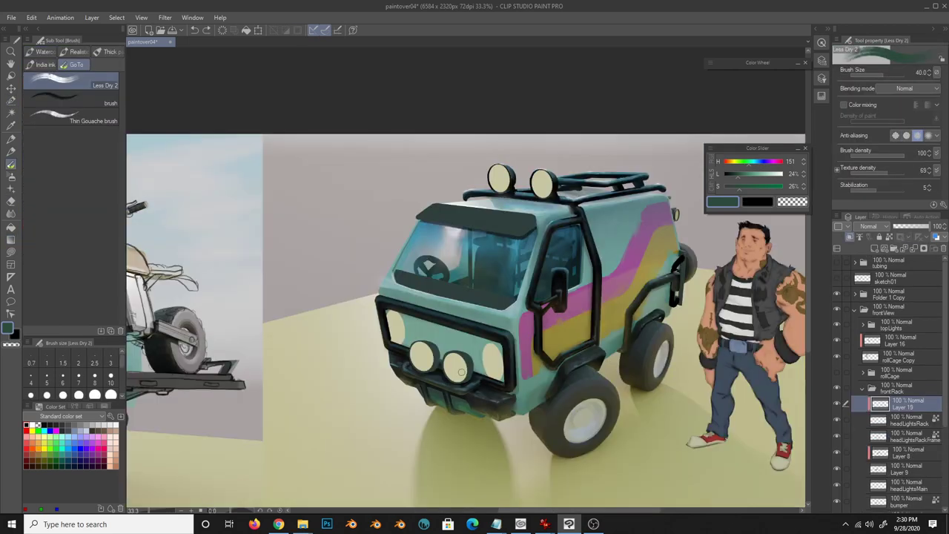
- Sample dark and light tones from the van's grille, headlights and front end
left_click(493, 252, "alt")
left_click(442, 346, "alt")
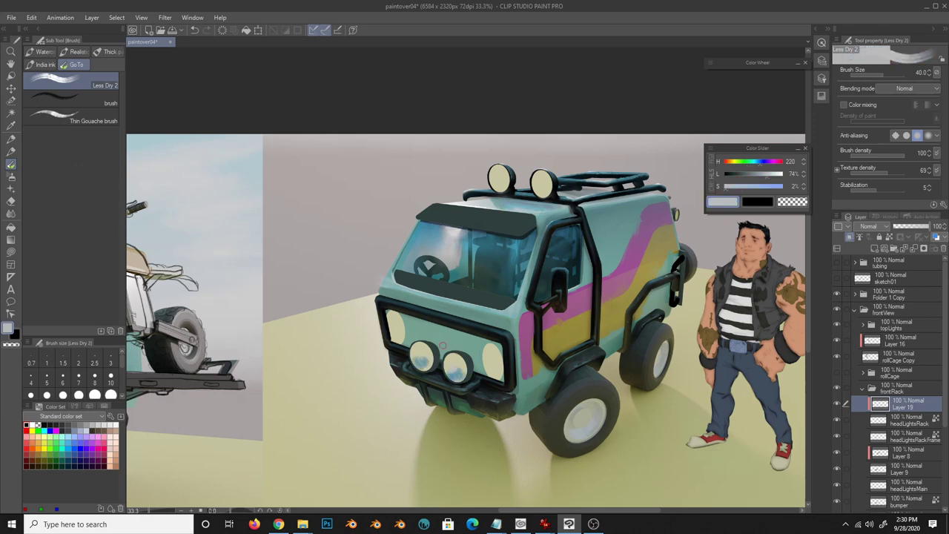
left_click(471, 298, "alt")
left_click(461, 364, "alt")
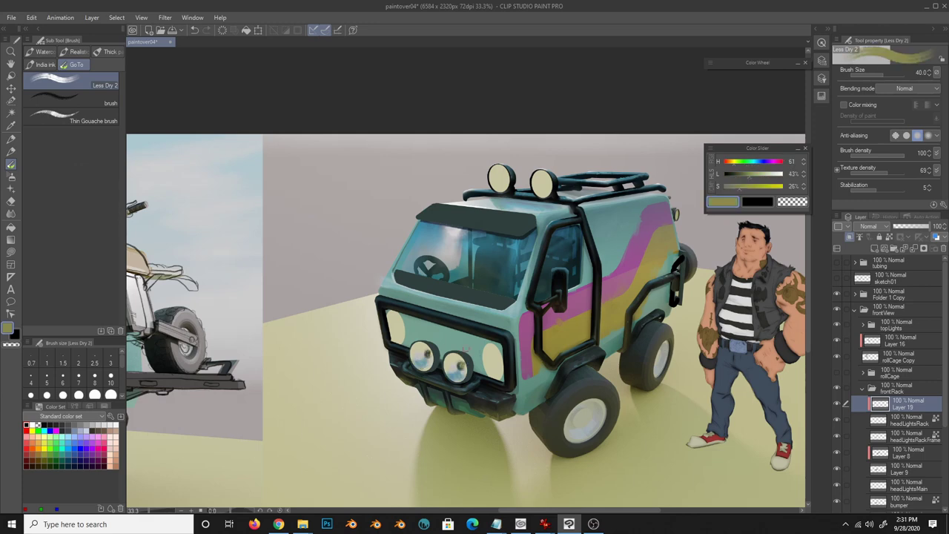
left_click(420, 351, "alt")
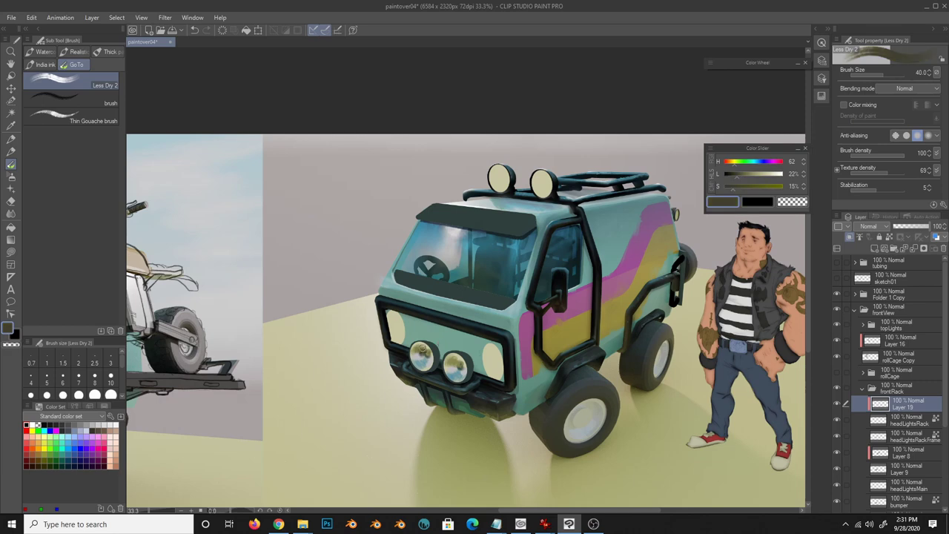
left_click(424, 349, "alt")
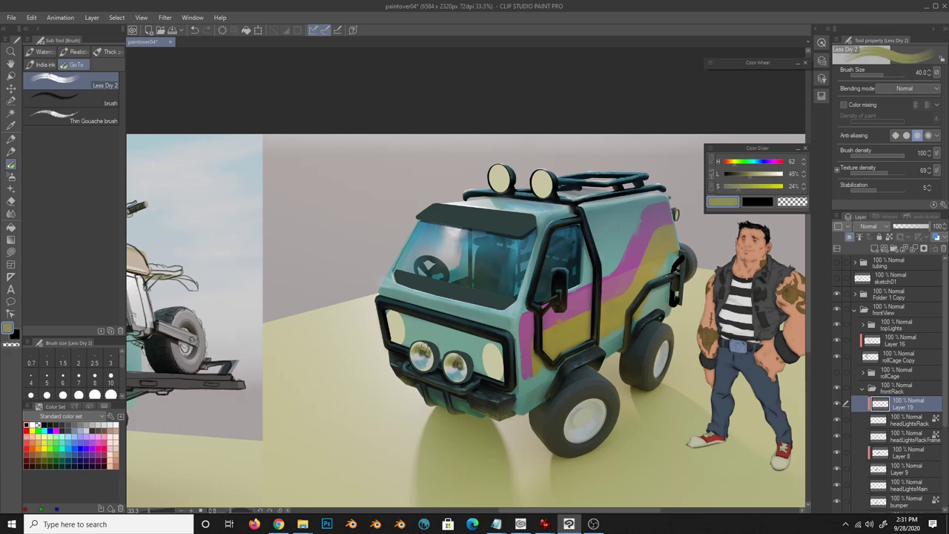
left_click(449, 368, "alt")
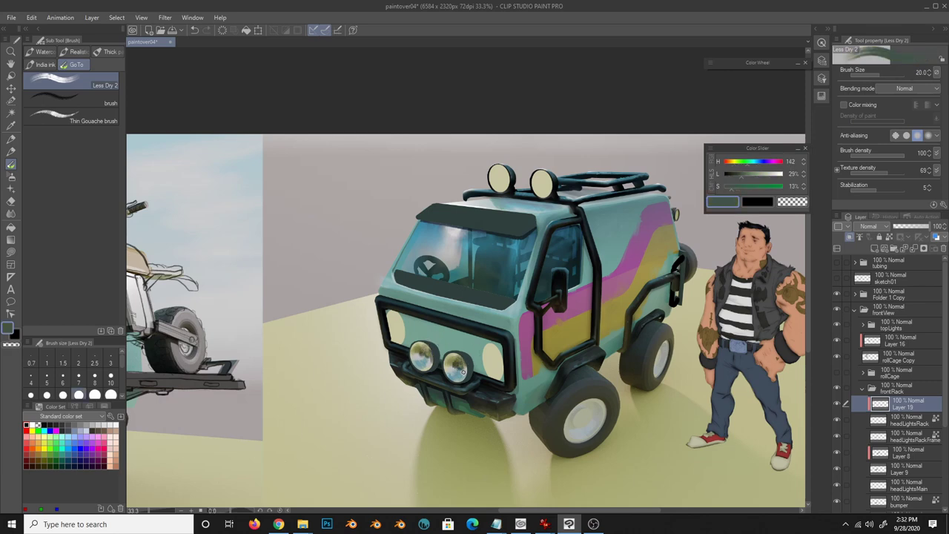
left_click(423, 354, "alt")
left_click(414, 354, "alt")
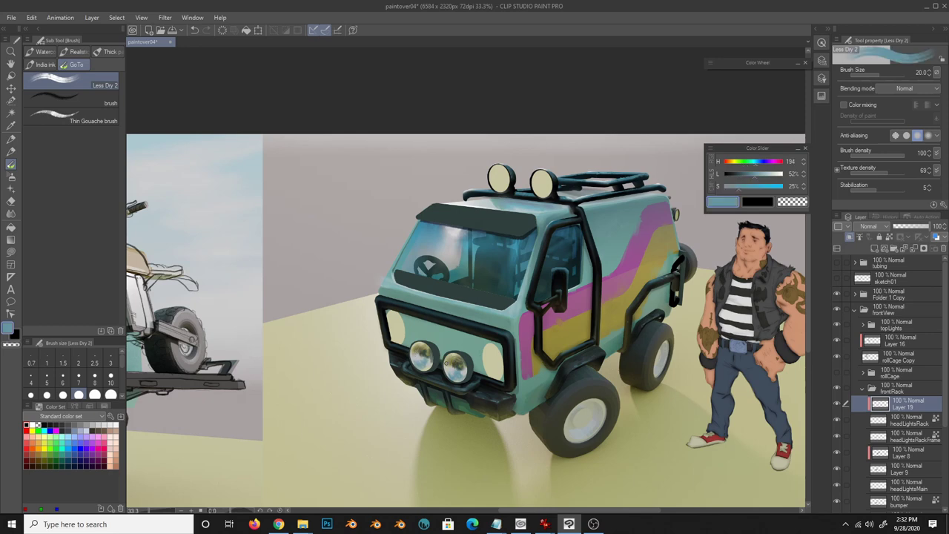
left_click(456, 371, "alt")
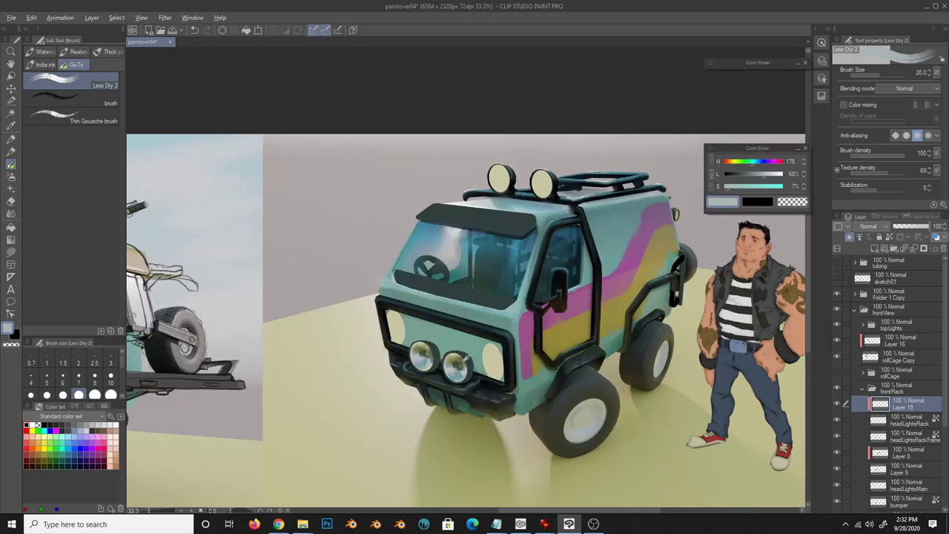
left_click(421, 356, "alt")
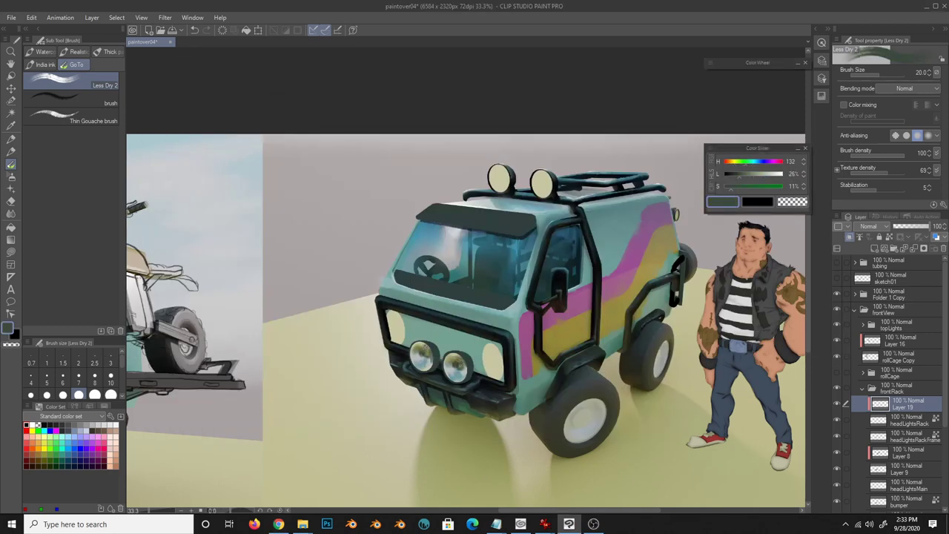
- On a new layer, paint dark shading into the headlights, then flip the canvas horizontally and zoom to 50%
key("j")
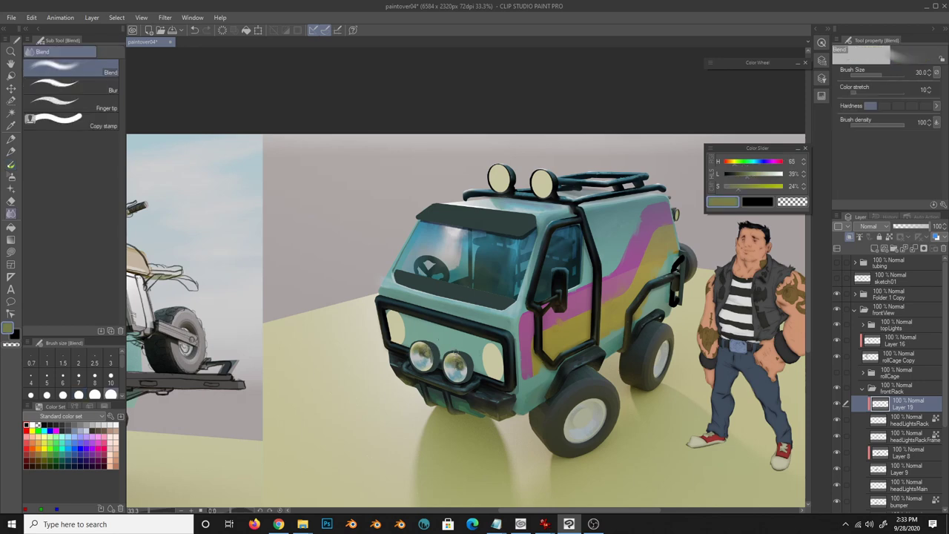
scroll(936, 384, "down", 2)
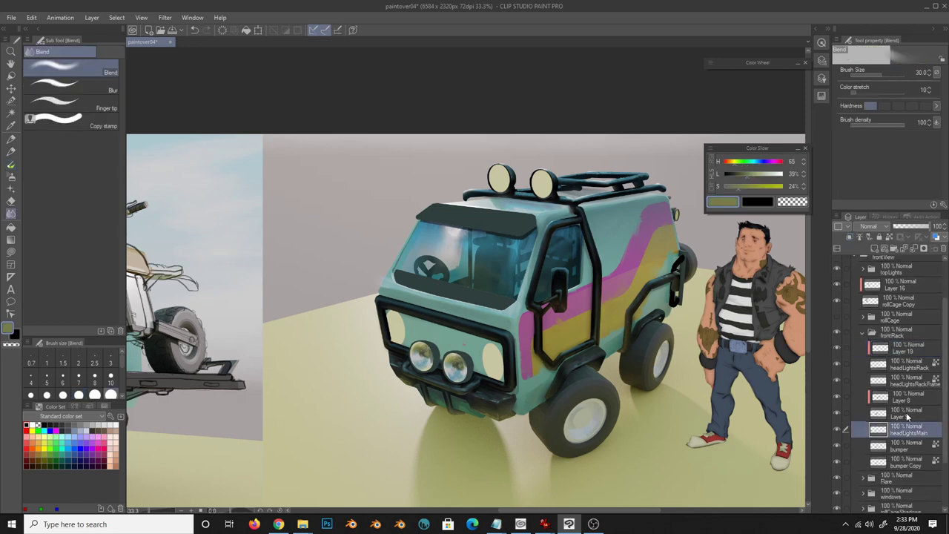
key("ctrl+shift+n")
key("b")
left_click(395, 323)
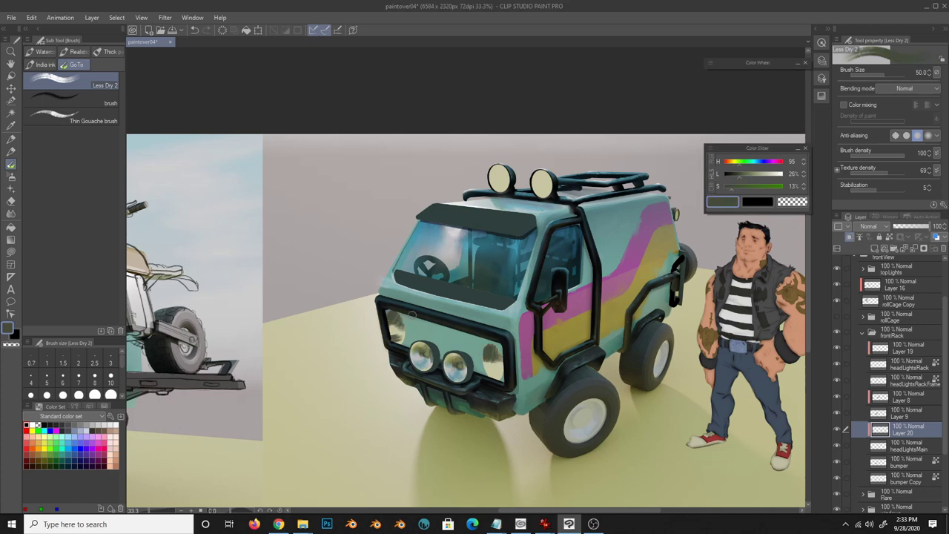
left_click(495, 370)
left_click(493, 338, "alt")
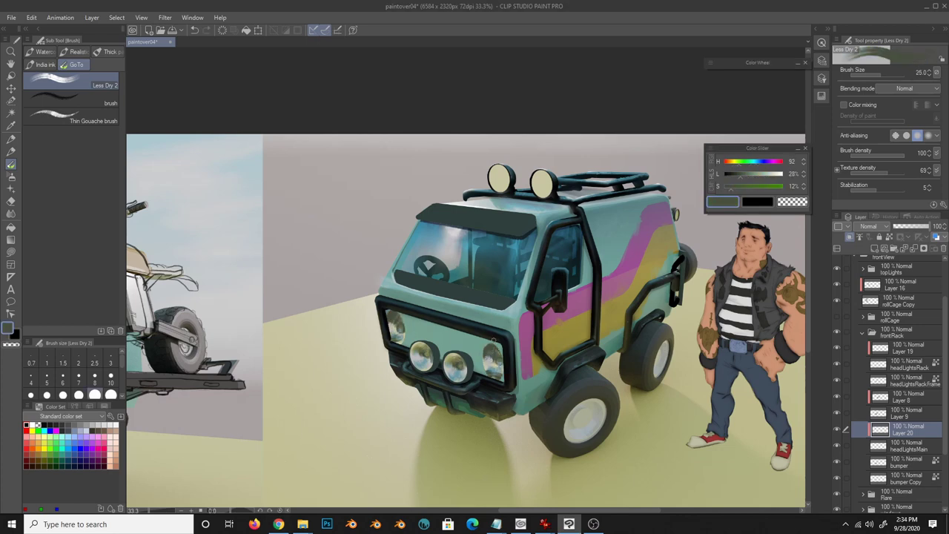
left_click(492, 339, "alt")
left_click(491, 357, "alt")
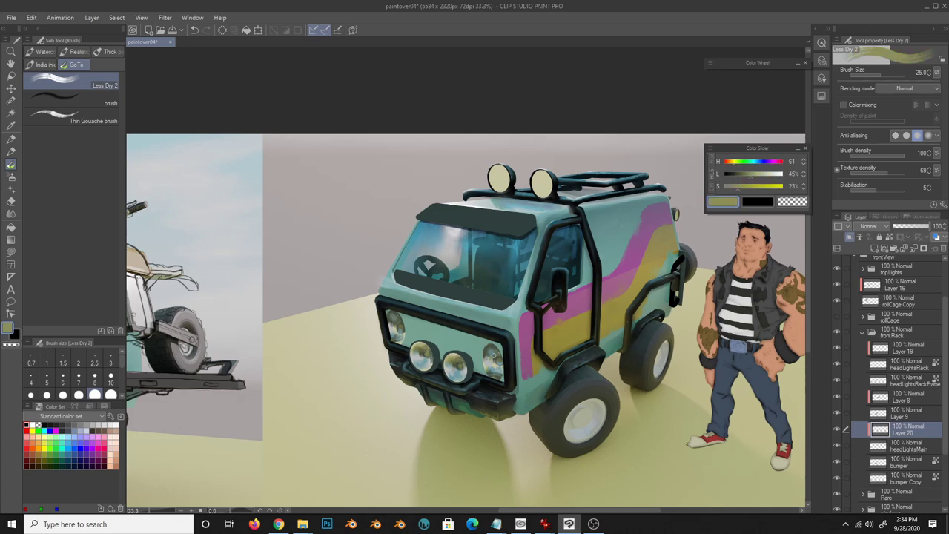
left_click(394, 331, "alt")
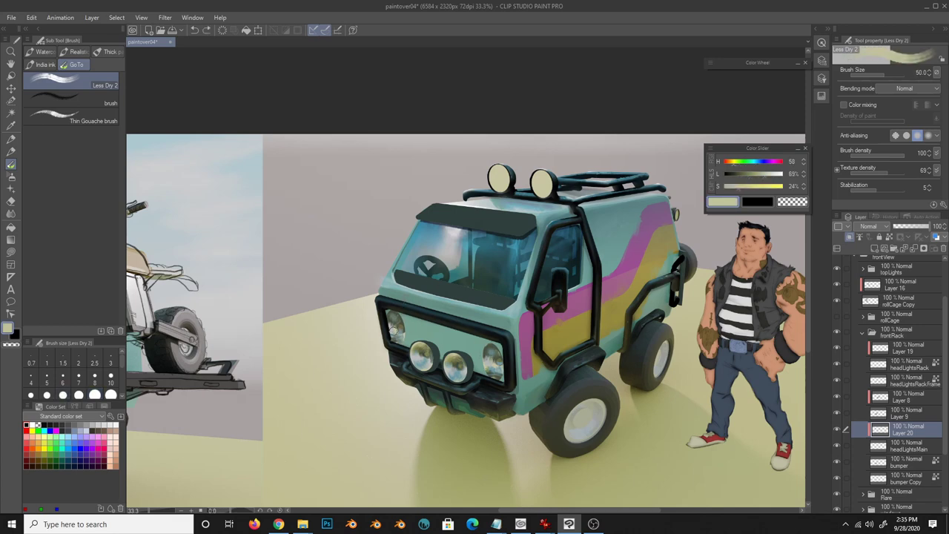
left_click(402, 306, "alt")
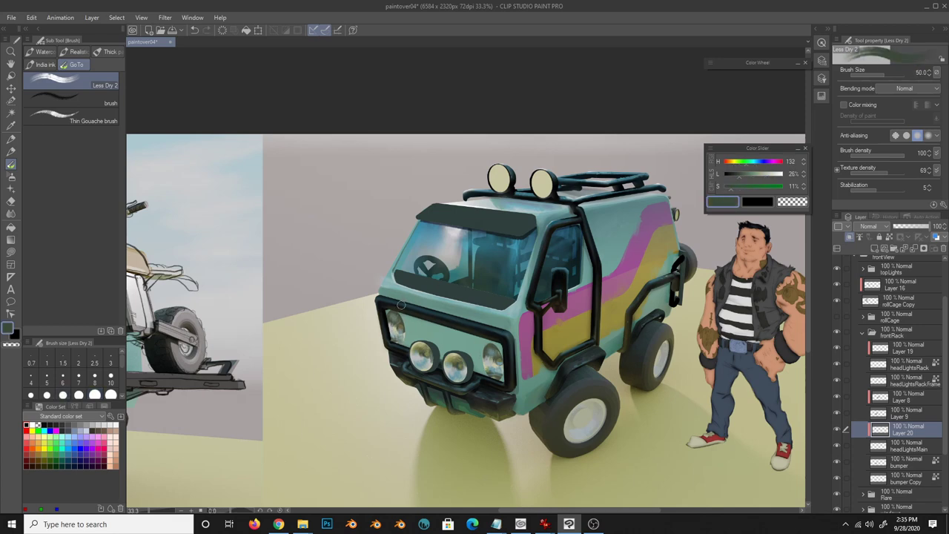
key("h")
scroll(519, 313, "up", 1)
- On the headlight rack frame layer, set the dry brush to size 17 with a near-black colour
left_click(519, 312, "alt")
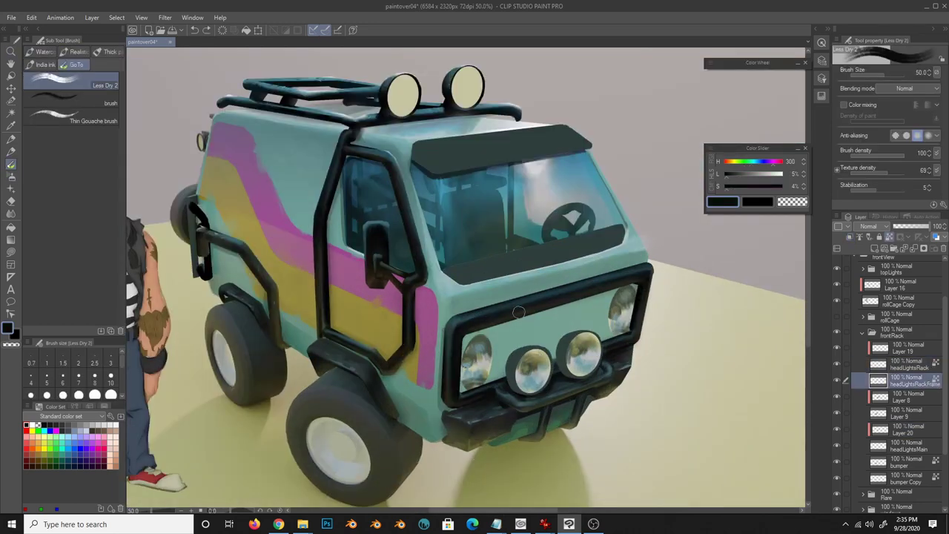
key("b")
left_click(466, 244, "alt")
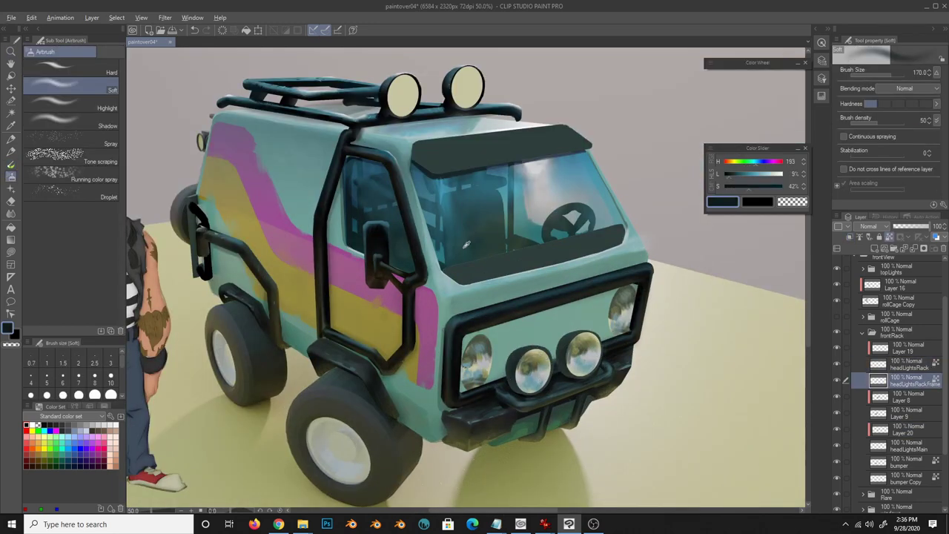
left_click(586, 342, "alt")
key("b")
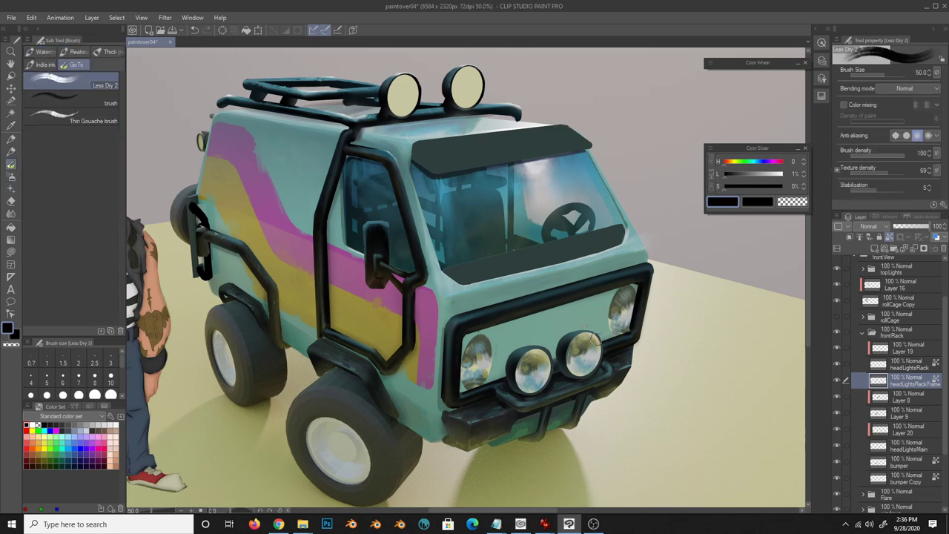
key("bracketleft")
key("bracketleft")
key("bracketleft")
left_click(539, 356, "alt")
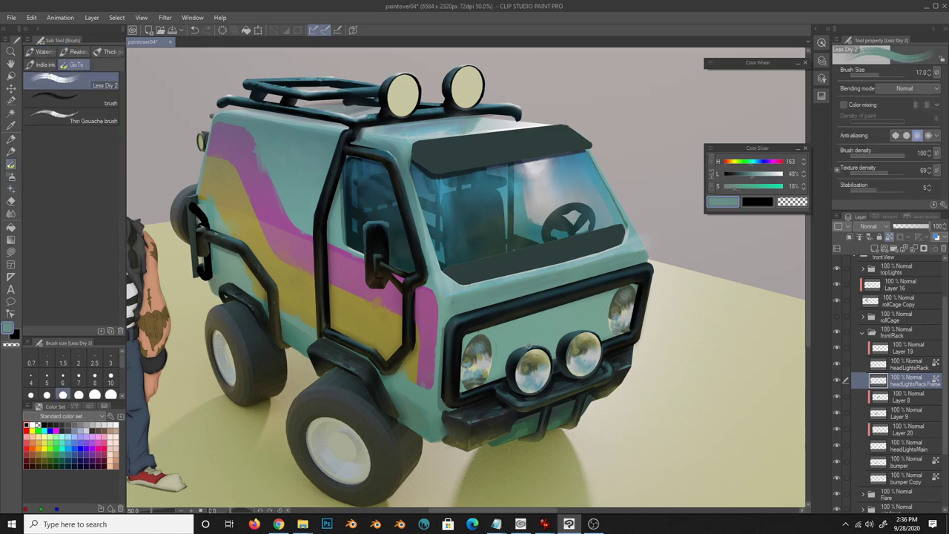
left_click(574, 379, "alt")
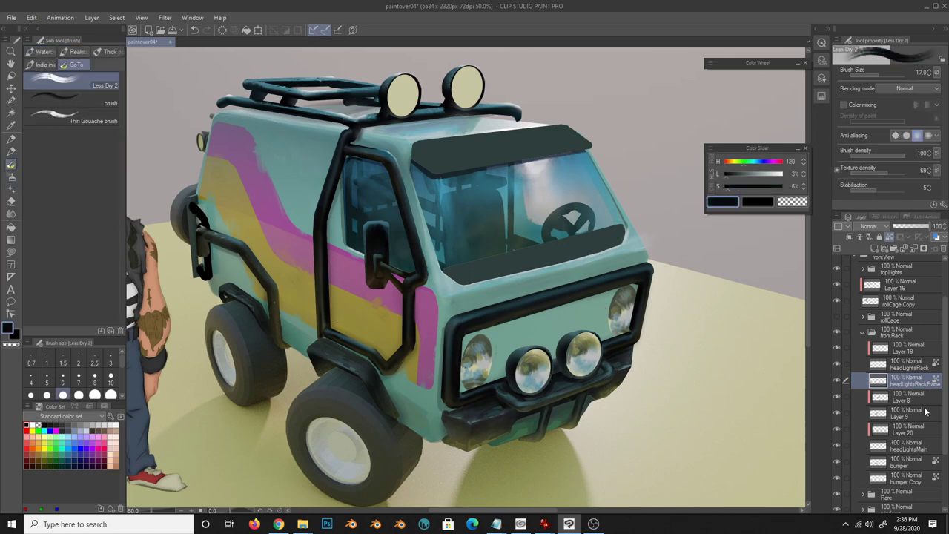
- Add a new layer above the bumper, enlarge the brush to 40, pick dark teal, and save
left_click(901, 462)
key("ctrl+shift+n")
left_click(497, 409, "alt")
key("bracketright")
key("bracketright")
key("bracketright")
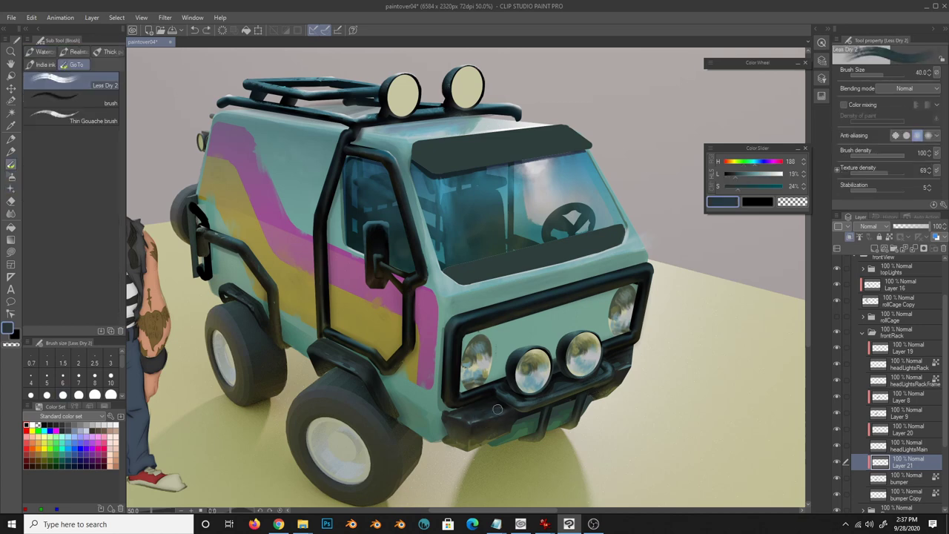
left_click(620, 362, "alt")
left_click(530, 399, "alt")
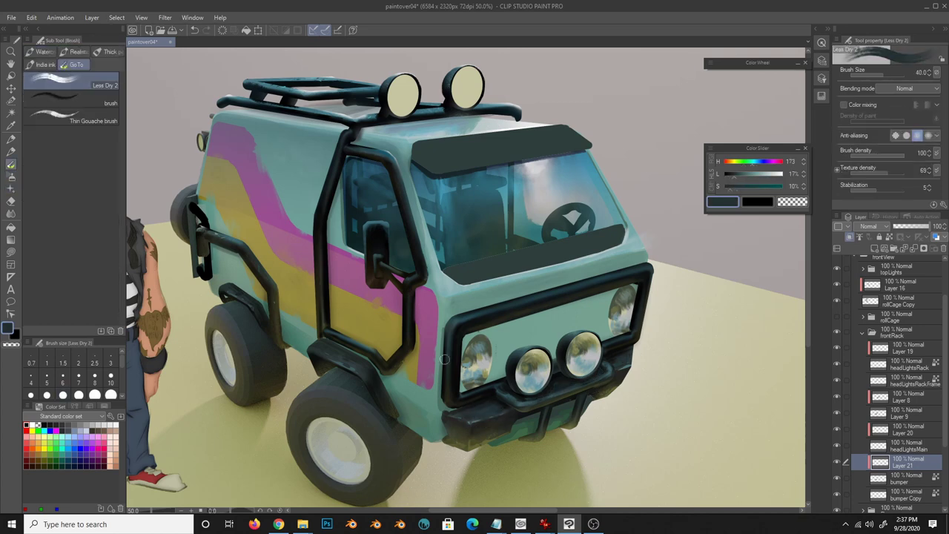
key("ctrl+s")
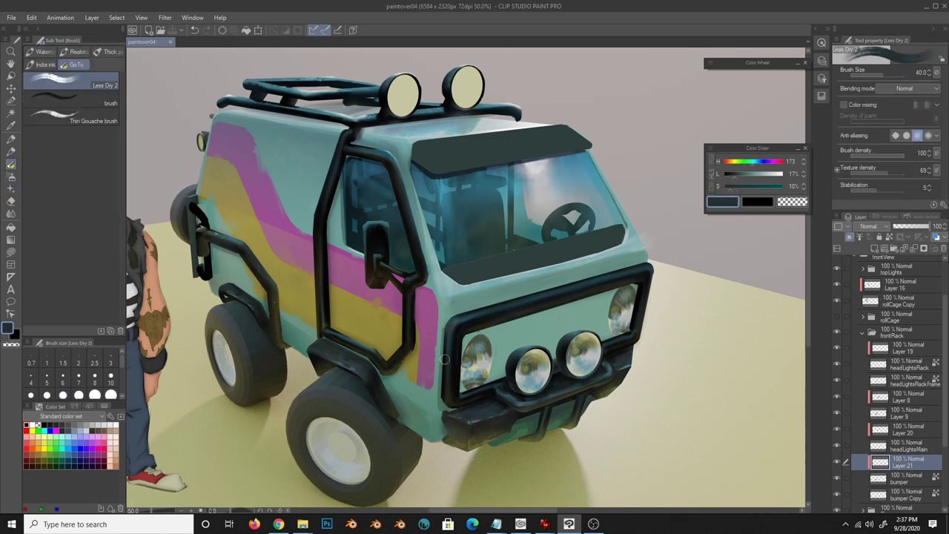
- Paint dark strokes onto the bumper, then drop to size 12 and sample dark bumper tones
left_click(445, 359, "alt")
left_click_drag(445, 359, 464, 416)
key("bracketleft")
key("bracketleft")
key("bracketleft")
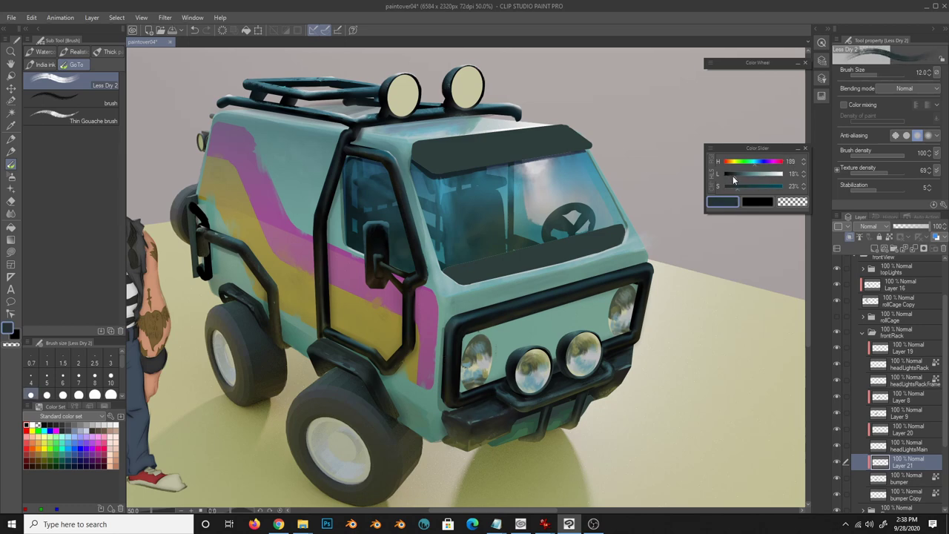
left_click(459, 424, "alt")
left_click(478, 437, "alt")
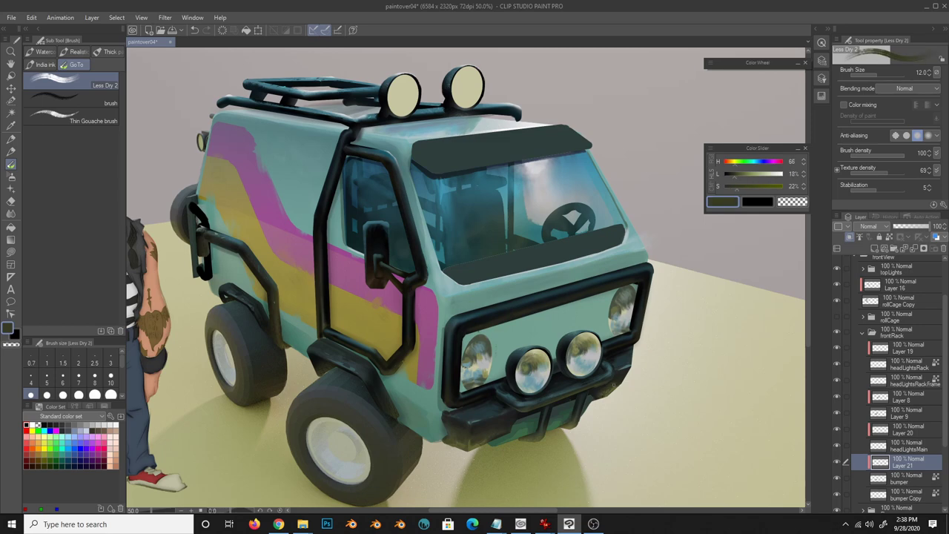
left_click(635, 357, "alt")
left_click(512, 409, "alt")
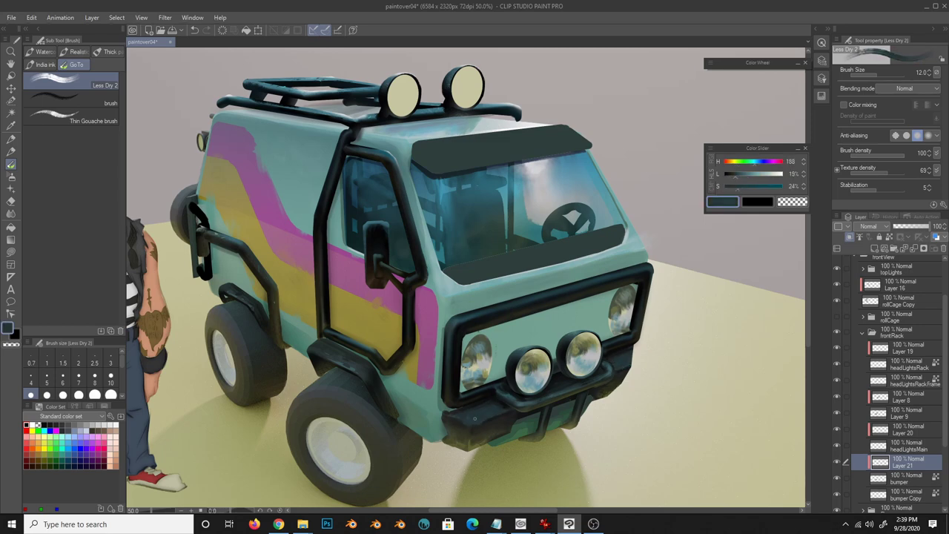
- Sample dusty olive and dark teal grime tones and enlarge the brush to size 25
left_click(467, 448, "alt")
left_click(487, 430, "alt")
left_click(448, 423, "alt")
left_click(498, 420, "alt")
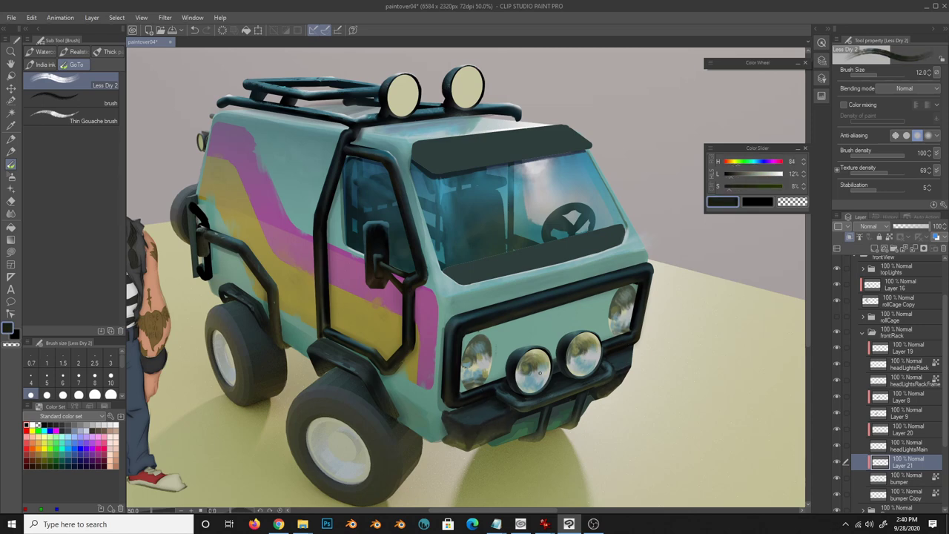
key("bracketright")
key("bracketright")
key("bracketright")
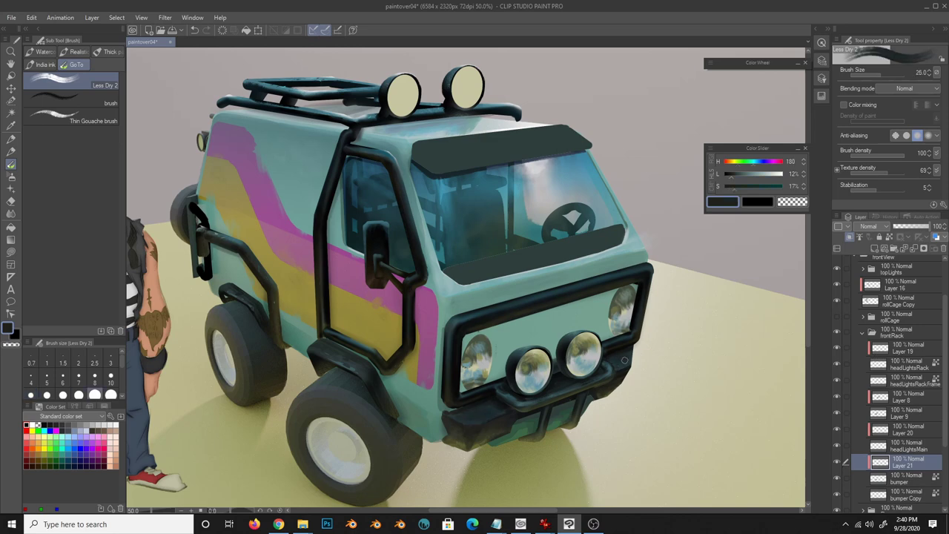
left_click(490, 409, "alt")
left_click(536, 376, "alt")
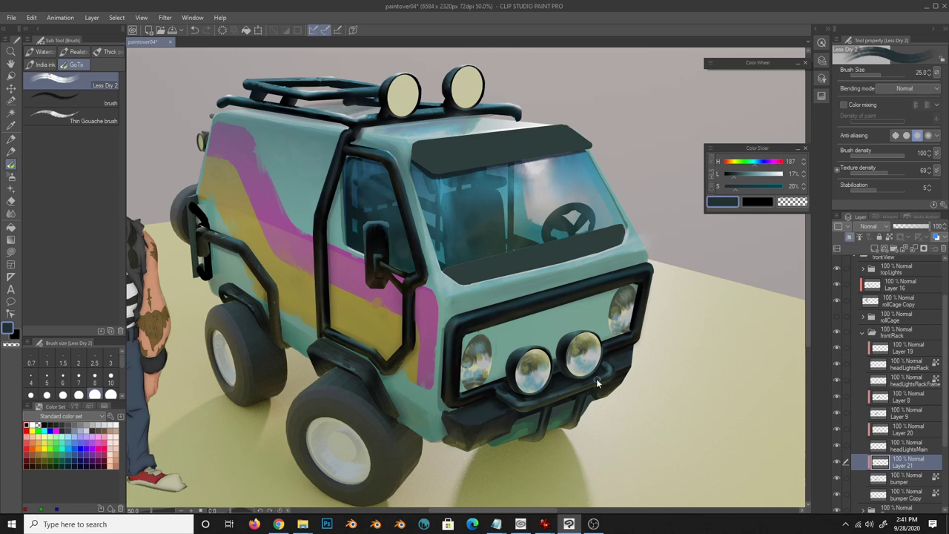
- On the headlightmount layer, pick near-black, add a new layer above it, and shrink the brush to 15
left_click(478, 397, "ctrl+shift")
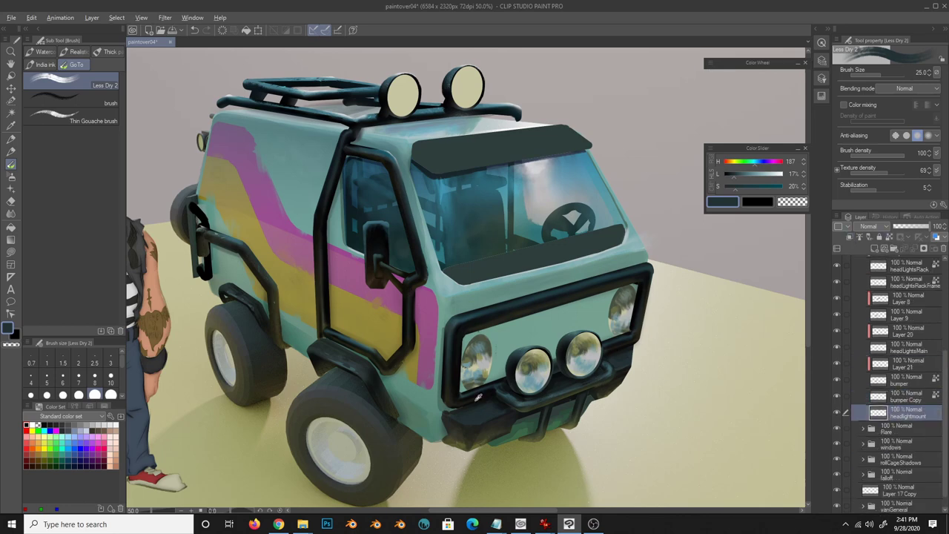
left_click(486, 329, "alt")
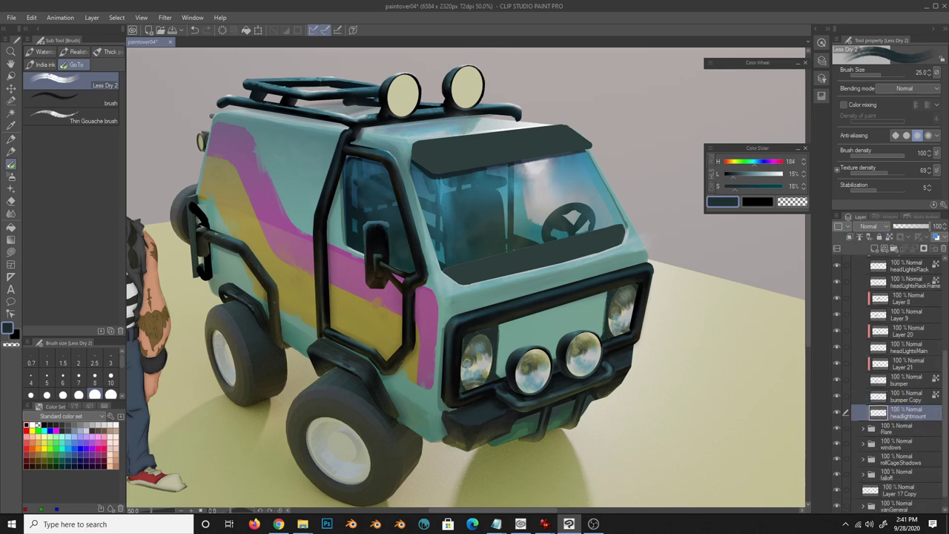
left_click(486, 332, "alt")
key("bracketleft")
key("ctrl+shift+n")
key("bracketleft")
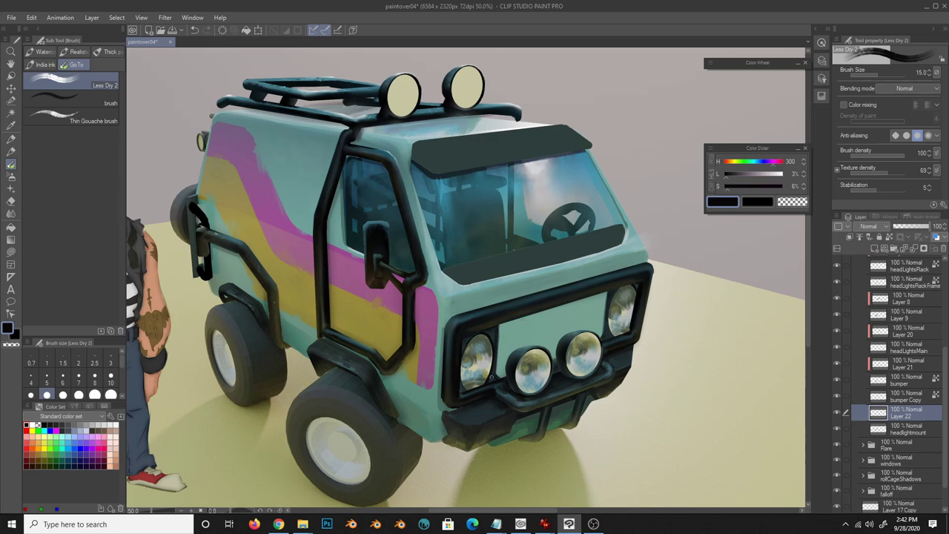
- Add another shading layer above Layer 20 and return to the dry paint brush
scroll(905, 398, "up", 3)
left_click(905, 393)
key("ctrl+shift+n")
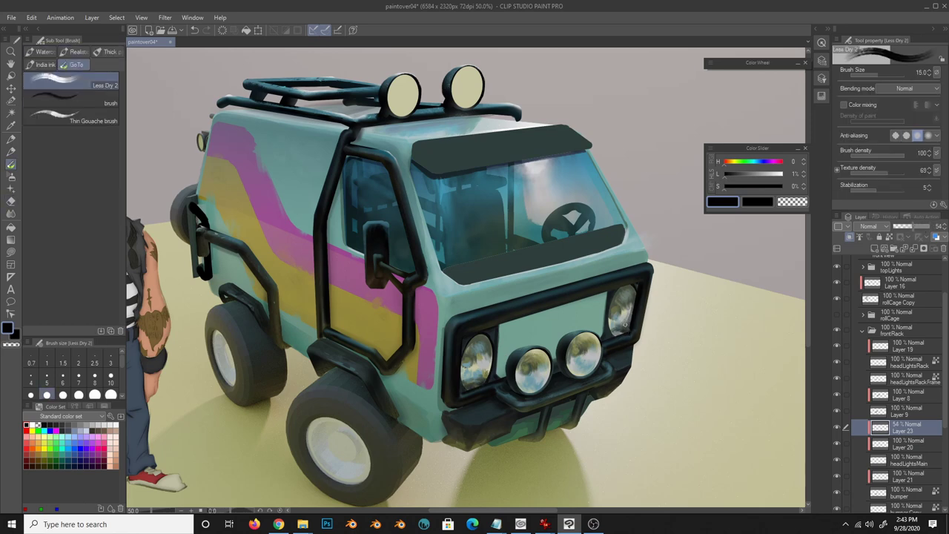
key("e")
key("b")
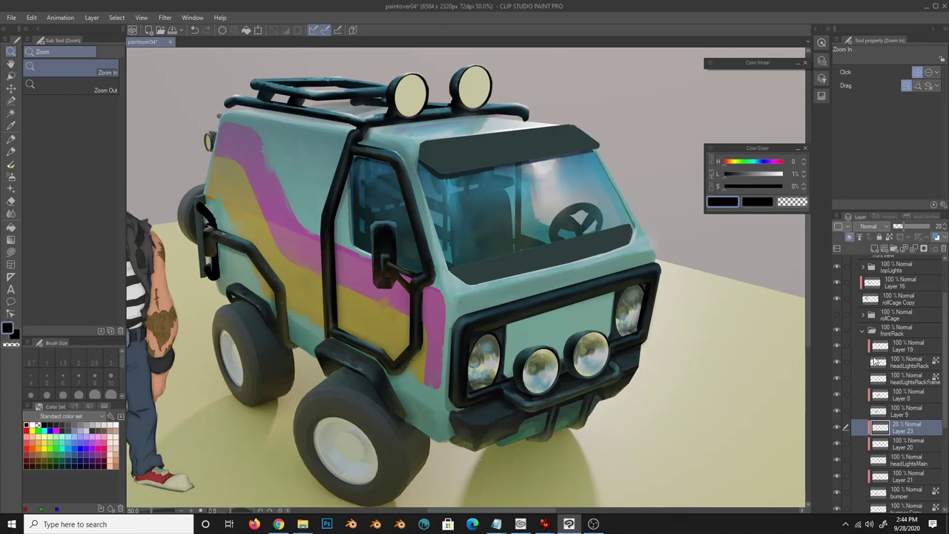
left_click_drag(911, 225, 903, 225)
scroll(904, 371, "down", 3)
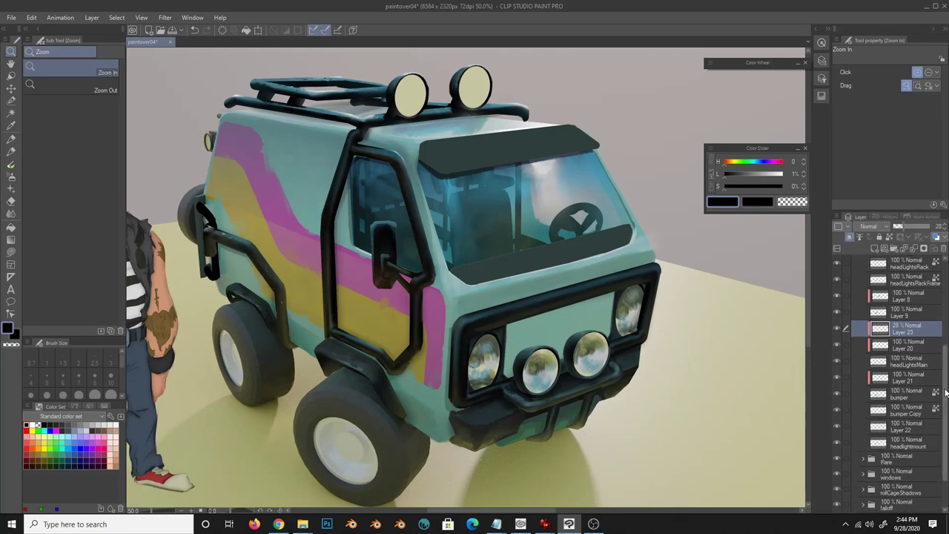
scroll(904, 371, "up", 3)
- On the cage layer, set the brush to size 8 and sample teal, near-black and green-grey tones
left_click(901, 369)
key("b")
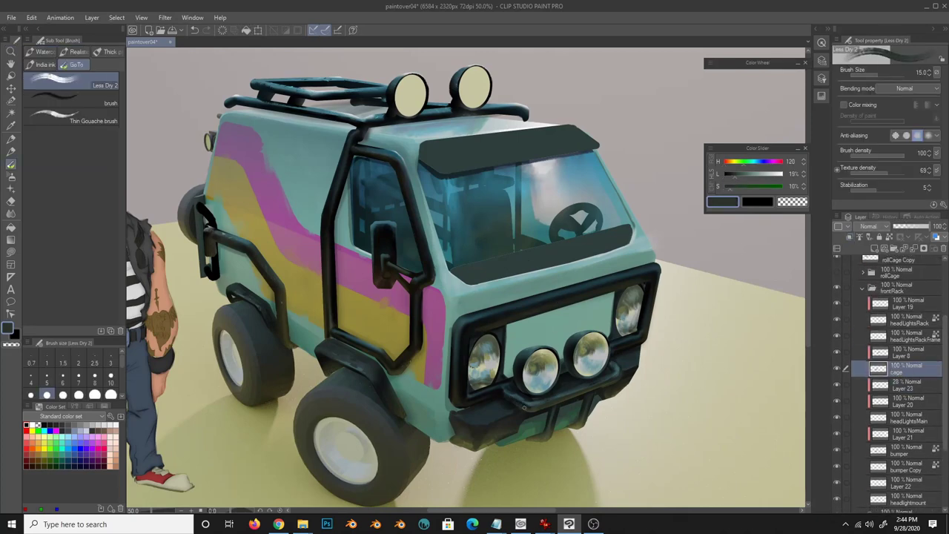
left_click(94, 377)
left_click(587, 385, "alt")
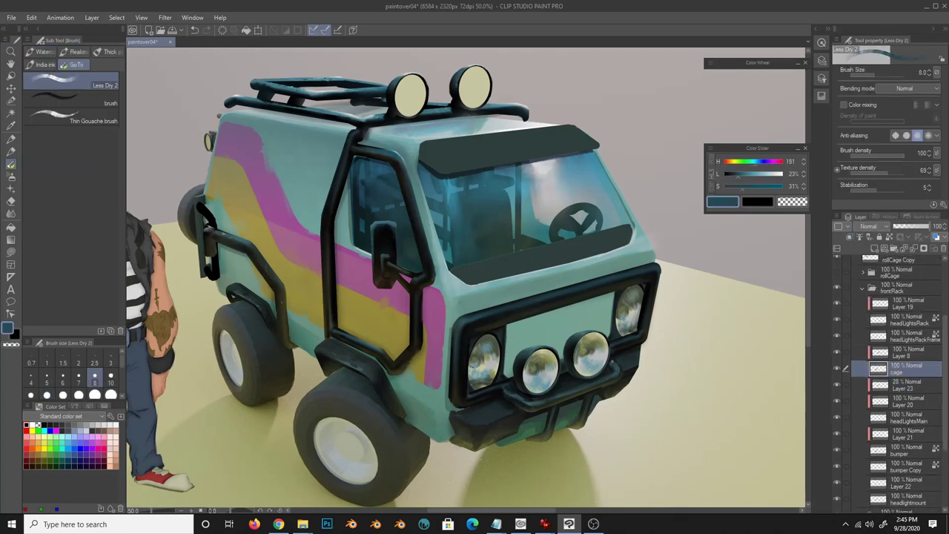
left_click(613, 361, "alt")
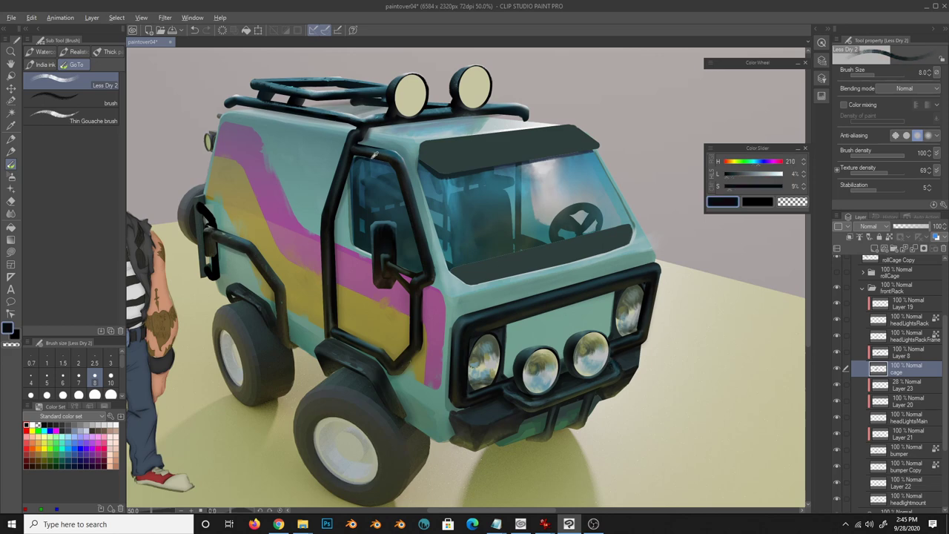
left_click(374, 155, "alt")
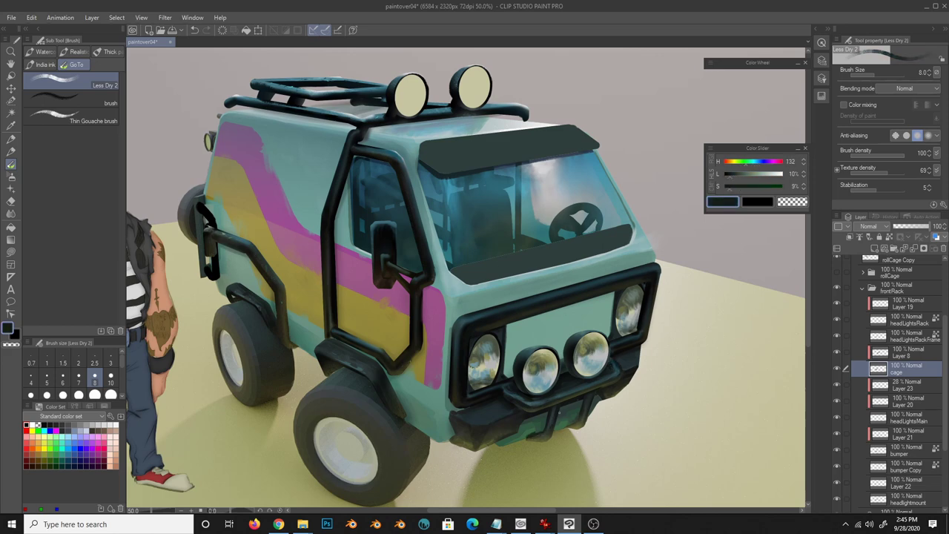
key("e")
key("b")
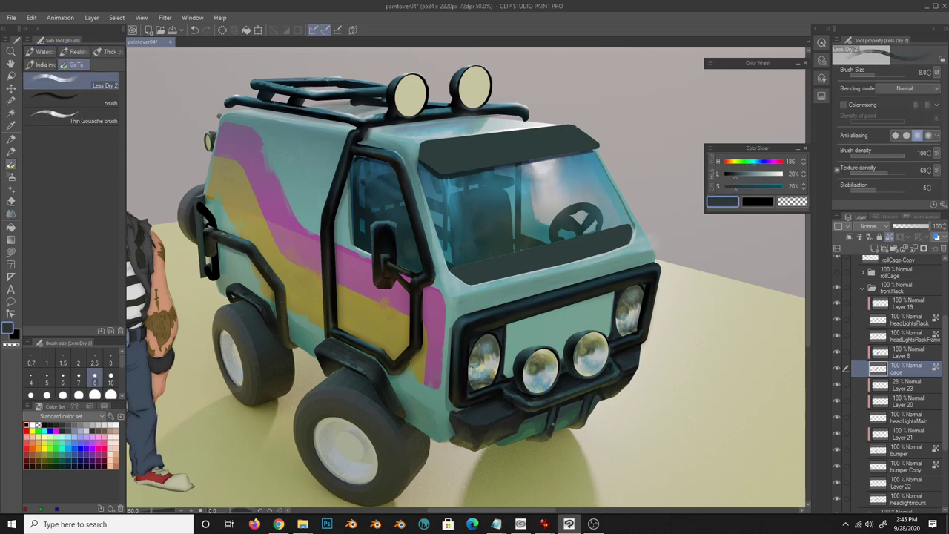
left_click(547, 436, "alt")
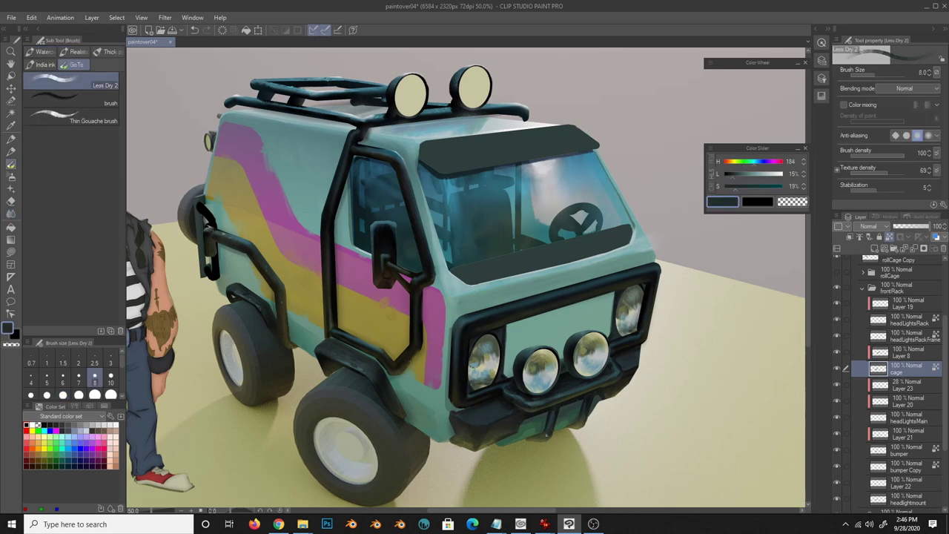
- Switch between the bumper and cage layers, sampling dark van colours and trying blending paint
left_click(607, 394, "ctrl+shift")
key("m")
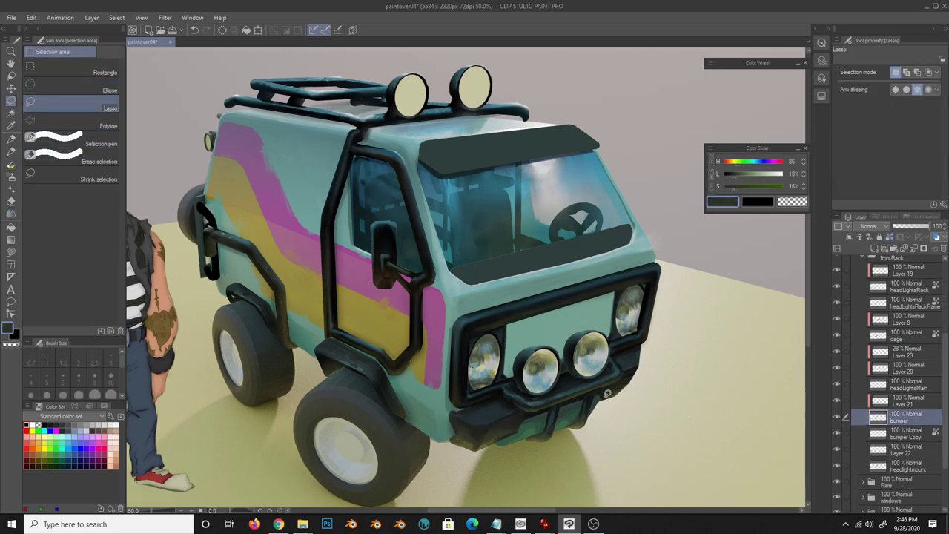
key("b")
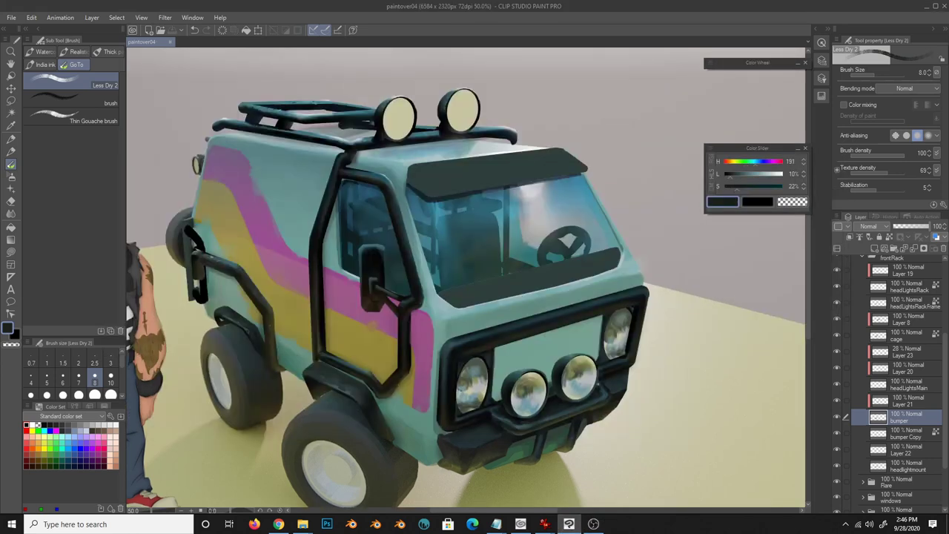
scroll(905, 363, "up", 1)
left_click(905, 363)
left_click(615, 369, "alt")
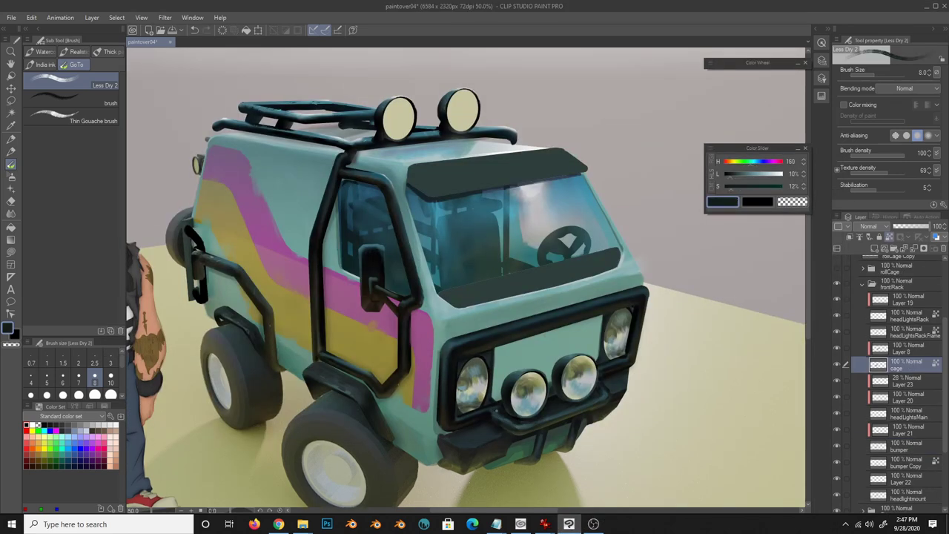
left_click(504, 409, "alt")
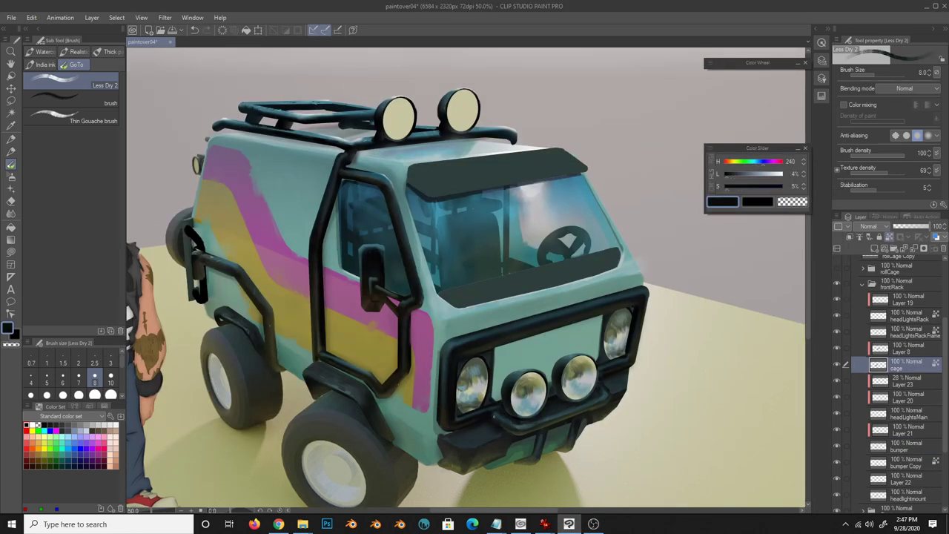
key("j")
key("b")
- Repaint the teal grille panel between the headlights on Layer 17 Copy with grey-teal
left_click(456, 341, "alt")
key("b")
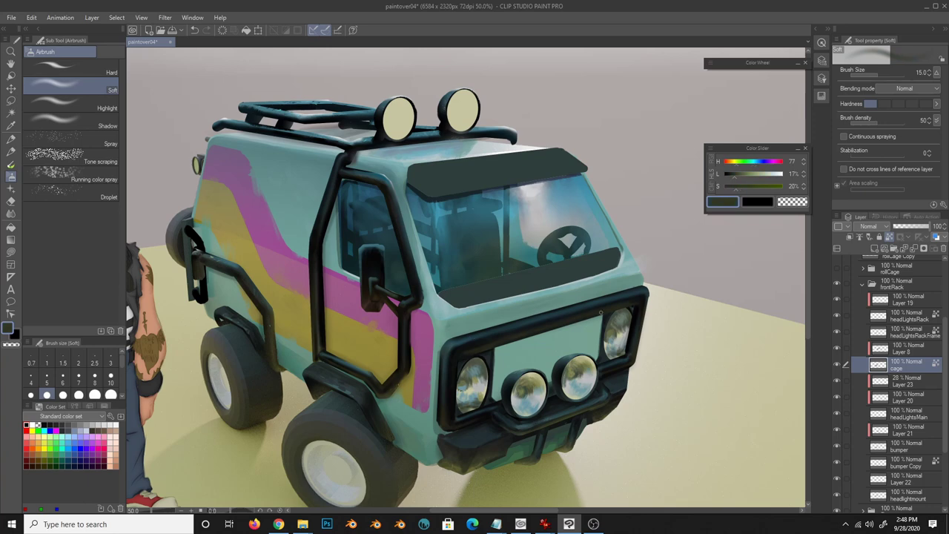
left_click(492, 348, "alt")
key("bracketright")
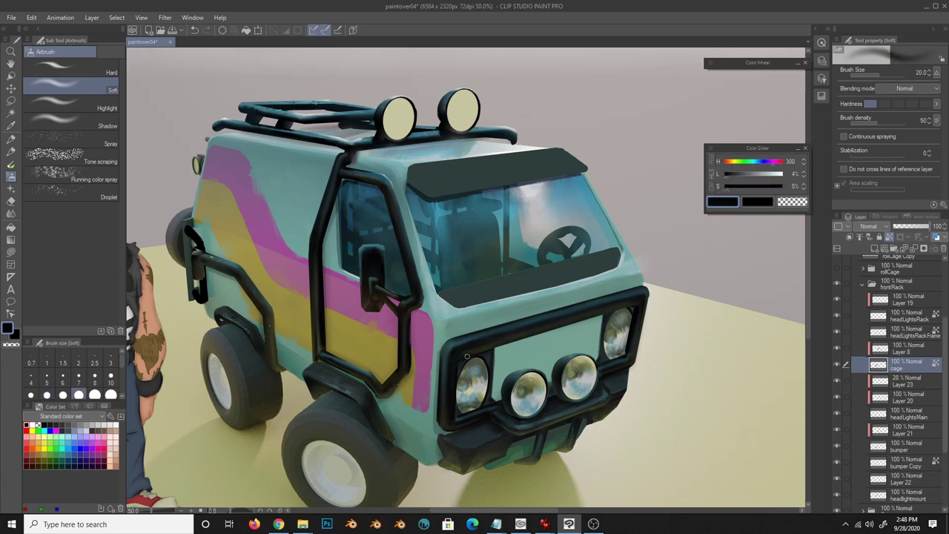
left_click(603, 315, "ctrl+shift")
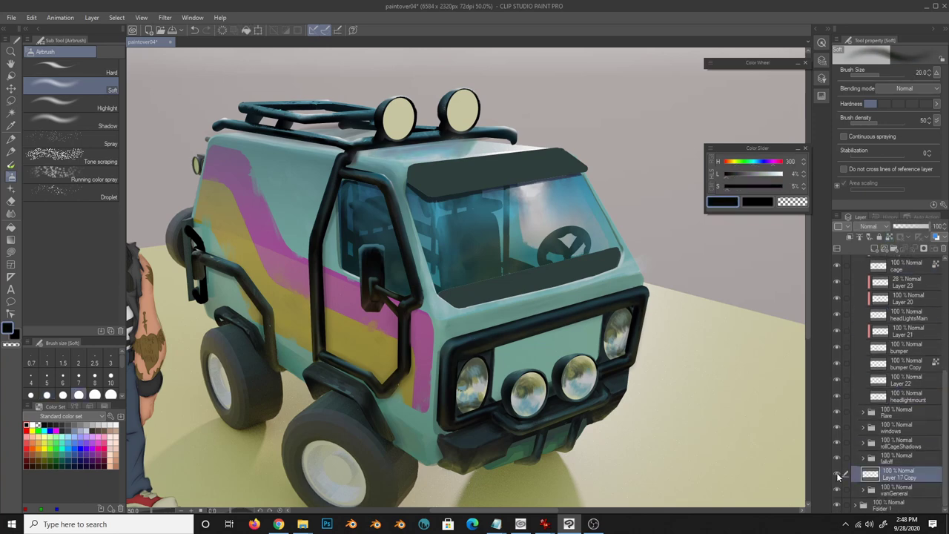
key("b")
key("b")
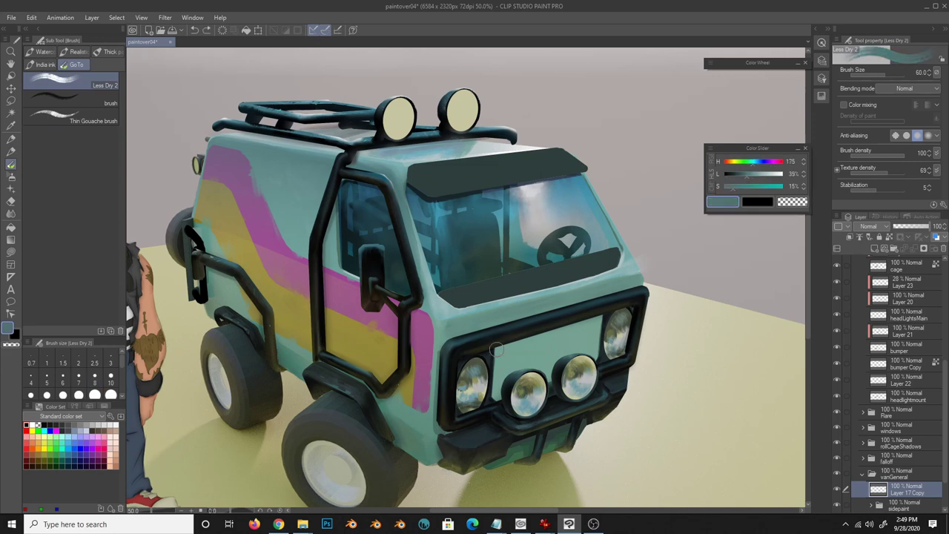
left_click(511, 320, "alt")
left_click_drag(561, 322, 511, 345)
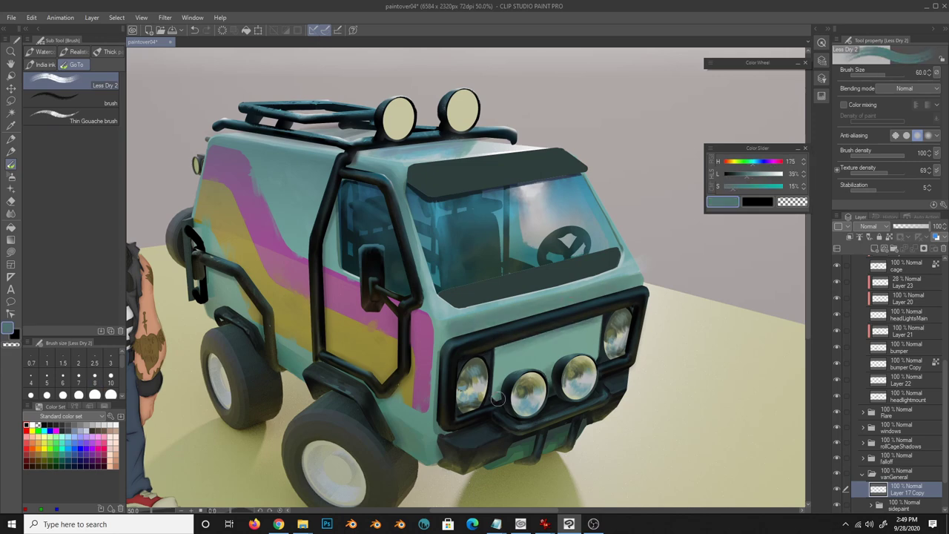
- Add an empty layer above Layer 17 Copy and start a Polyline selection on the canvas
key("m")
key("ctrl+shift+n")
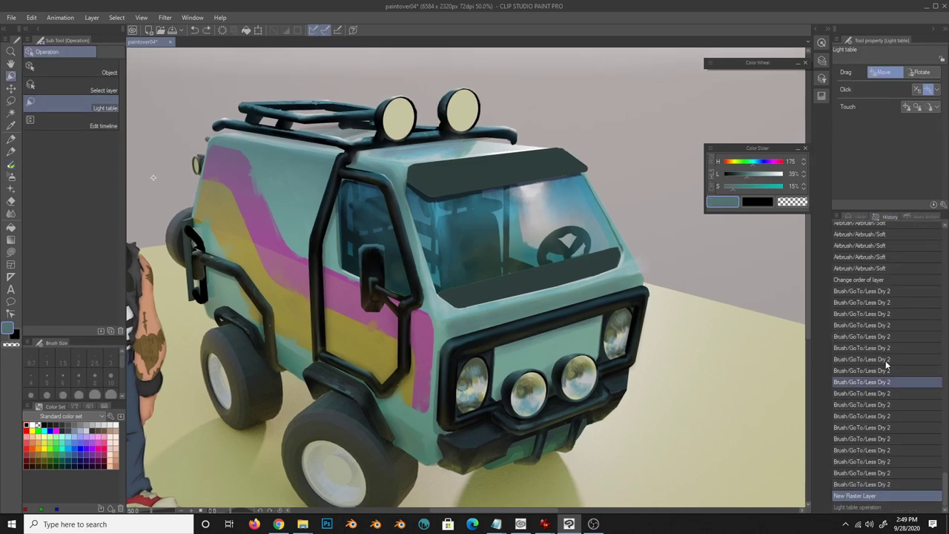
left_click(72, 110)
left_click(72, 126)
left_click(535, 349)
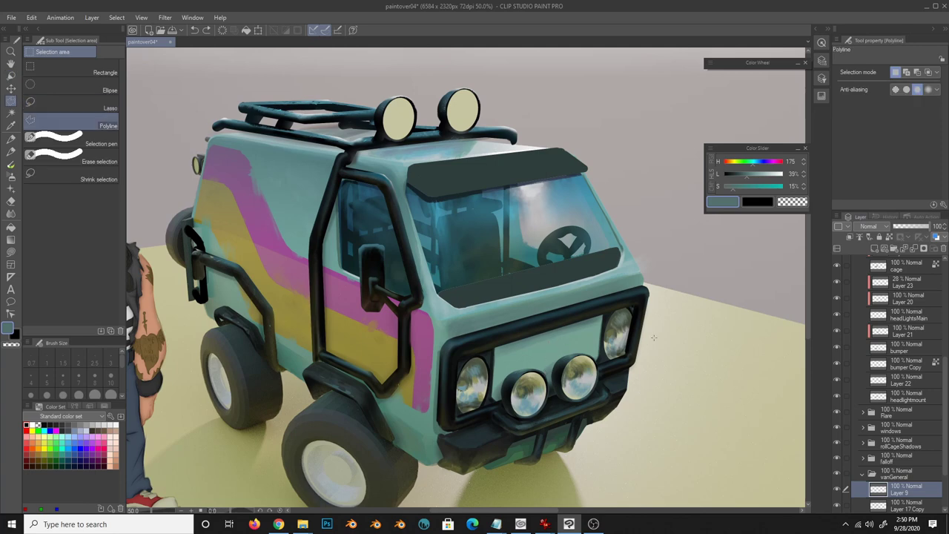
- Mark a circle right of the van and paint blue strokes with an olive lower half
key("b")
mouse_move(700, 357)
left_mouse_down()
mouse_move(718, 339)
mouse_move(749, 429)
left_mouse_up()
key("m")
key("b")
left_click_drag(675, 385, 745, 389)
left_click_drag(690, 370, 723, 374)
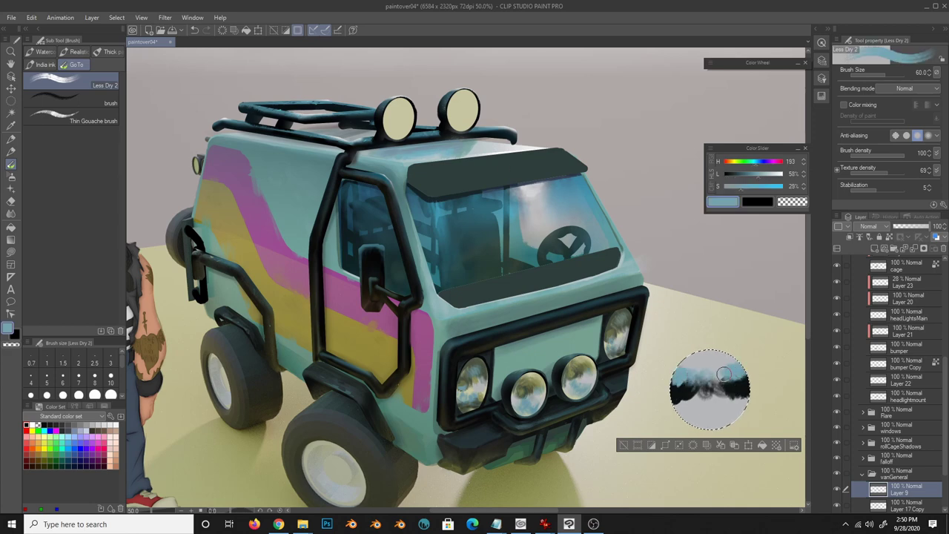
left_click(742, 371, "alt")
mouse_move(675, 408)
left_mouse_down()
mouse_move(746, 407)
mouse_move(700, 382)
mouse_move(720, 379)
left_mouse_up()
- Fill the badge black, then layer olive-grey strokes and metallic grey-blue highlights over it
key("j")
key("b")
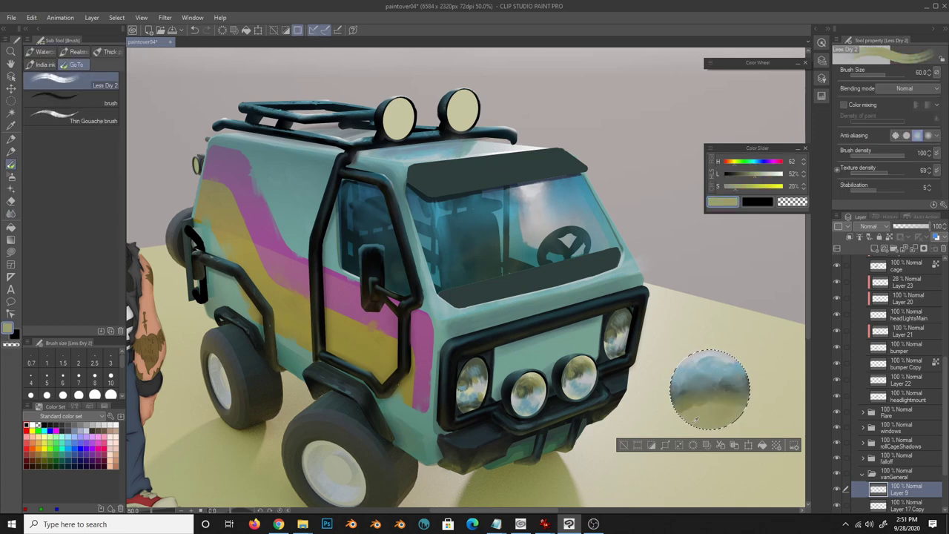
left_click(683, 420, "alt")
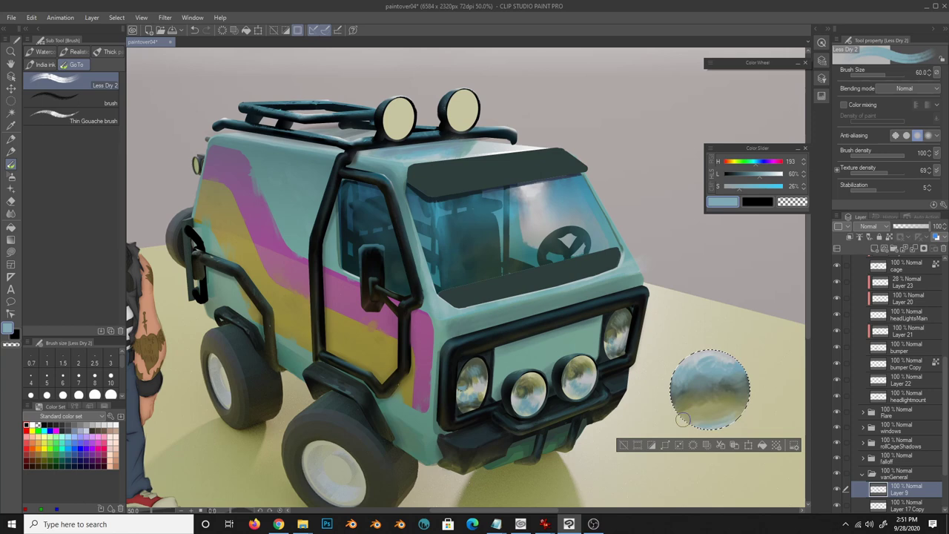
left_click(735, 445)
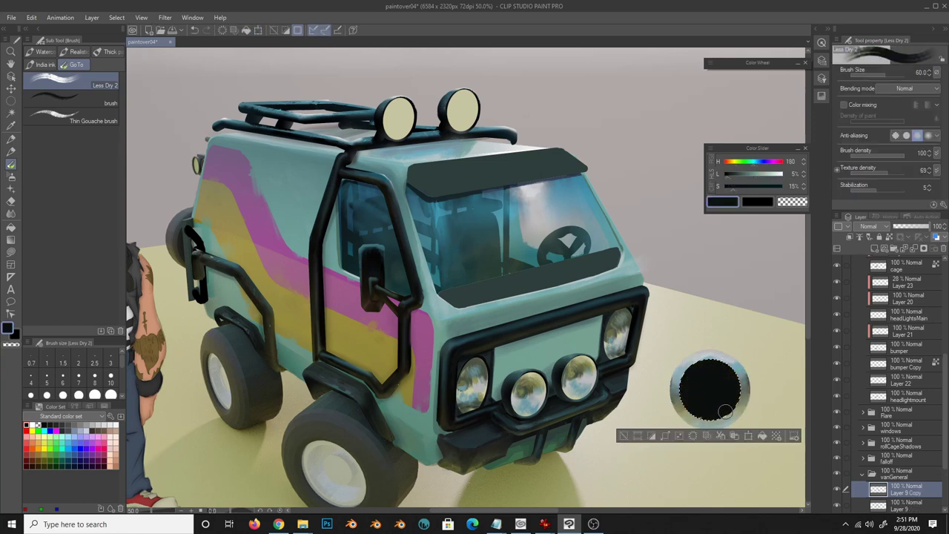
left_click(712, 393, "alt")
mouse_move(690, 385)
left_mouse_down()
mouse_move(731, 393)
mouse_move(727, 381)
left_mouse_up()
left_click(711, 405, "alt")
left_click(741, 393, "alt")
left_click(725, 381, "alt")
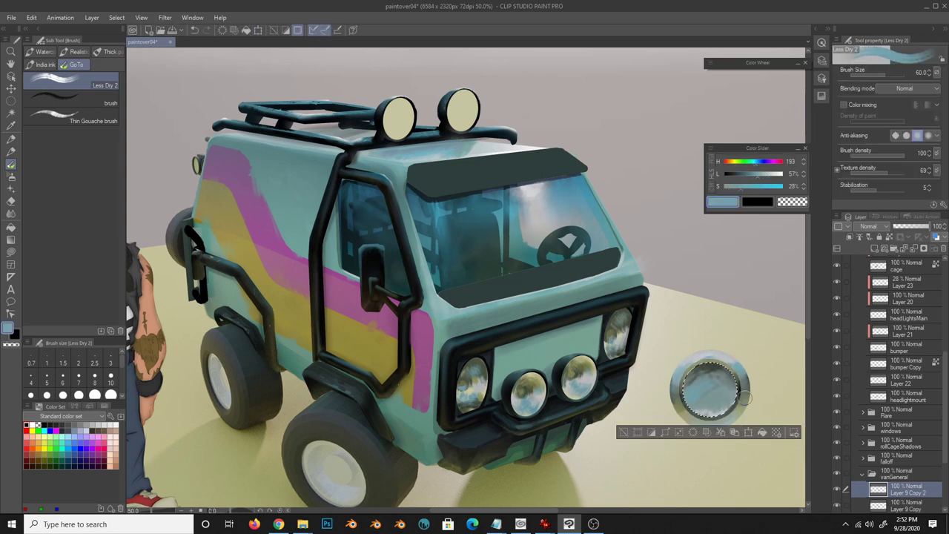
left_click(749, 377, "alt")
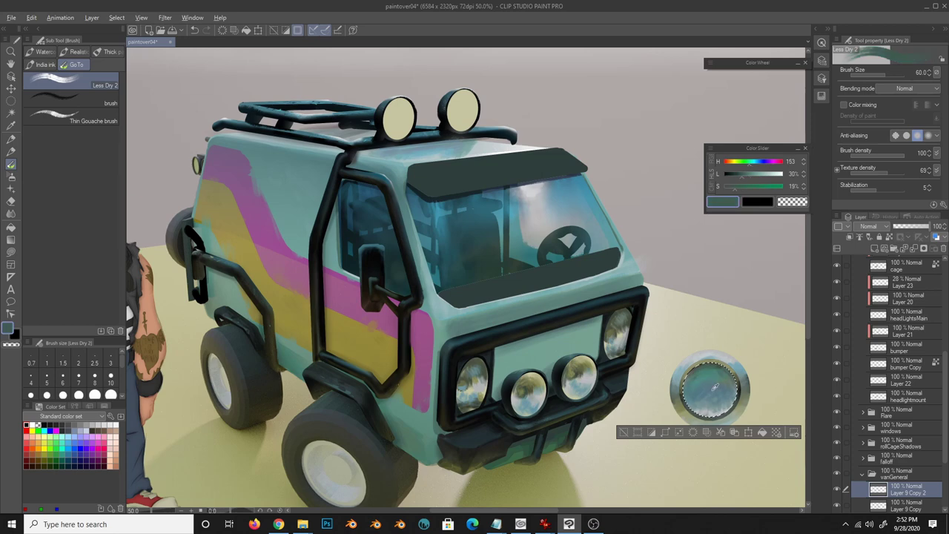
- Add a layer above Layer 9 and start the light skull shape, brush reduced to size 10
key("b")
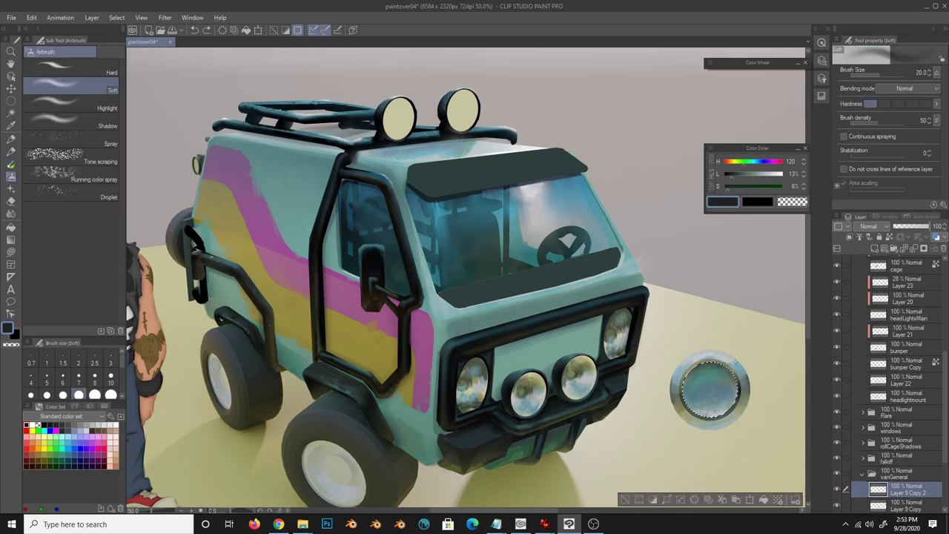
left_click(712, 367, "alt")
left_click(709, 414, "alt")
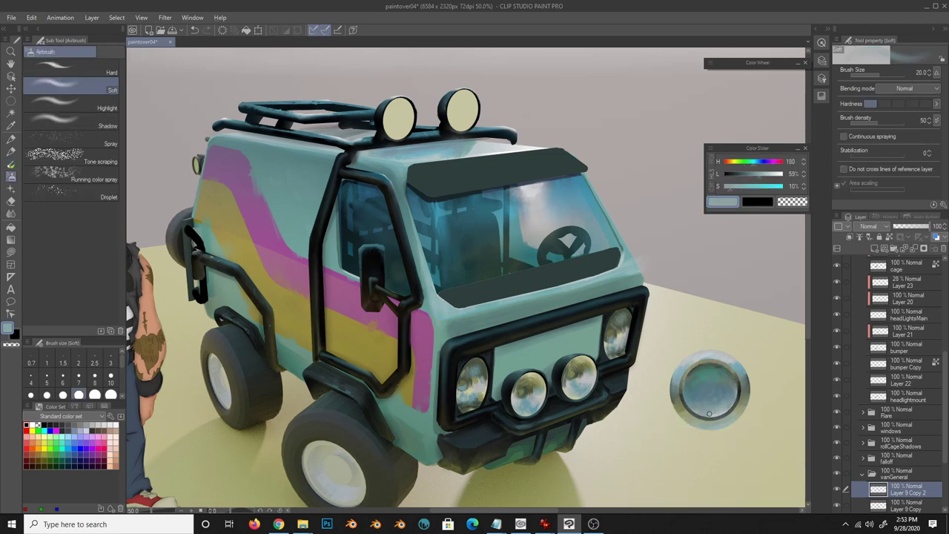
key("ctrl+shift+n")
left_click(697, 391, "alt")
key("b")
left_click(697, 391, "alt")
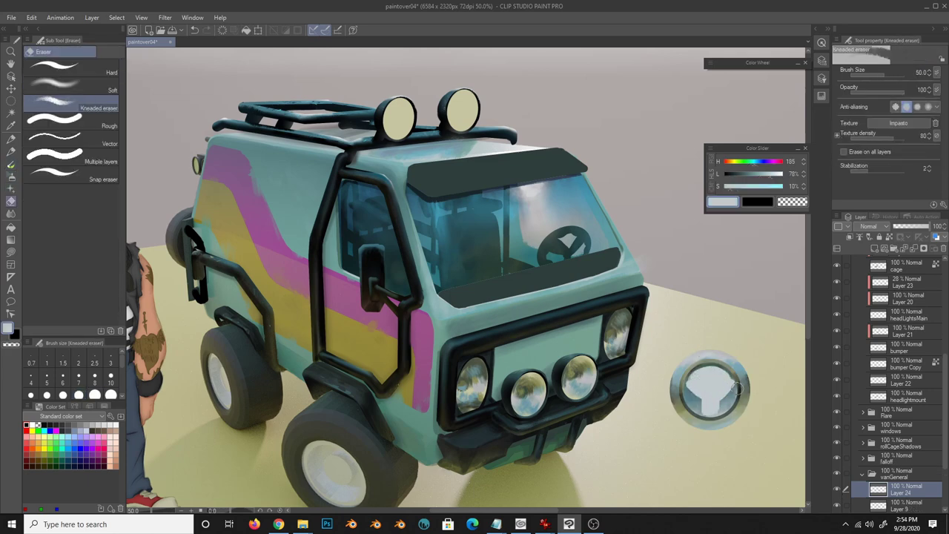
left_click(223, 415, "alt")
left_click(110, 376)
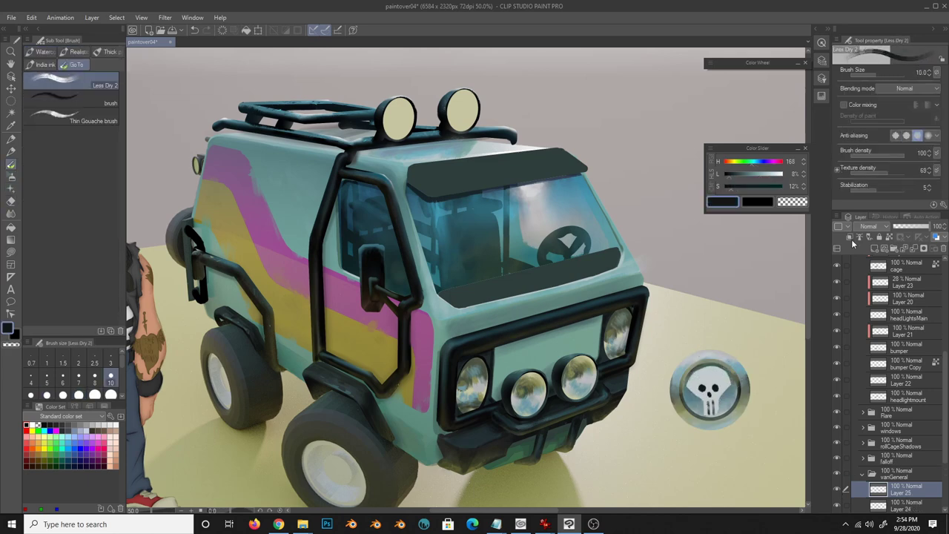
- Select the skull shape and paint dark grey-green details into it
key("w")
left_click(733, 380)
key("b")
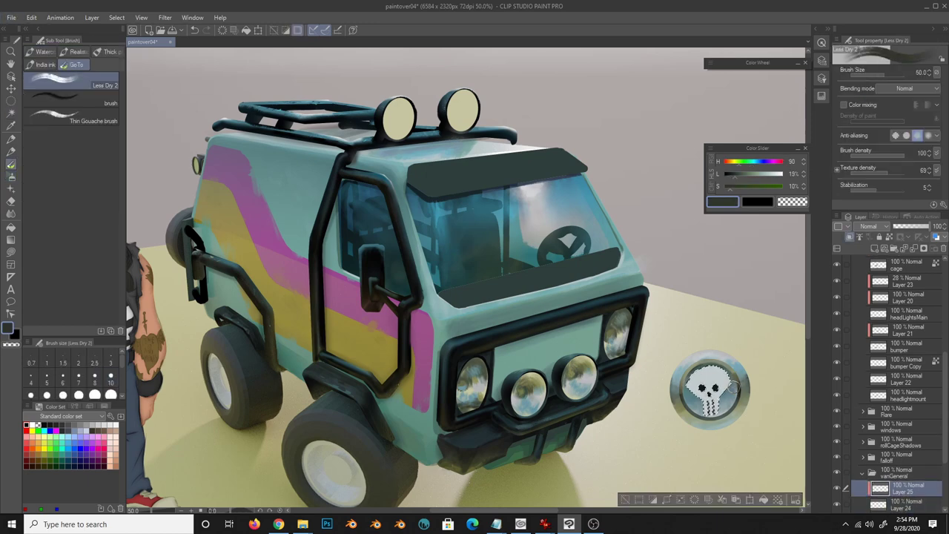
left_click(712, 385, "alt")
mouse_move(705, 367)
left_mouse_down()
mouse_move(712, 412)
mouse_move(731, 393)
mouse_move(705, 415)
mouse_move(719, 412)
left_mouse_up()
left_click(723, 393, "alt")
left_click(723, 393, "alt")
left_click(707, 425, "alt")
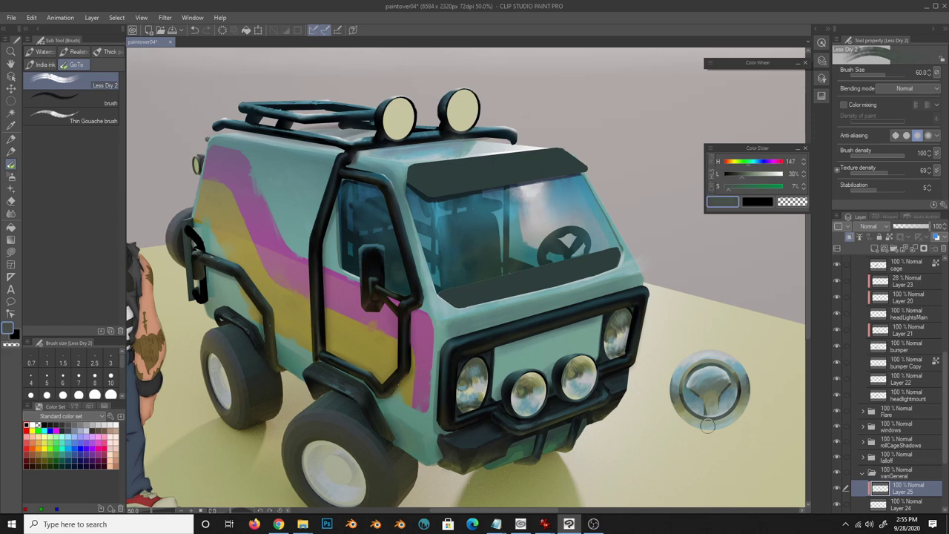
left_click(712, 389, "alt")
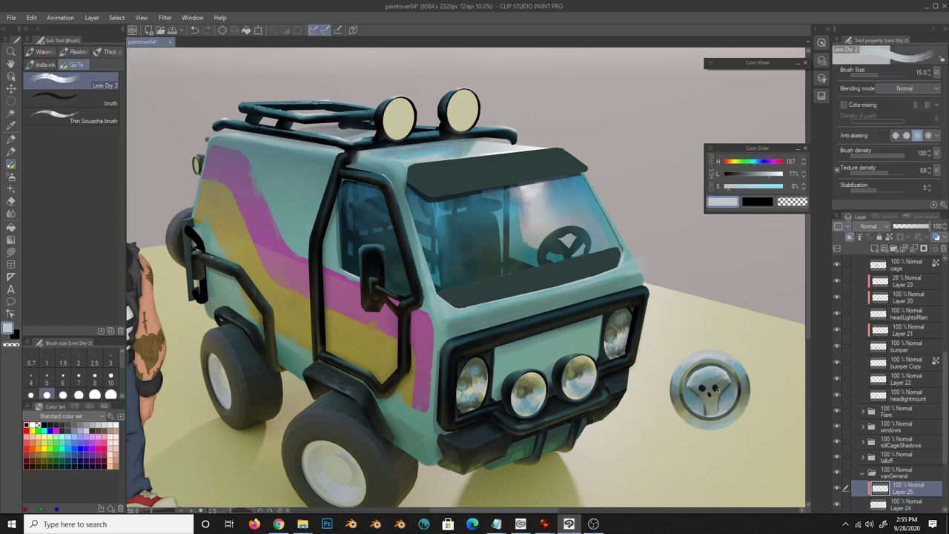
- Shade the skull at brush size 7 in dark and light greys, then merge the skullEmblem group
left_click(79, 375)
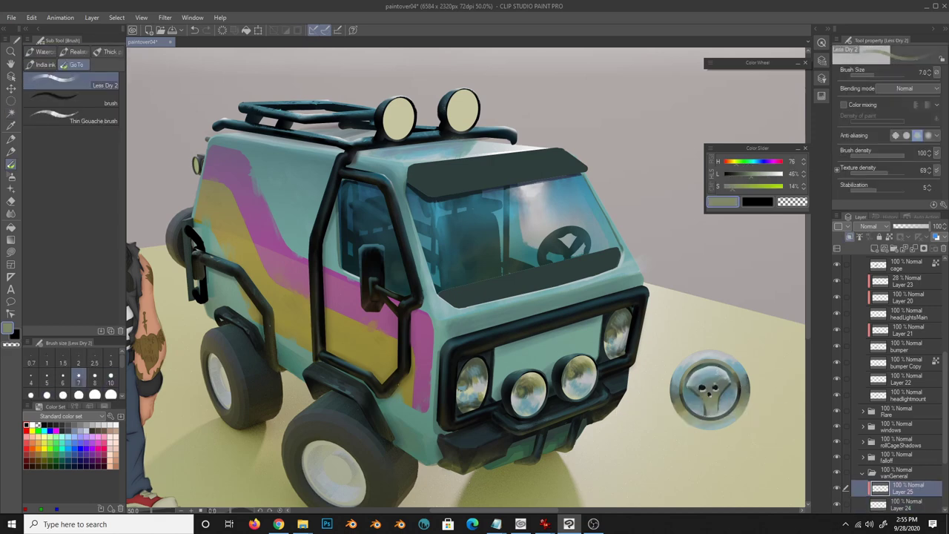
left_click(712, 389, "alt")
left_click(712, 388, "alt")
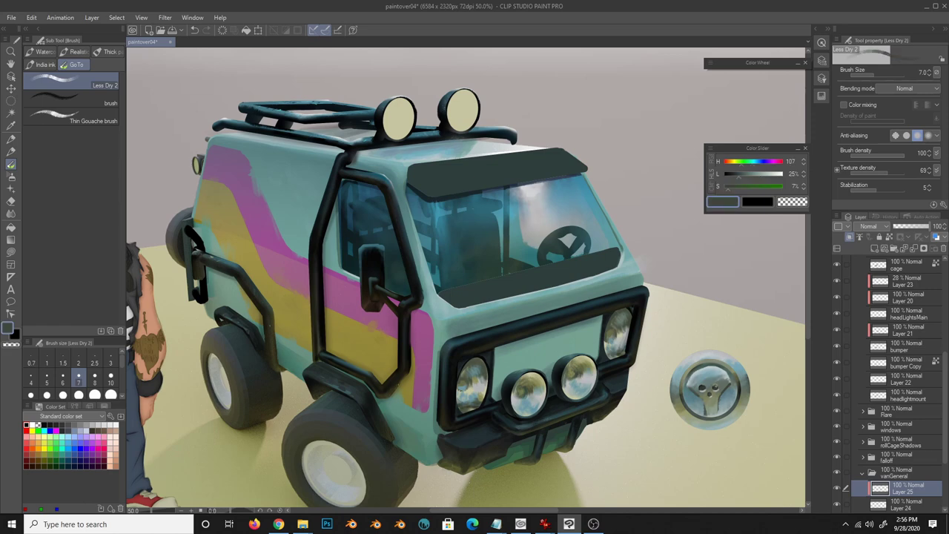
left_click(712, 388, "alt")
left_click(714, 391, "alt")
left_click(712, 389, "alt")
left_click(712, 388, "alt")
left_click(712, 389, "alt")
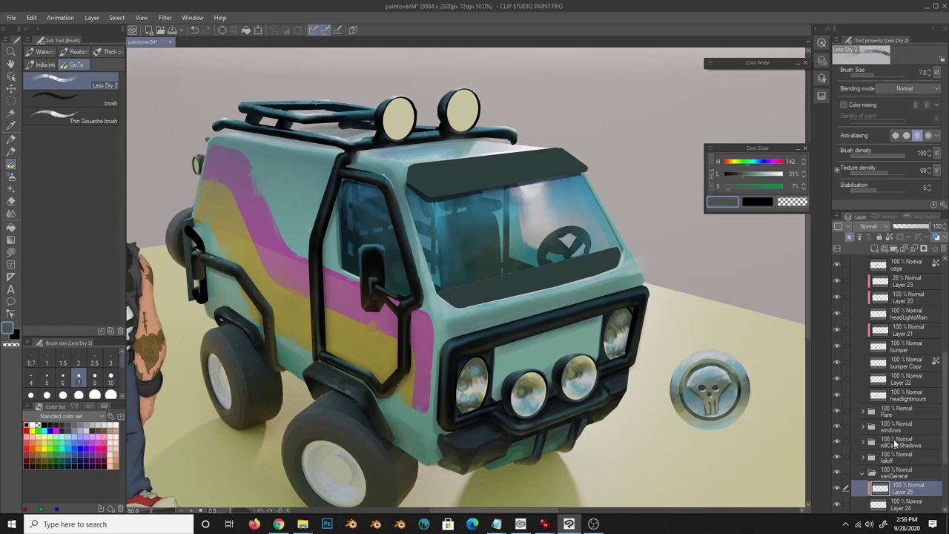
scroll(896, 442, "down", 2)
left_click(901, 441)
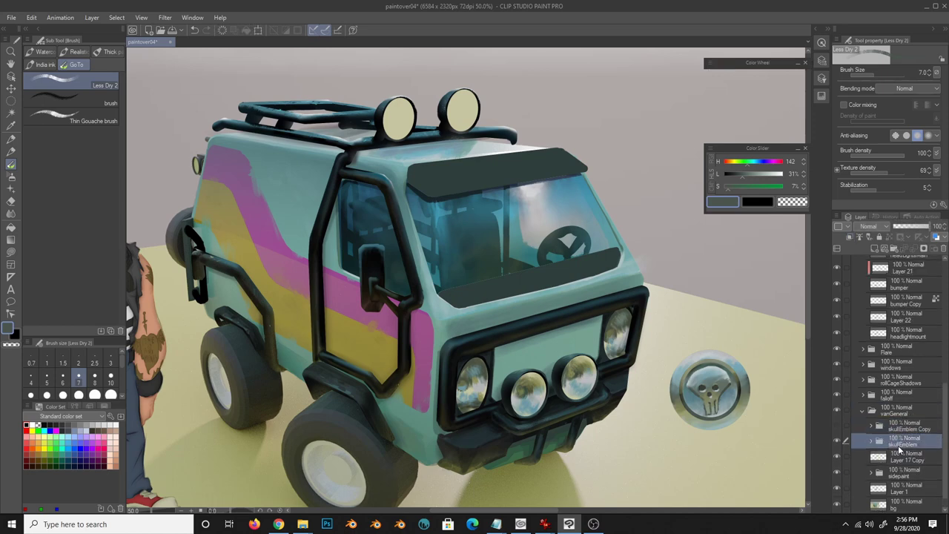
key("ctrl+e")
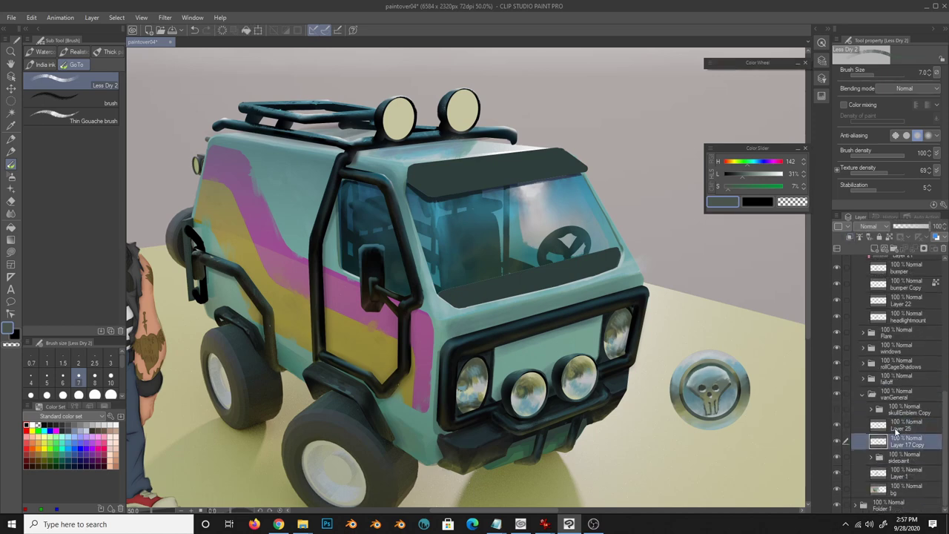
- Rename the merged emblem layer to skullEmblem and shrink it to 35% onto the front grille
double_click(905, 426)
type("skullEmblem")
key("Return")
left_click_drag(570, 340, 559, 335)
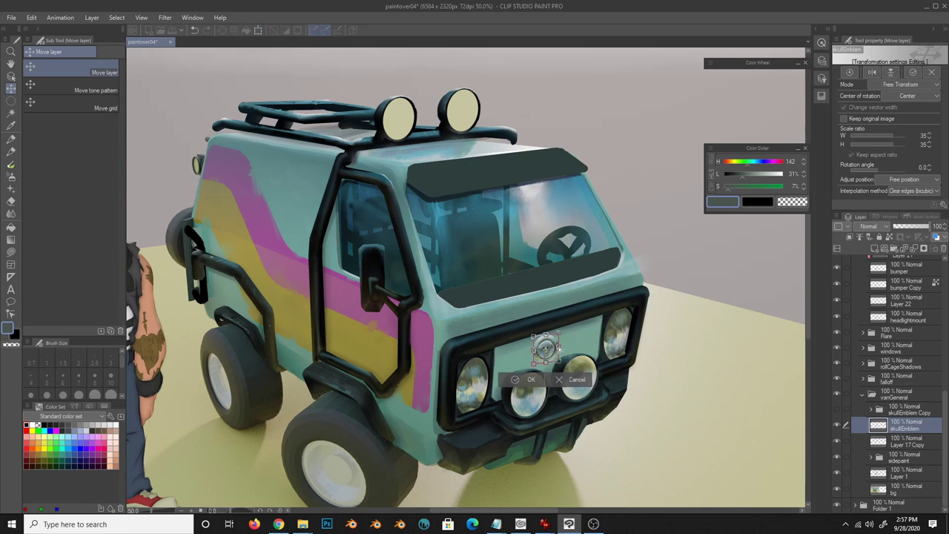
key("Return")
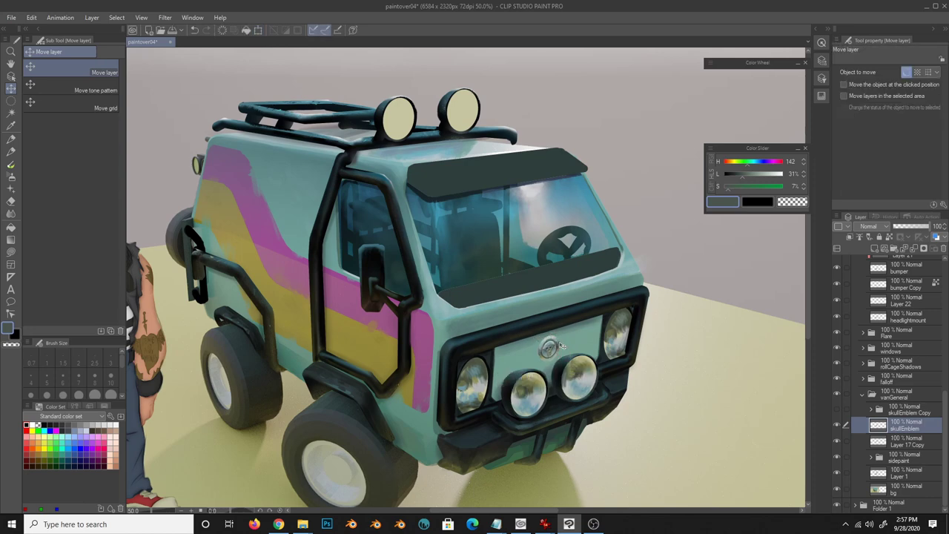
- Add new layers below the emblem and above Layer 9, with the brush at size 30
key("ctrl+shift+n")
key("b")
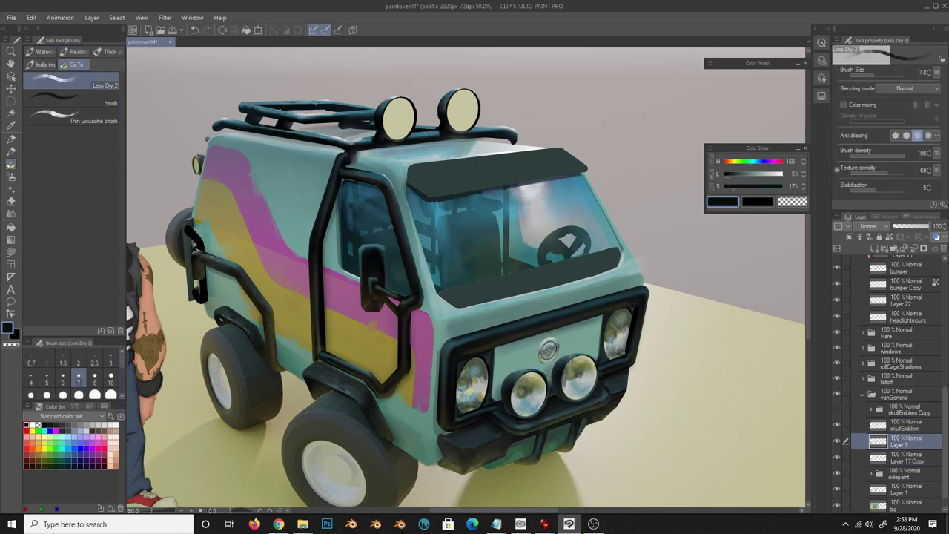
left_click(111, 394)
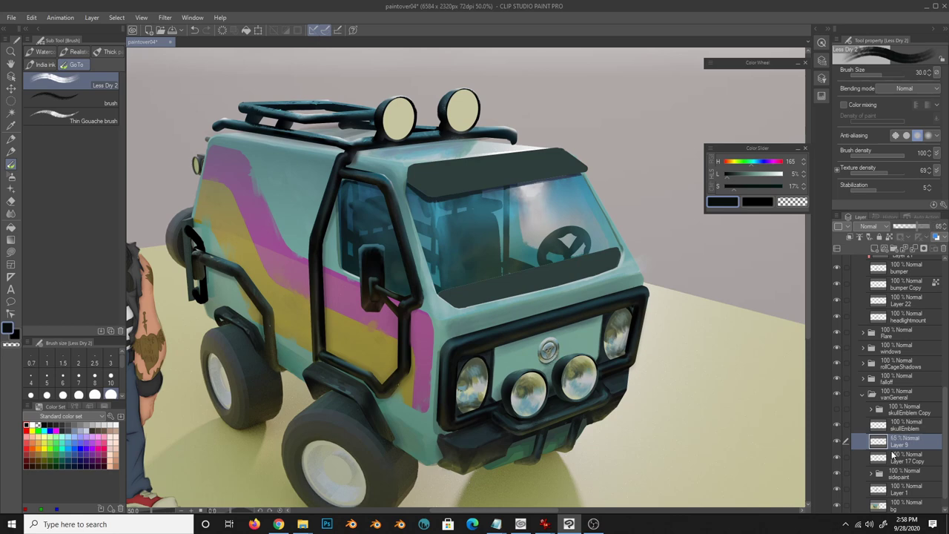
key("ctrl+shift+n")
scroll(556, 342, "up", 2)
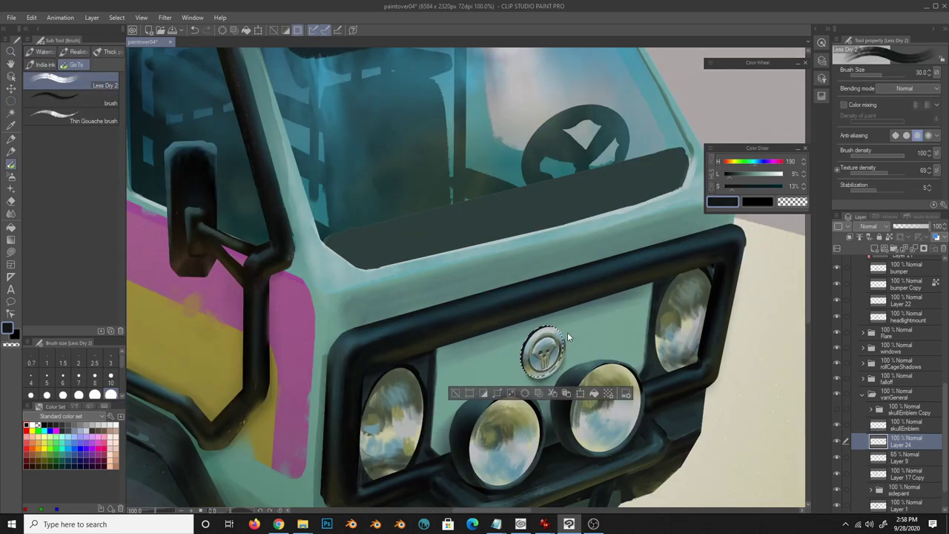
key("k")
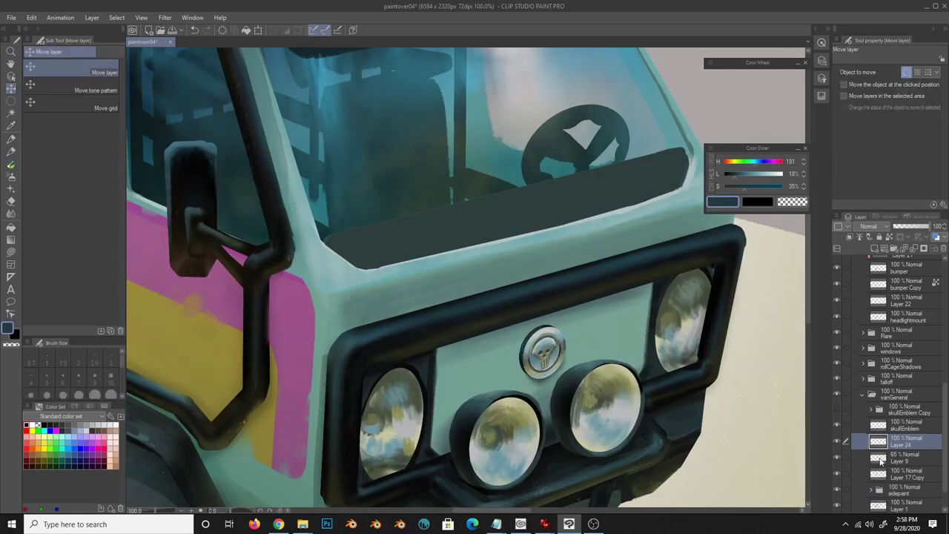
- Select Layer 24, pick a grey-teal colour and select the emblem's outline
left_click(881, 460)
key("b")
left_click(897, 443)
left_click(534, 367, "alt")
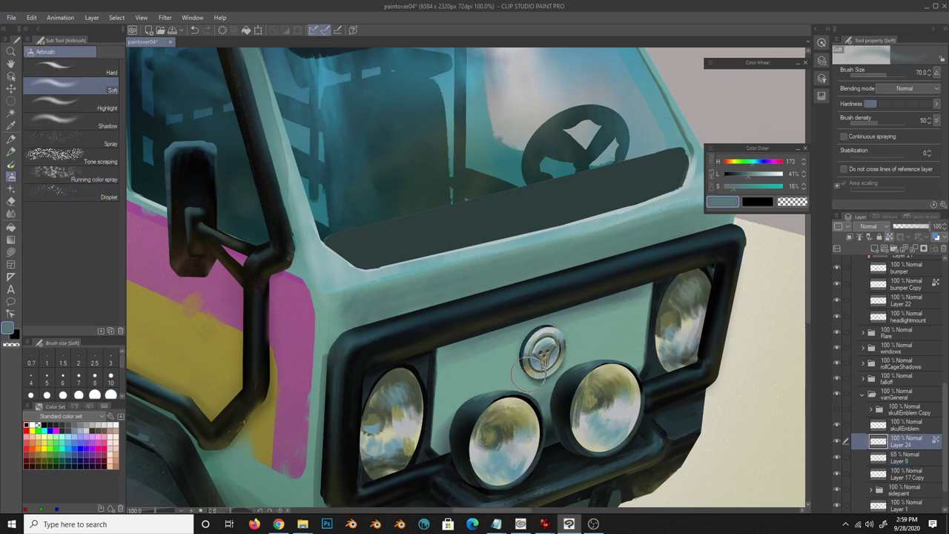
left_click(878, 427, "ctrl")
- Add a layer for the emblem rim, expand the emblem selection by 5, then deselect
key("ctrl+shift+n")
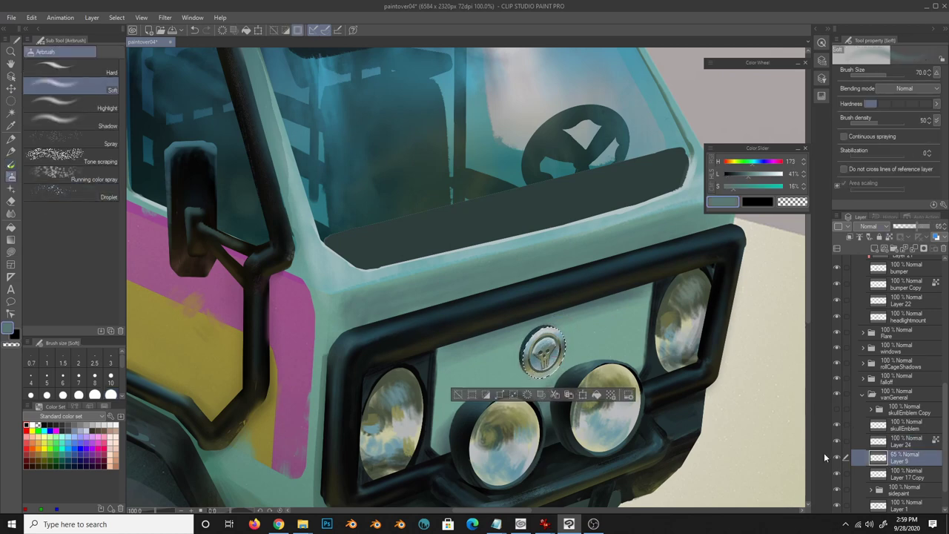
key("b")
key("alt+s")
type("50")
key("Return")
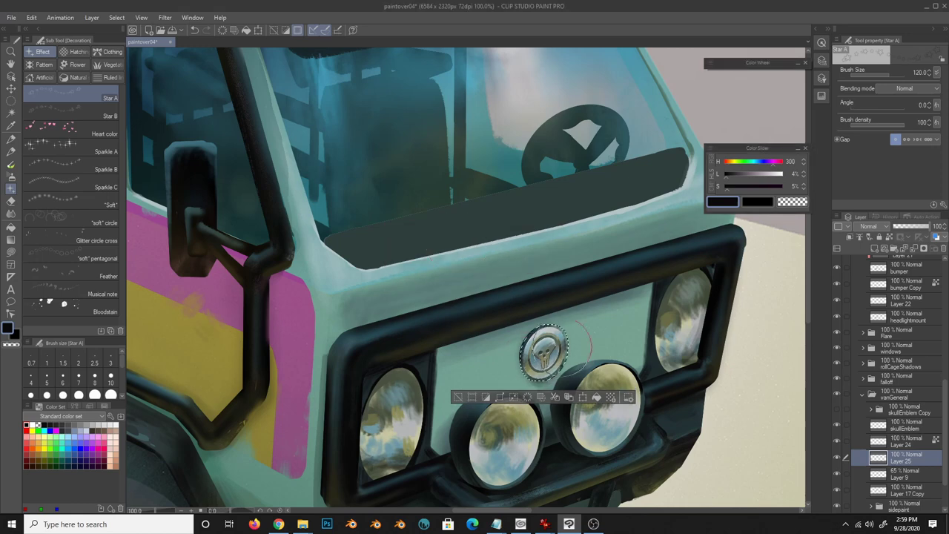
key("b")
key("k")
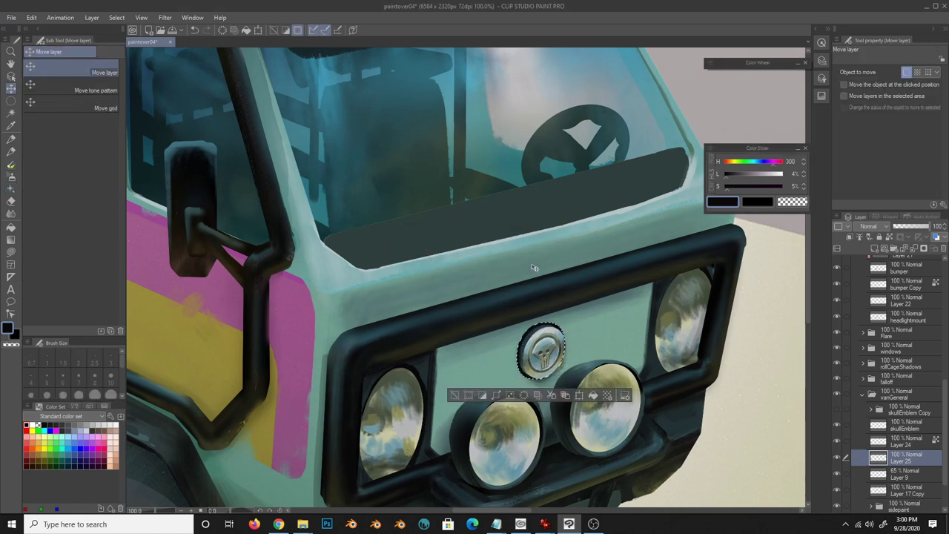
key("alt+s")
key("Return")
key("ctrl+d")
key("b")
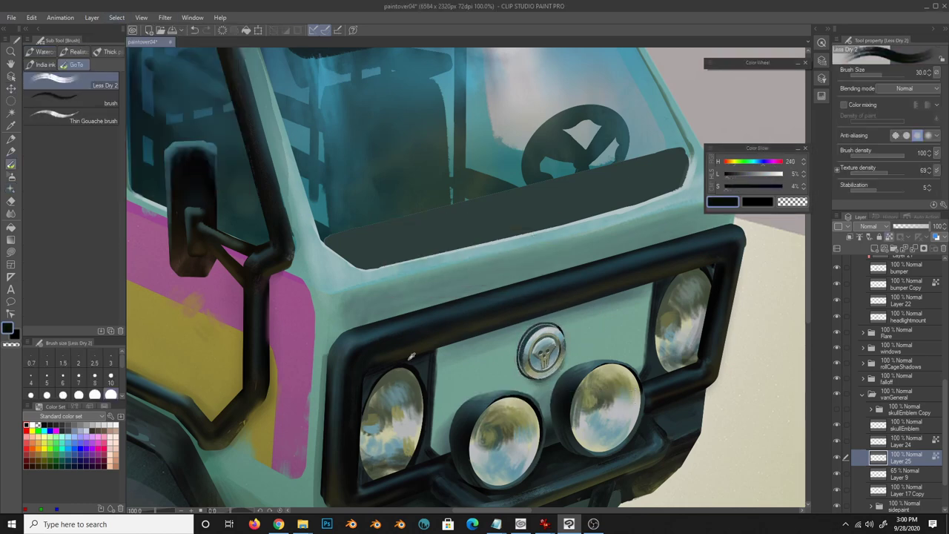
- Touch up the emblem edge on Layer 24 using sampled blue-grey and teal panel colours
left_click(521, 347, "alt")
left_click(570, 345, "ctrl+shift")
left_click(508, 344, "alt")
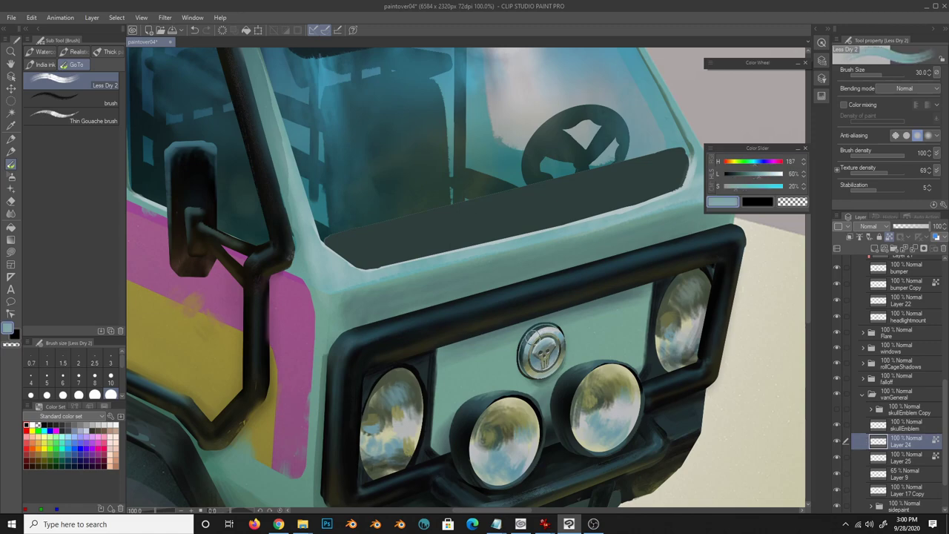
left_click(528, 336, "alt")
left_click(523, 346, "alt")
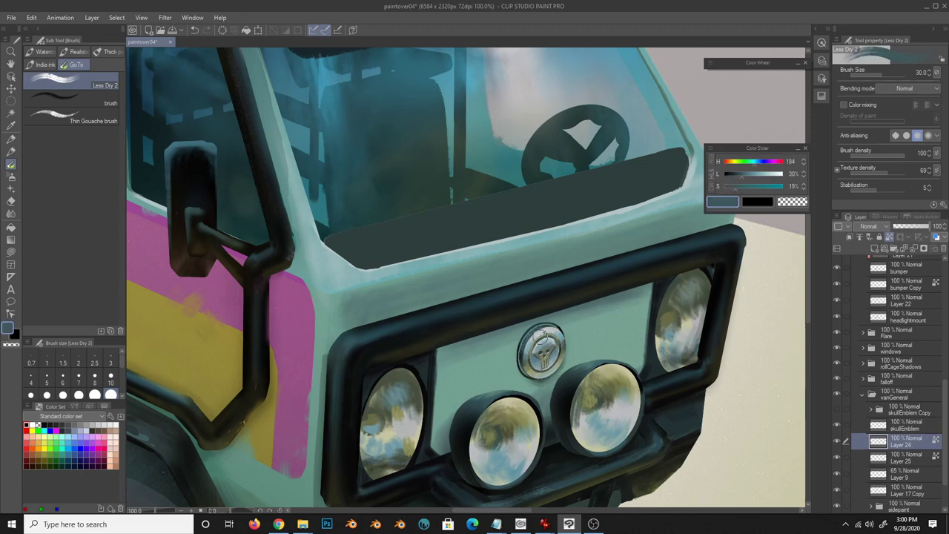
key("bracketleft")
key("bracketleft")
key("bracketleft")
left_click(528, 336, "alt")
key("ctrl+0")
key("ctrl+alt+0")
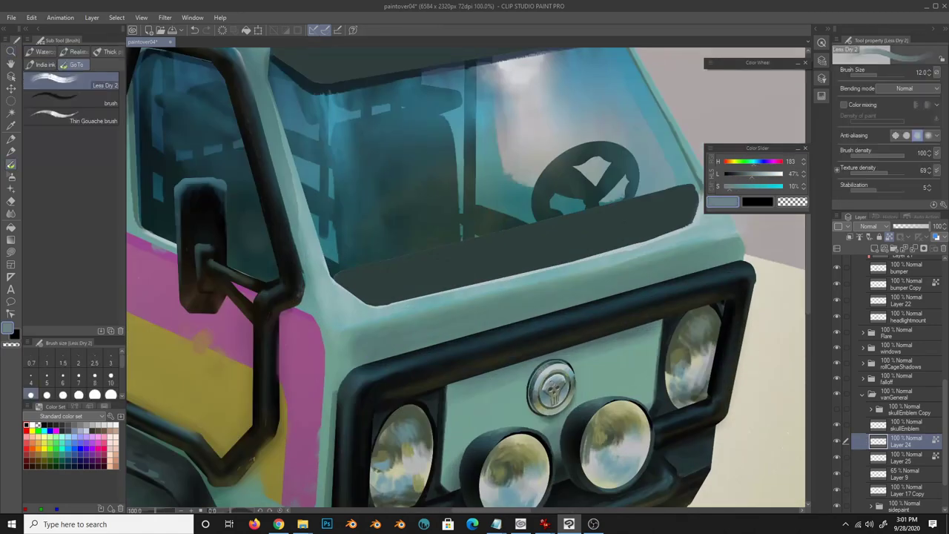
key("ctrl+0")
- Shade the roof light with dark olive tones on a new layer in topLights
left_click(617, 345, "ctrl+shift")
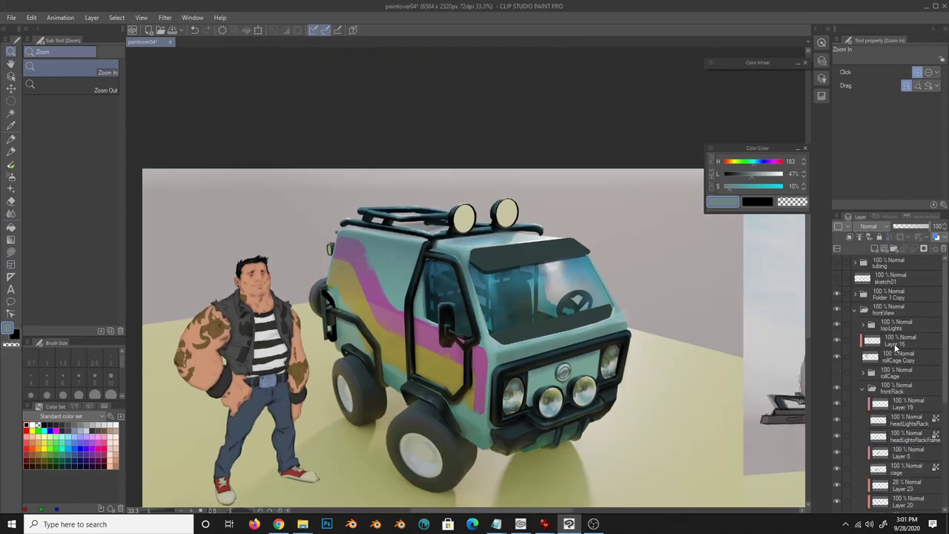
key("ctrl+shift+n")
key("b")
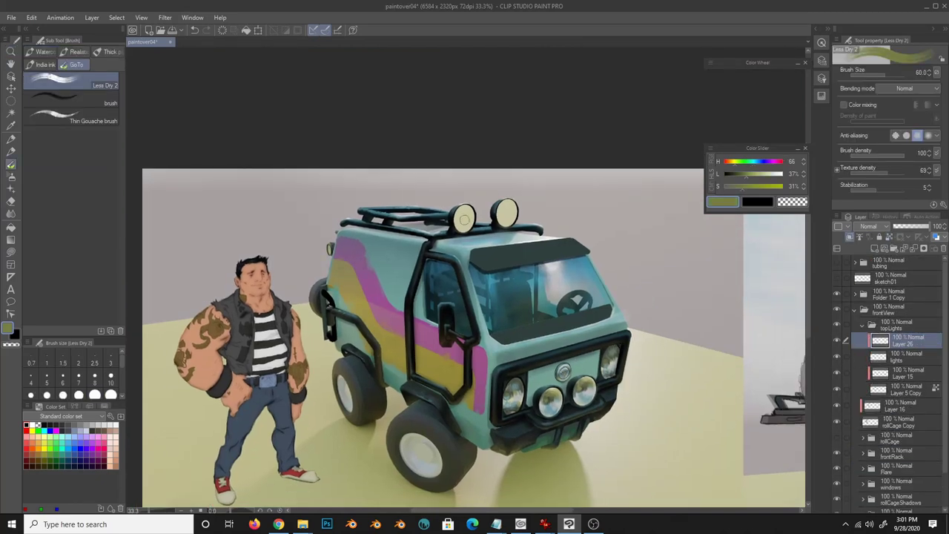
key("bracketleft")
key("bracketleft")
key("bracketleft")
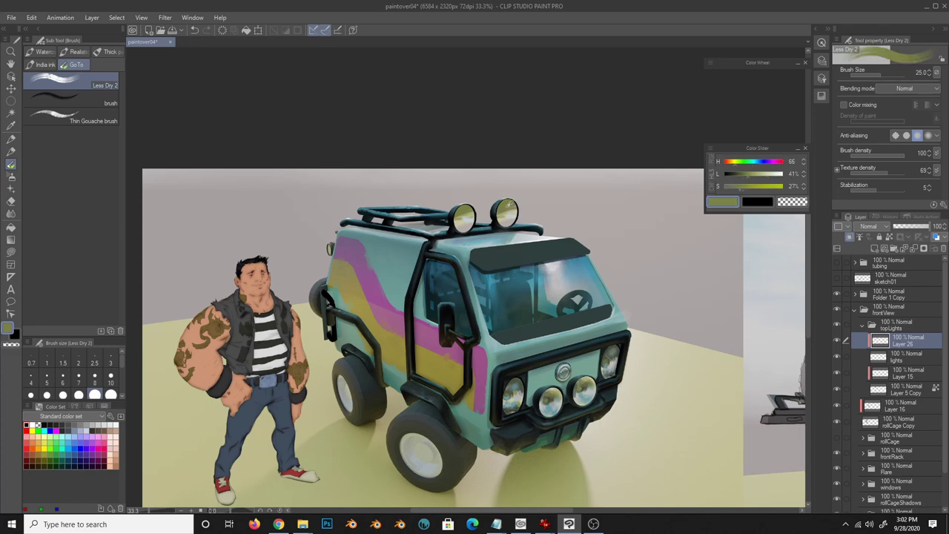
left_click(501, 214, "alt")
left_click(501, 215, "alt")
left_click(501, 213, "alt")
left_click(497, 211, "alt")
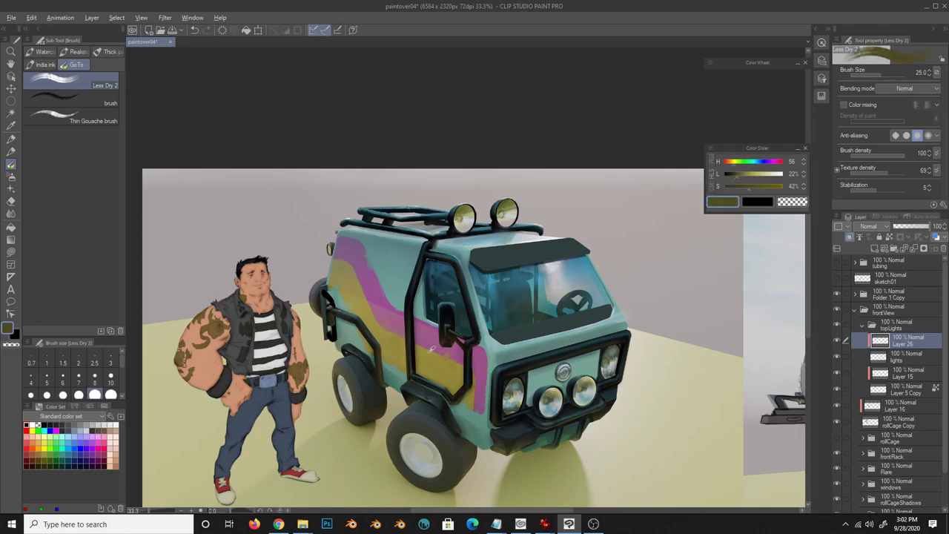
- Sample the roof teal and wall grey-blue, then try the Hue/Saturation adjustment
left_click(505, 224, "alt")
left_click(519, 186, "alt")
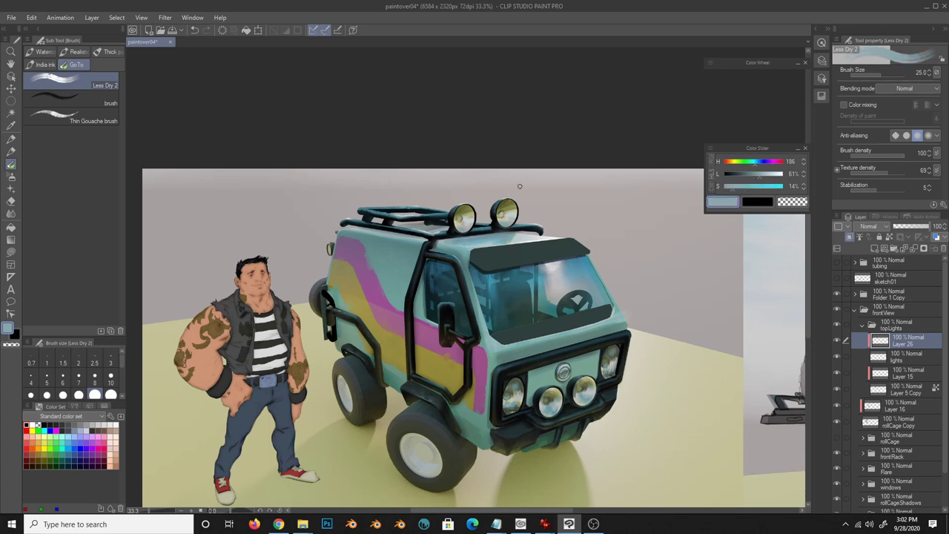
left_click_drag(523, 236, 445, 284)
left_click(32, 17)
left_click(222, 250)
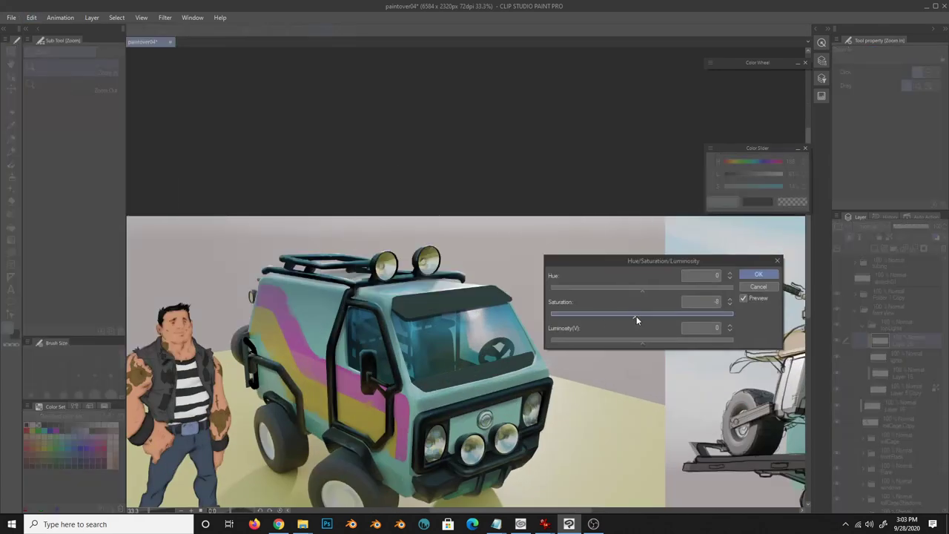
key("Return")
key("ctrl+minus")
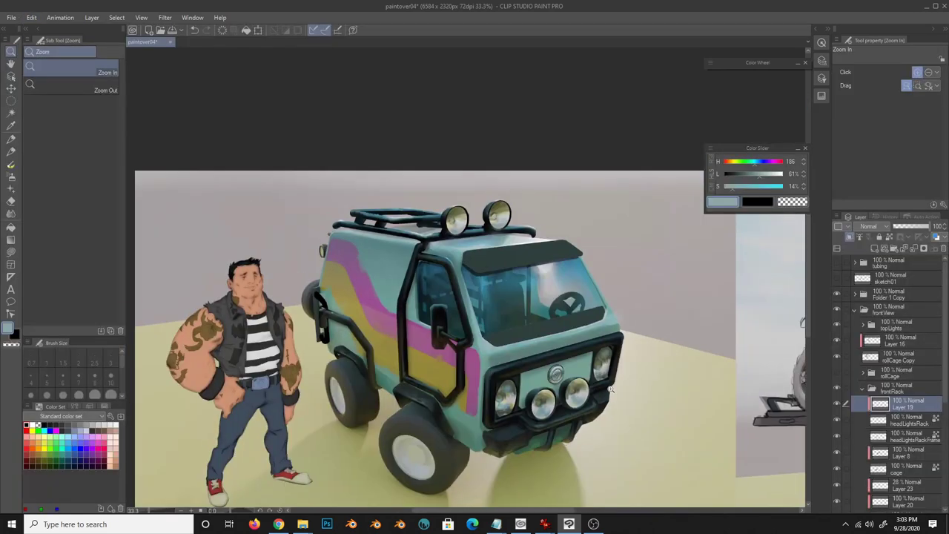
- Name the new folder rollCage and sample the van body's teal-grey
double_click(893, 356)
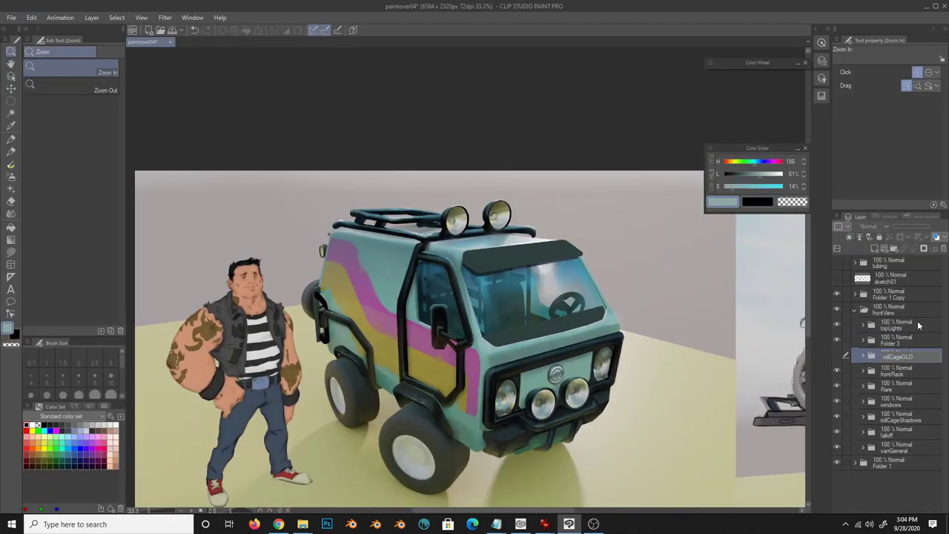
type("rollCage")
key("Return")
key("b")
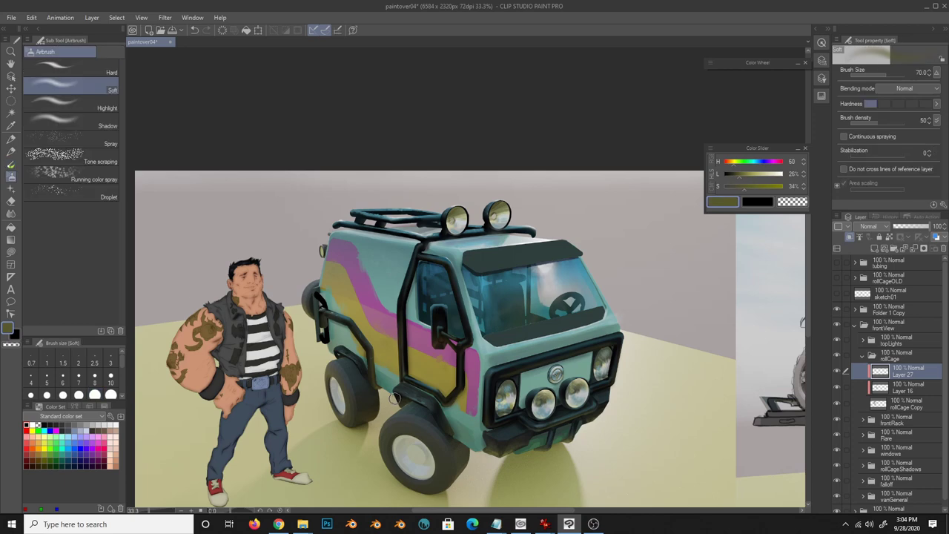
left_click(430, 258, "alt")
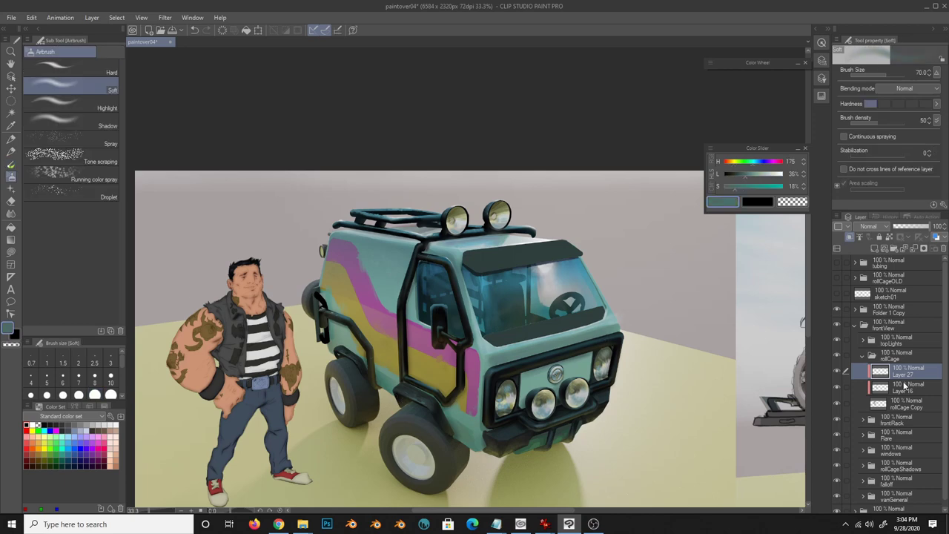
- Paint the cab interior on the interior layer in windows > Folder 2 and hide the windshield glare
left_click(872, 355)
left_click(904, 405)
key("b")
left_click(509, 346, "alt")
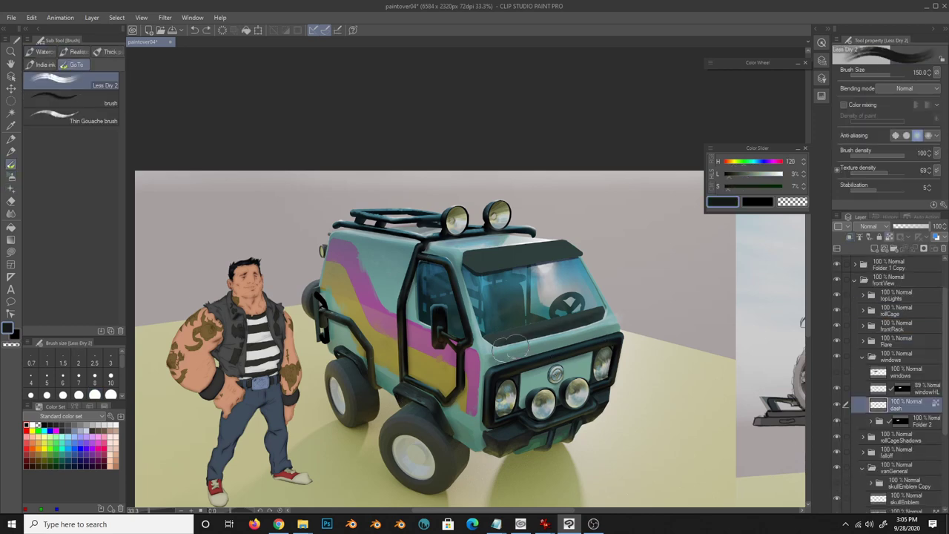
left_click(872, 420)
scroll(890, 371, "down", 2)
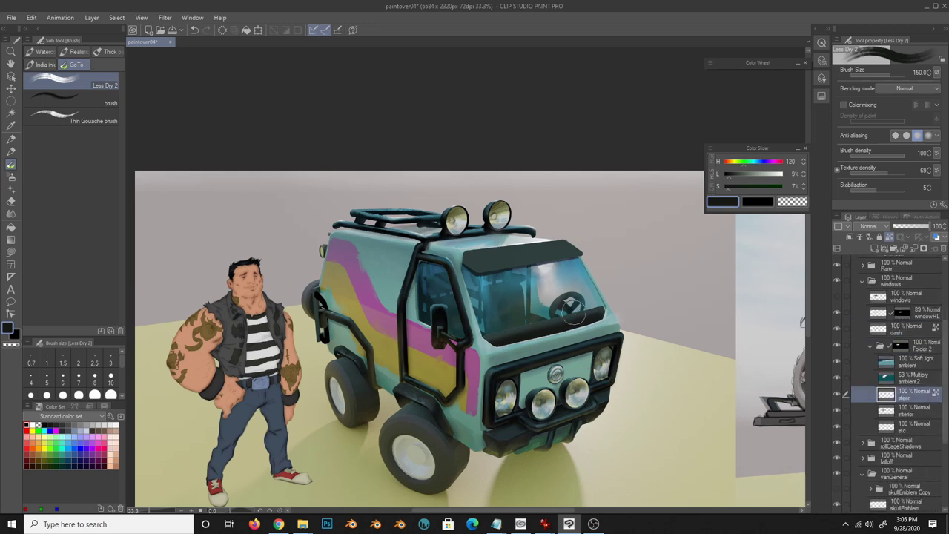
left_click(853, 409)
left_click_drag(485, 300, 457, 304)
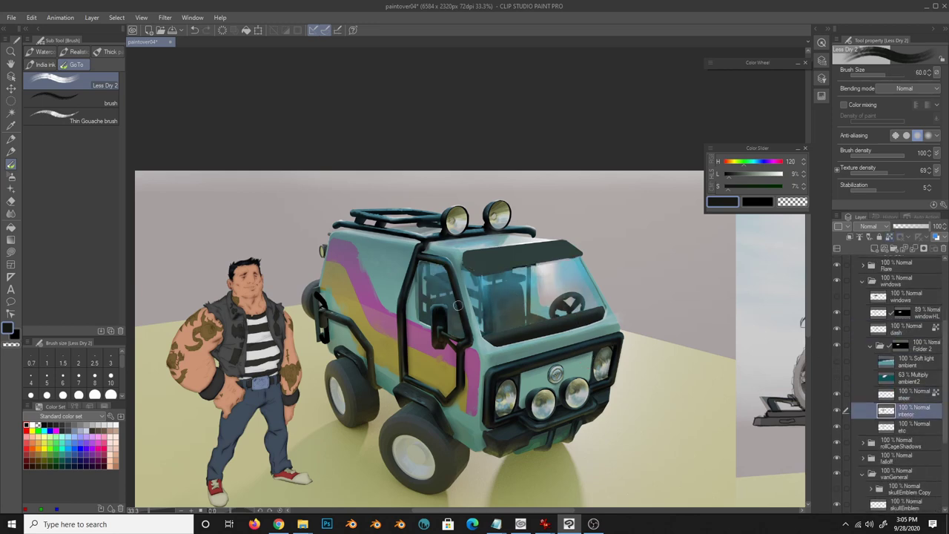
left_click(837, 312)
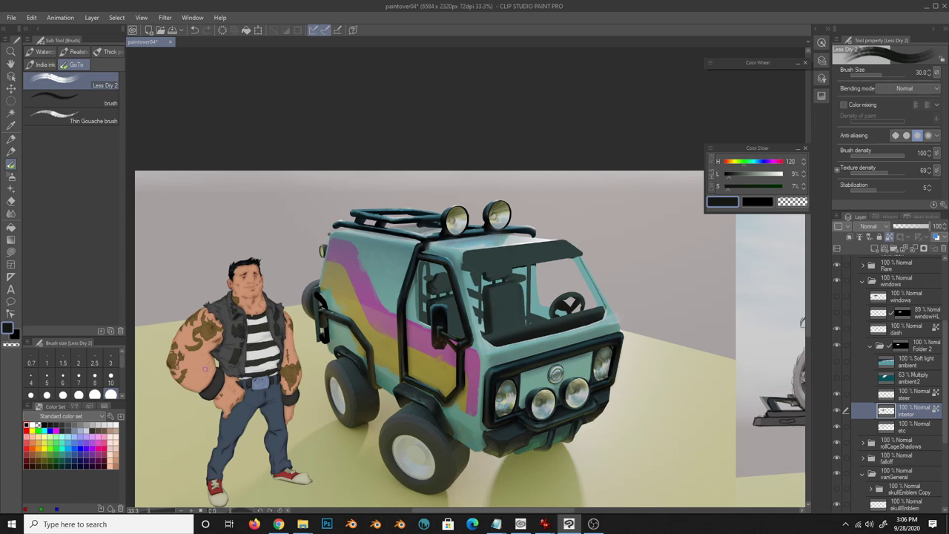
- Sample dark green interior tones and fine-tune the paint colour's lightness
left_click(525, 320, "alt")
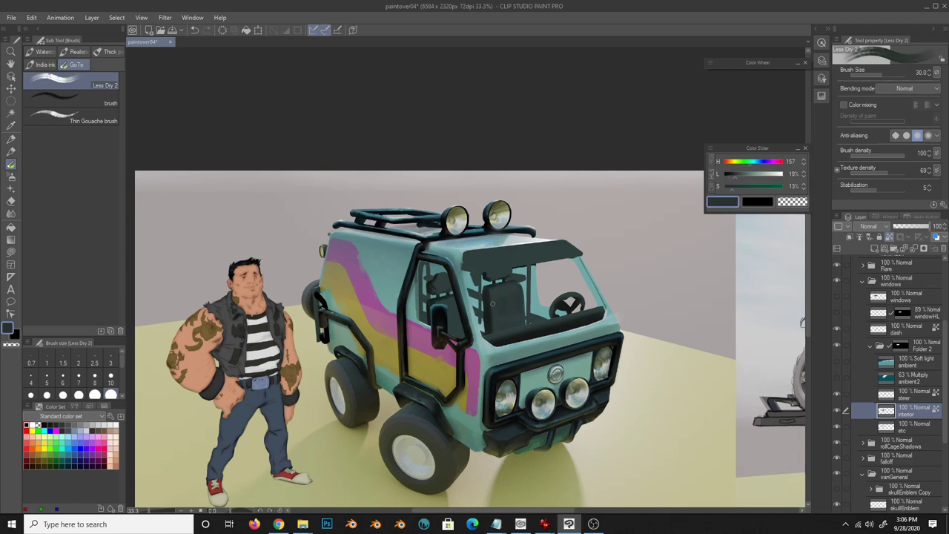
left_click(435, 295, "alt")
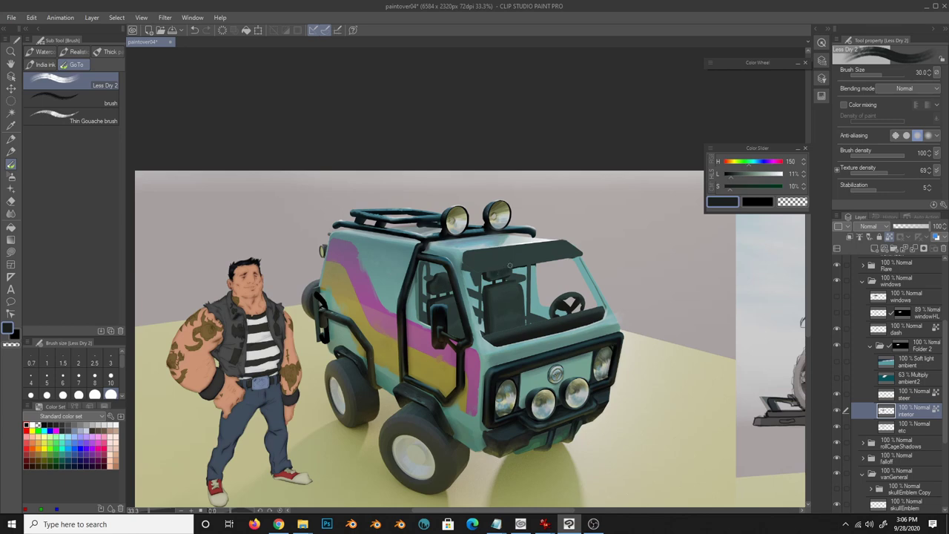
left_click(510, 312, "alt")
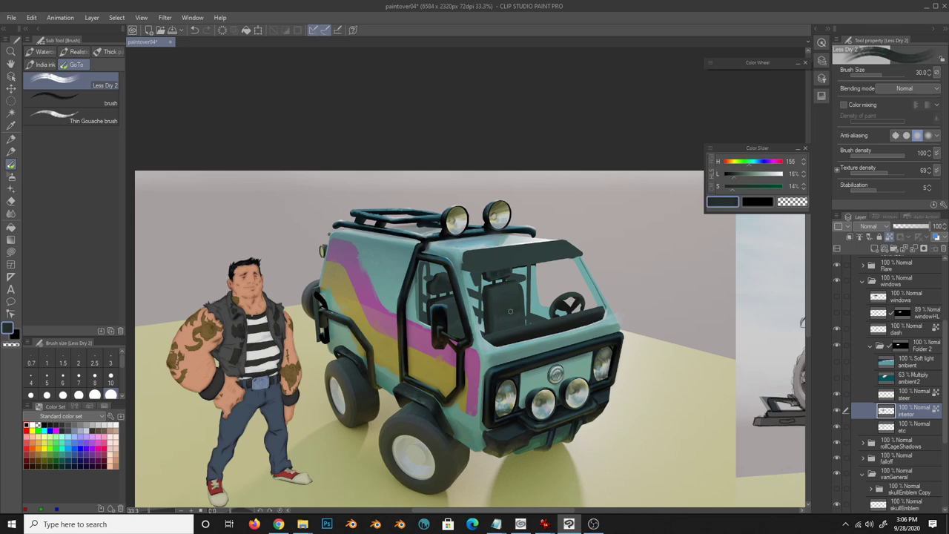
left_click(736, 179)
left_click(731, 177)
- Work on the etc and dash layers, sampling dark teal and near-black for the dash
key("g")
left_click(912, 426)
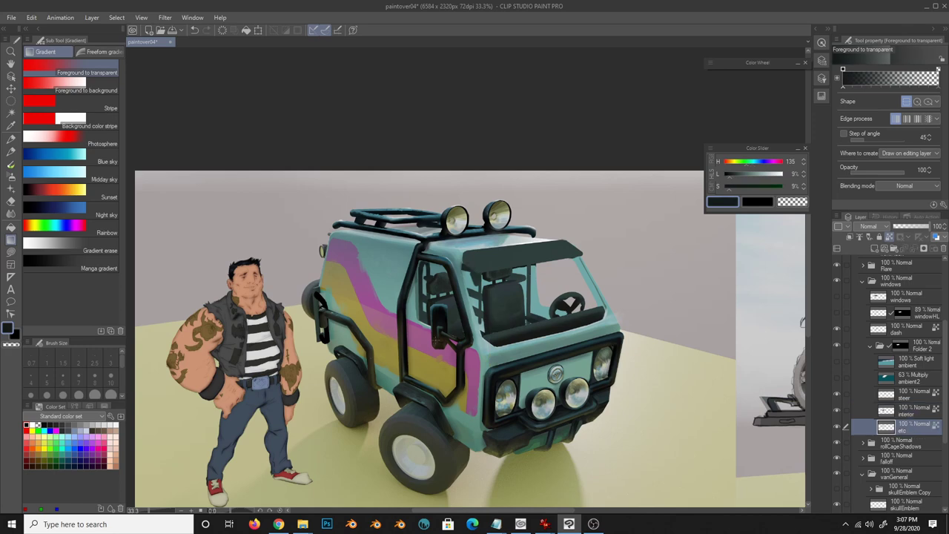
left_click(474, 312, "alt")
left_click(606, 305, "alt")
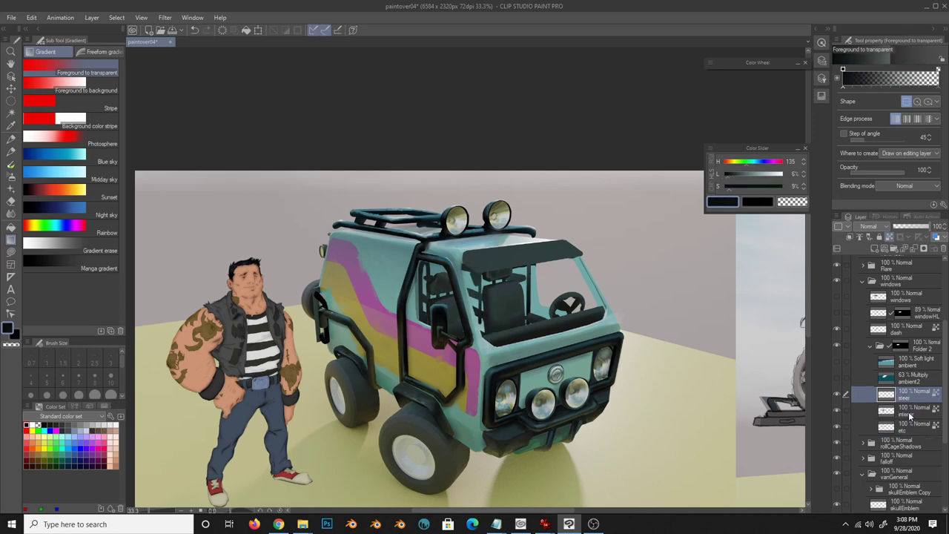
key("b")
left_click(576, 312, "alt")
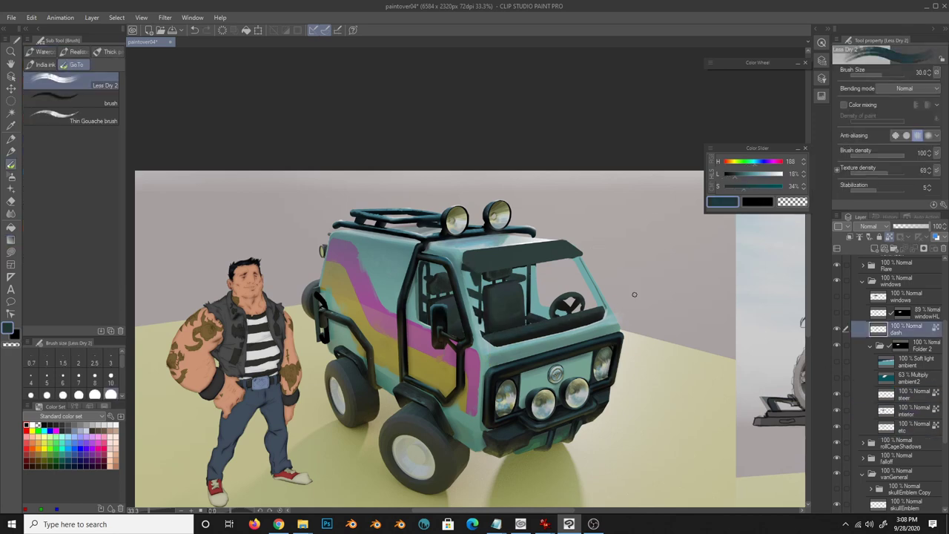
left_click(603, 317, "alt")
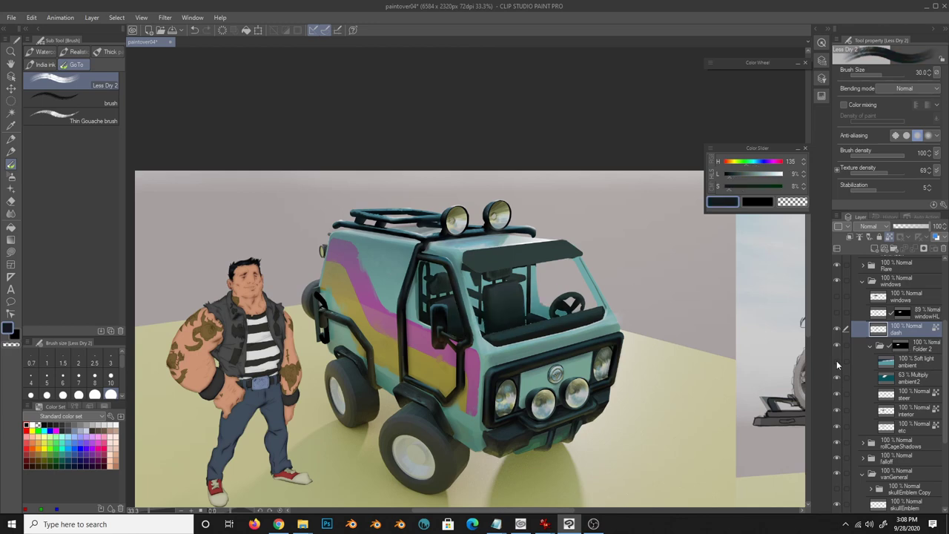
- Show bgAmbient, turn the windshield highlight back on, and enlarge the blending brush to 170
left_click(912, 443)
key("g")
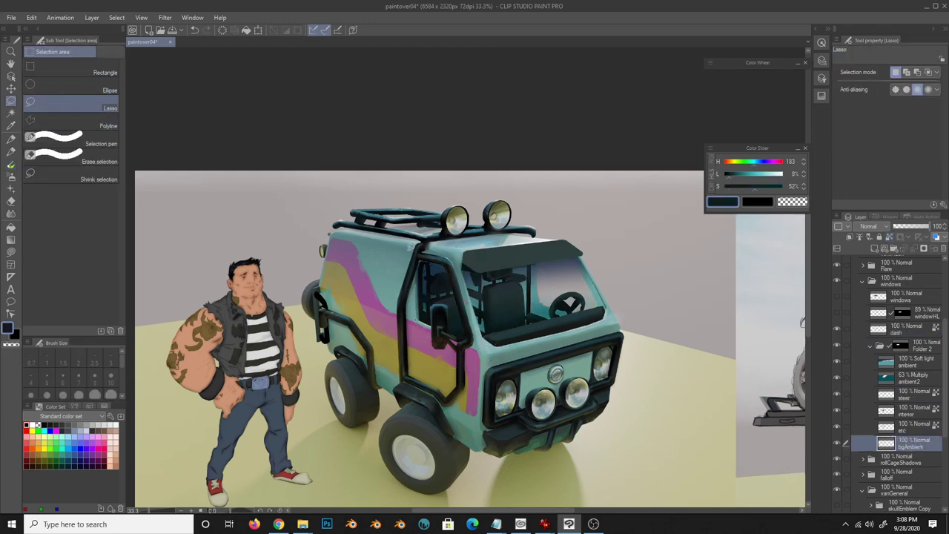
key("e")
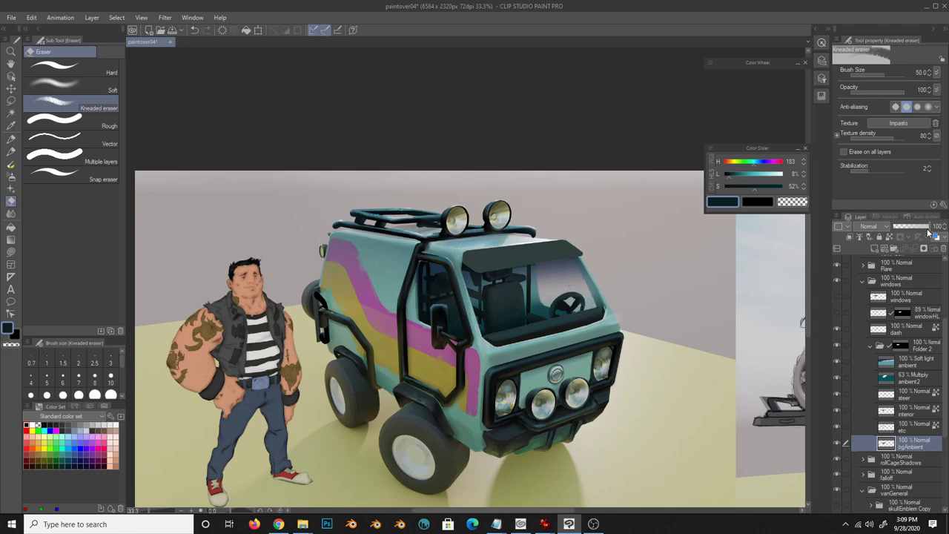
left_click(880, 345)
left_click(905, 312)
key("j")
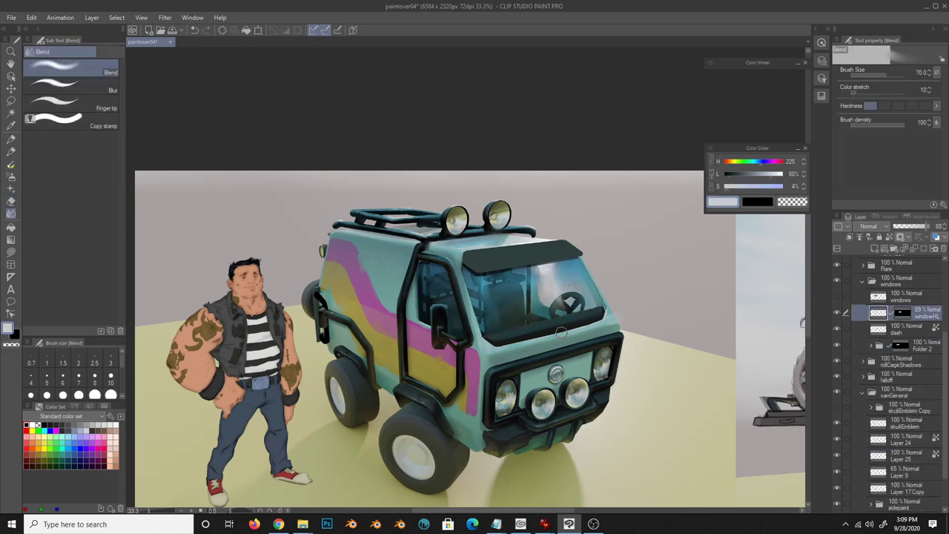
left_click_drag(562, 333, 526, 252)
key("b")
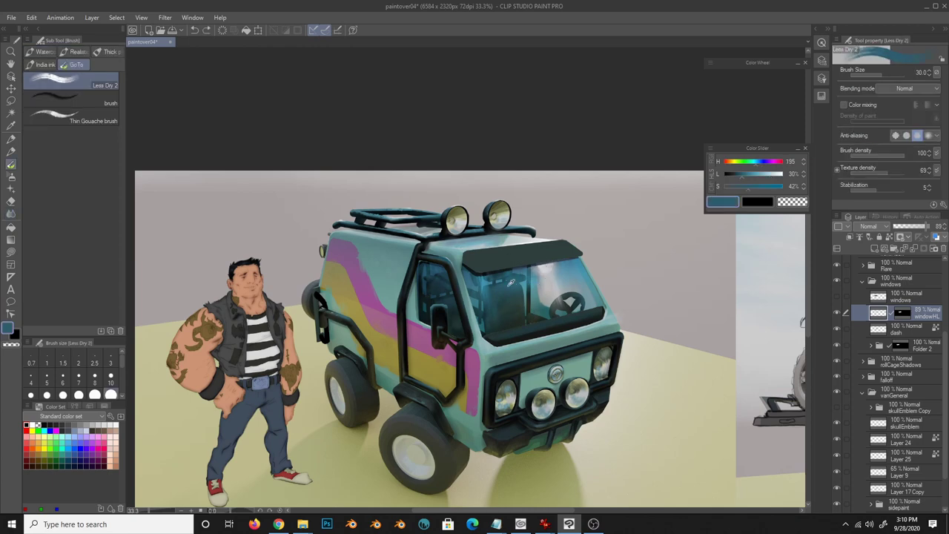
- Add a layer above the window highlight, select the windshield, and pick pale grey tones
key("ctrl+shift+n")
left_click(110, 52)
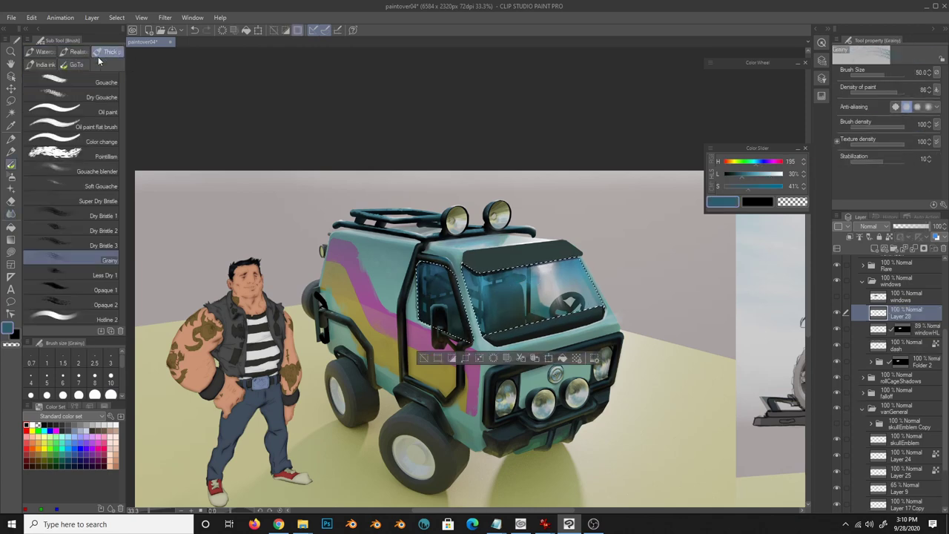
left_click(104, 216)
left_click(529, 341, "alt")
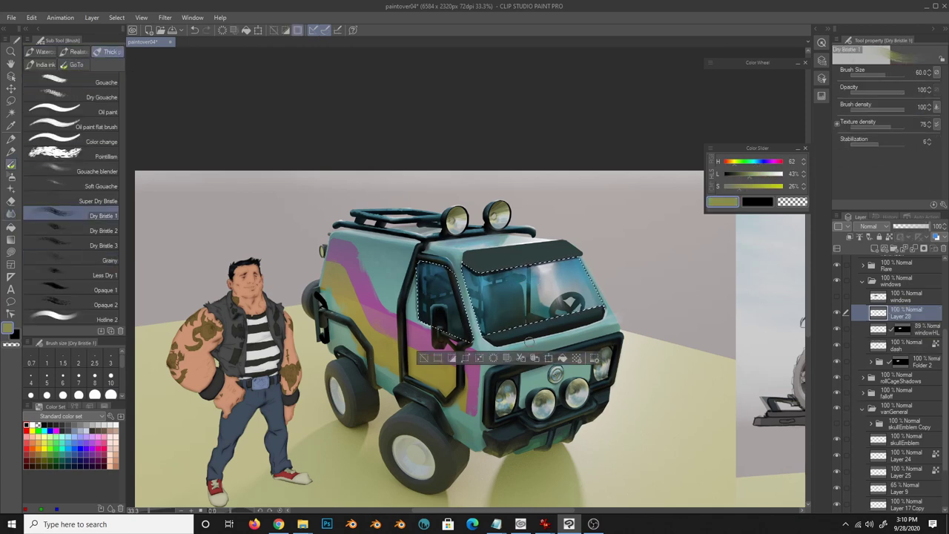
key("j")
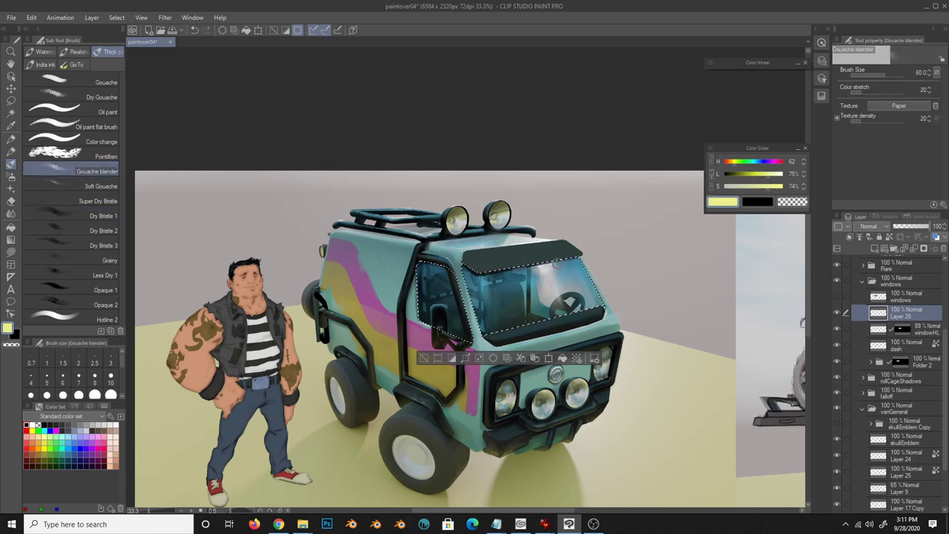
key("j")
key("j")
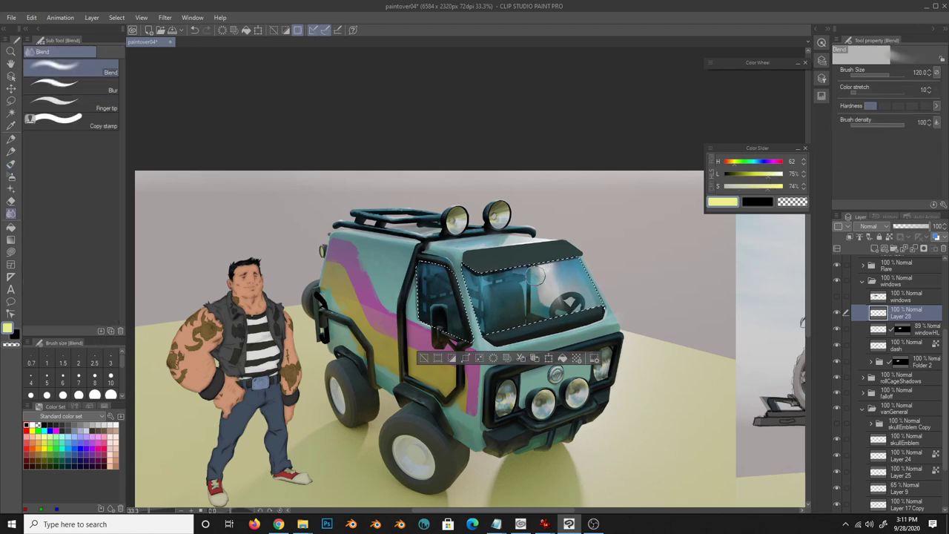
left_click(542, 303, "alt")
key("b")
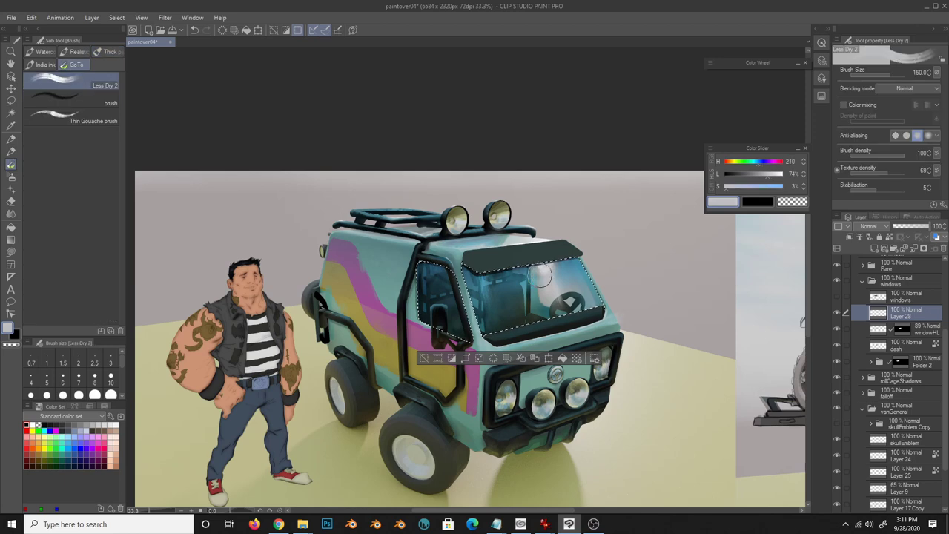
left_click(538, 272, "alt")
key("j")
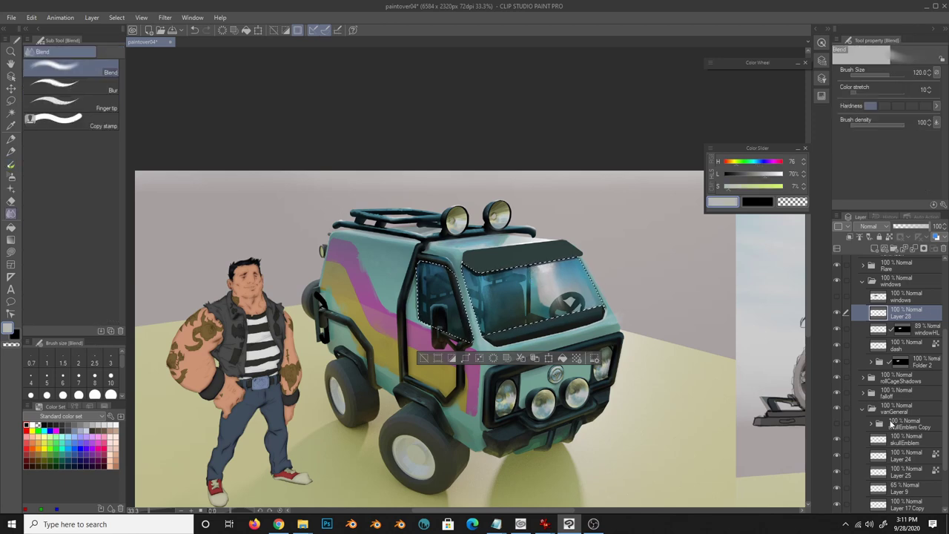
- On a new layer, drag a near-white fading gradient haze across the window selection
key("g")
key("ctrl+shift+n")
left_click(756, 186)
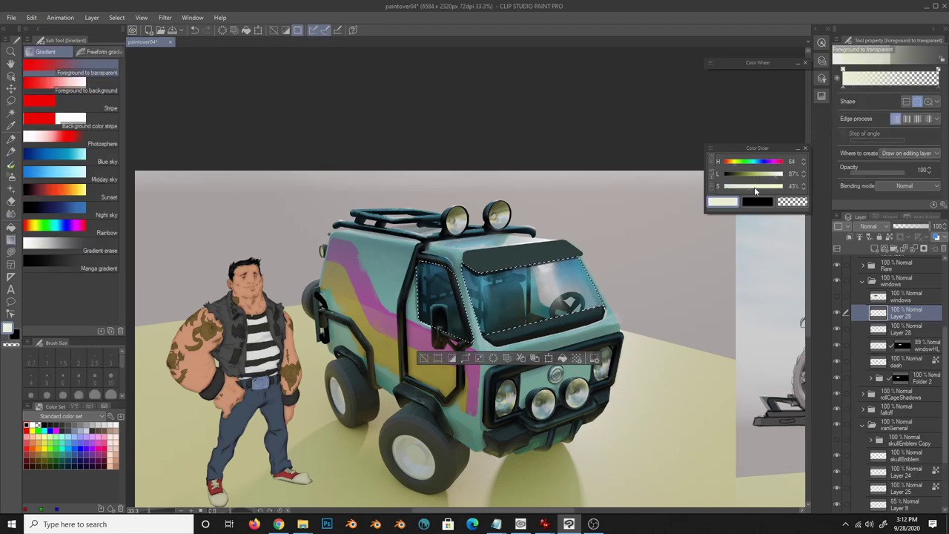
left_click(781, 174)
left_click_drag(512, 342, 519, 267)
key("ctrl+d")
key("e")
- Lower the haze layer's opacity and set its saturation to 45 in Hue/Saturation
left_click_drag(939, 227, 917, 230)
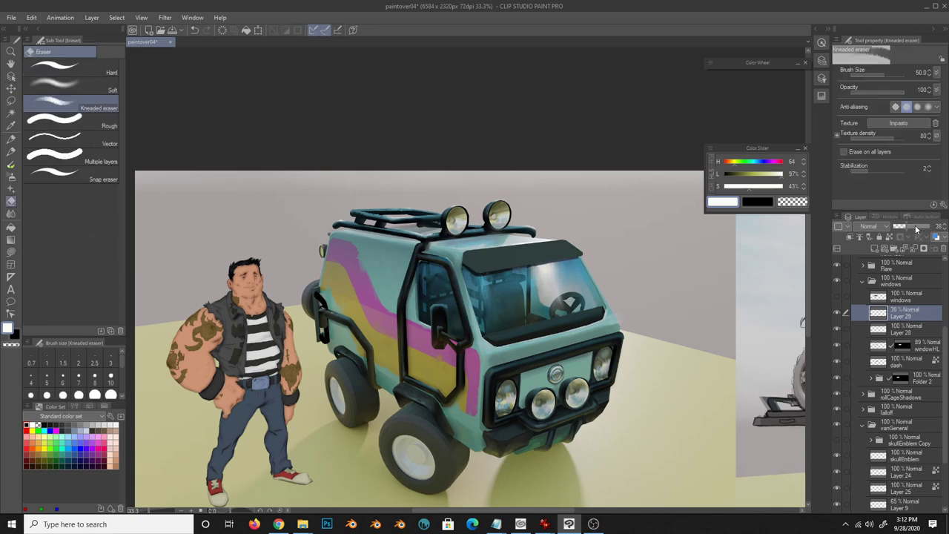
left_click(31, 17)
left_click(230, 271)
left_click_drag(714, 350, 755, 349)
left_click(823, 325)
scroll(674, 389, "down", 3)
- Add a window-trim layer, name layers windowchrome and windowHaze, and expand the window selection
scroll(636, 444, "up", 4)
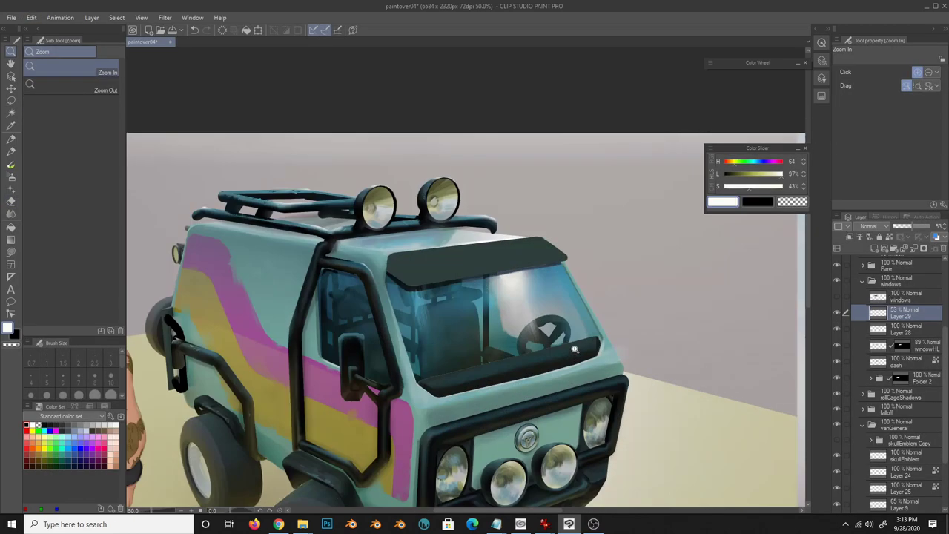
left_click(878, 296, "ctrl")
key("ctrl+shift+n")
type("windowHaze")
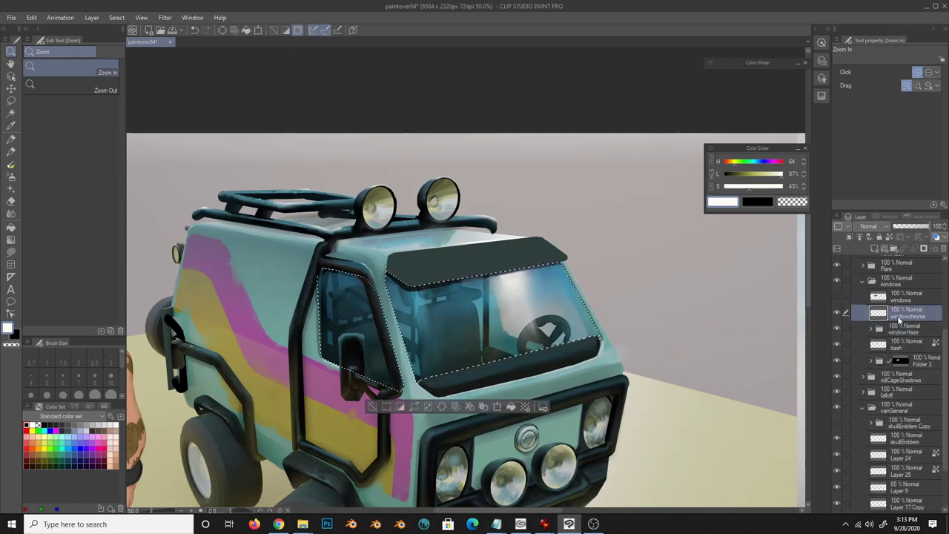
left_click(31, 17)
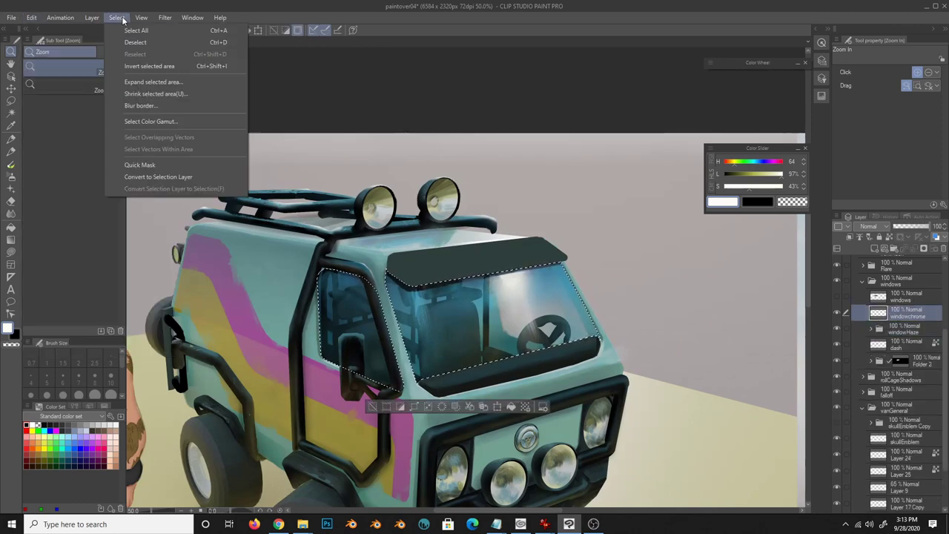
left_click(200, 80)
key("Return")
left_click(116, 17)
left_click(180, 85)
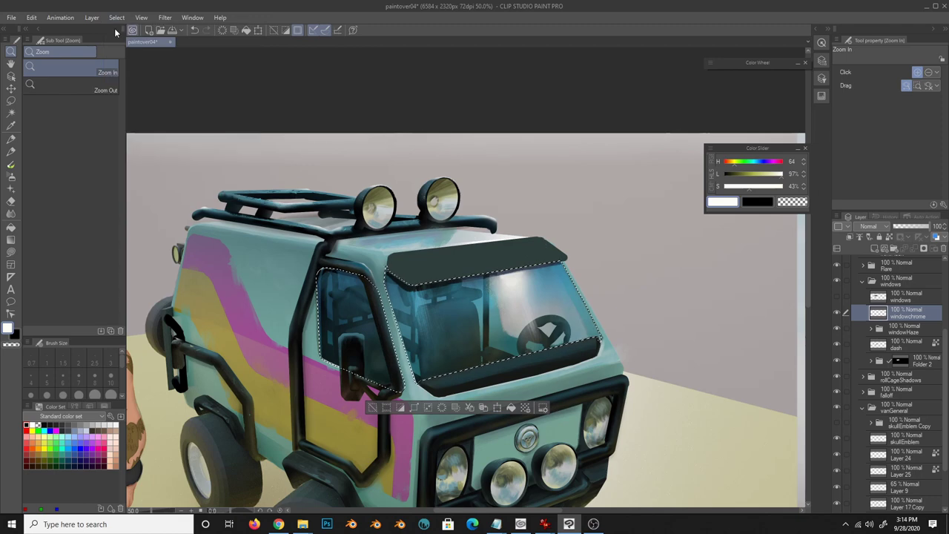
key("Return")
- Paint a light highlight down the left window pillar with the fine textured pen at size 12
key("b")
key("ctrl+d")
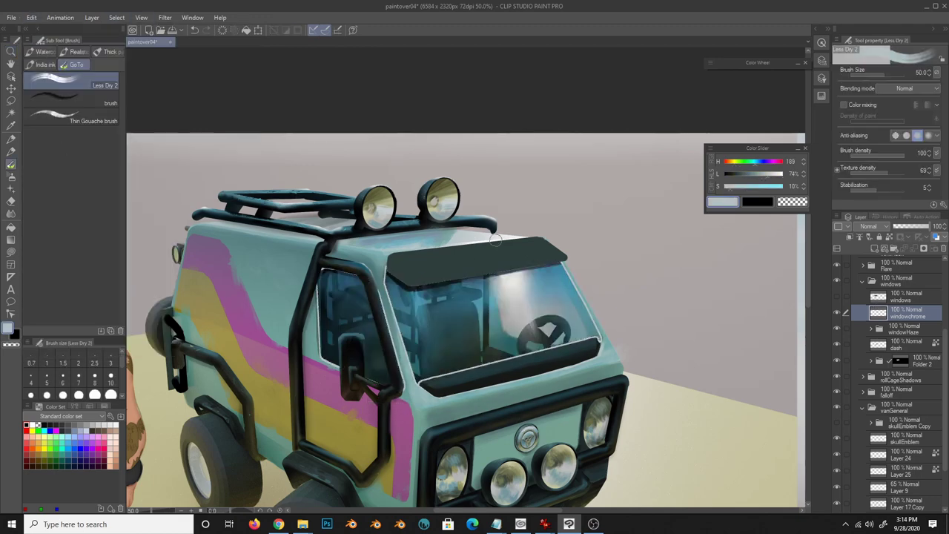
key("p")
key("ctrl+plus")
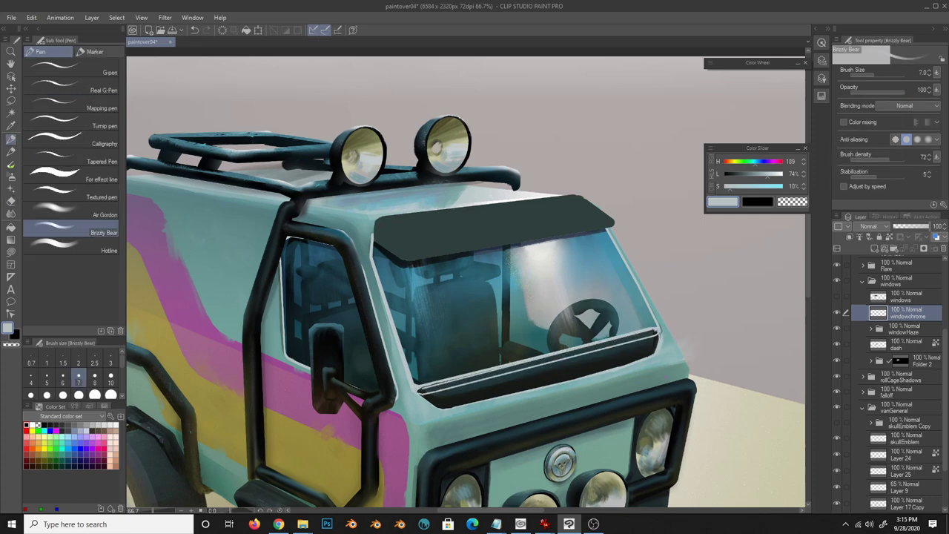
key("bracketright")
key("bracketright")
key("bracketright")
key("e")
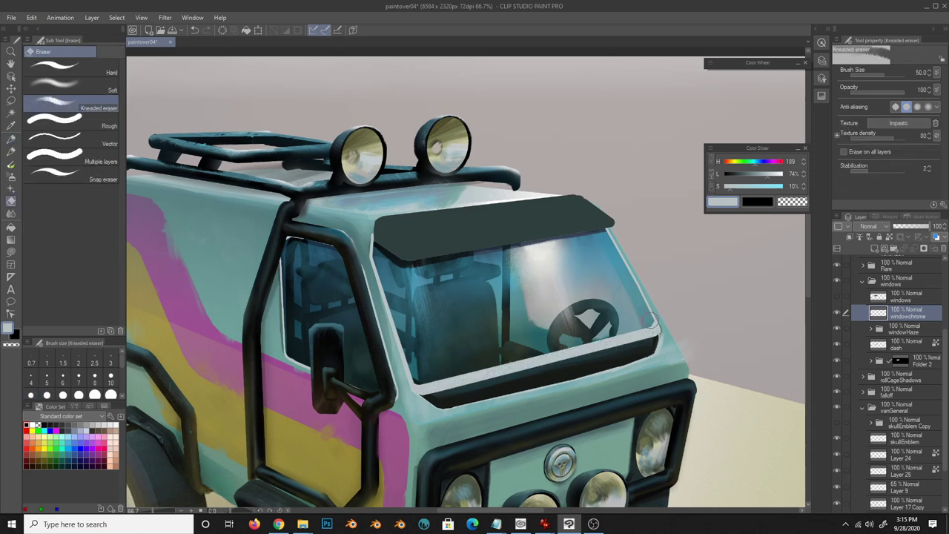
key("p")
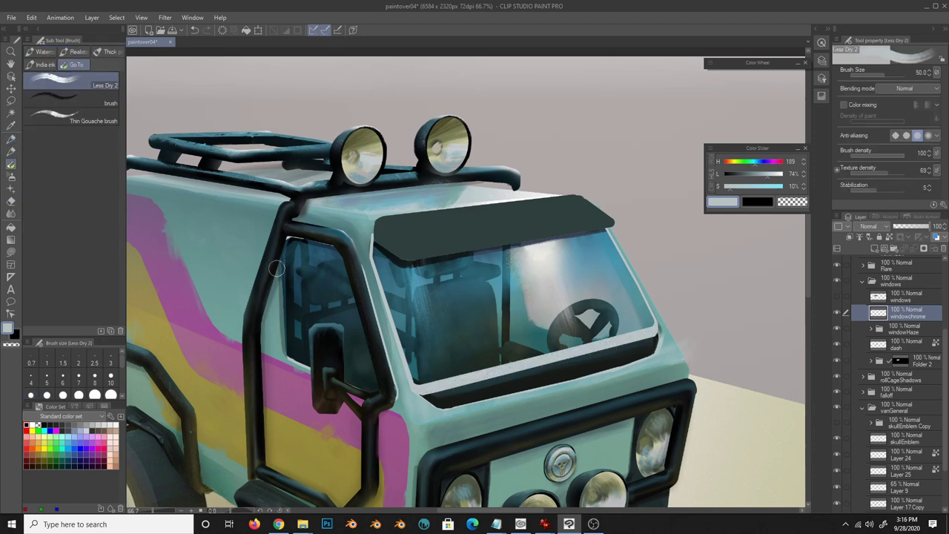
left_click_drag(280, 264, 283, 359)
- Choose a mid teal and draw a white chrome line along the windshield's lower edge
key("b")
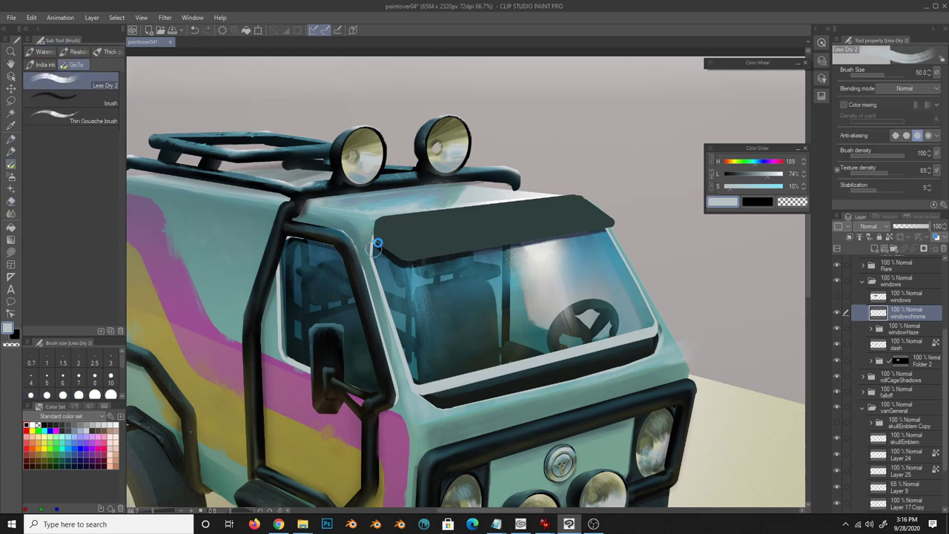
key("p")
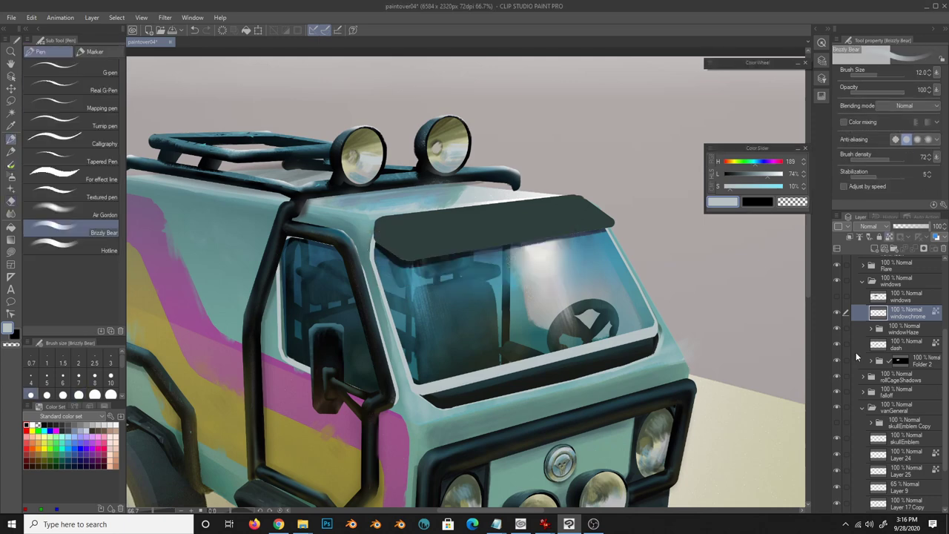
key("b")
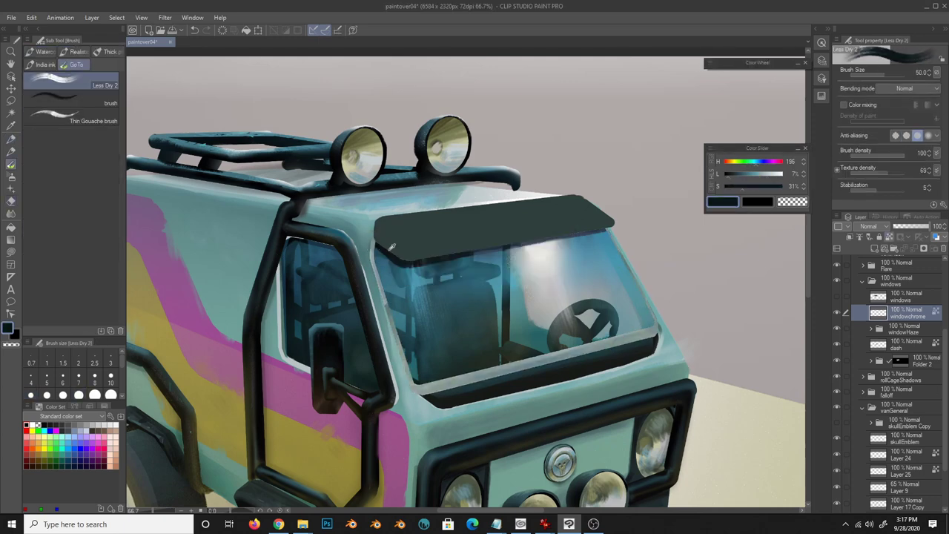
left_click(393, 247, "alt")
left_click(350, 252, "alt")
left_click(301, 239, "alt")
left_click(398, 298, "alt")
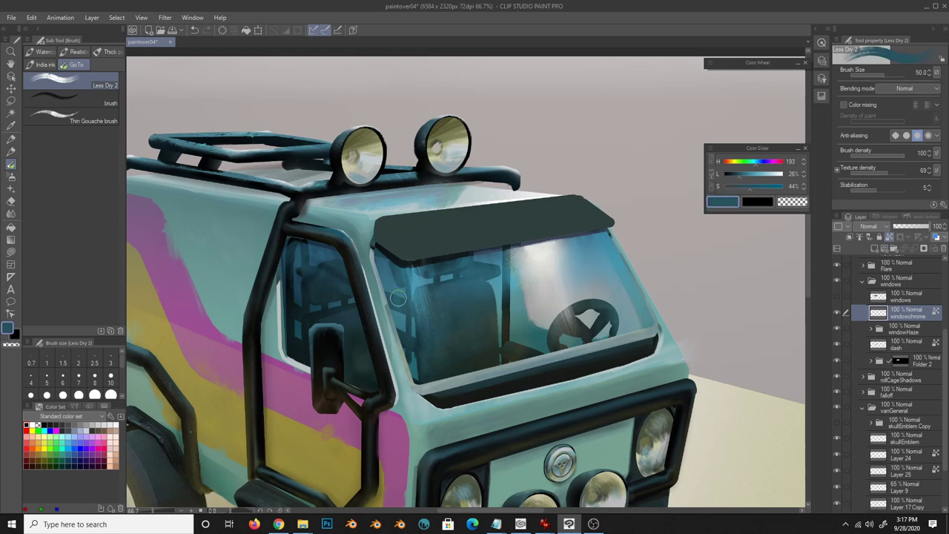
key("p")
mouse_move(417, 384)
left_mouse_down()
mouse_move(653, 328)
mouse_move(673, 271)
left_mouse_up()
- Set up grey-teal and white colours with brush size 5 on the dry painting brush
left_click(650, 312, "alt")
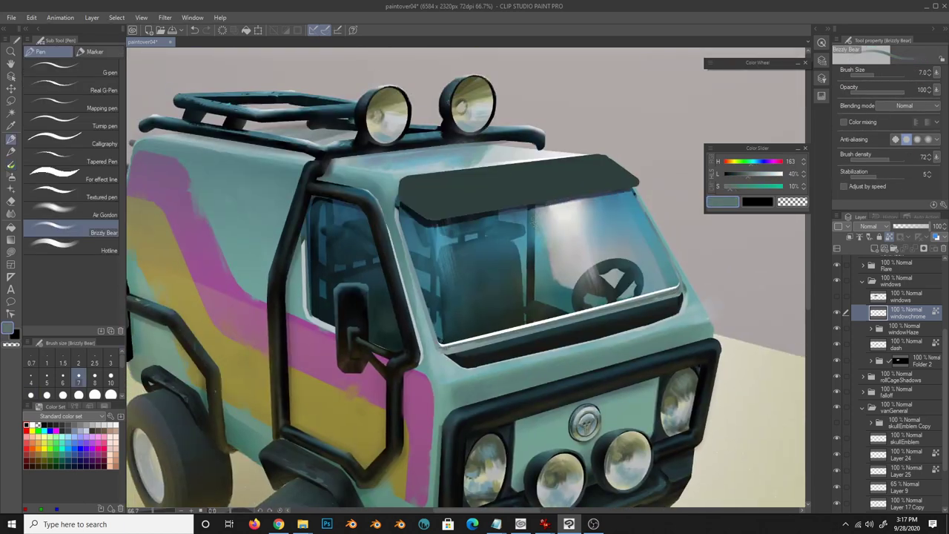
key("bracketleft")
key("bracketleft")
key("x")
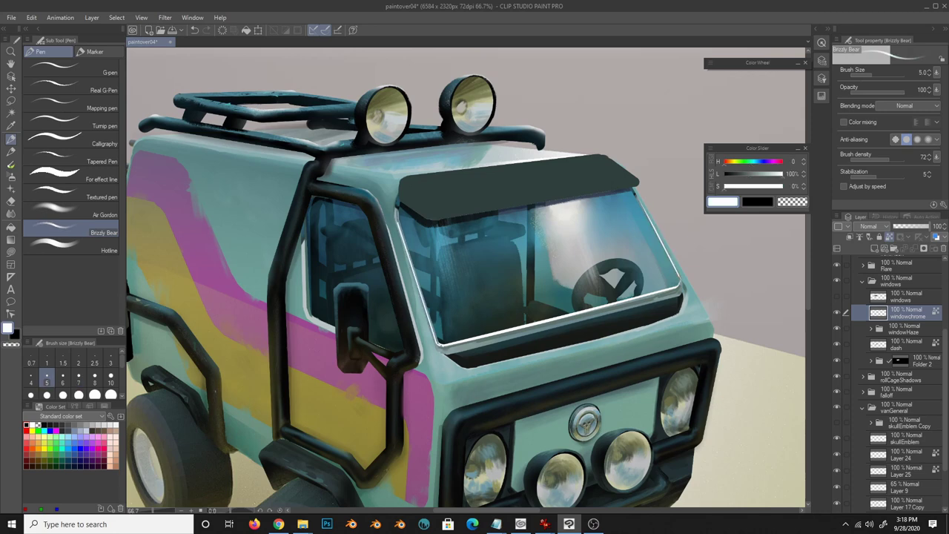
key("x")
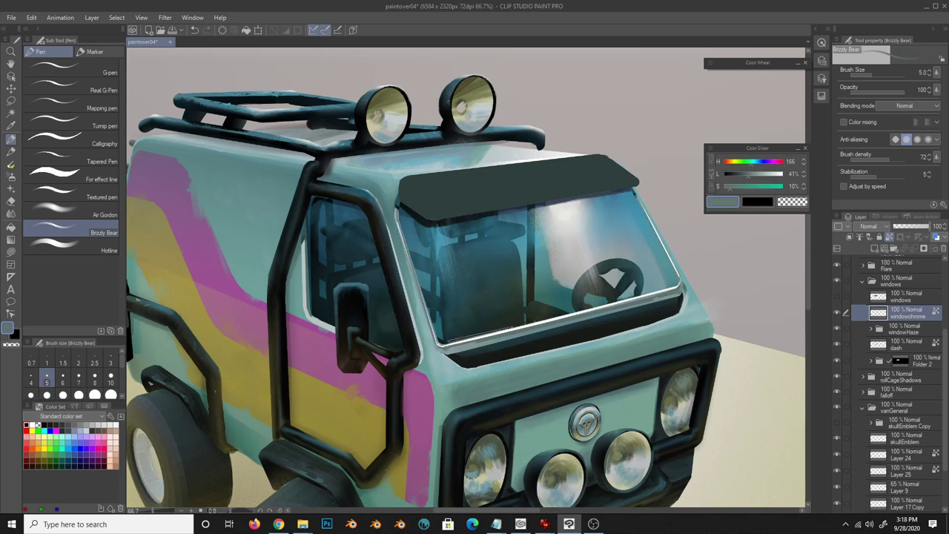
key("b")
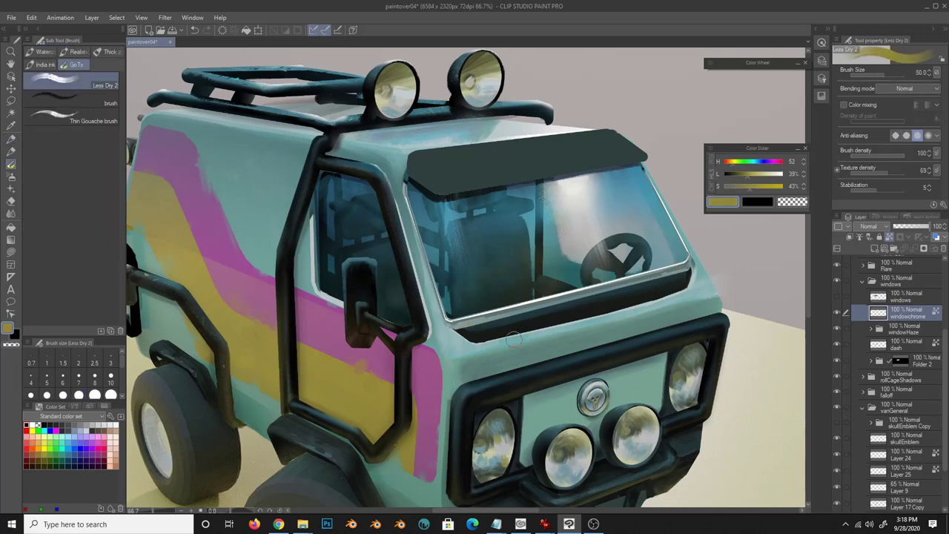
key("x")
left_click(47, 378)
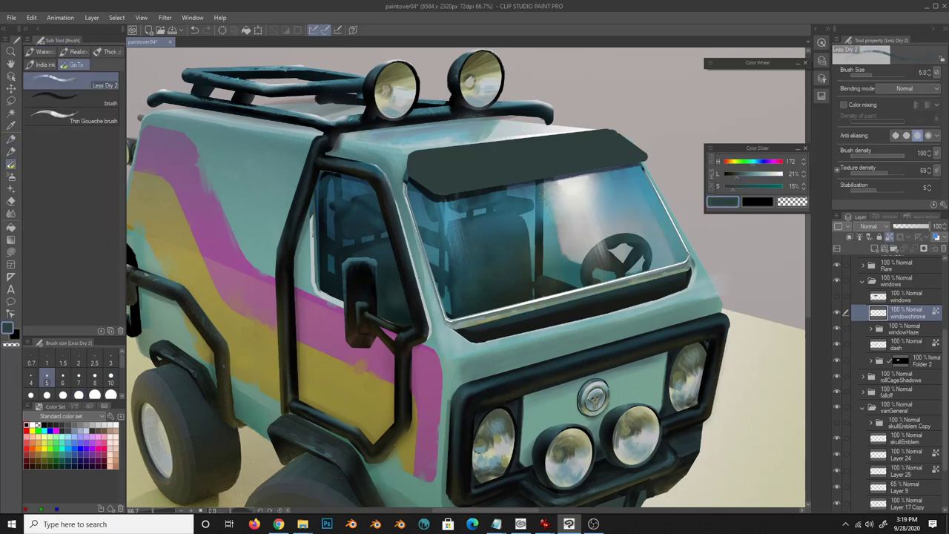
- Sample dark teal and the window chrome grey at 100% zoom, set size 6, and add a layer above windowchrome
left_click(317, 297, "alt")
left_click(531, 133, "alt")
left_click(652, 171, "alt")
key("ctrl+alt+0")
key("p")
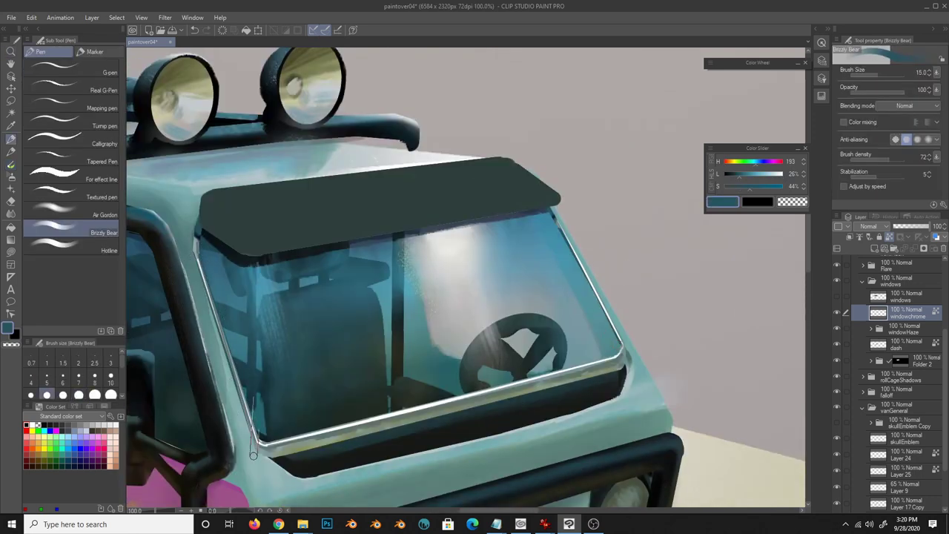
left_click(266, 435, "alt")
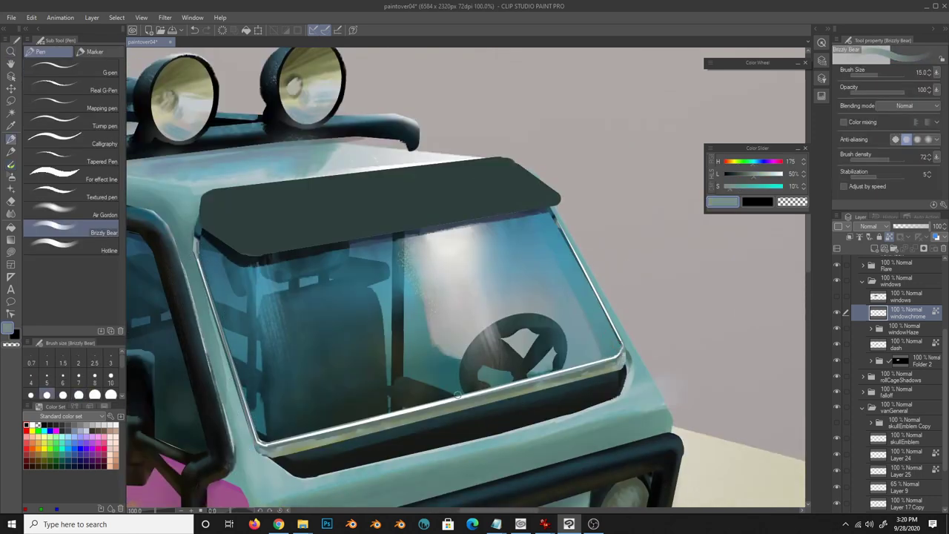
left_click(458, 396, "alt")
key("bracketleft")
key("bracketleft")
key("bracketleft")
key("ctrl+shift+n")
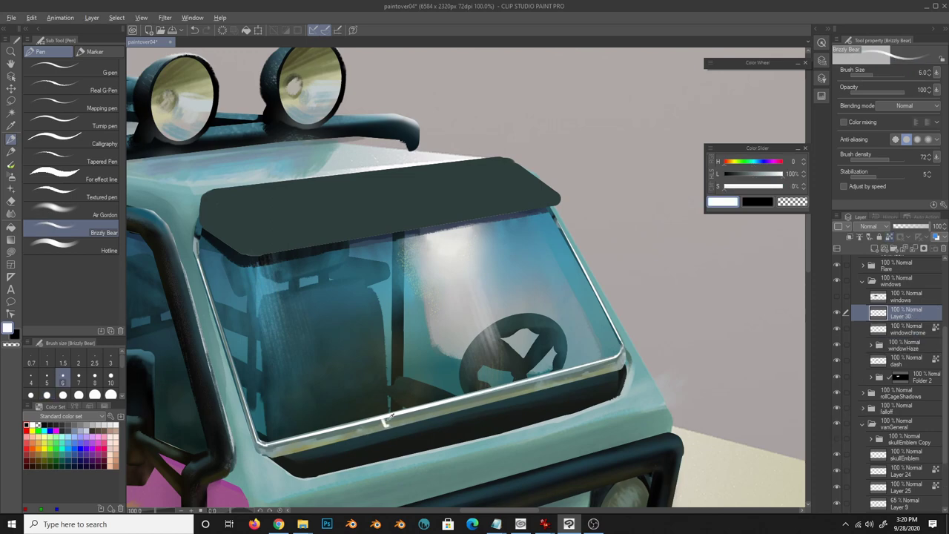
- Copy the vent marks beside the originals and merge the copies into Layer 30
left_click(385, 420, "alt")
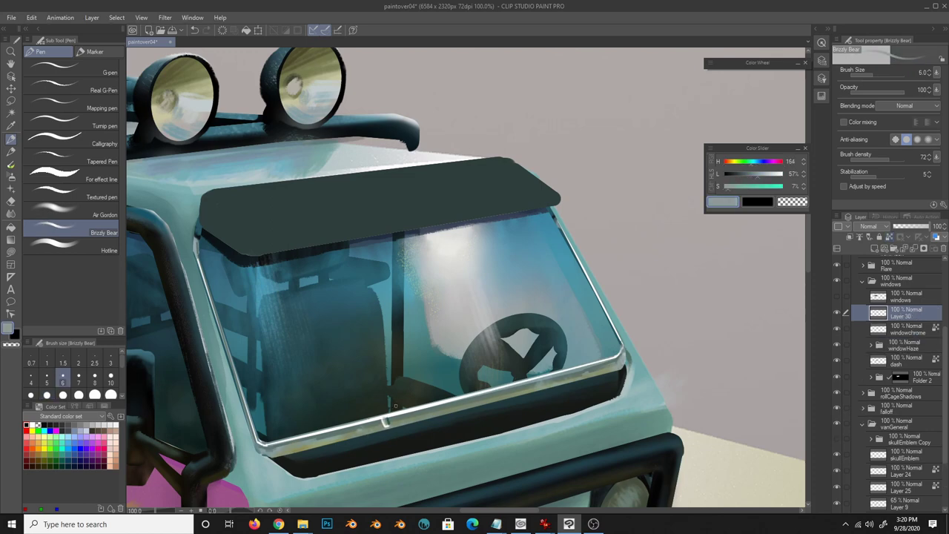
key("k")
key("ctrl+c")
key("ctrl+v")
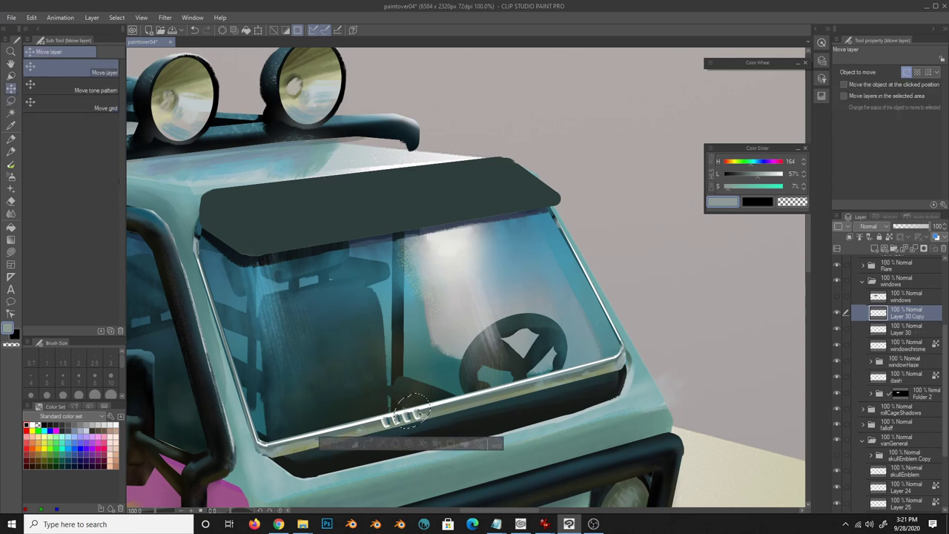
mouse_move(414, 409)
left_mouse_down()
mouse_move(455, 410)
mouse_move(549, 385)
left_mouse_up()
key("ctrl+c")
key("ctrl+v")
key("ctrl+d")
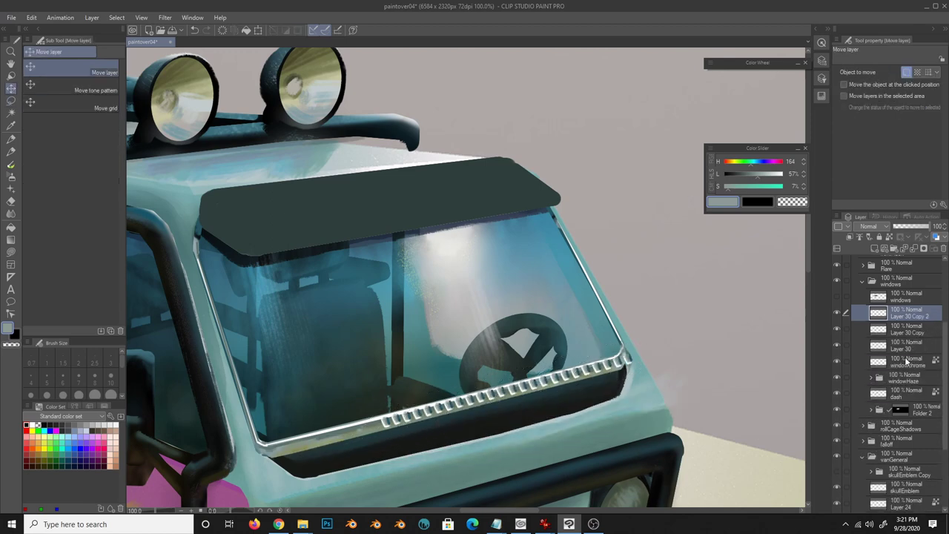
key("ctrl+e")
key("ctrl+e")
- Resize the vent row to fit the windshield base and remove the extra pasted vents
key("ctrl+t")
left_click_drag(487, 418, 508, 421)
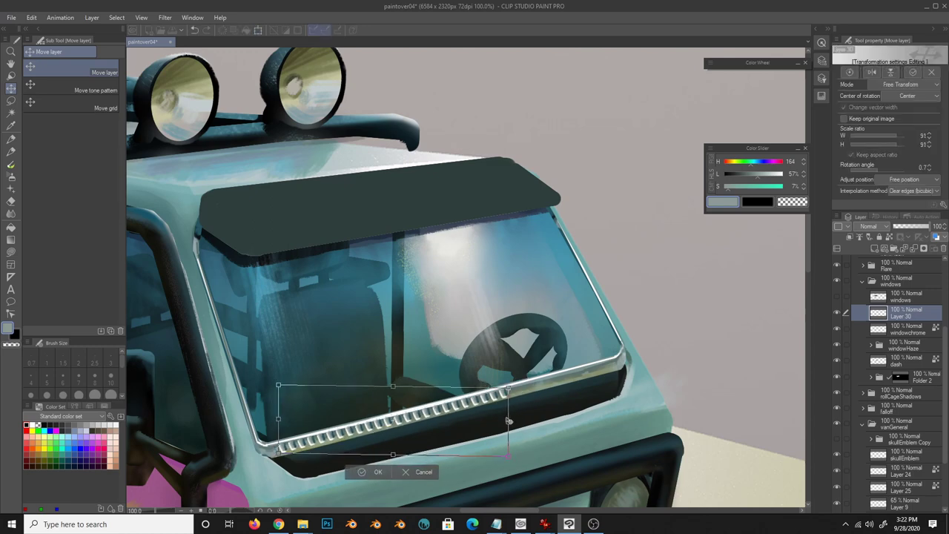
key("Return")
left_click_drag(453, 400, 571, 430)
key("ctrl+c")
key("ctrl+v")
left_click_drag(512, 404, 701, 349)
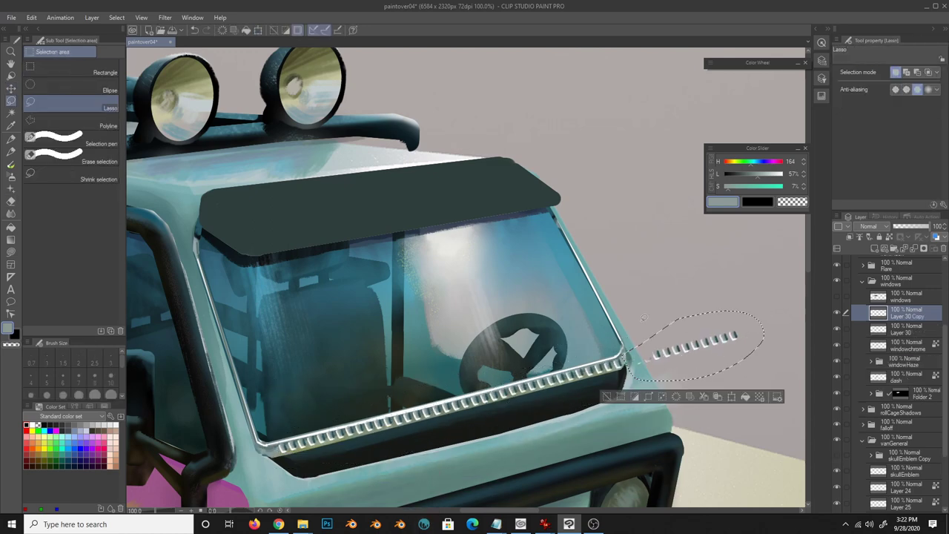
key("ctrl+z")
- Add a new layer above Layer 30, pick white, and set the windshield layer to 65% opacity
key("ctrl+shift+n")
key("b")
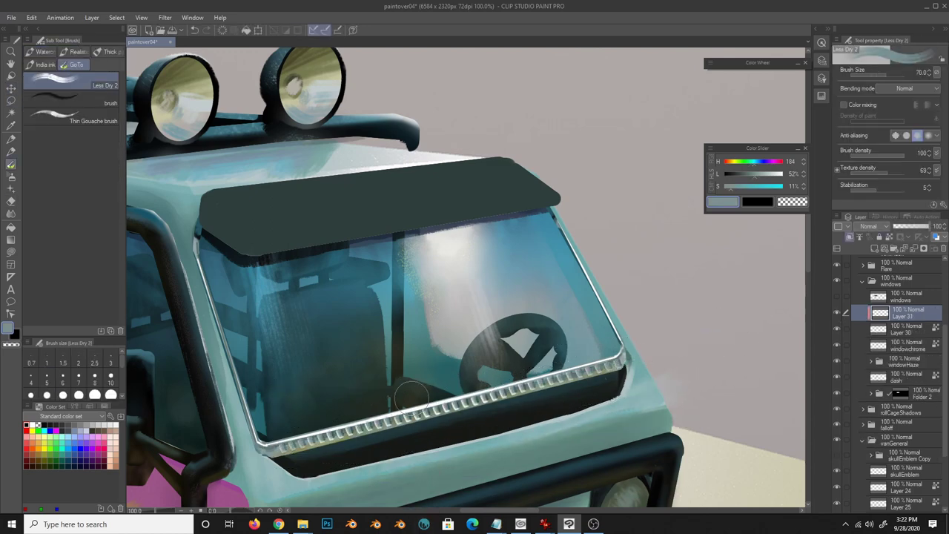
left_click(531, 389, "alt")
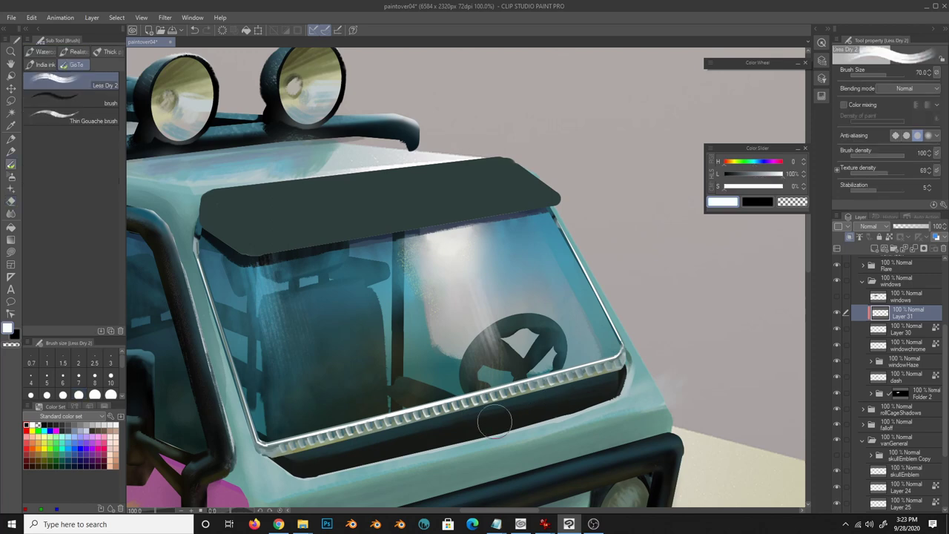
left_click(901, 330)
left_click_drag(936, 226, 922, 226)
left_click(902, 313)
key("ctrl+minus")
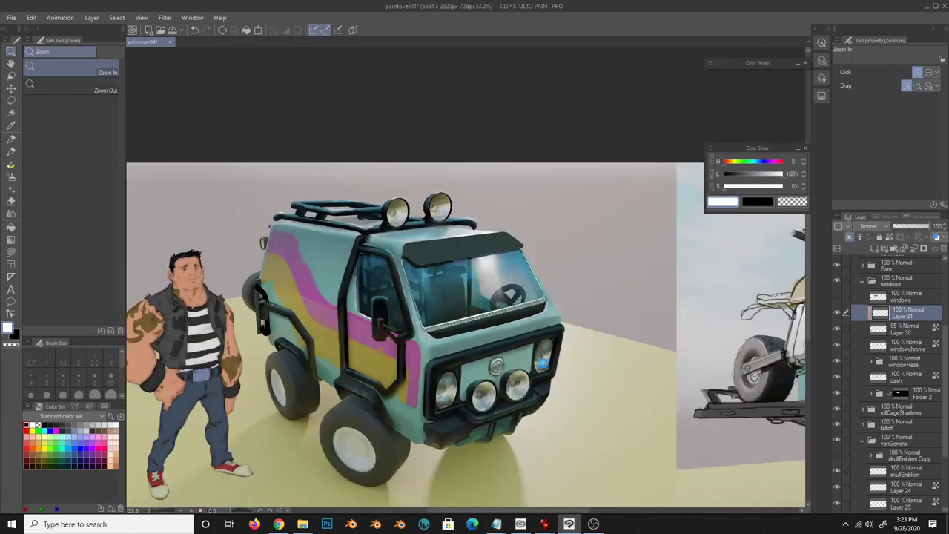
key("ctrl+plus")
key("ctrl+plus")
- Create Layer 32 in the windows group and choose the Grainy textured brush
key("ctrl+plus")
key("alt+bracketleft")
key("e")
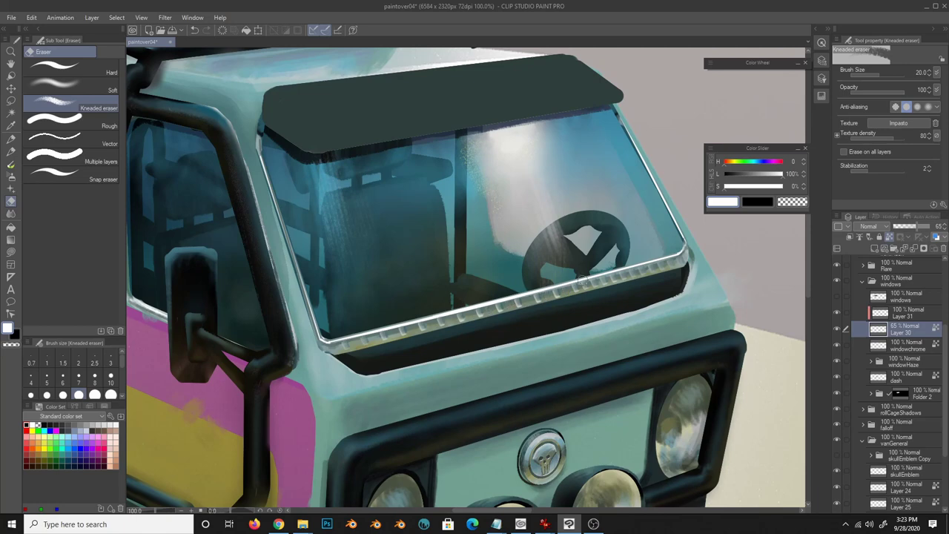
key("ctrl+minus")
key("ctrl+plus")
left_click(897, 401)
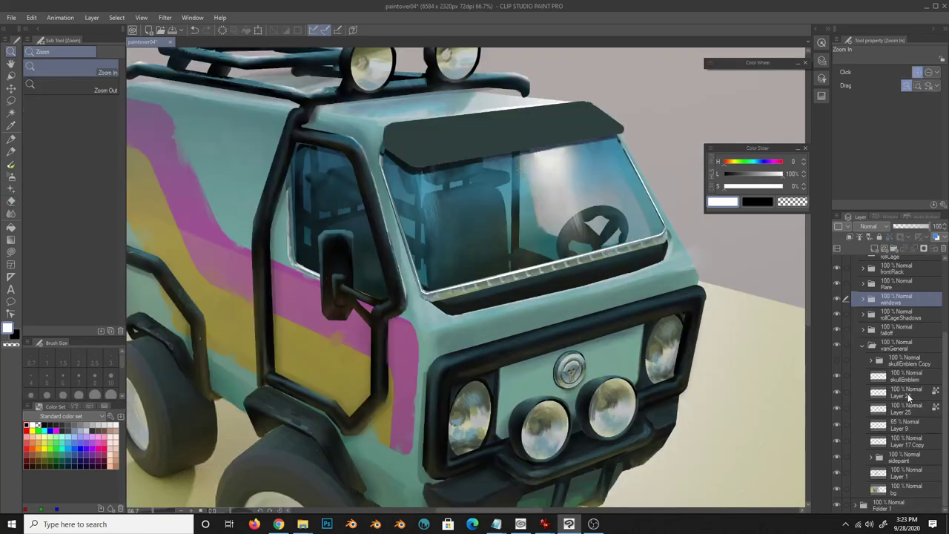
scroll(947, 428, "down", 1)
left_click(864, 402)
key("b")
left_click(905, 394)
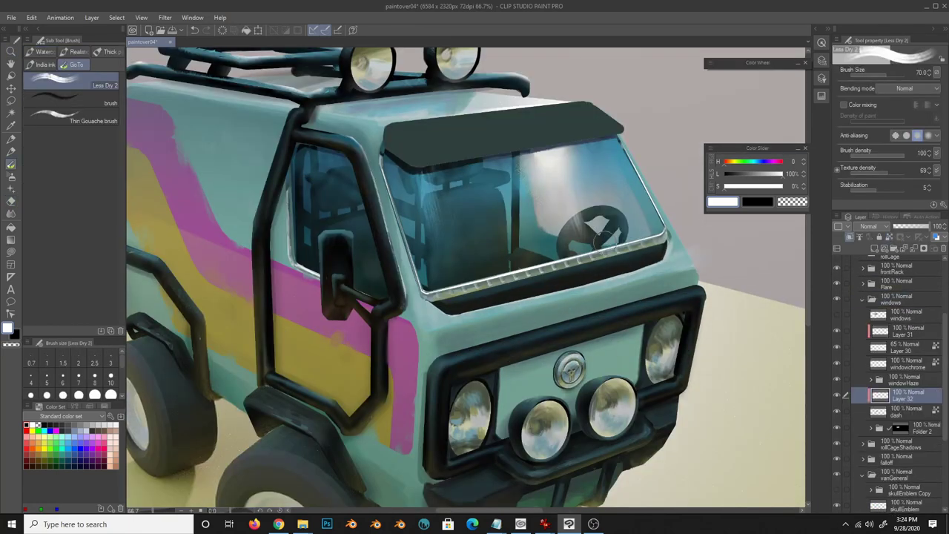
left_click(644, 221, "alt")
key("b")
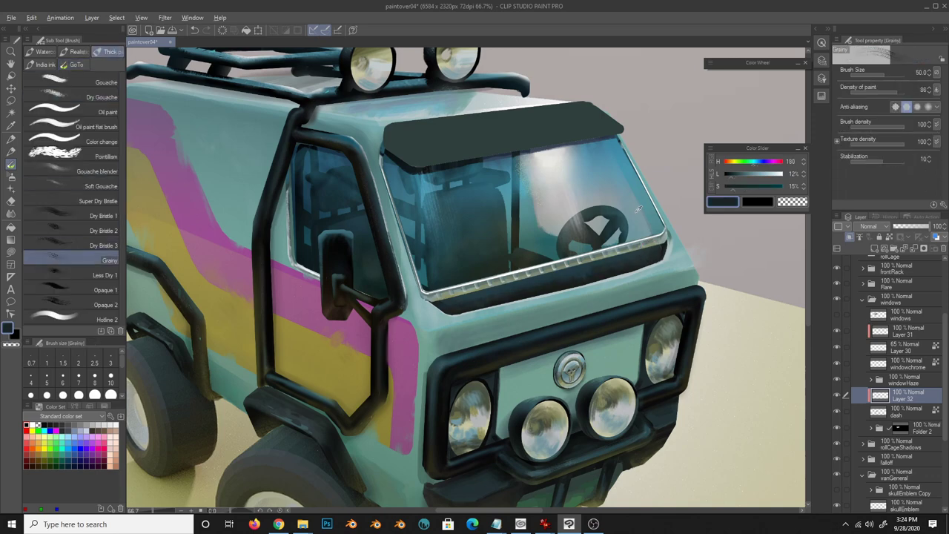
left_click(632, 252, "alt")
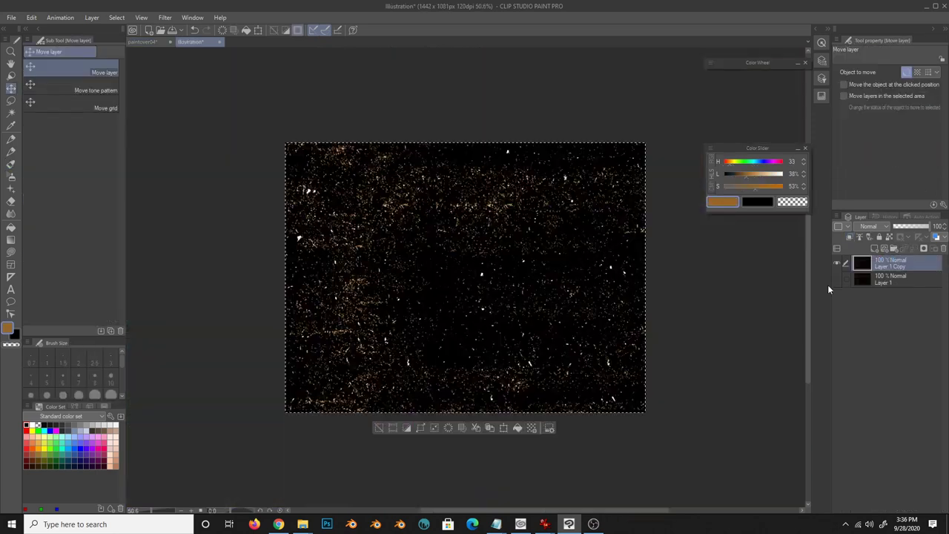
- Apply the colour adjustment to the dust texture, restore the previous selection and delete its contents
left_click(831, 310)
left_click(116, 17)
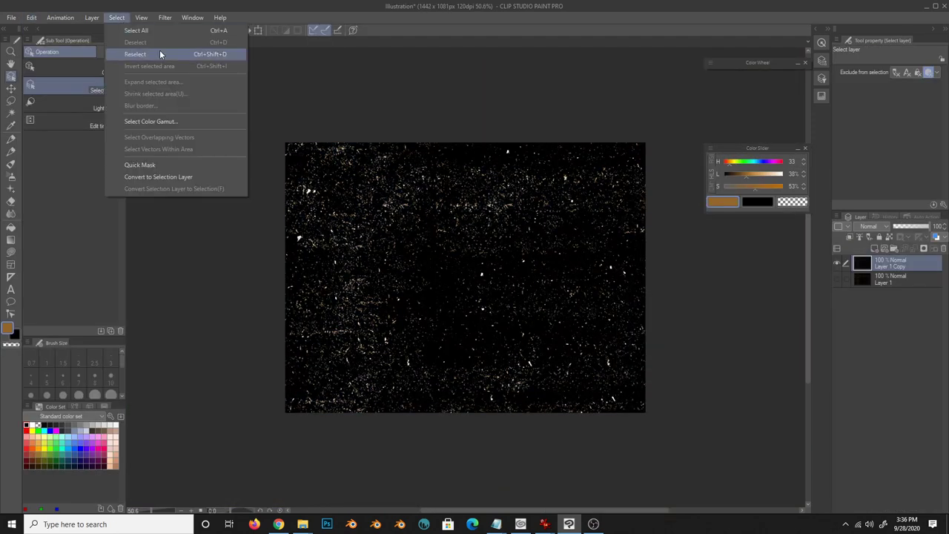
left_click(159, 53)
left_click(727, 250)
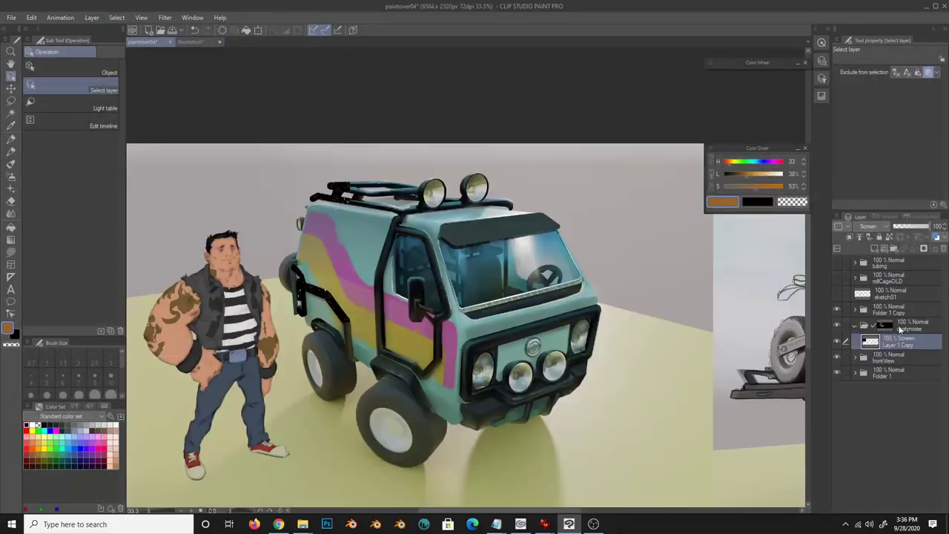
left_click(900, 330)
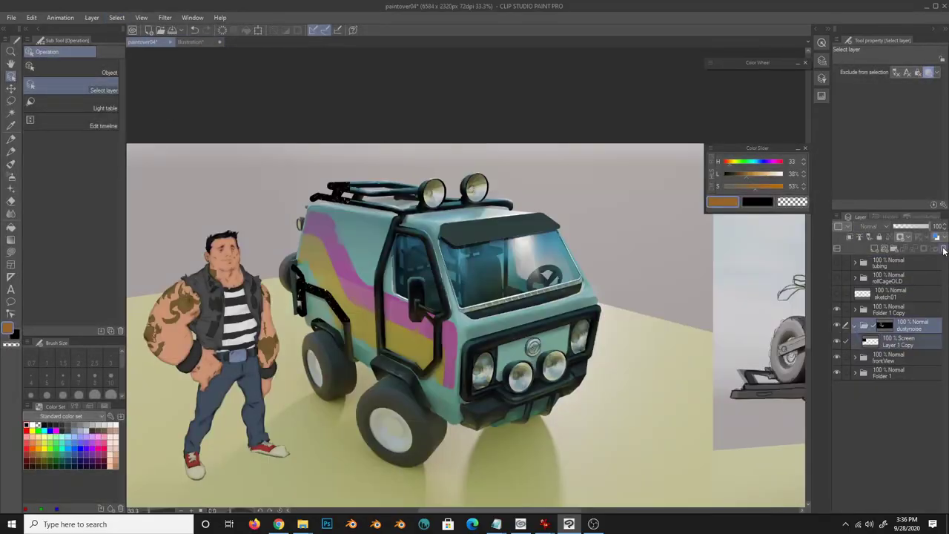
key("Delete")
- Select the bumper, front grille and roll cage shapes from their layers
left_click(864, 371)
left_click(878, 425, "ctrl")
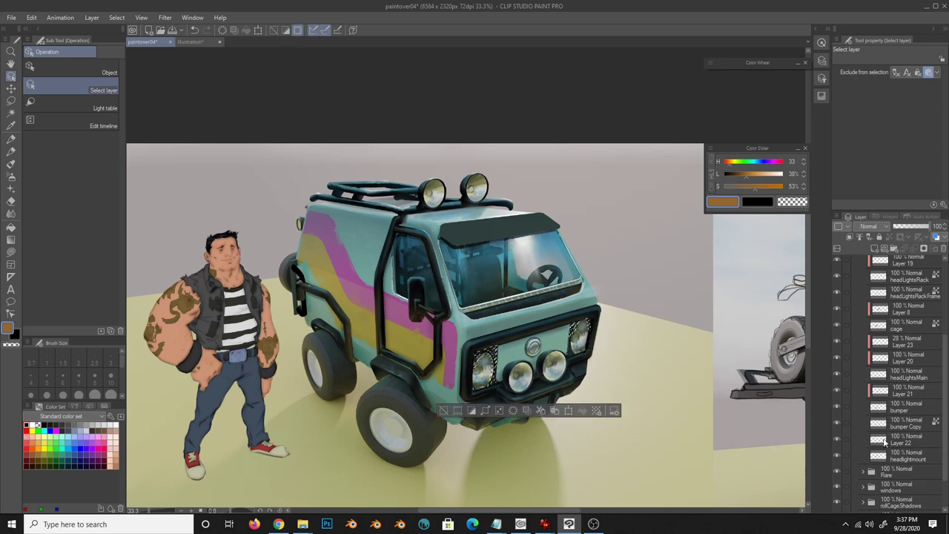
scroll(890, 371, "up", 2)
left_click(879, 436, "ctrl+shift")
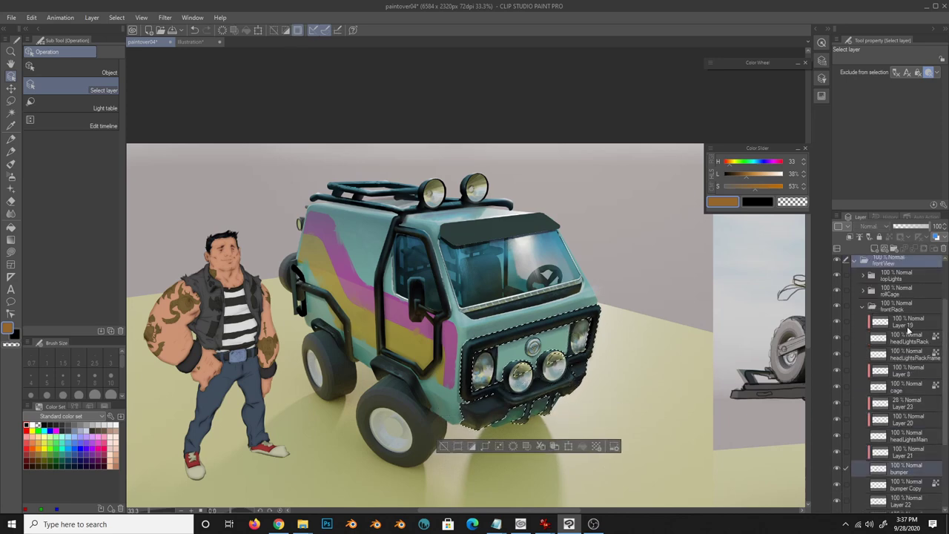
key("m")
scroll(871, 357, "up", 2)
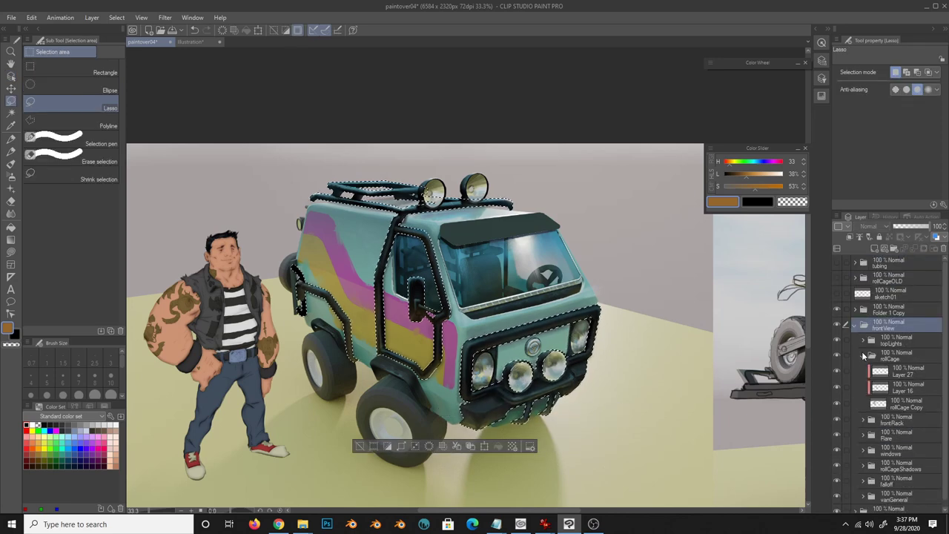
left_click(893, 355, "ctrl+shift")
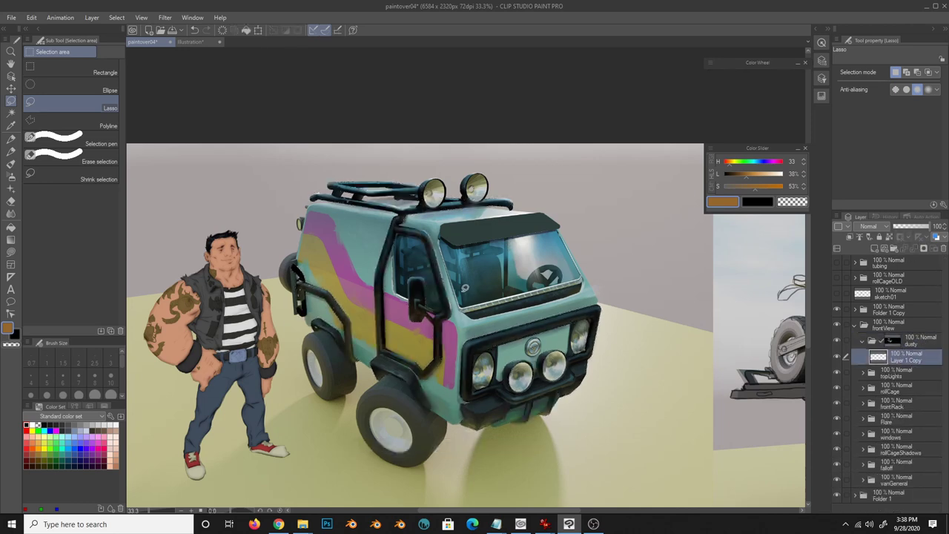
- Paste the dust texture, rotate a copy to vary the speckles, and merge the copies down
key("ctrl+c")
key("ctrl+v")
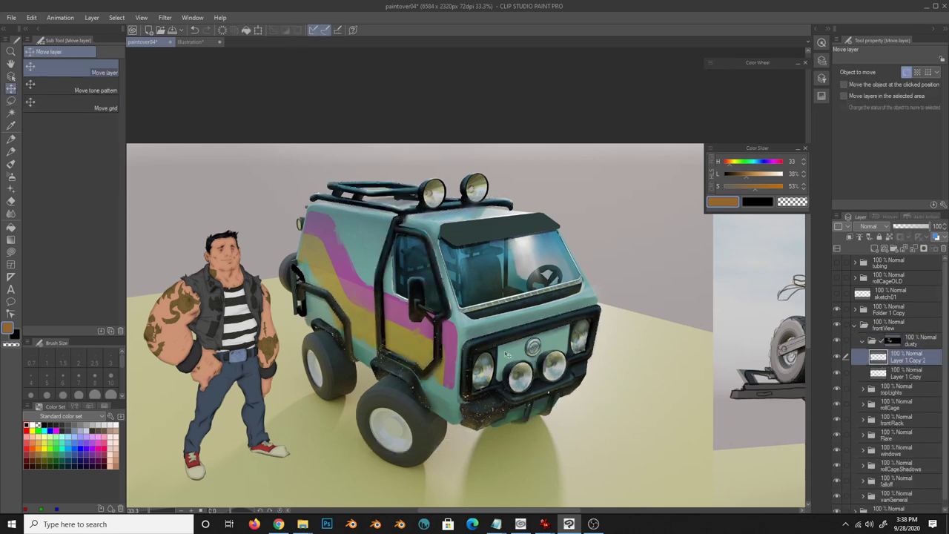
key("ctrl+t")
left_click_drag(475, 493, 413, 371)
key("Return")
key("ctrl+v")
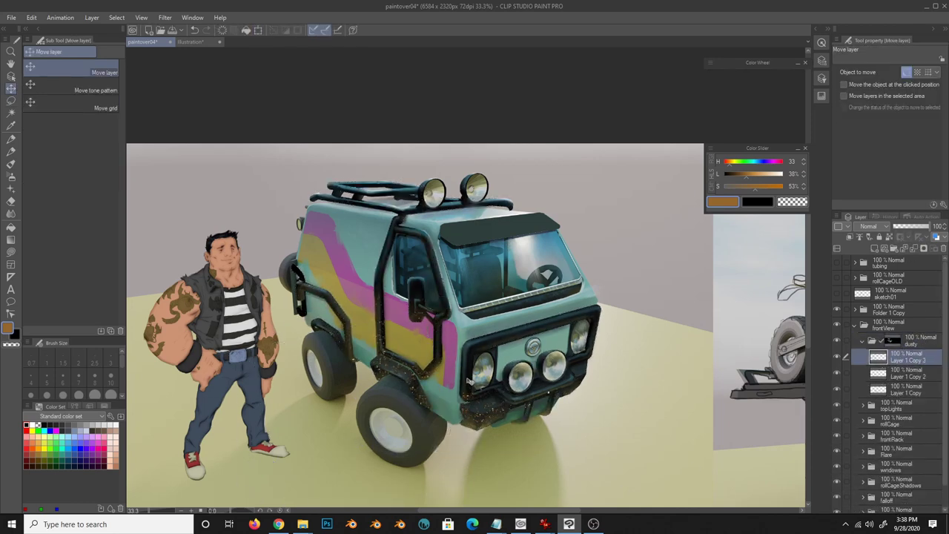
key("ctrl+e")
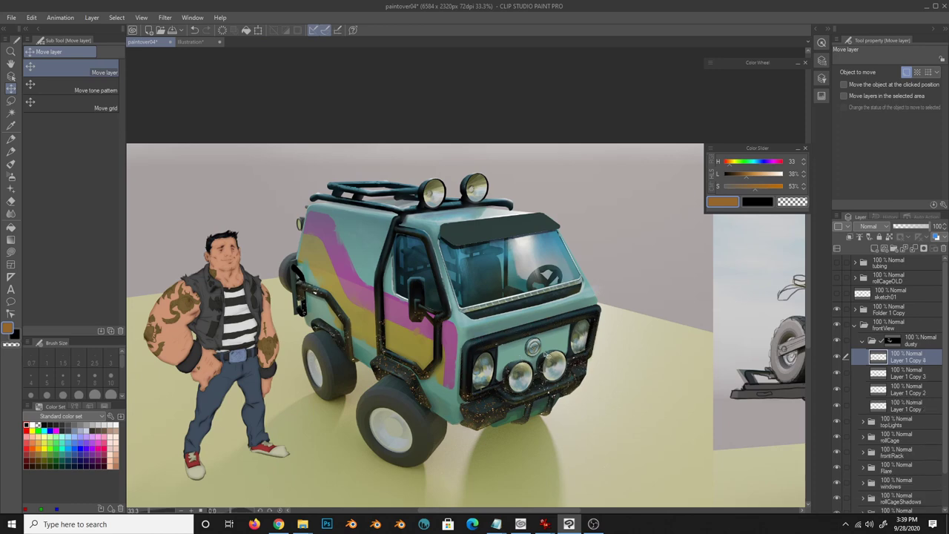
key("ctrl+e")
- Add new Layer 33 beneath the dust texture for grime painting
key("j")
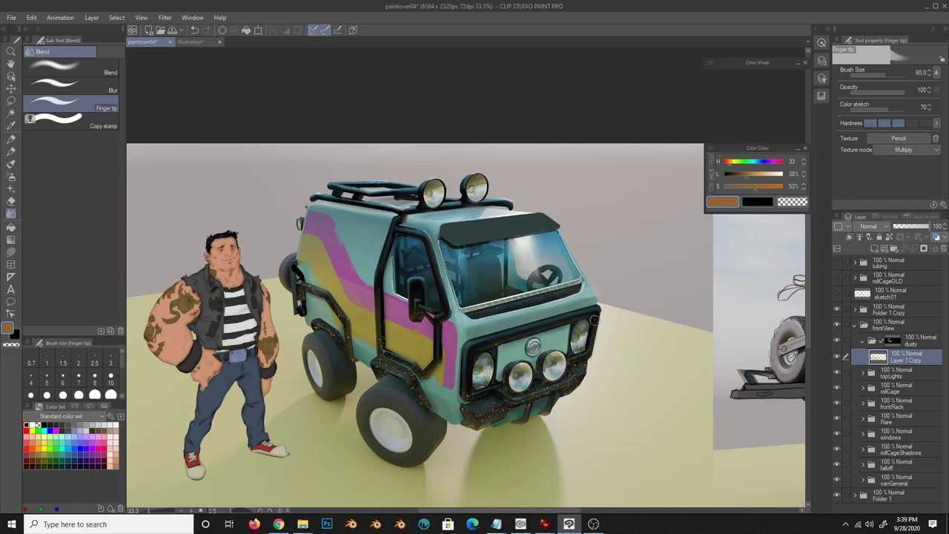
key("ctrl+shift+n")
key("b")
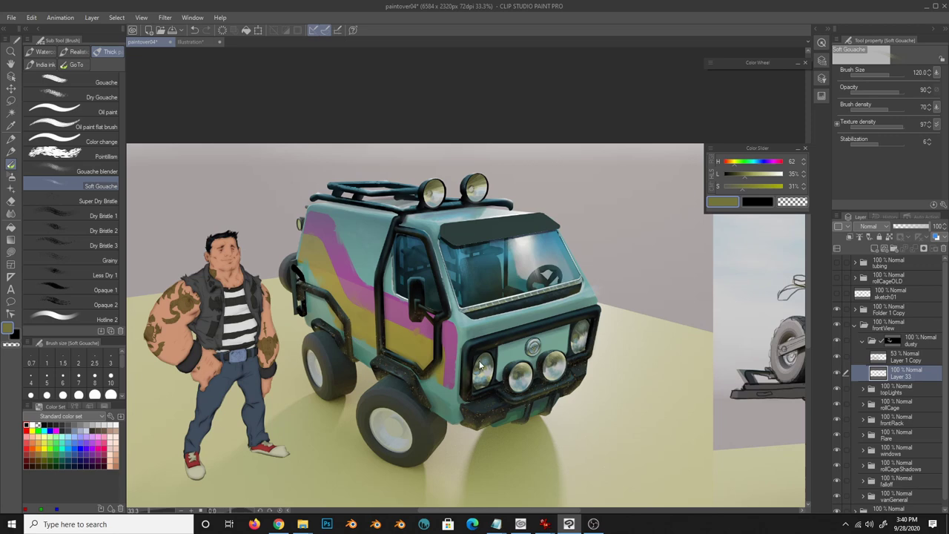
- Paint olive grime on Layer 33 with Soft Gouache at size 40, erasing the excess
key("e")
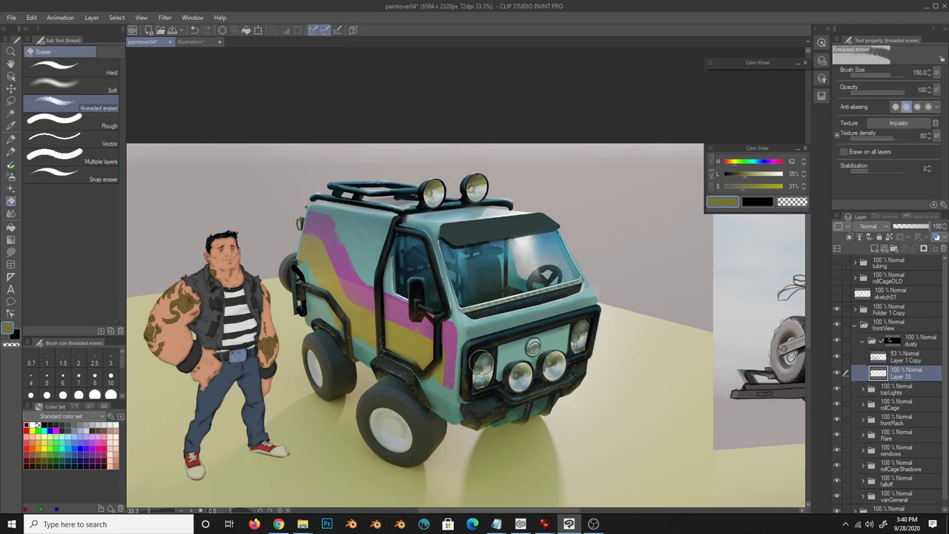
key("b")
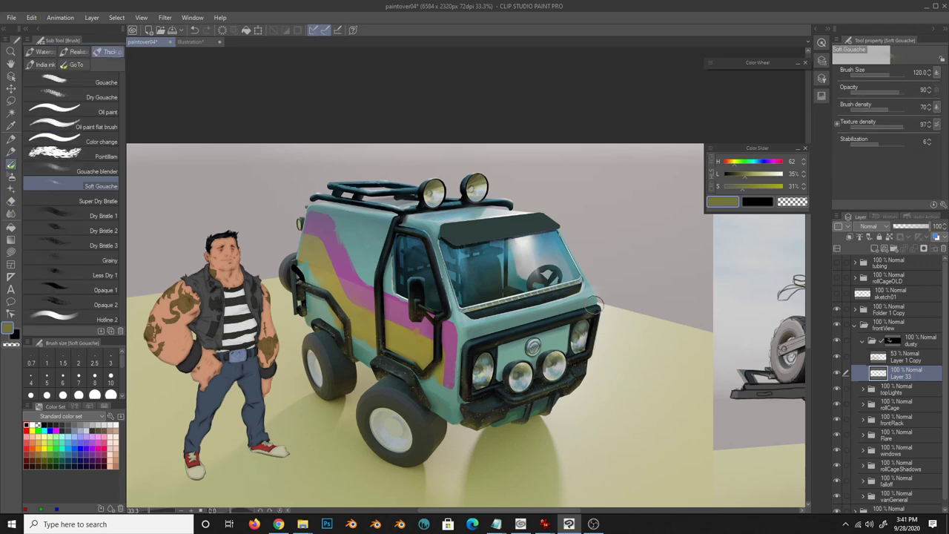
key("e")
key("b")
key("e")
key("b")
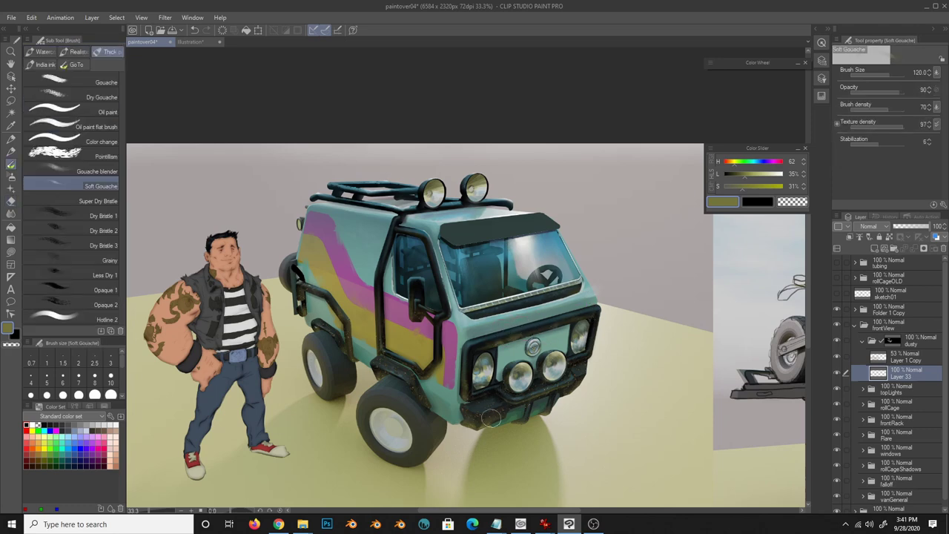
key("e")
key("b")
key("e")
key("b")
key("e")
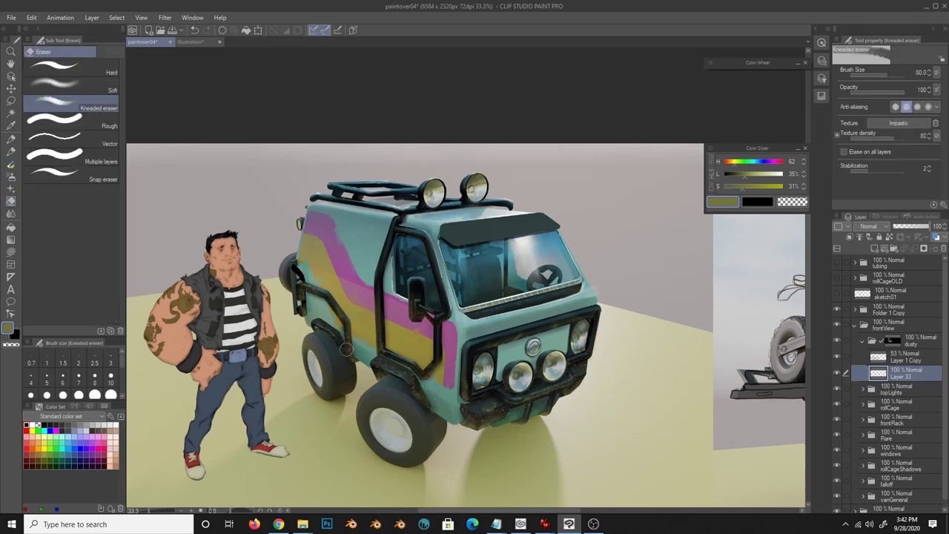
- Refine the grime by alternating brush and eraser, checking against the dust layer above
key("alt+bracketright")
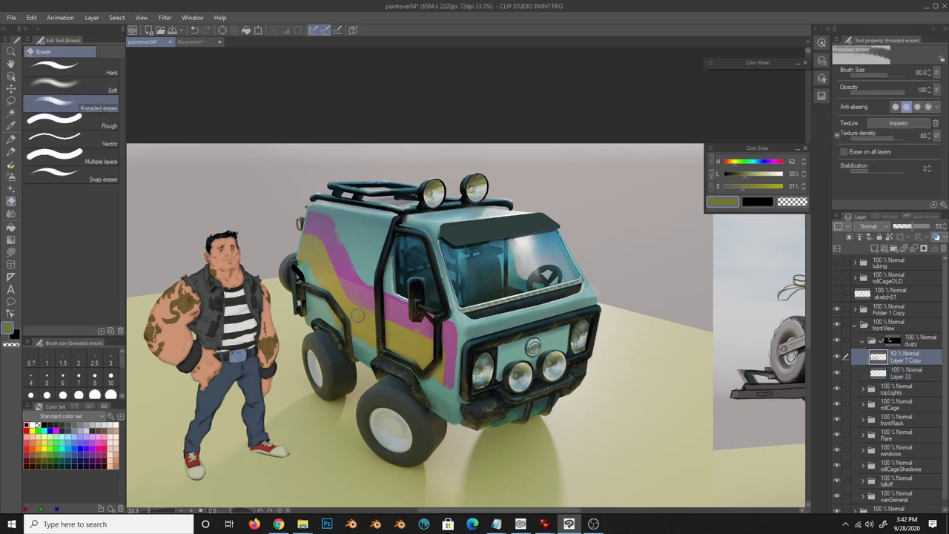
key("alt+bracketleft")
key("b")
key("e")
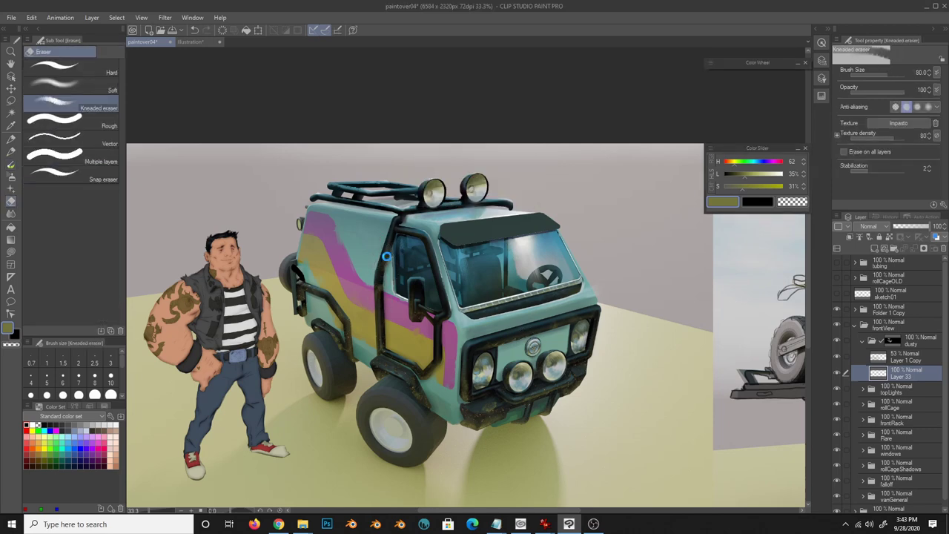
key("b")
key("e")
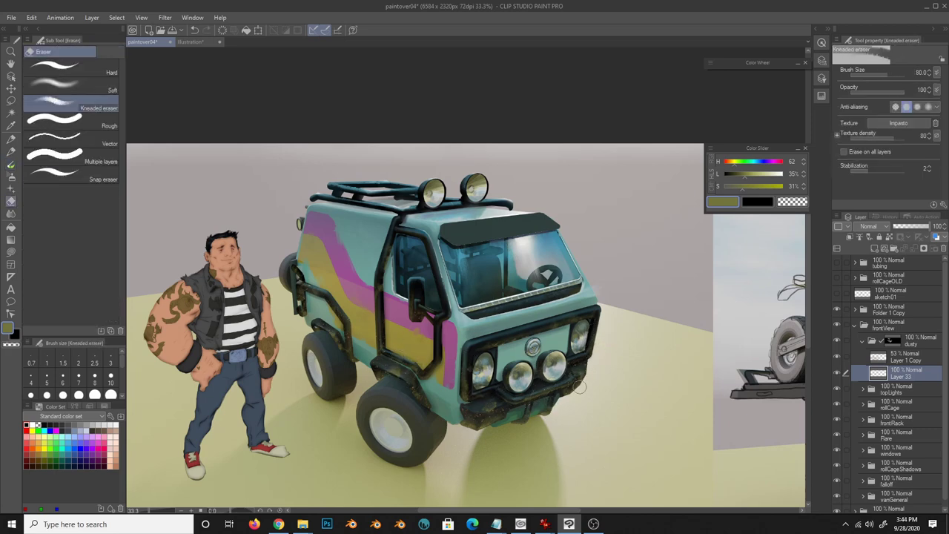
key("b")
key("e")
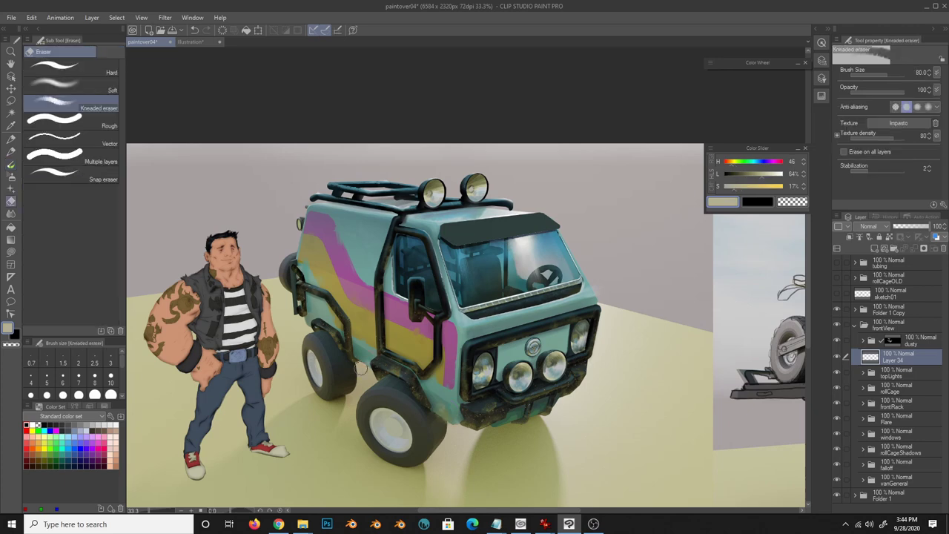
- Paint a light streak along the lower windshield edge and dark olive grime near the grille
key("b")
left_click(512, 371, "alt")
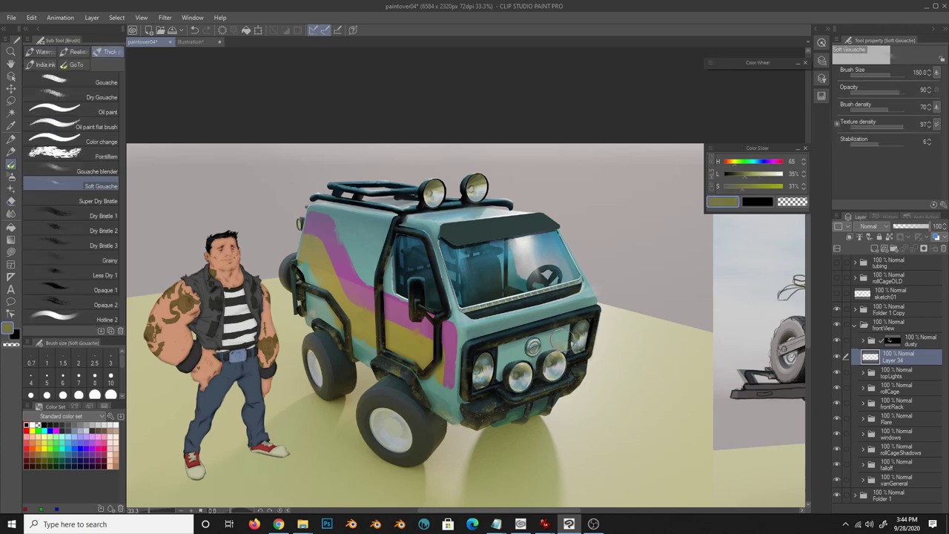
key("e")
key("alt+bracketright")
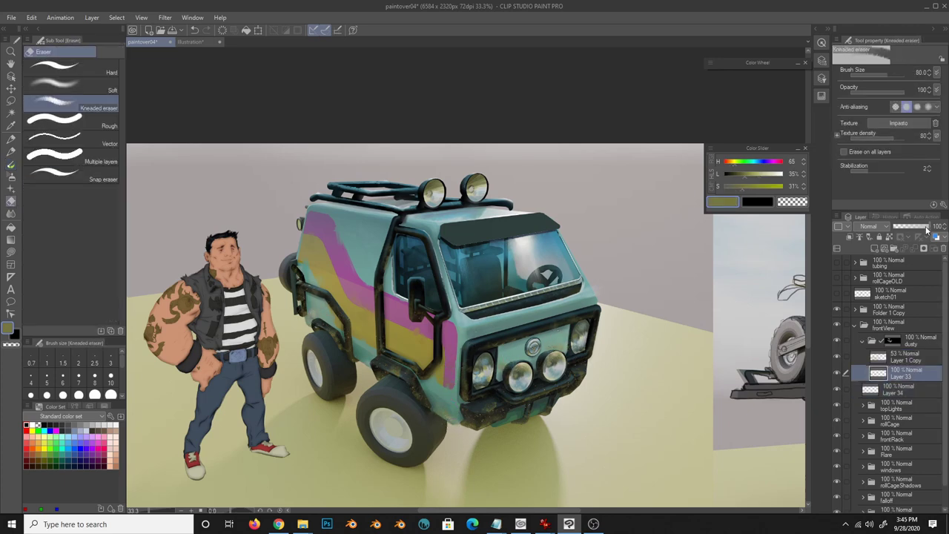
key("alt+bracketleft")
key("b")
left_click_drag(578, 284, 467, 304)
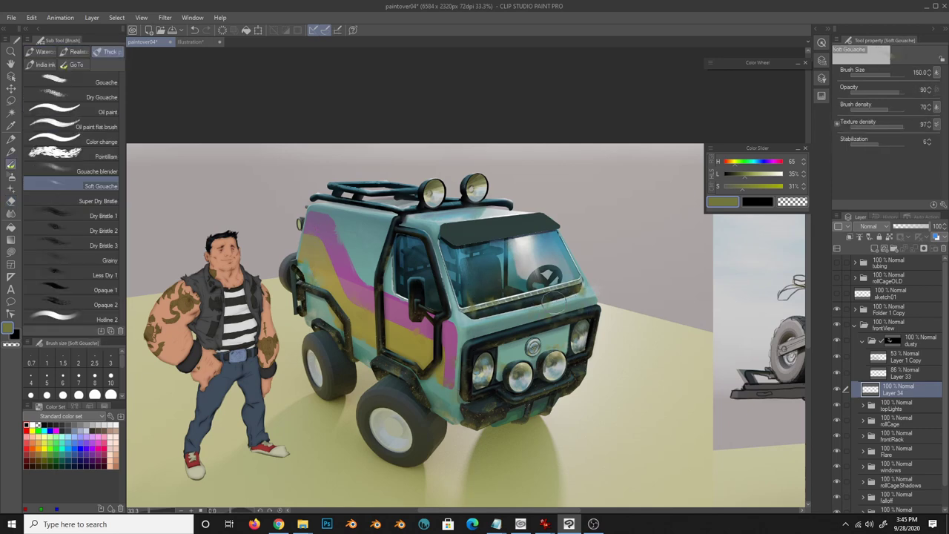
left_click(512, 345, "alt")
left_click_drag(538, 304, 552, 323)
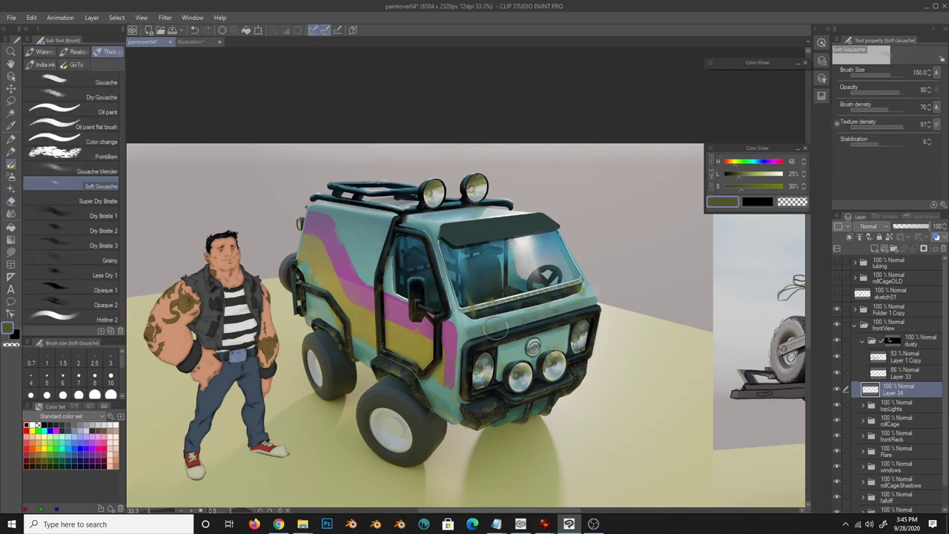
left_click(418, 288, "alt")
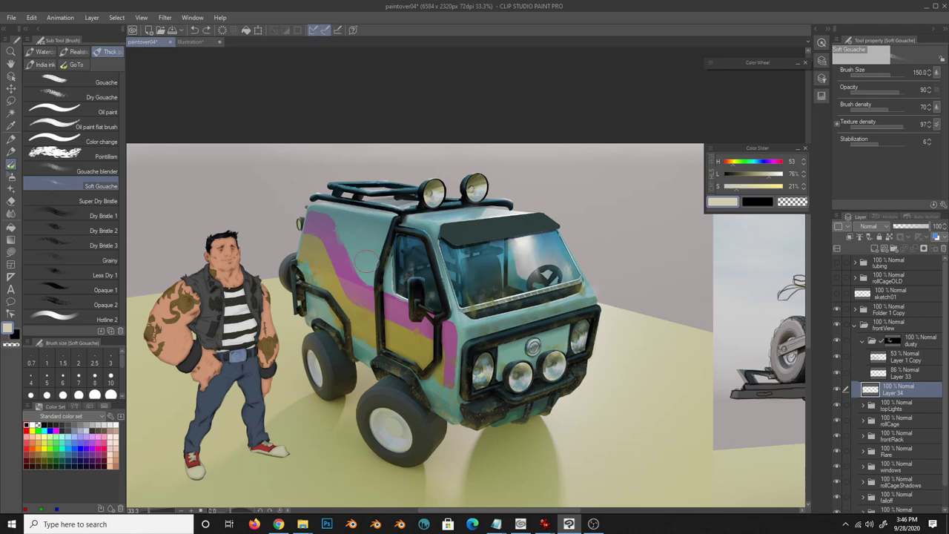
- On the flare layer, lasso small decal outlines across the van's side panels and roof
key("e")
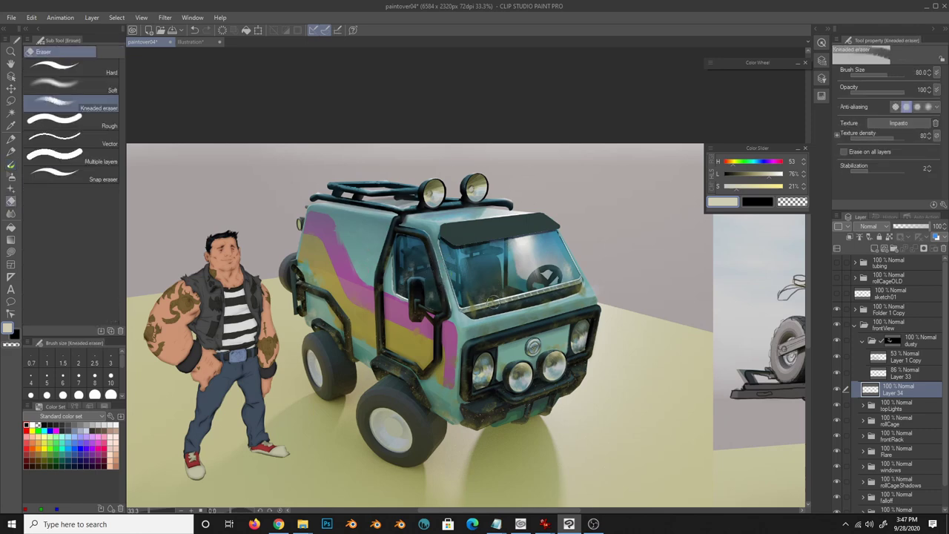
left_click(892, 343)
key("m")
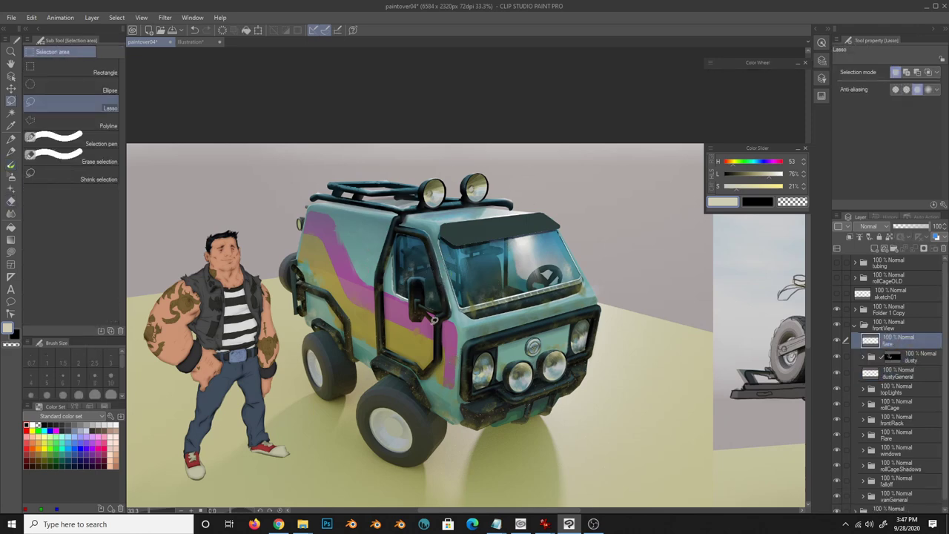
mouse_move(436, 256)
left_mouse_down()
mouse_move(413, 224)
mouse_move(387, 234)
left_mouse_up()
key("super+e")
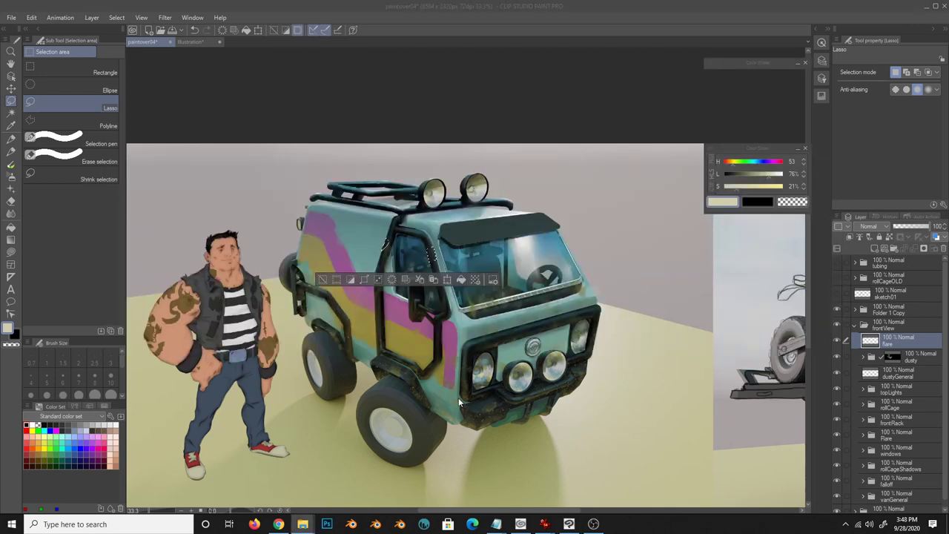
key("alt+Tab")
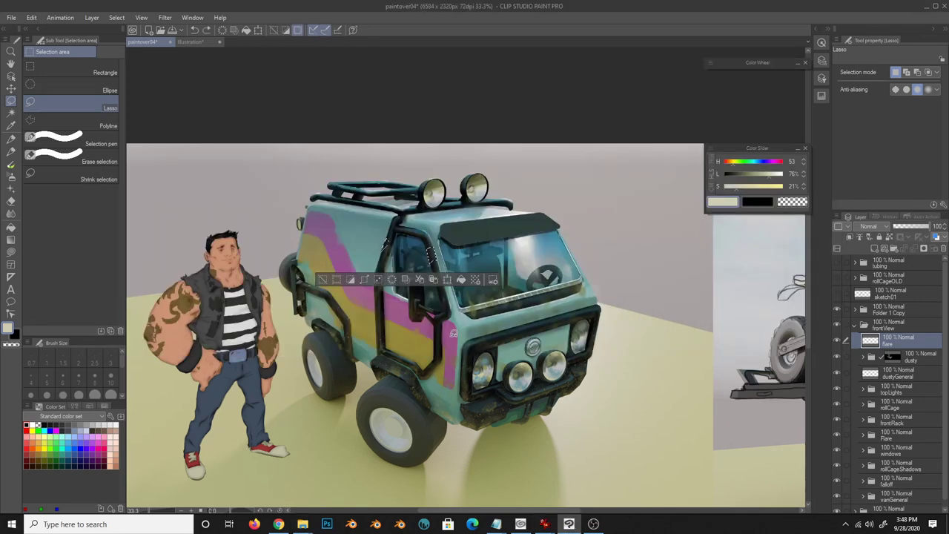
left_click_drag(453, 334, 591, 292)
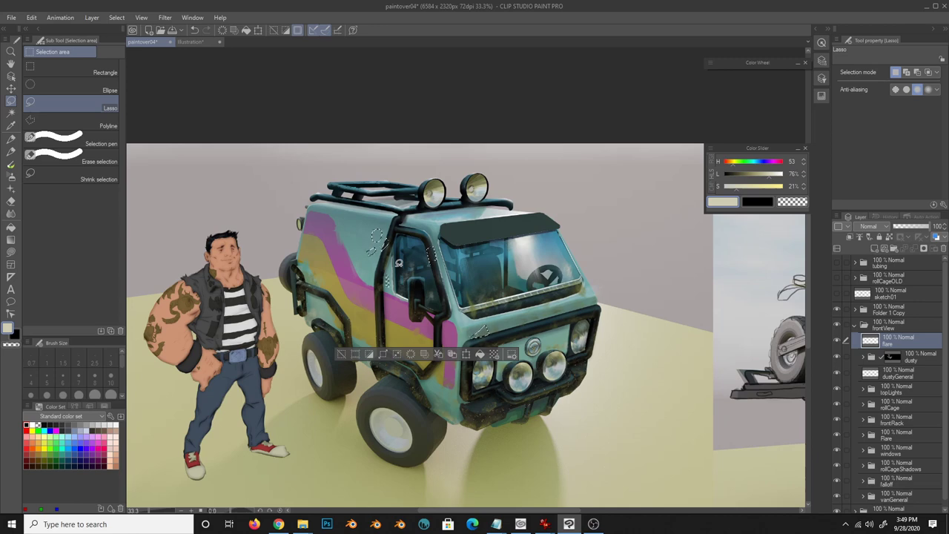
left_click_drag(483, 216, 553, 217)
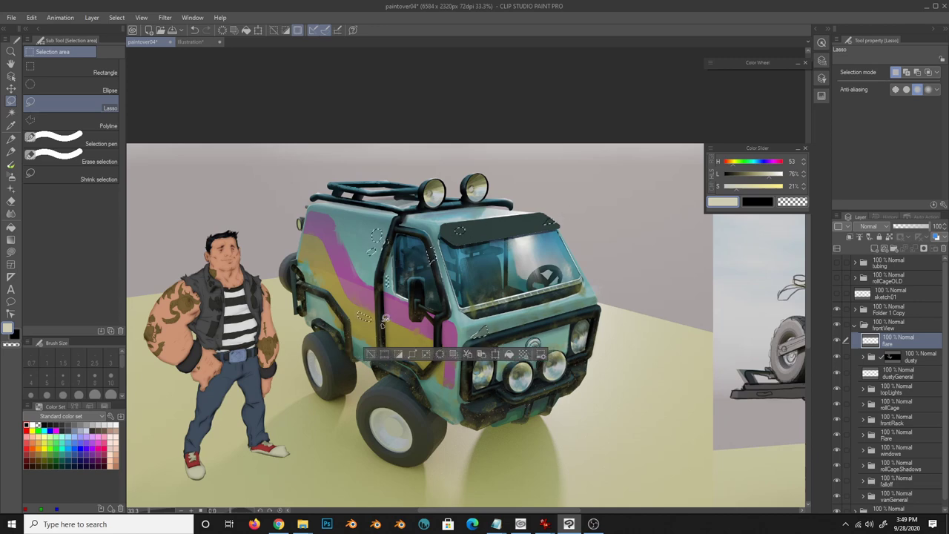
mouse_move(359, 315)
left_mouse_down()
mouse_move(315, 226)
mouse_move(315, 309)
left_mouse_up()
- Fill the outlined decal selections with dark paint and deselect them
key("b")
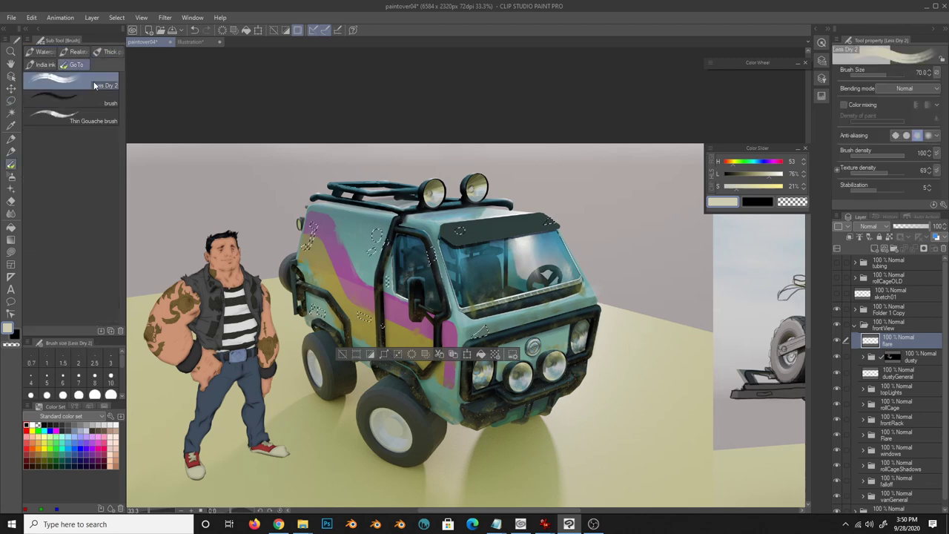
key("alt+BackSpace")
key("ctrl+d")
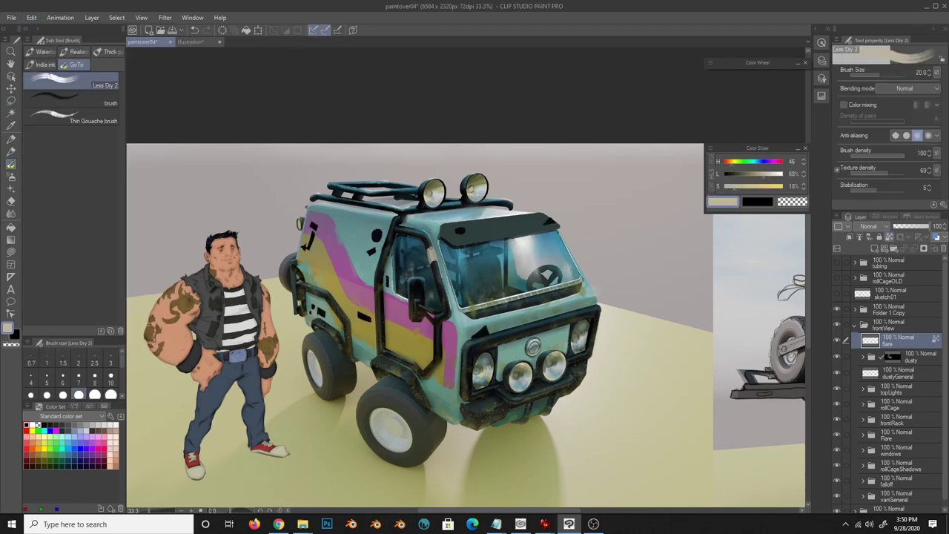
left_click(42, 64)
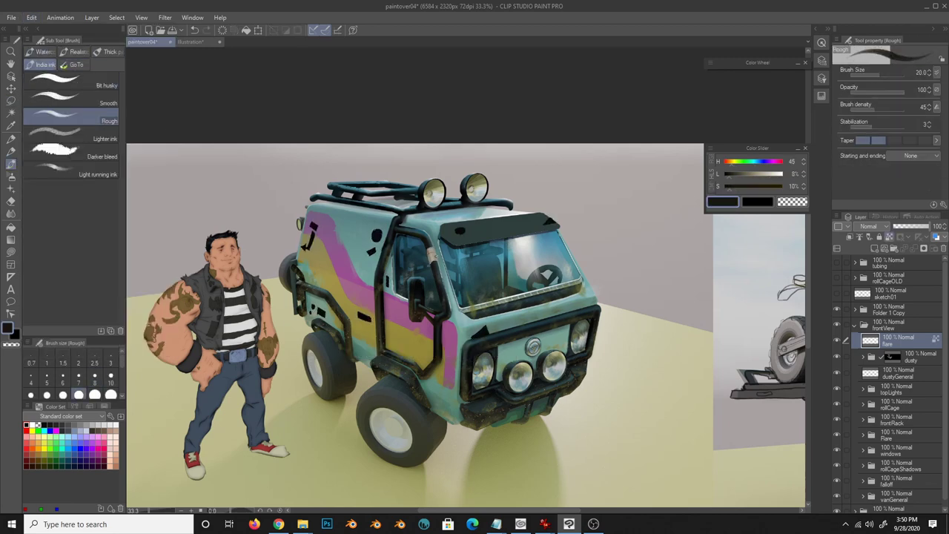
left_click(436, 253, "alt")
key("b")
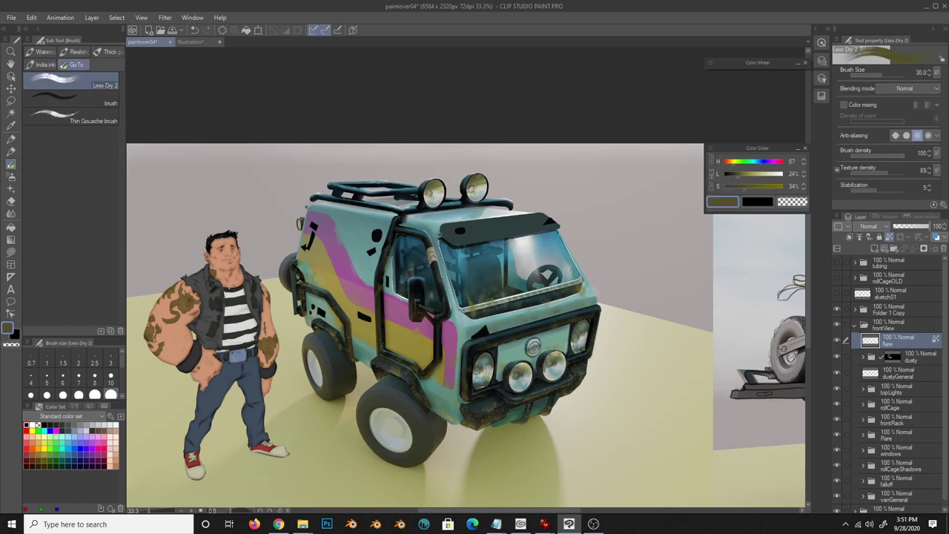
- Mix olive, red, yellow and brown tones and dab a small green sticker on the van
left_click(383, 242, "alt")
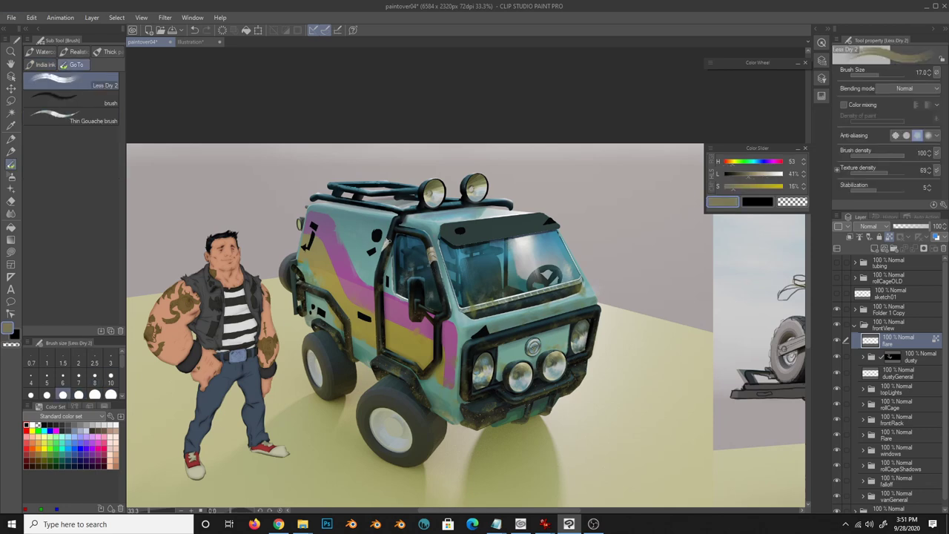
left_click(388, 282, "alt")
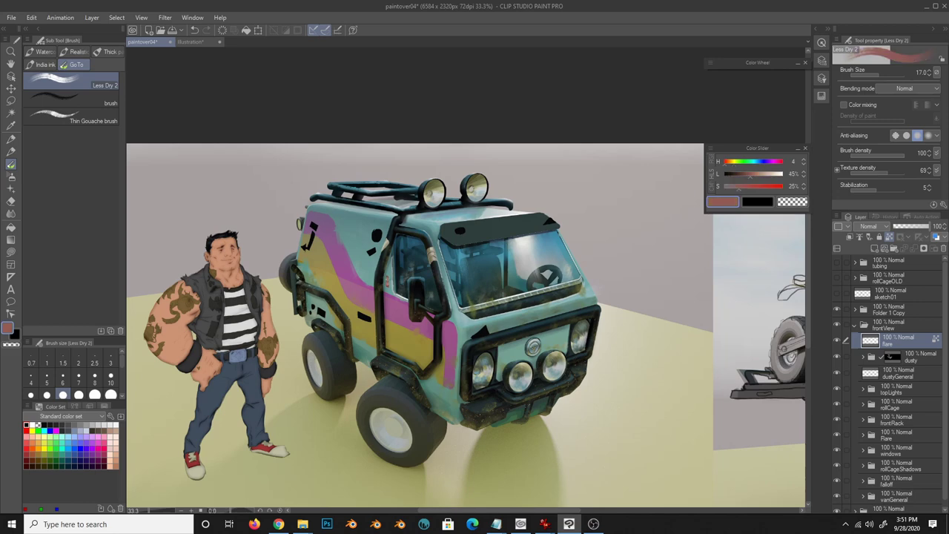
left_click(758, 174)
left_click(377, 236, "alt")
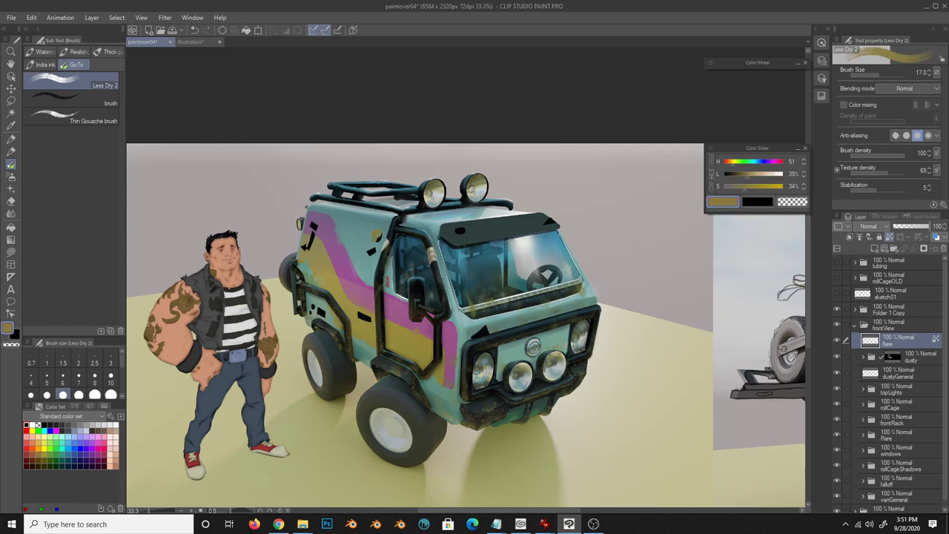
left_click(730, 161)
left_click(751, 174)
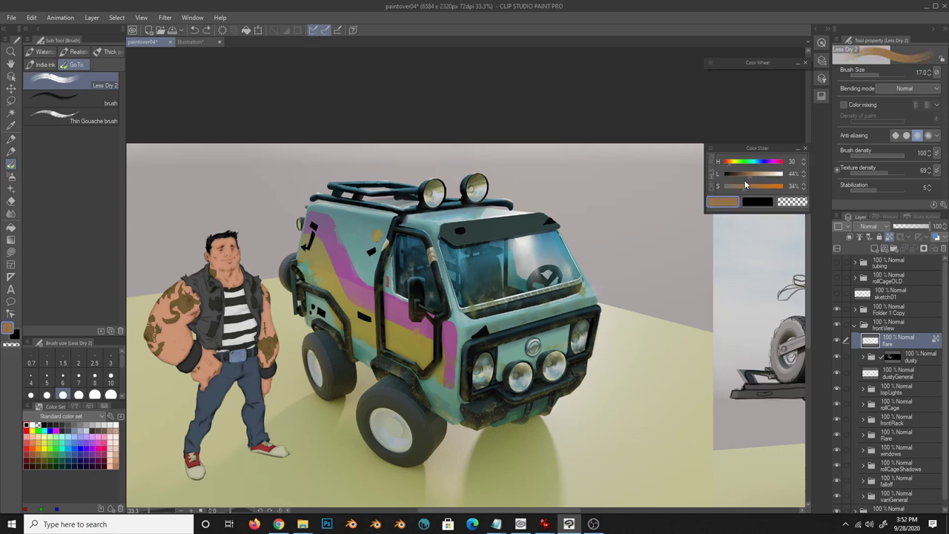
left_click(745, 173)
left_click_drag(745, 173, 746, 173)
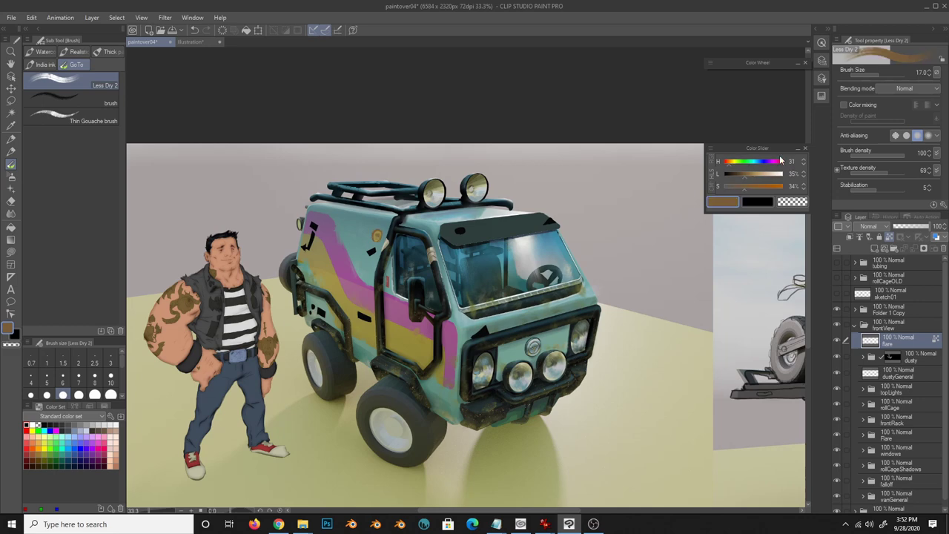
left_click(370, 250)
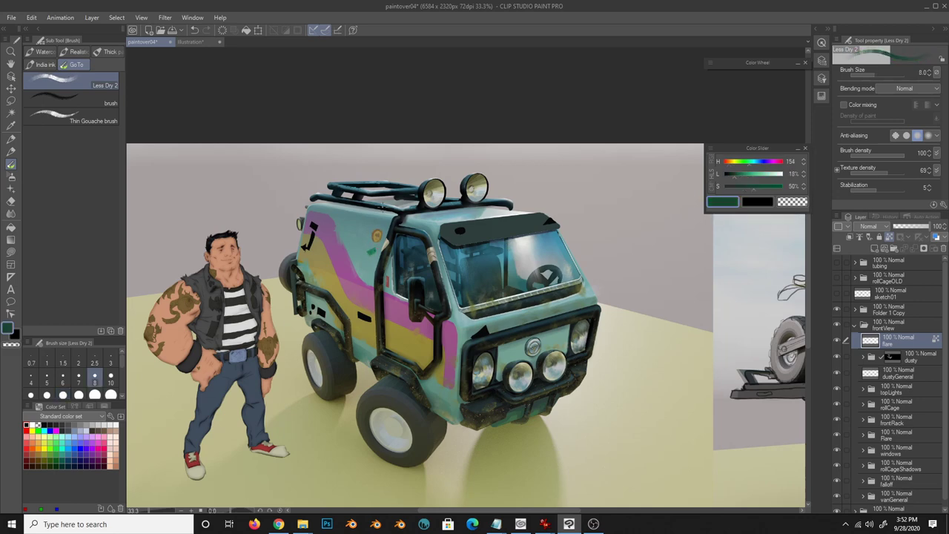
- Dab small brown and pink marks on the van's side at brush sizes 12 and 15
left_click(110, 395)
left_click(363, 318, "alt")
left_click(30, 394)
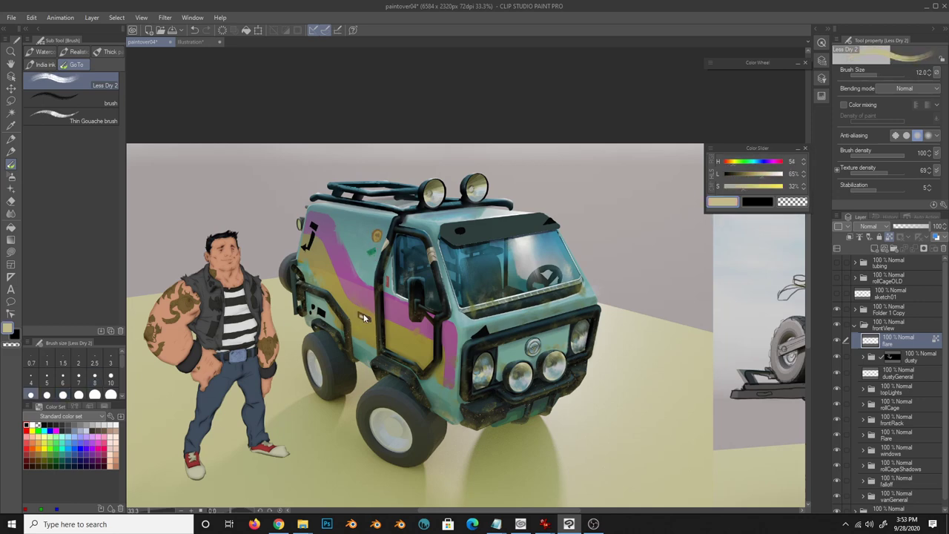
left_click(364, 318, "alt")
left_click(365, 318)
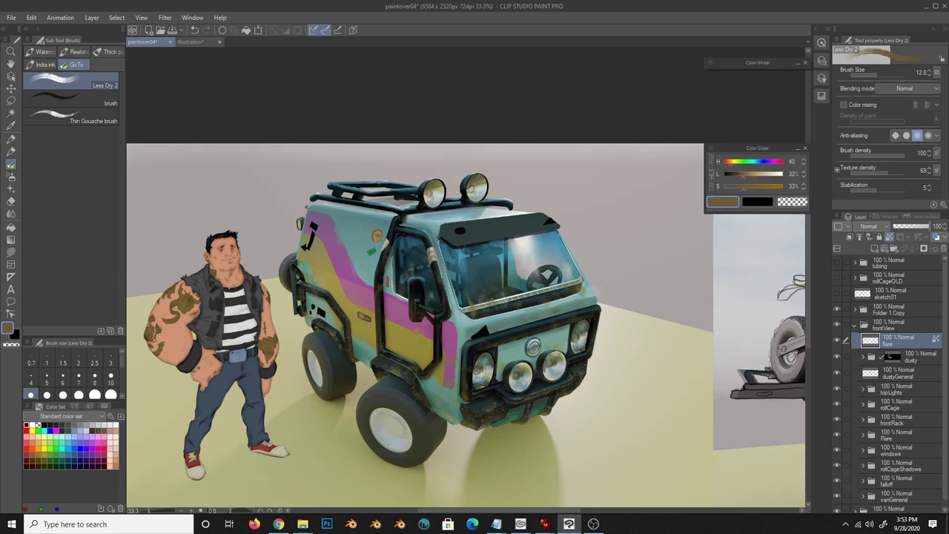
left_click(483, 331, "alt")
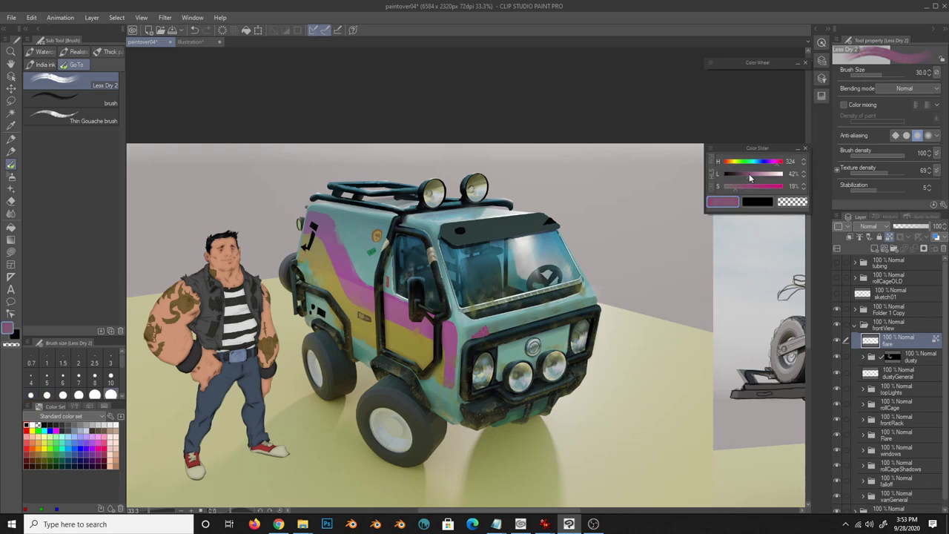
left_click(501, 306, "alt")
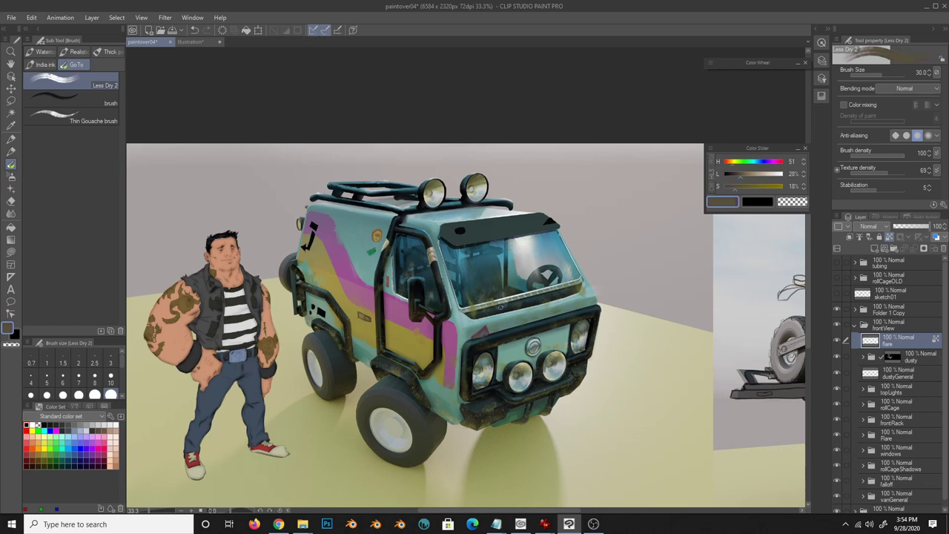
key("bracketleft")
key("bracketleft")
key("bracketleft")
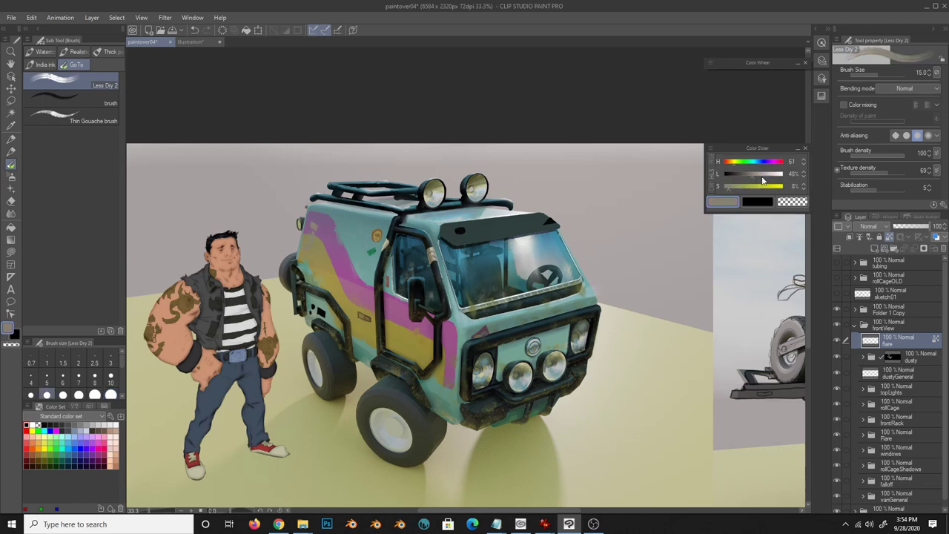
left_click(763, 181)
- Paint greyish-brown and deep red decal marks with the dry brush, sampling colours from the van
left_click(46, 65)
left_click(74, 65)
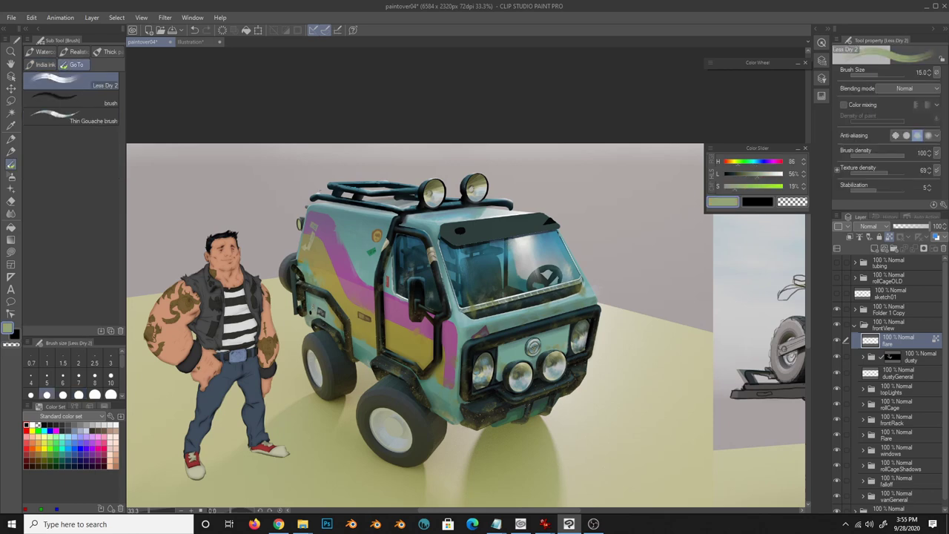
left_click(736, 191)
left_click_drag(736, 191, 729, 186)
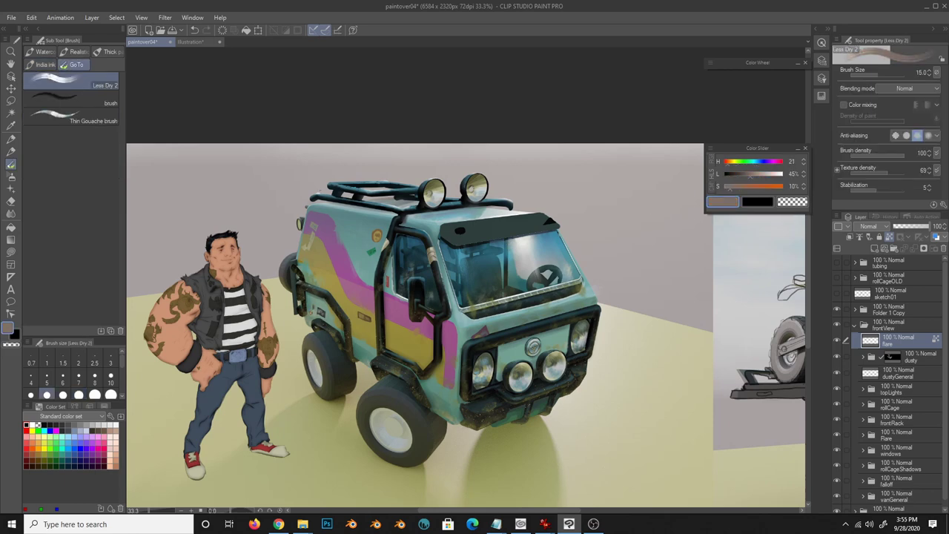
left_click(460, 230, "alt")
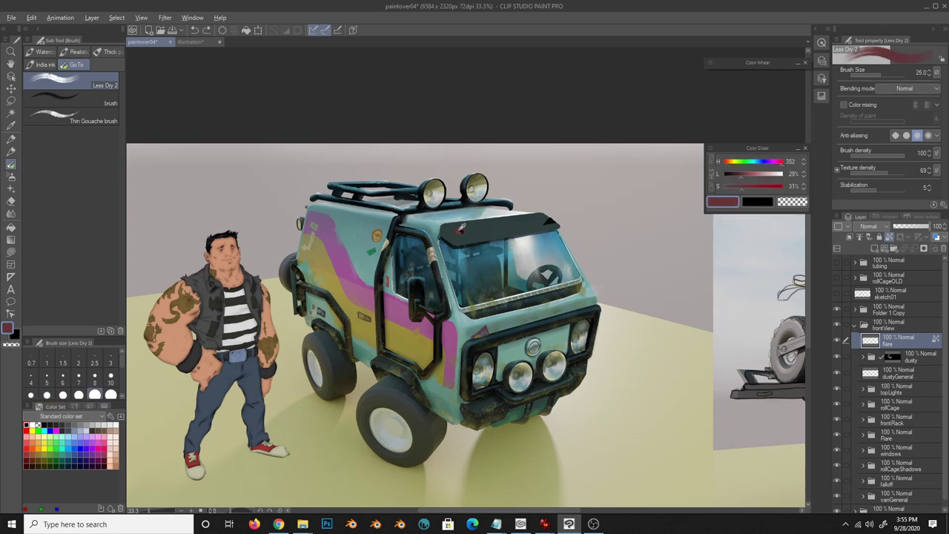
key("p")
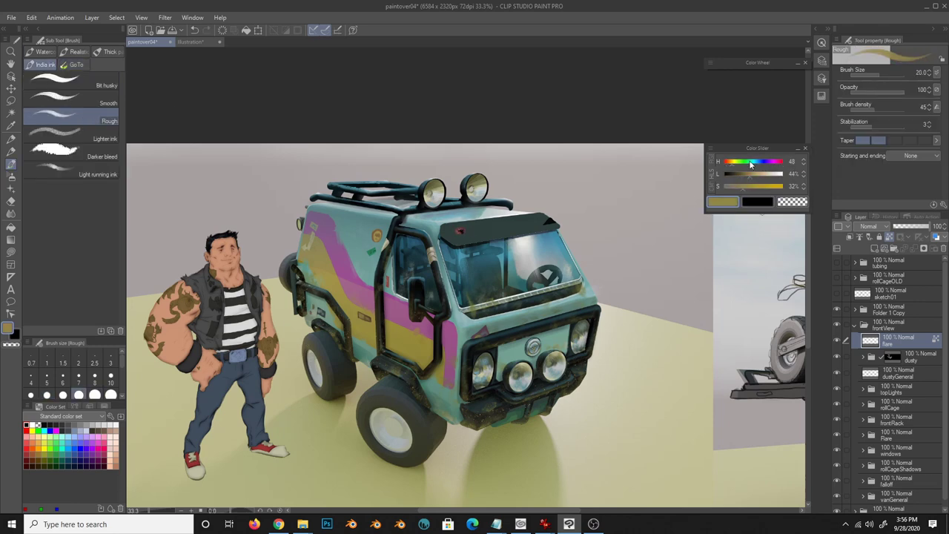
key("b")
left_click(554, 221, "alt")
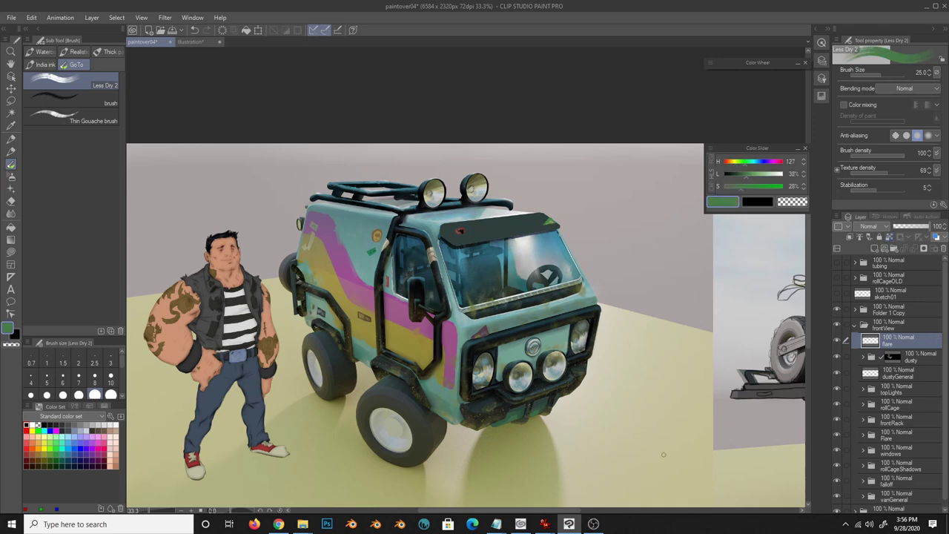
key("m")
key("m")
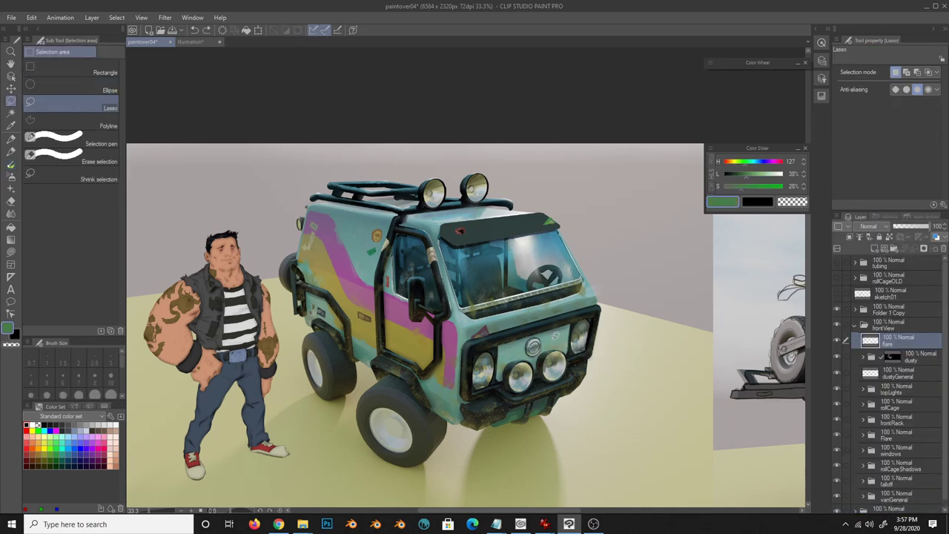
- Paint a dark mark inside a small selection beside the headlight
left_click_drag(571, 318, 572, 319)
key("b")
left_click(556, 333, "alt")
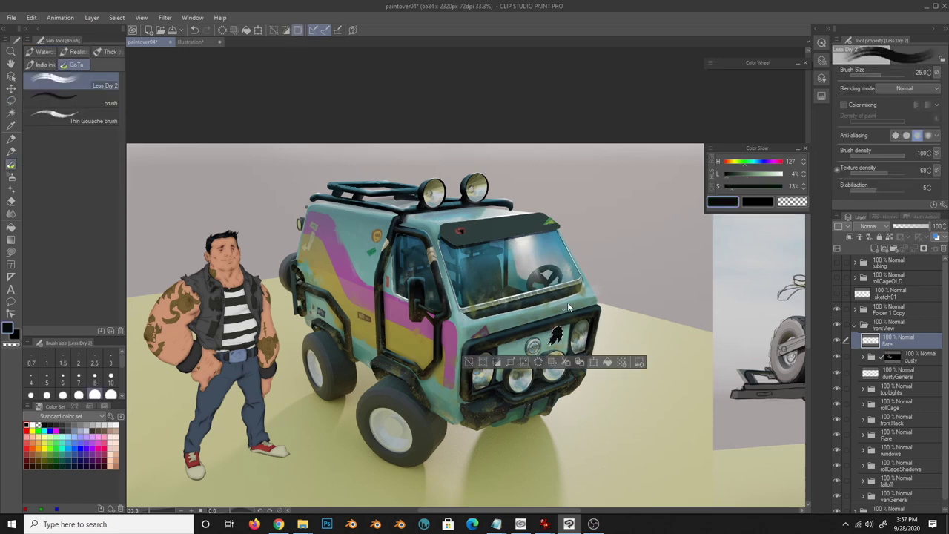
key("k")
key("ctrl+d")
key("m")
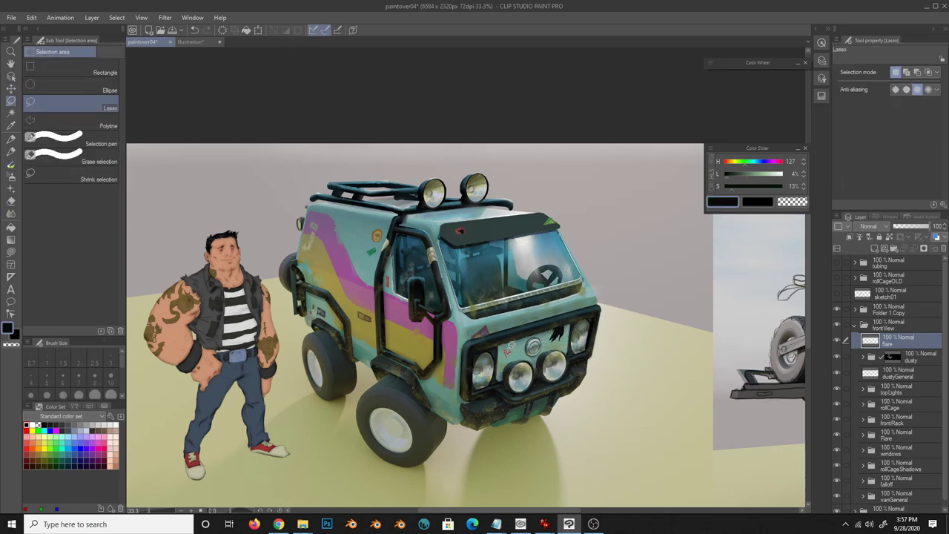
- Outline the area around the front headlight and erase the stray dark mark there
mouse_move(511, 345)
left_mouse_down()
mouse_move(519, 353)
mouse_move(509, 363)
left_mouse_up()
key("b")
key("m")
key("k")
key("ctrl+d")
key("e")
- Outline and transform a patch around the front wheel, then deselect
key("b")
key("m")
left_click_drag(445, 393, 458, 393)
key("k")
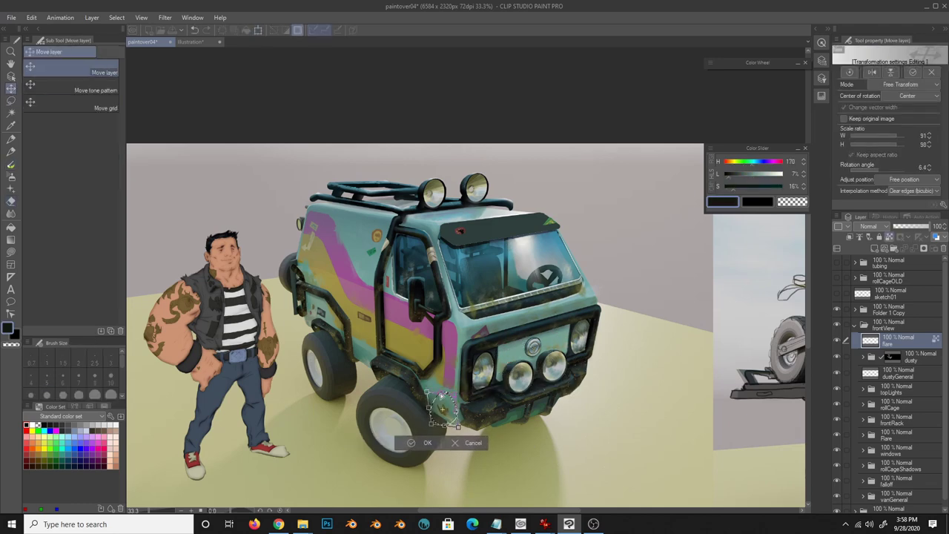
key("ctrl+d")
key("b")
key("b")
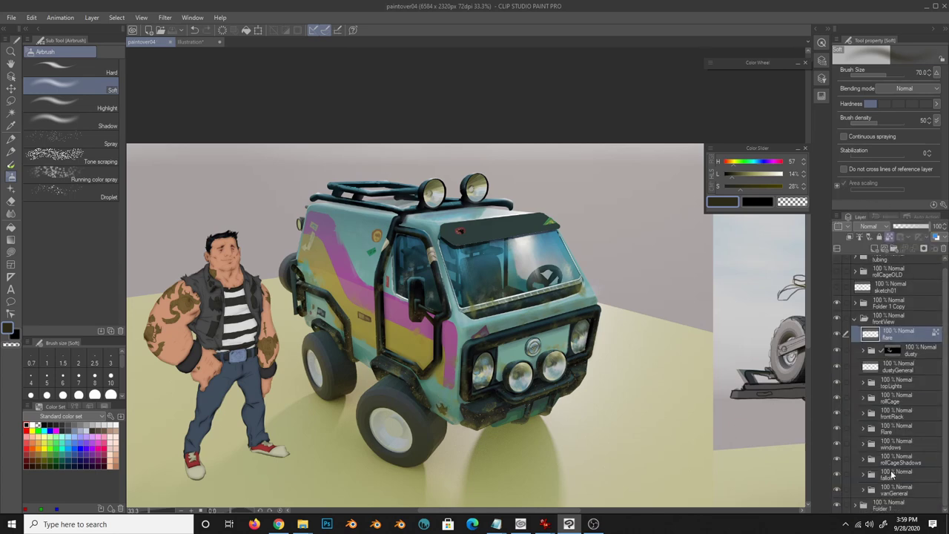
- On the windowshade layer, sample dark teal and grey tones from the van roof and windshield
left_click(897, 444)
key("b")
left_click(489, 227, "alt")
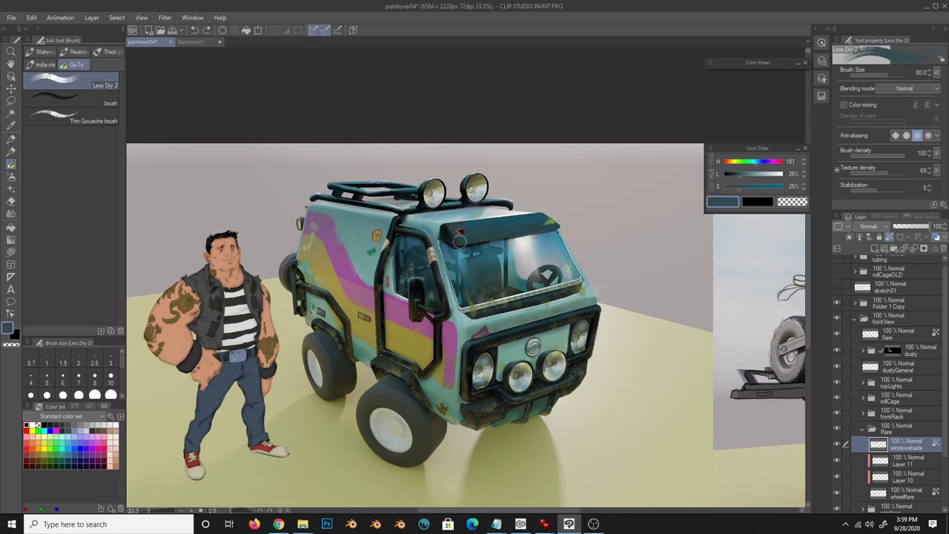
left_click(449, 252, "alt")
left_click(550, 209, "alt")
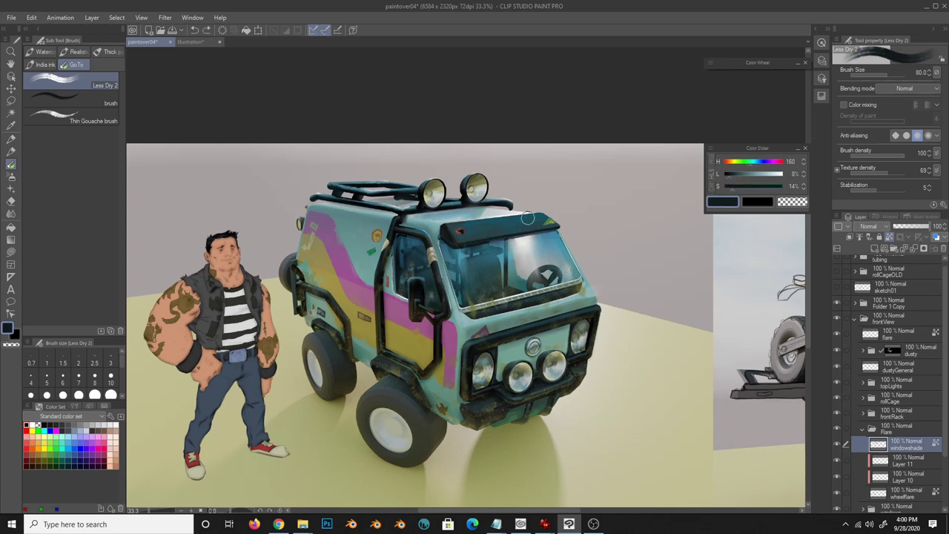
left_click(517, 227, "alt")
left_click(528, 215, "alt")
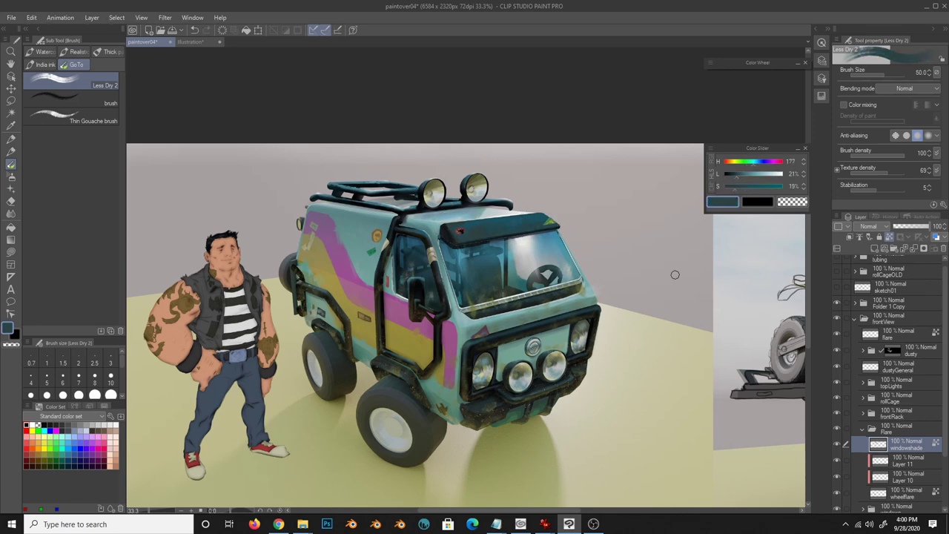
- Sample a near-black tone and add a new fill layer above the bg layer
left_click(675, 274, "ctrl+shift")
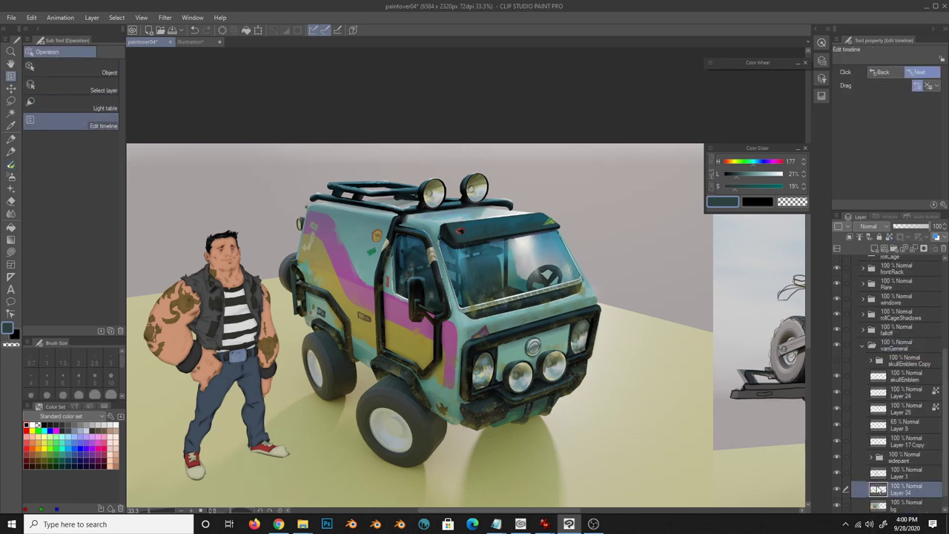
left_click(511, 221, "alt")
key("ctrl+shift+n")
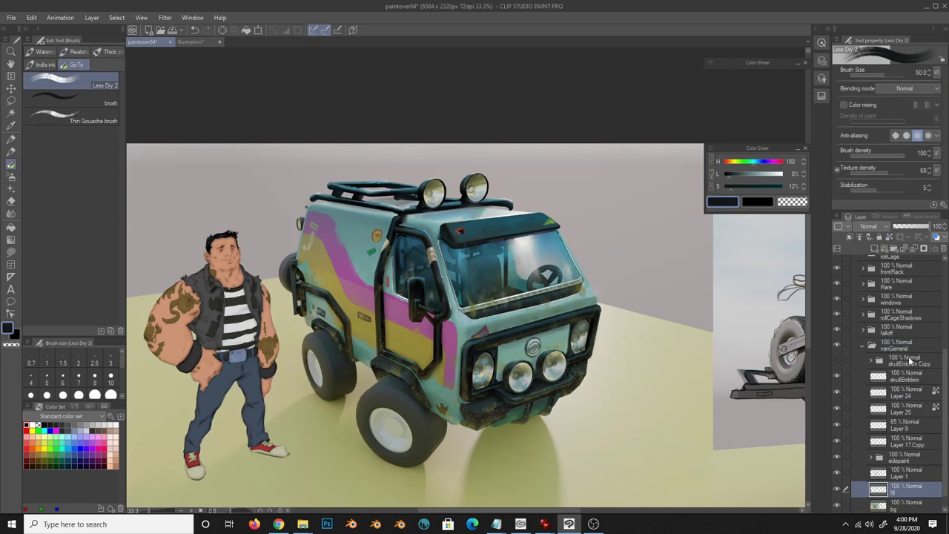
scroll(912, 452, "up", 2)
scroll(927, 437, "up", 2)
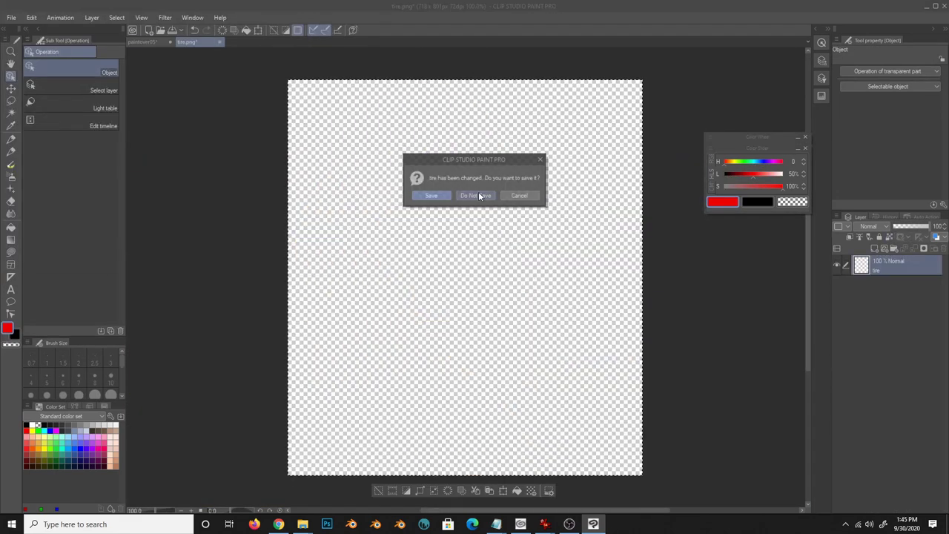
- Move, tilt and scale the pasted tire over the van's near front wheel
left_click(479, 196)
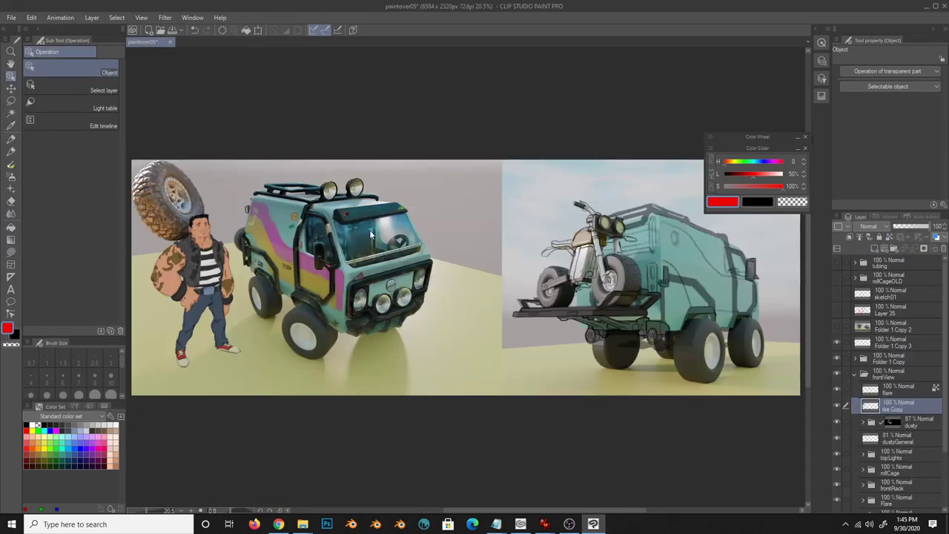
key("ctrl+t")
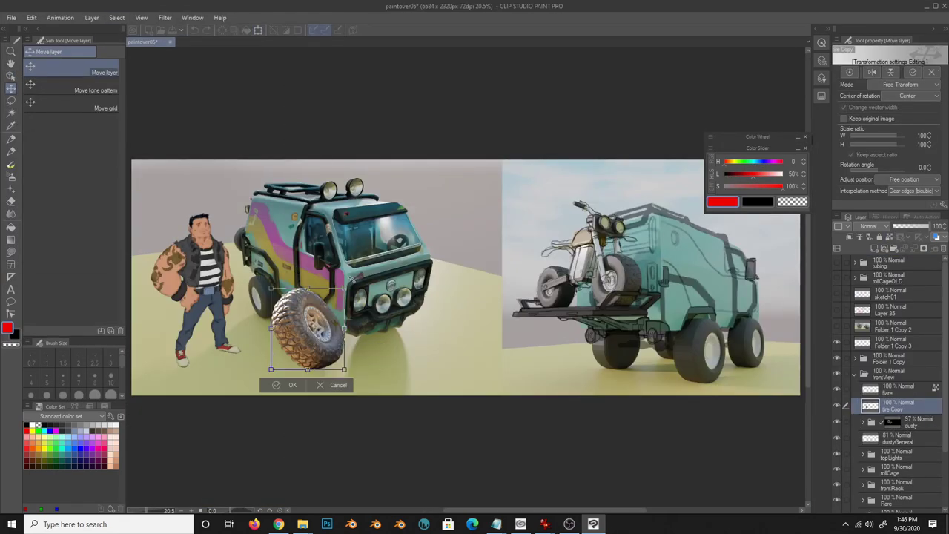
left_click_drag(345, 327, 417, 327)
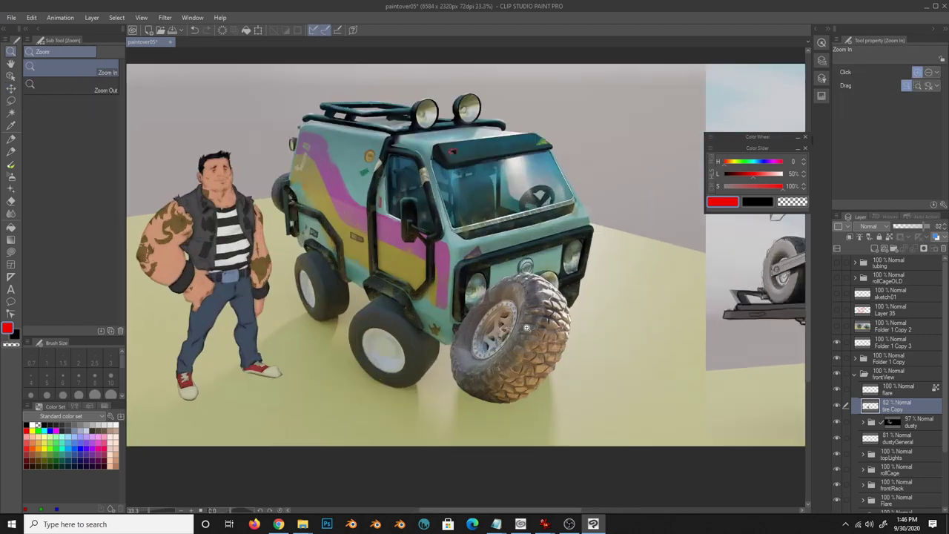
key("ctrl+plus")
left_click_drag(512, 338, 378, 341)
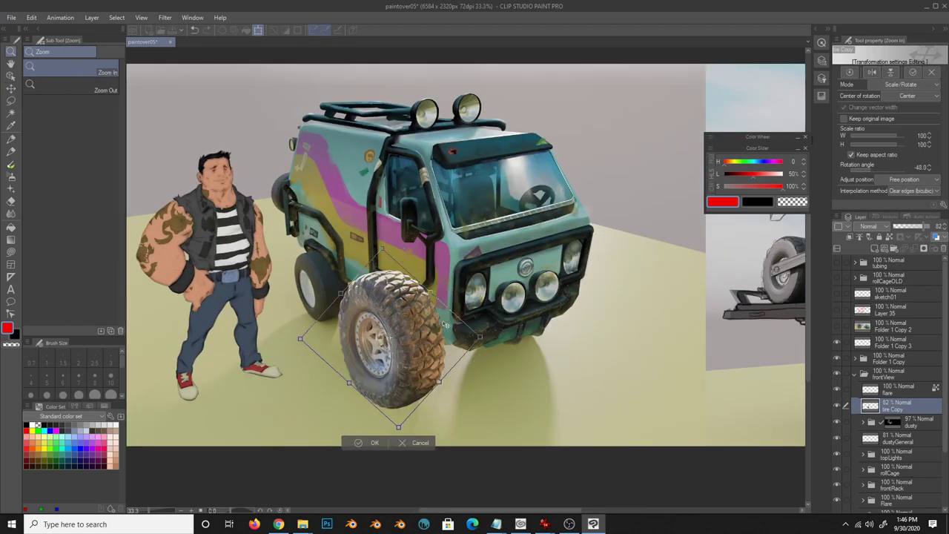
mouse_move(326, 404)
left_mouse_down()
mouse_move(319, 415)
mouse_move(346, 398)
left_mouse_up()
left_click_drag(429, 348, 420, 339)
mouse_move(422, 386)
left_mouse_down()
mouse_move(438, 388)
mouse_move(433, 356)
mouse_move(443, 352)
left_mouse_up()
key("Return")
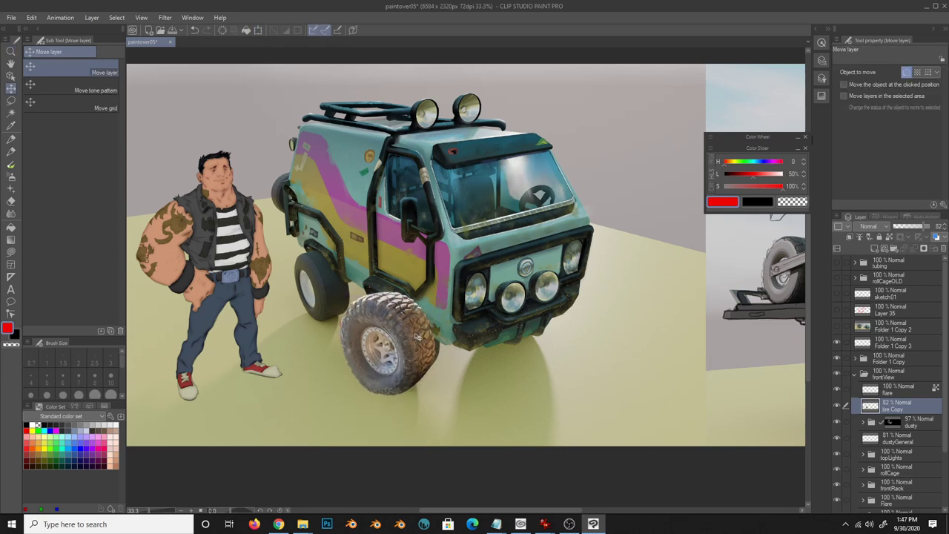
- Fine-tune the tire's size and tilt, then mesh-warp its top and right edges
key("ctrl+t")
mouse_move(436, 378)
left_mouse_down()
mouse_move(453, 389)
mouse_move(447, 429)
left_mouse_up()
key("Return")
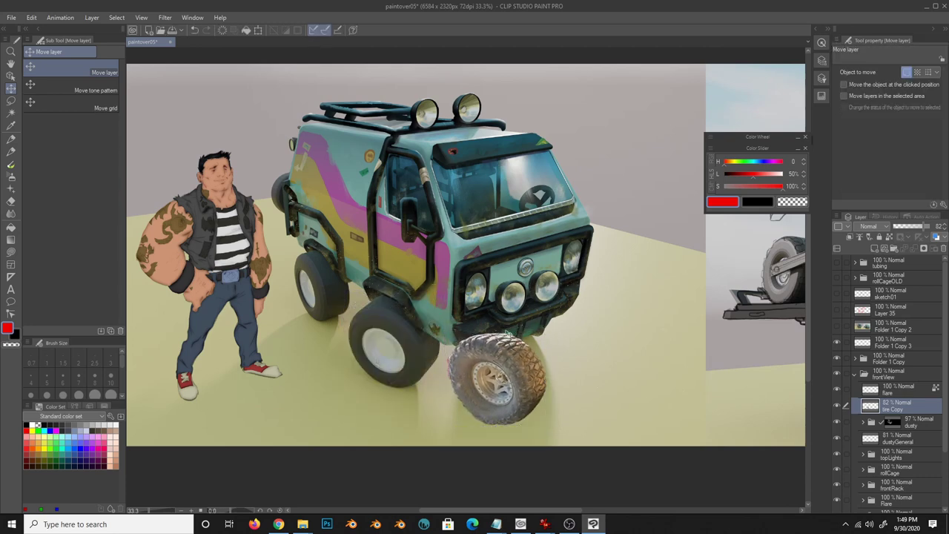
left_click(32, 18)
left_click(237, 363)
left_click_drag(547, 428, 552, 429)
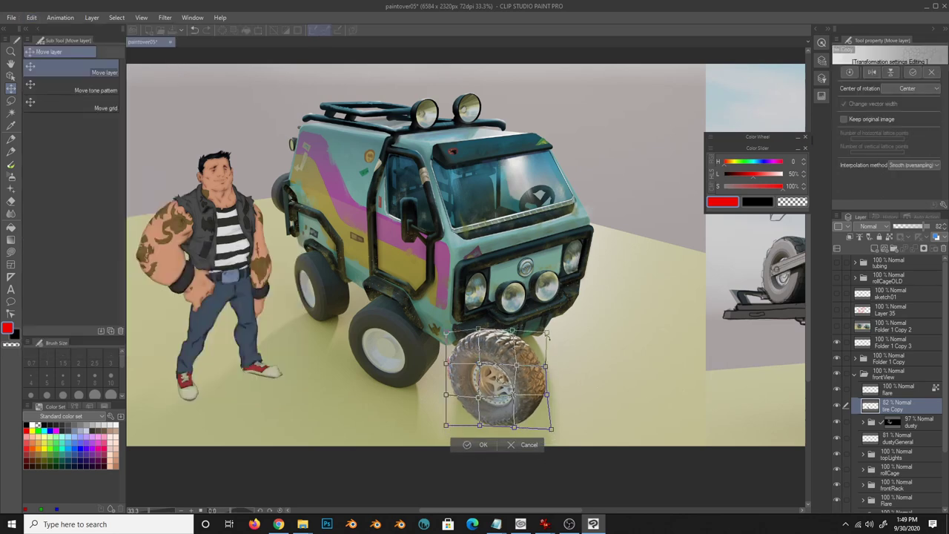
left_click_drag(547, 332, 553, 326)
left_click_drag(479, 330, 482, 326)
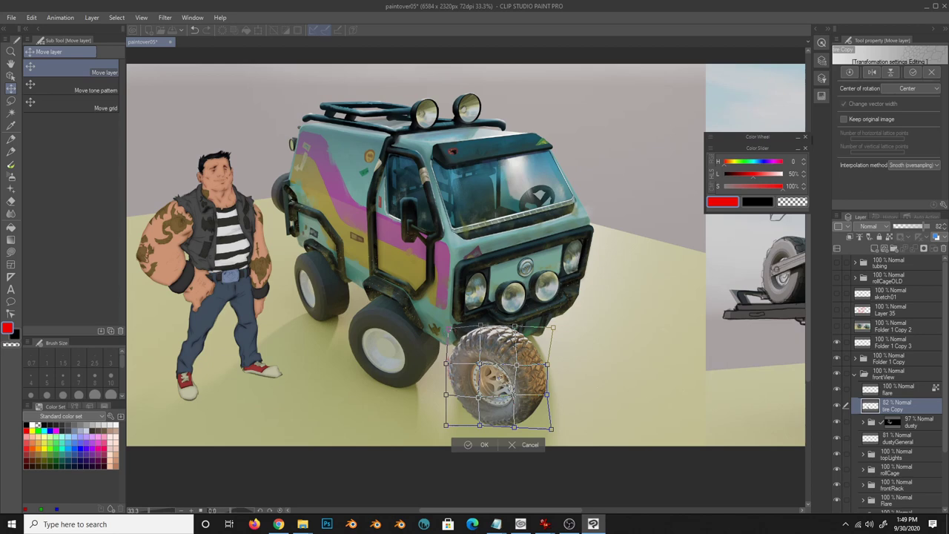
key("Return")
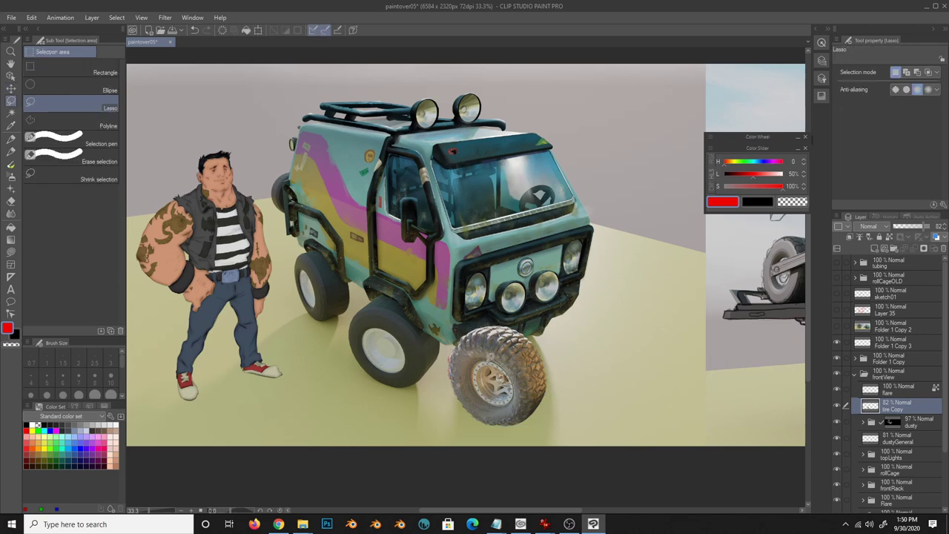
- Duplicate the tire onto a new full-opacity layer and sample greys from it
left_click(870, 414, "ctrl")
key("ctrl+j")
key("k")
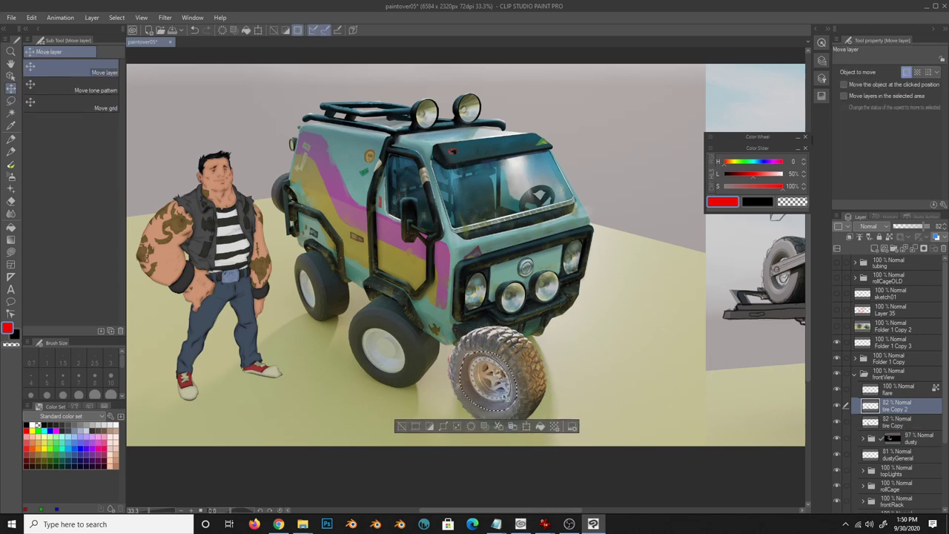
key("ctrl+d")
left_click_drag(920, 225, 944, 226)
key("e")
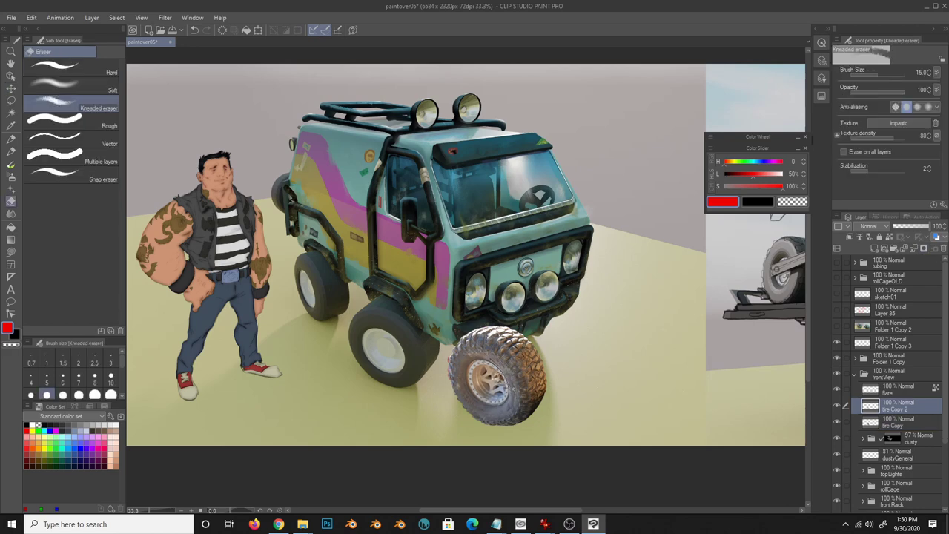
key("b")
left_click(490, 371, "alt")
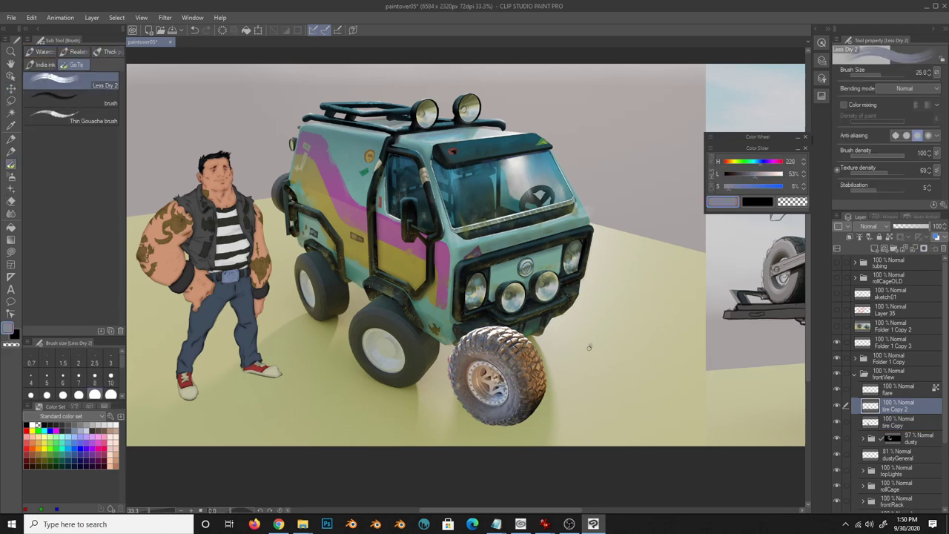
left_click(589, 347, "alt")
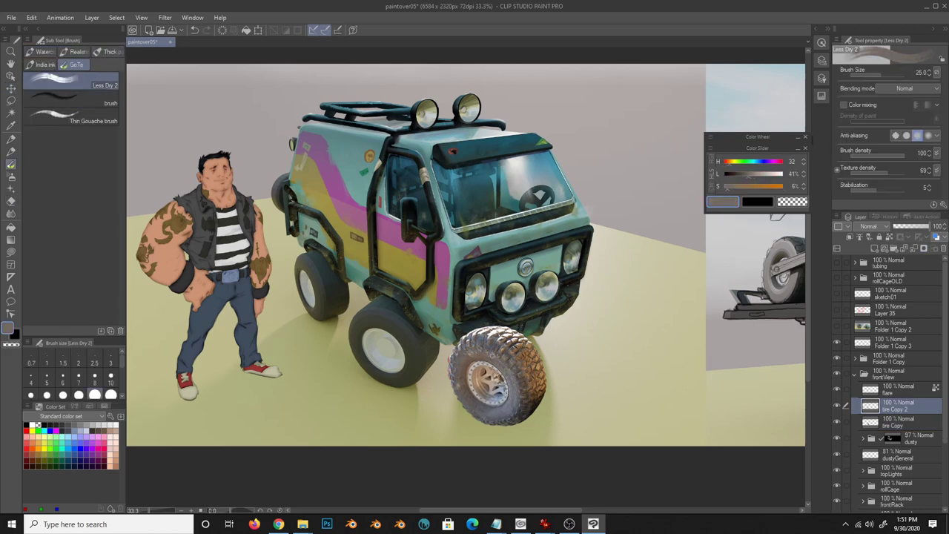
left_click(542, 409, "alt")
- Undo the duplicated tire layer and sample browns from the tire with a smaller brush
key("e")
key("b")
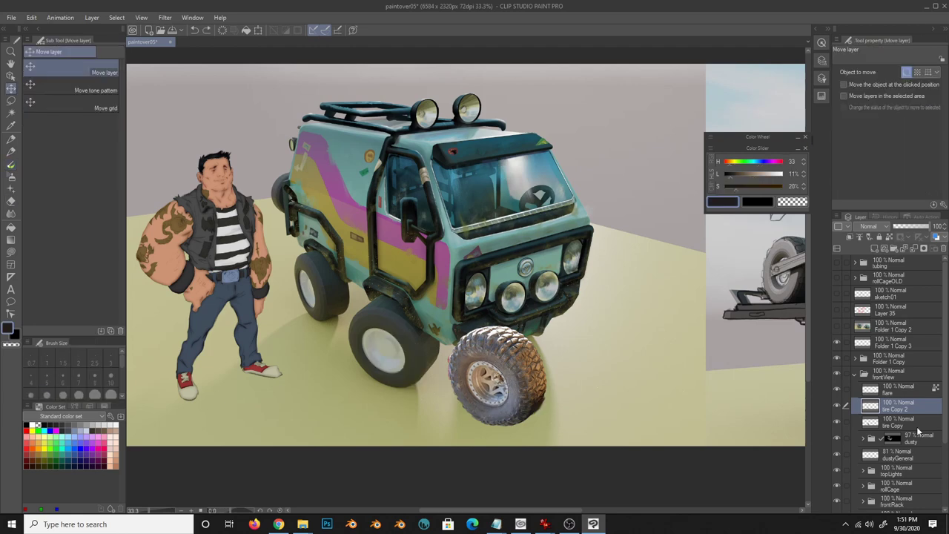
left_click(870, 415)
key("bracketleft")
key("bracketleft")
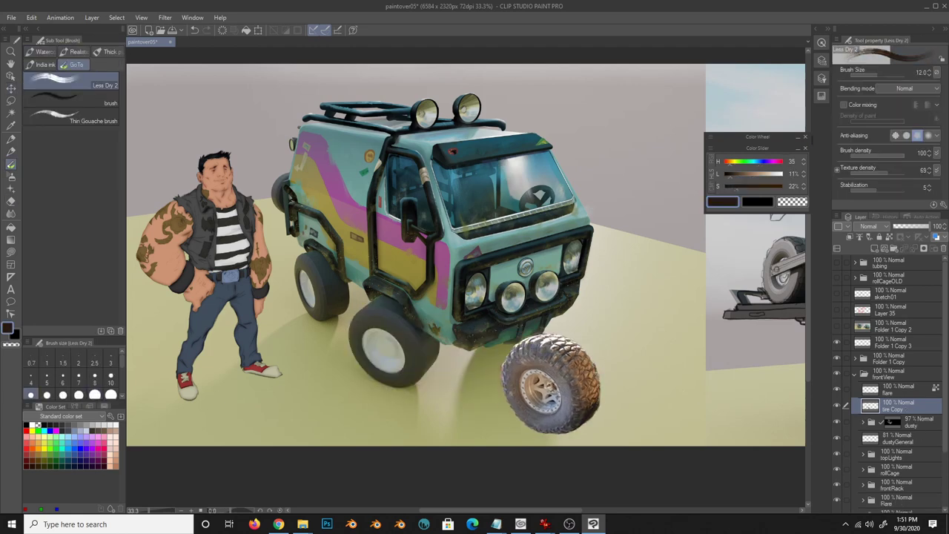
left_click(870, 415, "alt")
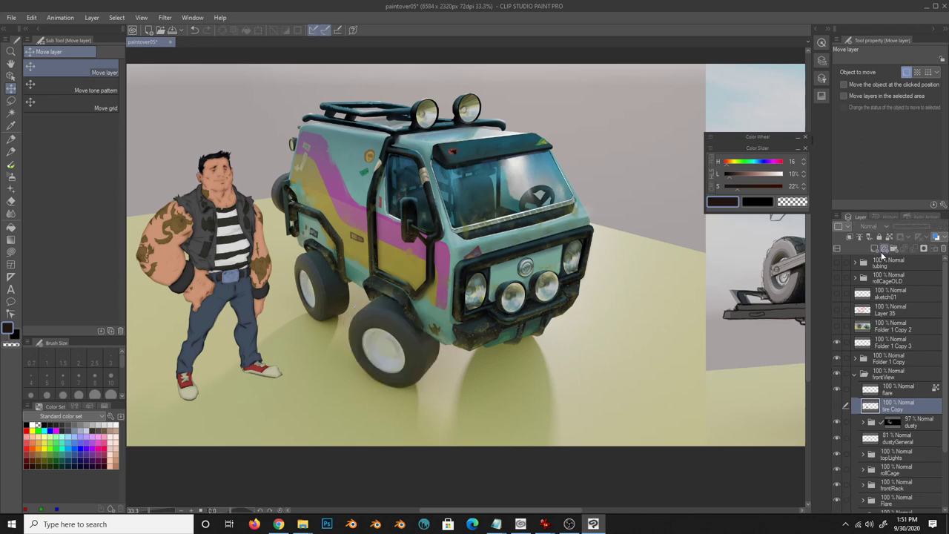
- Mask the tire Copy layer to show only the front tire area, keeping full opacity
key("m")
left_click_drag(390, 263, 369, 269)
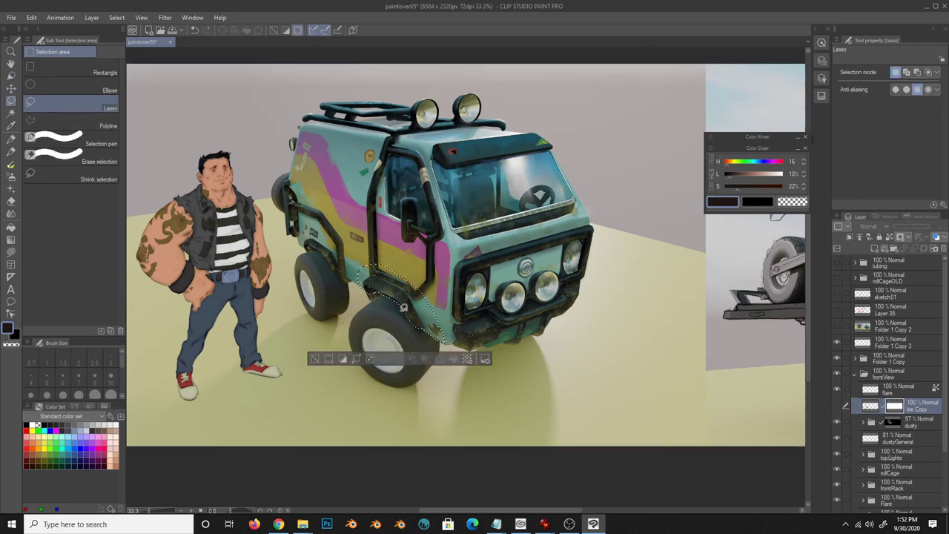
key("Delete")
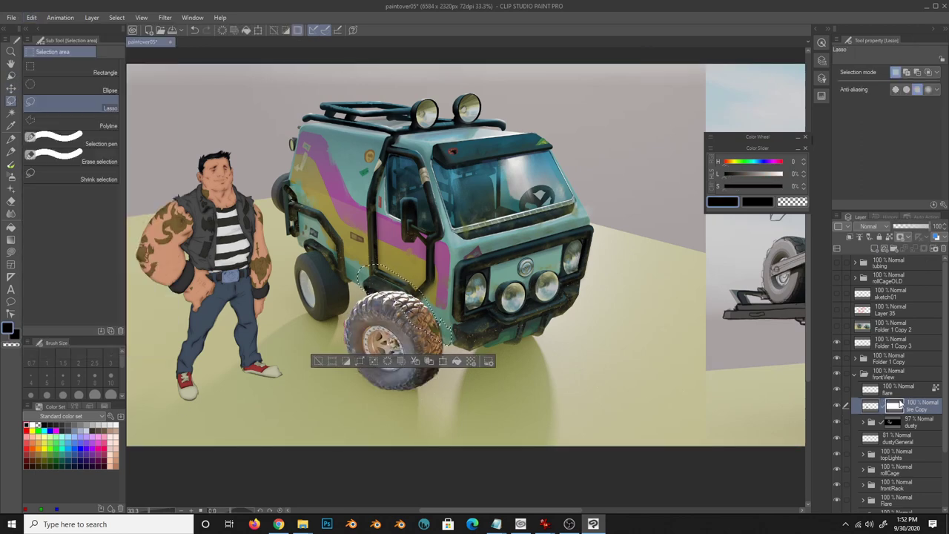
key("e")
key("ctrl+d")
left_click(870, 407)
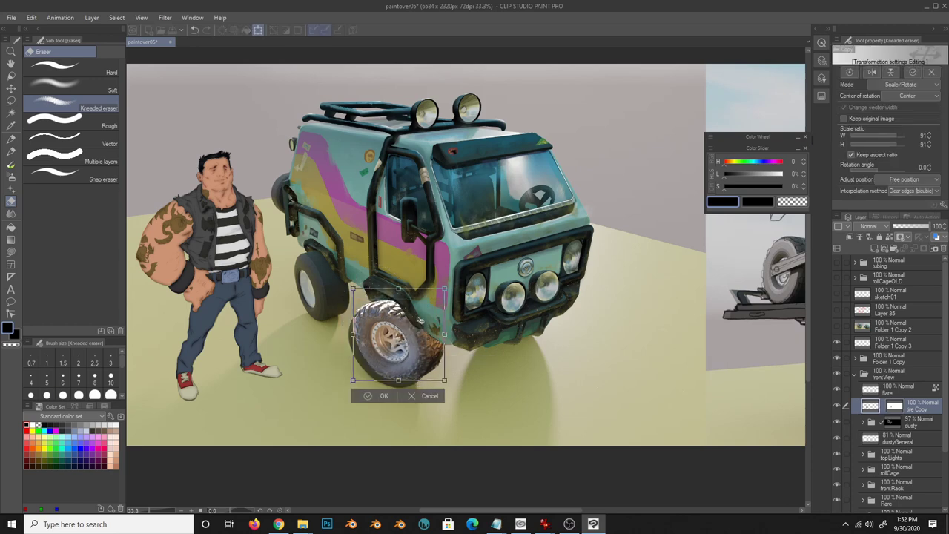
key("k")
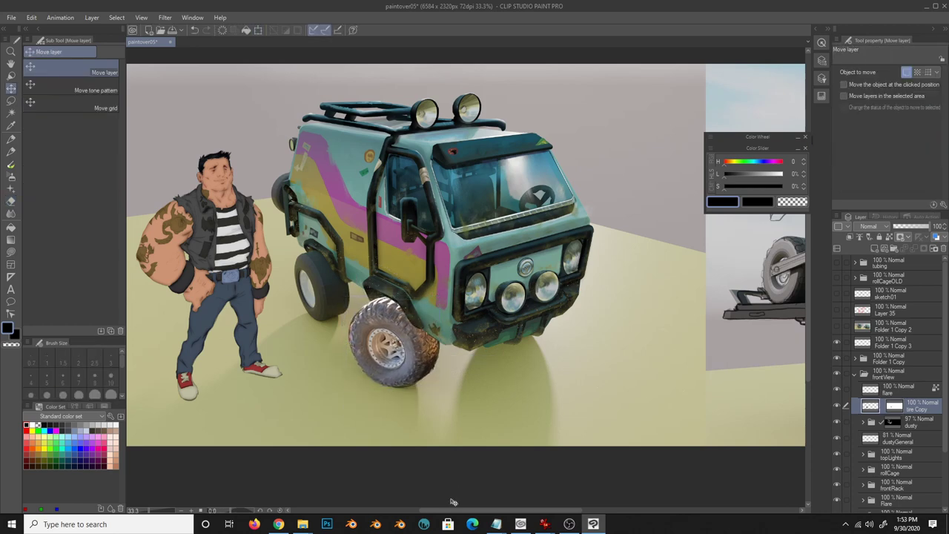
left_click_drag(930, 226, 919, 232)
key("ctrl+z")
- Copy the tire's hub onto a new layer and transform it
key("m")
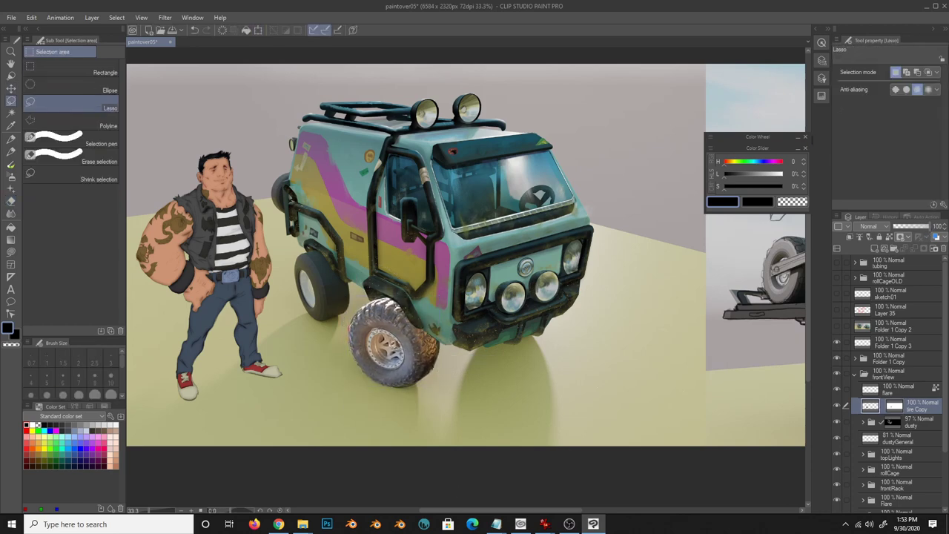
left_click_drag(365, 328, 367, 331)
key("ctrl+c")
key("ctrl+v")
key("ctrl+t")
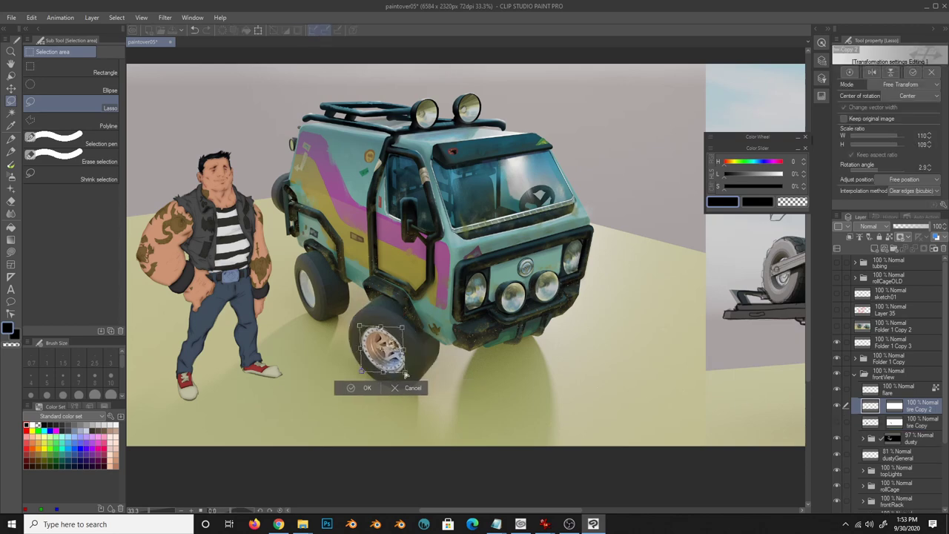
key("Return")
key("b")
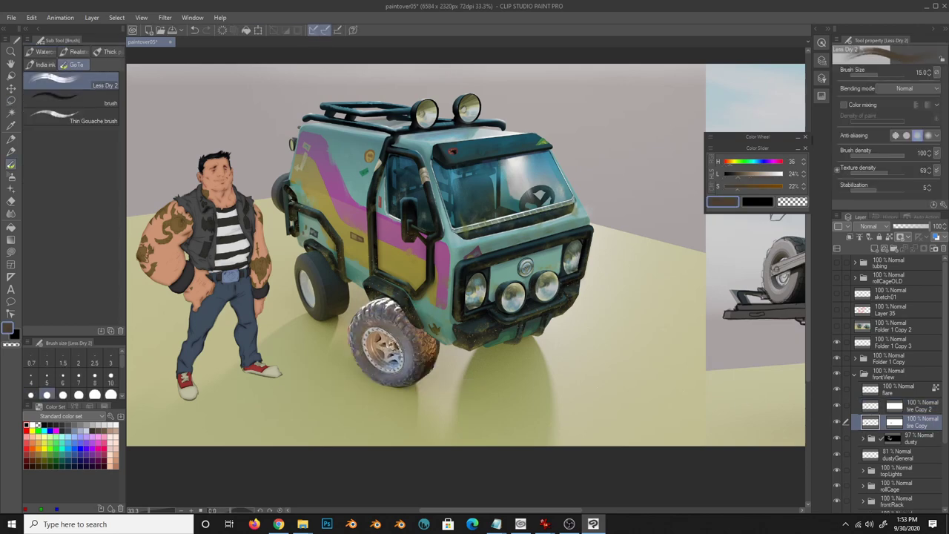
- Pick a dark olive from the tire with the soft airbrush and add a layer above tire Copy
key("b")
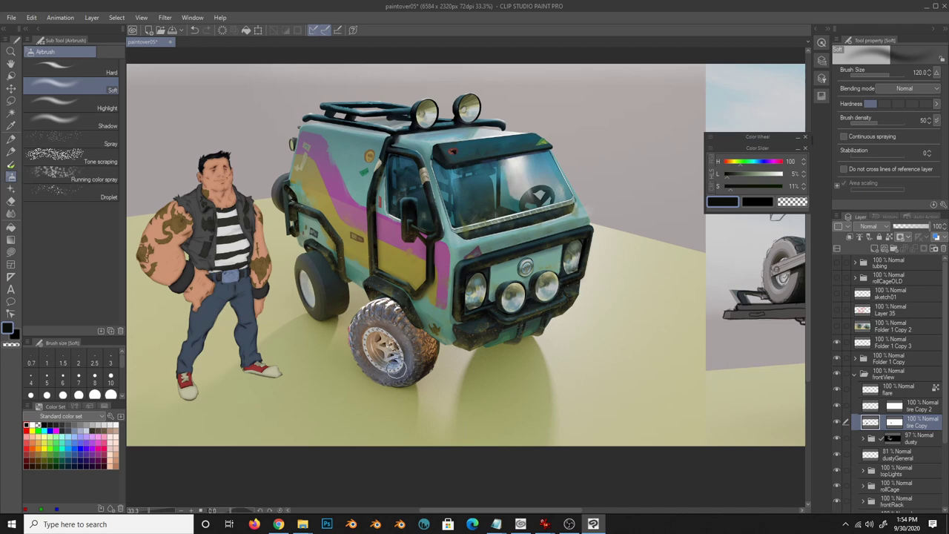
left_click(395, 366, "alt")
key("bracketleft")
left_click(390, 315, "alt")
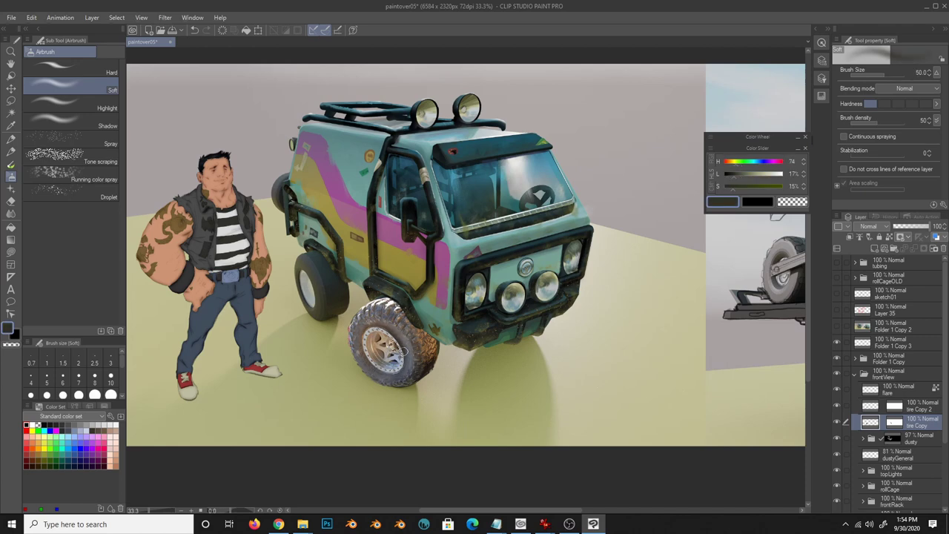
key("ctrl+shift+n")
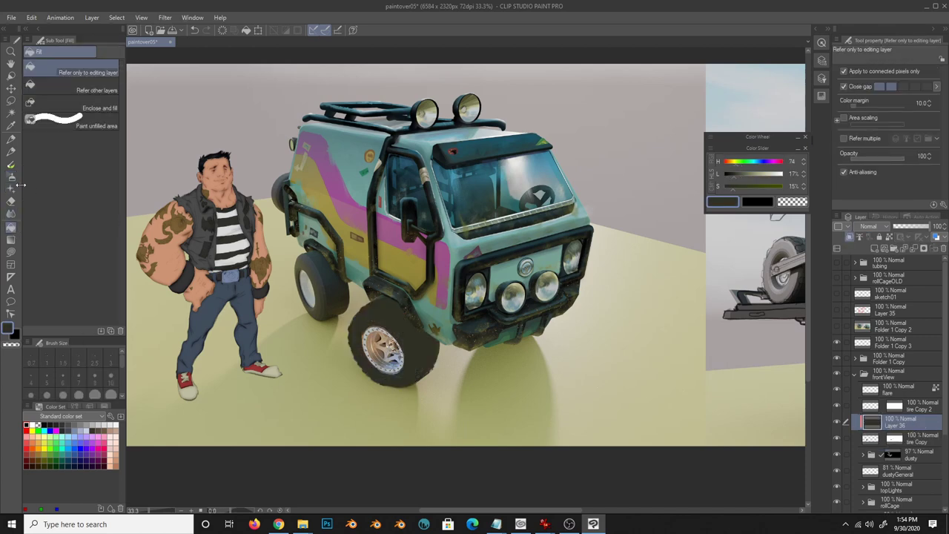
- Select the tire shape by colour and airbrush dark shading around the front tire
key("w")
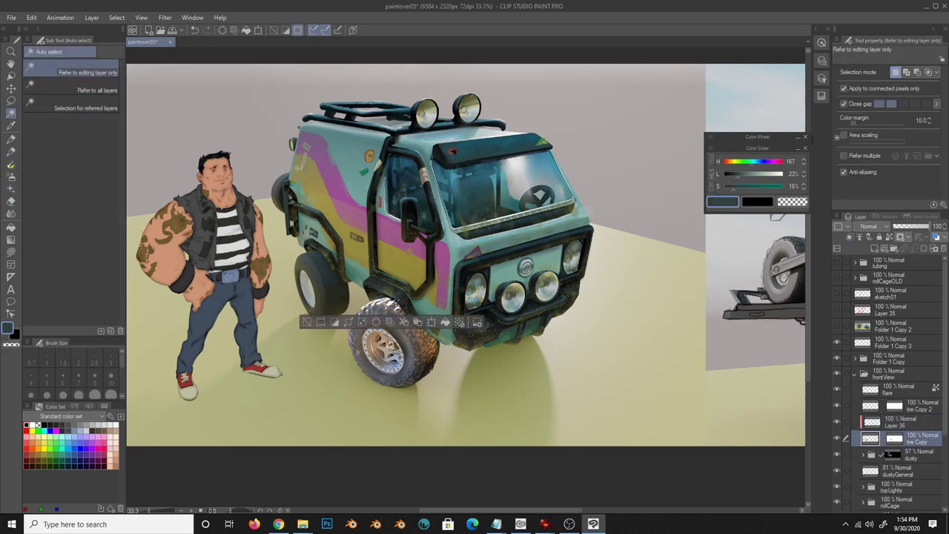
left_click(401, 296)
left_click(893, 422)
key("b")
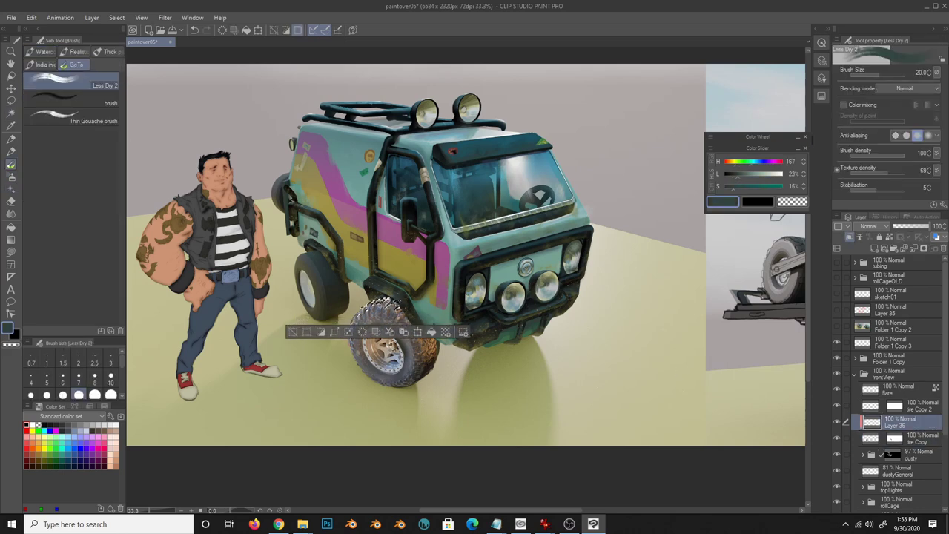
left_click(70, 89)
left_click_drag(386, 297, 474, 356)
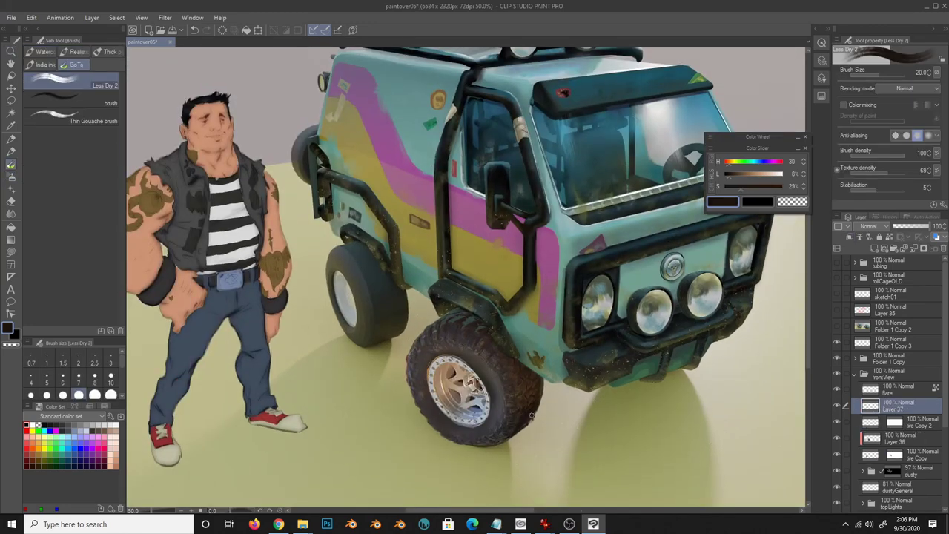
- Copy the texture_dirt image and paste it as a new layer in the van painting
left_click(11, 17)
left_click(44, 56)
key("ctrl+c")
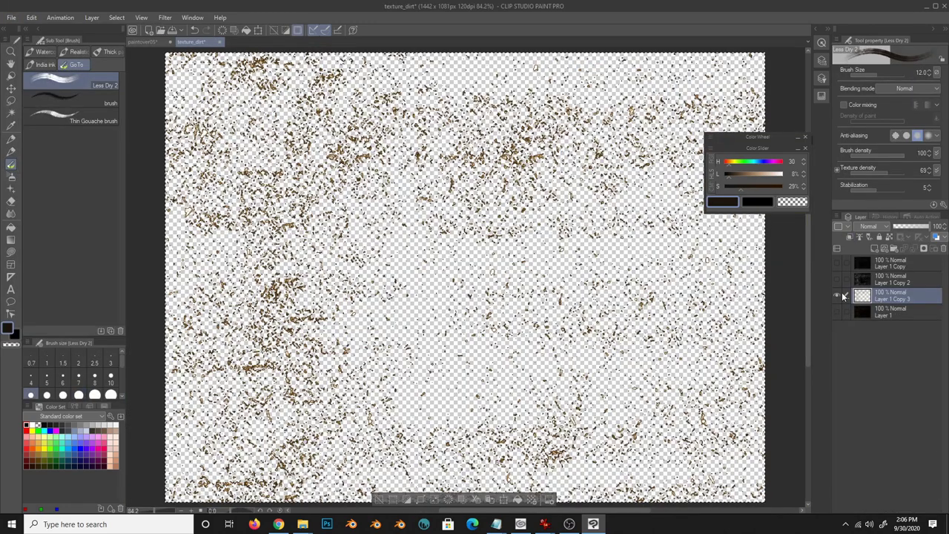
key("ctrl+Tab")
key("ctrl+v")
- Place the dirt layer below Layer 36, rotated and shrunk over the front tire
mouse_move(899, 443)
left_mouse_down()
mouse_move(906, 463)
mouse_move(836, 457)
left_mouse_up()
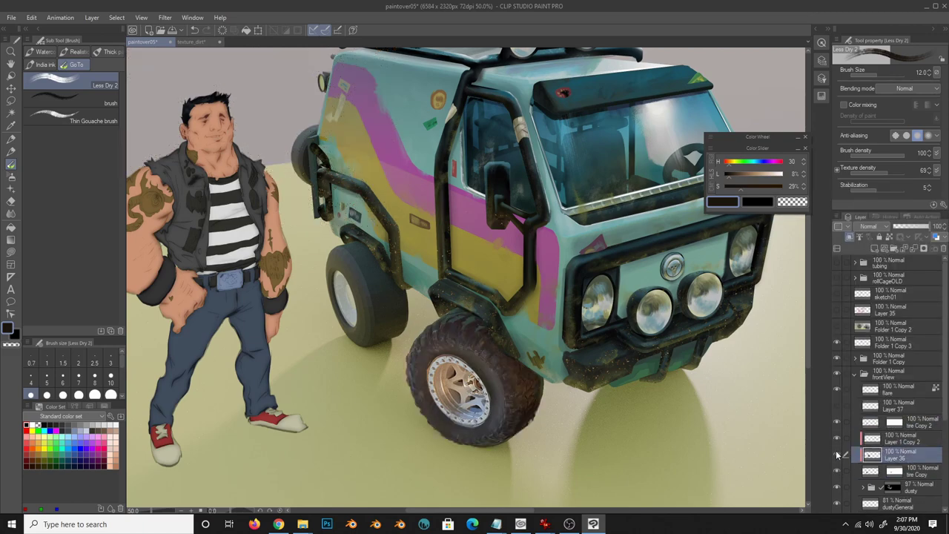
left_click(894, 439)
key("ctrl+t")
left_click_drag(653, 445, 546, 418)
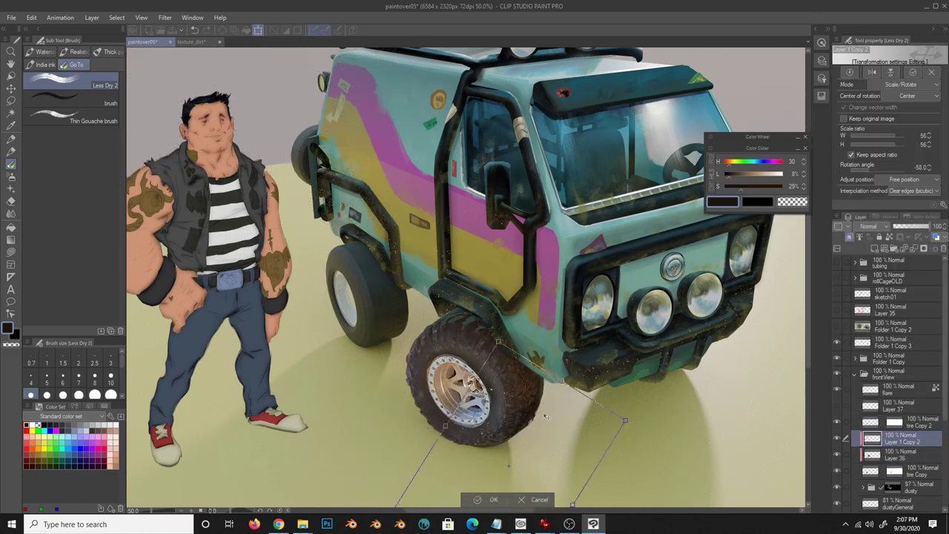
key("Return")
- Add a new mud layer and load the Less Dry 2 brush with olive
key("ctrl+shift+n")
left_click(110, 52)
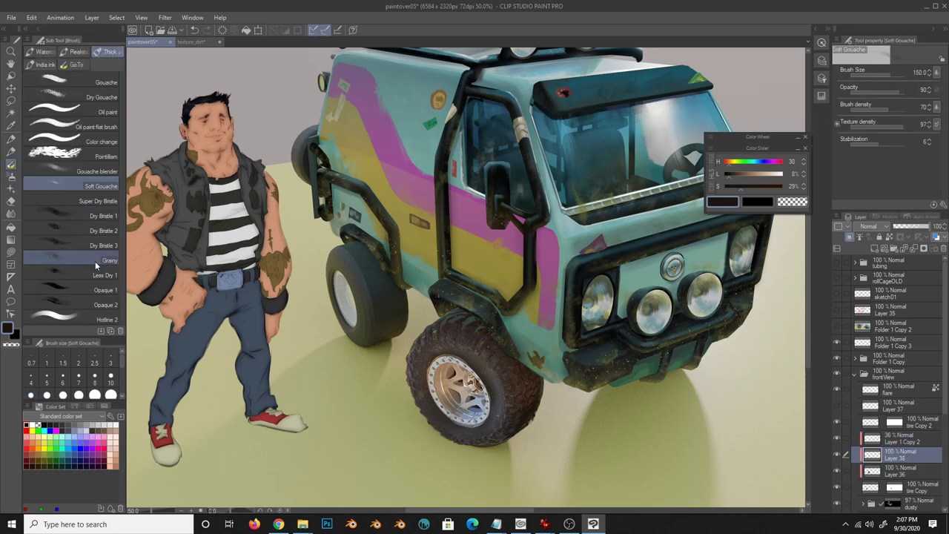
left_click(72, 64)
left_click(540, 416, "alt")
- Alternately paint and erase olive mud over the front tire, adding another layer midway
key("e")
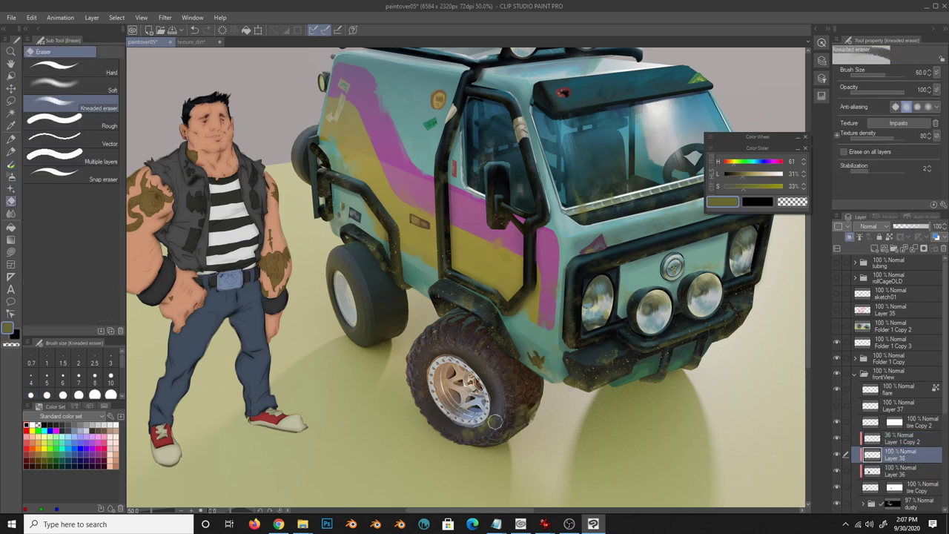
key("b")
key("e")
key("b")
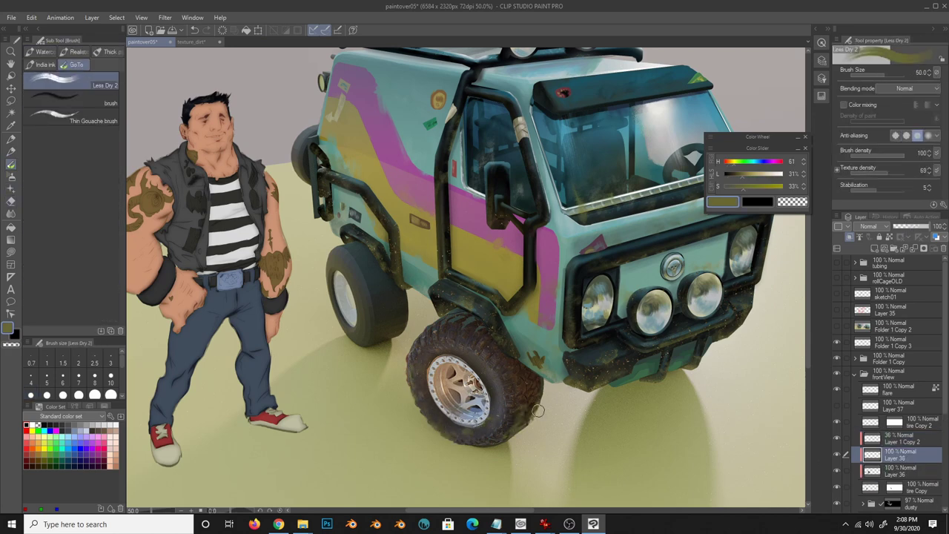
key("e")
key("b")
key("e")
key("b")
key("e")
key("b")
key("e")
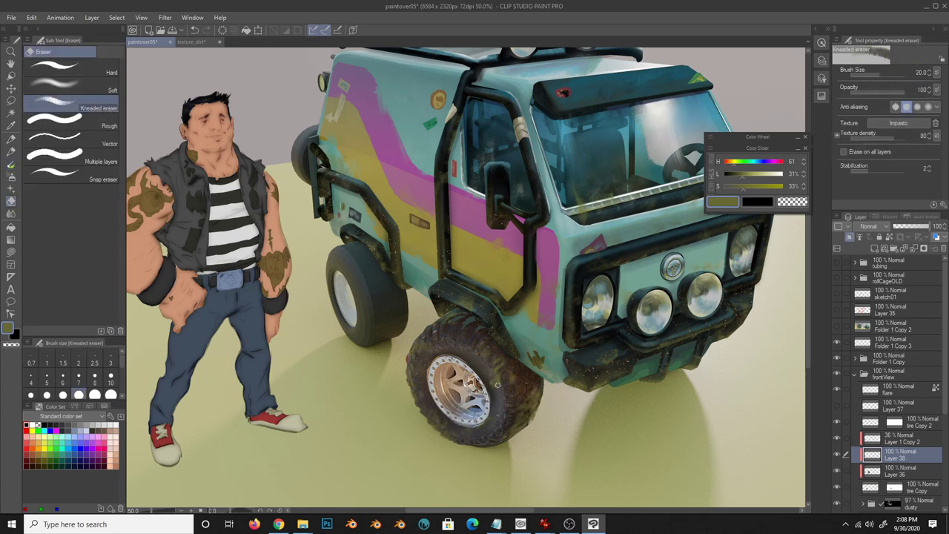
key("b")
key("e")
key("b")
key("e")
key("b")
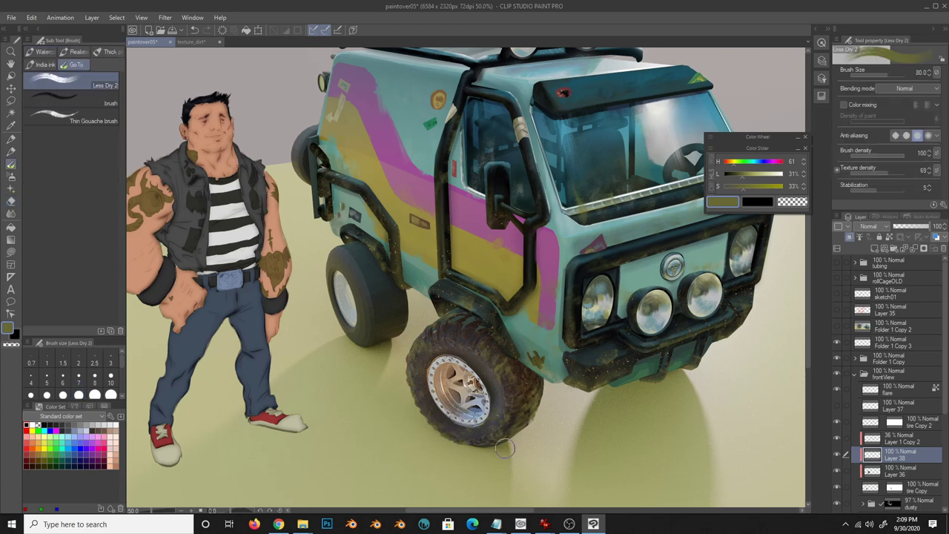
key("ctrl+shift+n")
key("e")
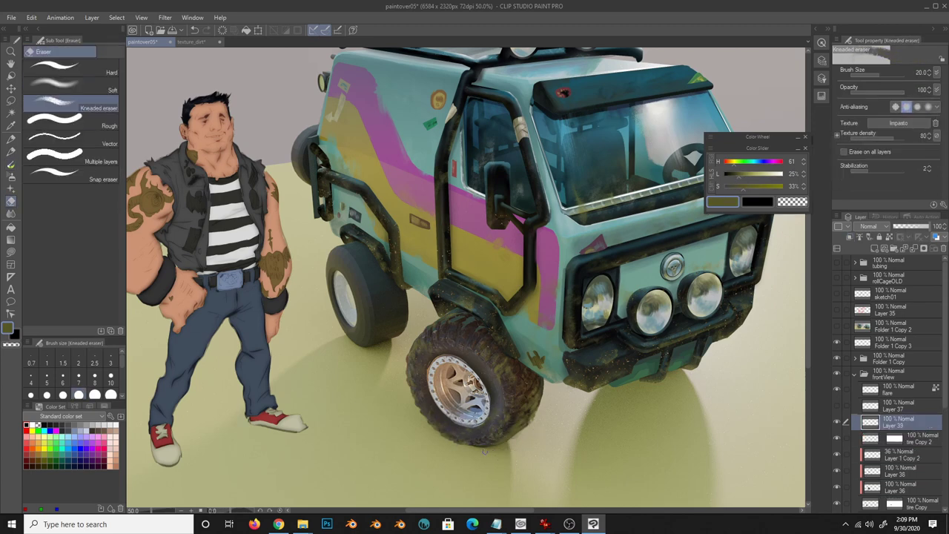
key("b")
key("e")
key("b")
key("e")
key("b")
key("e")
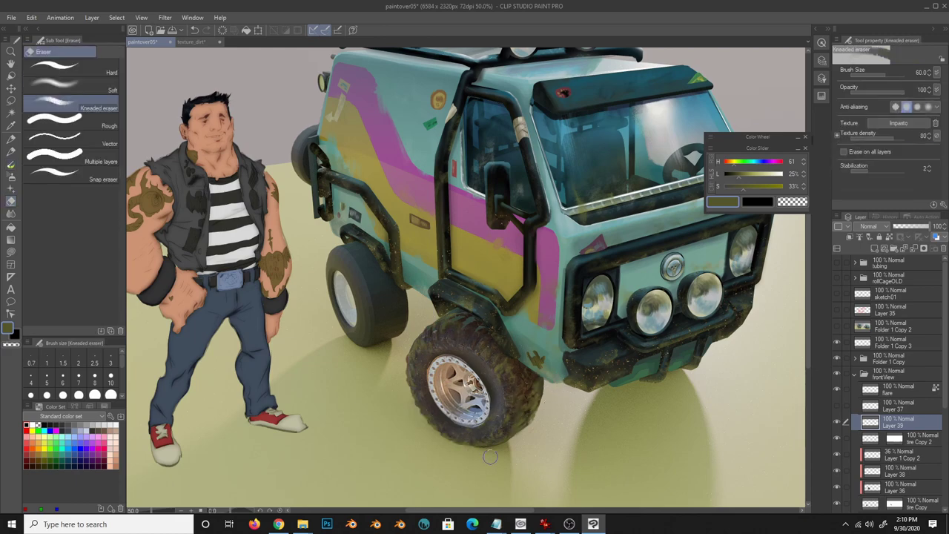
key("b")
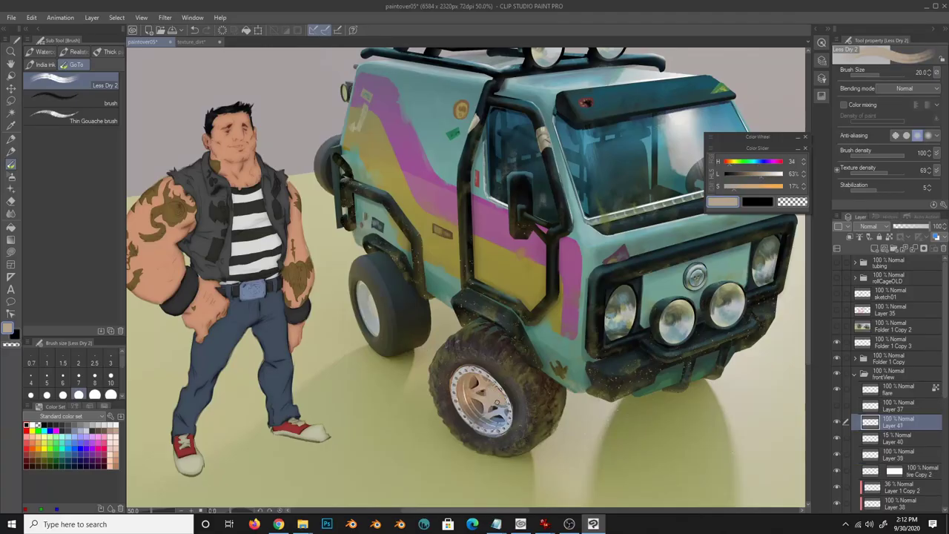
- Sample beige, brown and grey hub tones and select the wheel hub area with the lasso
left_click(481, 385, "alt")
left_click_drag(503, 401, 485, 406)
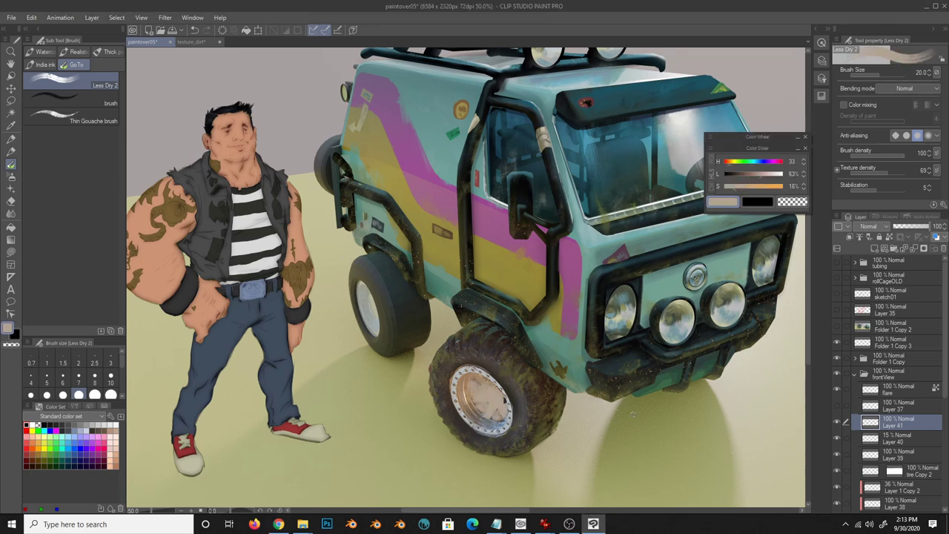
left_click(492, 405, "alt")
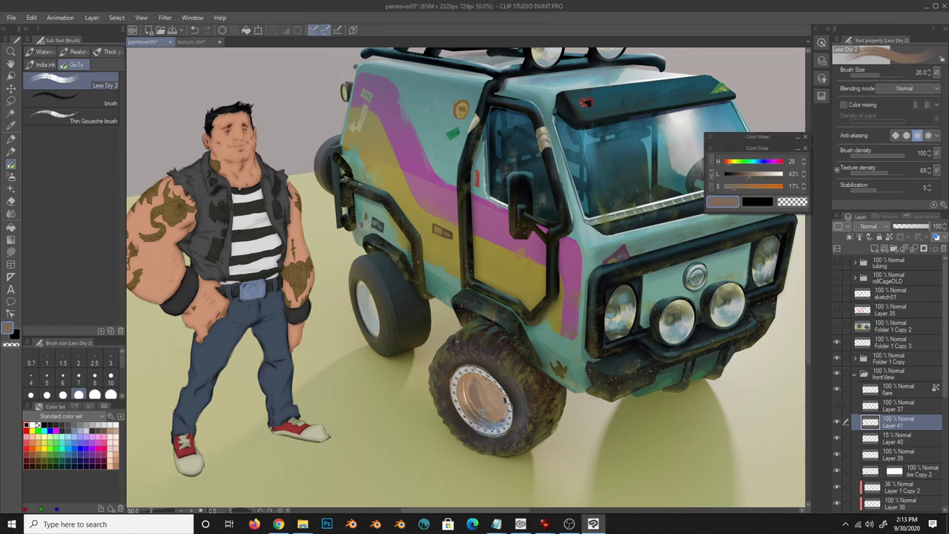
left_click(493, 398, "alt")
left_click(481, 399, "alt")
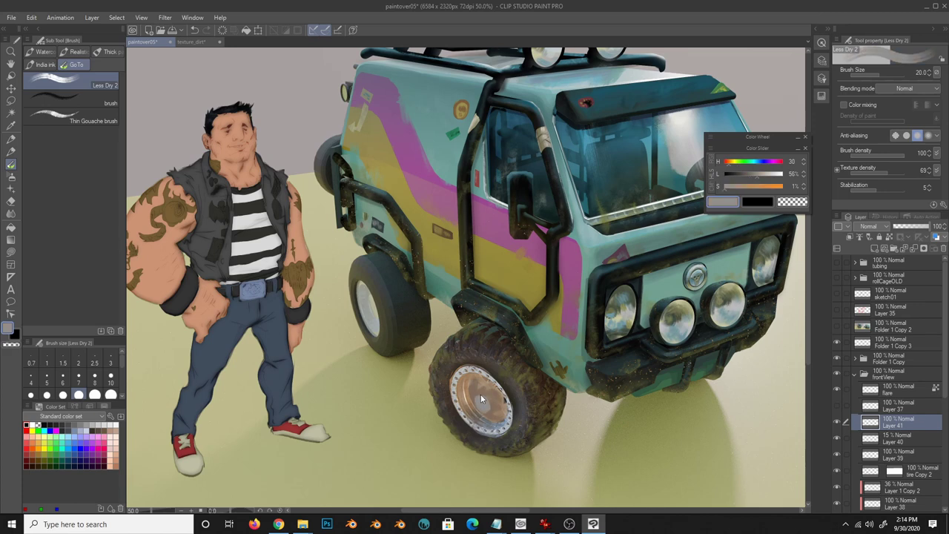
key("ctrl+z")
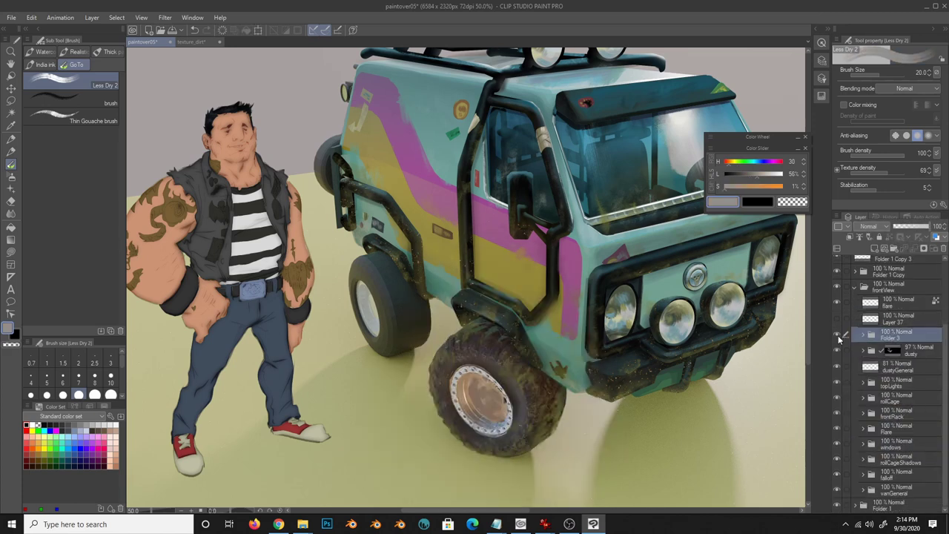
left_click(32, 17)
mouse_move(55, 244)
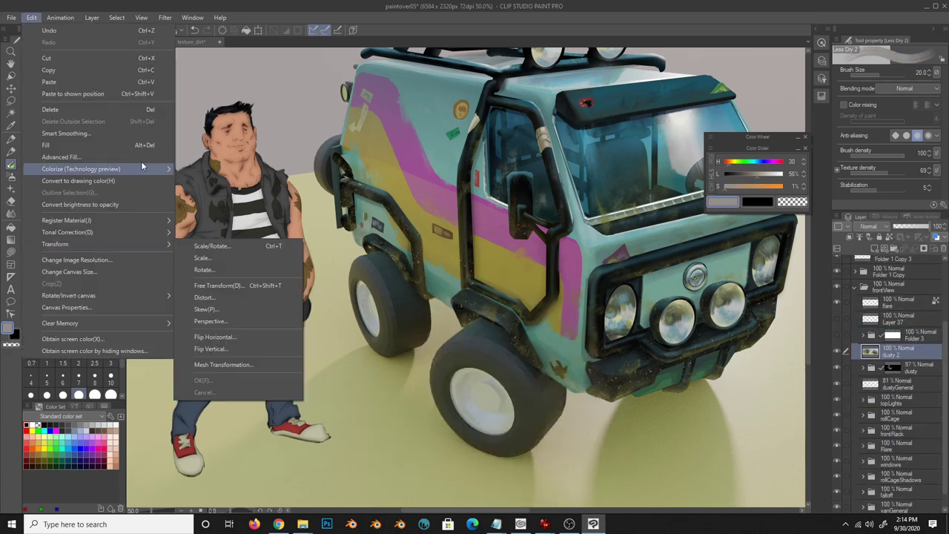
left_click(233, 282)
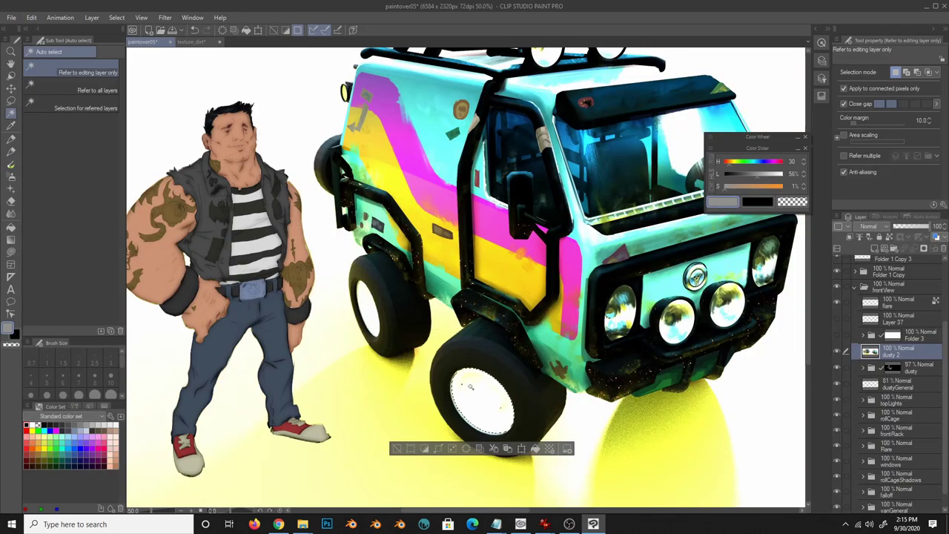
key("m")
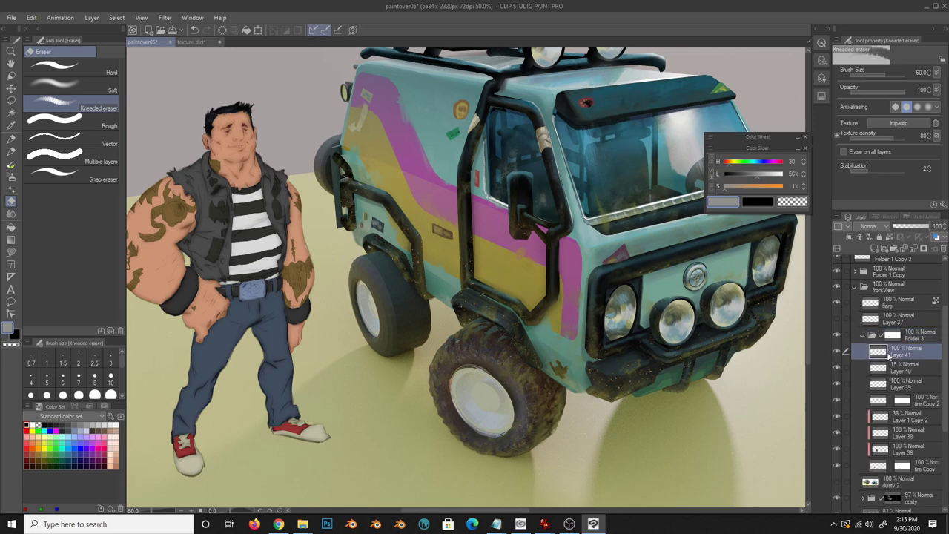
- Paint a dark curved brown stroke on the wheel hub with the dry brush
left_click(498, 385, "alt")
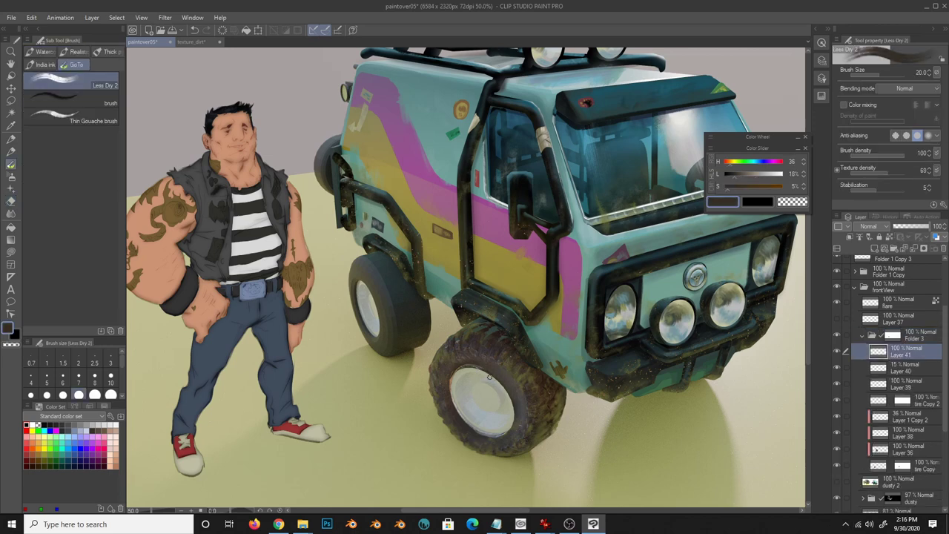
left_click(512, 381, "alt")
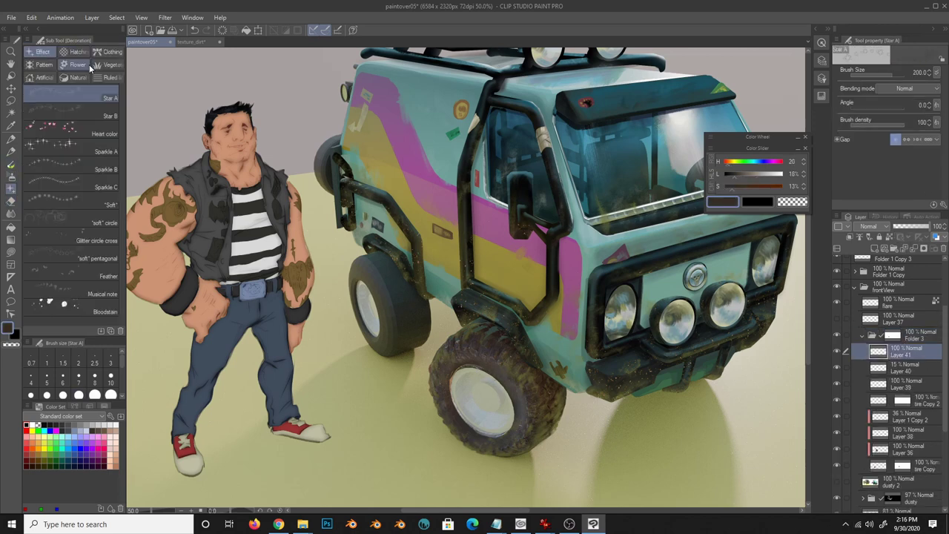
left_click(531, 404, "alt")
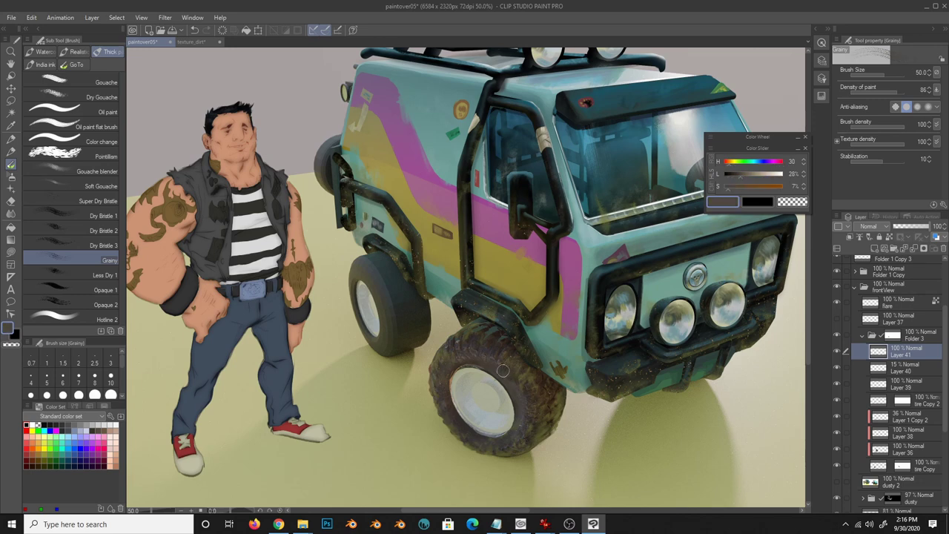
left_click(489, 348, "alt")
left_click(88, 65)
left_click(469, 381, "alt")
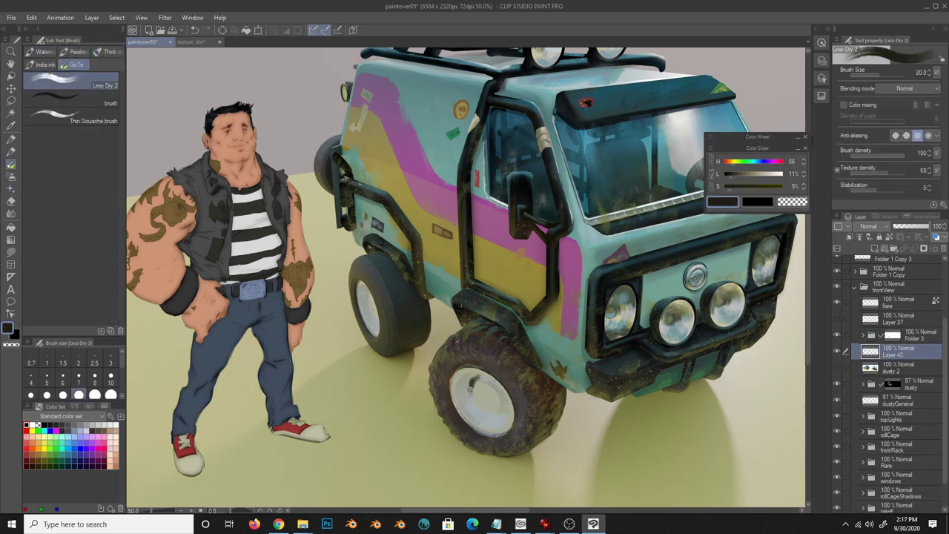
left_click_drag(488, 391, 495, 410)
- Darken the hub's left edge with a grey-green stroke
left_click(512, 164, "alt")
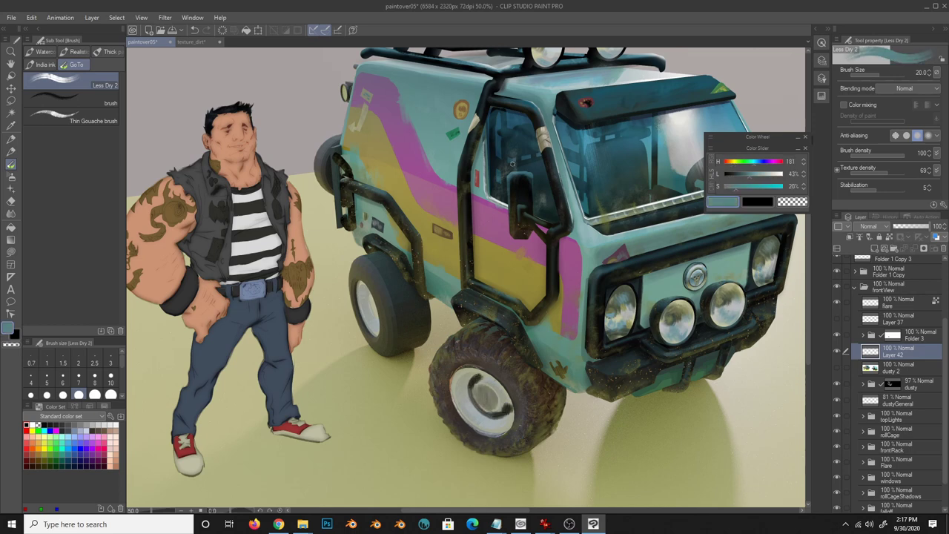
left_click(460, 394, "alt")
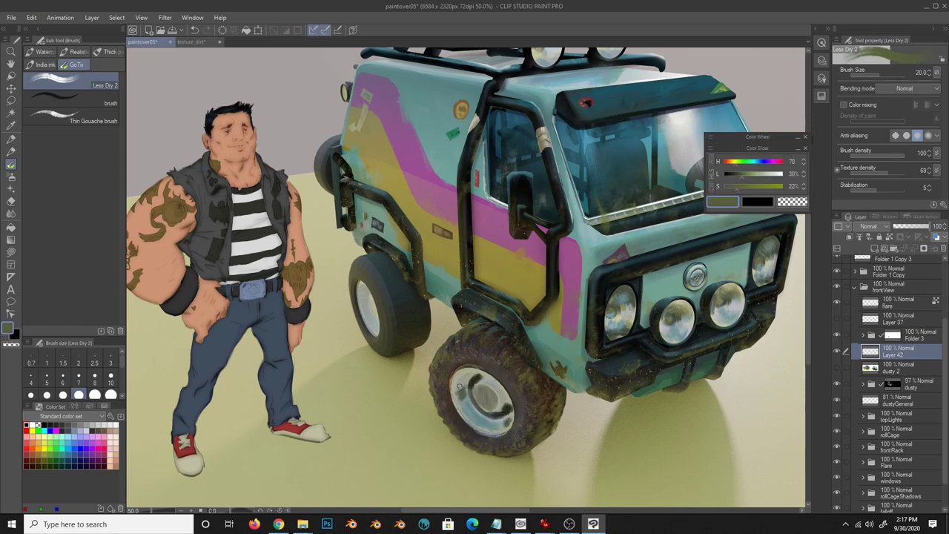
left_click(458, 388, "alt")
left_click_drag(456, 375, 456, 405)
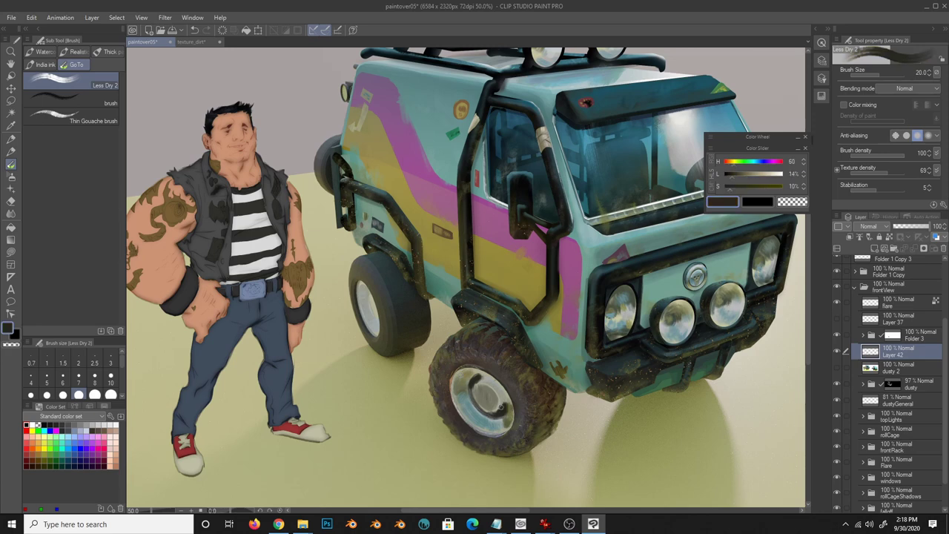
- Retouch the hub with light teal and sample grey-olive tones from it
left_click(505, 408, "alt")
left_click(486, 410, "alt")
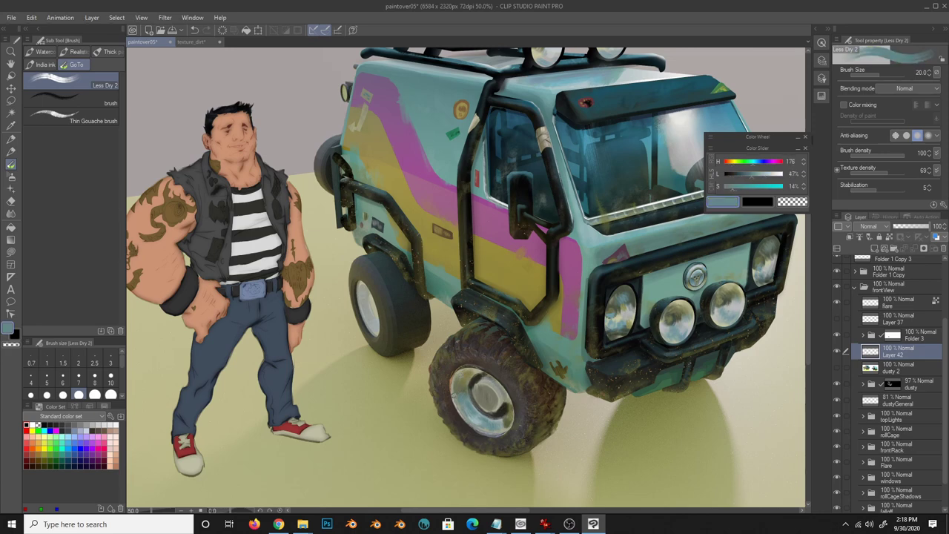
left_click(454, 396, "alt")
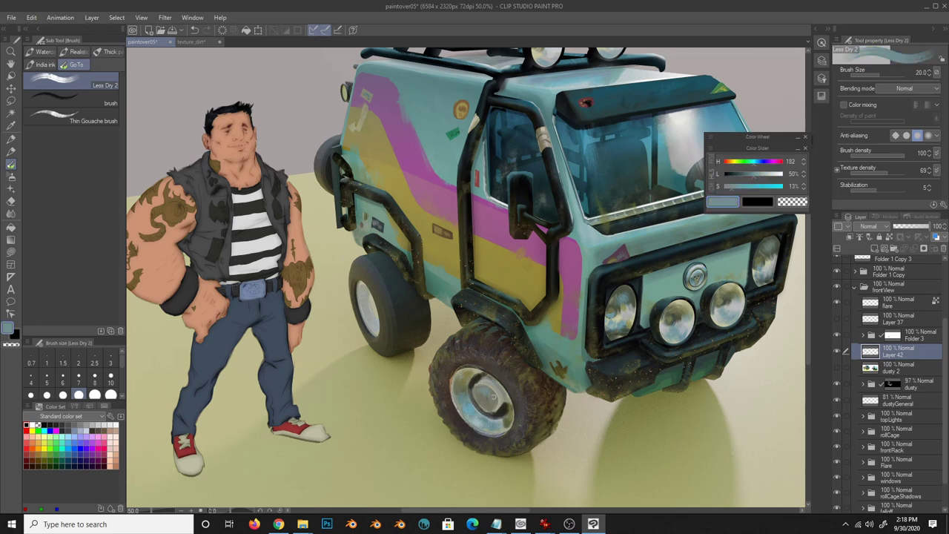
left_click(482, 398, "alt")
- Sample grey, blue and olive wheel tones, resizing the brush between 7 and 25
left_click(487, 381, "alt")
left_click(482, 393, "alt")
key("[")
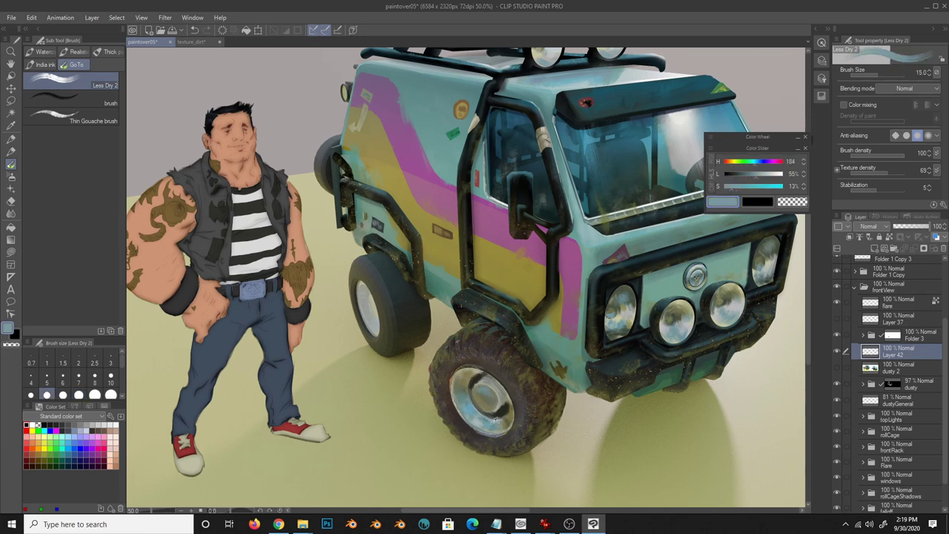
key("[")
key("[")
key("[")
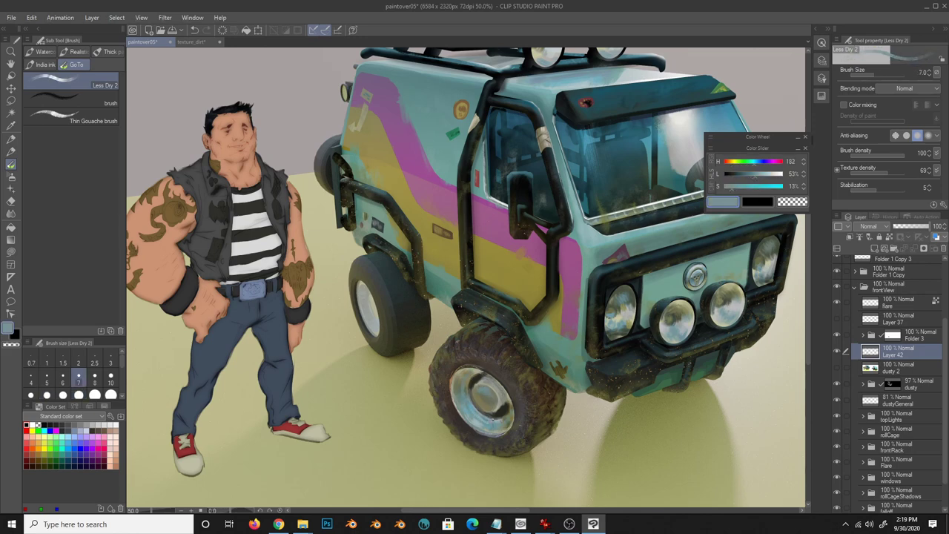
left_click(593, 445, "alt")
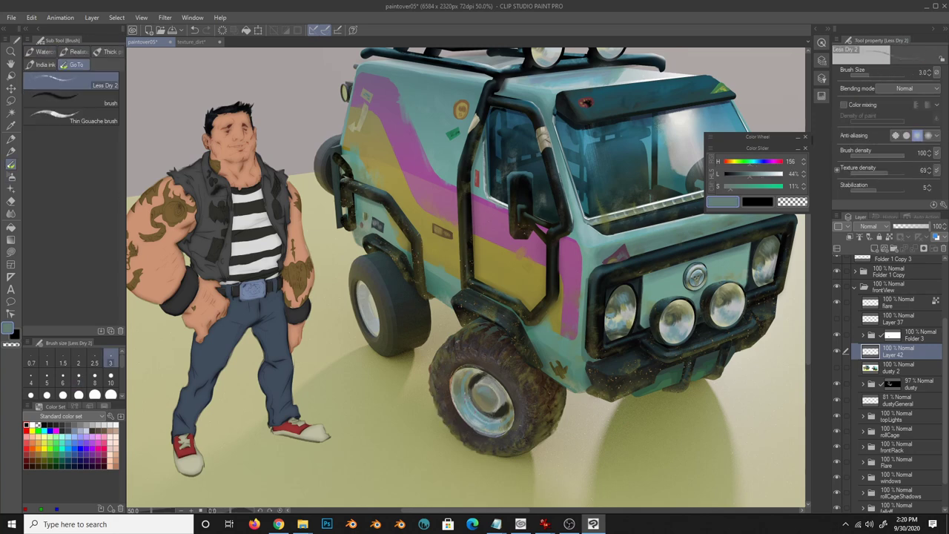
key("]")
key("]")
key("]")
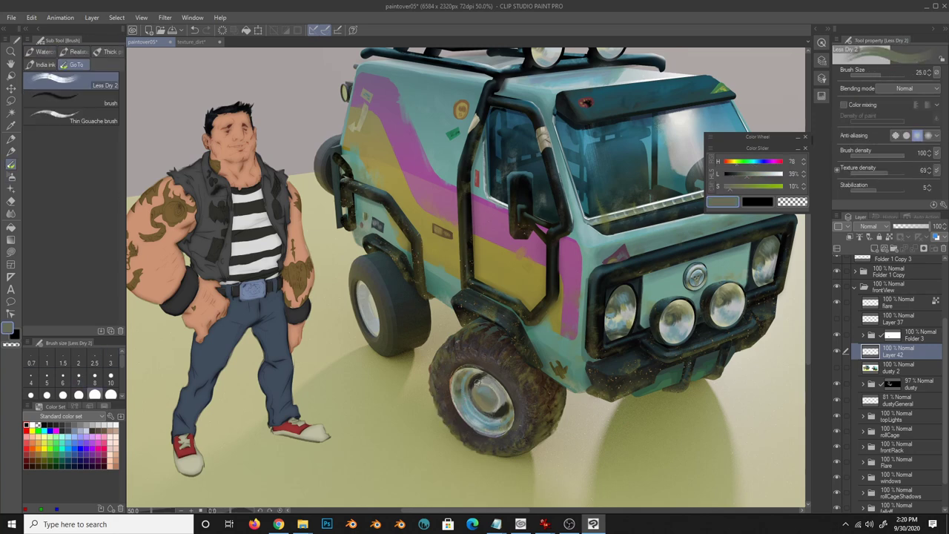
- Add a soft airbrush shading layer in a darker colour at 46% opacity
key("b")
key("ctrl+shift+n")
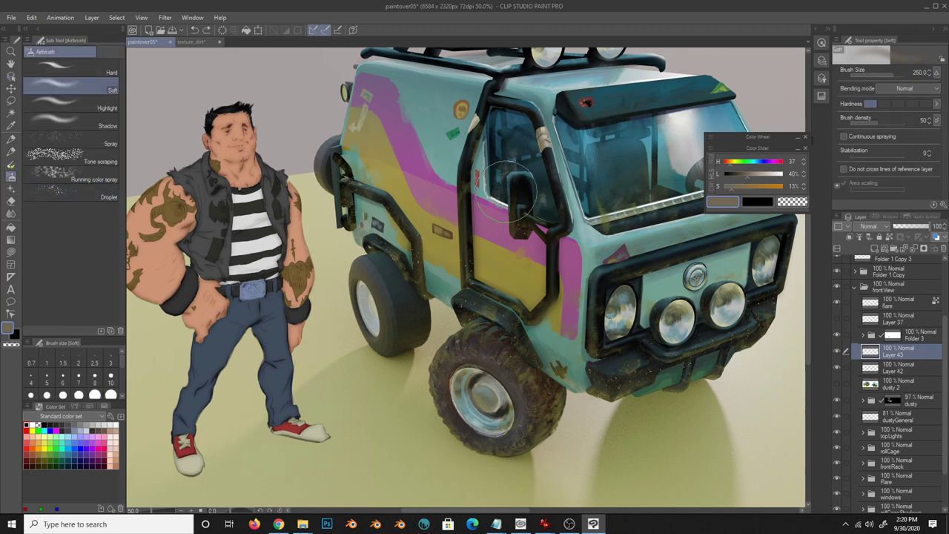
left_click(731, 178)
left_click_drag(930, 226, 910, 227)
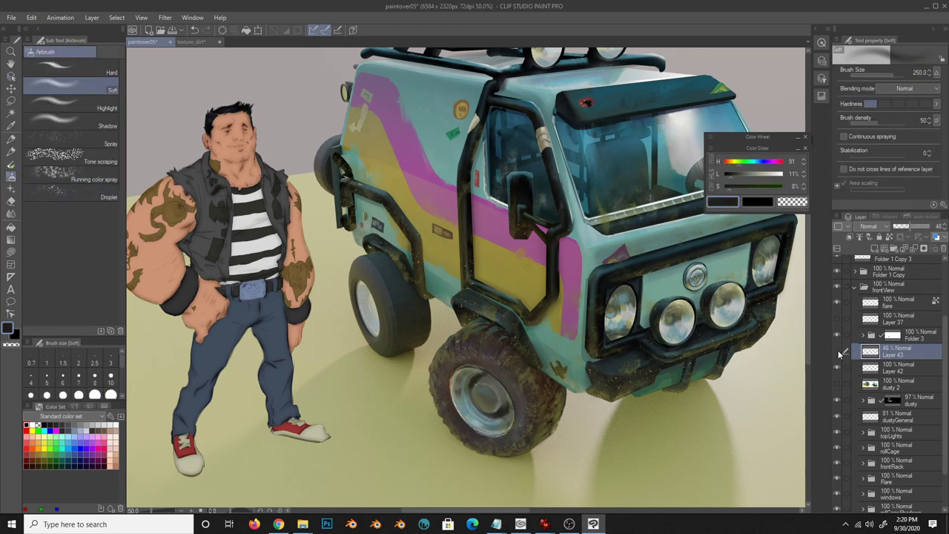
- On a new layer, touch up the tire in dark olive with a size-8 dry brush
key("ctrl+shift+n")
key("b")
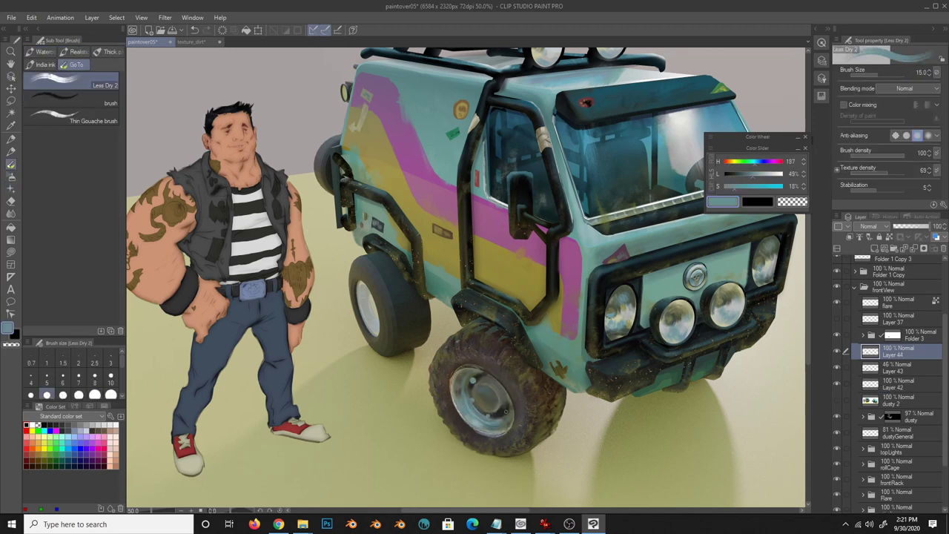
key("bracketleft")
key("bracketleft")
key("bracketleft")
left_click(511, 404, "alt")
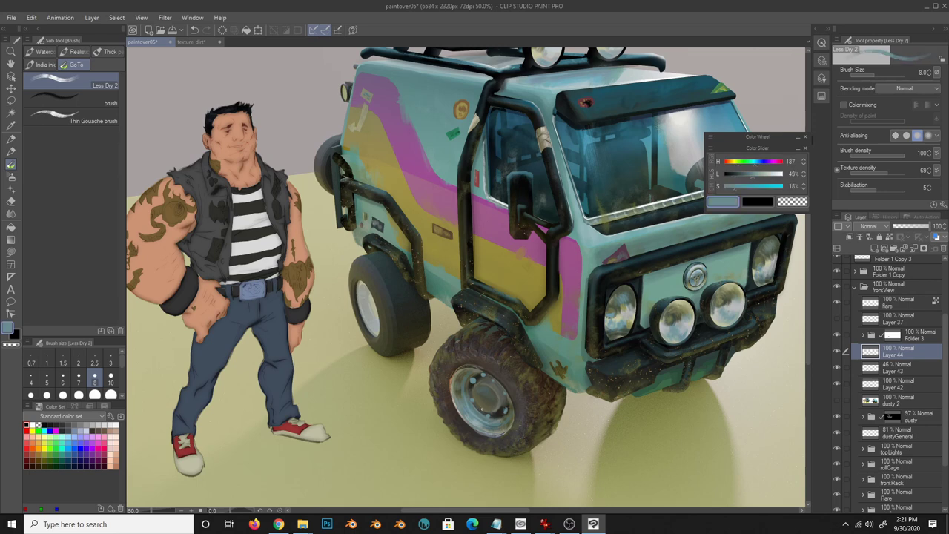
left_click(473, 400, "alt")
left_click(505, 391, "alt")
left_click(482, 404, "alt")
left_click(470, 379, "alt")
- Paint bluish grey on the hub, darken the tread, and mirror the canvas horizontally
left_click(490, 399, "alt")
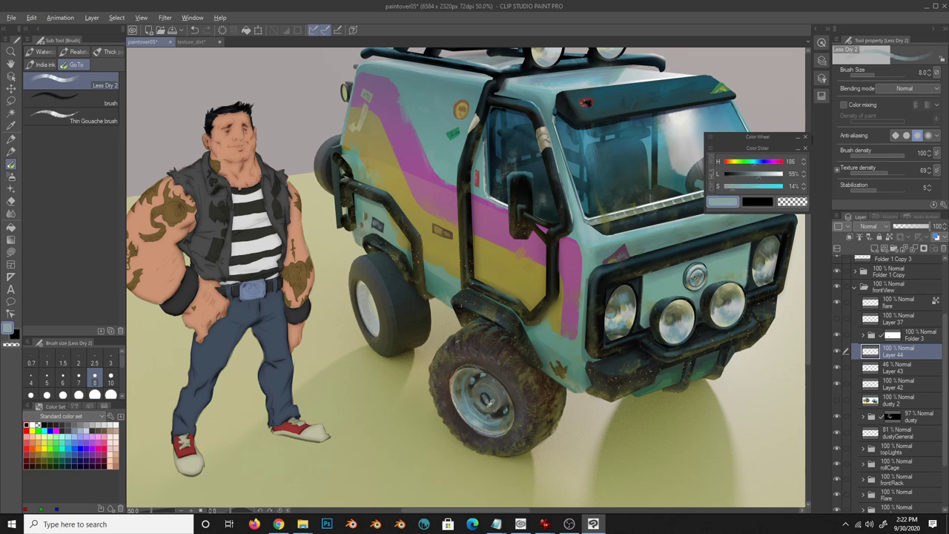
left_click(470, 372, "alt")
left_click(485, 404, "alt")
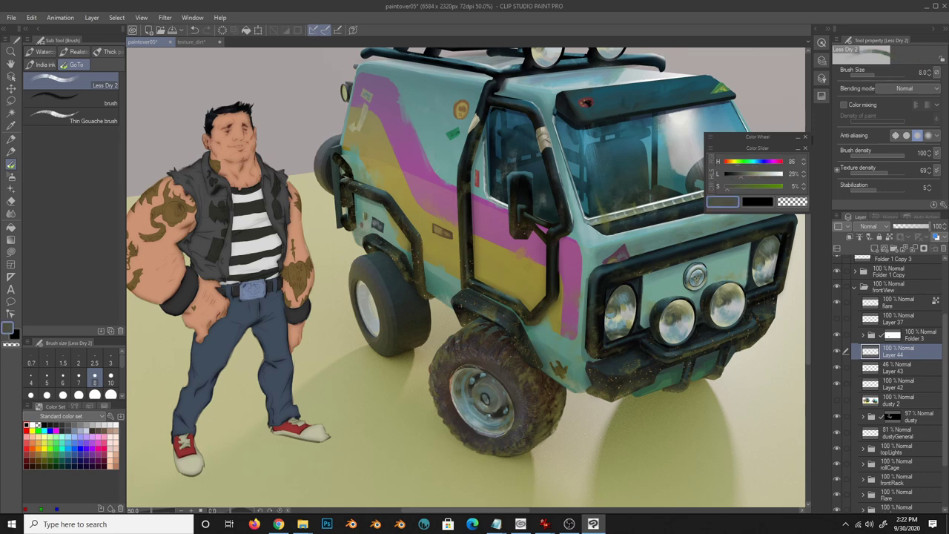
left_click(484, 375, "alt")
left_click(479, 393, "alt")
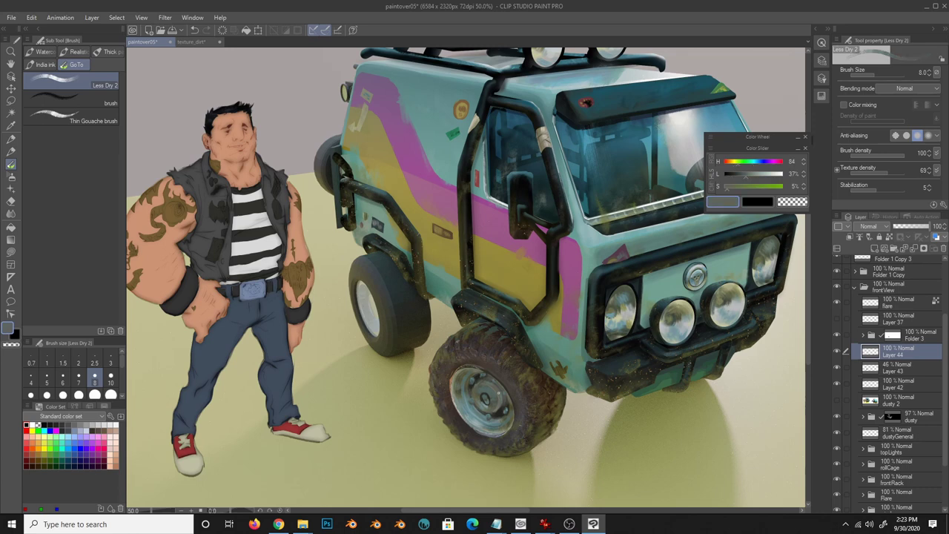
key("bracketright")
left_click(469, 399, "alt")
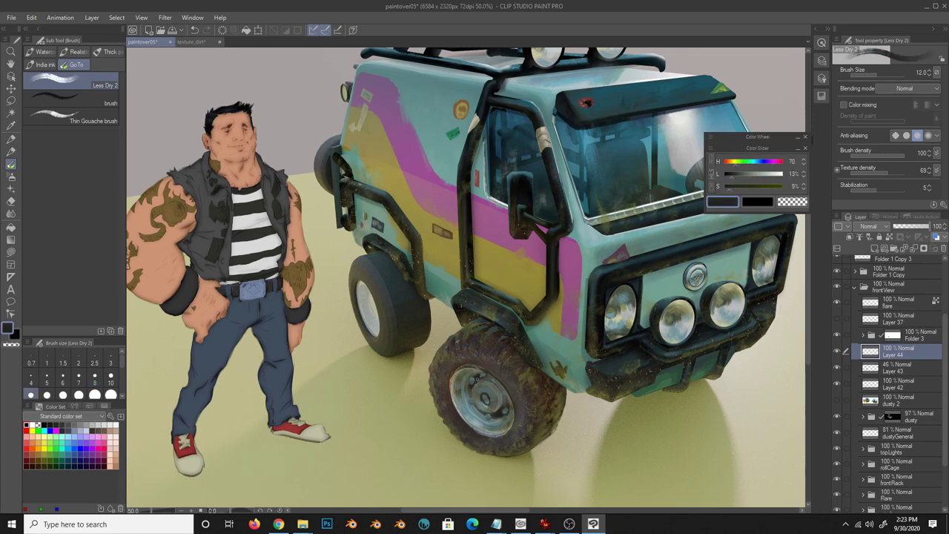
key("h")
key("ctrl+shift+n")
key("bracketleft")
key("bracketleft")
key("bracketleft")
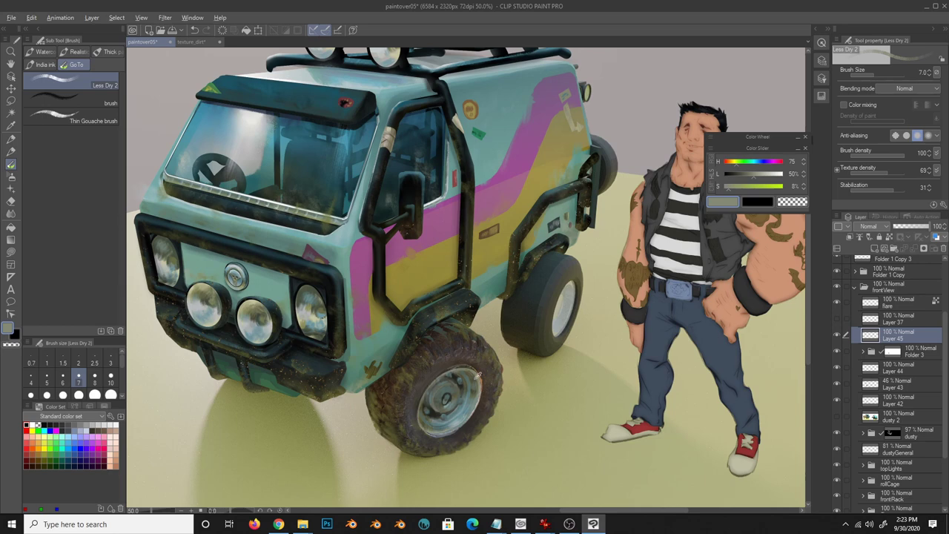
- Paint olive grey onto the wheel with a size-15 brush and delete the dusty 2 layer
left_click(476, 377, "alt")
left_click(473, 377, "alt")
key("bracketright")
key("bracketright")
key("bracketright")
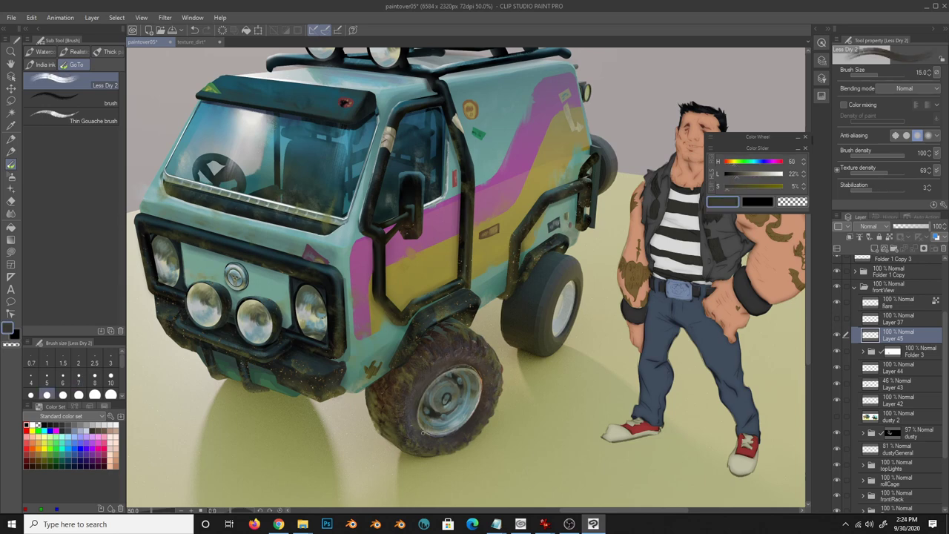
left_click(405, 434, "alt")
left_click(448, 385, "alt")
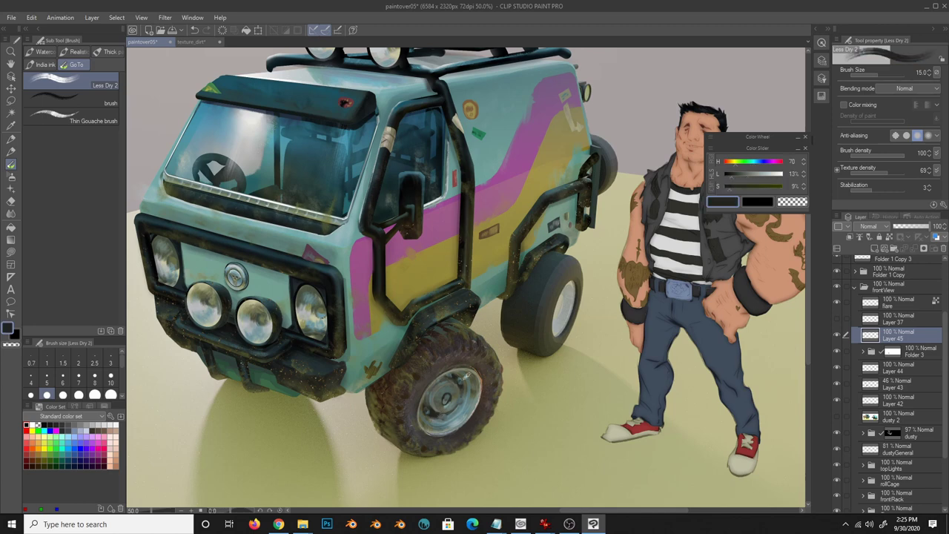
left_click(448, 385, "alt")
left_click(445, 399, "alt")
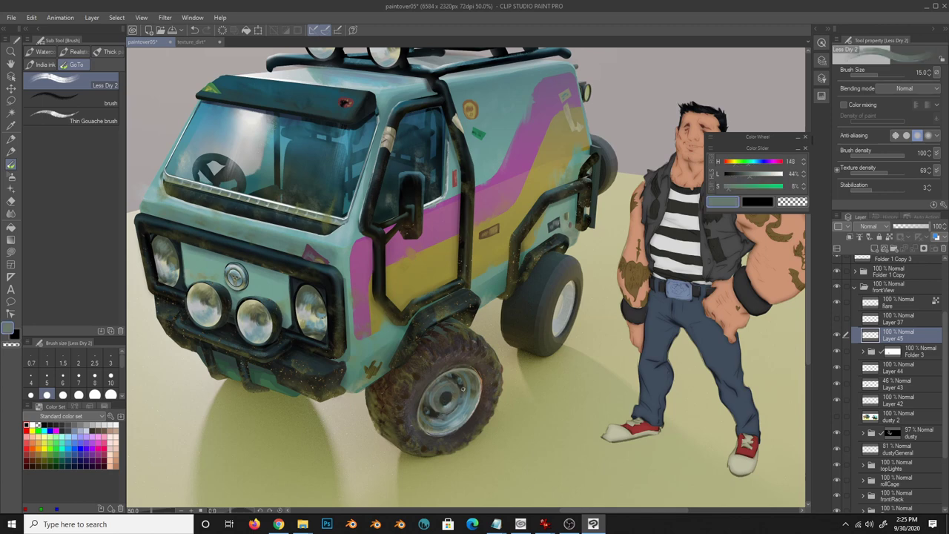
left_click(890, 419)
left_click(932, 248)
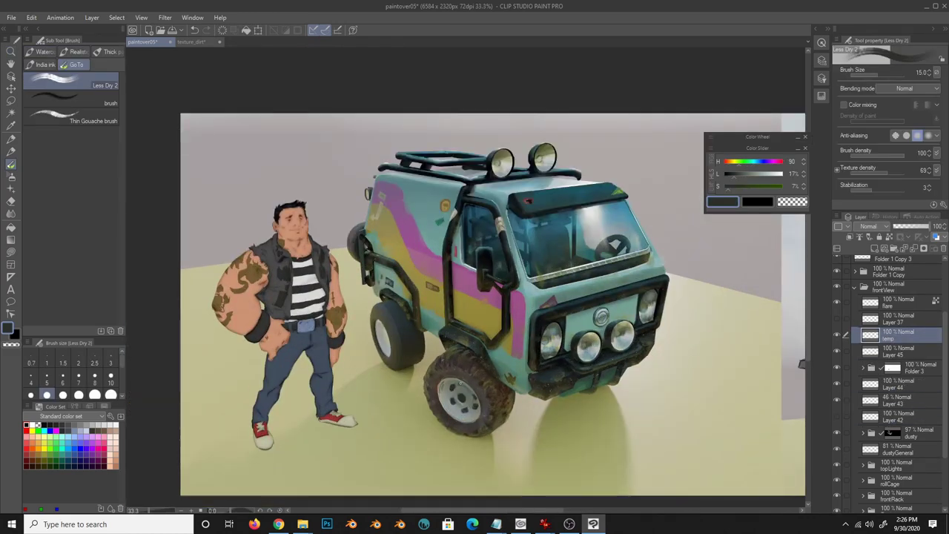
- Dab olive brown, olive and light blue highlights onto the front wheel
left_click(454, 400, "alt")
left_click_drag(454, 401, 448, 407)
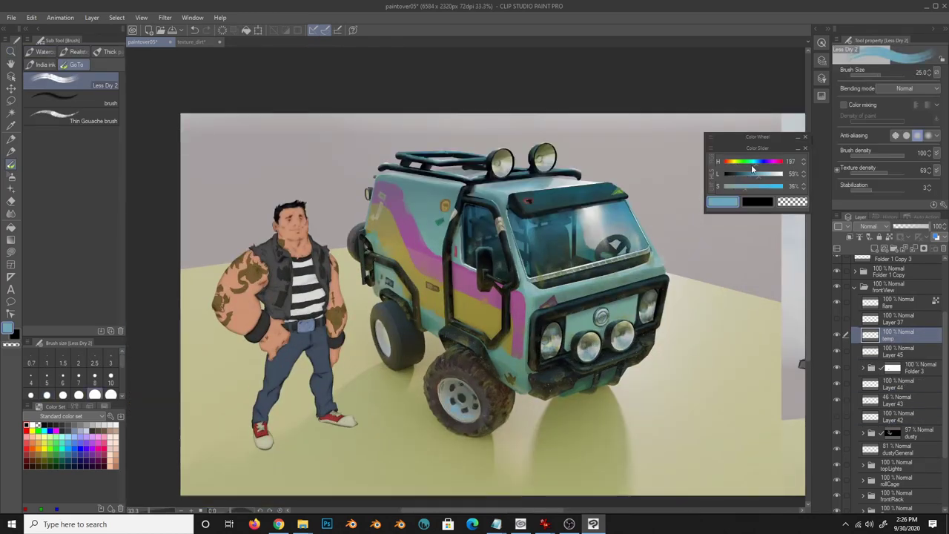
left_click(448, 393, "alt")
left_click(450, 386, "alt")
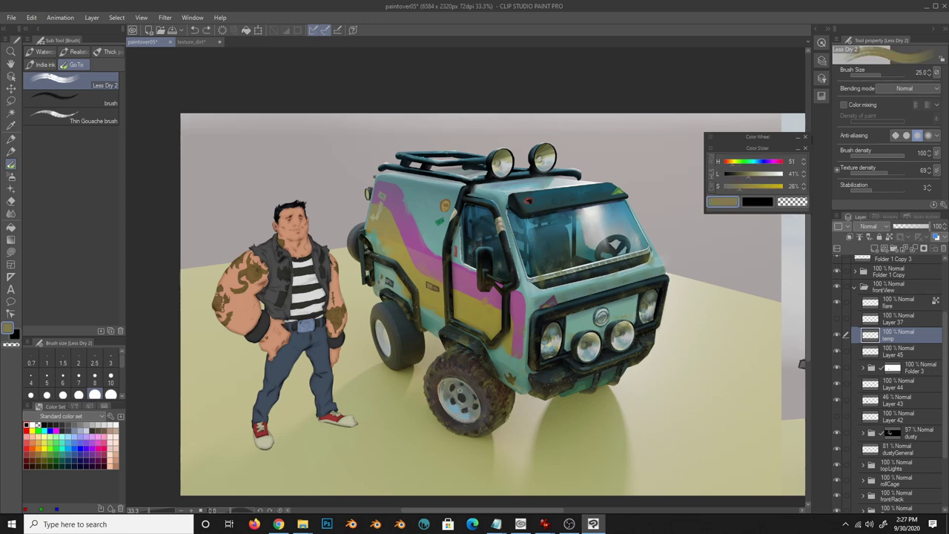
left_click(462, 391, "alt")
left_click(462, 397, "alt")
left_click(463, 401, "alt")
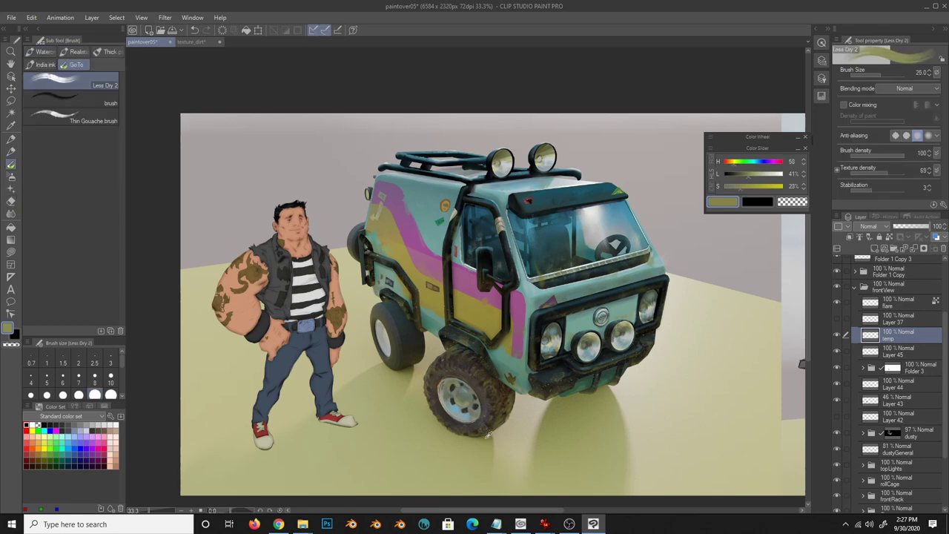
left_click(468, 407, "alt")
left_click(463, 393, "alt")
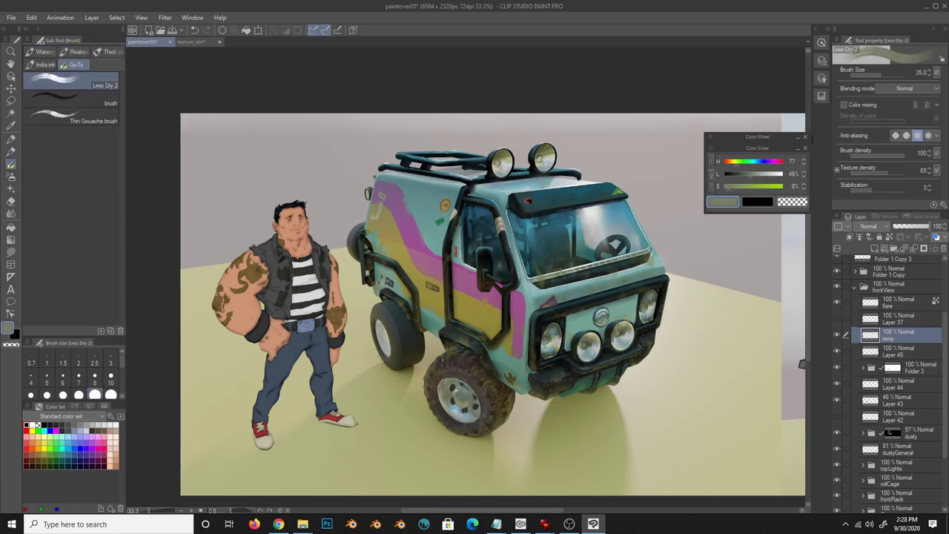
left_click(755, 178)
left_click(462, 397, "alt")
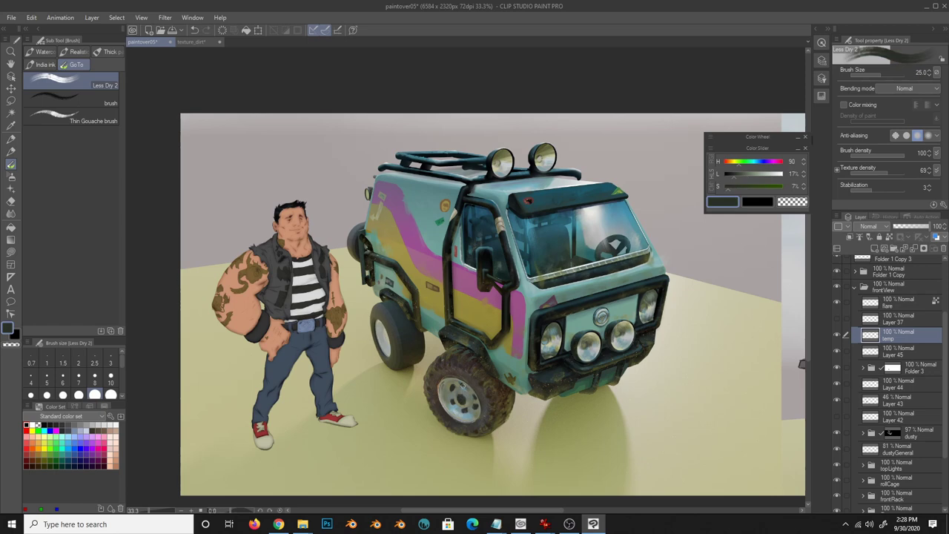
- On a new layer, add a light blue highlight to the wheel with a size-8 brush
key("ctrl+shift+n")
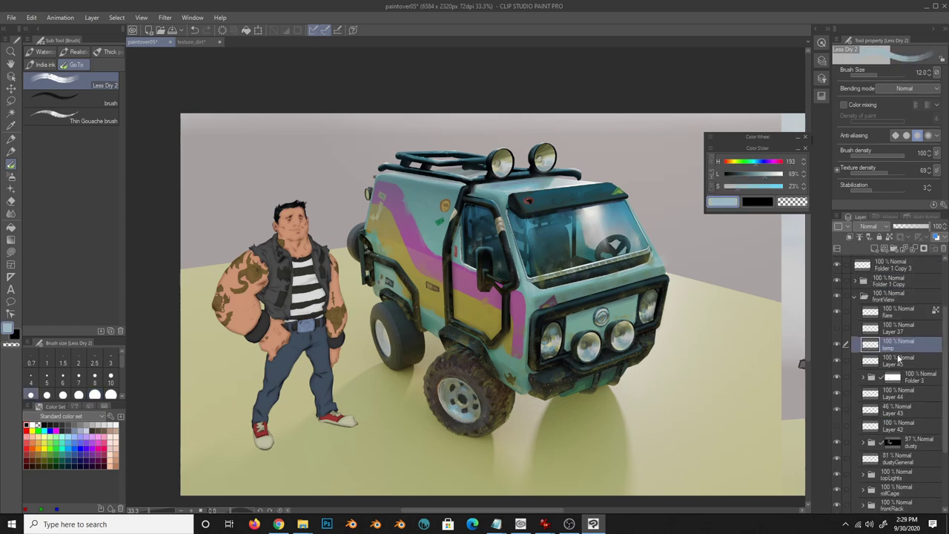
left_click(461, 398, "alt")
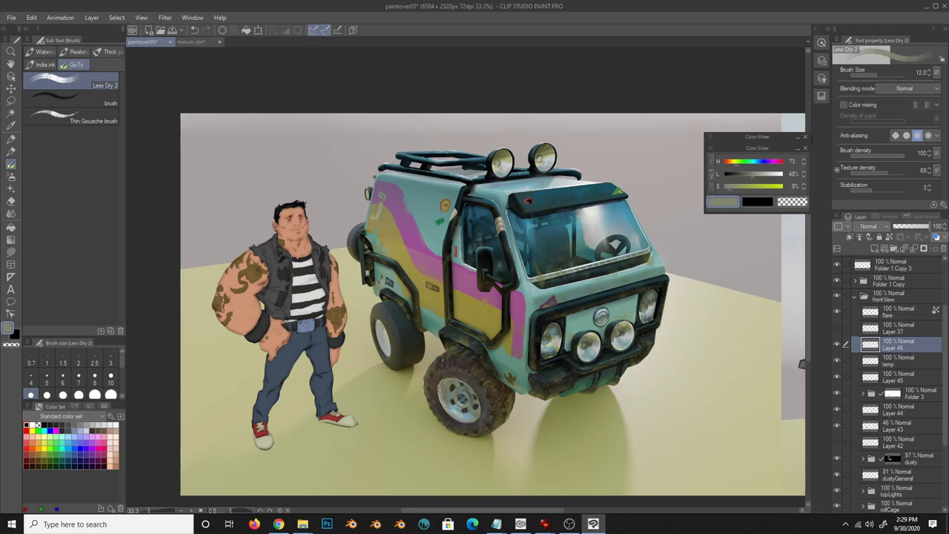
left_click(461, 396, "alt")
left_click(462, 397, "alt")
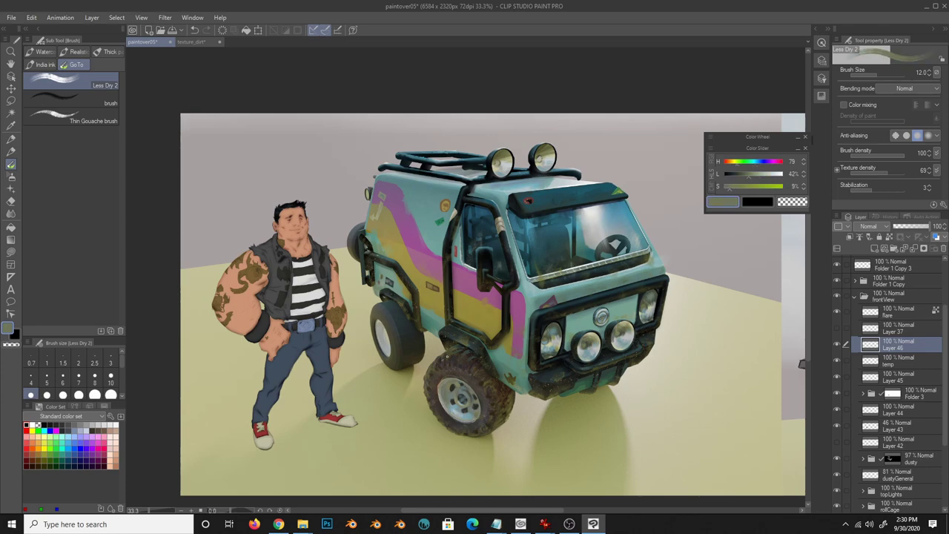
left_click(462, 396, "alt")
key("bracketleft")
key("bracketleft")
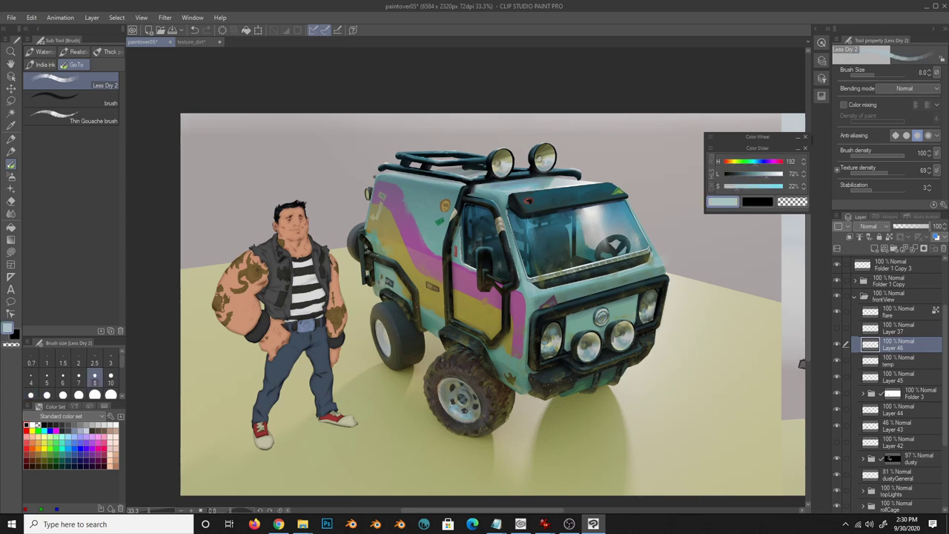
left_click(466, 414, "alt")
- Work near-black grey, greenish grey and dark brown mud into the wheel, flipping the canvas to check
left_click(461, 396, "alt")
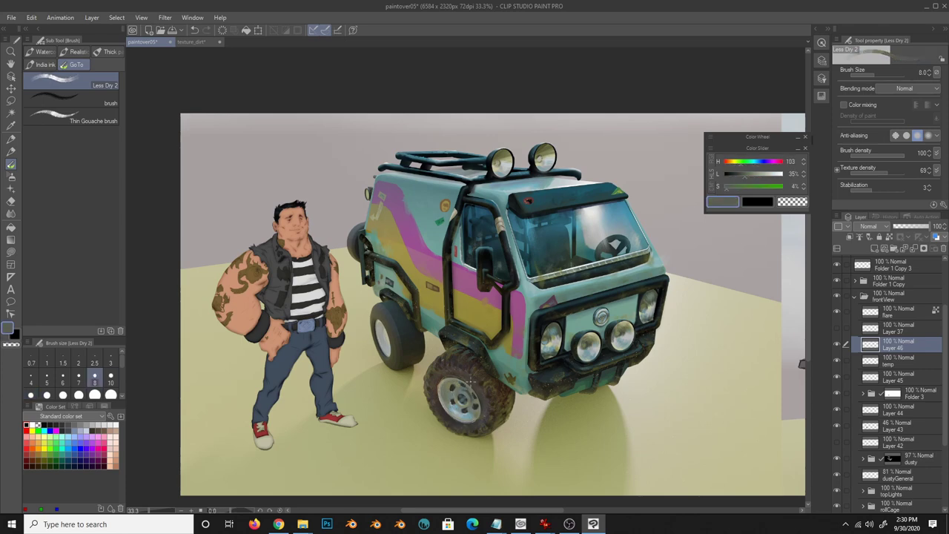
left_click(460, 391, "alt")
key("bracketright")
key("bracketright")
key("bracketright")
left_click(454, 392, "alt")
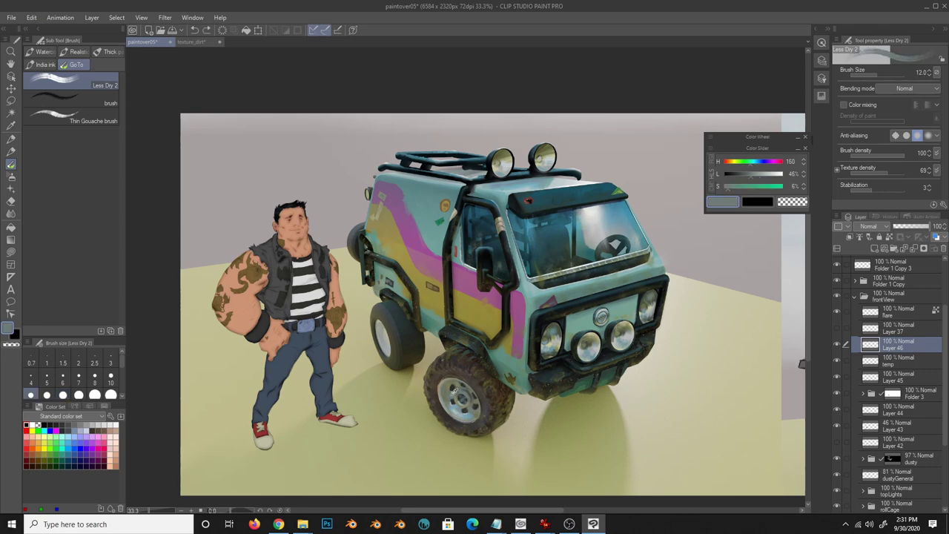
key("bracketleft")
key("bracketleft")
key("h")
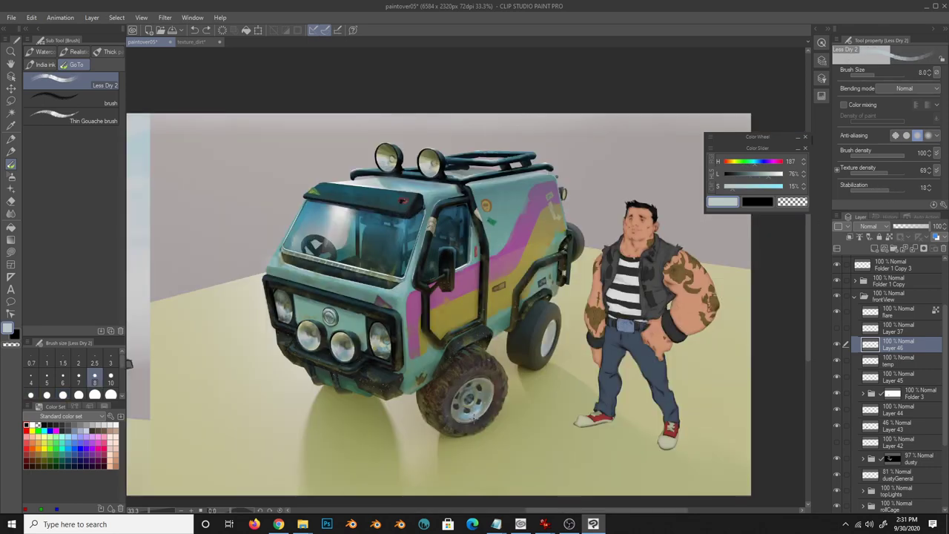
left_click(458, 384, "alt")
left_click(485, 413, "alt")
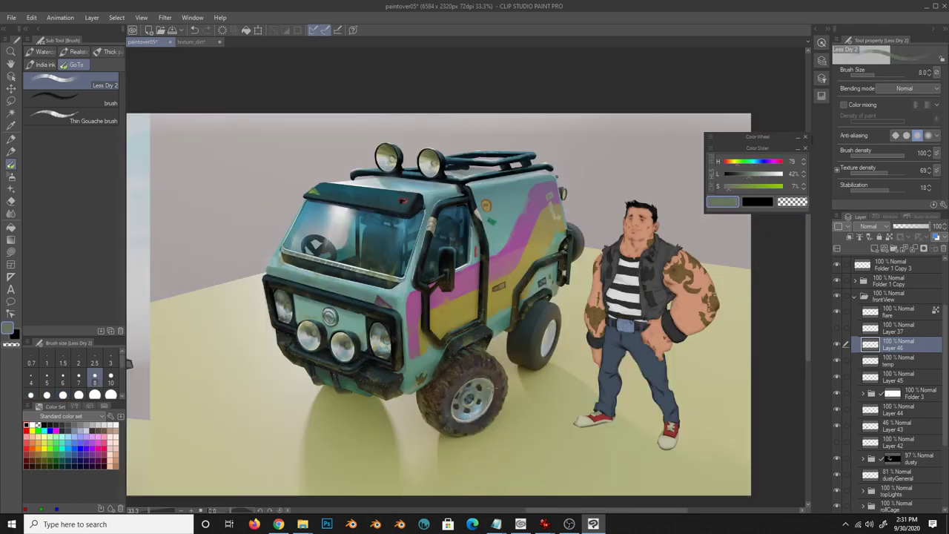
left_click(486, 412, "alt")
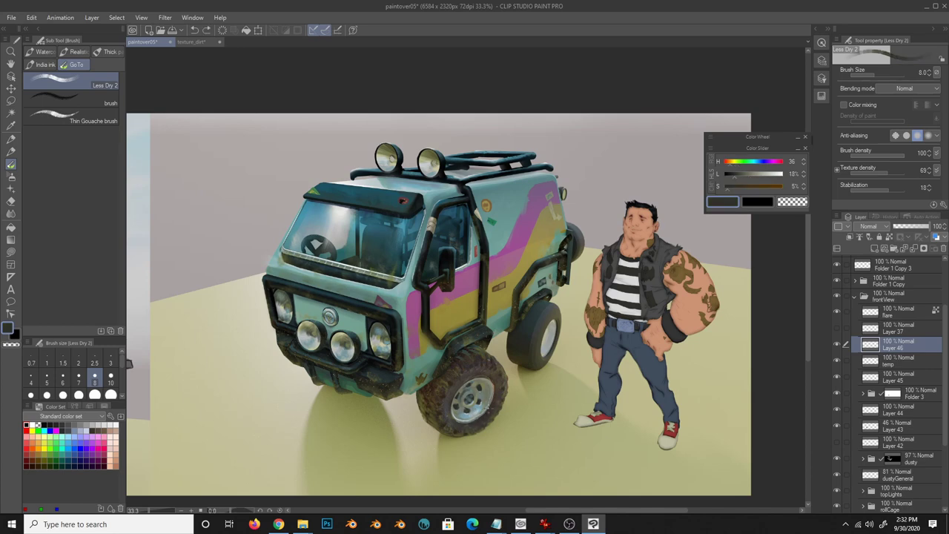
scroll(482, 411, "up", 2)
- Zoom onto the front wheel, pick a light blue-grey, and draw an ellipse over the hub
left_click(476, 417, "alt")
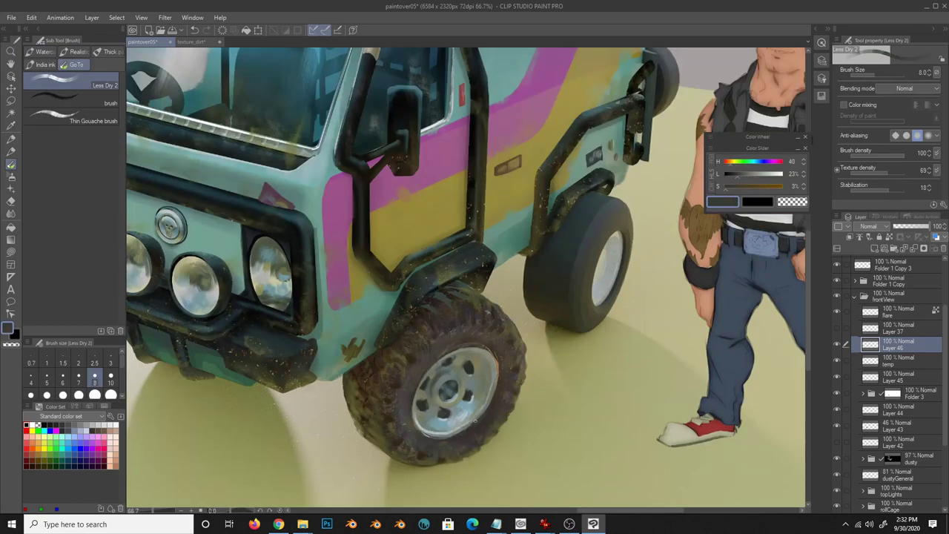
left_click(481, 421, "alt")
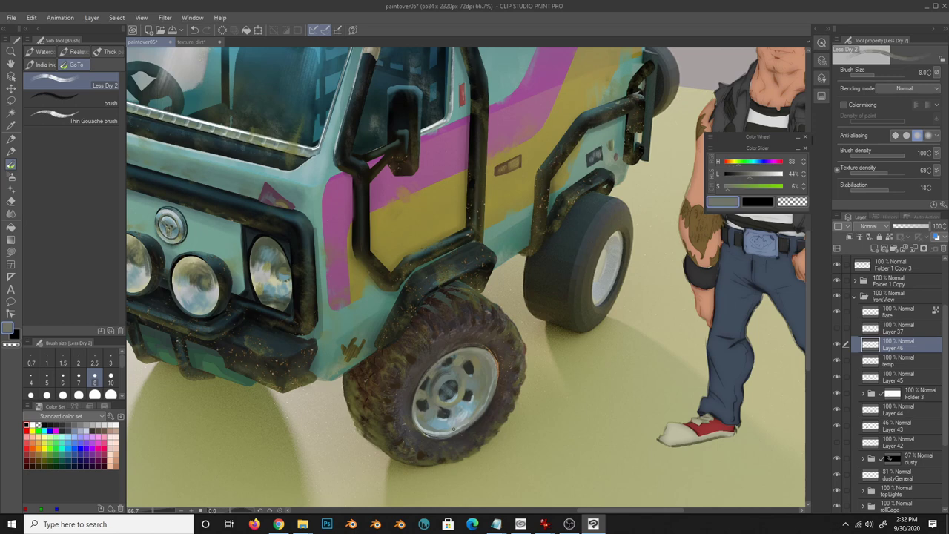
left_click(487, 402, "alt")
key("m")
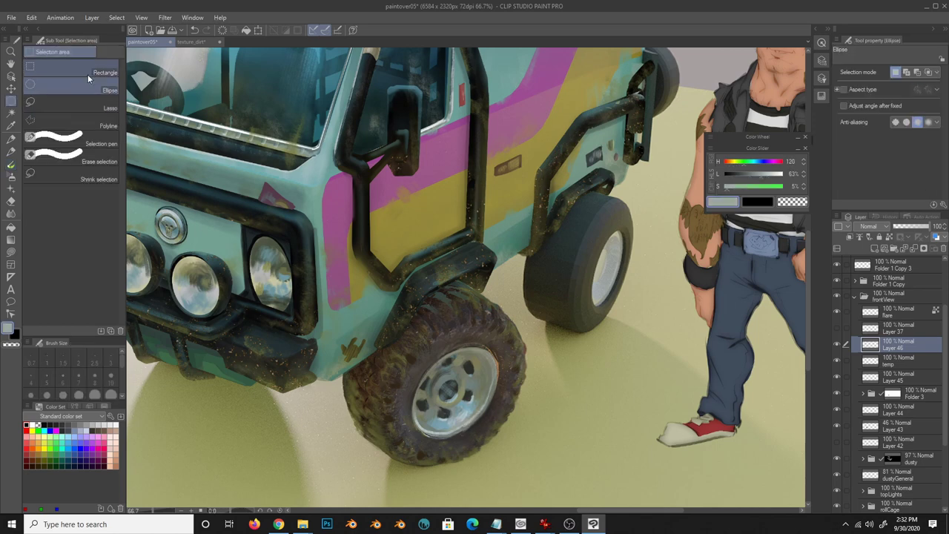
key("ctrl+shift+n")
left_click_drag(432, 342, 549, 458)
- Fill the ellipse as a purple guide and lower its layer opacity to 77%
left_click(32, 17)
left_click(45, 145)
key("b")
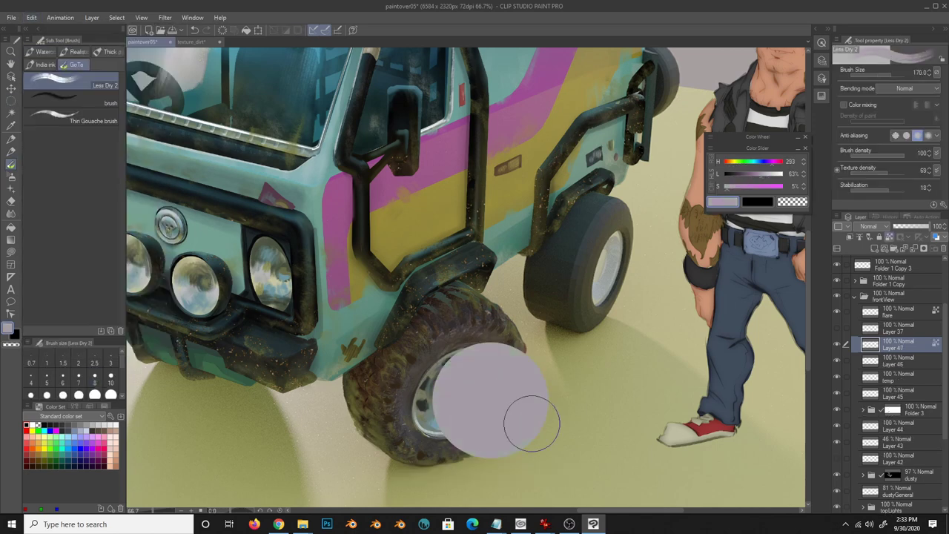
left_click_drag(474, 386, 529, 413)
left_click_drag(936, 226, 921, 226)
- Scale and tilt the purple ellipse to match the wheel hub
key("ctrl+t")
left_click_drag(547, 457, 502, 429)
left_click_drag(519, 333, 511, 339)
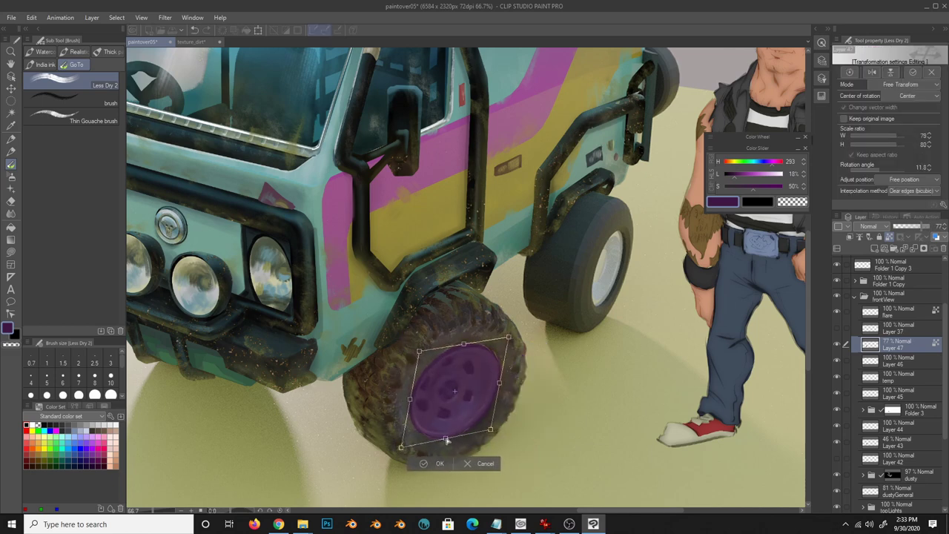
left_click(434, 465)
- Resize and expand the hub selection on the wheel layer
key("b")
key("b")
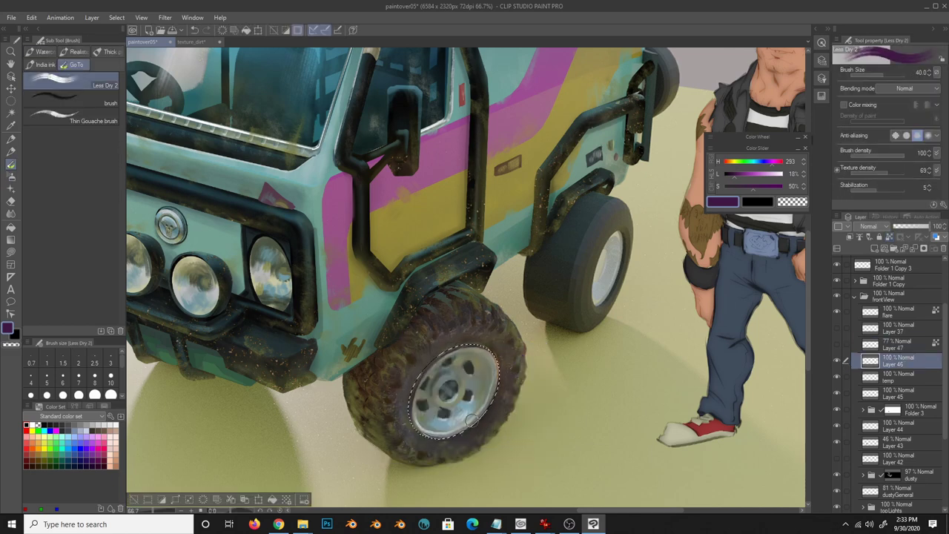
key("x")
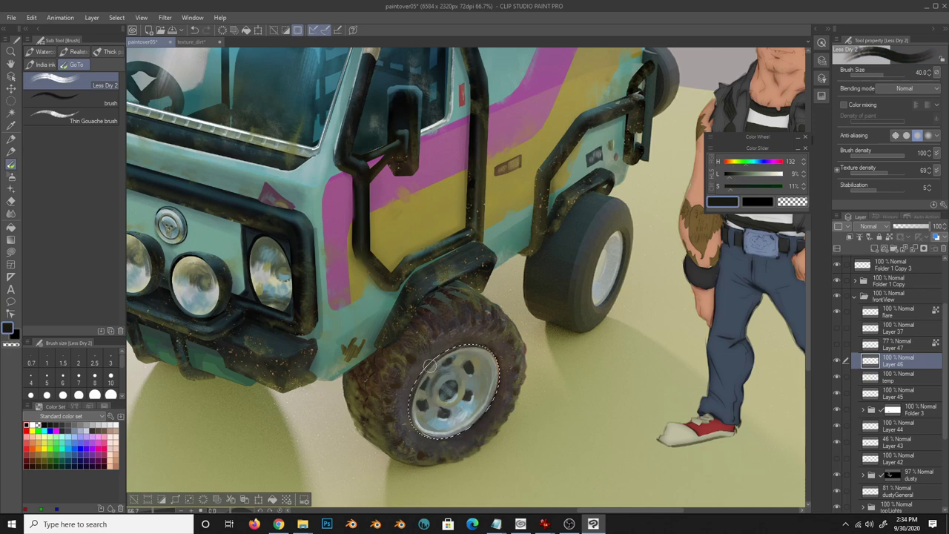
left_click(117, 18)
left_click(163, 85)
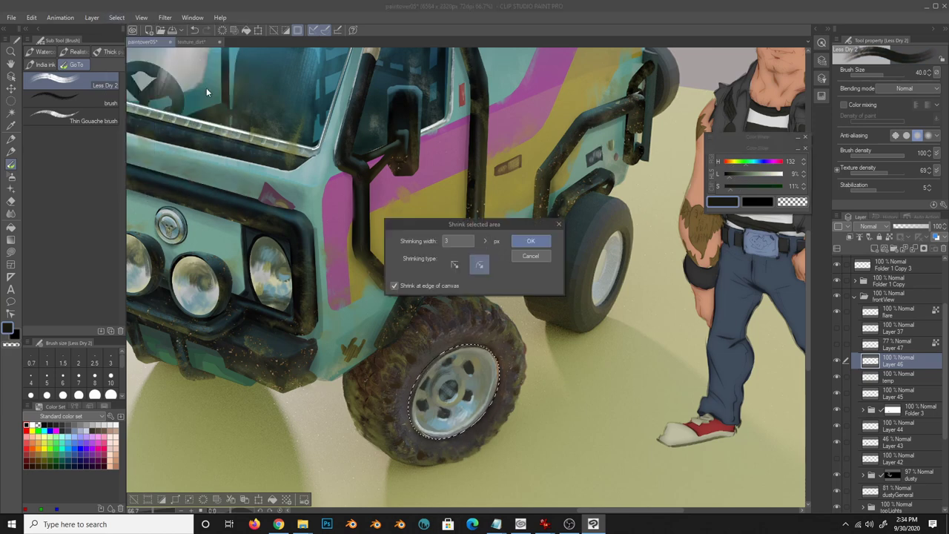
key("Return")
left_click(117, 17)
left_click(163, 82)
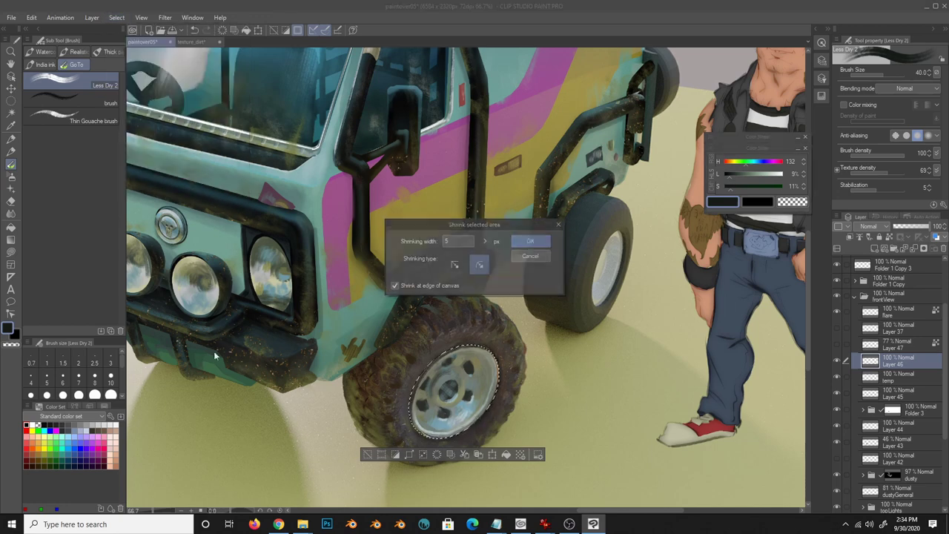
left_click(538, 241)
left_click(116, 17)
left_click(189, 82)
- Repaint the hub in pale blue and grey-green with a size-15 brush
left_click(530, 242)
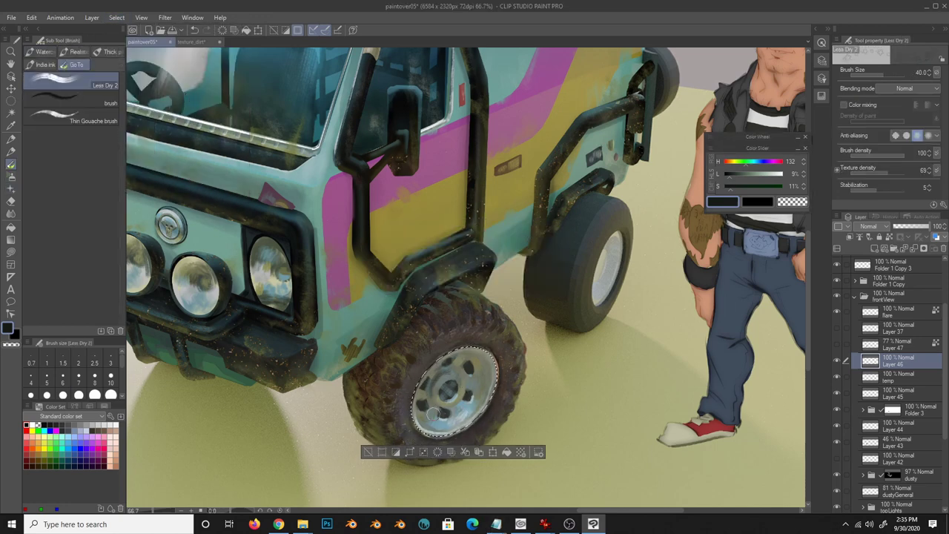
left_click(47, 395)
left_click(495, 378, "alt")
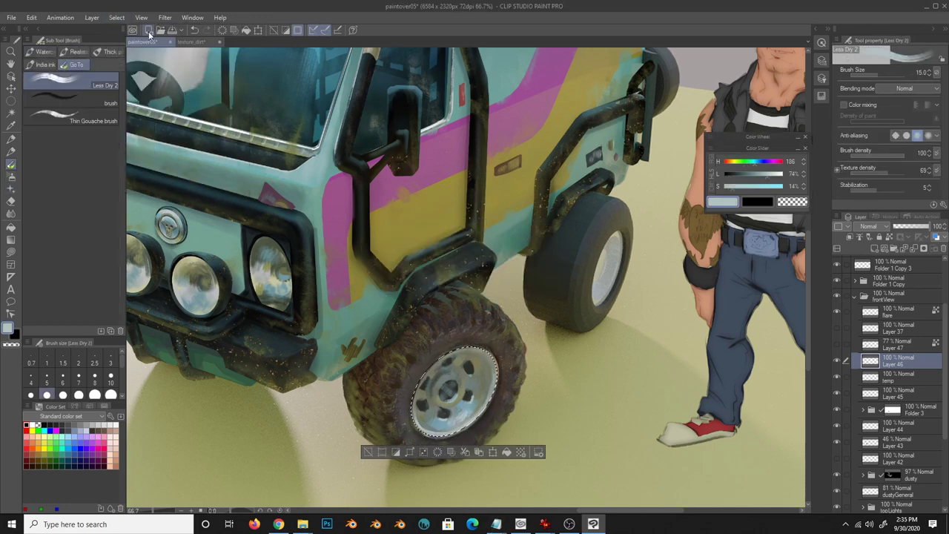
left_click(117, 17)
left_click(180, 93)
left_click(530, 242)
left_click(486, 400, "alt")
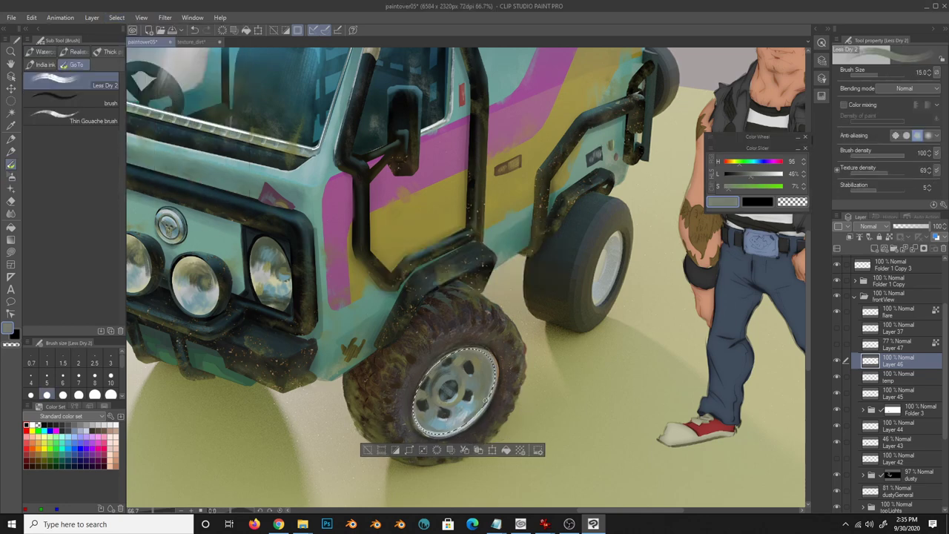
- Add olive grey, cooler grey and light blue pen strokes to the hub
left_click(450, 391, "alt")
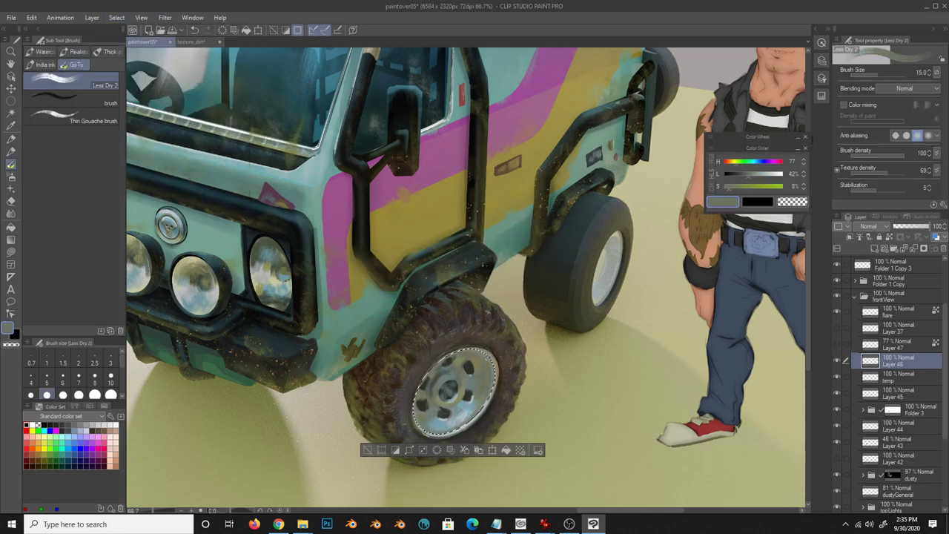
left_click(449, 391, "alt")
left_click(449, 391, "alt")
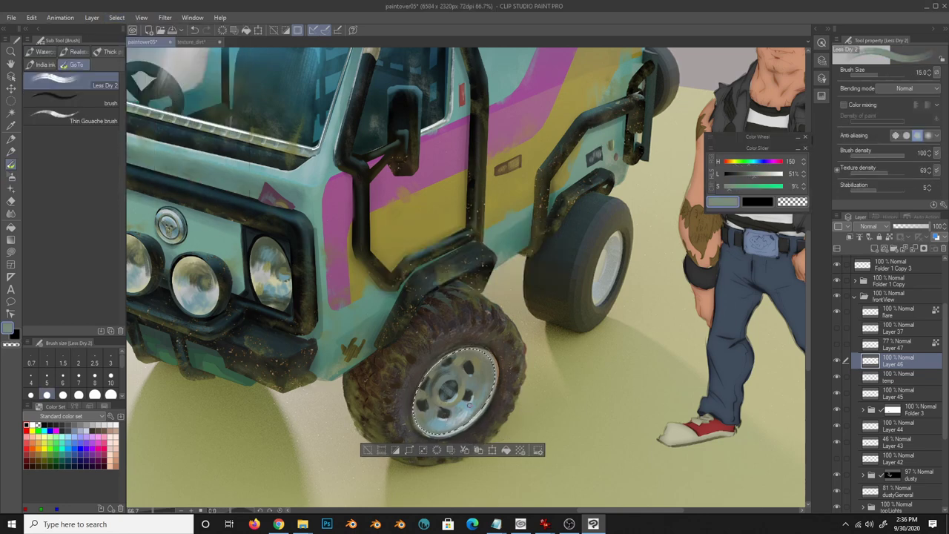
left_click(446, 423, "alt")
key("p")
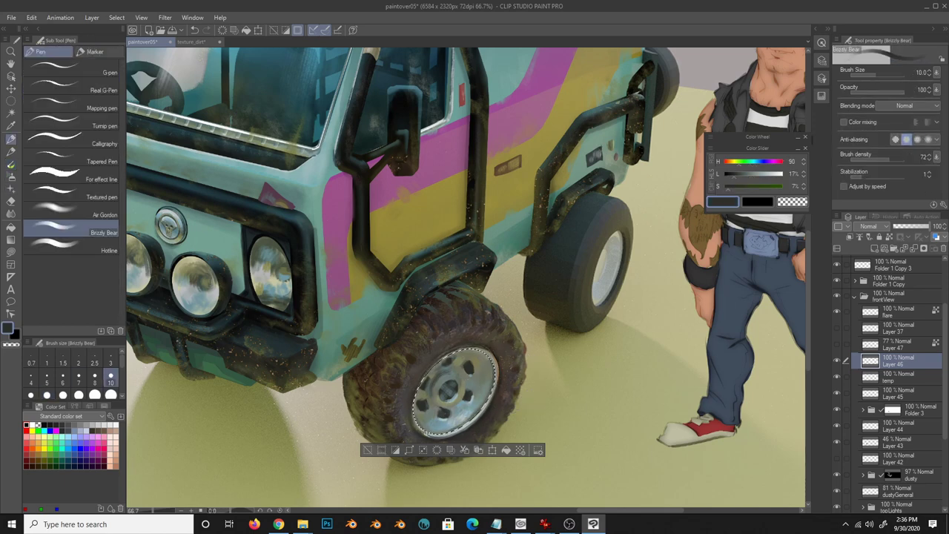
left_click(469, 423, "alt")
left_click(453, 404, "alt")
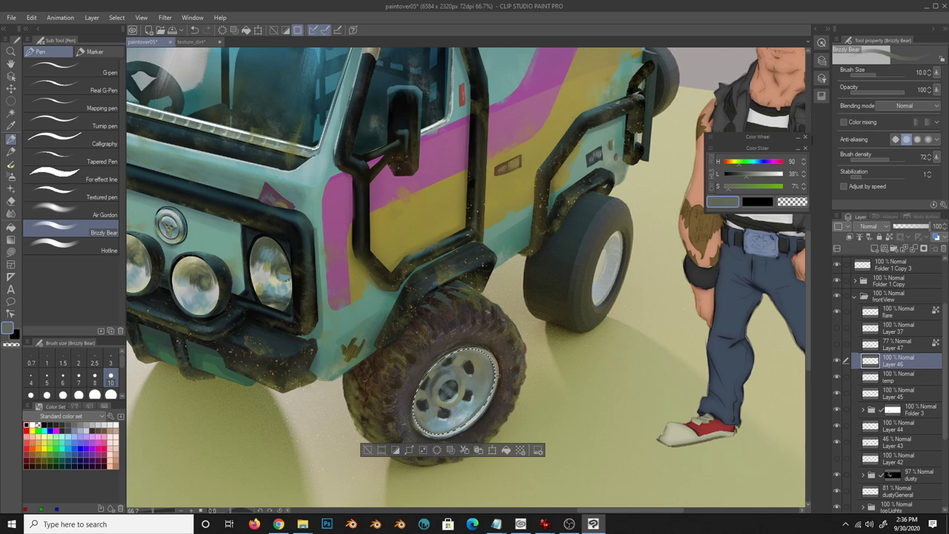
- Shrink the wheel selection twice and sample the rim's light blue-grey
left_click(116, 18)
left_click(148, 111)
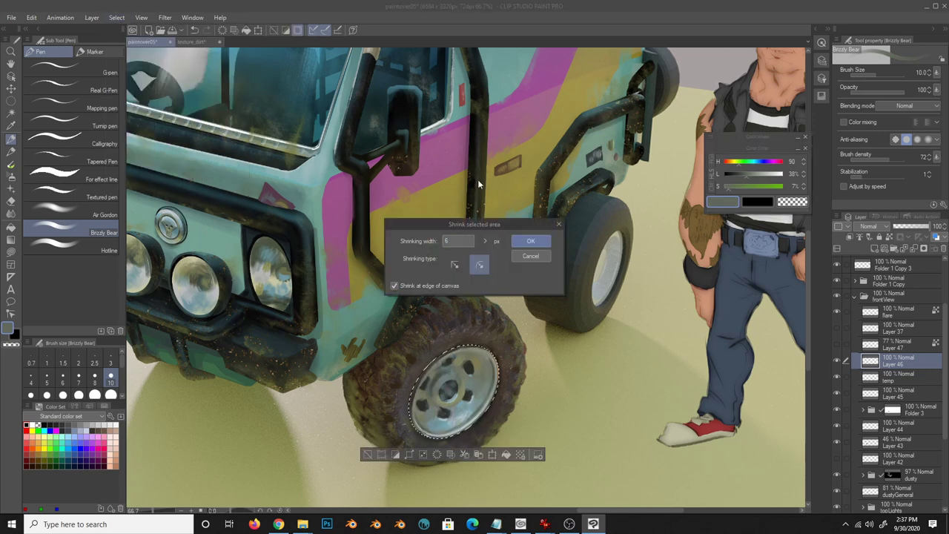
key("Return")
key("b")
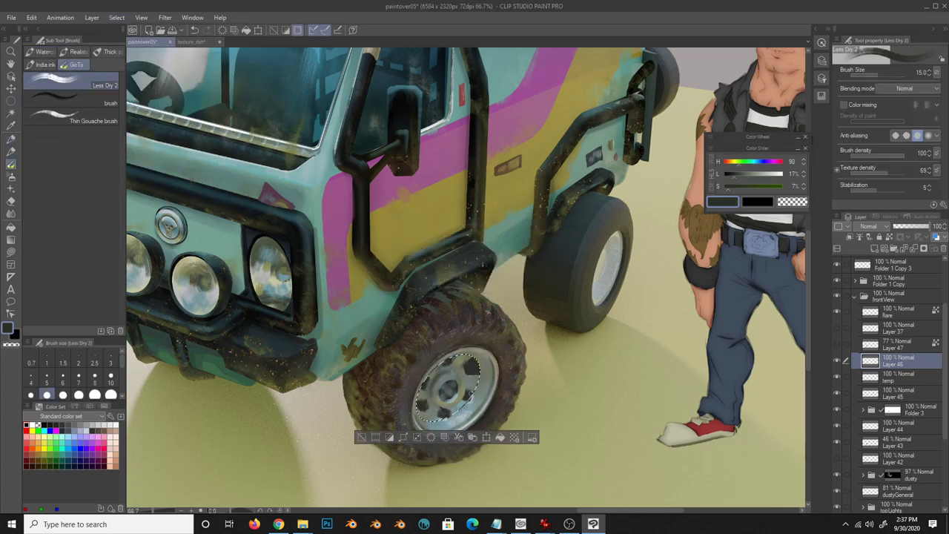
left_click(116, 17)
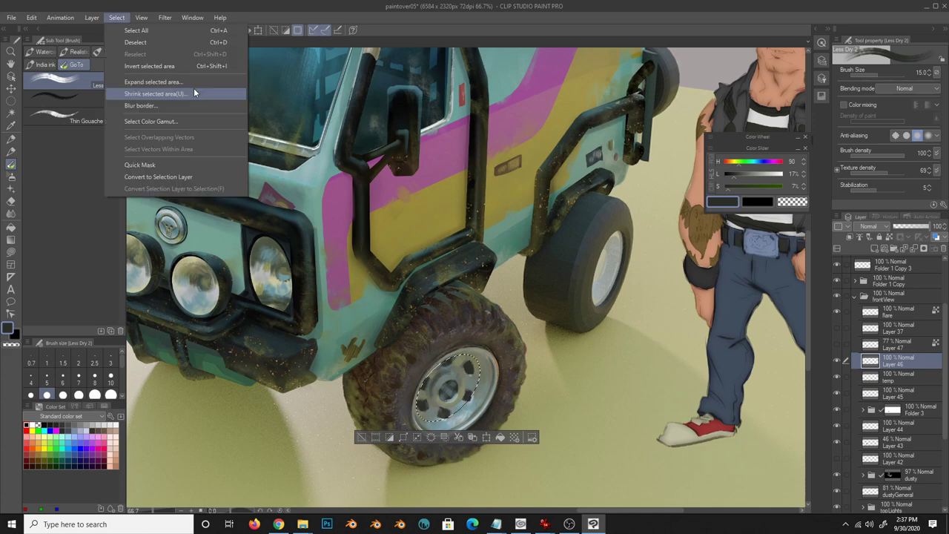
left_click(148, 95)
key("Return")
key("m")
key("b")
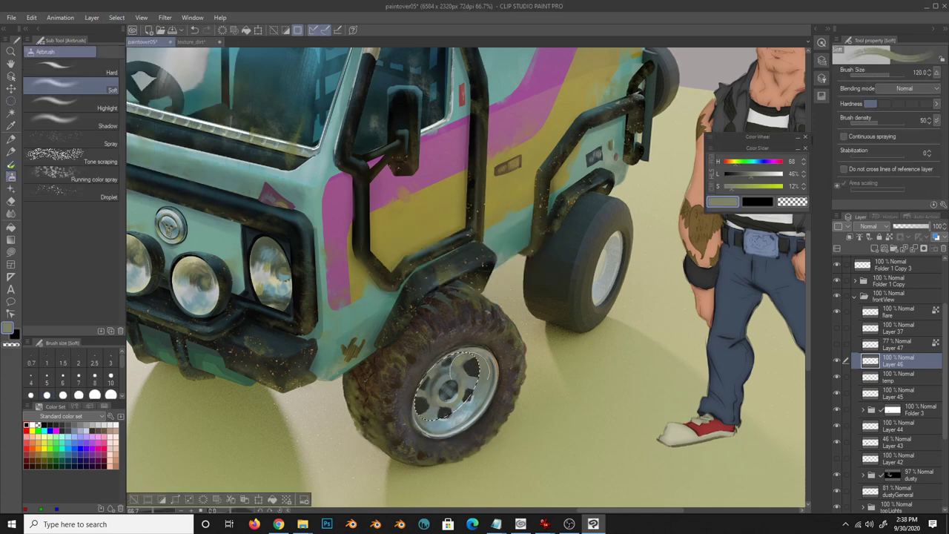
left_click(463, 413, "alt")
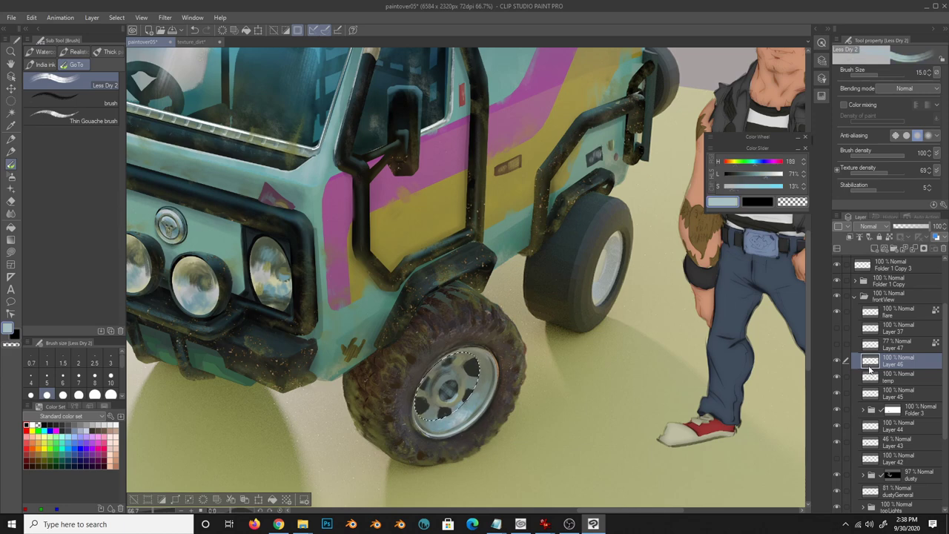
- Copy the selected rim and paste it as new layer Layer 46 2
key("m")
key("ctrl+c")
key("ctrl+v")
- Clear the rim selection and make Layer 46 active for painting
key("m")
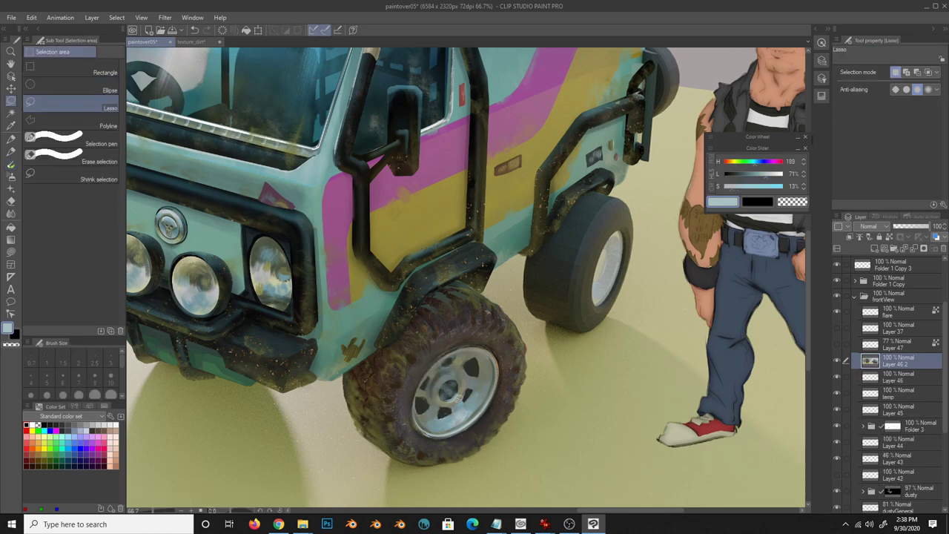
left_click(897, 377)
left_click(116, 18)
left_click(148, 94)
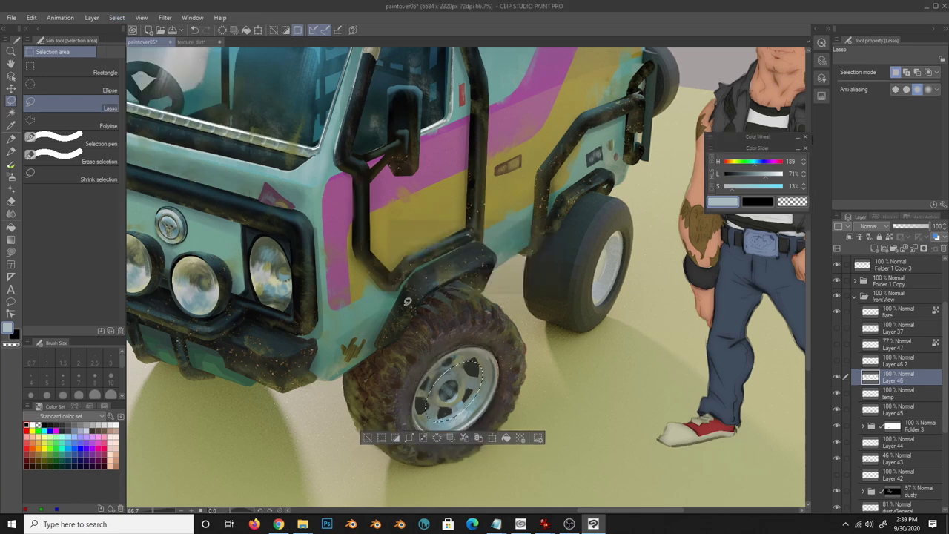
key("ctrl+d")
key("b")
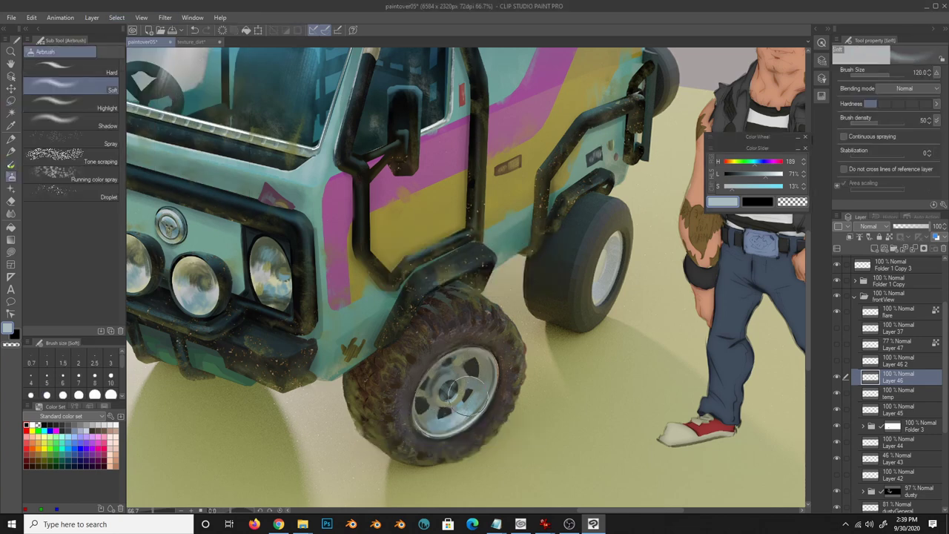
key("b")
- Paint dark grey and grey-green dirt on the front tire at brush sizes 6–17
left_click(449, 410, "alt")
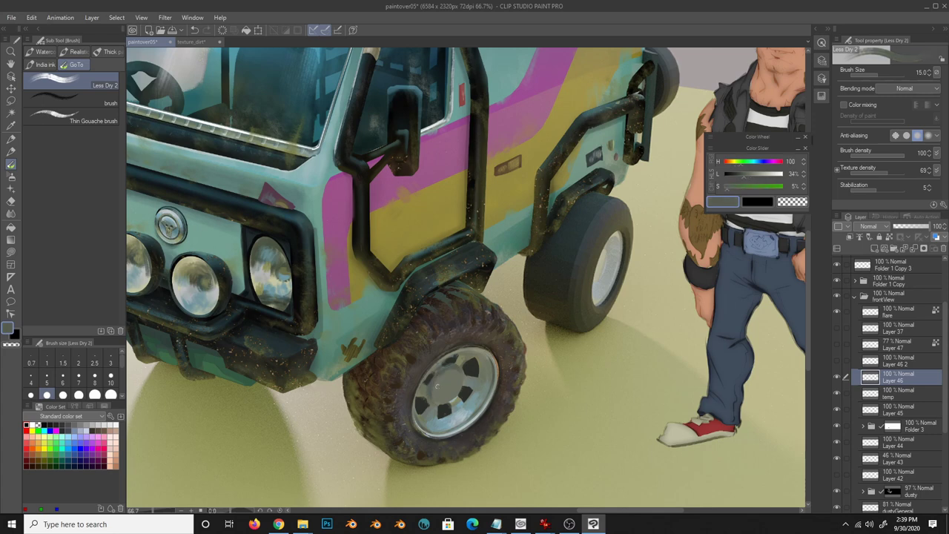
left_click(451, 380, "alt")
key("bracketleft")
key("bracketleft")
key("bracketleft")
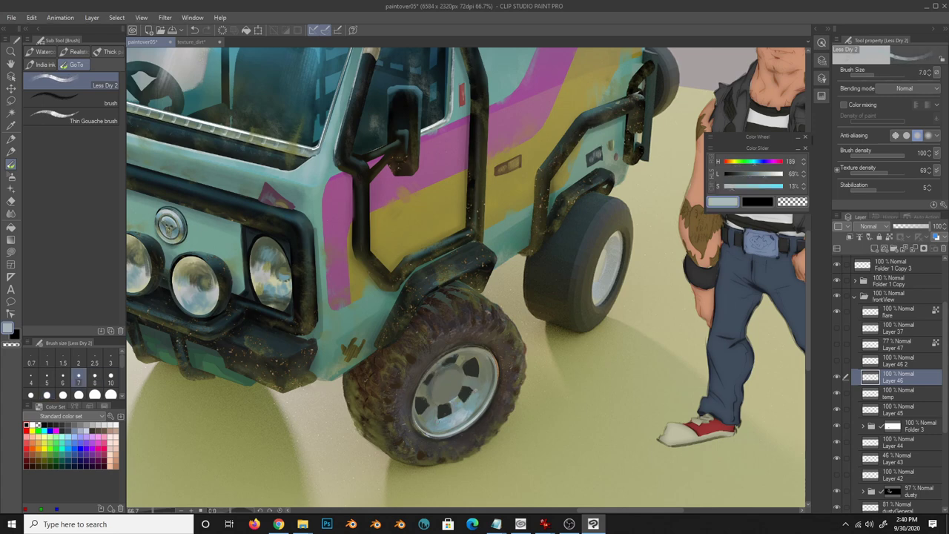
key("bracketleft")
left_click(479, 369, "alt")
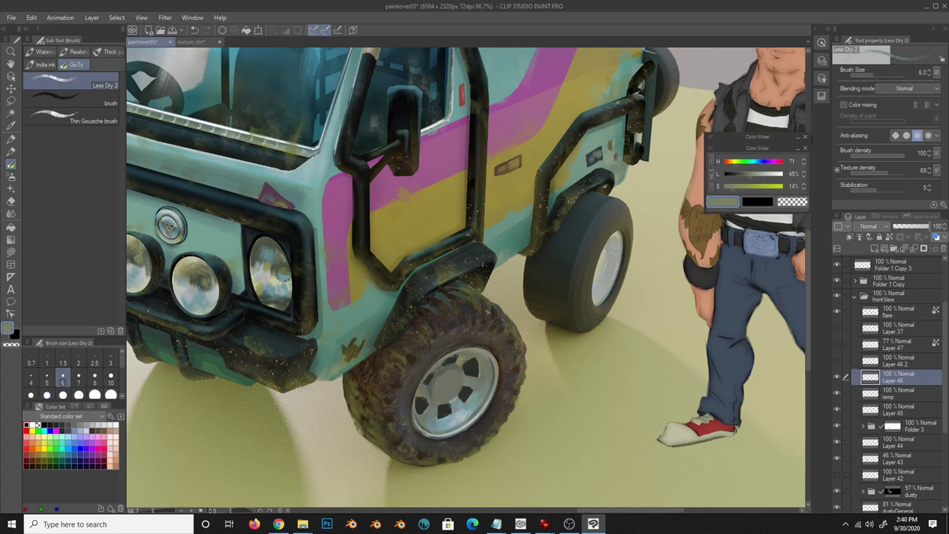
left_click(475, 335, "alt")
key("bracketright")
key("bracketright")
key("bracketright")
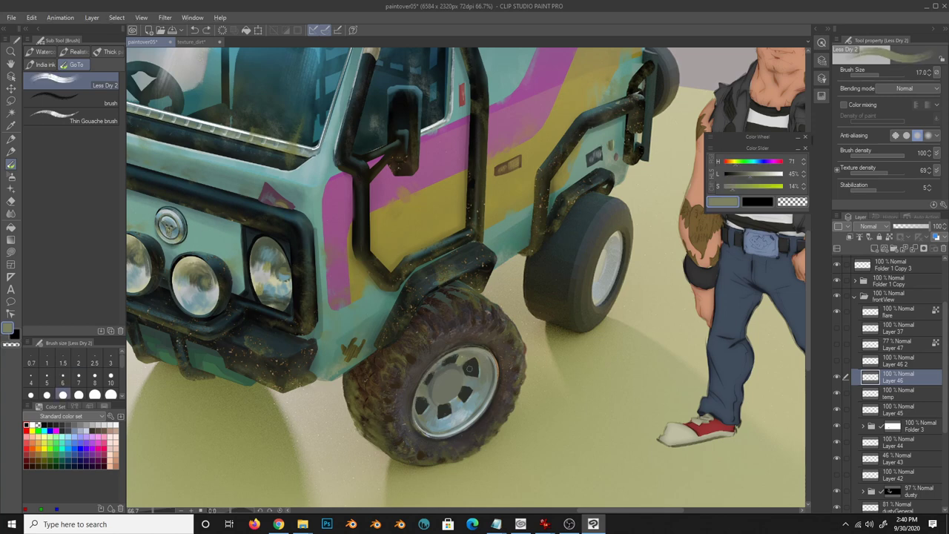
- Add darker olive and near-black grime plus light hub tones at brush size 12
left_click(453, 377, "alt")
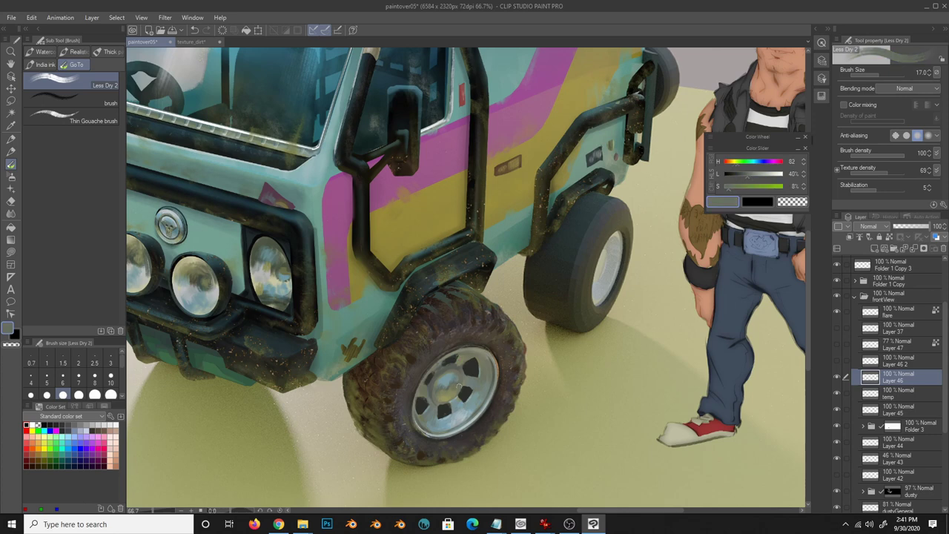
left_click(451, 375, "alt")
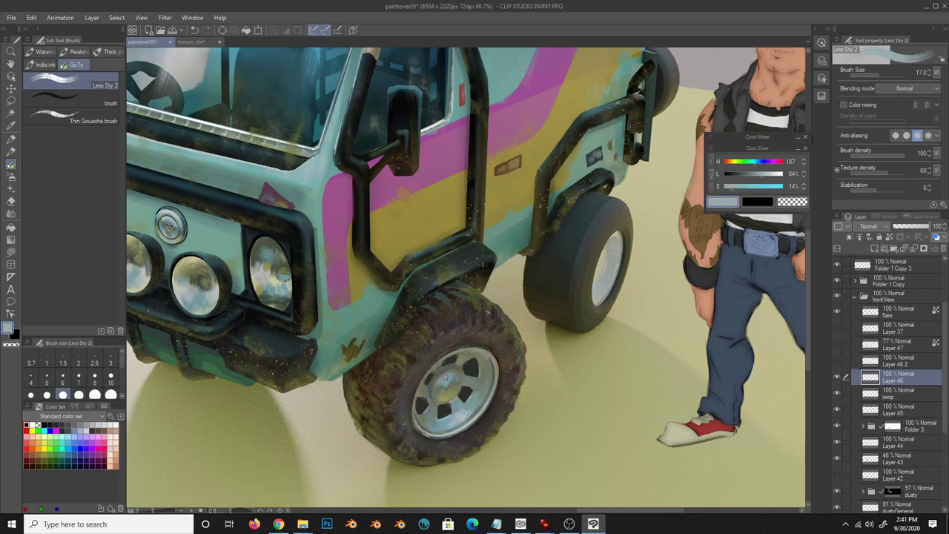
left_click(479, 356, "alt")
key("bracketleft")
key("bracketleft")
left_click(432, 394, "alt")
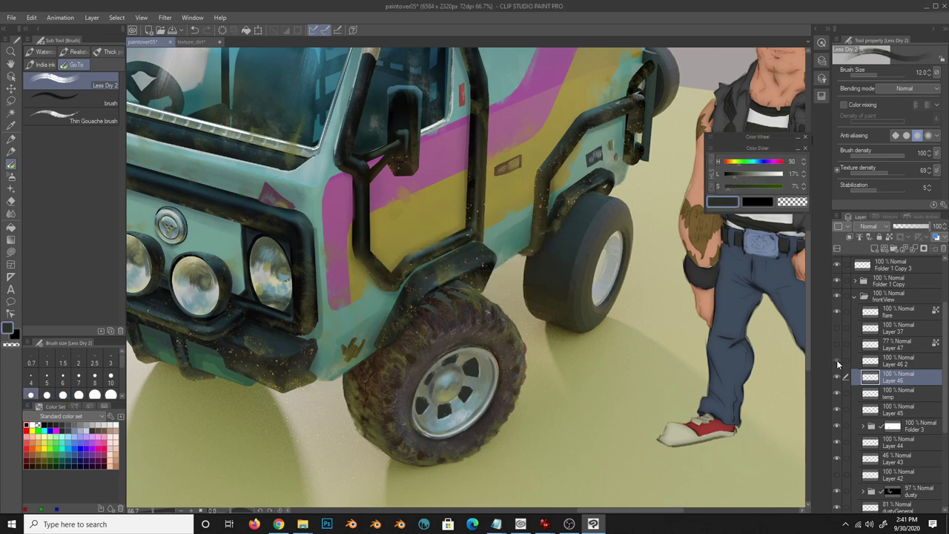
left_click(469, 375, "alt")
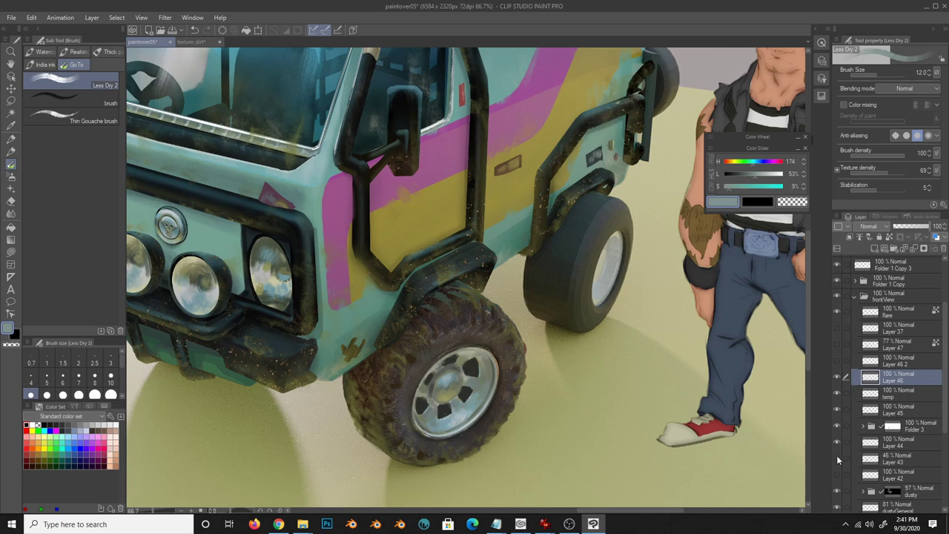
- Merge Layer 46 through Layer 43 into Layer 46
left_click(893, 458)
left_click(894, 377)
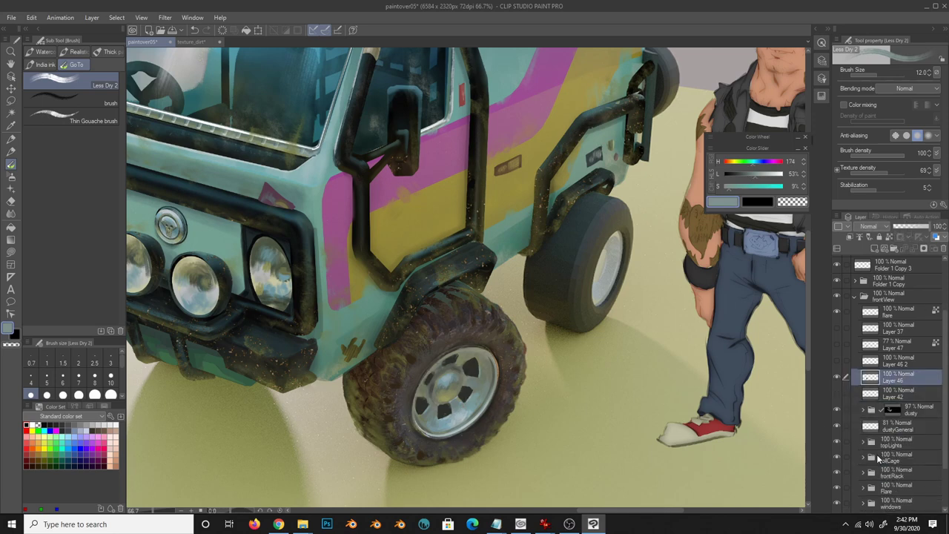
left_click(885, 458, "shift")
key("shift+alt+e")
- Select the dusty folder, flip the canvas horizontally and zoom out to 50%
left_click(901, 410)
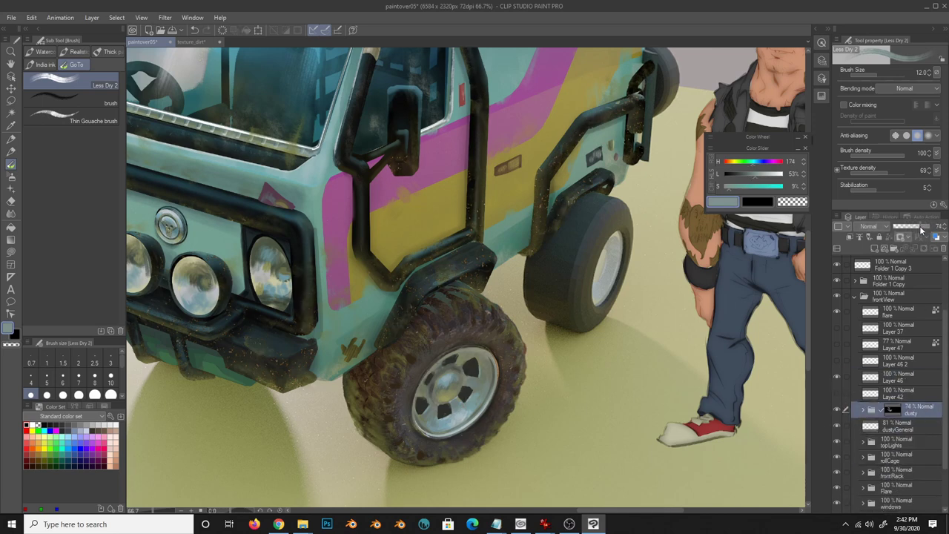
key("h")
key("ctrl+minus")
- Rename Layer 47 to selectOval
double_click(897, 345)
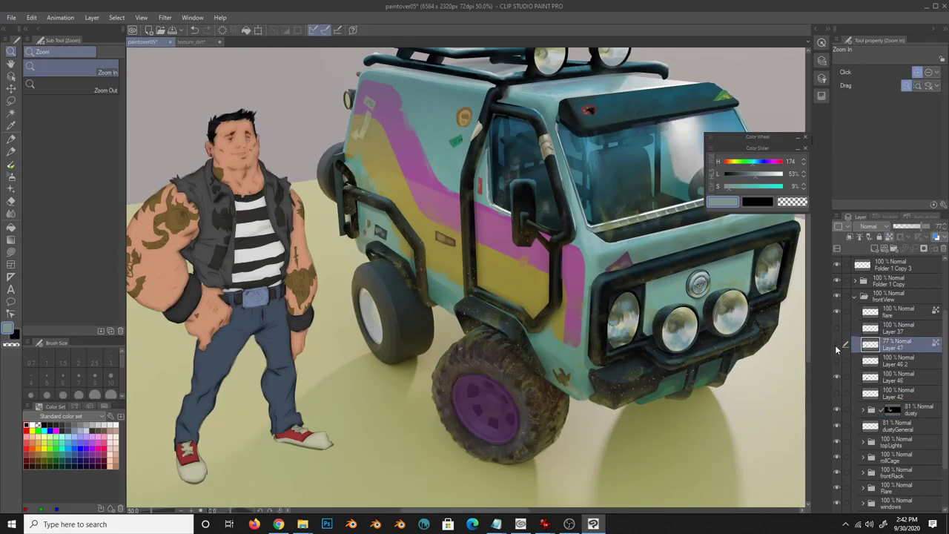
type("selectOut")
key("Return")
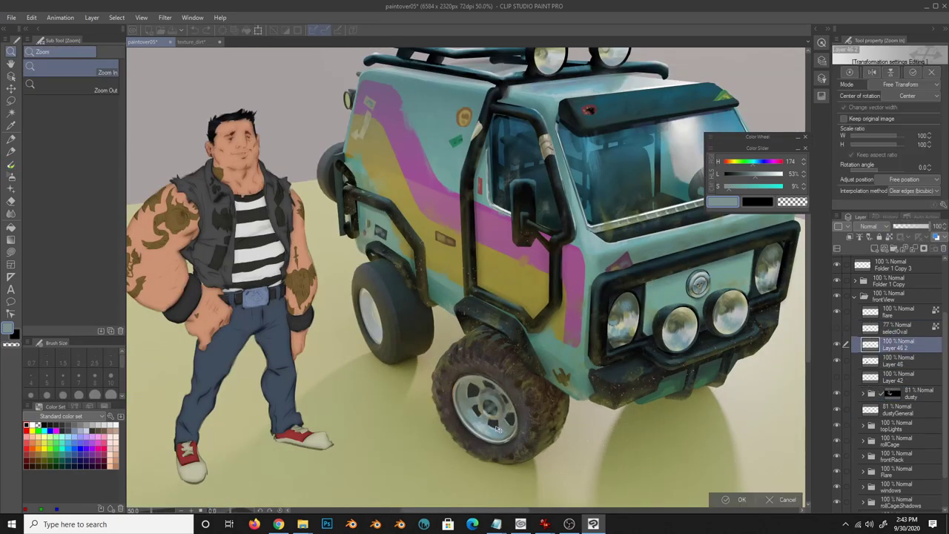
key("ctrl+t")
key("Return")
- Lasso-copy the hub area, paste it, and merge the copy down into Layer 46
key("m")
left_click_drag(479, 390, 482, 392)
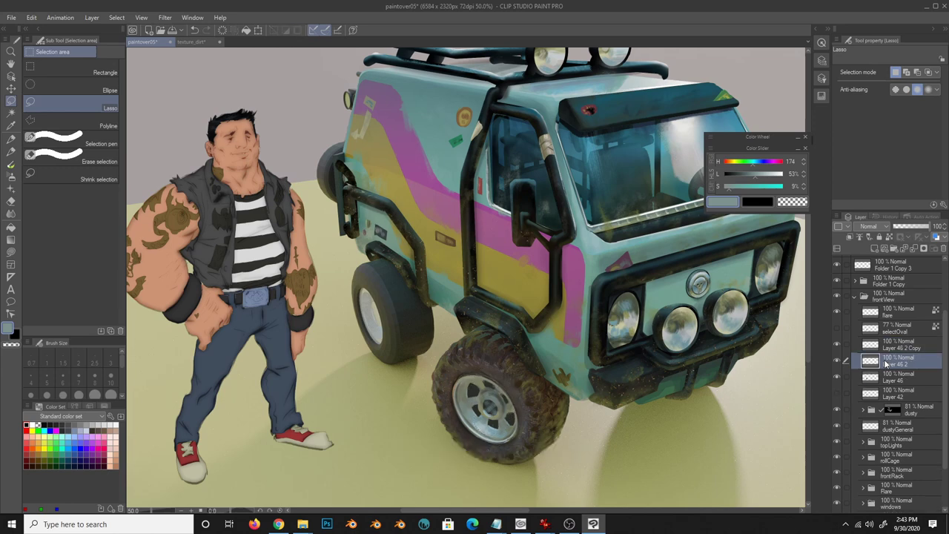
key("ctrl+c")
key("ctrl+v")
key("ctrl+t")
key("Return")
key("k")
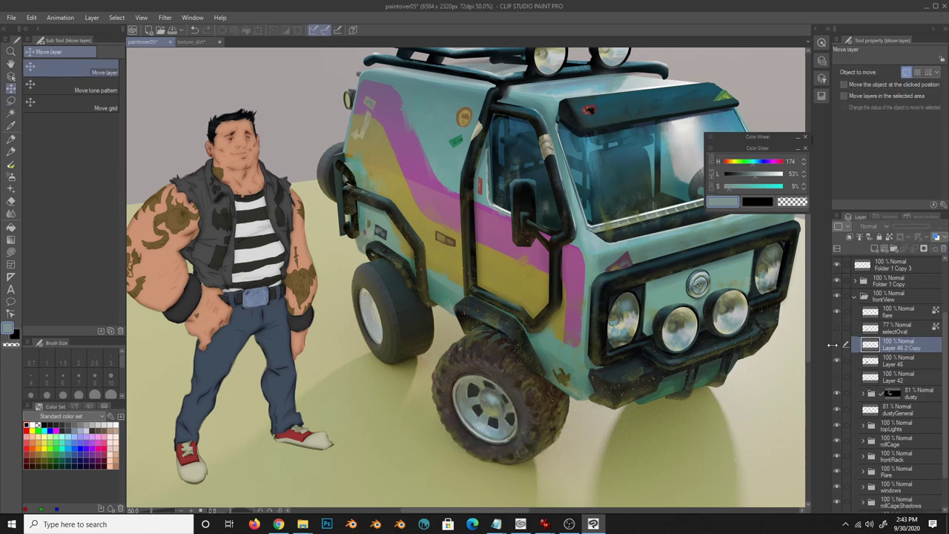
key("ctrl+e")
- Group the wheel layer into a new folder named wheelupdates
key("ctrl+g")
double_click(897, 346)
type("wheelupdates")
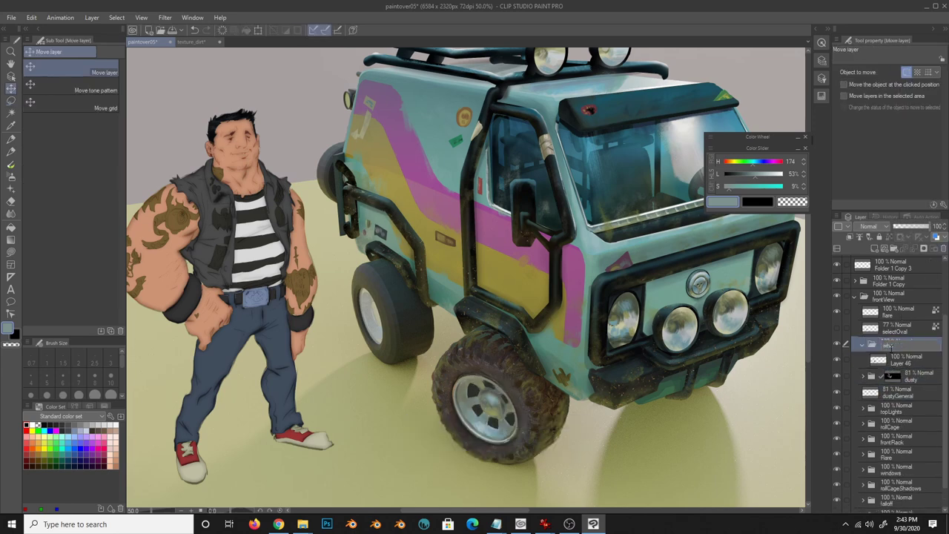
key("Return")
- On a new layer in wheelupdates, paint the hub with sampled dark greys at size 8
key("b")
left_click(460, 318, "alt")
key("ctrl+shift+n")
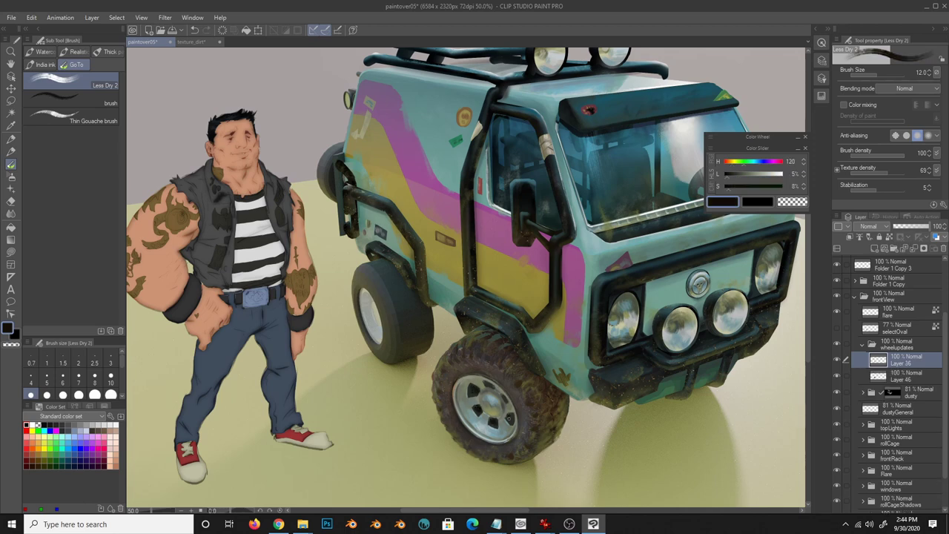
left_click(491, 421, "alt")
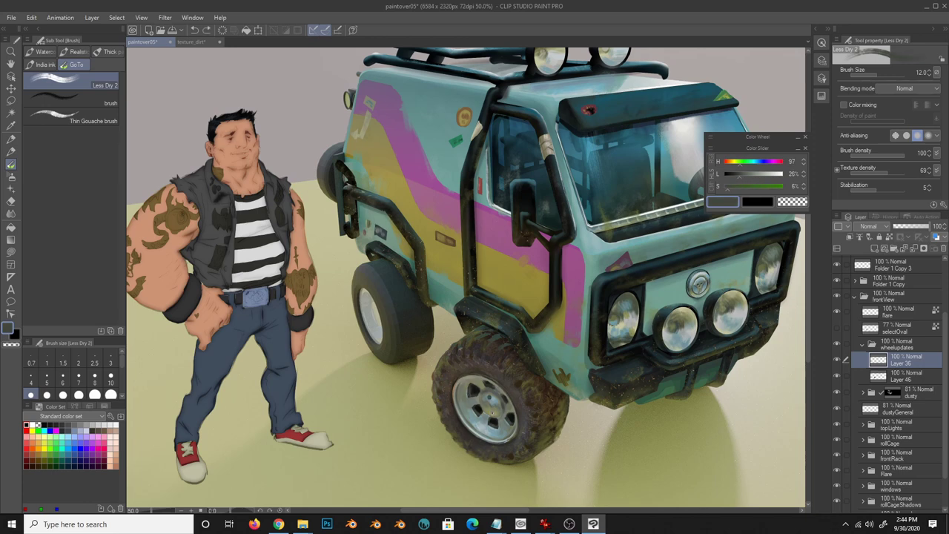
key("bracketleft")
key("bracketleft")
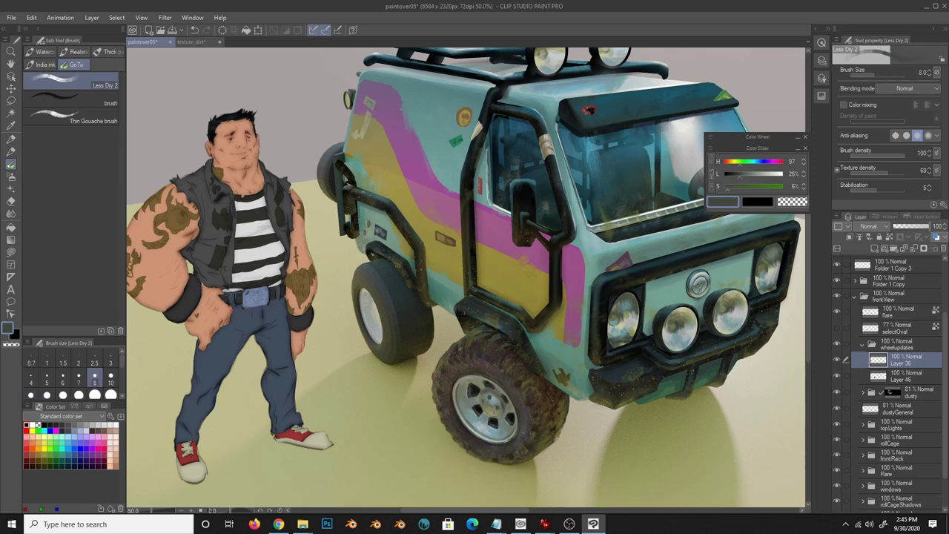
left_click(489, 398, "alt")
left_click(490, 413, "alt")
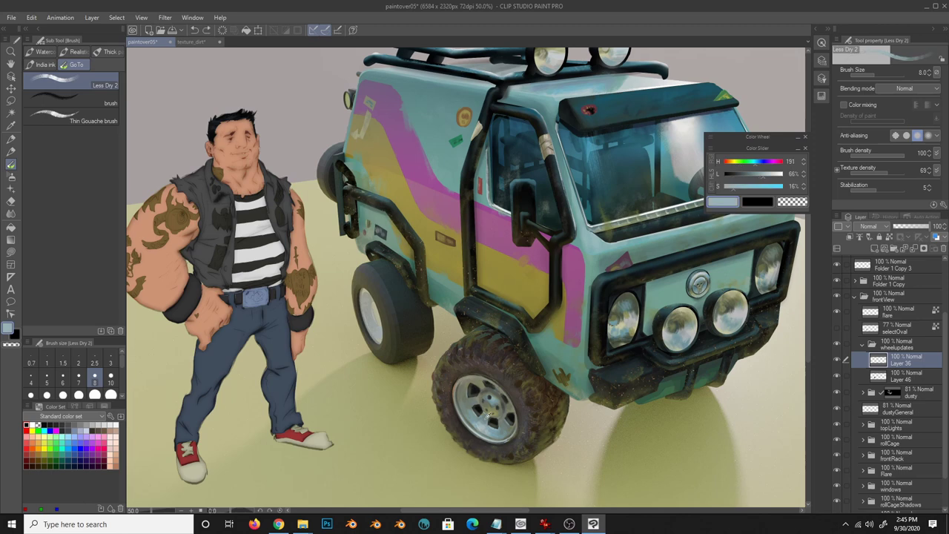
left_click(489, 408, "alt")
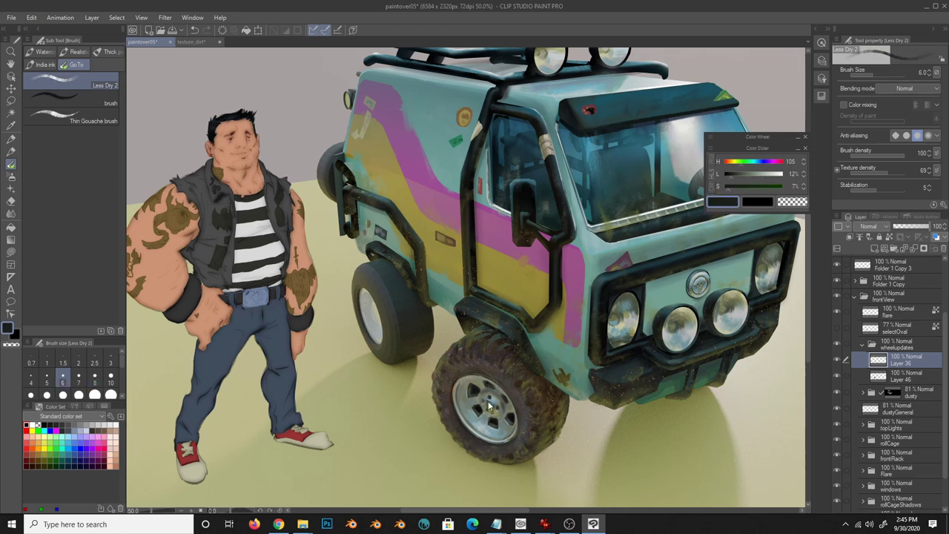
- Erase and retouch the hub in light blue-grey with smooth ink brushes
key("e")
key("b")
key("e")
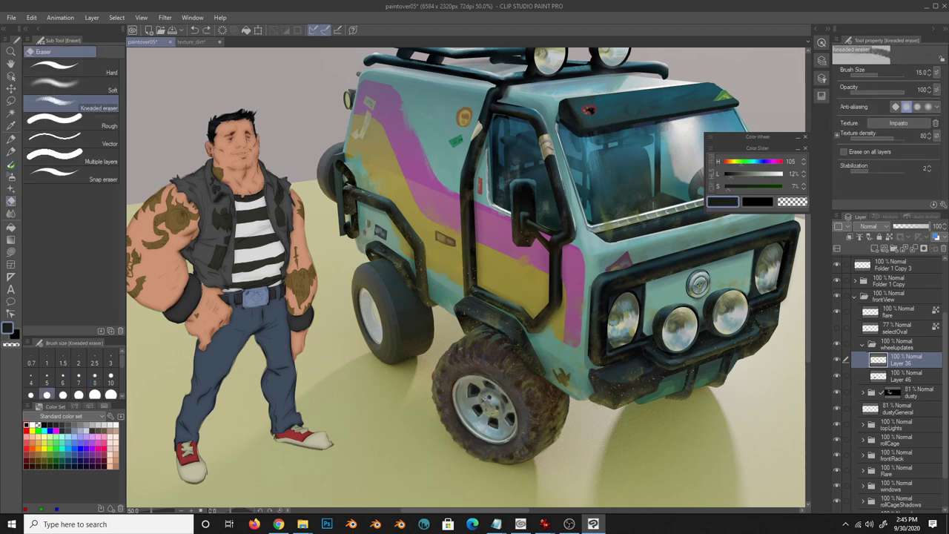
key("b")
left_click(44, 64)
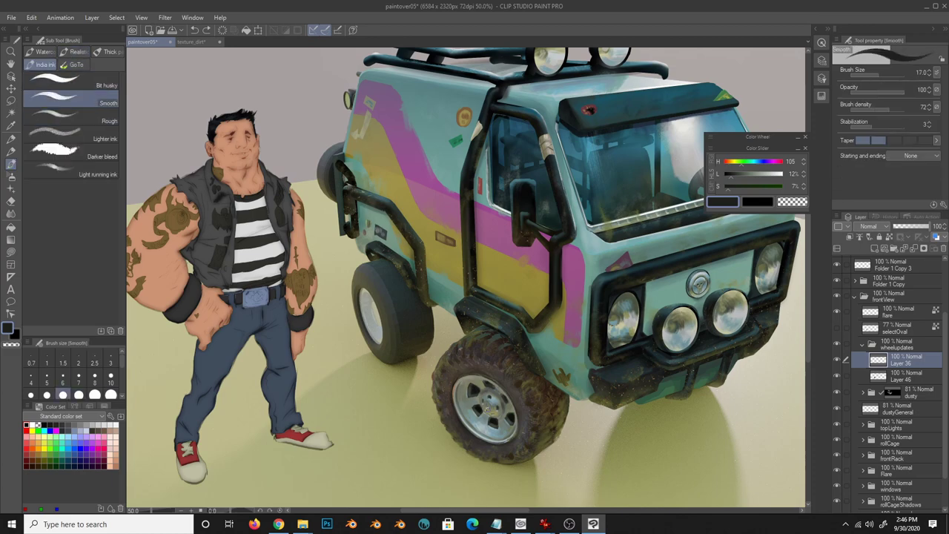
left_click(486, 406, "alt")
scroll(491, 380, "down", 3)
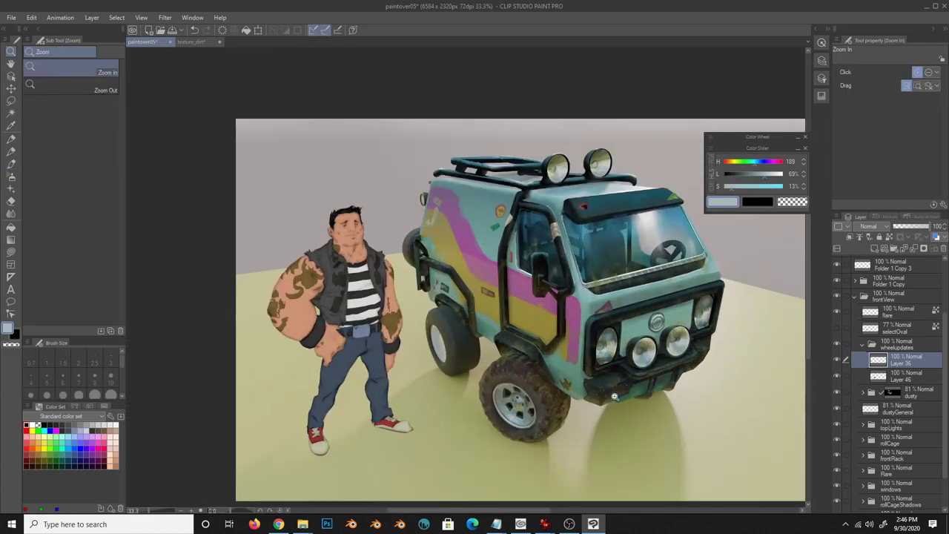
- Open tire.png from recent files and paste it, scaled, over the van's rear wheel
left_click(191, 42)
left_click(11, 17)
left_click(386, 68)
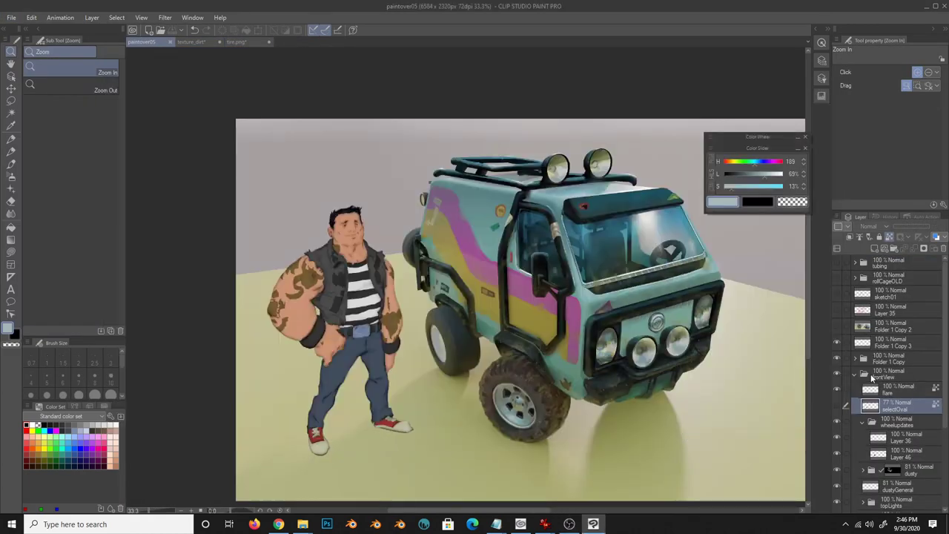
key("ctrl+v")
key("ctrl+t")
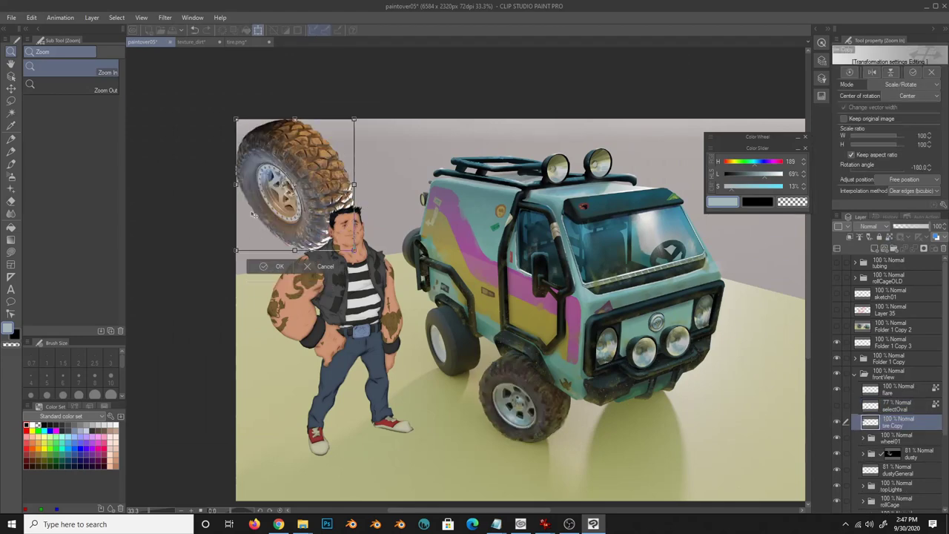
key("Return")
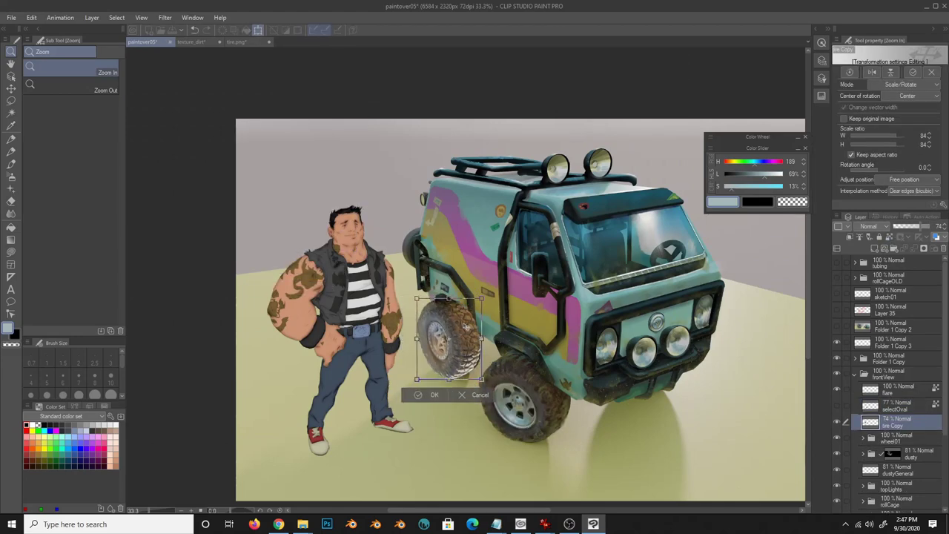
key("ctrl+plus")
key("ctrl+plus")
- Show the tire Copy layer and undo back to its placed transform
key("m")
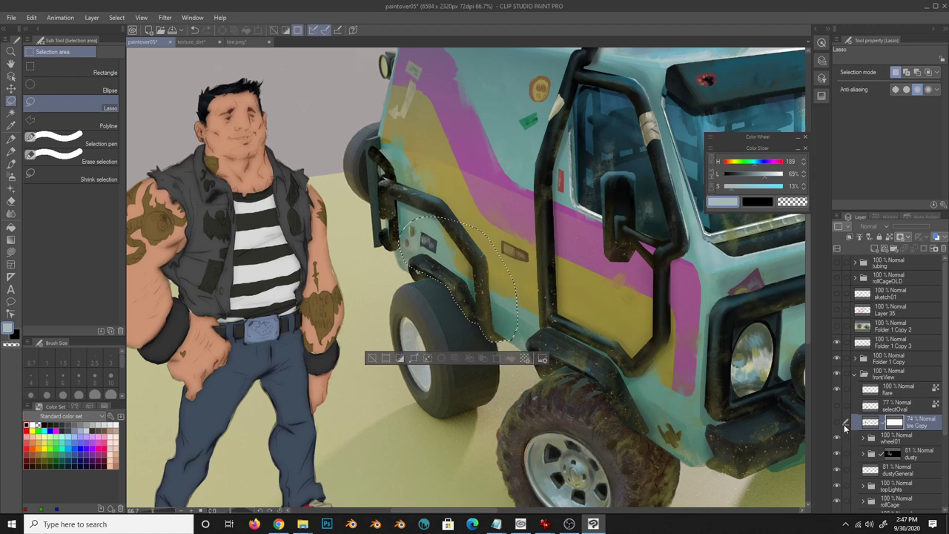
left_click(837, 422)
key("e")
key("ctrl+z")
key("ctrl+z")
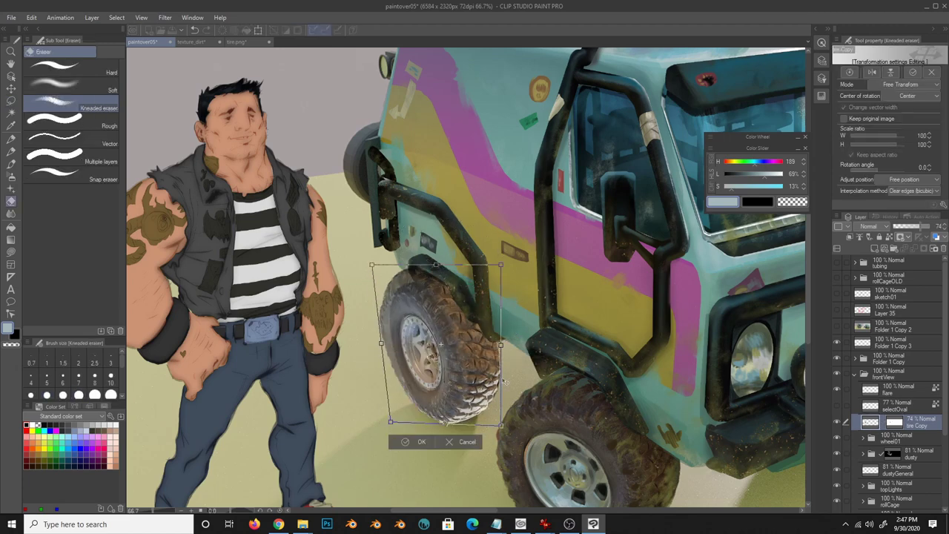
key("m")
key("ctrl+z")
key("ctrl+z")
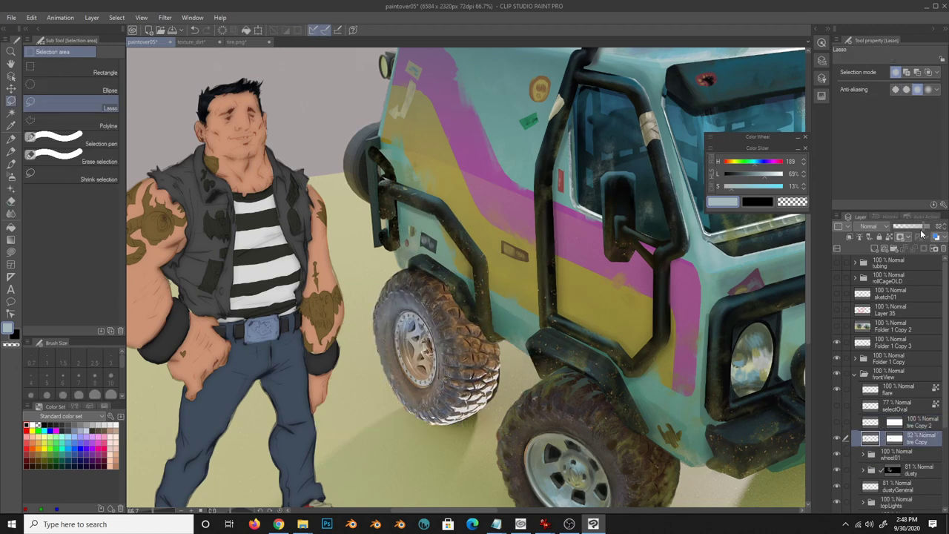
key("ctrl+z")
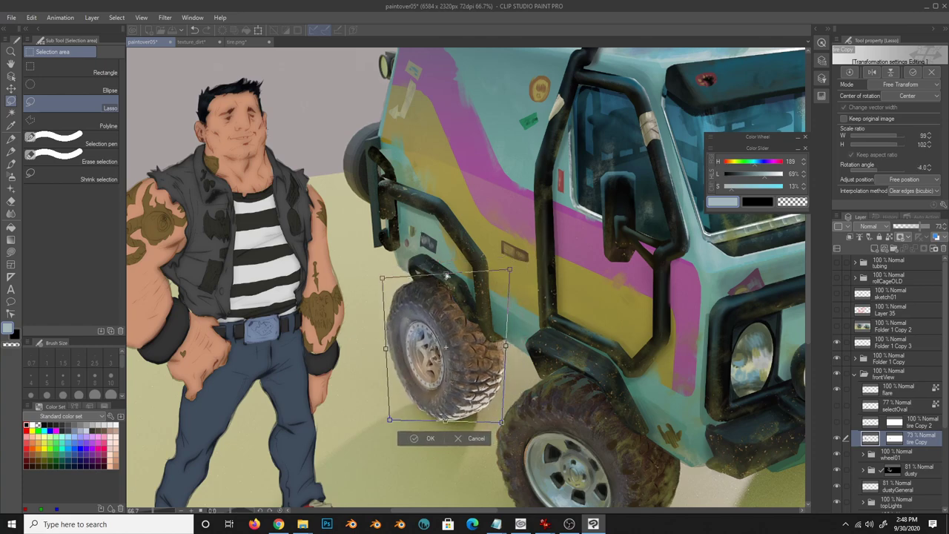
key("ctrl+z")
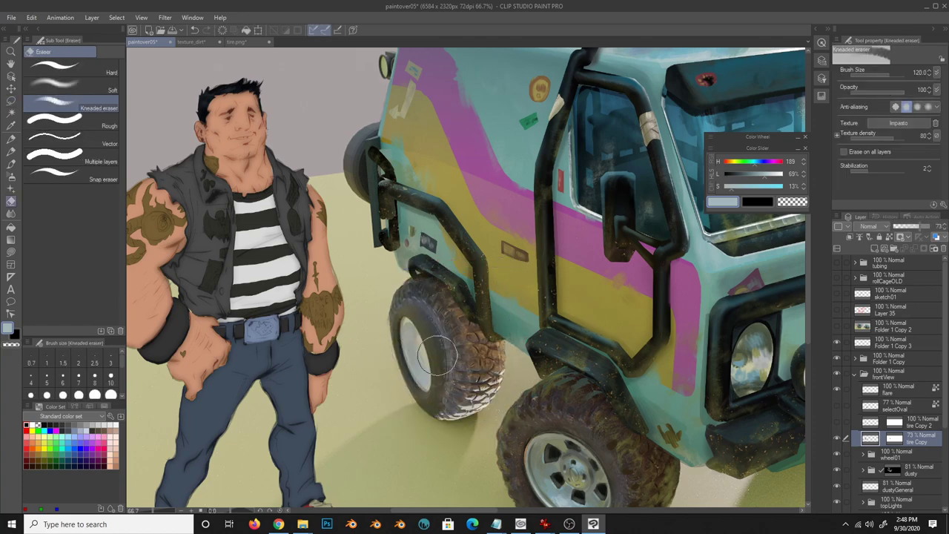
- Mesh-warp the tire texture so its tread bends around the wheel
key("ctrl+shift+t")
left_click(32, 17)
left_click(223, 364)
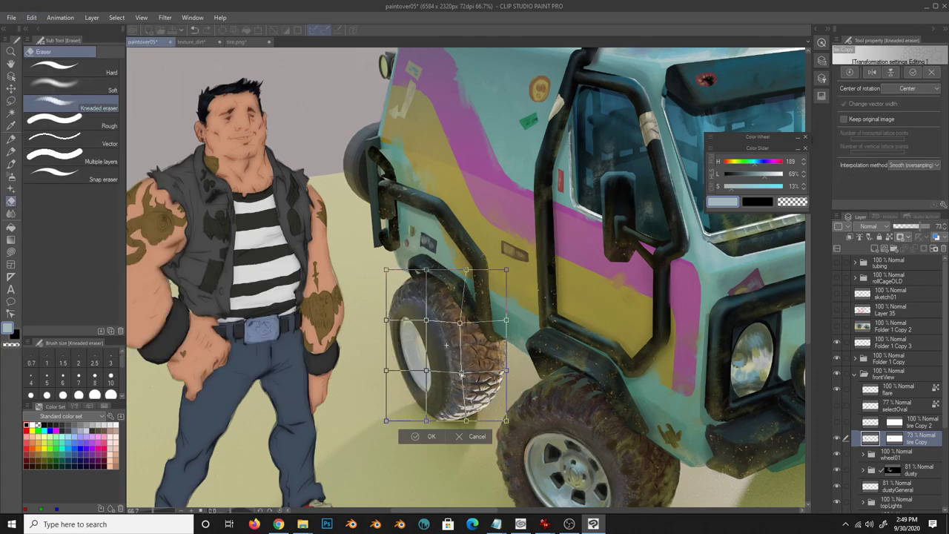
left_click_drag(425, 320, 405, 304)
mouse_move(466, 370)
left_mouse_down()
mouse_move(469, 349)
mouse_move(427, 346)
mouse_move(458, 366)
mouse_move(432, 380)
mouse_move(427, 421)
left_mouse_up()
left_click_drag(448, 374, 455, 374)
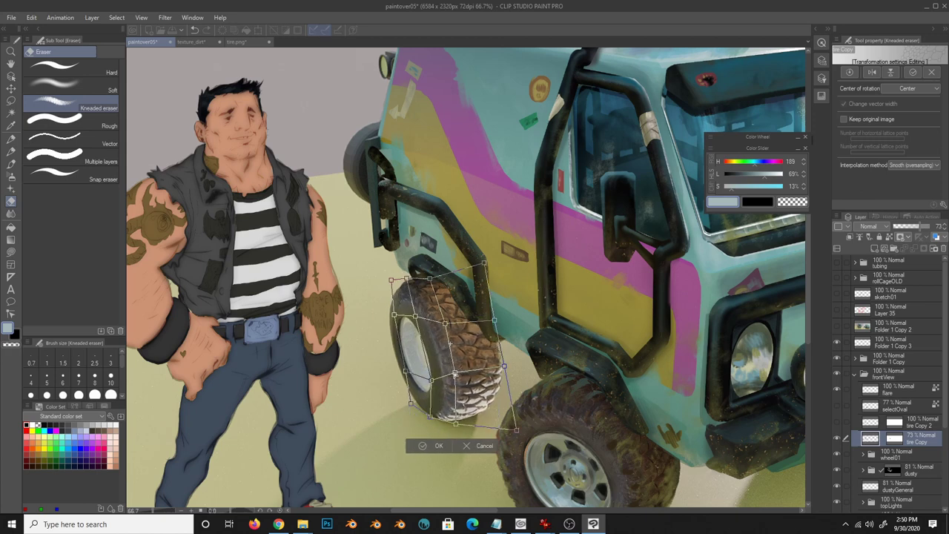
key("Return")
left_click(897, 422)
- Free-transform tire Copy 2, sample the dark tire colour, and reselect the first tire copy
key("ctrl+t")
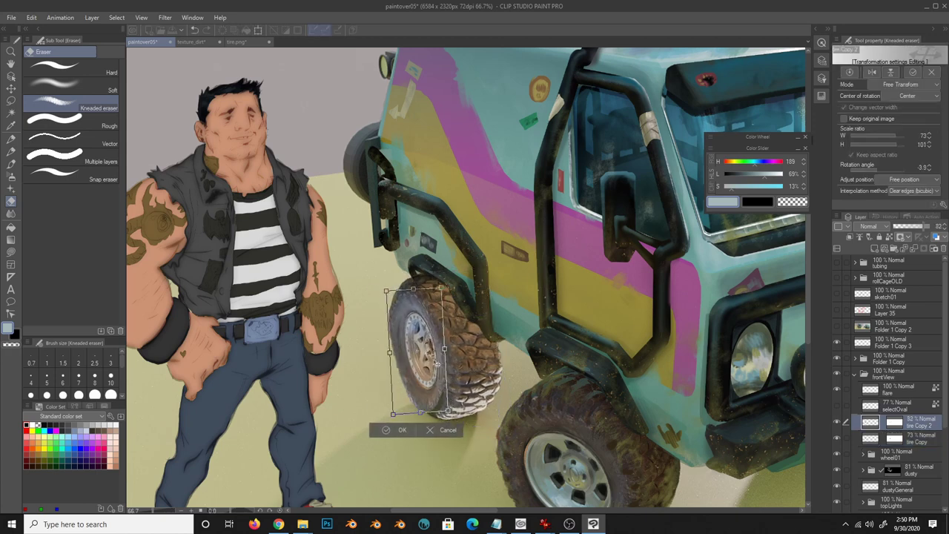
key("Return")
key("b")
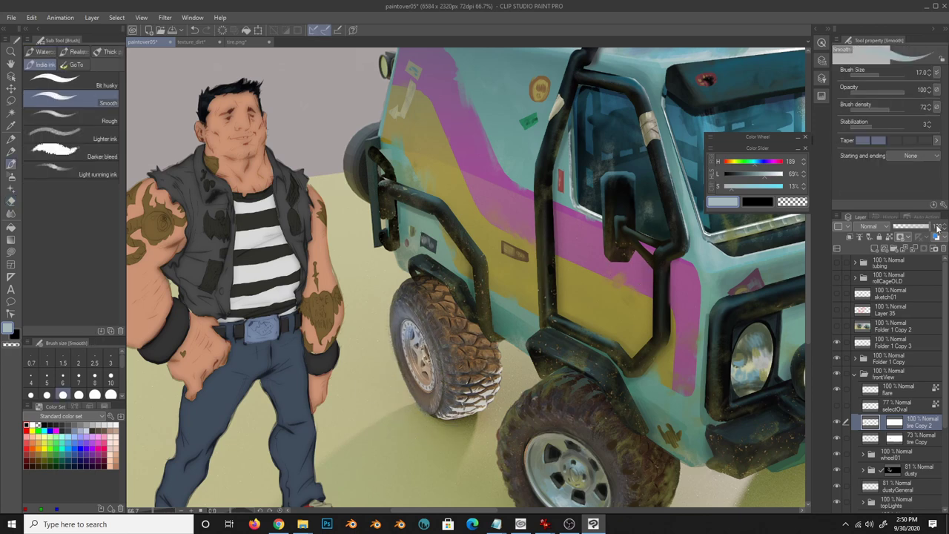
left_click(451, 403, "alt")
left_click(870, 443, "ctrl")
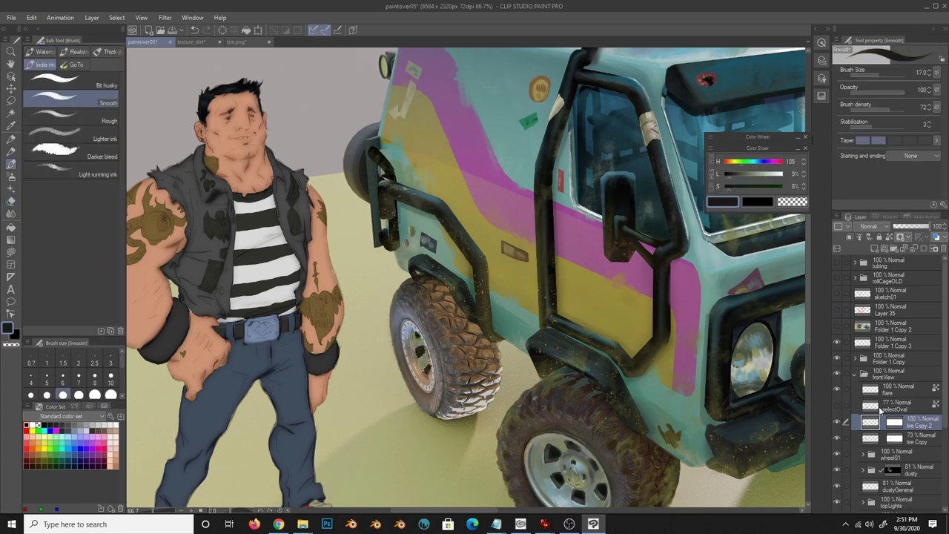
key("w")
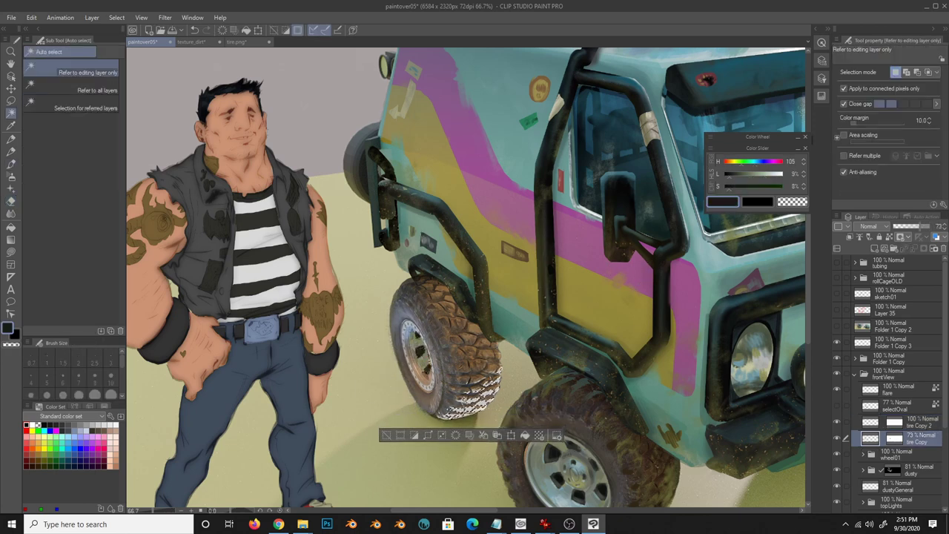
- Add Layers 37 and 38 with an olive colour, and move Layer 38 above Layer 37
key("ctrl+shift+n")
key("b")
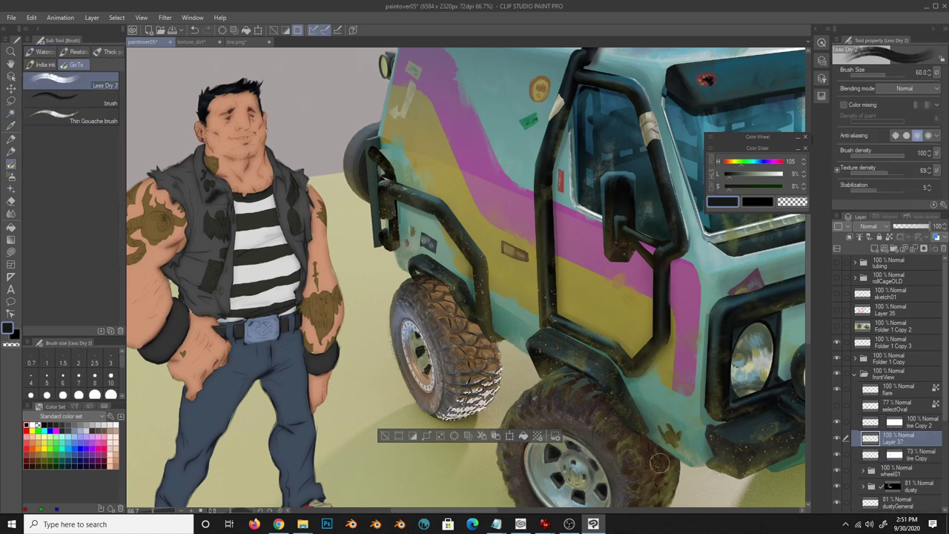
left_click(472, 415, "alt")
key("ctrl+d")
key("ctrl+shift+n")
left_click_drag(875, 423, 915, 477)
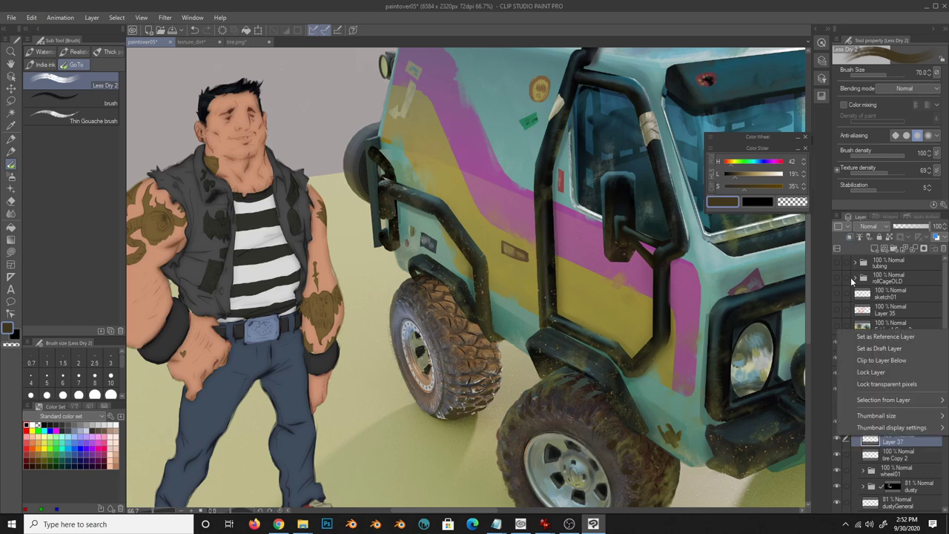
left_click_drag(890, 438, 890, 417)
- Airbrush a dark brown shadow over the front tire top, then add Layers 39 and 40
key("b")
left_click(565, 373, "alt")
left_click_drag(490, 311, 444, 430)
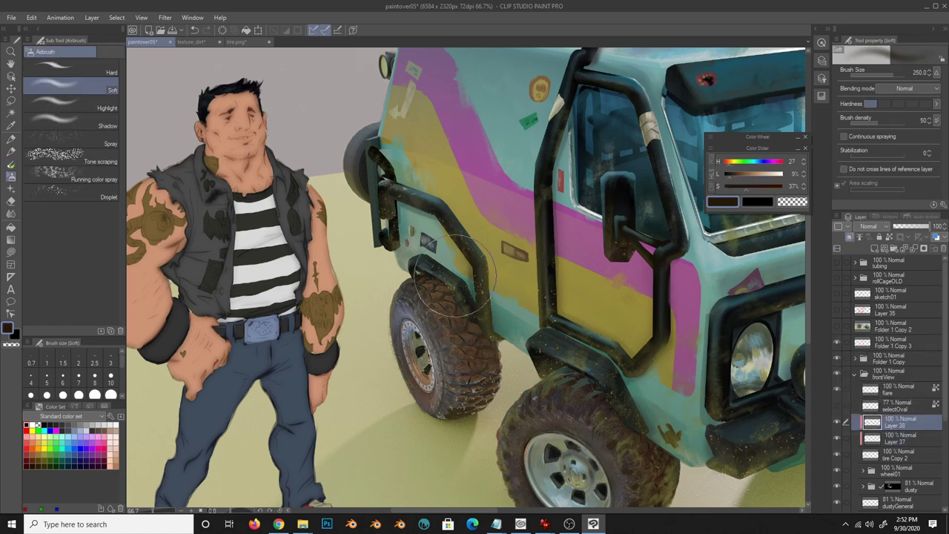
key("b")
left_click(485, 304, "alt")
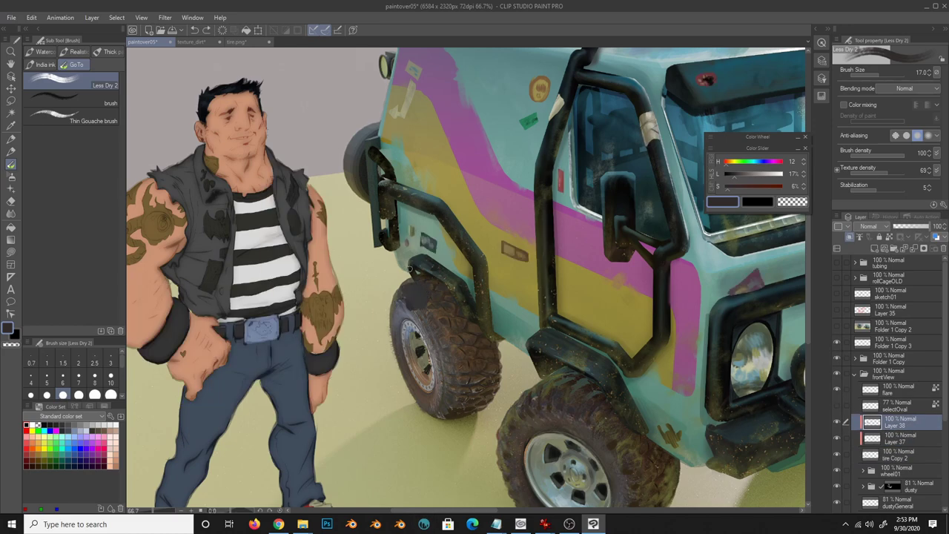
key("ctrl+shift+n")
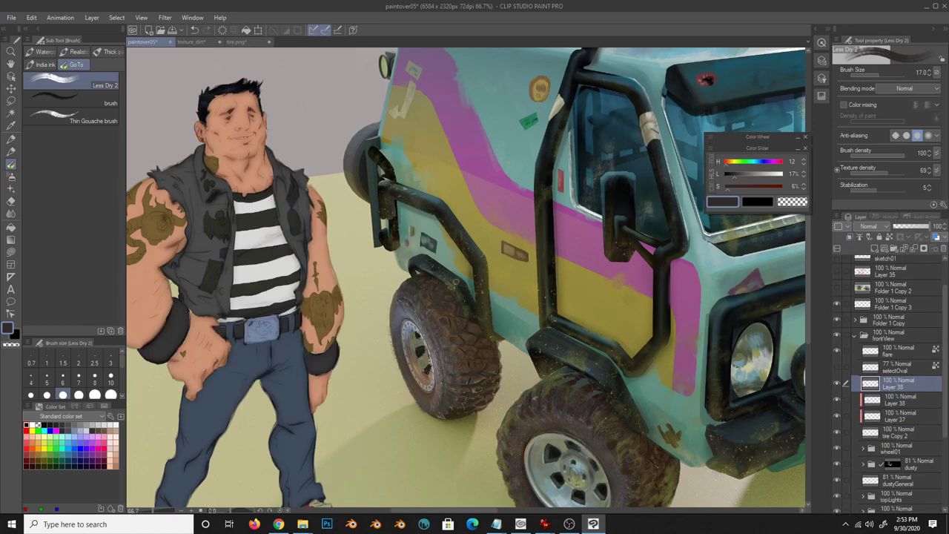
key("ctrl+shift+n")
- Darken the front tire with a gradient on Layer 40, blended as Multiply at 38%
key("g")
left_click_drag(426, 286, 493, 375)
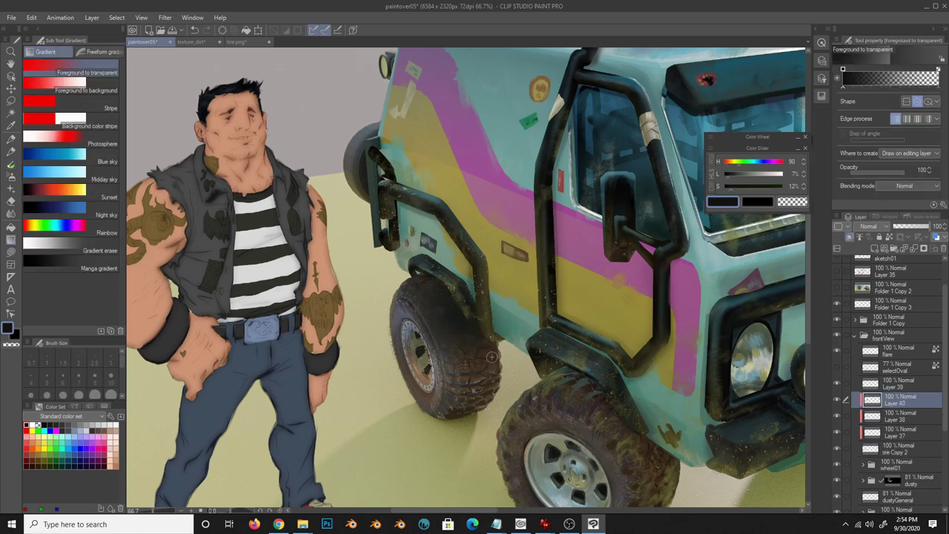
left_click_drag(927, 226, 914, 225)
key("b")
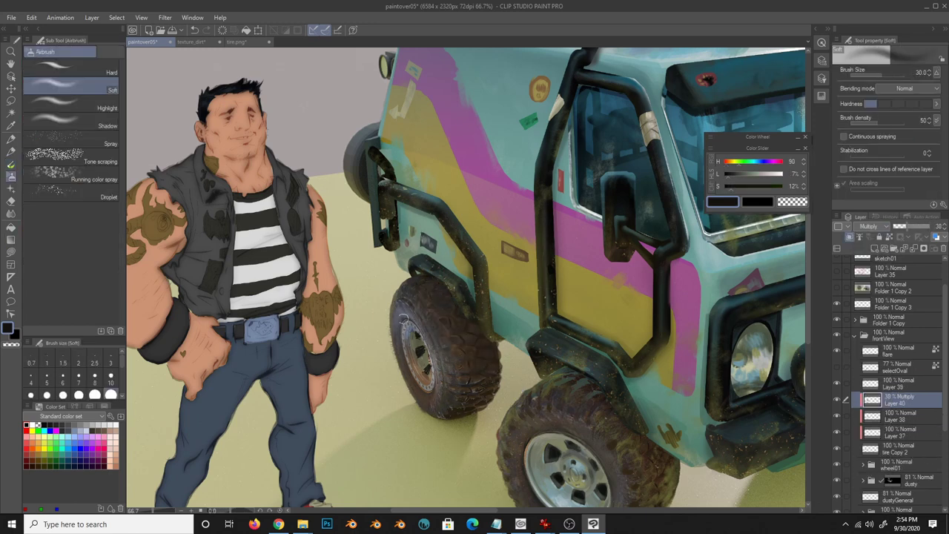
key("e")
key("b")
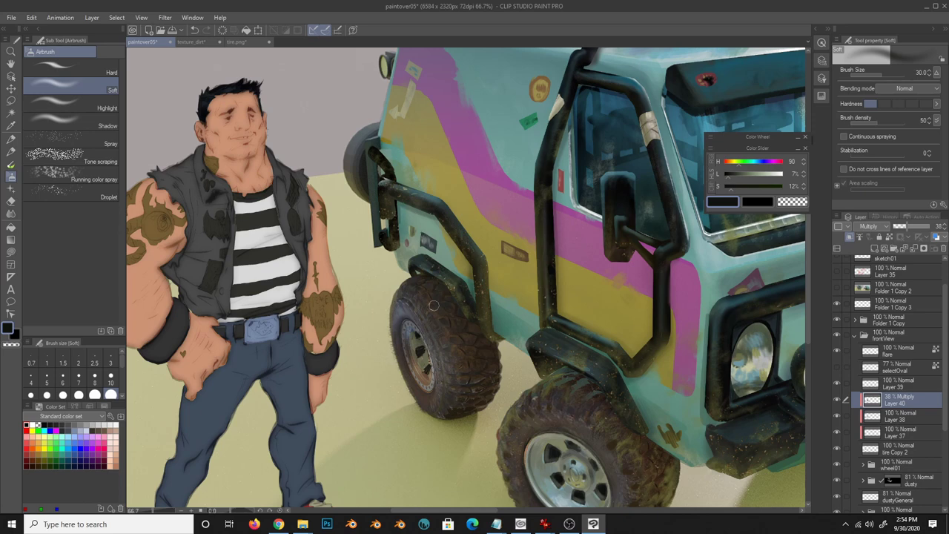
- On Layer 39, dab near-black mud into the front tire tread with the dry brush, sizes 7–30
key("b")
left_click(392, 339, "alt")
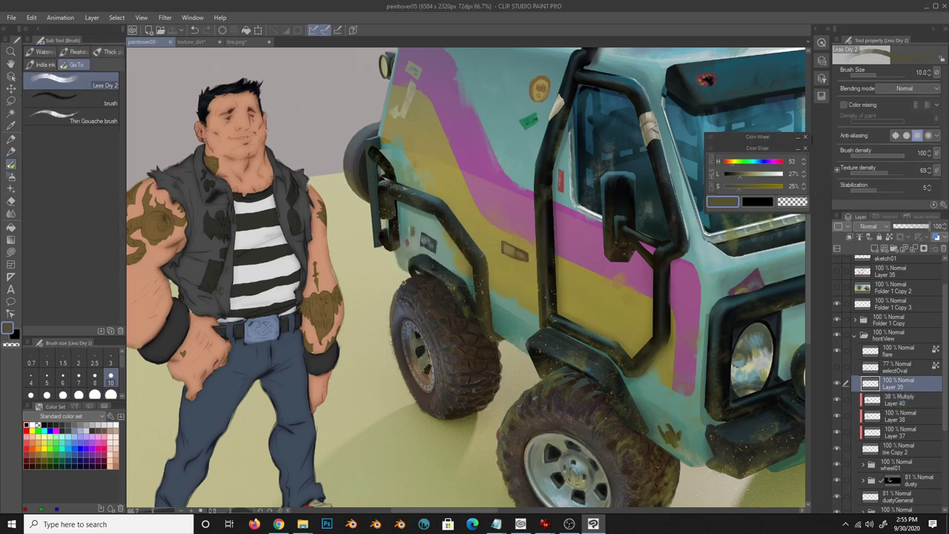
left_click(419, 270, "alt")
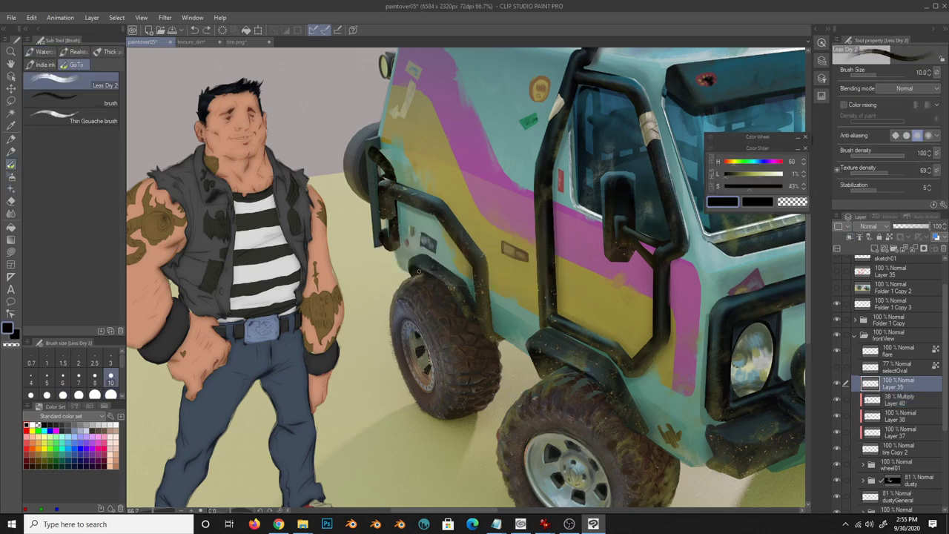
left_click(78, 376)
left_click(457, 295, "alt")
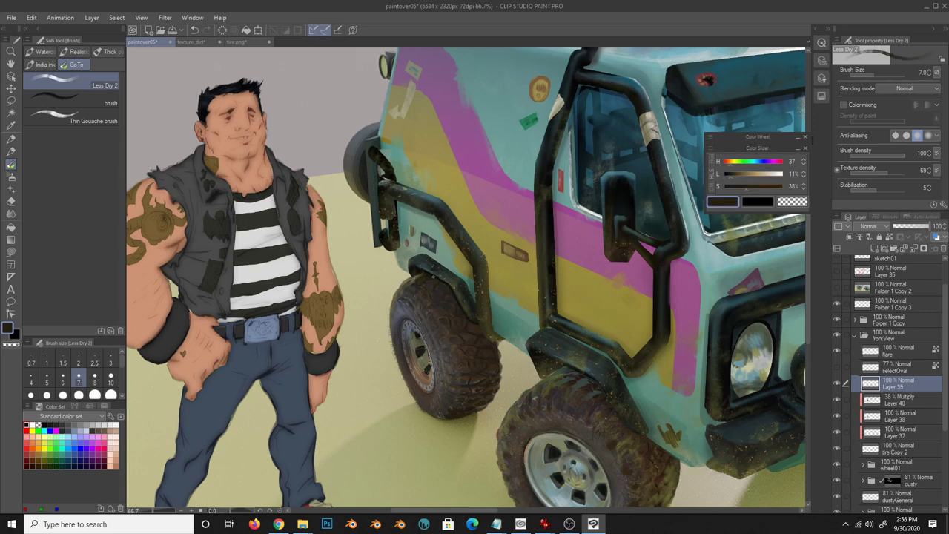
left_click(433, 276, "alt")
key("bracketright")
left_click(443, 297, "alt")
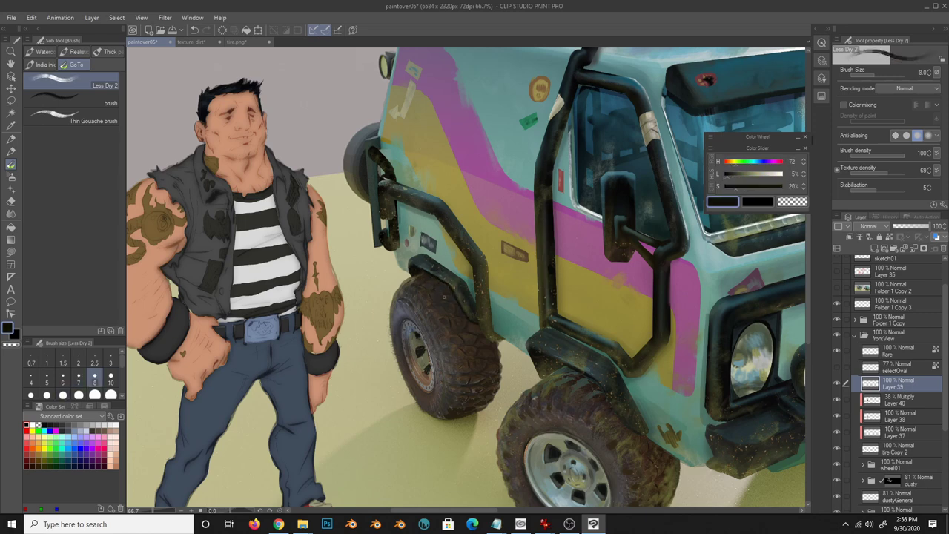
key("bracketright")
key("bracketright")
key("bracketright")
left_click(486, 361, "alt")
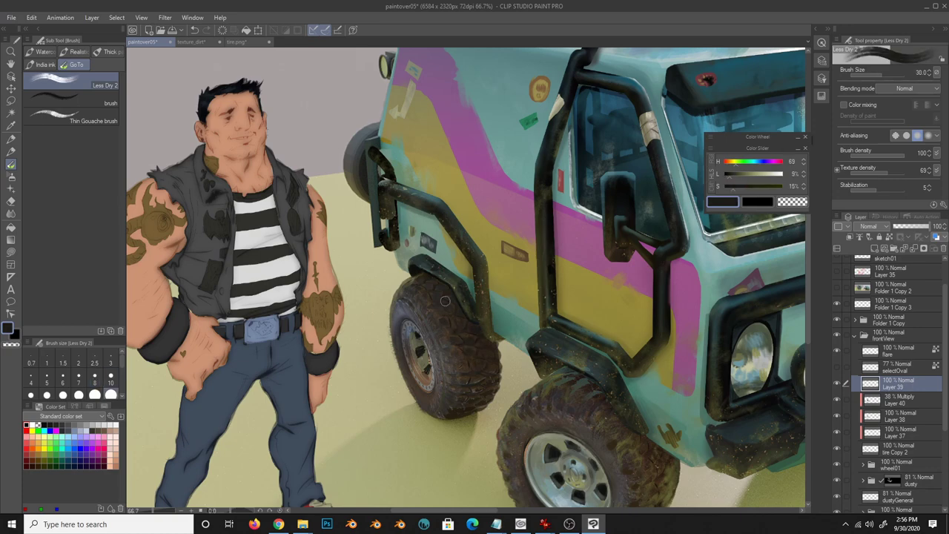
- Add Layer 41 for more mud and pan the view to show both wheels
key("ctrl+shift+n")
key("b")
mouse_move(457, 406)
left_mouse_down()
mouse_move(413, 319)
mouse_move(420, 363)
left_mouse_up()
key("b")
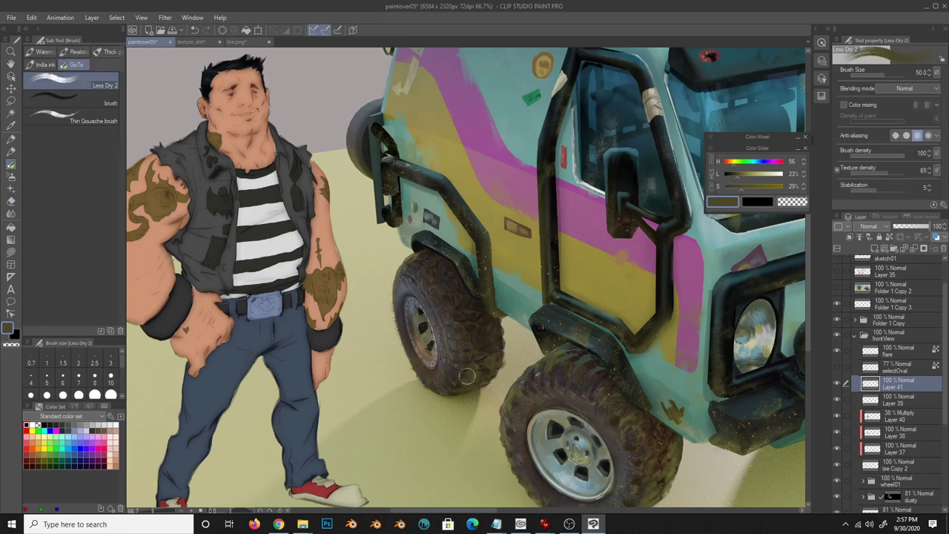
- Lighten the dirt along the front tire's top with the kneaded eraser
left_click(409, 277, "alt")
key("e")
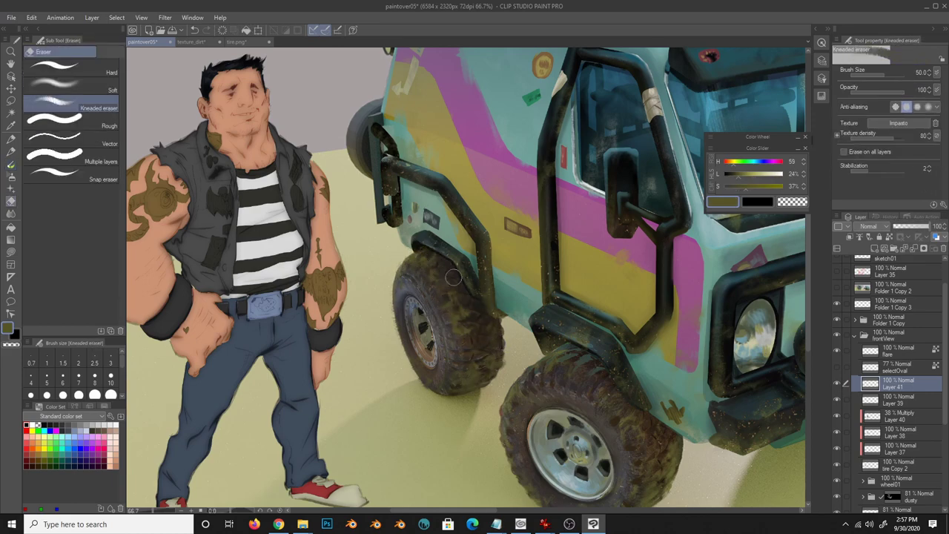
left_click_drag(454, 277, 479, 291)
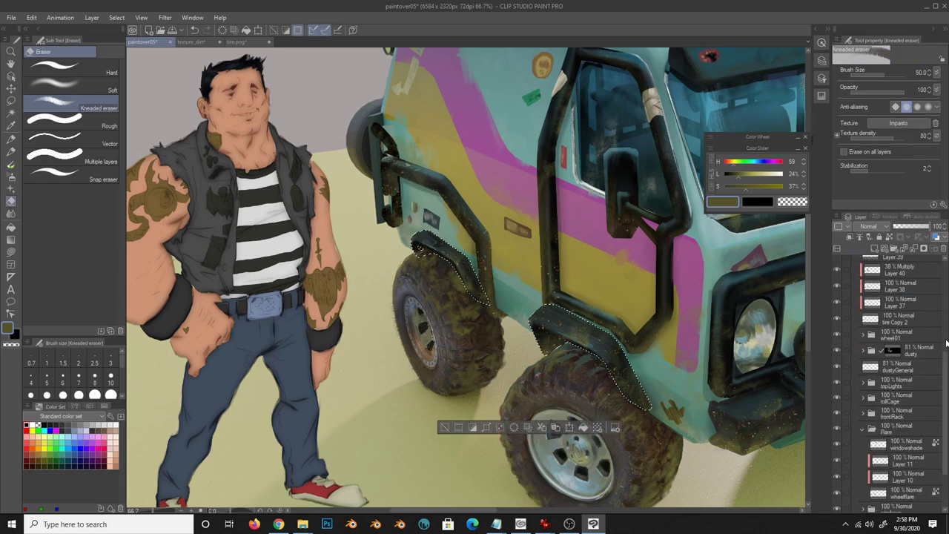
key("b")
key("e")
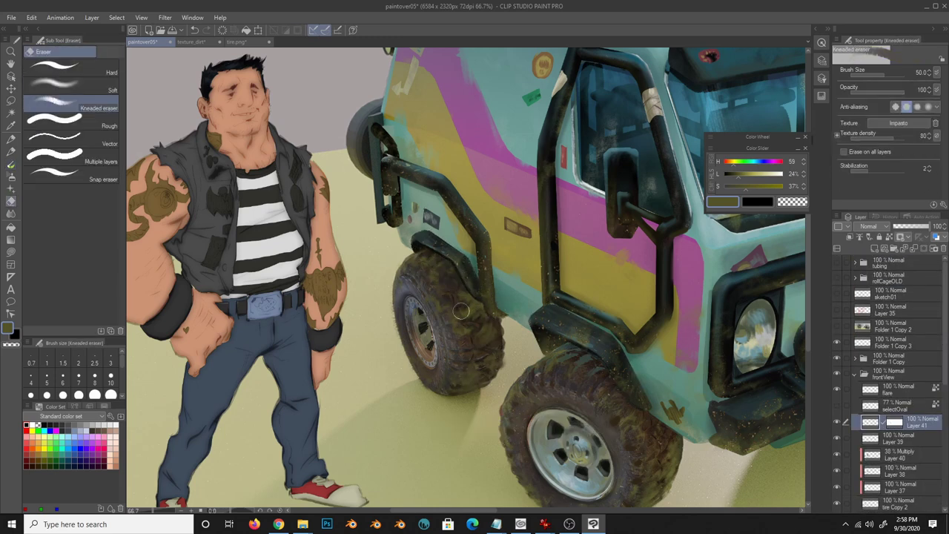
- Sample mud browns and paint light grey strokes onto the front tire hub
left_click(438, 374, "alt")
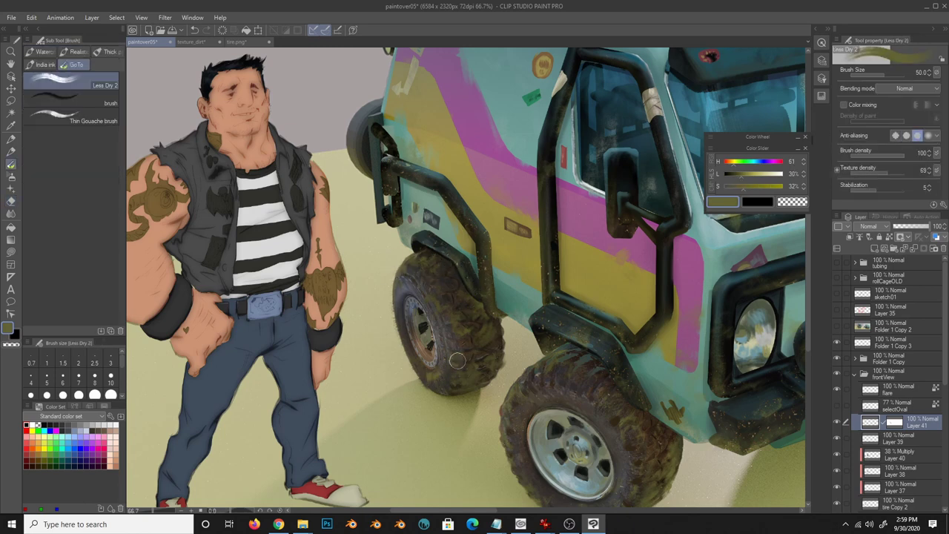
key("b")
left_click(434, 279, "alt")
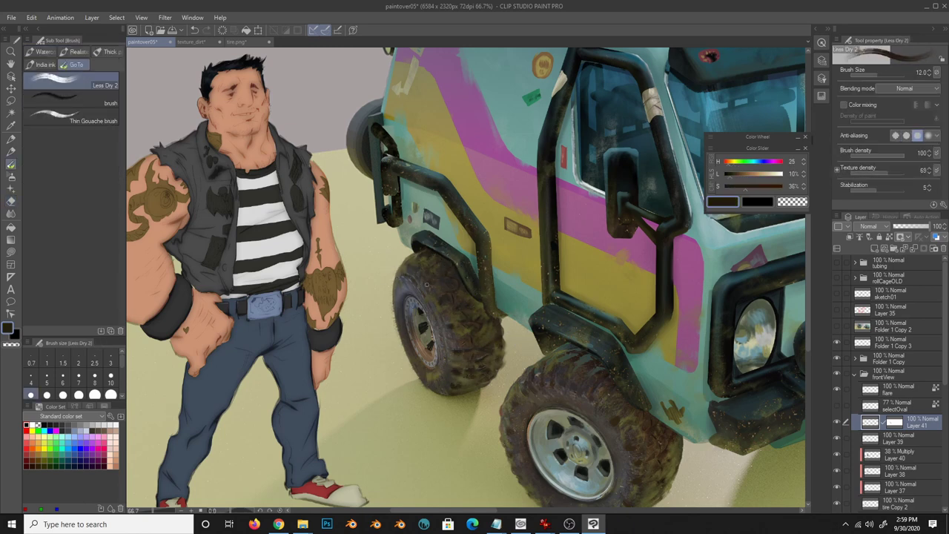
left_click(492, 364, "alt")
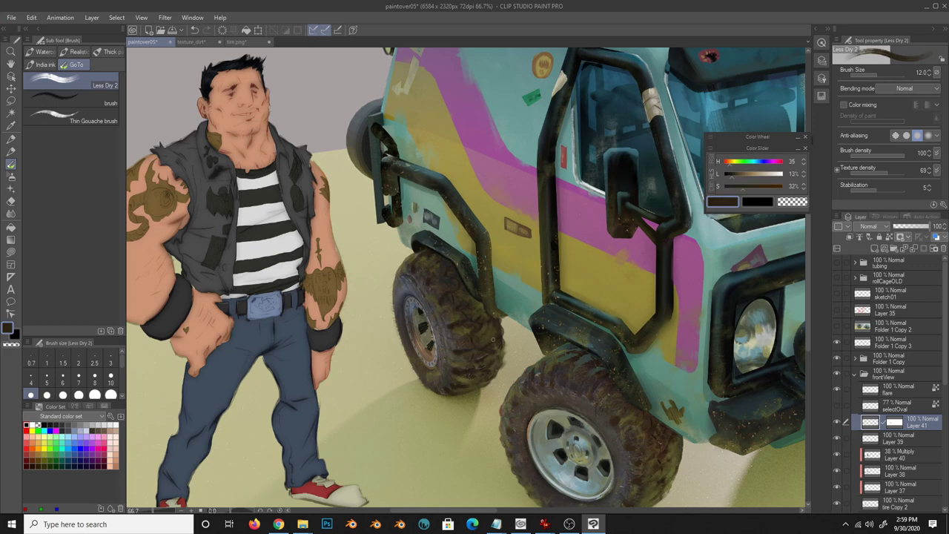
left_click(466, 327, "alt")
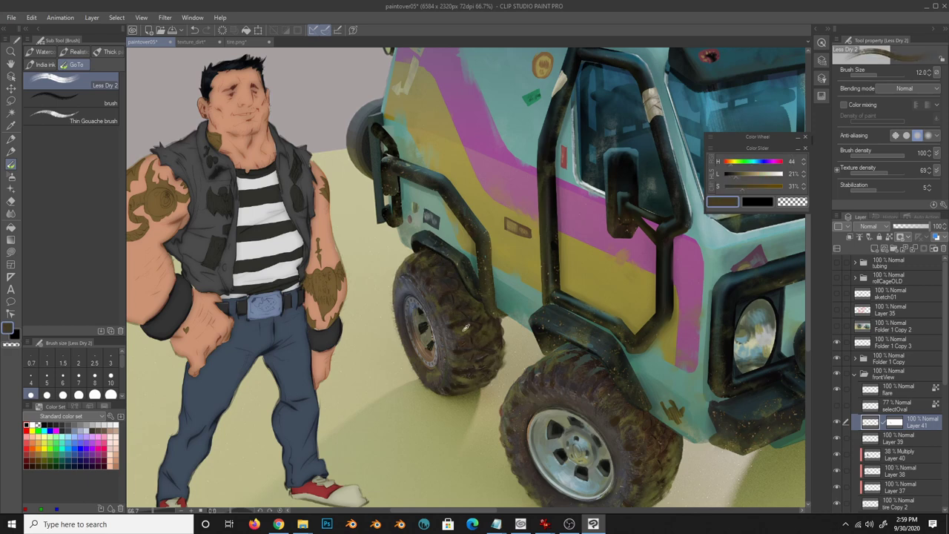
left_click(428, 320, "alt")
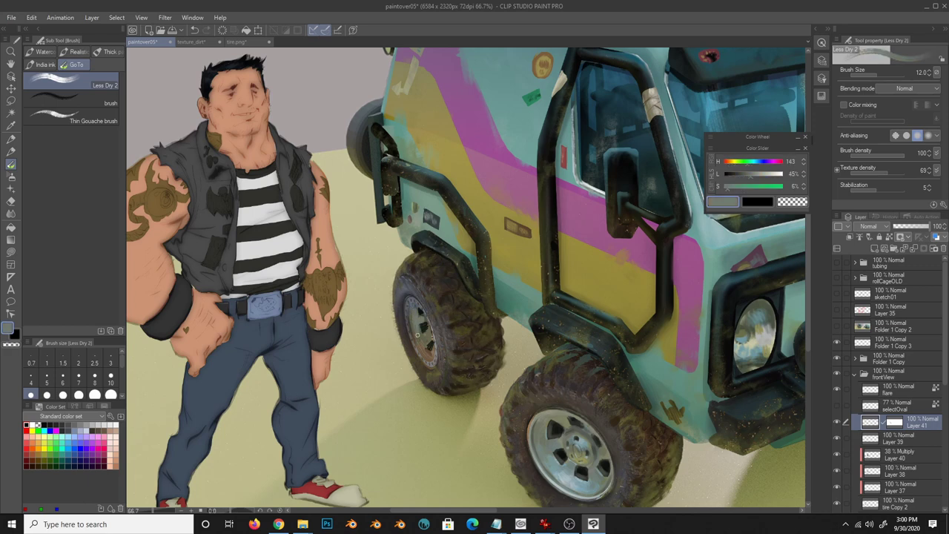
left_click(410, 310, "alt")
left_click(412, 302, "alt")
left_click_drag(415, 311, 429, 357)
left_click(419, 327, "alt")
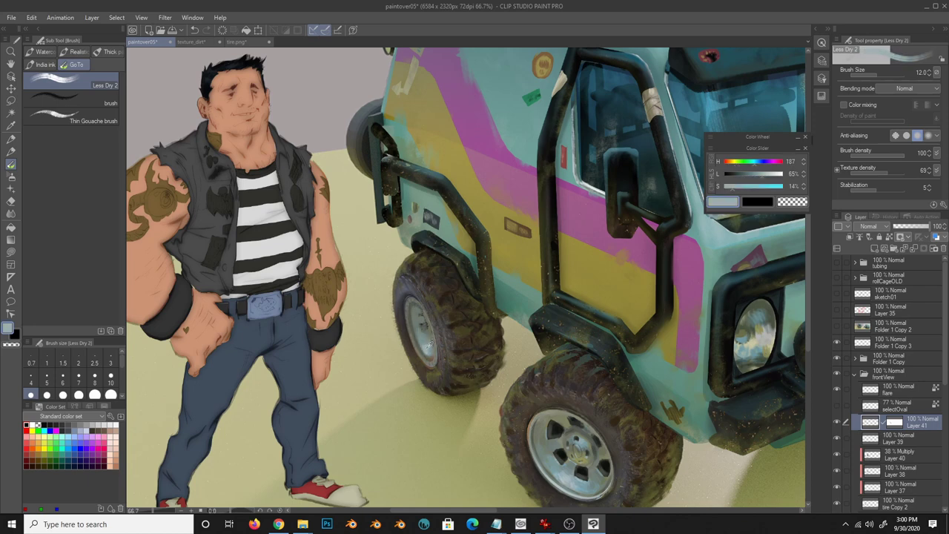
- Dab pale blue-grey specks, resizing the brush between 4 and 10 and sampling van greys
key("bracketleft")
key("bracketleft")
key("bracketleft")
left_click(419, 345, "alt")
key("bracketleft")
key("bracketleft")
key("bracketleft")
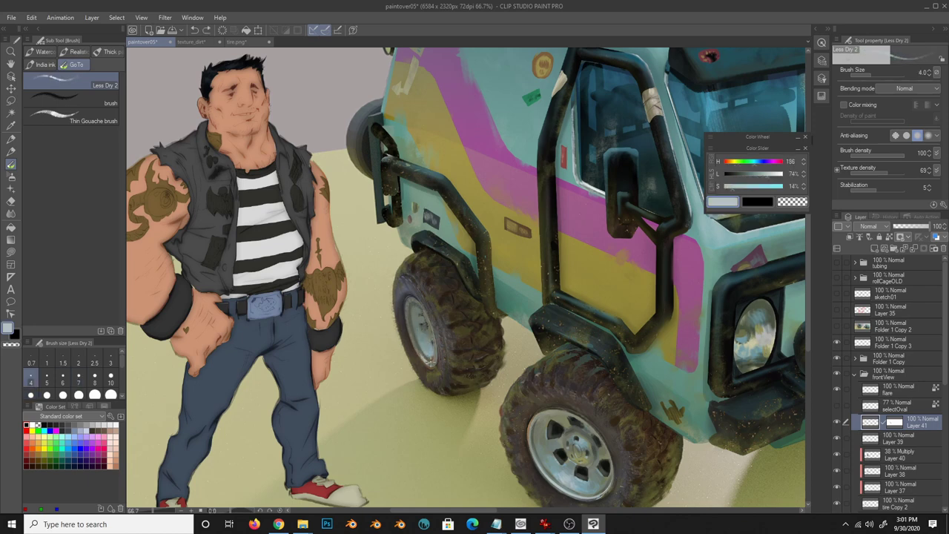
key("bracketright")
key("bracketright")
key("bracketright")
left_click(430, 362, "alt")
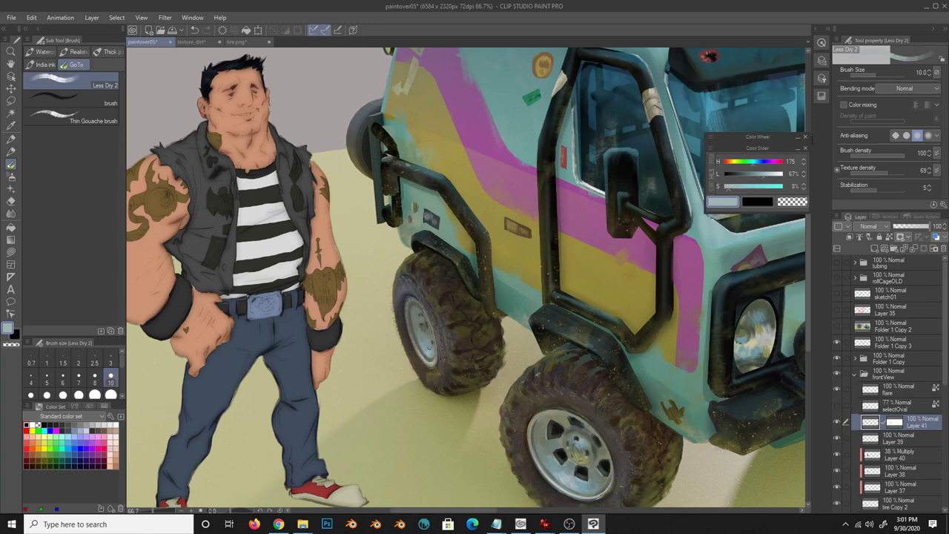
left_click(545, 420, "alt")
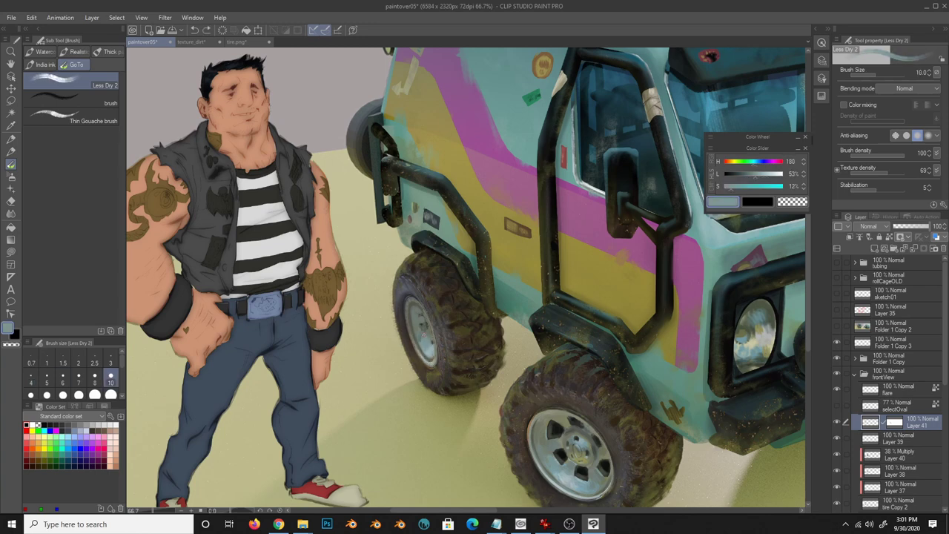
left_click(428, 303, "alt")
- Pick a near-black colour at brush size 6 and add Layer 42 above Layer 41
key("bracketleft")
key("bracketleft")
key("bracketleft")
left_click(419, 341, "alt")
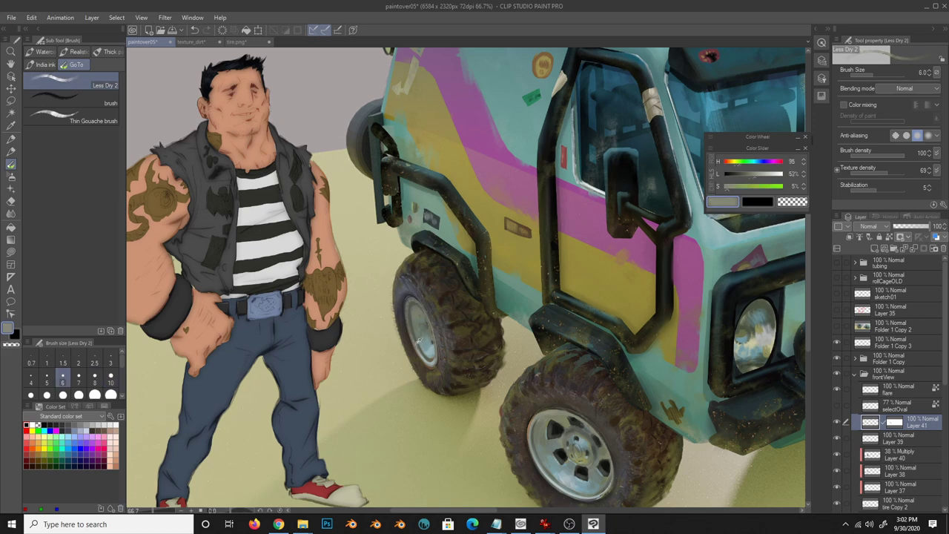
left_click(418, 306, "alt")
left_click(419, 316, "alt")
key("ctrl+shift+n")
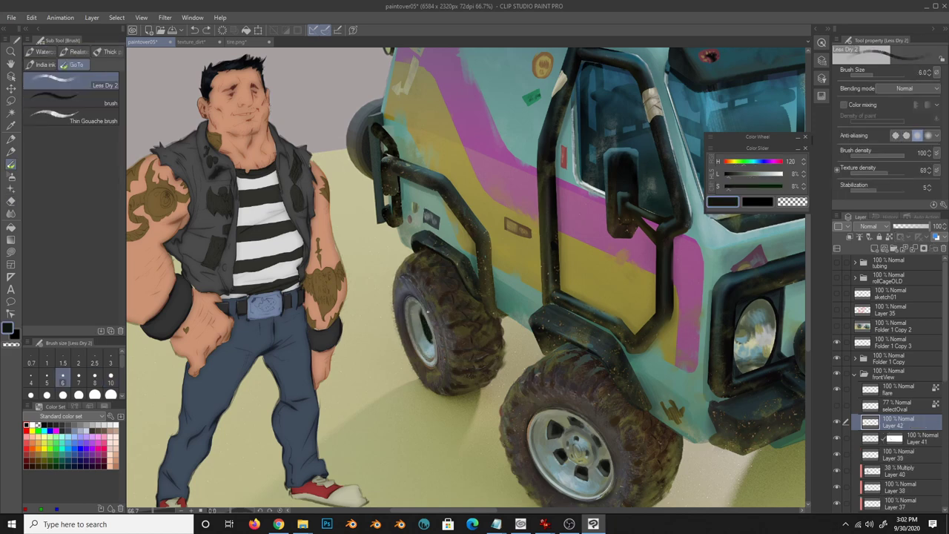
- Zoom to 100% on the wheels and sample a dark brown from the tire
key("e")
key("e")
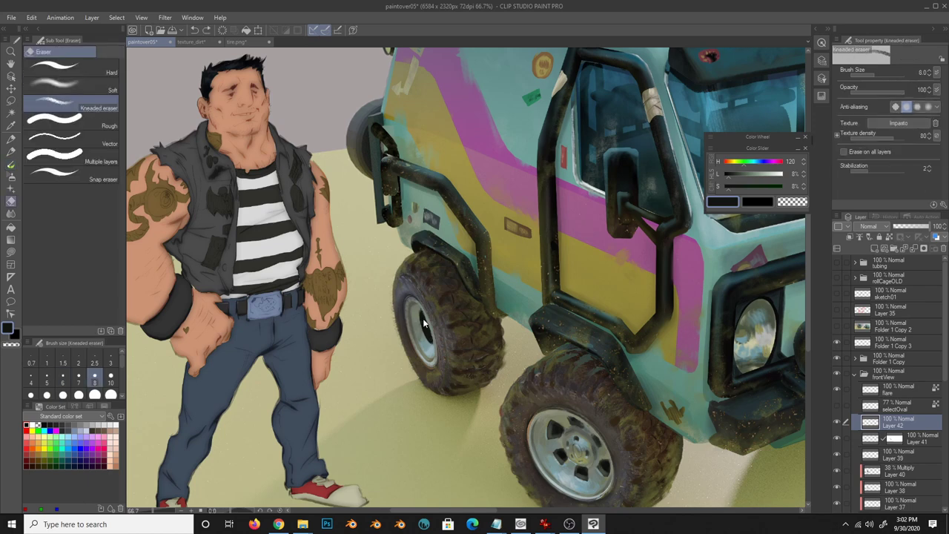
key("b")
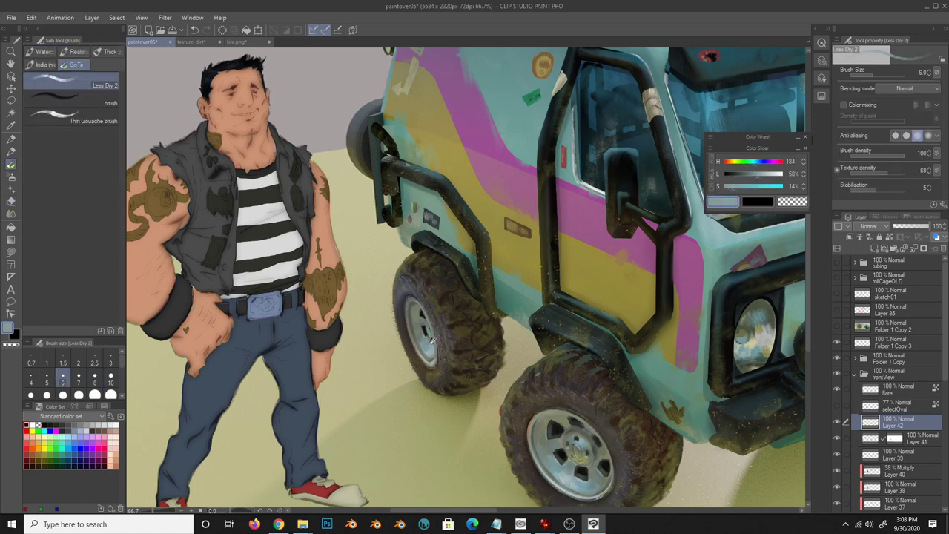
left_click(427, 319, "alt")
left_click(428, 319, "ctrl")
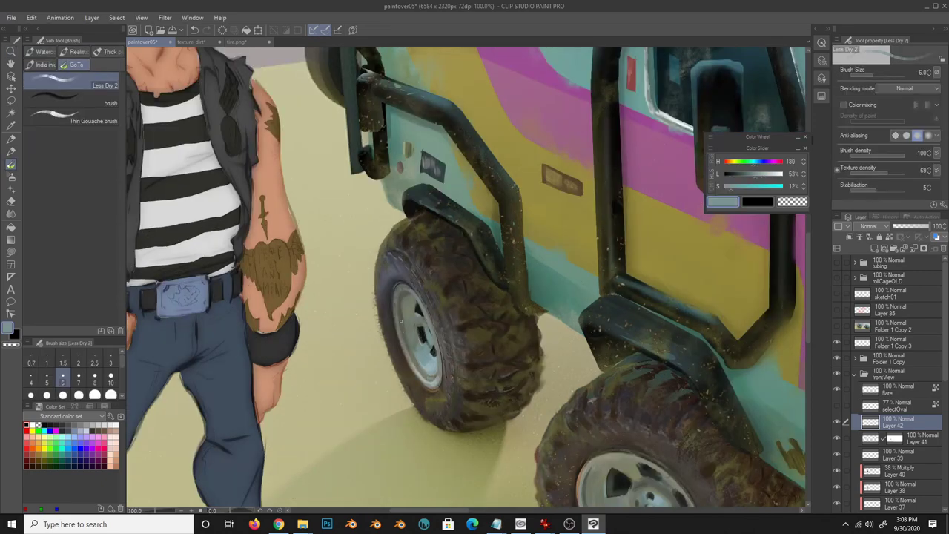
left_click(428, 394, "alt")
scroll(427, 393, "down", 3)
- Paint dark brown dirt strokes and soft shading onto the rear tire at brush sizes 10 and 17
key("b")
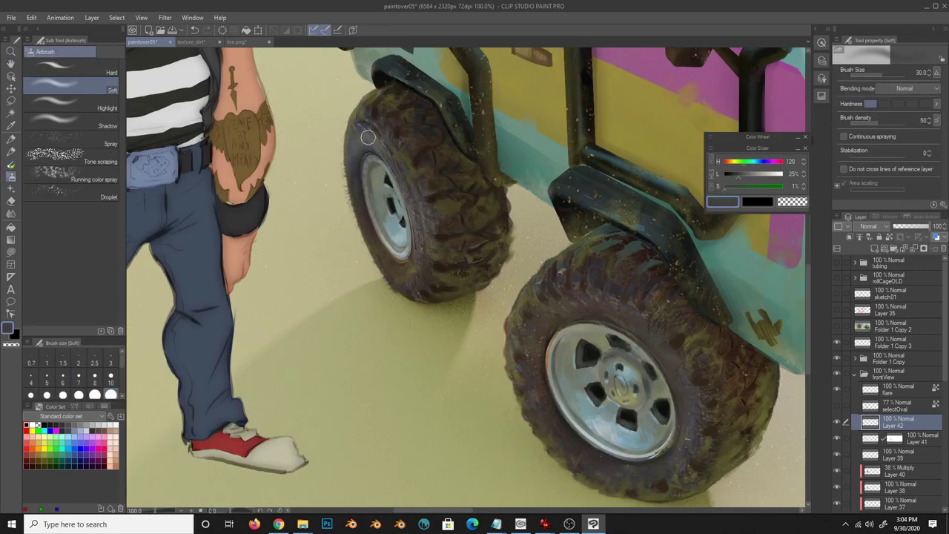
left_click(380, 106, "alt")
key("b")
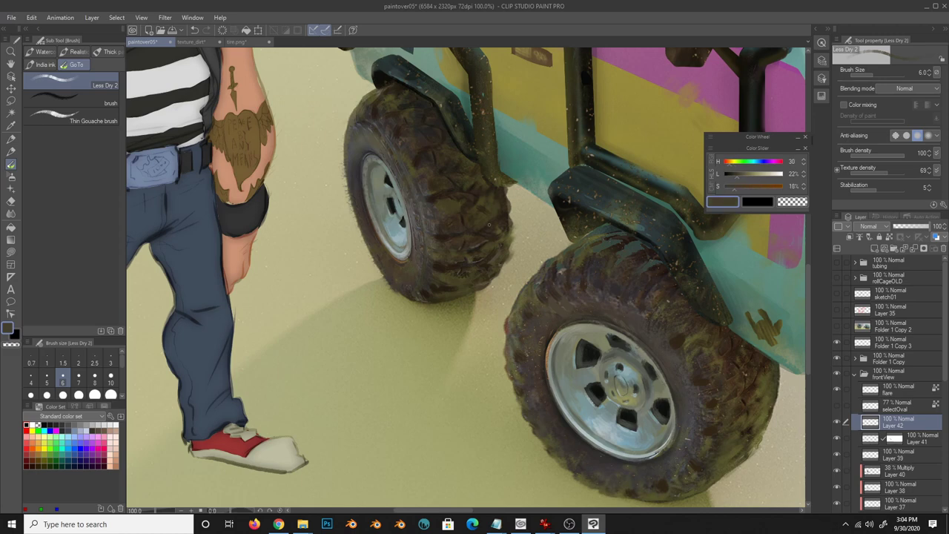
left_click(489, 225, "alt")
key("bracketright")
key("bracketright")
key("bracketright")
left_click_drag(419, 200, 424, 243)
left_click_drag(413, 178, 419, 250)
left_click(415, 210, "alt")
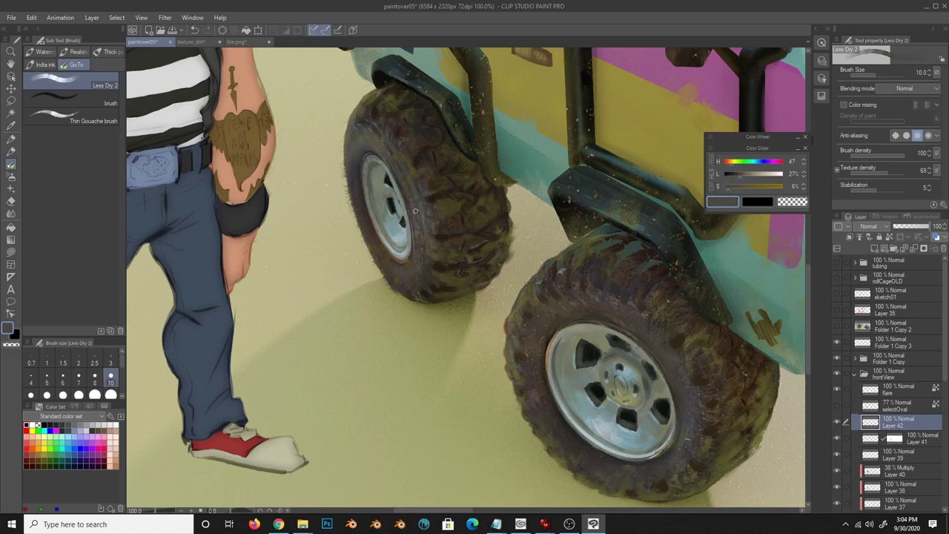
key("bracketright")
key("bracketright")
key("bracketright")
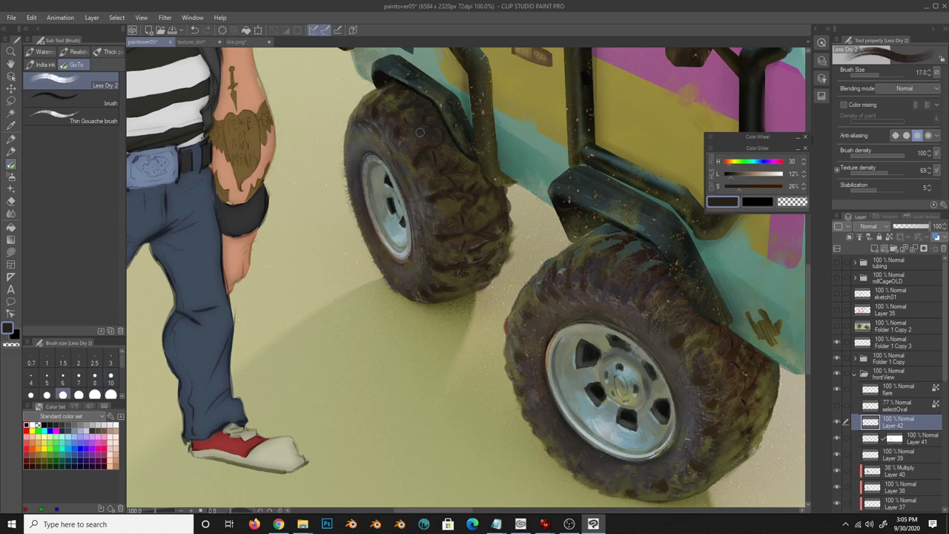
left_click_drag(465, 199, 463, 241)
- Zoom out to view the whole van and character
key("b")
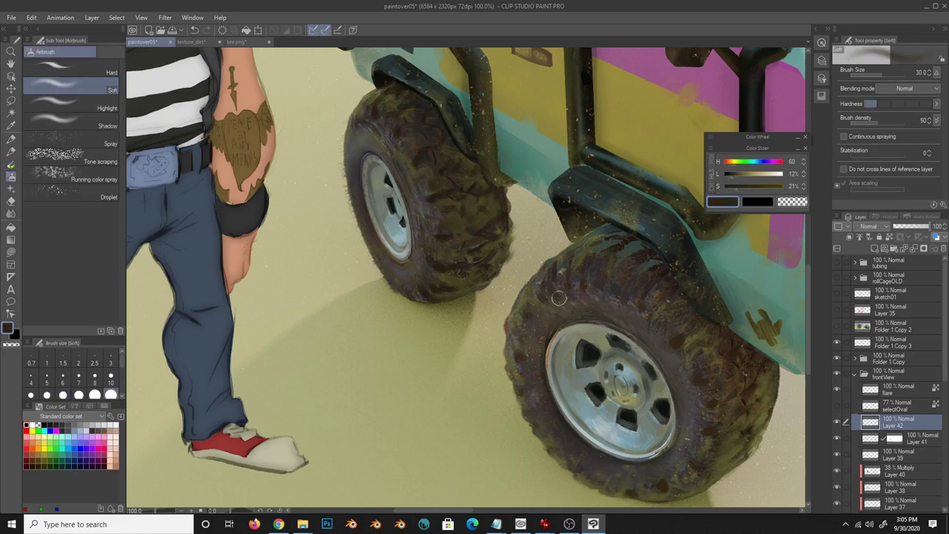
key("ctrl+minus")
key("b")
key("ctrl+0")
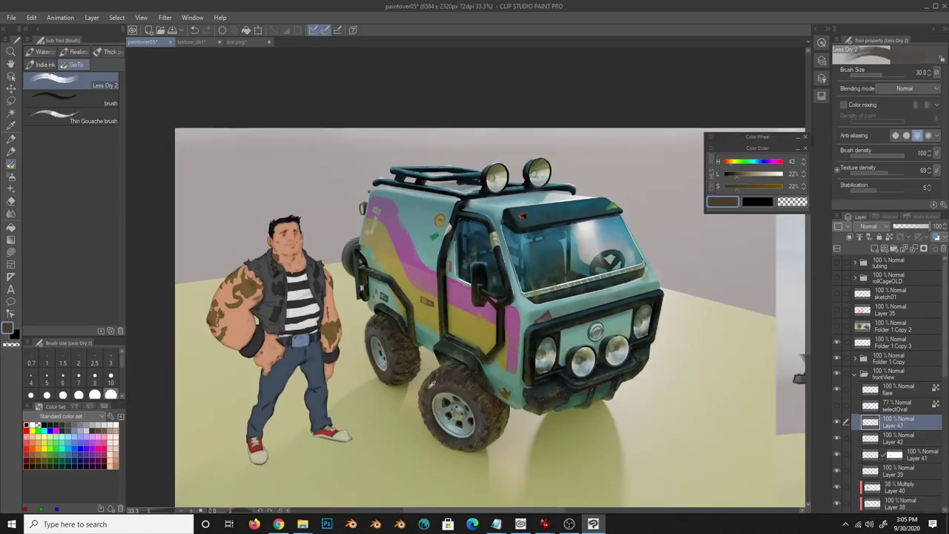
- Zoom in on the tires and sample a dark tone from the painting
key("e")
key("b")
key("e")
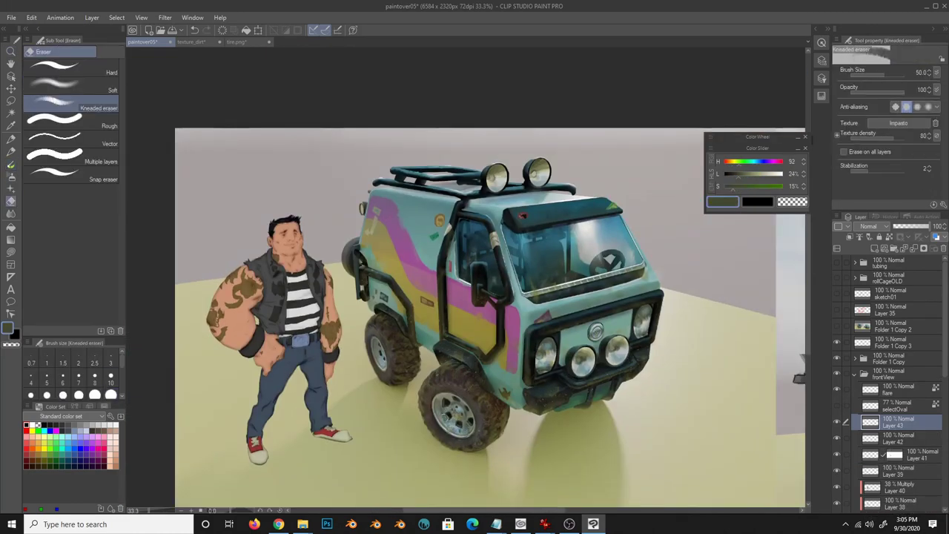
scroll(452, 443, "up", 2)
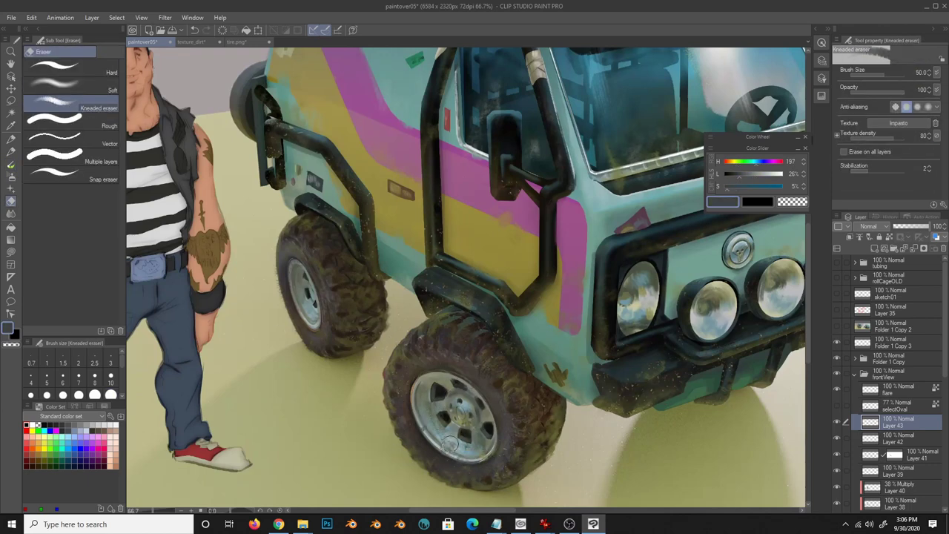
left_click(301, 279, "alt")
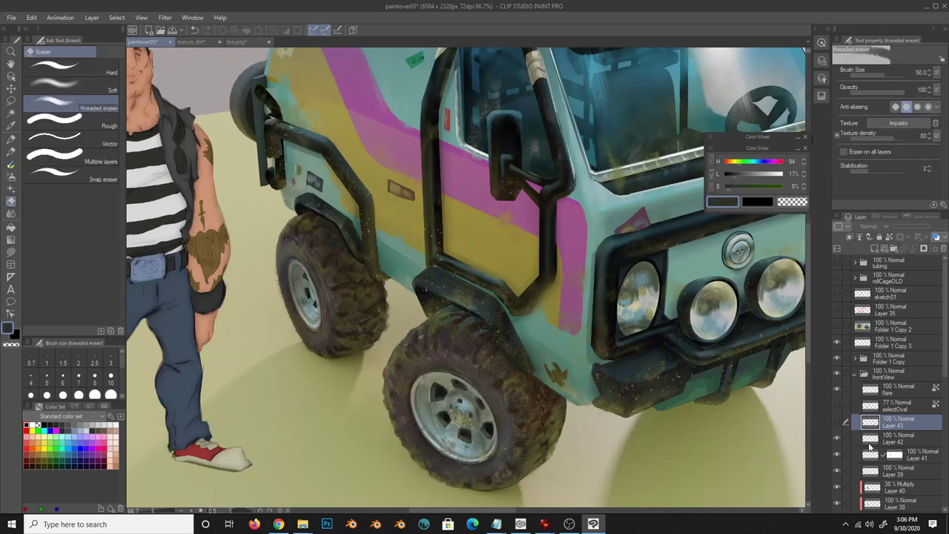
key("b")
scroll(313, 254, "up", 1)
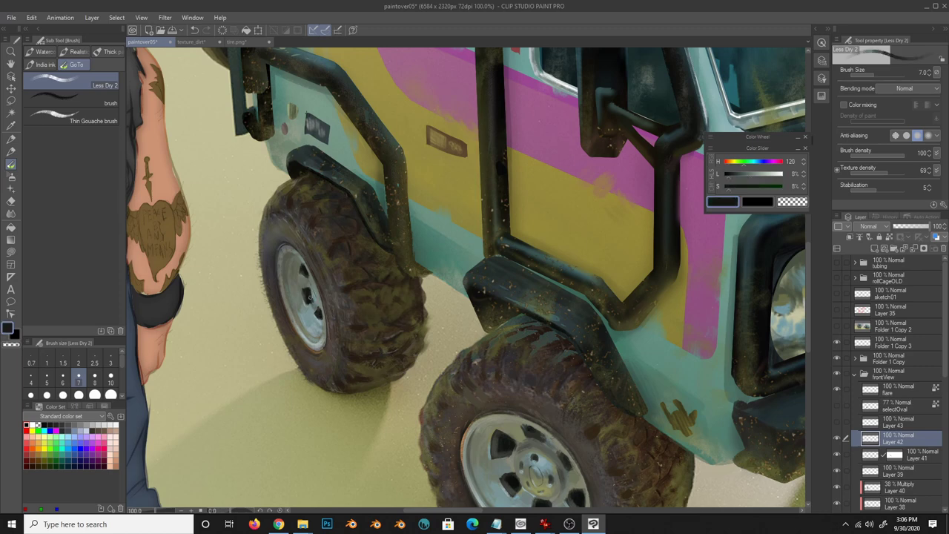
- Sample blue-grey hub and dark olive tire colours, mirror the canvas horizontally, then zoom out
left_click(311, 295, "alt")
left_click_drag(315, 326, 318, 289)
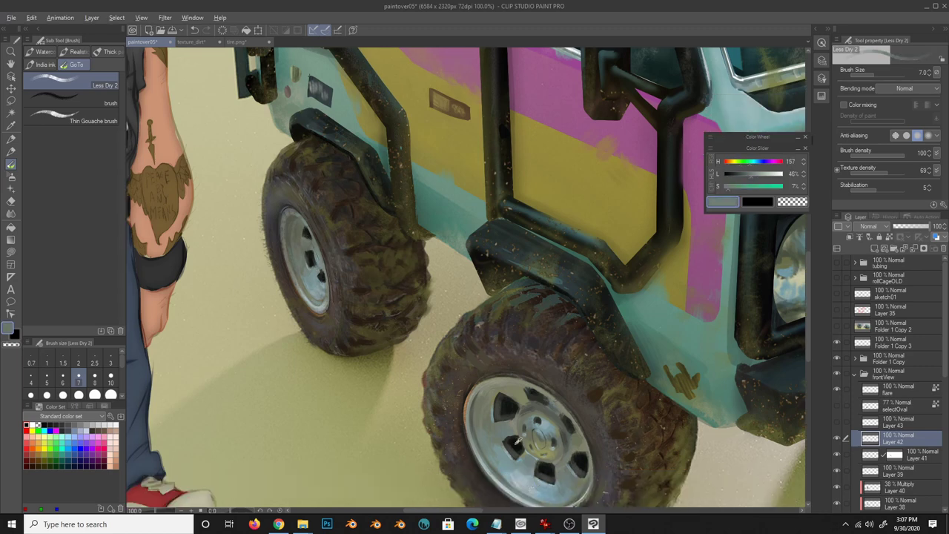
left_click(317, 289, "alt")
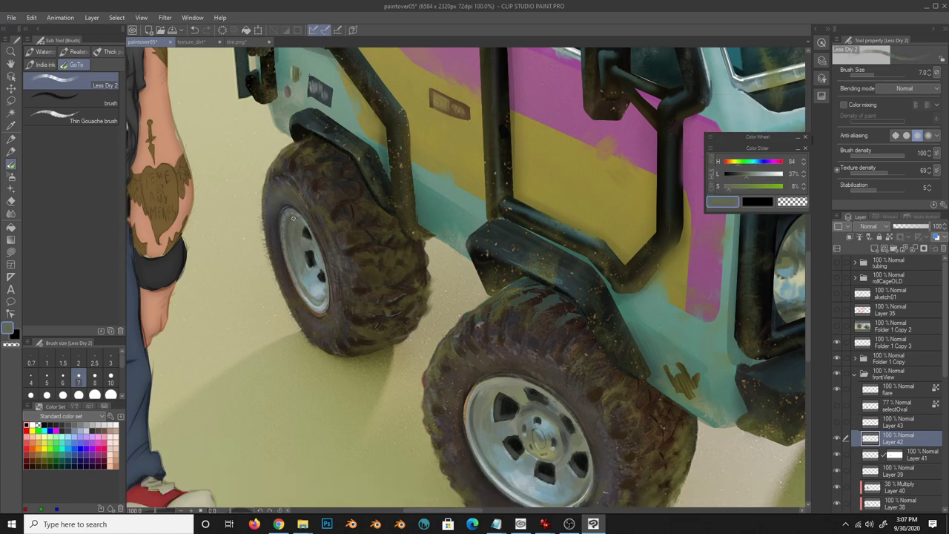
left_click(321, 295, "alt")
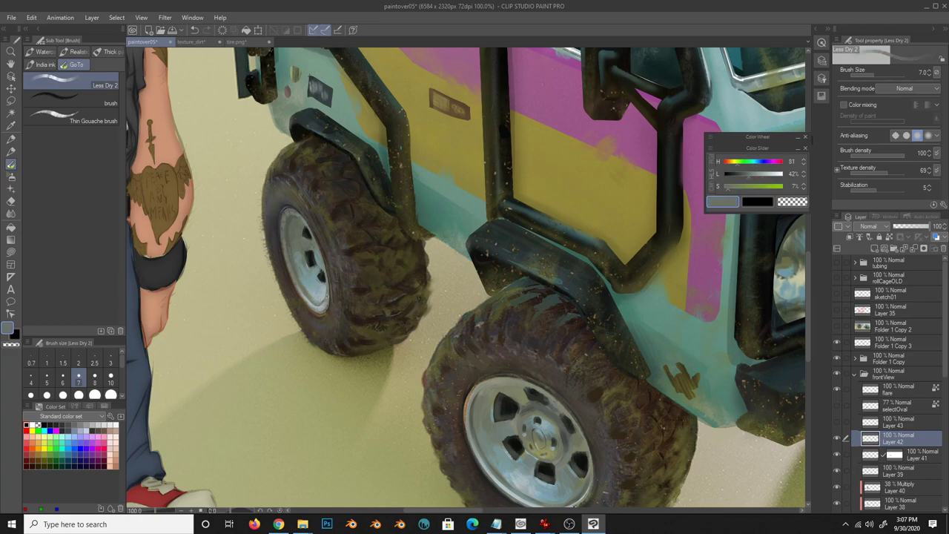
left_click(294, 216, "alt")
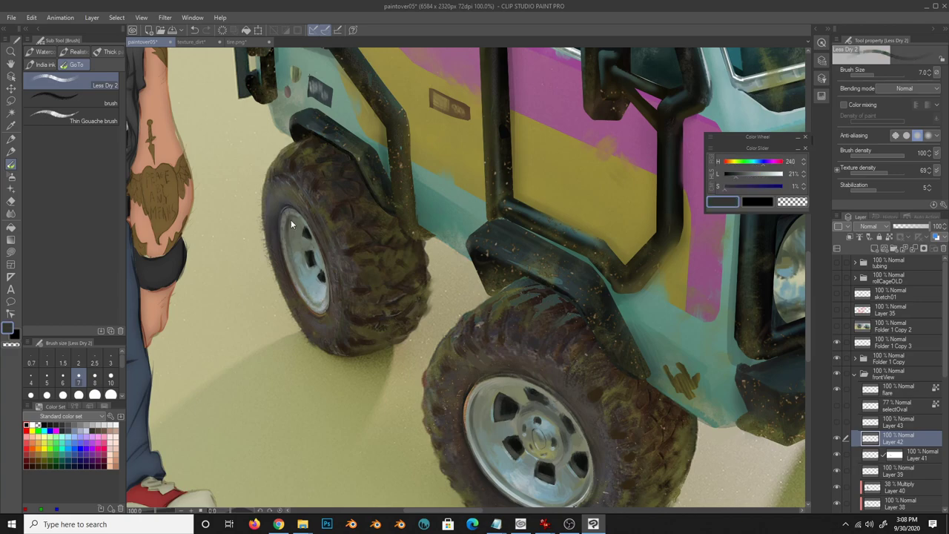
left_click(323, 301, "alt")
key("h")
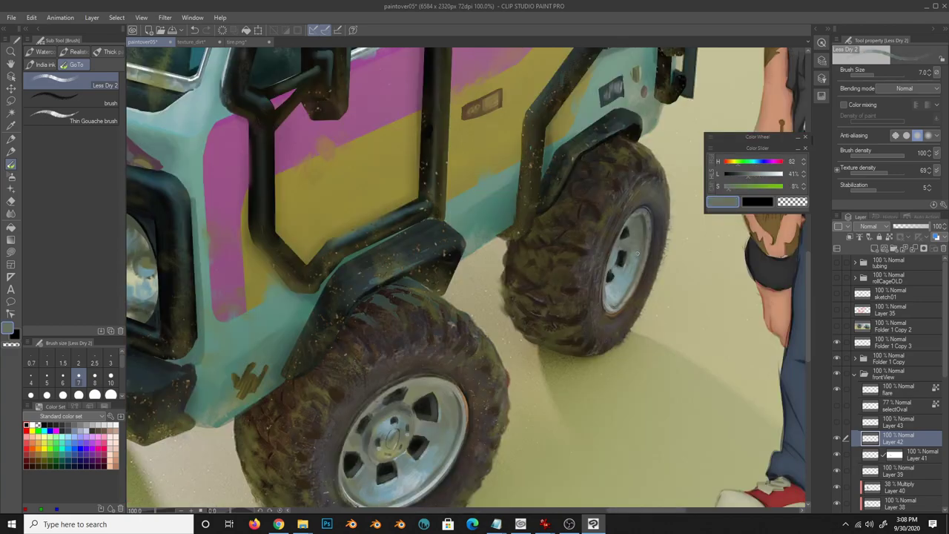
left_click(629, 269, "alt")
key("ctrl+0")
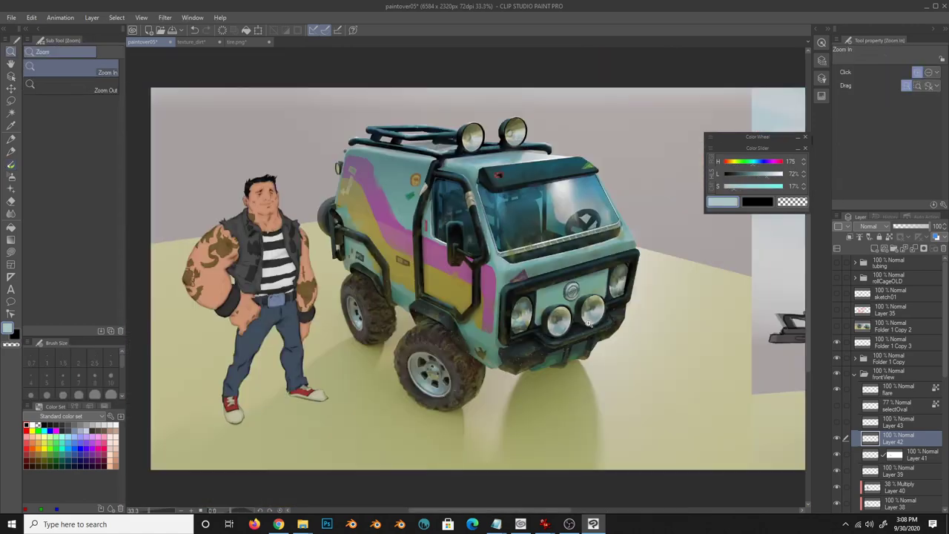
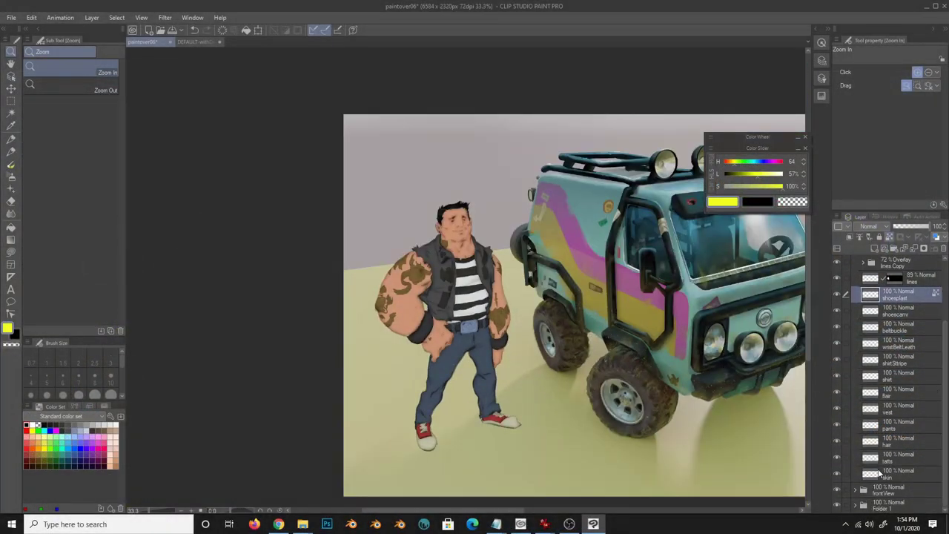
- Delete the mask from the lines layer, leaving plain line art
left_click(894, 278)
left_click_drag(898, 284, 935, 249)
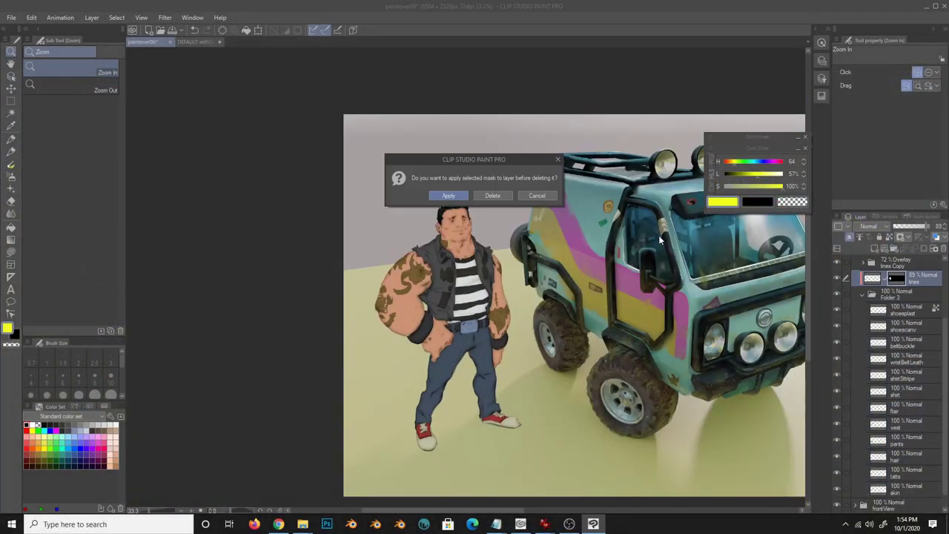
left_click(449, 196)
- Select the shoescanv layer inside the colour-layer folder
left_click(901, 293)
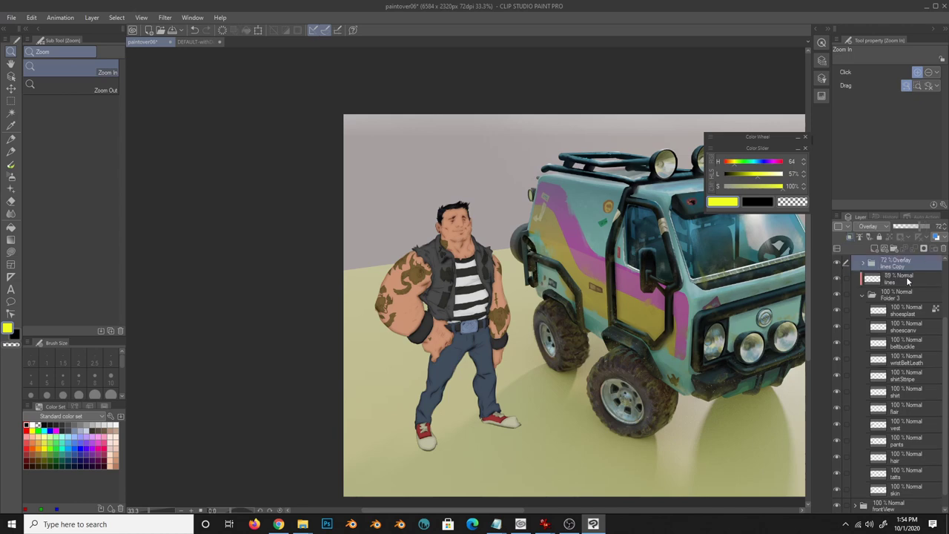
scroll(942, 381, "down", 1)
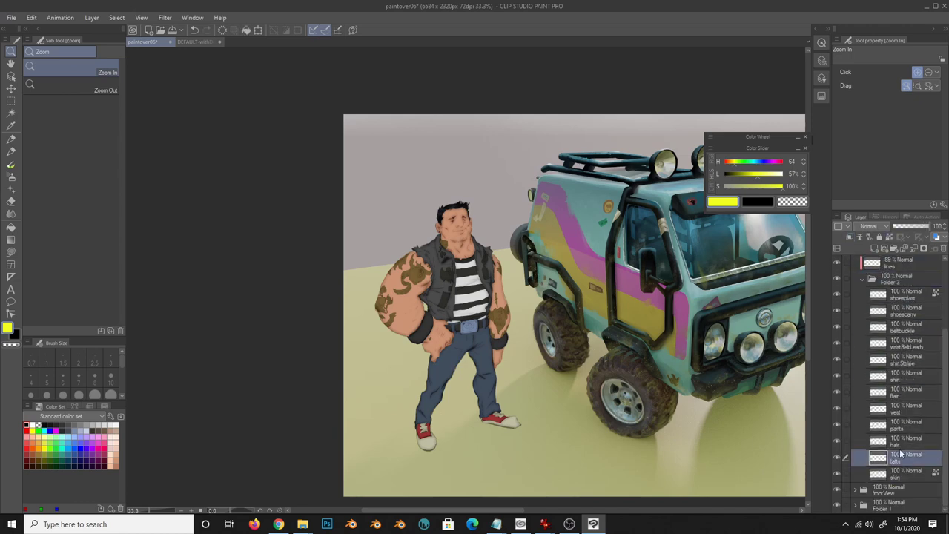
left_click(905, 310)
- Set up a smooth ink brush on the flair layer at 100% zoom, undoing a stray yellow stroke
key("b")
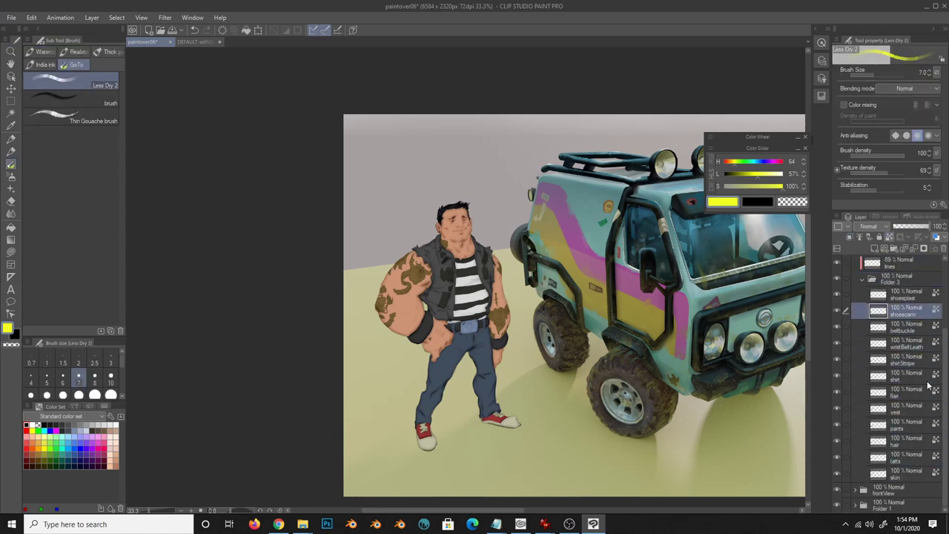
left_click(906, 396)
key("ctrl+alt+0")
left_click(41, 65)
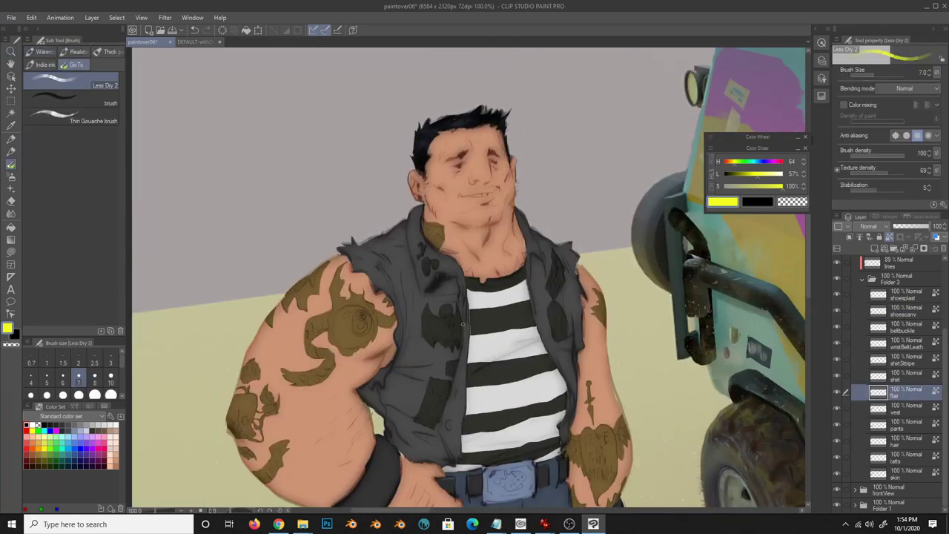
left_click(71, 102)
left_click_drag(424, 313, 453, 315)
key("ctrl+z")
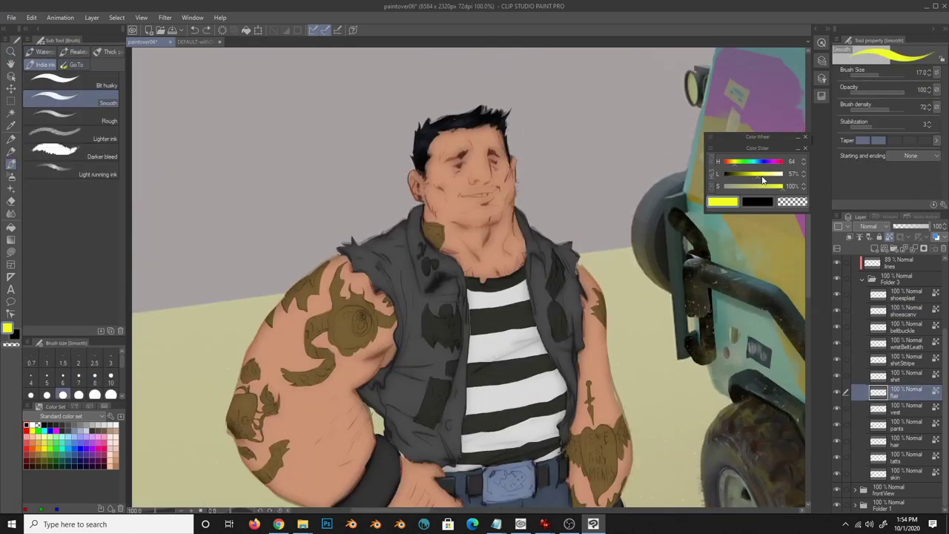
- Paint a light skull with red detail on the dark vest patch
left_click(434, 236, "alt")
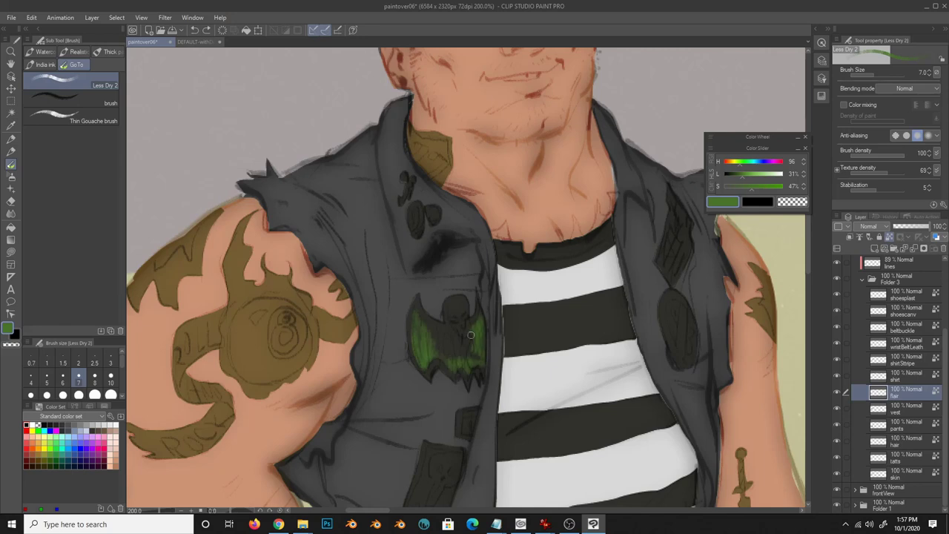
left_click(424, 339, "alt")
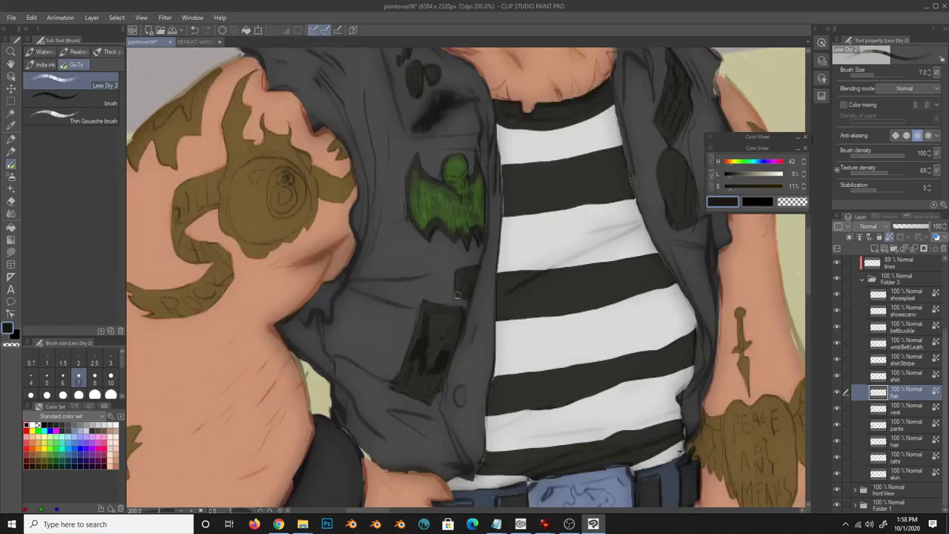
left_click_drag(442, 327, 445, 348)
left_click_drag(764, 185, 744, 182)
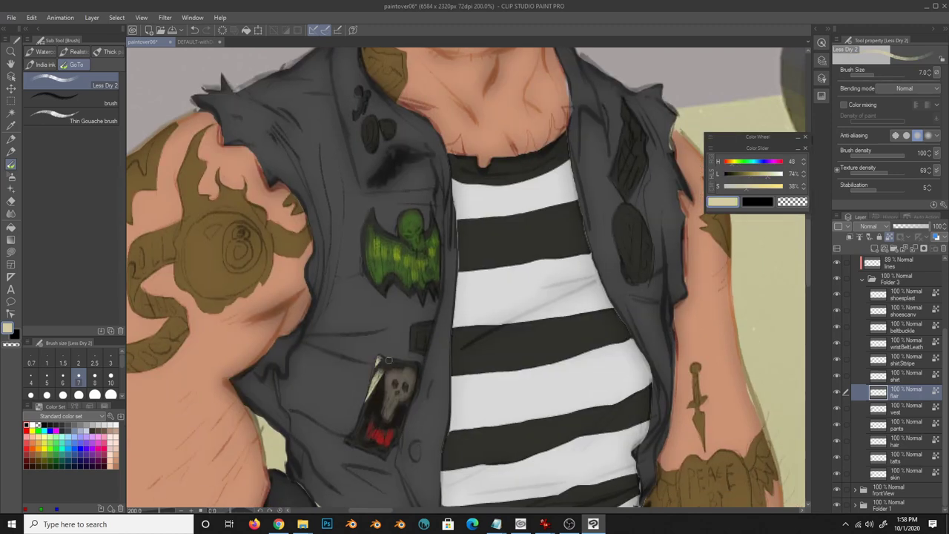
key("ctrl+z")
- Paint a red slashed badge and a teal patch on the vest
left_click(389, 360, "alt")
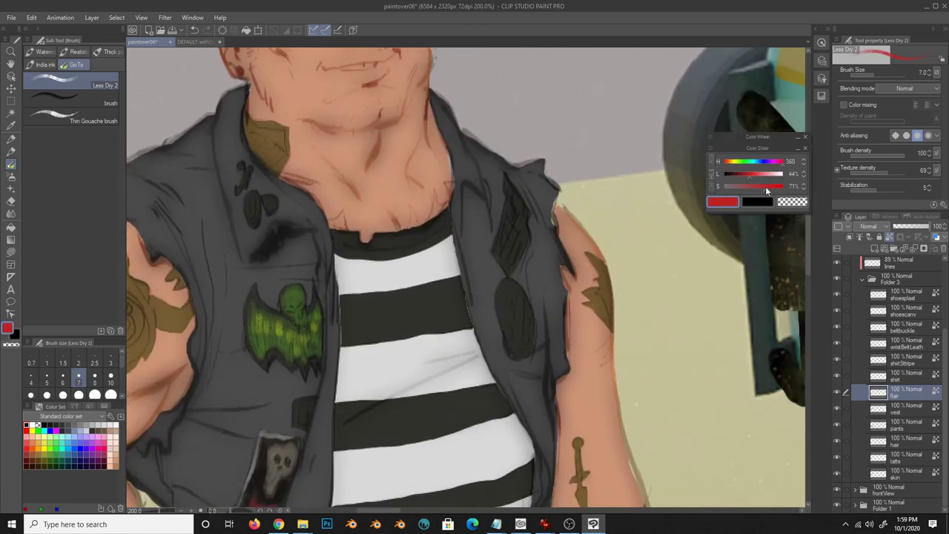
left_click_drag(504, 285, 528, 347)
left_click_drag(778, 170, 741, 170)
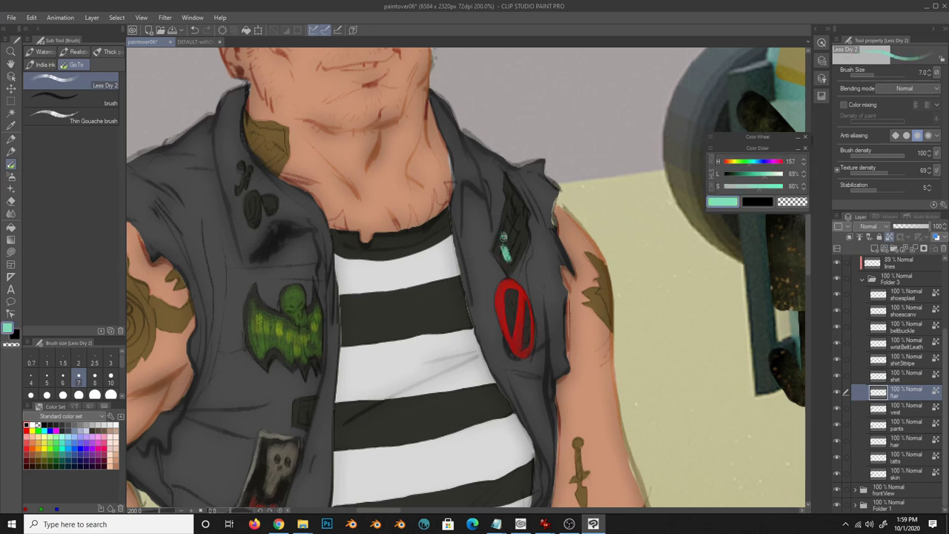
left_click_drag(509, 201, 512, 230)
- Add a purple pin to the vest, then zoom out and select the tatts layer
scroll(508, 239, "up", 1)
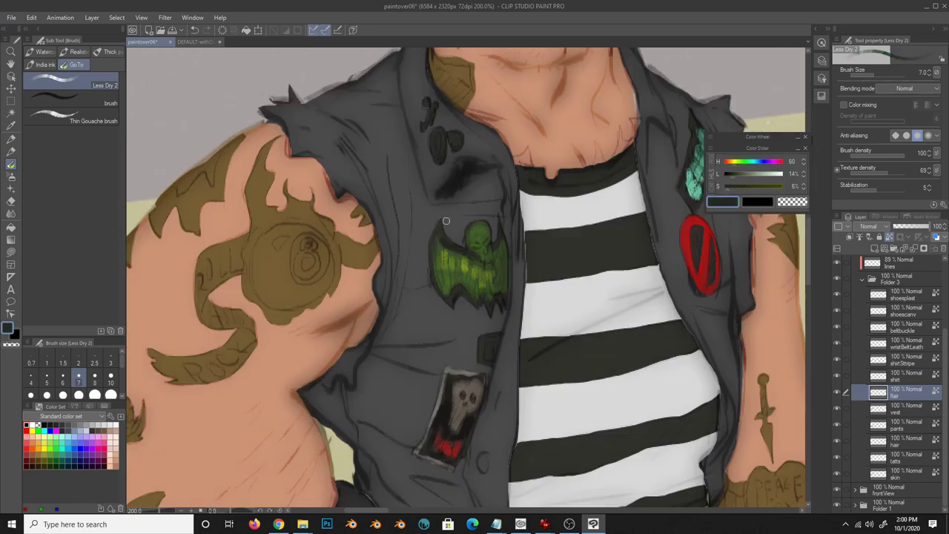
left_click(482, 286, "alt")
scroll(504, 262, "up", 2)
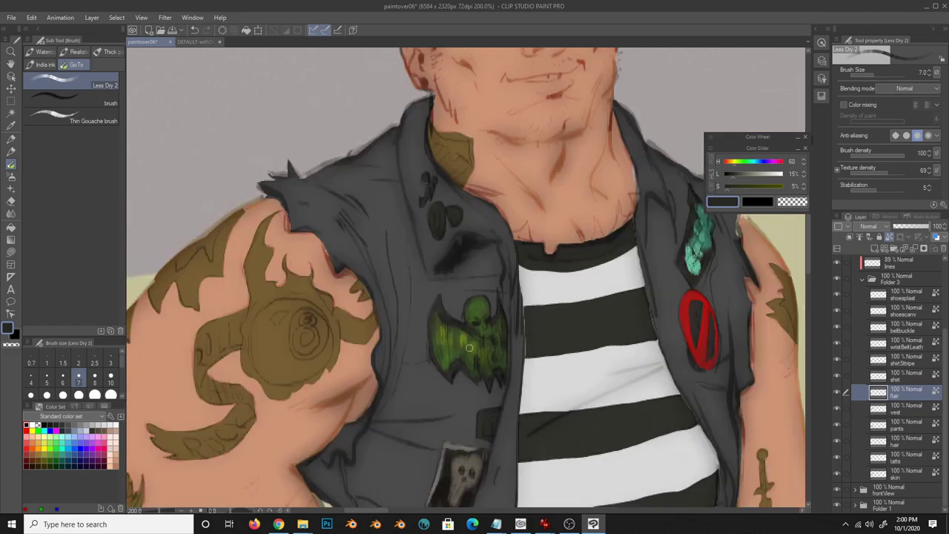
left_click(747, 161)
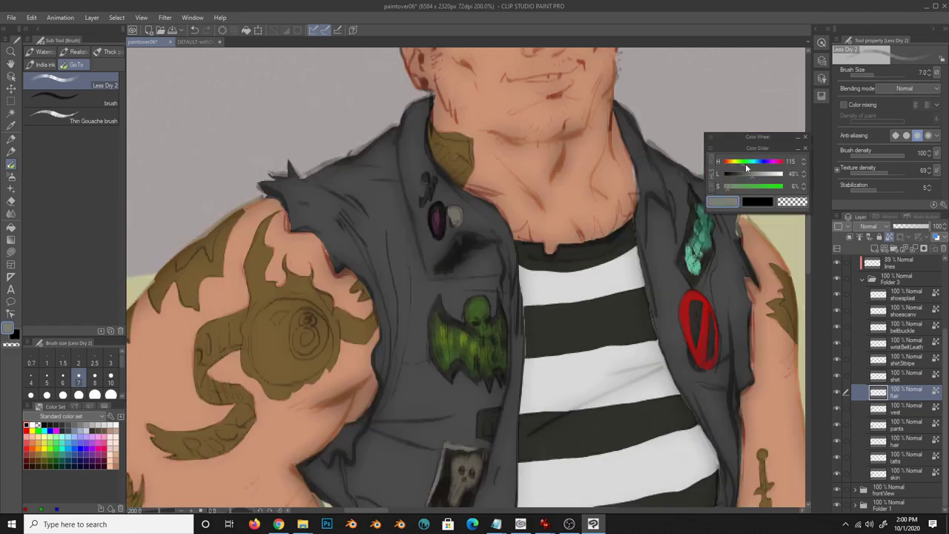
scroll(467, 281, "right", 2)
left_click_drag(542, 339, 682, 384)
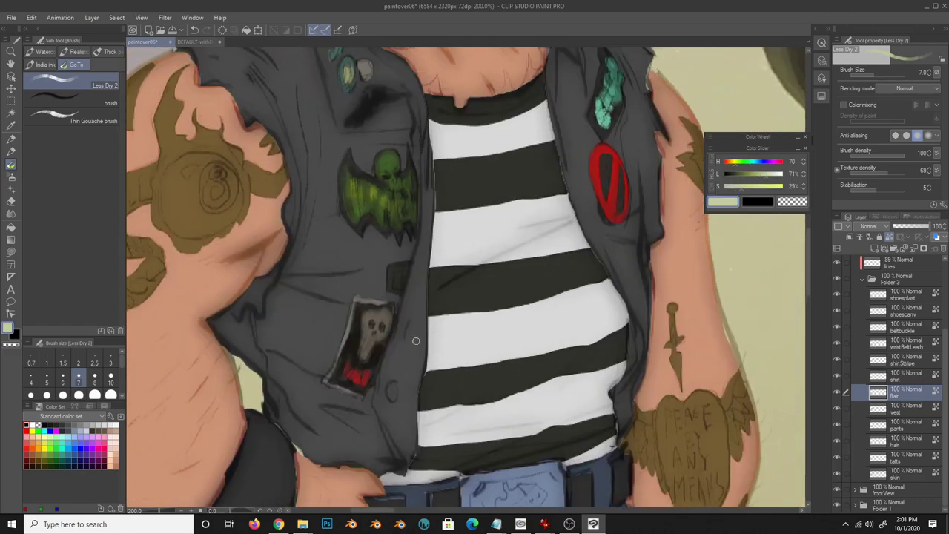
left_click(907, 457)
- Fill the shoulder tattoo circle dark green and add a new layer for tattoo colour
key("b")
left_click_drag(511, 319, 523, 335)
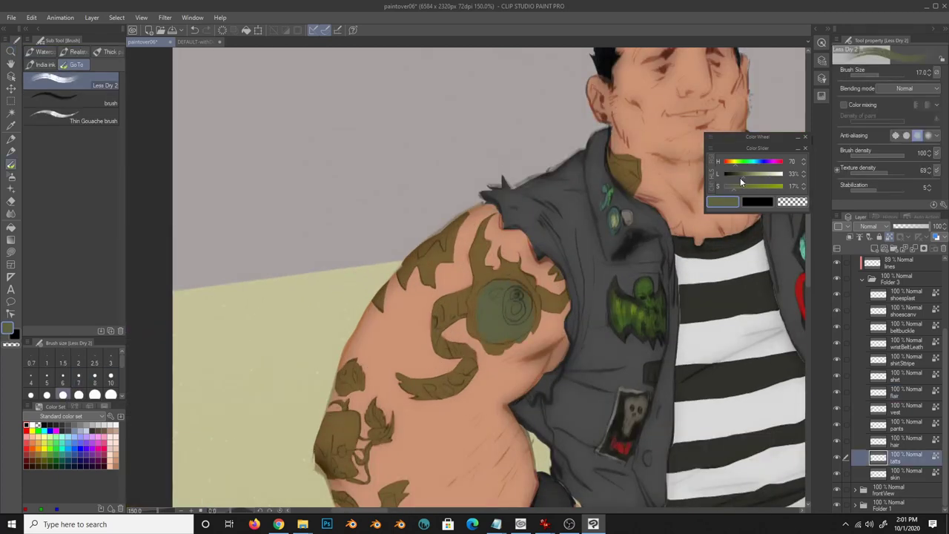
mouse_move(482, 301)
left_mouse_down()
mouse_move(519, 337)
mouse_move(526, 330)
mouse_move(508, 303)
mouse_move(523, 307)
mouse_move(522, 323)
mouse_move(504, 338)
mouse_move(526, 326)
left_mouse_up()
left_click(78, 375)
left_click(493, 293, "alt")
key("ctrl+shift+n")
- Paint red flames and an orange glow around the 8-ball tattoo
left_click_drag(737, 161, 727, 174)
left_click_drag(482, 222, 474, 334)
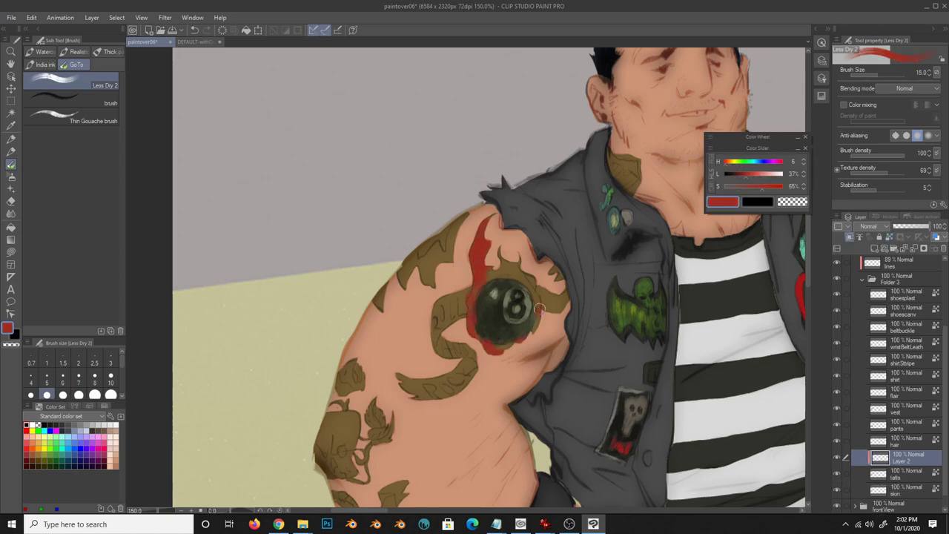
left_click_drag(494, 260, 542, 312)
left_click_drag(475, 275, 519, 341)
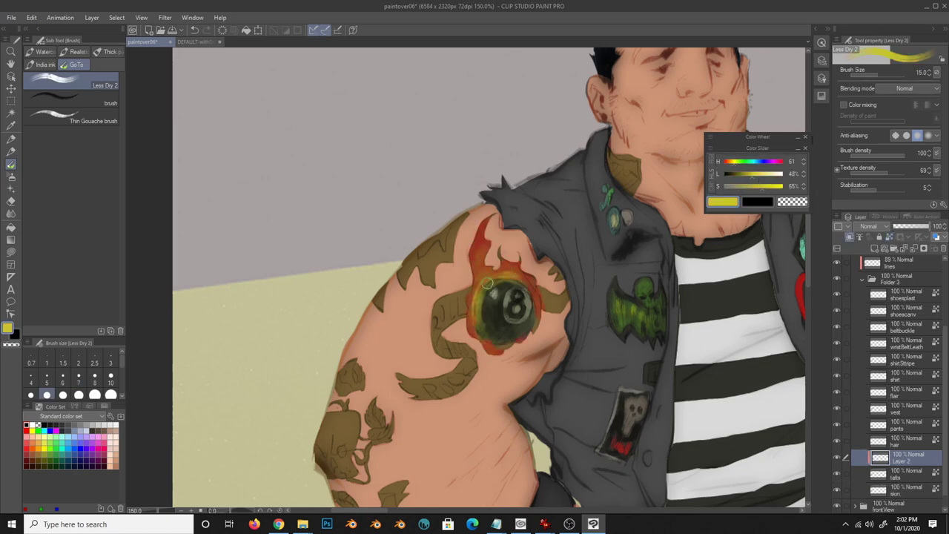
left_click(756, 174)
- Recolour the ribbon around the 8-ball olive
left_click(441, 343, "alt")
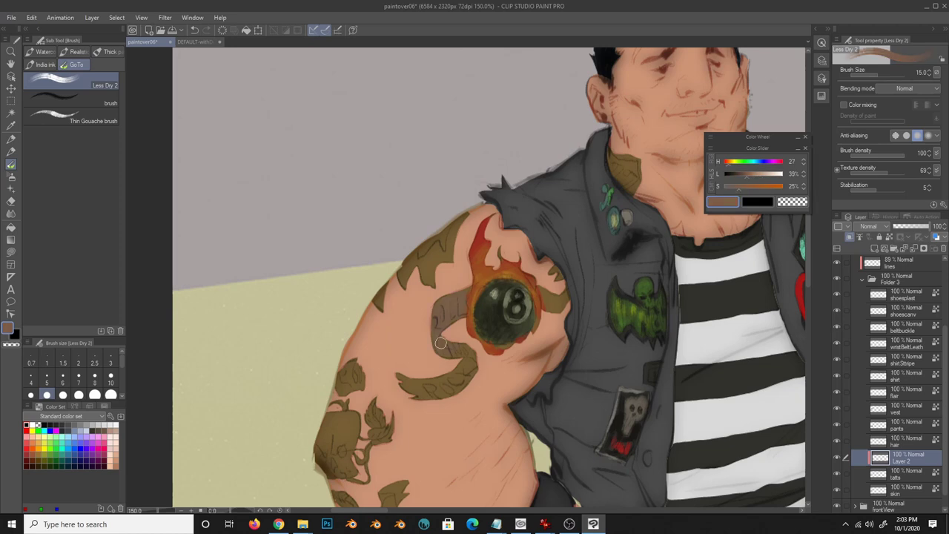
left_click(423, 252, "alt")
left_click_drag(469, 293, 442, 341)
left_click_drag(552, 281, 542, 311)
left_click_drag(431, 378, 404, 411)
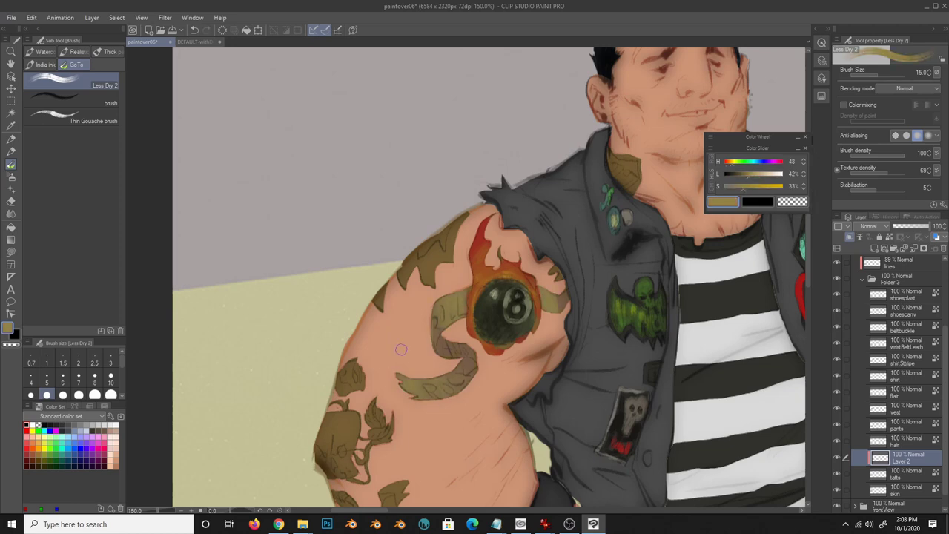
left_click_drag(464, 375, 419, 401)
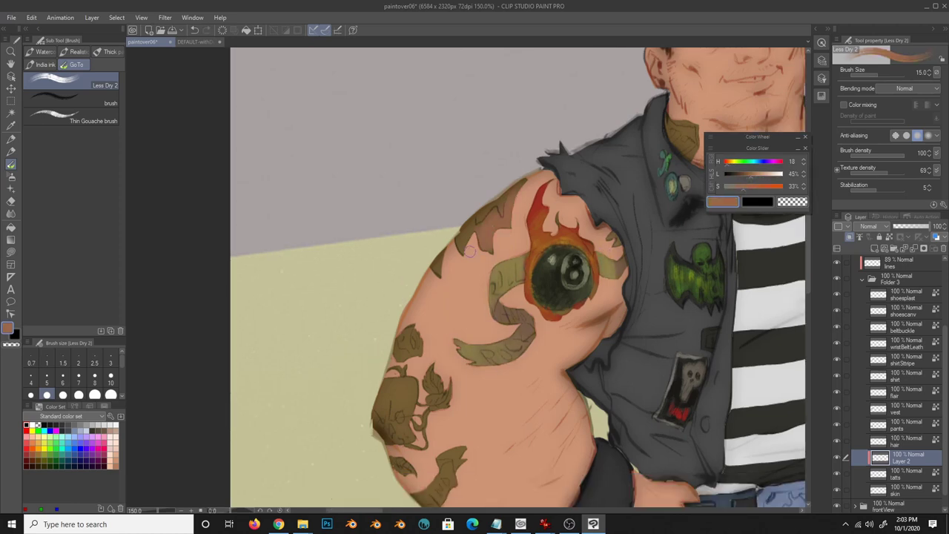
- Paint the skull tattoo light beige and shade it darker
left_click(519, 382, "alt")
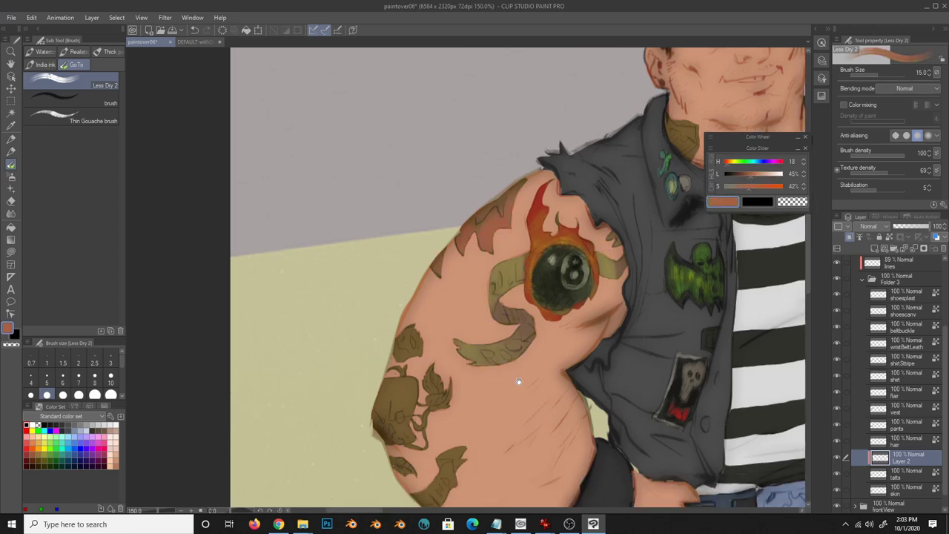
mouse_move(386, 307)
left_mouse_down()
mouse_move(401, 360)
mouse_move(429, 297)
left_mouse_up()
left_click(378, 346, "alt")
key("bracketleft")
key("bracketleft")
key("bracketleft")
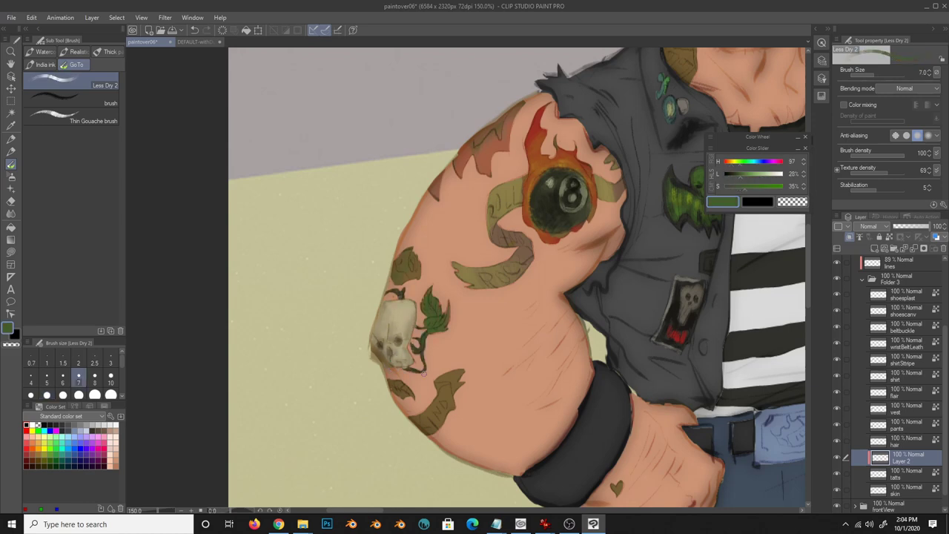
left_click(431, 312, "alt")
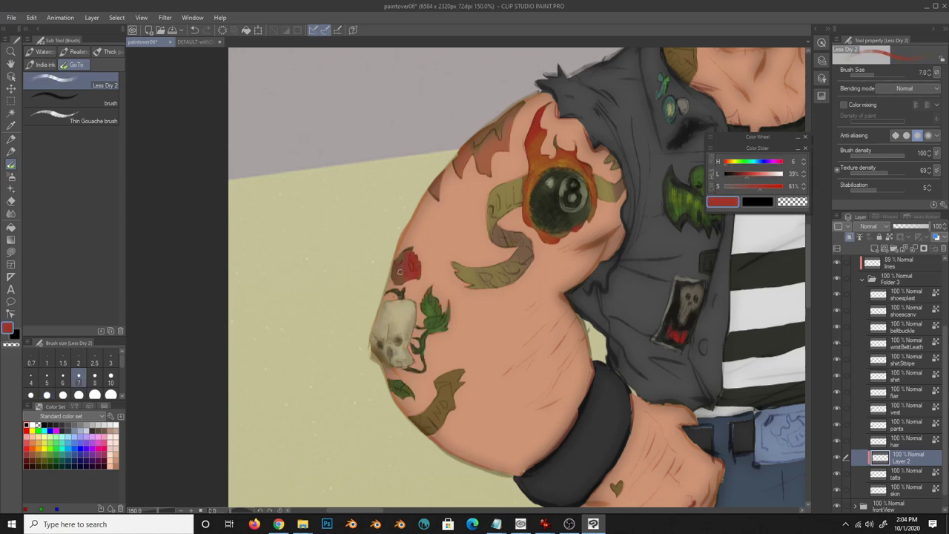
left_click(393, 312, "alt")
mouse_move(408, 304)
left_mouse_down()
mouse_move(397, 364)
mouse_move(393, 300)
left_mouse_up()
- Lighten and then shade the lower banner tattoo with sampled olive tones
left_click(398, 341, "alt")
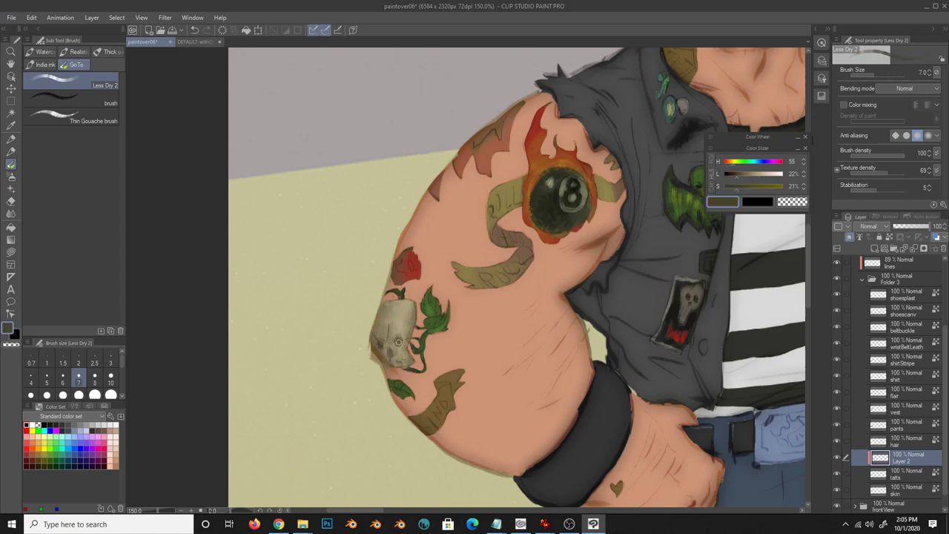
key("bracketleft")
key("bracketleft")
key("bracketleft")
key("bracketright")
key("bracketright")
key("bracketright")
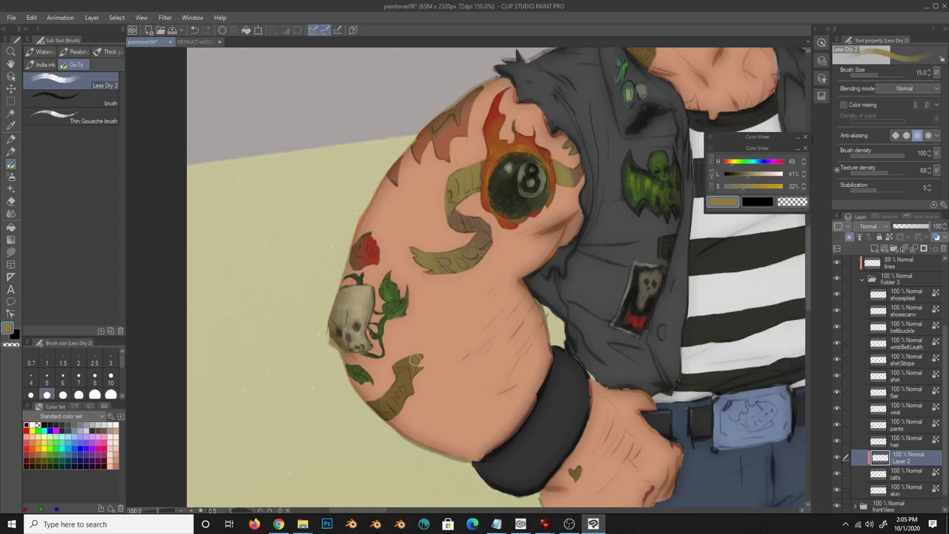
left_click(405, 375, "alt")
left_click_drag(389, 408, 417, 358)
left_click(401, 363, "alt")
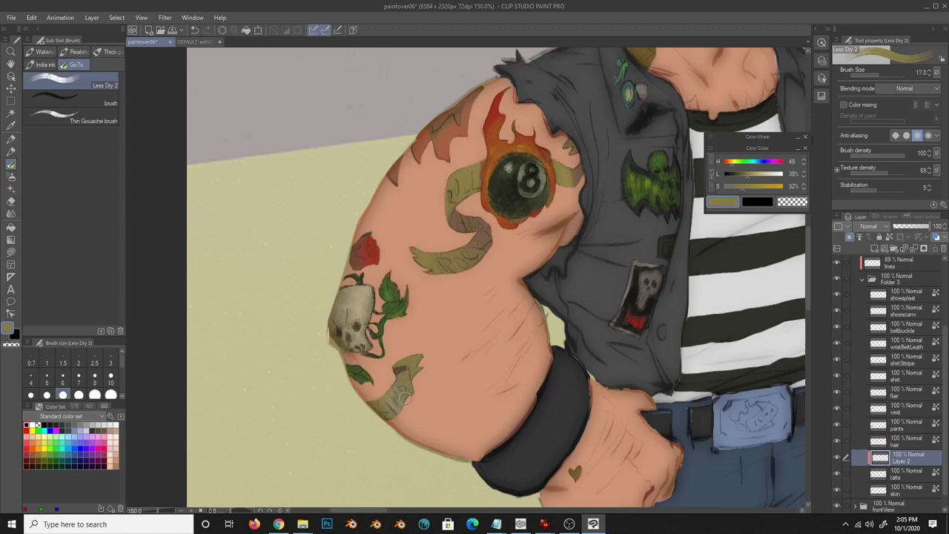
left_click_drag(404, 393, 382, 415)
mouse_move(558, 155)
left_mouse_down()
mouse_move(373, 207)
mouse_move(349, 282)
mouse_move(386, 304)
left_mouse_up()
- Add white highlights to the 8-ball with a smaller brush
key("bracketleft")
key("bracketleft")
key("bracketleft")
left_click(364, 286, "alt")
left_click(371, 311, "alt")
key("bracketright")
key("bracketright")
key("bracketright")
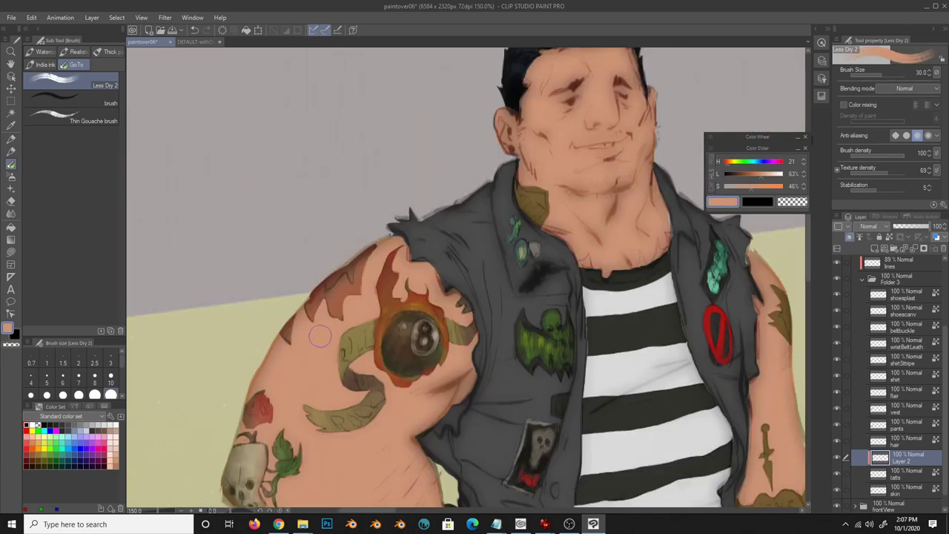
- Deepen the red on the forearm heart tattoo and pick dark reds for its details
mouse_move(320, 336)
left_mouse_down()
mouse_move(519, 296)
mouse_move(531, 349)
left_mouse_up()
left_click(490, 341, "alt")
mouse_move(445, 318)
left_mouse_down()
mouse_move(456, 370)
mouse_move(512, 408)
left_mouse_up()
key("bracketleft")
key("bracketleft")
key("bracketleft")
left_click(730, 161)
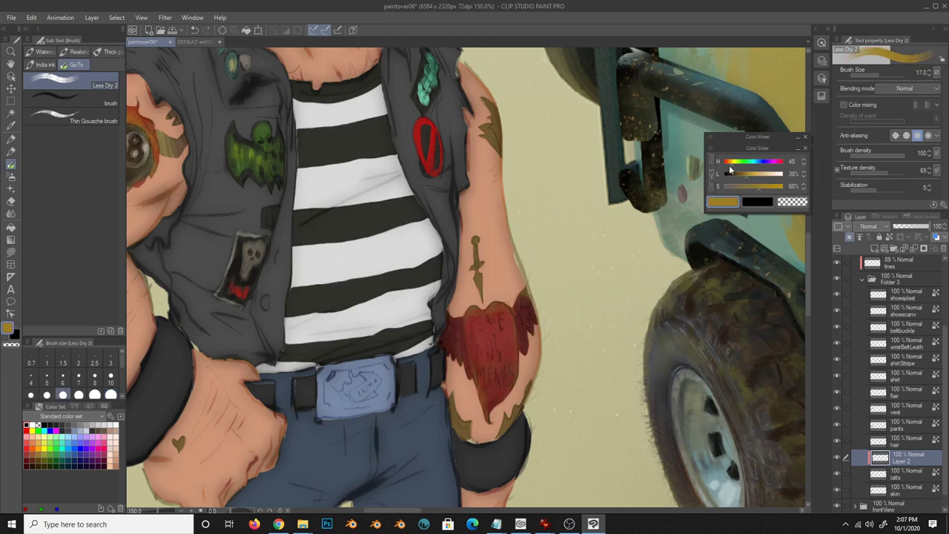
left_click(495, 303, "alt")
key("bracketleft")
key("bracketleft")
key("bracketleft")
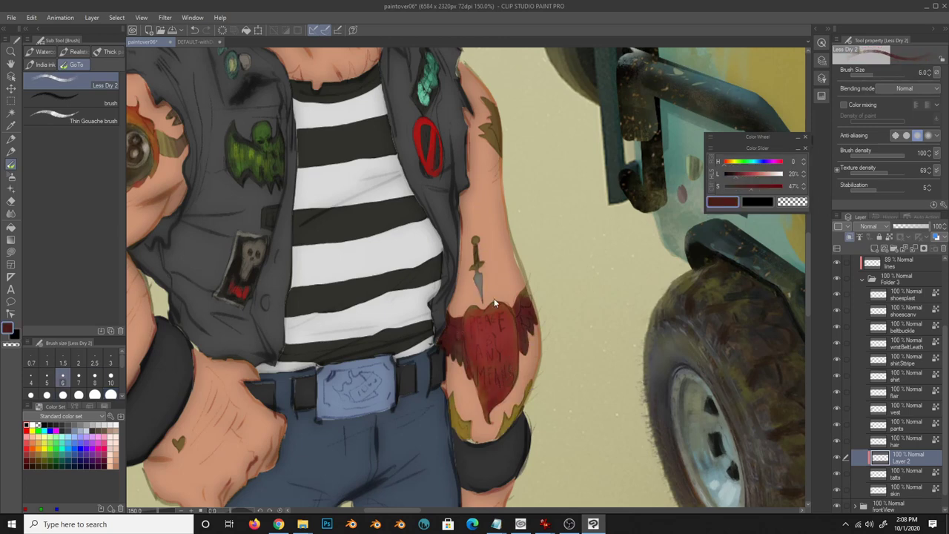
key("bracketleft")
key("bracketleft")
left_click(525, 322, "alt")
left_click(446, 327, "alt")
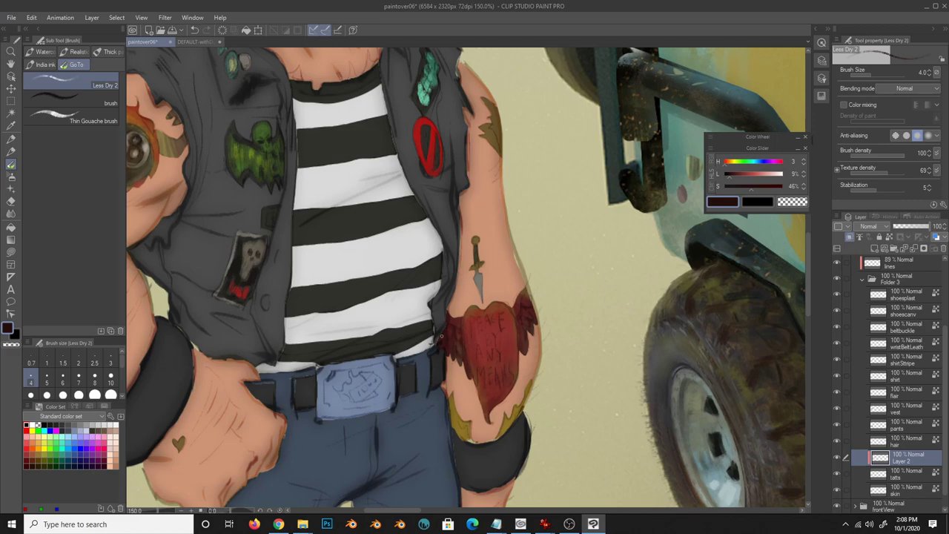
- Touch up the skin near the neck, sampling dark brown and a darker skin tone at size 30
scroll(441, 335, "down", 3)
left_click(508, 384, "alt")
scroll(541, 388, "down", 2)
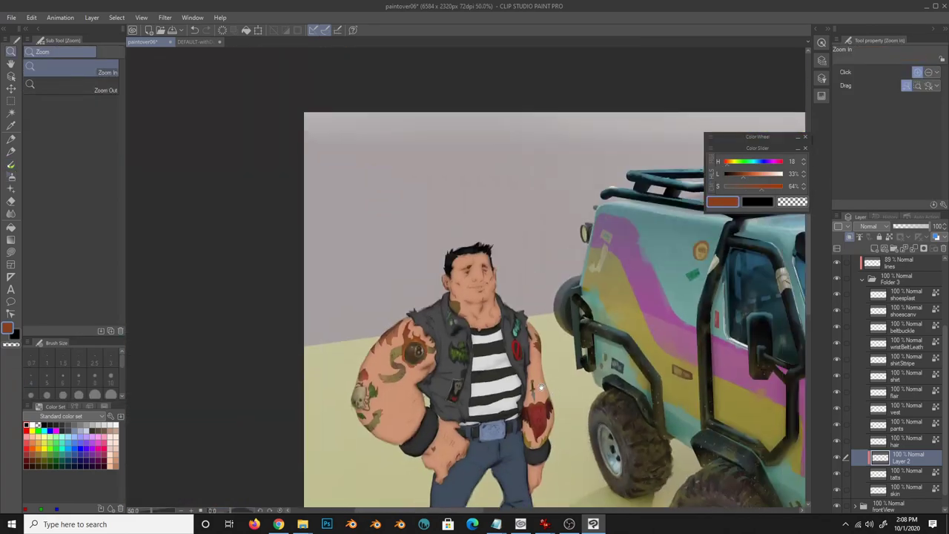
scroll(542, 387, "up", 3)
left_click(562, 364, "alt")
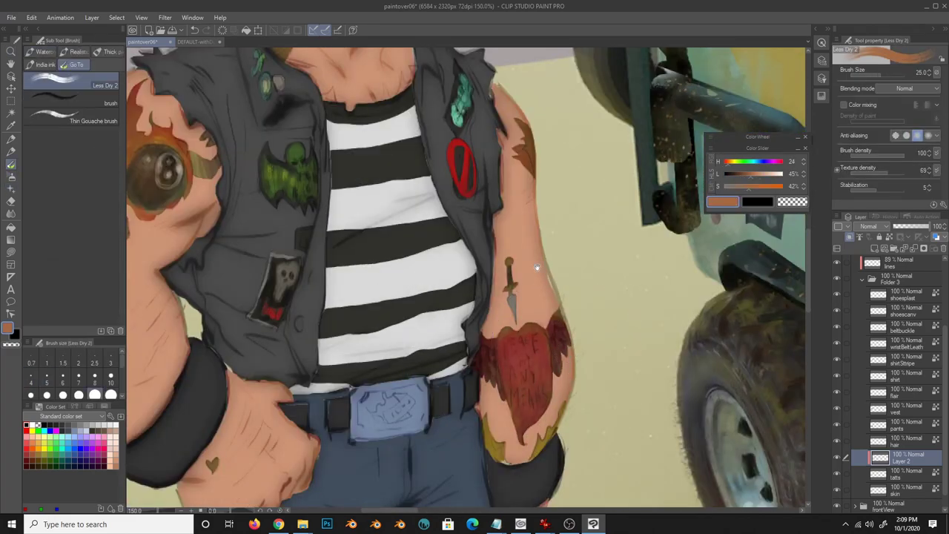
left_click_drag(536, 267, 537, 420)
left_click_drag(297, 348, 544, 349)
left_click_drag(421, 348, 324, 349)
left_click(324, 349, "alt")
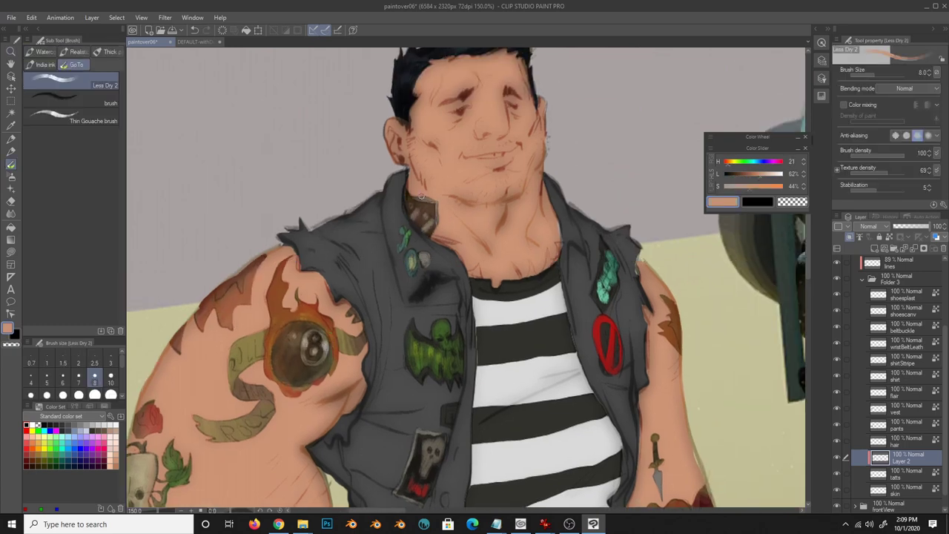
left_click(110, 394)
left_click(504, 184, "alt")
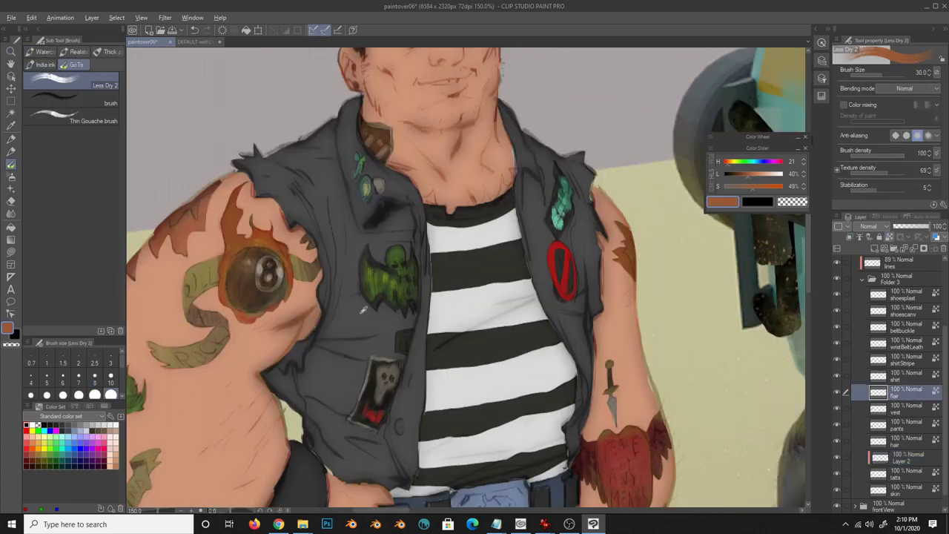
- Lower the cast layer to 38% opacity, deselect, and paint a dark shadow on the vest
left_click_drag(933, 226, 906, 226)
key("ctrl+d")
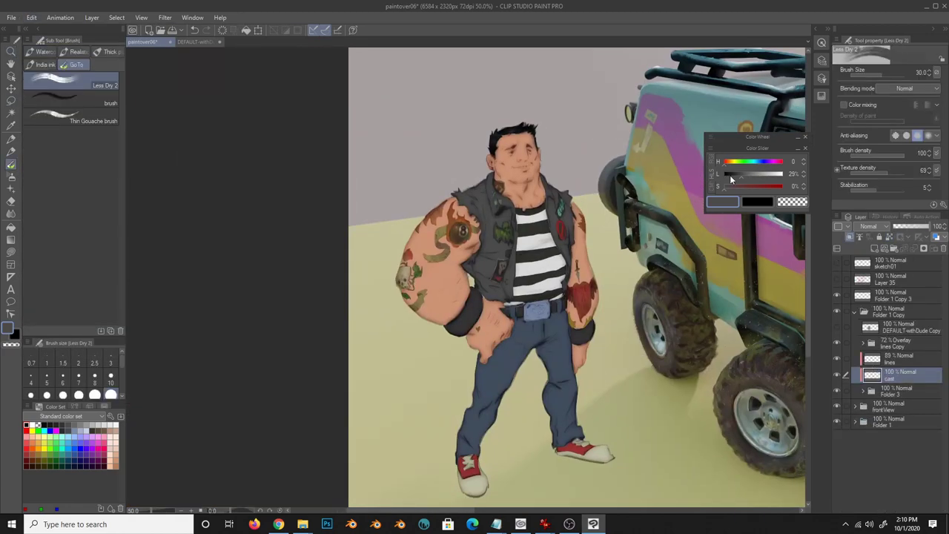
key("bracketleft")
key("bracketleft")
key("bracketleft")
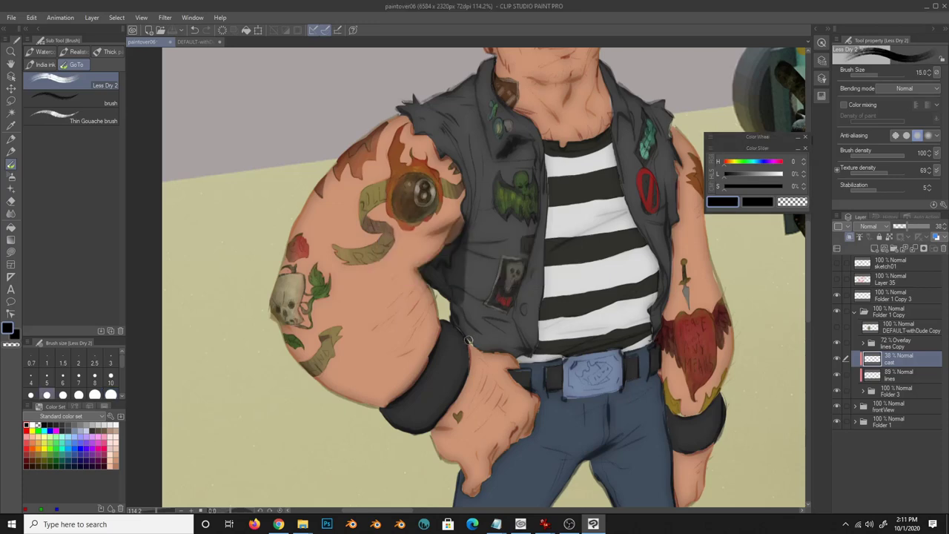
left_click_drag(457, 308, 525, 348)
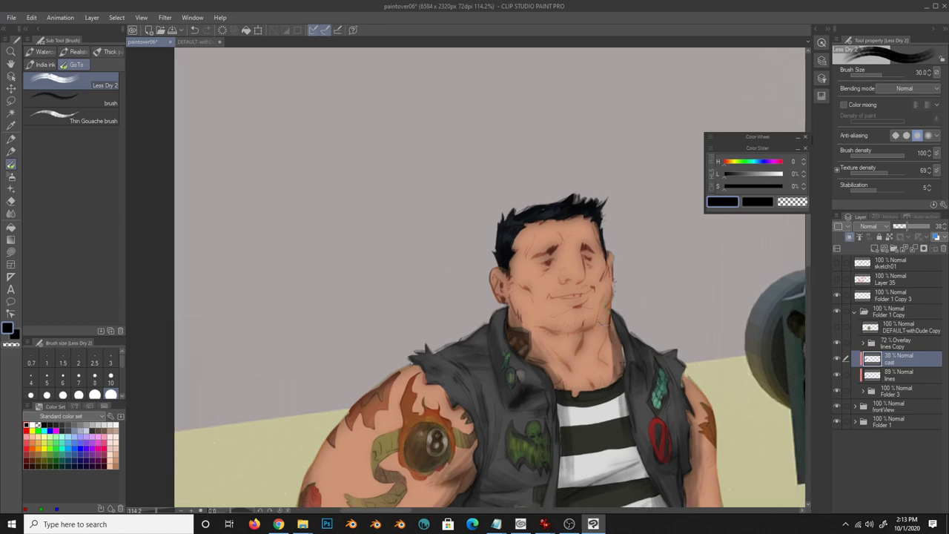
- Shade the jeans dark, deepening their right edge up to the belt
key("bracketleft")
key("bracketleft")
key("bracketleft")
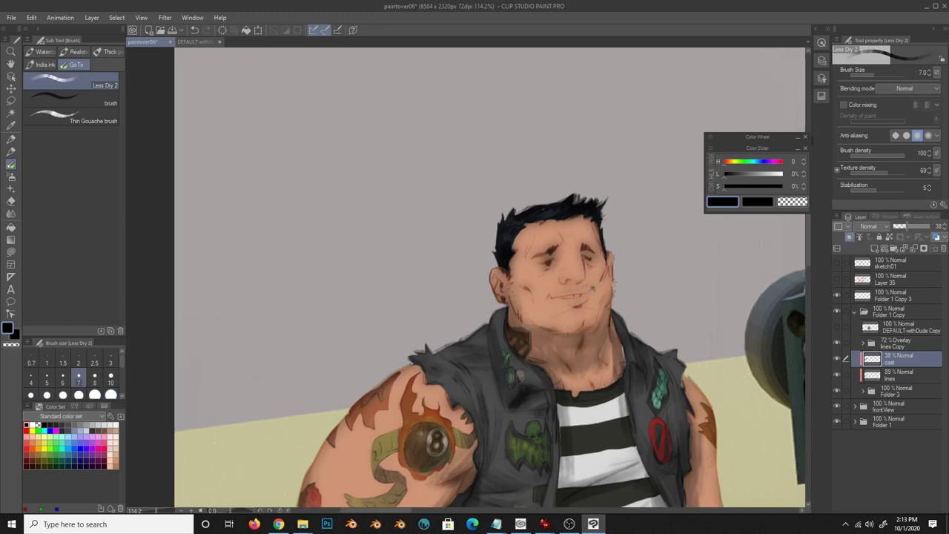
key("bracketright")
key("bracketright")
key("bracketright")
key("bracketright")
key("bracketright")
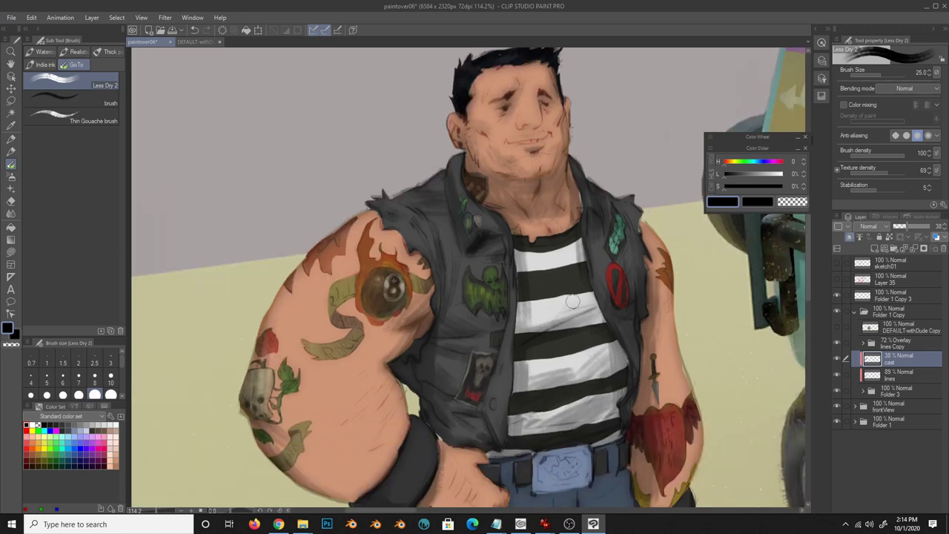
left_click_drag(606, 236, 498, 304)
mouse_move(558, 394)
left_mouse_down()
mouse_move(545, 342)
mouse_move(609, 393)
left_mouse_up()
left_click_drag(620, 425, 616, 291)
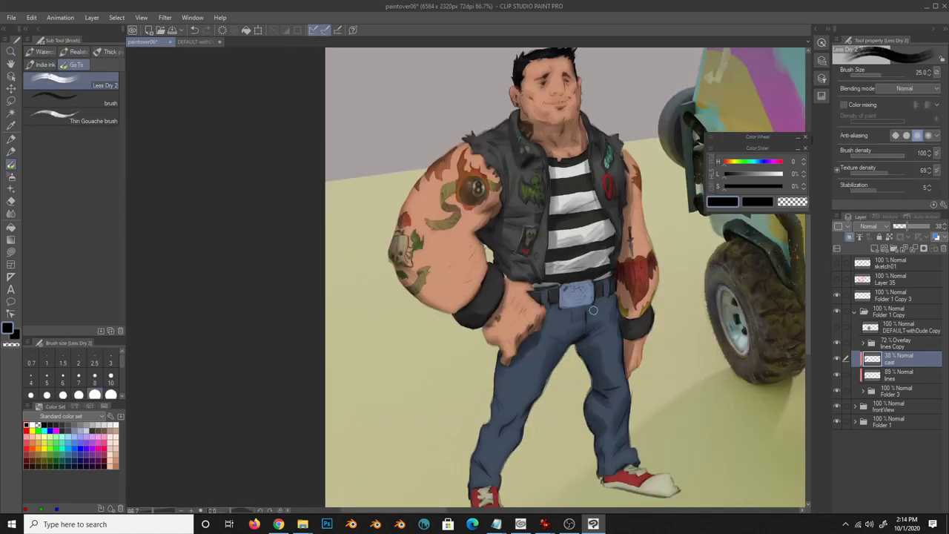
scroll(501, 427, "down", 3)
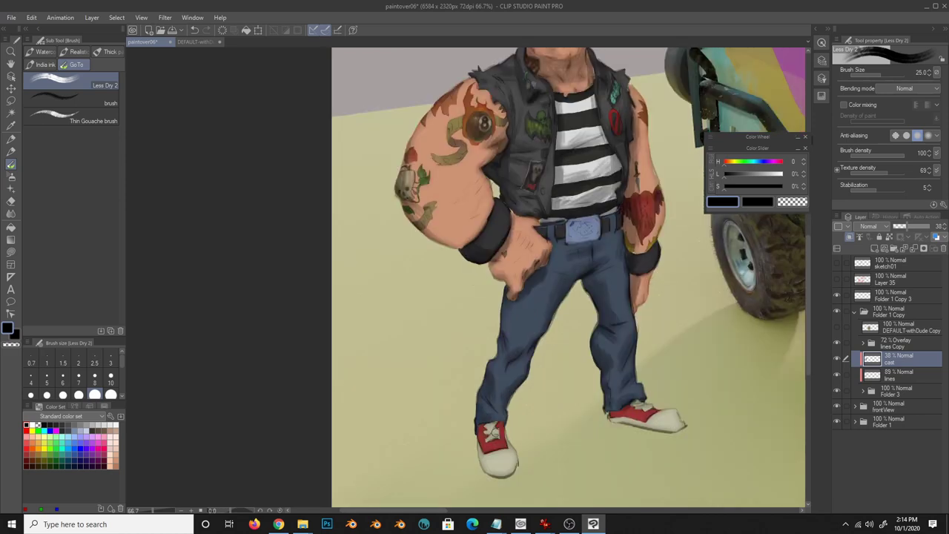
scroll(653, 423, "up", 2)
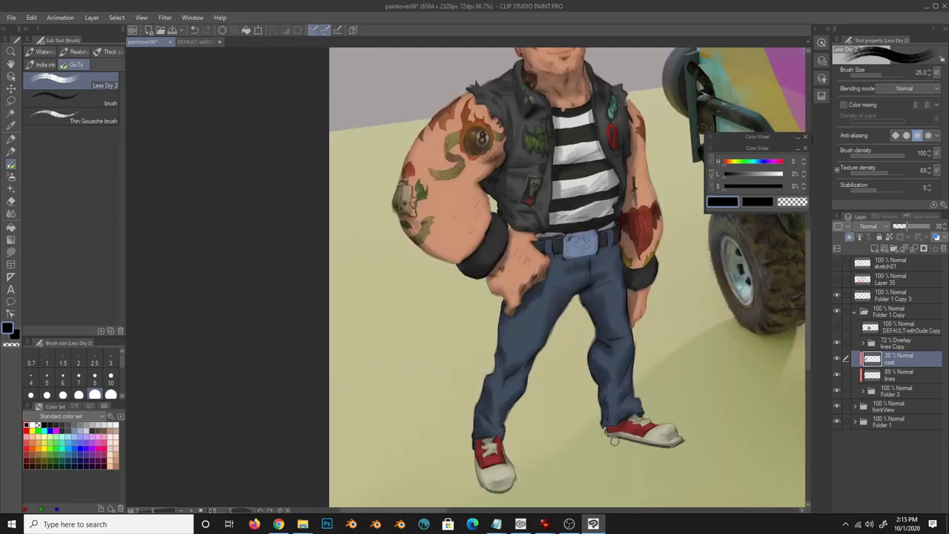
scroll(534, 393, "up", 5)
key("bracketleft")
key("bracketleft")
key("bracketleft")
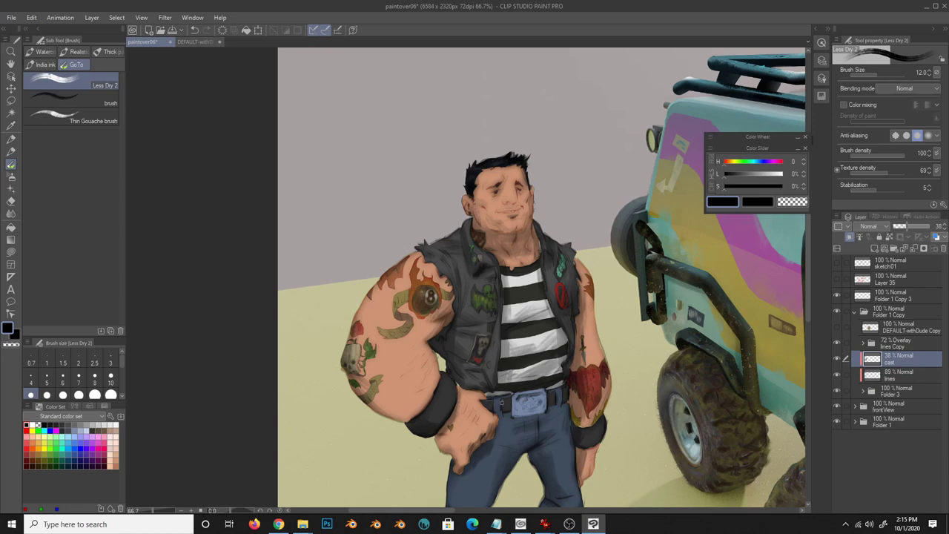
key("bracketright")
key("bracketright")
key("bracketright")
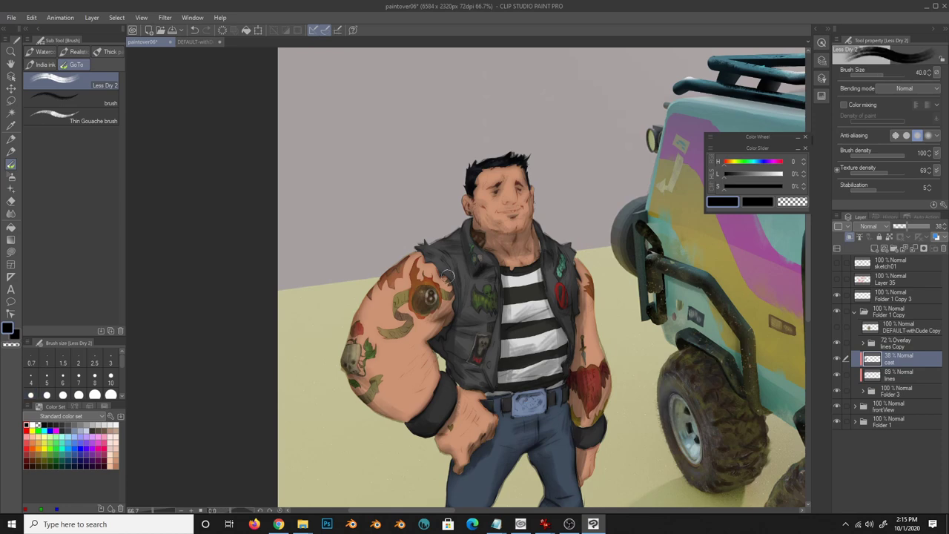
scroll(505, 297, "down", 2)
scroll(505, 297, "up", 3)
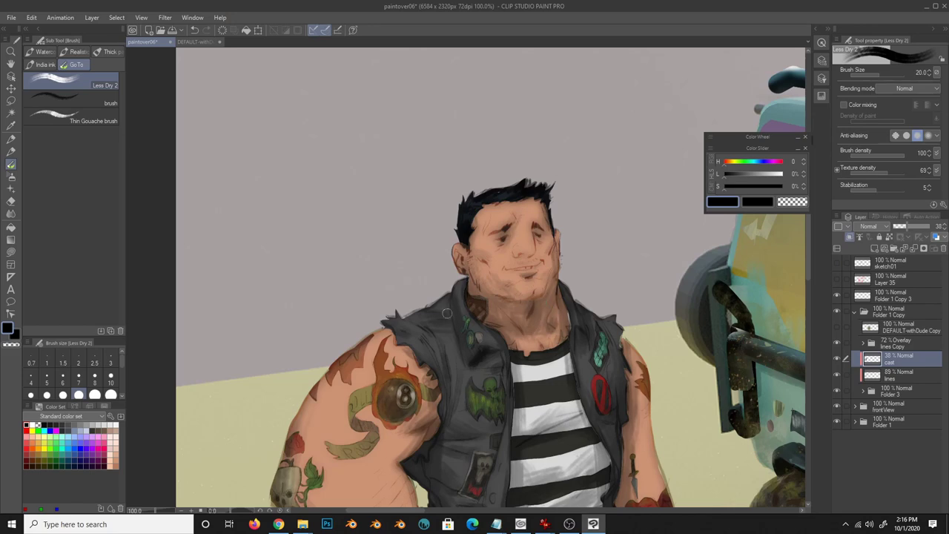
key("ctrl+minus")
- Create a falloff layer above the lines and paint it with a size-500 soft airbrush
left_click(901, 373)
key("ctrl+shift+n")
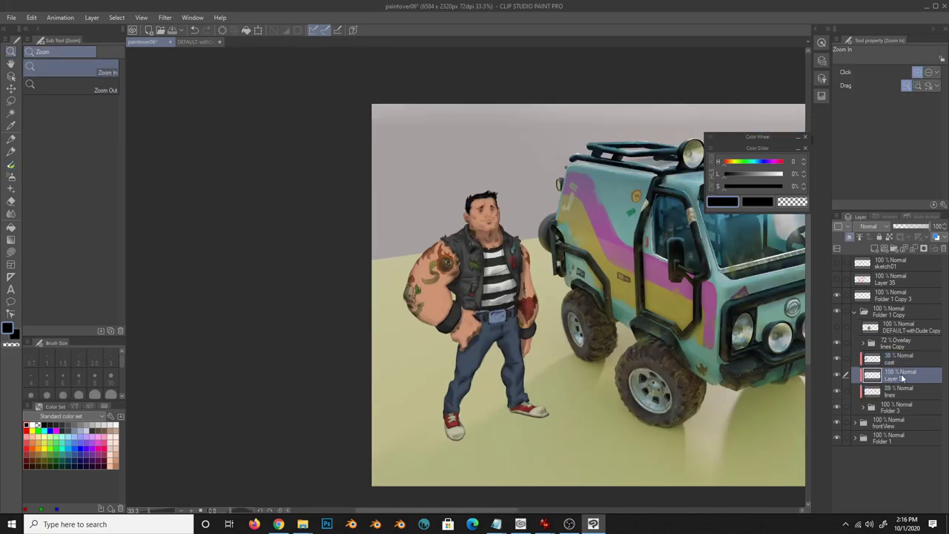
key("b")
scroll(400, 334, "up", 1)
scroll(400, 334, "down", 2)
scroll(400, 333, "up", 1)
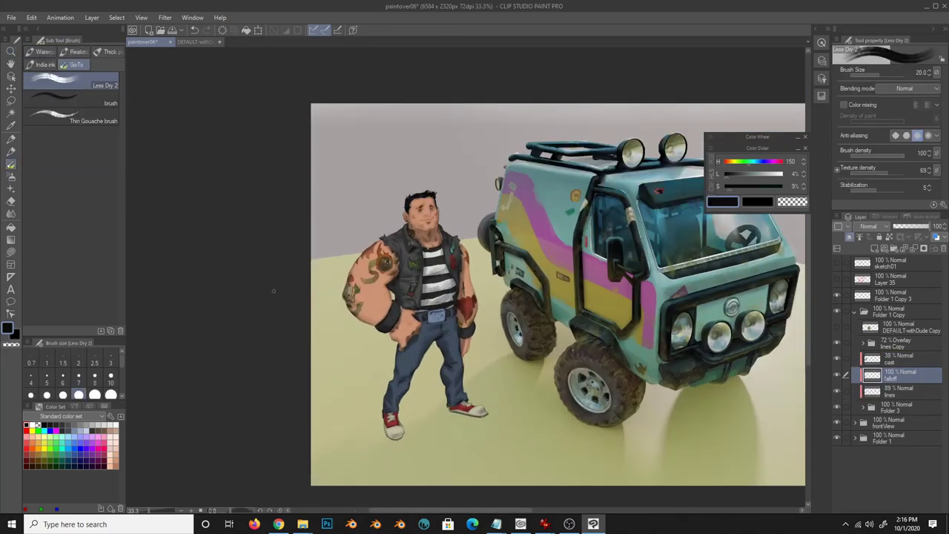
key("[")
key("[")
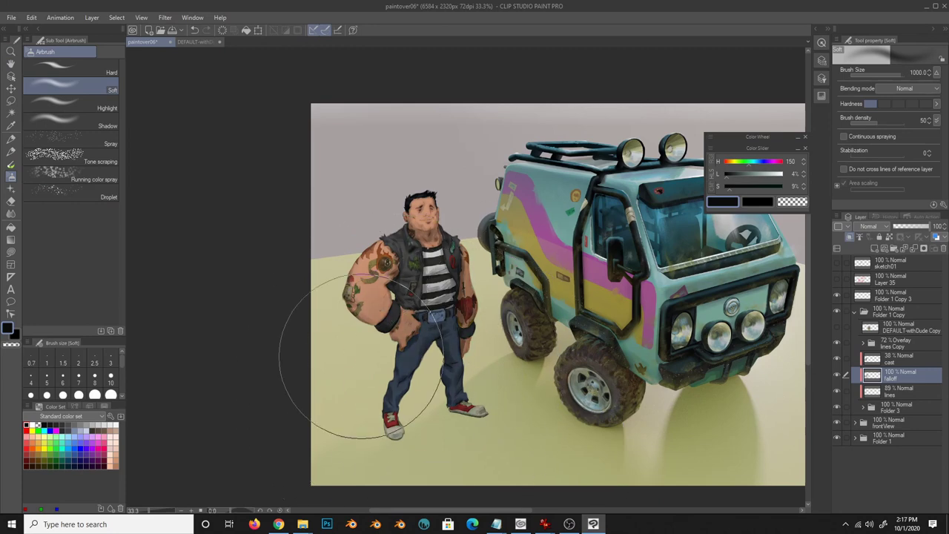
key("[")
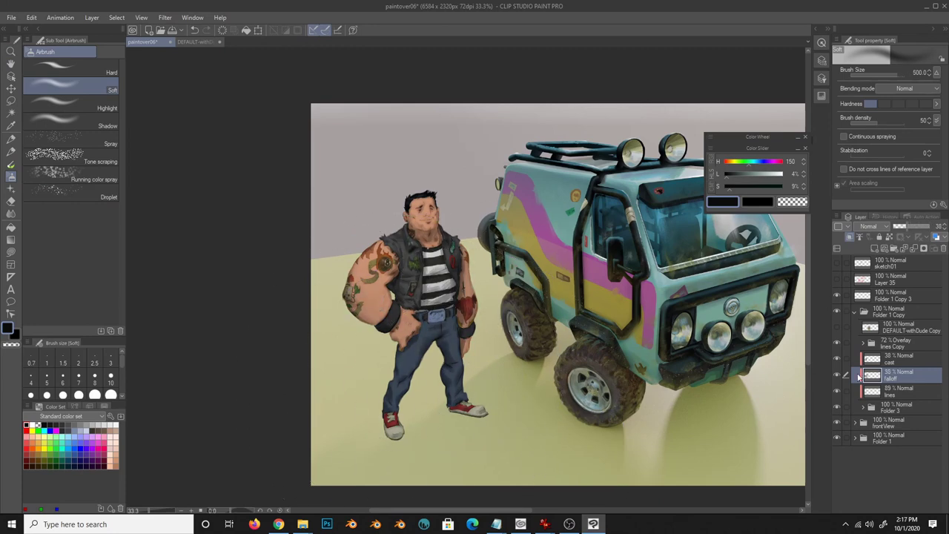
- Add the Overlay highlight layer 'hi' above the falloff layer, sizing the airbrush down to 10
key("ctrl+shift+n")
key("o")
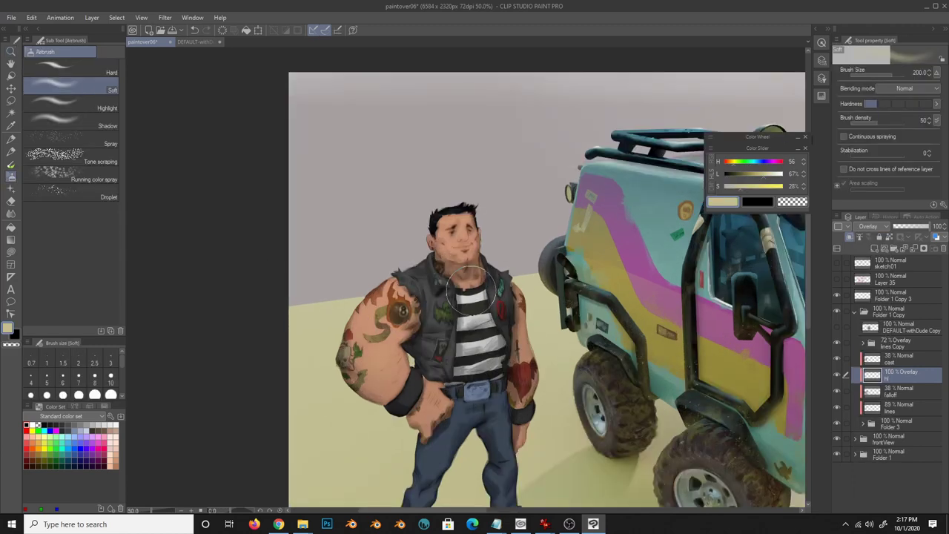
key("[")
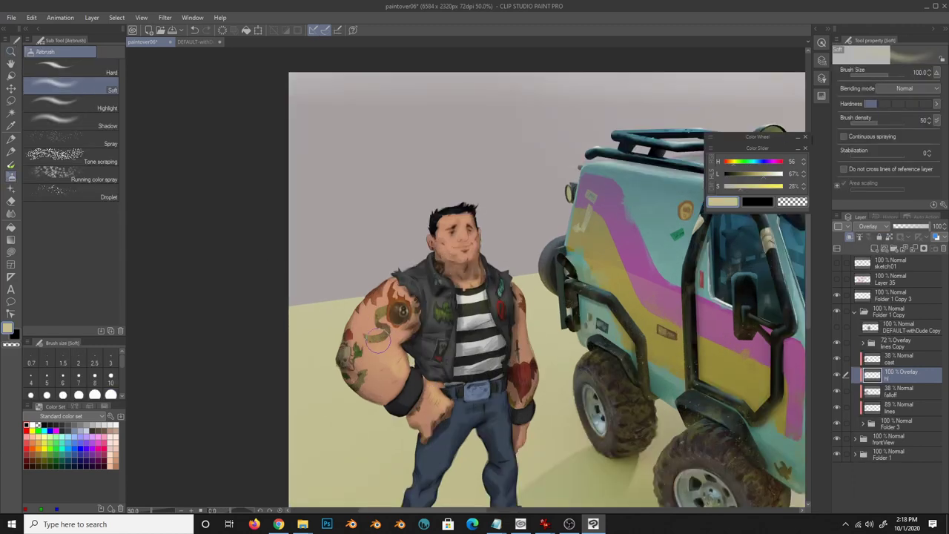
key("]")
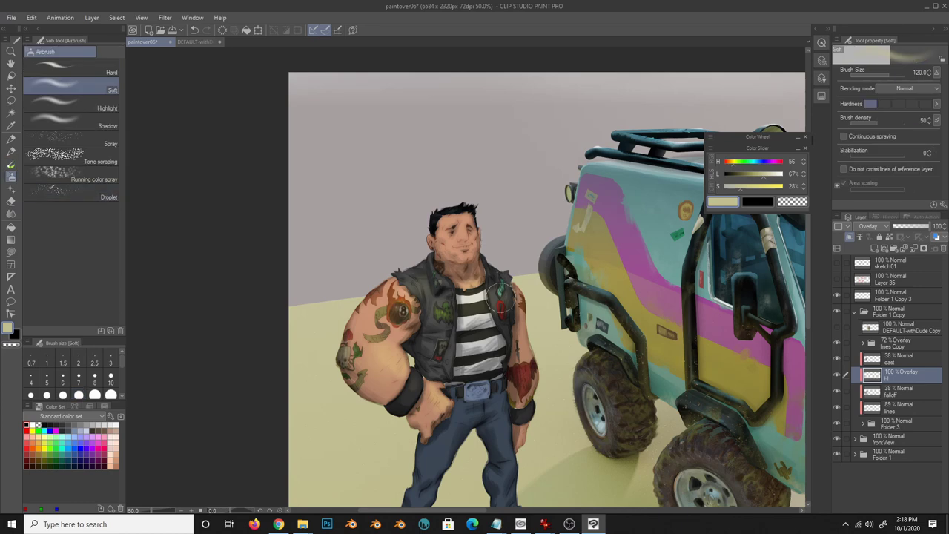
key("[")
key("[")
key("[")
scroll(447, 222, "up", 3)
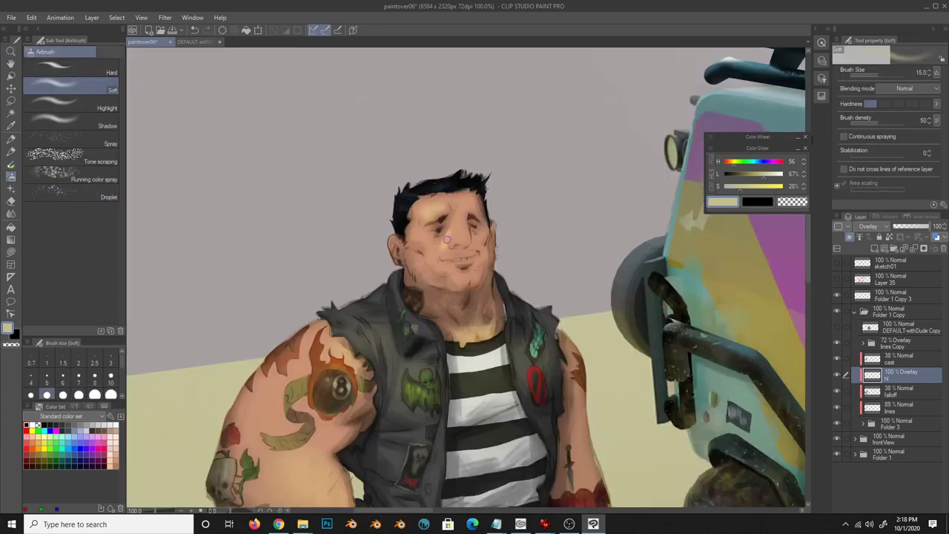
key("[")
key("[")
key("[")
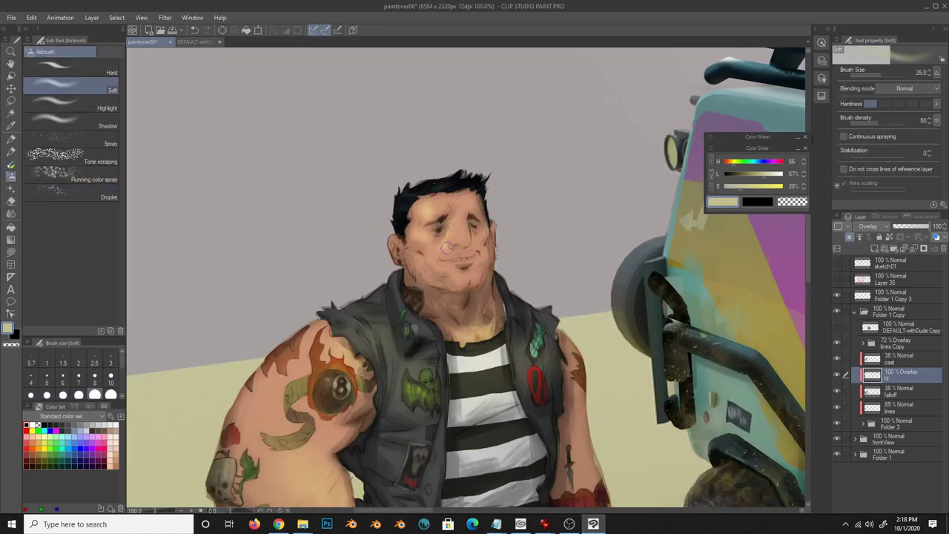
key("[")
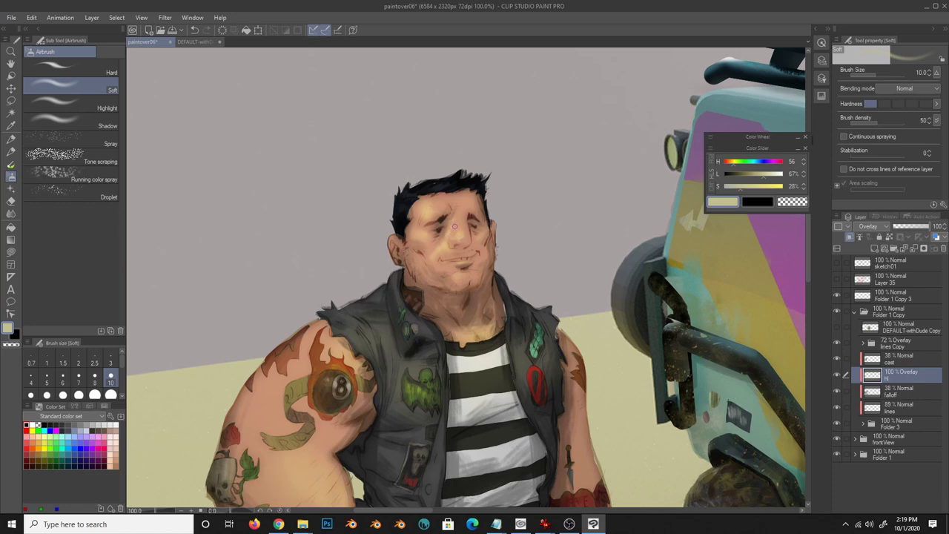
- Airbrush soft warm highlights onto the tattooed upper arm at size 40
key("ctrl+0")
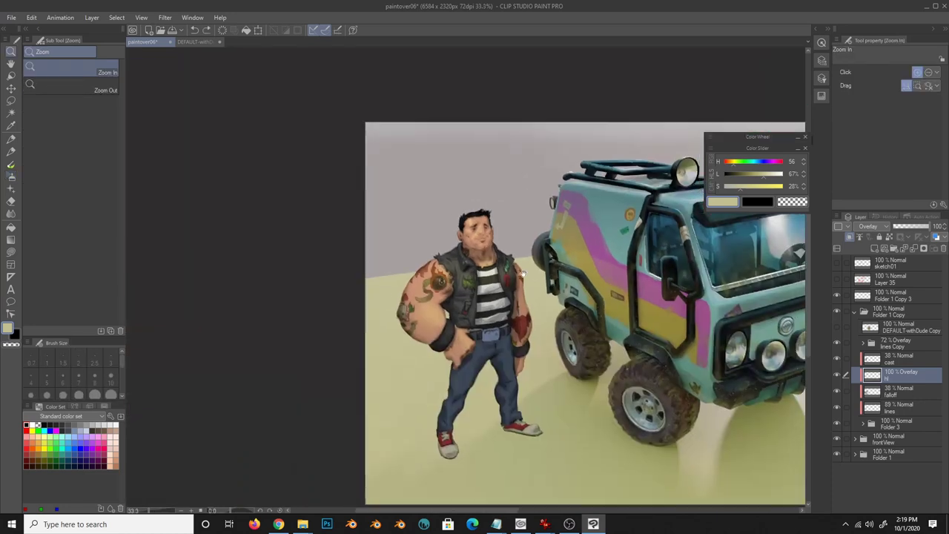
key("ctrl+plus")
key("ctrl+plus")
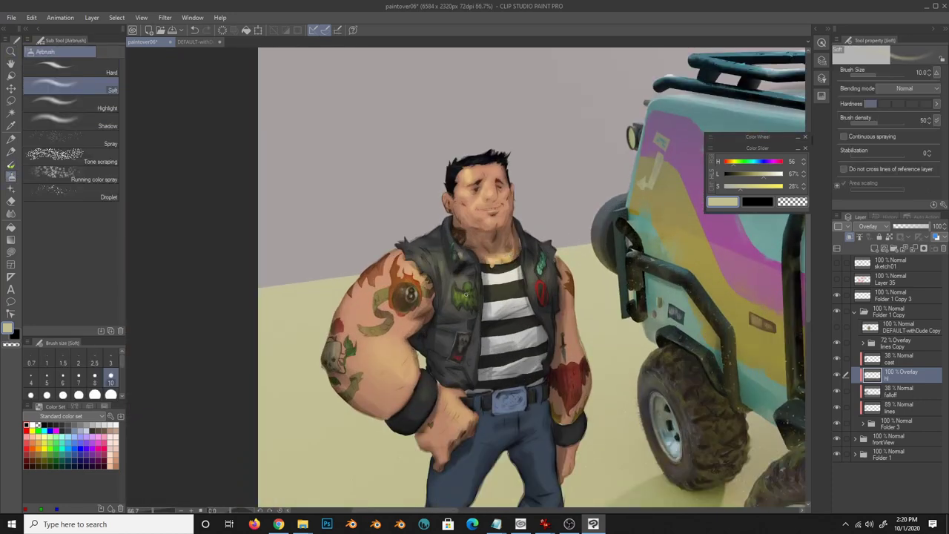
key("bracketright")
key("bracketright")
key("bracketright")
mouse_move(397, 267)
left_mouse_down()
mouse_move(370, 319)
mouse_move(376, 347)
left_mouse_up()
key("e")
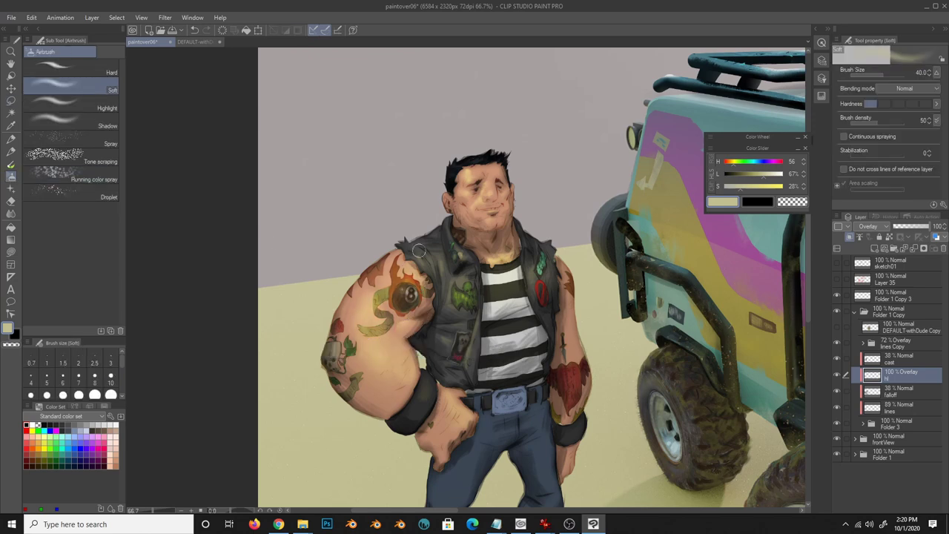
key("e")
key("b")
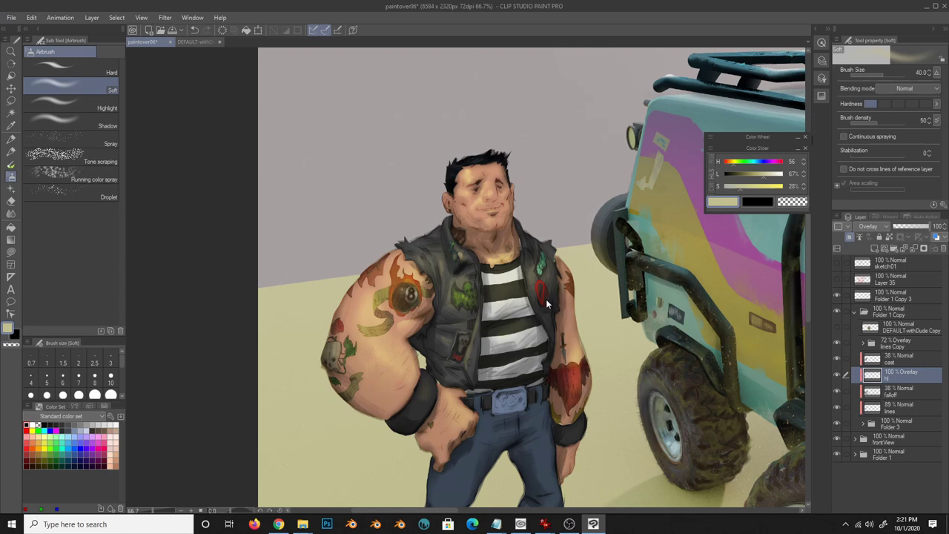
scroll(545, 299, "down", 3)
key("b")
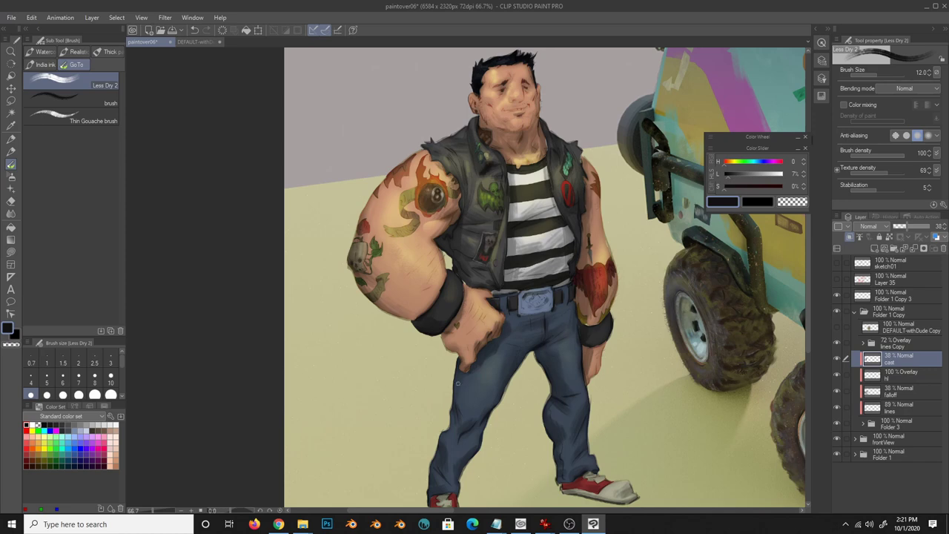
- Reduce saturation to -53 with Hue/Saturation/Luminosity
scroll(457, 383, "down", 2)
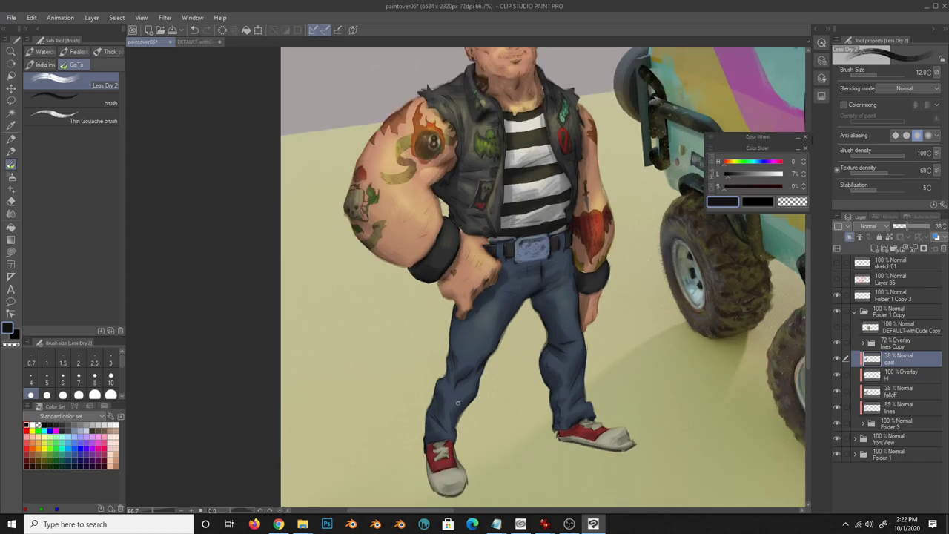
key("ctrl+minus")
left_click(32, 17)
left_click(244, 248)
left_click_drag(715, 350, 656, 350)
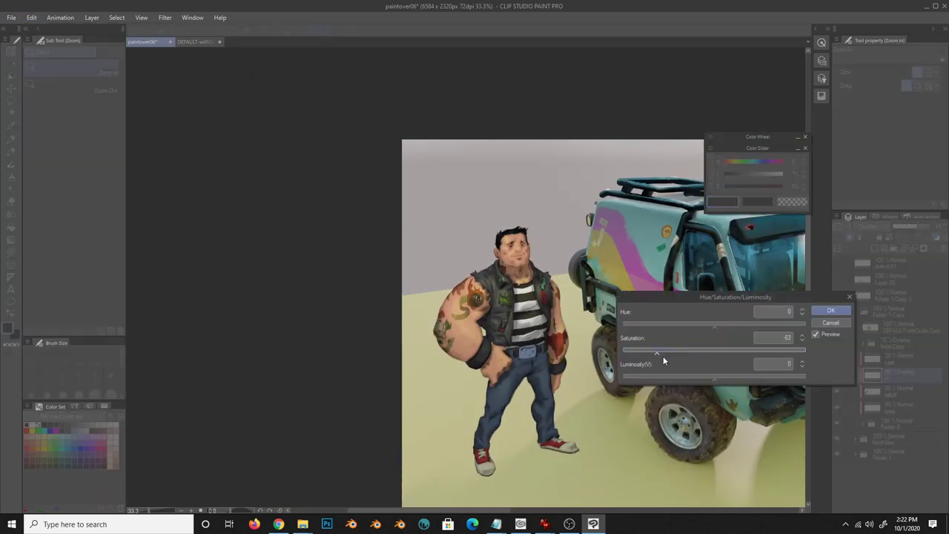
left_click(830, 310)
- Make the lines Copy layer active and sample a lighter skin brown on the man's face
left_click(593, 374)
left_click(897, 344)
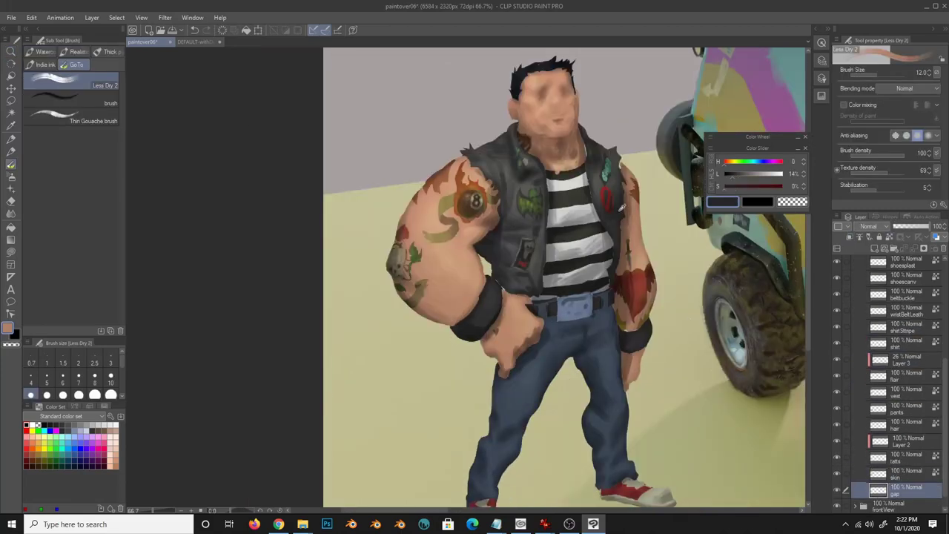
left_click_drag(618, 358, 607, 294)
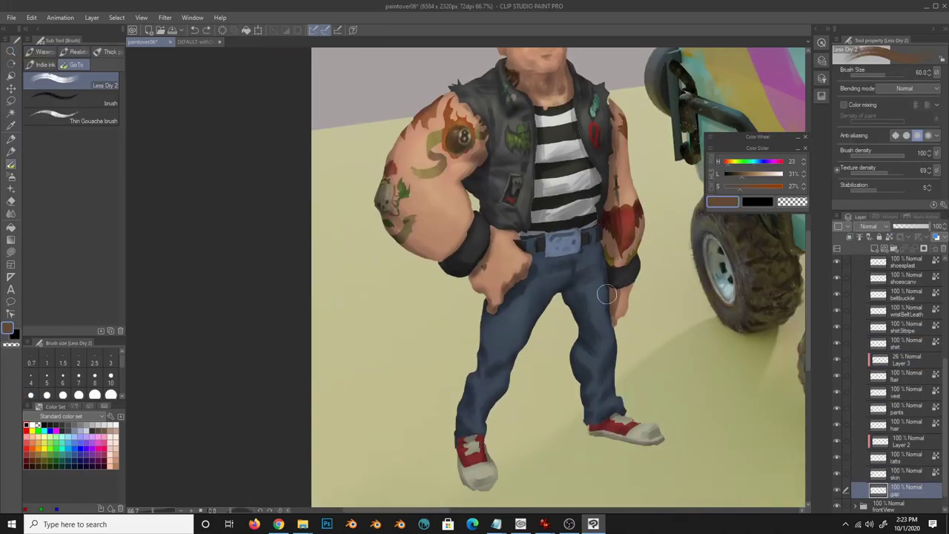
left_click_drag(535, 112, 507, 343)
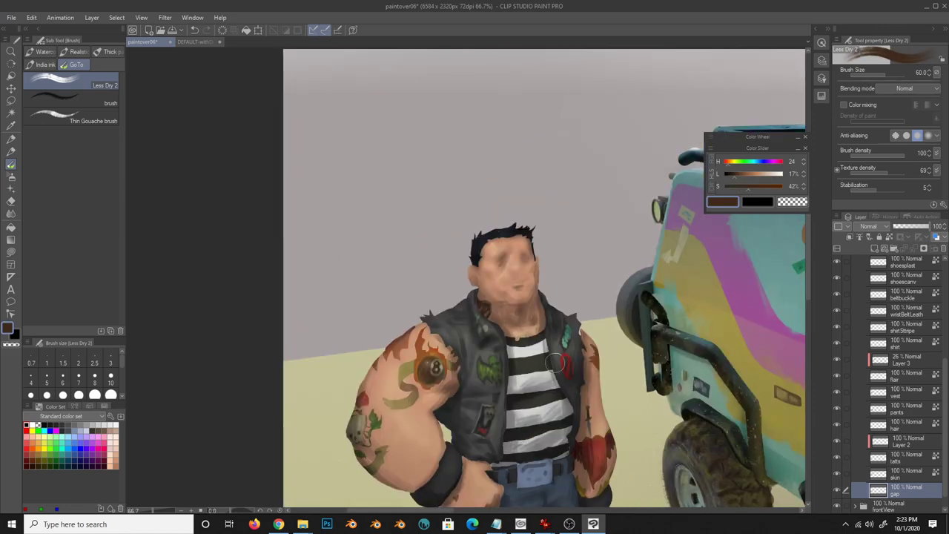
left_click(525, 275, "alt")
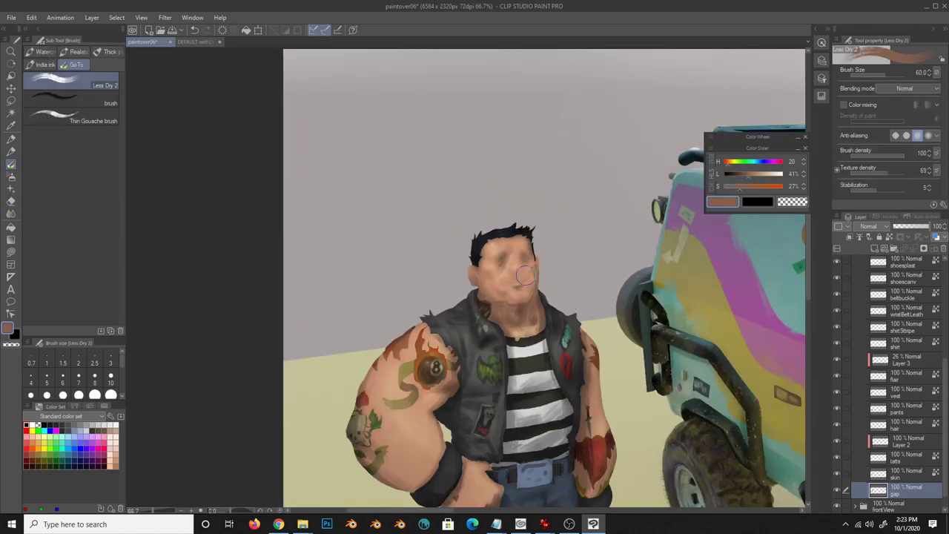
scroll(525, 276, "down", 5)
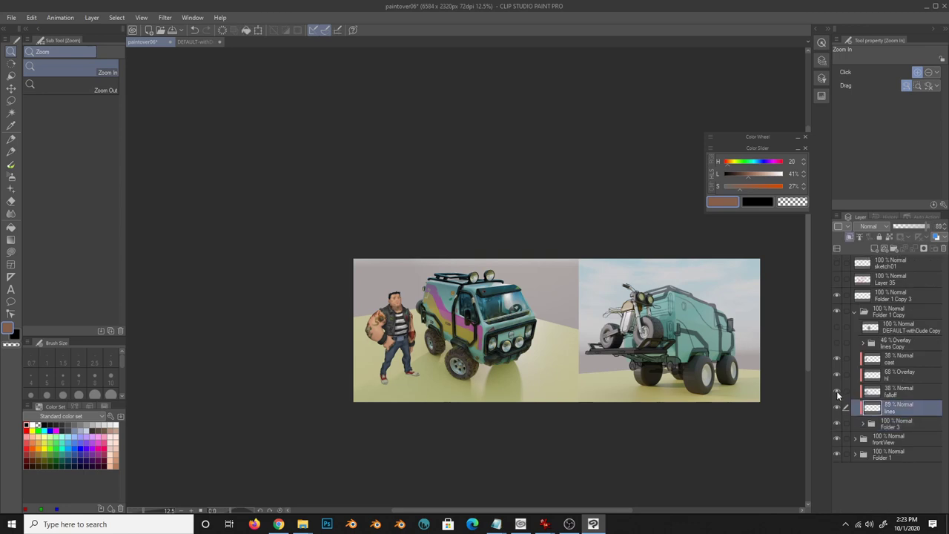
- Create a new empty layer below the lines layer and ready the soft airbrush
left_click(894, 427)
key("ctrl+shift+n")
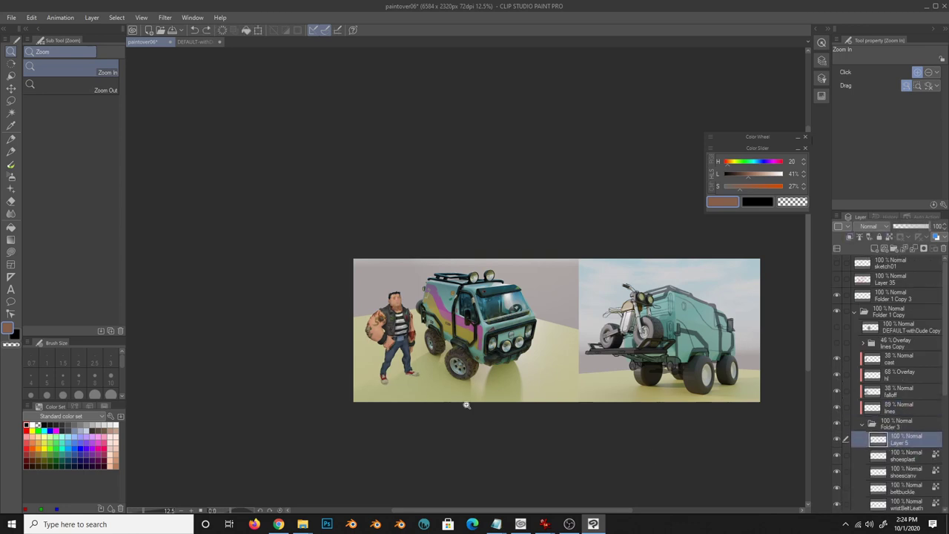
scroll(371, 312, "up", 2)
key("b")
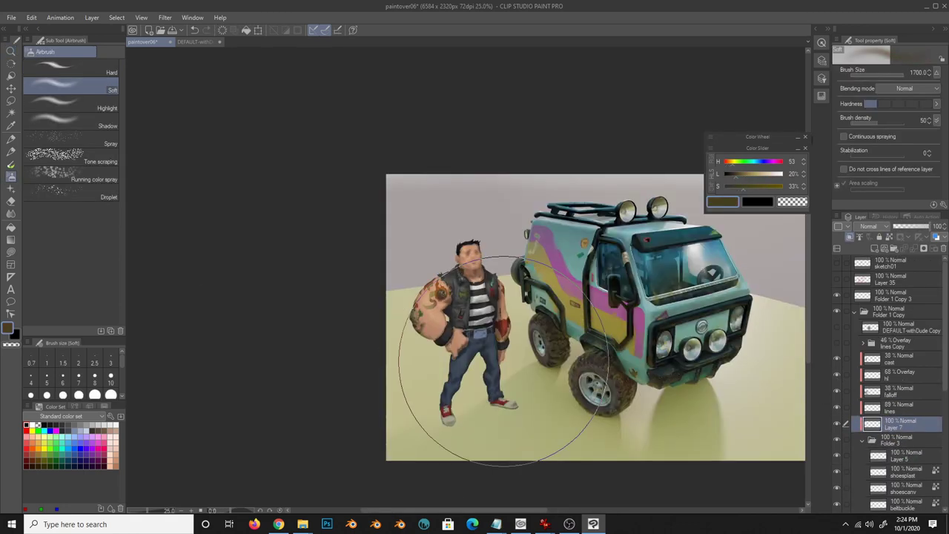
left_click(452, 360, "alt")
key("b")
scroll(451, 321, "up", 3)
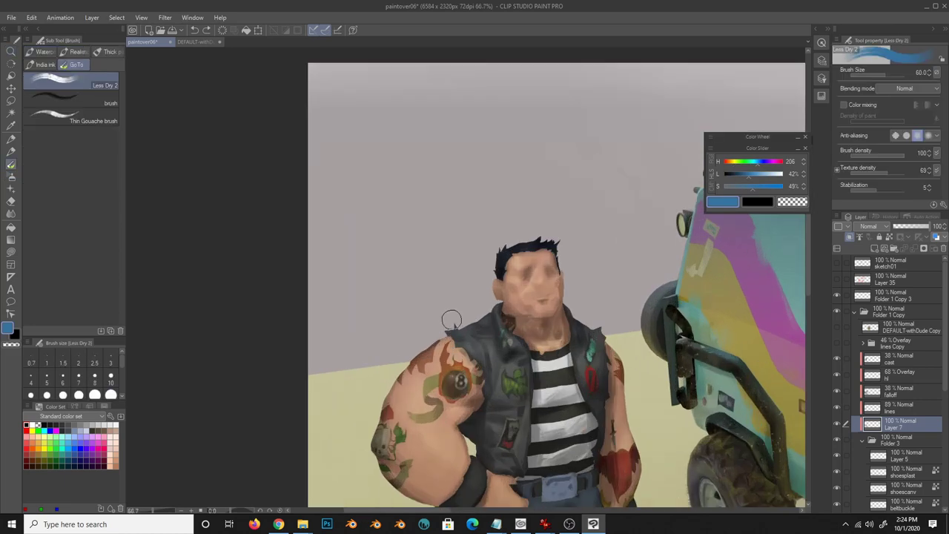
key("b")
- Airbrush a rosy pink-red tint onto the man's nose
mouse_move(399, 363)
left_mouse_down()
mouse_move(267, 430)
mouse_move(309, 271)
left_mouse_up()
left_click(774, 161)
key("ctrl+z")
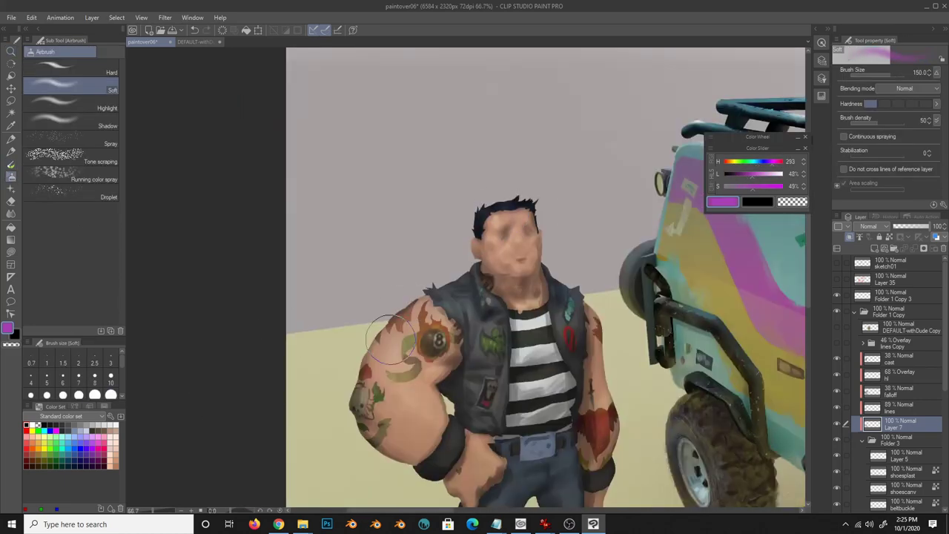
left_click_drag(600, 265, 496, 143)
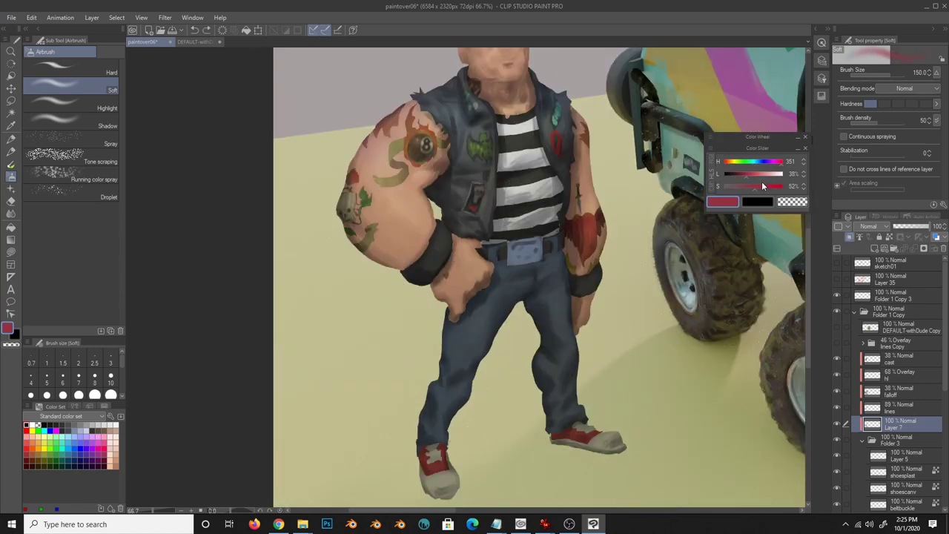
left_click(766, 187)
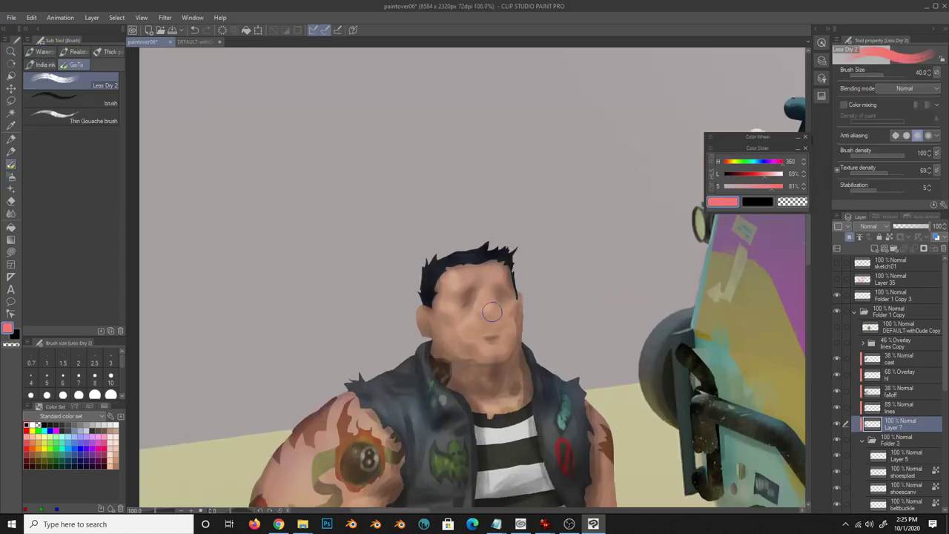
left_click_drag(488, 305, 493, 314)
- Shade the face with sampled skin, dark brown and dark red tones
left_click(739, 161)
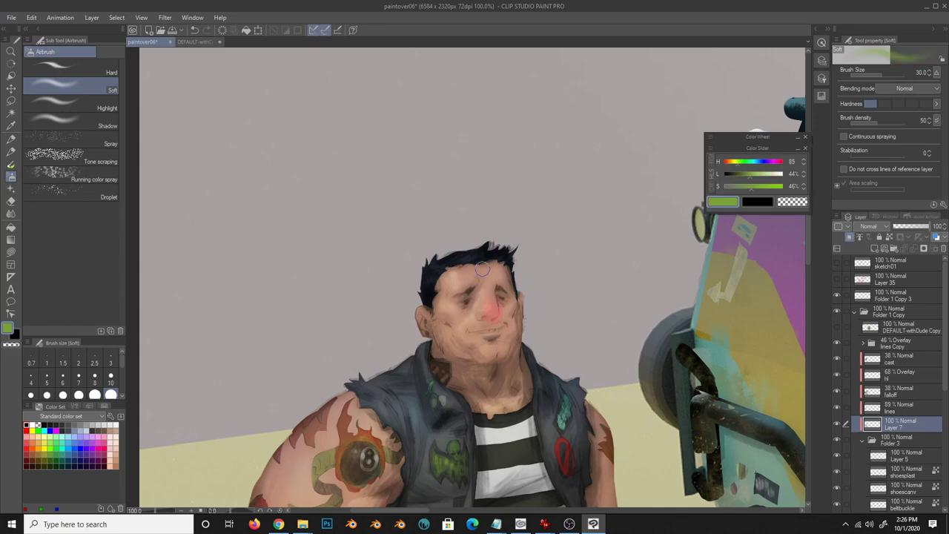
left_click(507, 342, "alt")
left_click(480, 342, "alt")
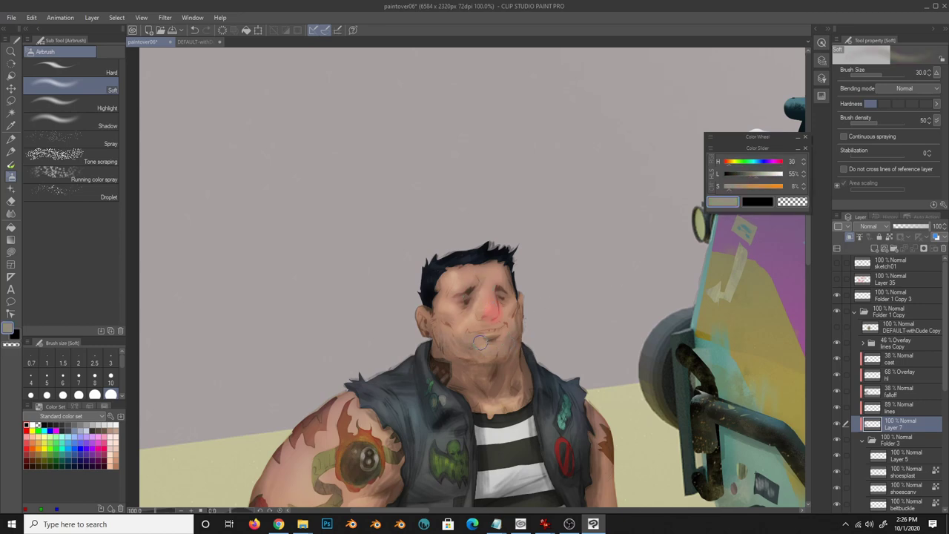
left_click(461, 353, "alt")
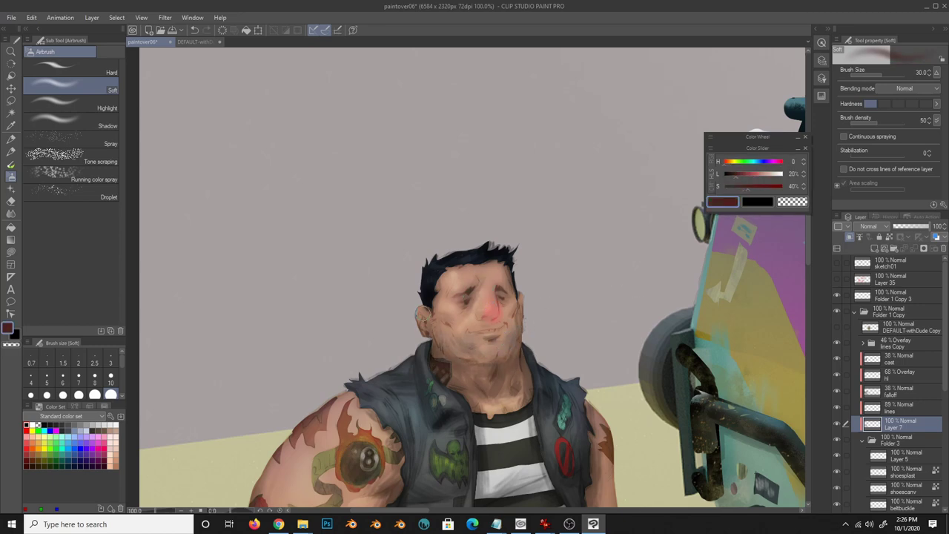
key("ctrl+space")
key("ctrl+0")
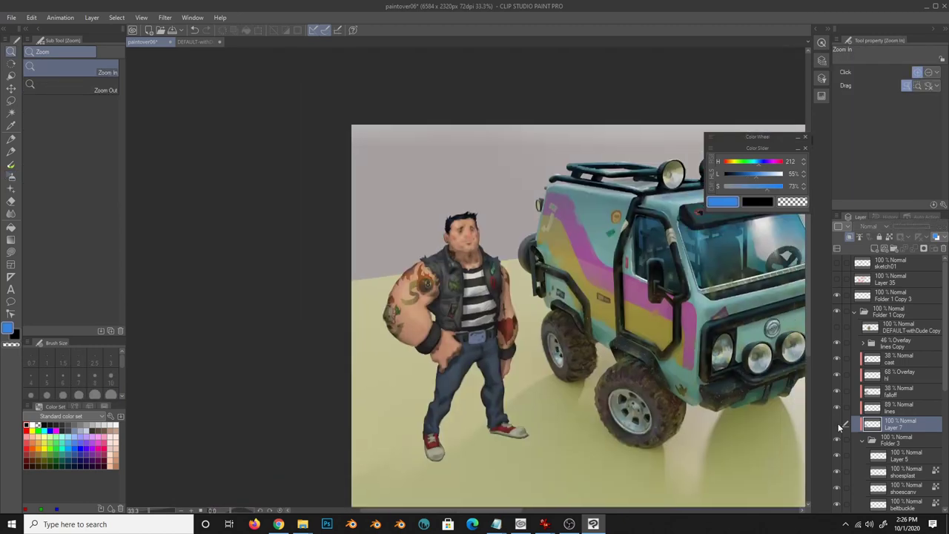
scroll(360, 475, "up", 5)
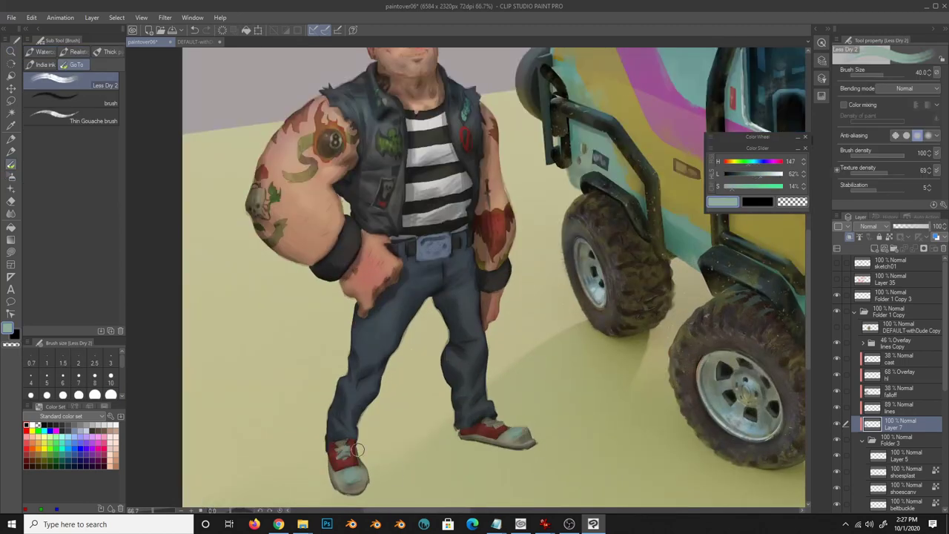
left_click(512, 430, "alt")
key("ctrl+0")
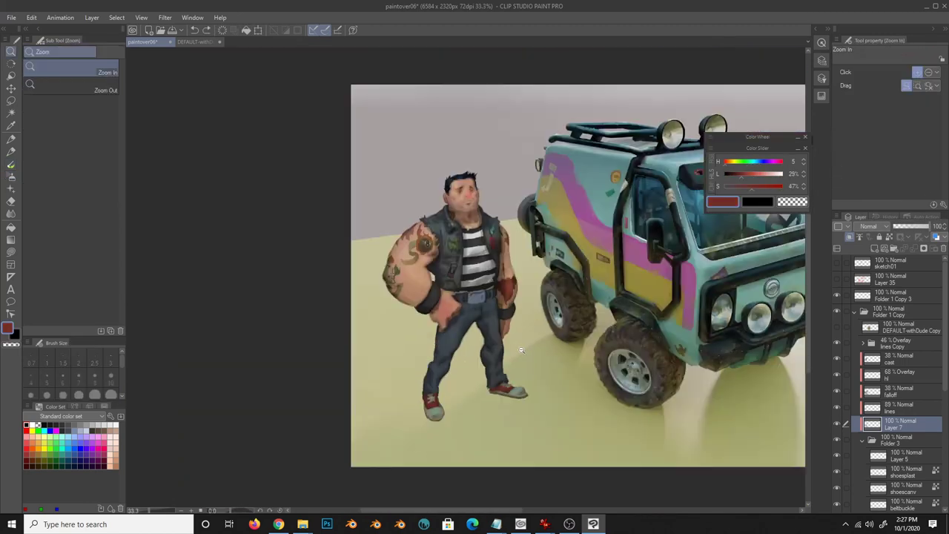
- Flip the view to check the drawing and preview the Gaussian blur filter
key("h")
scroll(528, 320, "up", 5)
key("e")
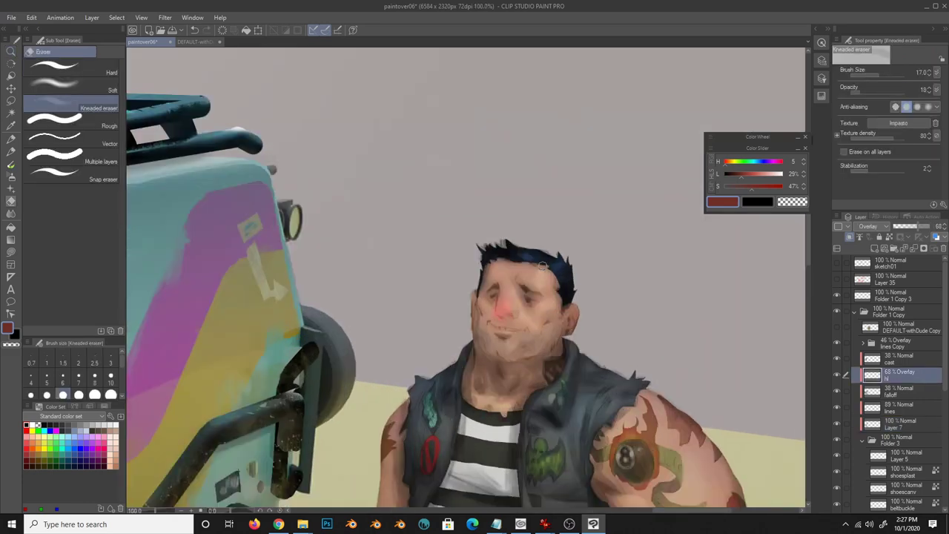
key("ctrl+0")
key("h")
scroll(475, 282, "up", 2)
left_click(164, 17)
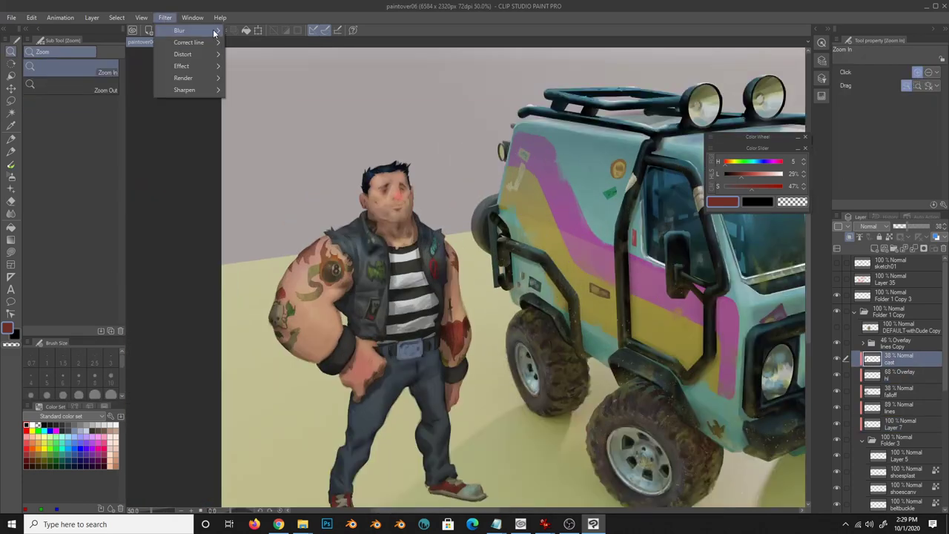
left_click(267, 44)
key("Escape")
scroll(539, 463, "down", 2)
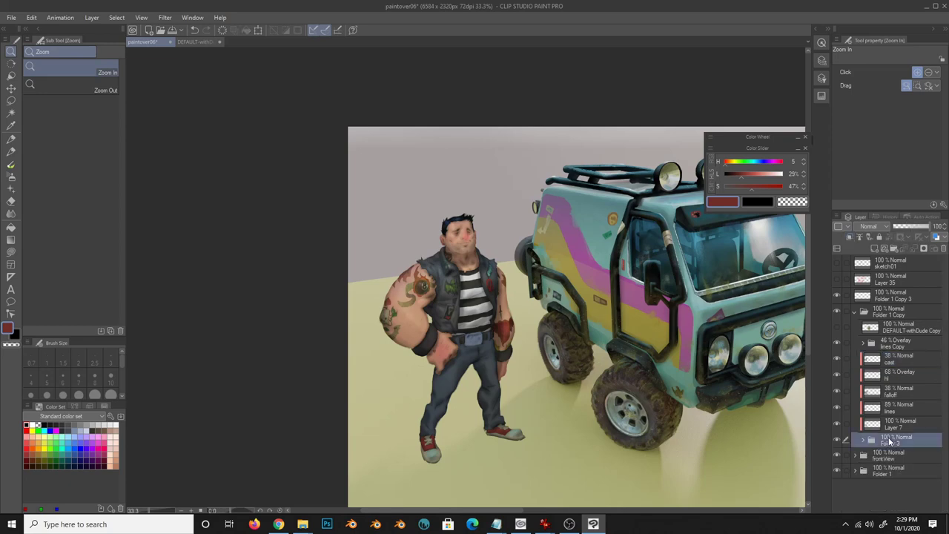
scroll(539, 464, "up", 1)
- Paint dark olive shadow strokes on the ground beneath the man's feet
key("b")
left_click(659, 306, "alt")
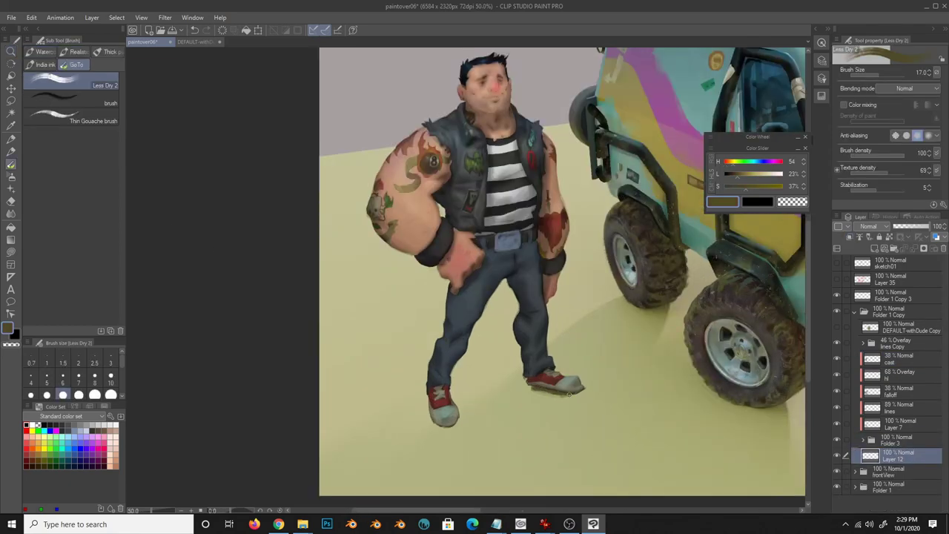
left_click_drag(571, 397, 438, 433)
left_click_drag(519, 419, 415, 459)
left_click_drag(504, 437, 408, 482)
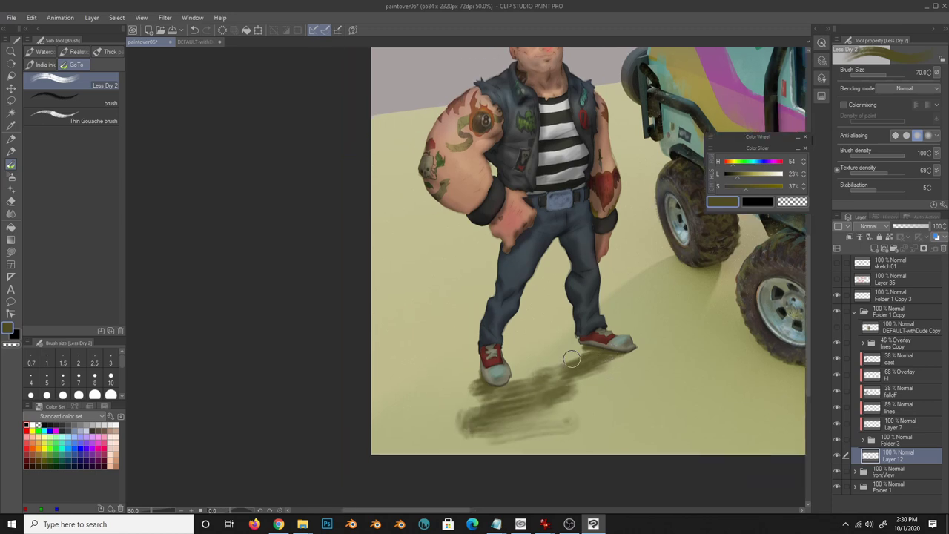
- Soften the shadow with Gaussian blur and set Layer 12 to 65% opacity
left_click(165, 17)
left_click(276, 45)
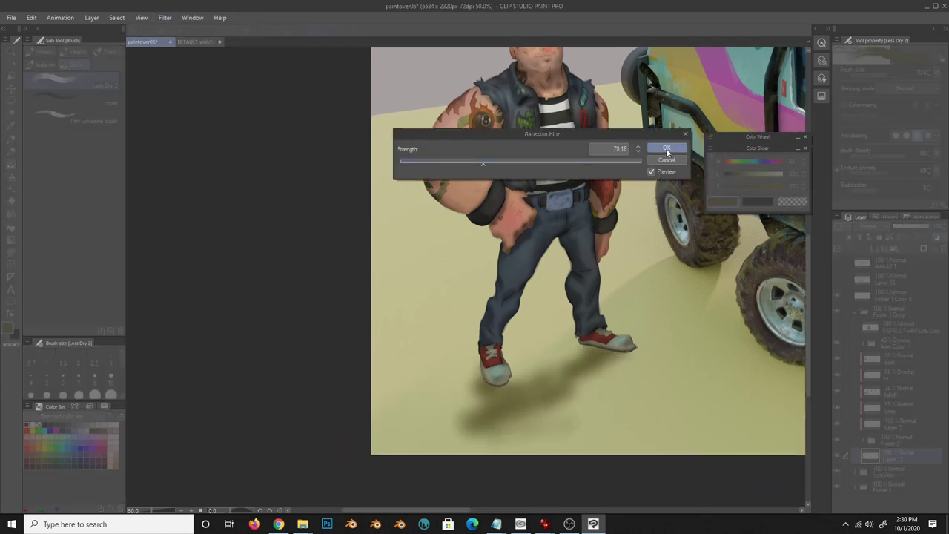
left_click(666, 148)
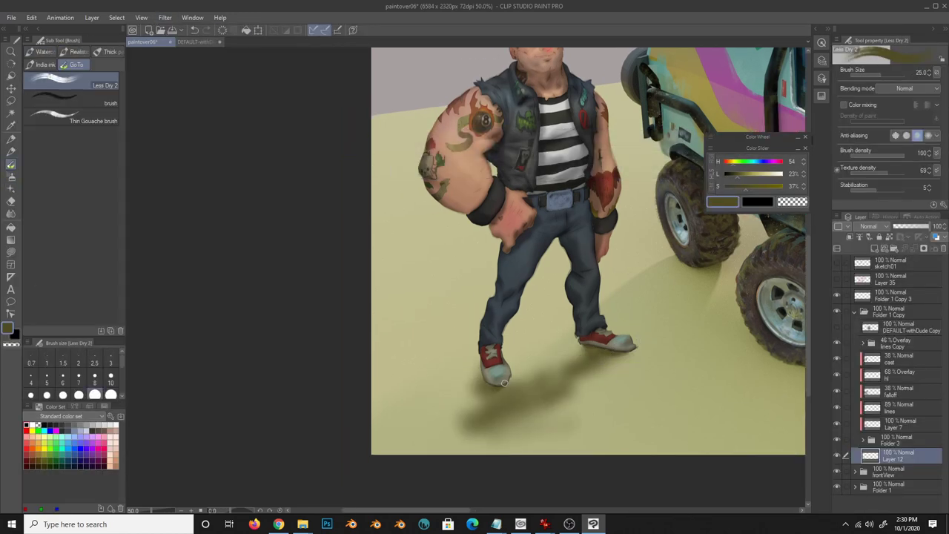
key("b")
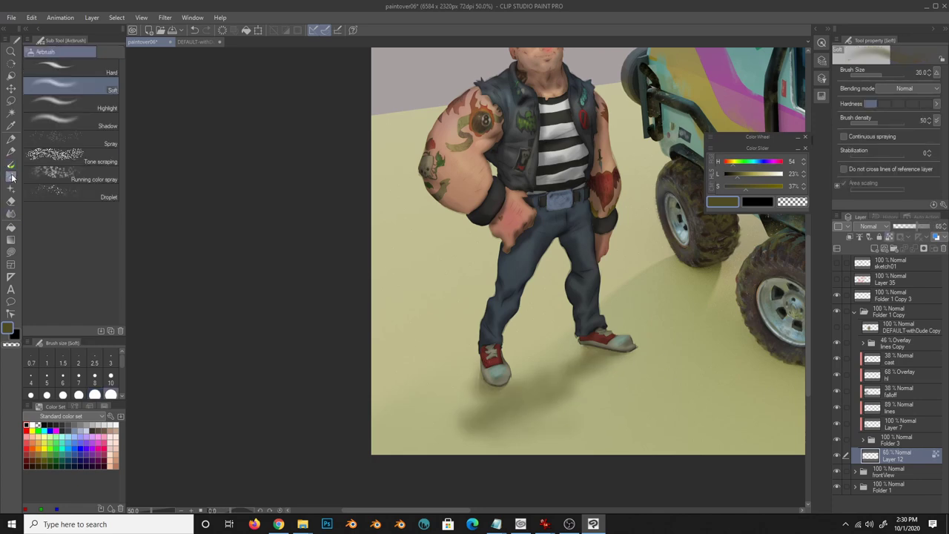
left_click(506, 408, "alt")
- Airbrush warm orange-brown shading around the right shoe and blend the shadow
left_click_drag(509, 427, 547, 356)
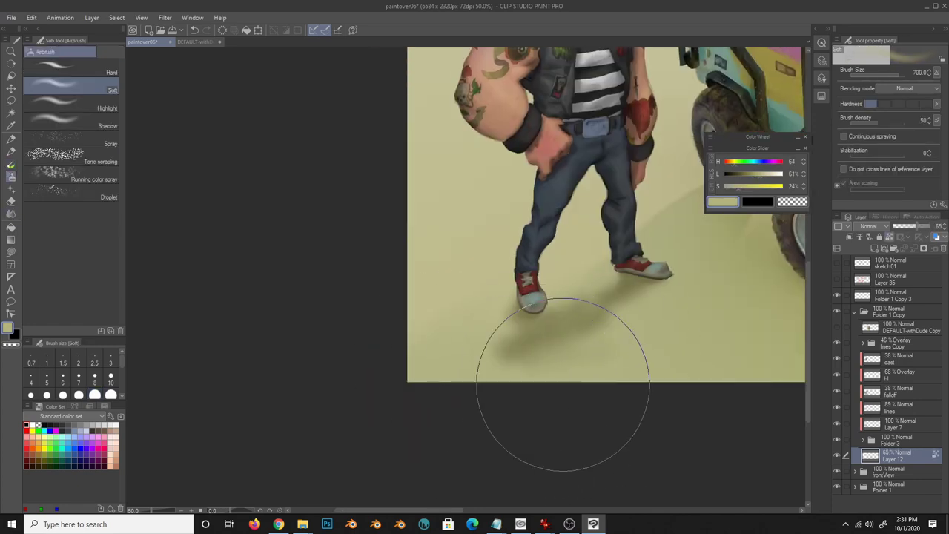
left_click_drag(593, 396, 598, 361)
left_click(715, 130, "alt")
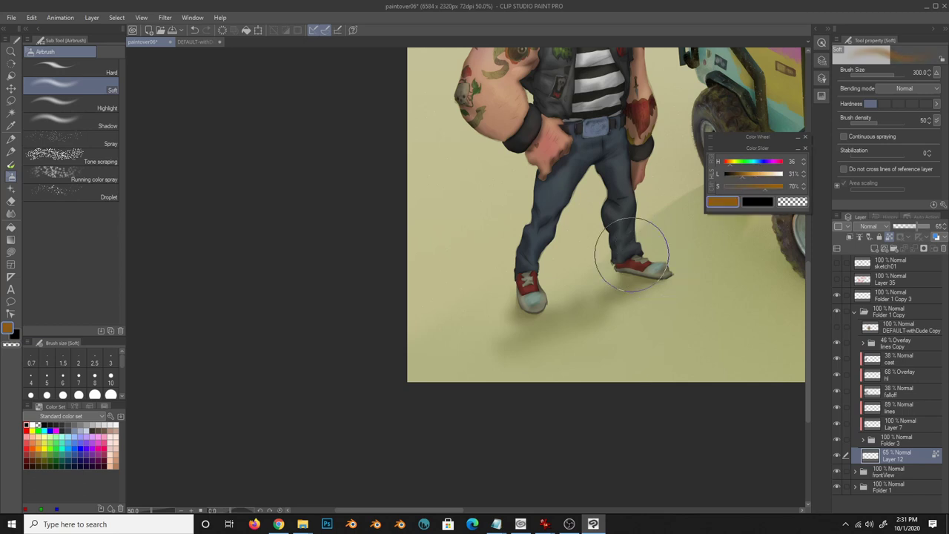
mouse_move(635, 275)
left_mouse_down()
mouse_move(609, 353)
mouse_move(483, 326)
left_mouse_up()
left_click(568, 350, "alt")
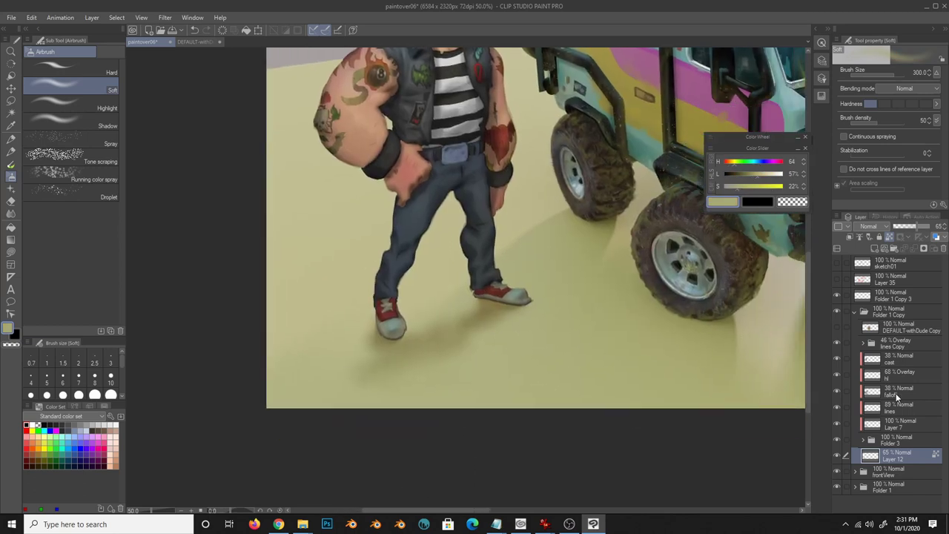
key("j")
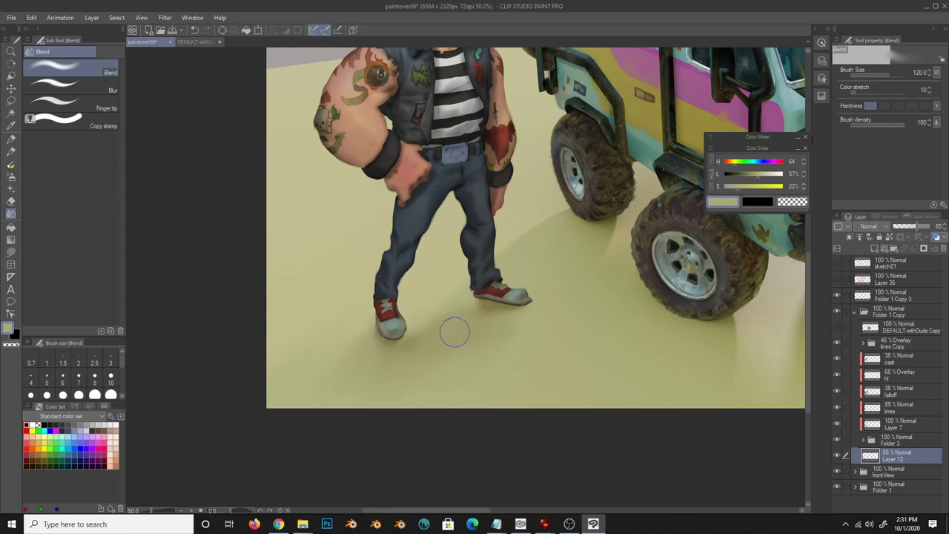
key("ctrl+minus")
- Add a Level Correction adjustment layer over the shading layers
left_click(890, 440)
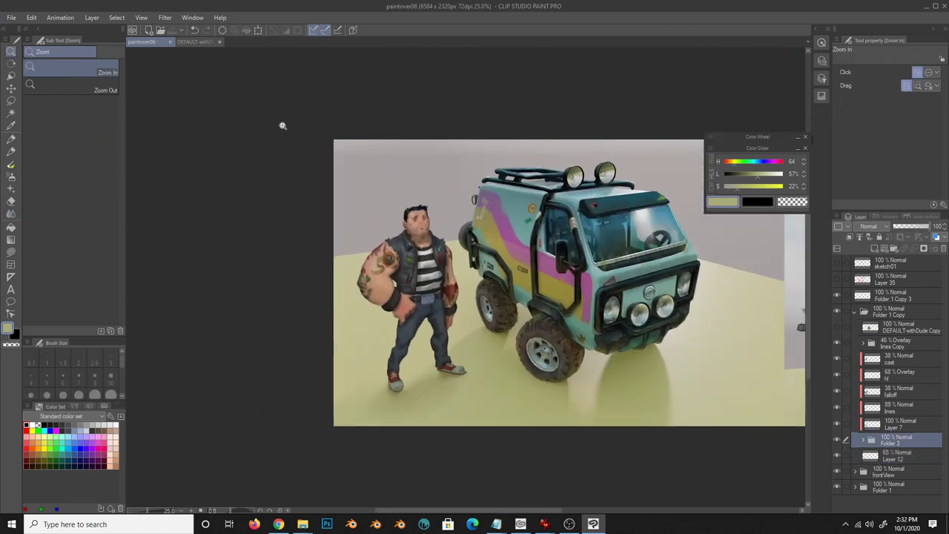
left_click(91, 17)
left_click(308, 102)
left_click(670, 149)
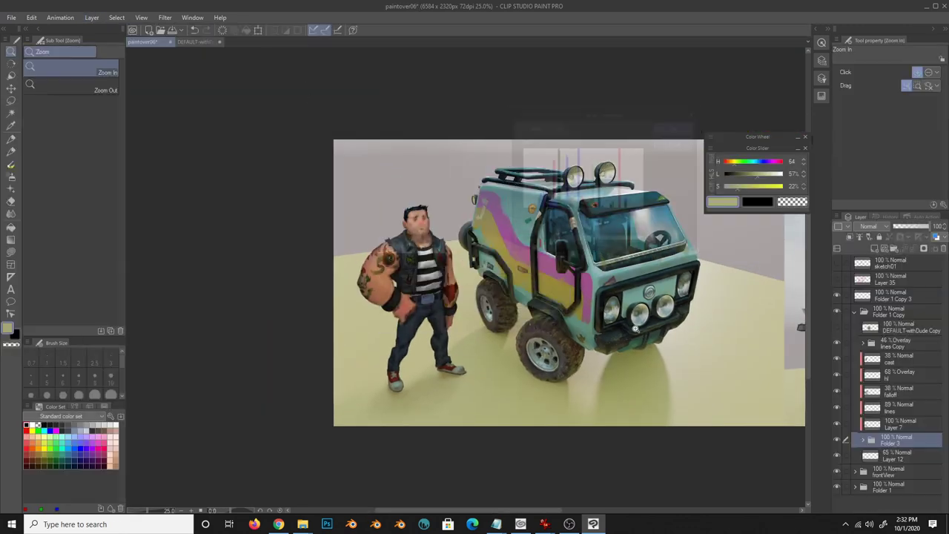
left_click(91, 17)
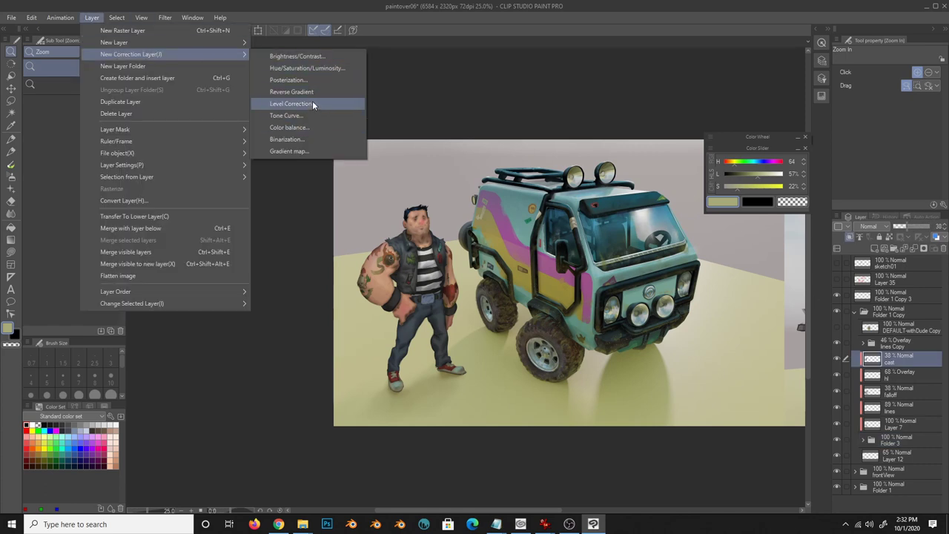
left_click(895, 378)
left_click(91, 17)
left_click(308, 102)
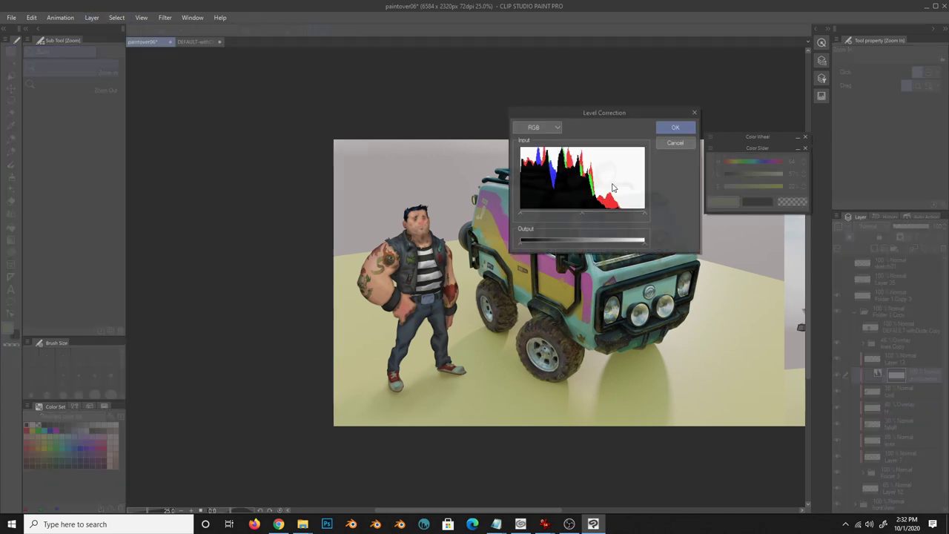
left_click(675, 127)
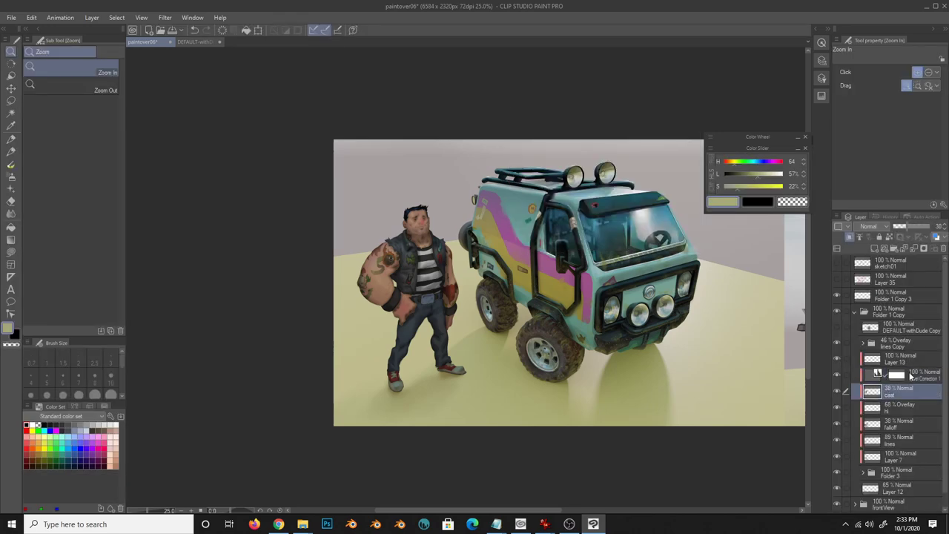
- Add a Tone Curve correction layer with a reshaped Red channel curve
left_click(91, 17)
left_click(311, 116)
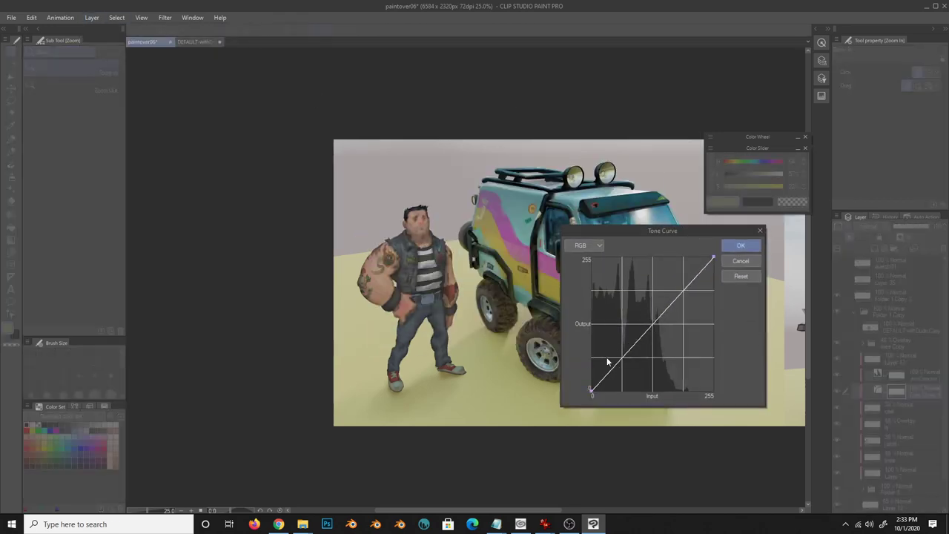
left_click(584, 246)
left_click(585, 273)
left_click_drag(652, 323, 636, 360)
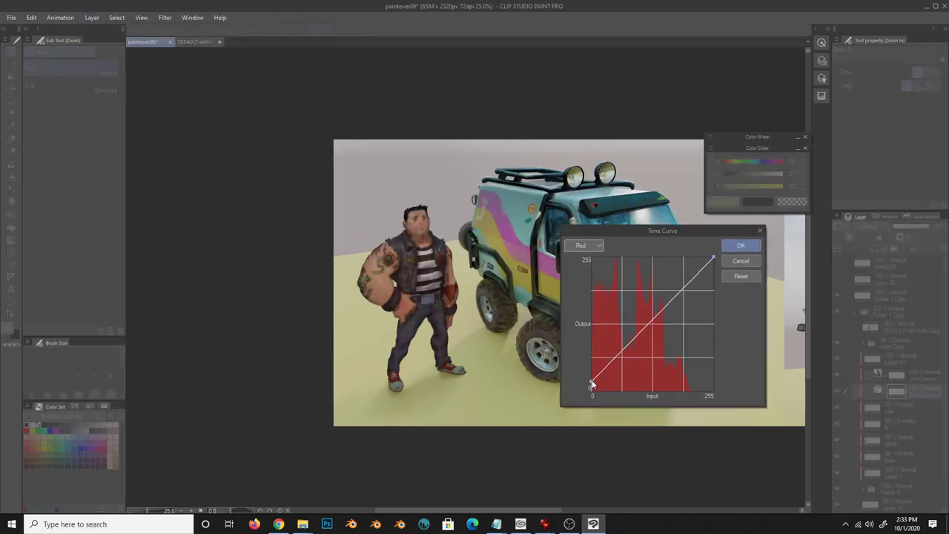
key("Return")
key("e")
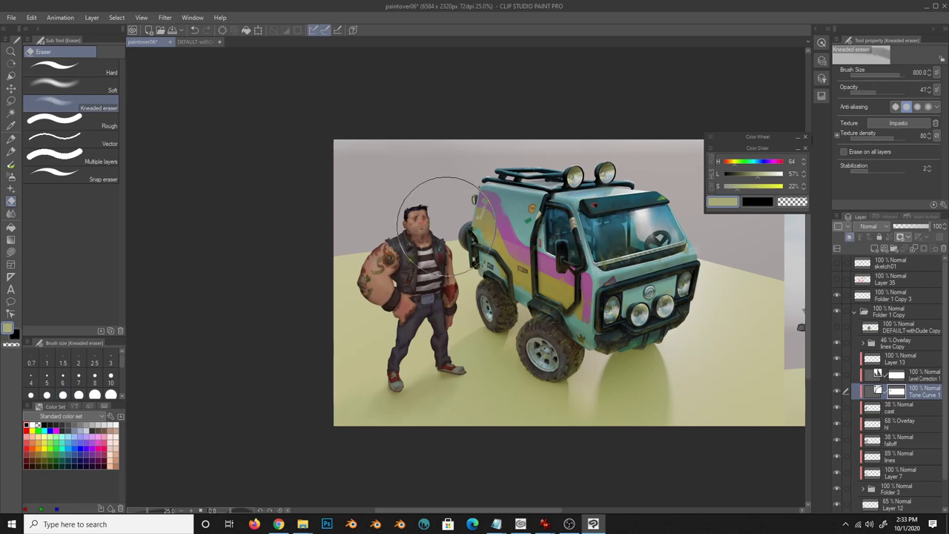
scroll(371, 256, "up", 1)
scroll(415, 238, "up", 2)
- Halve the eraser size, then select Layer 13 and zoom in on the man
scroll(505, 207, "up", 1)
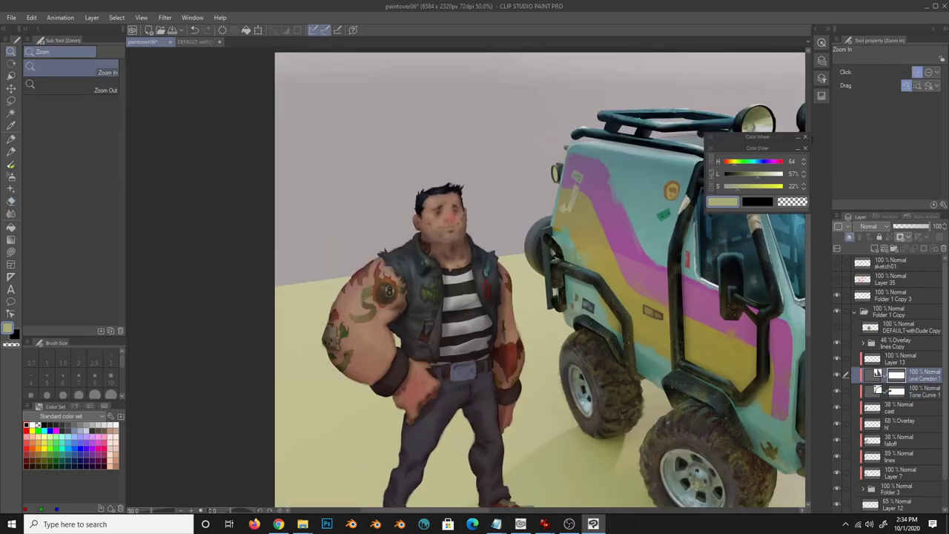
key("bracketleft")
key("bracketleft")
key("bracketleft")
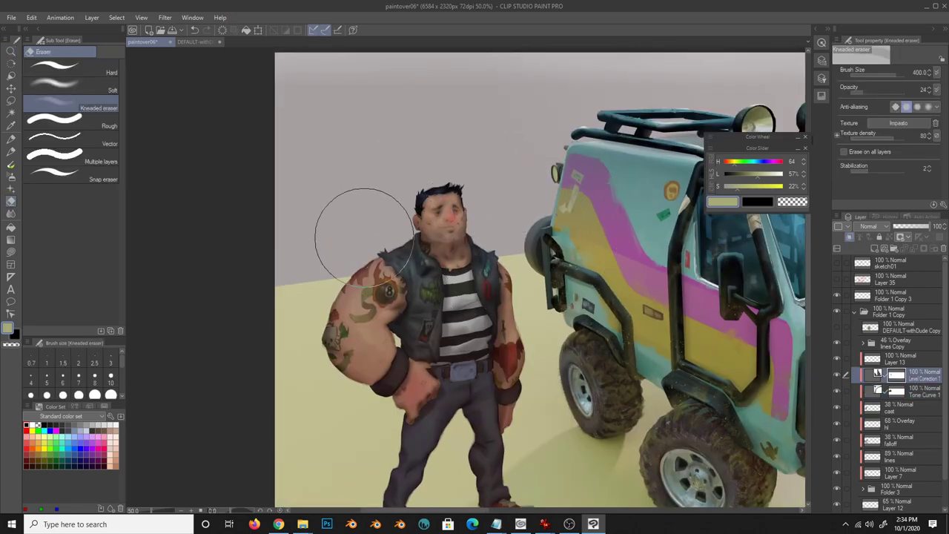
left_click(889, 359)
key("b")
key("ctrl+alt+0")
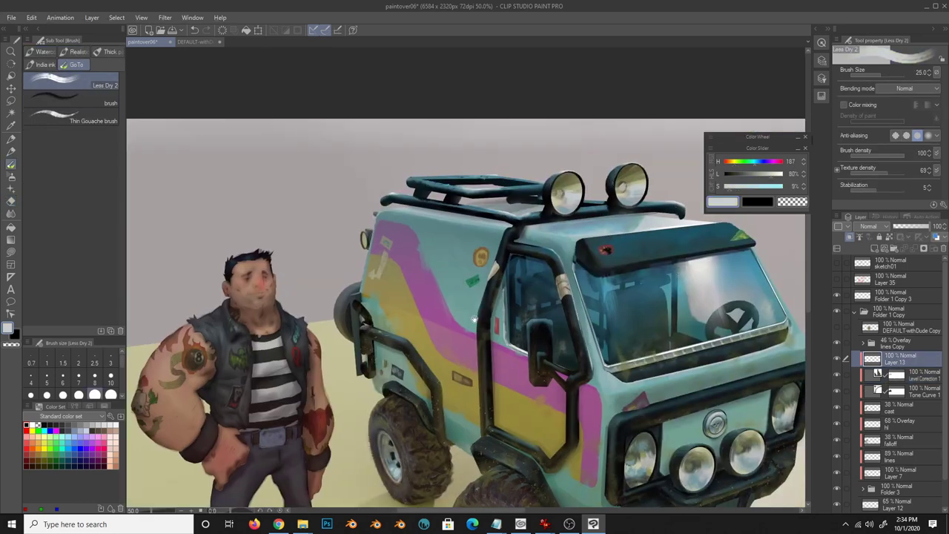
- Lighten the man's hair, refining with the thin gouache brush and eraser
left_click_drag(512, 233, 519, 260)
key("e")
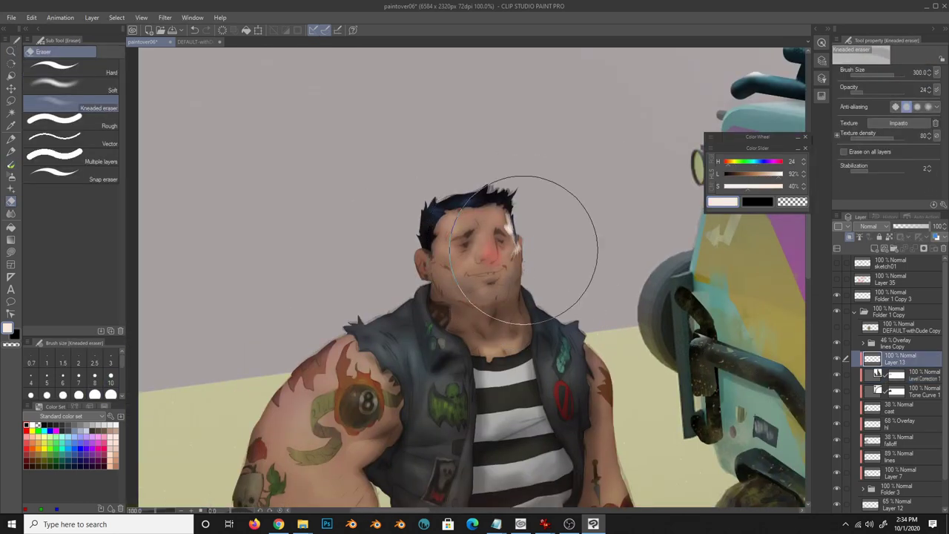
key("b")
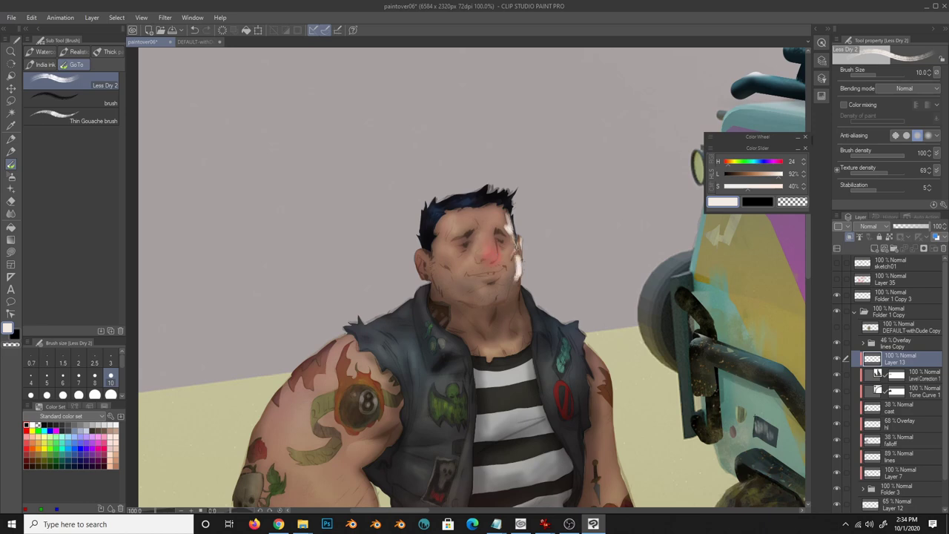
key("b")
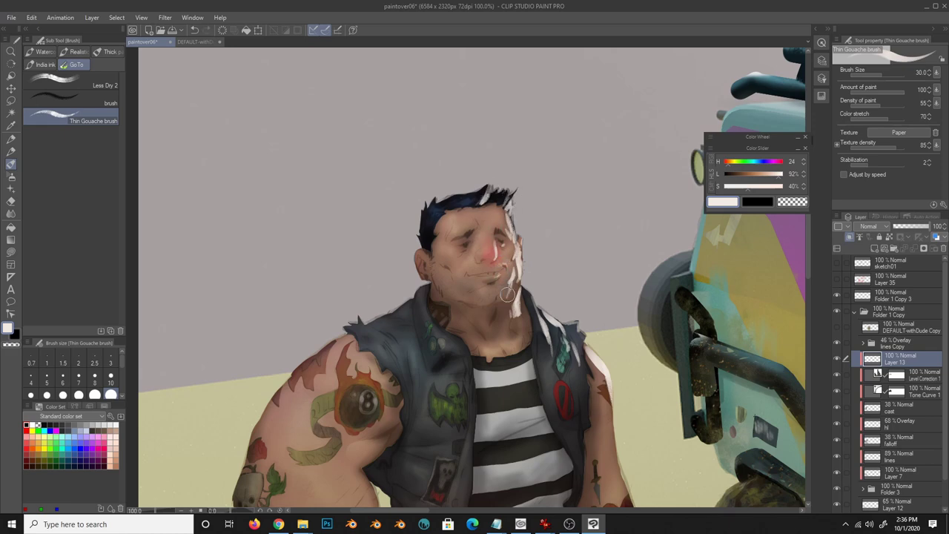
left_click_drag(508, 295, 460, 254)
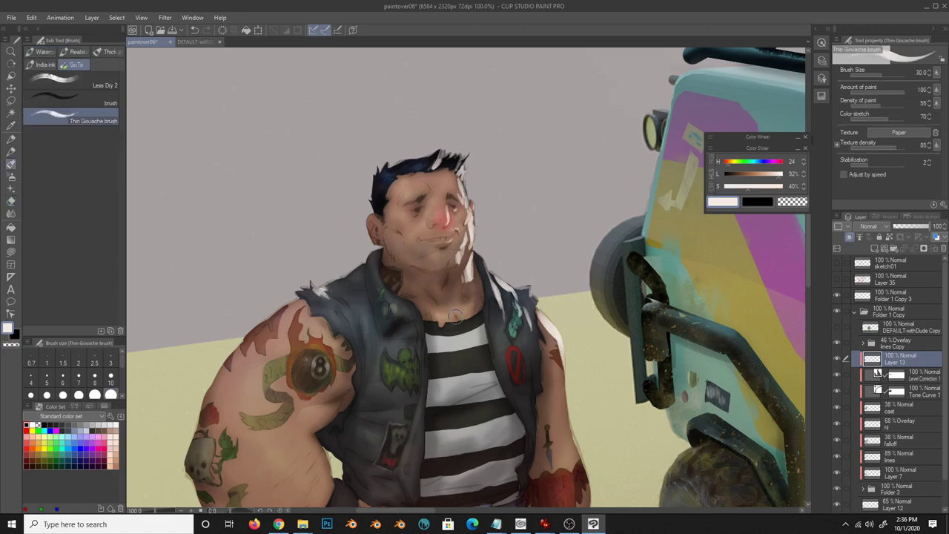
key("e")
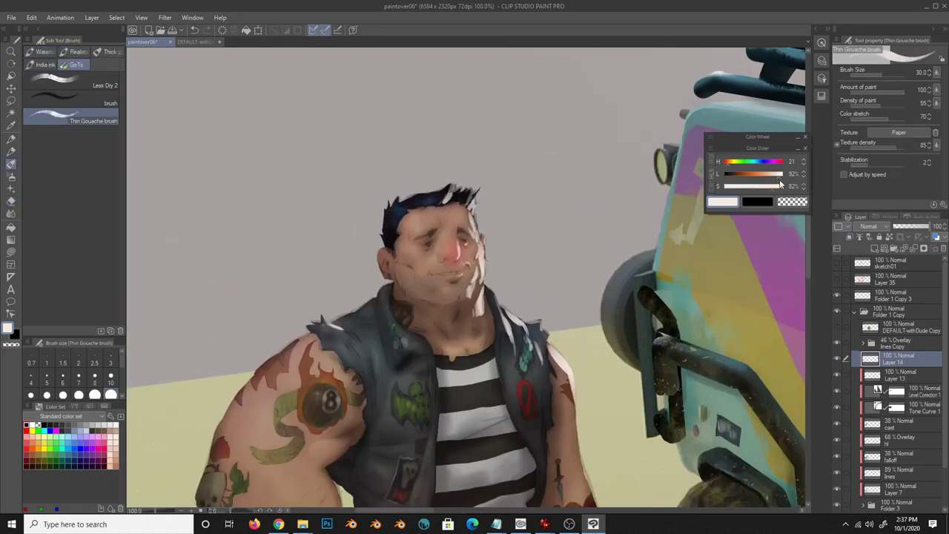
left_click_drag(779, 179, 757, 174)
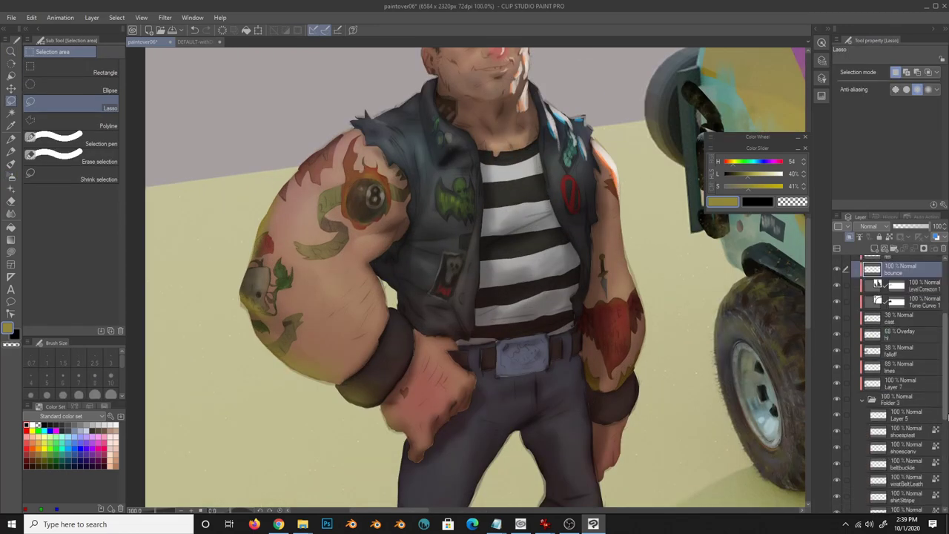
- Ready the soft airbrush with a darker colour and frame the man
key("b")
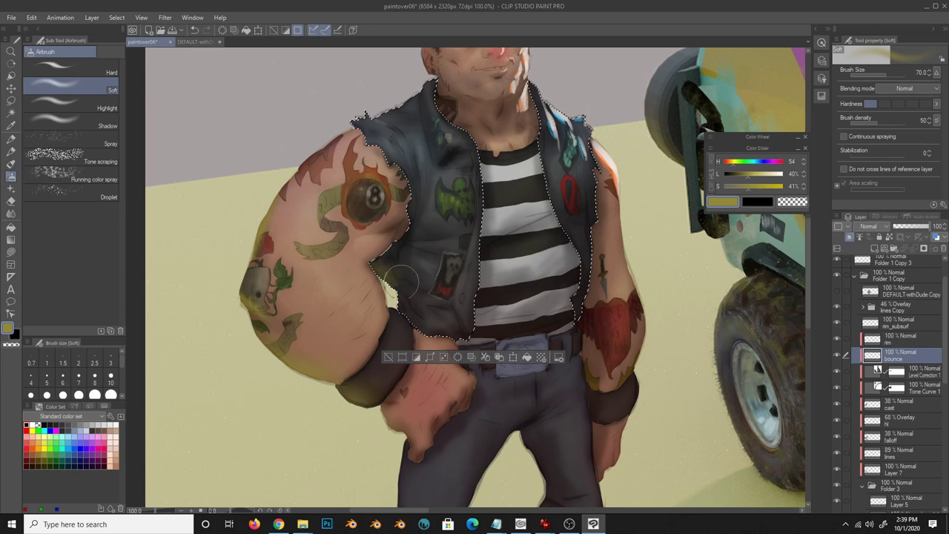
key("b")
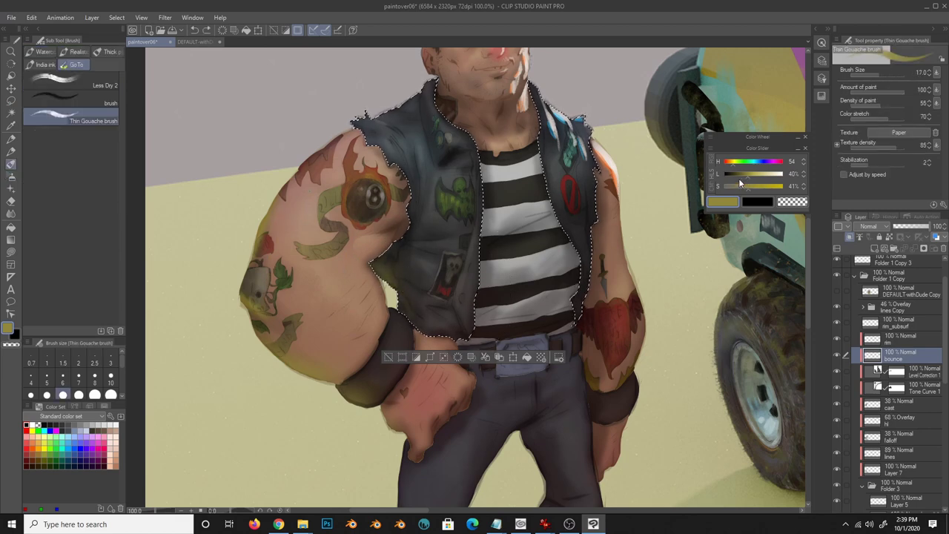
left_click_drag(740, 181, 733, 180)
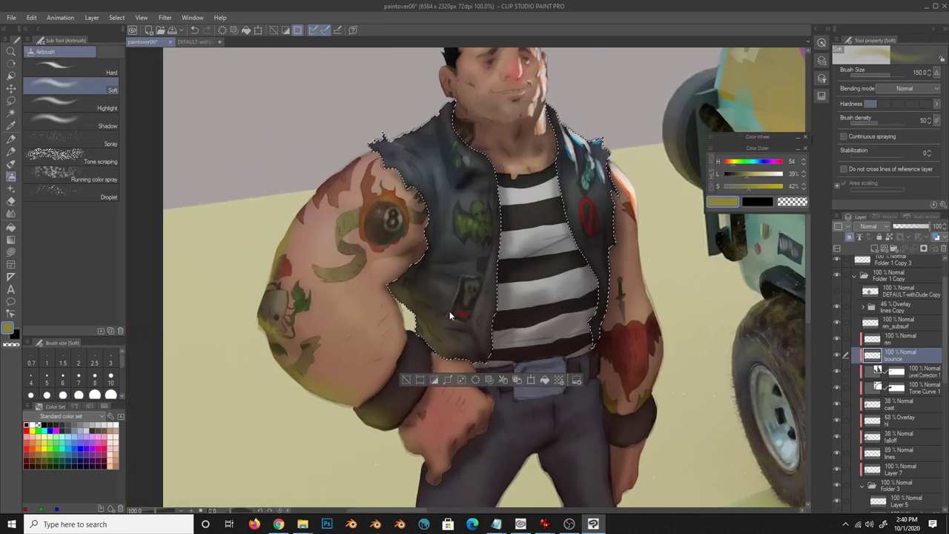
left_click_drag(582, 391, 541, 300)
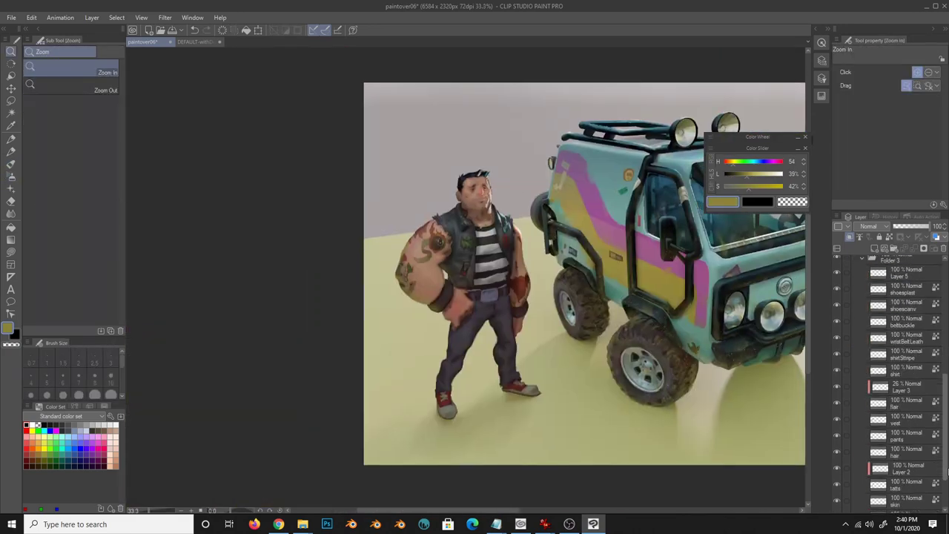
left_click(542, 301)
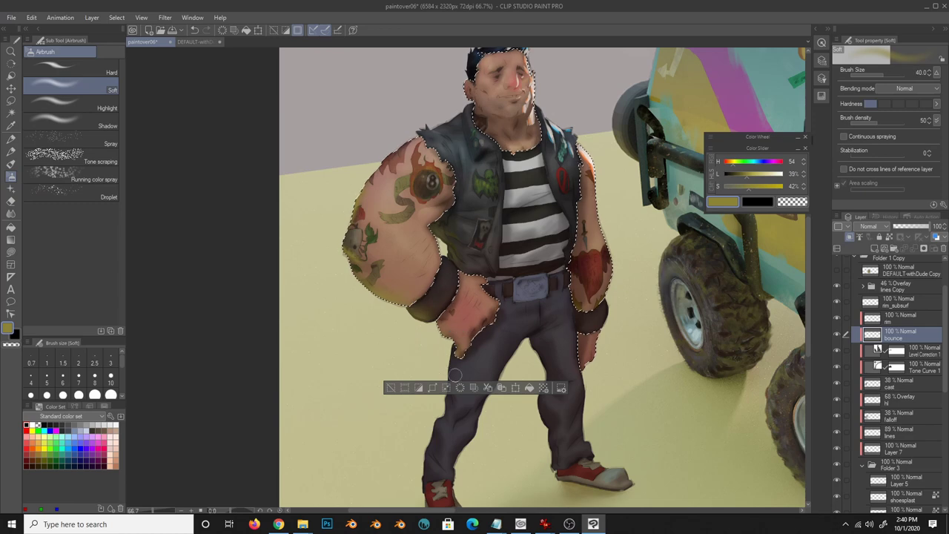
key("e")
key("b")
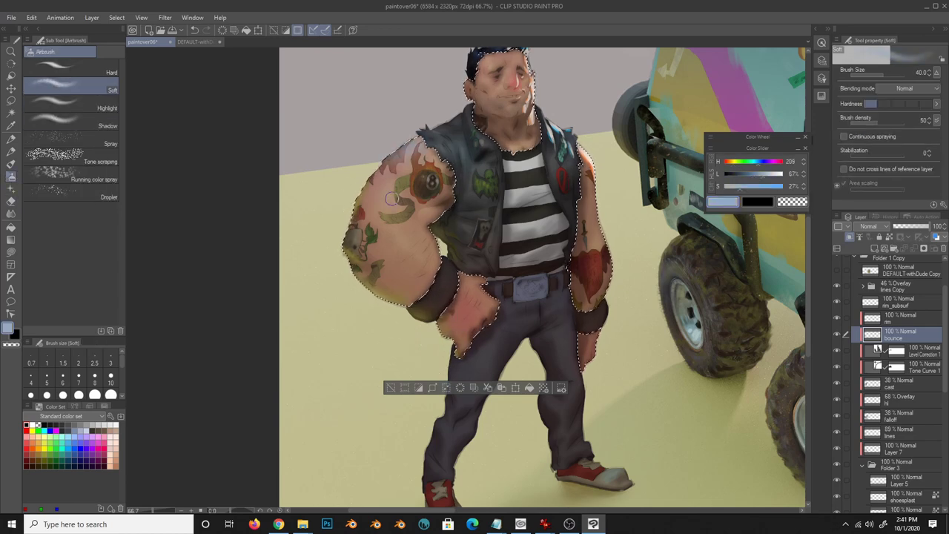
scroll(618, 302, "up", 2)
scroll(619, 302, "up", 2)
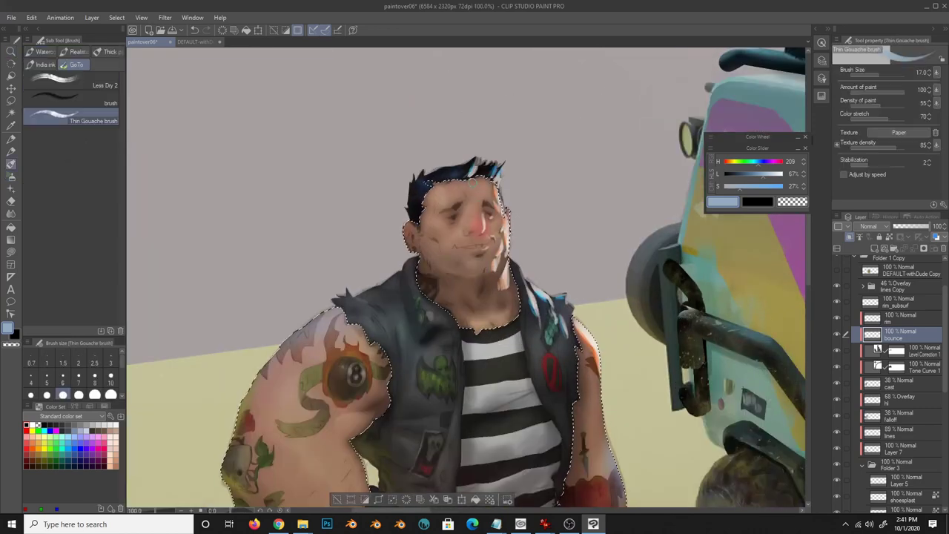
- Pick brown, greyer red and pale blue-grey shading colours for the jeans
left_click(11, 163)
key("ctrl+plus")
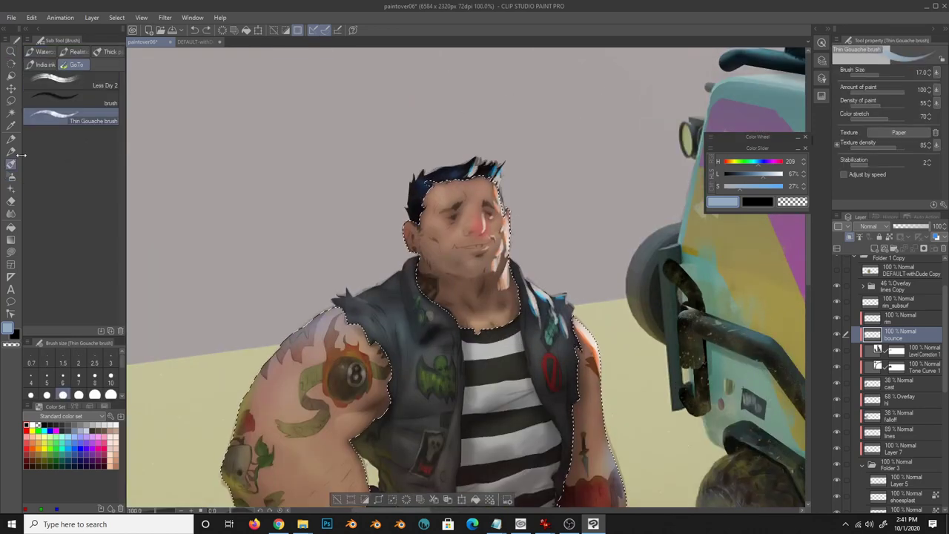
key("b")
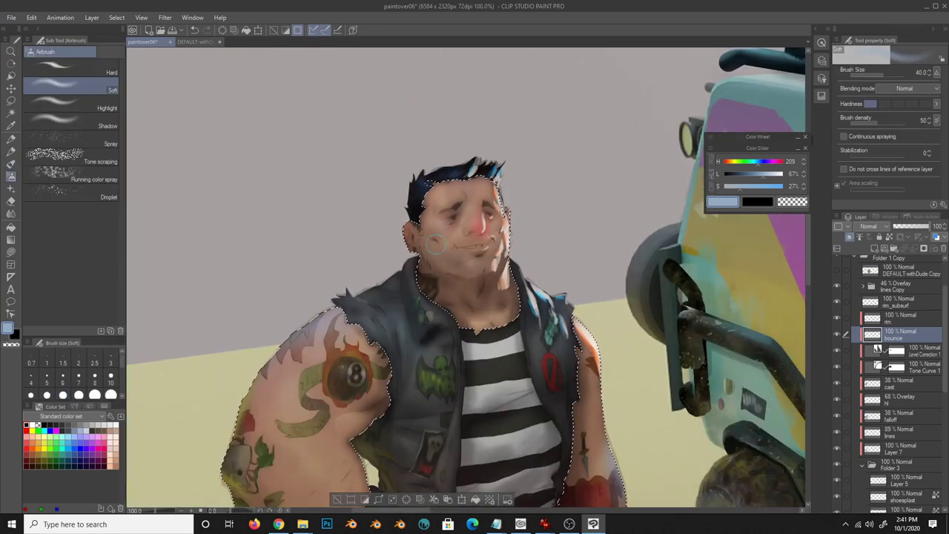
left_click(511, 289, "alt")
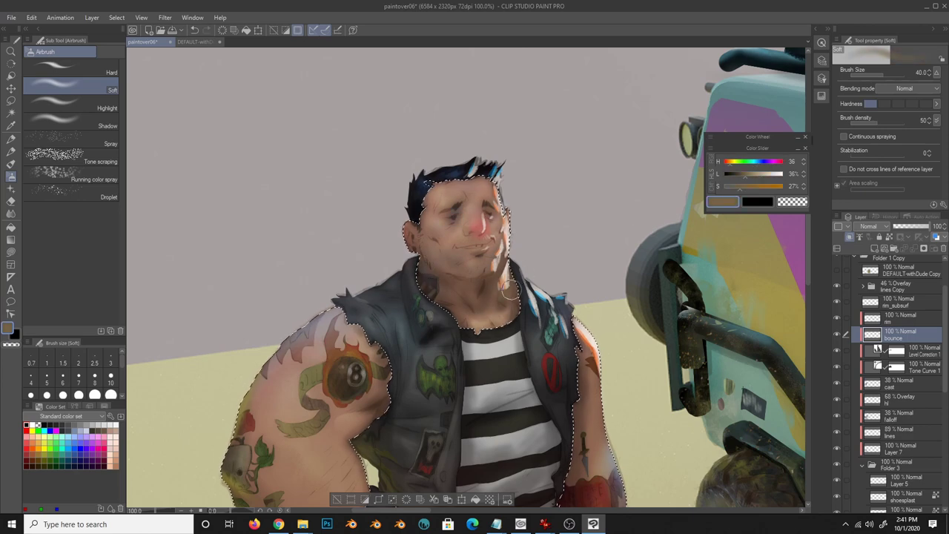
left_click_drag(739, 186, 757, 180)
left_click(758, 161)
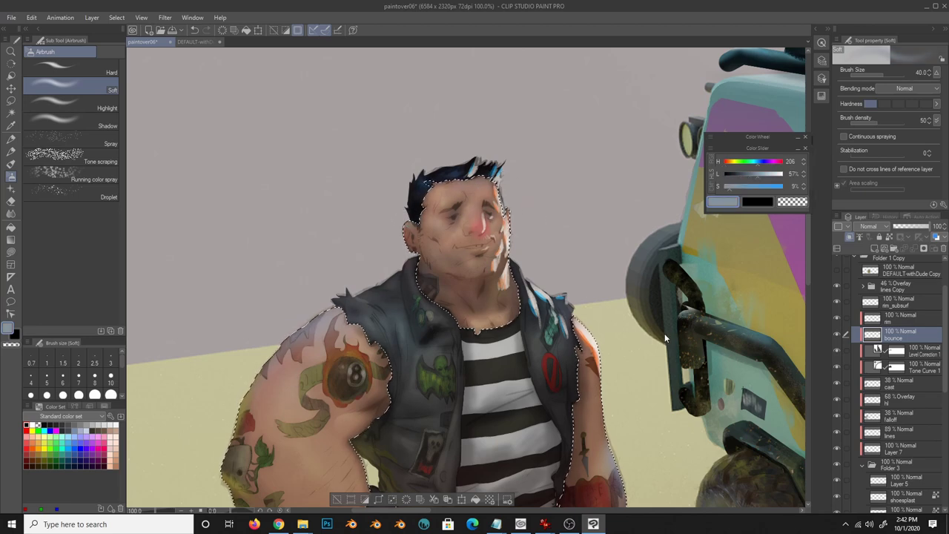
key("ctrl+minus")
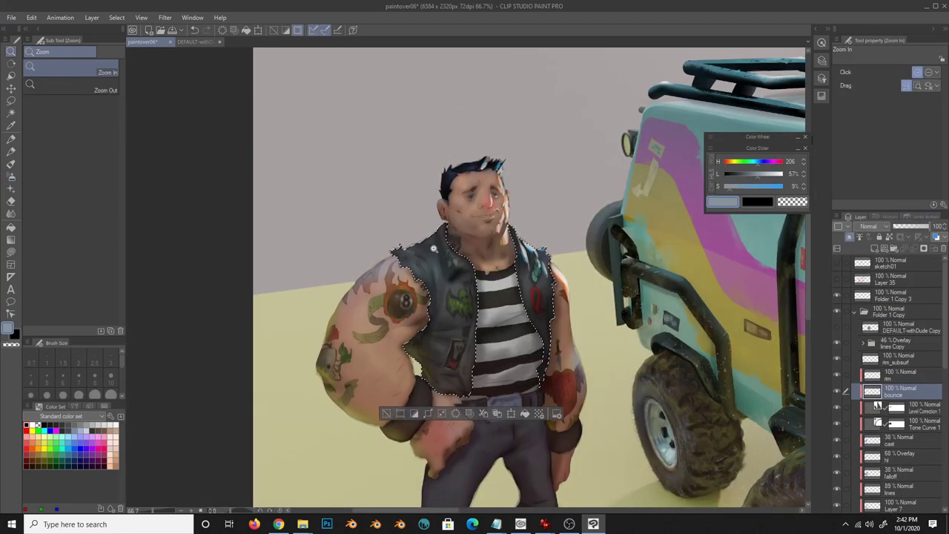
left_click(434, 249)
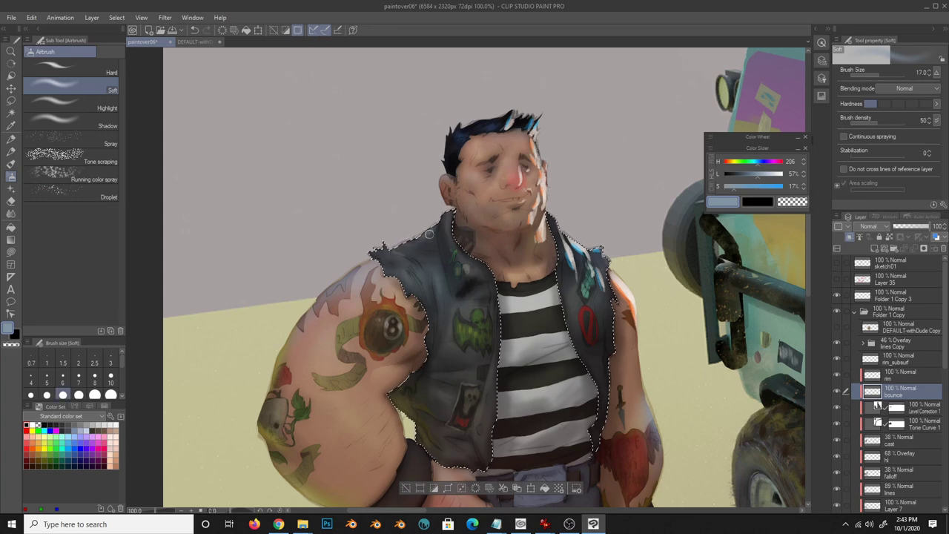
- Add a new vestfx layer and choose grey, brown-grey and olive tones
key("ctrl+d")
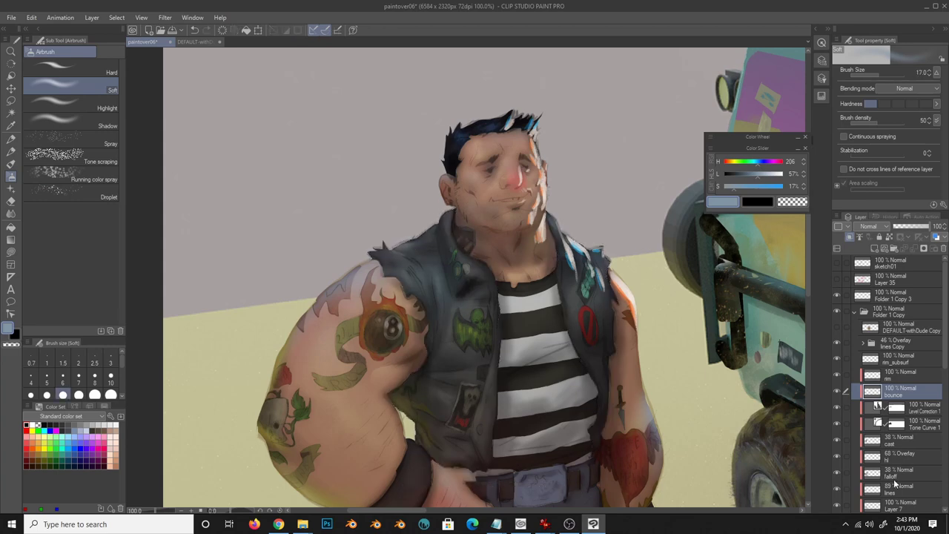
left_click(903, 236)
key("b")
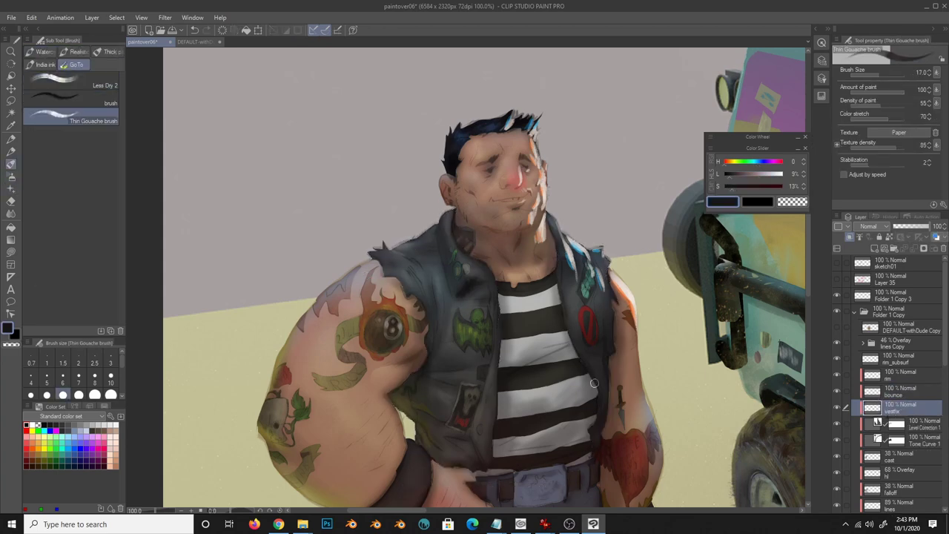
left_click(581, 433, "alt")
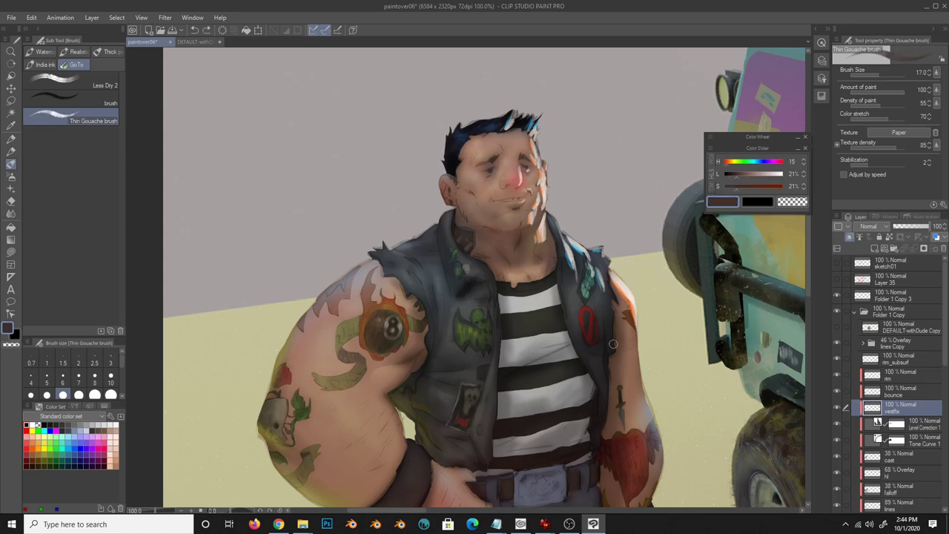
left_click(557, 445, "alt")
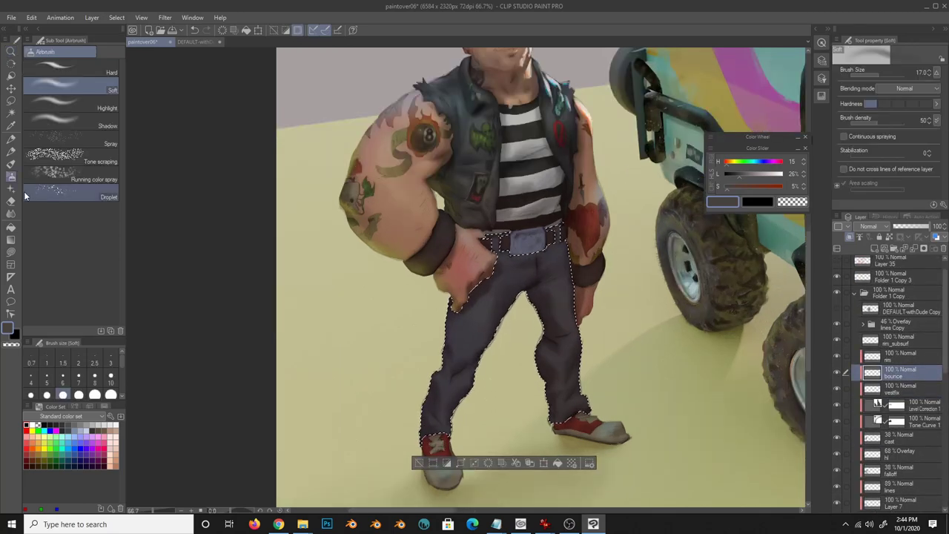
left_click(419, 426, "alt")
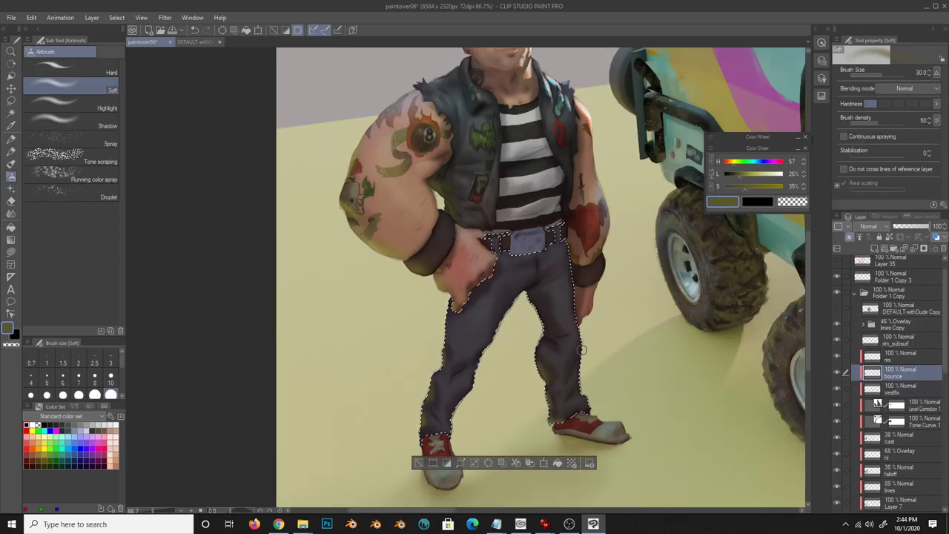
- Sample reddish brown, pale yellow and light blue tones, restoring the pants selection
left_click_drag(519, 326, 527, 273)
key("ctrl+d")
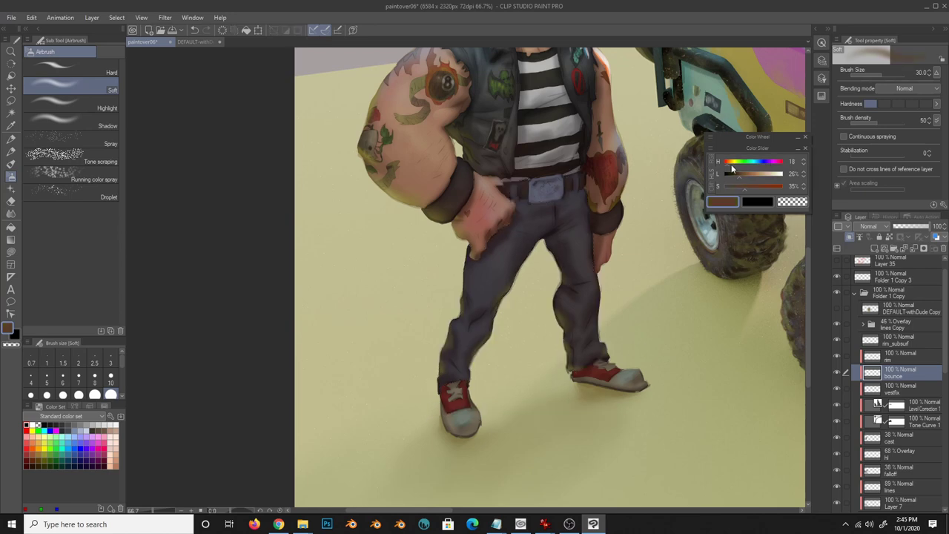
left_click(440, 391, "alt")
left_click(584, 378, "alt")
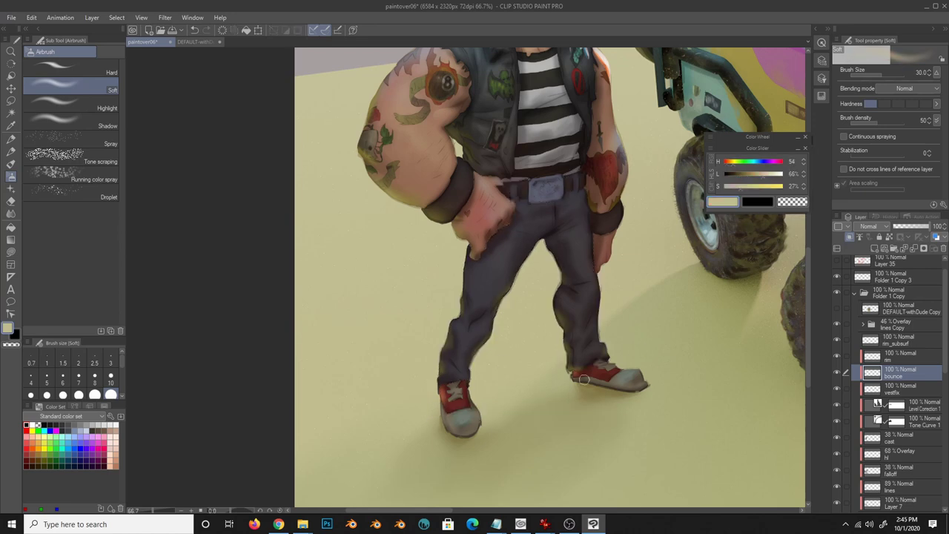
scroll(516, 341, "down", 2)
left_click(496, 346, "alt")
key("ctrl+shift+d")
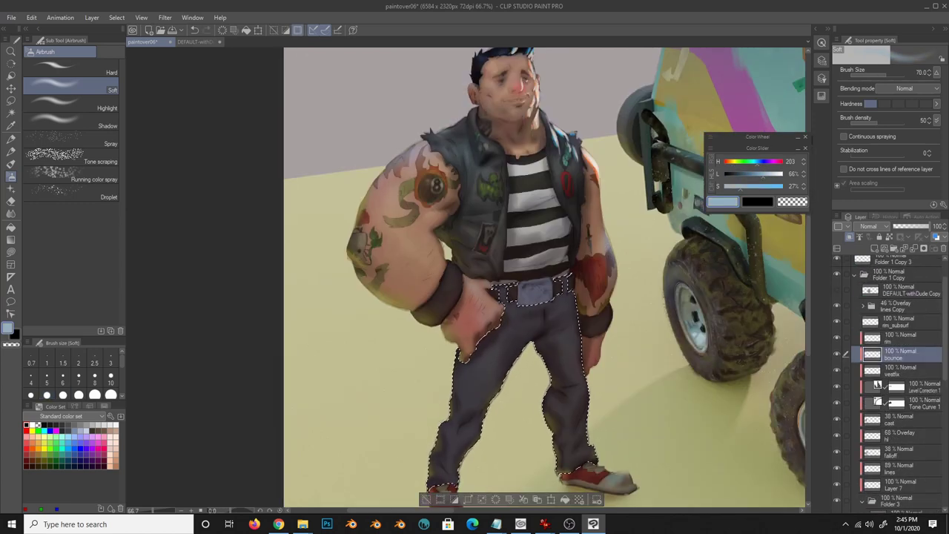
- Repaint the jeans in dark grey-blue with the Less Dry 2 brush at size 20
key("b")
left_click(572, 310, "alt")
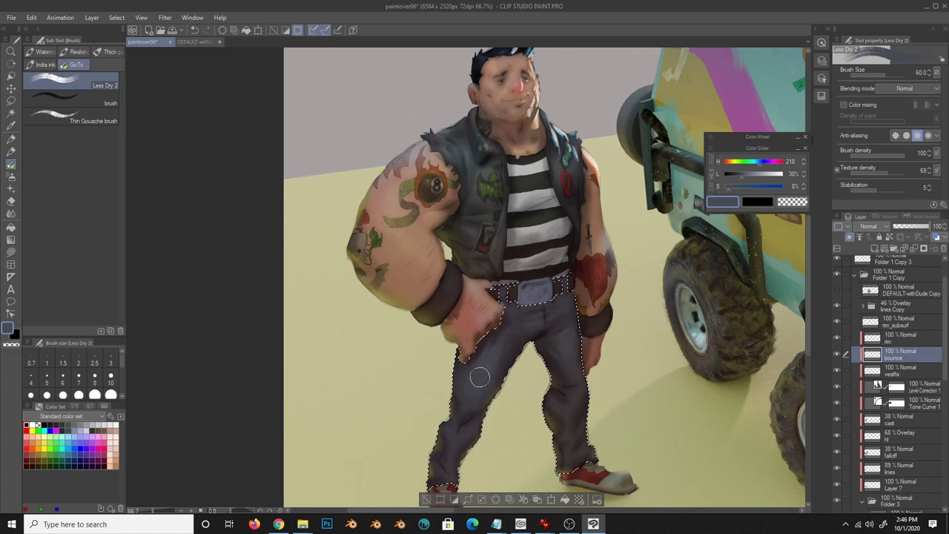
left_click(78, 395)
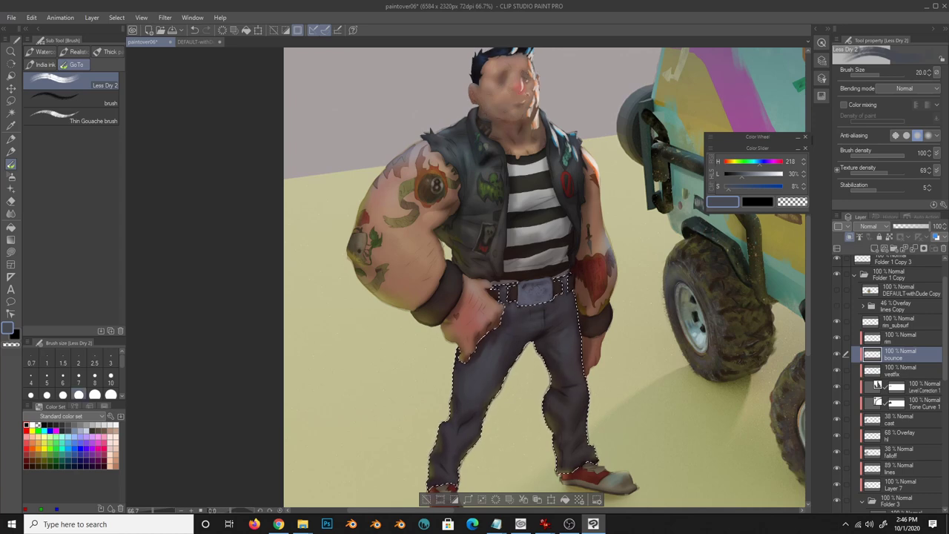
left_click_drag(519, 370, 455, 425)
- Even out the jeans shadows with sampled dark greys and reds, then deselect
left_click(559, 309, "alt")
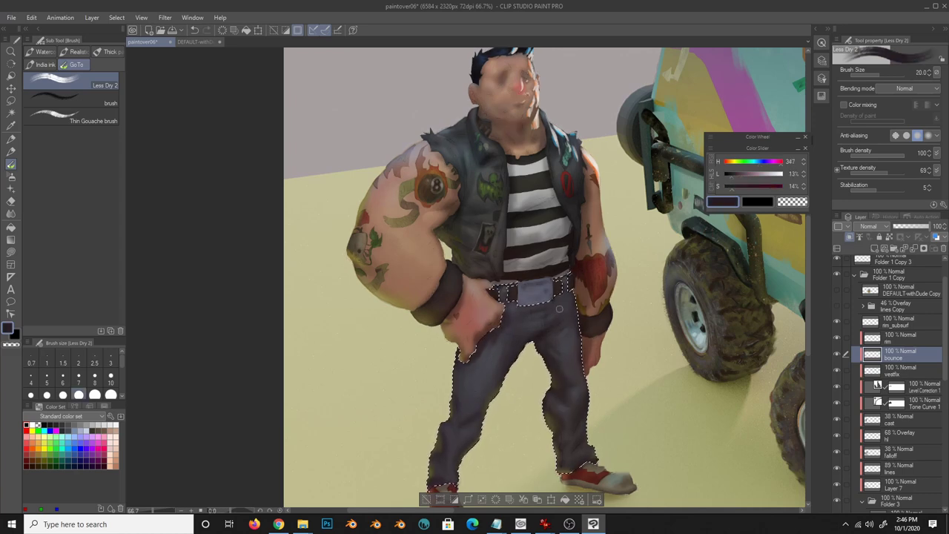
left_click(562, 318, "alt")
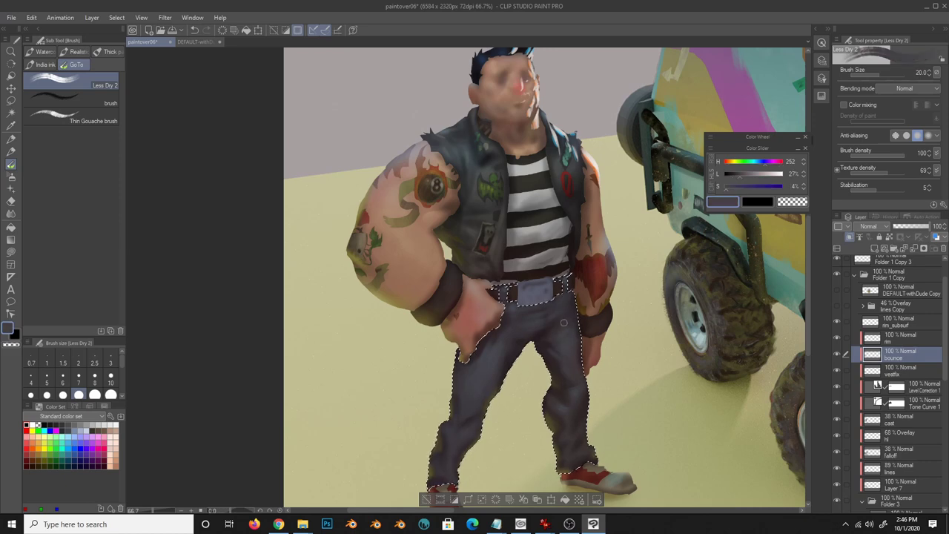
left_click(491, 376, "alt")
left_click(467, 358, "alt")
key("ctrl+d")
scroll(890, 386, "down", 5)
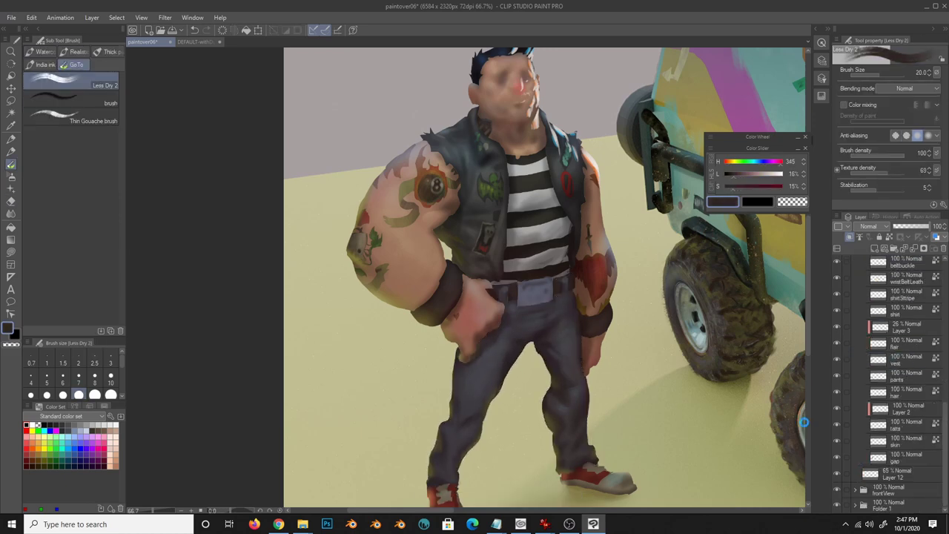
left_click(496, 331, "alt")
left_click(492, 335, "ctrl+shift")
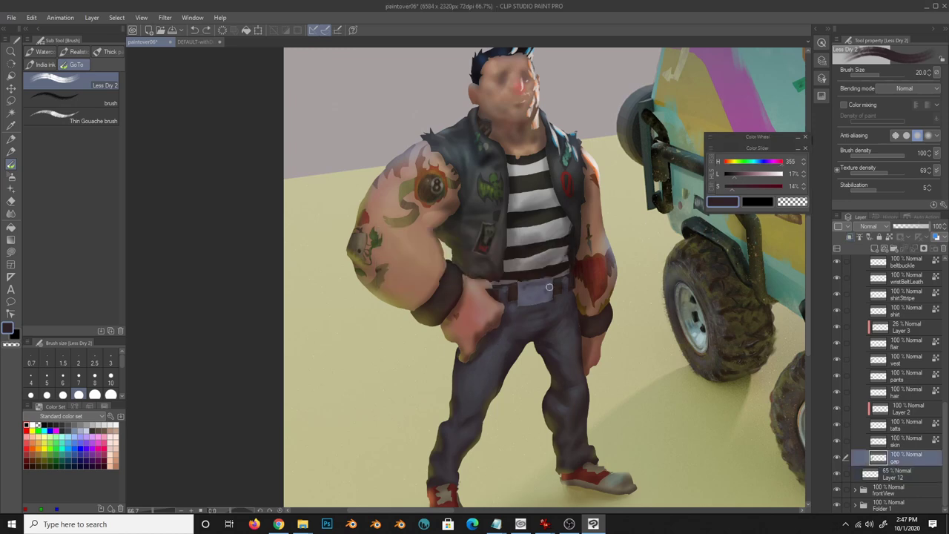
scroll(464, 354, "up", 3)
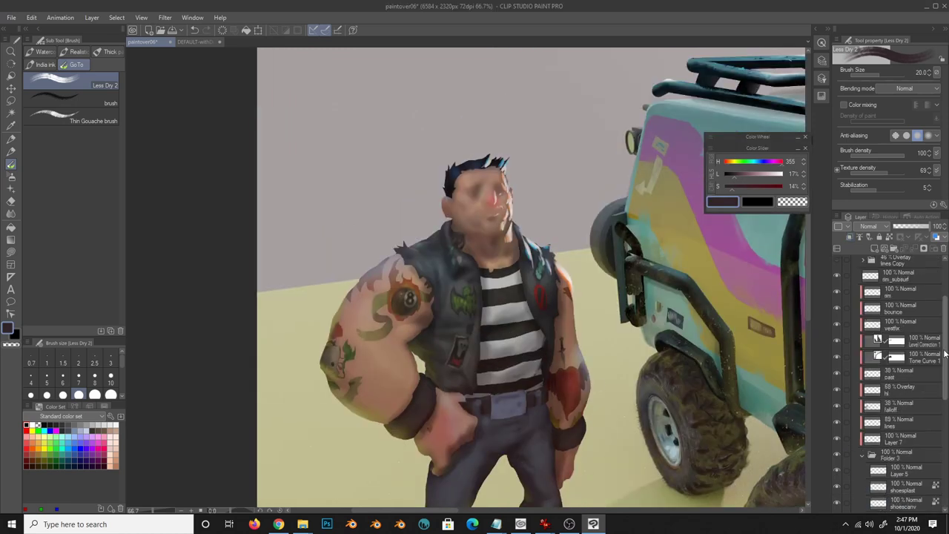
- Zoom in on the man's head and airbrush the face with sampled skin tones, brush sizes 7–17
key("ctrl+plus")
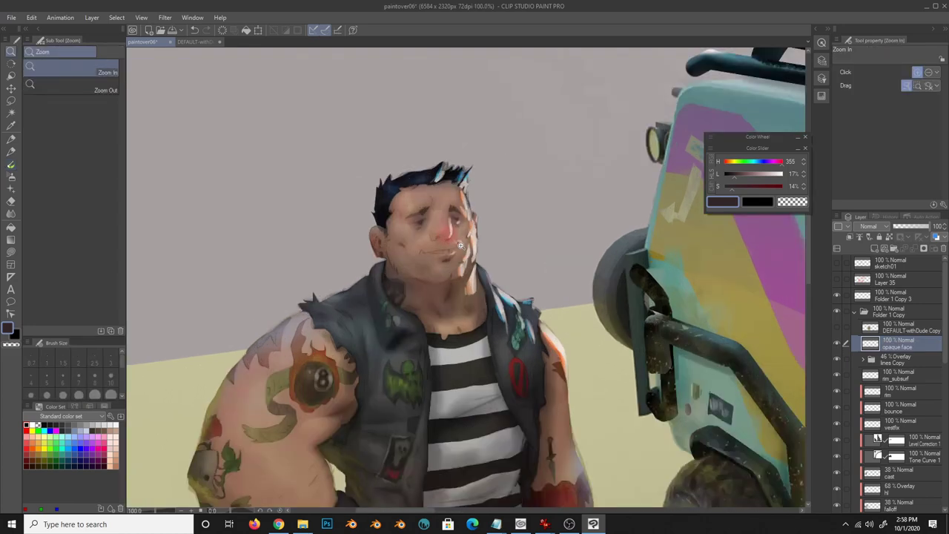
key("ctrl+plus")
left_click_drag(519, 223, 645, 284)
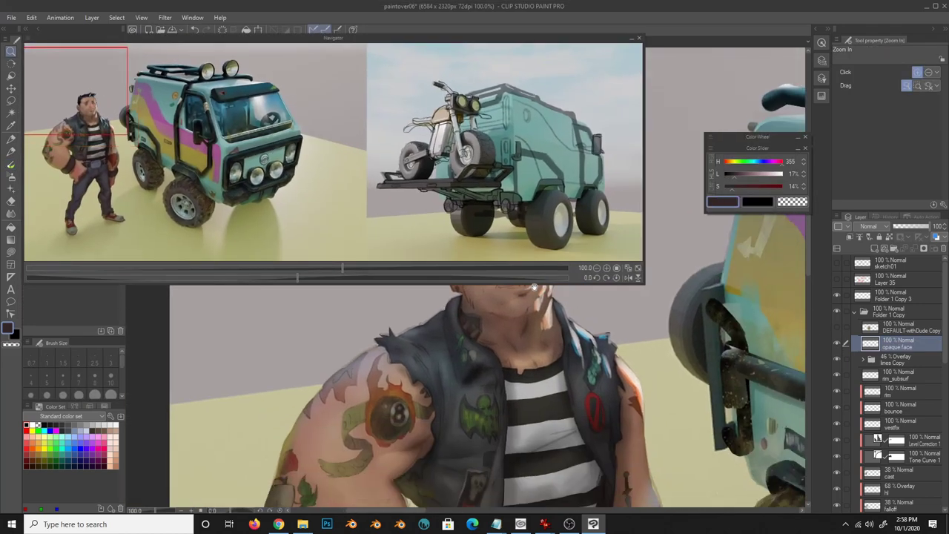
scroll(532, 407, "up", 1)
key("bracketleft")
key("bracketleft")
key("bracketleft")
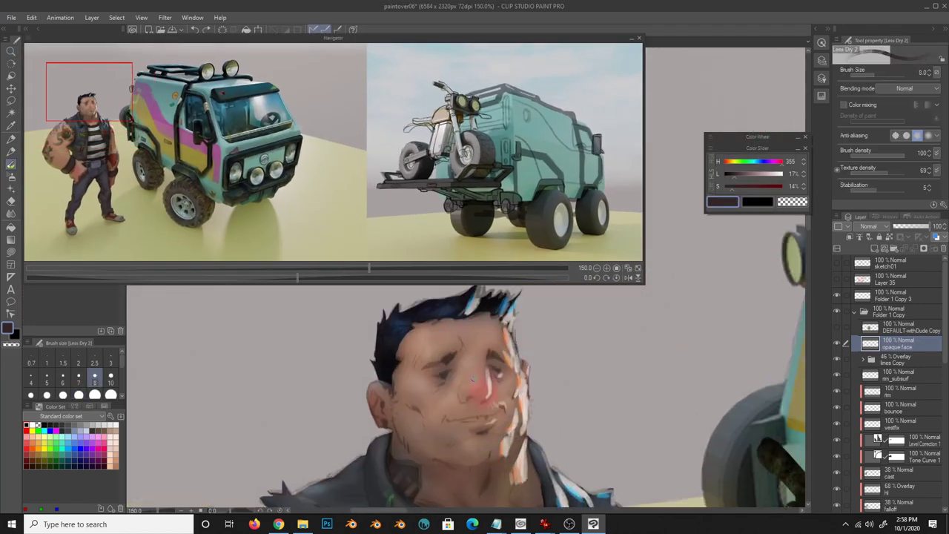
left_click(421, 382, "alt")
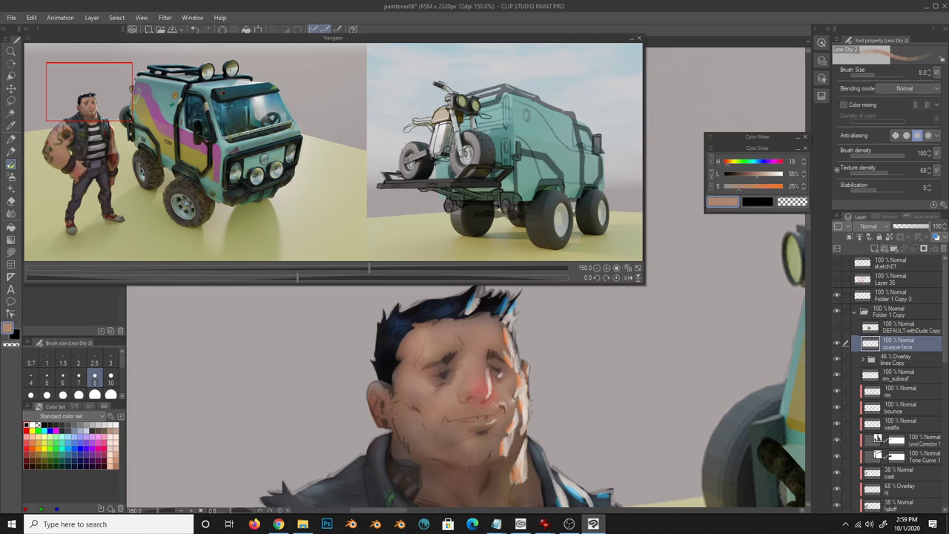
key("bracketright")
key("bracketright")
key("bracketright")
left_click(422, 405, "alt")
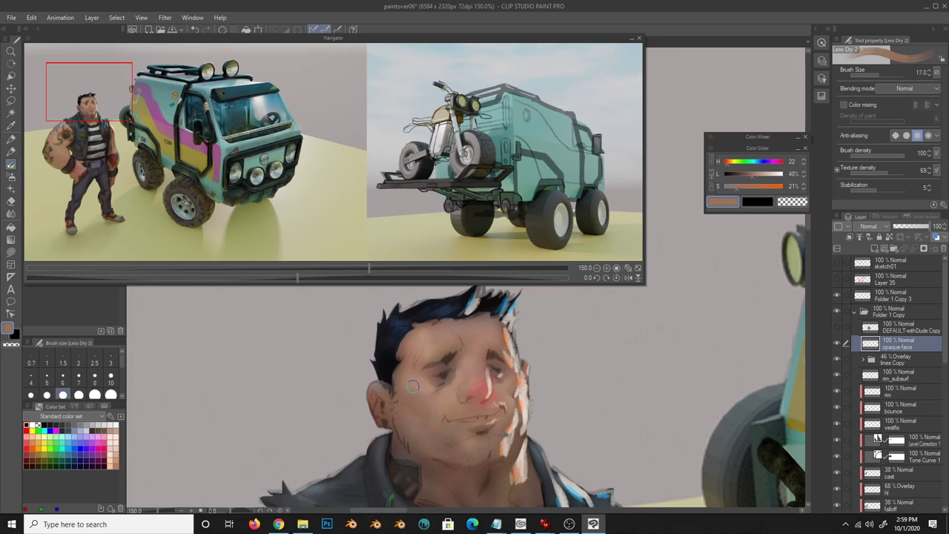
left_click(431, 342, "alt")
key("bracketleft")
key("bracketleft")
key("bracketleft")
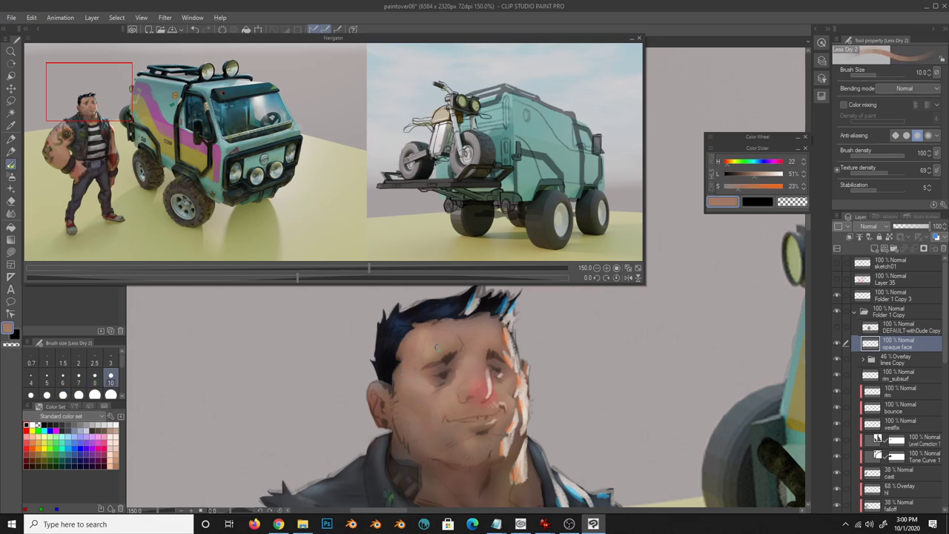
left_click(445, 352, "alt")
key("bracketleft")
key("bracketleft")
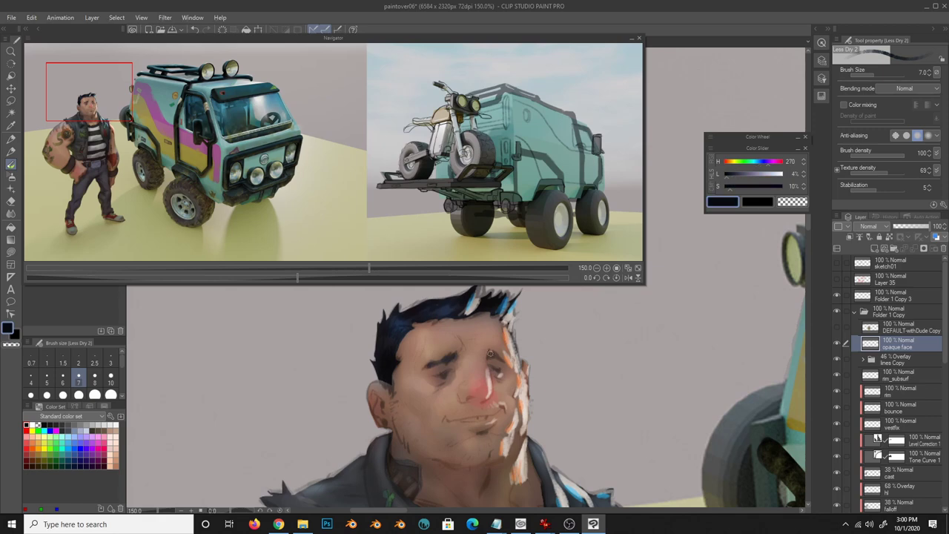
left_click(499, 371, "alt")
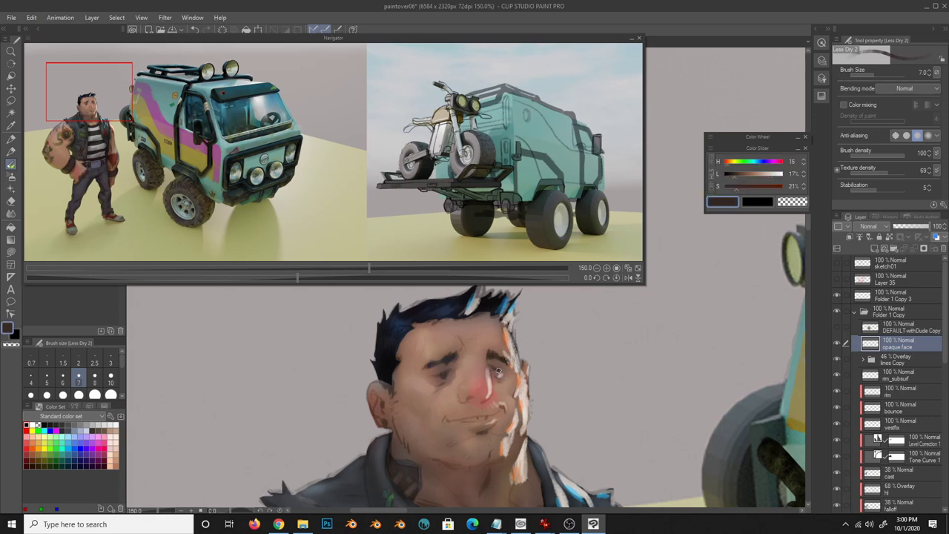
left_click(443, 382, "alt")
- Paint dark browns, redder and lighter skin tones into the face with the thin gouache brush, sizes 8–15
key("b")
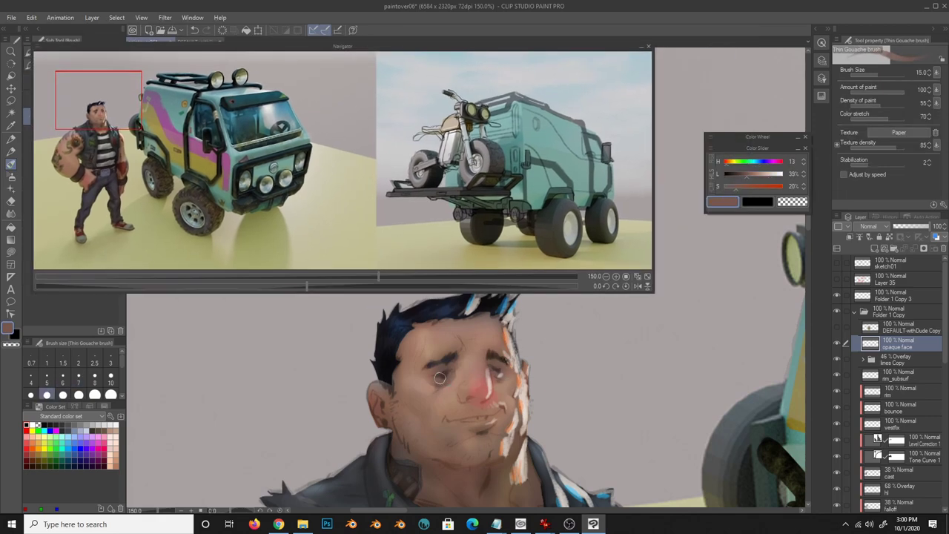
left_click(442, 379, "alt")
left_click(464, 367, "alt")
key("bracketleft")
key("bracketleft")
key("bracketleft")
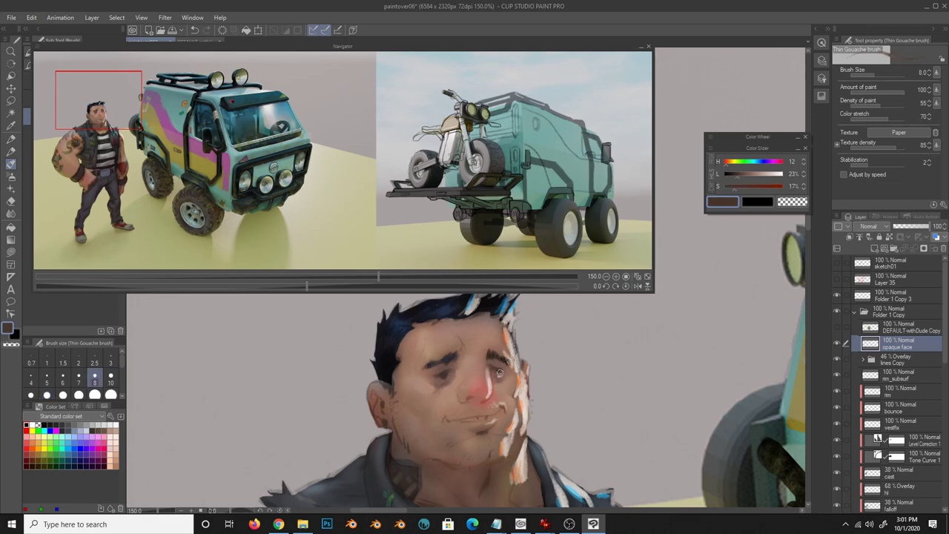
left_click(447, 358, "alt")
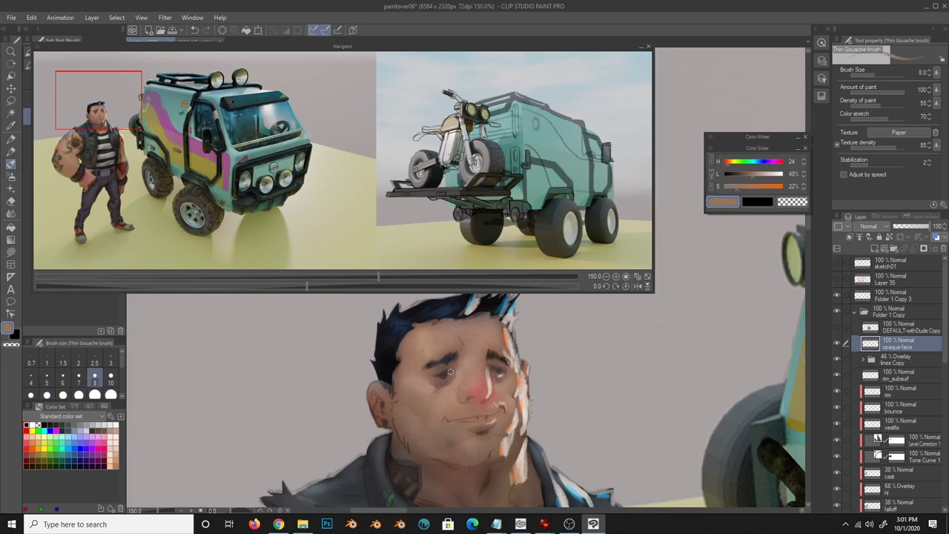
left_click(445, 382, "alt")
left_click(436, 359, "alt")
key("bracketright")
key("bracketright")
key("bracketright")
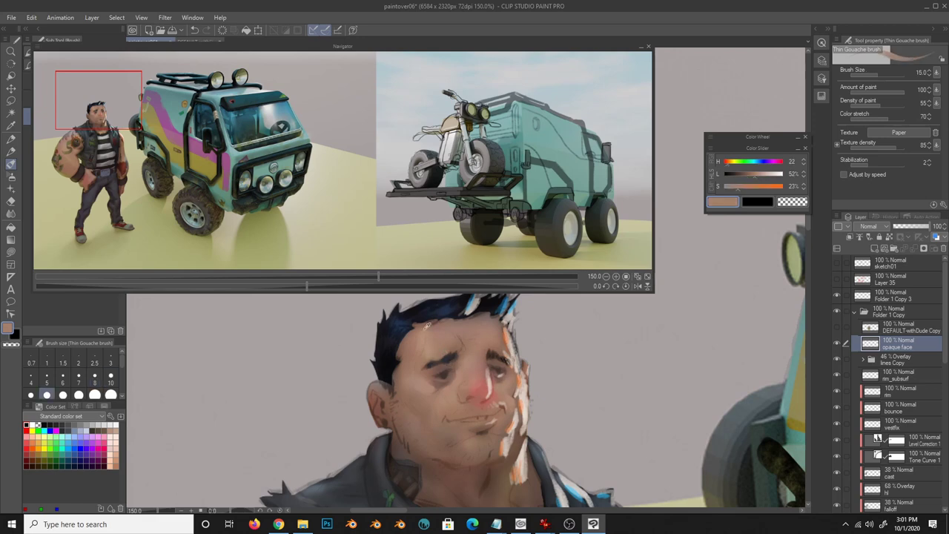
left_click(467, 353, "alt")
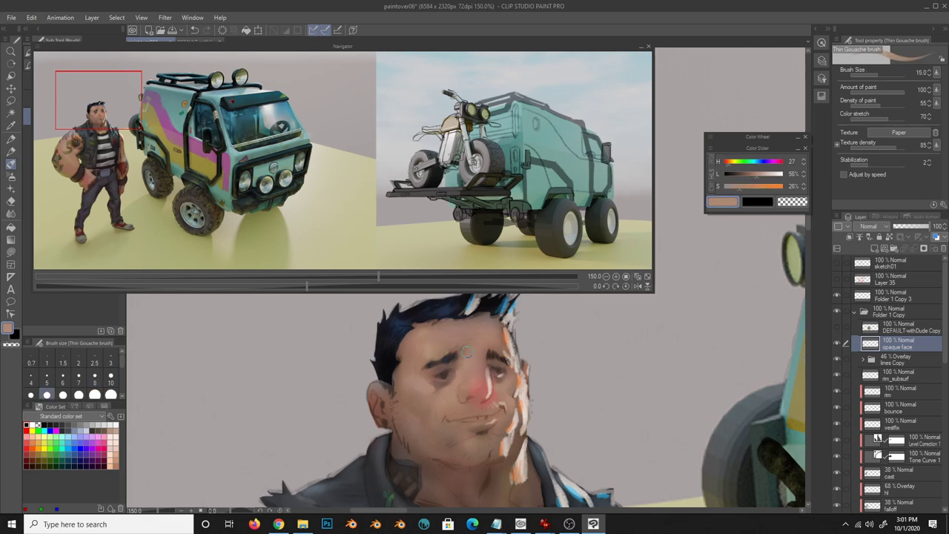
left_click(520, 338, "alt")
- Blend pale, orange-brown and warm mid skin tones across the face, alternating airbrush and gouache
key("b")
left_click(448, 384, "alt")
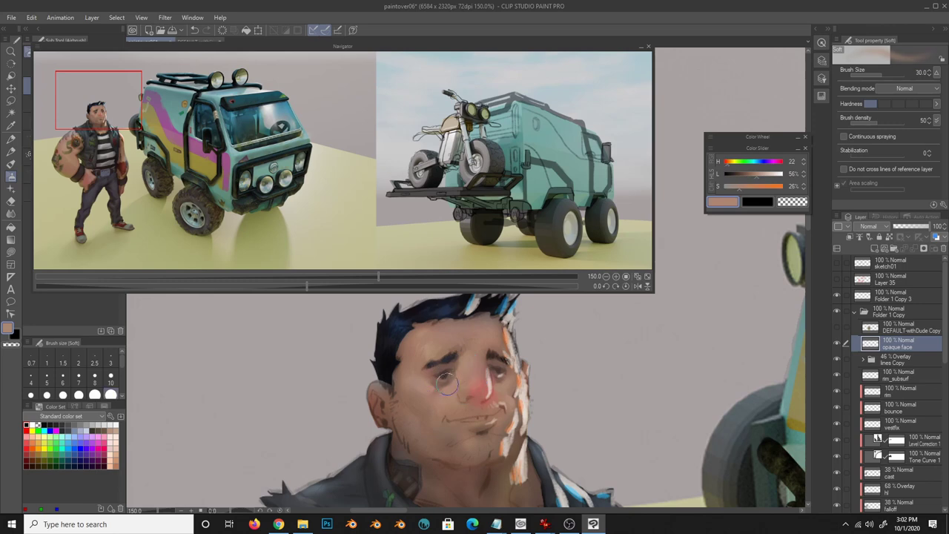
key("b")
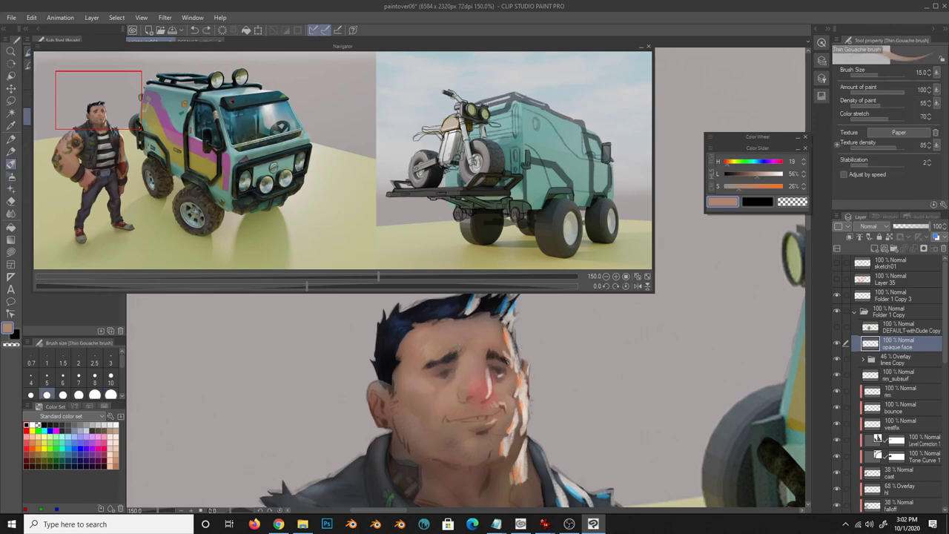
left_click(489, 356, "alt")
left_click(481, 379, "alt")
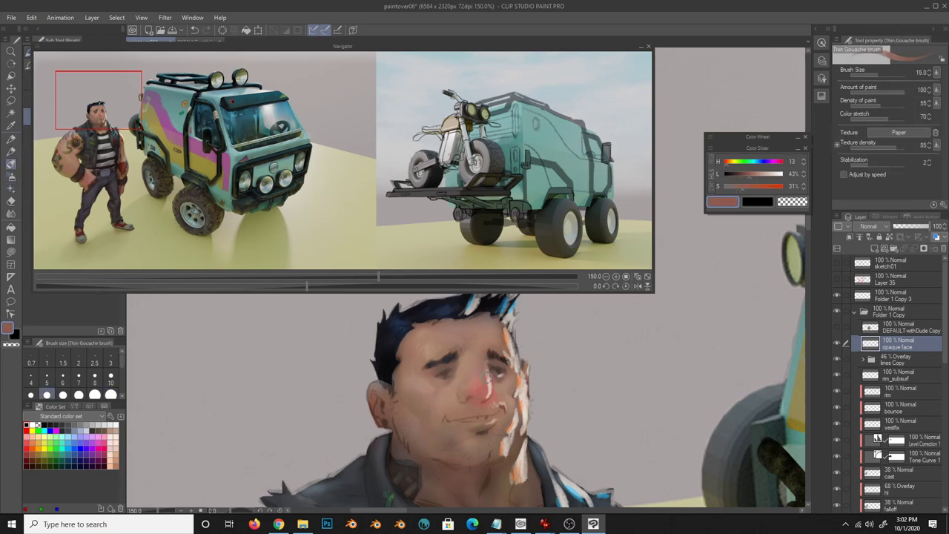
left_click(490, 371, "alt")
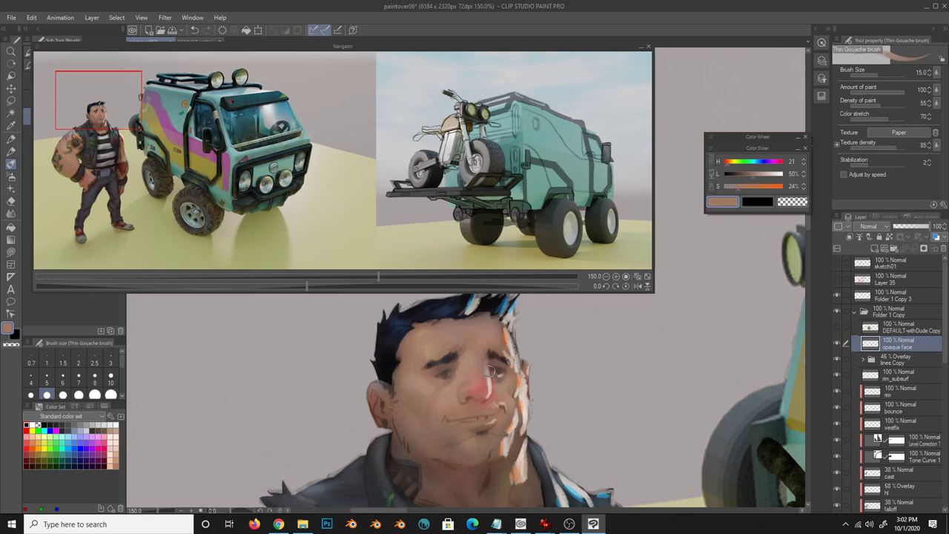
left_click(454, 404, "alt")
left_click(490, 422, "alt")
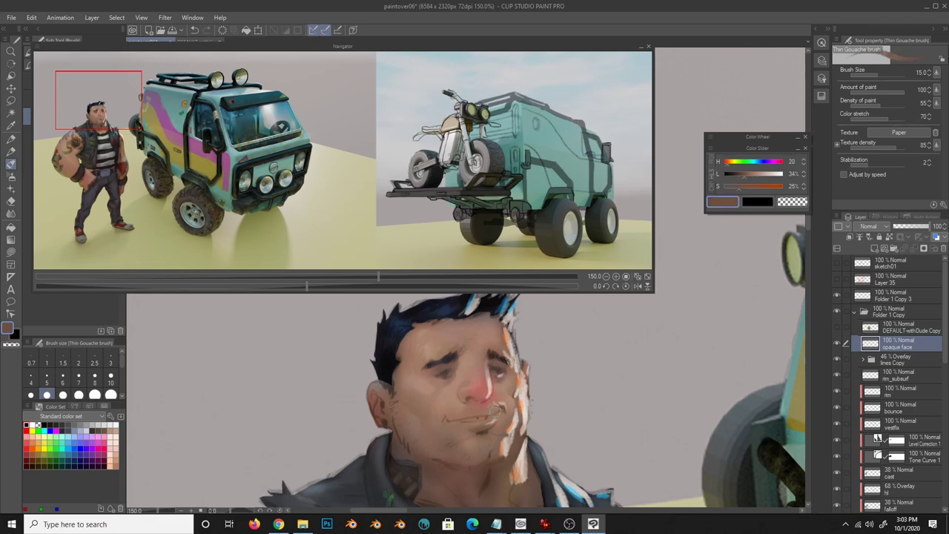
left_click(445, 411, "alt")
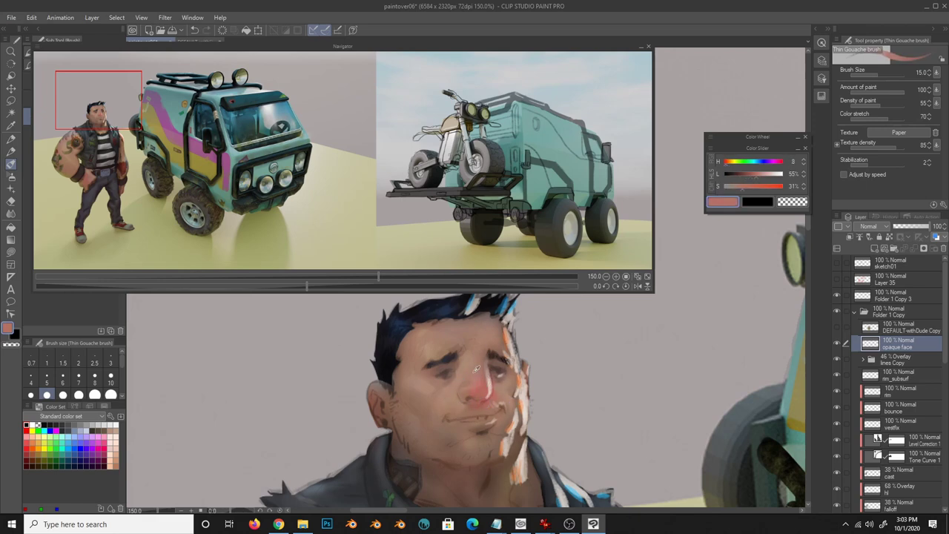
left_click(414, 367, "alt")
left_click(437, 386, "alt")
- Airbrush mid skin tones and dark browns over the face, brush sizes 6 to 12
key("b")
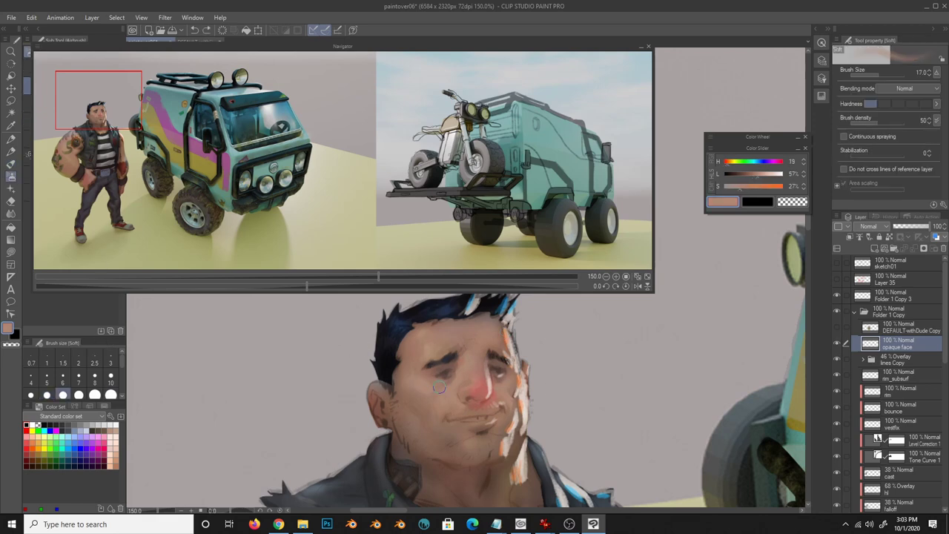
left_click(501, 324, "alt")
left_click(504, 366, "alt")
left_click(464, 355, "alt")
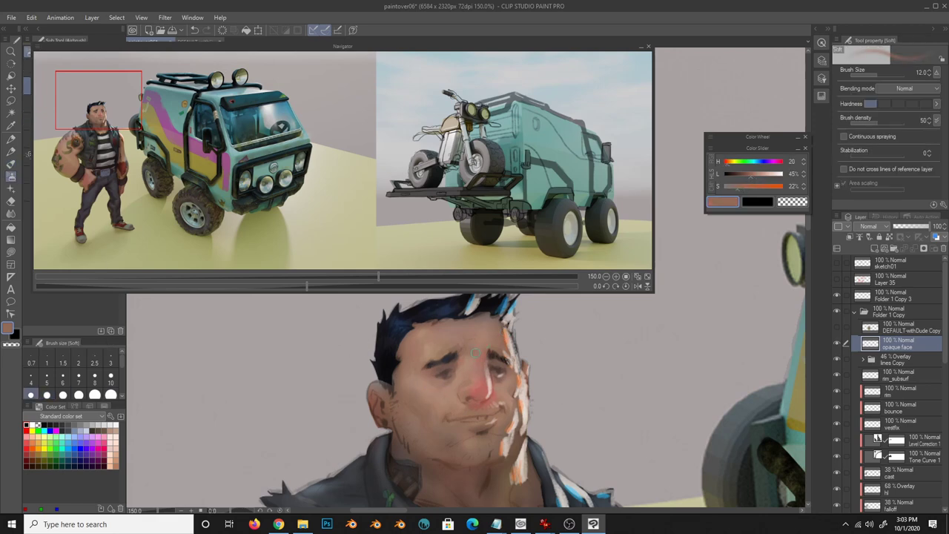
left_click(461, 339, "alt")
left_click(490, 352, "alt")
left_click(466, 352, "alt")
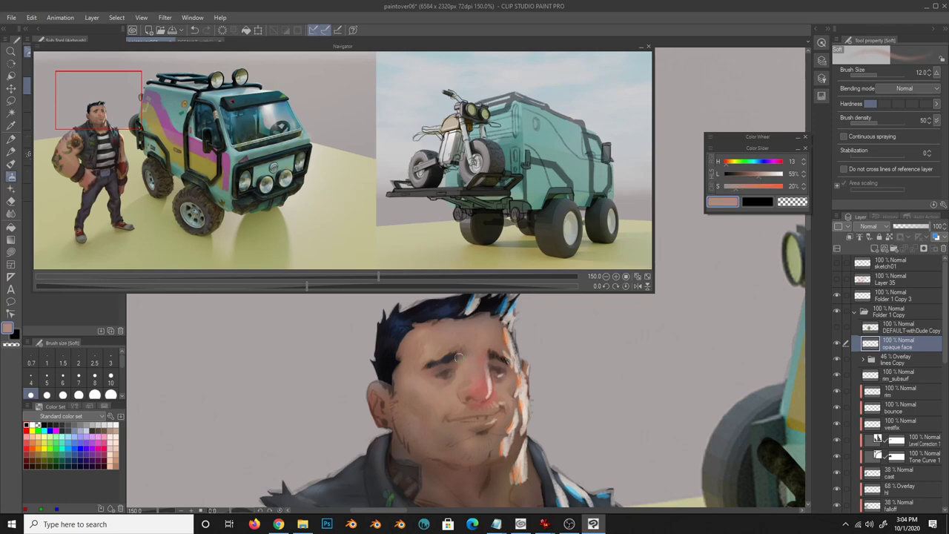
left_click(494, 423, "alt")
left_click(62, 379)
left_click(498, 399, "alt")
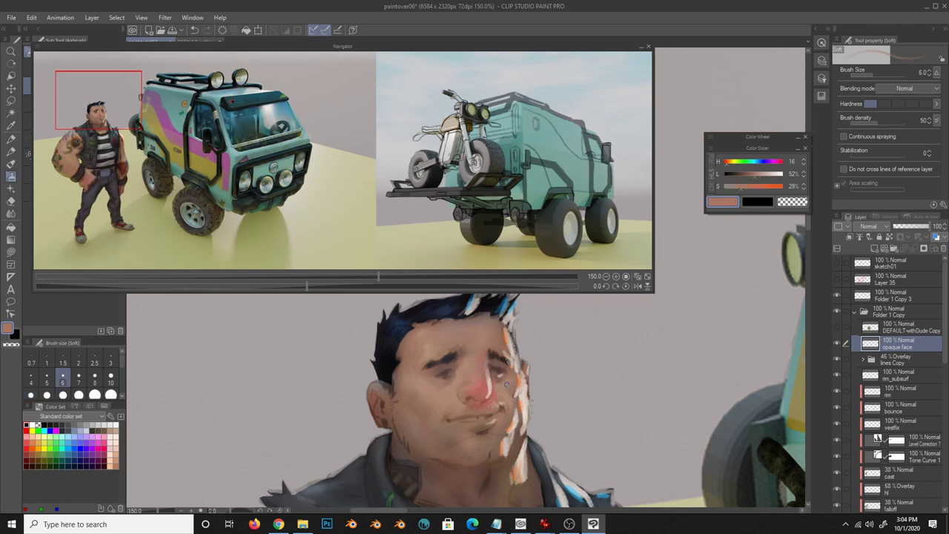
key("bracketright")
key("bracketright")
key("bracketright")
left_click(469, 447, "alt")
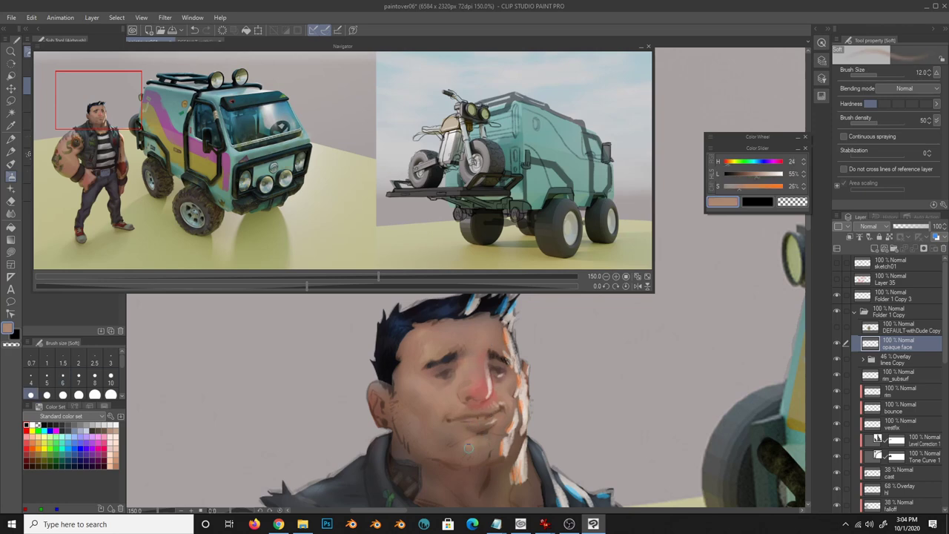
- Add deep shadow, reddish-brown and light skin tones, then create Layer 13 above 'opaque face'
left_click(418, 455, "alt")
left_click(485, 470, "alt")
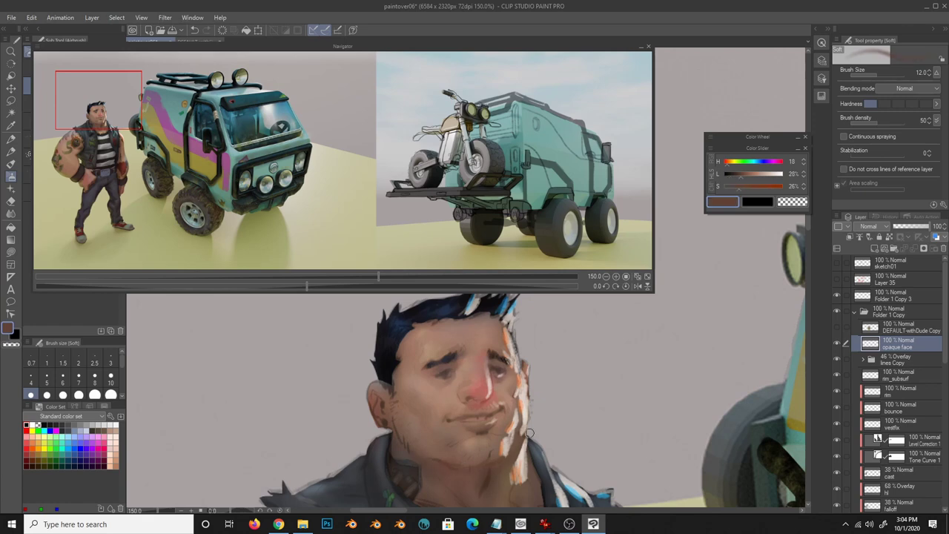
left_click(531, 433, "alt")
left_click(524, 404, "alt")
left_click(453, 363, "alt")
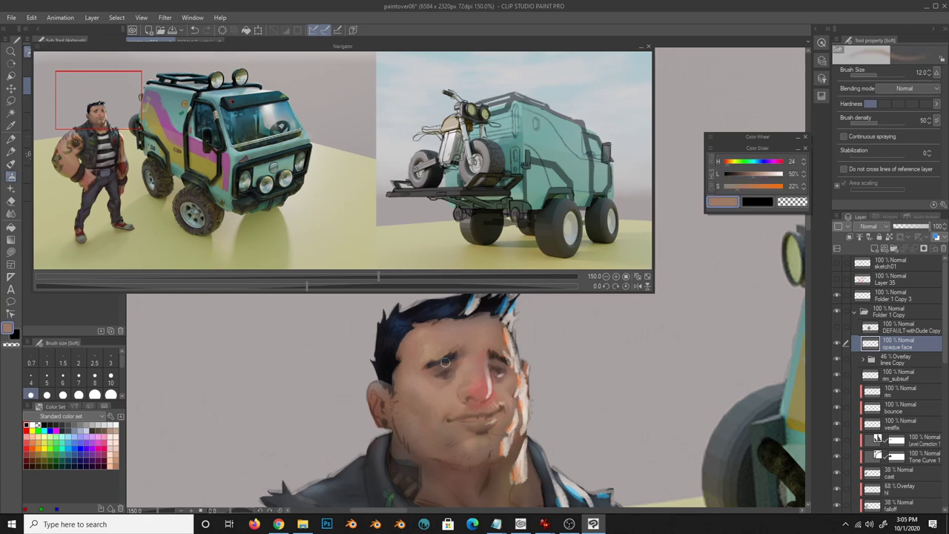
left_click(442, 363, "alt")
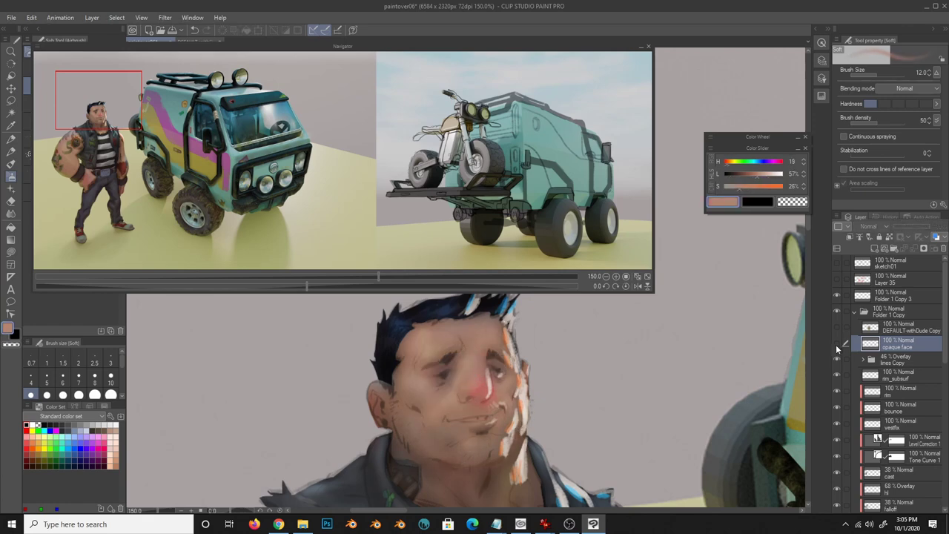
key("ctrl+shift+n")
- Switch to the Thin Gouache and Opaque brushes and paint skin tones, undoing a stray purple stroke
key("b")
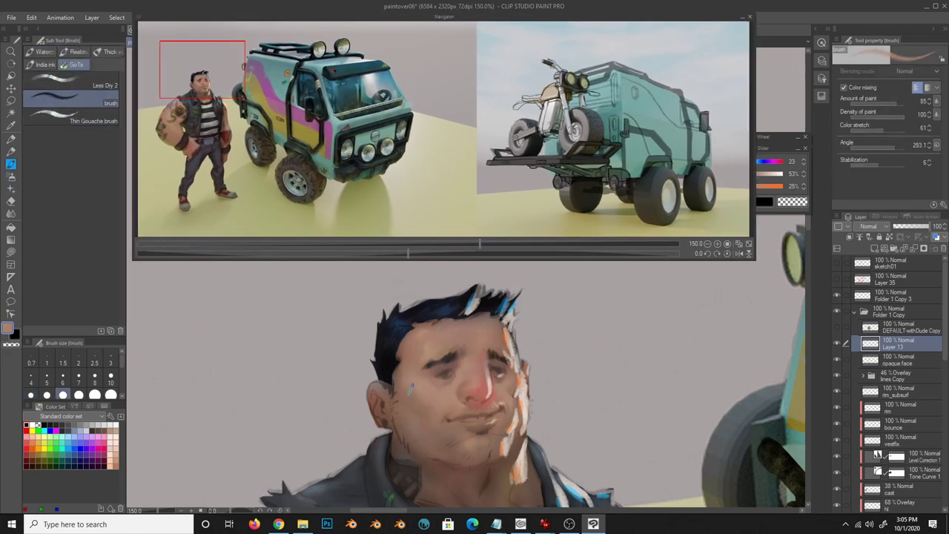
left_click(445, 362, "alt")
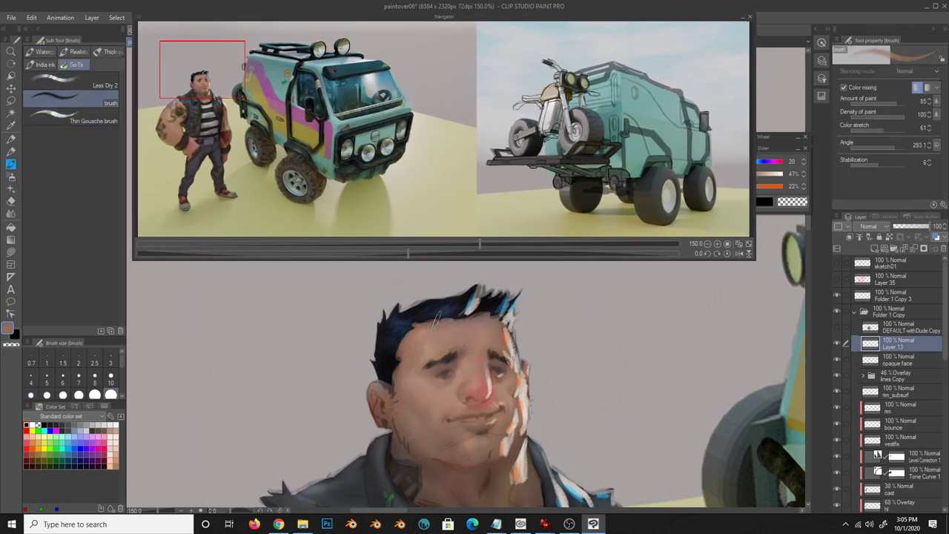
left_click(413, 362, "alt")
key("period")
left_click(441, 331, "alt")
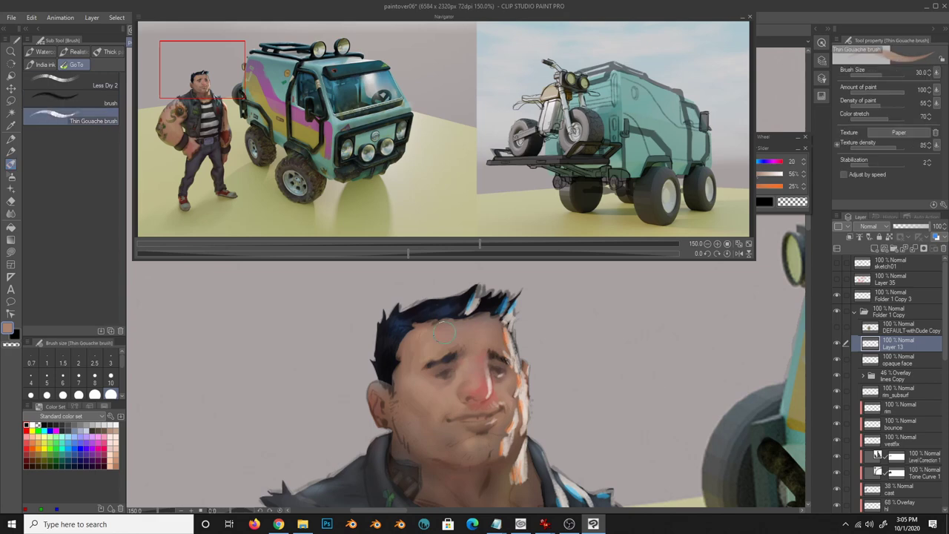
left_click_drag(772, 161, 768, 161)
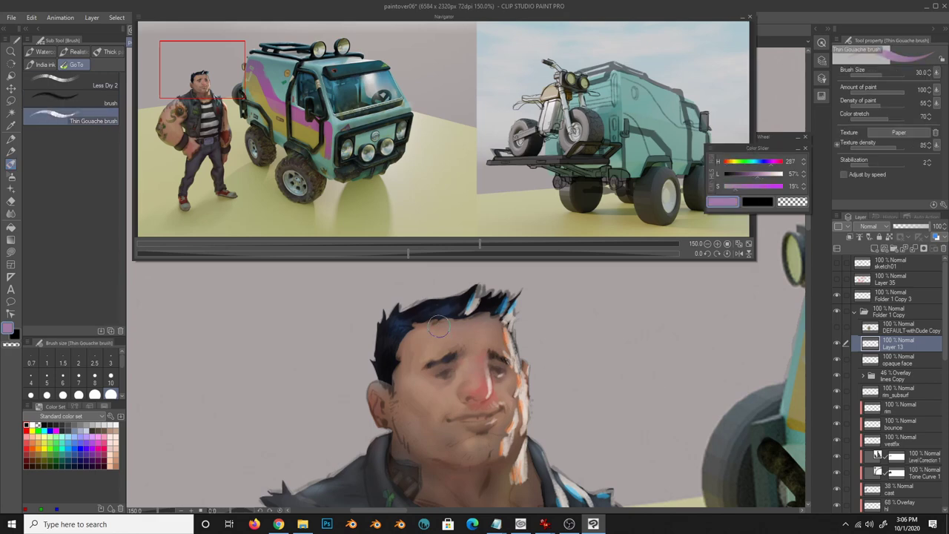
left_click(110, 52)
left_click_drag(586, 348, 619, 390)
key("ctrl+z")
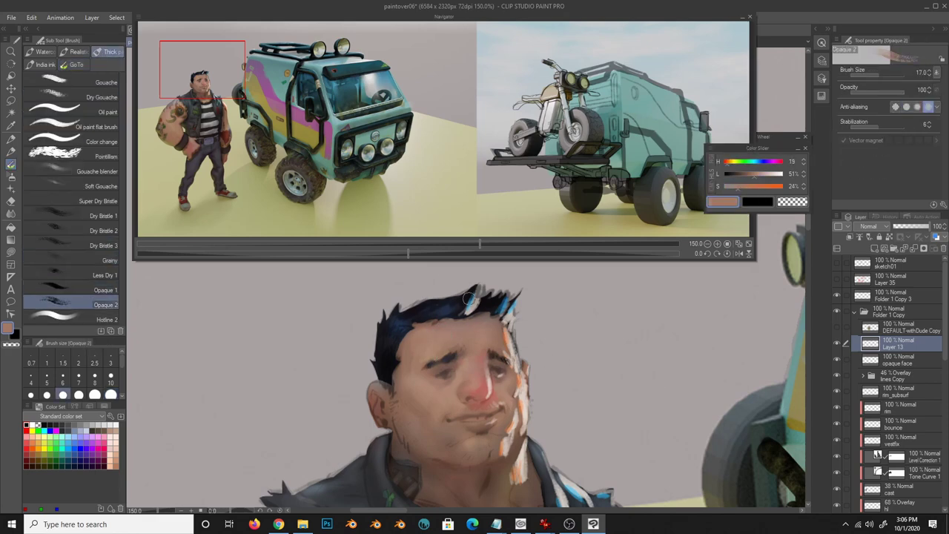
left_click(430, 335, "alt")
left_click(416, 365, "alt")
left_click(430, 337, "alt")
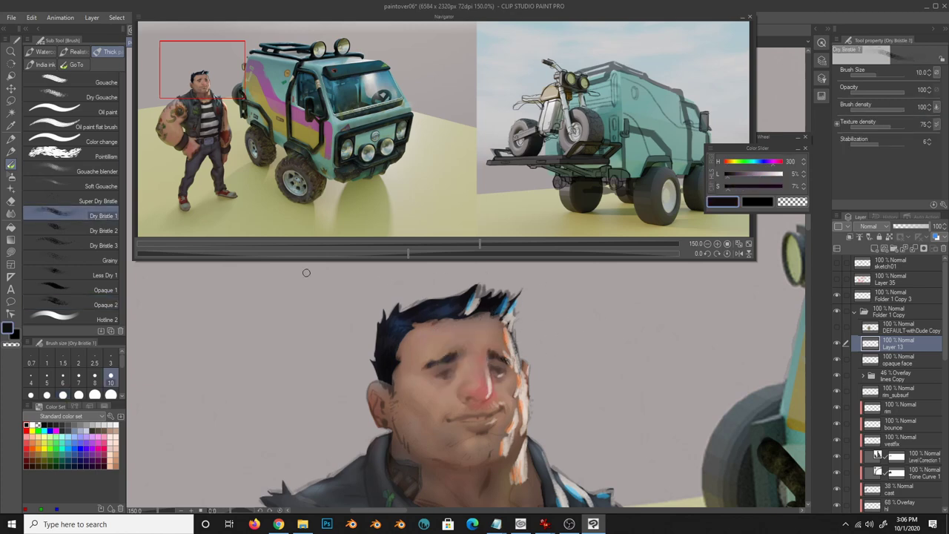
- Sharpen the brows and eyes with the fine line brush at sizes 10 and 6 in dark browns
left_click(104, 320)
left_click(111, 376)
left_click(445, 317, "alt")
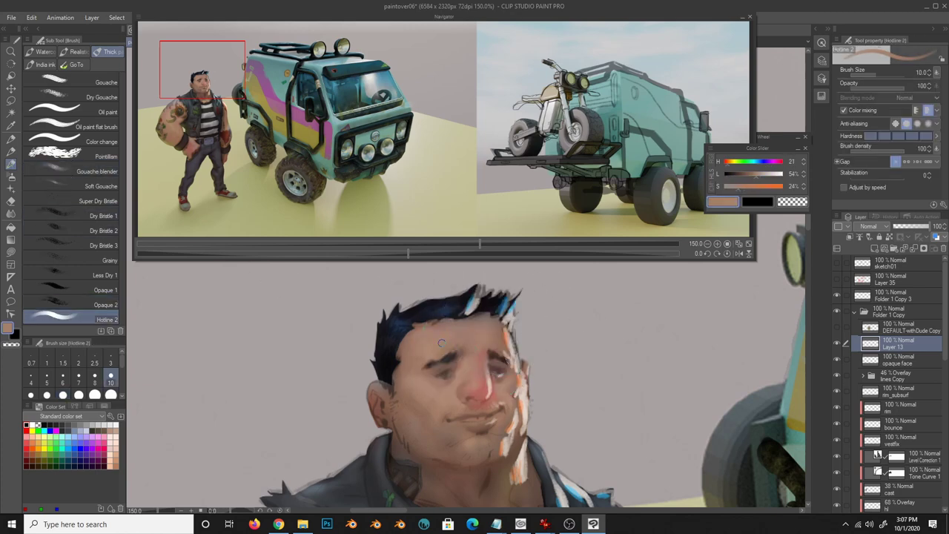
left_click(446, 373, "alt")
key("bracketleft")
key("bracketleft")
key("bracketleft")
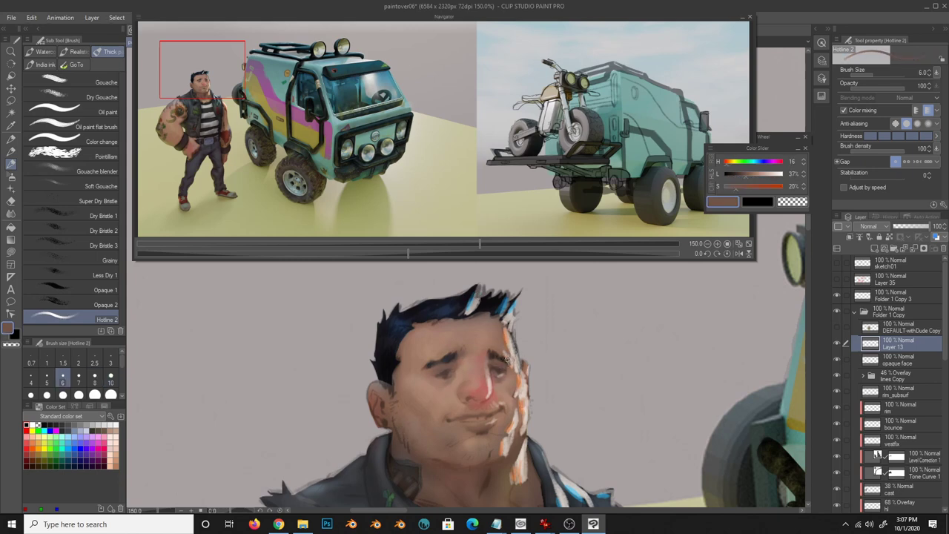
left_click(520, 344, "alt")
left_click(512, 364, "alt")
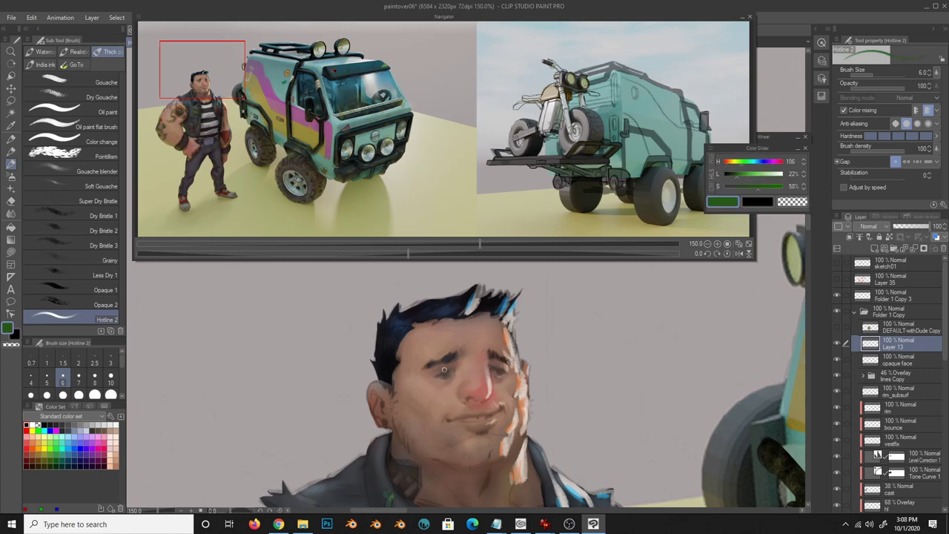
left_click(432, 362, "alt")
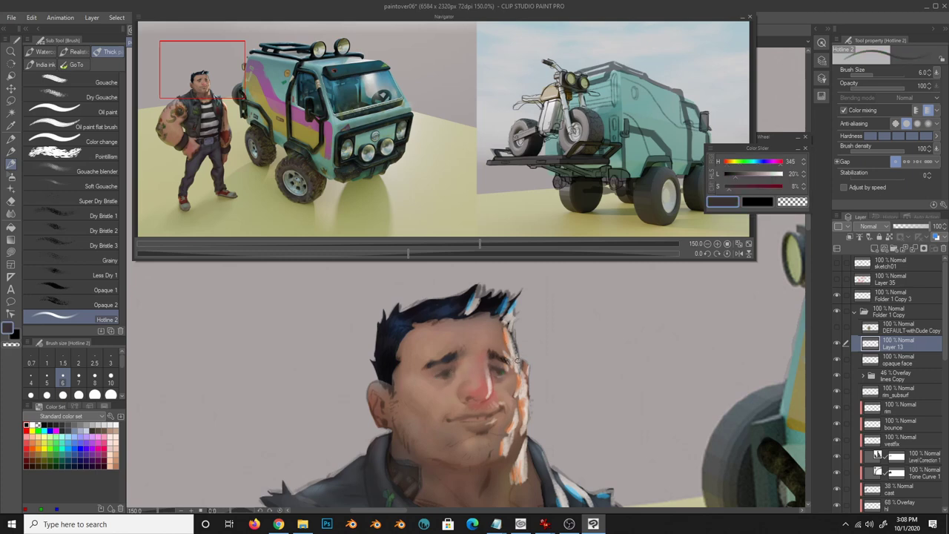
left_click(752, 161)
left_click_drag(742, 186, 747, 192)
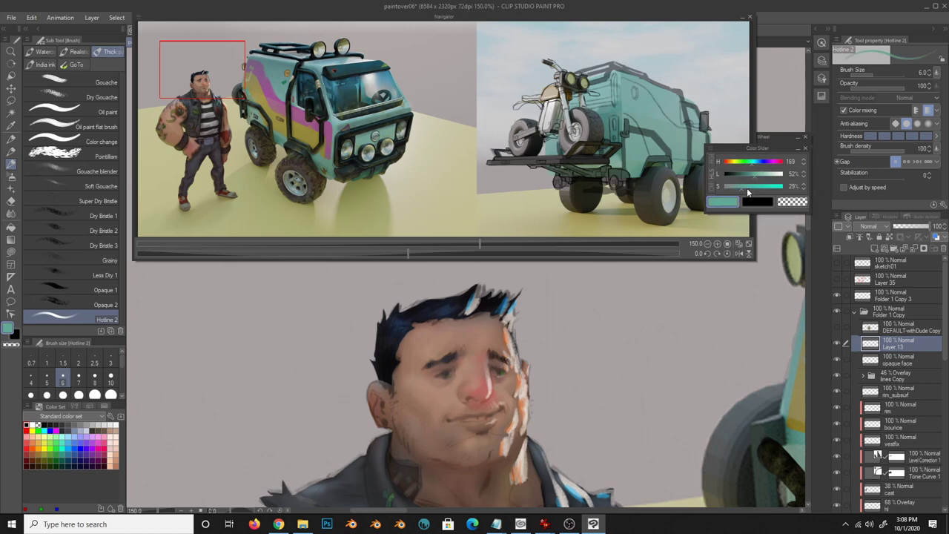
key("]")
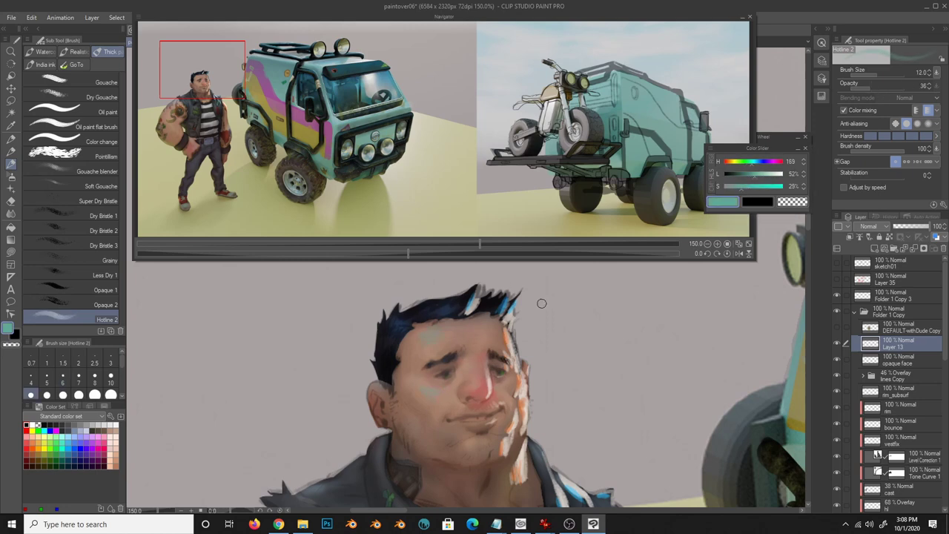
key("[")
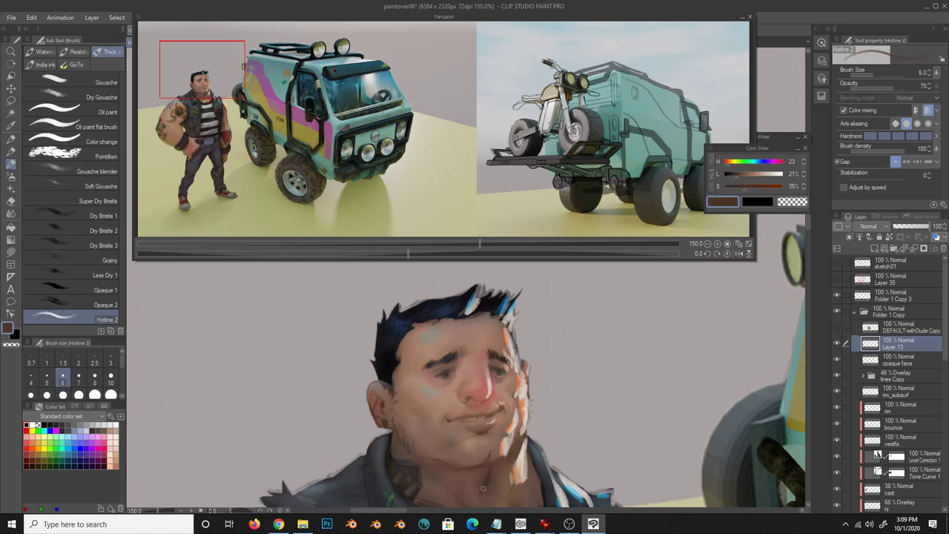
- Shade the jaw, chin and neck with shadow browns at brush size 12
left_click_drag(448, 465, 485, 401)
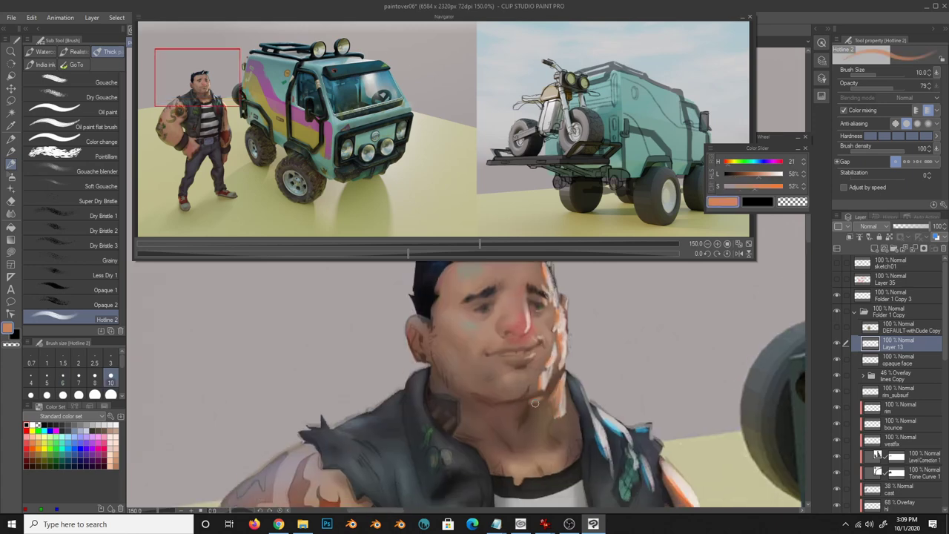
left_click(543, 398, "alt")
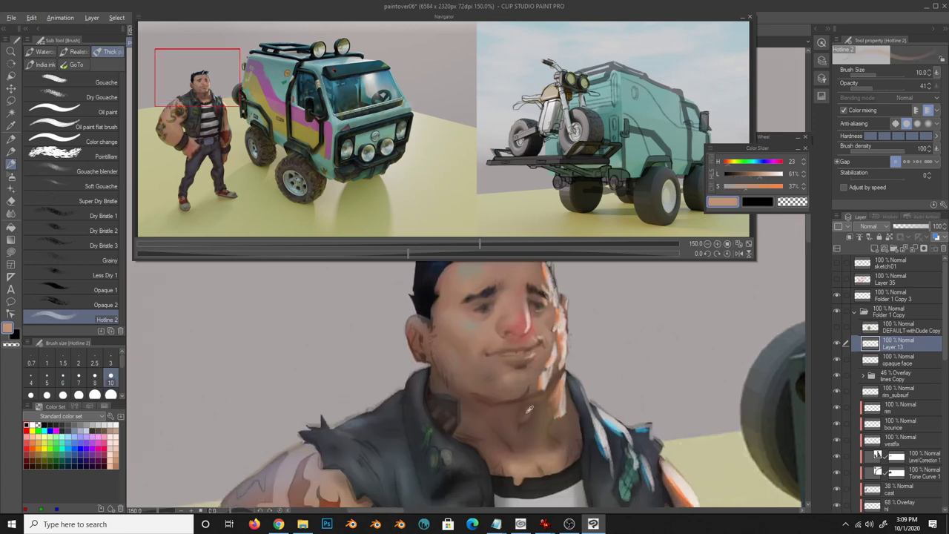
left_click(514, 427, "alt")
left_click(538, 410, "alt")
left_click(510, 436, "alt")
left_click(483, 412, "alt")
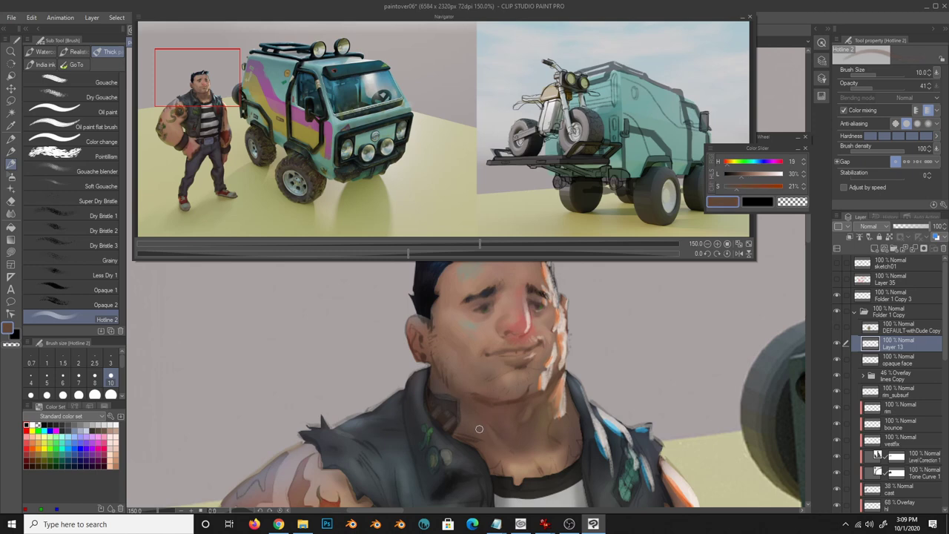
key("]")
- Paint broader neck shadows at size 20, then add pale skin highlights with a drier textured brush
key("]")
left_click(567, 406, "alt")
key("]")
key("]")
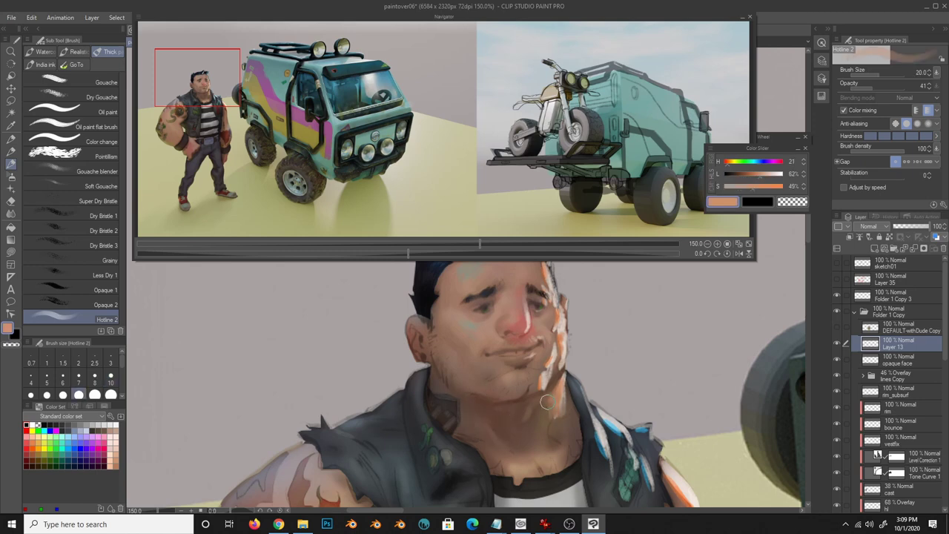
left_click(561, 378, "alt")
left_click(564, 389, "alt")
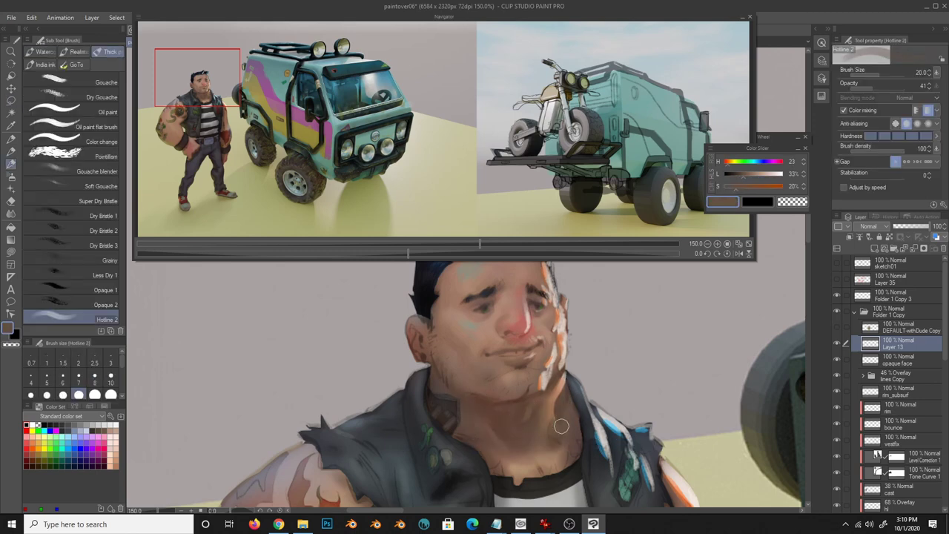
key("[")
left_click(563, 392, "alt")
scroll(561, 393, "up", 2)
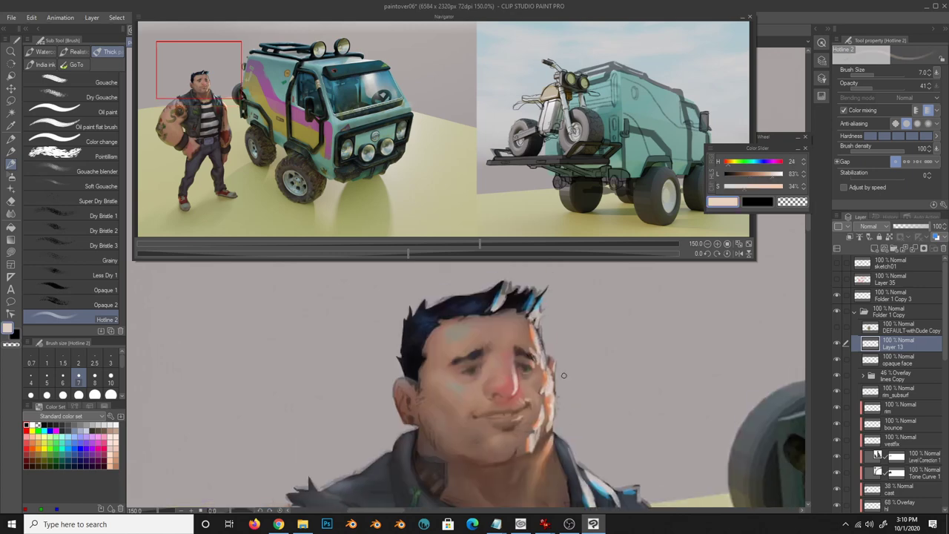
key("b")
left_click(549, 394, "alt")
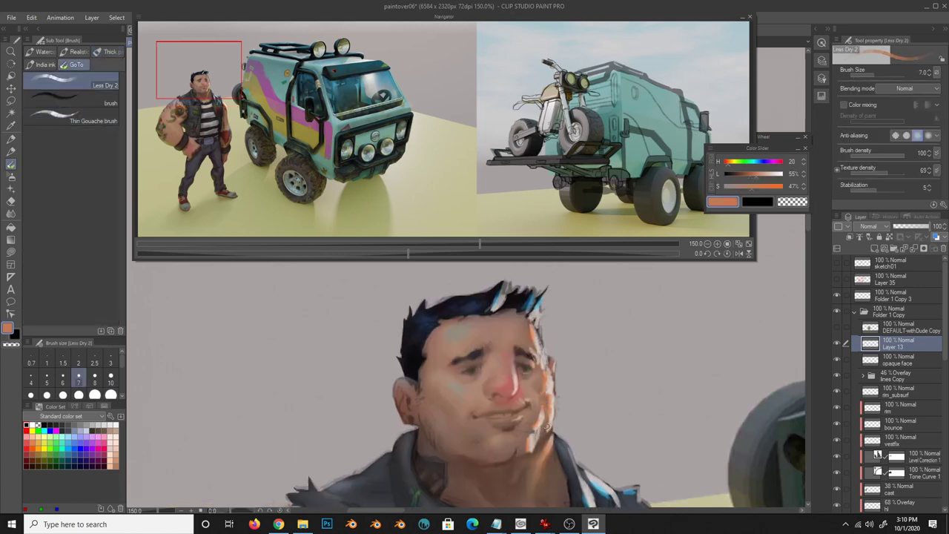
- Paint pale highlights, darker skin shades and near-black hair tones over the face and hairline
left_click(562, 392, "alt")
left_click(554, 363, "alt")
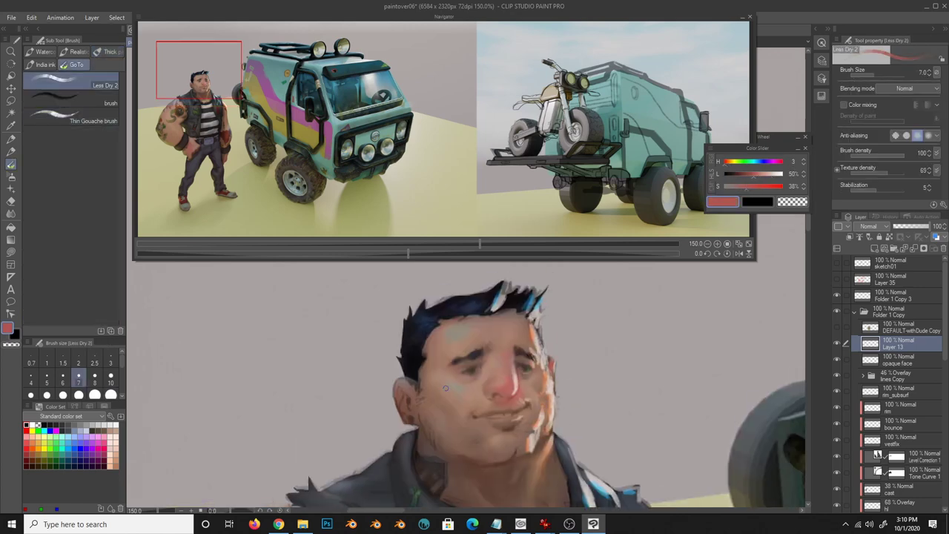
left_click(554, 364, "alt")
scroll(475, 371, "down", 1)
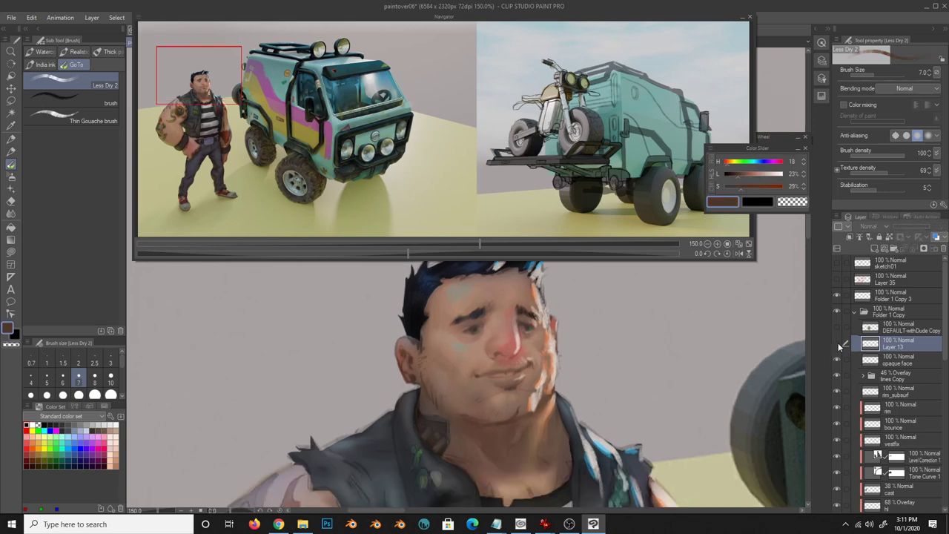
scroll(474, 370, "up", 1)
left_click(441, 347, "alt")
left_click(427, 375, "alt")
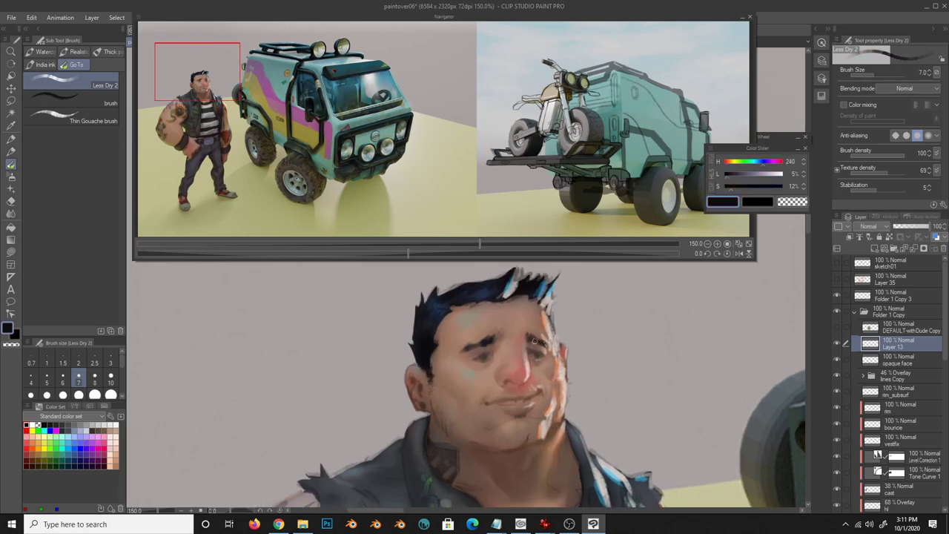
scroll(536, 341, "up", 1)
left_click(466, 364, "alt")
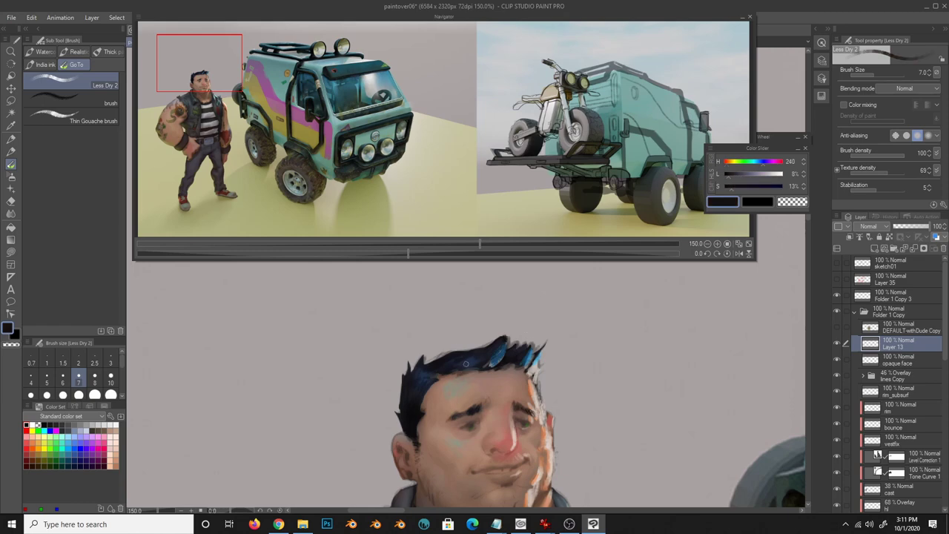
left_click(417, 413, "alt")
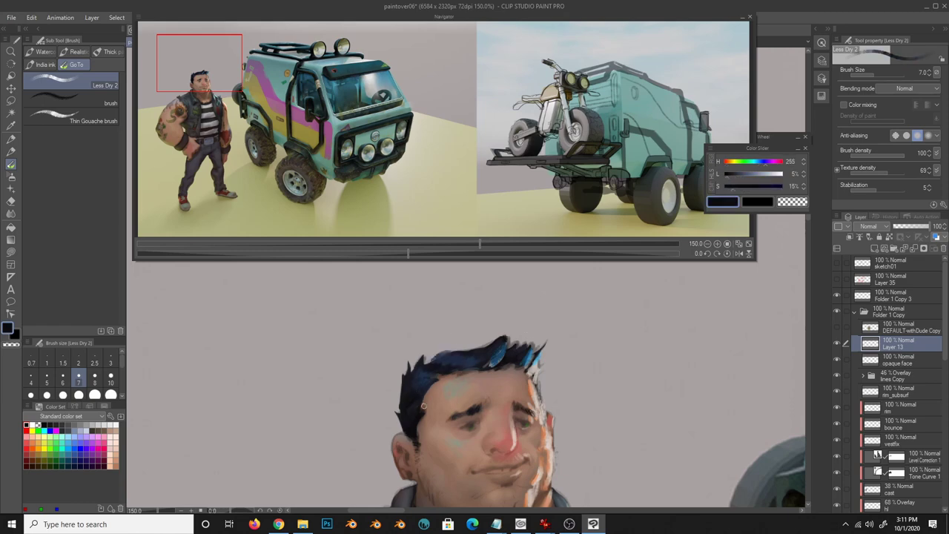
- Model the cheeks with brown, orange and shadow tones at size 12, adding a light pink highlight
left_click(529, 390, "alt")
scroll(529, 390, "down", 2)
left_click(522, 391, "alt")
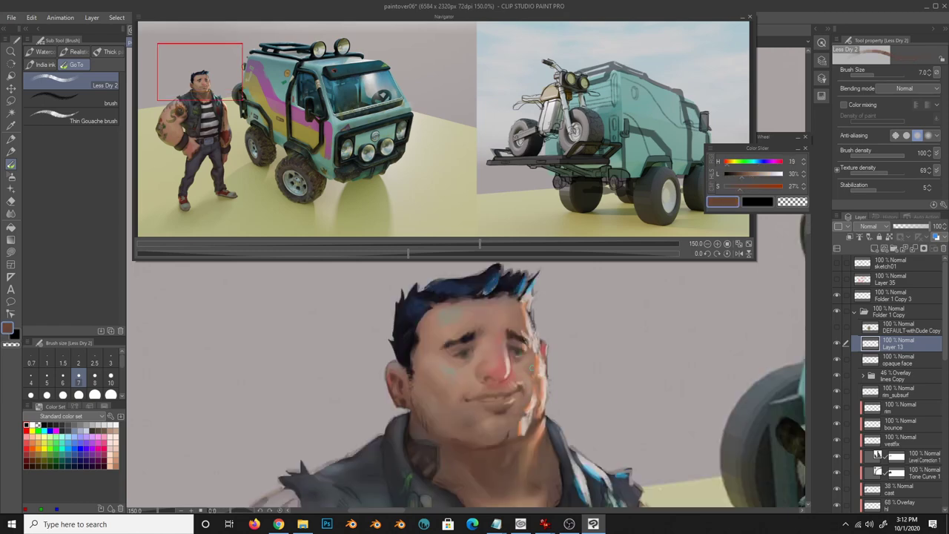
left_click(479, 386, "alt")
left_click(545, 389, "alt")
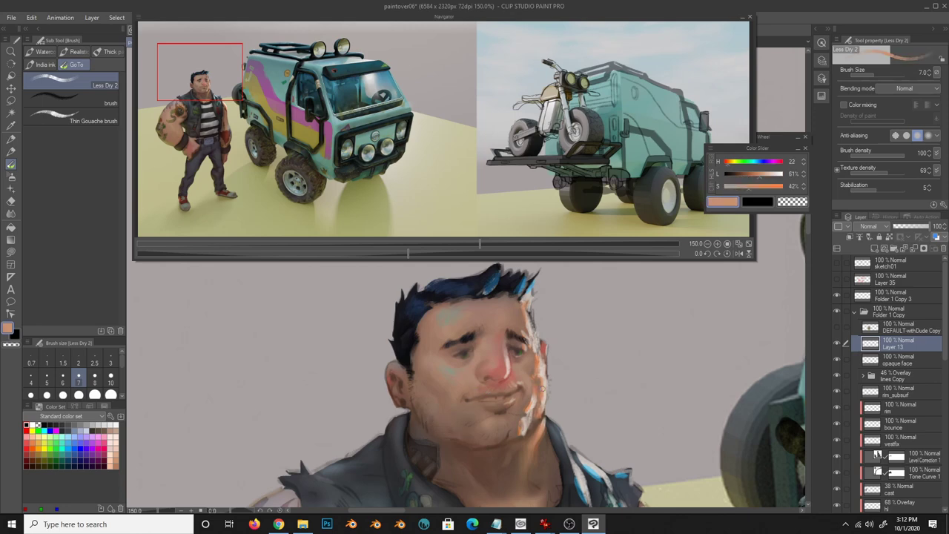
left_click(528, 428, "alt")
left_click(468, 421, "alt")
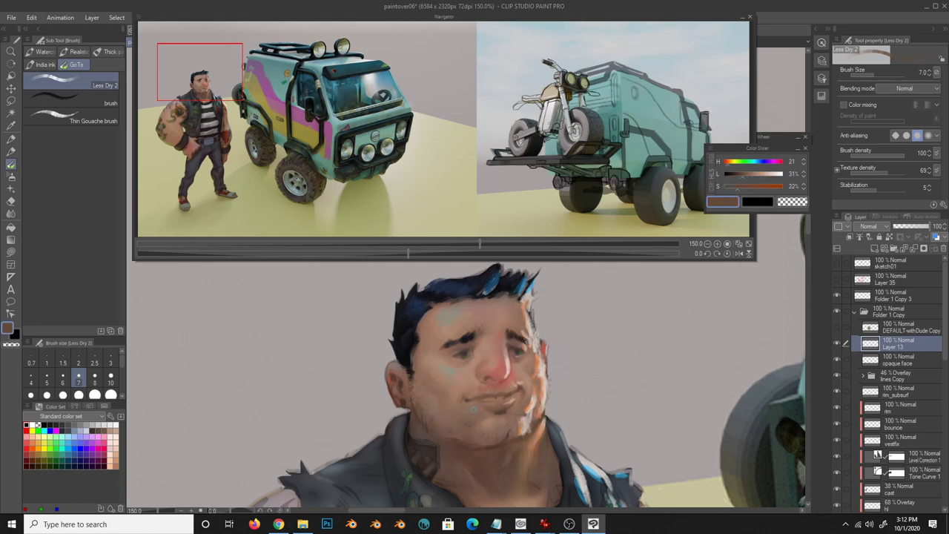
key("bracketright")
key("bracketright")
key("bracketright")
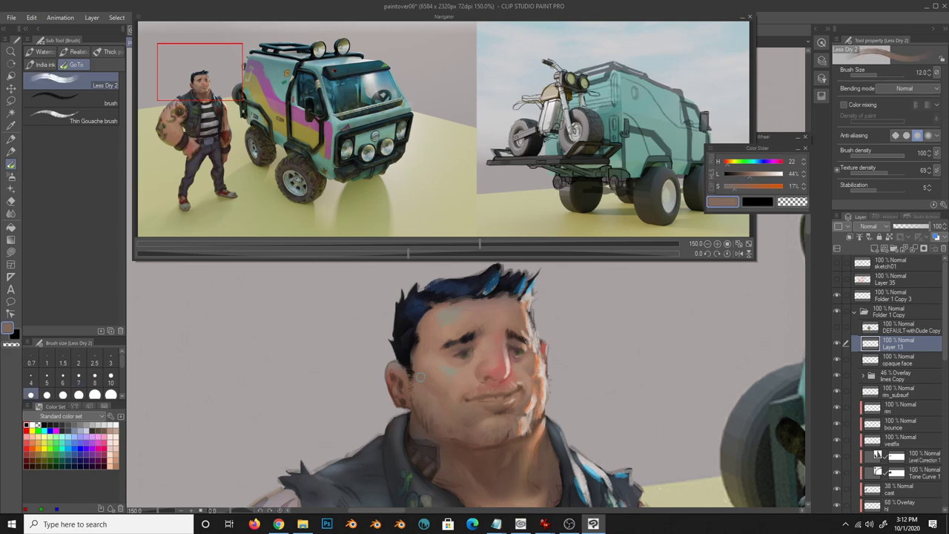
left_click(409, 398, "alt")
left_click(505, 354, "alt")
left_click(534, 370, "alt")
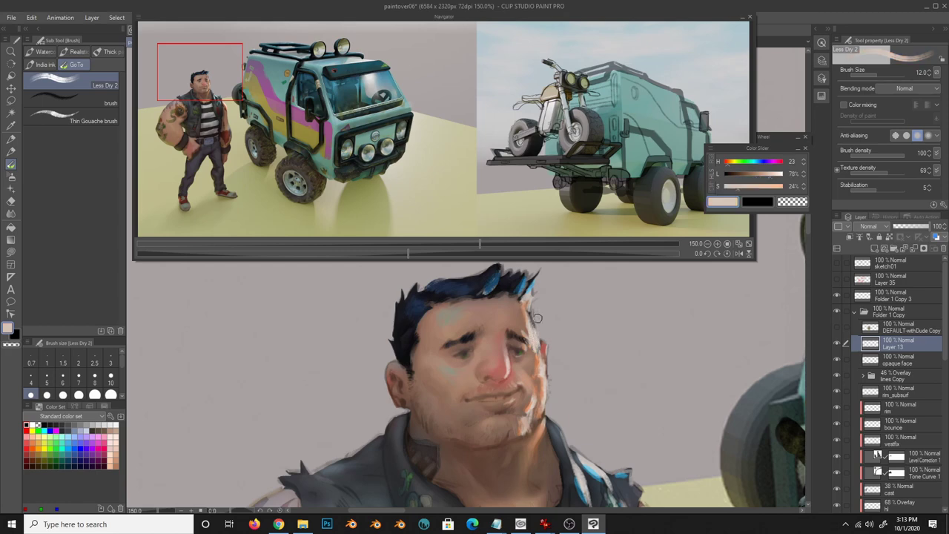
key("bracketleft")
key("bracketleft")
key("bracketleft")
- Paint bright blue highlights onto the hair spikes at brush size 5
left_click(538, 300, "alt")
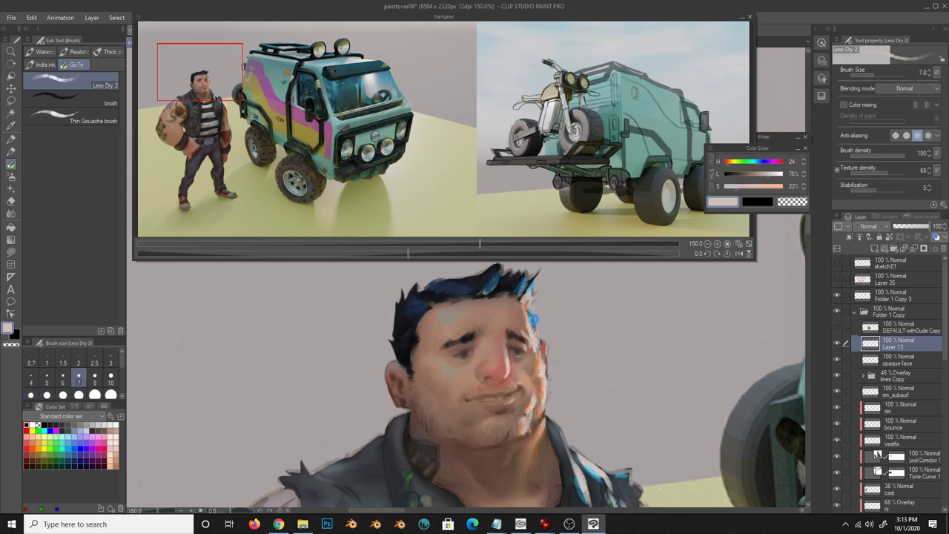
key("bracketleft")
key("bracketleft")
left_click(531, 304, "alt")
left_click_drag(531, 304, 561, 348)
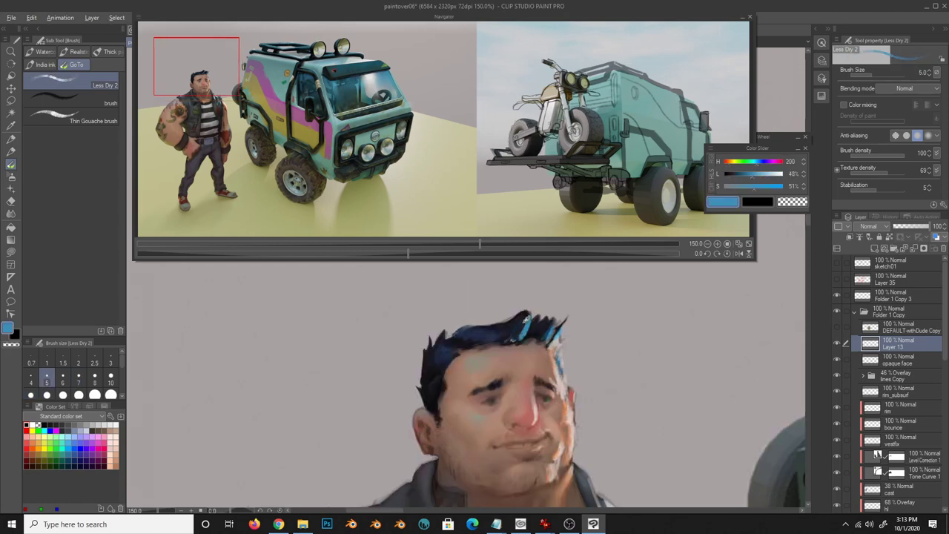
left_click(514, 339, "alt")
scroll(512, 327, "down", 1)
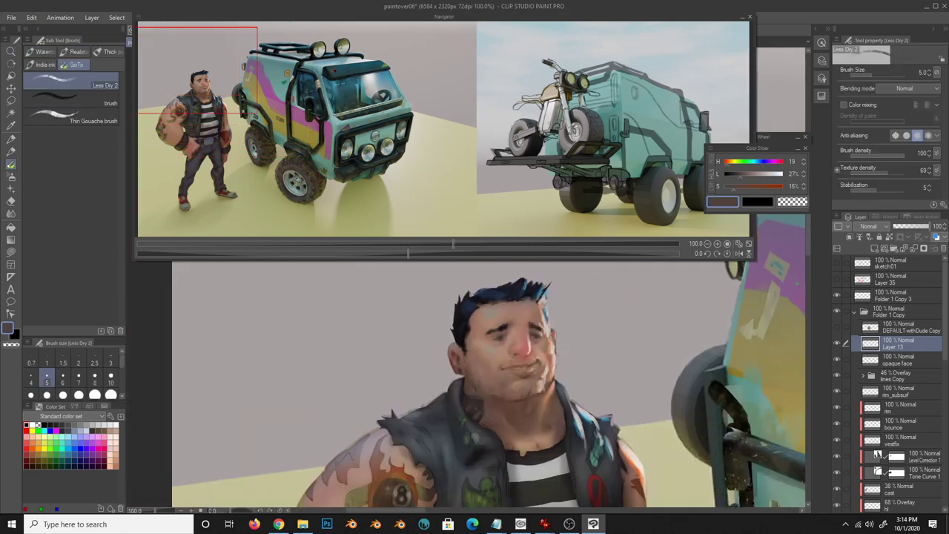
- At brush size 10, paint dark vest, torso and brownish belt-area tones
key("bracketright")
key("bracketright")
key("bracketright")
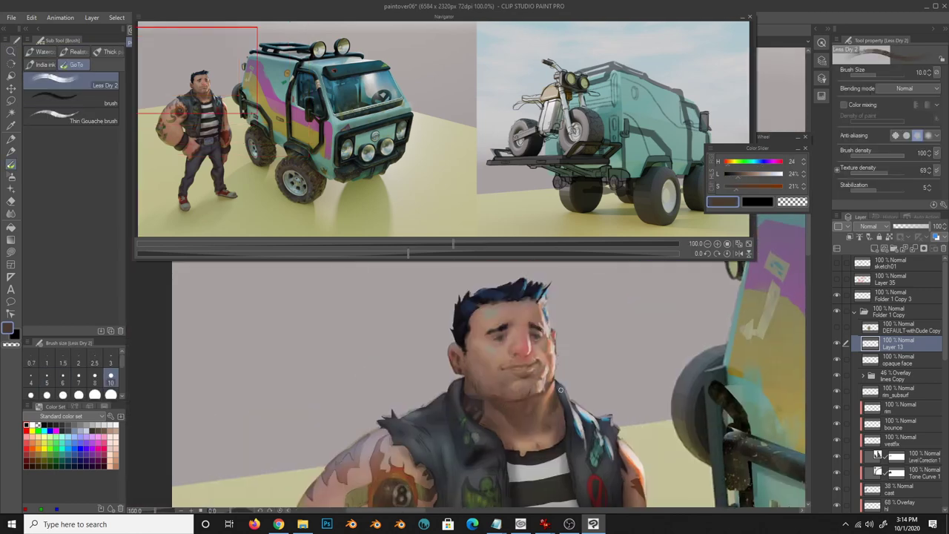
left_click(562, 416, "alt")
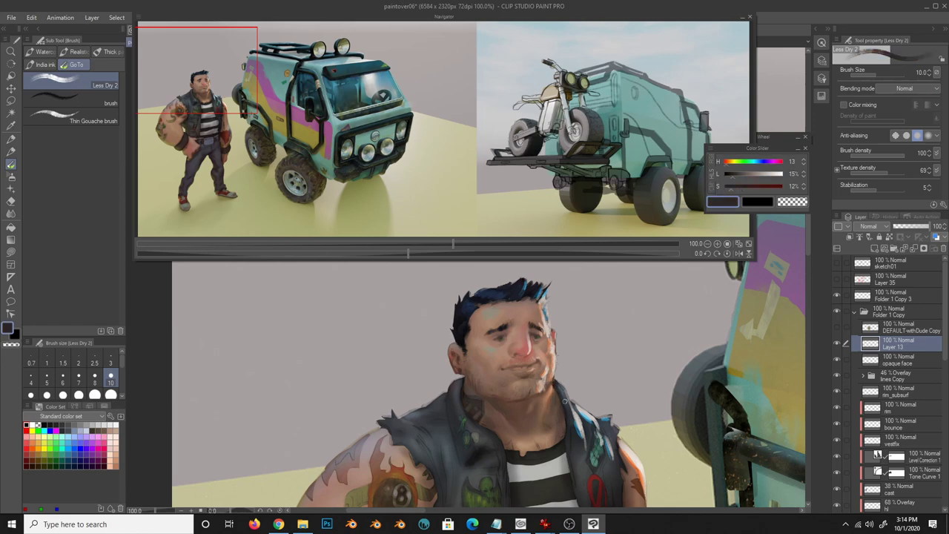
left_click(555, 383, "alt")
scroll(554, 386, "down", 5)
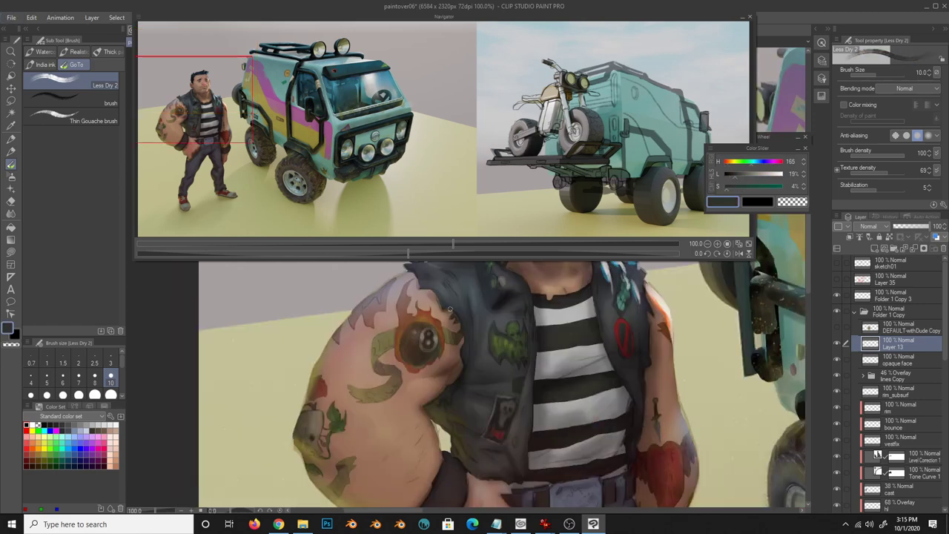
left_click(452, 405, "alt")
scroll(460, 404, "down", 2)
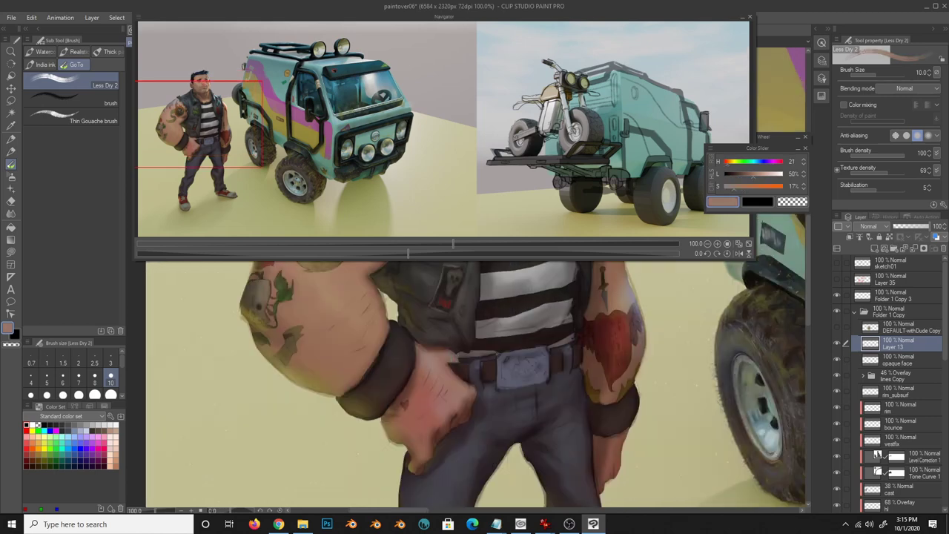
left_click(404, 486, "alt")
- Shade the hands and knuckles with dark, warm and lighter reddish browns
left_click(437, 436, "alt")
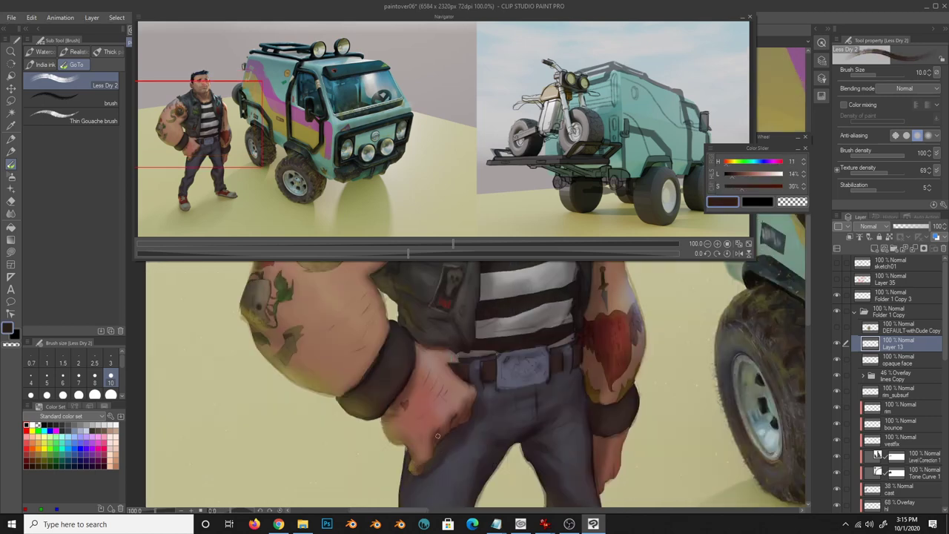
left_click(469, 407, "alt")
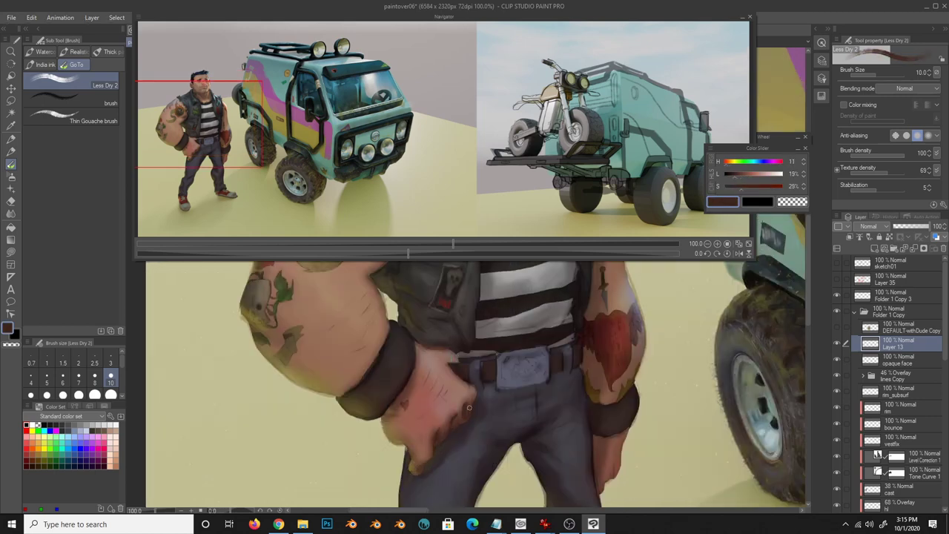
left_click(438, 429, "alt")
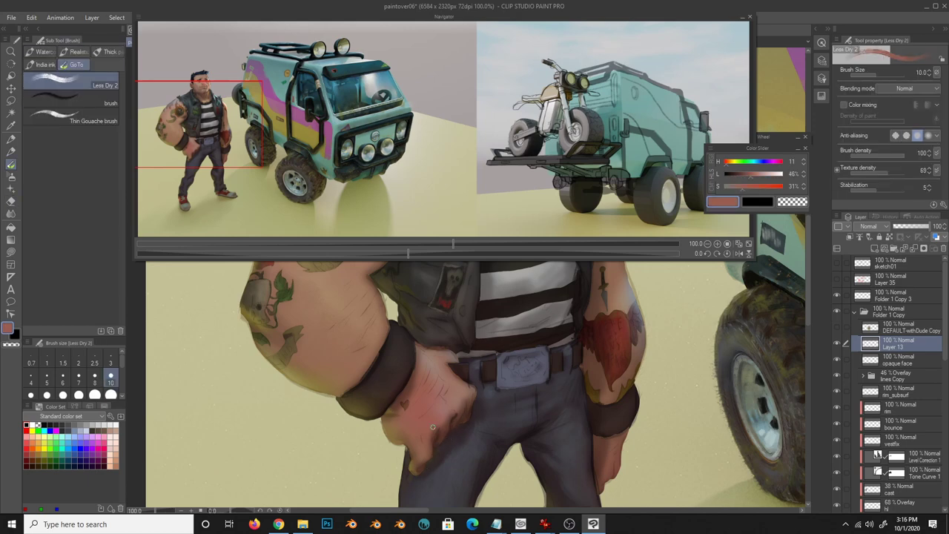
left_click(440, 439, "alt")
left_click(486, 359, "alt")
scroll(486, 358, "down", 1)
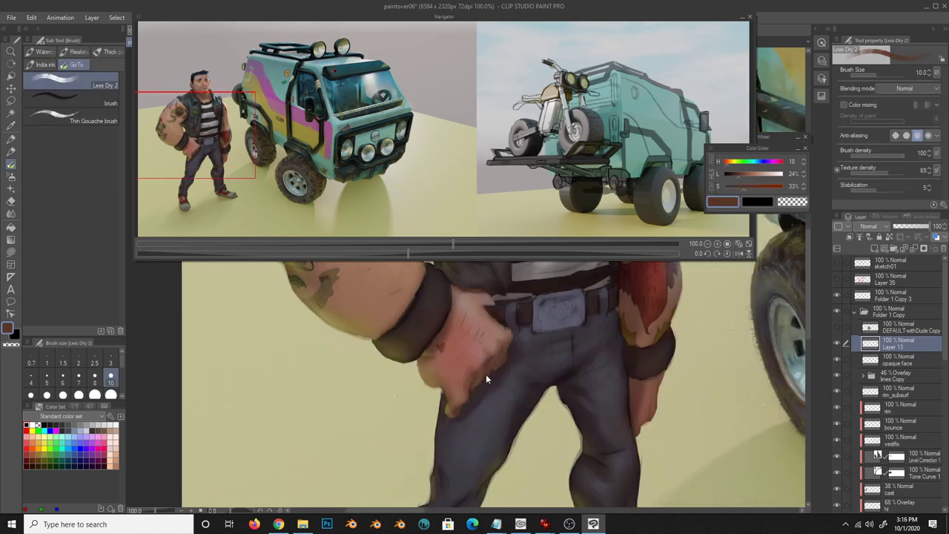
scroll(486, 358, "down", 1)
scroll(486, 358, "down", 2)
scroll(486, 358, "down", 1)
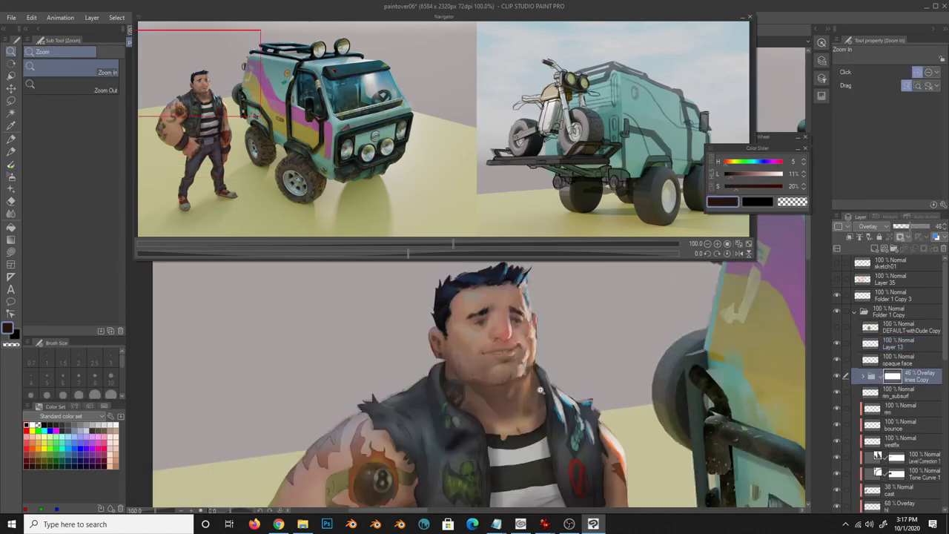
- Erase on the Overlay lines layer with the Kneaded eraser while zoomed in on the figure
key("e")
scroll(541, 141, "down", 1)
scroll(583, 460, "up", 1)
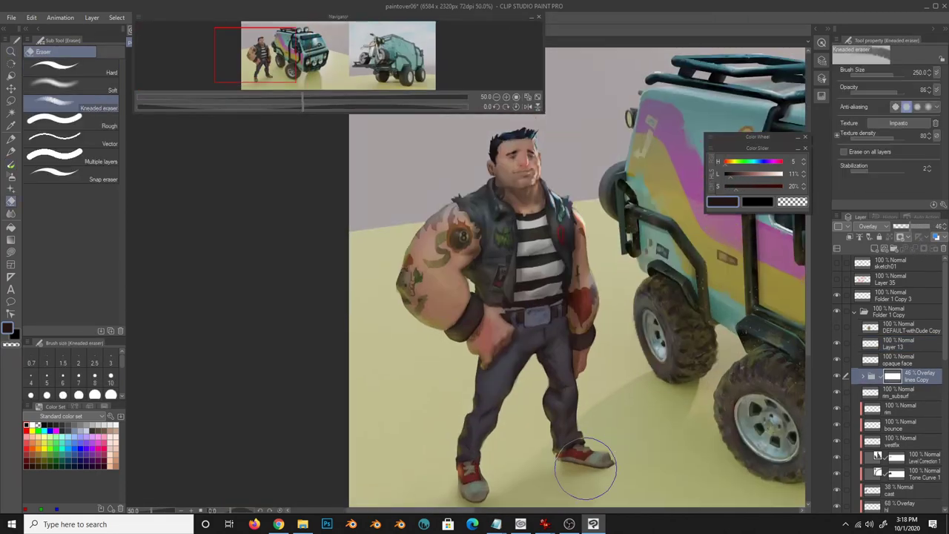
scroll(541, 401, "up", 2)
left_click(575, 336)
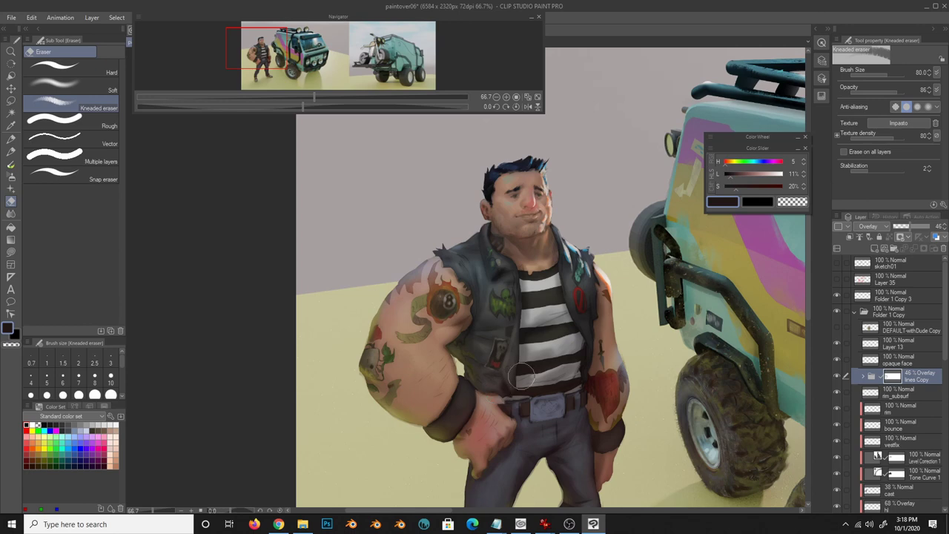
scroll(632, 334, "up", 2)
scroll(539, 335, "down", 3)
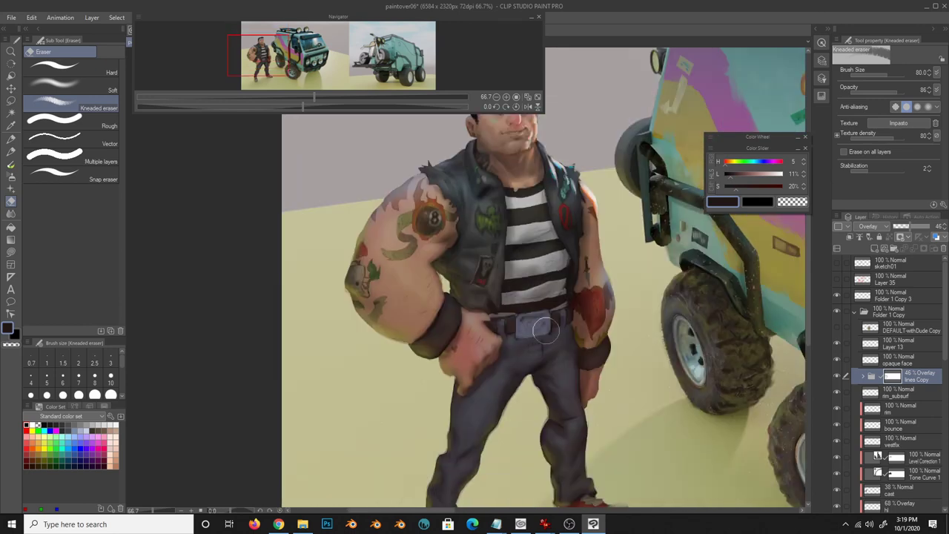
scroll(475, 352, "down", 1)
scroll(478, 367, "down", 2)
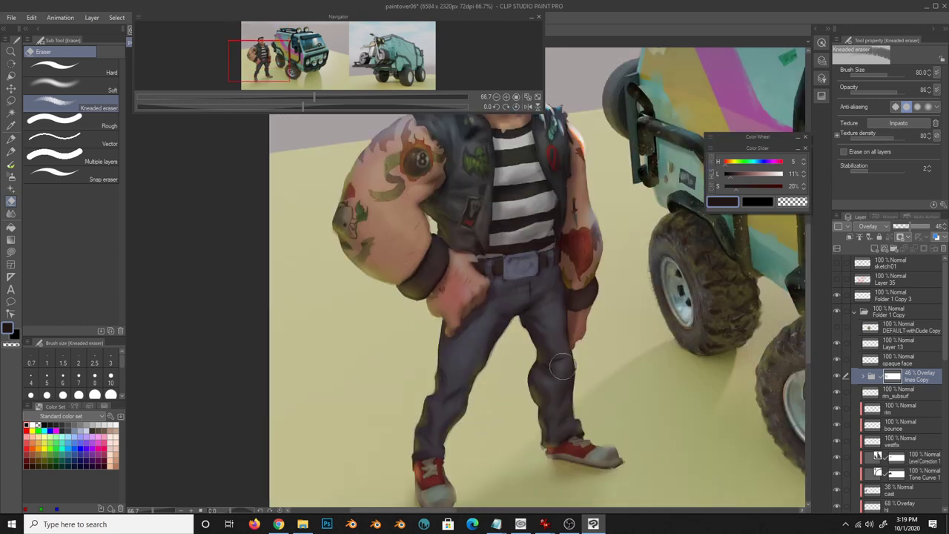
scroll(631, 455, "up", 3)
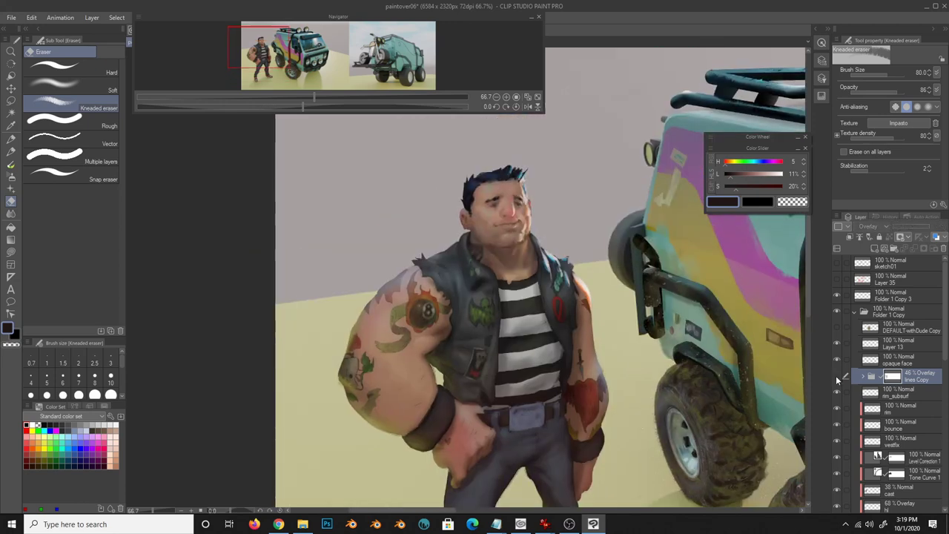
- Merge Layer 13 down into the opaque face layer with Ctrl+E and view the whole picture
left_click(879, 339)
key("ctrl+e")
scroll(508, 152, "up", 4)
key("b")
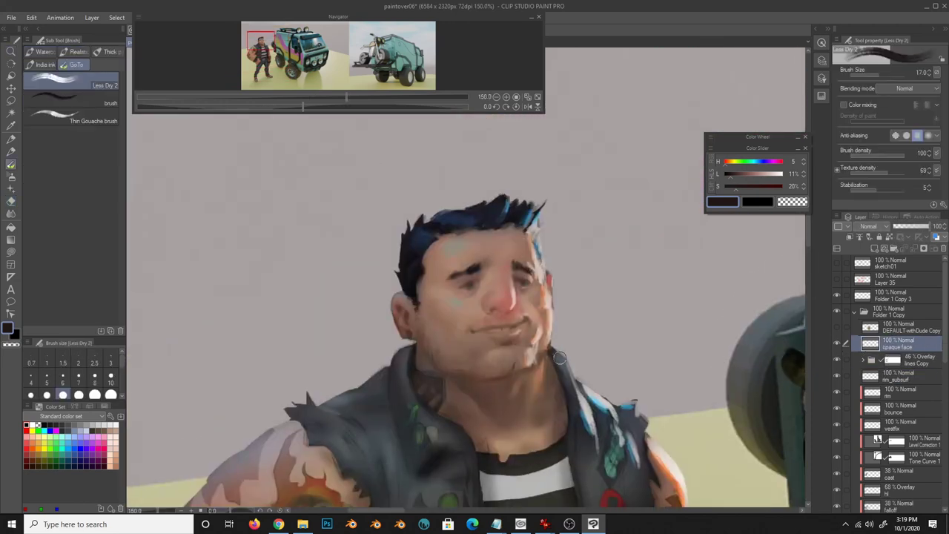
left_click_drag(546, 111, 619, 290)
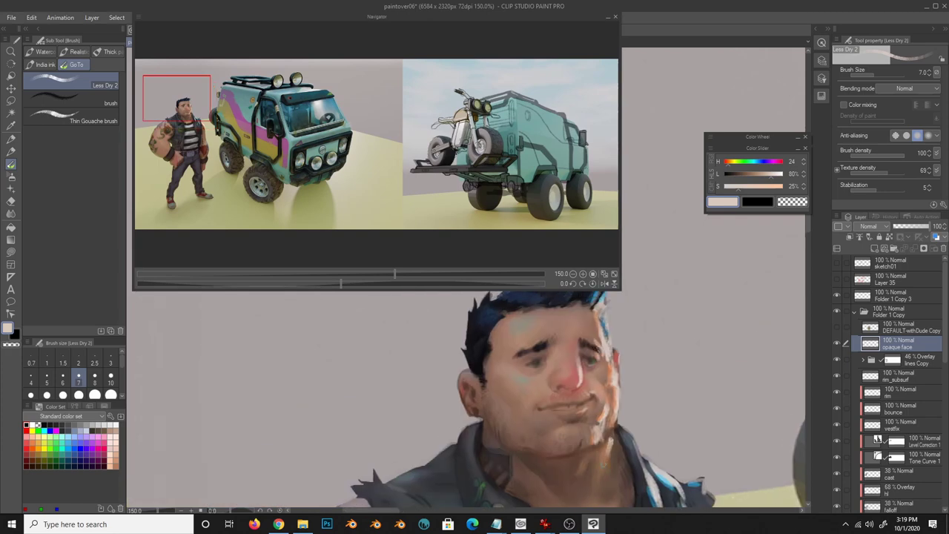
scroll(463, 423, "down", 2)
scroll(462, 423, "up", 2)
- Paint sampled olive and brown skin tones over the tattooed arm and the 8-ball tattoo's edge
key("b")
left_click(502, 362, "alt")
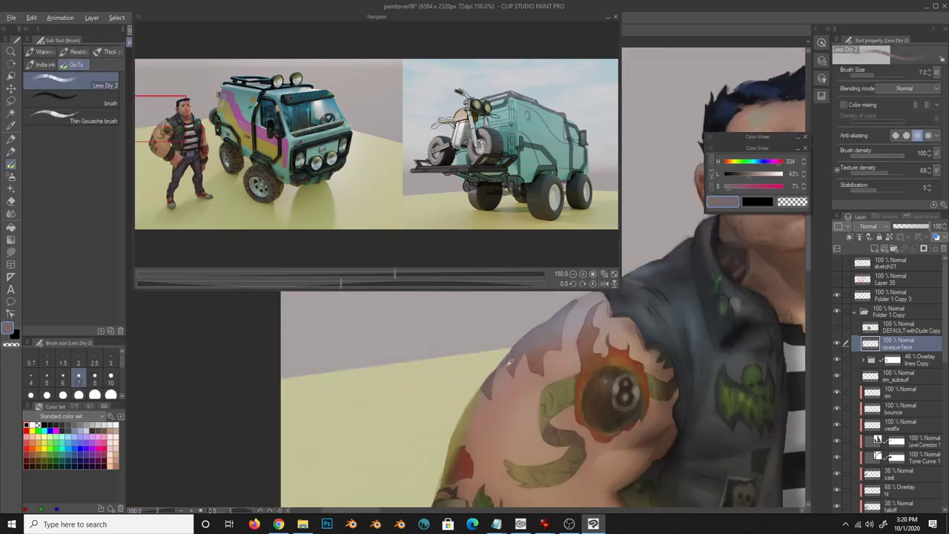
mouse_move(519, 519)
left_mouse_down()
mouse_move(604, 442)
mouse_move(553, 389)
left_mouse_up()
left_click(623, 393, "alt")
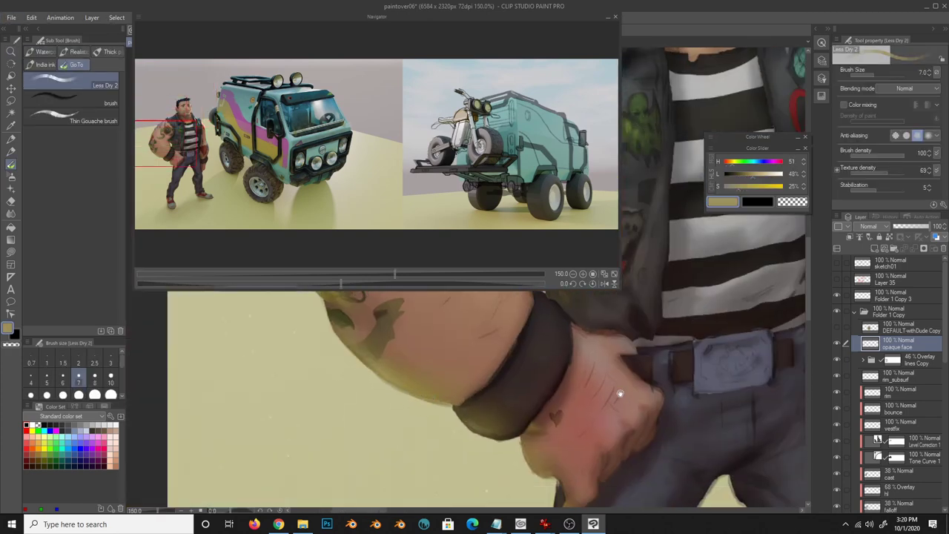
mouse_move(623, 392)
left_mouse_down()
mouse_move(608, 319)
mouse_move(631, 407)
mouse_move(491, 440)
left_mouse_up()
left_click_drag(482, 358, 482, 445)
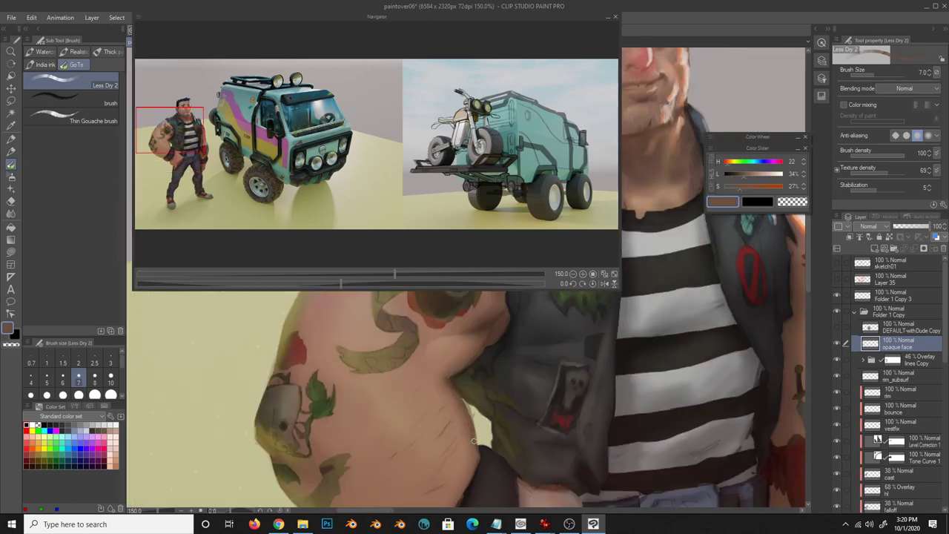
left_click(469, 358, "alt")
left_click_drag(499, 339, 486, 404)
left_click(488, 382, "alt")
left_click(487, 382, "alt")
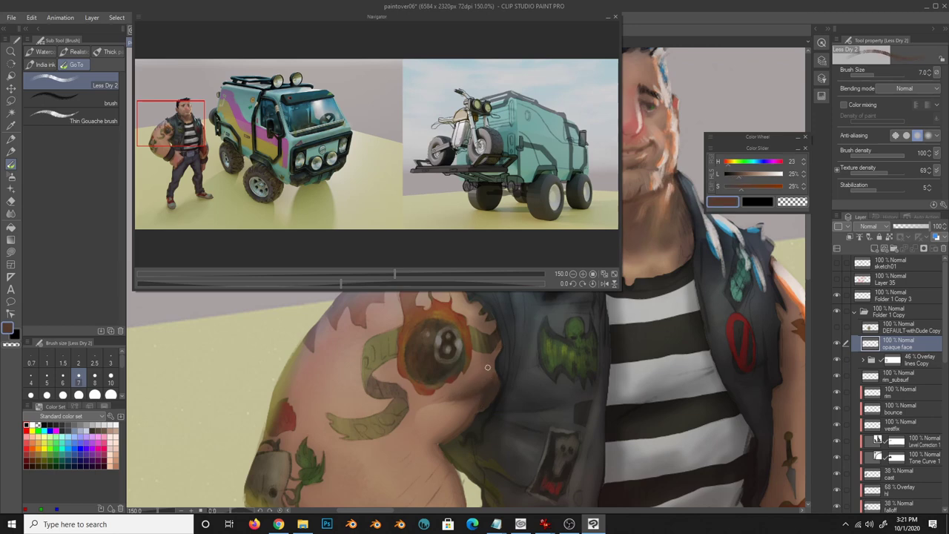
- Touch up the vest, stripes and upper arm with sampled greys and dark reddish tones, then zoom out
left_click(490, 404, "alt")
mouse_move(770, 369)
left_mouse_down()
mouse_move(611, 348)
mouse_move(622, 269)
left_mouse_up()
left_click(575, 414, "alt")
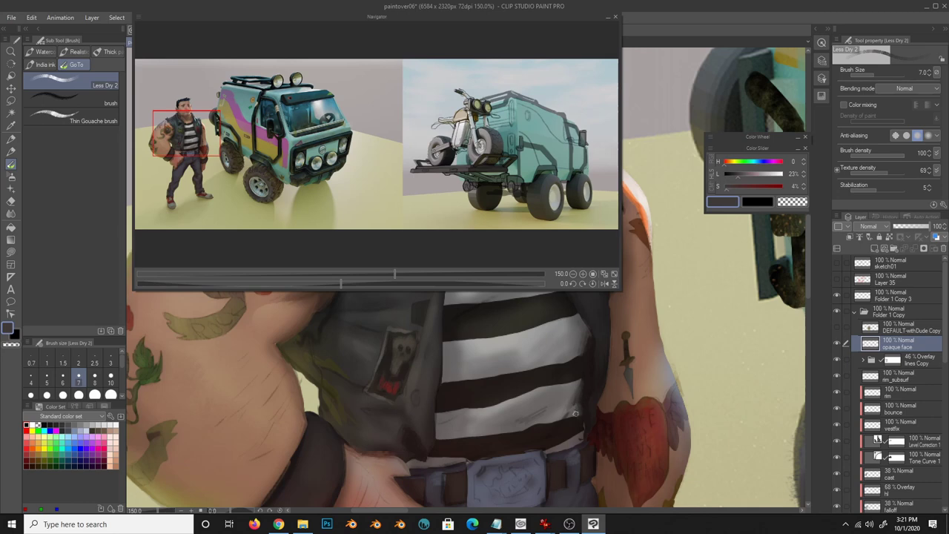
left_click_drag(575, 414, 701, 399)
left_click(536, 439, "alt")
left_click_drag(570, 276, 561, 353)
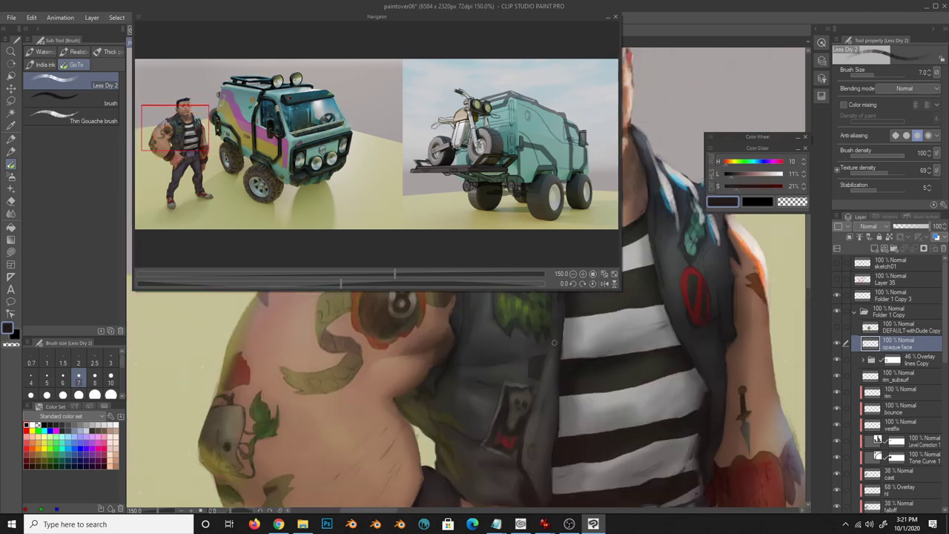
left_click(529, 450, "alt")
key("ctrl+minus")
key("ctrl+minus")
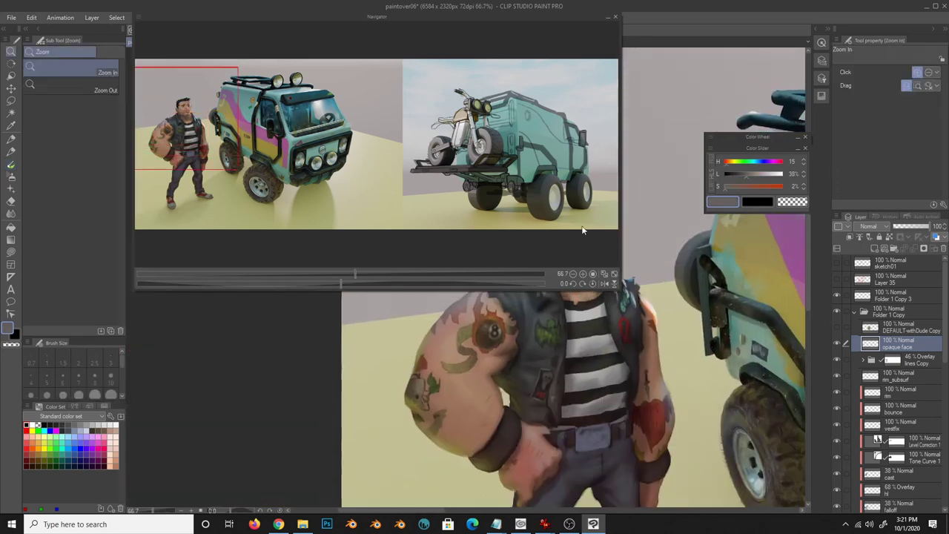
scroll(534, 297, "down", 1)
- Paint dark and grey-purple shading into the jeans with the Less Dry 2 brush
key("b")
scroll(471, 458, "up", 3)
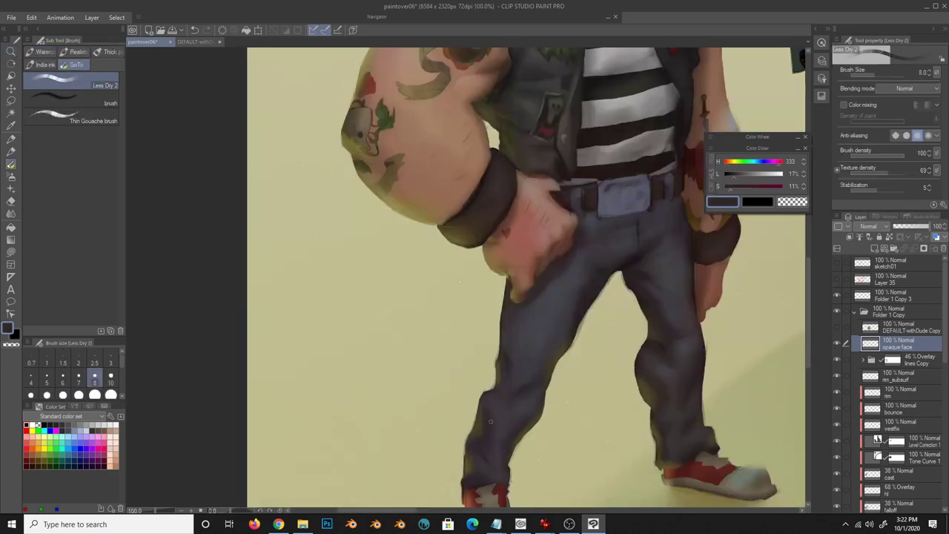
left_click(674, 421, "alt")
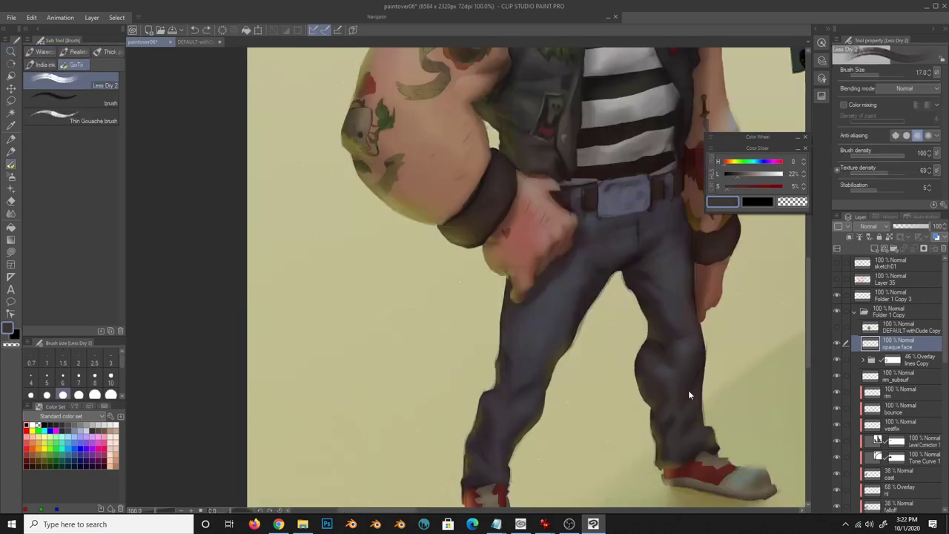
left_click(687, 406, "alt")
left_click(697, 380, "alt")
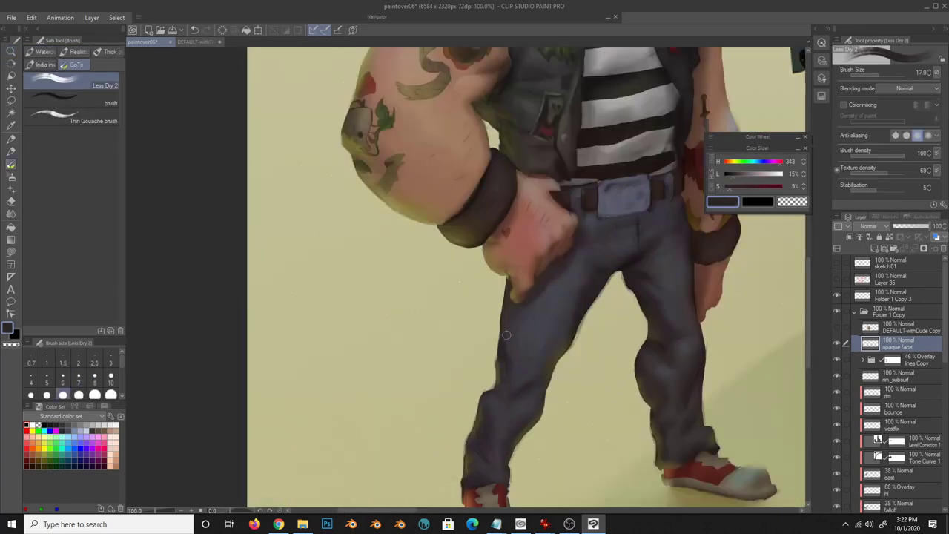
left_click(528, 367, "alt")
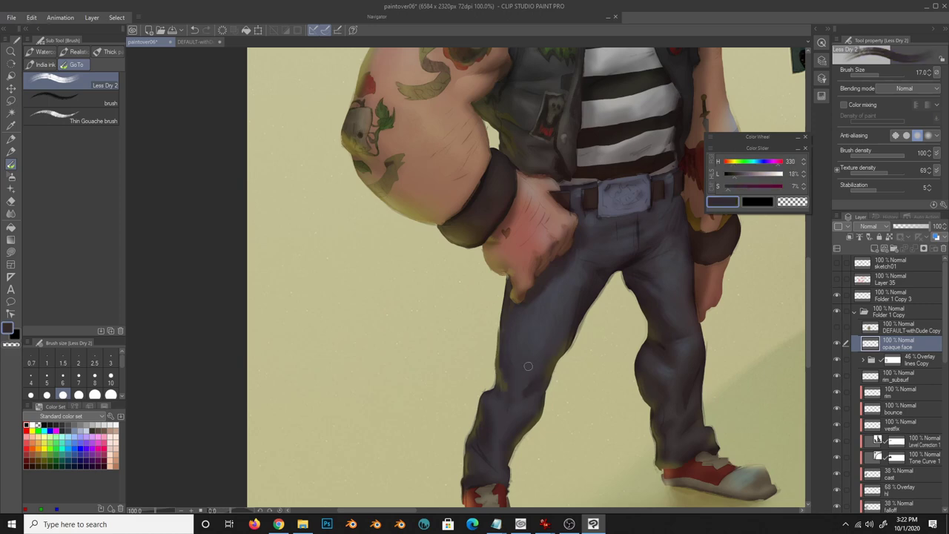
left_click(525, 352, "alt")
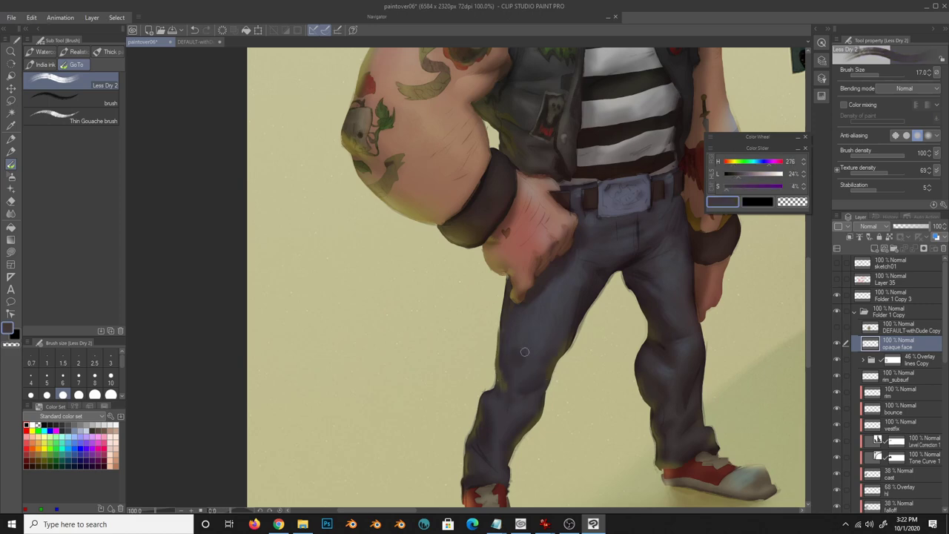
- Deepen the jeans folds with warmer dark, reddish and cool grey shadow tones
mouse_move(513, 401)
left_mouse_down()
mouse_move(538, 351)
mouse_move(462, 422)
left_mouse_up()
left_click(539, 351, "alt")
left_click(462, 421, "alt")
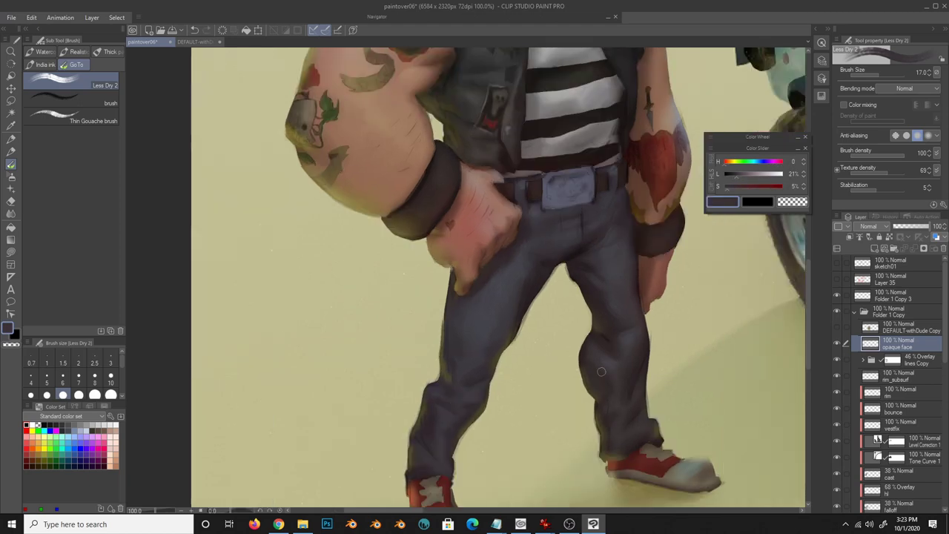
left_click(649, 397, "alt")
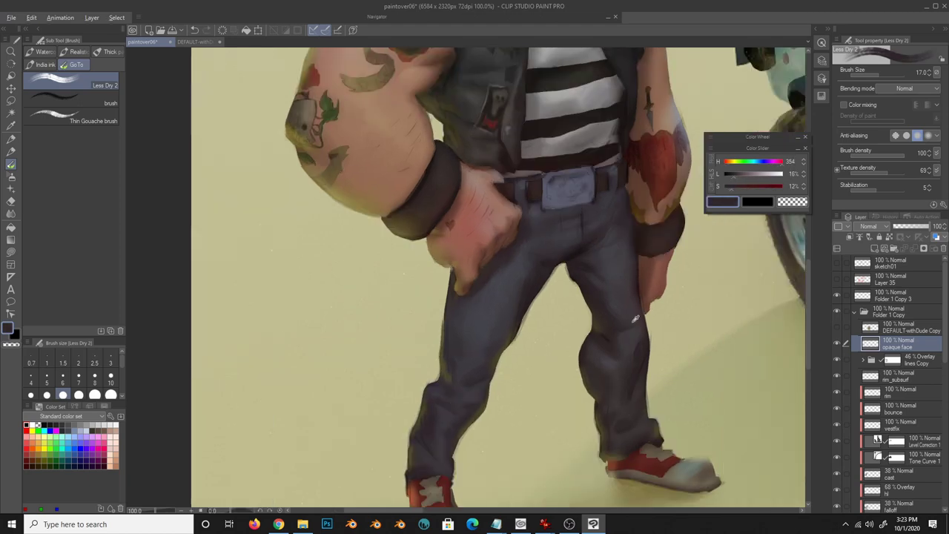
left_click(643, 300, "alt")
left_click(597, 301, "alt")
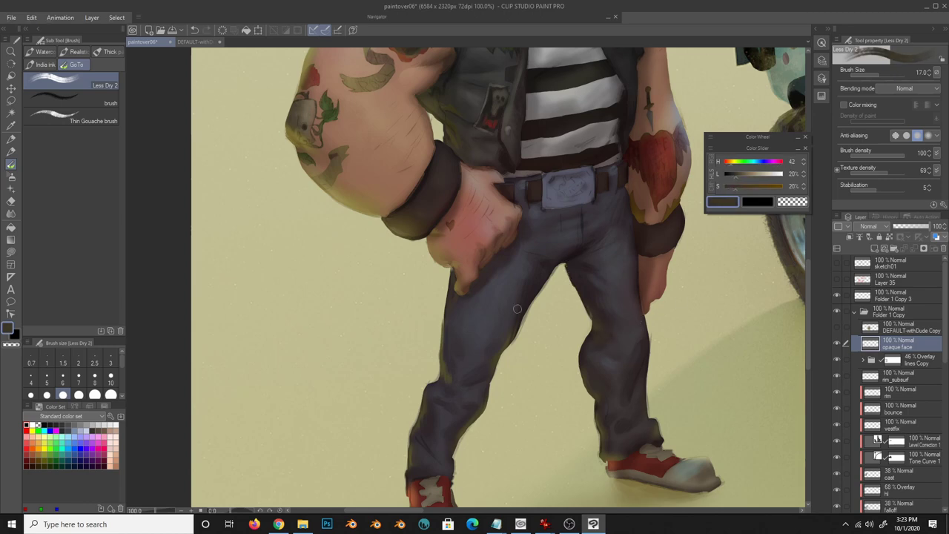
scroll(603, 289, "up", 2)
left_click(576, 332, "alt")
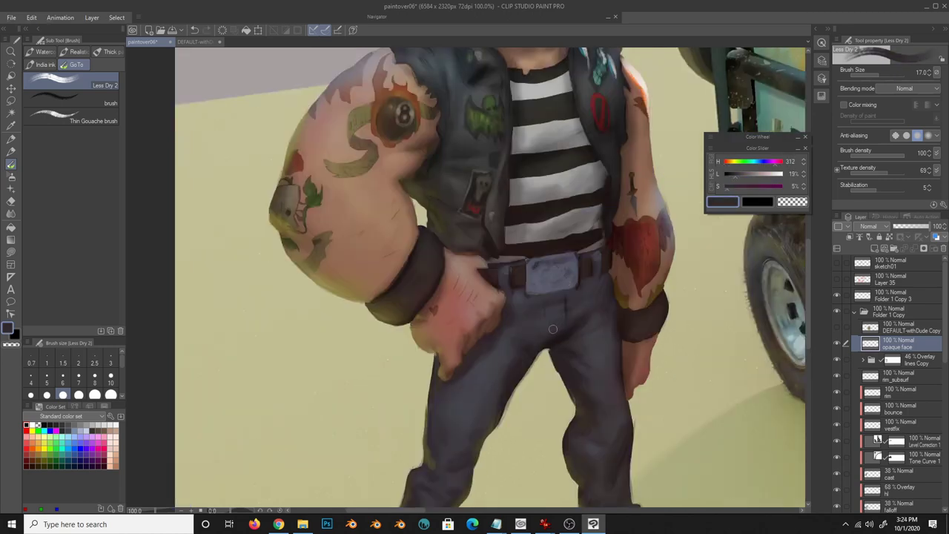
left_click(552, 330, "alt")
scroll(525, 302, "up", 1)
left_click(525, 322, "alt")
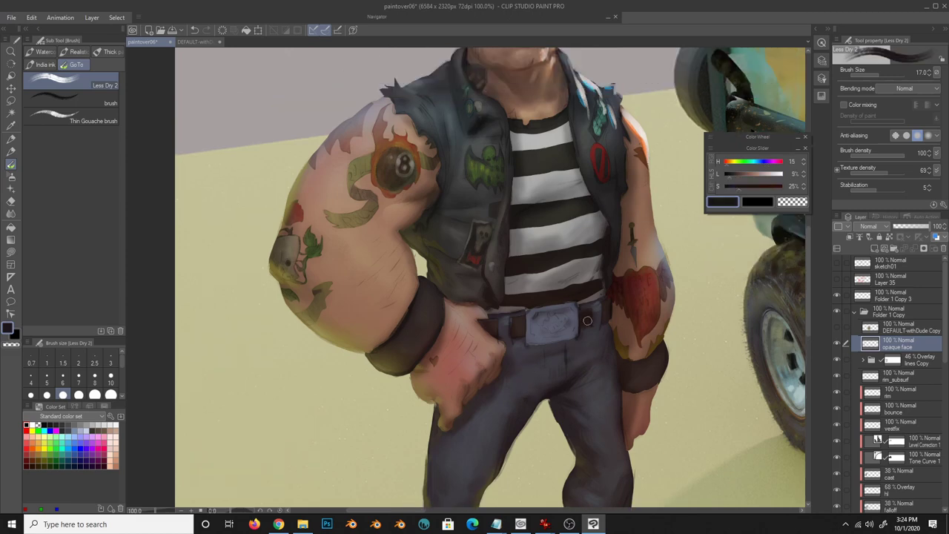
- Detail the belt buckle at brush size 8 with blue-grey highlights and dark engraving, then touch up the shirt
key("bracketleft")
key("bracketleft")
key("bracketleft")
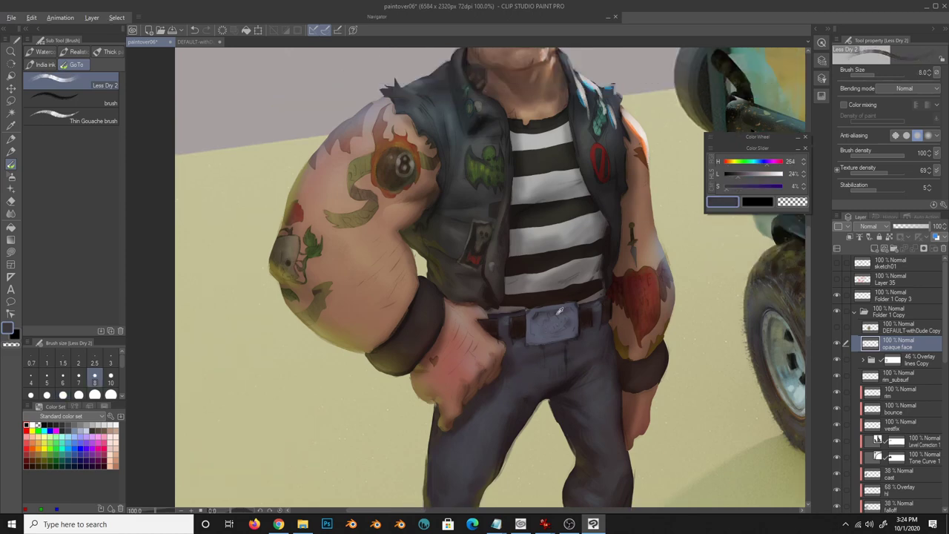
left_click(561, 313, "alt")
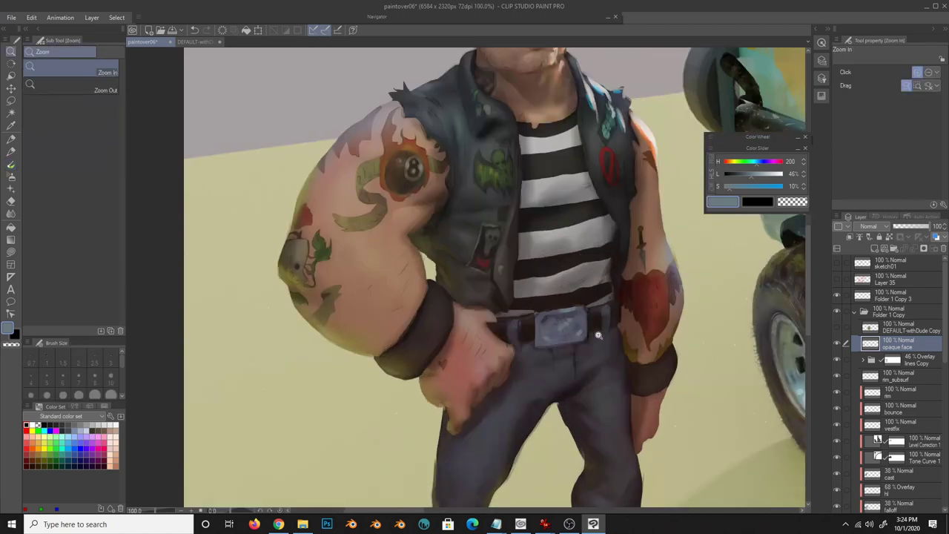
left_click(565, 305, "alt")
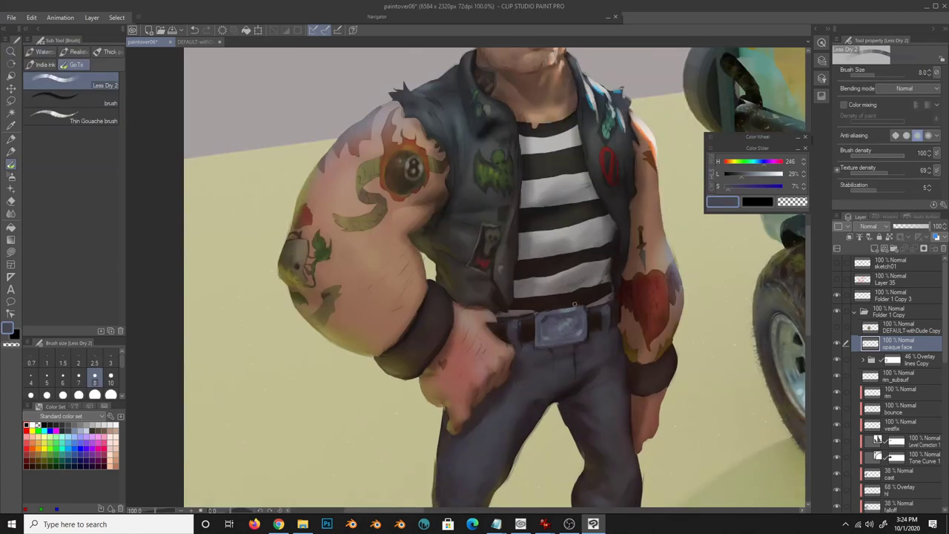
key("bracketright")
key("bracketright")
key("bracketright")
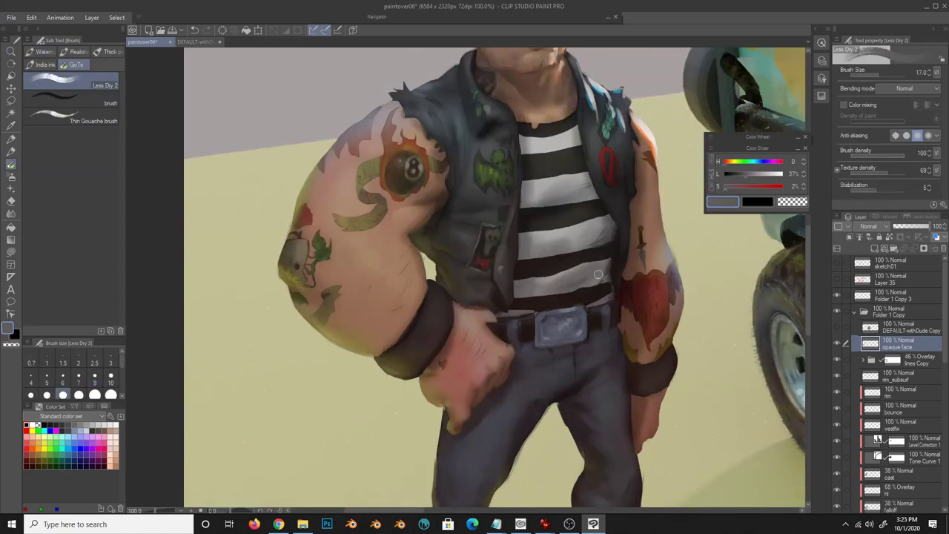
left_click(523, 258, "alt")
left_click(547, 216, "alt")
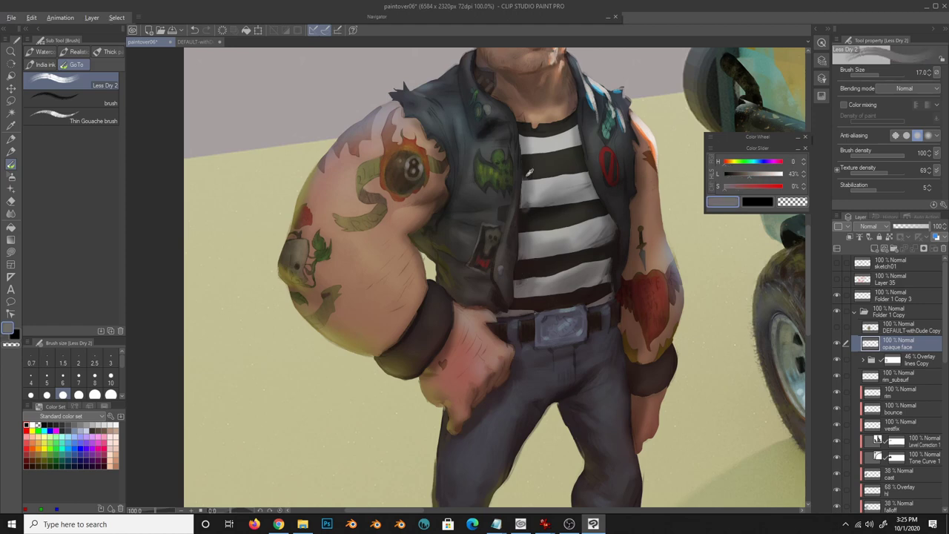
left_click_drag(532, 191, 517, 258)
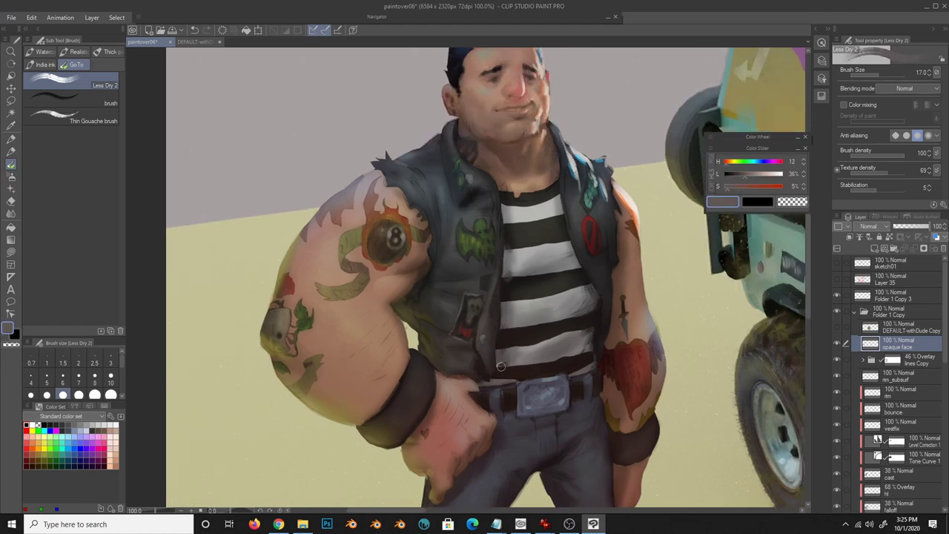
left_click(530, 308, "alt")
- Flip the canvas to check it, then paint near-black and dark red shading on the vest
scroll(529, 308, "down", 5)
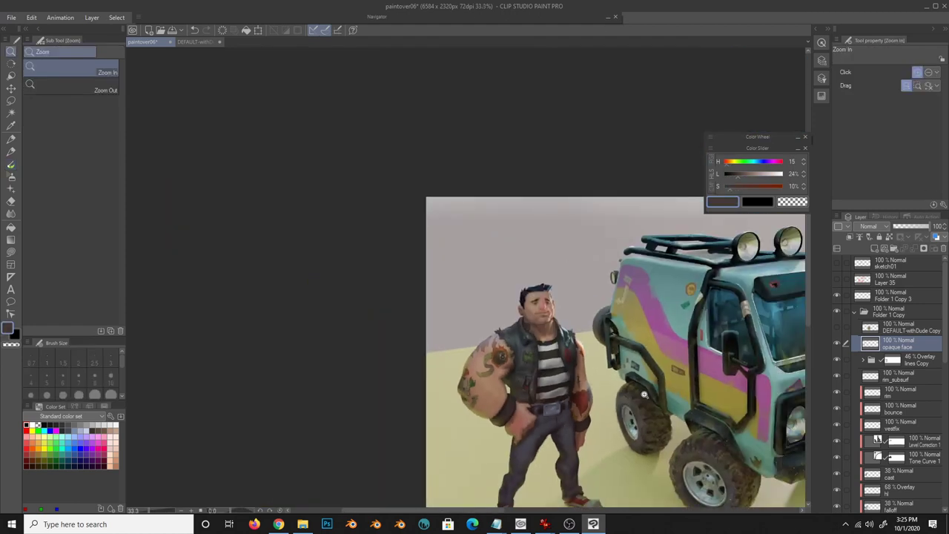
key("h")
scroll(488, 274, "up", 4)
left_click(488, 274, "alt")
left_click(459, 321, "alt")
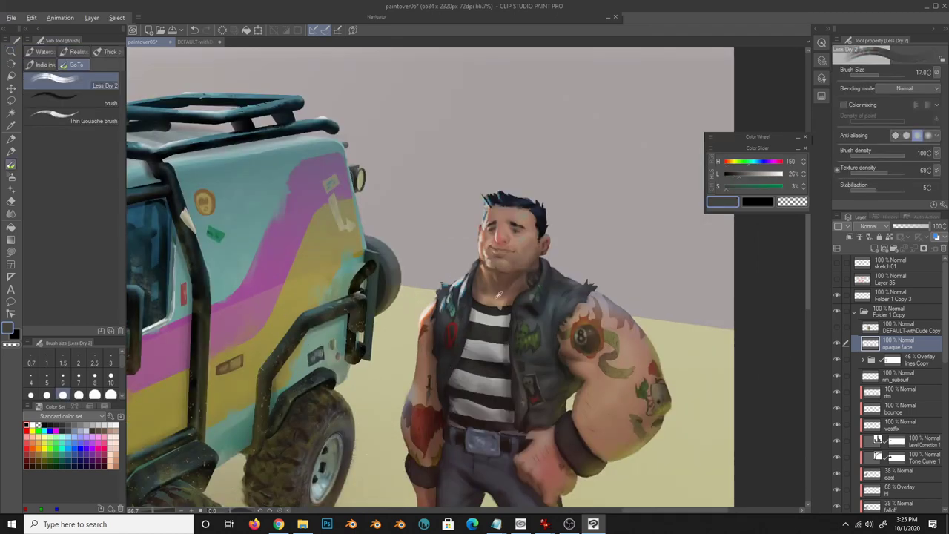
left_click(524, 311, "alt")
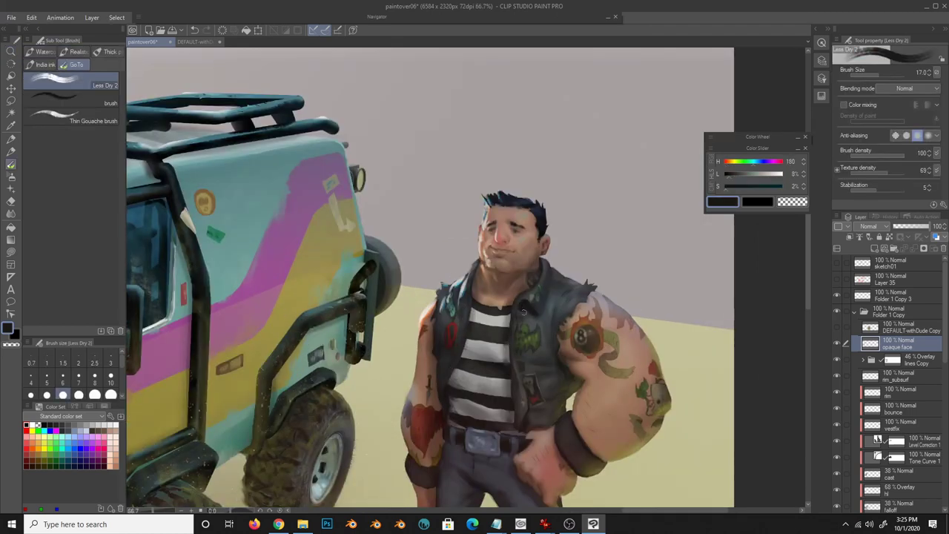
left_click(452, 377, "alt")
left_click(457, 405, "alt")
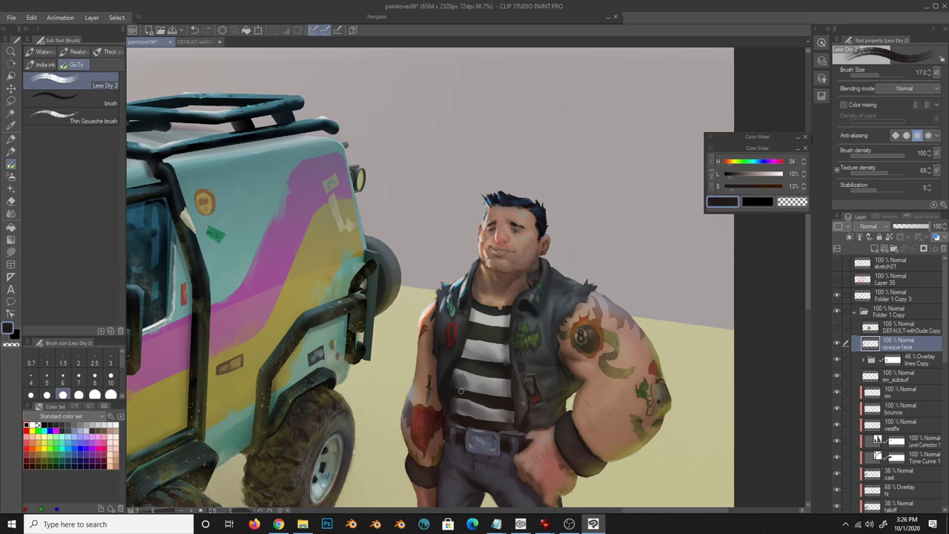
- Flip the canvas back and paint grey-blue edge highlights on the vest around the chest
key("ctrl+0")
key("h")
scroll(467, 335, "up", 3)
left_click(467, 335, "alt")
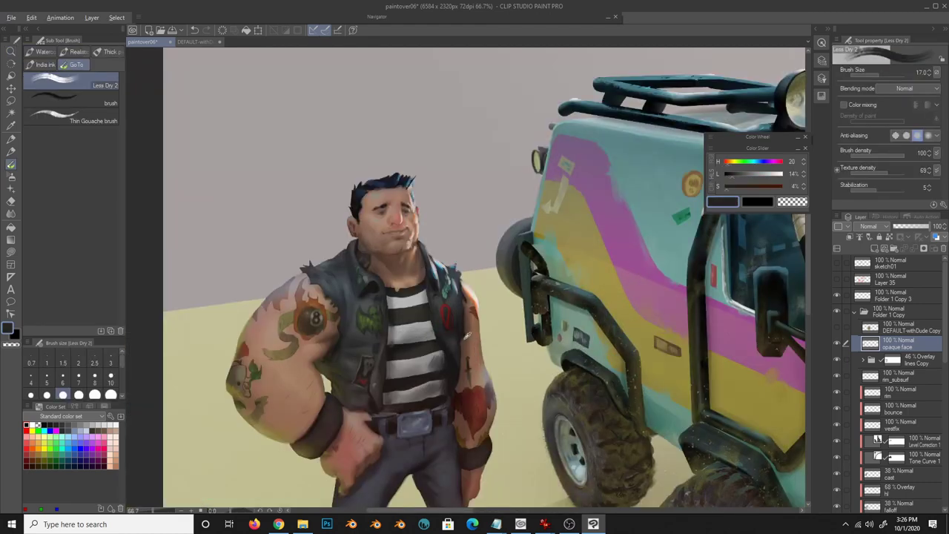
left_click(347, 282, "alt")
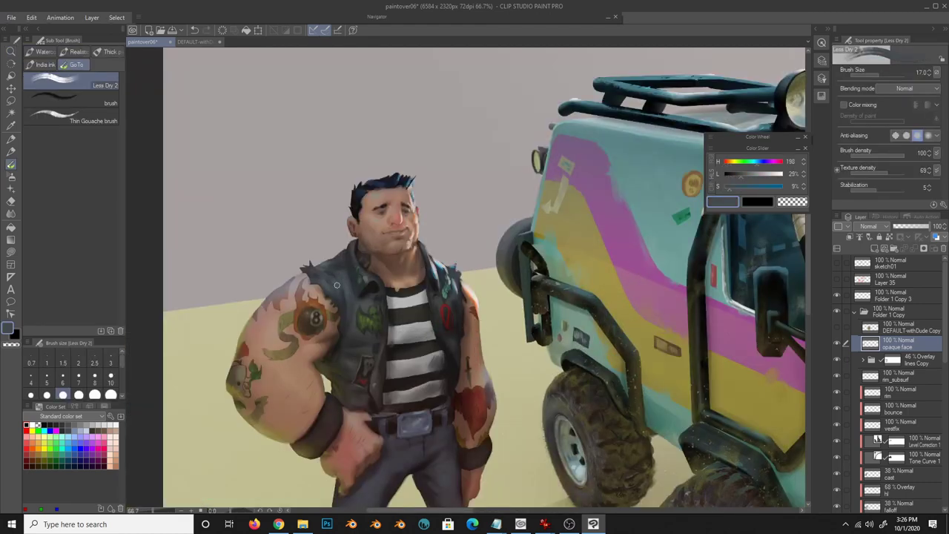
left_click(429, 304, "alt")
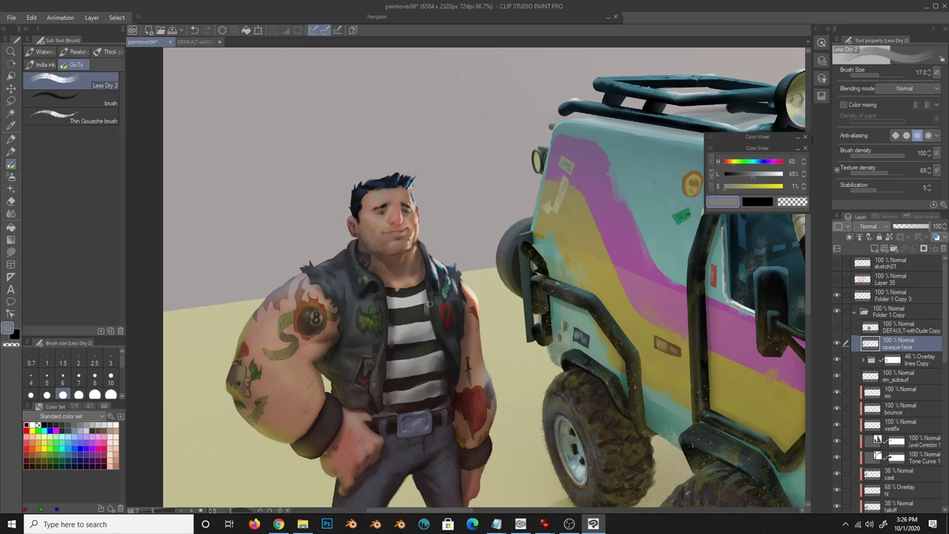
- Soften the vest highlights with the plain Blend tool and light grey, then return to Less Dry 2
key("bracketleft")
key("bracketleft")
key("bracketleft")
left_click(388, 326, "alt")
left_click(434, 350, "alt")
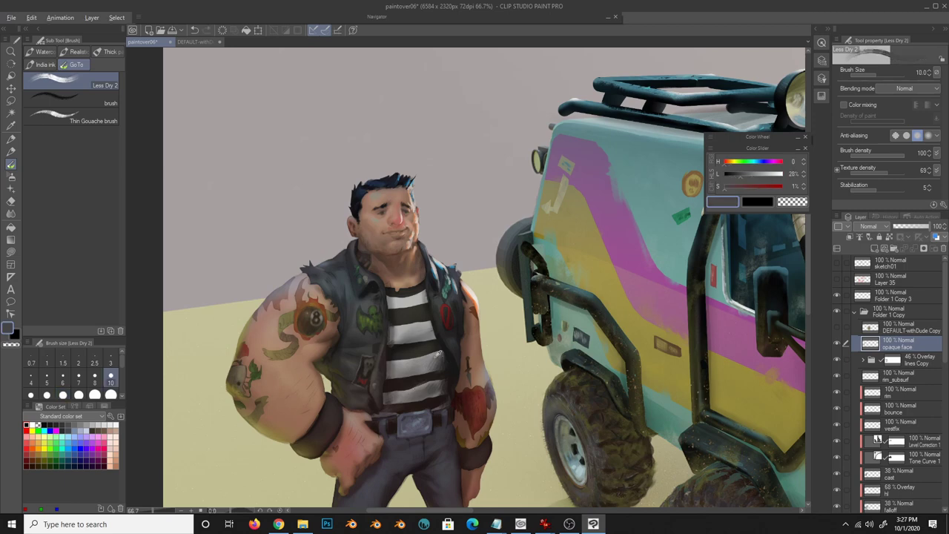
left_click(11, 213)
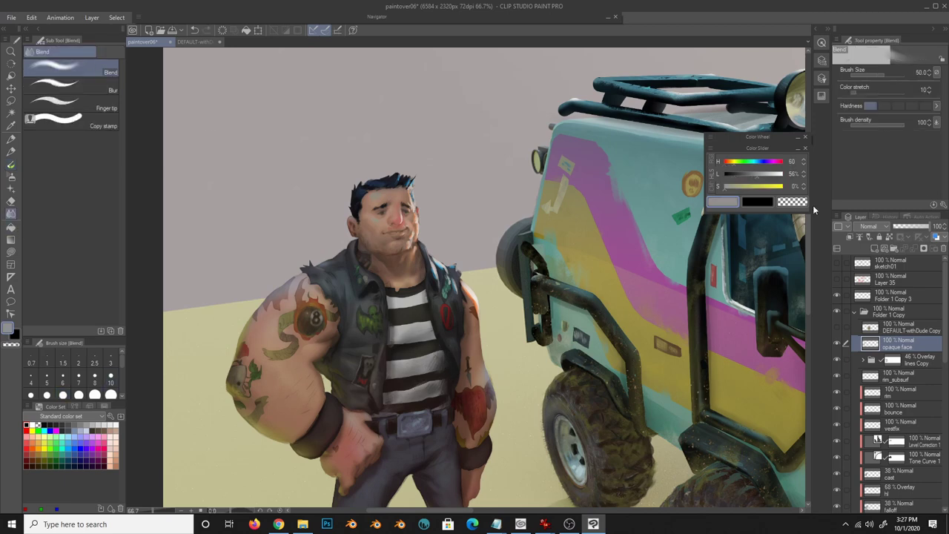
left_click(391, 366, "alt")
key("b")
key("ctrl+minus")
key("ctrl+minus")
- Flip the canvas, add Layer 14 above Layer 13, and sample vest red, near-black and a pale light colour
key("h")
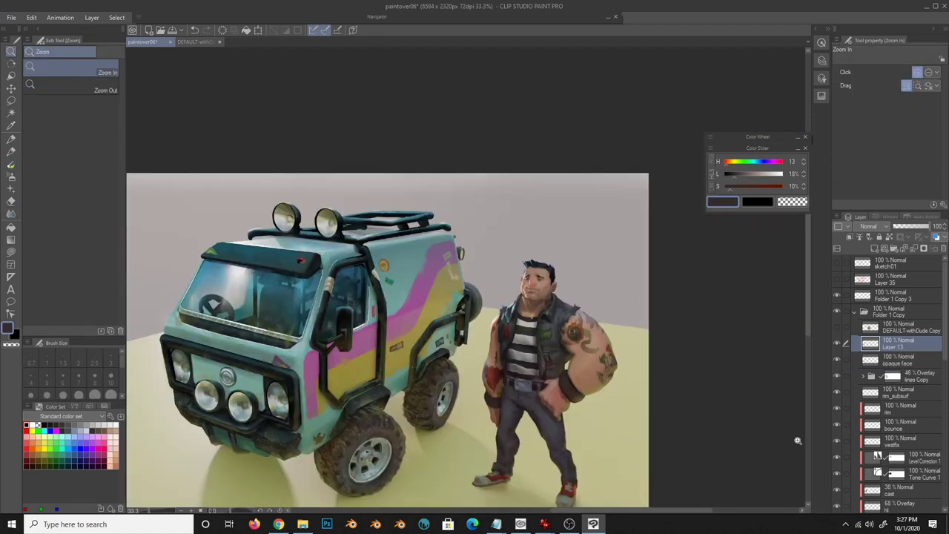
key("ctrl+shift+n")
left_click(524, 310, "alt")
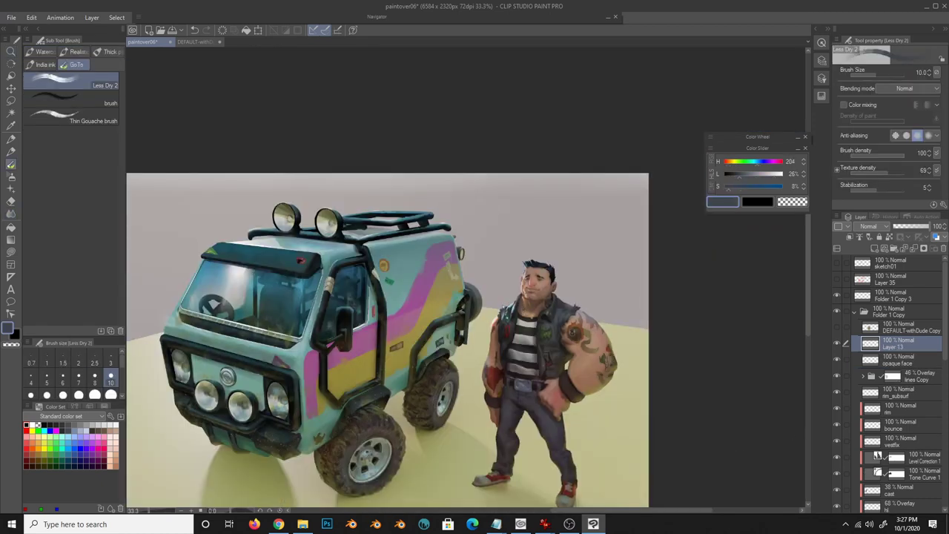
left_click(498, 327, "alt")
scroll(489, 341, "up", 3)
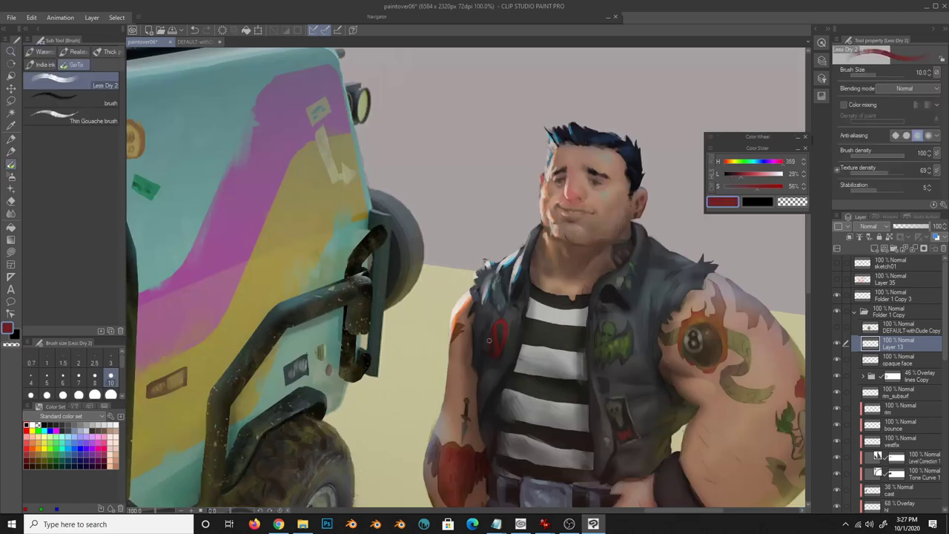
left_click(501, 355, "alt")
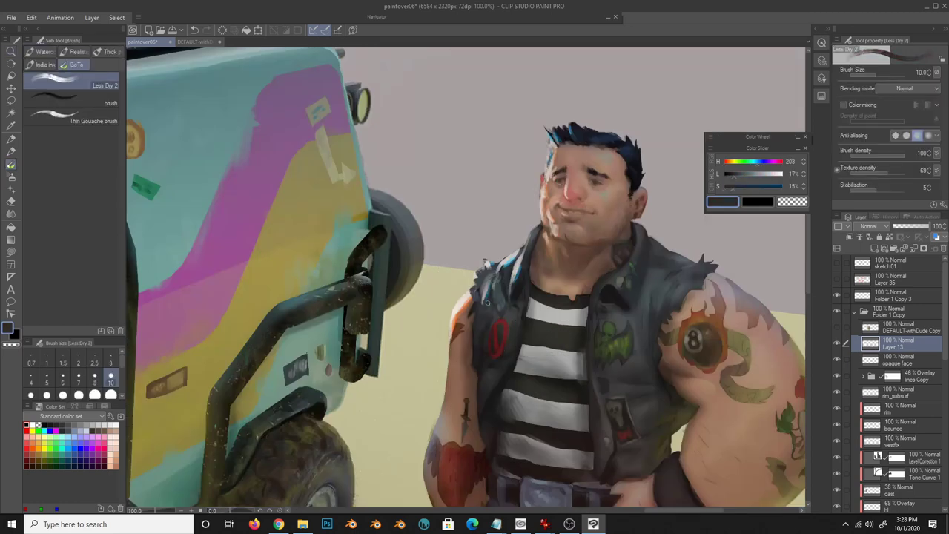
left_click(487, 303, "alt")
scroll(488, 303, "down", 3)
scroll(519, 296, "up", 1)
left_click(780, 175)
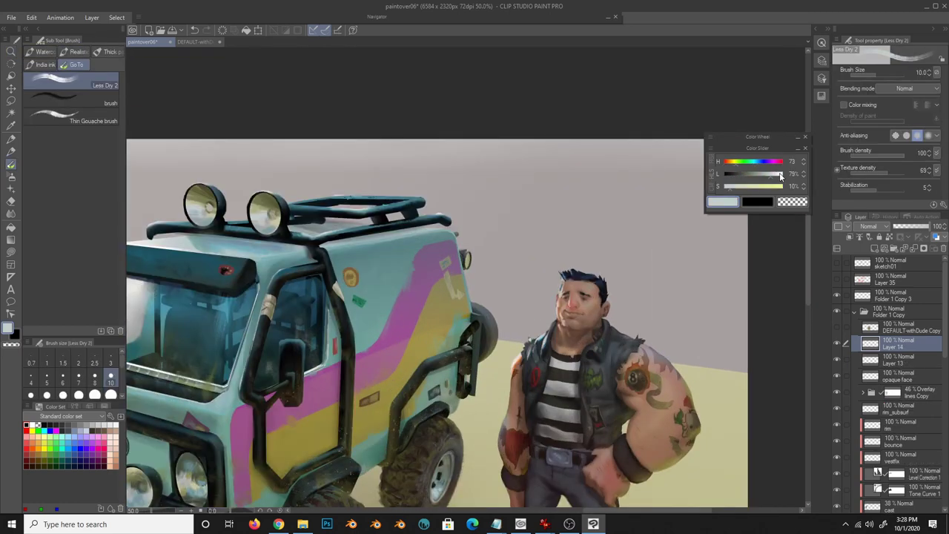
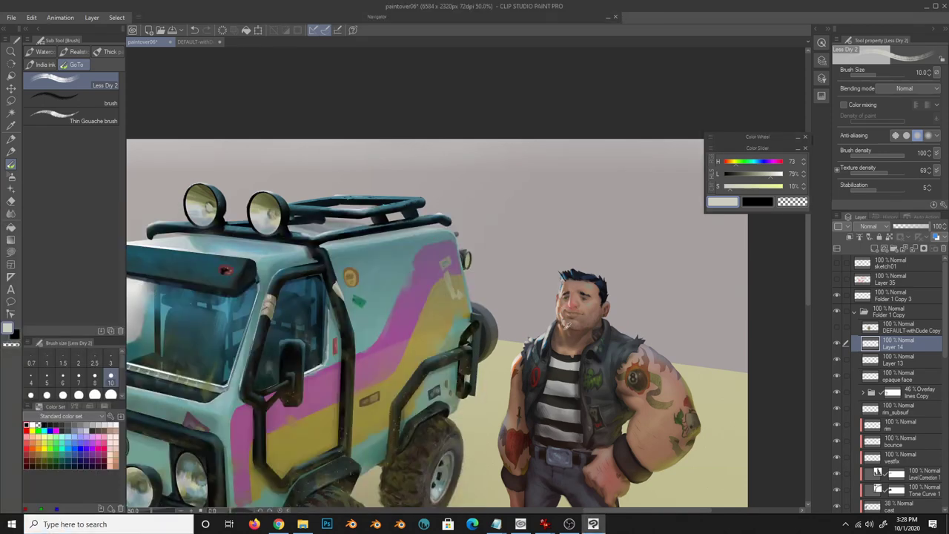
- Sample a darker grey, enlarge the Less Dry 2 brush to 25, and flip the canvas horizontally
scroll(568, 324, "up", 1)
left_click(549, 334, "alt")
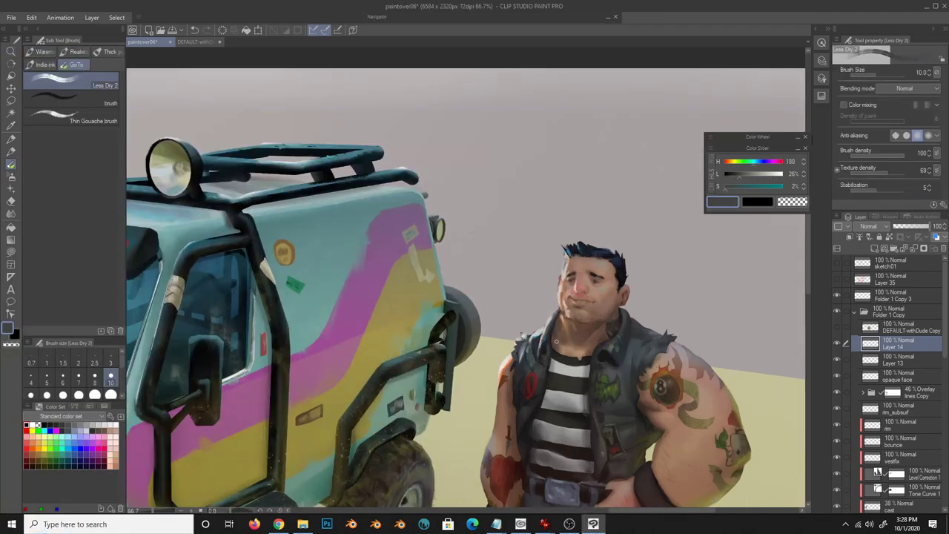
left_click(549, 389, "alt")
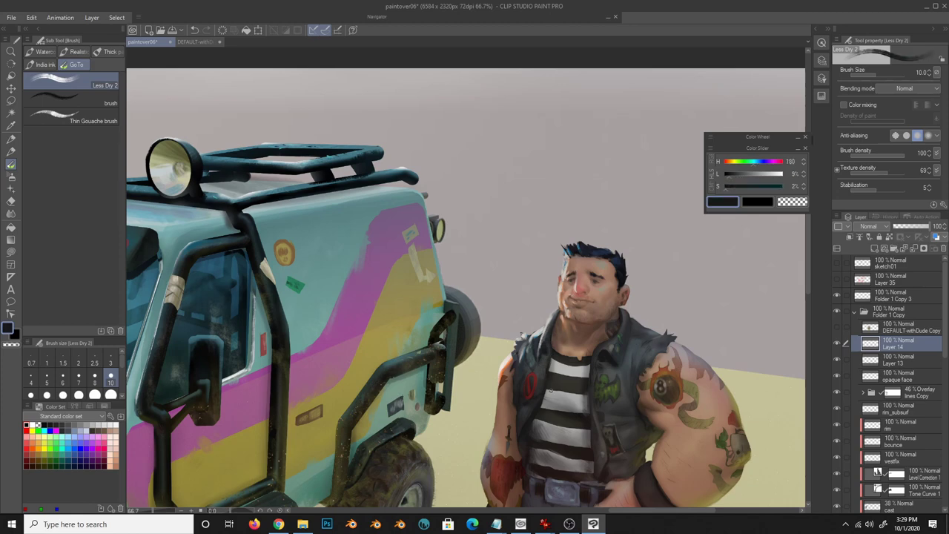
left_click_drag(624, 379, 647, 384)
left_click(647, 384, "alt")
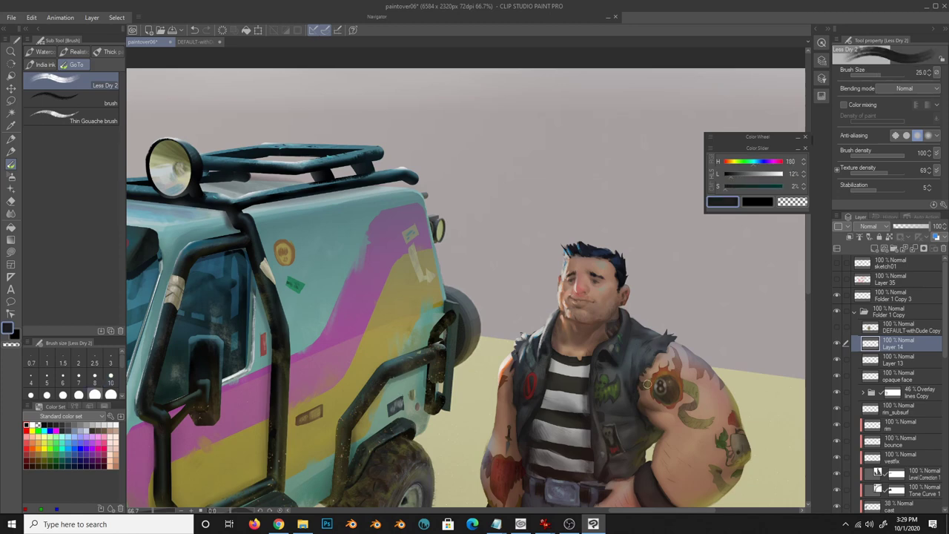
key("h")
- Paint the vest with sampled olive, blue-grey, warm grey, reddish and brown tones
left_click(547, 418, "alt")
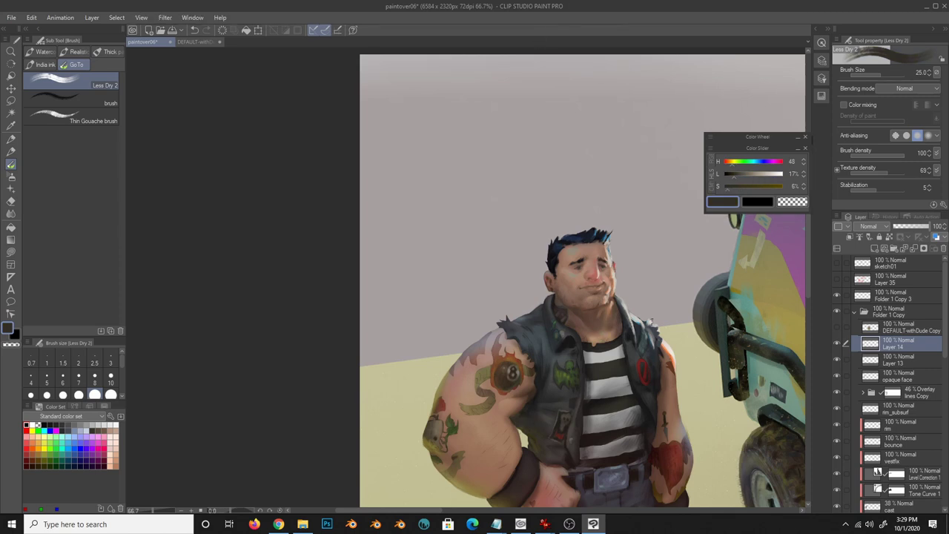
left_click(542, 342, "alt")
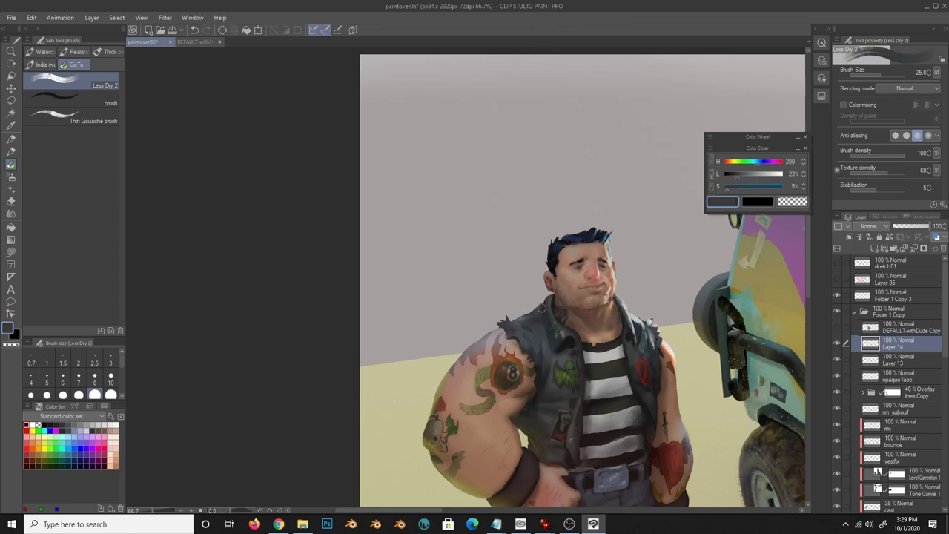
left_click(538, 338, "alt")
left_click(566, 391, "alt")
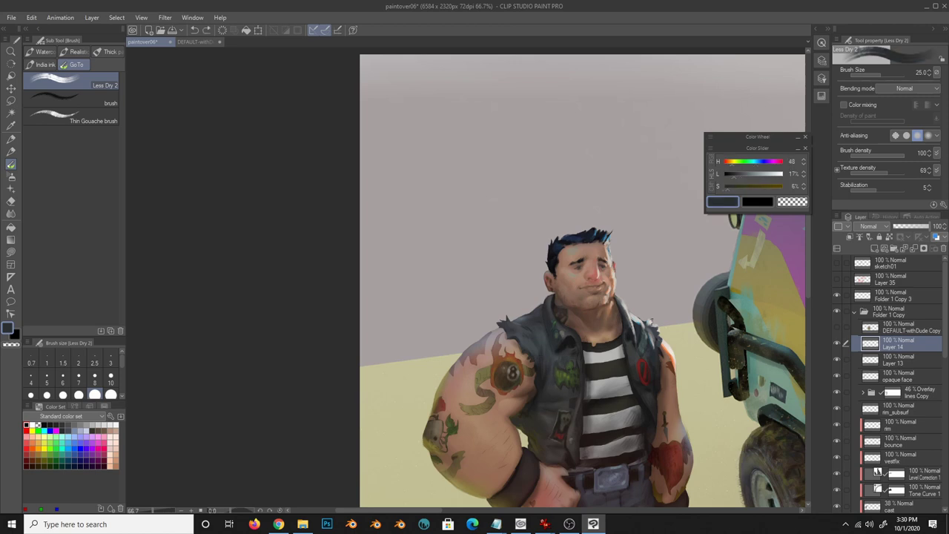
left_click(552, 447, "alt")
left_click(538, 430, "alt")
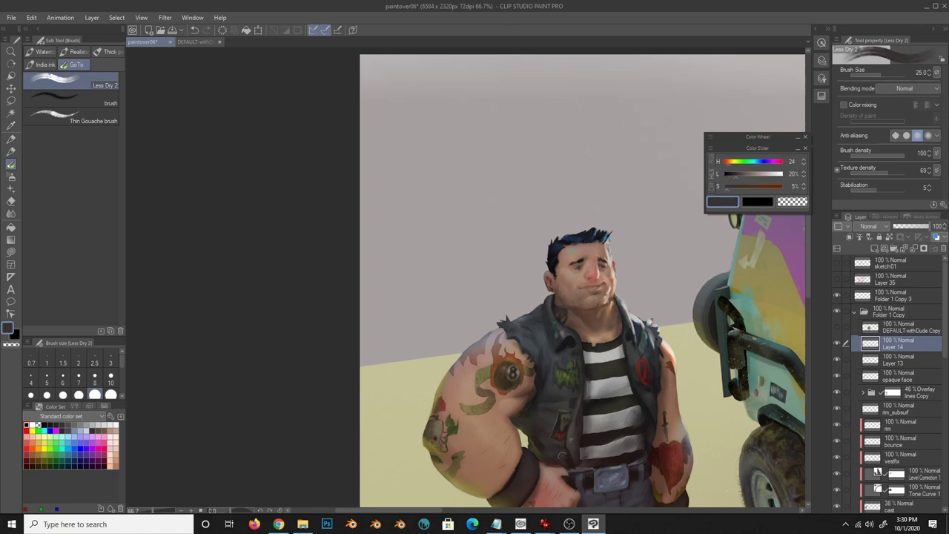
left_click(525, 419, "alt")
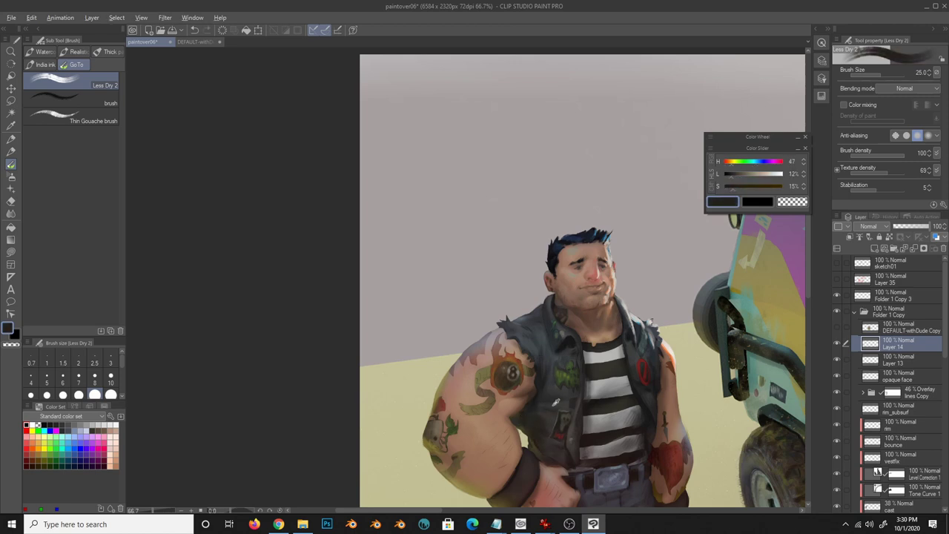
left_click(554, 403, "alt")
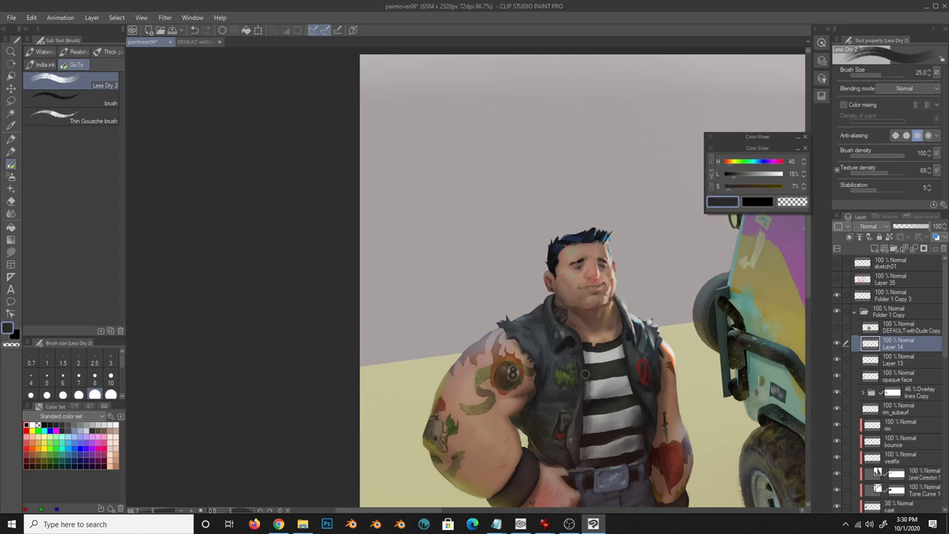
- Shrink the brush to 15 and paint blue-grey vest shading and highlights around the head
left_click(655, 387, "alt")
key("bracketleft")
key("bracketleft")
left_click(544, 328, "alt")
left_click_drag(544, 328, 522, 346)
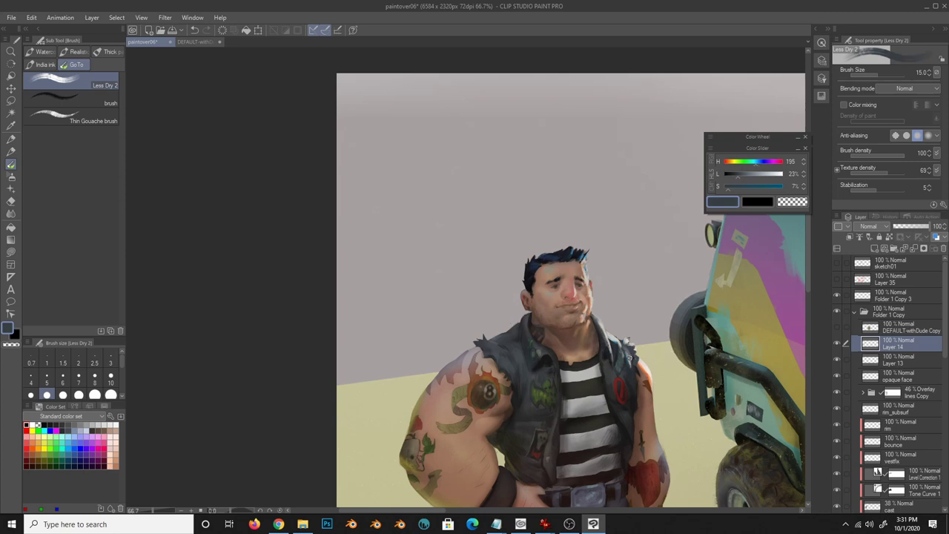
left_click(628, 377, "alt")
left_click(605, 347, "alt")
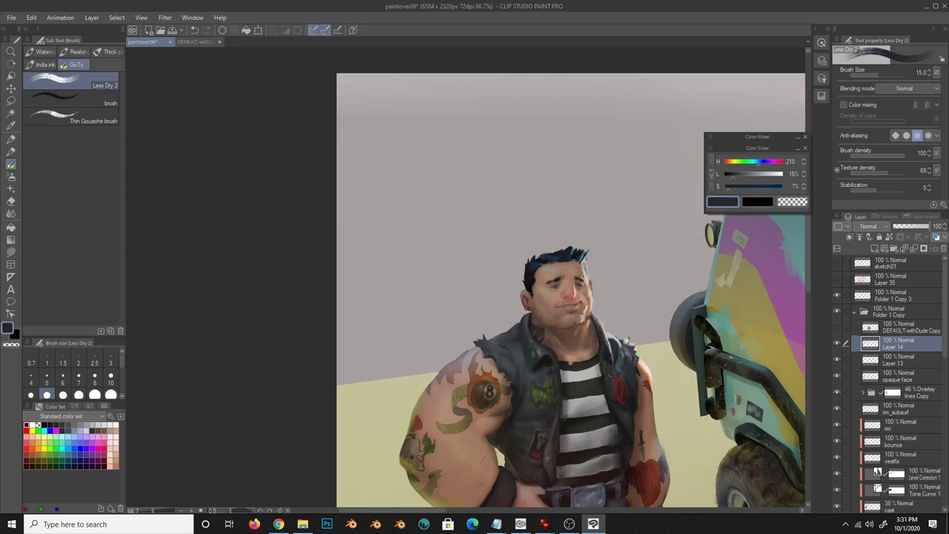
left_click(627, 349, "alt")
- Paint face skin tones, then add small dark brown details like the ear gauge at brush size 7
left_click(602, 304, "alt")
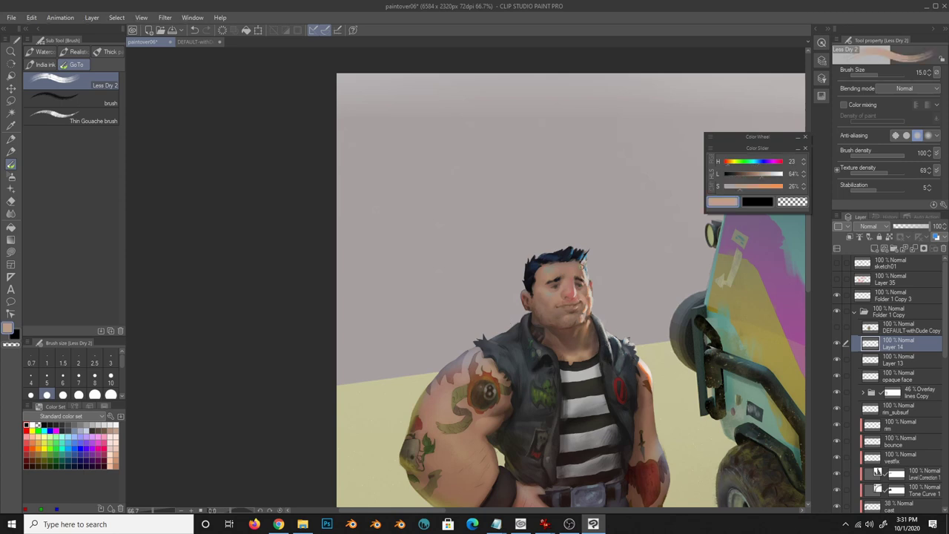
scroll(593, 285, "up", 2)
left_click(585, 297, "alt")
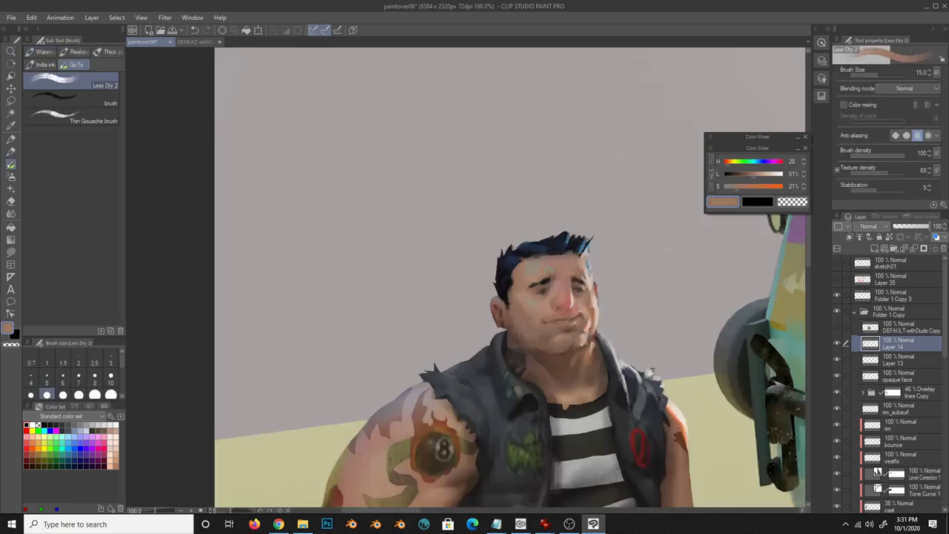
left_click(525, 276, "alt")
left_click(529, 274, "alt")
key("bracketleft")
key("bracketleft")
key("bracketleft")
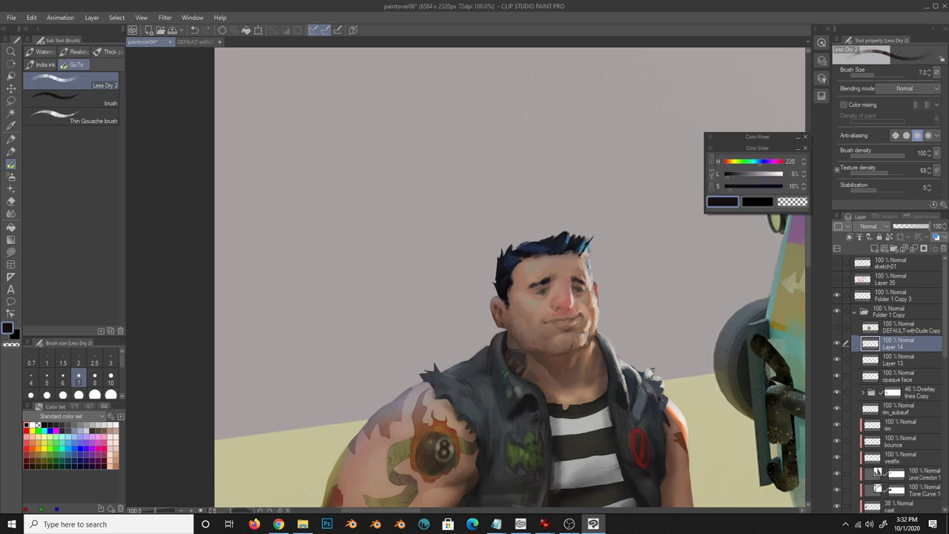
left_click(503, 323, "alt")
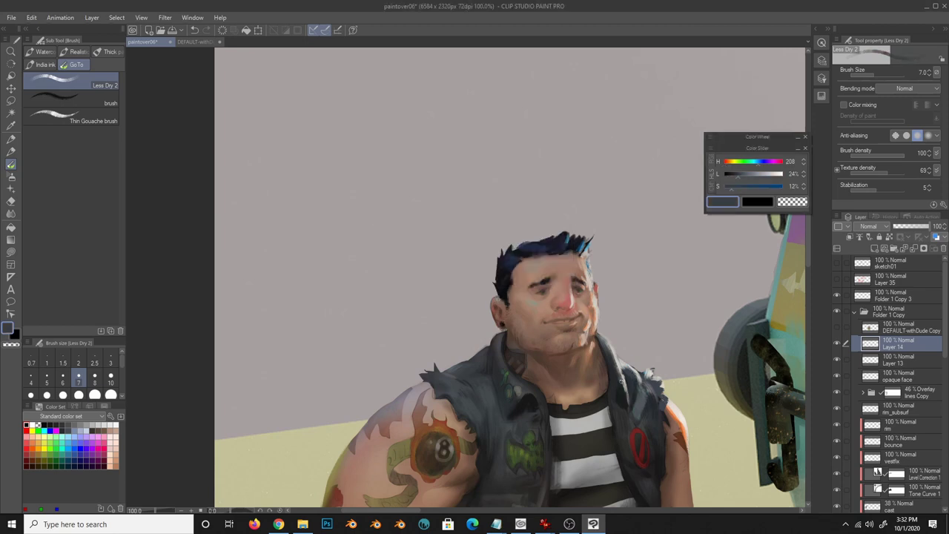
left_click(526, 384, "alt")
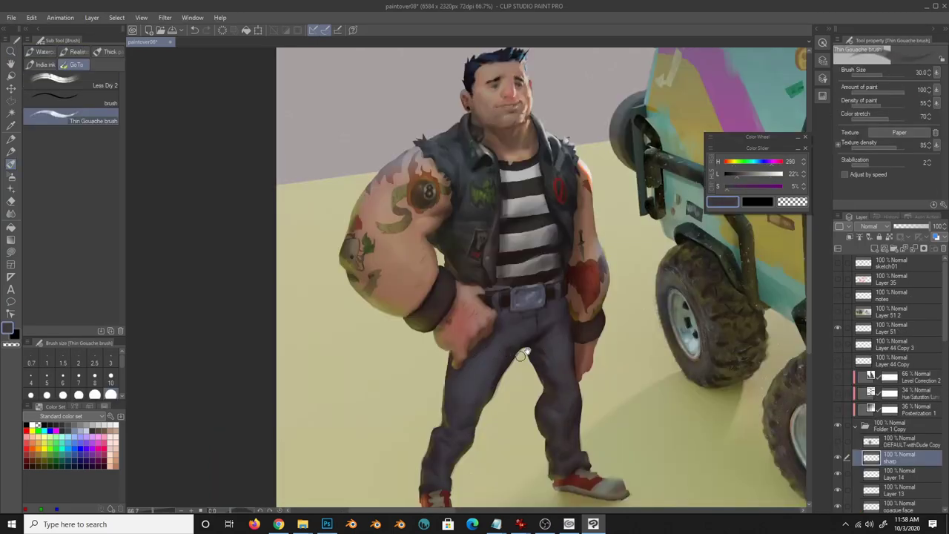
- Sample darker skin shades from the arm and add warm orange highlights with the drier brush
left_click(472, 380, "alt")
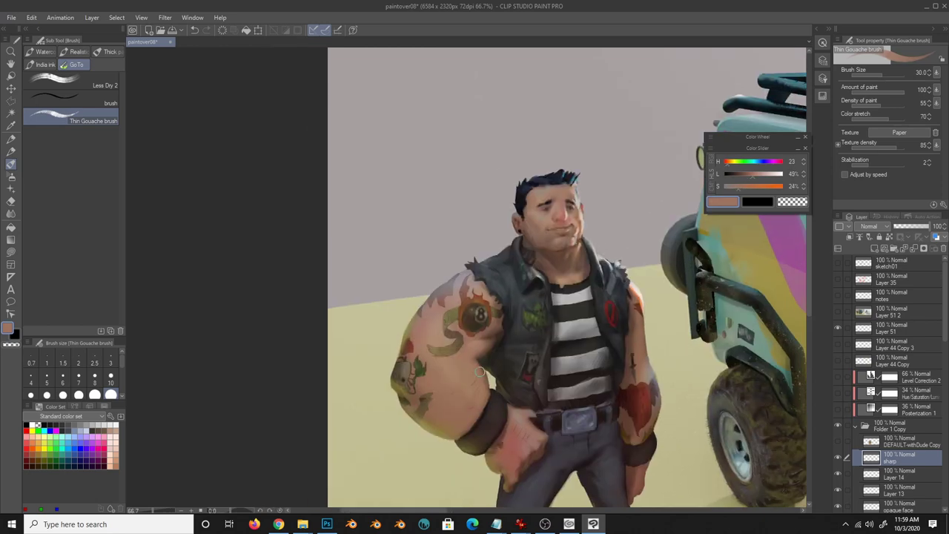
left_click(473, 356, "alt")
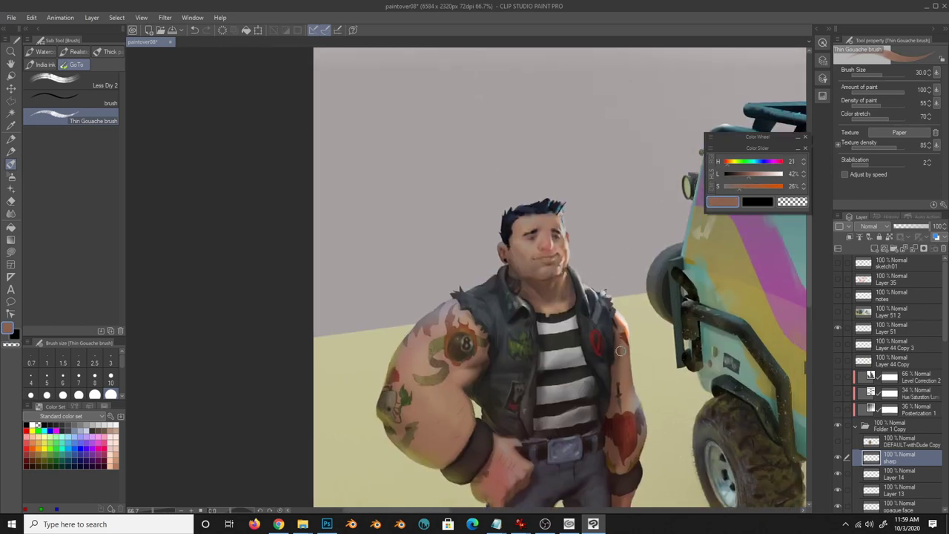
key("b")
left_click(620, 391, "alt")
left_click(625, 384, "alt")
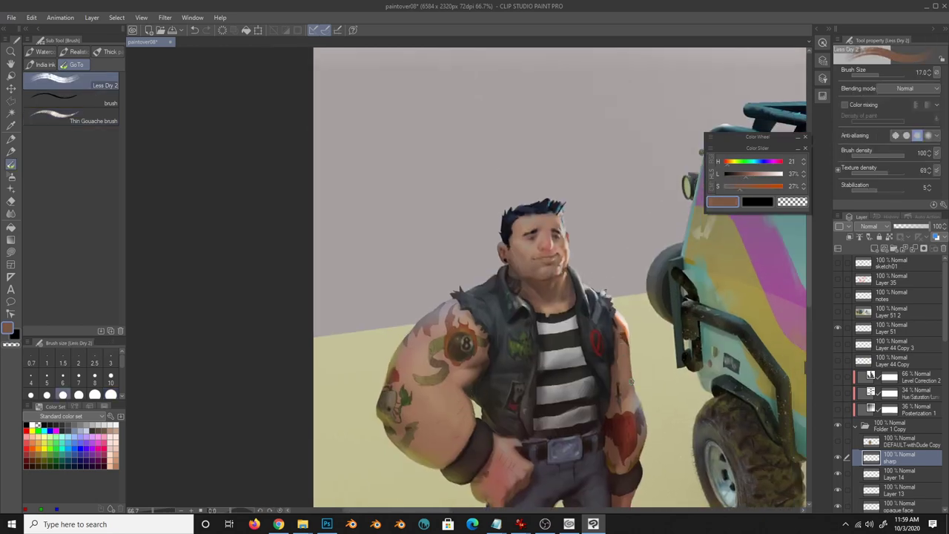
left_click(624, 387, "alt")
left_click(560, 265, "alt")
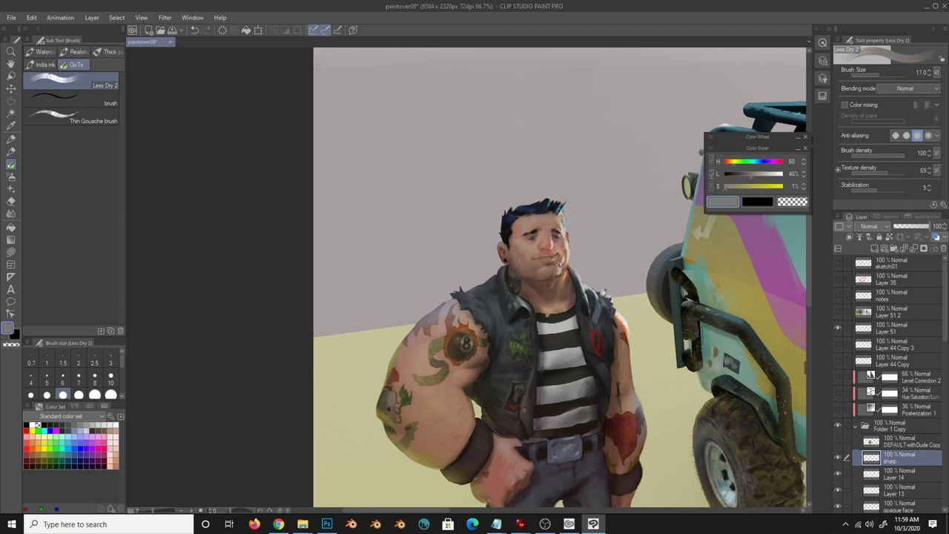
- Paint fine dark head details with a smaller brush, checking with a mirrored canvas
scroll(507, 239, "up", 4)
left_click(62, 376)
left_click(525, 344, "alt")
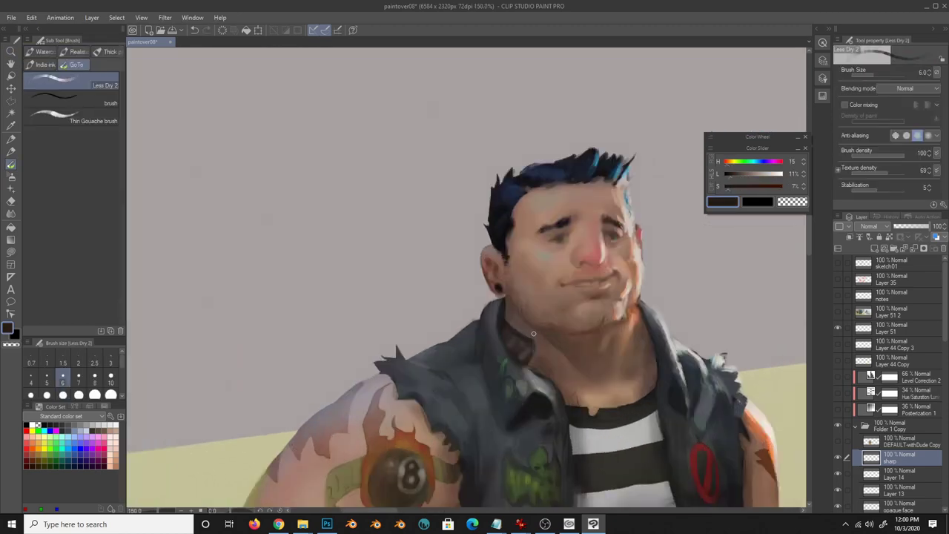
left_click(525, 344, "alt")
left_click_drag(504, 312, 630, 312)
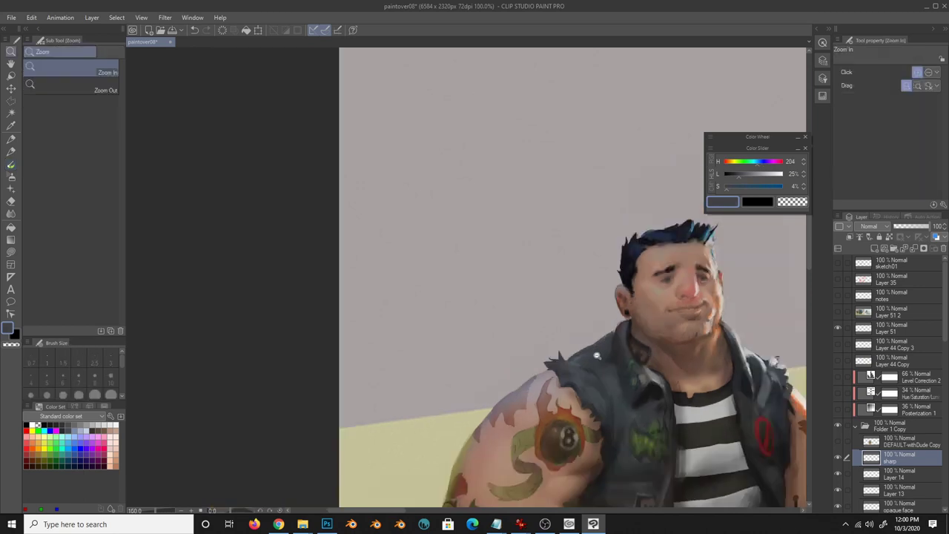
key("h")
key("b")
- Add darker blue-grey to the vest and shoulder, then unmirror and set the brush to 15
left_click(438, 362, "alt")
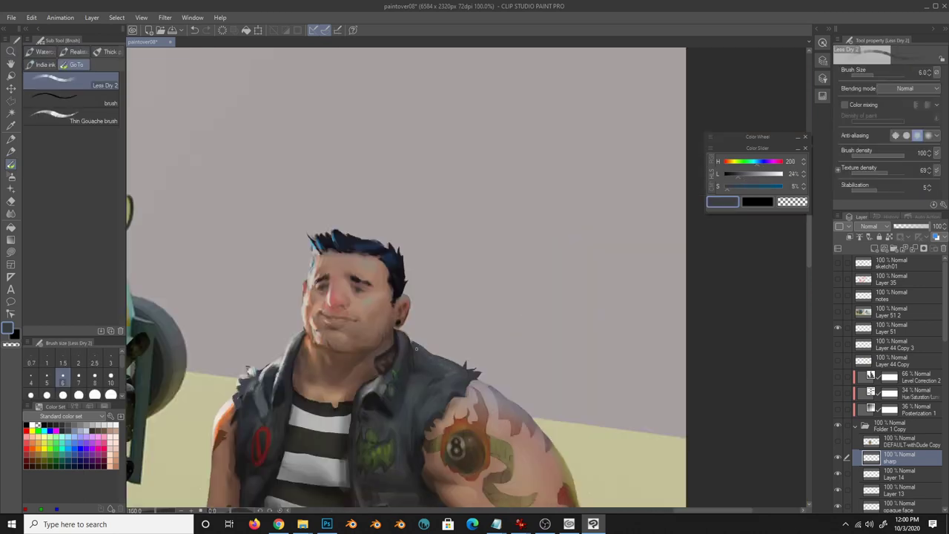
left_click(419, 363, "alt")
left_click_drag(419, 363, 397, 312)
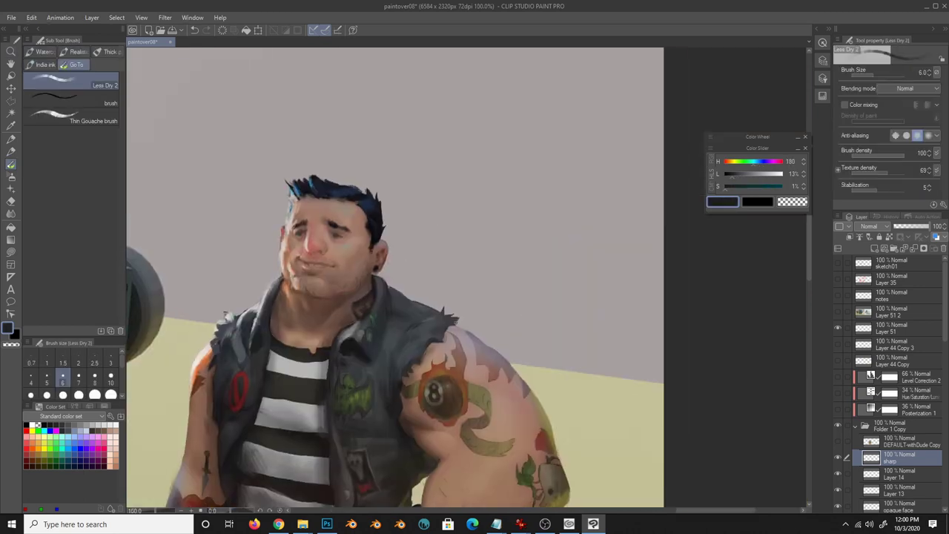
left_click(458, 310, "alt")
key("h")
scroll(458, 319, "down", 5)
scroll(519, 371, "up", 5)
key("b")
key("bracketright")
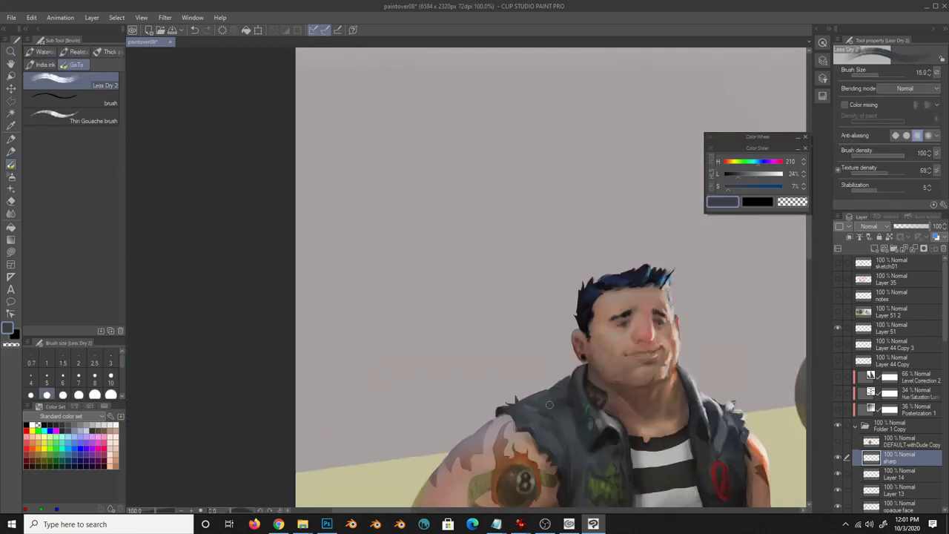
- Paint small strokes on the vest collar and pick darker orange and greyish-brown skin tones
left_click(559, 387, "alt")
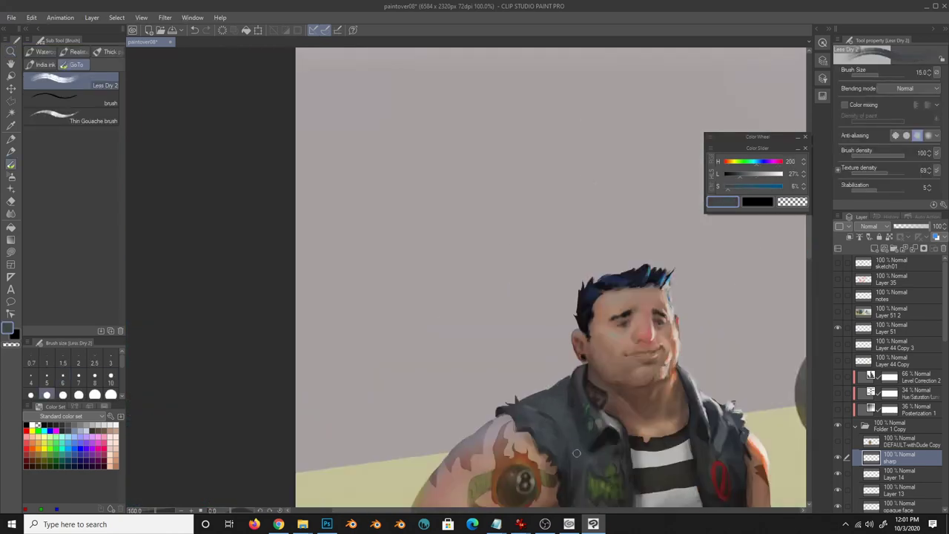
left_click(562, 407, "alt")
left_click(571, 406, "alt")
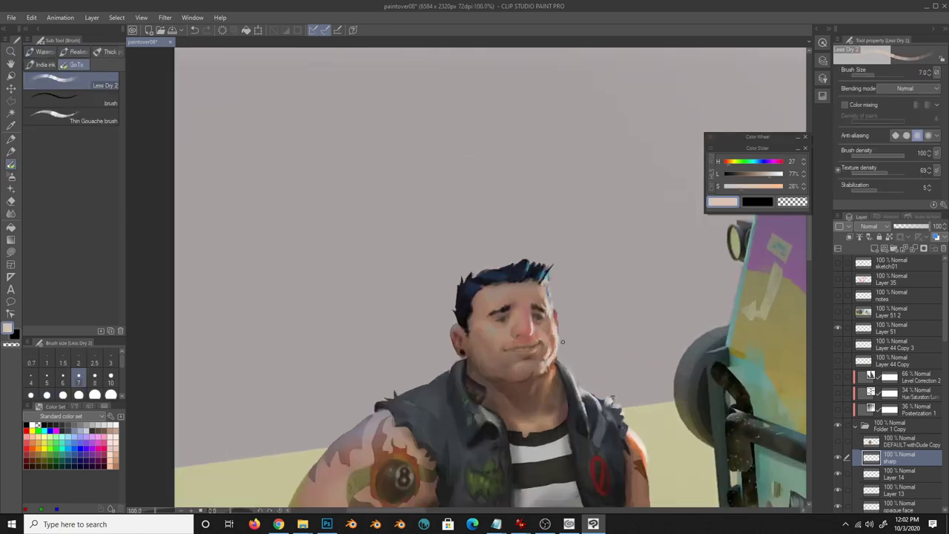
left_click(554, 340, "alt")
left_click(545, 438, "alt")
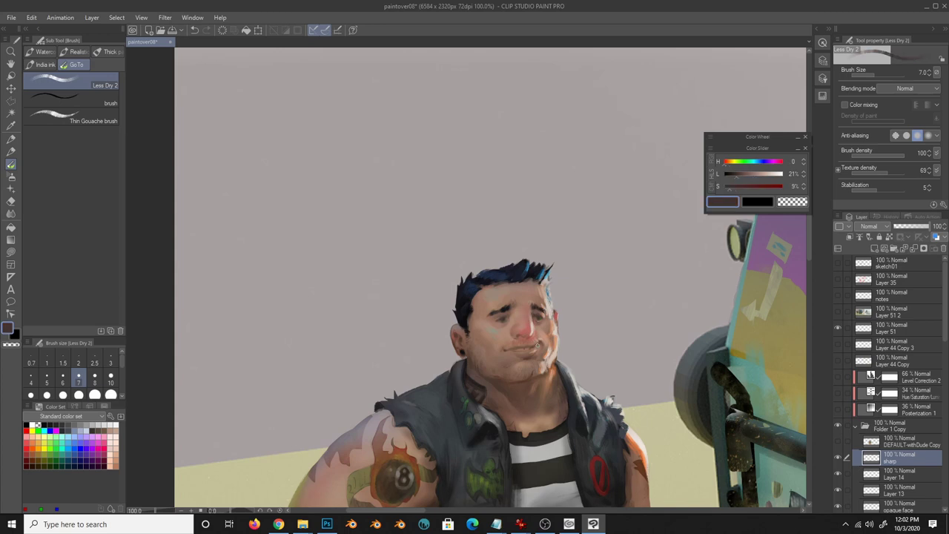
scroll(542, 316, "up", 1)
- Darken the eyebrows using the hair colour and a mid brown from the face
left_click(545, 345, "alt")
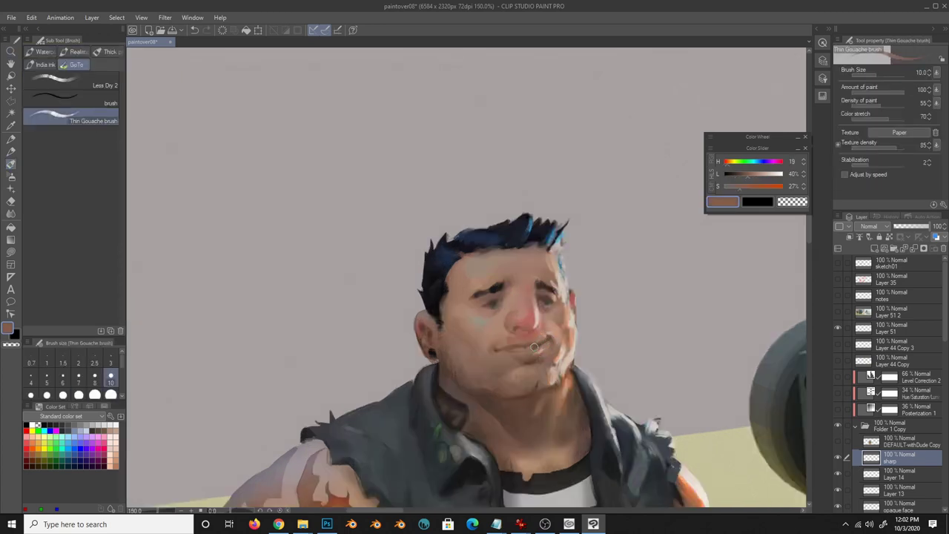
left_click_drag(545, 346, 540, 376)
left_click(489, 330, "alt")
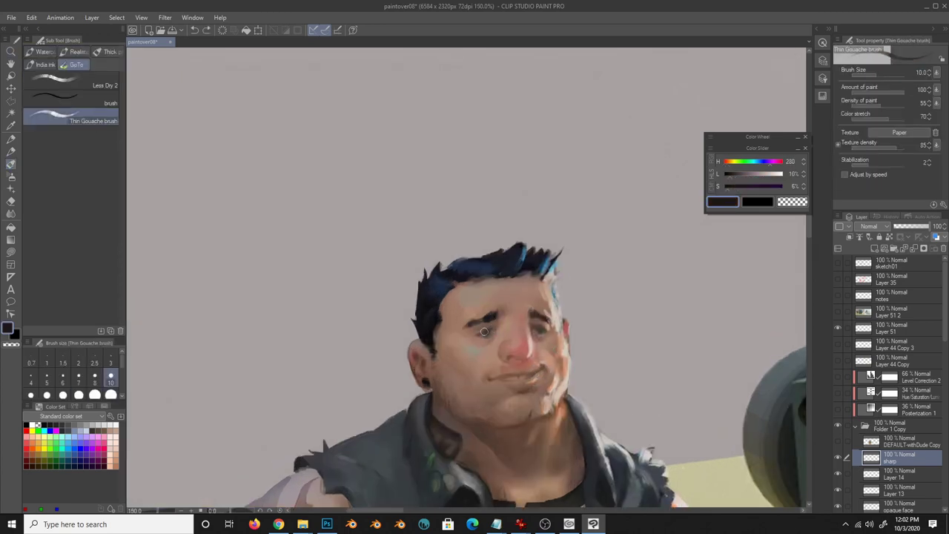
left_click(547, 318, "alt")
scroll(543, 331, "up", 1)
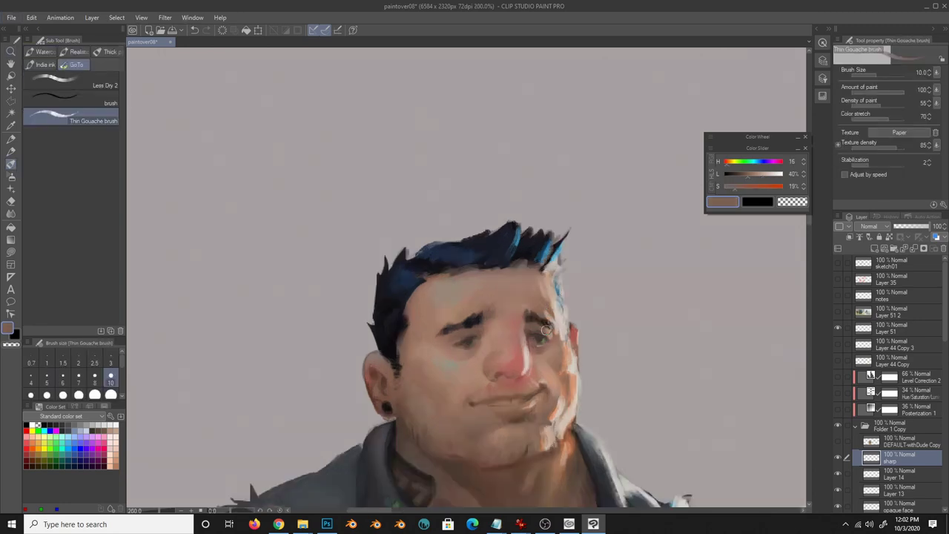
scroll(559, 325, "up", 1)
- Blend lighter skin tones across the face, then zoom out to check
left_click(559, 324, "alt")
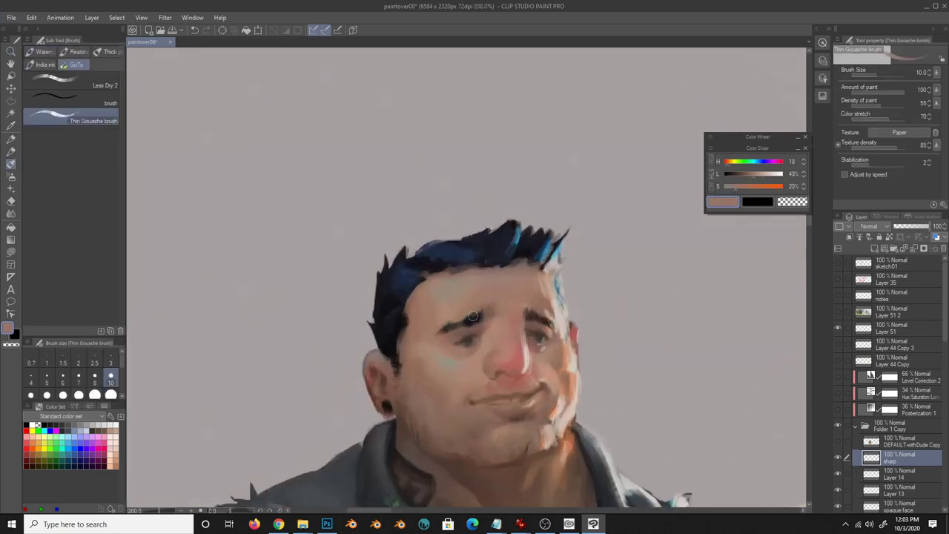
scroll(562, 341, "down", 5)
scroll(562, 341, "up", 5)
left_click(550, 365, "alt")
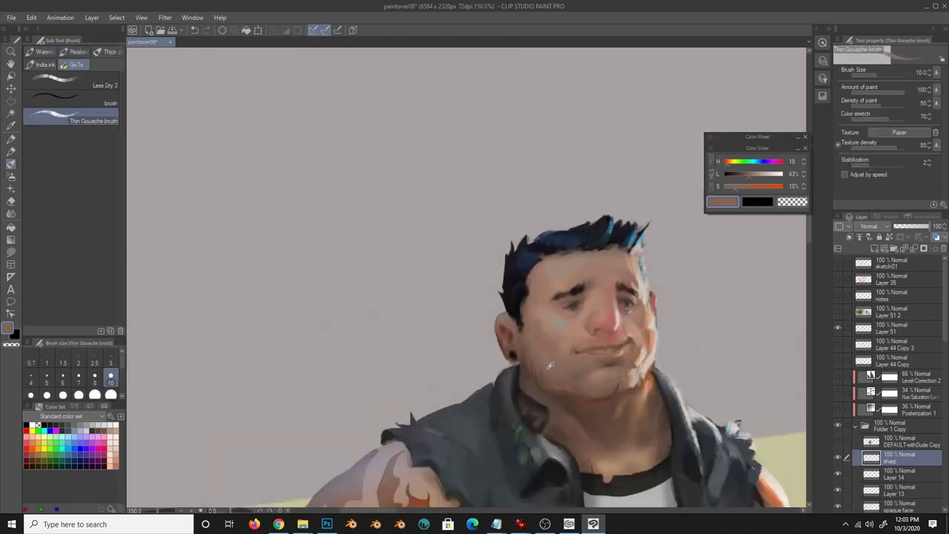
left_click(654, 349, "alt")
scroll(645, 345, "down", 2)
scroll(639, 341, "down", 1)
scroll(637, 339, "down", 1)
- Touch up the sneakers with sampled greys, brownish grey, and a dark red
scroll(633, 339, "down", 1)
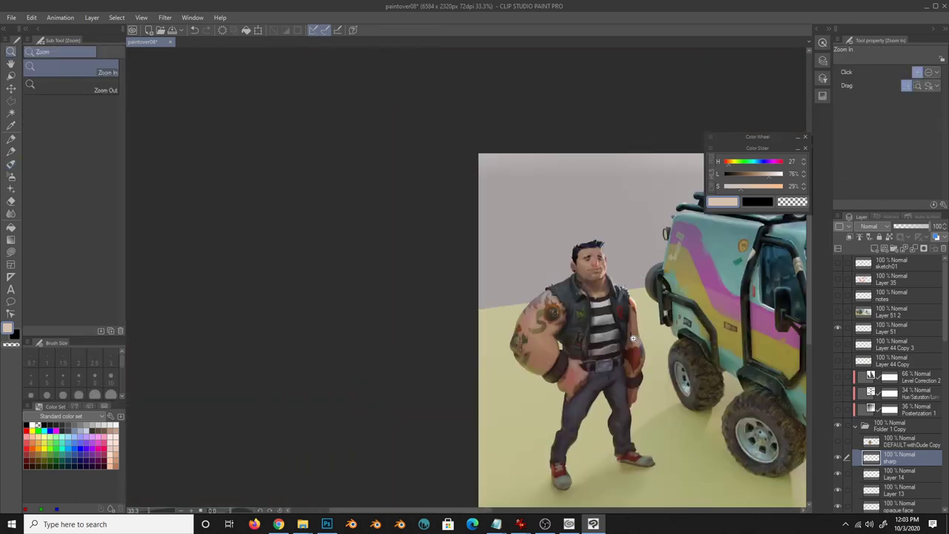
scroll(634, 478, "up", 2)
left_click(493, 478, "alt")
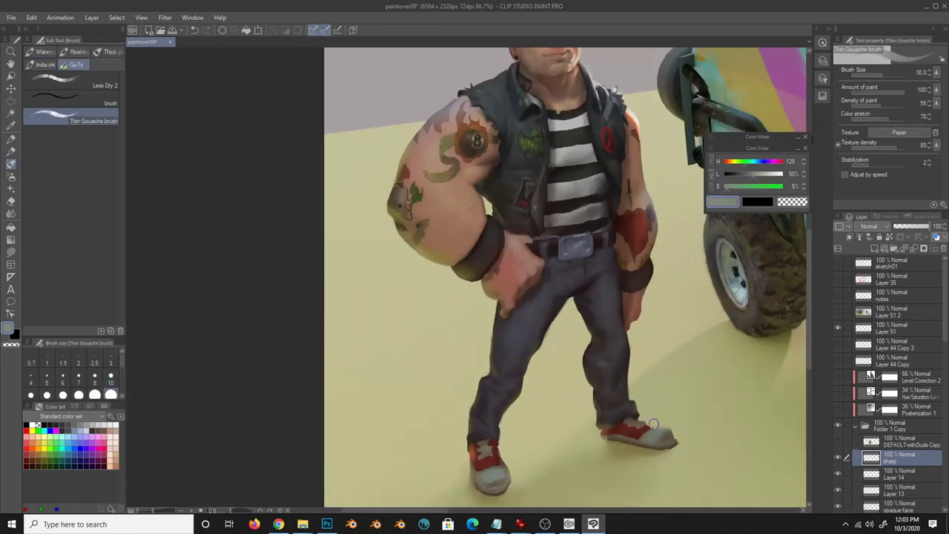
left_click(677, 424, "alt")
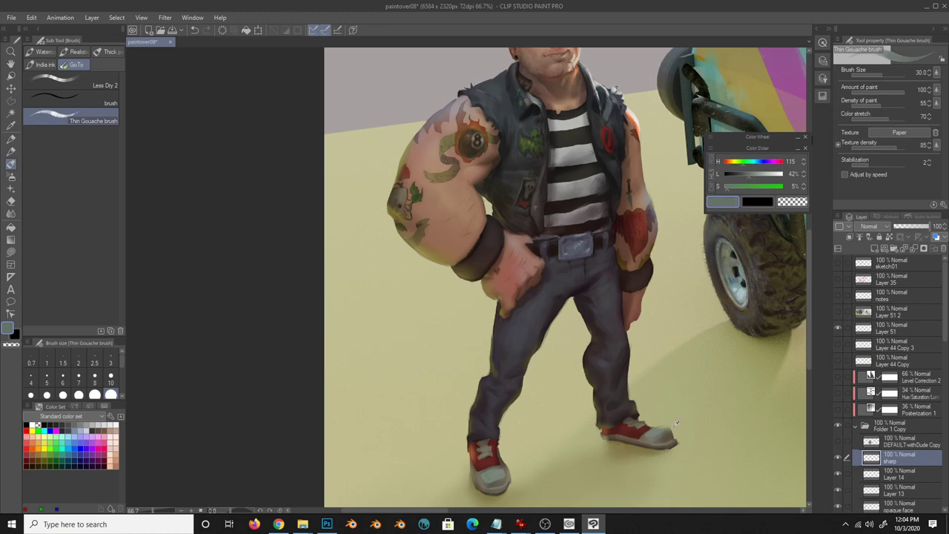
left_click(505, 487, "alt")
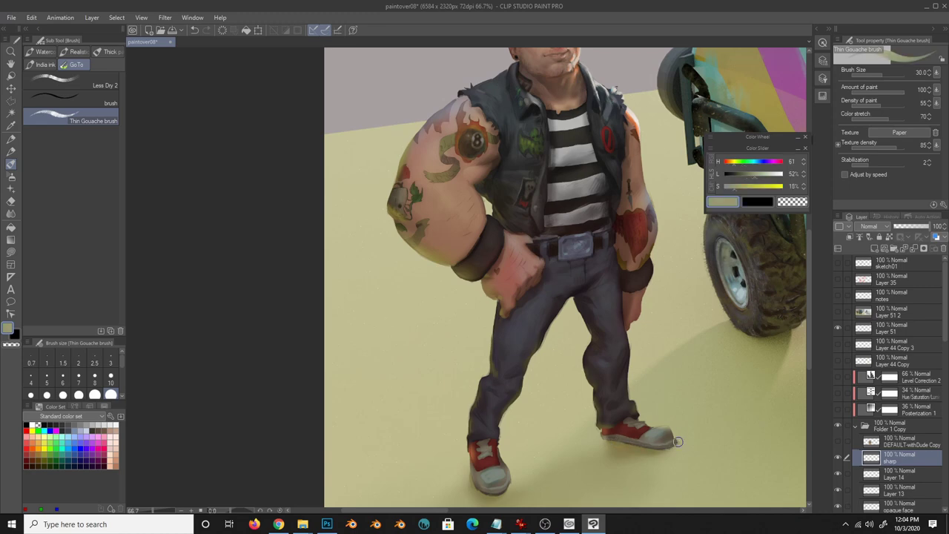
left_click(503, 473, "alt")
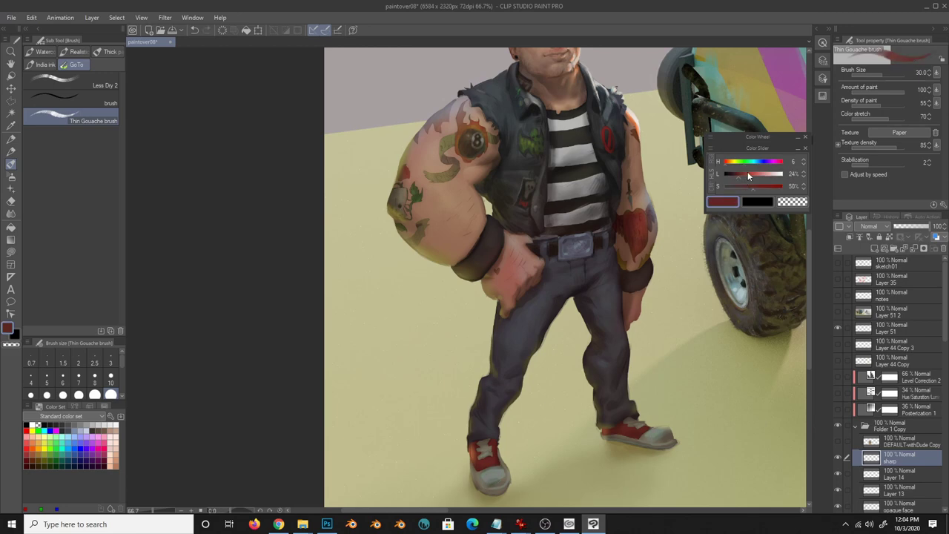
left_click(482, 457, "alt")
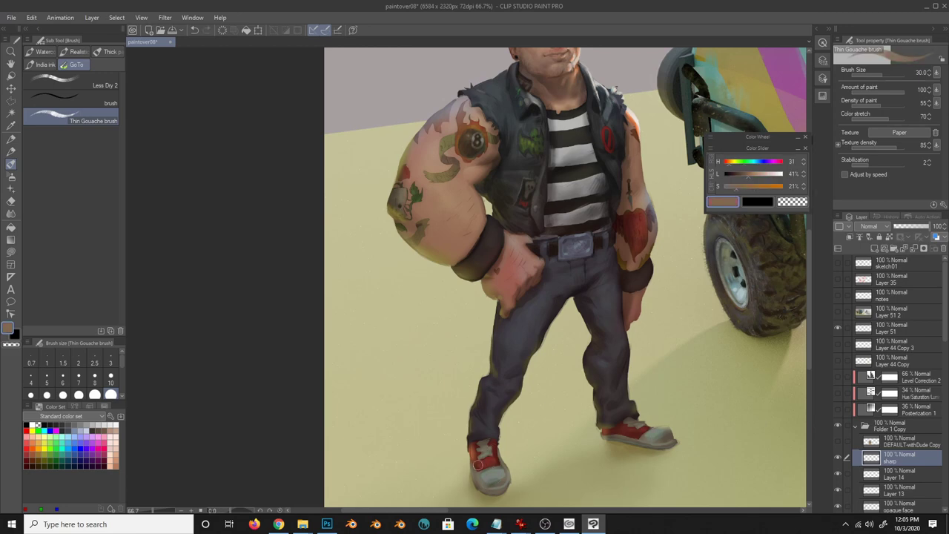
- With the dry brush at size 8, paint the dark wristband and an olive tone
scroll(638, 363, "down", 1)
scroll(541, 343, "up", 1)
key("b")
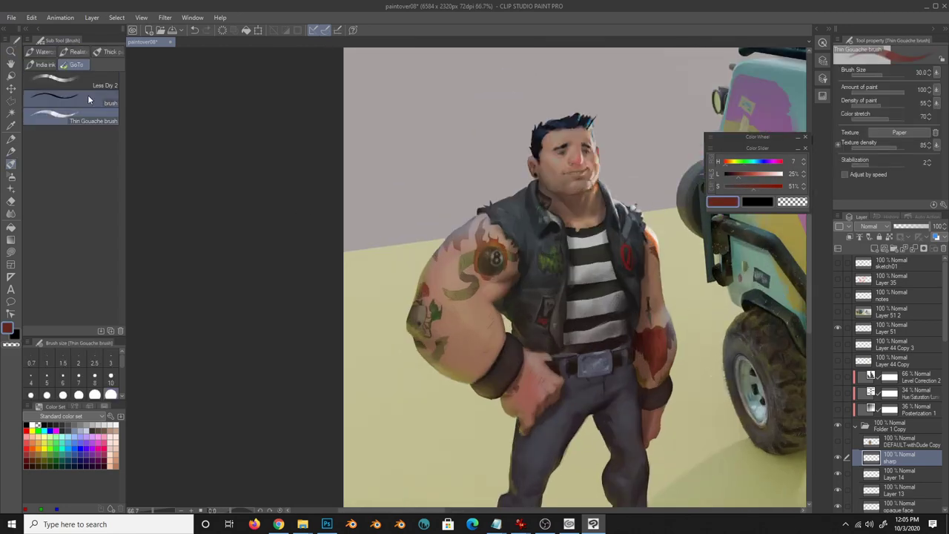
left_click(590, 363, "alt")
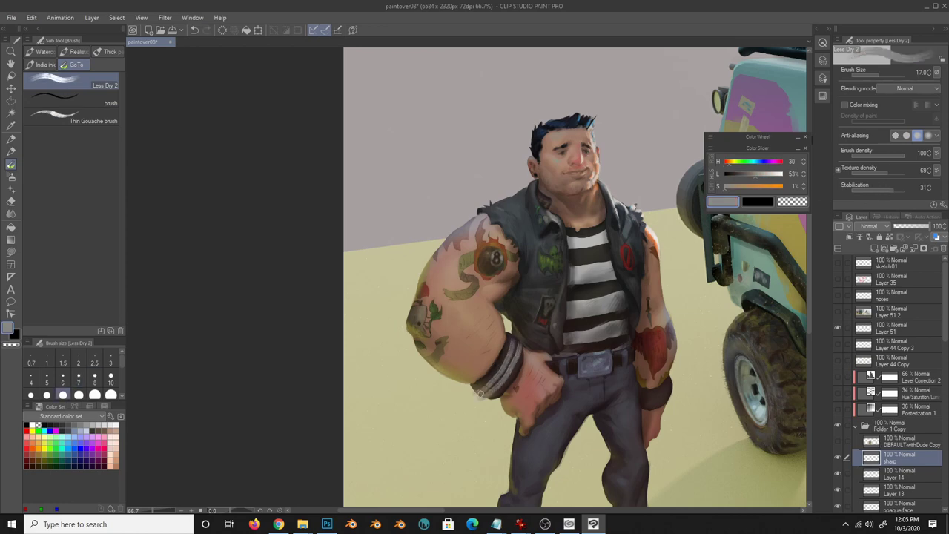
left_click(504, 364, "alt")
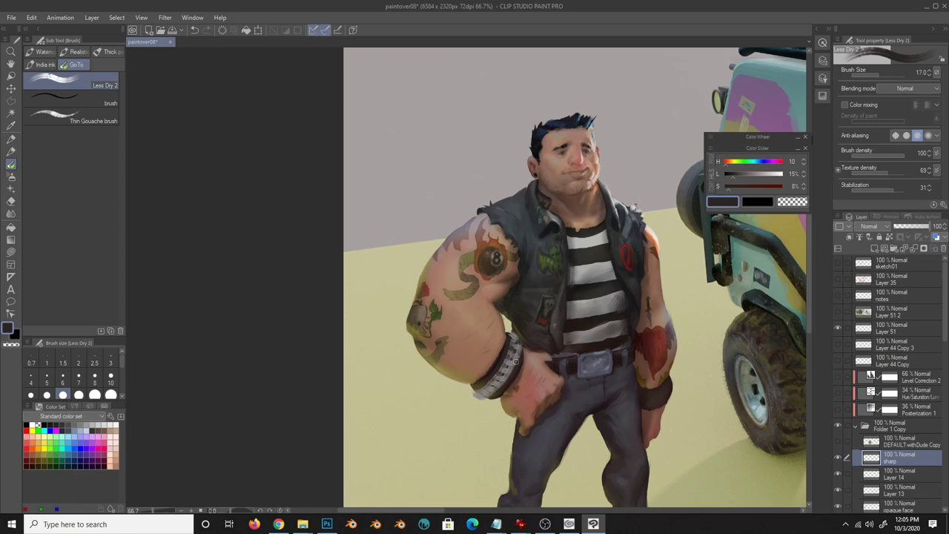
key("bracketleft")
key("bracketleft")
key("bracketleft")
left_click(509, 329, "alt")
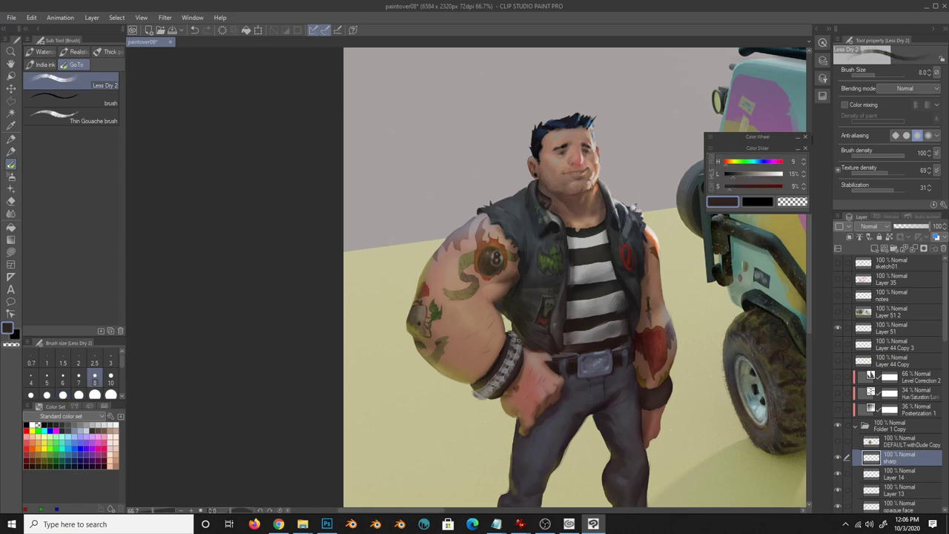
left_click(445, 403, "alt")
left_click(748, 176)
- Add grey-blue stud highlights at size 15, then refine the dark band at size 6
left_click(512, 357, "alt")
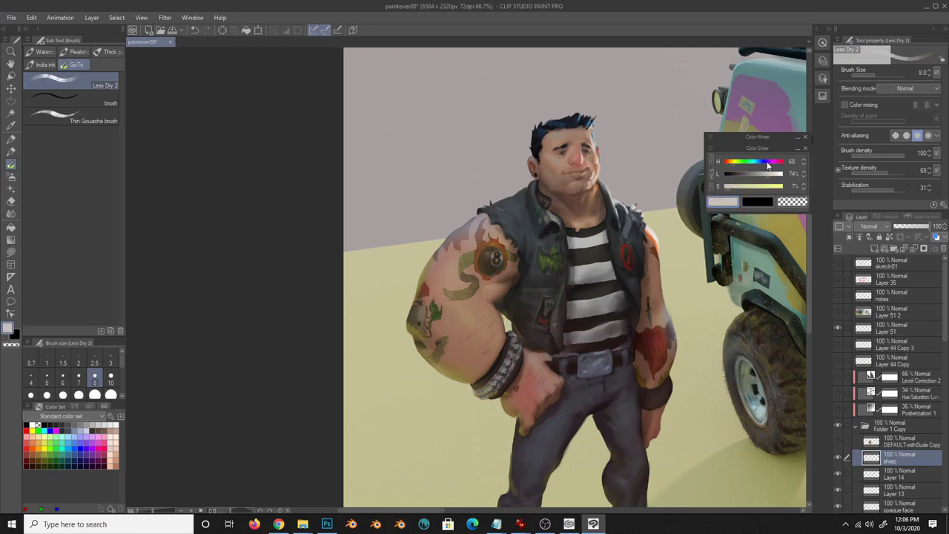
key("bracketright")
key("bracketright")
key("bracketright")
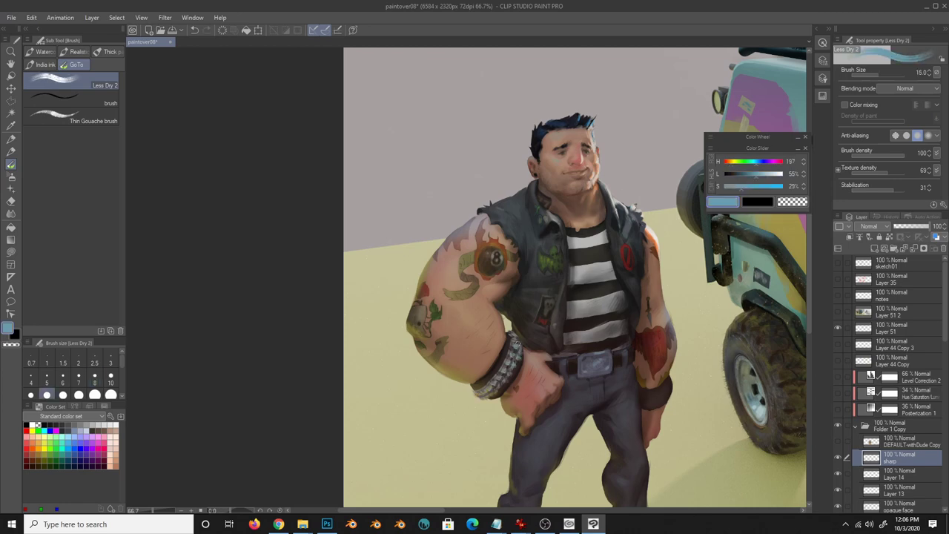
left_click(509, 340, "alt")
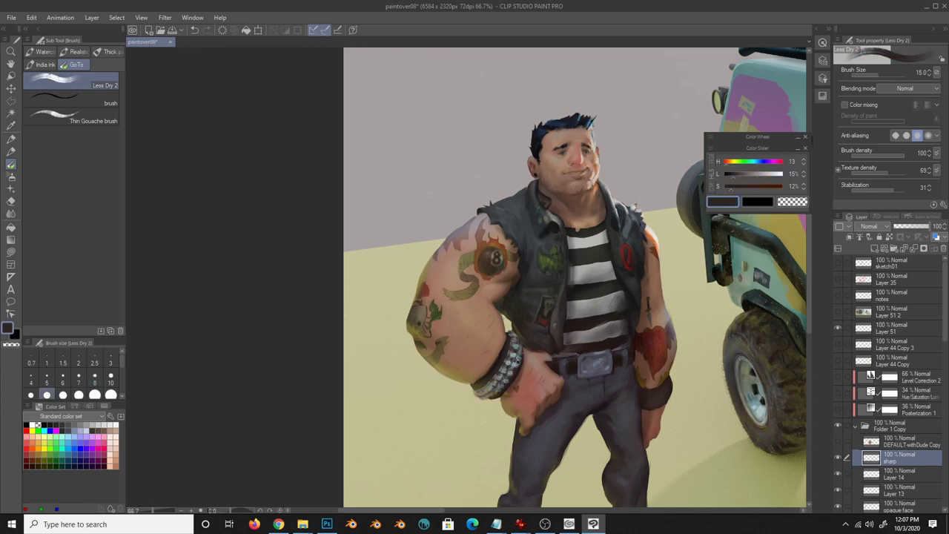
key("bracketleft")
key("bracketleft")
key("bracketleft")
left_click(475, 349, "alt")
key("bracketleft")
key("bracketleft")
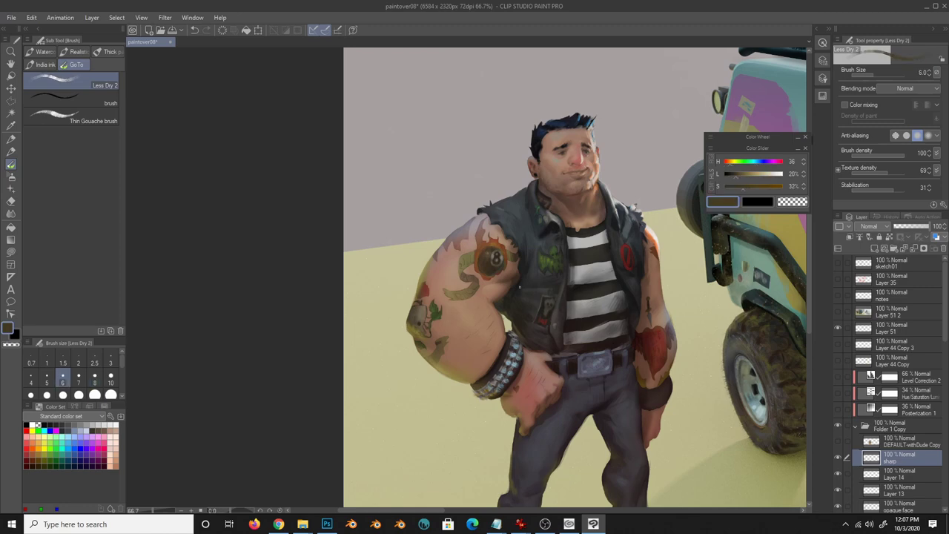
- Enlarge the brush to 60, sample colours, and duplicate the sharp layer as sharp Copy
key("bracketright")
key("bracketright")
key("bracketright")
left_click(502, 384, "alt")
left_click(524, 353, "alt")
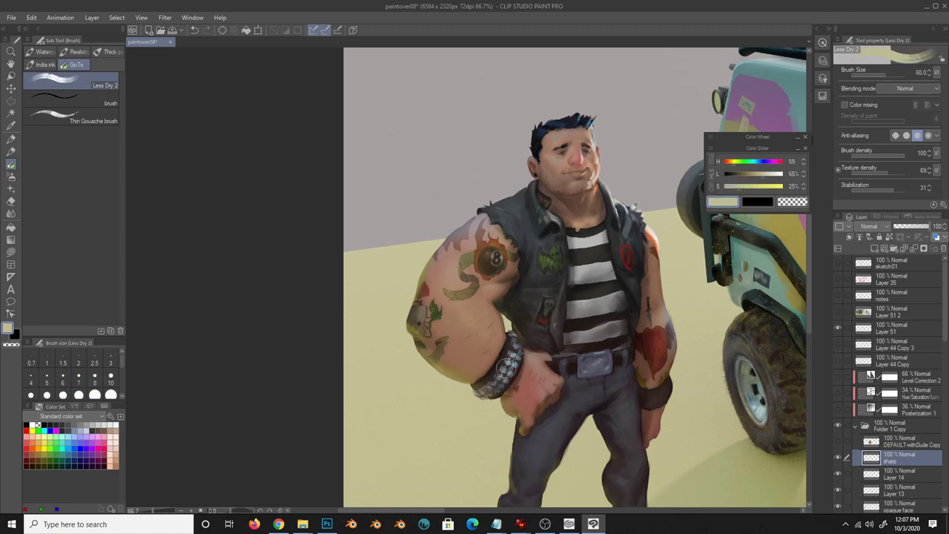
key("m")
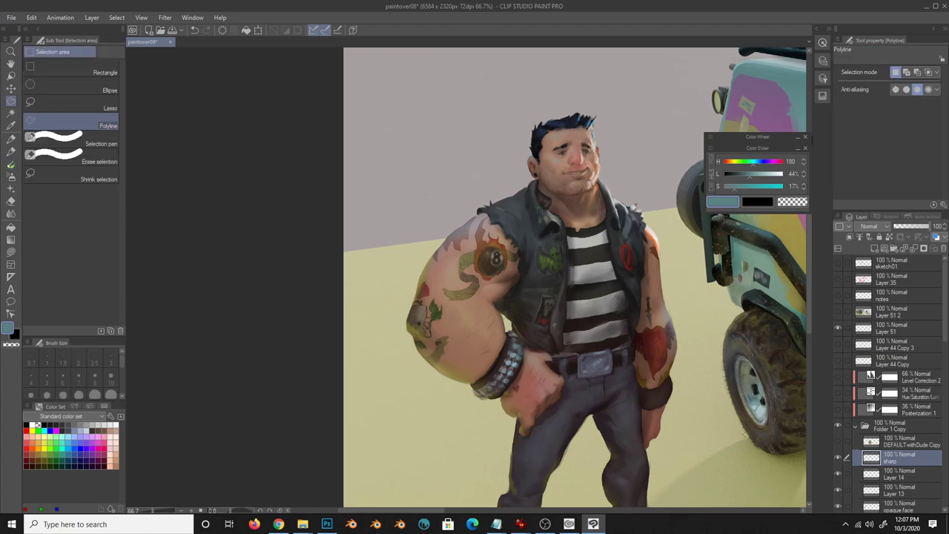
left_click_drag(506, 331, 467, 401)
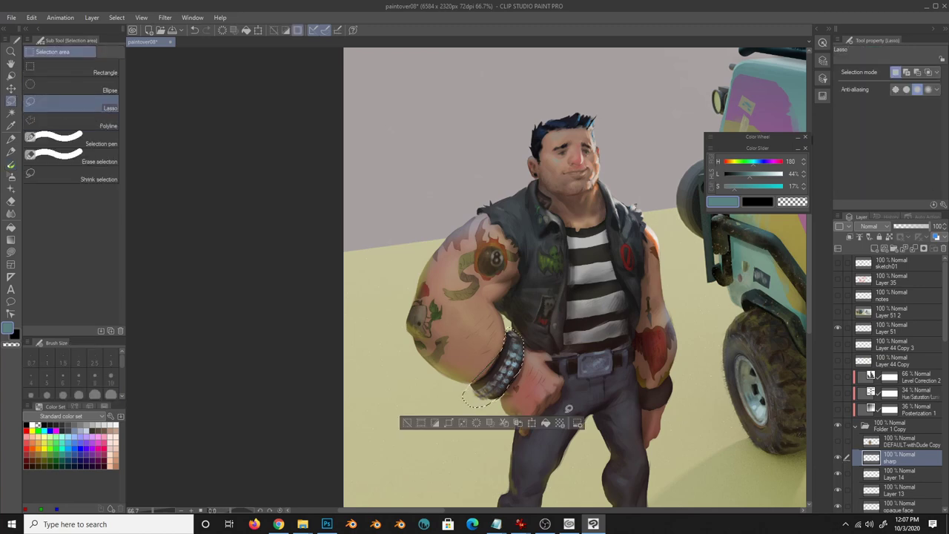
- Try the Artistic filter with lower anti-aliasing and 9 colours, then cancel it
left_click(165, 18)
mouse_move(182, 66)
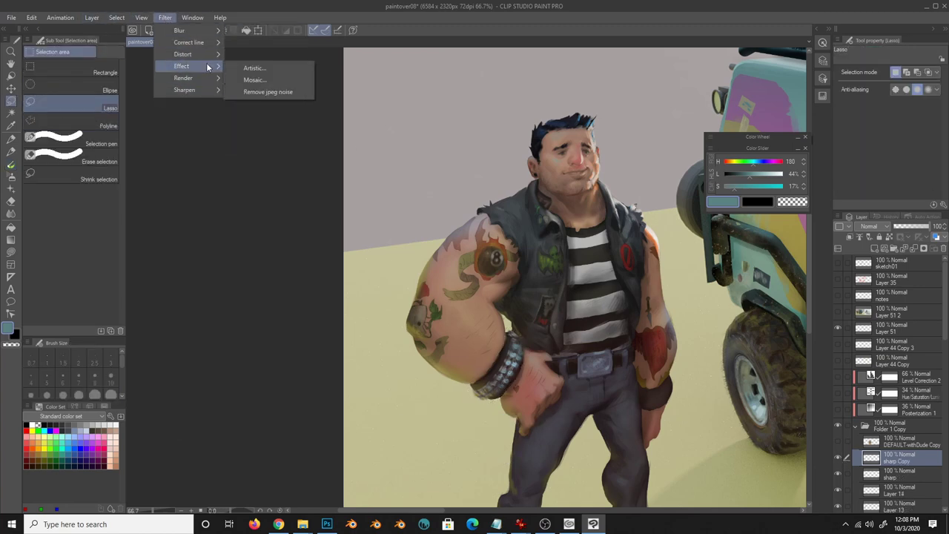
left_click(254, 68)
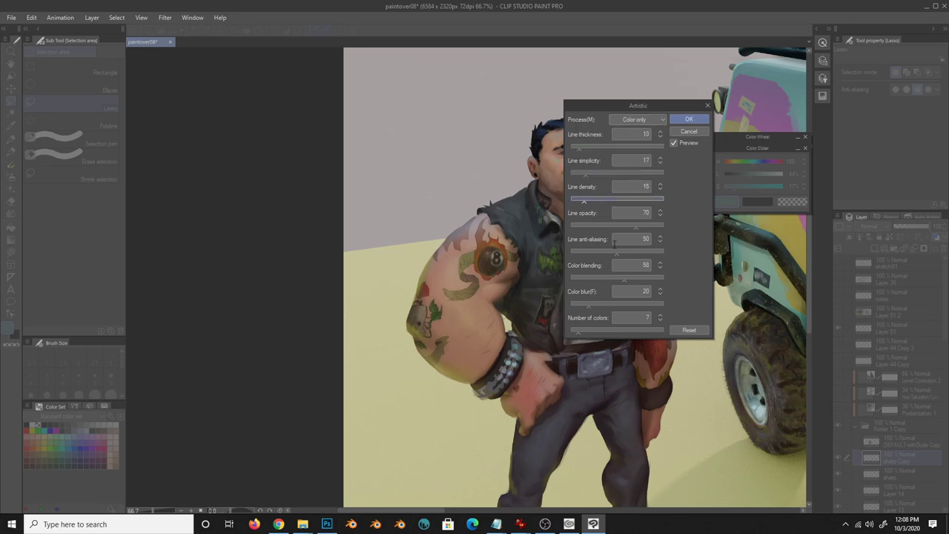
left_click_drag(614, 253, 580, 253)
mouse_move(591, 305)
left_mouse_down()
mouse_move(579, 305)
mouse_move(582, 333)
left_mouse_up()
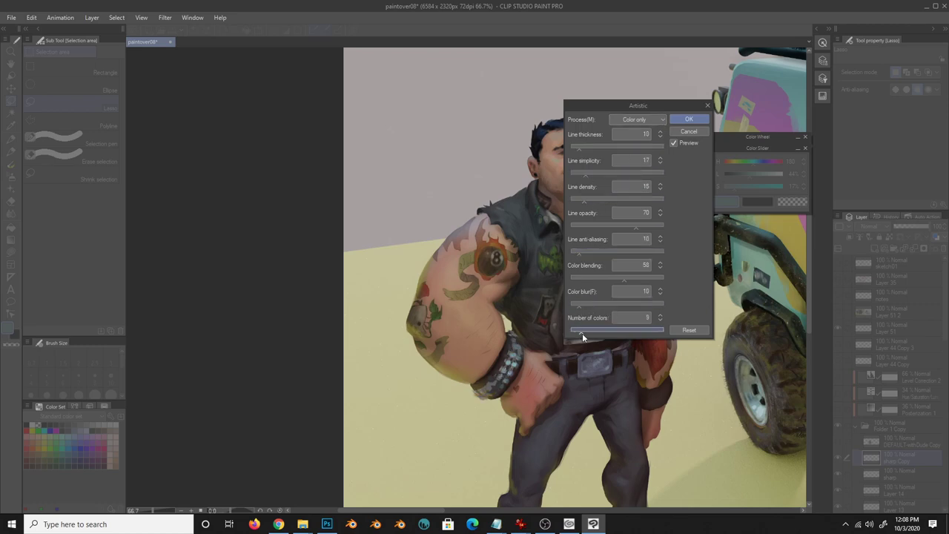
left_click(686, 130)
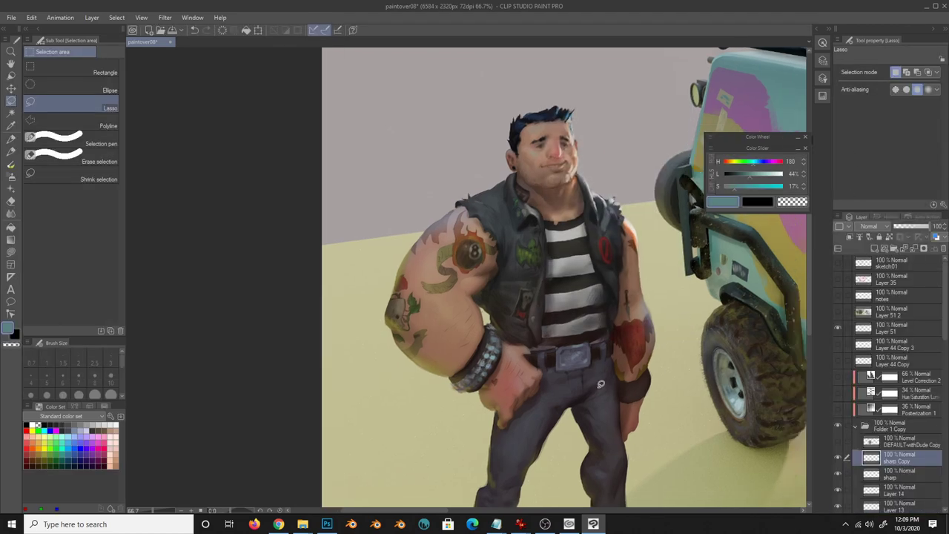
- Paint spiked studs on the other wristband in reddish-brown and pale grey-blue
key("u")
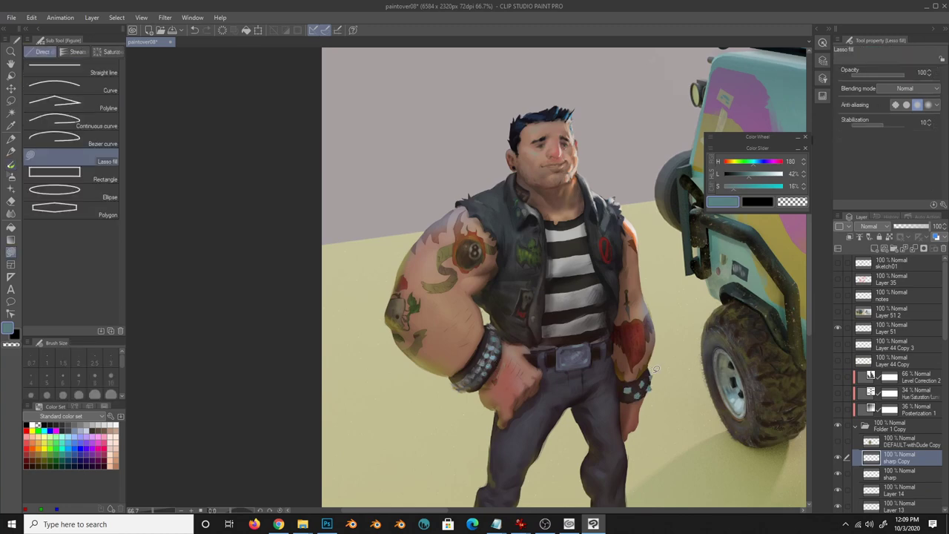
key("b")
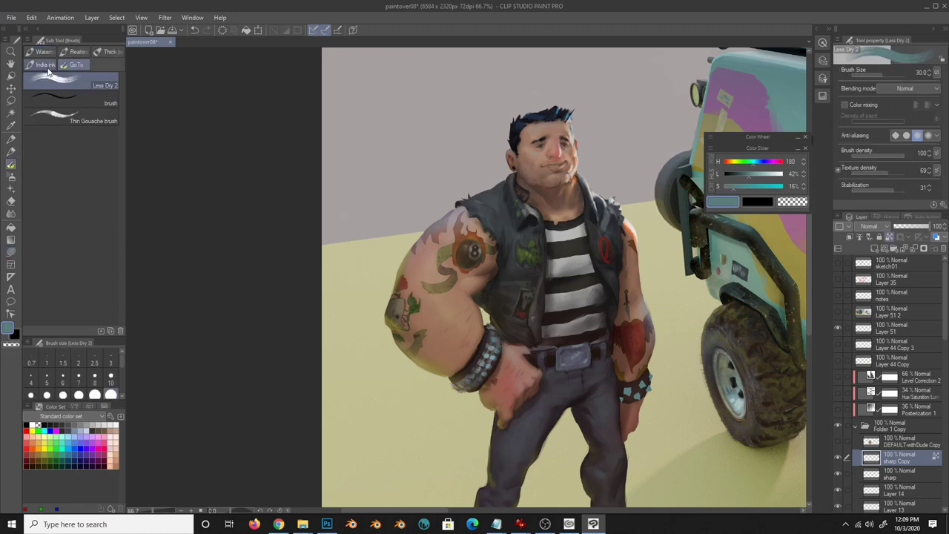
left_click(631, 395, "alt")
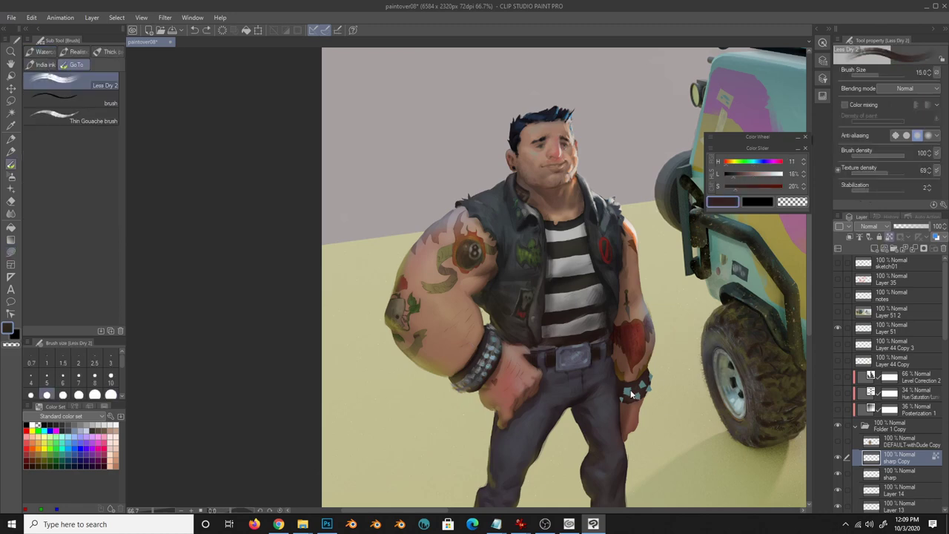
left_click(633, 371, "alt")
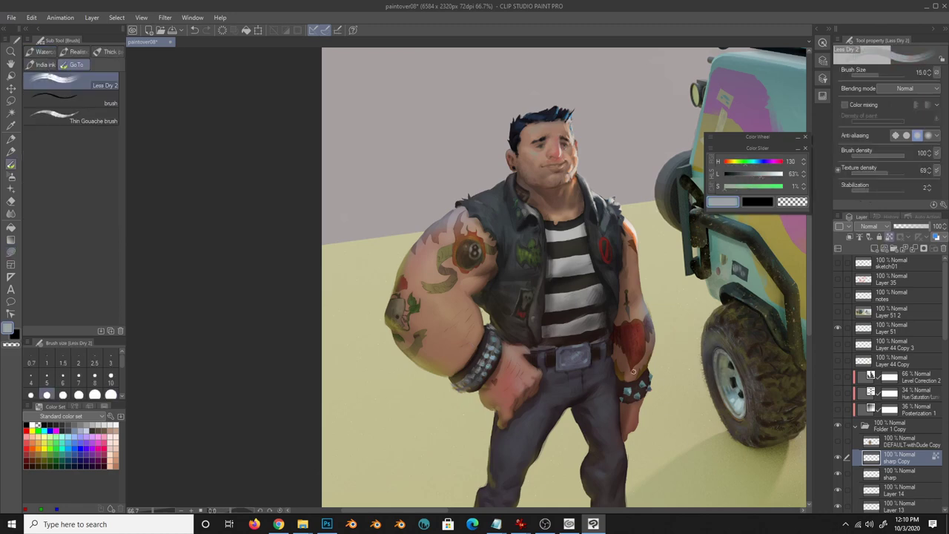
- Sample a painting colour and add a new Level Correction layer
scroll(643, 382, "down", 3)
scroll(564, 334, "up", 4)
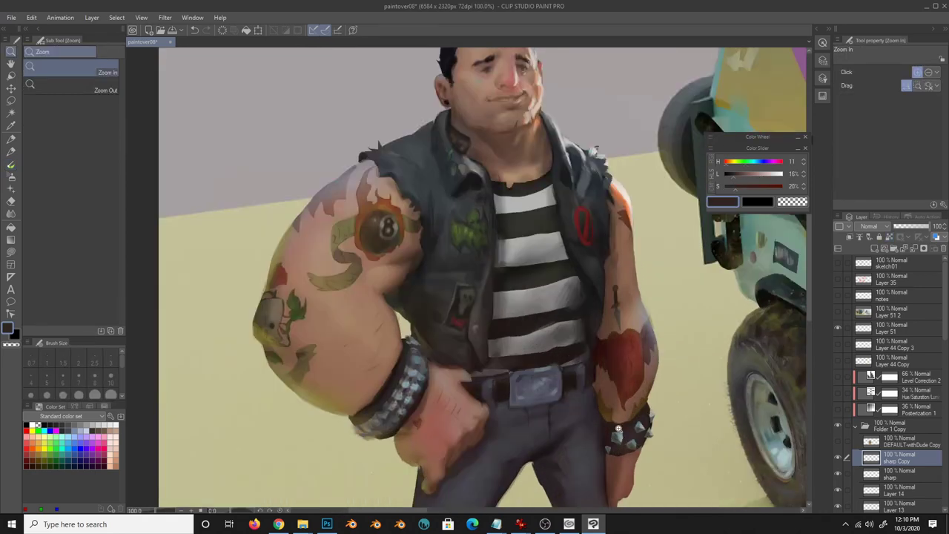
scroll(564, 334, "down", 1)
left_click(495, 384, "alt")
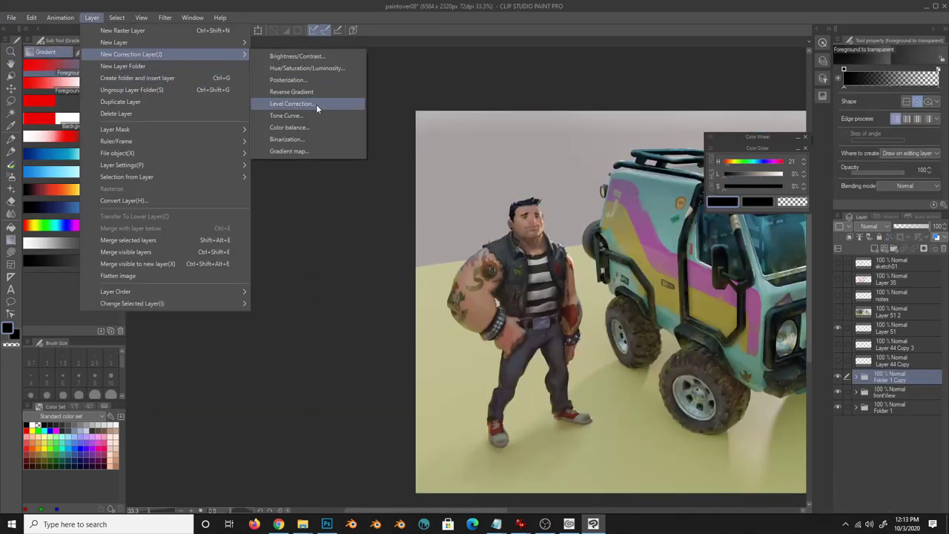
left_click(316, 104)
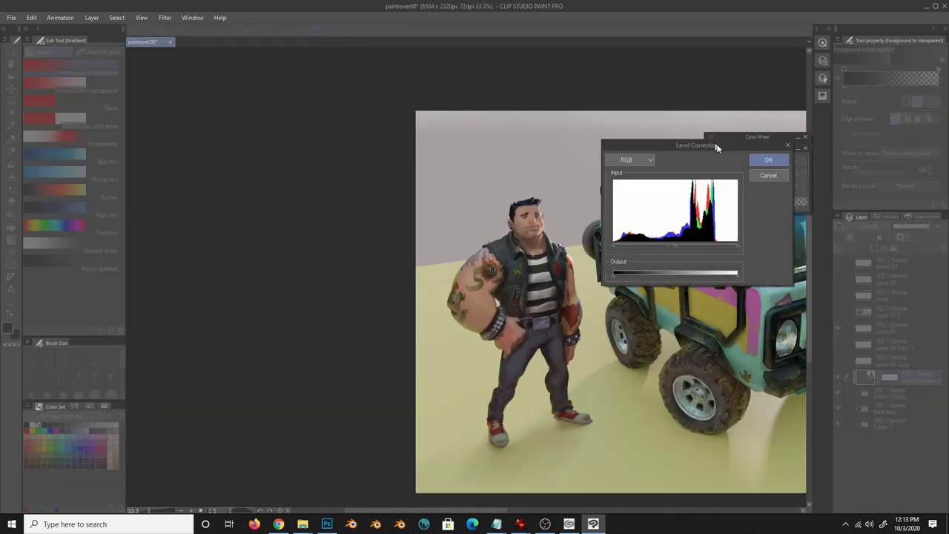
- Confirm the levels correction and add a Posterization layer over Folder 1 Copy at 33% opacity
left_click_drag(705, 142, 758, 185)
left_click(818, 204)
left_click(890, 394)
left_click(92, 17)
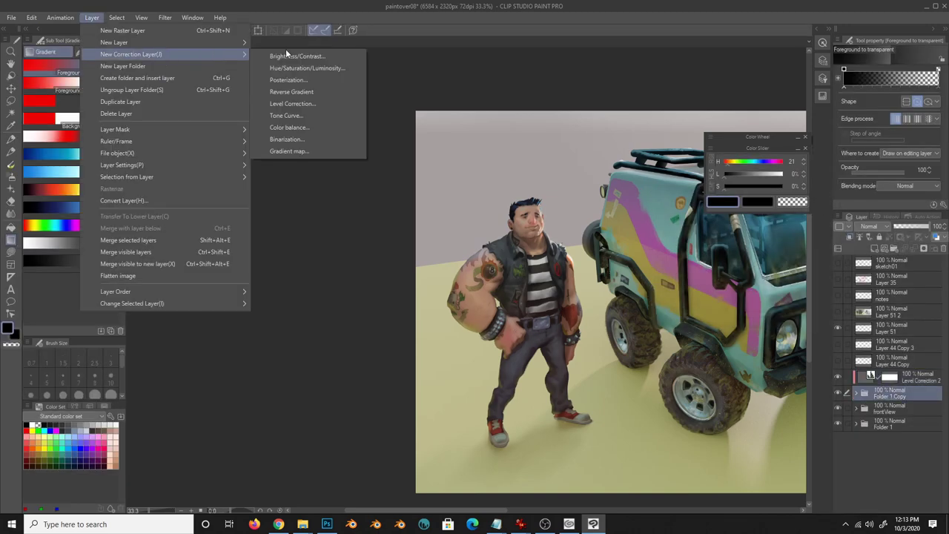
left_click(312, 123)
left_click_drag(606, 328, 640, 324)
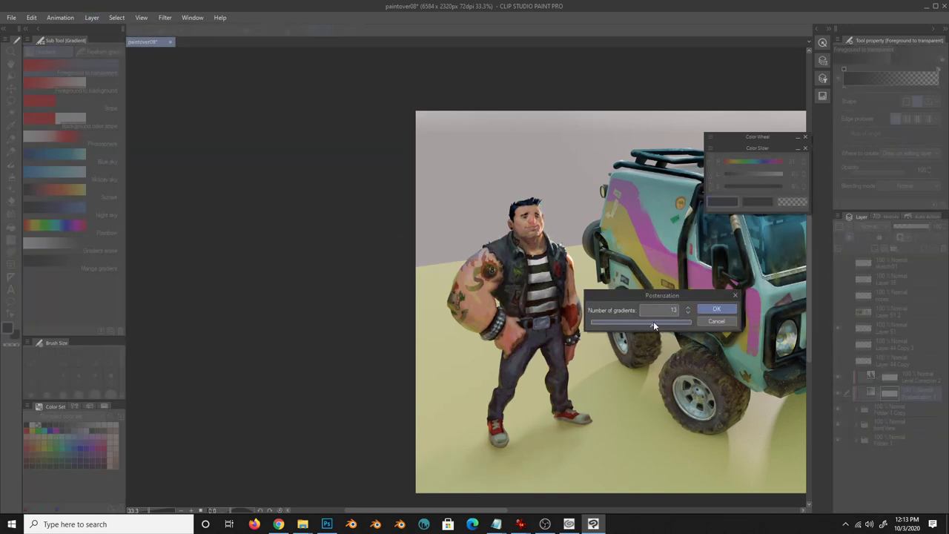
left_click(716, 308)
left_click_drag(906, 227, 900, 227)
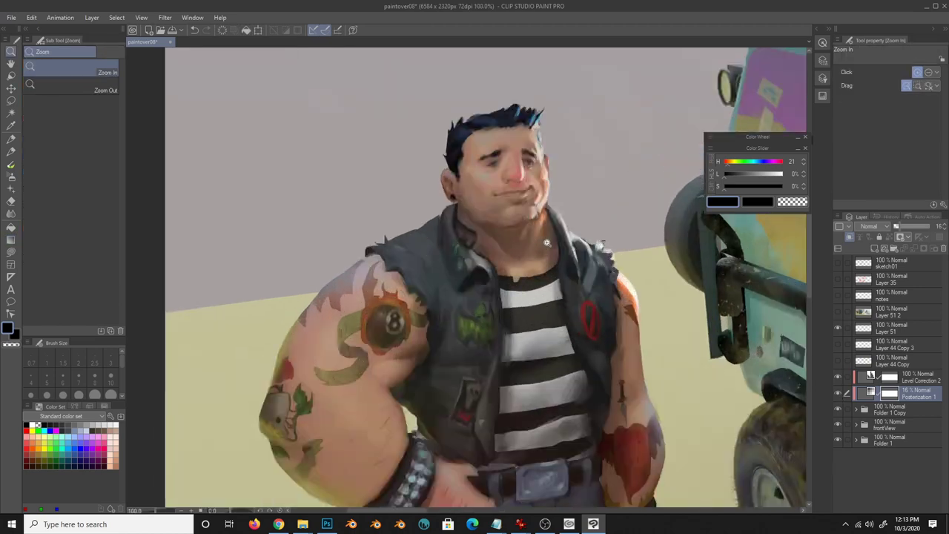
- Erase parts of the posterization around the biker's head with the Kneaded eraser
mouse_move(502, 261)
left_mouse_down()
mouse_move(682, 364)
mouse_move(571, 267)
left_mouse_up()
key("e")
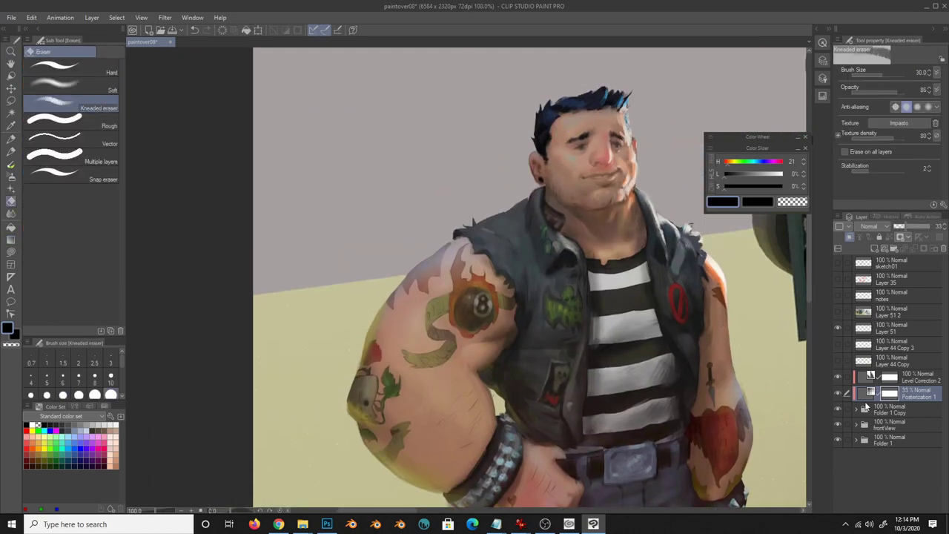
scroll(519, 430, "down", 3)
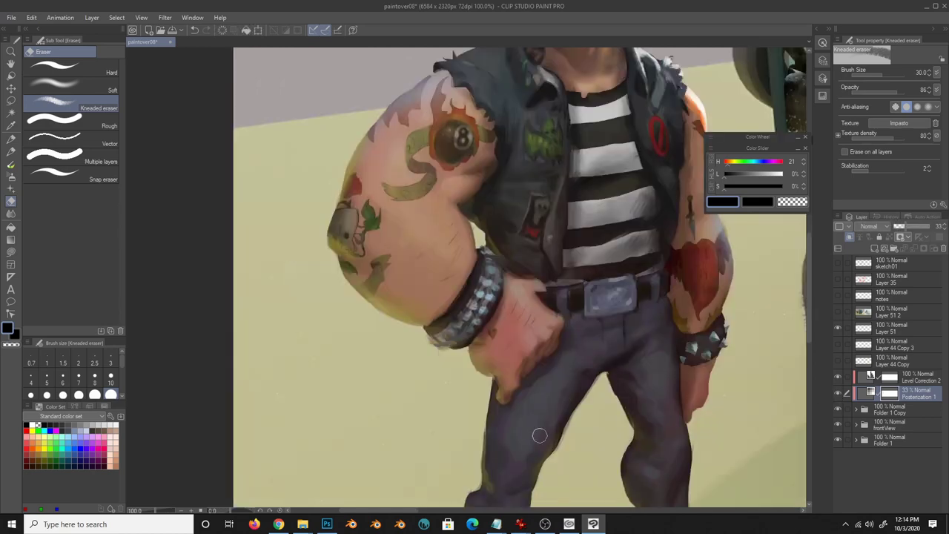
scroll(615, 423, "up", 5)
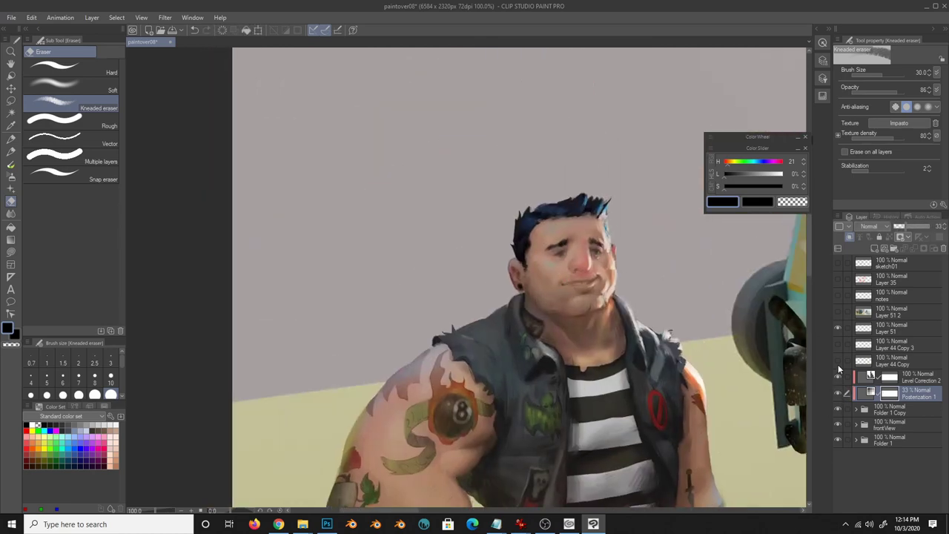
scroll(636, 382, "down", 2)
scroll(581, 241, "down", 1)
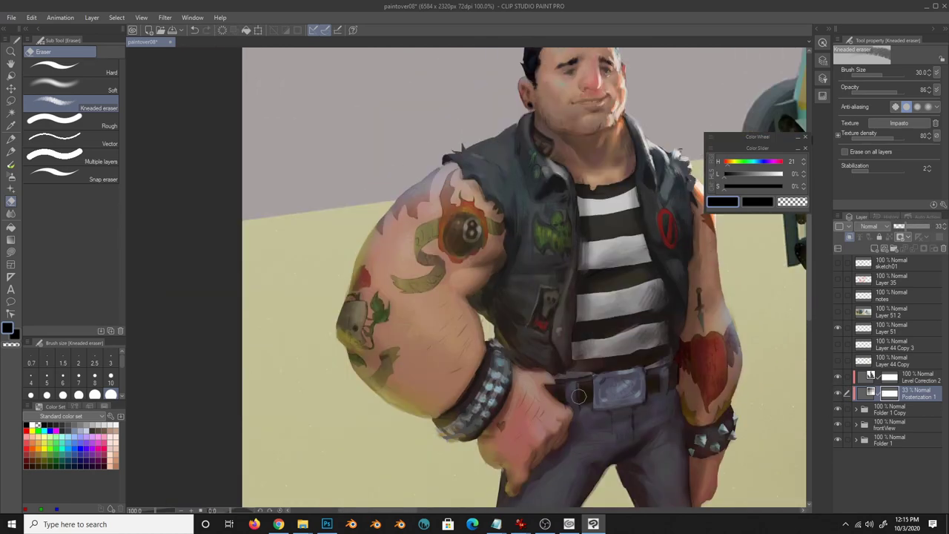
scroll(580, 397, "down", 2)
scroll(519, 385, "down", 3)
scroll(471, 371, "up", 1)
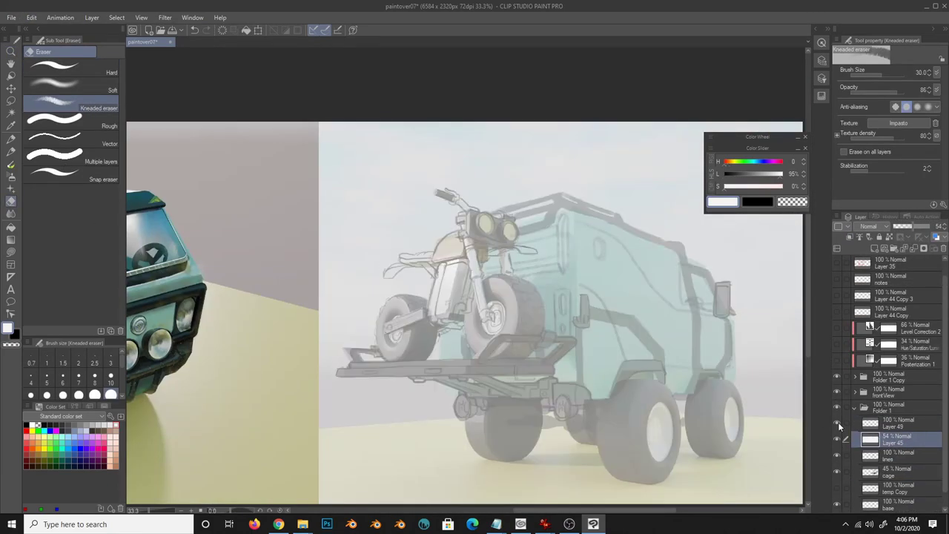
- On Layer 49, ink outlines of the carrier rack, its raised bracket and the platform bar
left_click(871, 423)
key("p")
key("x")
left_click_drag(373, 348, 354, 362)
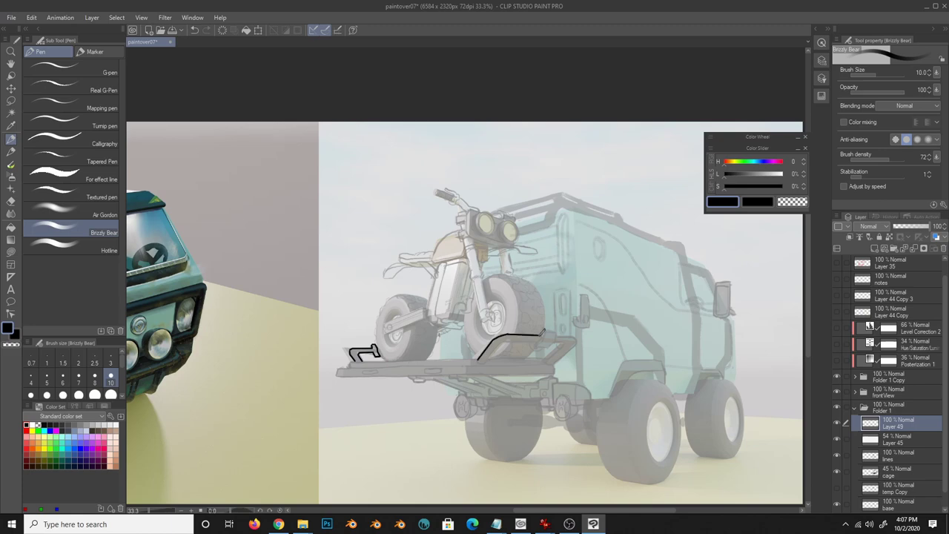
left_click_drag(479, 363, 535, 342)
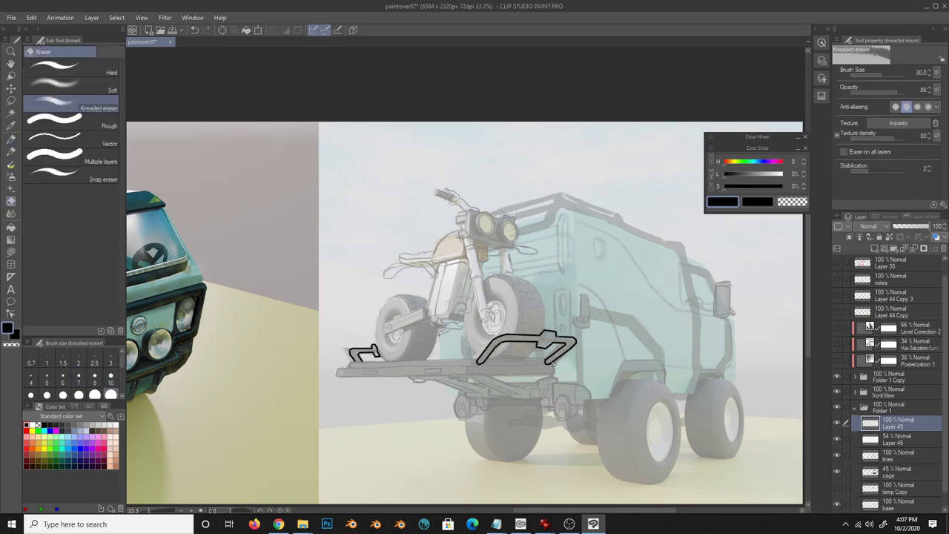
mouse_move(339, 363)
left_mouse_down()
mouse_move(553, 365)
mouse_move(337, 376)
left_mouse_up()
- On a new layer, Auto select the bar and bracket interiors and fill them black
key("ctrl+shift+n")
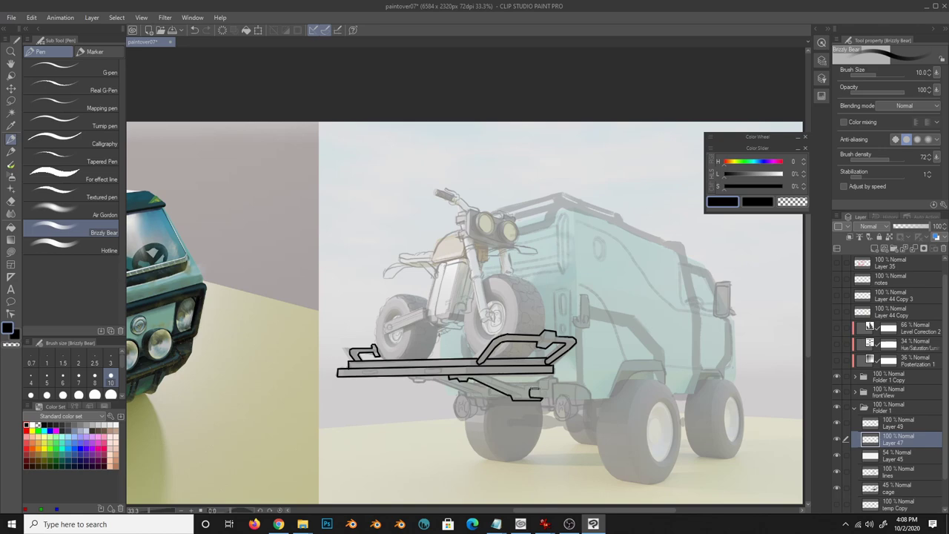
key("w")
left_click(519, 349)
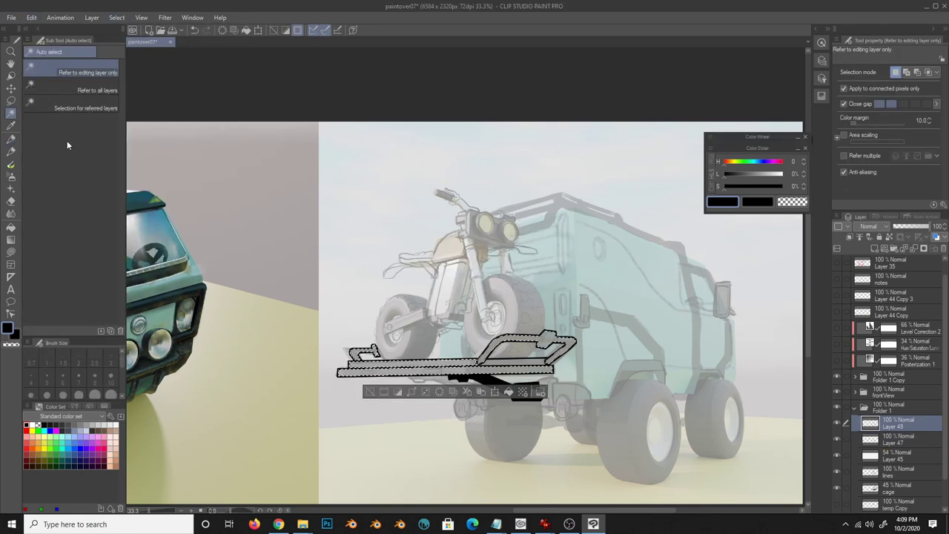
left_click(898, 423)
left_click(31, 17)
left_click(74, 121)
key("p")
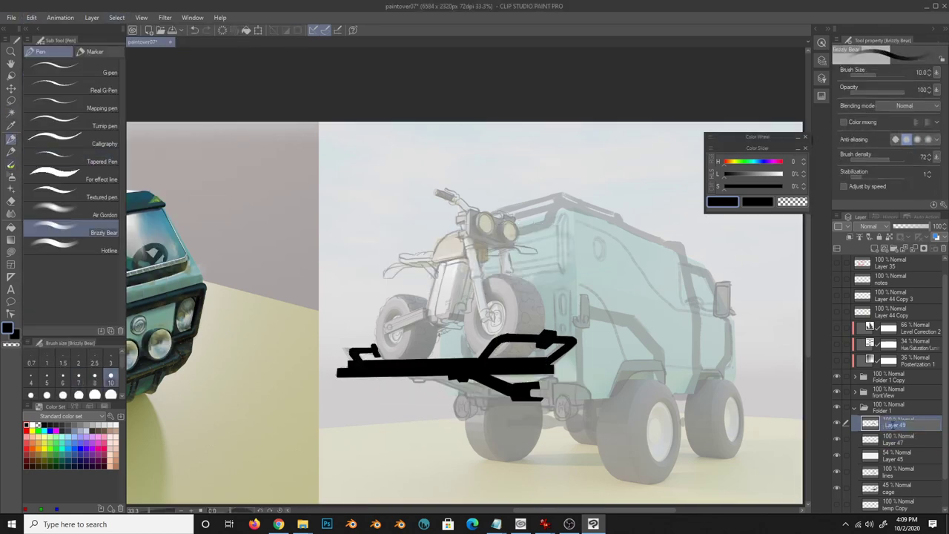
- Undo the lower arm fill, hide the render background, and add a coupling-arm layer
key("ctrl+z")
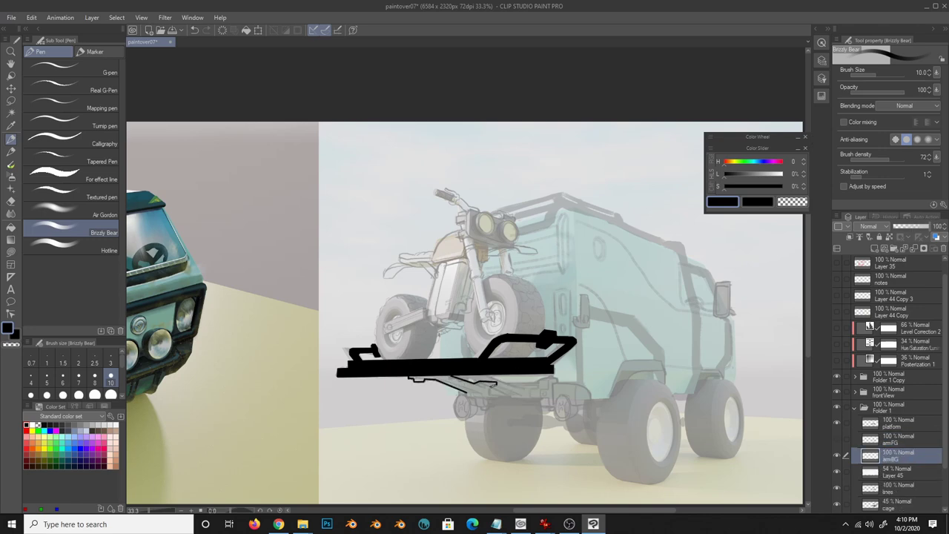
left_click(836, 472)
scroll(837, 472, "down", 3)
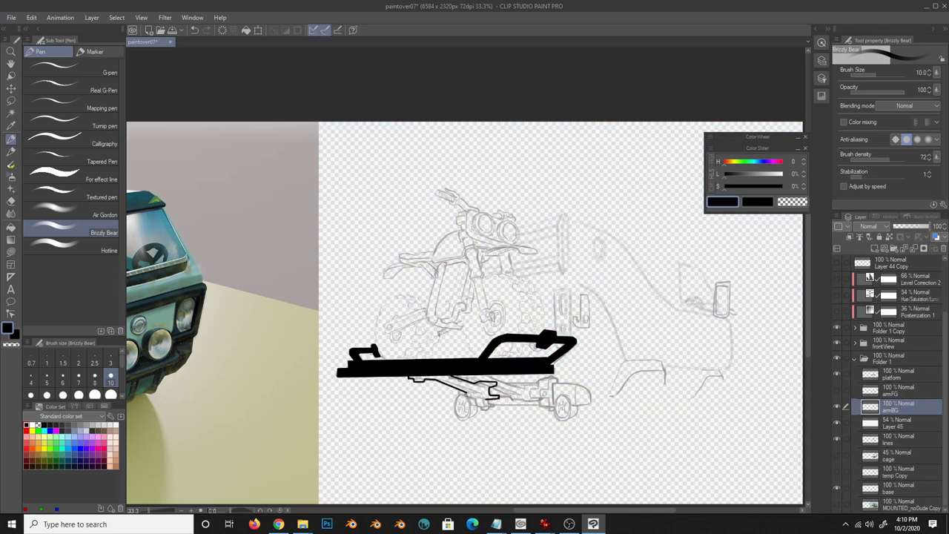
key("ctrl+shift+n")
key("r")
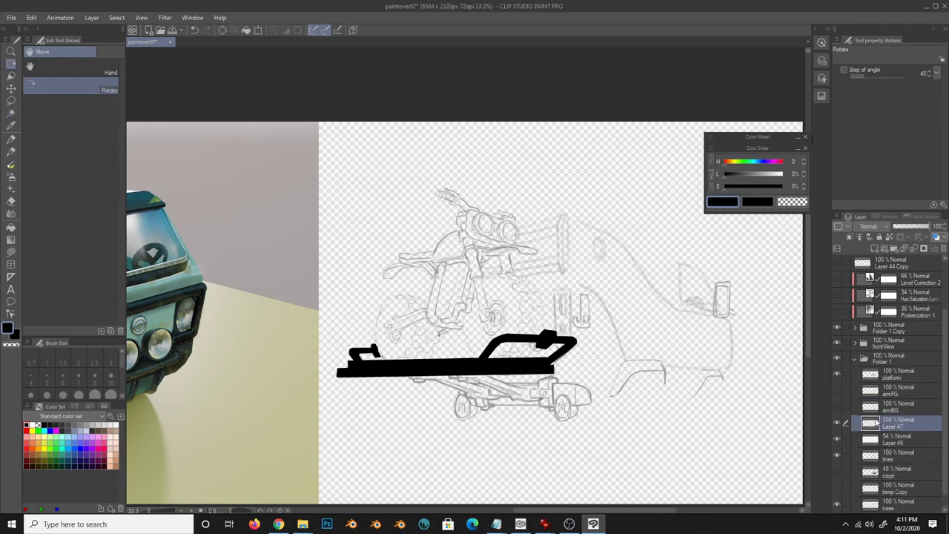
key("p")
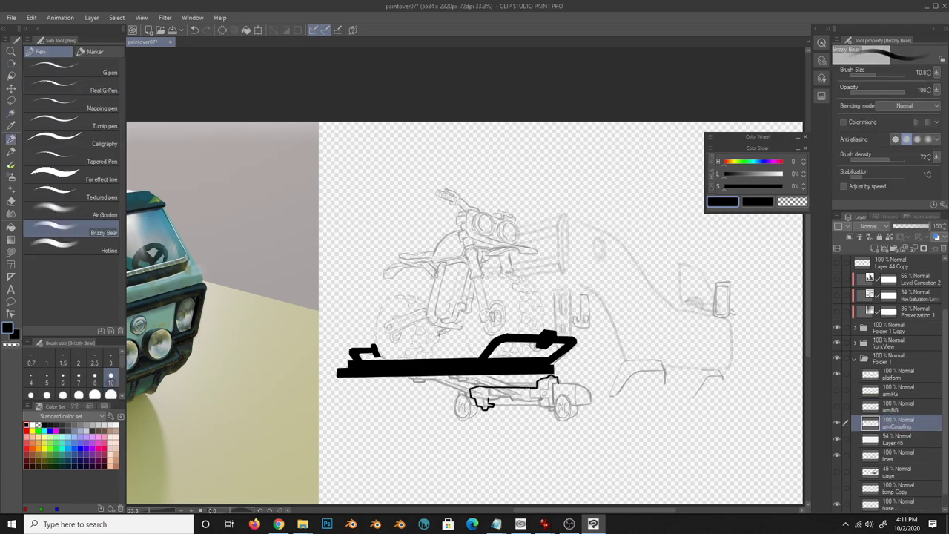
- Invert the bumper outline selection and fill the wheel housings black
left_click(116, 17)
left_click(198, 100)
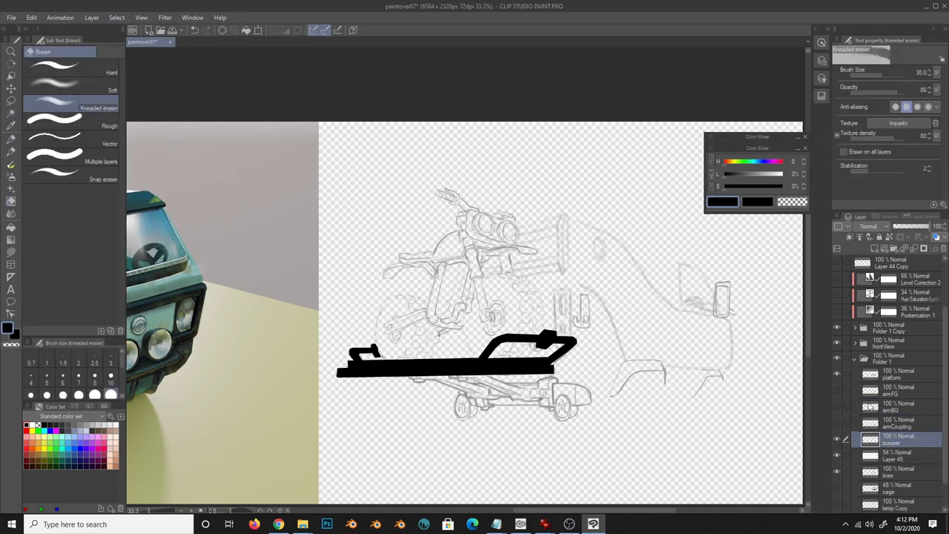
left_click(116, 18)
left_click(197, 100)
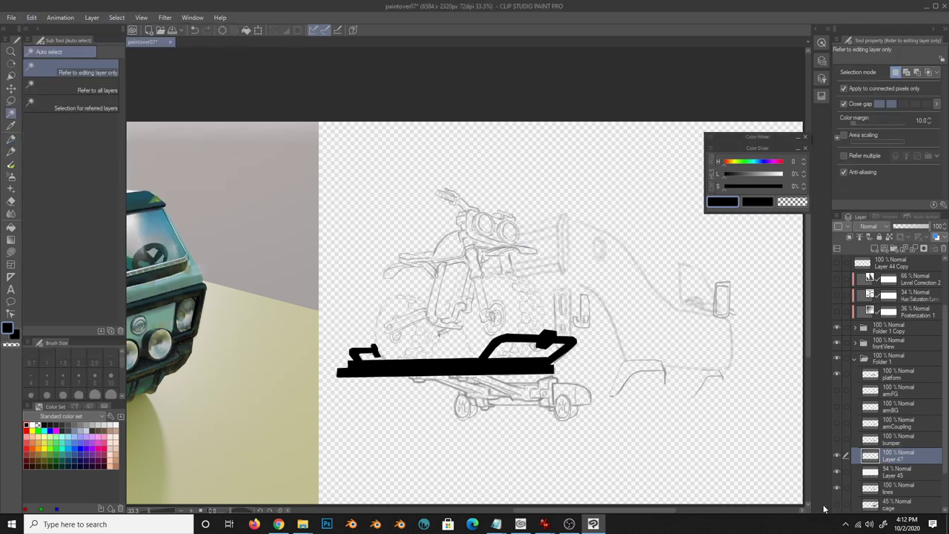
left_click(117, 17)
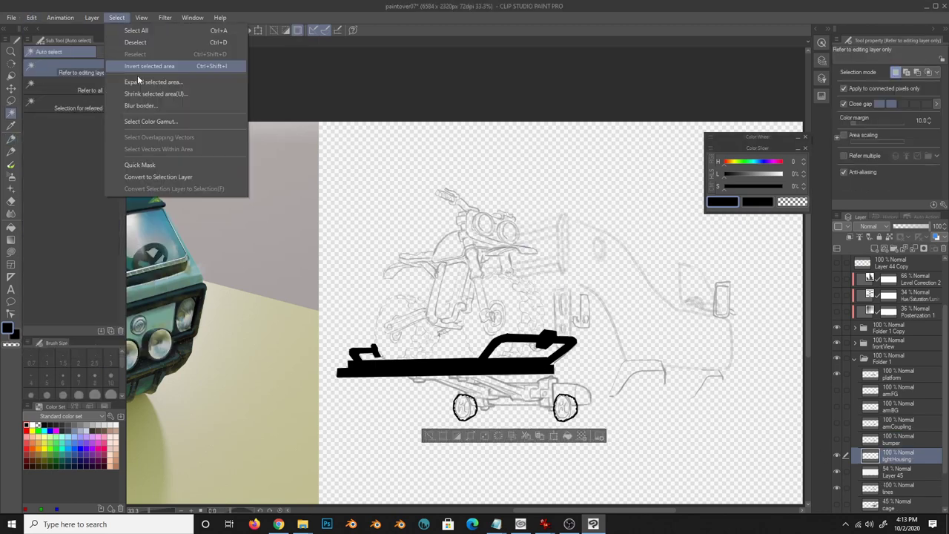
left_click(197, 101)
left_click(890, 406)
left_click(873, 422)
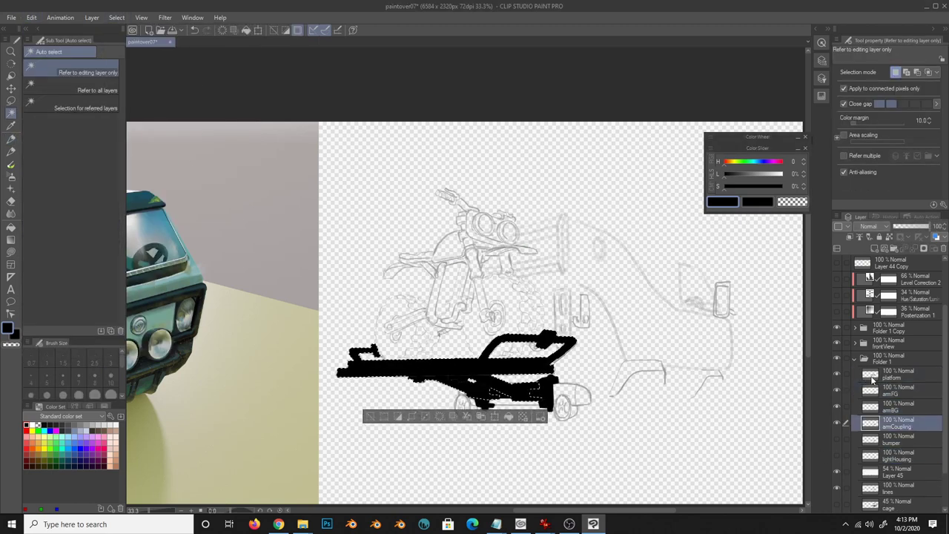
- Group the carrier part layers into a platform folder, moving Layer 47 inside
left_click(874, 439)
left_click(873, 455)
scroll(872, 462, "down", 2)
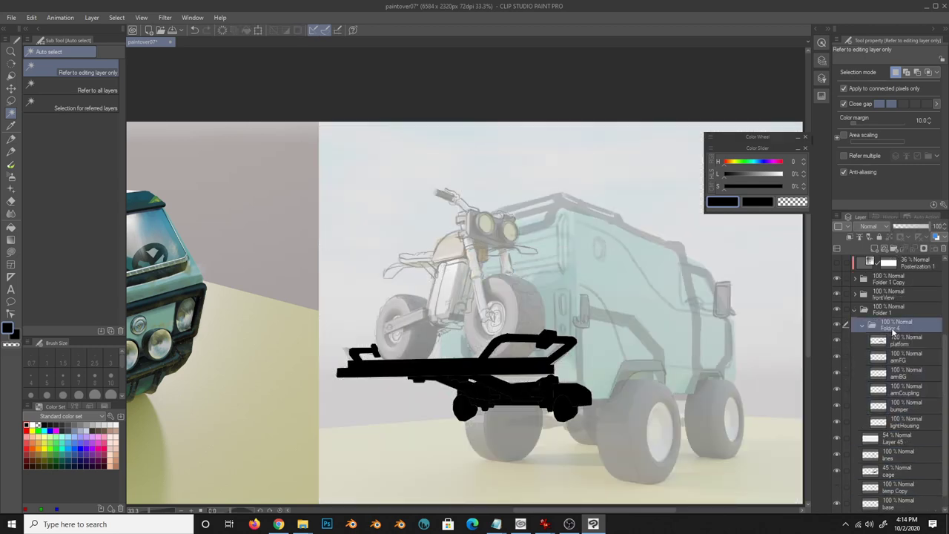
key("ctrl+shift+n")
key("p")
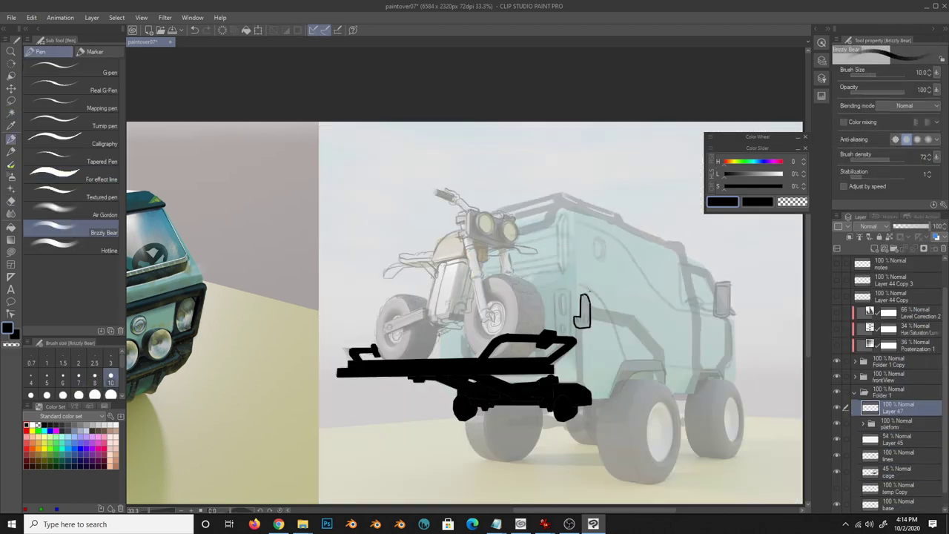
key("w")
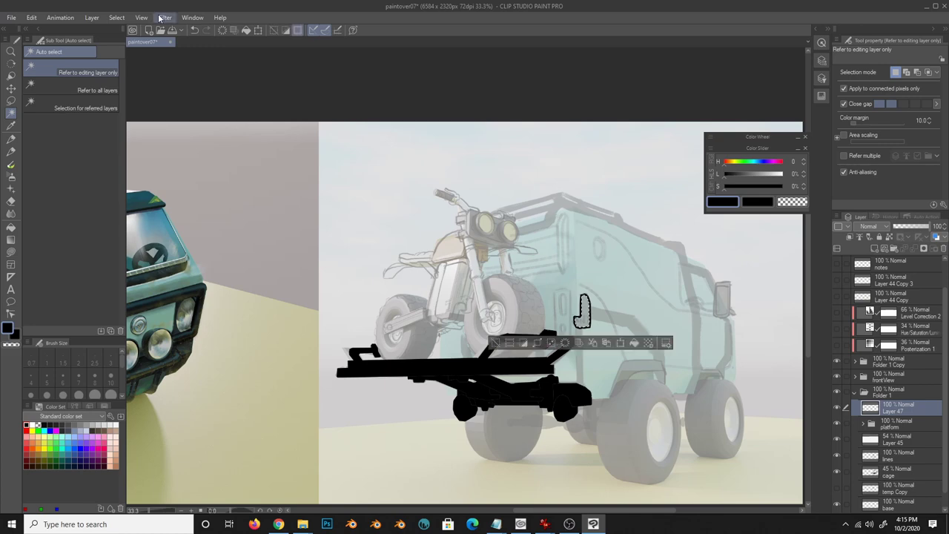
left_click_drag(872, 408, 883, 430)
scroll(883, 431, "down", 2)
- Compare recent platform painting against the plain render and sample the teal van colour
left_click(901, 445)
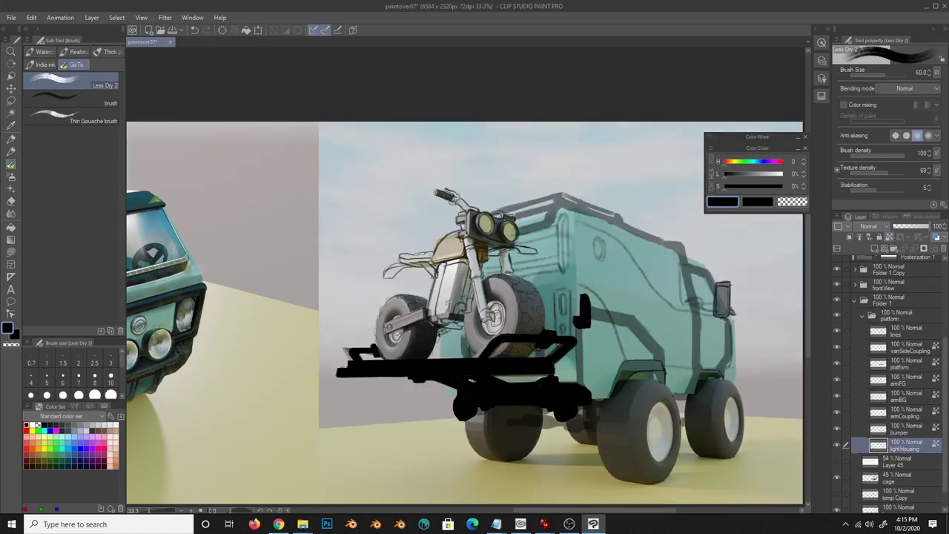
key("b")
key("ctrl+z")
key("ctrl+z")
key("ctrl+z")
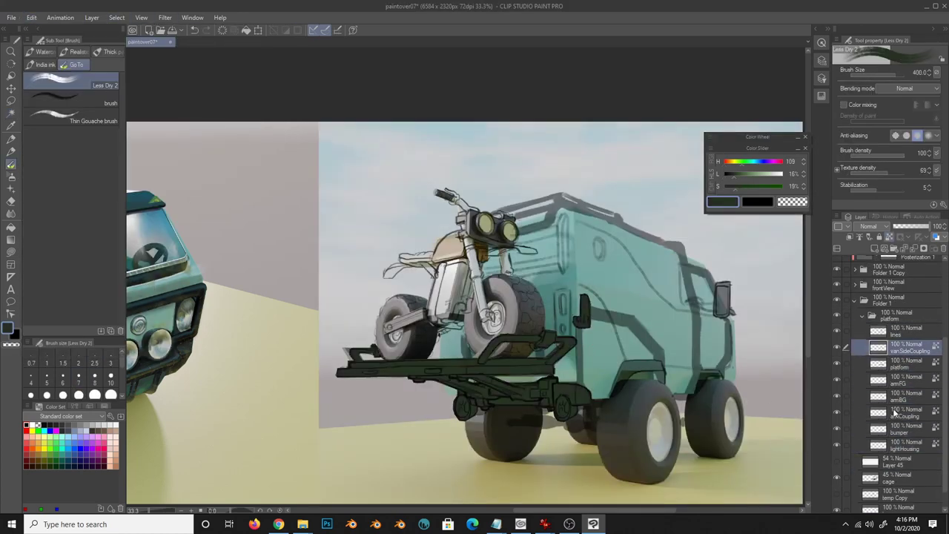
key("ctrl+z")
key("ctrl+z")
key("ctrl+z")
key("ctrl+z")
key("ctrl+z")
left_click(365, 353, "alt")
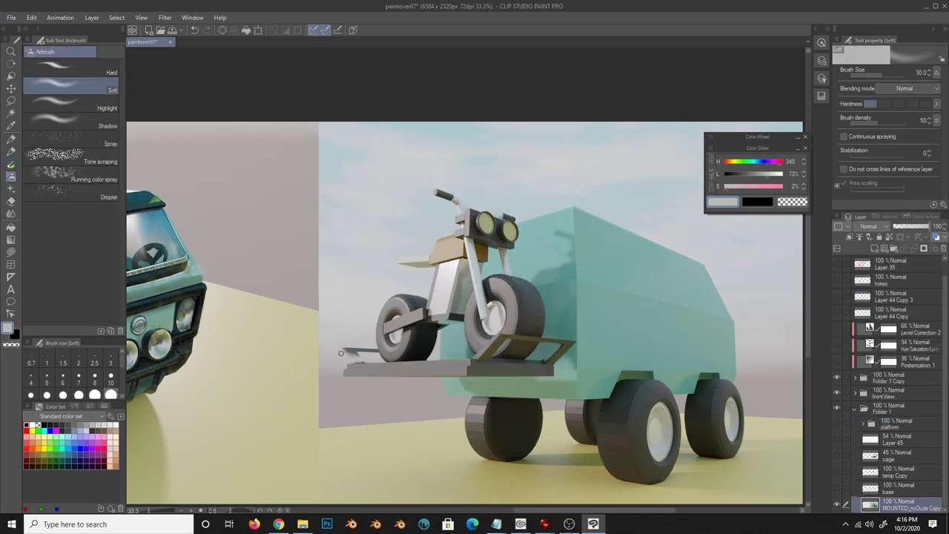
left_click(499, 341, "alt")
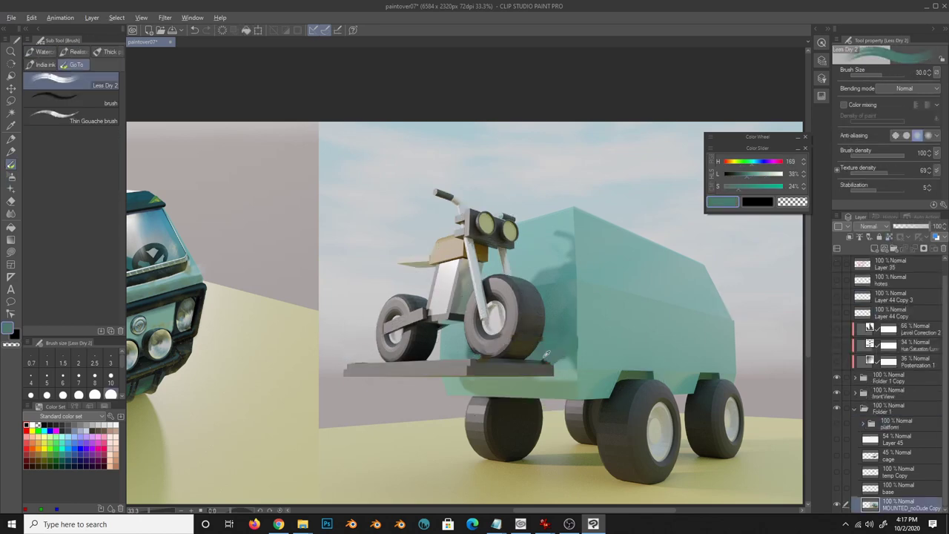
key("ctrl+y")
key("ctrl+y")
key("ctrl+y")
key("ctrl+y")
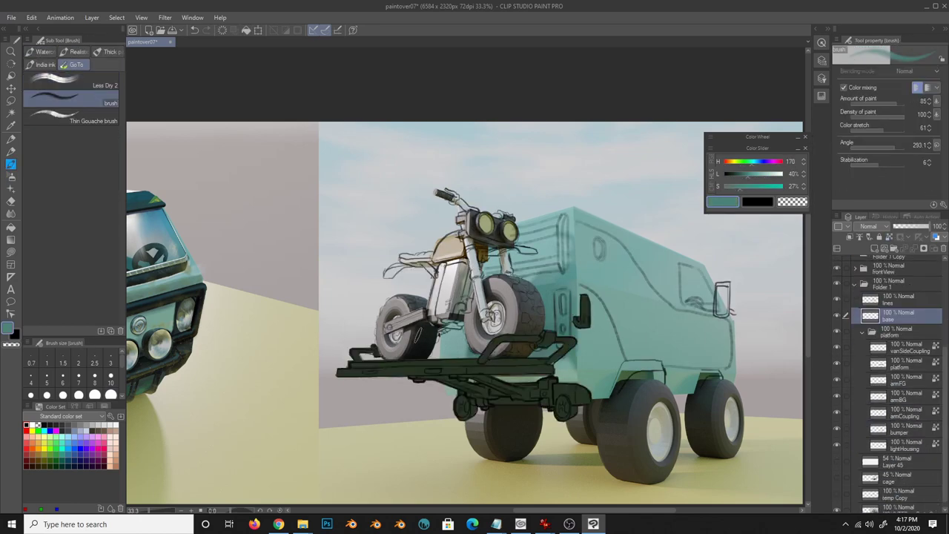
key("ctrl+z")
key("ctrl+z")
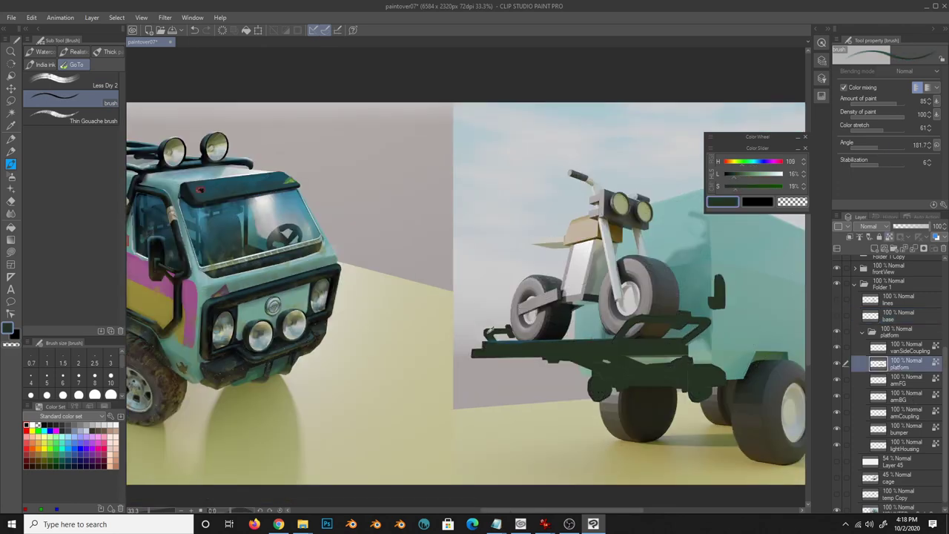
left_click(653, 335, "alt")
key("ctrl+y")
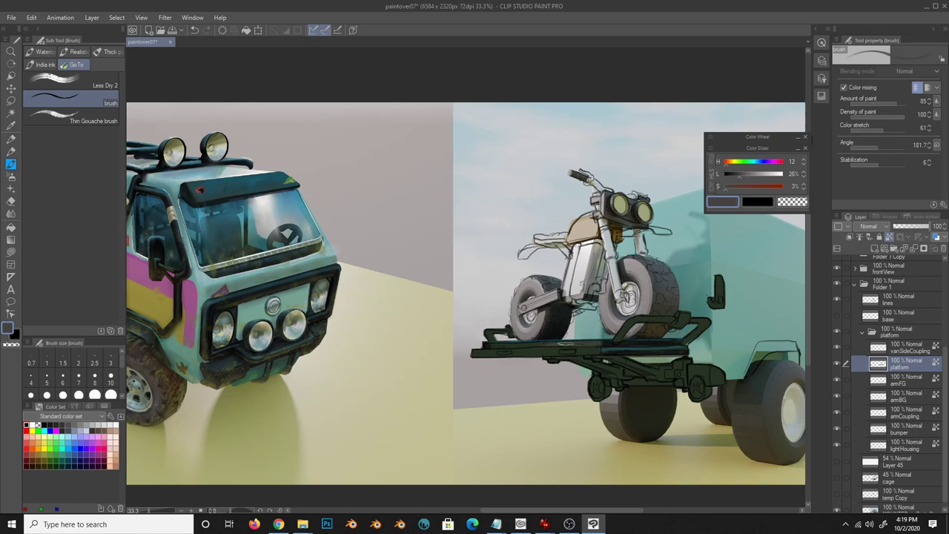
- Paint a light rack edge, darken its right end, and shade beneath on amFG
left_click_drag(483, 347, 521, 347)
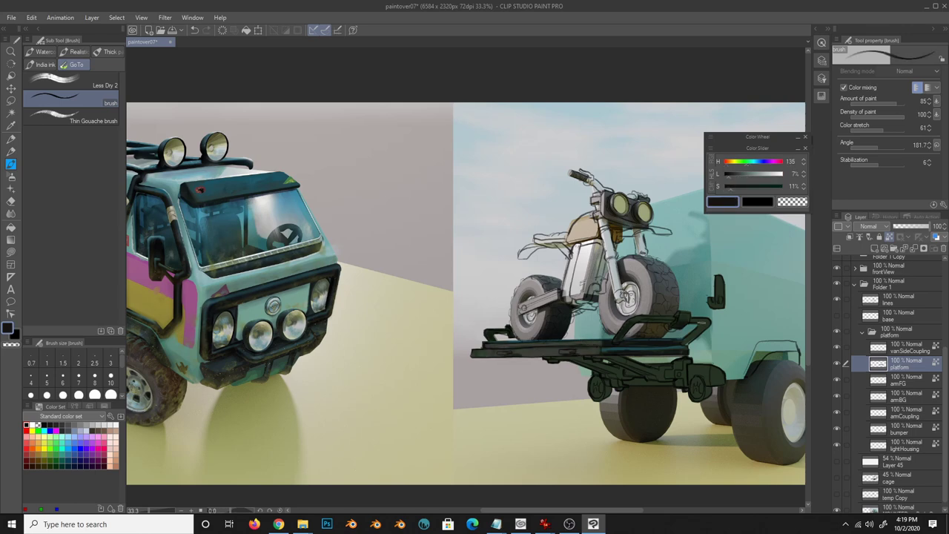
left_click_drag(708, 322, 684, 343)
key("alt+bracketleft")
left_click_drag(598, 358, 656, 382)
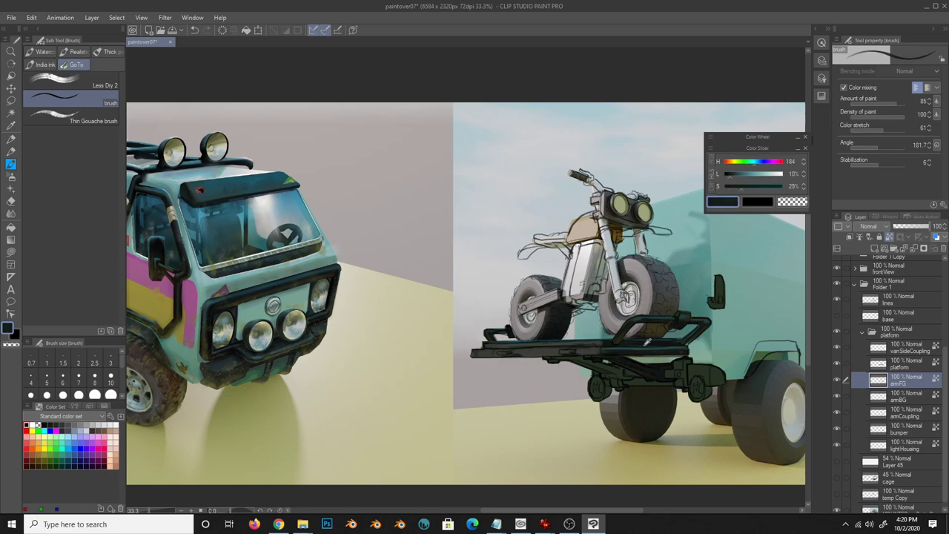
key("alt+bracketleft")
key("alt+bracketleft")
key("alt+bracketleft")
left_click_drag(715, 371, 699, 393)
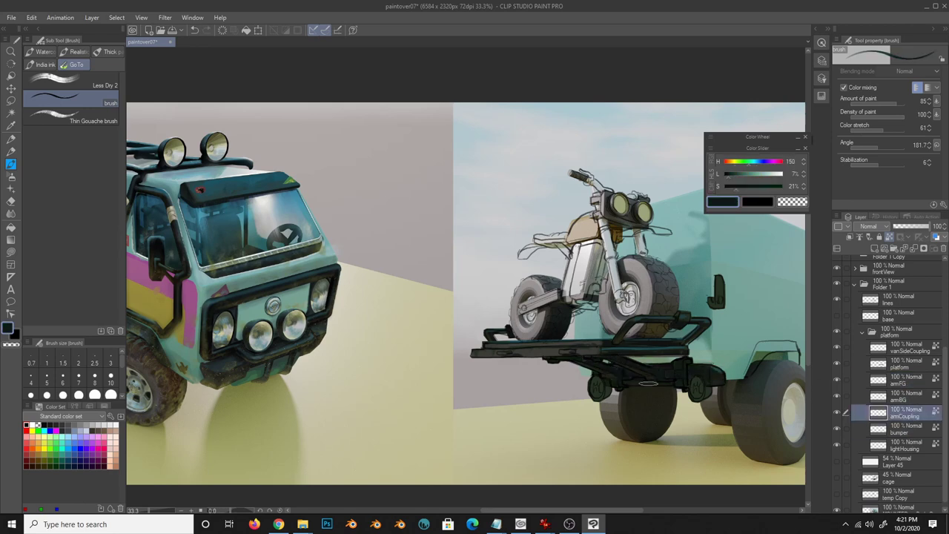
- On the lightHousing layer, shade the left and right light housings dark
key("alt+bracketright")
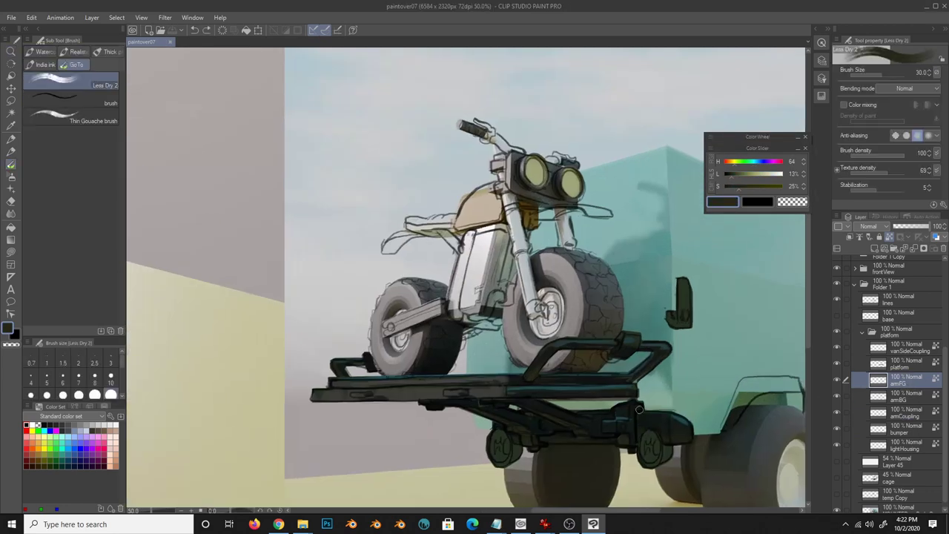
left_click(912, 394)
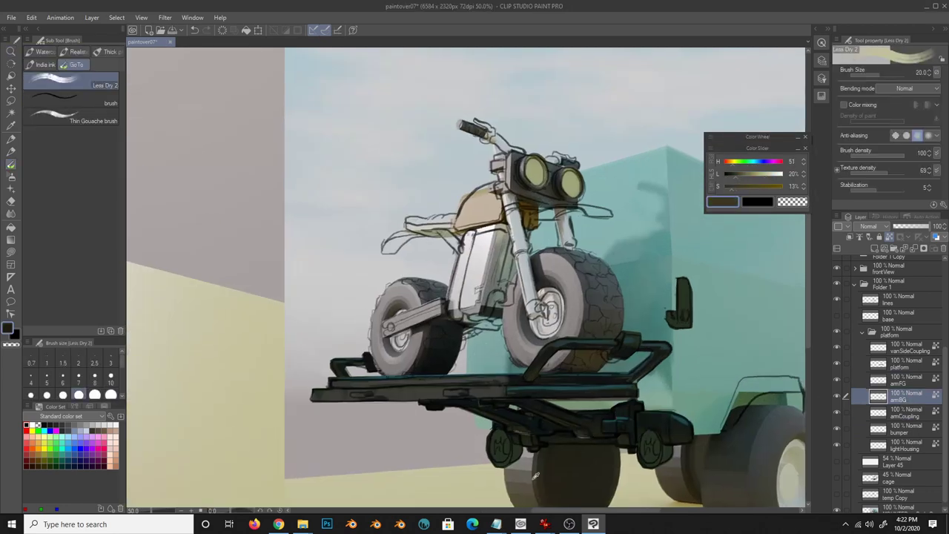
left_click(908, 445)
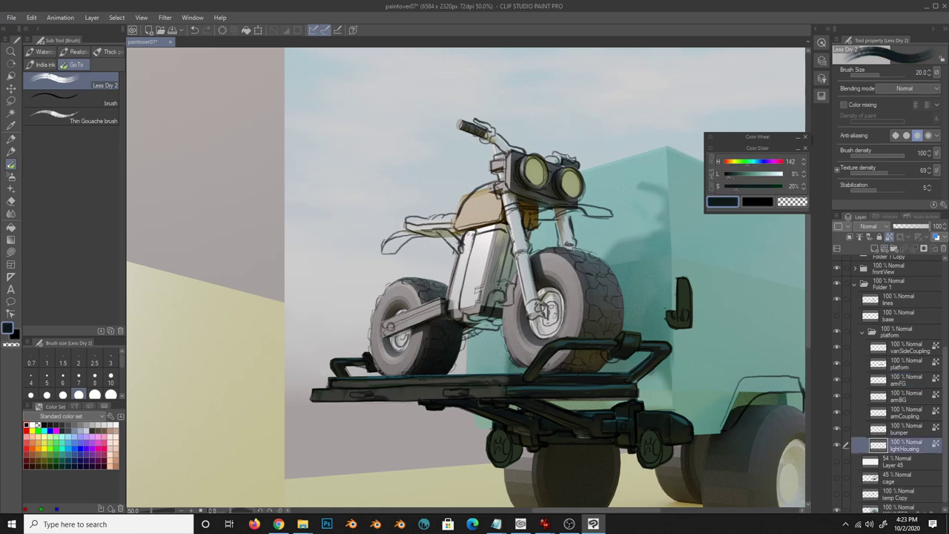
left_click_drag(645, 434, 675, 464)
left_click_drag(489, 430, 526, 471)
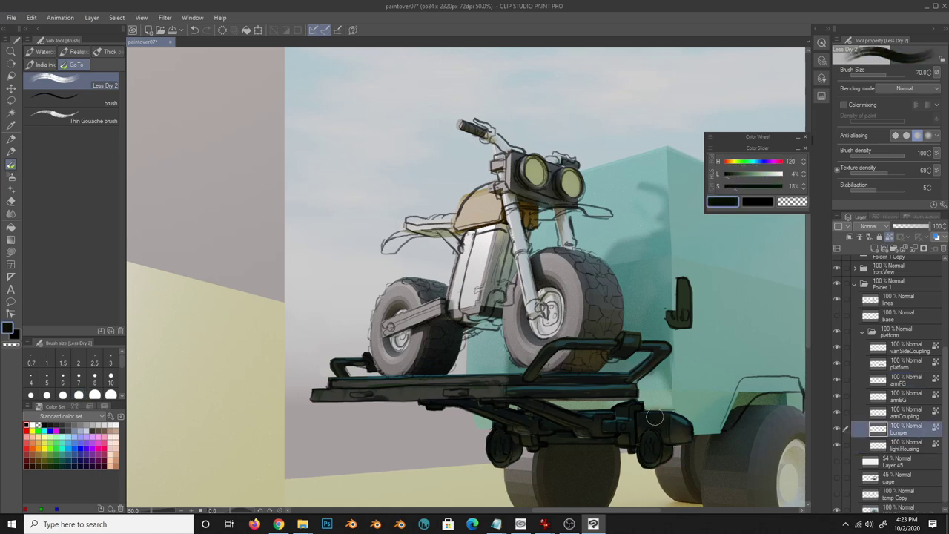
- Sample dark platform grey, shrink the brush to size 17, and paint a round lamp under the rack
left_click(907, 364)
left_click(439, 388, "alt")
left_click(393, 386, "alt")
key("bracketleft")
key("bracketleft")
key("bracketleft")
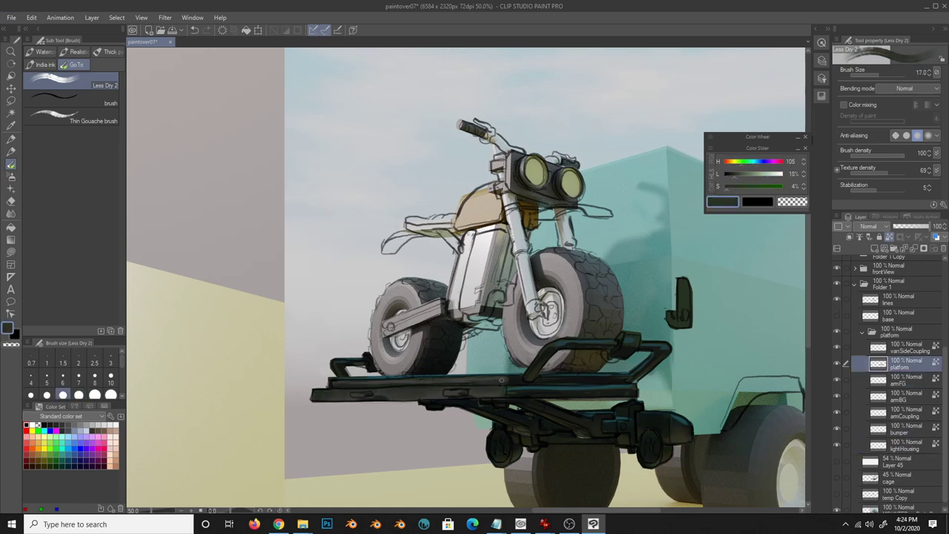
left_click(504, 381, "alt")
left_click(536, 364, "alt")
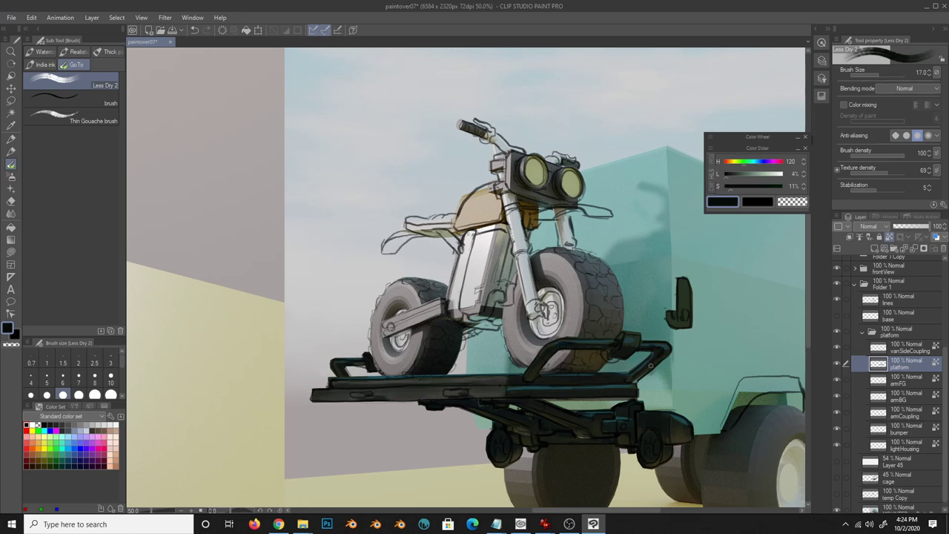
left_click(686, 316, "alt")
left_click(685, 316, "ctrl+shift")
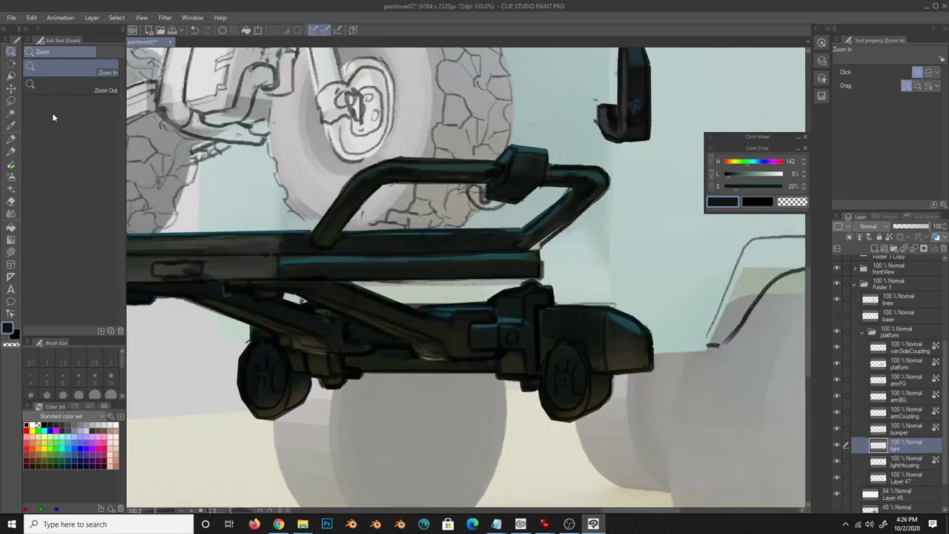
left_click(629, 420)
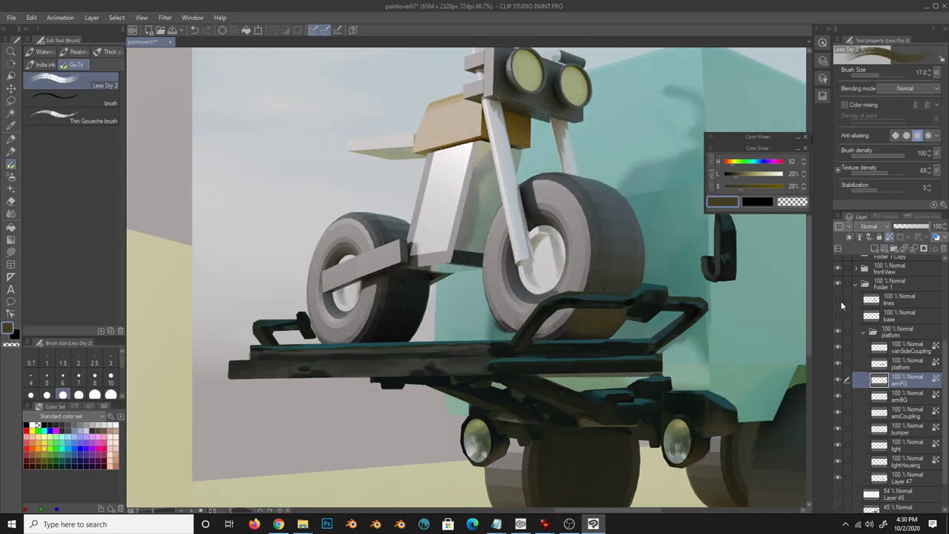
- Sample dark, brown and dark teal tones across the amBG, amFG and amCoupling layers
left_click(542, 431, "ctrl+shift")
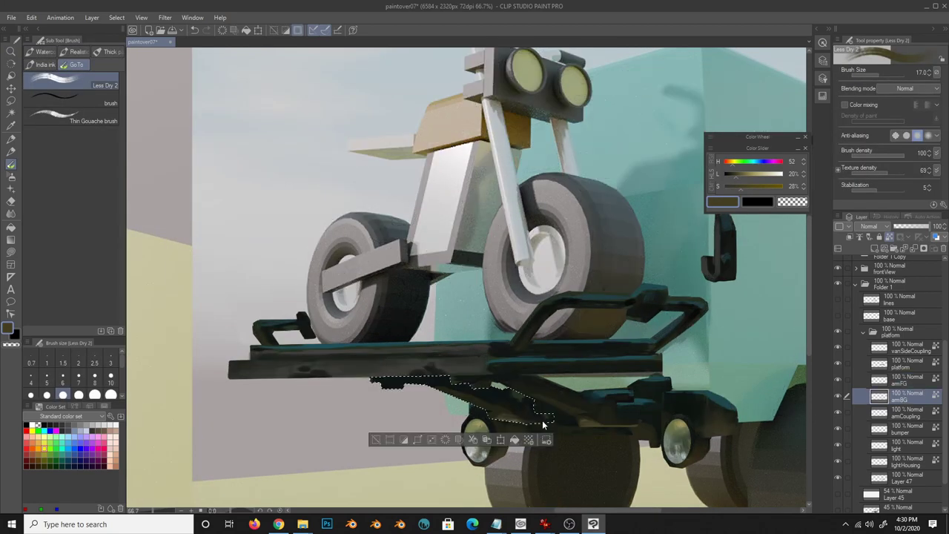
left_click(486, 358, "alt")
left_click(571, 411, "ctrl+shift")
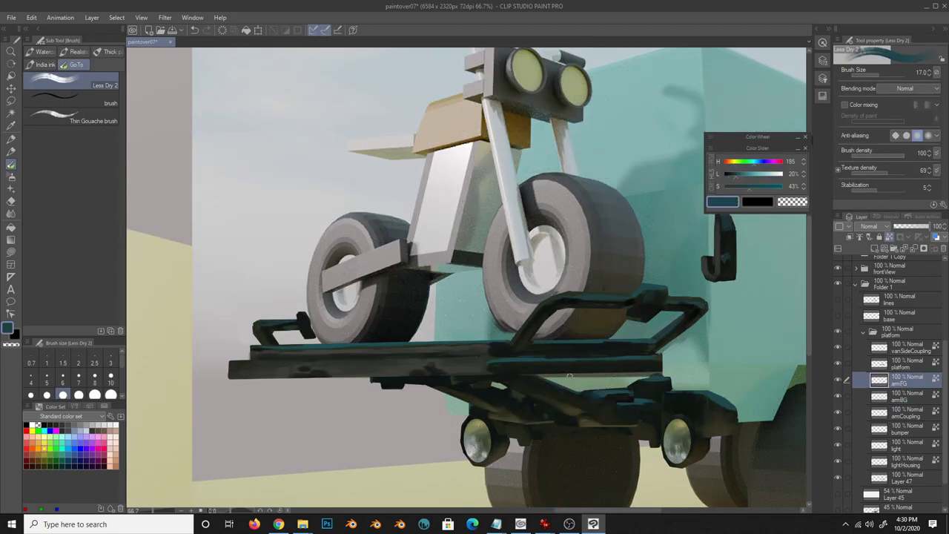
left_click(633, 419, "alt")
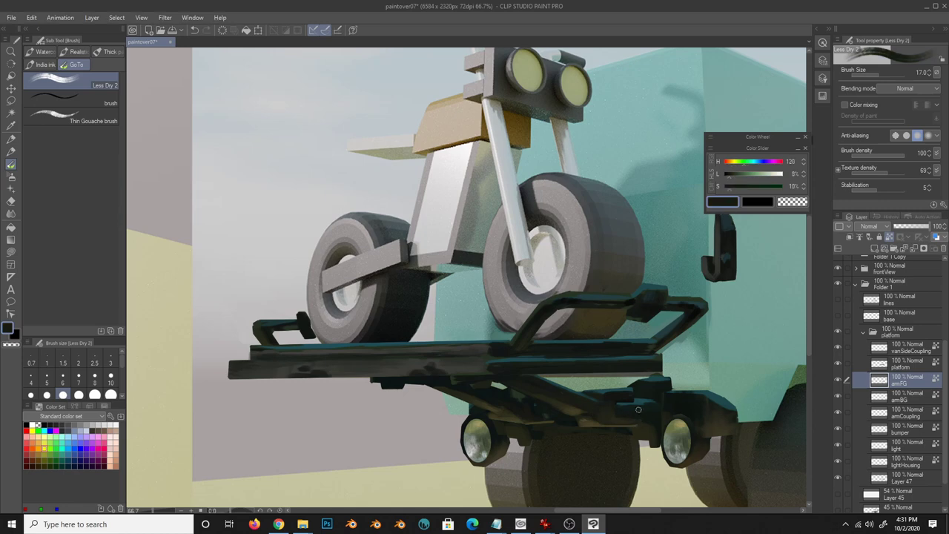
left_click(599, 413, "ctrl+shift")
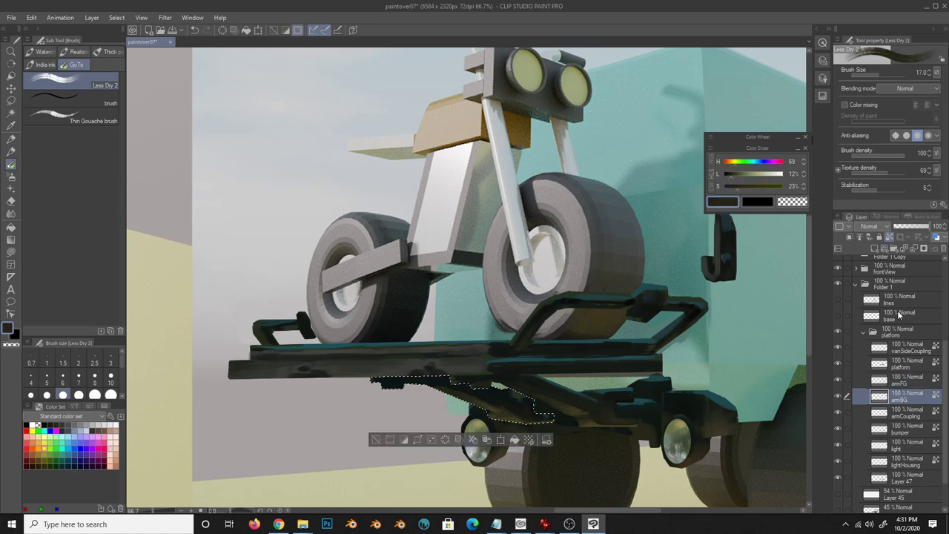
left_click(485, 382, "alt")
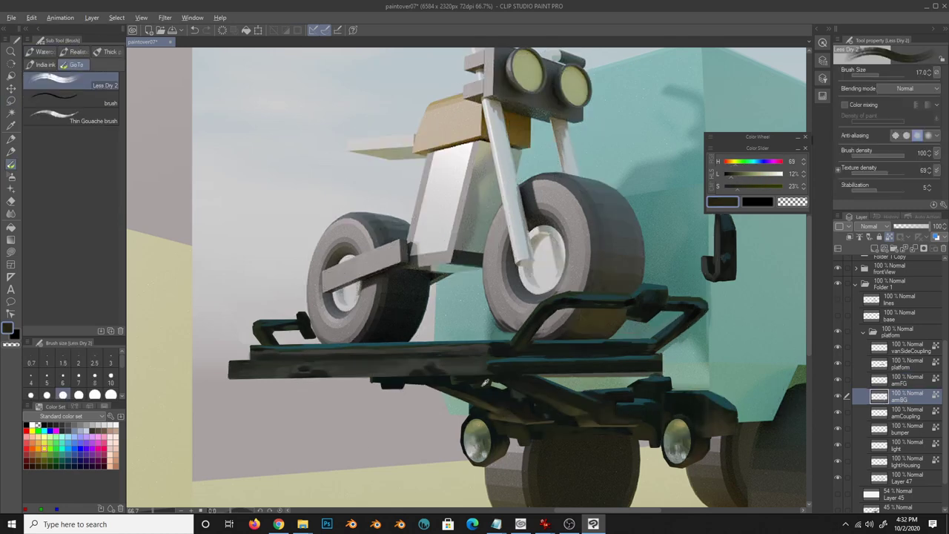
left_click(914, 410)
left_click(643, 430, "alt")
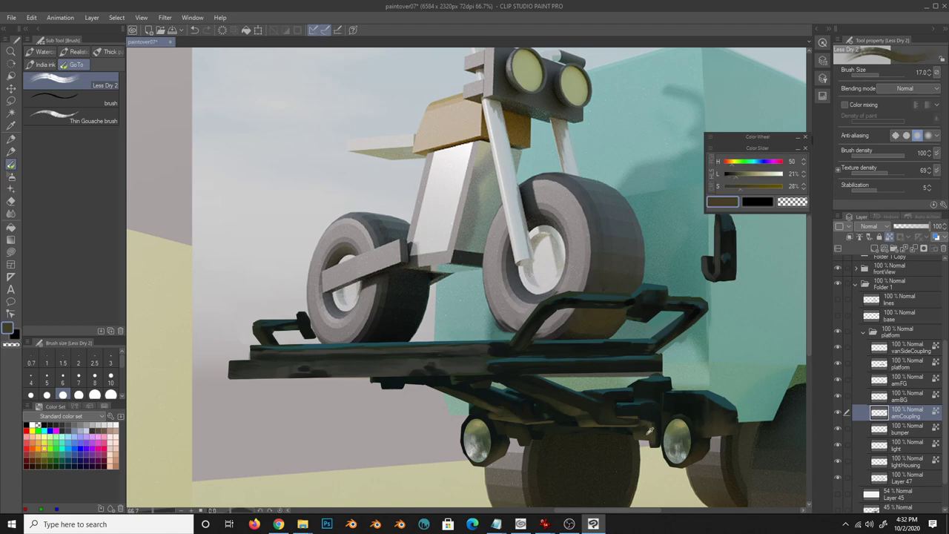
left_click(644, 399, "alt")
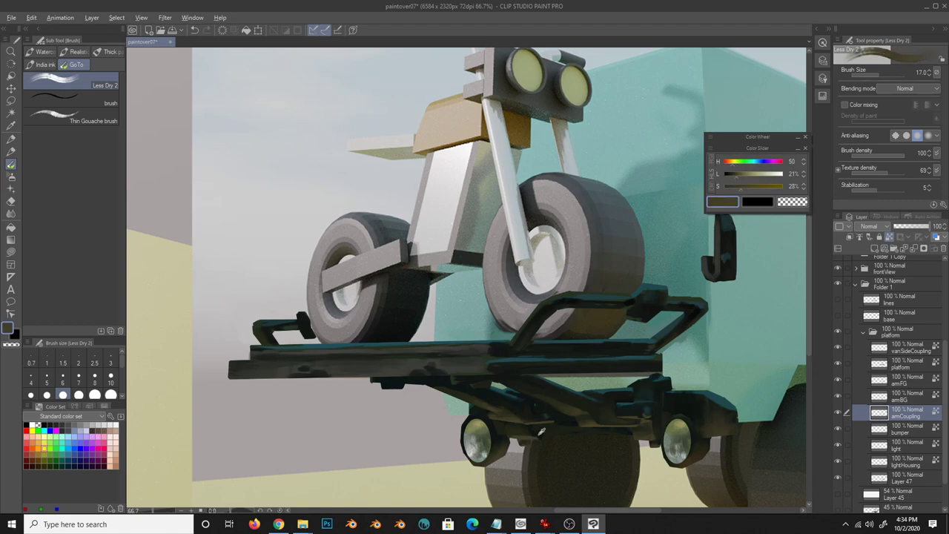
- On the platform layer, add teal pen highlights along the platform edges
left_click(907, 429)
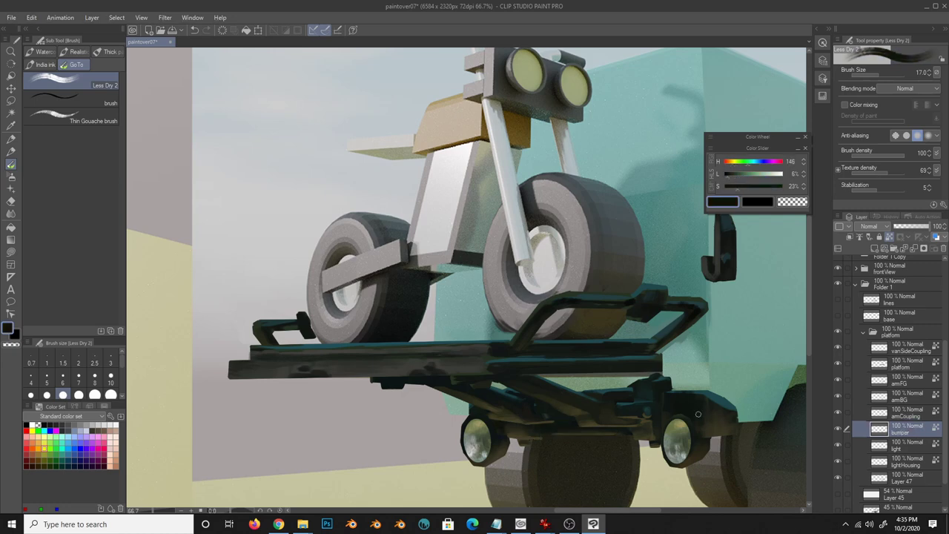
left_click(904, 465)
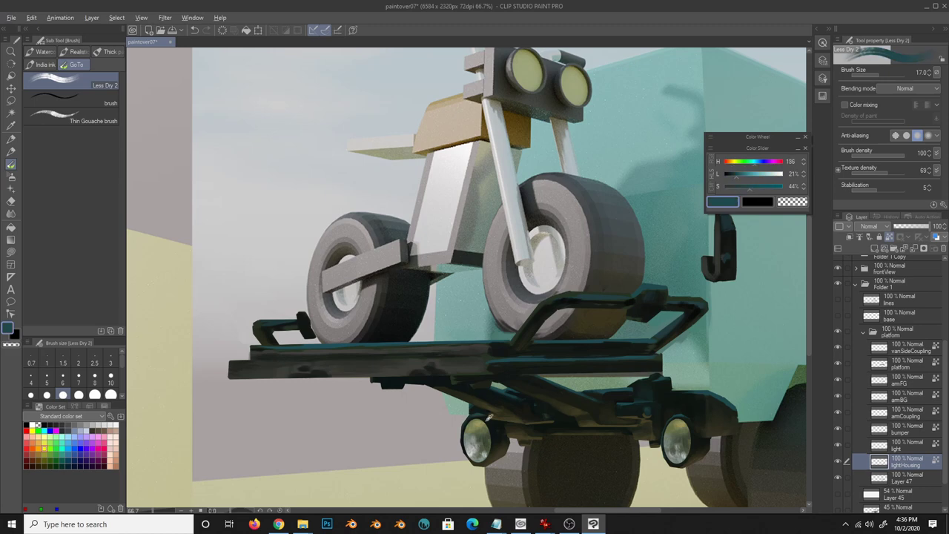
left_click(526, 396, "ctrl+shift")
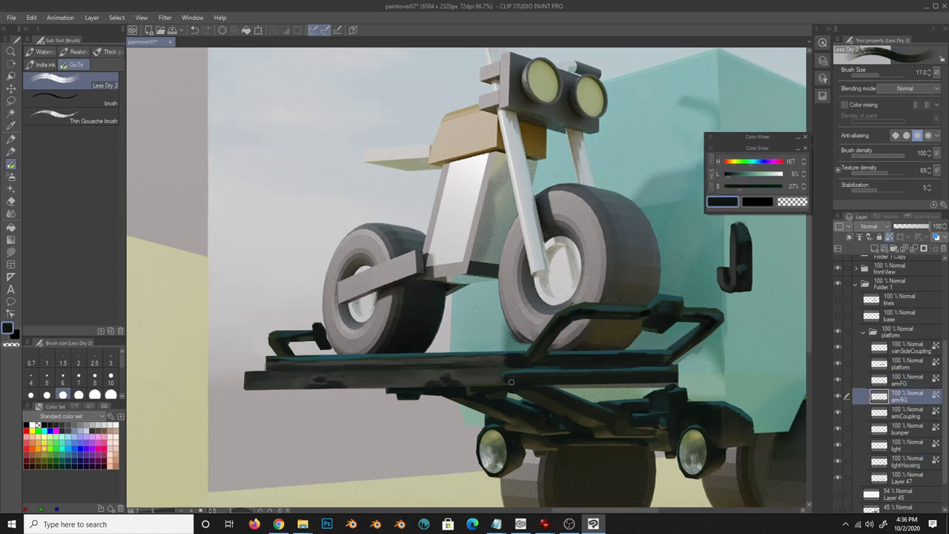
left_click(517, 357, "ctrl+shift")
key("p")
left_click(246, 376, "alt")
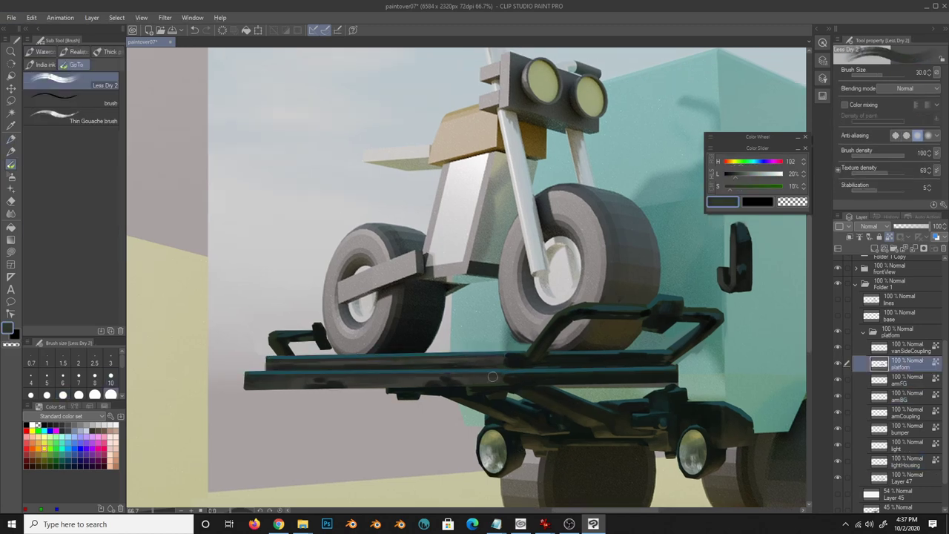
mouse_move(403, 380)
left_mouse_down()
mouse_move(505, 376)
mouse_move(407, 361)
left_mouse_up()
- Sample platform and railing tones, then airbrush dark shading under the platform on a new layer
key("b")
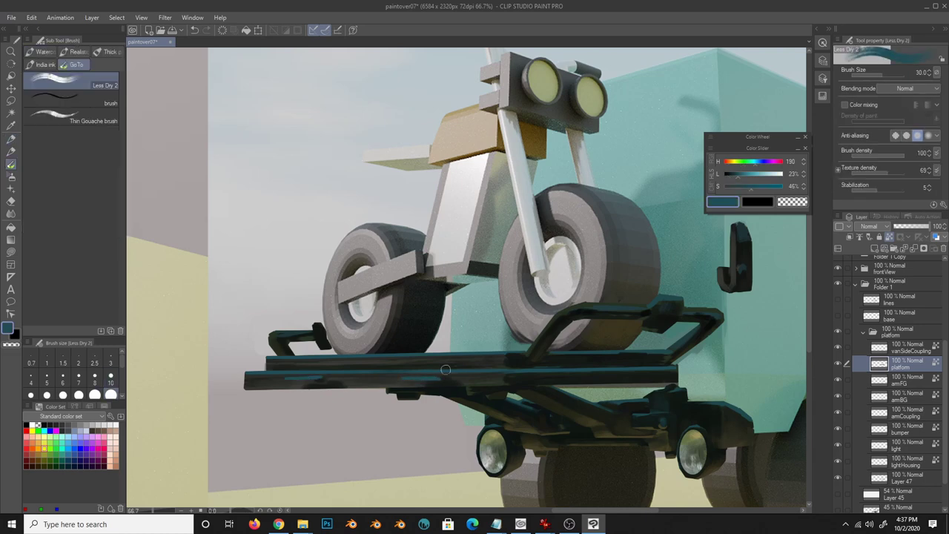
key("p")
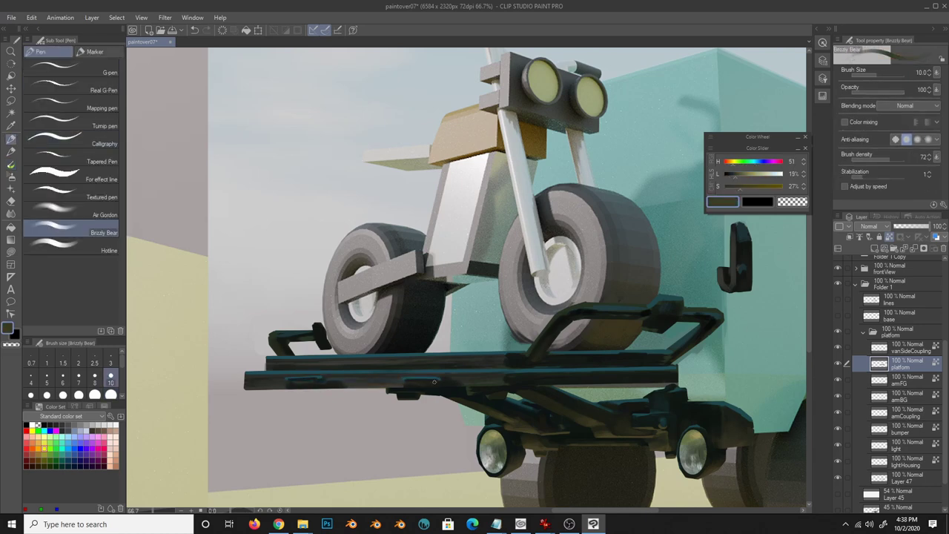
key("b")
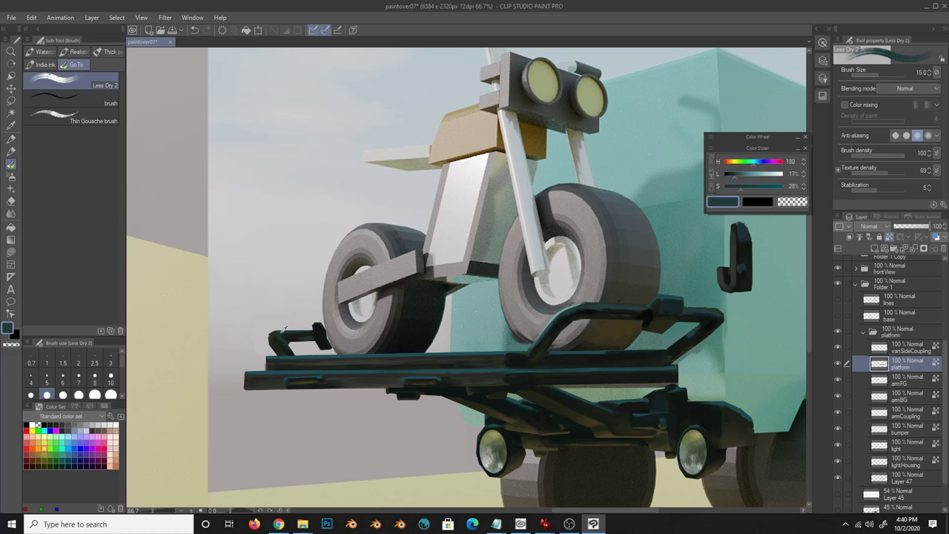
left_click(324, 346, "alt")
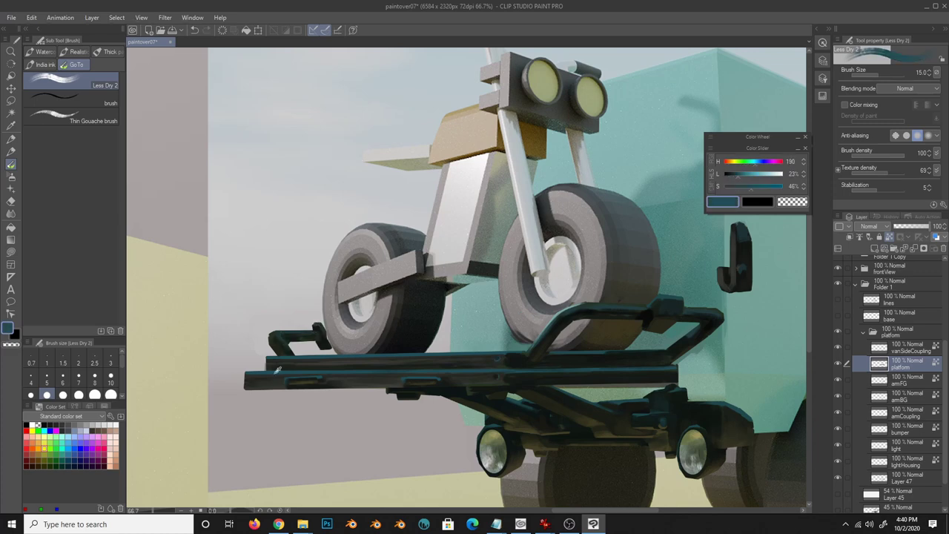
left_click(712, 319, "alt")
key("ctrl+shift+n")
key("b")
left_click_drag(623, 345, 558, 331)
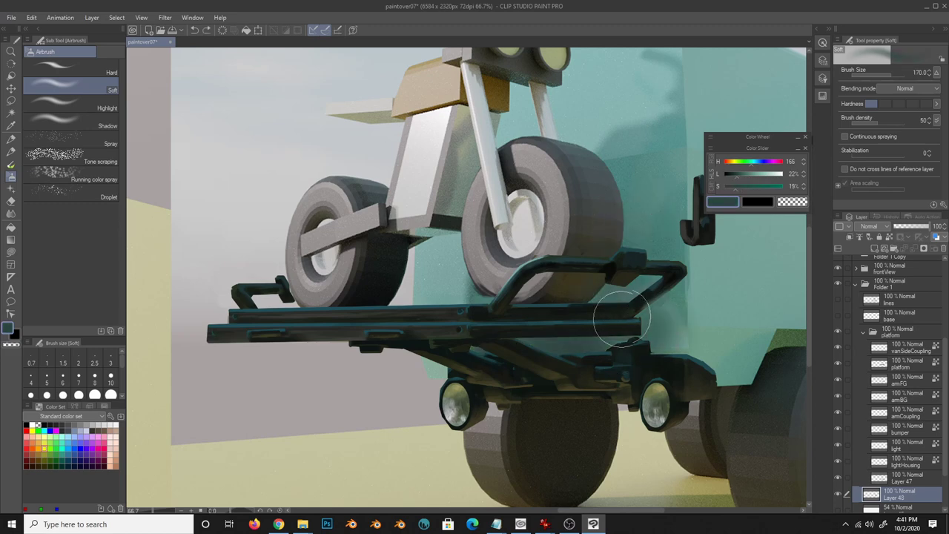
- Paint a dark stroke along the rack edge and fade the shadow layer to 26% opacity
key("b")
left_click(632, 324, "alt")
left_click_drag(671, 345, 631, 324)
mouse_move(933, 226)
left_mouse_down()
mouse_move(907, 229)
mouse_move(920, 226)
left_mouse_up()
- Add a teal stroke on another new layer, then zoom out to view the whole van
key("ctrl+shift+n")
key("b")
key("b")
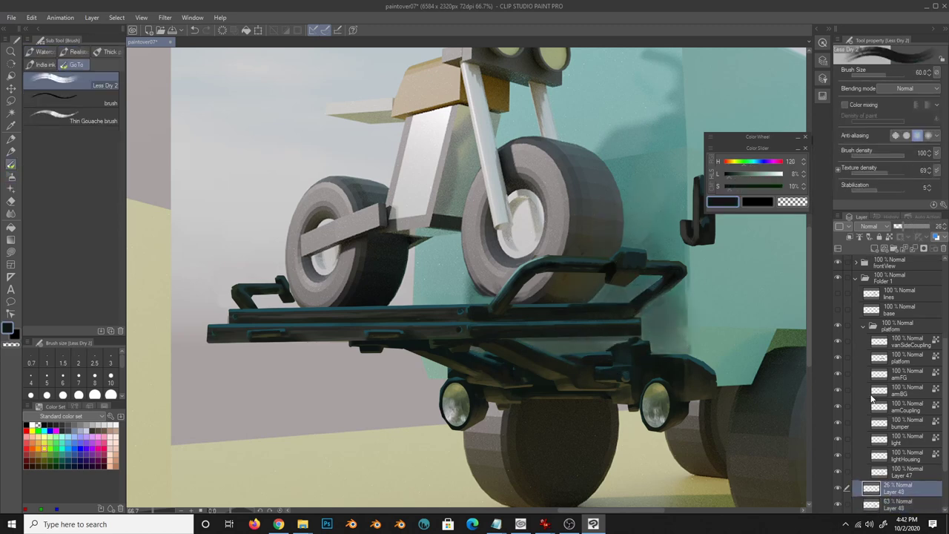
left_click(671, 311, "alt")
left_click_drag(671, 311, 694, 299)
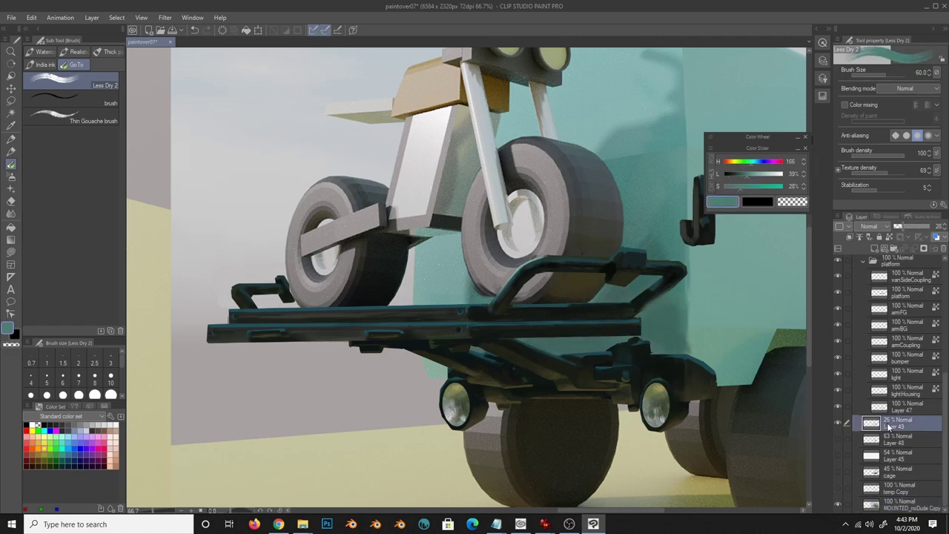
left_click(672, 491, "ctrl+alt")
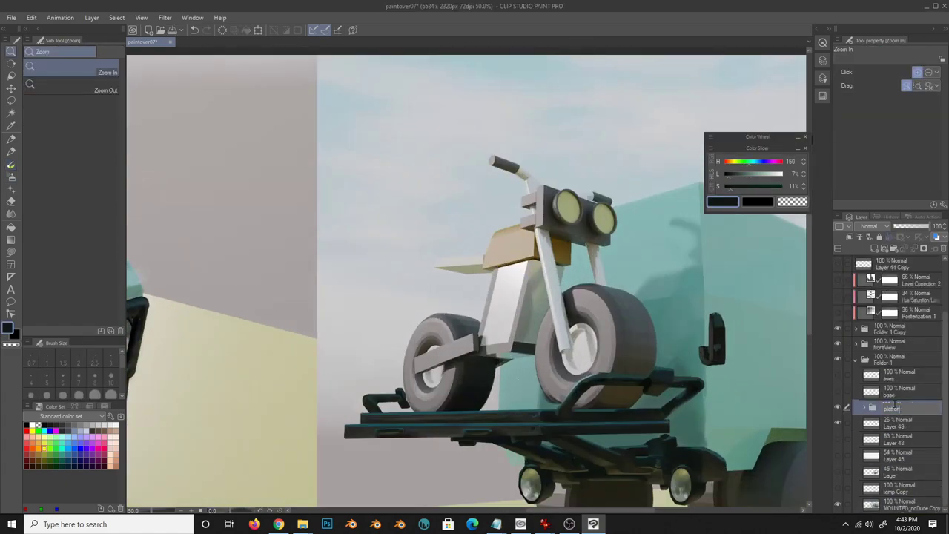
left_click(838, 374)
- Hide the sketch lines and lasso-fill the seat and mudflaps in black on new layers, naming one mudFlaps
left_click(838, 374)
key("ctrl+shift+n")
key("u")
left_click_drag(441, 262, 416, 286)
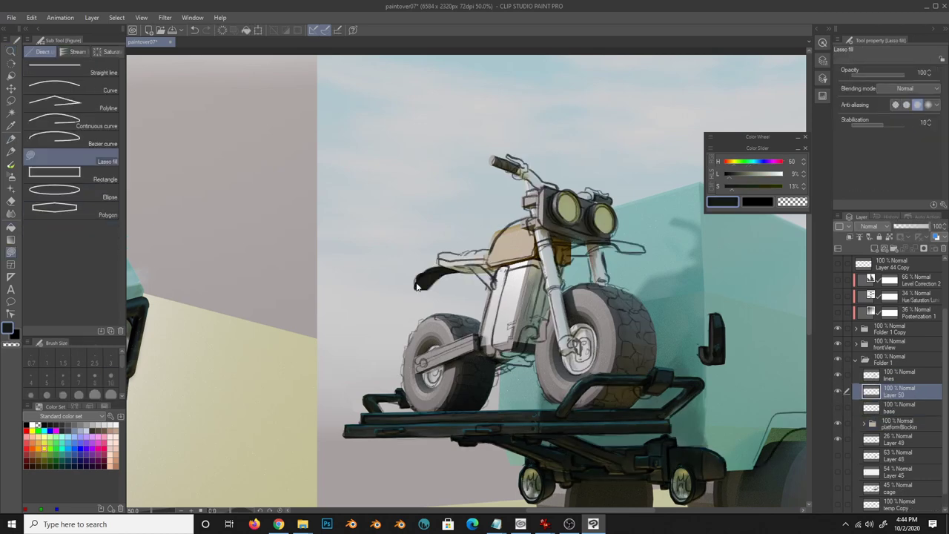
key("h")
left_click_drag(653, 338, 642, 327)
type("mudFlap")
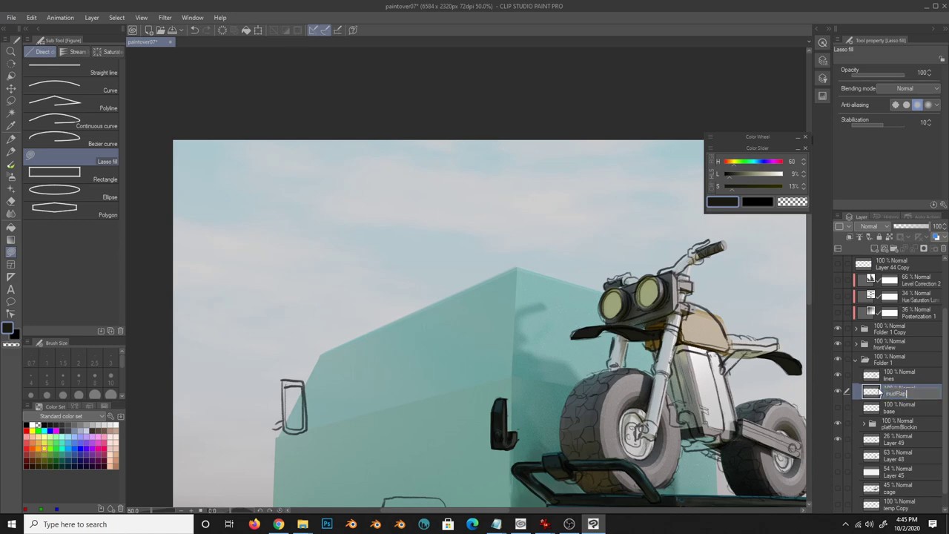
type("s")
key("Return")
- Lasso-fill the frame sections in black on a new layer
key("ctrl+shift+n")
left_click_drag(576, 347, 640, 345)
left_click_drag(506, 354, 511, 358)
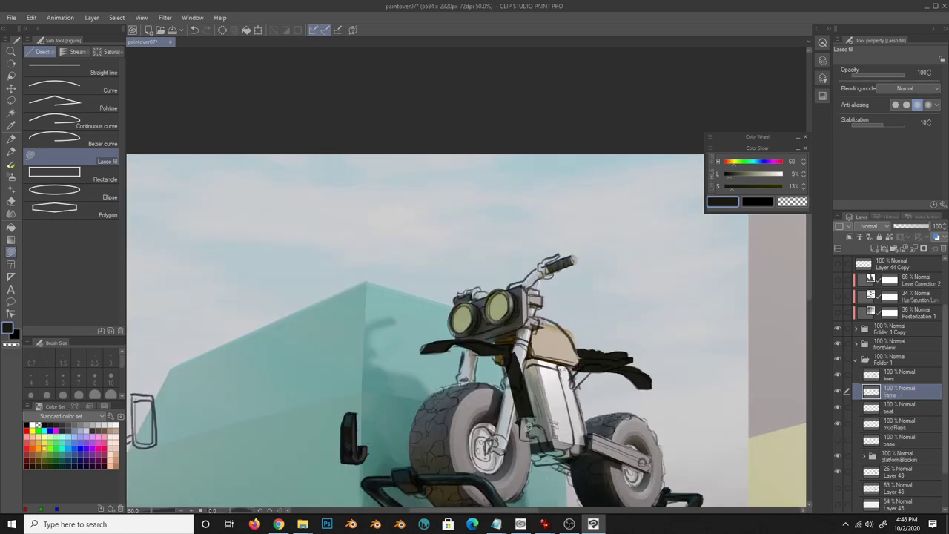
left_click_drag(519, 417, 522, 420)
left_click_drag(585, 427, 584, 356)
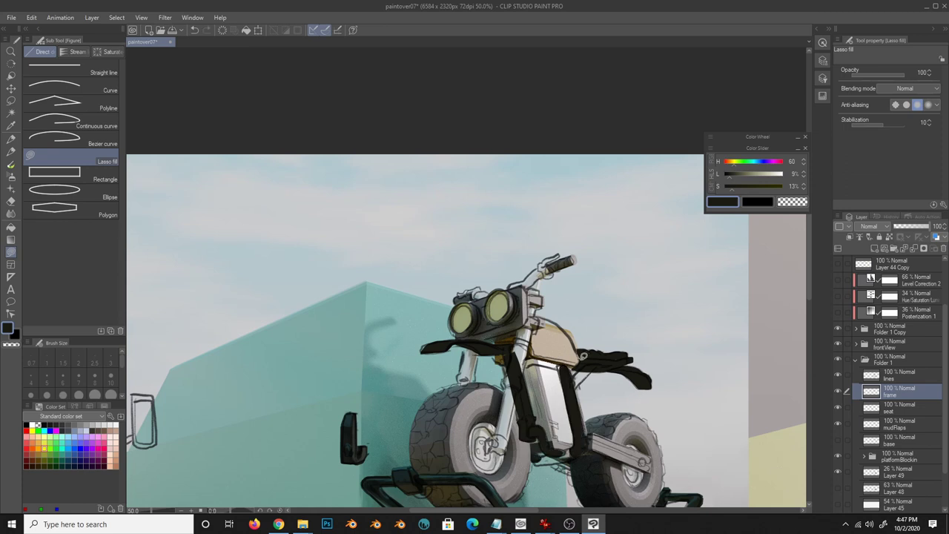
key("ctrl+shift+n")
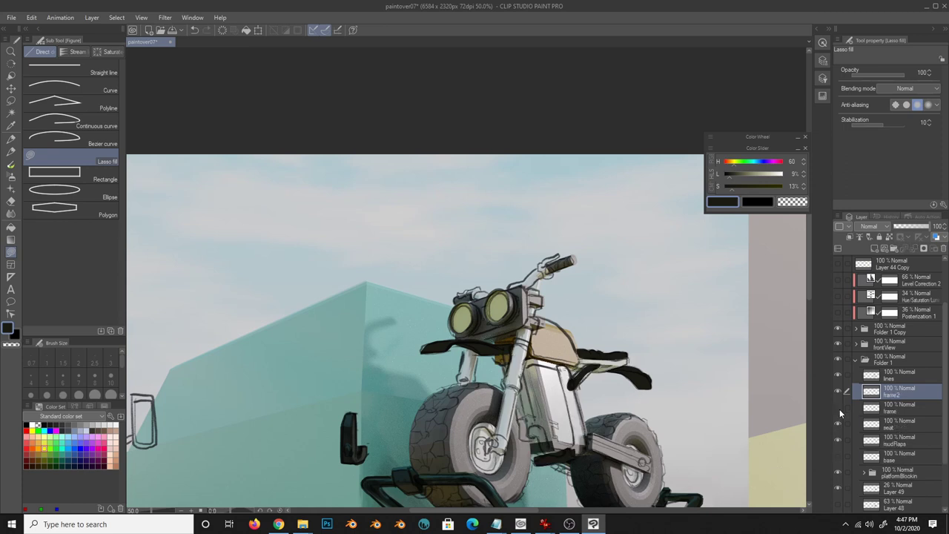
- Fill the left and right fork legs in brown
key("e")
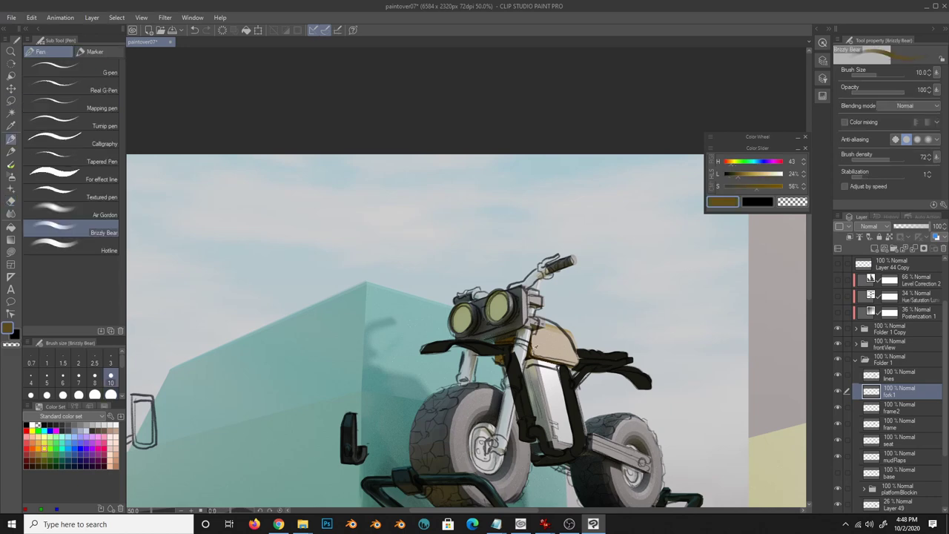
left_click(838, 437)
key("u")
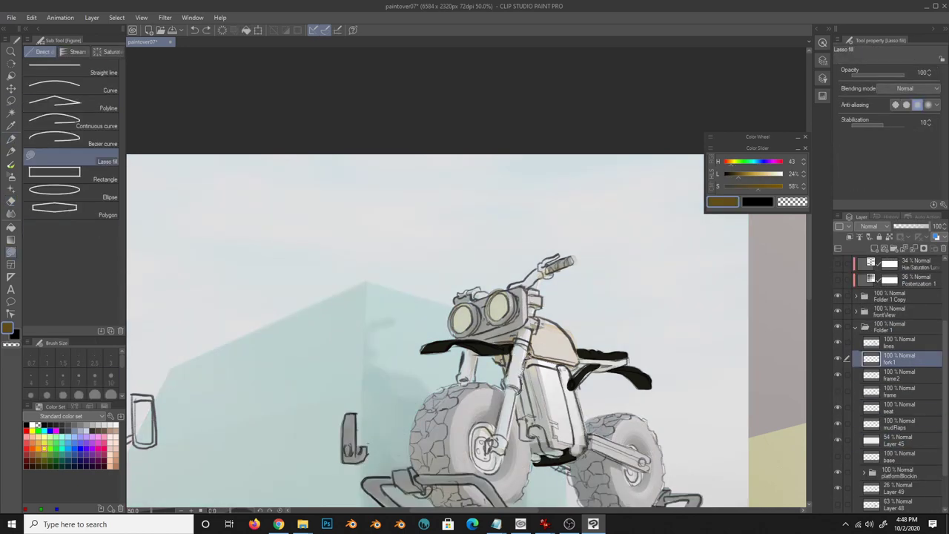
left_click_drag(466, 348, 474, 382)
left_click_drag(519, 341, 512, 393)
key("ctrl+shift+n")
- Add a dropoutsSwingarm layer and fill the swingarm and fork bottoms in black
key("p")
left_click(72, 232)
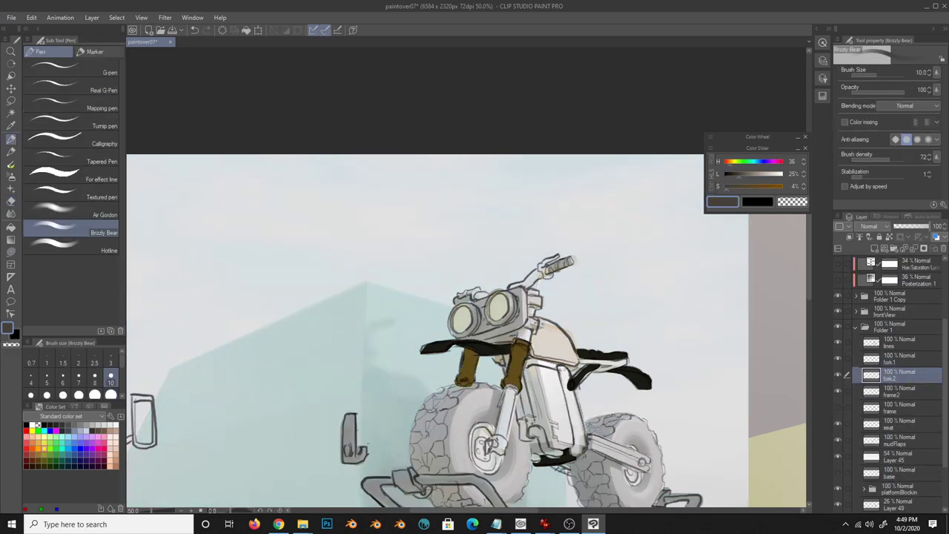
key("w")
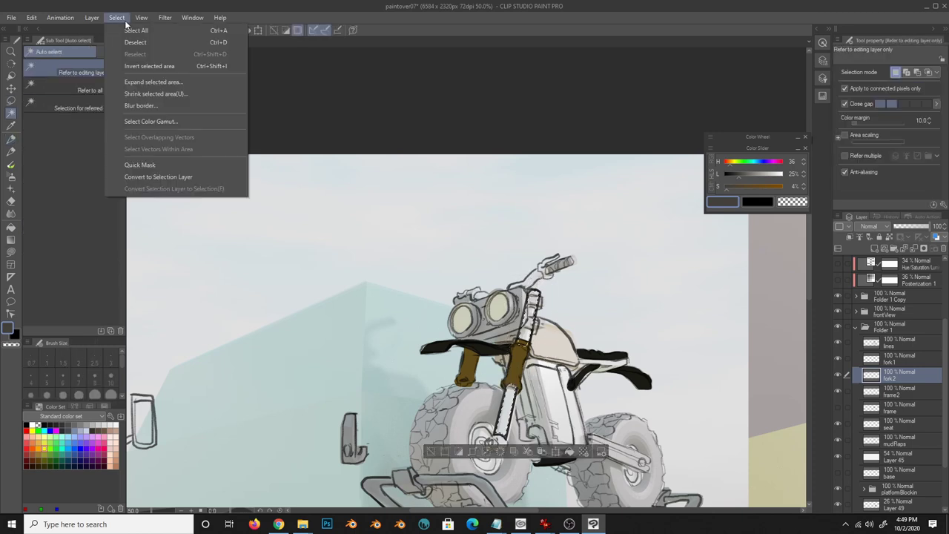
key("ctrl+shift+n")
type("dropoutsSwingarm")
key("Return")
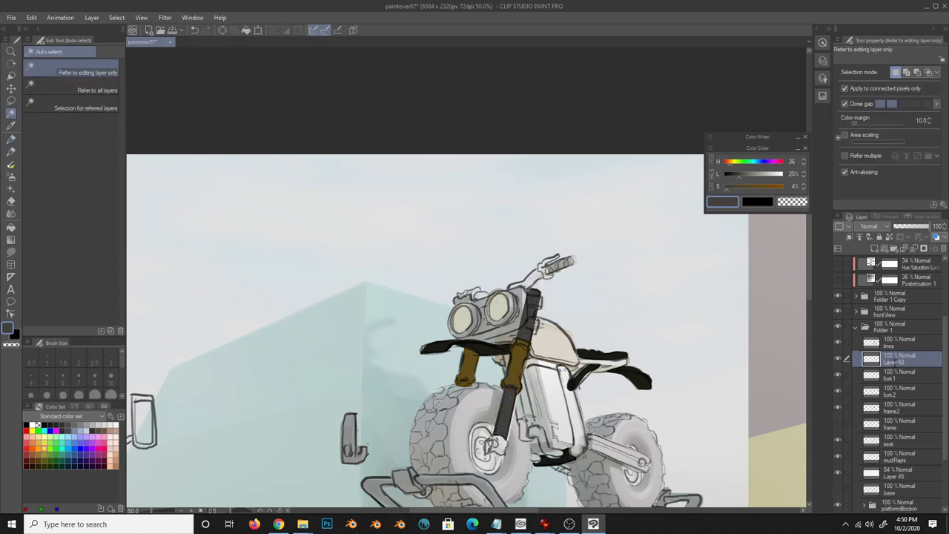
key("p")
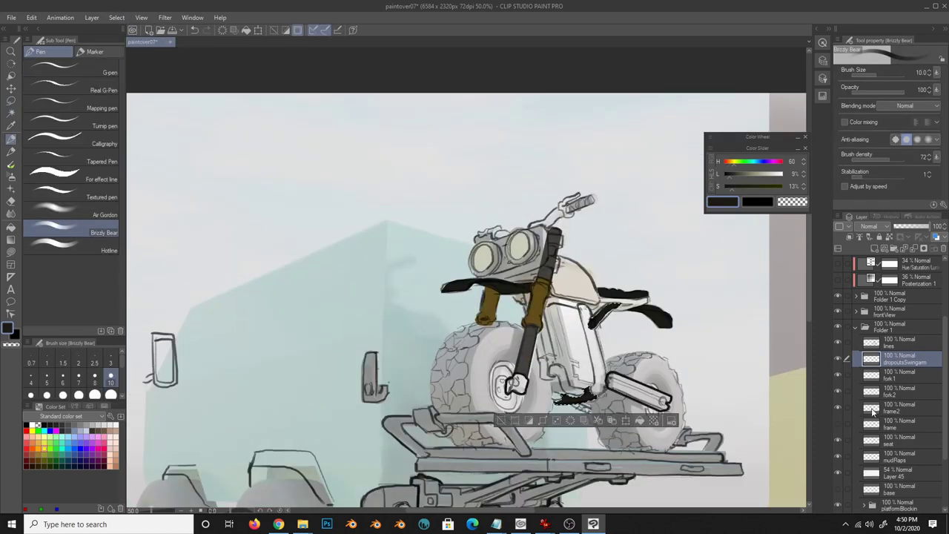
left_click_drag(608, 377, 667, 401)
- Add a gastank layer above frame and lasso-fill the gas tank in brown
key("w")
left_click(844, 427)
key("ctrl+shift+n")
type("gastank")
key("Return")
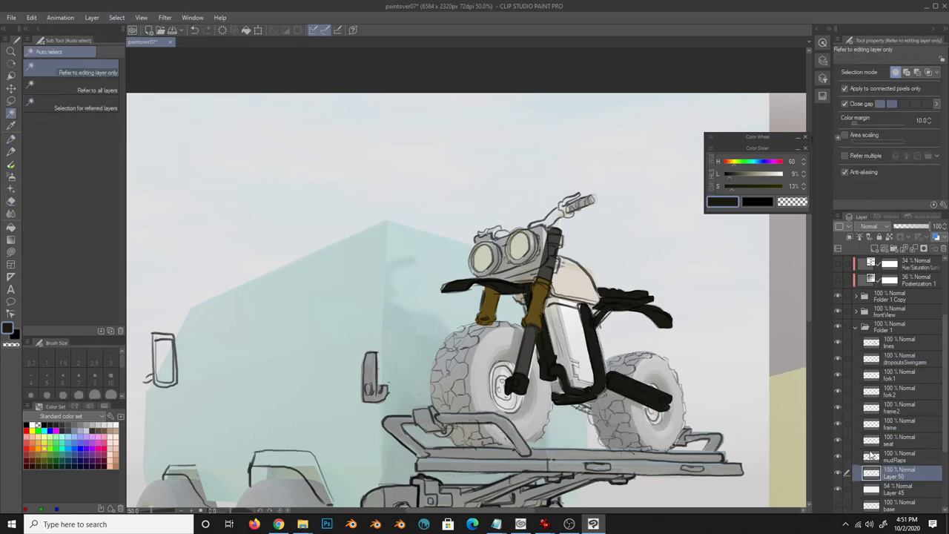
key("u")
left_click_drag(528, 386, 616, 382)
key("e")
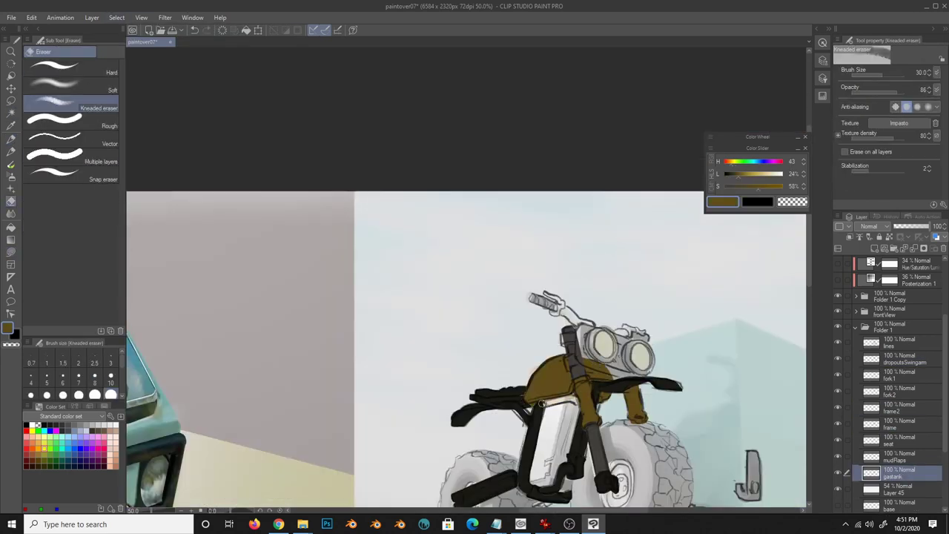
- Add a headlightChasis layer and start transforming its black headlight ellipse
key("ctrl+shift+n")
type("headlightChasis")
key("Return")
key("p")
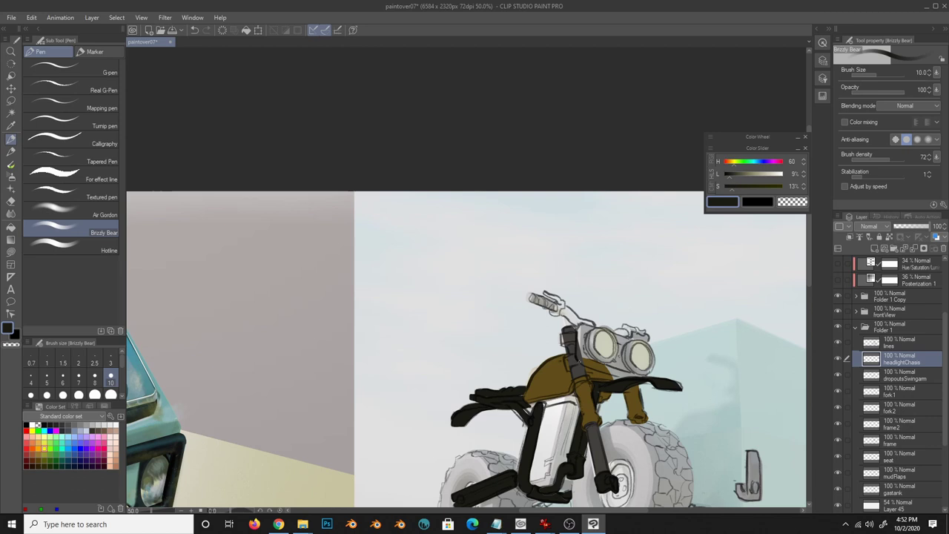
key("w")
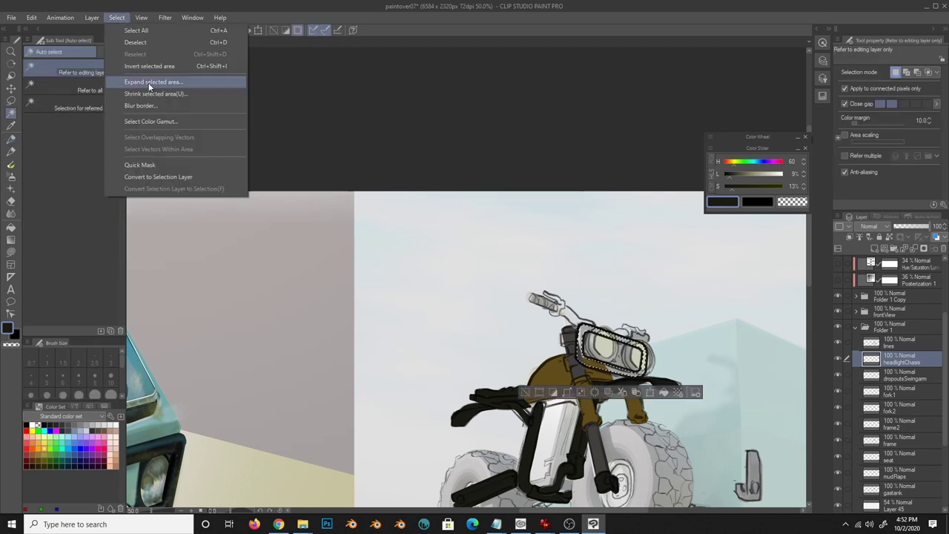
key("ctrl+shift+n")
key("p")
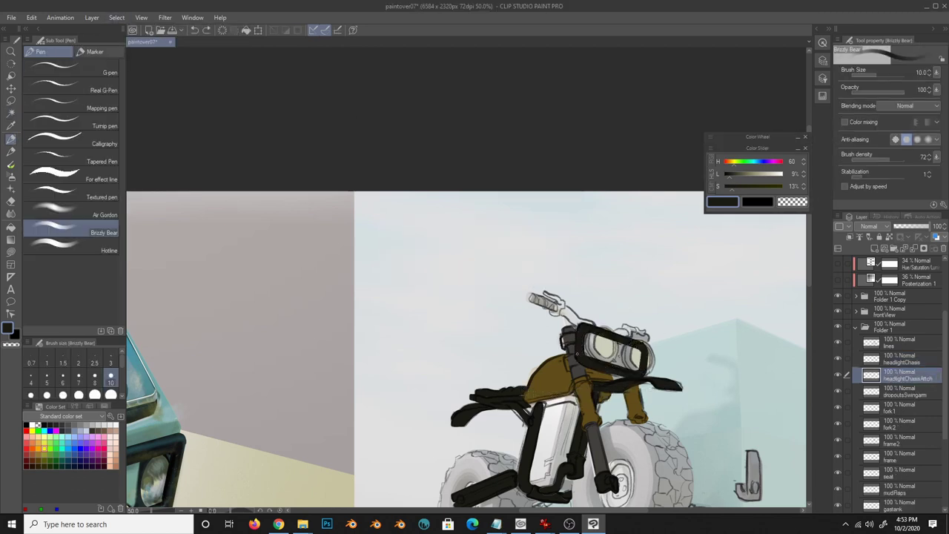
key("k")
left_click(879, 358)
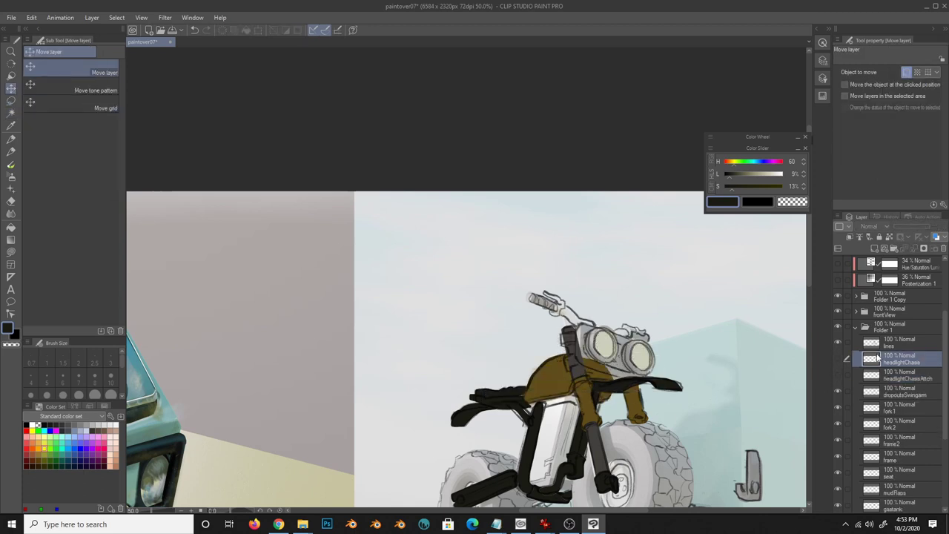
type("headlight")
key("m")
key("ctrl+t")
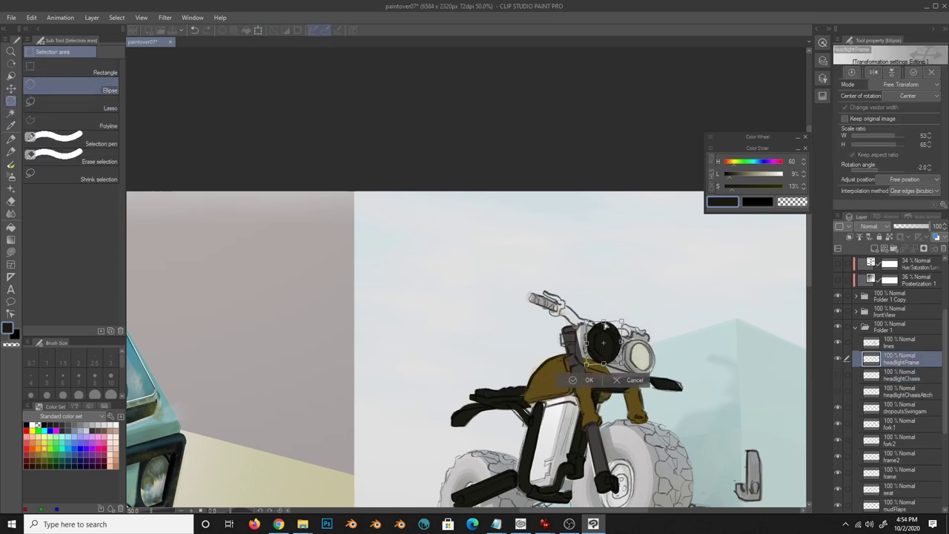
- Place the black ellipse over the right headlight and a copy over the left one
left_click_drag(604, 342, 635, 352)
key("p")
key("p")
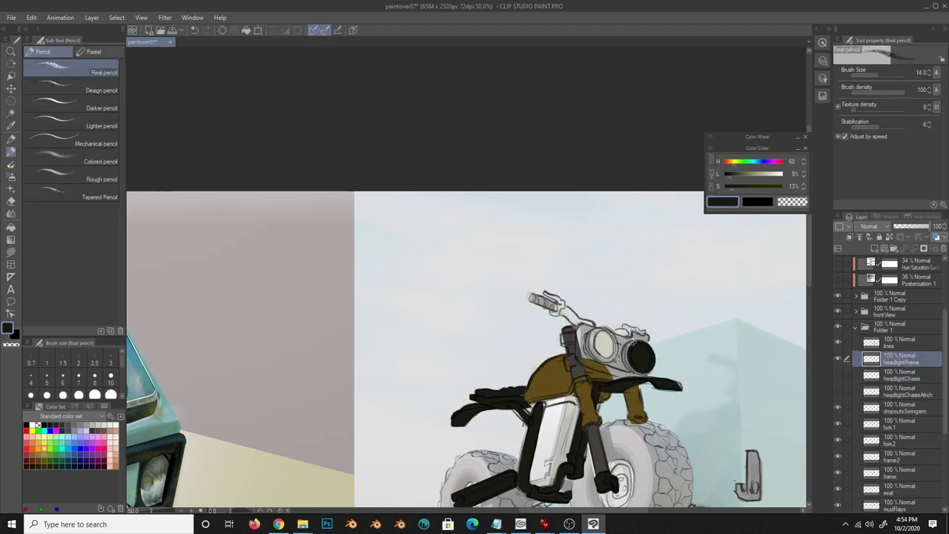
left_click(12, 141)
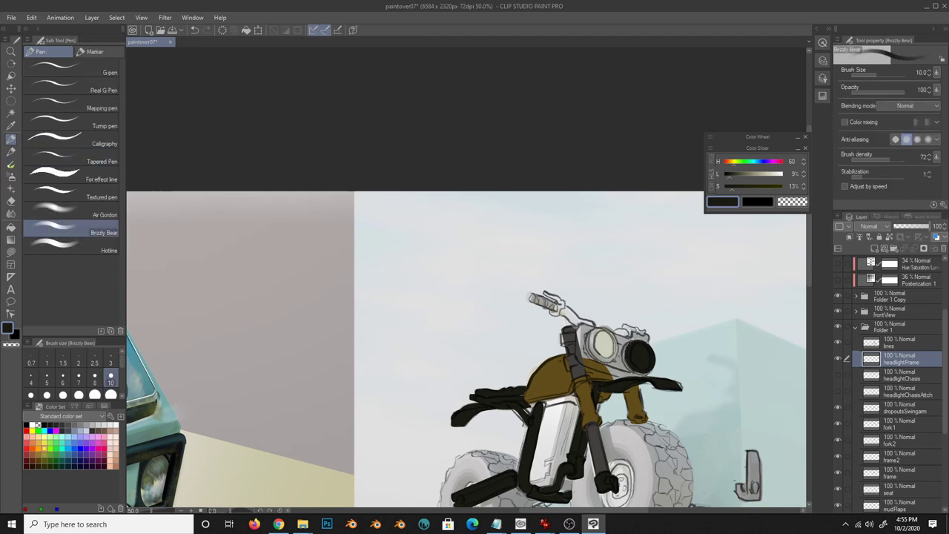
key("ctrl+c")
key("ctrl+v")
key("ctrl+t")
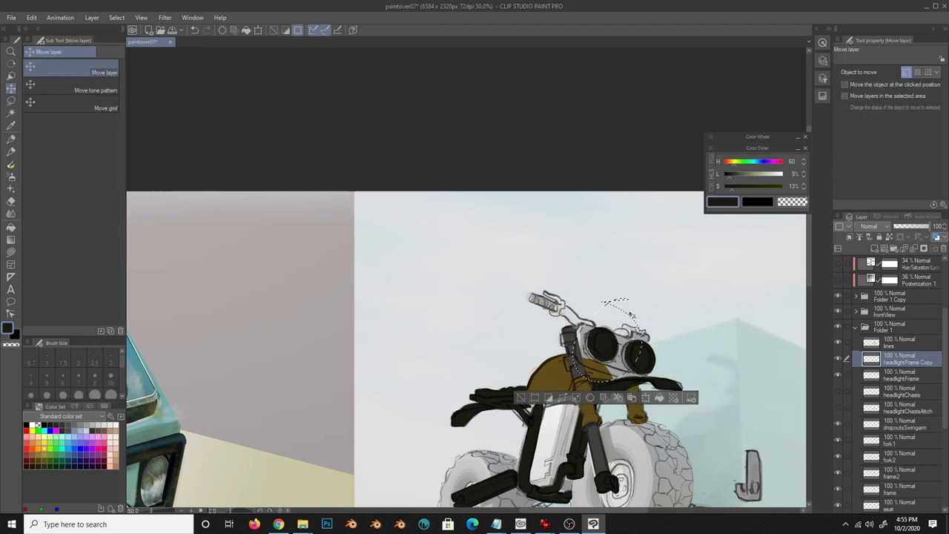
left_click_drag(638, 356, 604, 344)
key("Return")
- On a new layer, draw a yellow ellipse and shrink it to fit the headlight
key("ctrl+shift+n")
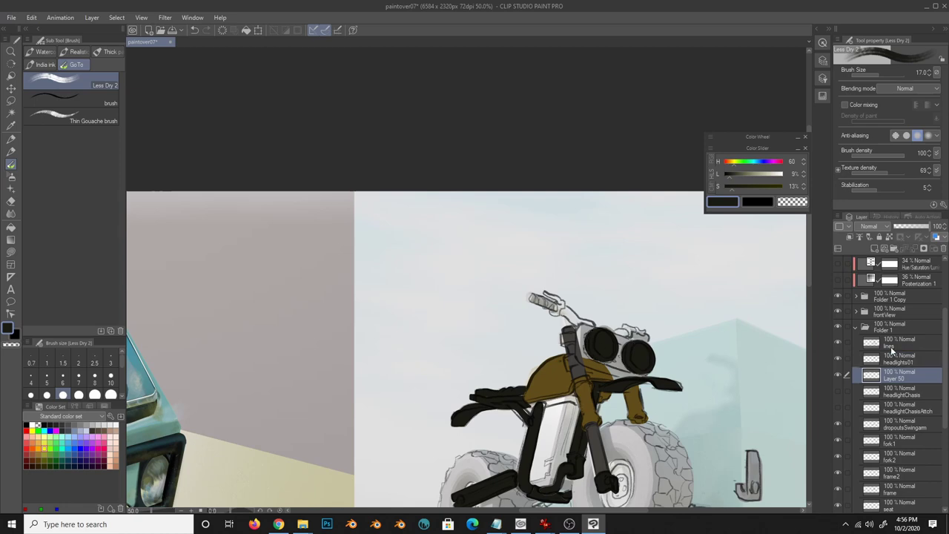
key("m")
left_click_drag(671, 349, 731, 412)
key("ctrl+t")
scroll(678, 340, "up", 5)
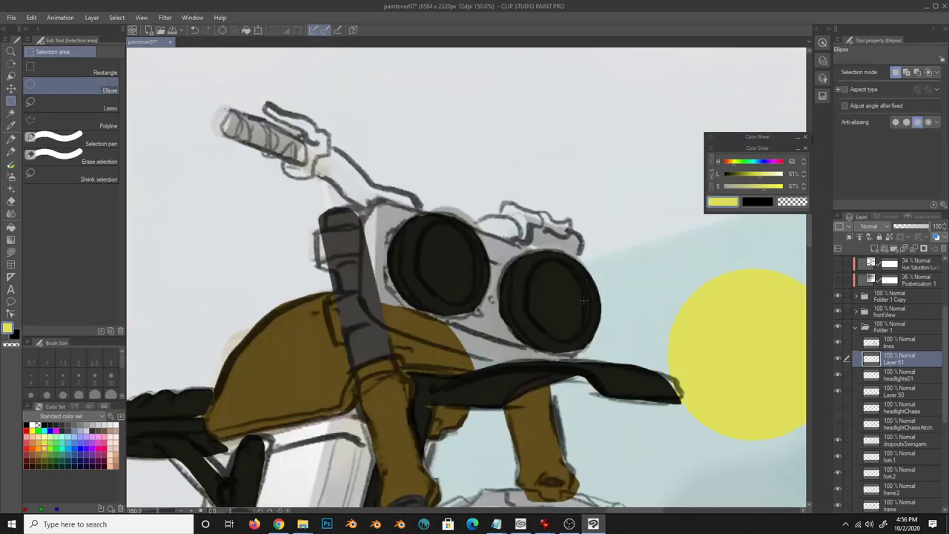
mouse_move(653, 349)
left_mouse_down()
mouse_move(597, 297)
mouse_move(434, 255)
left_mouse_up()
key("Return")
scroll(474, 282, "down", 3)
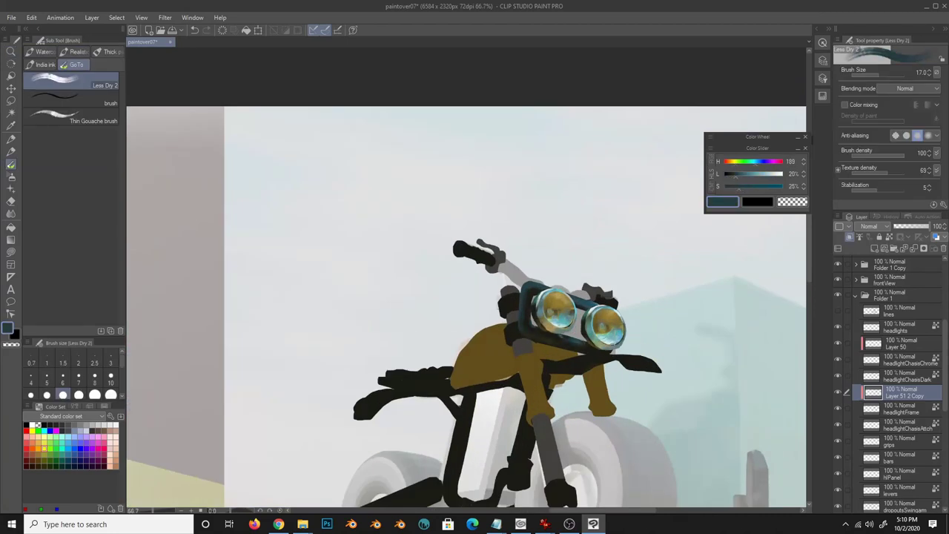
- Paint yellowish and near-white chrome strokes along the handlebar on the bars layer at size 10
left_click(589, 351, "alt")
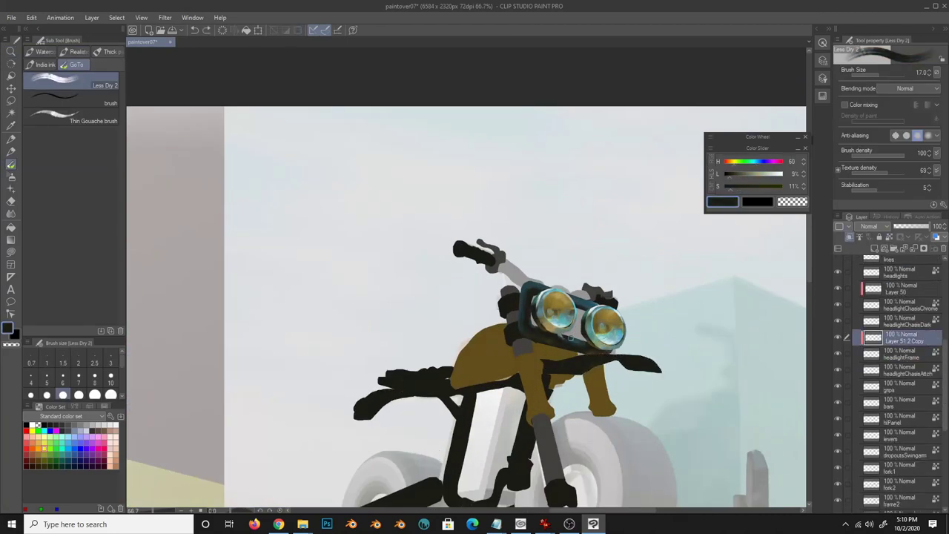
left_click(581, 279, "alt")
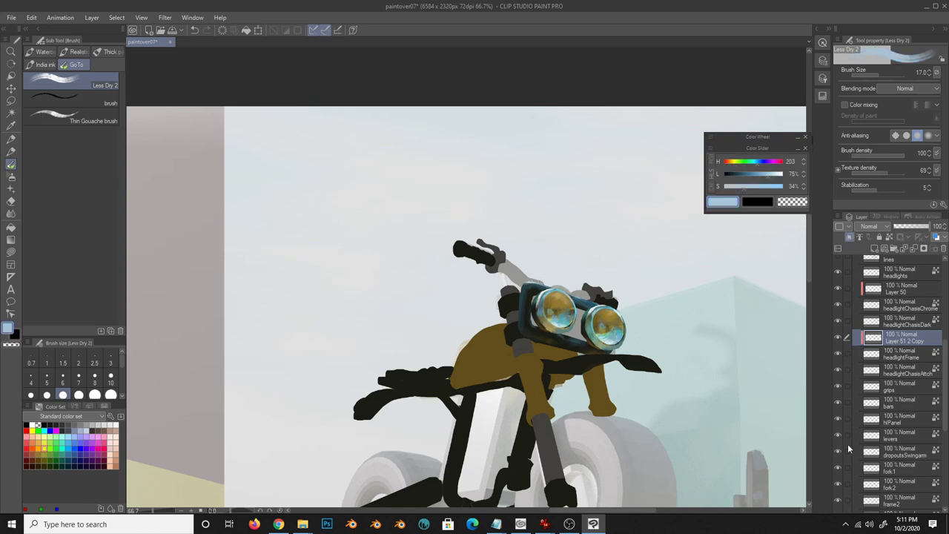
left_click_drag(642, 415, 682, 410)
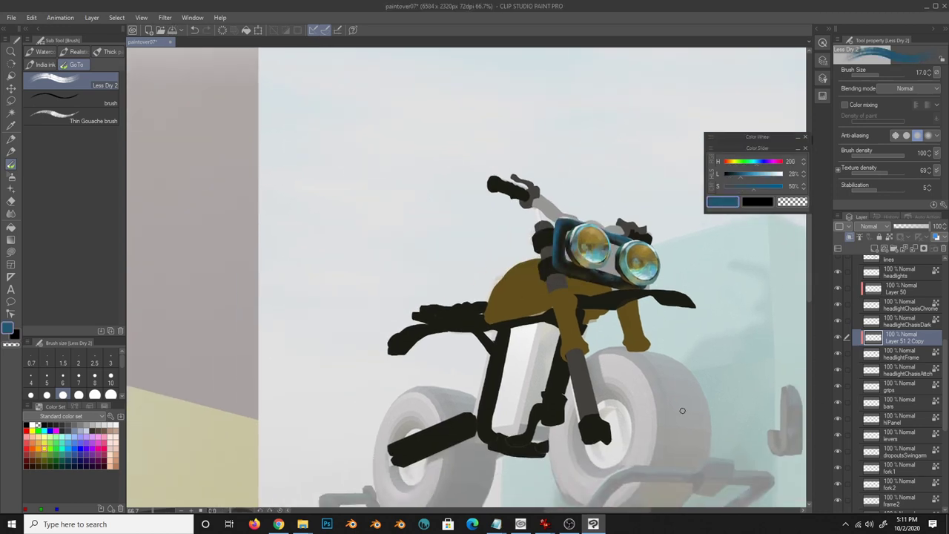
left_click(897, 386)
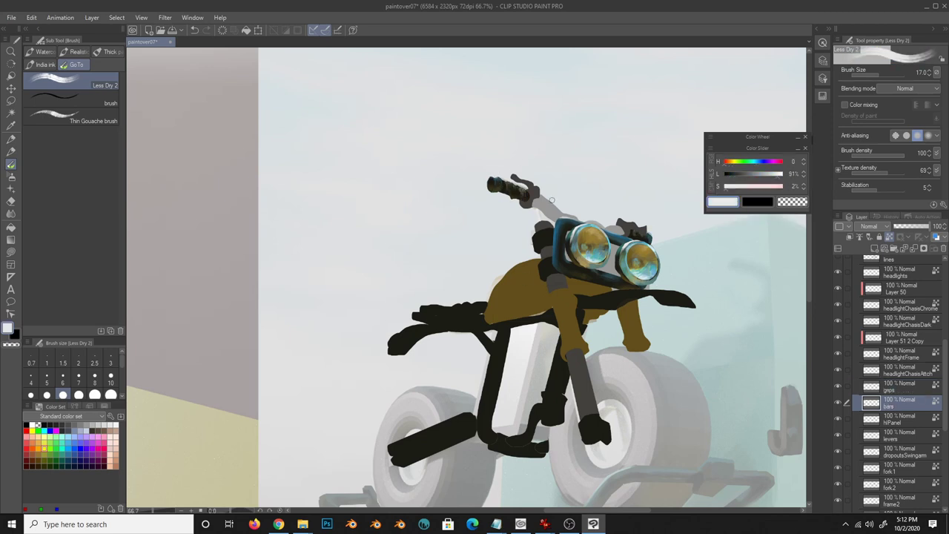
key("alt+bracketleft")
left_click_drag(537, 217, 562, 201)
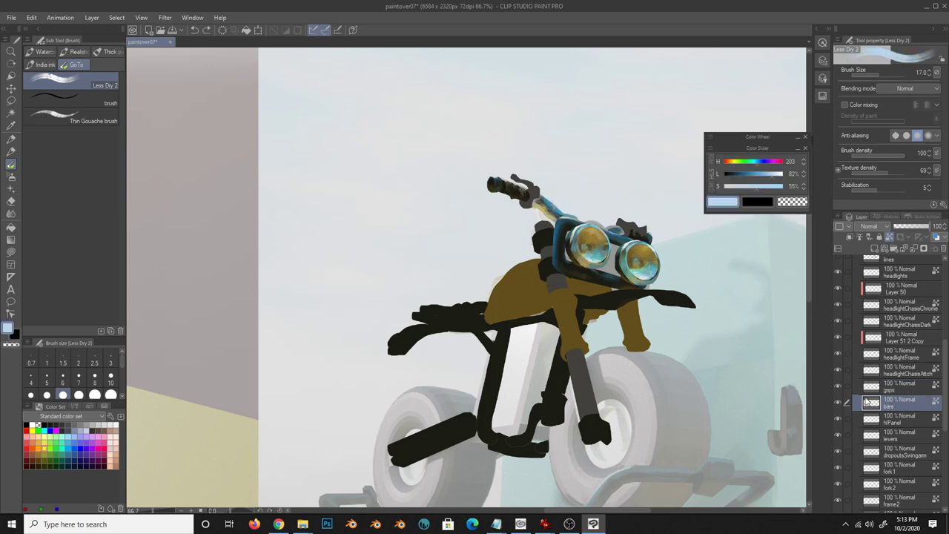
left_click(572, 159, "alt")
left_click(548, 211, "alt")
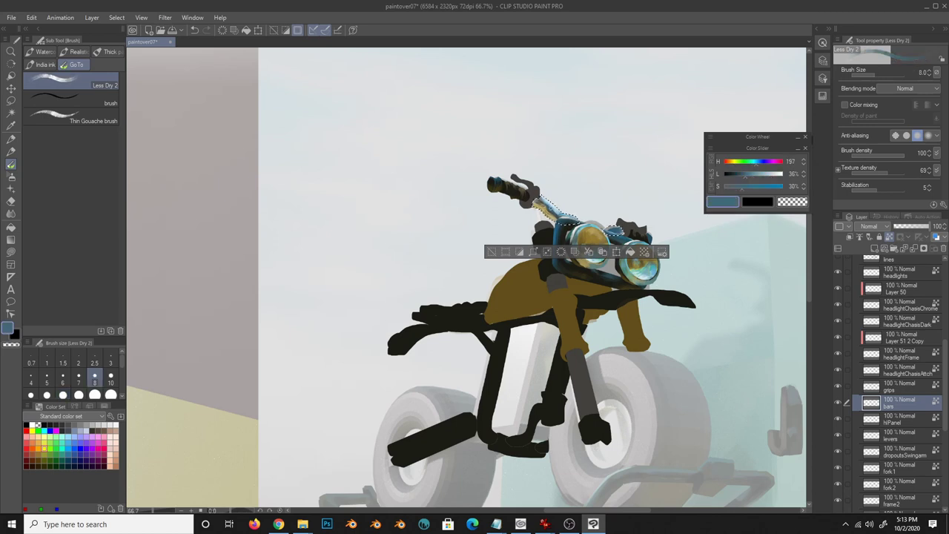
key("bracketright")
key("ctrl+d")
left_click(545, 201, "alt")
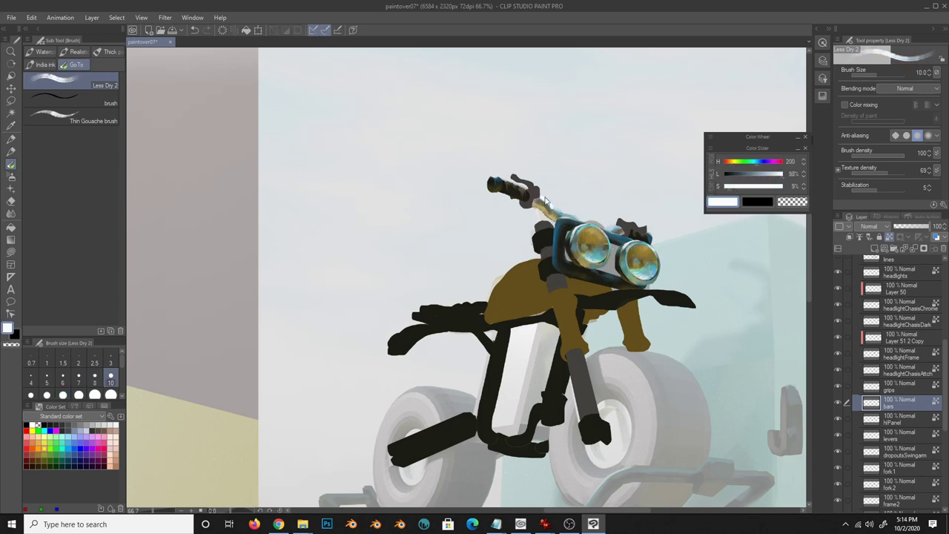
left_click(631, 209, "alt")
- Spray a pale Soft airbrush highlight at size 20 along the fork on fork2
left_click(670, 316, "ctrl+shift")
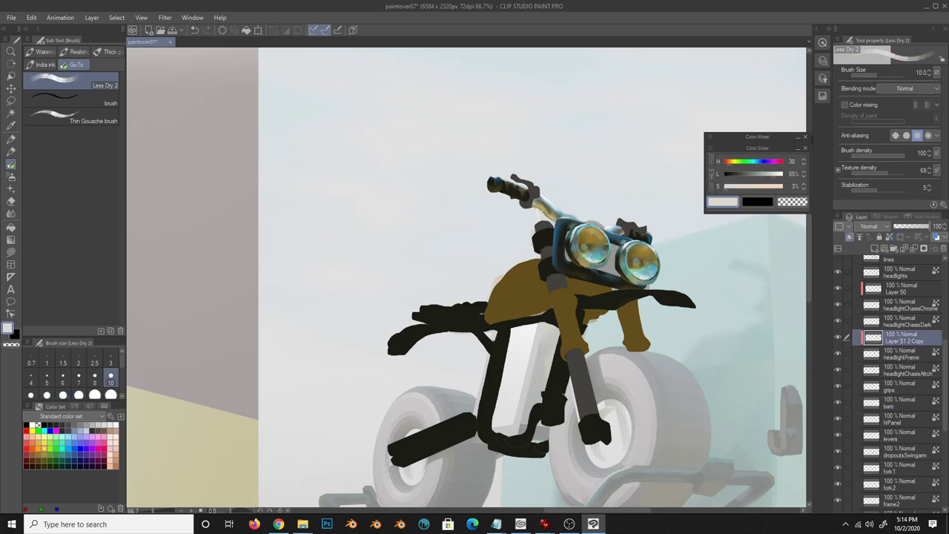
key("bracketright")
key("bracketright")
key("bracketright")
left_click(603, 266, "alt")
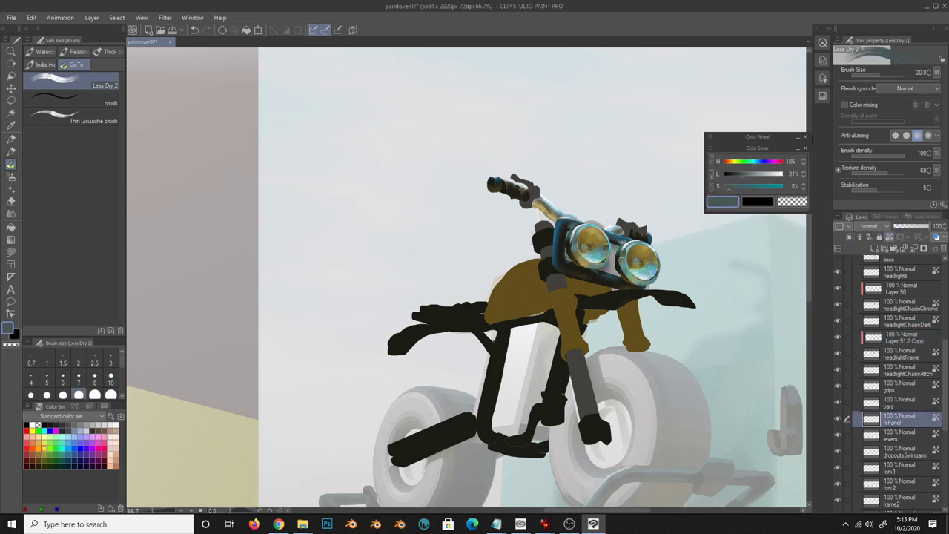
key("b")
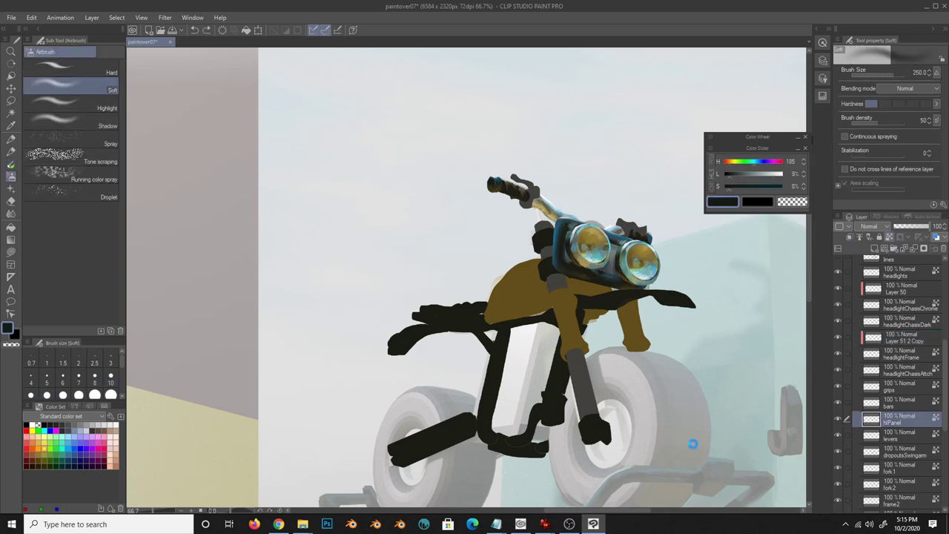
scroll(690, 445, "down", 1)
scroll(943, 423, "down", 2)
left_click(585, 348, "ctrl+shift")
left_click(393, 349, "alt")
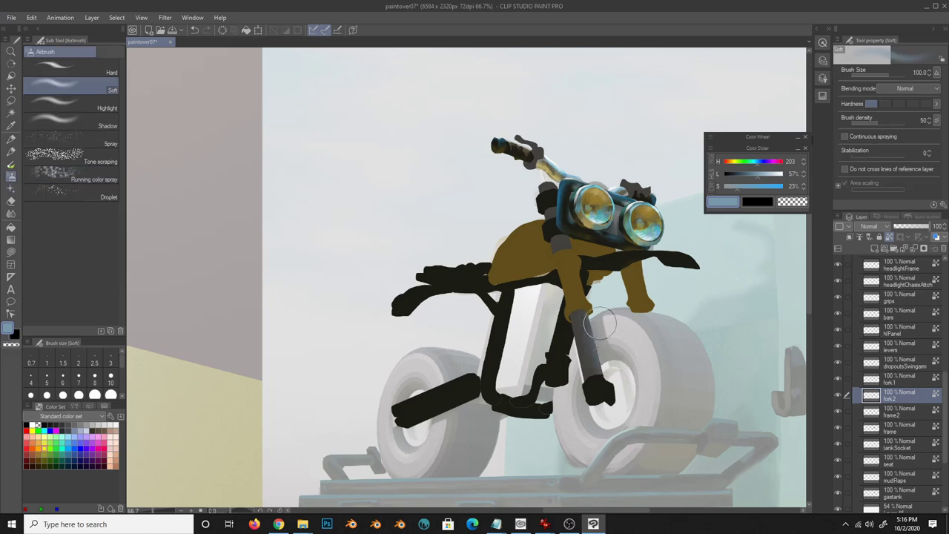
left_click_drag(605, 374, 560, 315)
left_click_drag(582, 349, 565, 242)
left_click(556, 364, "alt")
key("b")
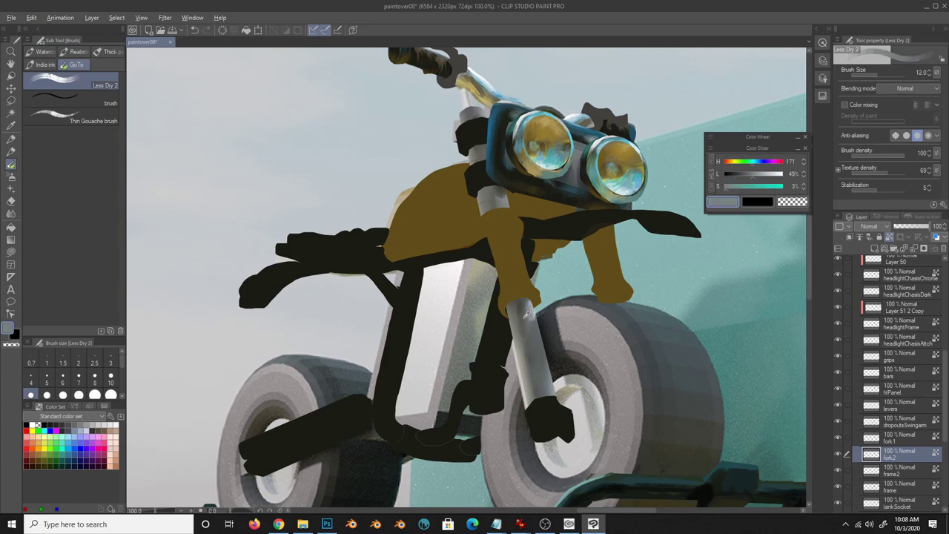
- Sample blue-grey, mustard and cream tones for the chrome reflections on the fork2 layer
left_click(541, 349, "alt")
left_click(531, 287, "ctrl+shift")
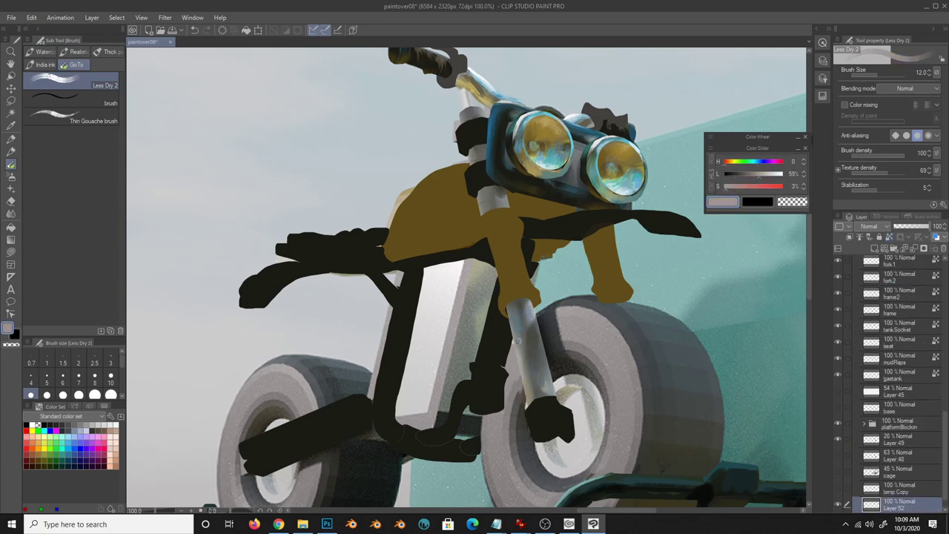
left_click(518, 341, "ctrl+shift")
left_click(543, 370, "alt")
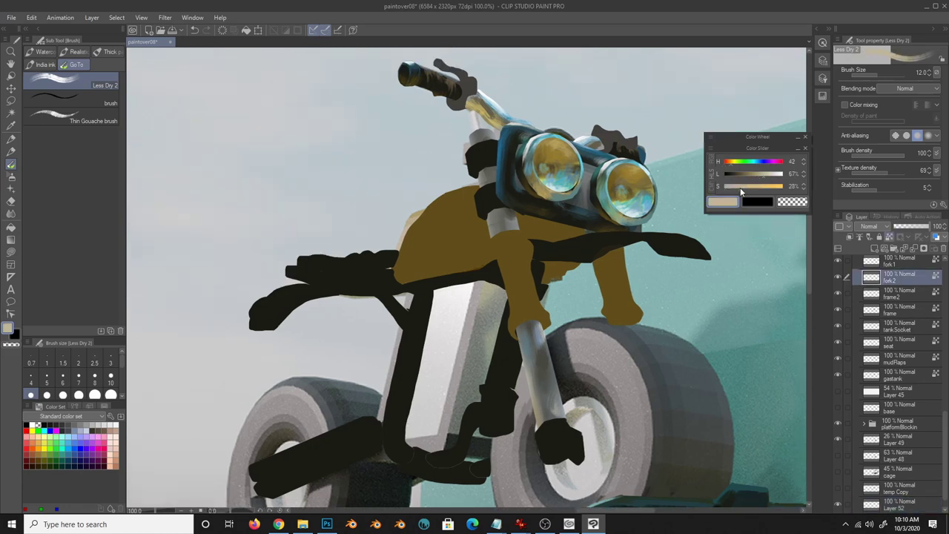
left_click(544, 403, "alt")
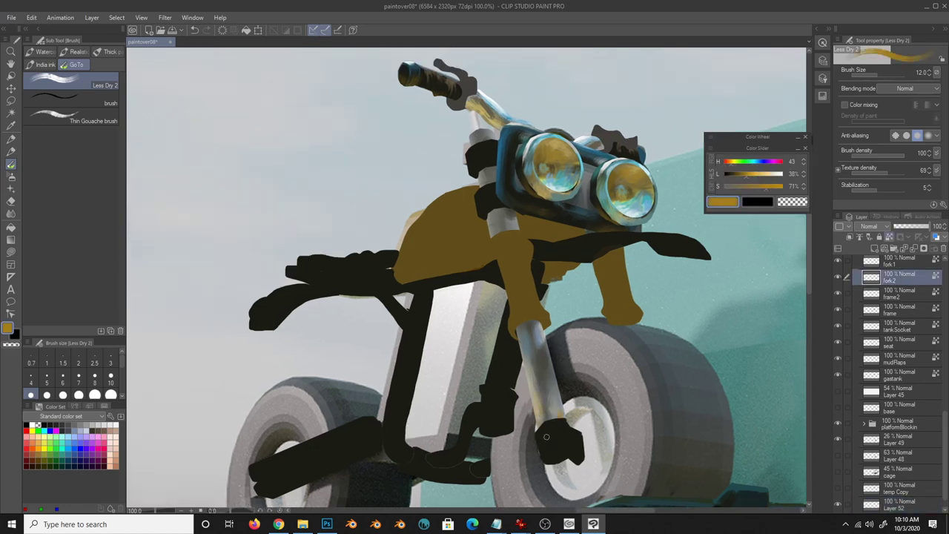
left_click(541, 330, "alt")
left_click(536, 386, "alt")
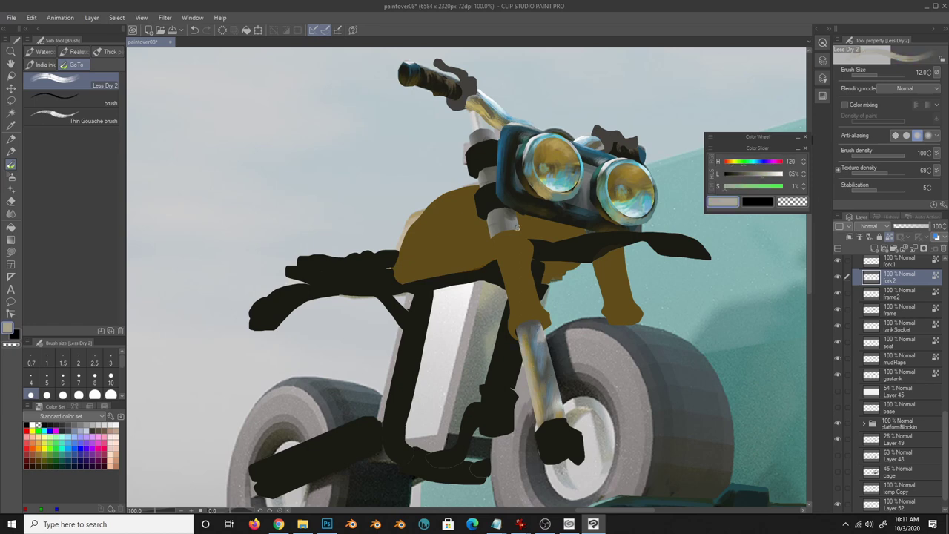
left_click(546, 334, "alt")
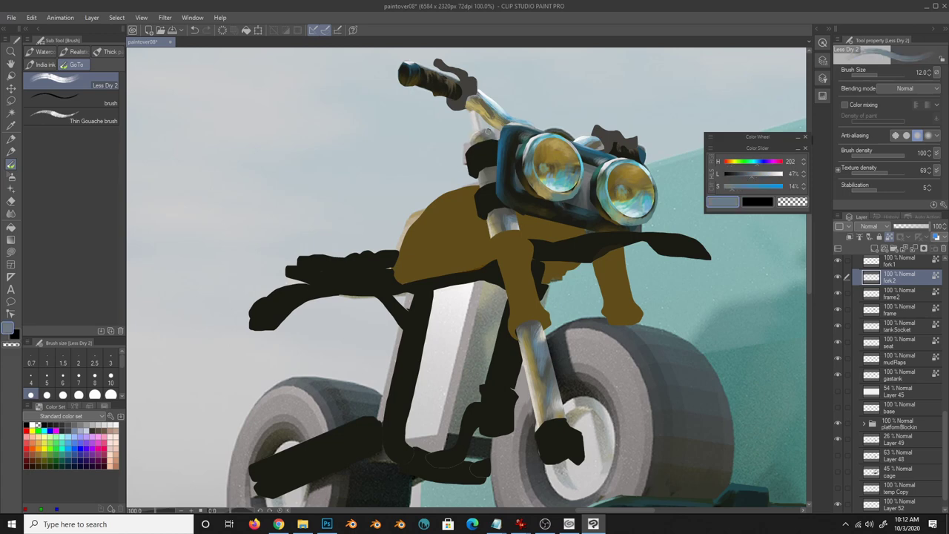
- Sample a light grey with the dry brush and move to the Layer 51 2 Copy layer
left_click(511, 194, "alt")
left_click(510, 195, "ctrl+shift")
key("b")
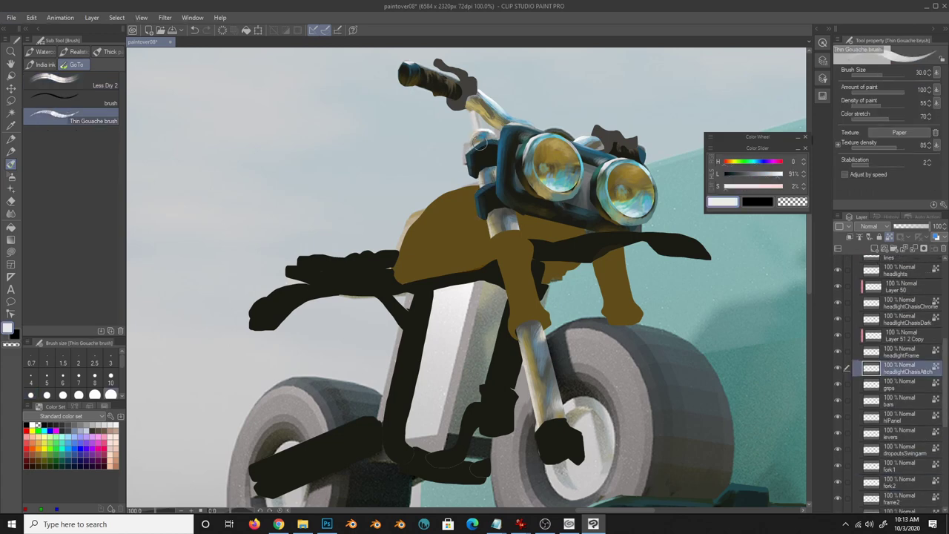
key("b")
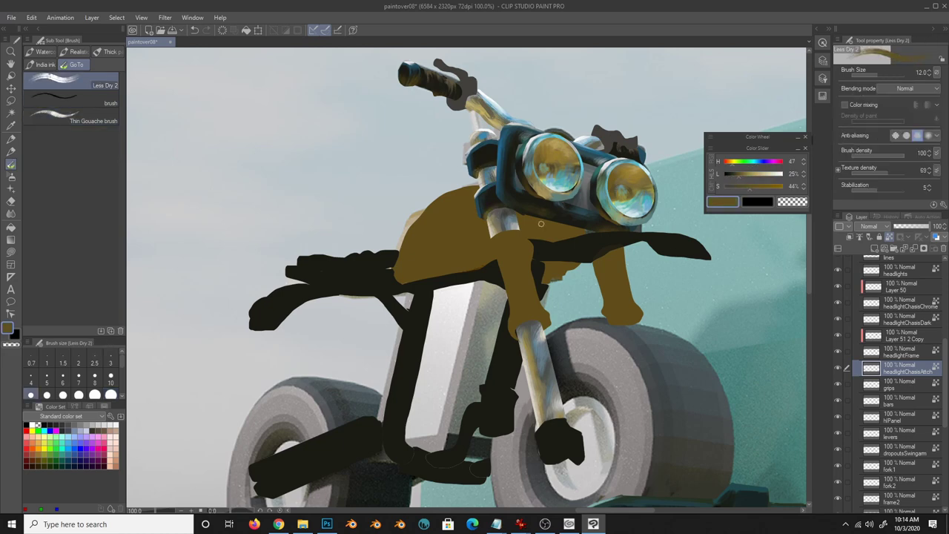
left_click(547, 84, "alt")
left_click(869, 334)
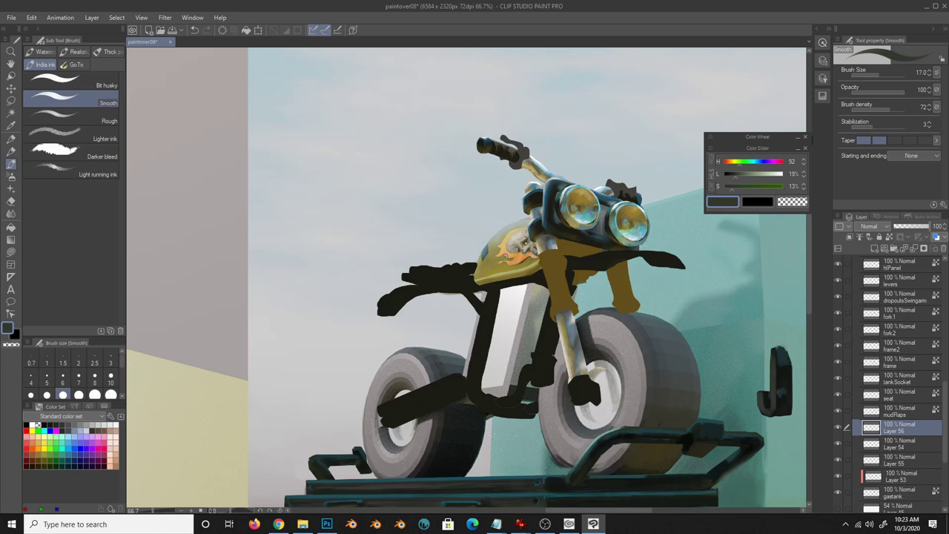
- Pick ochre and darker ochre tones from the tank with the dry brush at size 30
left_click(11, 251)
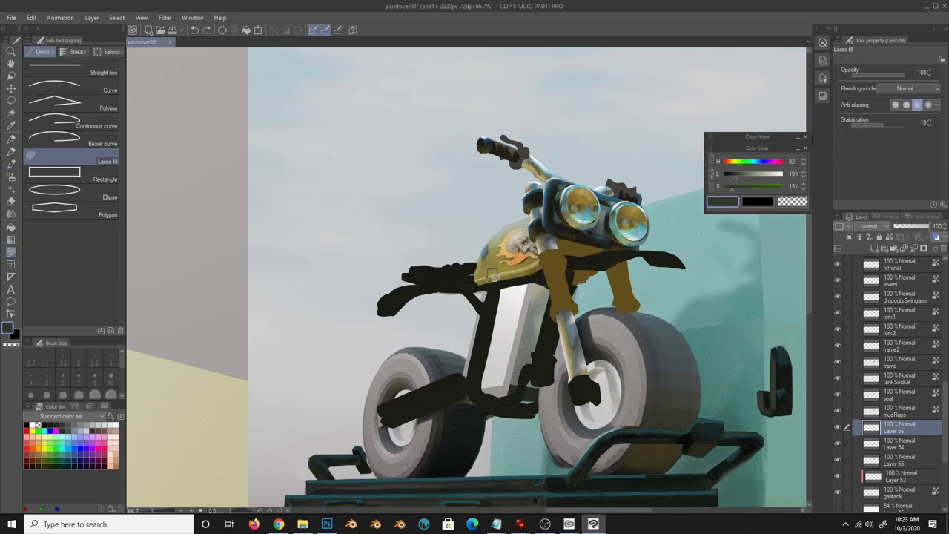
key("b")
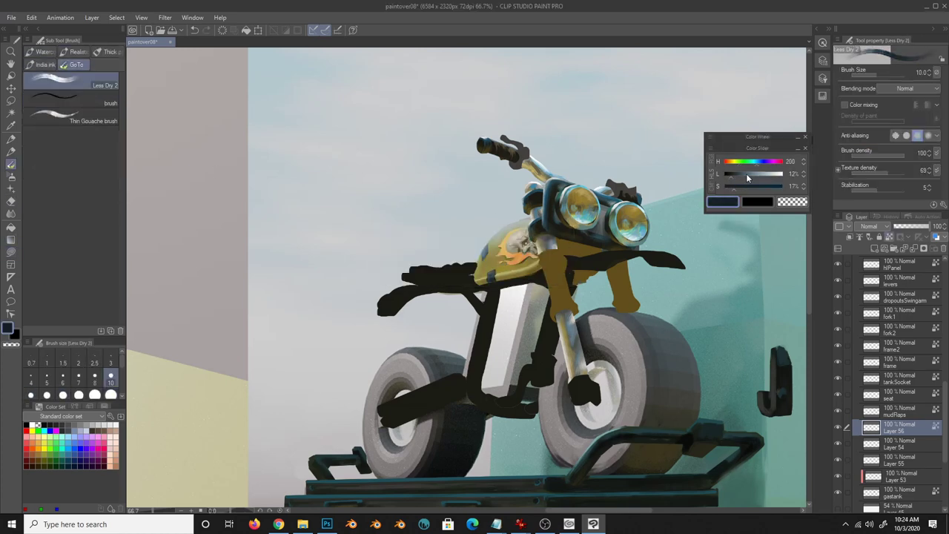
left_click(509, 272, "alt")
left_click(509, 272, "ctrl+shift")
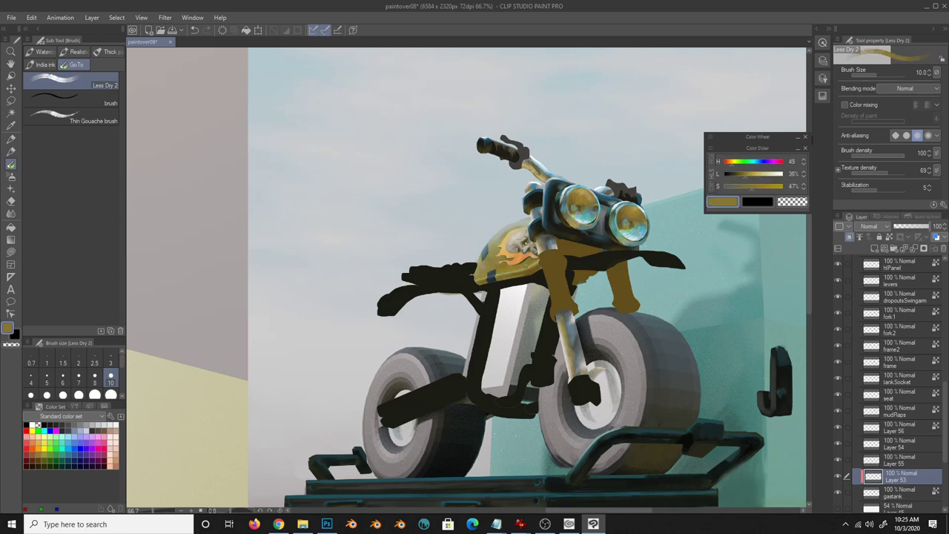
key("bracketright")
key("bracketright")
key("bracketright")
left_click(497, 252, "alt")
left_click(486, 263, "alt")
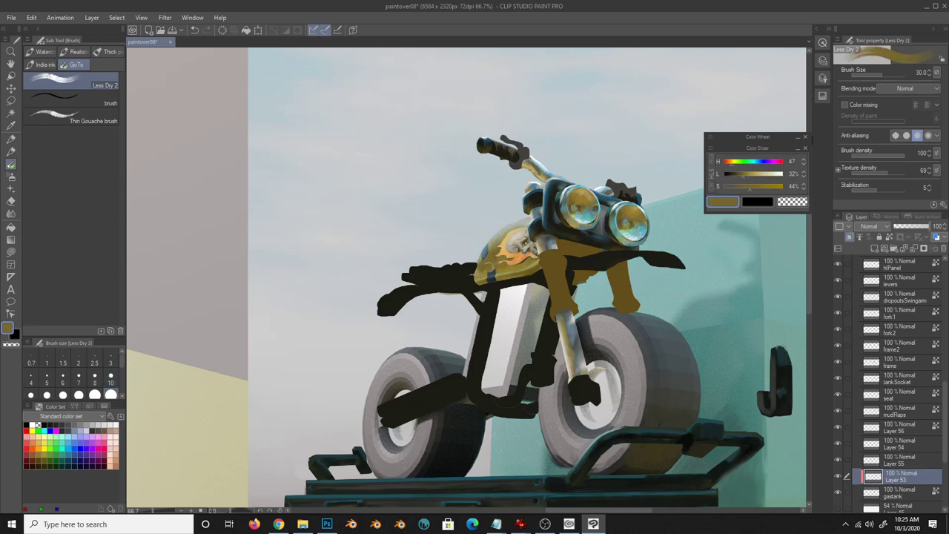
- On a new Layer 57, pick teal, olive and ochre tones with brush sizes 25 and 10
key("ctrl+shift+n")
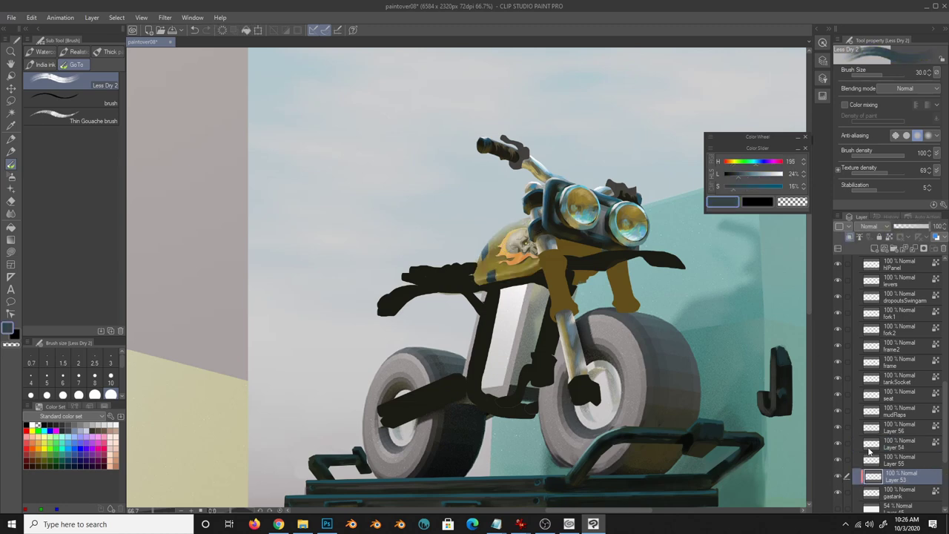
left_click(502, 257, "alt")
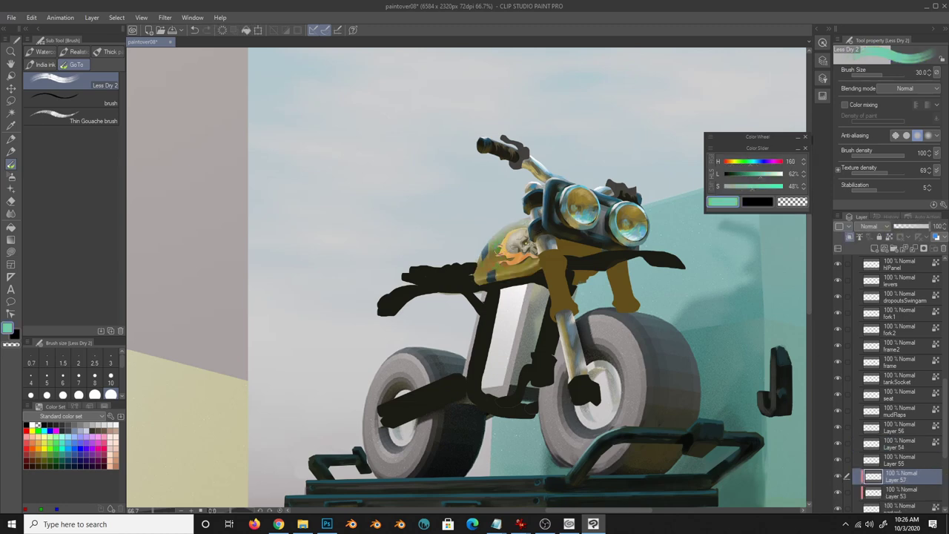
left_click(535, 238, "alt")
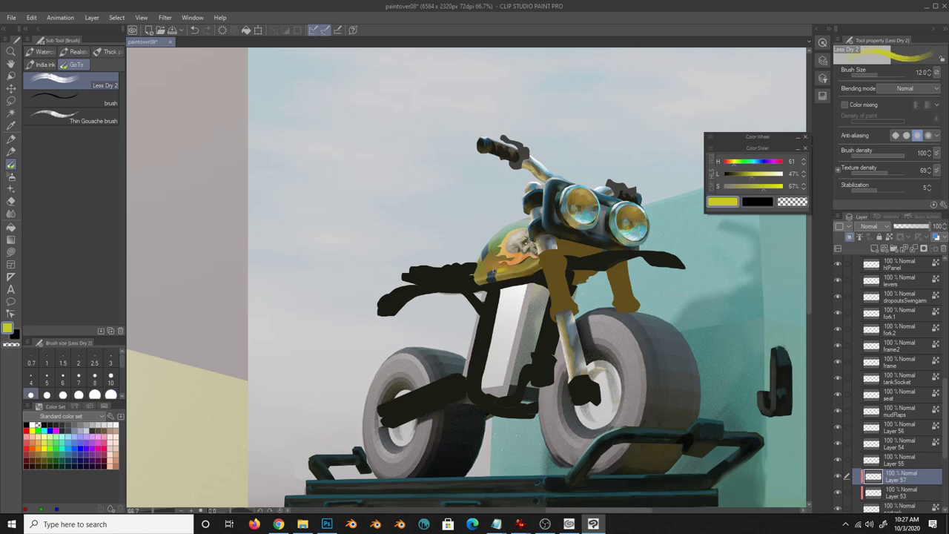
left_click(488, 268, "alt")
key("bracketright")
key("bracketright")
key("bracketright")
left_click(512, 236, "alt")
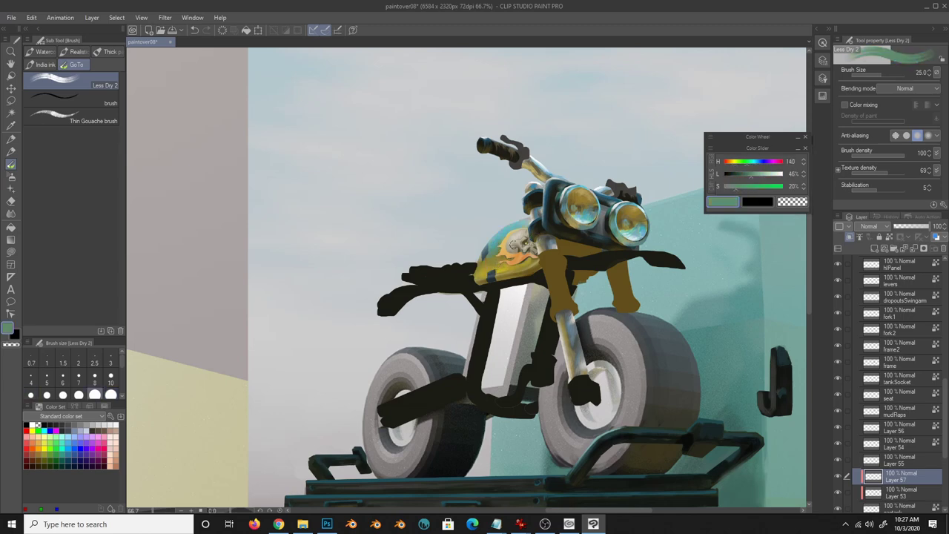
key("bracketleft")
key("bracketleft")
key("bracketleft")
left_click(530, 257, "alt")
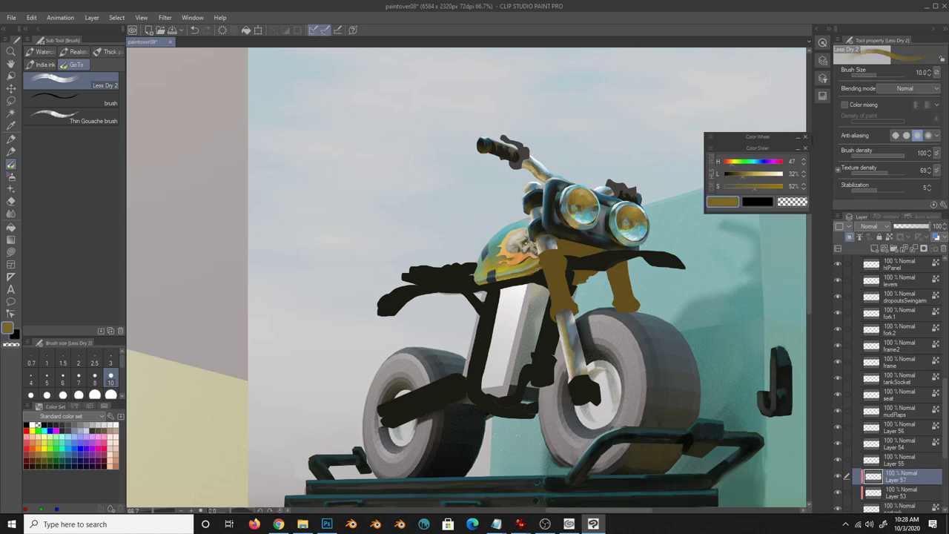
- Recentre the bike view and dab a small dark mark near the tank on Layer 57
left_click(487, 285, "ctrl+shift")
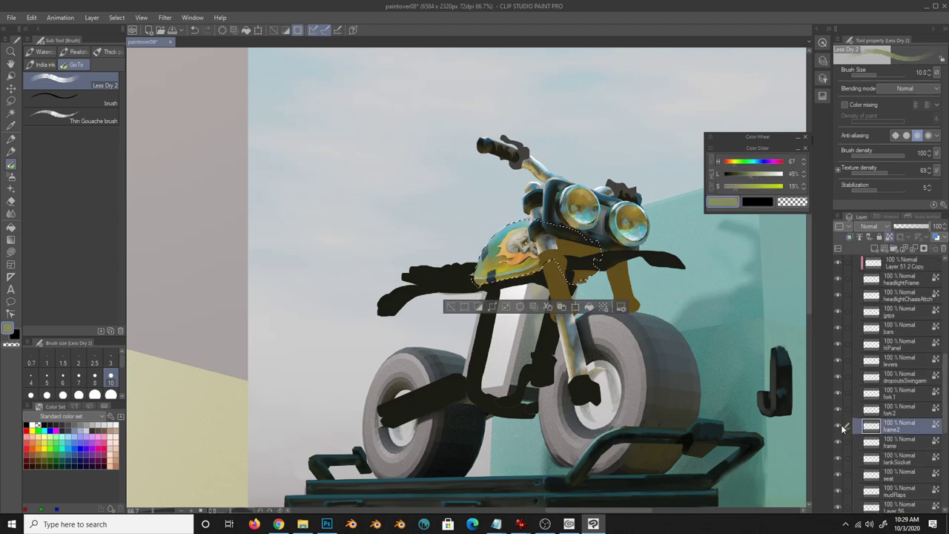
left_click(487, 286, "alt")
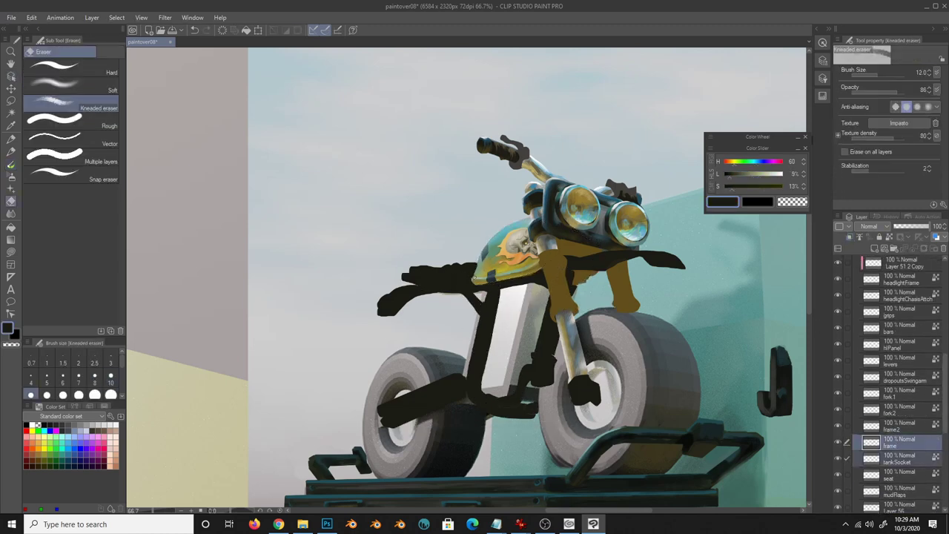
mouse_move(487, 285)
left_mouse_down()
mouse_move(553, 286)
mouse_move(533, 348)
left_mouse_up()
left_click(528, 280, "ctrl+shift")
left_click(543, 276, "alt")
- Spray light-blue Soft airbrush highlights along the fork on the fork1 layer
key("b")
left_click(519, 304, "ctrl+shift")
left_click_drag(601, 267, 604, 334)
left_click(748, 185)
mouse_move(534, 315)
left_mouse_down()
mouse_move(541, 345)
mouse_move(578, 360)
left_mouse_up()
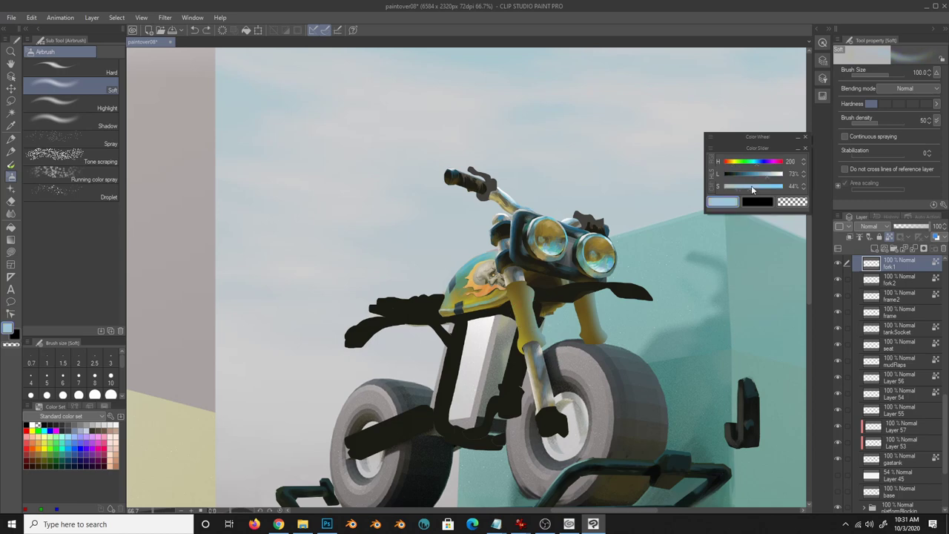
left_click_drag(579, 304, 582, 341)
key("b")
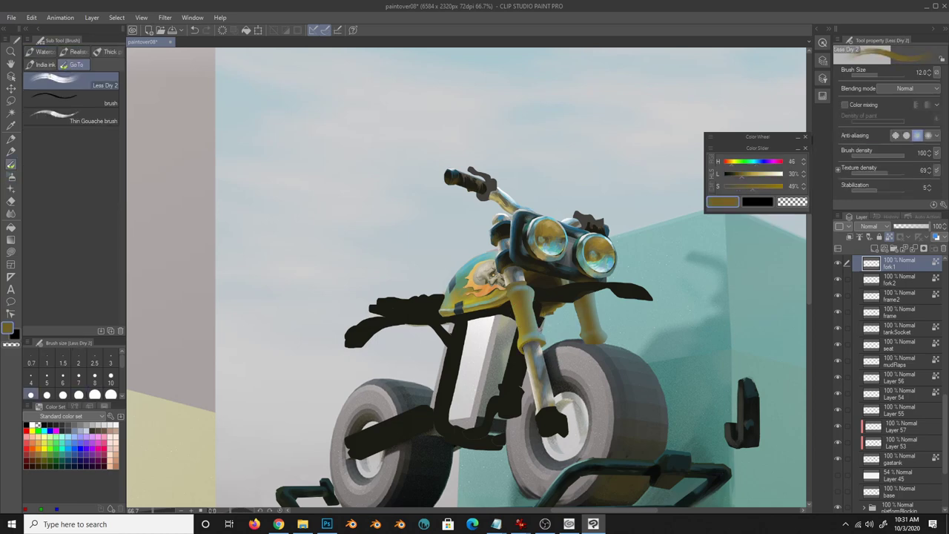
- Paint dark brown-olive shading and lighter strokes on the fork legs
left_click(534, 337, "alt")
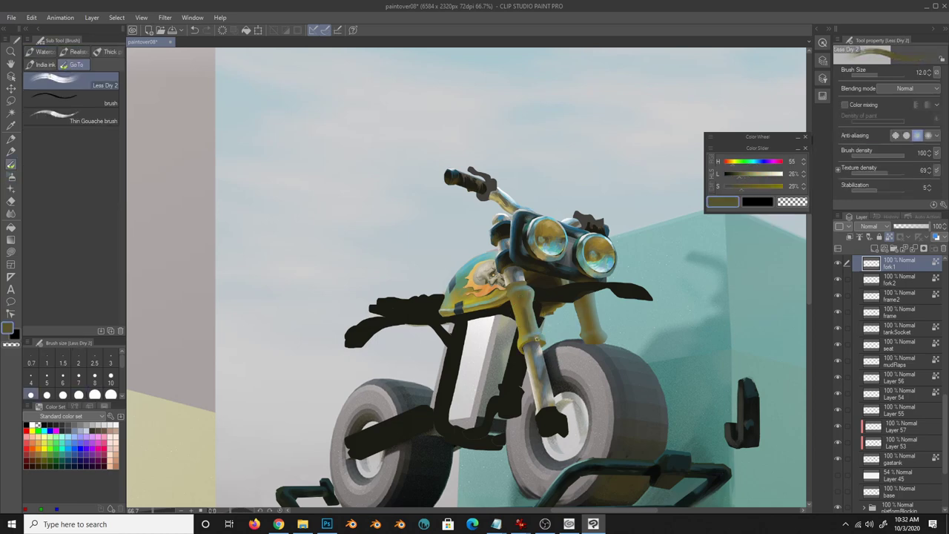
left_click(522, 294, "alt")
left_click_drag(593, 326, 579, 304)
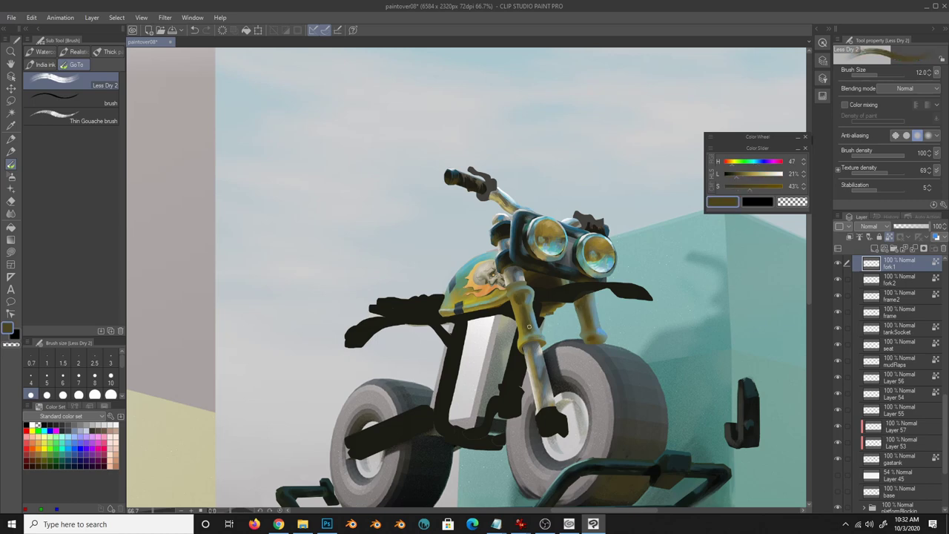
left_click_drag(529, 326, 528, 340)
left_click(519, 293, "alt")
left_click_drag(508, 286, 523, 298)
left_click(528, 337, "alt")
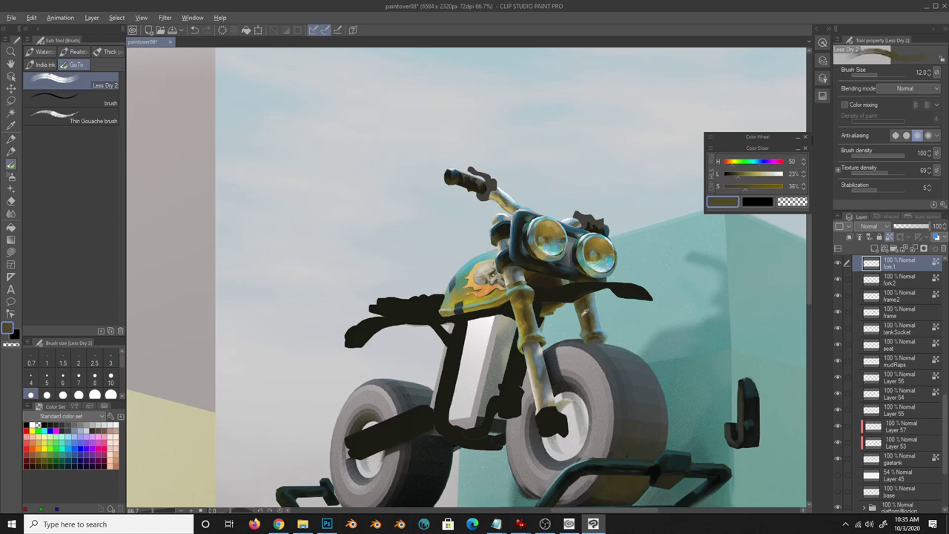
- Add small pink and red accent strokes beside the fork at brush size 7
key("u")
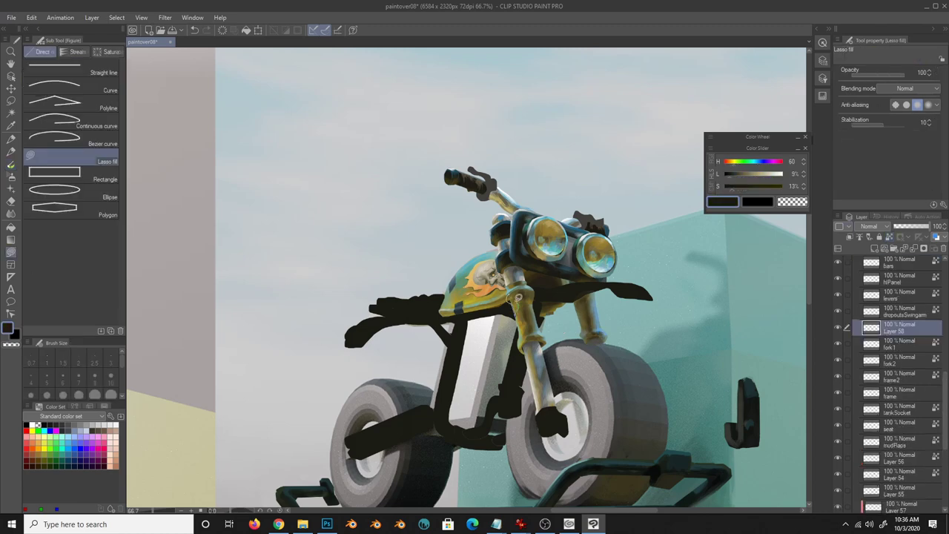
key("b")
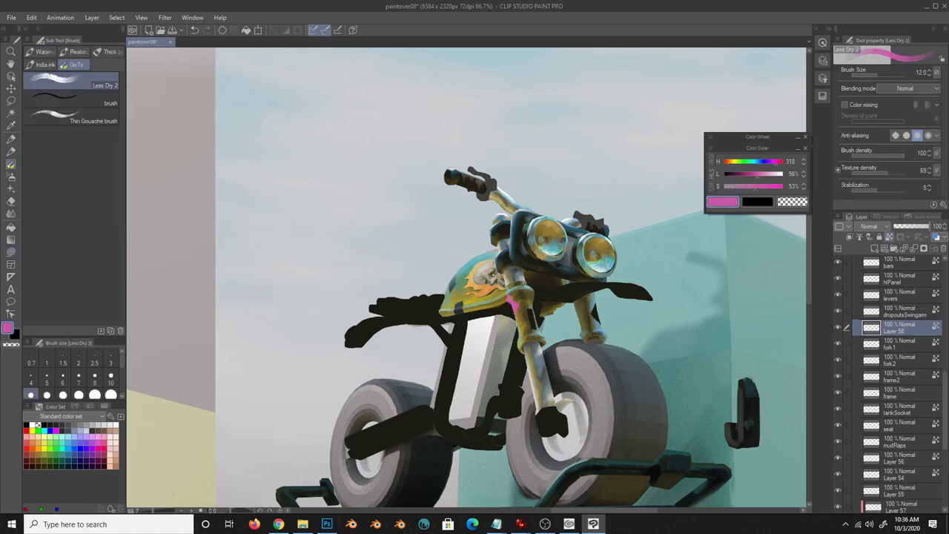
left_click(760, 162)
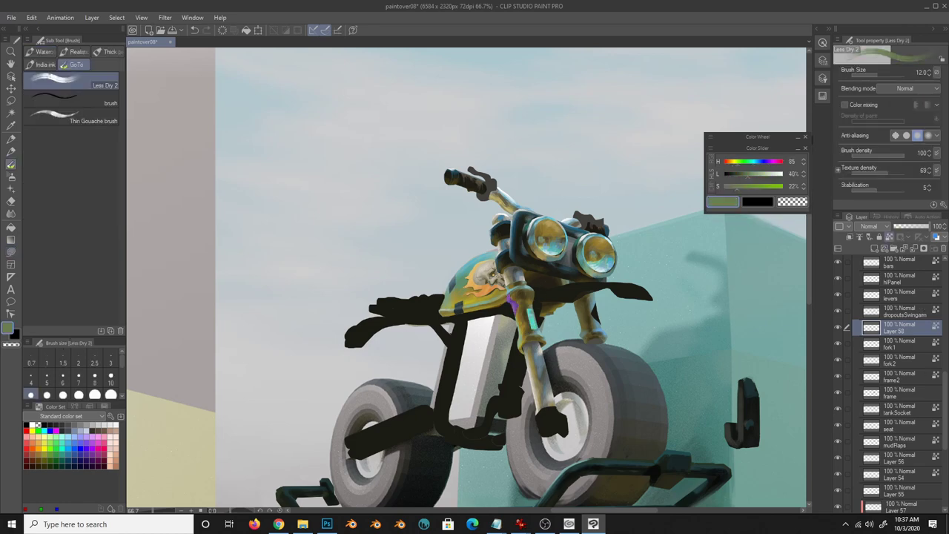
left_click_drag(532, 310, 532, 328)
left_click(622, 267, "alt")
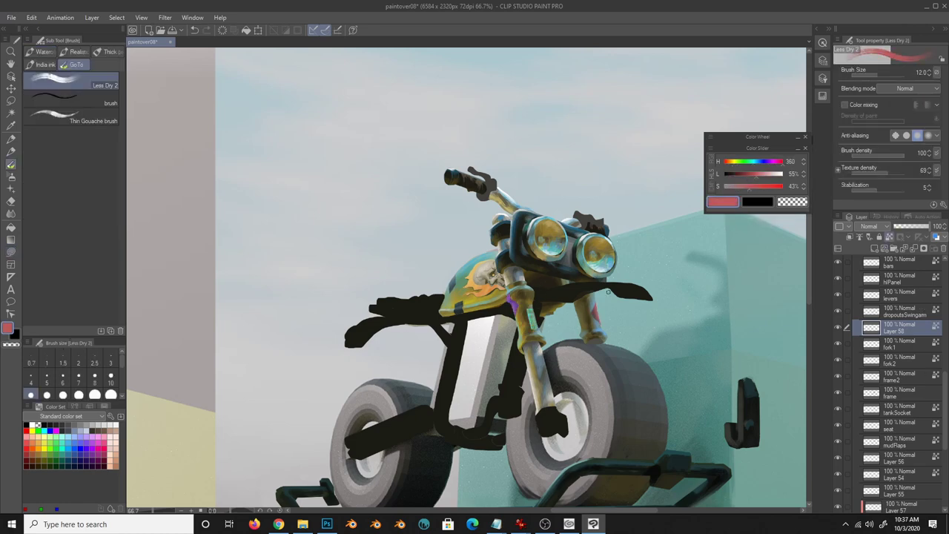
left_click(78, 375)
left_click_drag(532, 316, 533, 326)
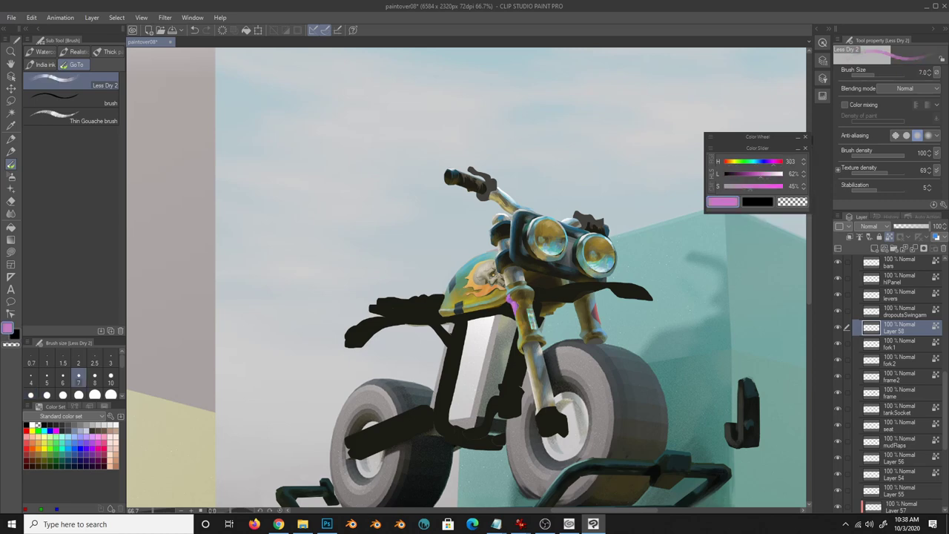
- Ink a short dark line on the fork with the smooth ink pen on a new layer
key("b")
left_click(509, 305, "alt")
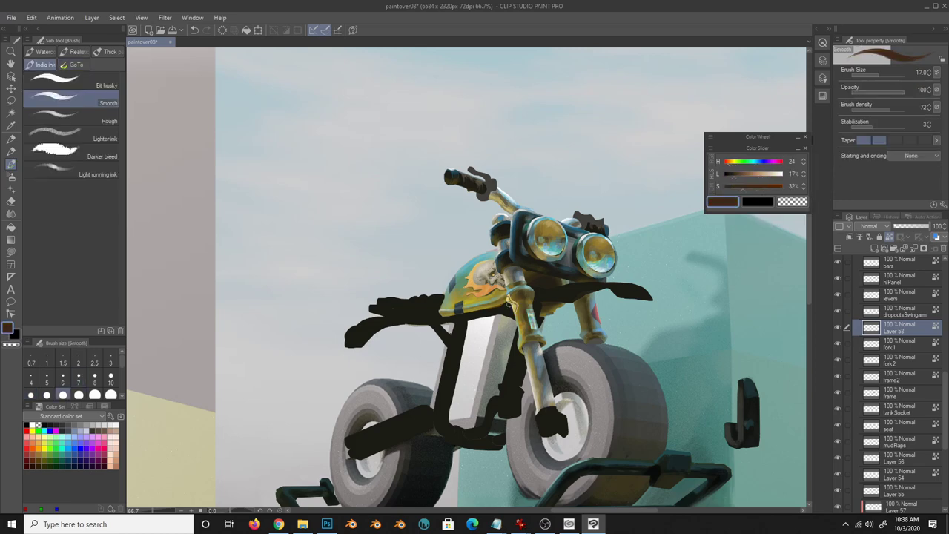
key("ctrl+shift+n")
left_click_drag(531, 314, 531, 329)
left_click(592, 315, "alt")
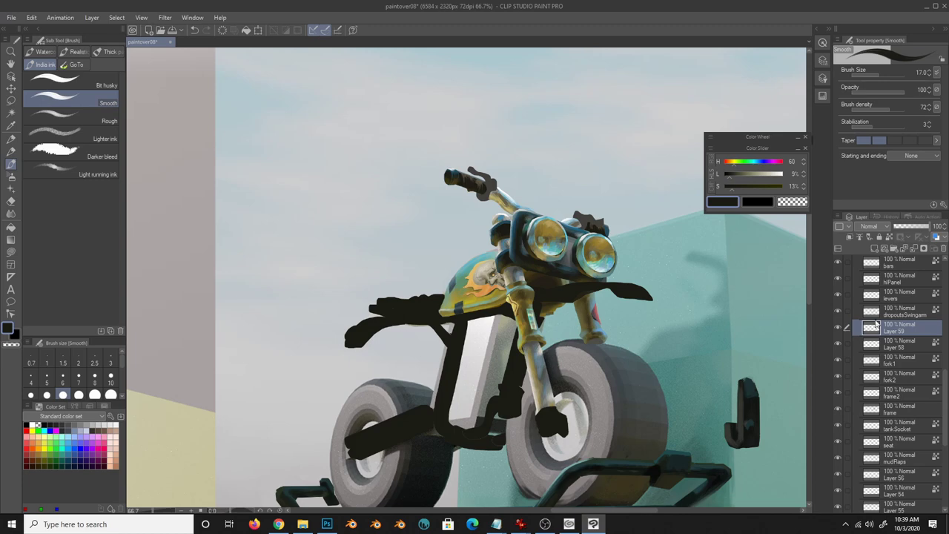
- Sample olive-gold from the fork1 layer, then make the frame layer active
left_click(894, 360)
left_click(541, 339, "alt")
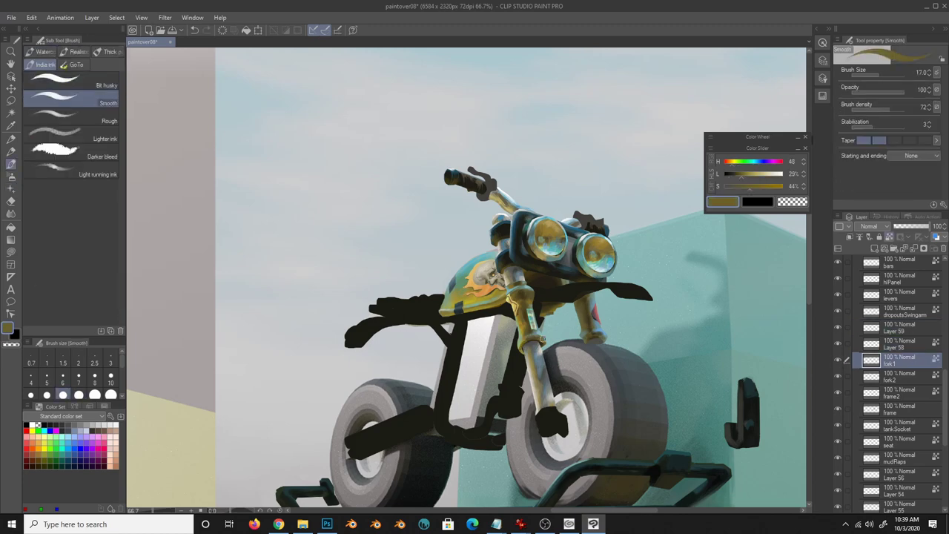
left_click(539, 334, "alt")
left_click_drag(636, 402, 667, 399)
left_click(894, 393)
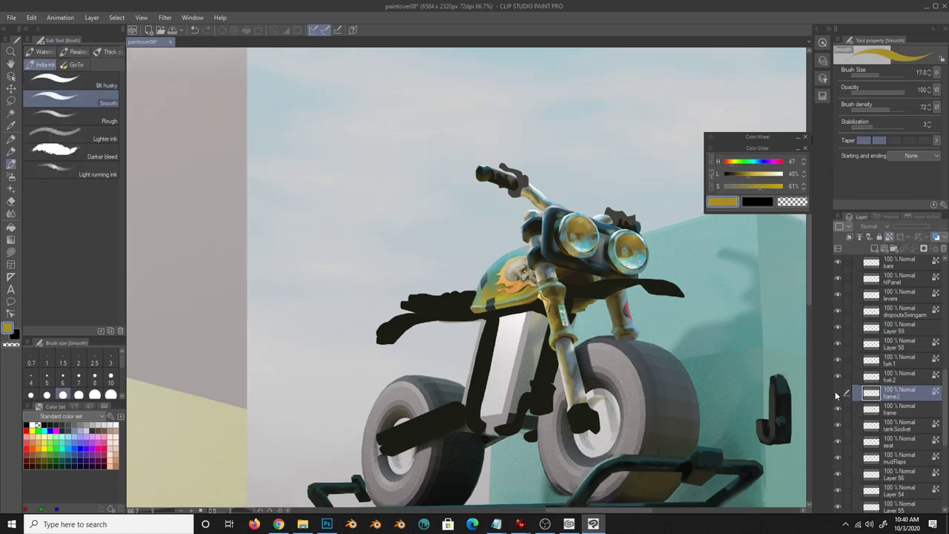
left_click(893, 409)
- Lighten the teal frame with greyish paint and add a brown stroke along its left edge
left_click(77, 65)
mouse_move(446, 315)
left_mouse_down()
mouse_move(528, 297)
mouse_move(586, 408)
left_mouse_up()
left_click(528, 297, "alt")
left_click(557, 295, "alt")
left_click(579, 301, "alt")
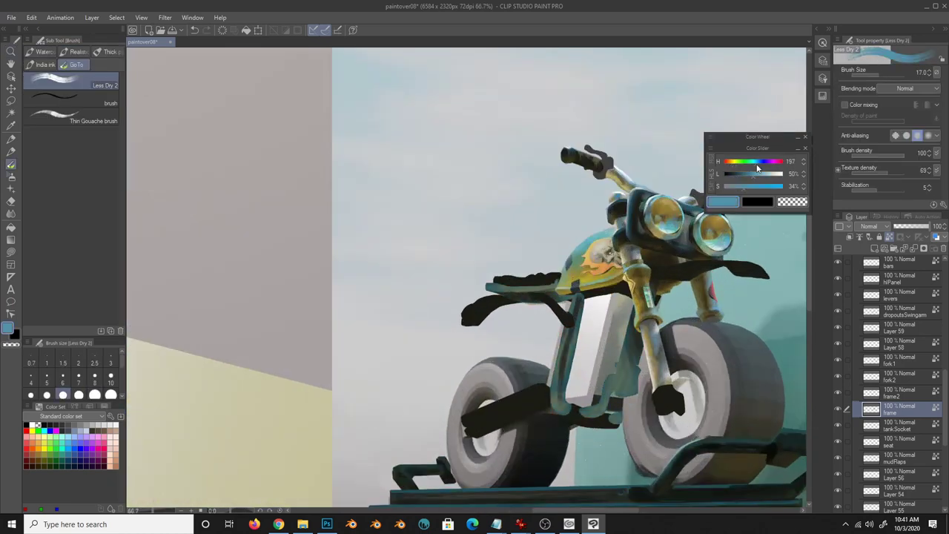
left_click(556, 397, "alt")
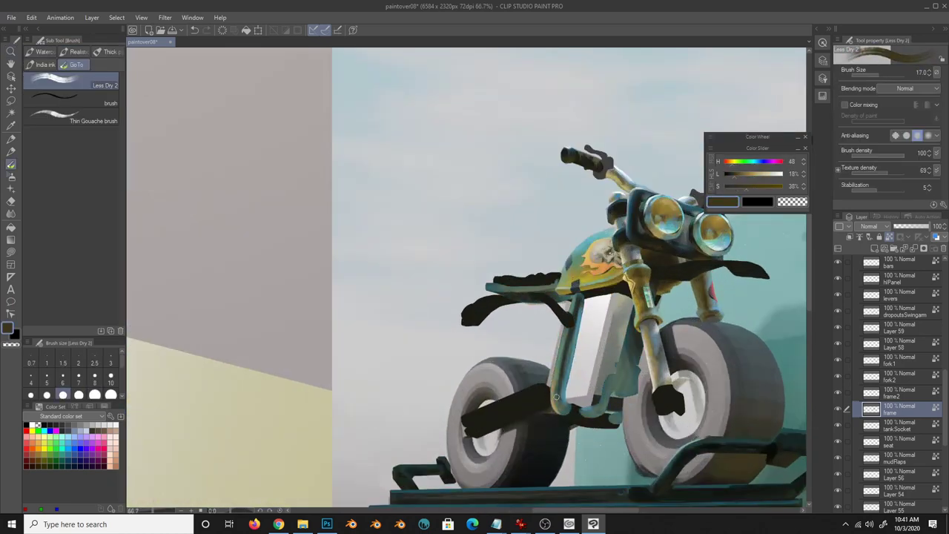
left_click(579, 297, "alt")
left_click_drag(571, 327, 564, 409)
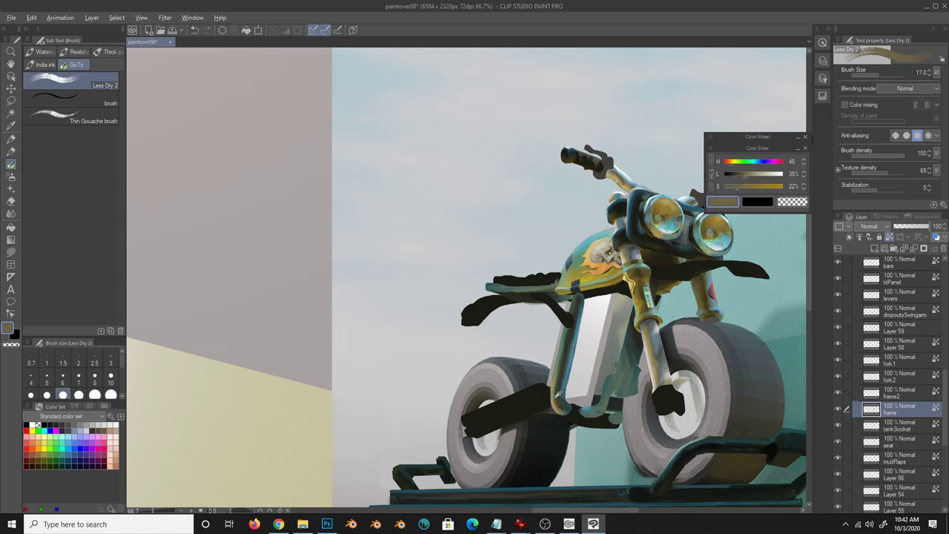
- Sample grey-teal and olive tones and prepare a blending near-white grey for radiator highlights
key("m")
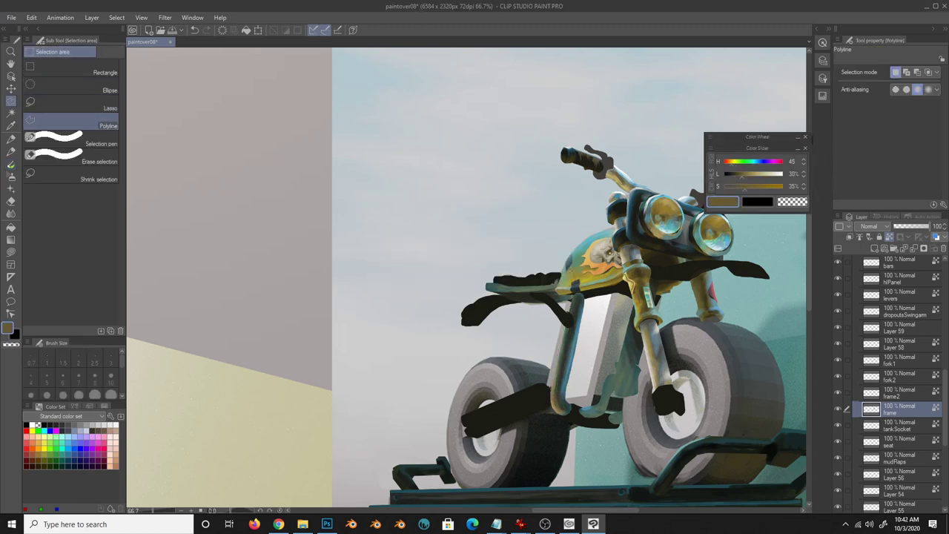
key("b")
left_click(566, 354, "alt")
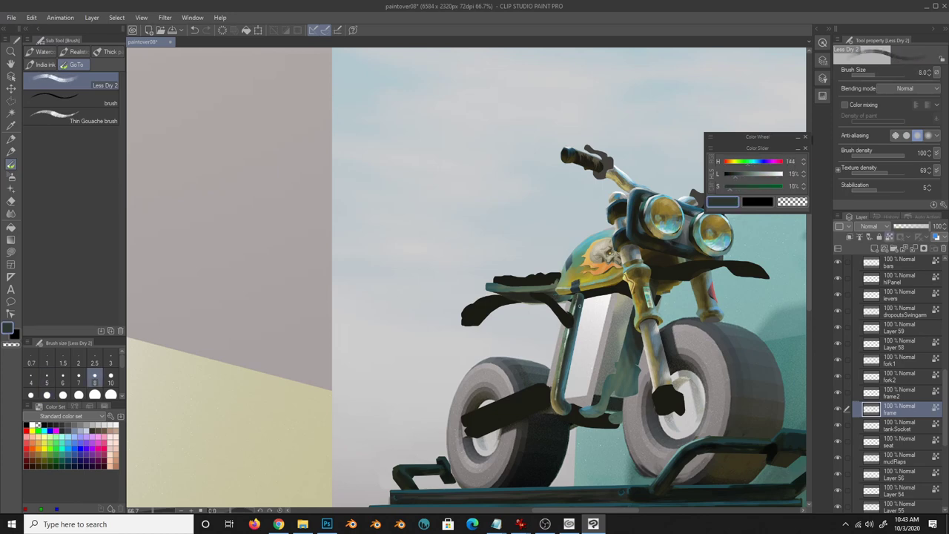
left_click(567, 334, "alt")
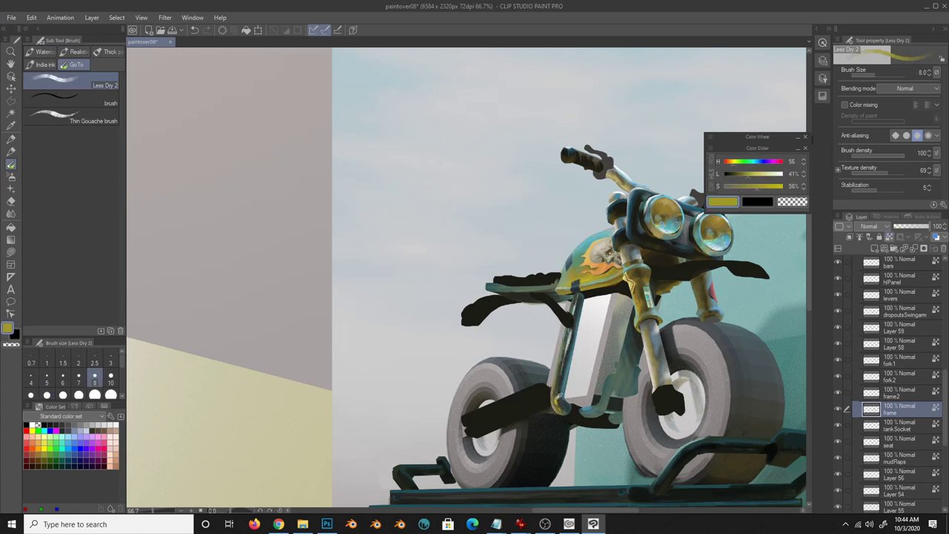
left_click(558, 401, "alt")
left_click(561, 371, "alt")
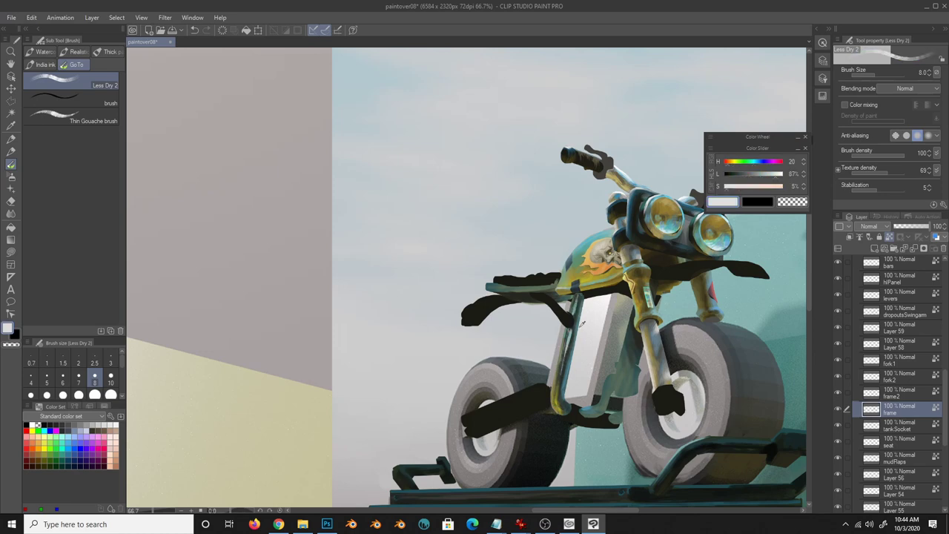
key("j")
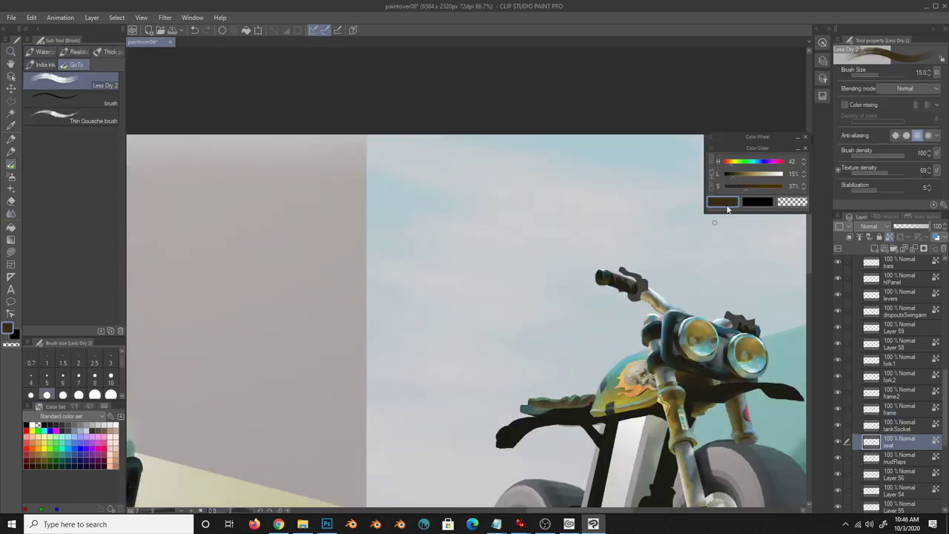
- Sample teal, olive, light blue, light grey and near-black tones across the frame and frame2 layers
left_click(541, 398, "alt")
left_click(576, 411, "alt")
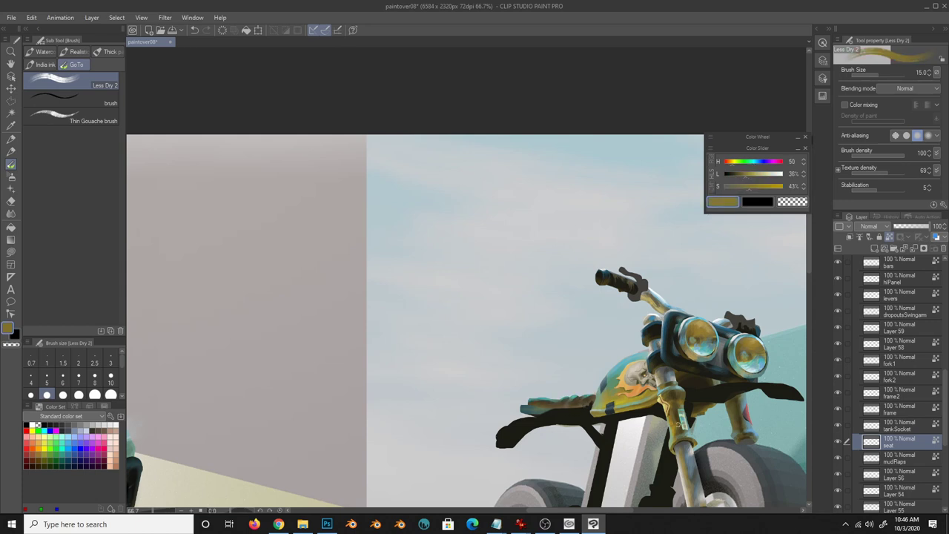
left_click(674, 324, "alt")
left_click(757, 407, "alt")
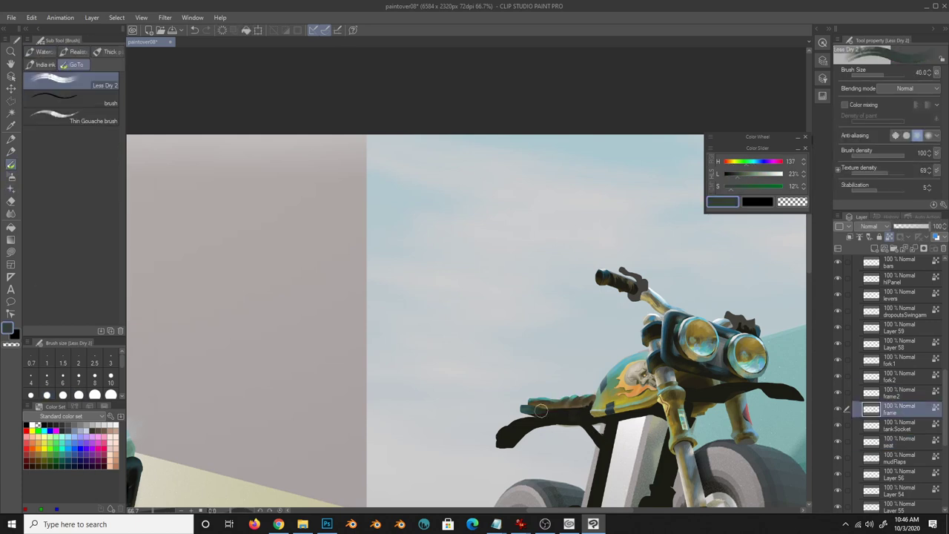
scroll(622, 387, "down", 2)
left_click(572, 366, "alt")
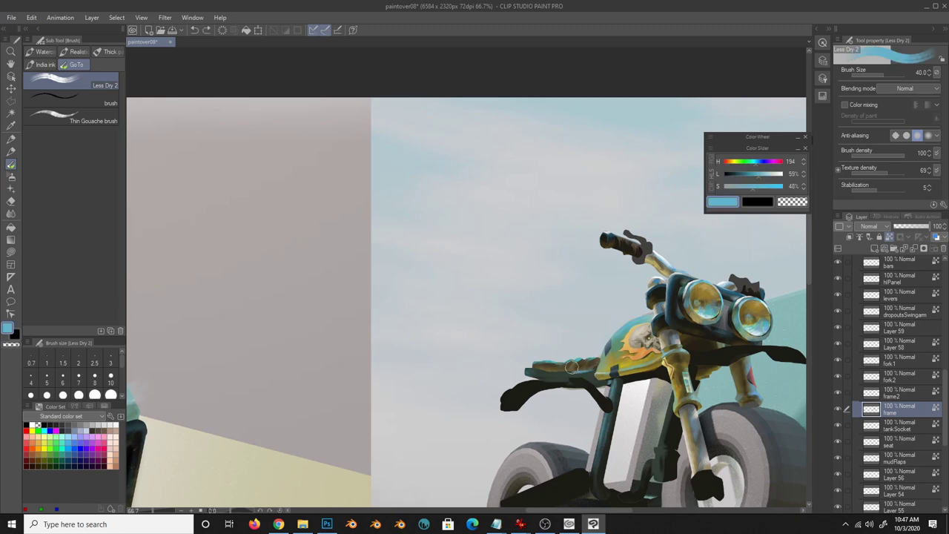
scroll(618, 384, "down", 2)
left_click(629, 362, "alt")
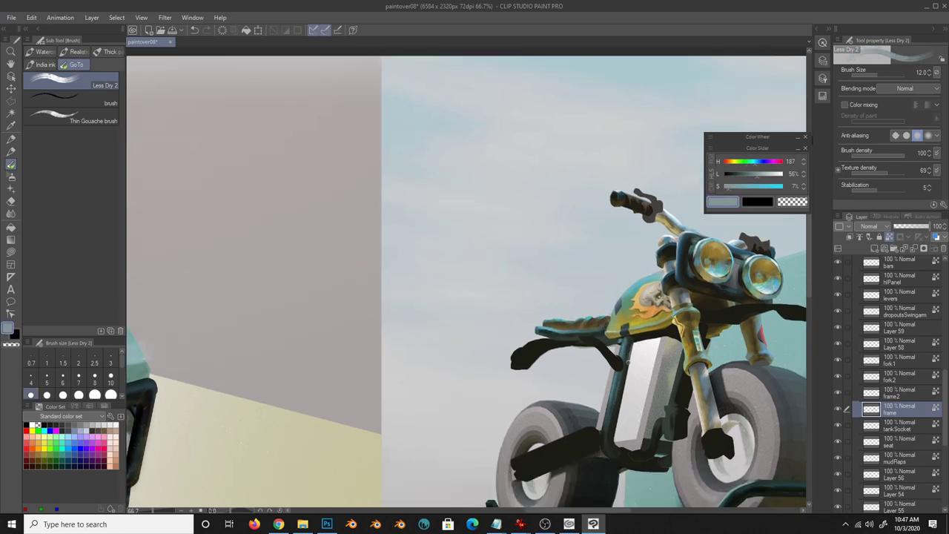
left_click(621, 327, "alt")
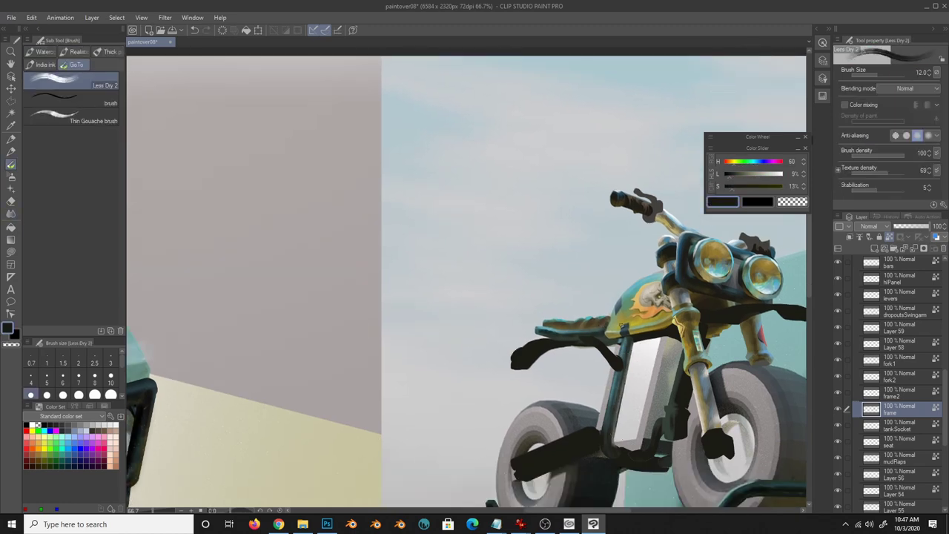
left_click(695, 329, "alt")
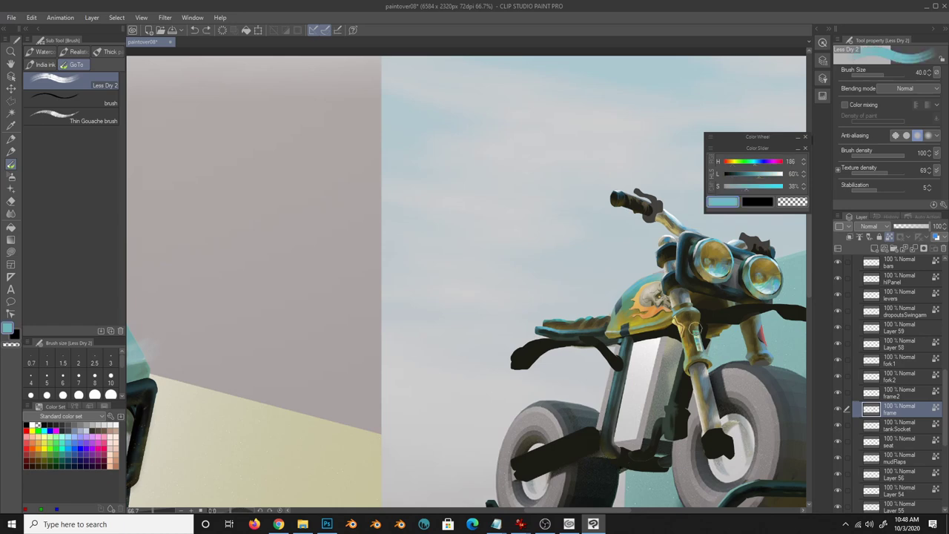
- Brush dark teal frame tubing on frame2 with a smaller brush
key("[")
key("[")
key("[")
left_click(671, 409, "alt")
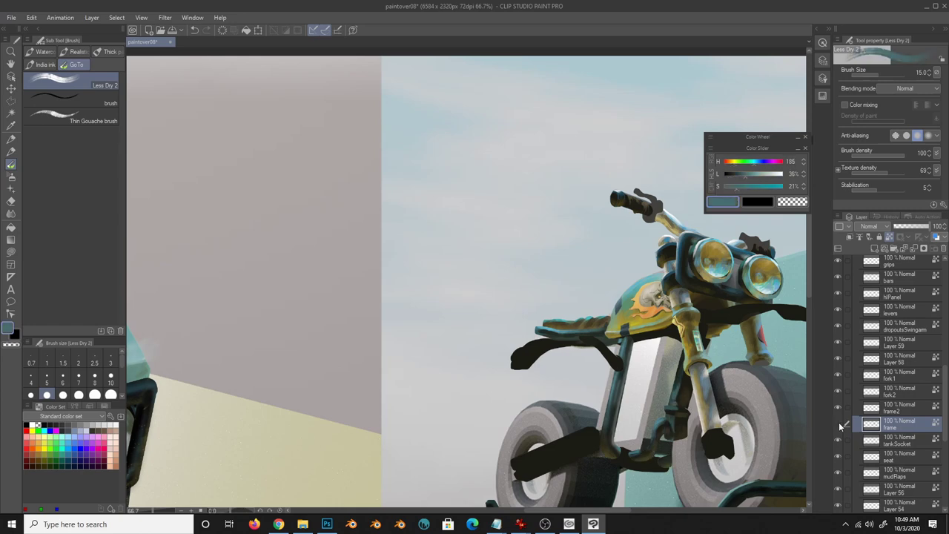
left_click(890, 407)
left_click(610, 358, "alt")
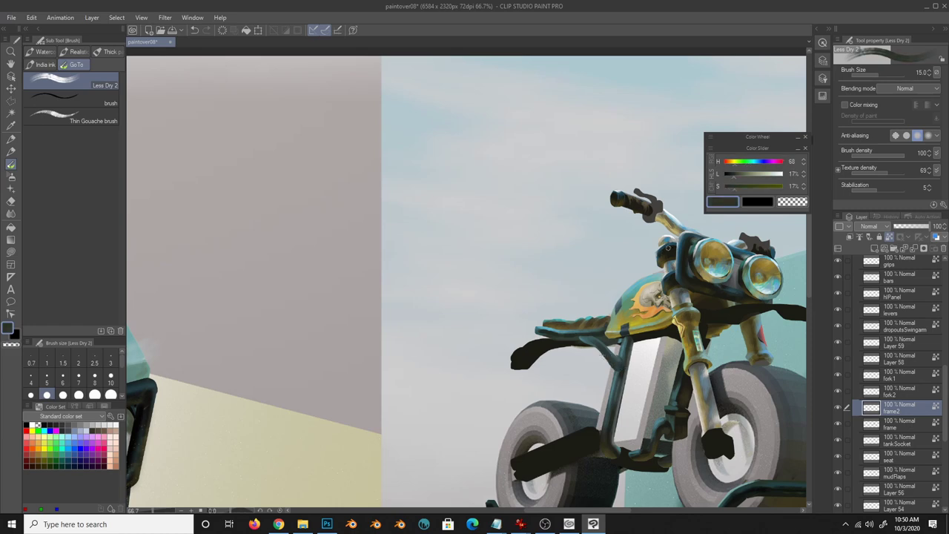
left_click(592, 343, "alt")
scroll(616, 360, "up", 3)
left_click(608, 361, "alt")
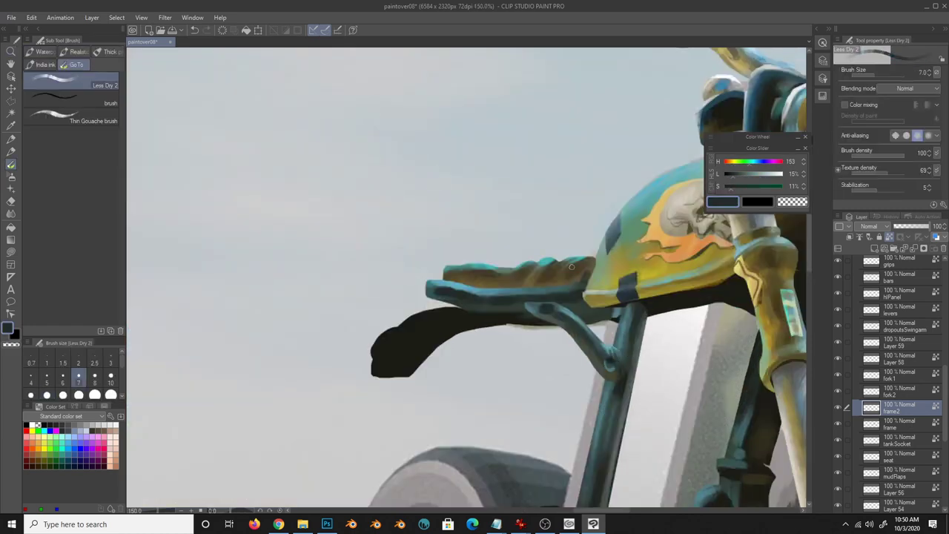
- Add a new layer above frame2, sample light blue, and return to the frame layer at brush size 20
key("ctrl+shift+n")
left_click(660, 180, "alt")
scroll(583, 258, "down", 2)
left_click(644, 229, "ctrl+shift")
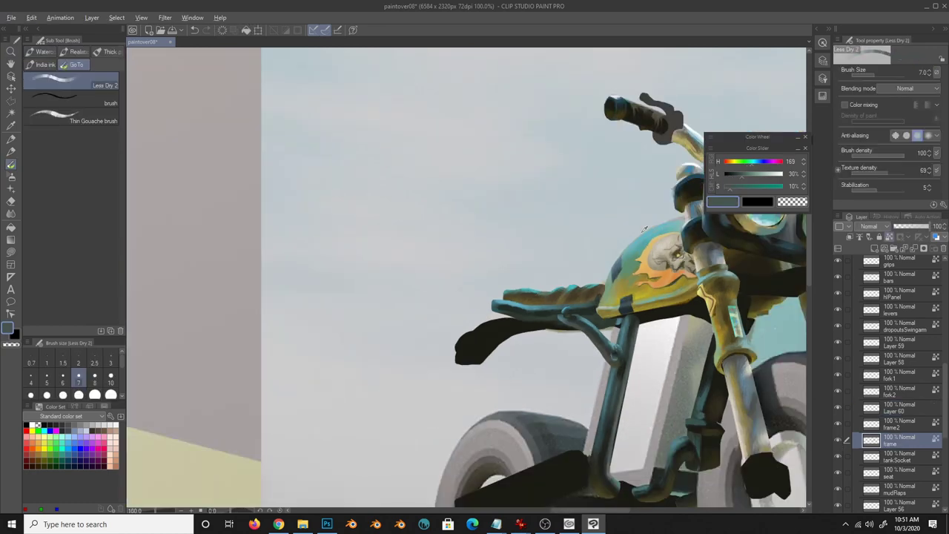
left_click(79, 394)
- Stroke light chrome streaks up the radiator plate, sampling green-grey, dark teal and light grey
left_click(569, 313, "alt")
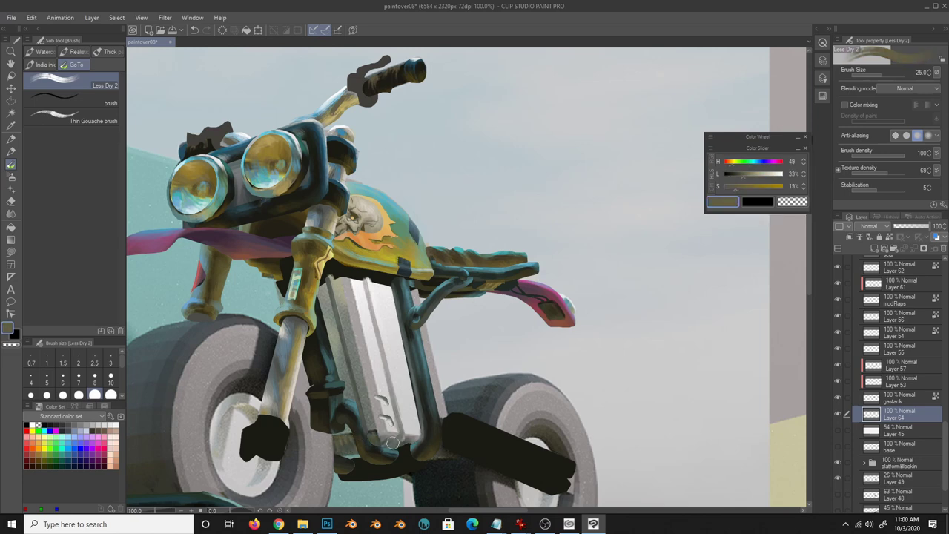
left_click_drag(405, 431, 398, 330)
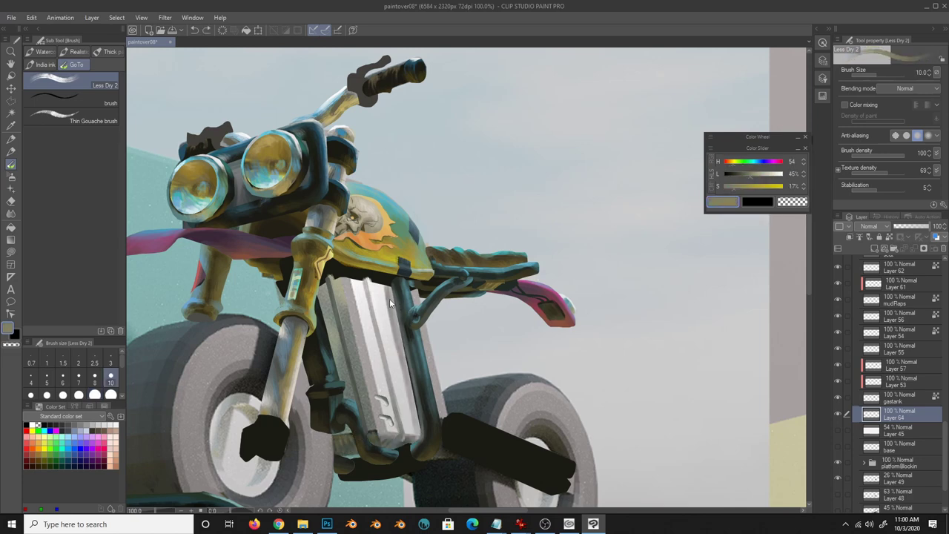
left_click(391, 285, "alt")
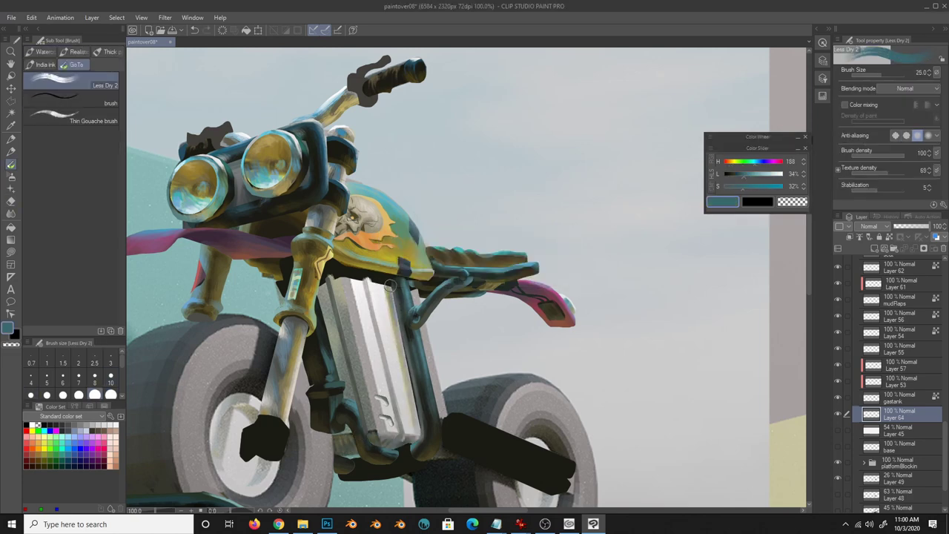
left_click(397, 314, "alt")
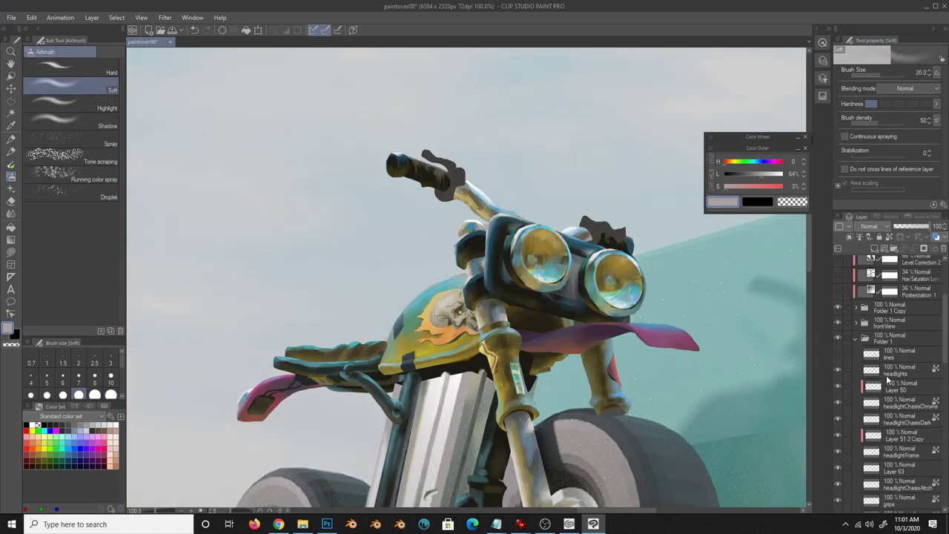
- On Layer 66, set the Brizzly Bear pen to size 6, then return to Less Dry 2
scroll(887, 379, "down", 5)
left_click(897, 412)
key("p")
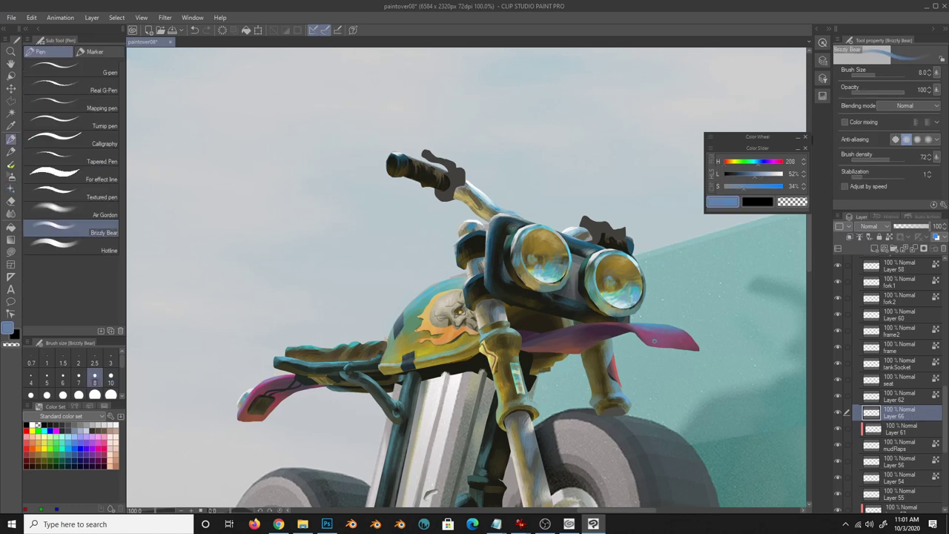
key("bracketleft")
key("bracketleft")
left_click(653, 338, "alt")
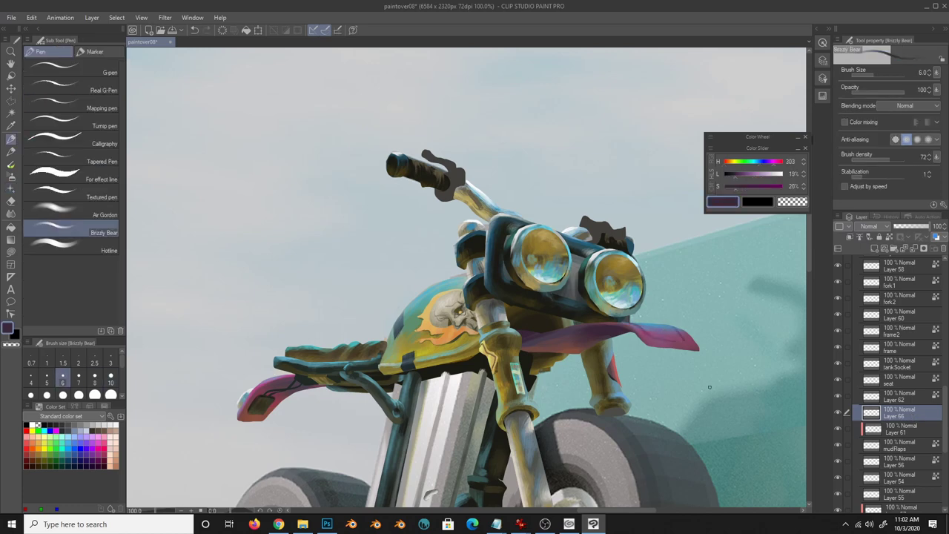
key("b")
- On Layer 61, shift the colour toward darker blue-purple and sample magenta at brush size 7
left_click(570, 341, "alt")
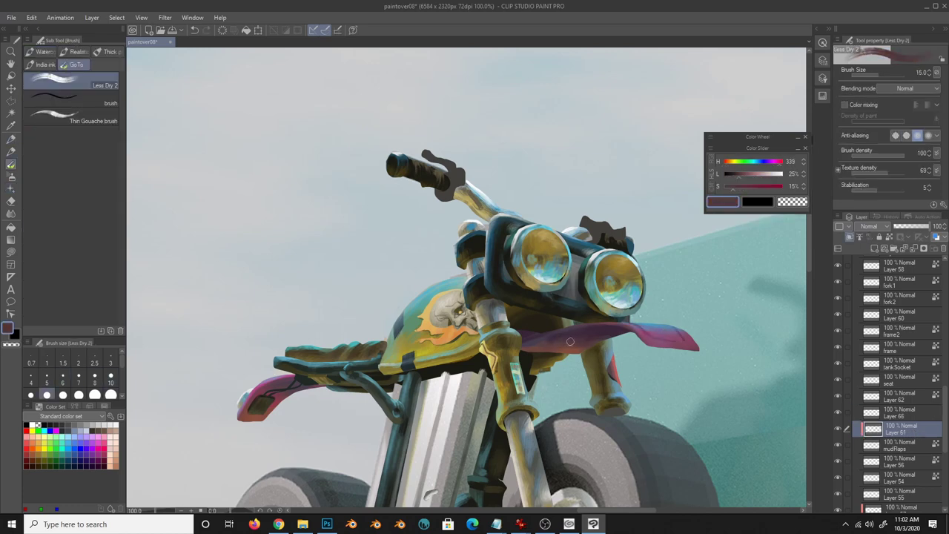
left_click(742, 179)
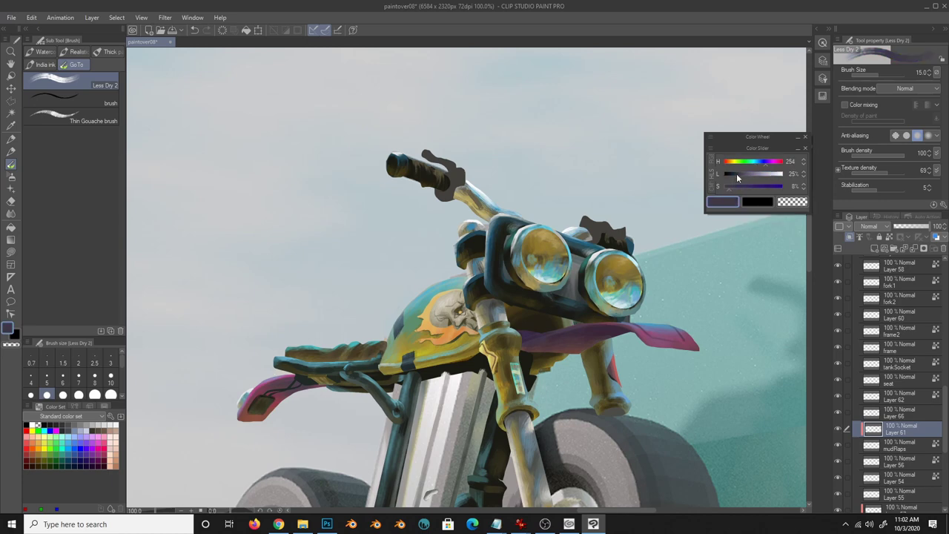
left_click(736, 178)
left_click(561, 337, "alt")
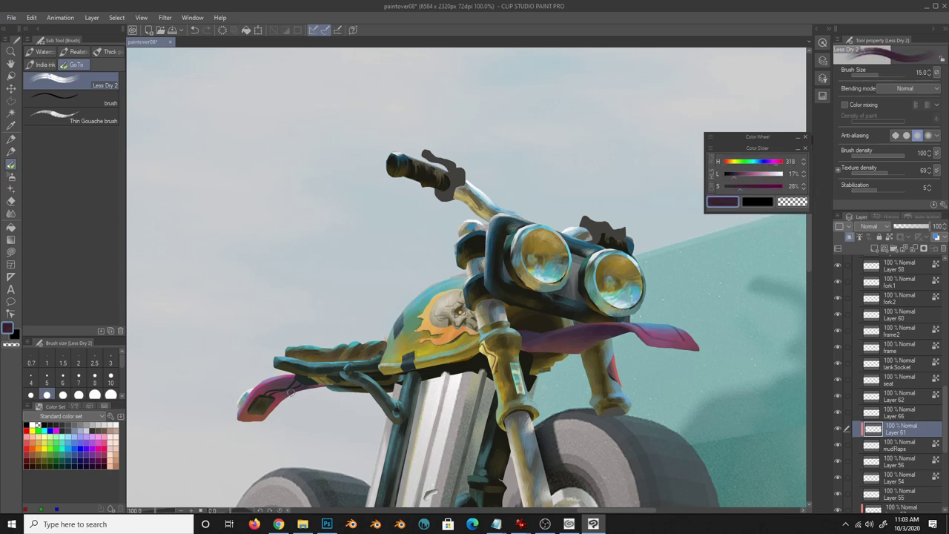
left_click(237, 417, "alt")
key("bracketleft")
key("bracketleft")
key("bracketleft")
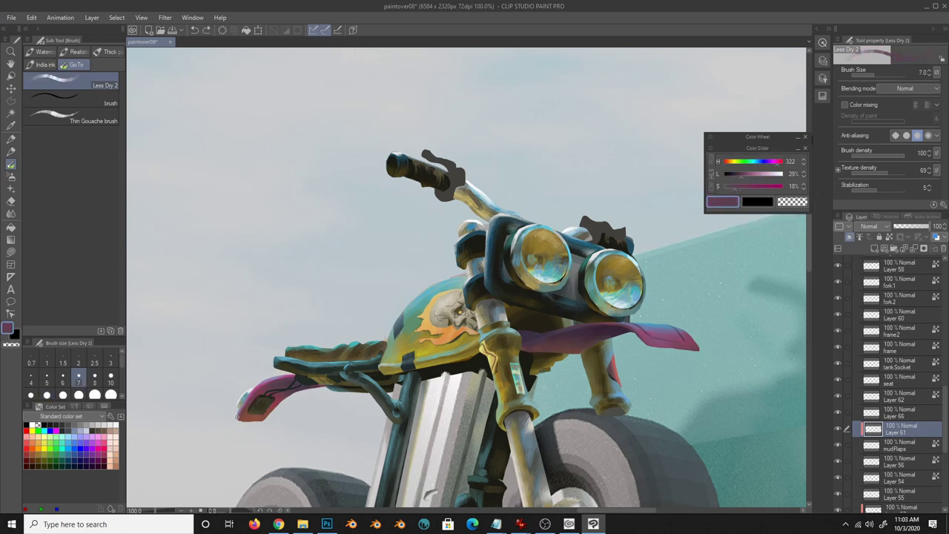
- Sample dark red and blue from the front fender at brush size 20, then zoom out
left_click_drag(567, 346, 504, 386)
key("bracketright")
key("bracketright")
key("bracketright")
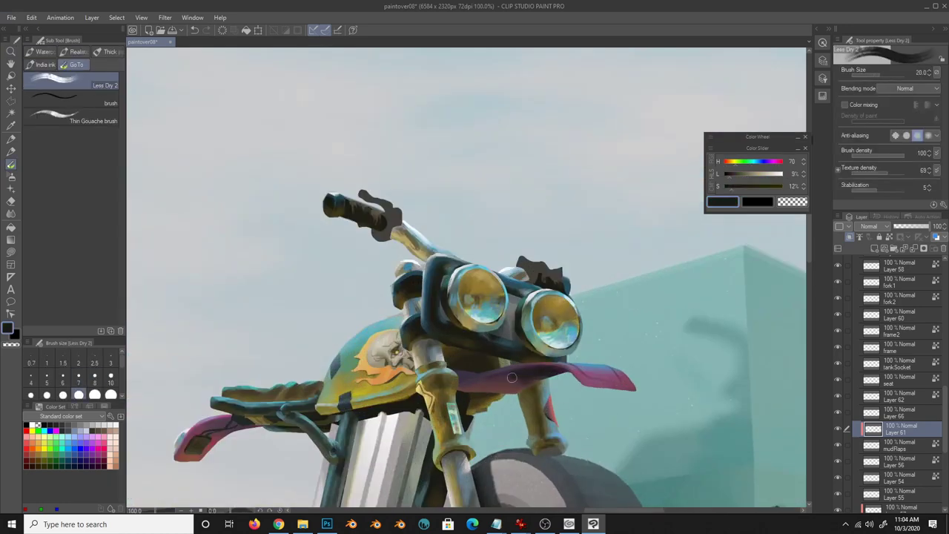
left_click(505, 387, "alt")
left_click(584, 359, "alt")
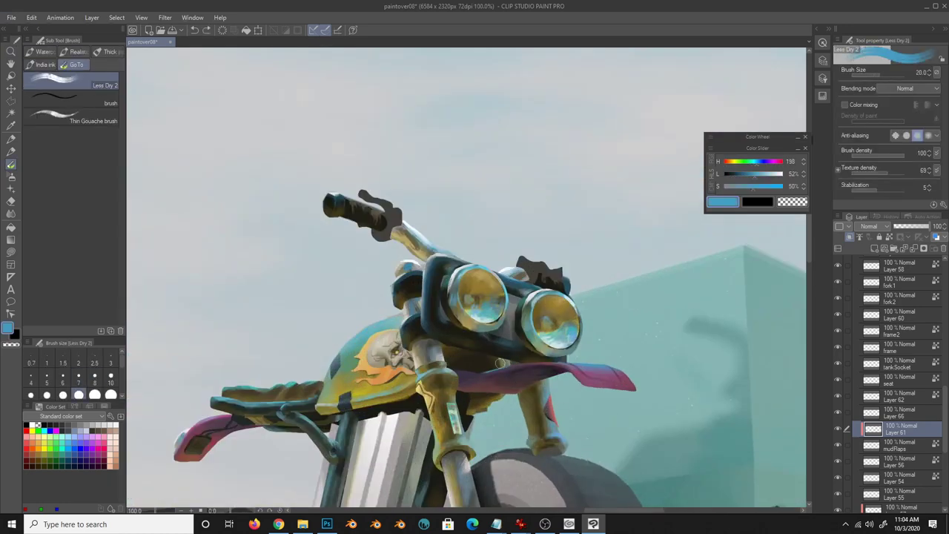
key("ctrl+minus")
left_click(454, 414, "ctrl+shift")
- Paint a light stroke along the swingarm and hide the sketch lines over the wheels
key("bracketright")
key("bracketright")
key("bracketright")
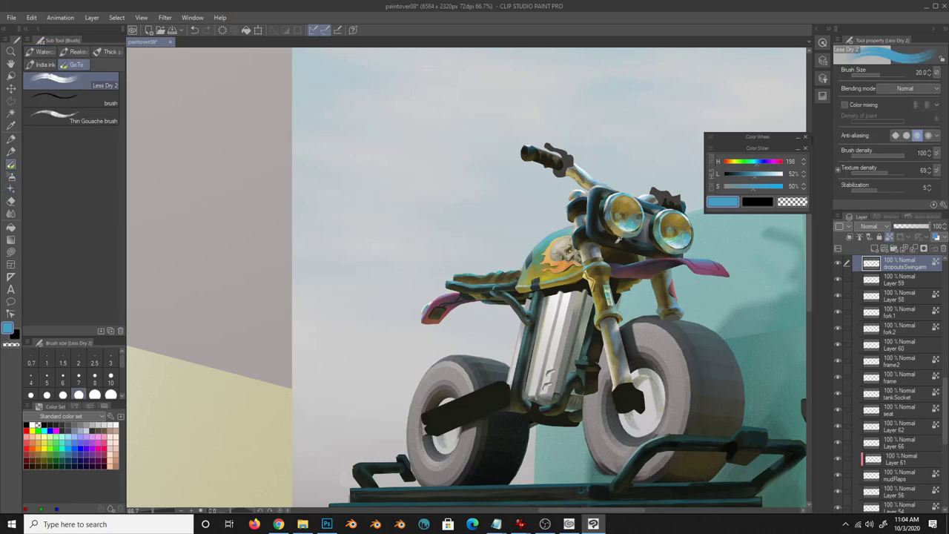
left_click(455, 414, "alt")
left_click_drag(426, 429, 455, 414)
left_click(453, 410, "alt")
left_click(452, 410, "ctrl+shift")
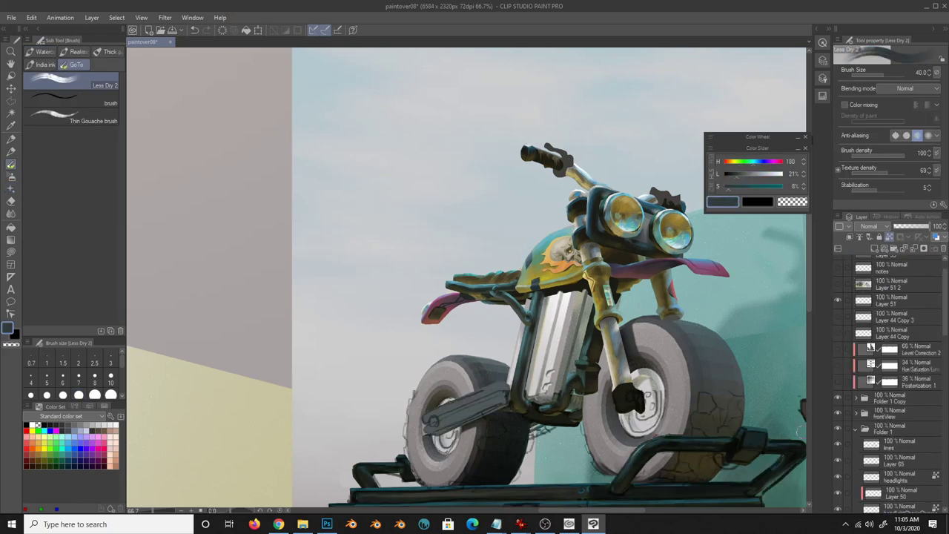
key("bracketleft")
key("bracketleft")
key("bracketleft")
left_click(433, 421, "ctrl+shift")
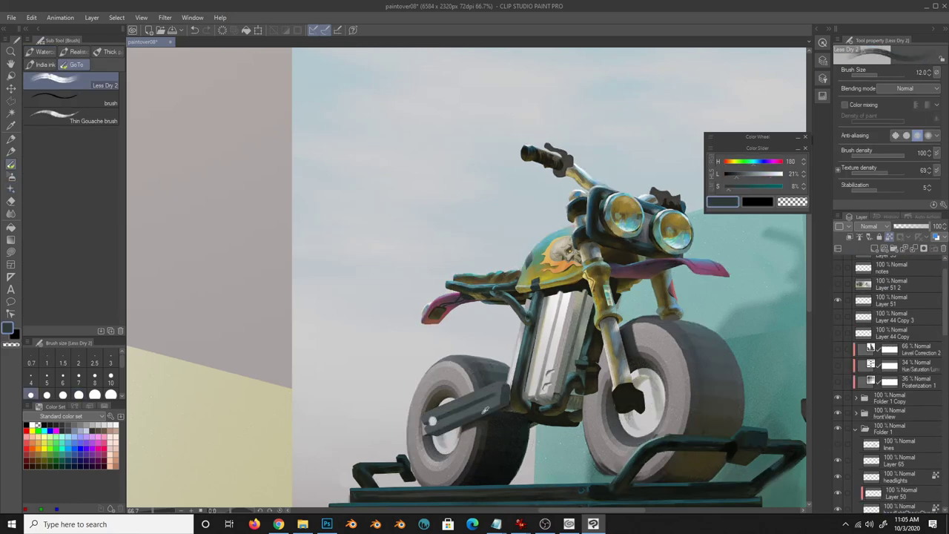
- Select the swingarm by colour and shade it in greys on a new layer, then deselect
key("w")
left_click(509, 399)
key("ctrl+shift+n")
key("b")
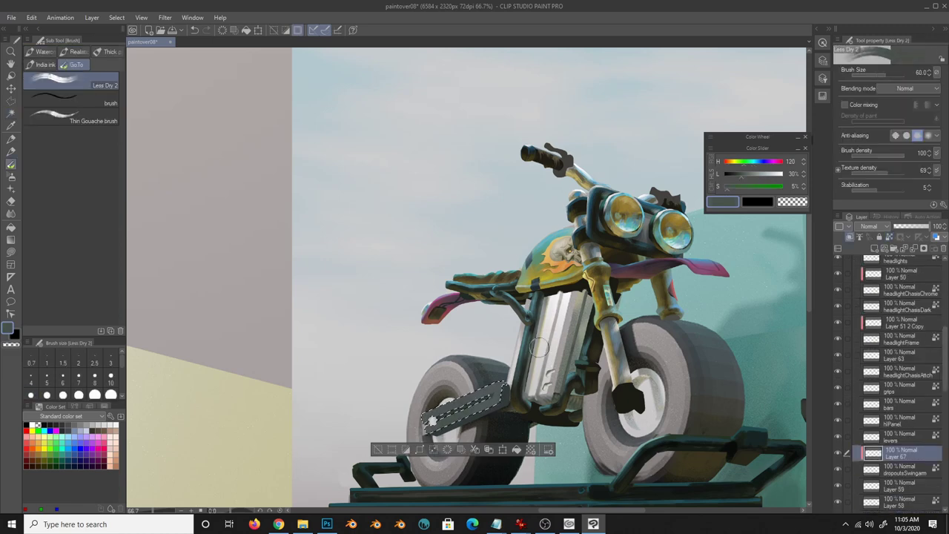
left_click(455, 403, "alt")
key("bracketleft")
key("bracketleft")
key("bracketleft")
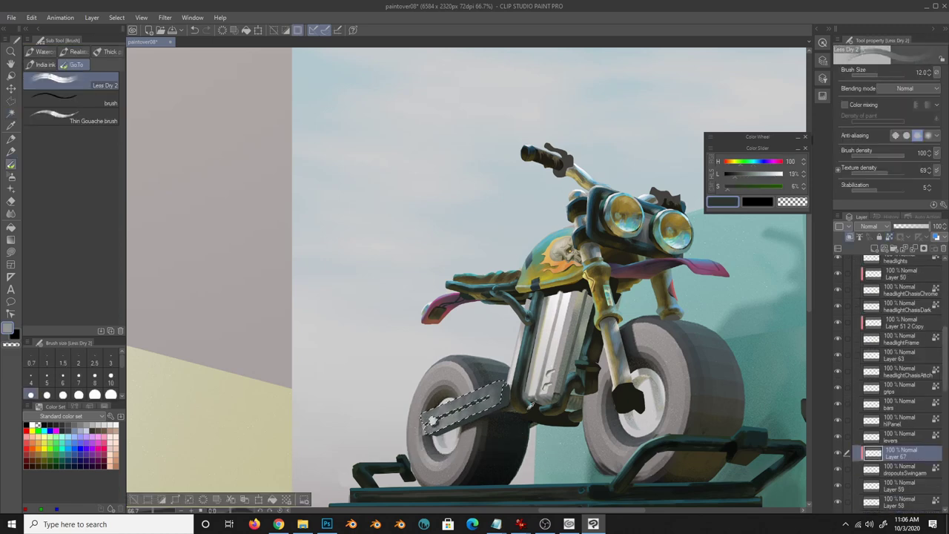
left_click(433, 421, "alt")
left_click(432, 420, "alt")
key("ctrl+d")
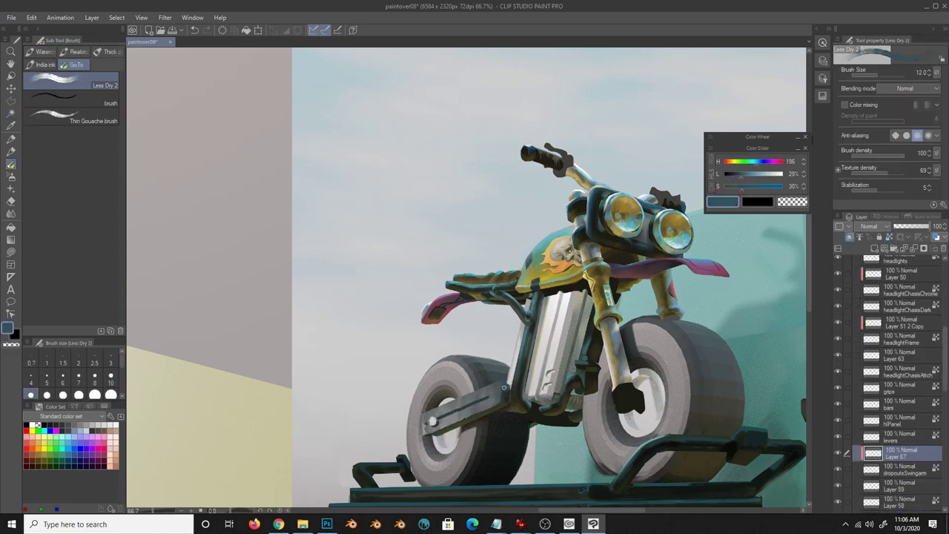
- Touch up the swingarm with light bluish grey using lasso fill, returning to Layer 67
left_click(477, 402, "alt")
left_click_drag(476, 401, 425, 408)
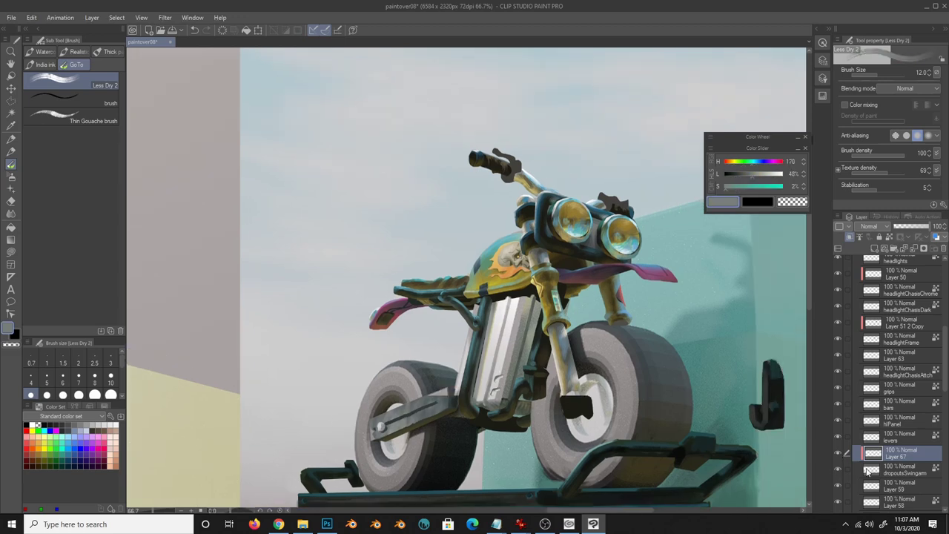
key("u")
left_click(578, 401, "ctrl+shift")
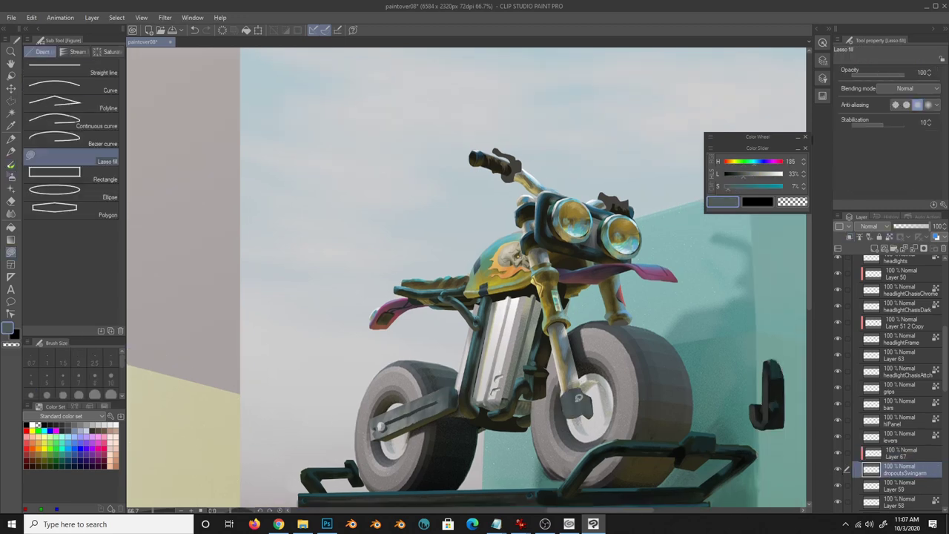
key("b")
left_click(582, 408, "ctrl+shift")
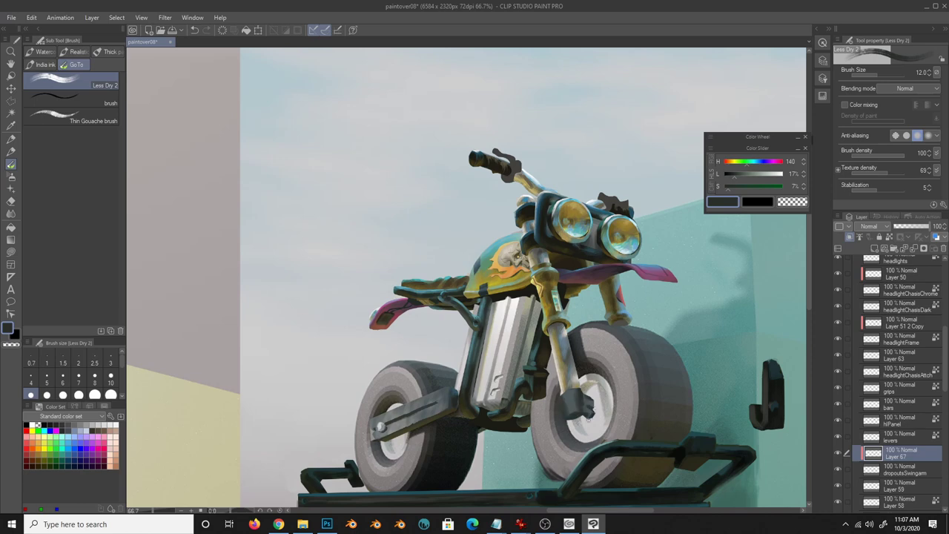
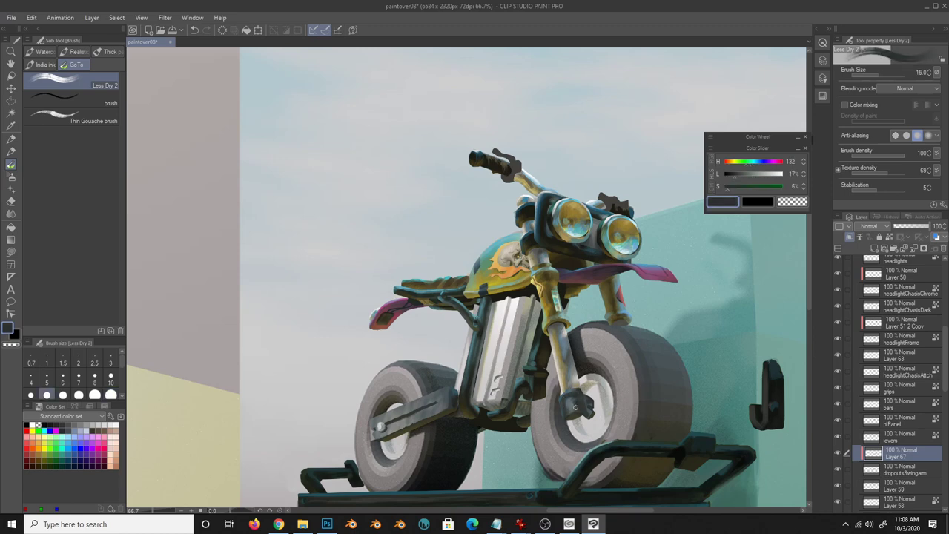
- Paint fine frame details on Layer 67 with sampled dark grey and blue-grey
left_click(580, 381, "alt")
key("bracketleft")
key("bracketleft")
key("bracketleft")
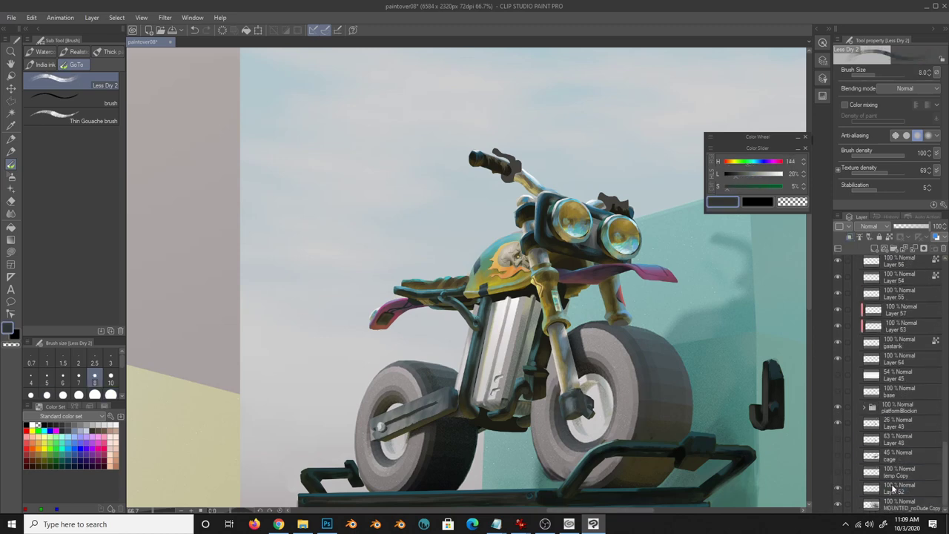
left_click(575, 404, "alt")
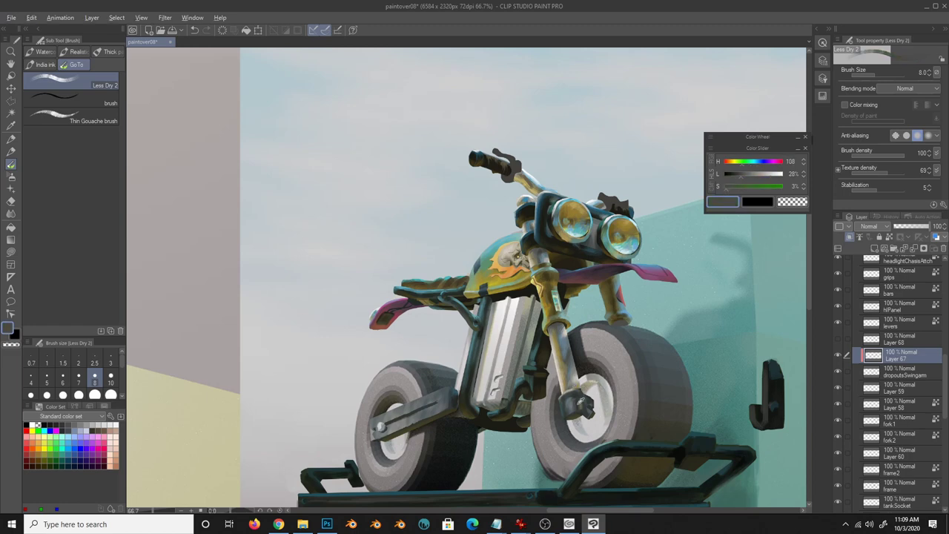
left_click(572, 408, "alt")
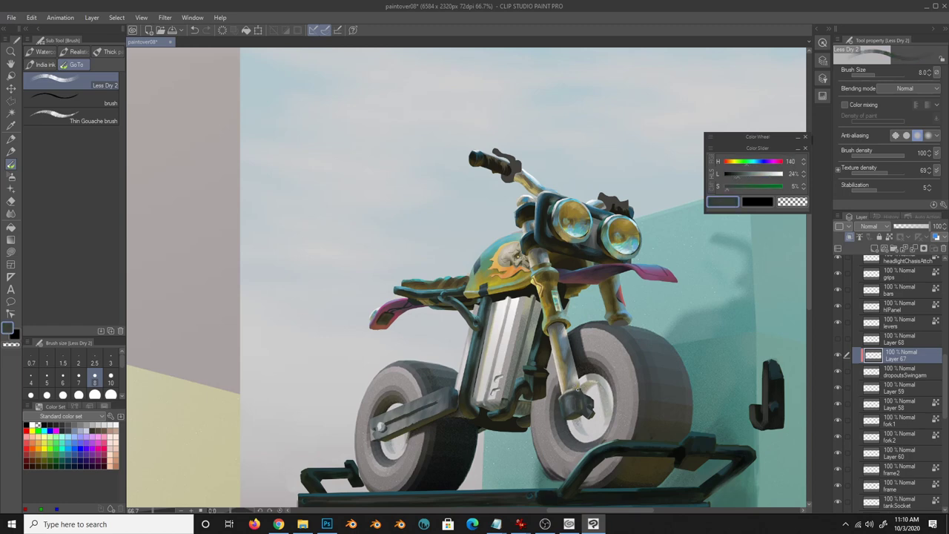
- Repaint the frame2 and tankSocket layers with sampled olive and dark blue-grey, using a larger brush
left_click(588, 407, "alt")
scroll(512, 393, "down", 1)
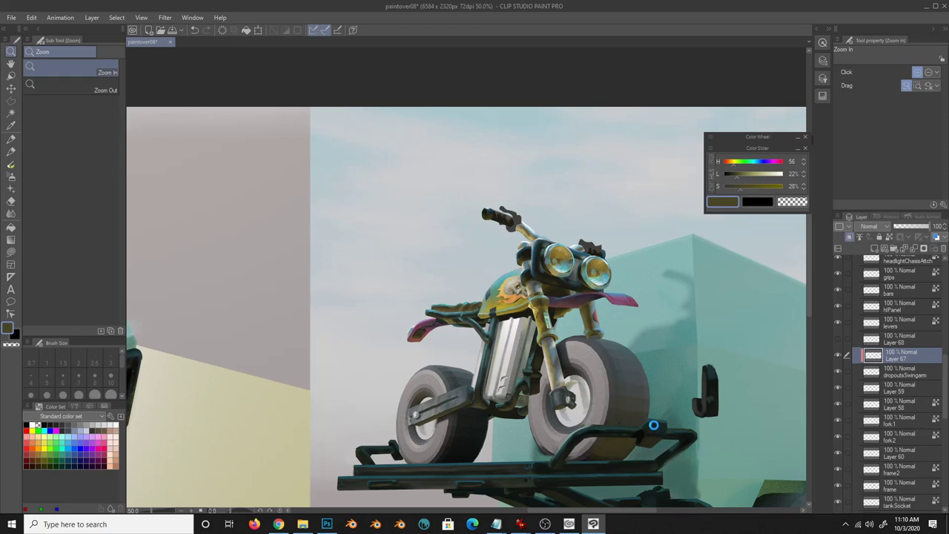
scroll(504, 417, "up", 1)
key("bracketright")
key("bracketright")
key("bracketright")
left_click(487, 405, "alt")
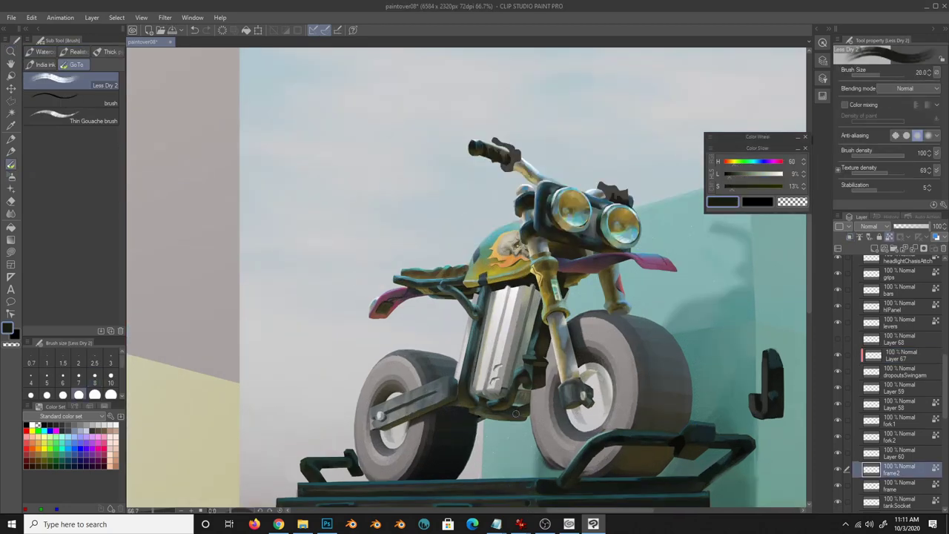
left_click(551, 275, "alt")
left_click(552, 276, "ctrl+shift")
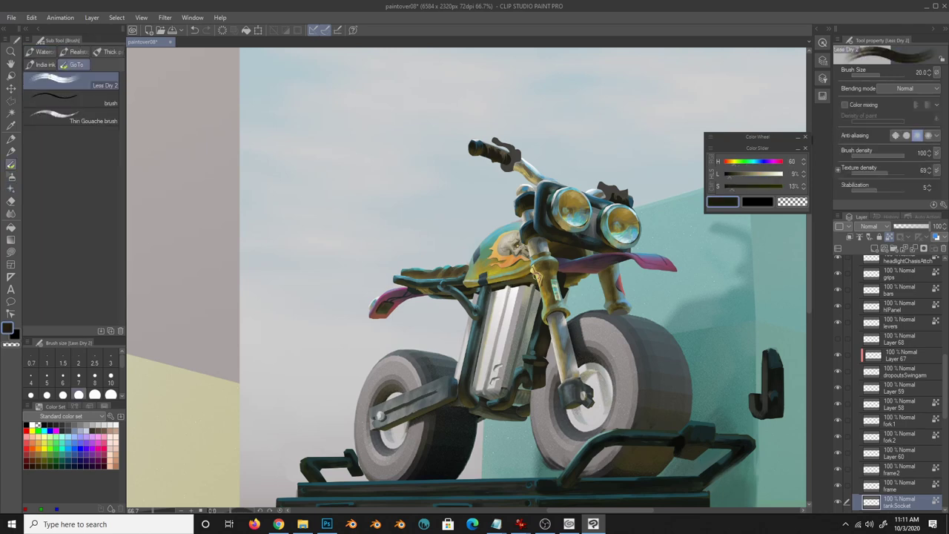
key("ctrl+minus")
key("ctrl+minus")
- Sample tyre greys and tune the Color Slider to a saturated dark blue-grey
scroll(937, 452, "down", 3)
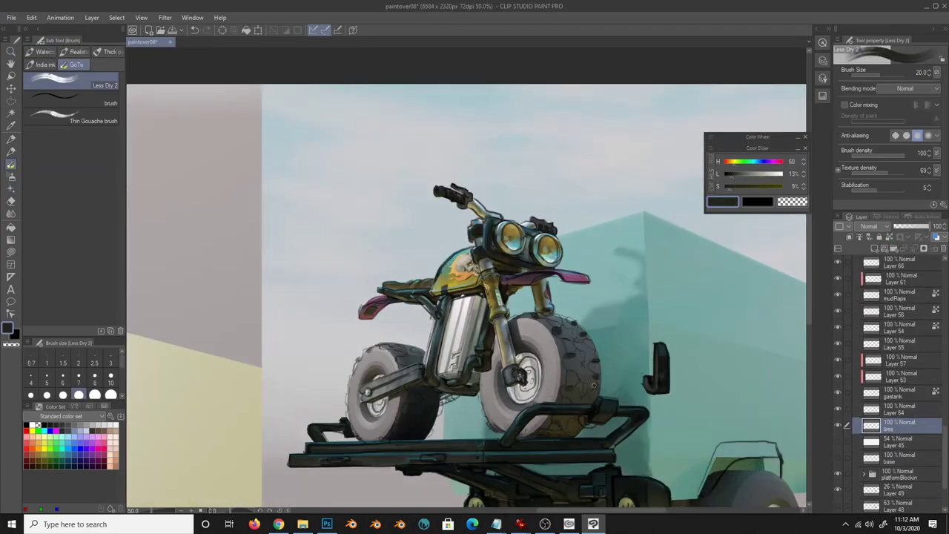
left_click(401, 405, "alt")
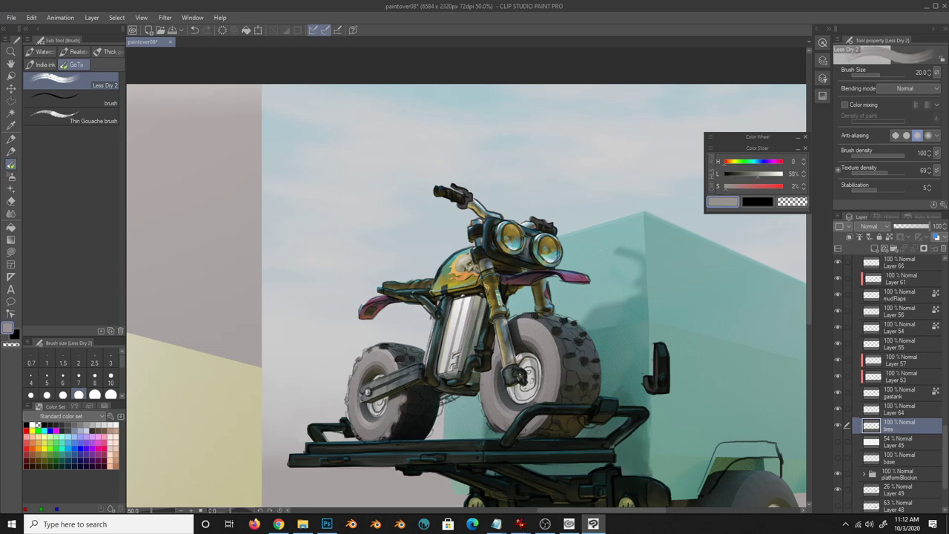
left_click(558, 400, "alt")
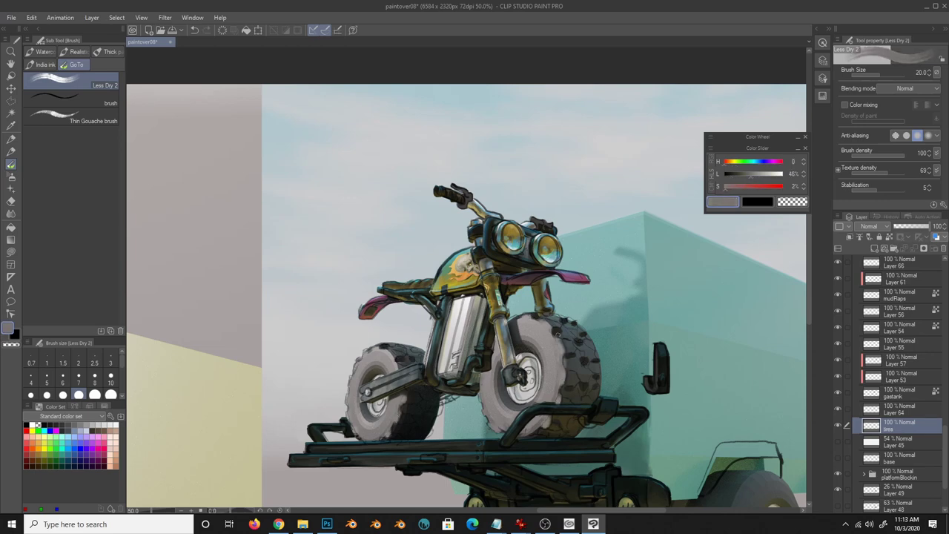
left_click(757, 161)
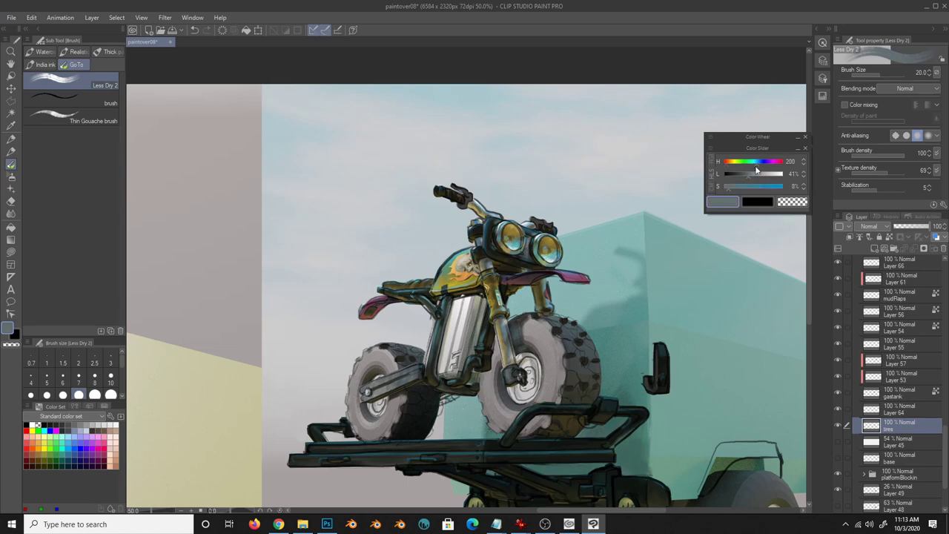
left_click(739, 185)
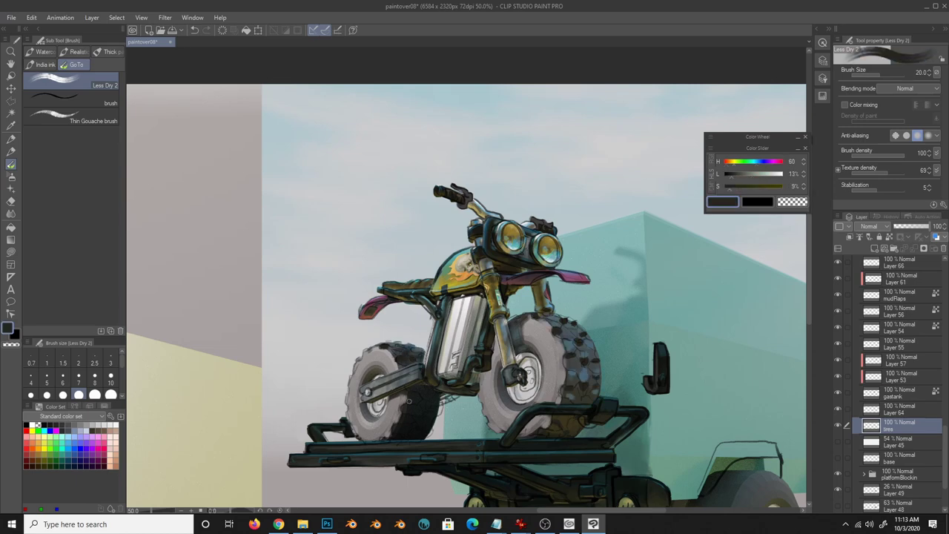
left_click(425, 399, "alt")
- Paint chunky tread blocks on both tyres with sampled greys and dark olive grey
left_click(562, 332, "alt")
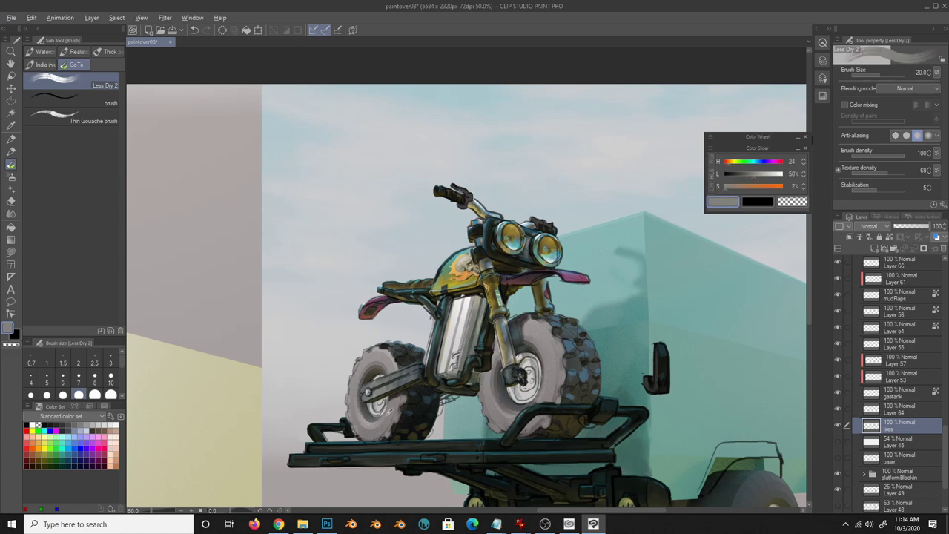
left_click(404, 327, "alt")
left_click(373, 368, "alt")
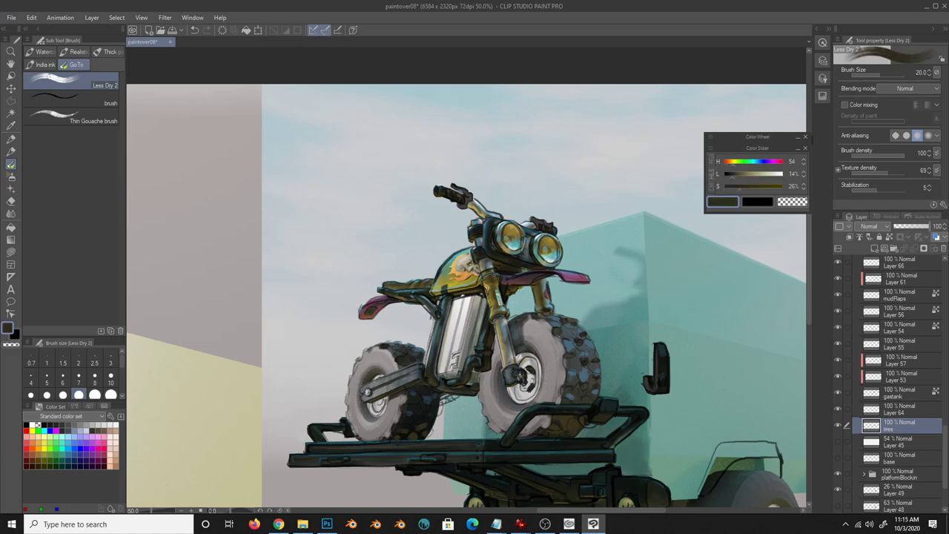
left_click(530, 371, "alt")
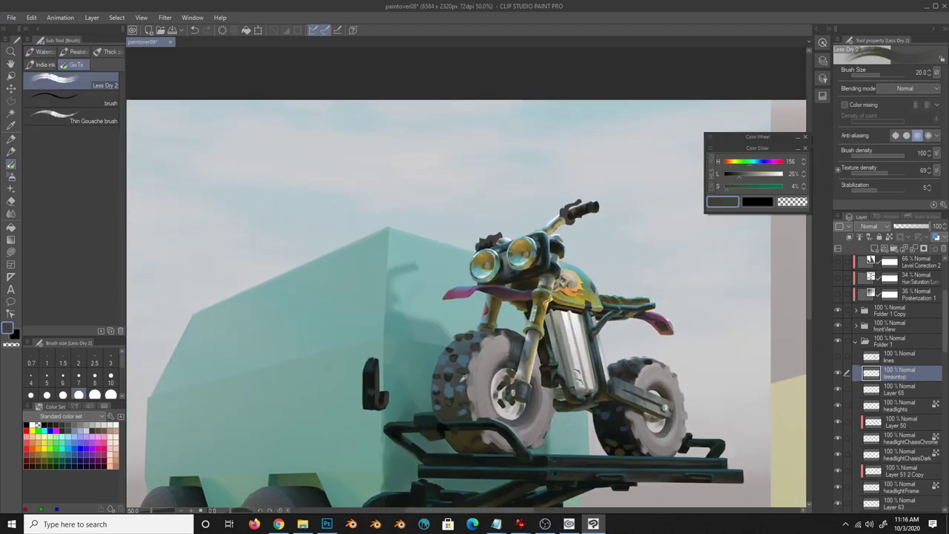
- Darken the tread and add rusty brown dirt to the tyres on the tiresontop layer
left_click(456, 370, "alt")
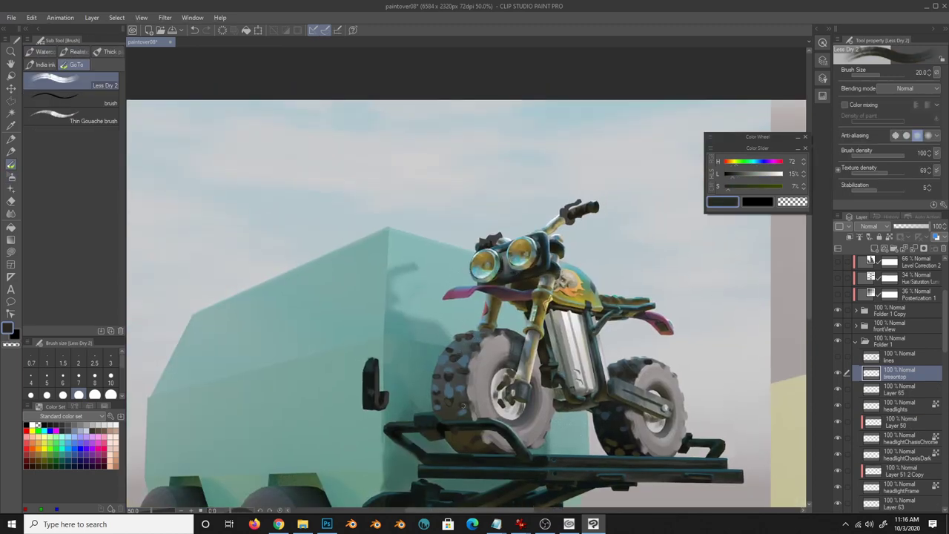
left_click(459, 383, "alt")
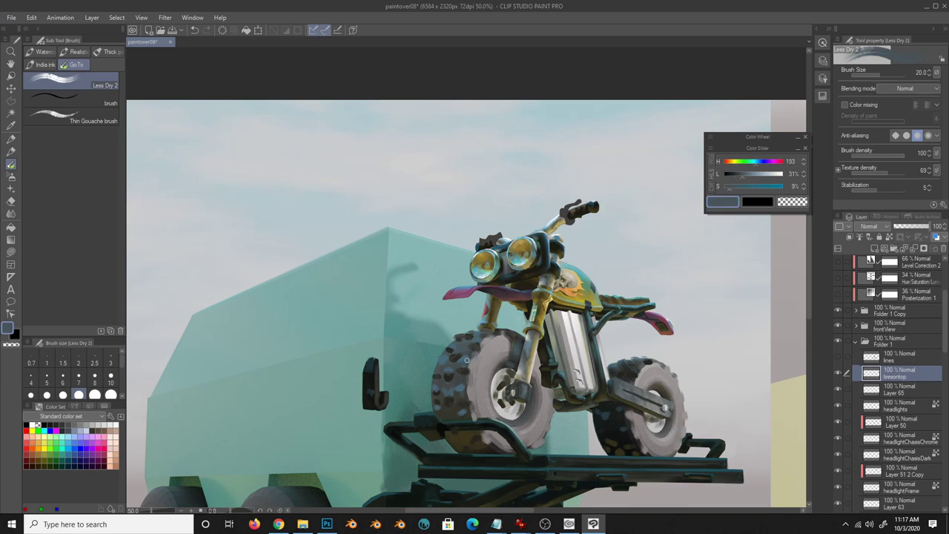
left_click(485, 350, "alt")
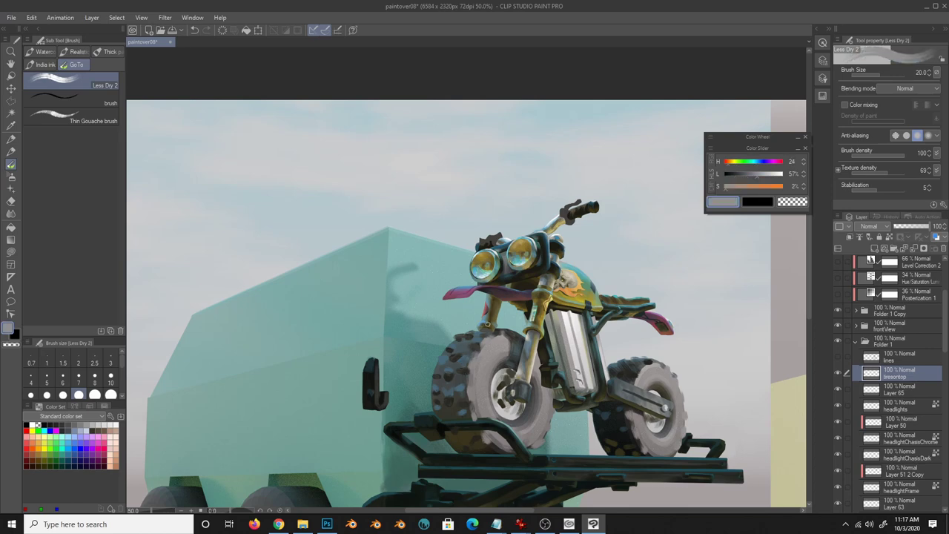
scroll(551, 357, "up", 1)
left_click(523, 440, "alt")
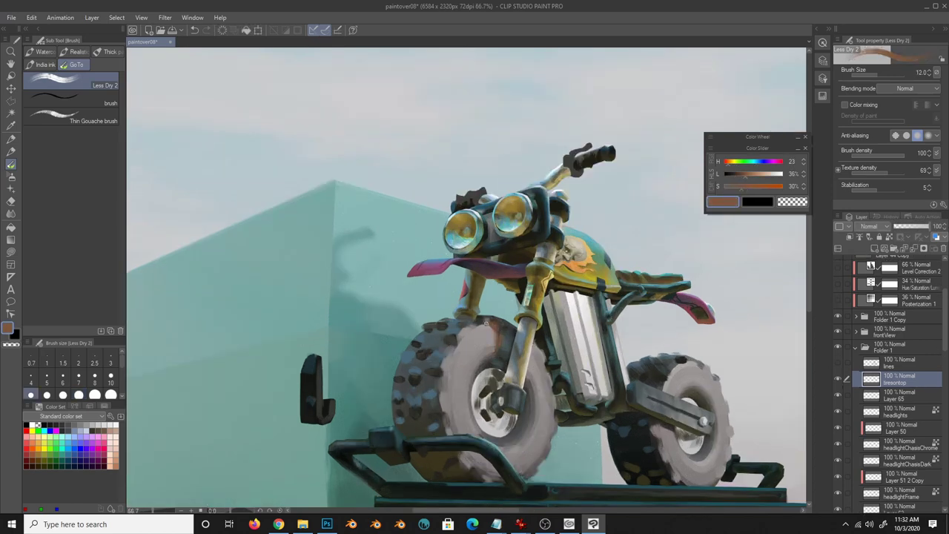
left_click(656, 373, "alt")
key("bracketright")
- Shade the front and rear tyres with sampled light greys, dark teals and near-black green
left_click(430, 450, "alt")
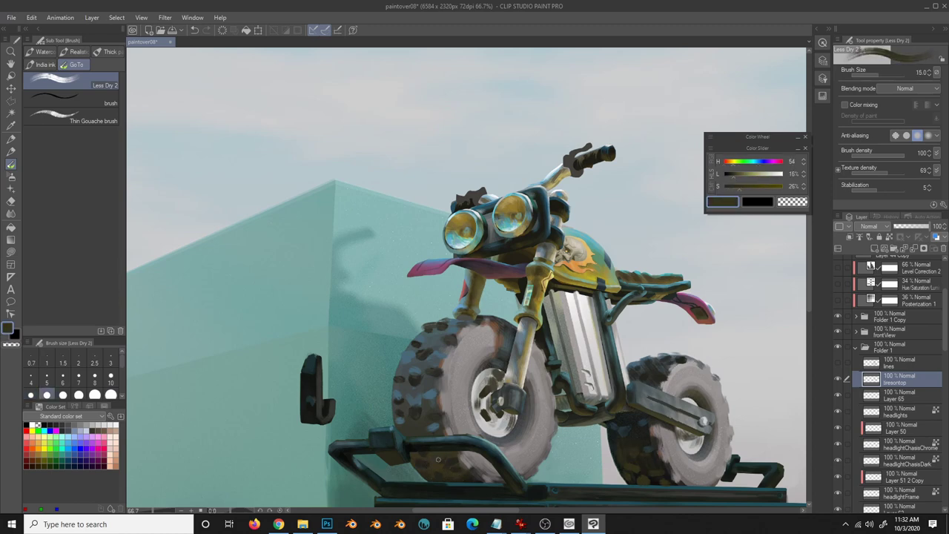
left_click(469, 348, "alt")
key("bracketright")
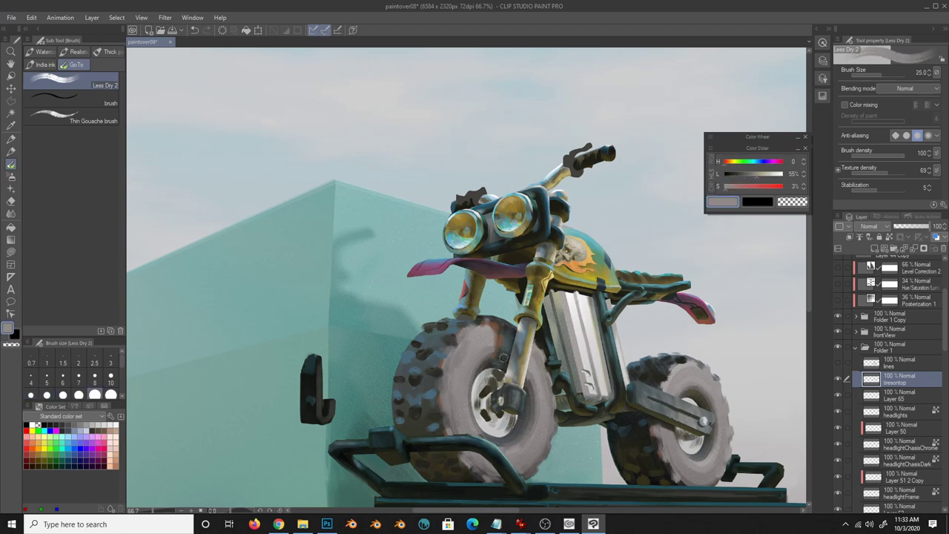
left_click(411, 348, "alt")
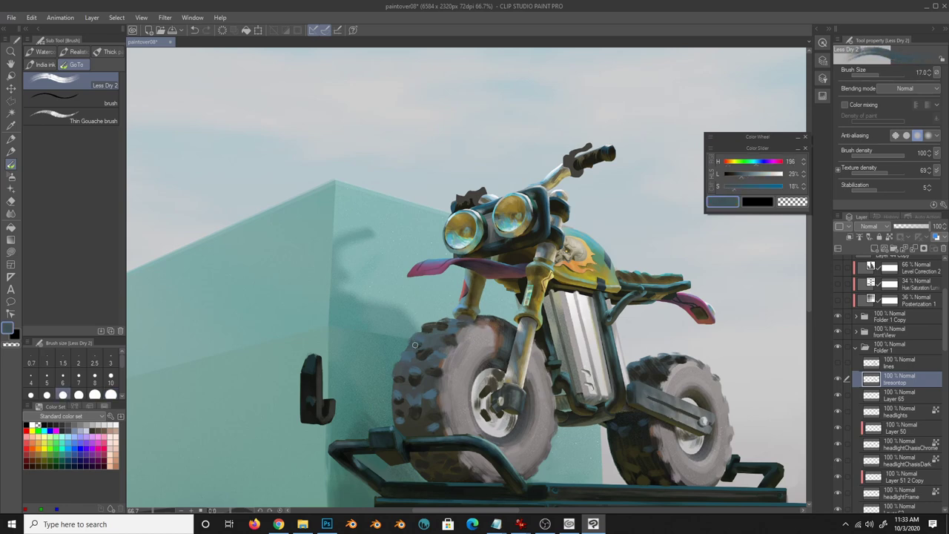
left_click(467, 324, "alt")
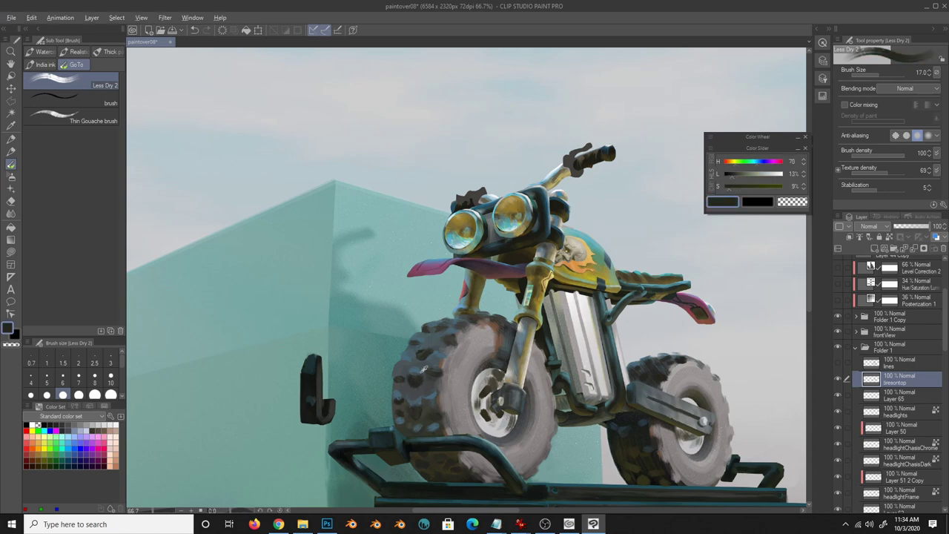
left_click(411, 363, "alt")
left_click(433, 330, "alt")
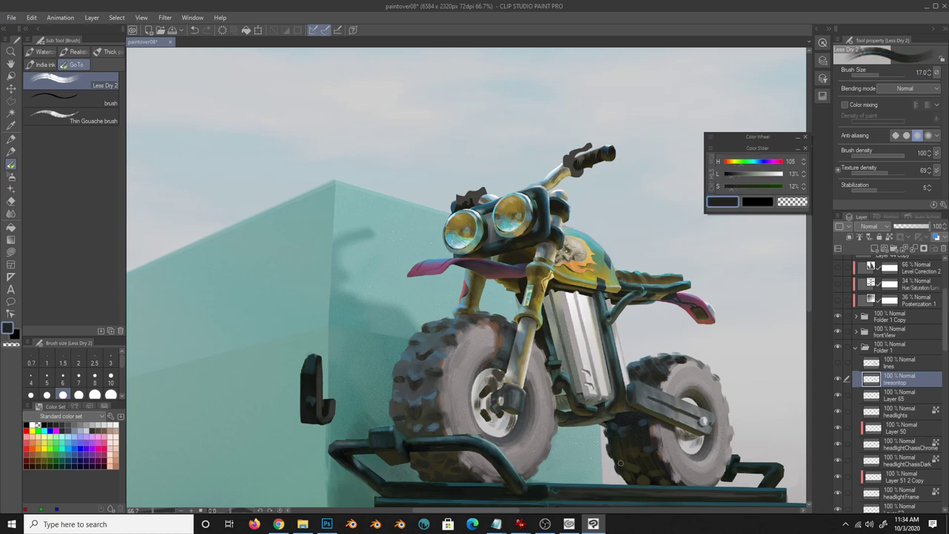
left_click(593, 429, "alt")
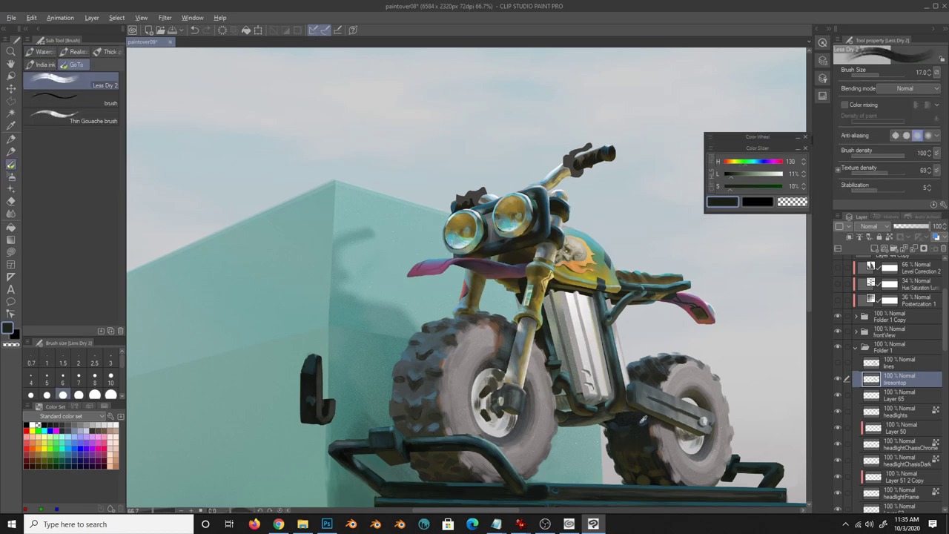
- Paint warm grey dirt with brush sizes 70 then 40, and mirror the view to check
left_click_drag(630, 436, 586, 363)
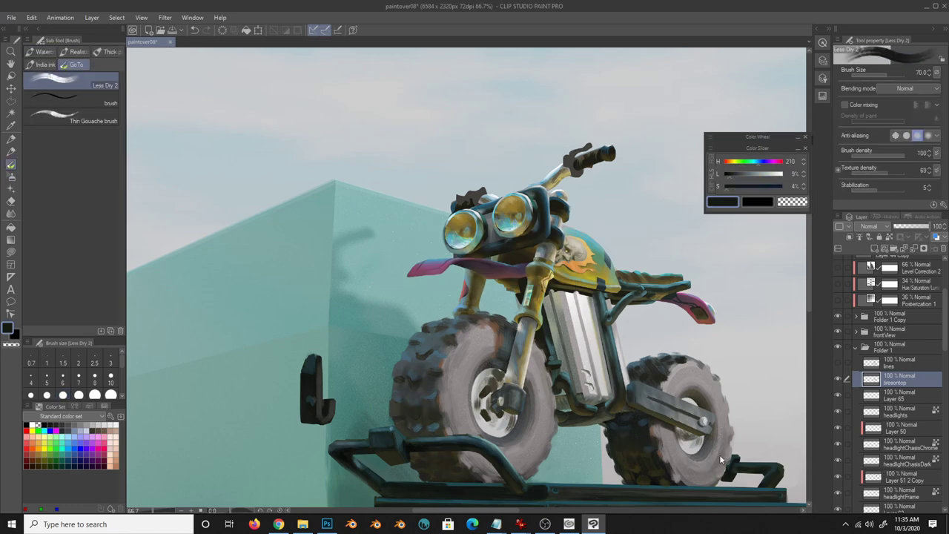
left_click(531, 469, "alt")
left_click_drag(541, 468, 530, 468)
key("h")
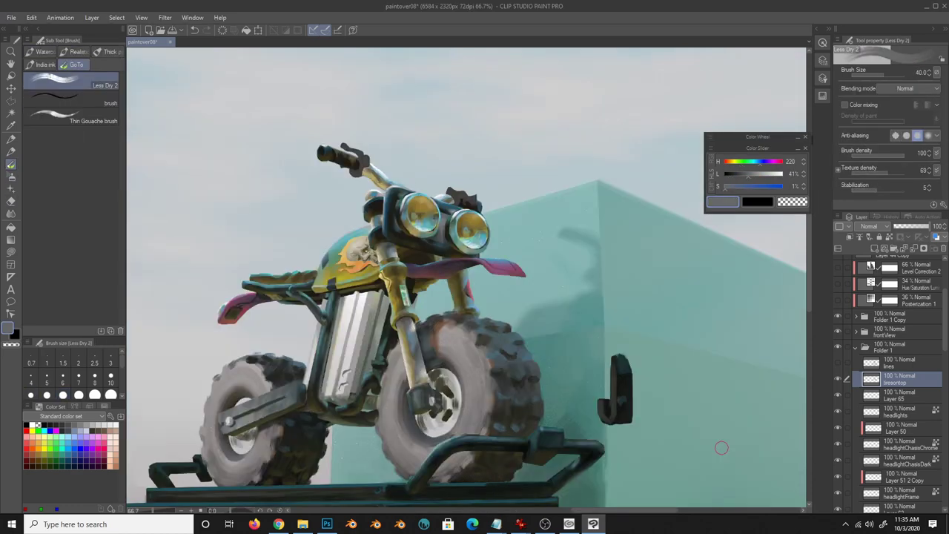
left_click(626, 358)
- Paint dark teal-grey shading strokes on the right wheel hub
left_click(579, 374, "alt")
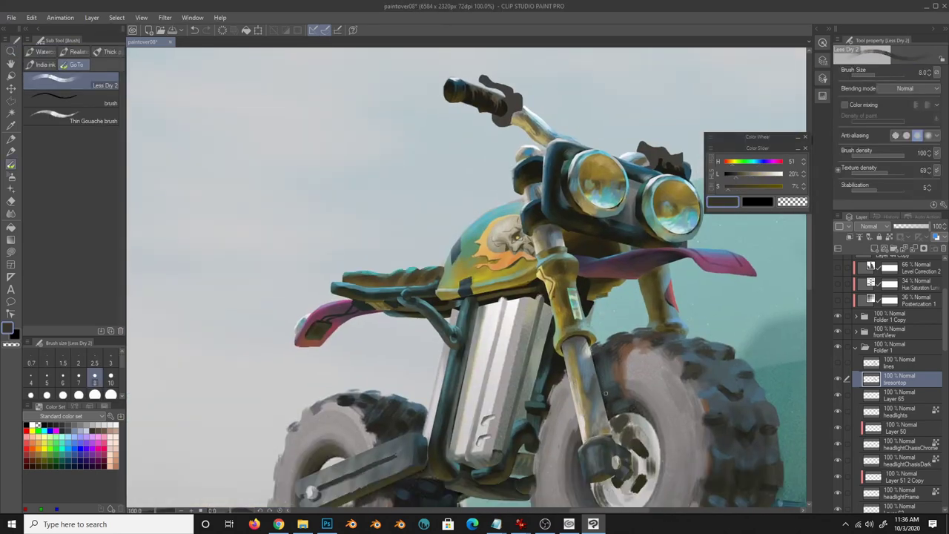
left_click_drag(638, 437, 652, 356)
left_click(656, 359, "alt")
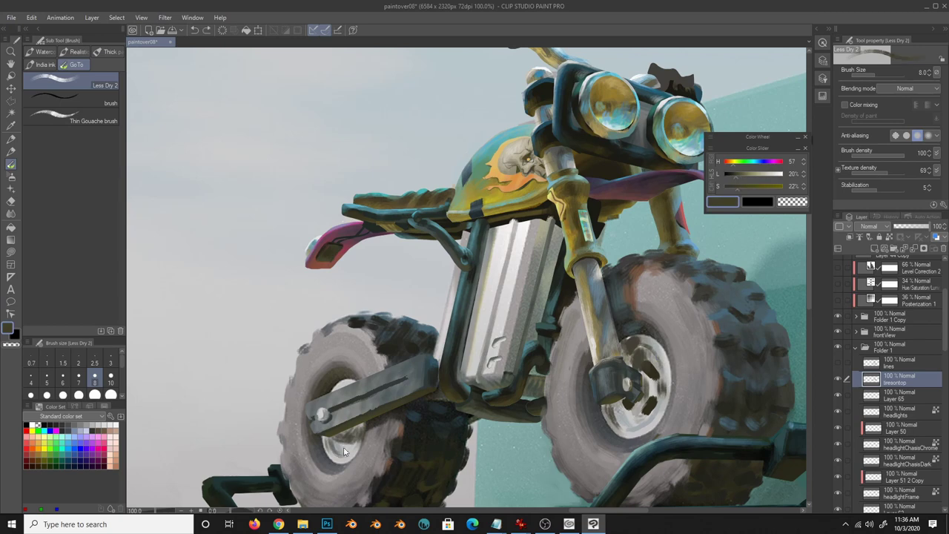
left_click(635, 384, "alt")
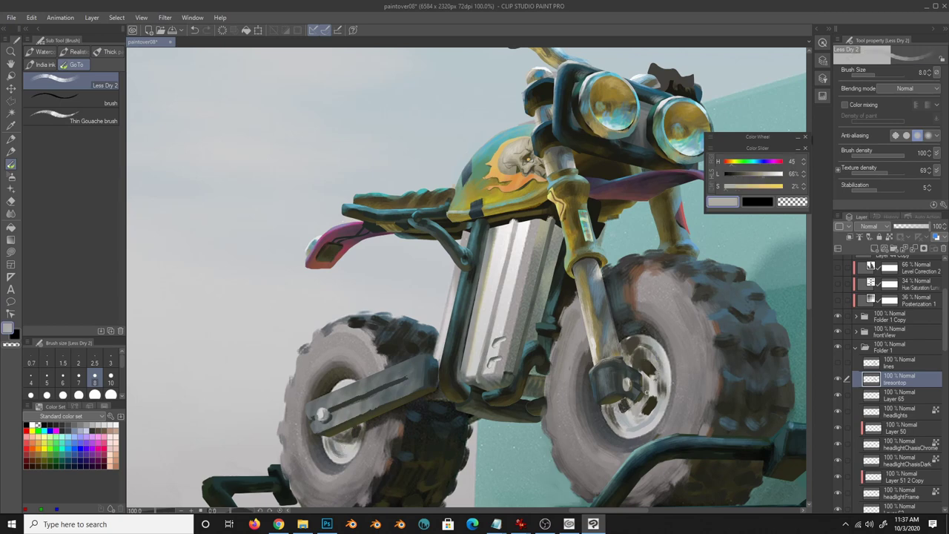
left_click(625, 353, "alt")
left_click_drag(639, 353, 635, 376)
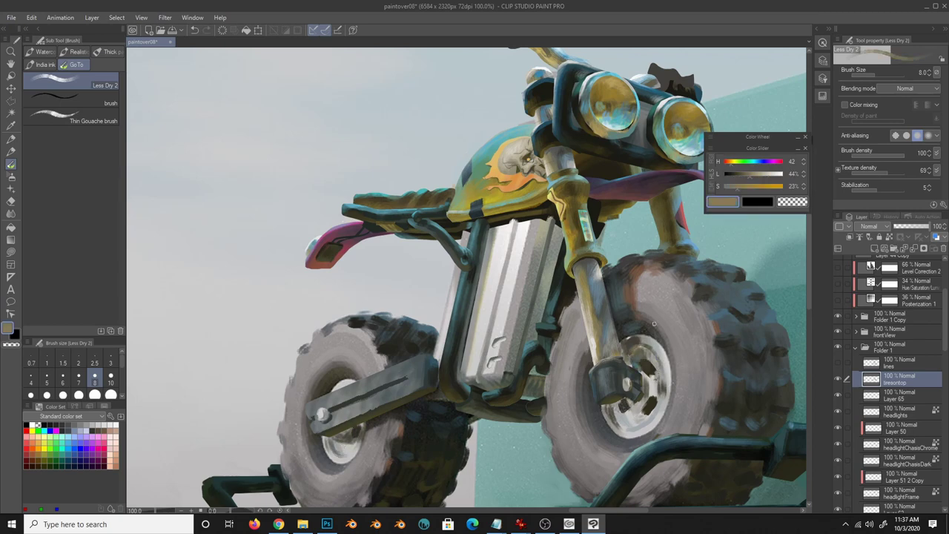
left_click(649, 427, "alt")
left_click(621, 362, "alt")
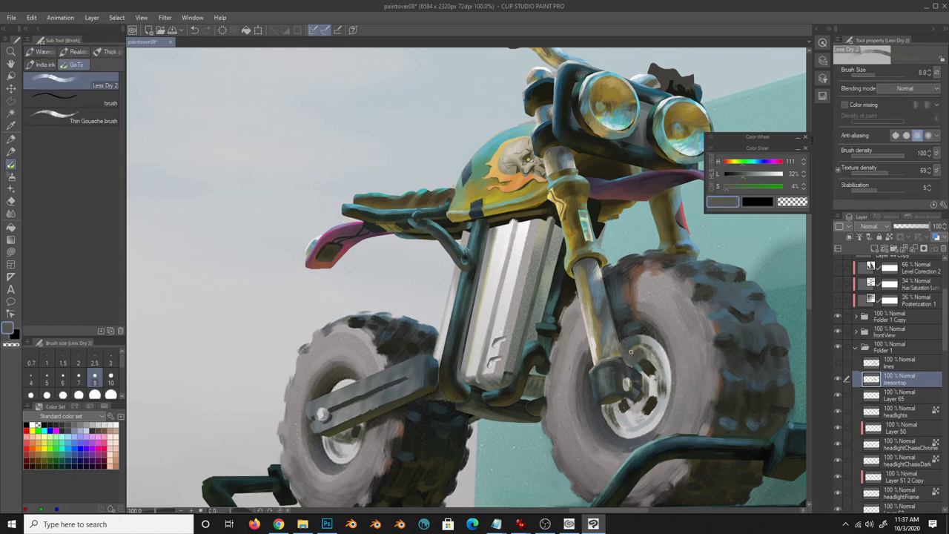
- Paint dark strokes and light beige highlights on the front fork, then zoom out to 50%
scroll(643, 303, "down", 3)
scroll(561, 393, "up", 3)
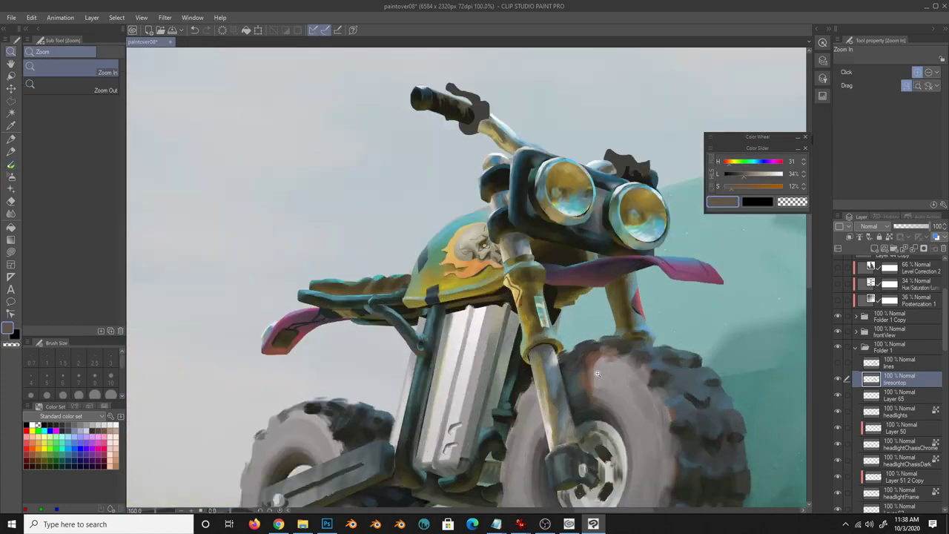
left_click(548, 349, "alt")
left_click_drag(546, 365, 561, 393)
left_click(554, 382, "alt")
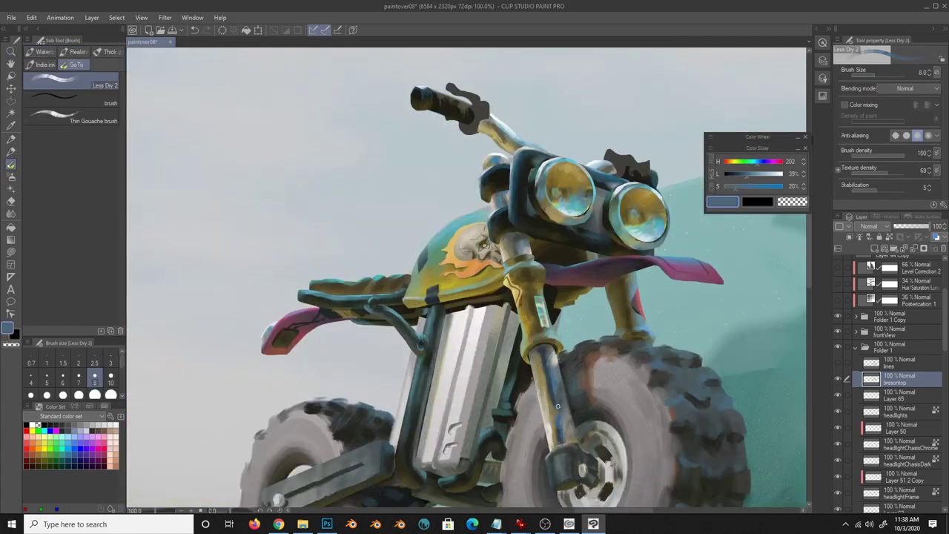
left_click(531, 371, "alt")
left_click(546, 419, "alt")
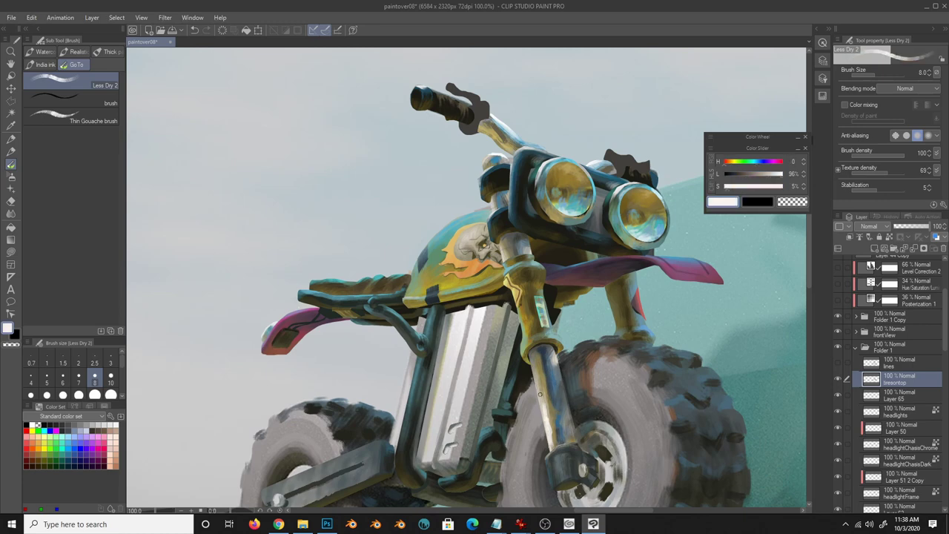
left_click(640, 304, "alt")
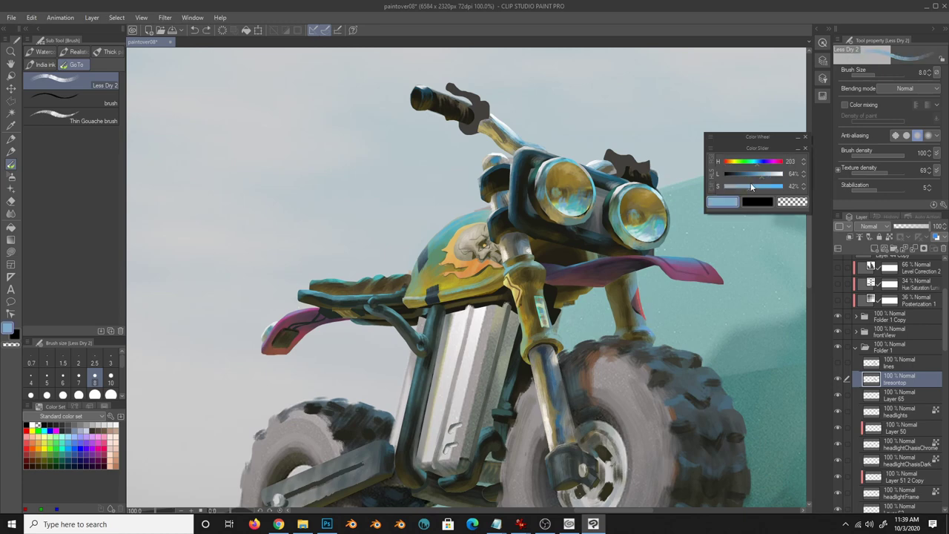
left_click(645, 312, "ctrl+alt")
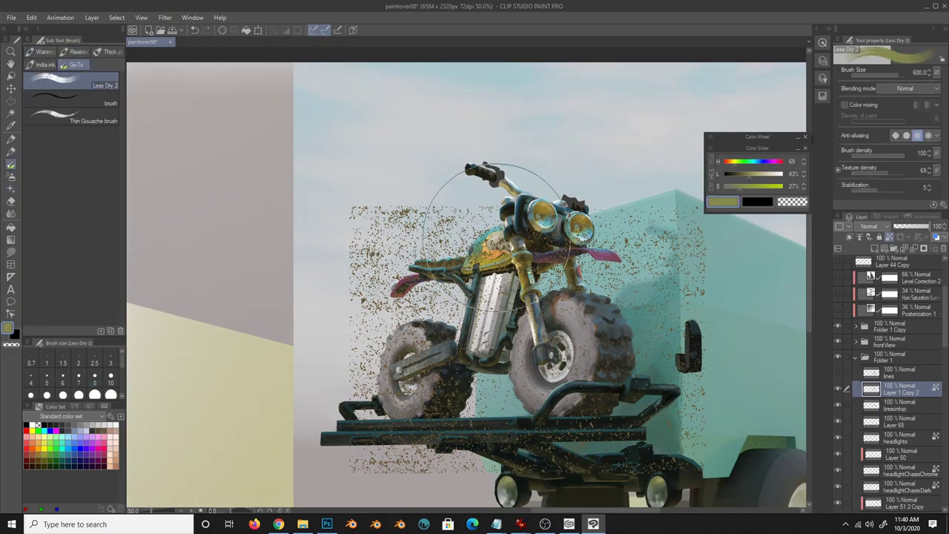
- Transform the Layer 1 Copy 2 speckles and erase them from the bike's upper parts at size 120
key("ctrl+t")
key("Return")
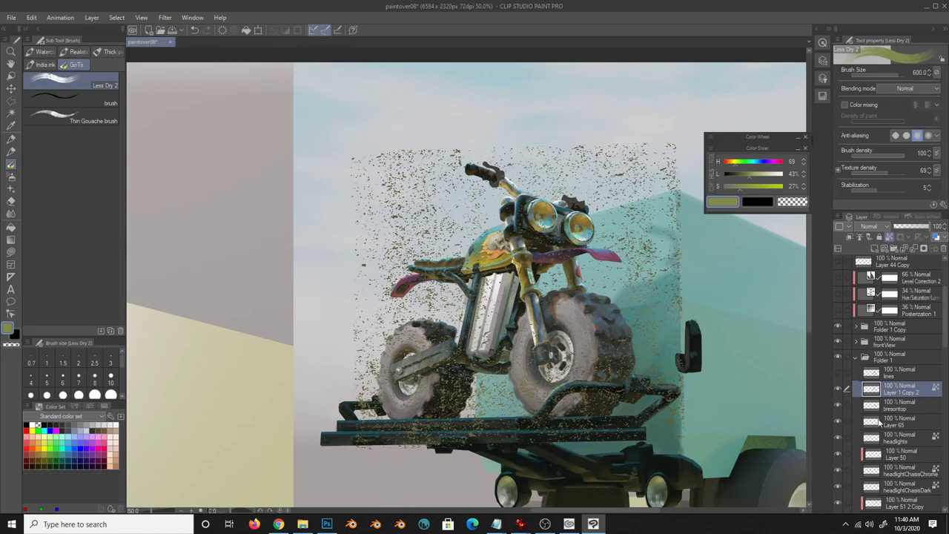
left_click(898, 403)
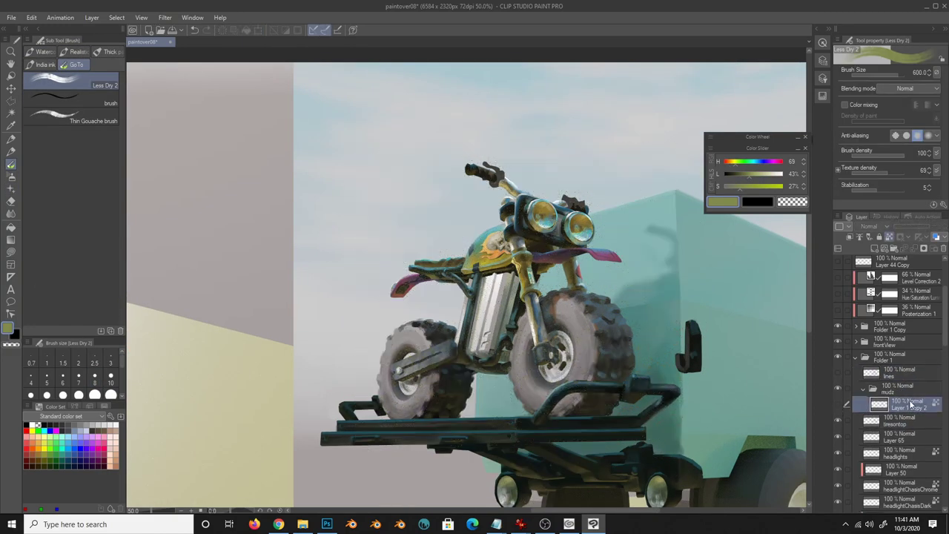
left_click(313, 499)
key("e")
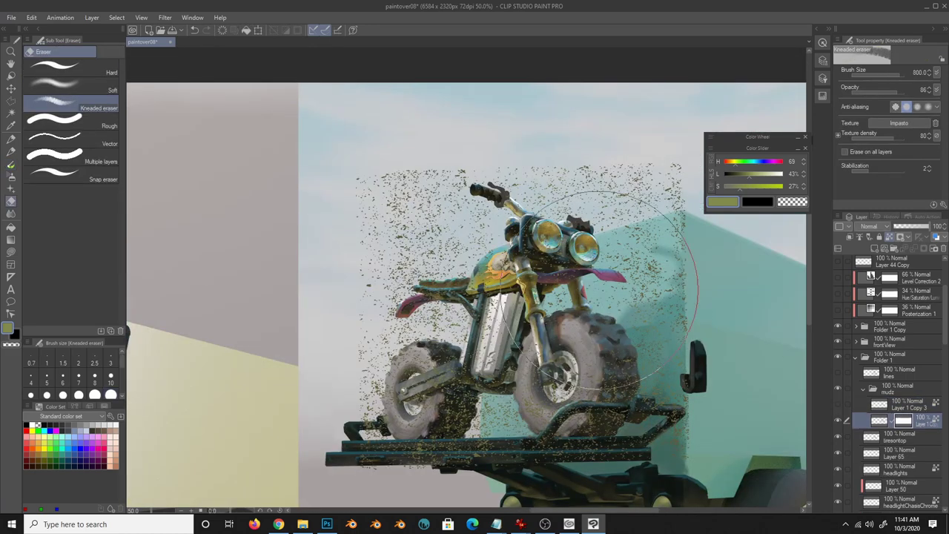
left_click_drag(668, 185, 519, 297)
left_click_drag(430, 319, 375, 401)
key("bracketleft")
key("bracketleft")
key("bracketleft")
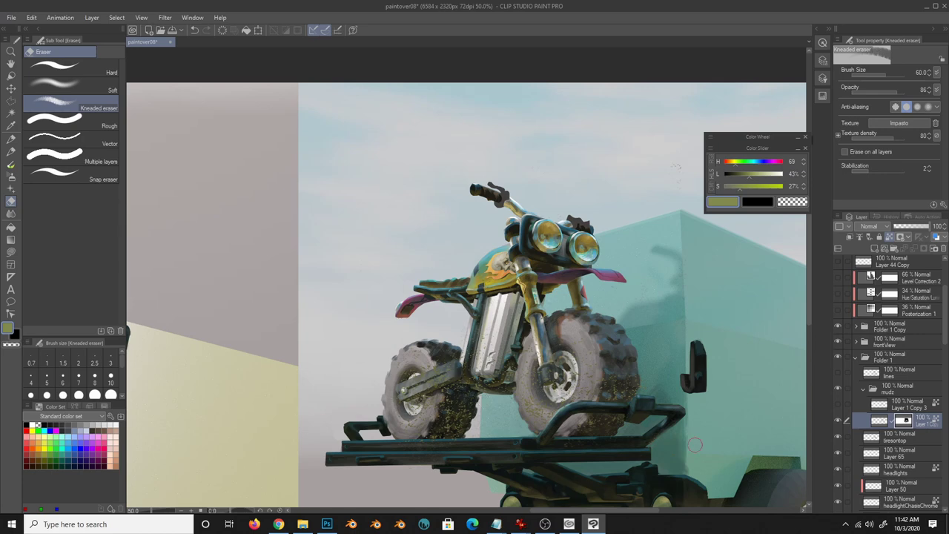
- Add a new layer and pick a dark olive to paint with
key("ctrl+shift+n")
key("b")
left_click(563, 367, "alt")
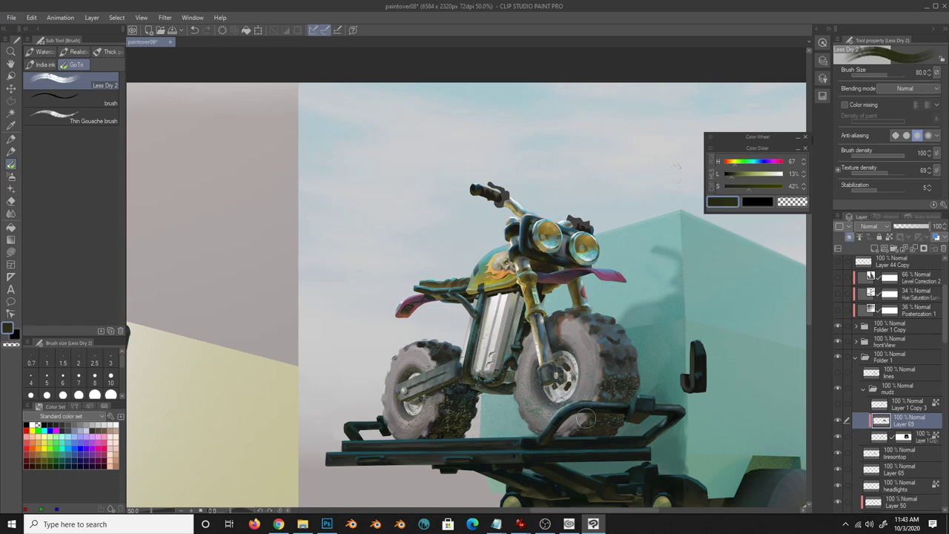
- Brighten the olive, then sample and lighten a dark brown from the muddy tyre
left_click(741, 174)
left_click(756, 186)
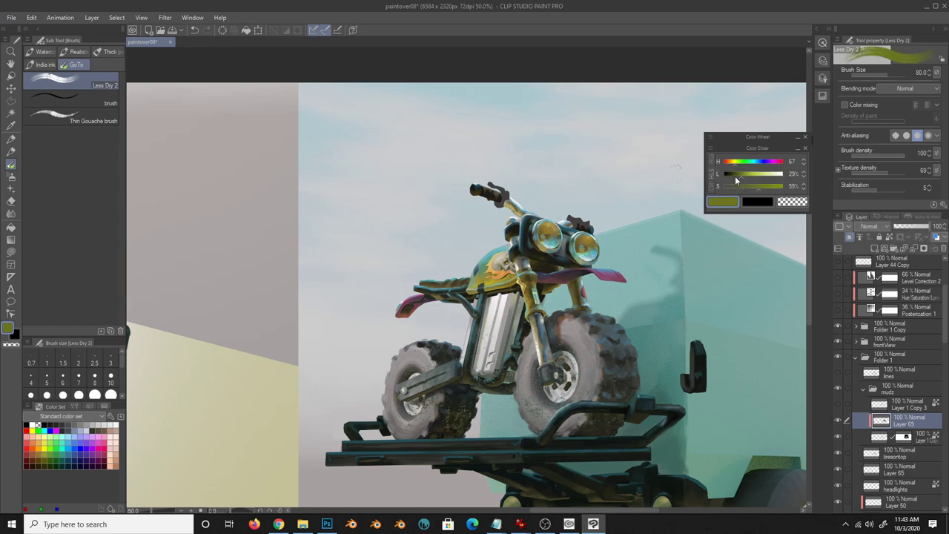
left_click(467, 404, "alt")
left_click(411, 375, "alt")
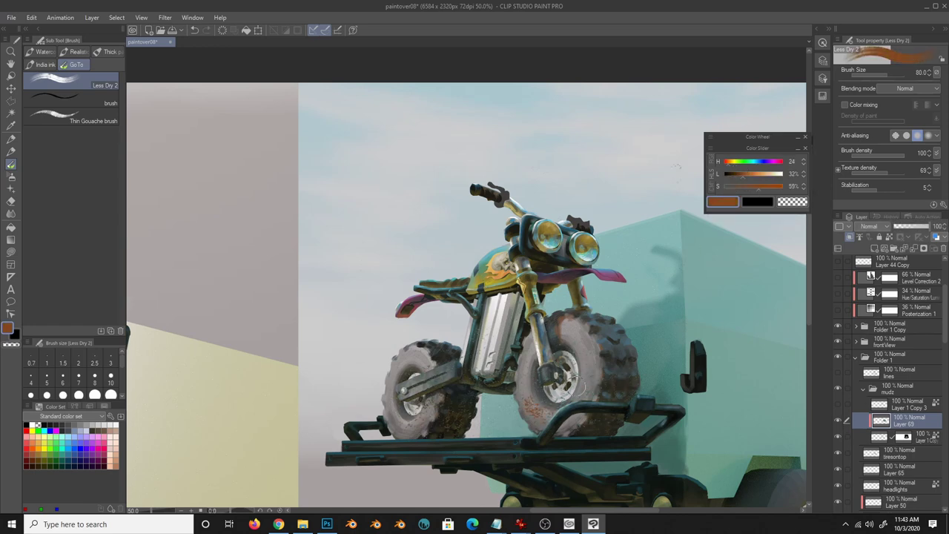
key("alt+bracketleft")
key("e")
- Add Layer 70 at the top of the mudz folder and sample the tyre's rusty brown
key("ctrl+shift+n")
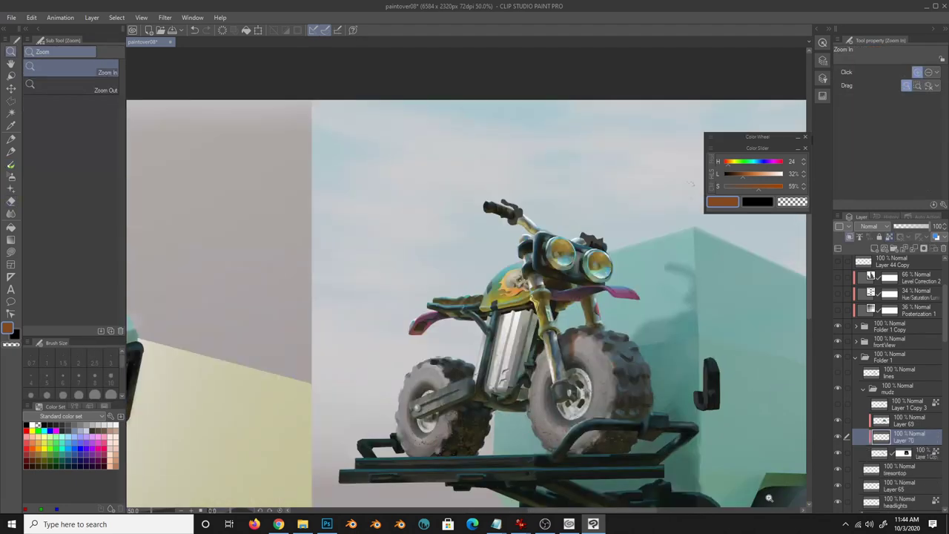
key("b")
left_click_drag(901, 438, 901, 412)
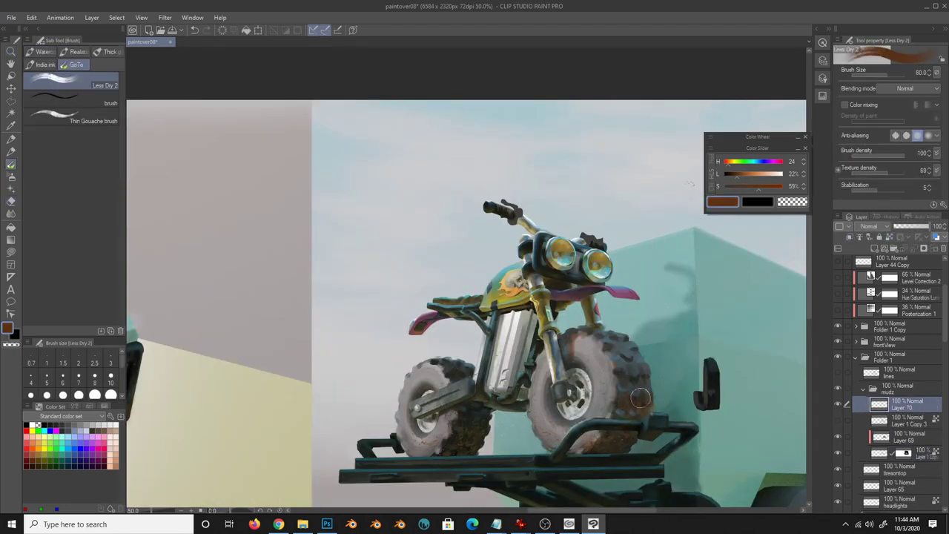
key("e")
left_click(624, 350, "alt")
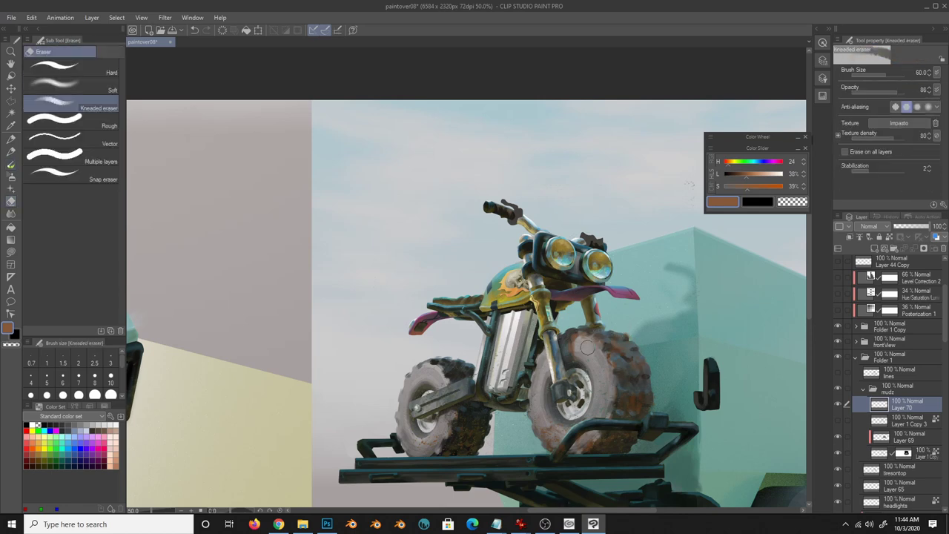
key("b")
key("e")
key("b")
- Paint darker rust-brown mud onto both tyres, alternating the brush and Kneaded eraser
left_click(478, 432, "alt")
key("e")
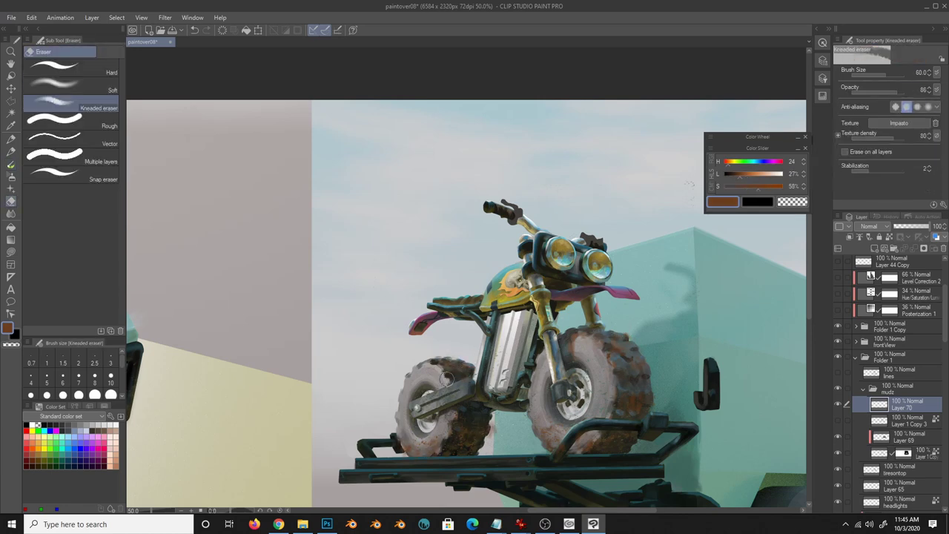
key("b")
key("e")
key("b")
key("e")
key("b")
key("e")
key("b")
key("e")
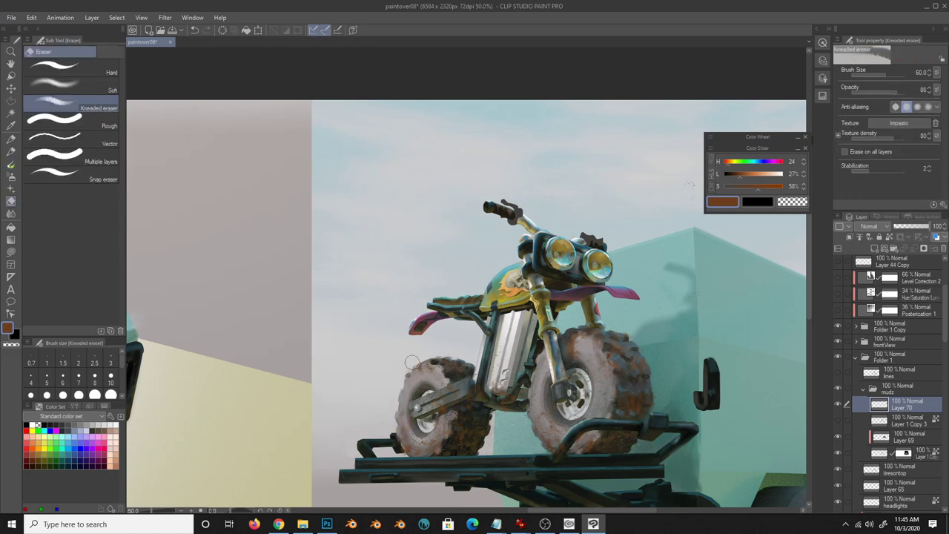
key("b")
- Smear brown mud onto the silver tank and fork, cleaning edges with the eraser
mouse_move(497, 337)
left_mouse_down()
mouse_move(512, 363)
mouse_move(497, 382)
left_mouse_up()
key("e")
key("b")
key("e")
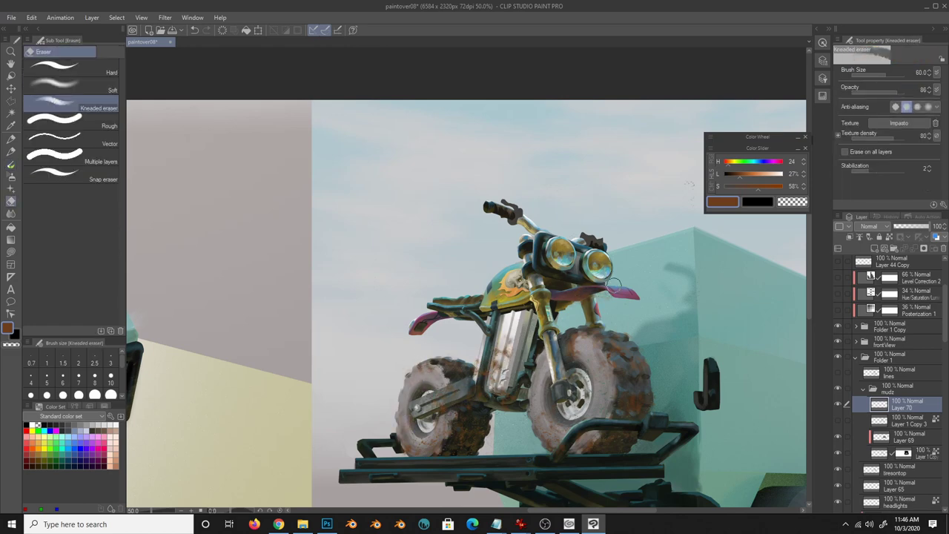
key("b")
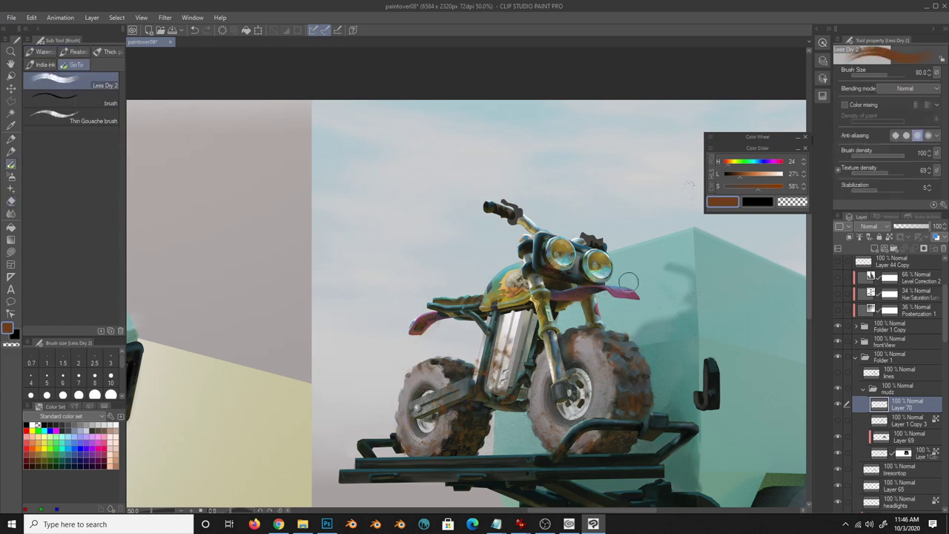
key("e")
left_click_drag(689, 185, 660, 111)
- Move the Layer 1 Copy 4 speckles onto the trailer platform and erase excess at sizes 150 and 50
scroll(898, 371, "down", 5)
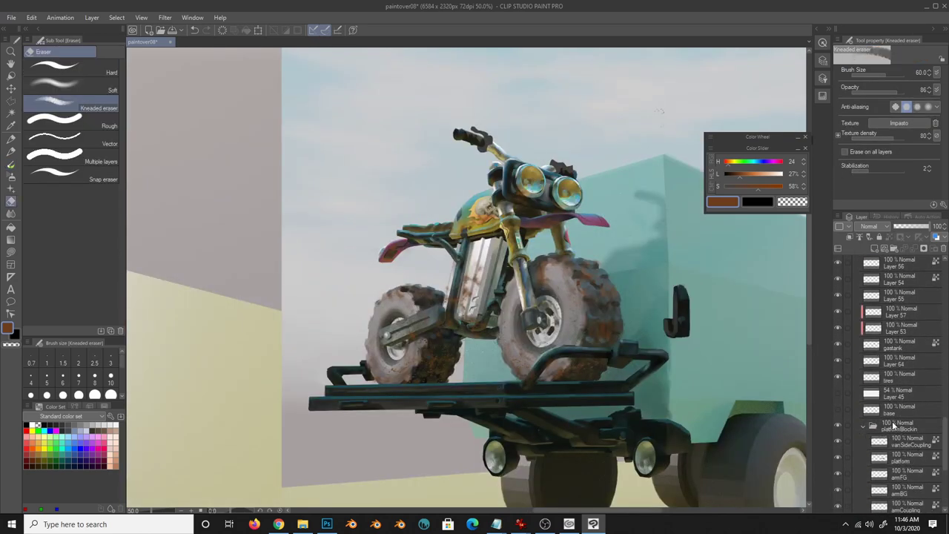
left_click(901, 391)
key("k")
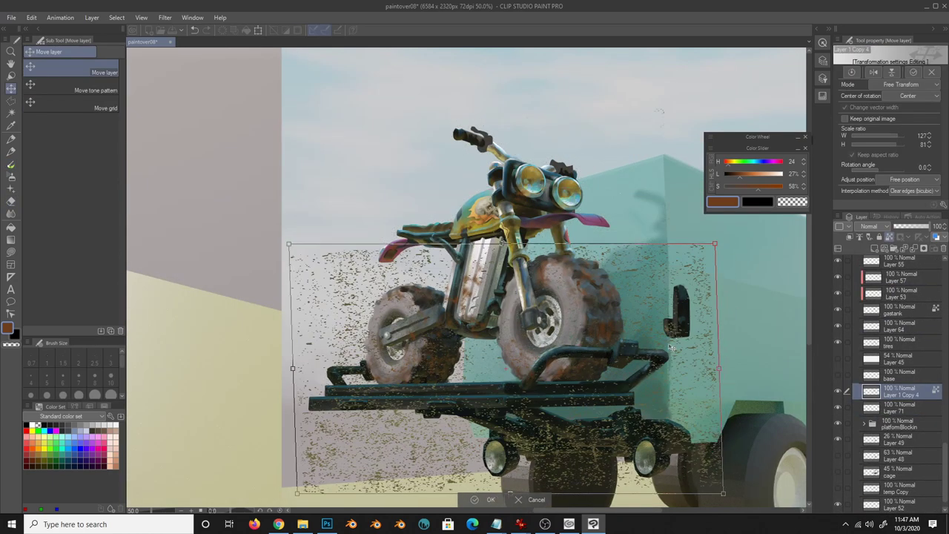
left_click_drag(648, 376, 701, 511)
key("e")
scroll(445, 413, "down", 2)
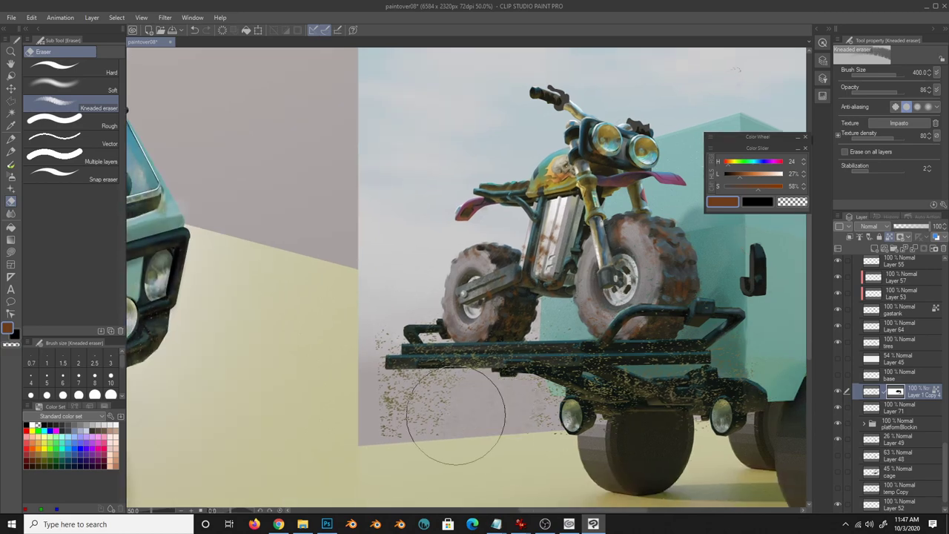
key("bracketleft")
key("bracketleft")
key("bracketleft")
scroll(688, 464, "up", 2)
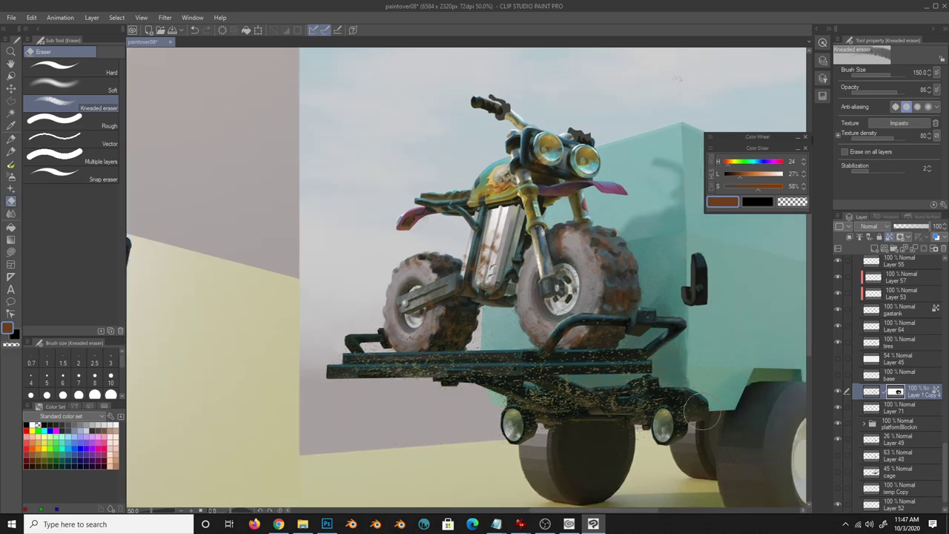
key("bracketleft")
key("bracketleft")
key("bracketleft")
- Paint dark speckles on the platform on new Layer 72 and move it below Layer 71
key("ctrl+shift+n")
key("b")
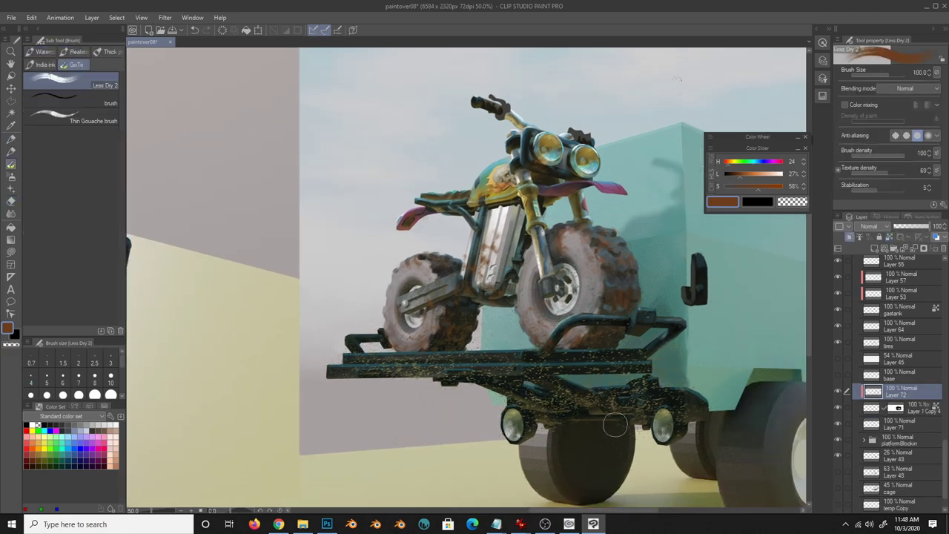
left_click_drag(638, 415, 653, 404)
left_click(431, 341, "alt")
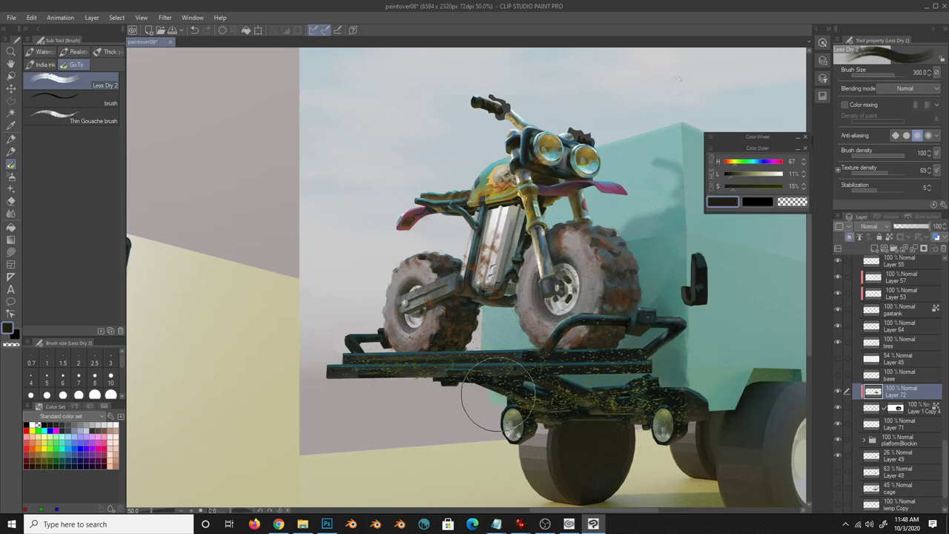
key("bracketleft")
key("bracketleft")
key("bracketleft")
key("e")
key("alt+bracketleft")
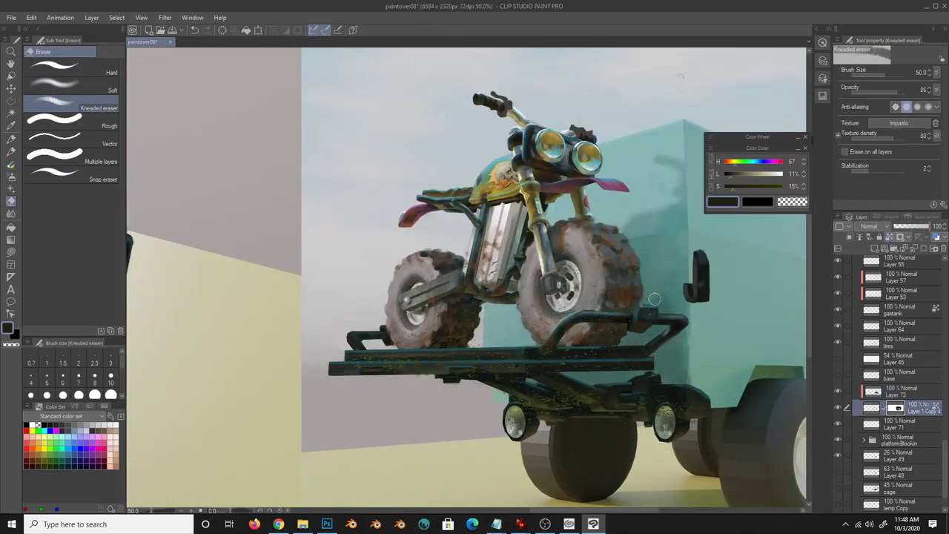
key("b")
key("alt+bracketright")
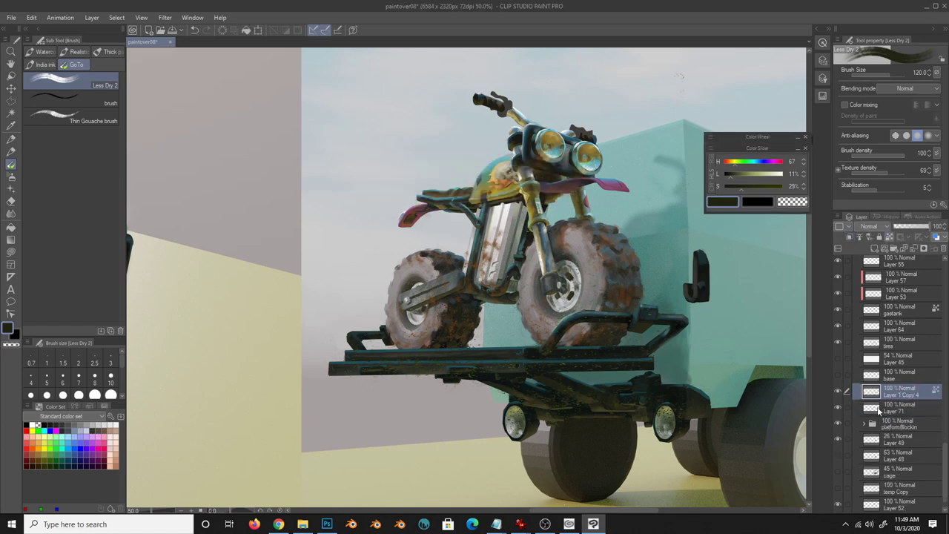
left_click_drag(901, 391, 918, 424)
- Paint a size-6 teal highlight along the trailer platform's top edge with a fine pen
key("p")
left_click(510, 321, "alt")
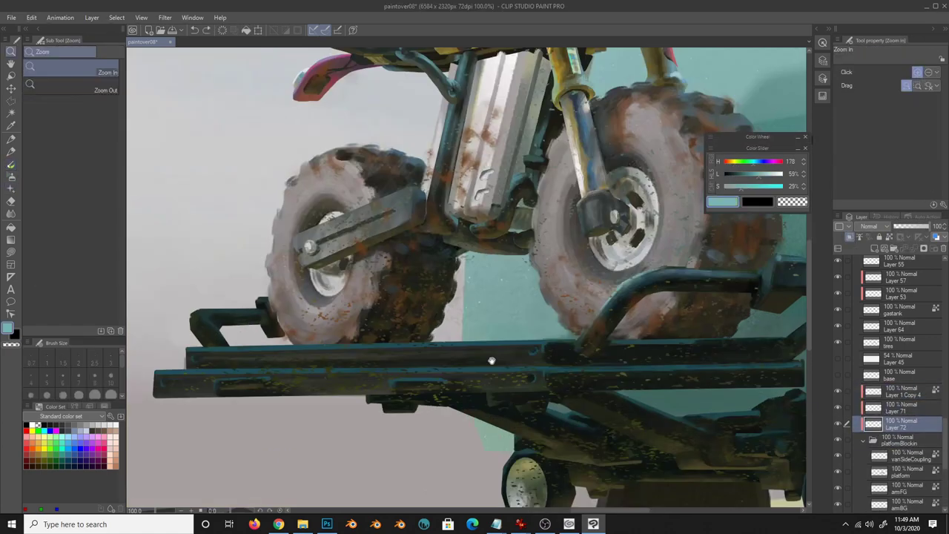
scroll(431, 292, "up", 3)
left_click(94, 377)
left_click_drag(646, 381, 286, 395)
- Cycle between the textured brush, airbrush and pen, and lighten the teal colour
key("b")
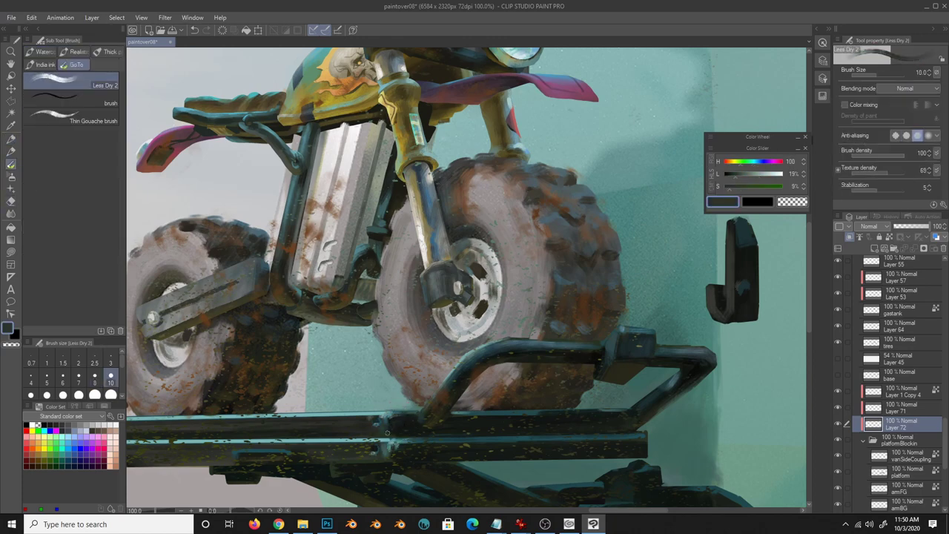
left_click_drag(443, 250, 681, 258)
key("p")
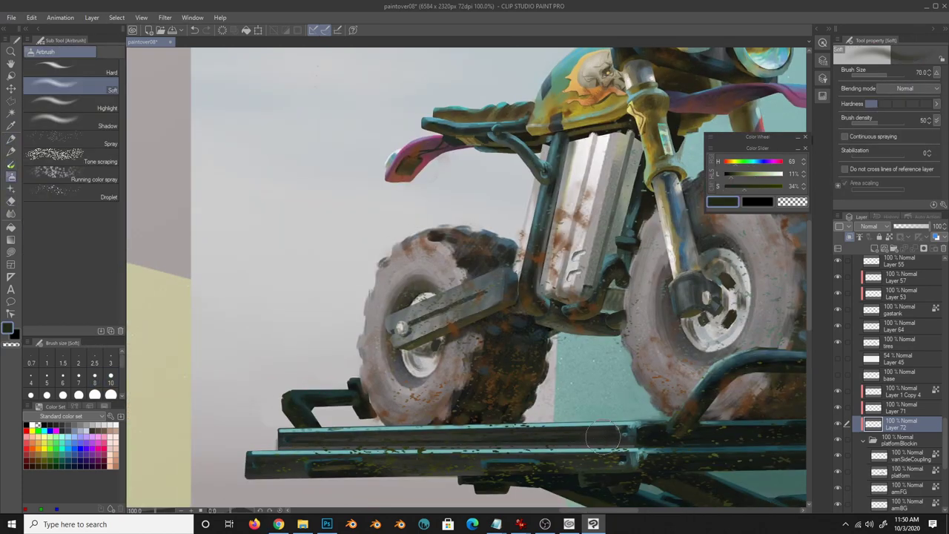
key("b")
left_click(582, 423, "alt")
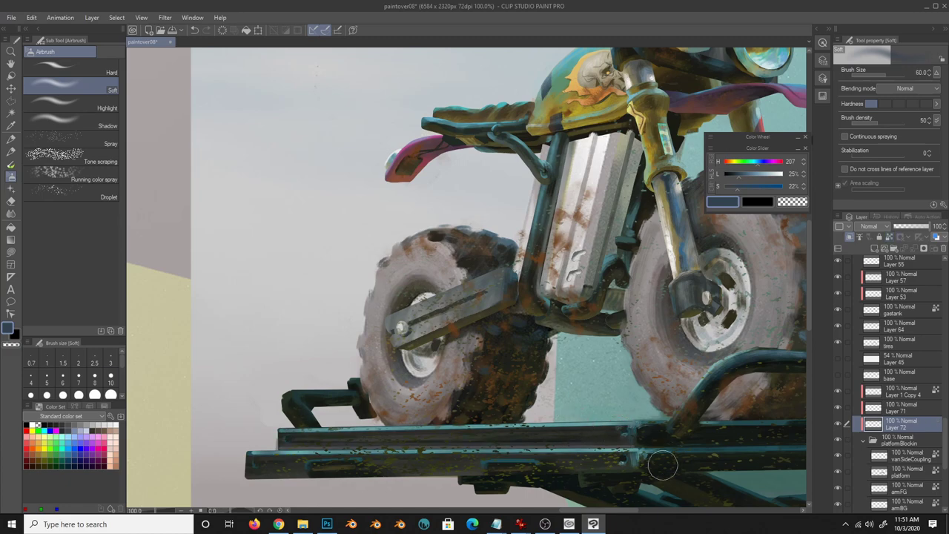
key("p")
left_click(343, 459, "alt")
left_click(500, 462, "alt")
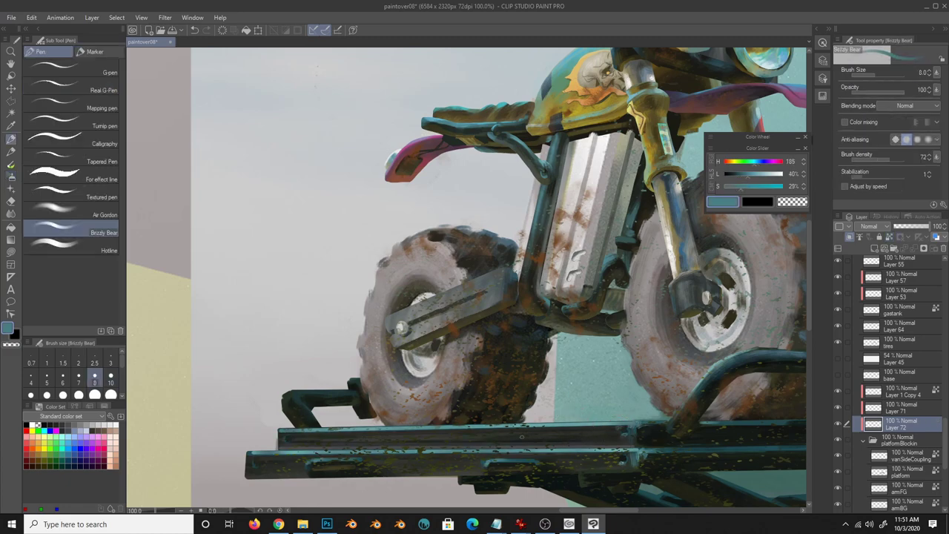
- Pick a light pinkish grey and zoom out to the whole bike and trailer on Layer 72
key("b")
mouse_move(333, 379)
left_mouse_down()
mouse_move(528, 455)
mouse_move(509, 427)
mouse_move(134, 500)
left_mouse_up()
left_click(459, 440, "alt")
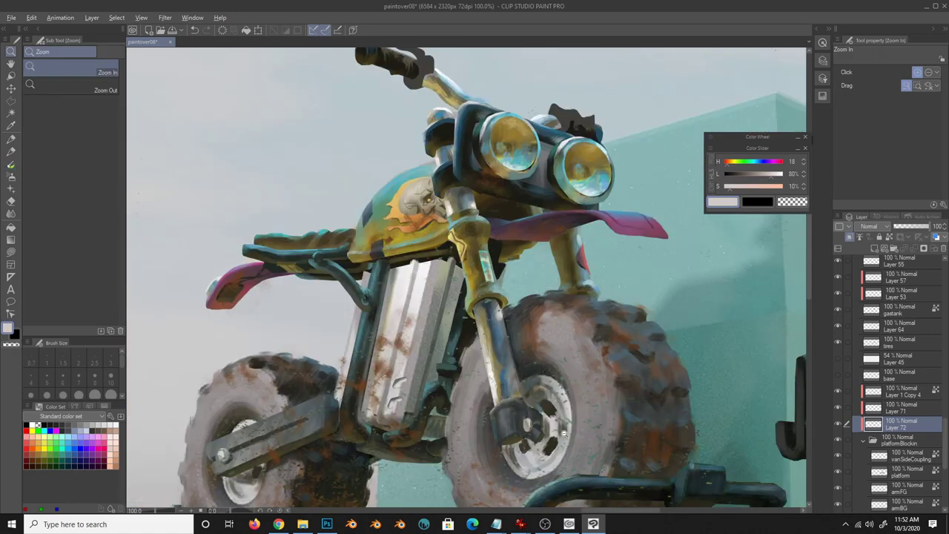
scroll(474, 449, "down", 2)
key("alt+bracketright")
key("alt+bracketright")
key("e")
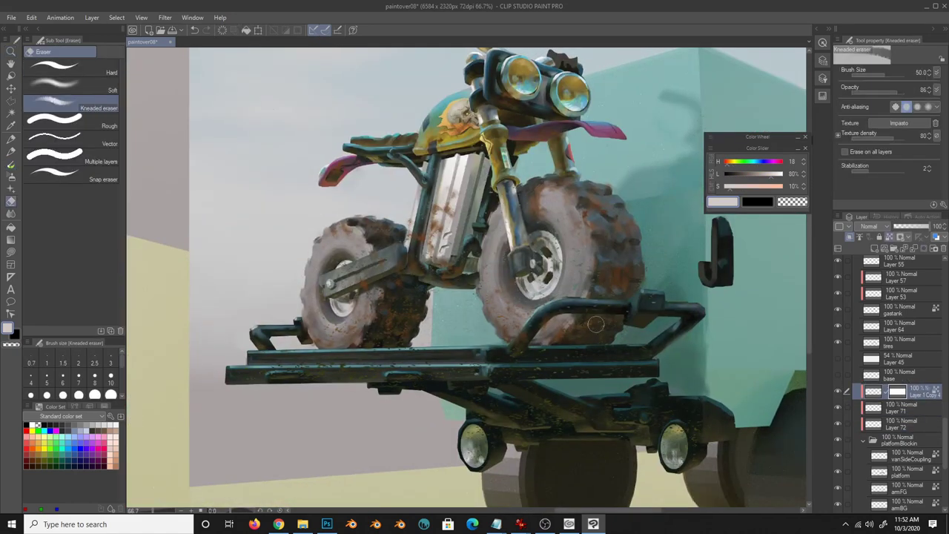
left_click_drag(603, 420, 607, 380)
key("b")
key("alt+bracketleft")
key("alt+bracketleft")
left_click(717, 407, "alt")
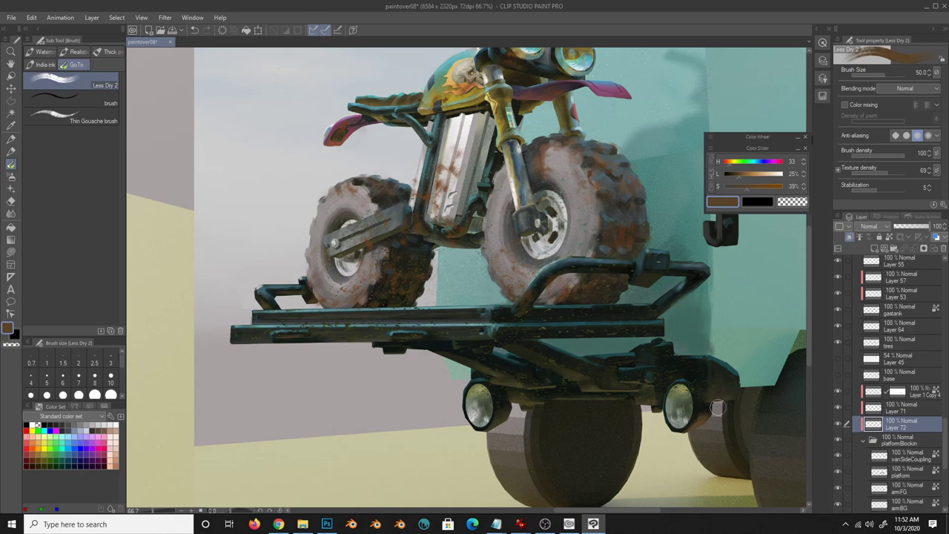
- Sample dark blue, beige, golden brown and dark green-grey near the trailer wheels at brush size 10
left_click(510, 416, "alt")
left_click_drag(510, 415, 588, 353)
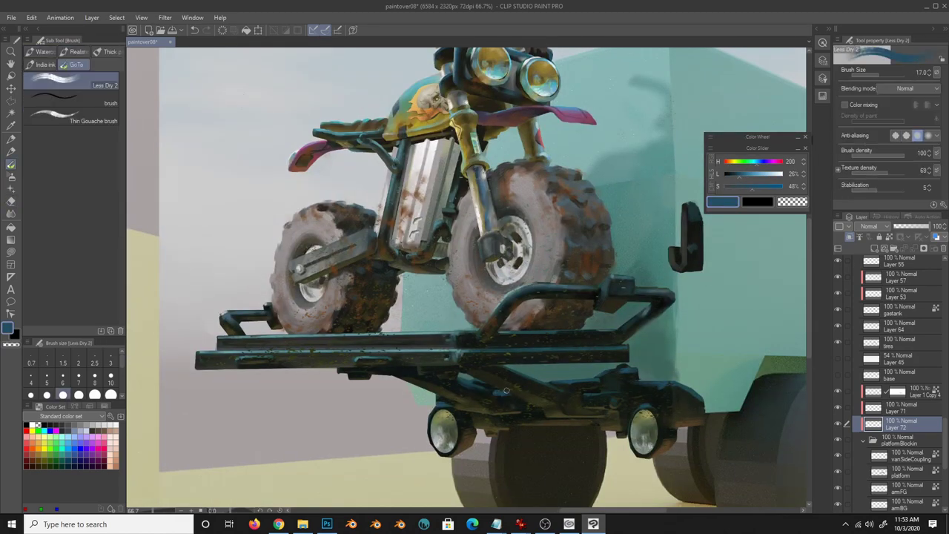
left_click(436, 457, "alt")
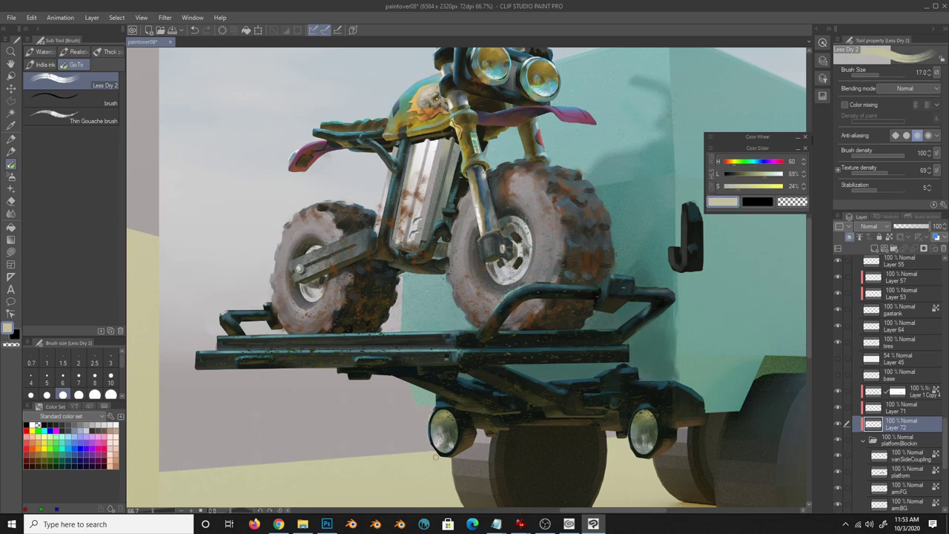
left_click(681, 430, "alt")
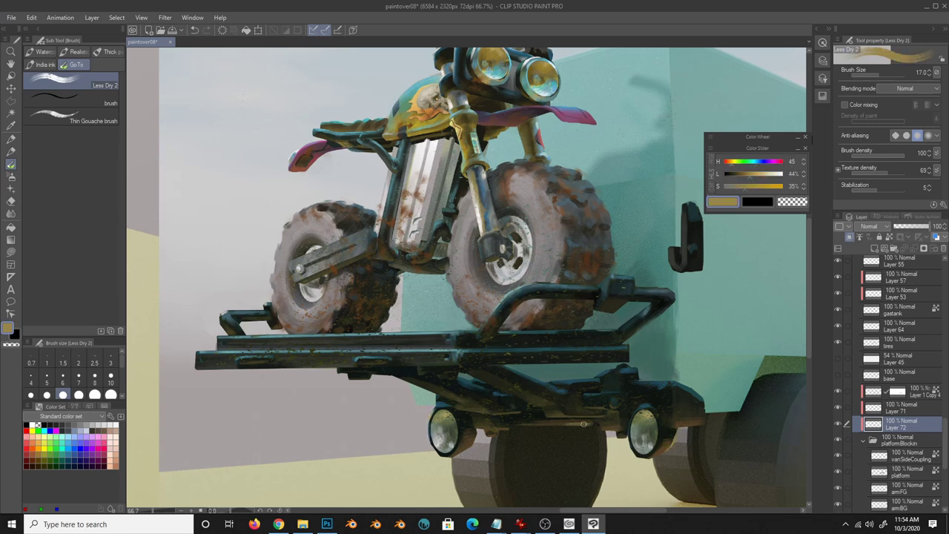
key("bracketleft")
key("bracketleft")
key("bracketleft")
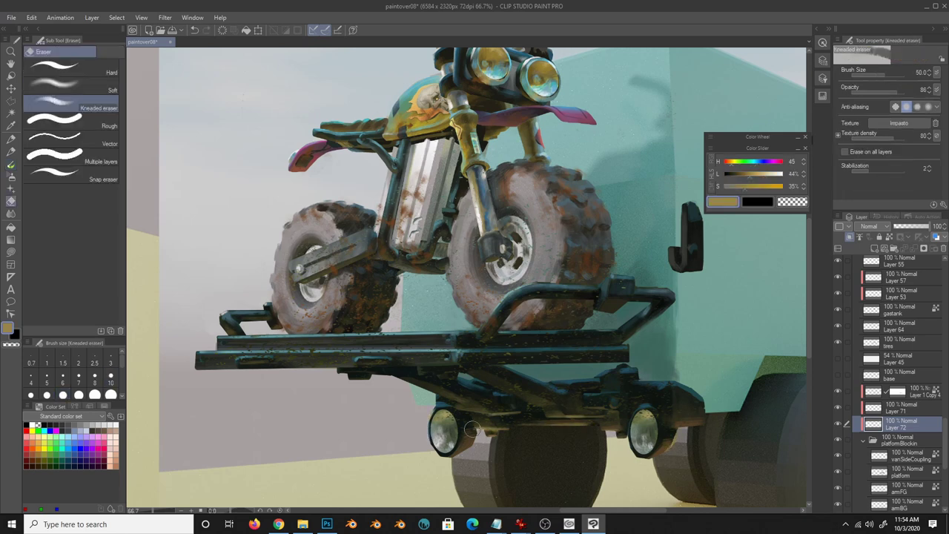
left_click(496, 428, "alt")
- Zoom in on the trailer platform, sample muted teal and dark blue, then zoom out
key("bracketright")
key("bracketright")
key("bracketright")
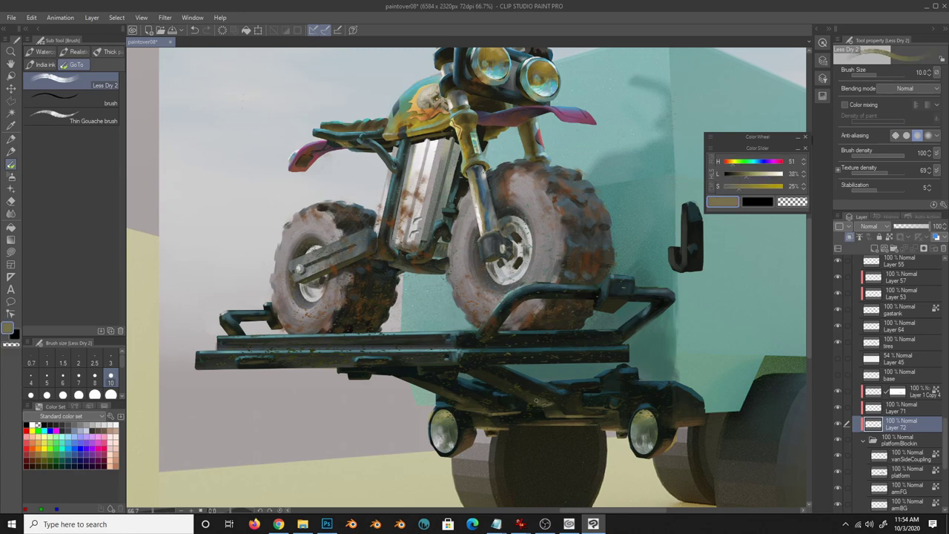
scroll(544, 402, "up", 2)
left_click_drag(509, 436, 492, 453)
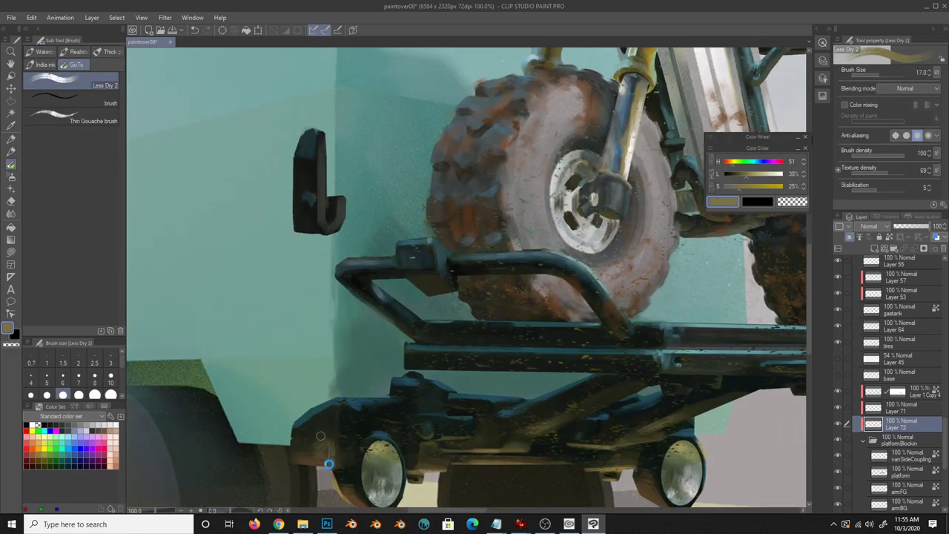
left_click(358, 403, "alt")
left_click(359, 407, "alt")
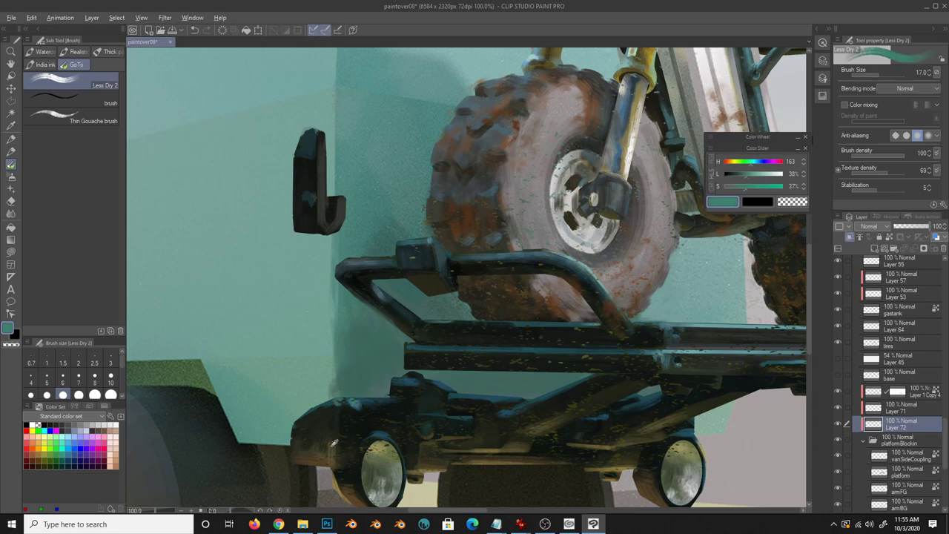
left_click_drag(704, 455, 652, 432)
left_click_drag(311, 376, 211, 498)
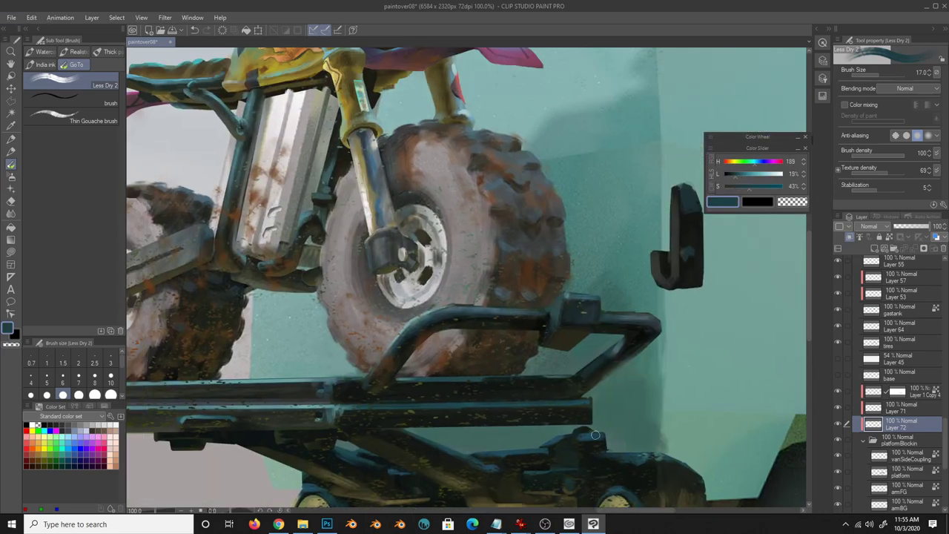
key("ctrl+minus")
key("ctrl+minus")
key("ctrl+minus")
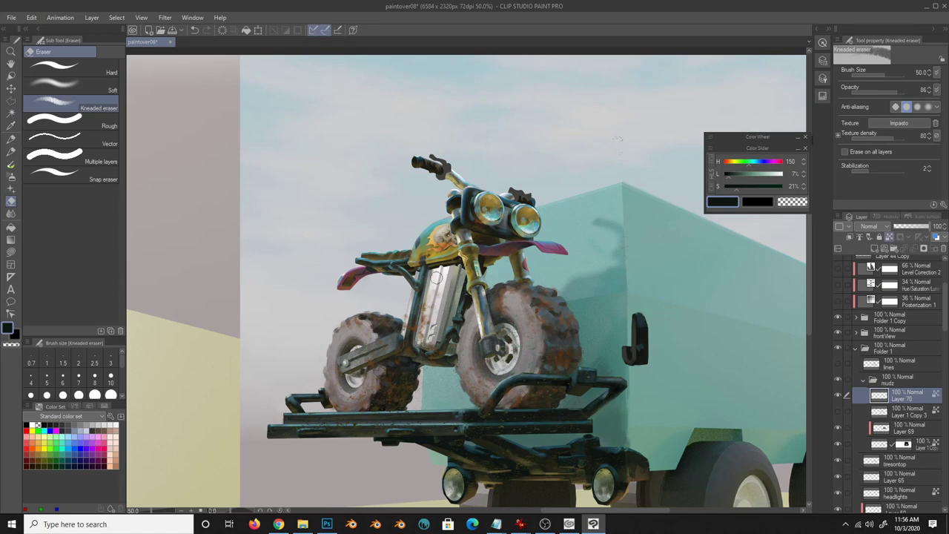
- Paint a short dark stroke on the teal box and sample a pale teal
left_click(419, 245, "alt")
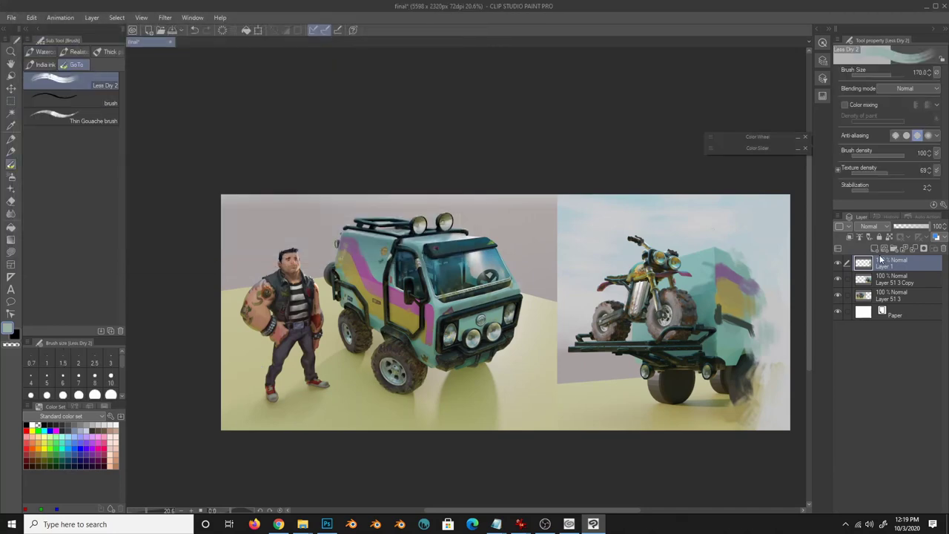
left_click_drag(684, 252, 715, 244)
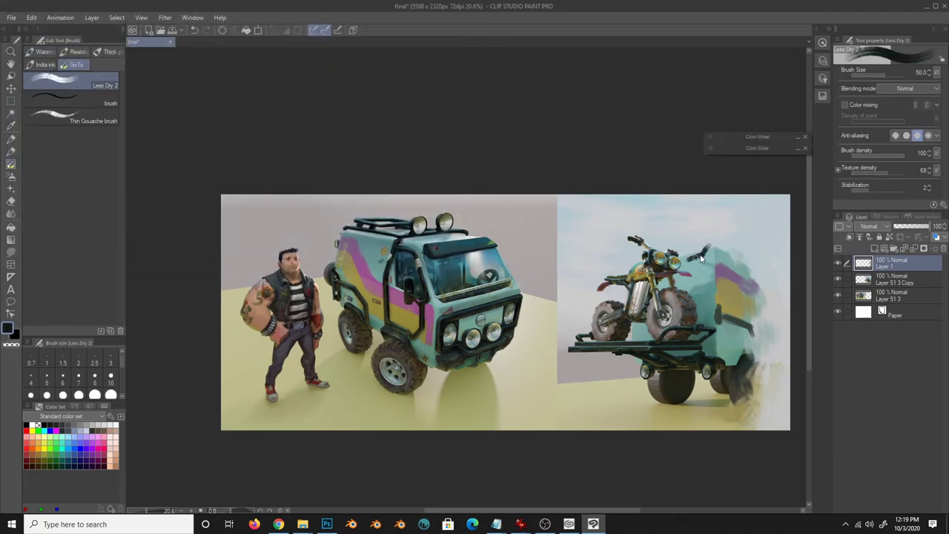
scroll(708, 252, "up", 1)
left_click(735, 237, "alt")
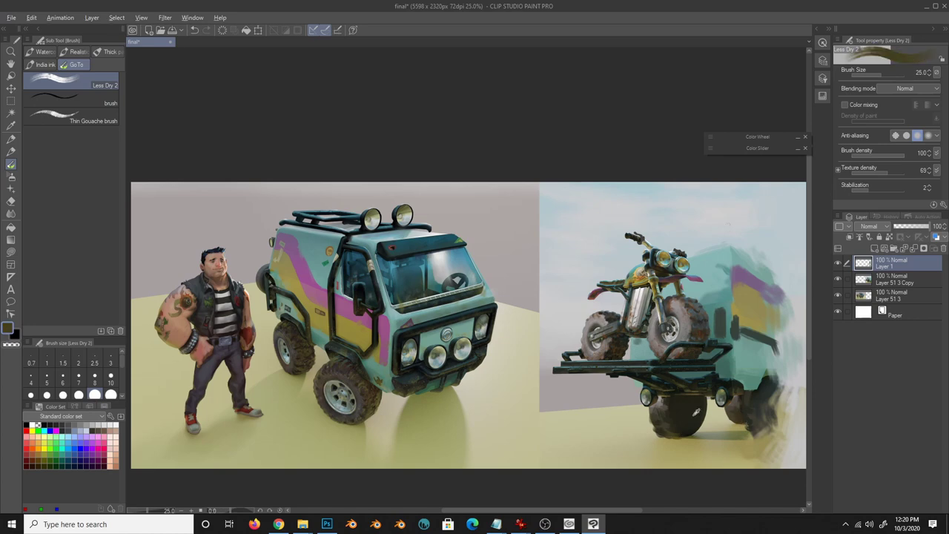
- Sample the dark tyre colour and several colours from the truck
left_click(695, 412, "alt")
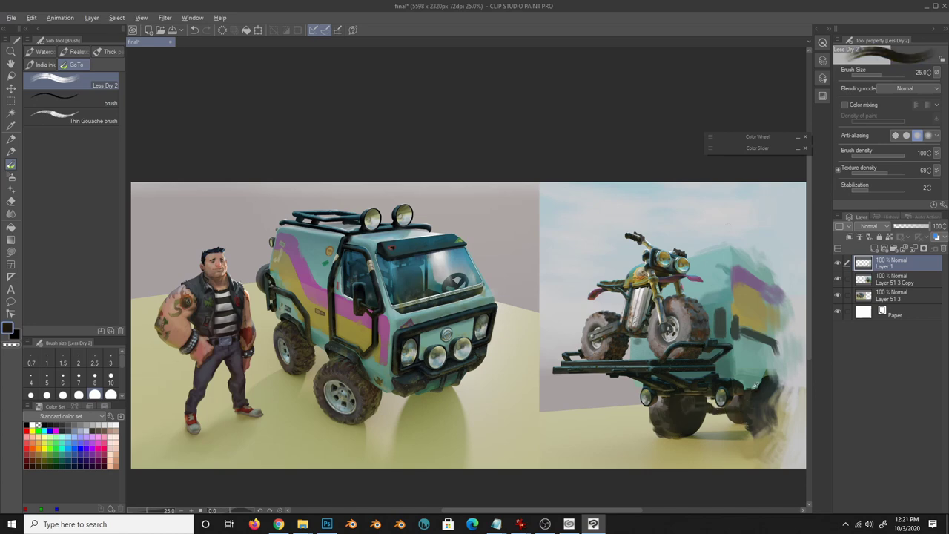
left_click(756, 384, "alt")
left_click(760, 378, "alt")
left_click(771, 401, "alt")
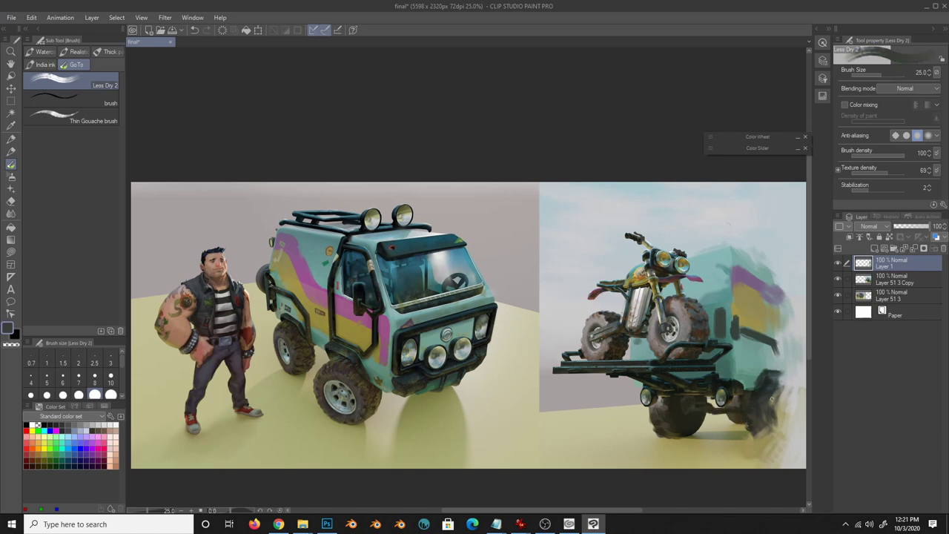
- Airbrush a darker soft shadow onto the ground under the truck
left_click_drag(509, 305, 608, 329)
key("b")
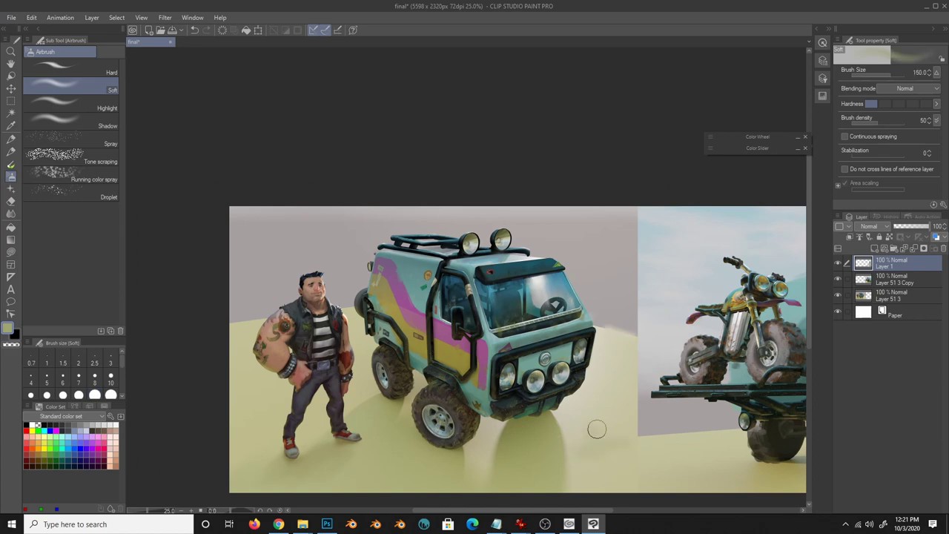
left_click_drag(597, 429, 594, 471)
key("b")
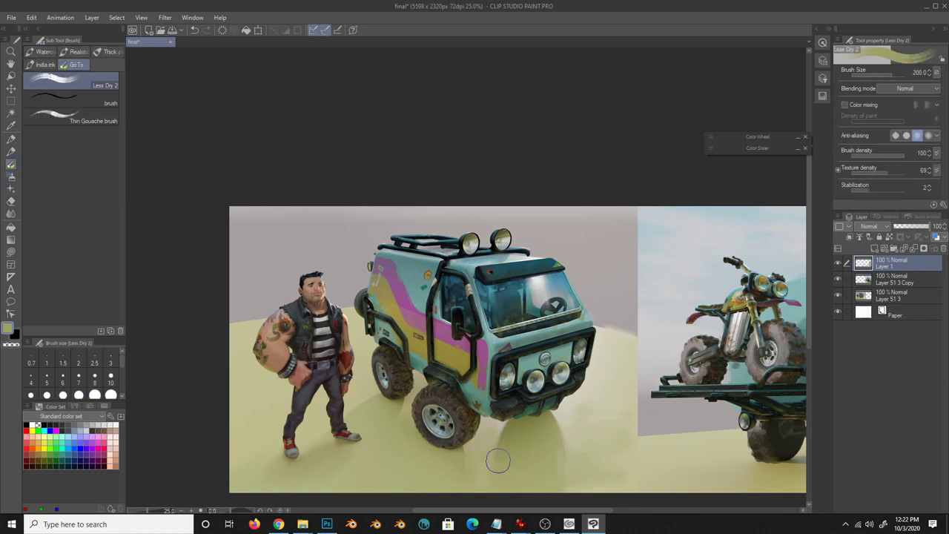
- Paint lighter yellow onto the ground near the character with the dry brush
scroll(231, 347, "up", 1)
left_click(230, 347, "alt")
left_click_drag(232, 347, 286, 327)
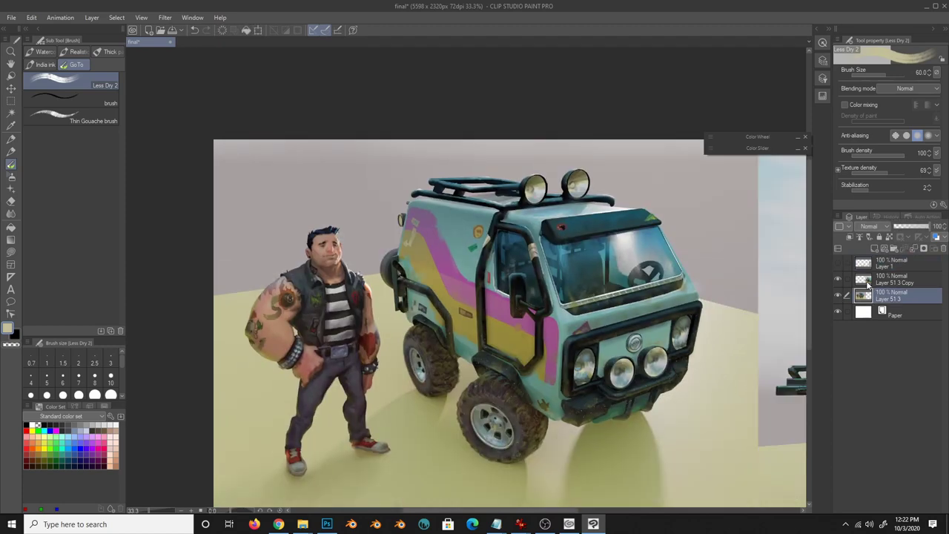
left_click(31, 17)
mouse_move(67, 232)
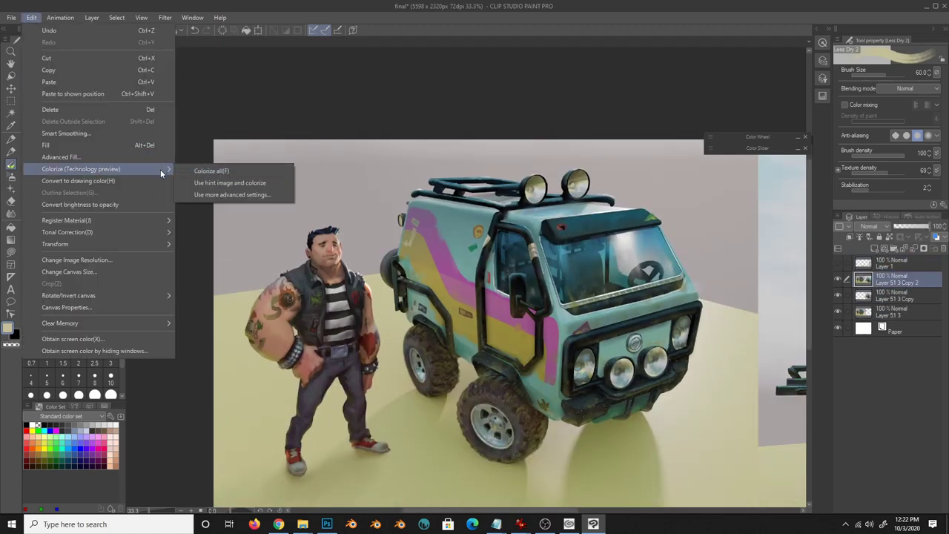
- Desaturate the copied scene and push Level Correction to stark black-and-white
left_click(215, 181)
left_click_drag(715, 350, 623, 351)
left_click(830, 310)
left_click(31, 17)
left_click(244, 185)
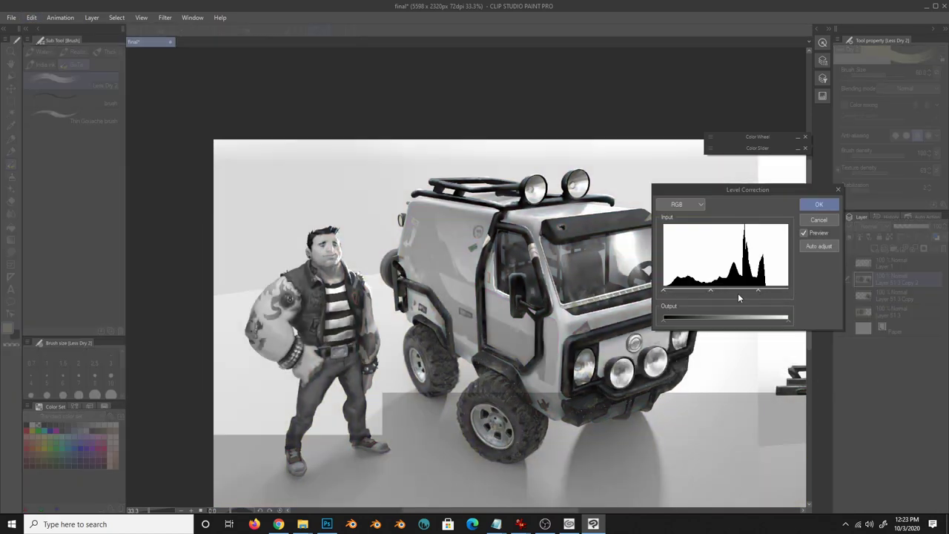
mouse_move(738, 296)
left_mouse_down()
mouse_move(719, 300)
mouse_move(739, 291)
left_mouse_up()
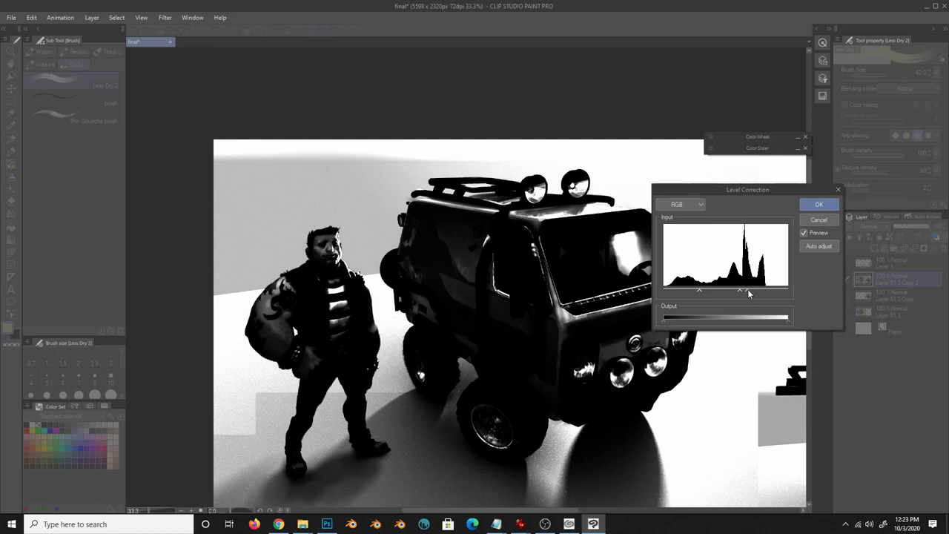
left_click(818, 206)
- Auto-select the white background, hide the black-and-white copy and select Layer 51 3 Copy
key("b")
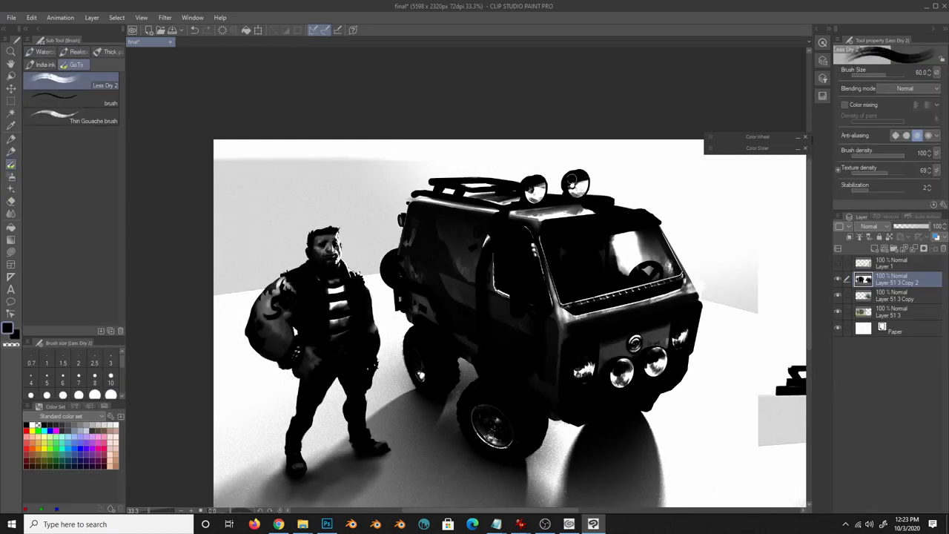
key("bracketleft")
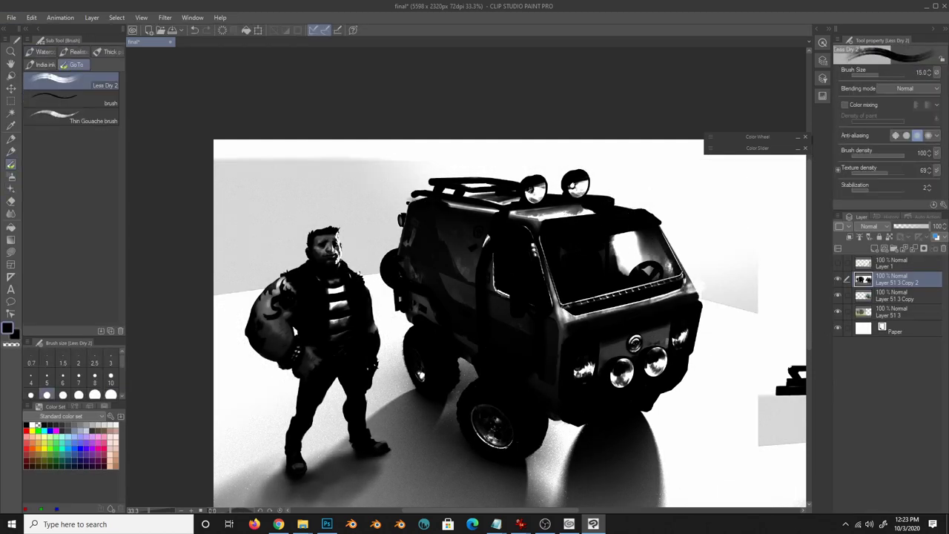
key("w")
left_click(469, 175)
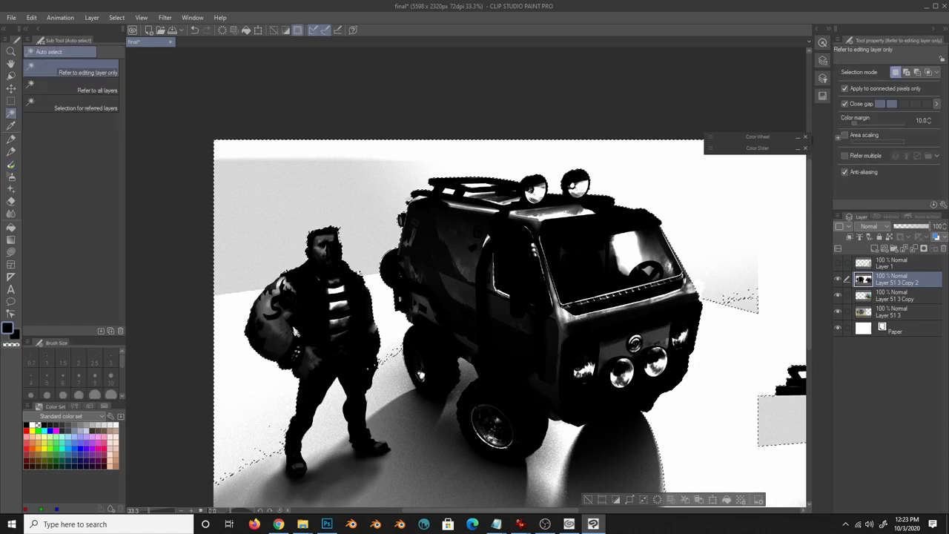
left_click(838, 279)
left_click(897, 295)
key("b")
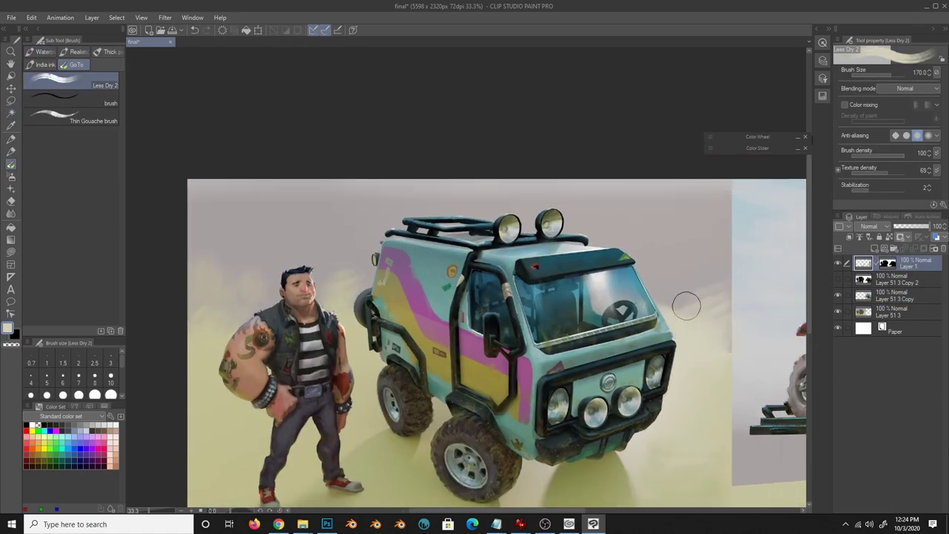
- Select the sky strip along the top and repaint it with a pale sky colour
key("w")
left_click(646, 201)
key("b")
left_click(757, 147)
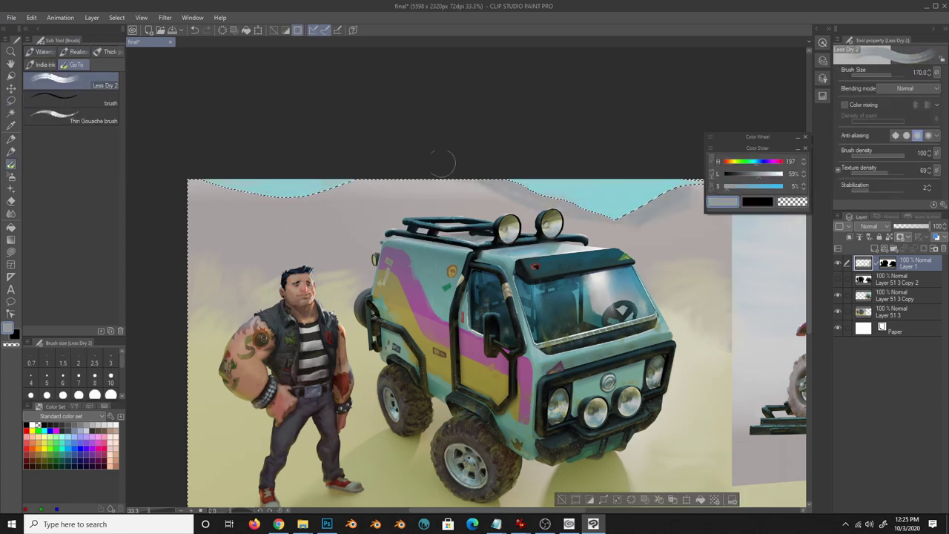
left_click_drag(442, 163, 689, 222)
key("ctrl+d")
left_click(757, 148)
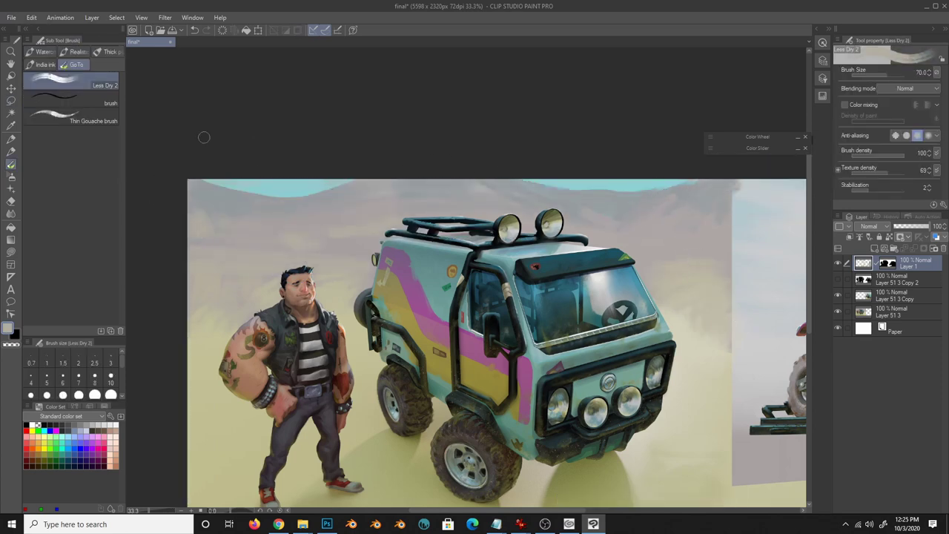
- Paint teal strokes into the sky, mirroring the canvas to check composition
key("h")
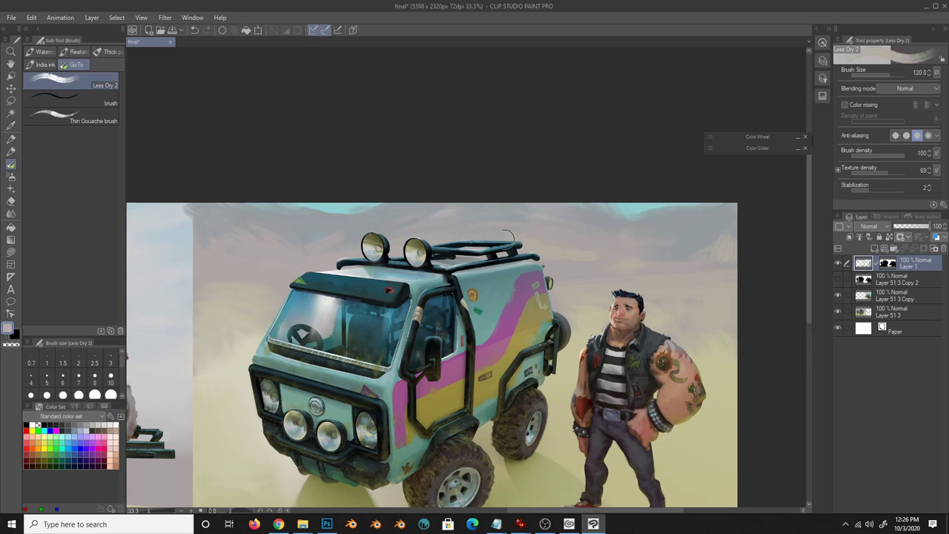
key("h")
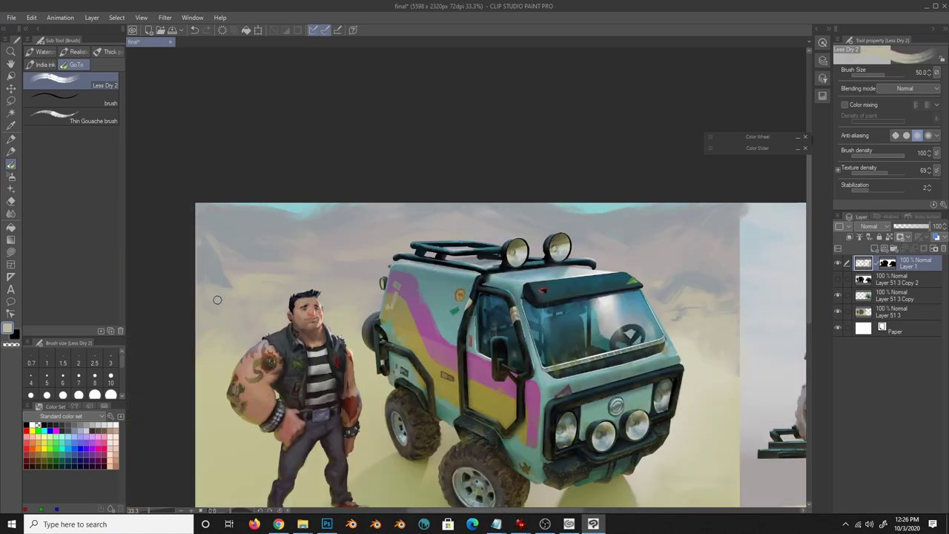
left_click_drag(252, 280, 370, 241)
left_click_drag(675, 290, 705, 271)
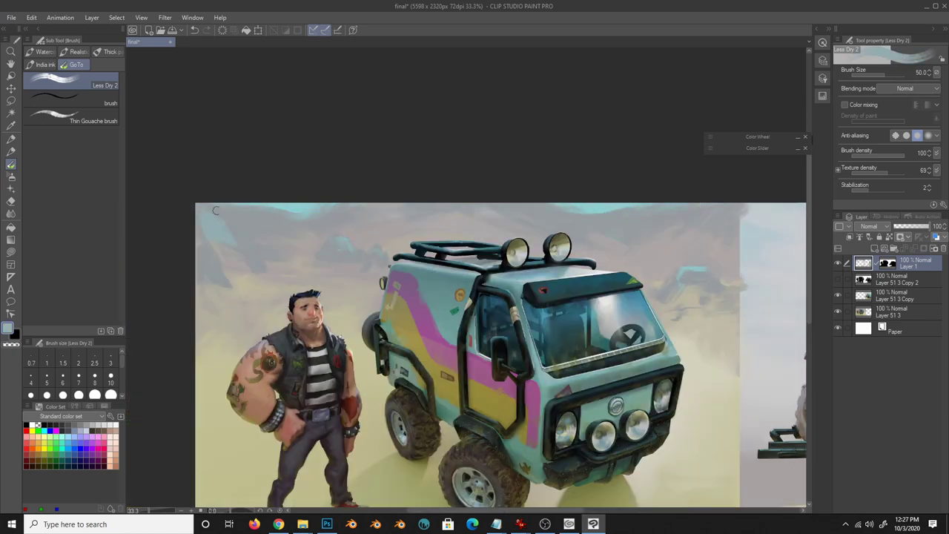
key("h")
- Sample sky, pale sand and near-white colours with a smaller brush, then zoom out
left_click(756, 147)
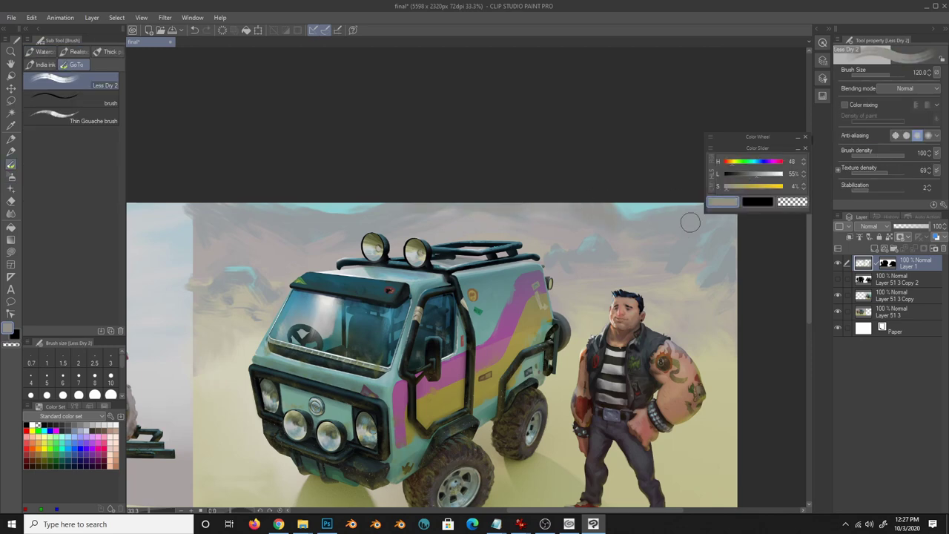
left_click(334, 215, "alt")
key("bracketleft")
key("bracketleft")
key("bracketleft")
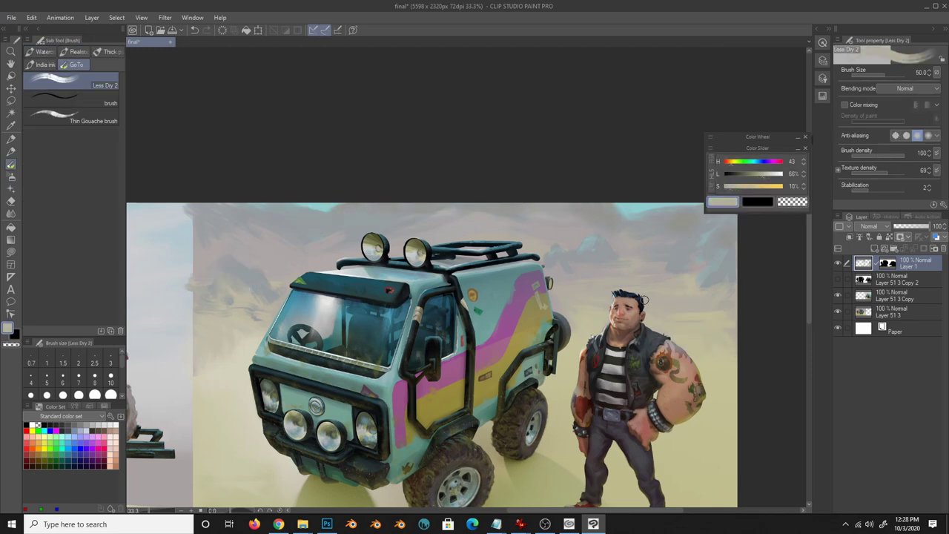
left_click(238, 338, "alt")
left_click(439, 223, "alt")
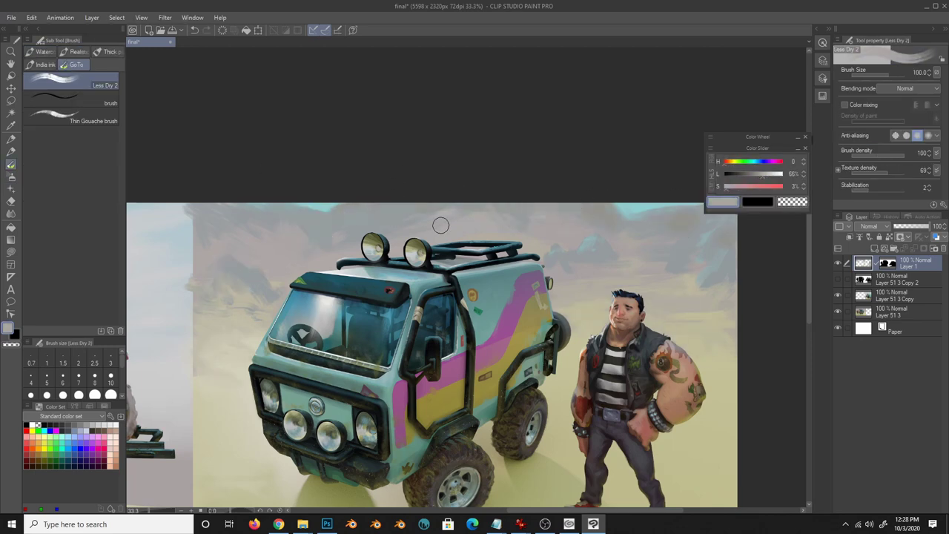
key("h")
key("ctrl+minus")
key("bracketright")
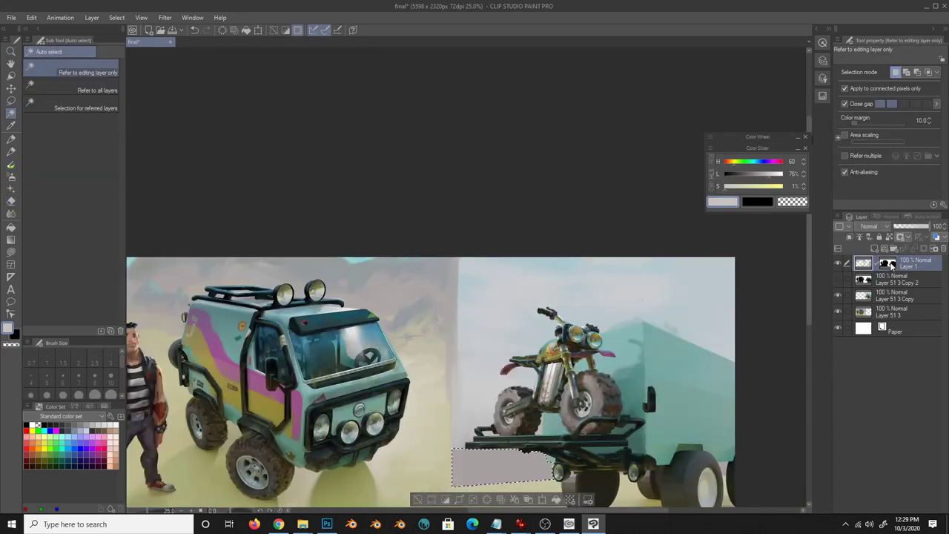
- Check the values, pan to the trailer, and sample pale teal, grey and blue-grey
key("e")
key("b")
key("ctrl+d")
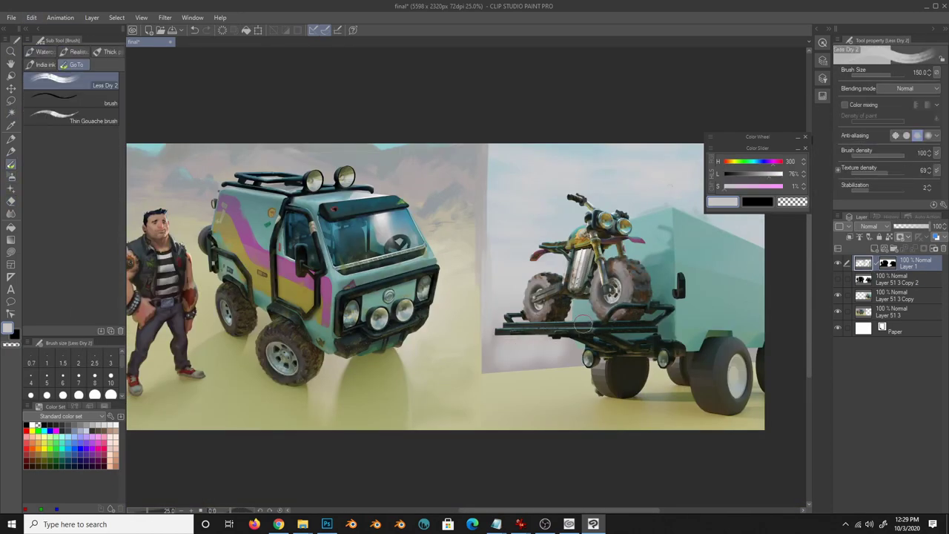
left_click_drag(648, 152, 585, 227)
left_click(585, 227, "alt")
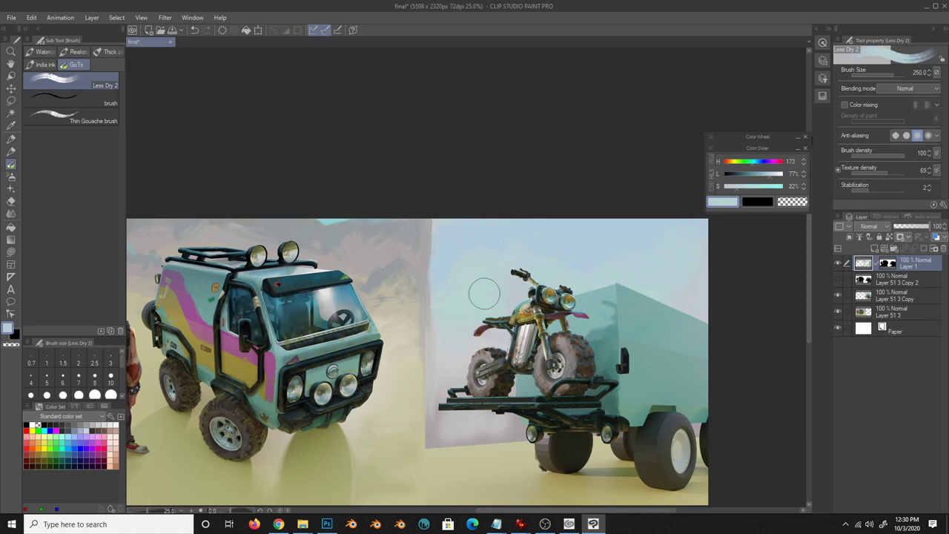
left_click(540, 282, "alt")
left_click(499, 279, "alt")
key("bracketleft")
key("bracketleft")
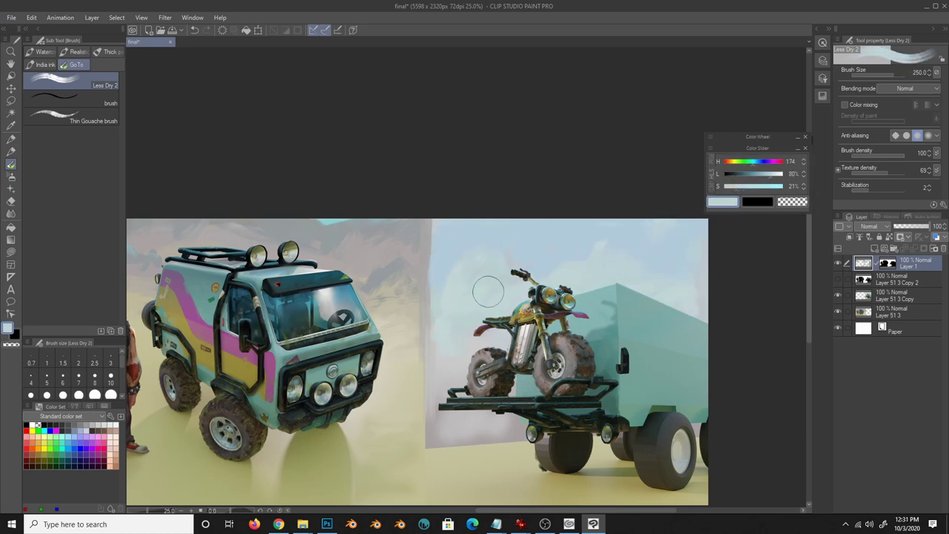
- Paint pale yellow strokes left of the trailer and over its right side
key("m")
left_click_drag(414, 382, 449, 361)
key("b")
left_click(435, 391, "alt")
left_click_drag(430, 442, 509, 436)
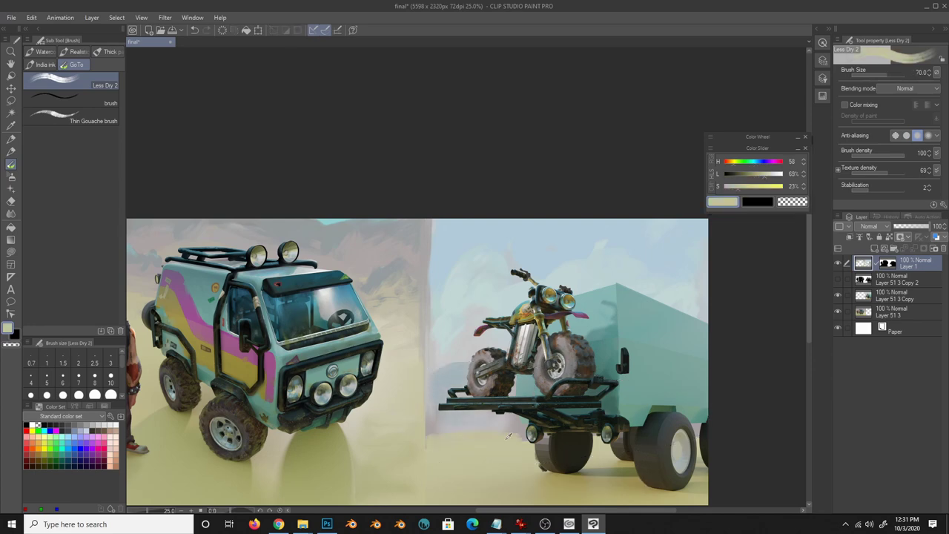
key("e")
key("b")
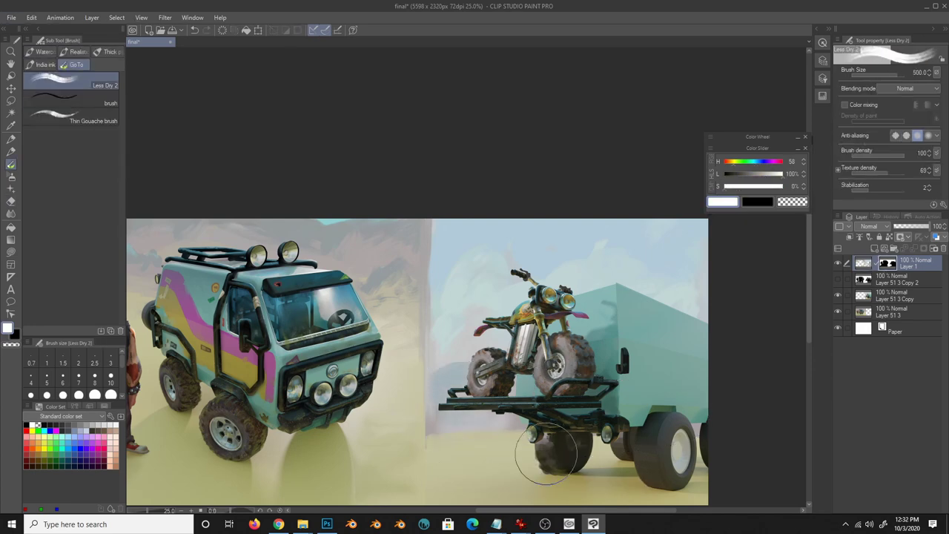
left_click_drag(653, 460, 632, 345)
- Sample teal from the trailer and block in a dark rock at lower right on a new layer
left_click(626, 334, "alt")
key("e")
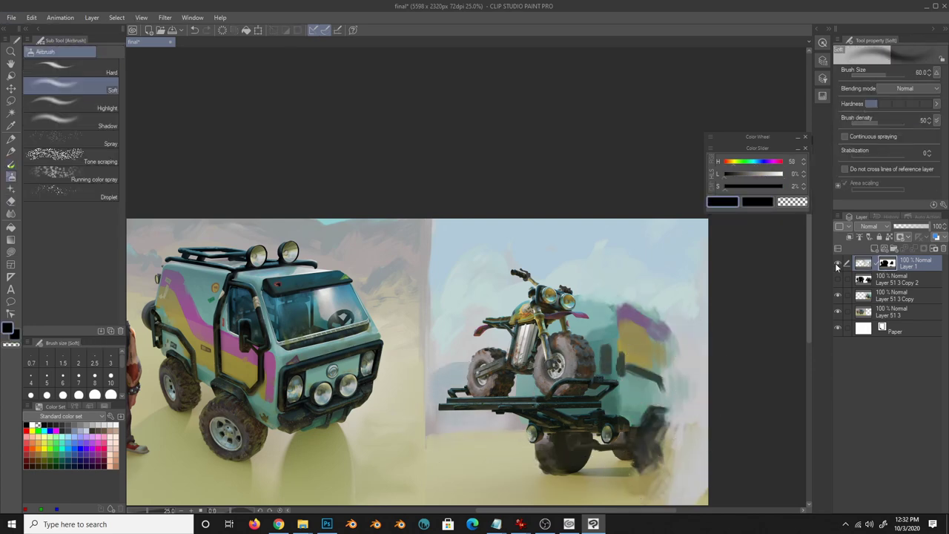
key("b")
key("e")
key("b")
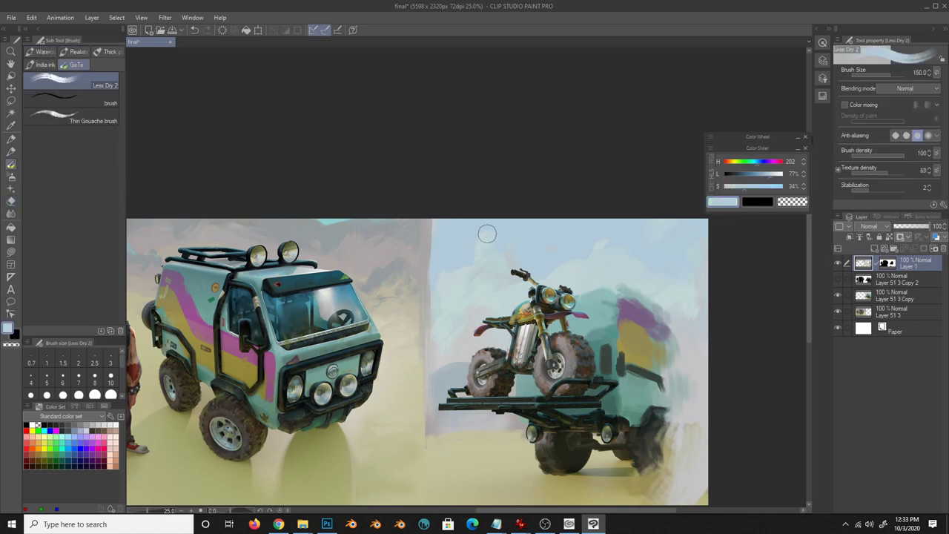
left_click_drag(444, 370, 533, 319)
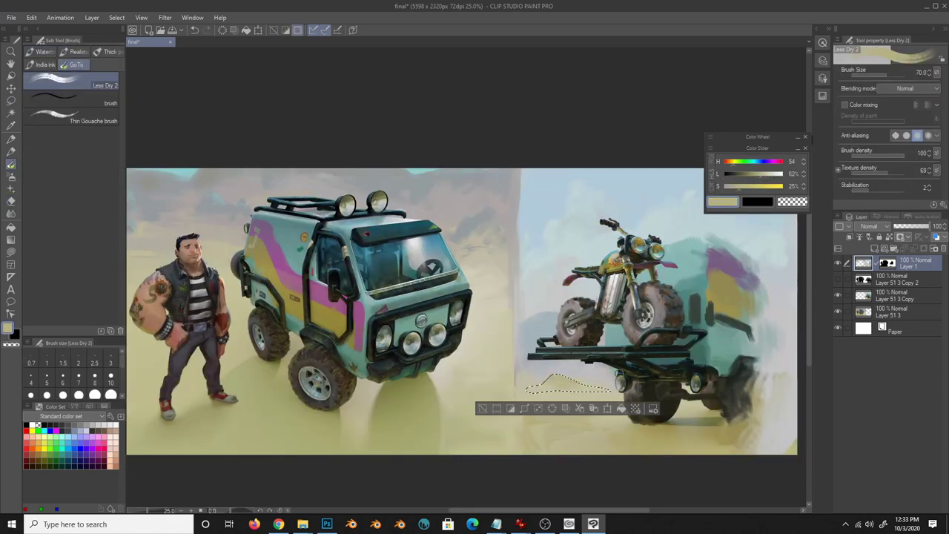
left_click_drag(549, 413, 490, 422)
key("ctrl+shift+n")
- Paint the dark rock mass at lower right and a dark stroke under the motorbike
left_click_drag(727, 334, 608, 456)
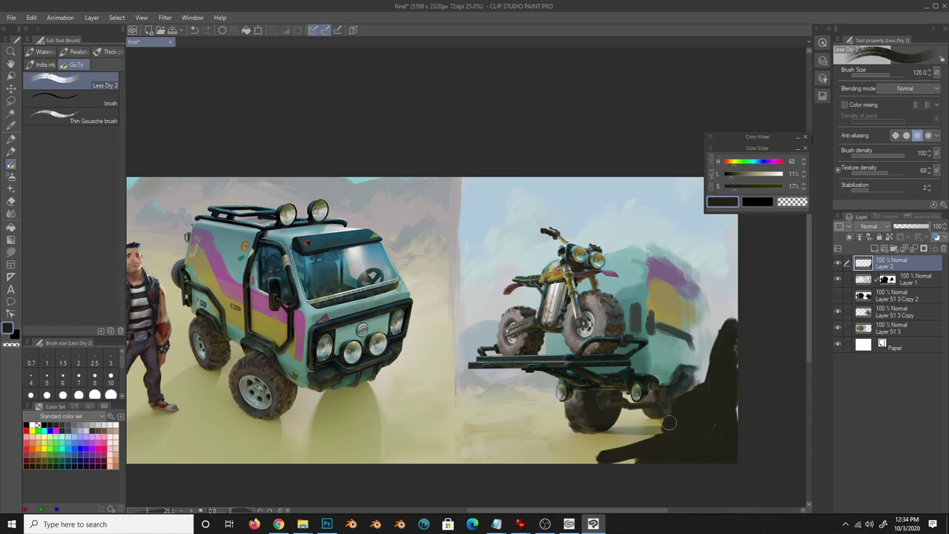
left_click_drag(675, 400, 564, 456)
left_click_drag(701, 439, 622, 456)
left_click_drag(724, 453, 585, 445)
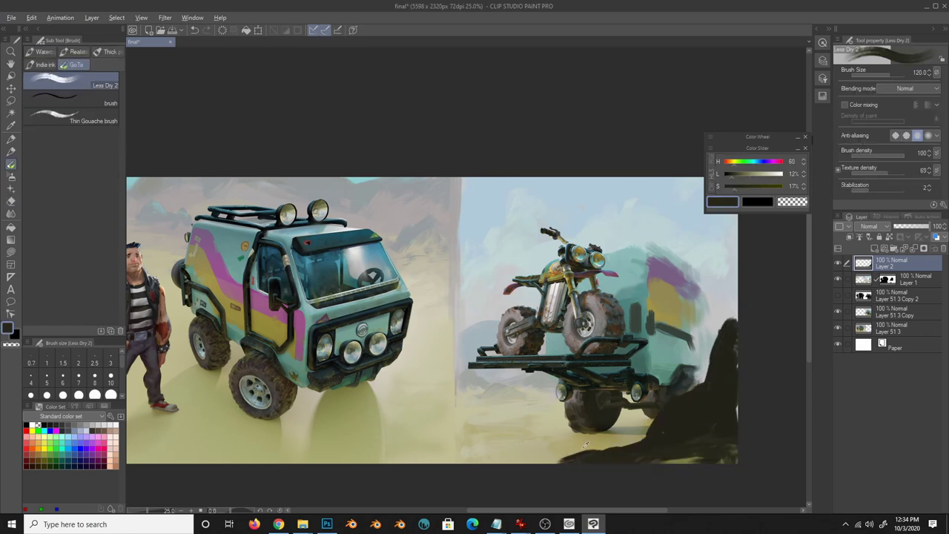
left_click_drag(480, 442, 502, 445)
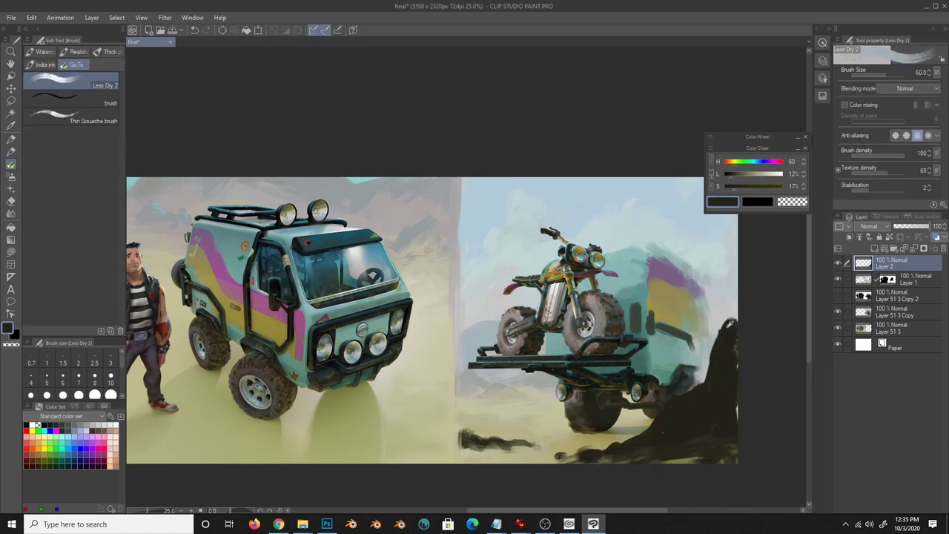
left_click_drag(729, 390, 736, 397)
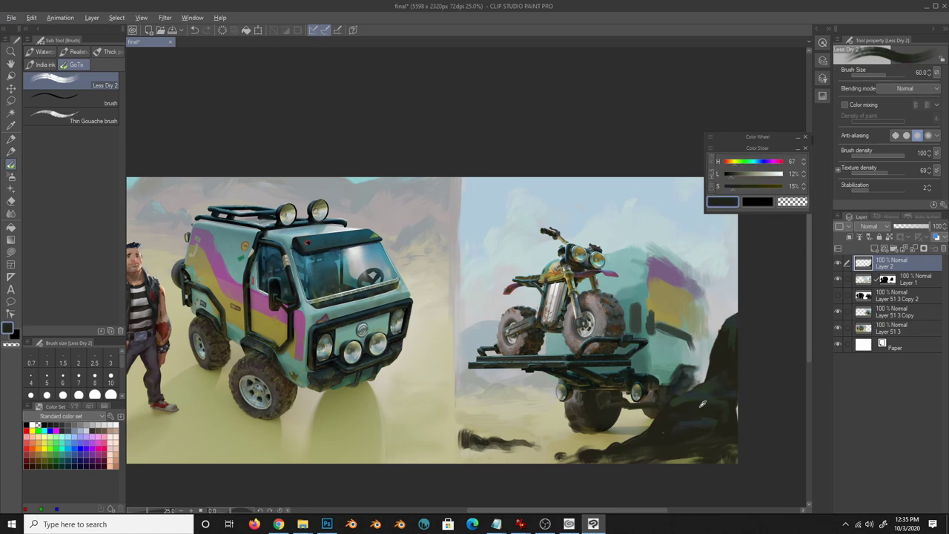
- Try a grainier brush, lighten the ground strokes and blend the colours on canvas
left_click(109, 51)
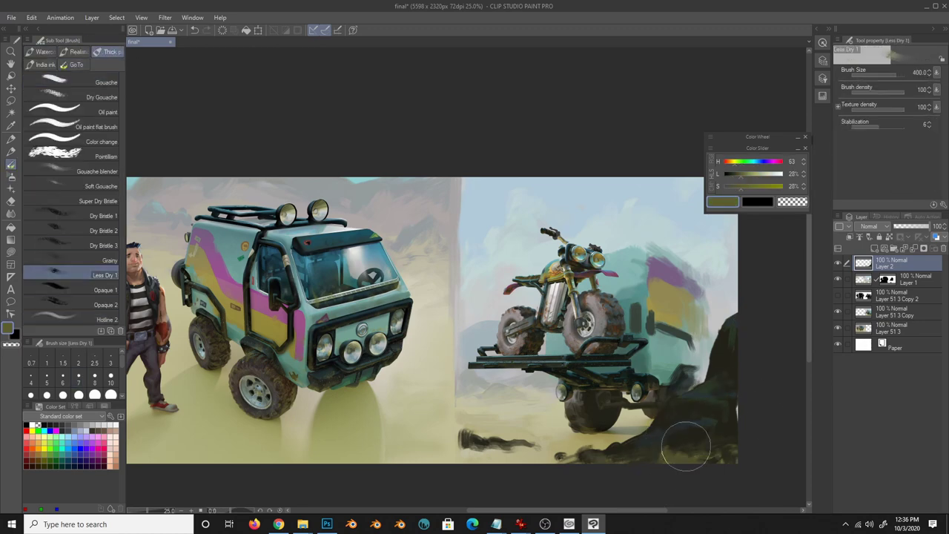
key("comma")
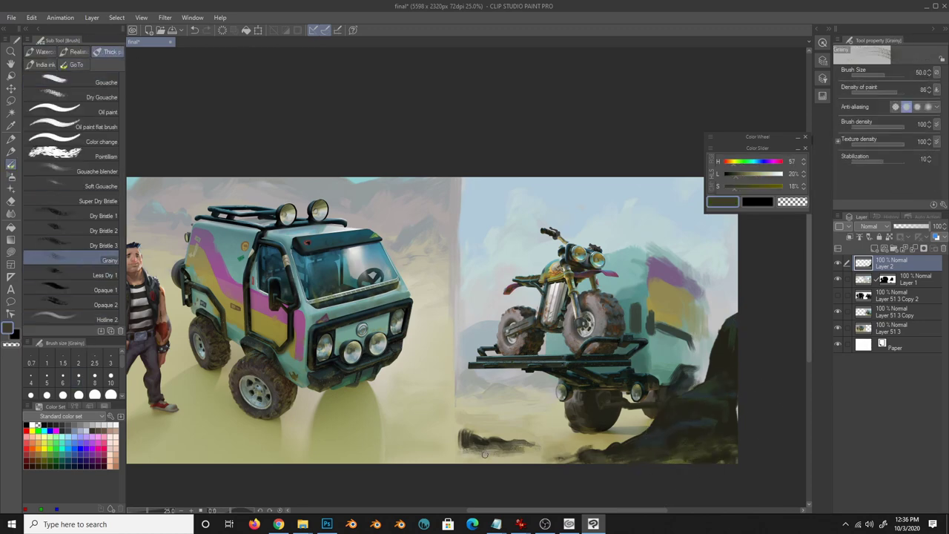
key("comma")
left_click_drag(464, 445, 522, 451)
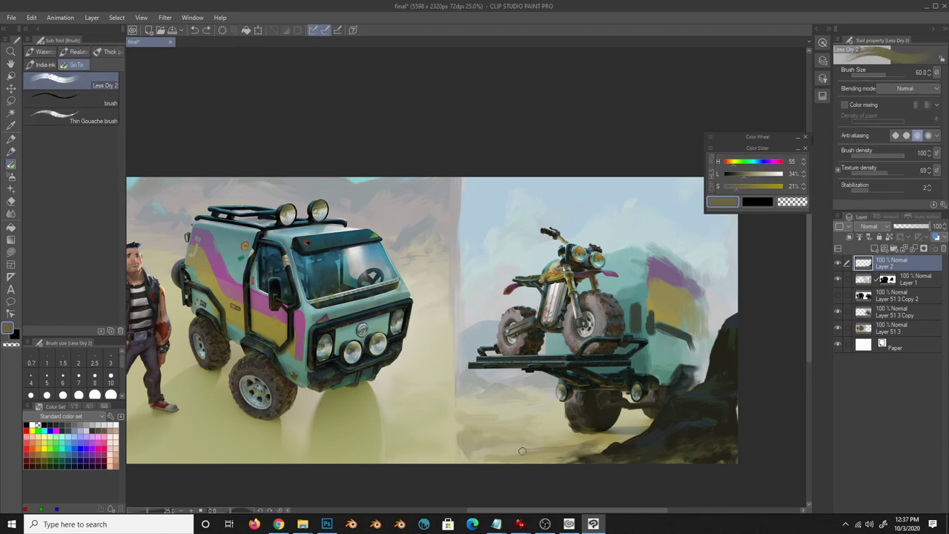
left_click(11, 213)
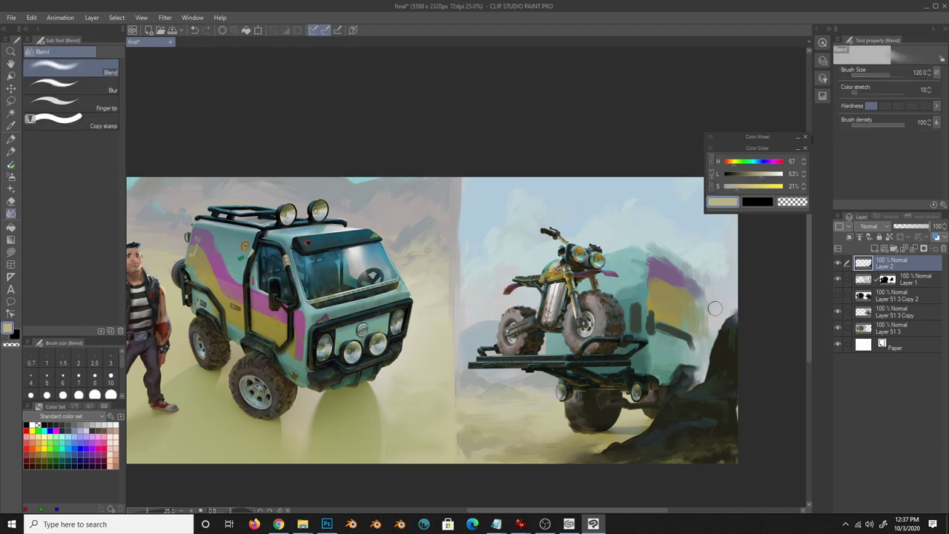
key("b")
- Add dark rock strokes along the bottom edge and near the truck's wheels
left_click_drag(469, 177, 628, 201)
left_click_drag(640, 399, 682, 367)
mouse_move(585, 415)
left_mouse_down()
mouse_move(614, 438)
mouse_move(651, 424)
left_mouse_up()
left_click_drag(468, 438, 519, 426)
left_click_drag(690, 408, 702, 372)
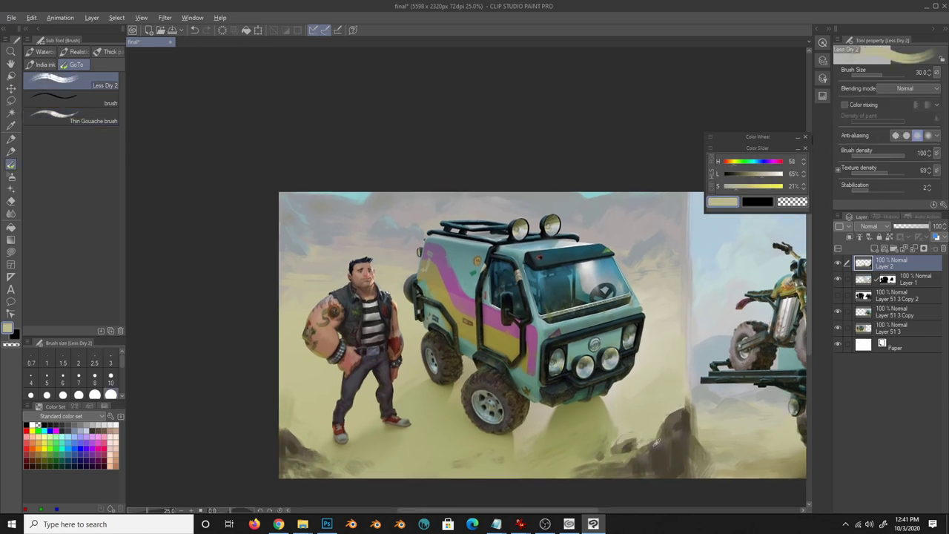
- Sample dark olive, brown and tan rock colours, mirroring the view to check composition
left_click(657, 442, "alt")
left_click(296, 443, "alt")
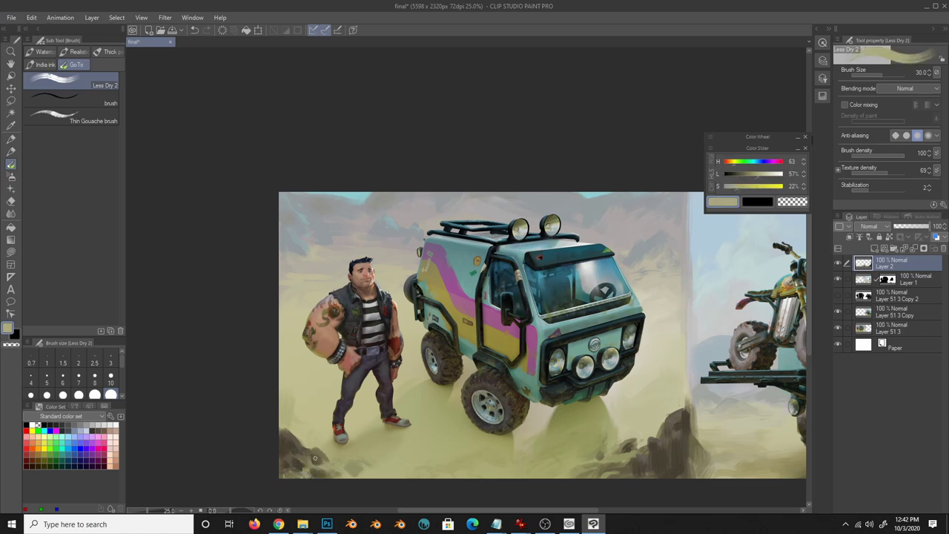
left_click(665, 452, "alt")
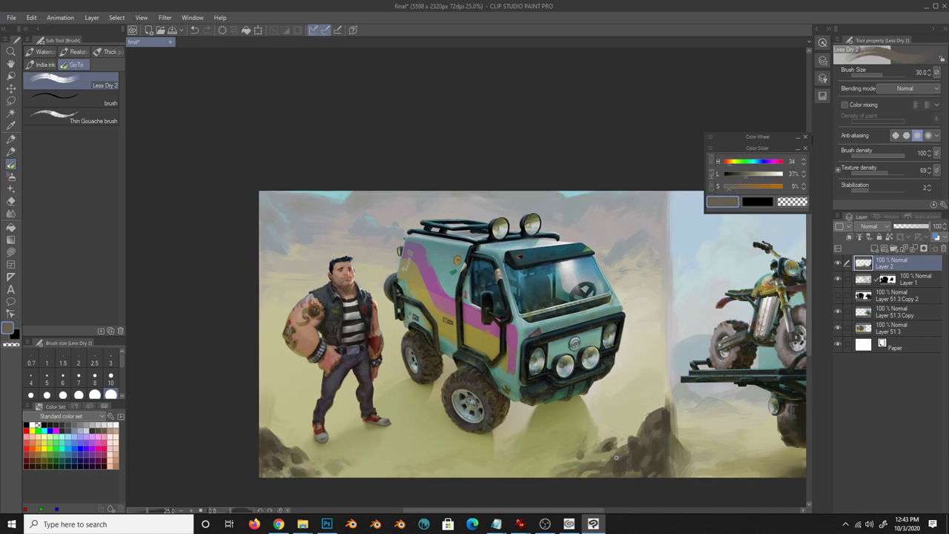
key("h")
left_click(319, 448, "alt")
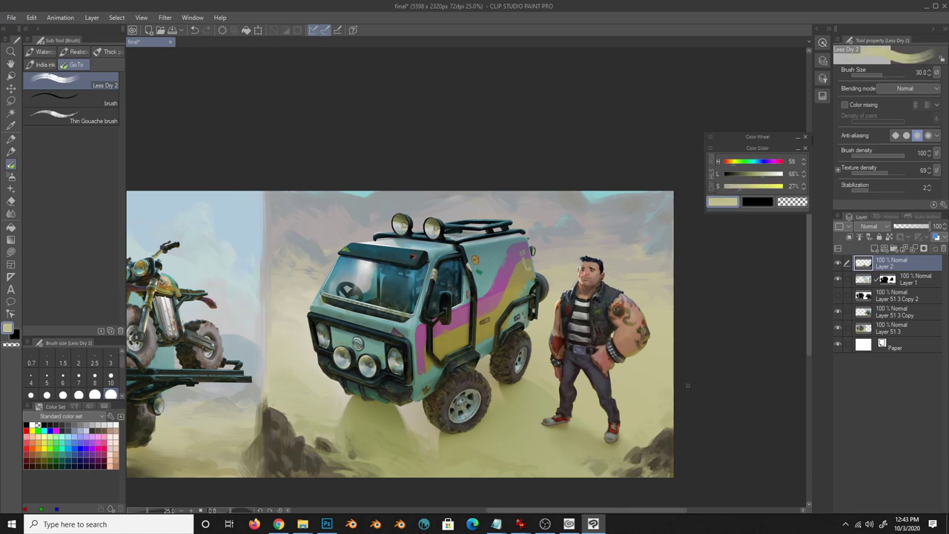
key("h")
left_click(593, 458, "alt")
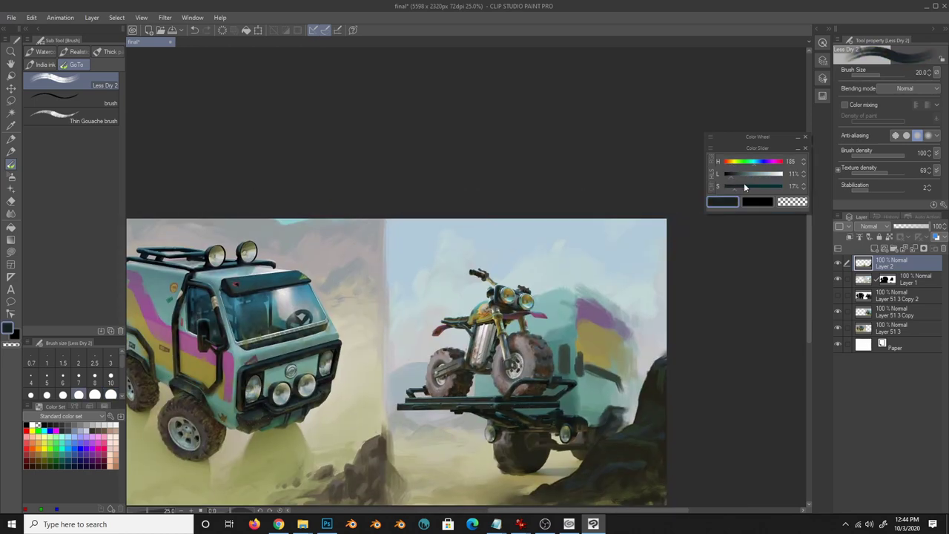
left_click(109, 51)
left_click(74, 215)
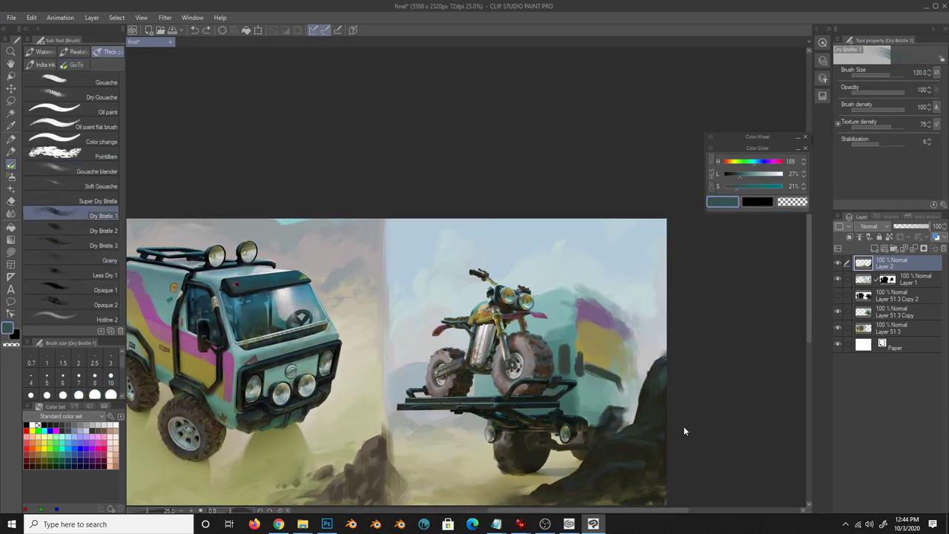
- Add new raster layers above the paint-over, toggling between brush and eraser, with Layer 2 active
key("ctrl+shift+n")
left_click(104, 304)
key("e")
key("b")
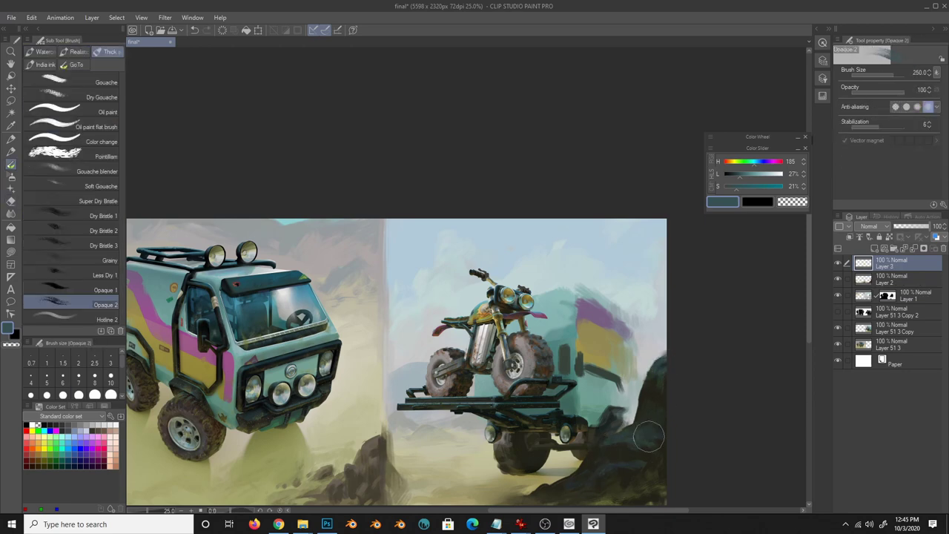
key("e")
left_click(851, 282)
key("ctrl+shift+n")
key("b")
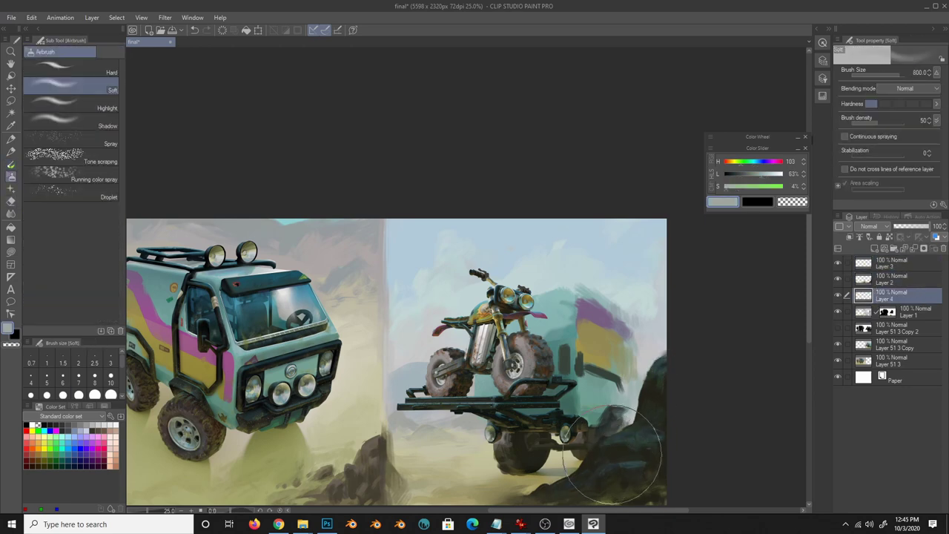
- On Layer 3, switch to the Less Dry 2 brush and sample grey, green, olive and light-grey tones from the canvas
left_click(890, 263)
key("b")
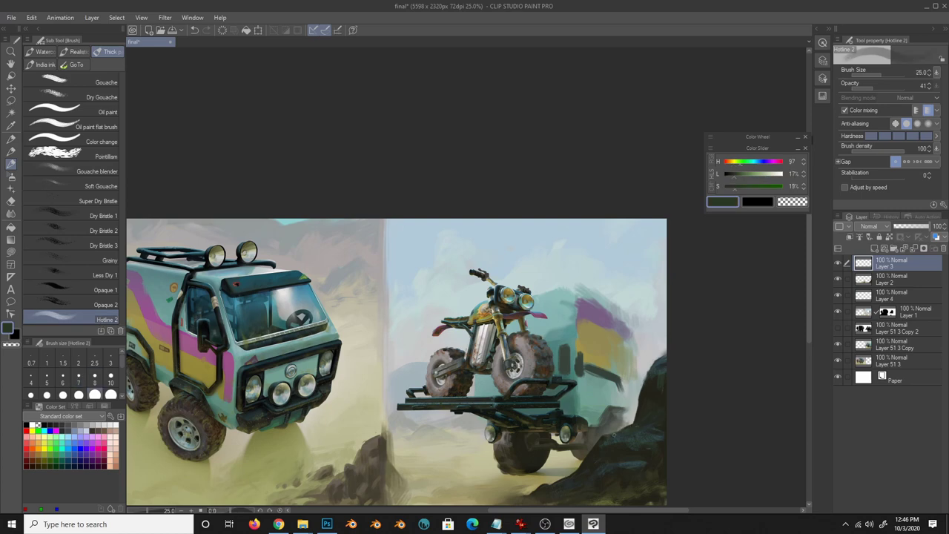
left_click(74, 65)
left_click(746, 162)
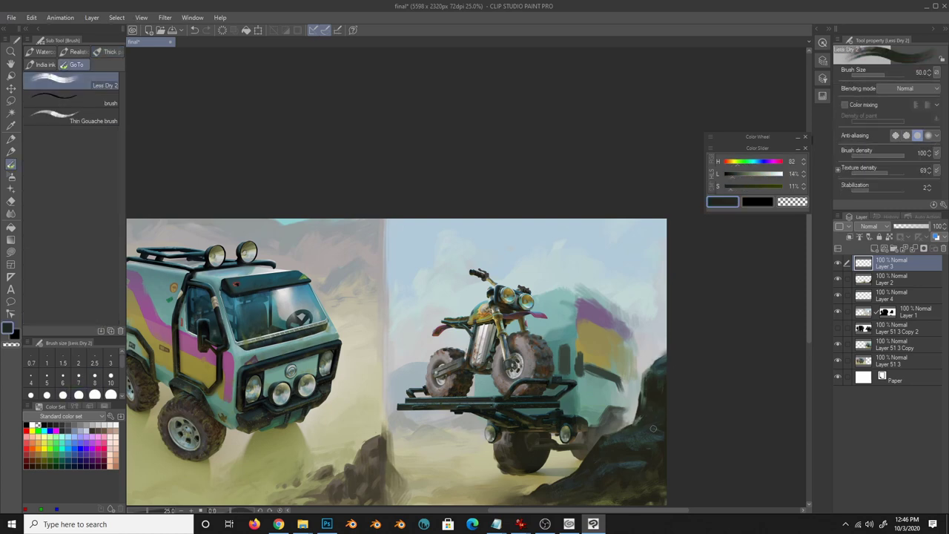
left_click(573, 475, "alt")
mouse_move(573, 475)
left_mouse_down()
mouse_move(619, 439)
mouse_move(666, 460)
left_mouse_up()
left_click(680, 437, "alt")
left_click(623, 467, "alt")
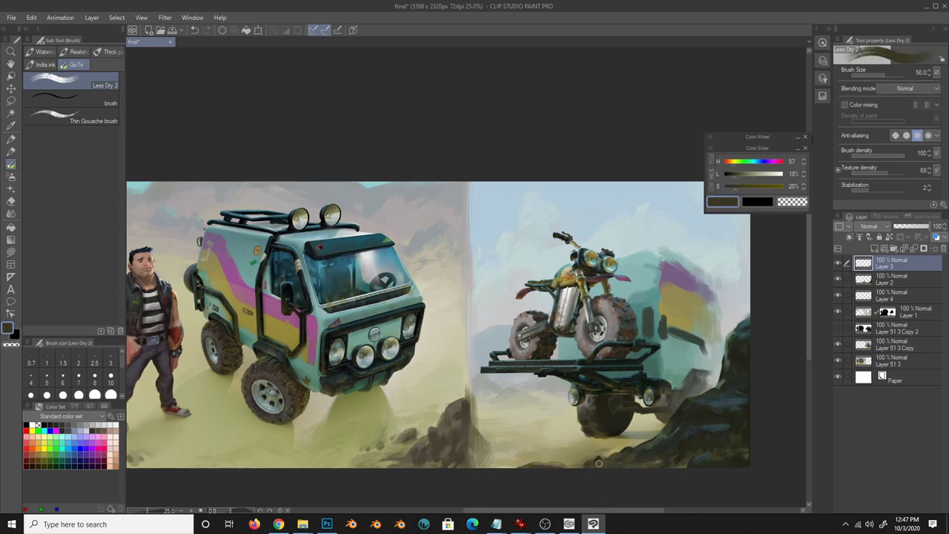
left_click(491, 462, "alt")
left_click(497, 399, "alt")
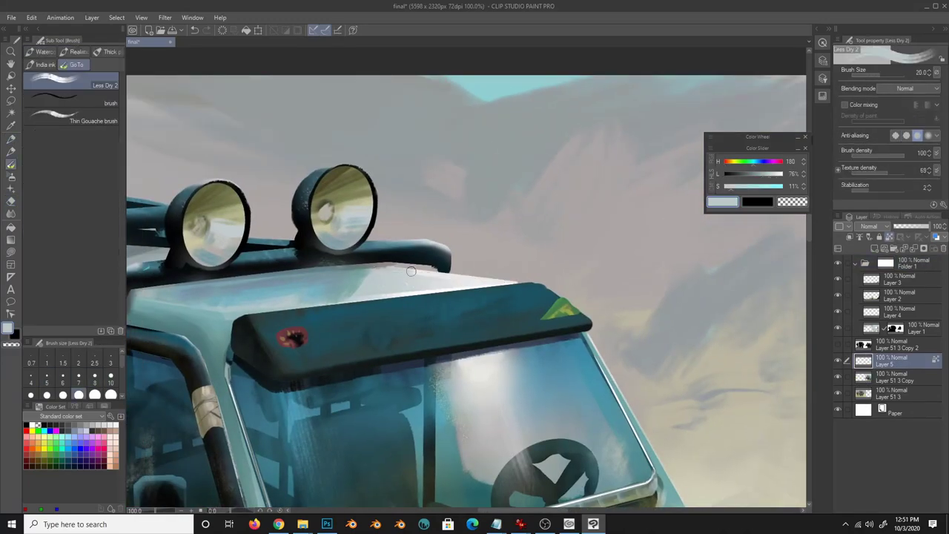
- Paint a small dark stroke on the truck front with a size-10 brush, then sample a cool grey
key("bracketright")
key("bracketright")
key("bracketright")
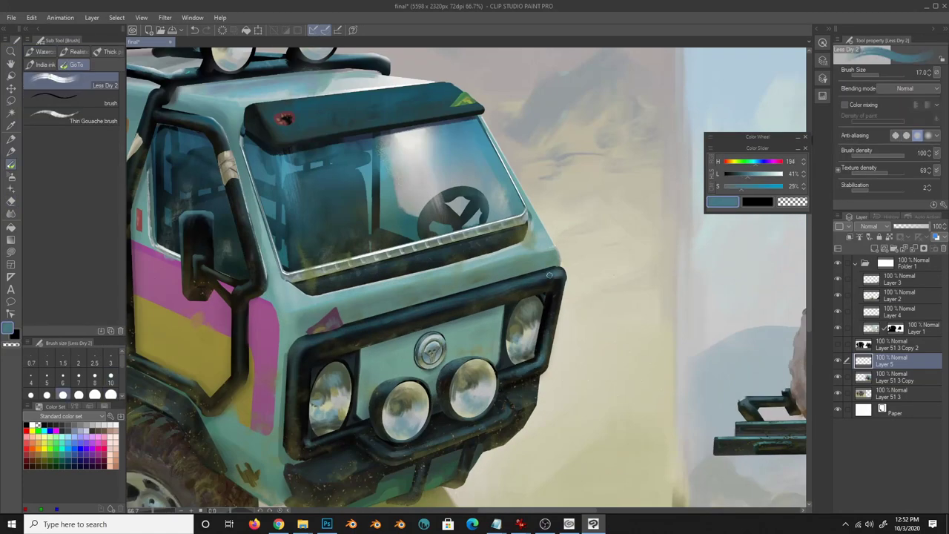
key("bracketleft")
key("bracketleft")
key("bracketleft")
left_click_drag(344, 311, 404, 321)
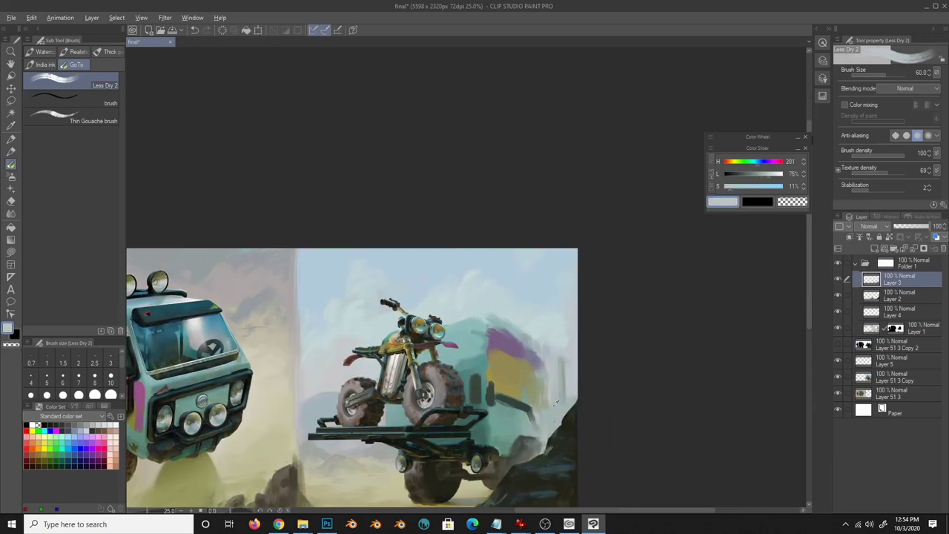
left_click_drag(555, 403, 566, 346)
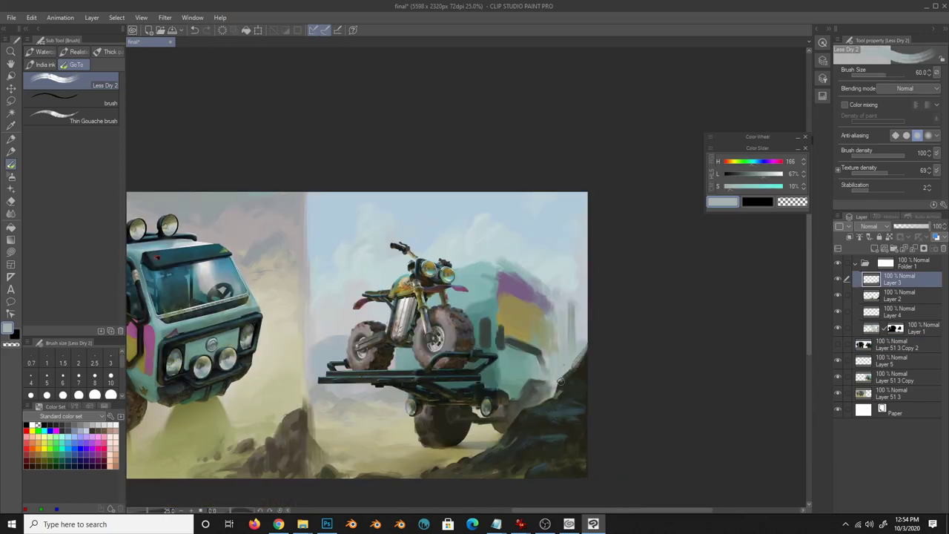
left_click(568, 358, "alt")
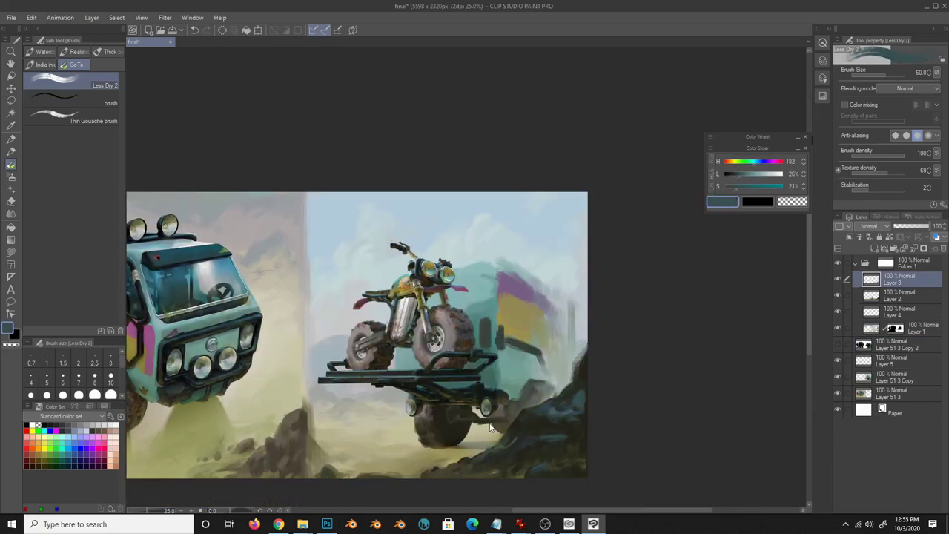
- Mirror the view, zoom to 33.3%, and add a Level Correction adjustment layer
key("h")
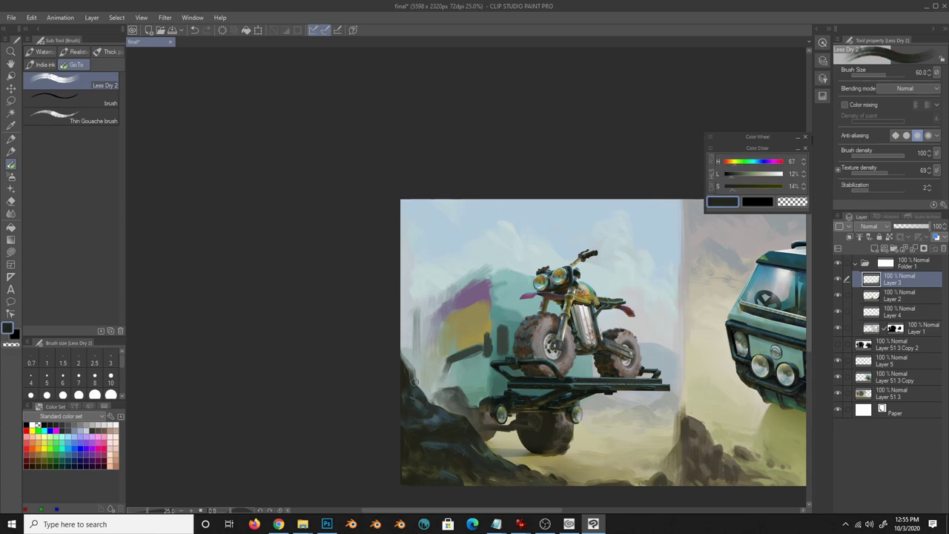
key("h")
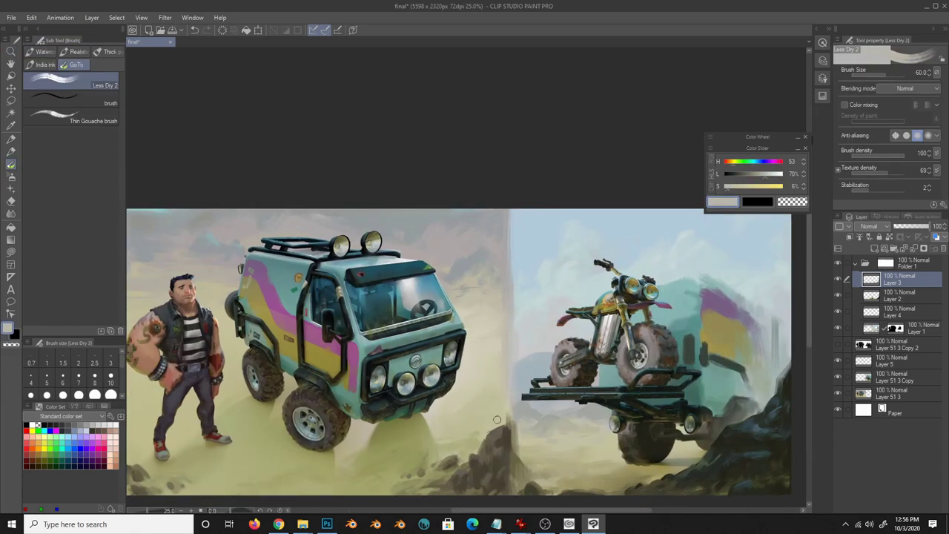
left_click(653, 455)
left_click(92, 17)
left_click(307, 66)
- Confirm the Level Correction, then pick a lighter sand yellow while mirroring the canvas to compare
left_click(820, 205)
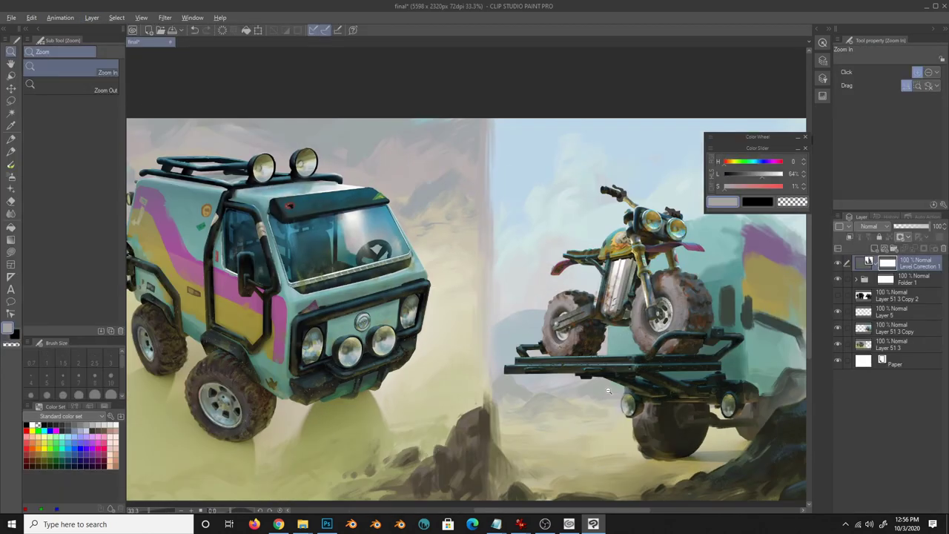
key("b")
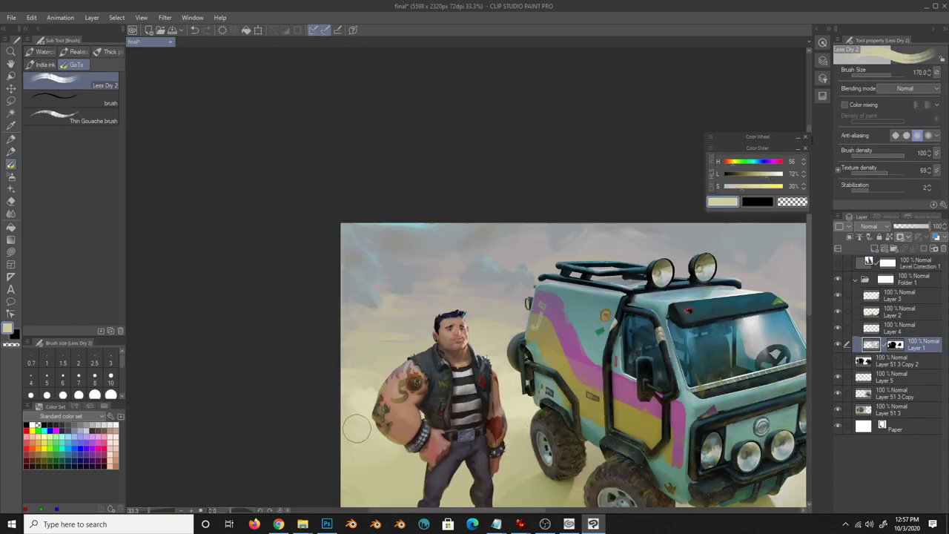
key("h")
scroll(444, 422, "up", 1)
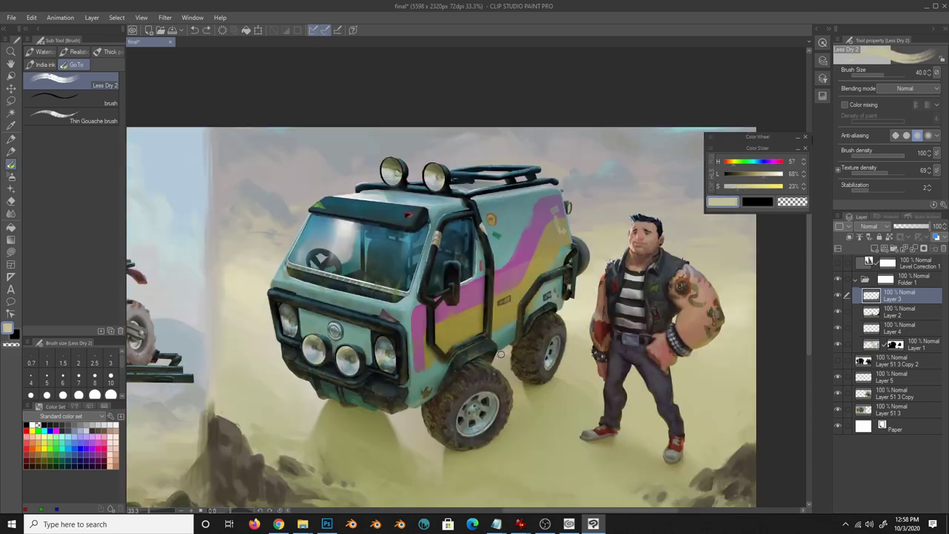
left_click(570, 334, "alt")
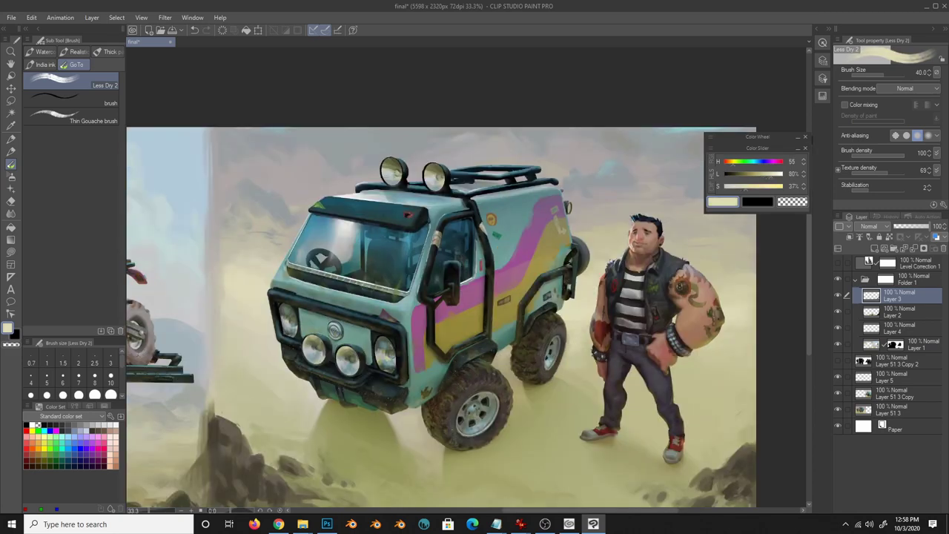
key("h")
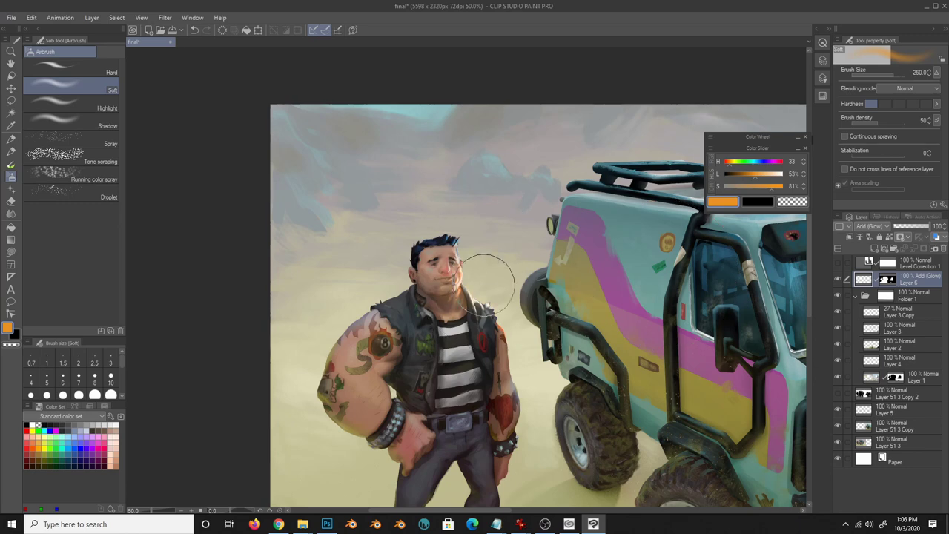
- Airbrush a soft pale cyan glow over the character's upper arm, shoulder, chest and neck
left_click(391, 216, "alt")
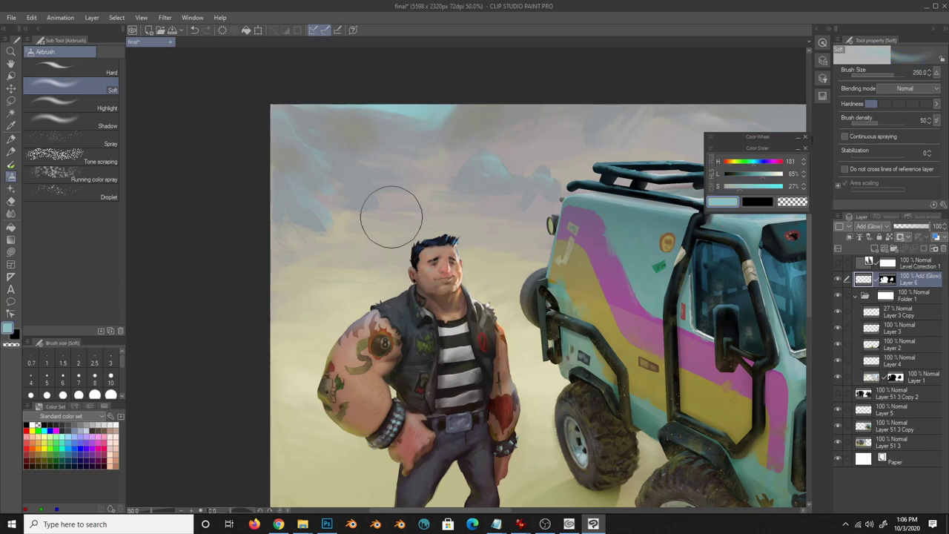
left_click(759, 181)
left_click_drag(378, 288, 392, 303)
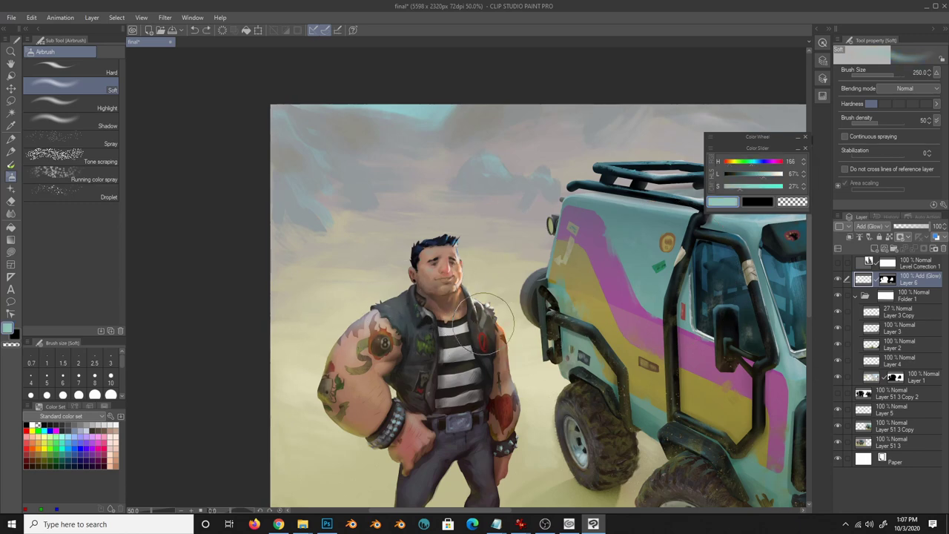
left_click_drag(484, 323, 470, 286)
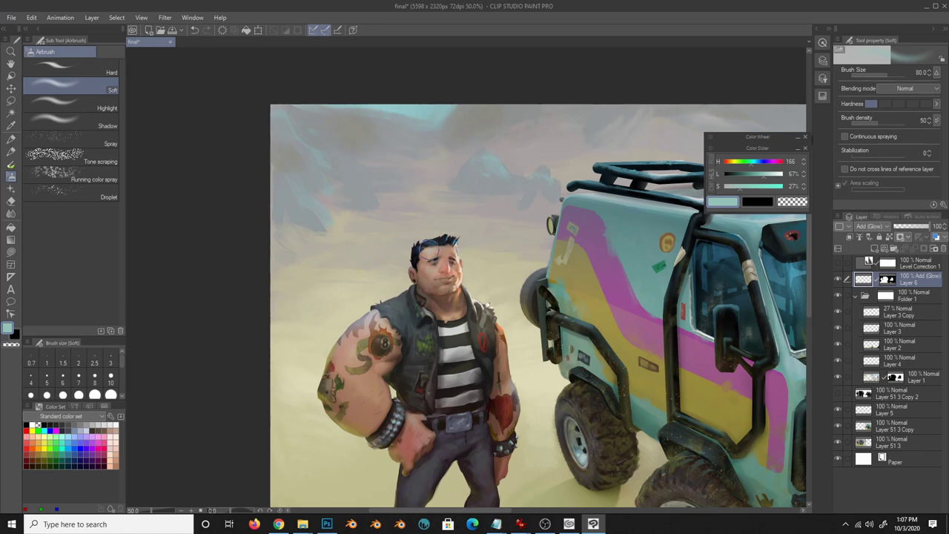
scroll(448, 356, "down", 2)
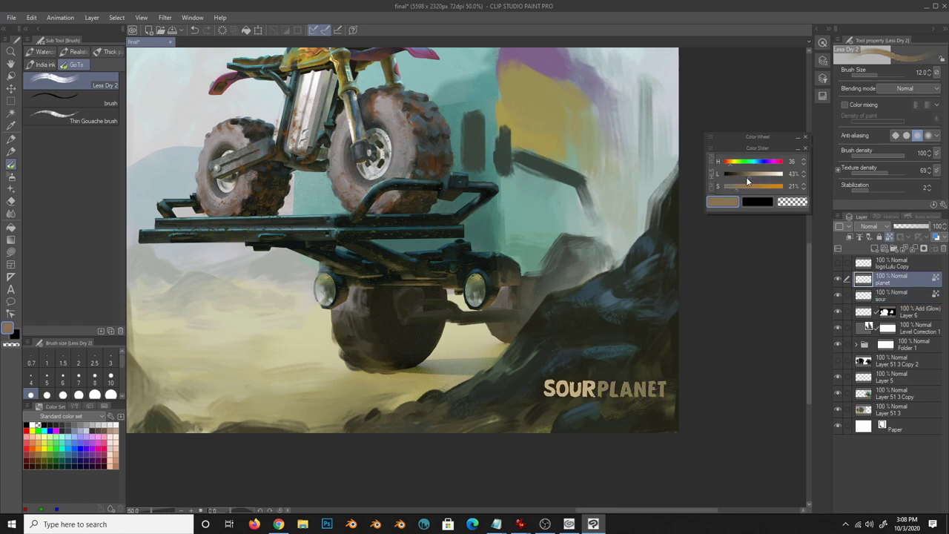
- Move the sour logo layer about 20 px to the right
left_click(864, 295)
key("k")
left_click_drag(585, 389, 616, 390)
key("b")
key("k")
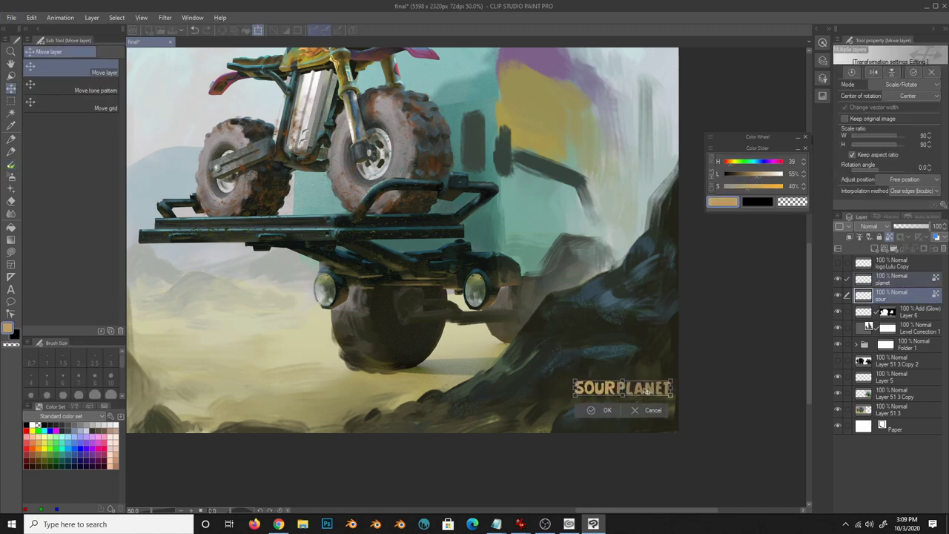
- Add a SOUR.ORG text line below the SOURPLANET logo
key("b")
key("t")
left_click(599, 407)
type("SOUR.ORG")
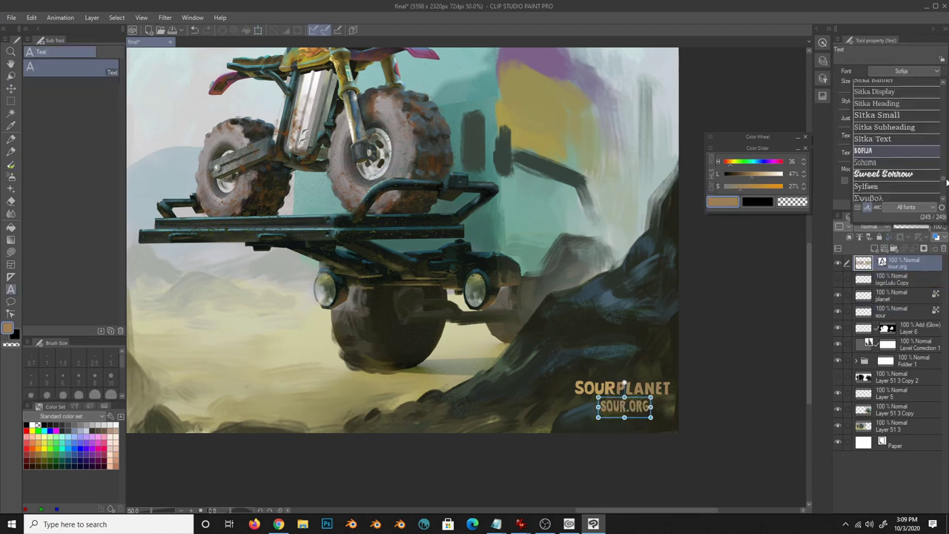
left_click(901, 71)
scroll(898, 133, "up", 3)
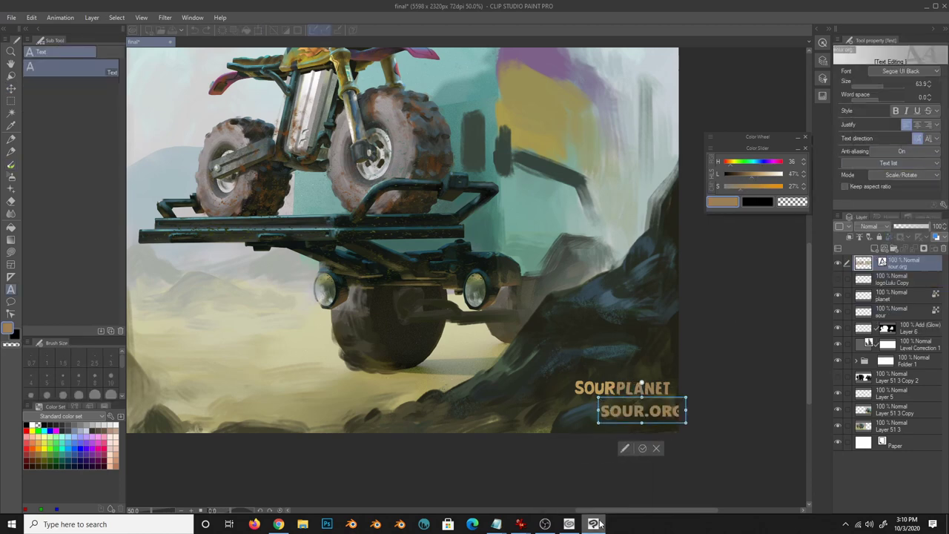
scroll(910, 98, "up", 5)
scroll(910, 99, "up", 5)
key("Escape")
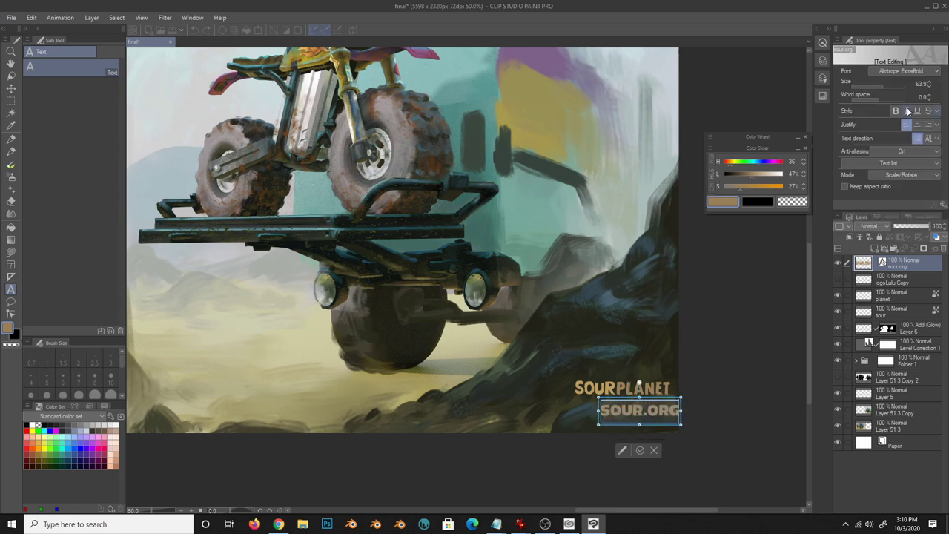
- Set the SOUR.ORG text font to Allotrope ExtraBold
left_click(639, 410)
left_click(901, 70)
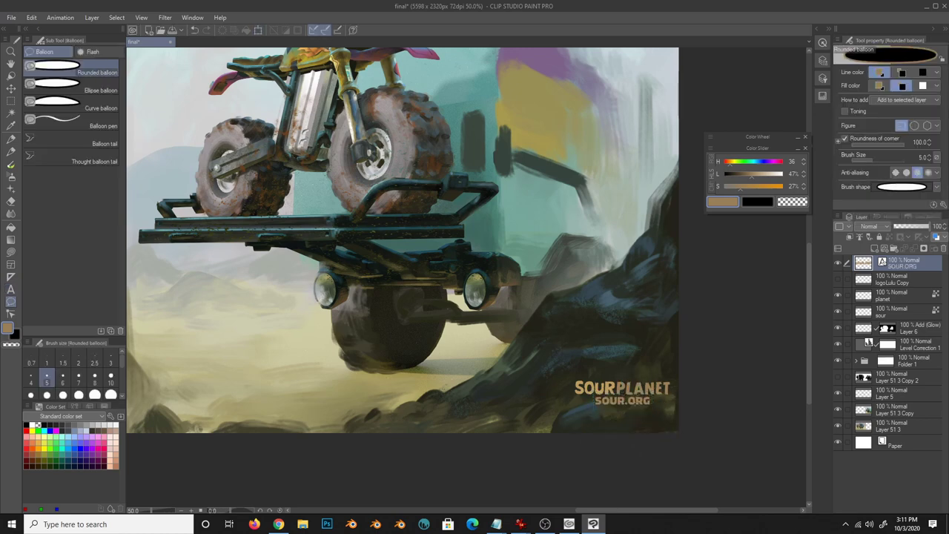
left_click(892, 108)
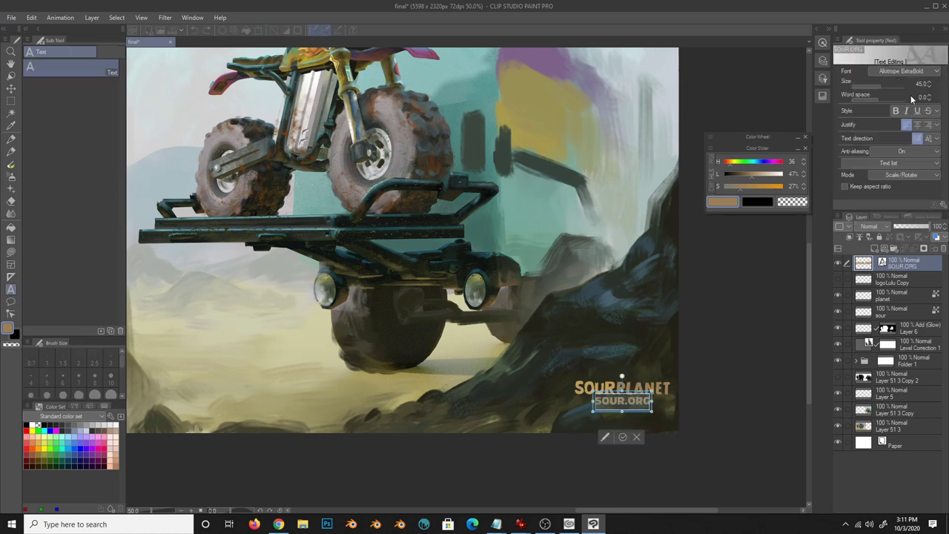
scroll(653, 423, "down", 1)
- Hide the palettes to view the whole painting and save it
key("k")
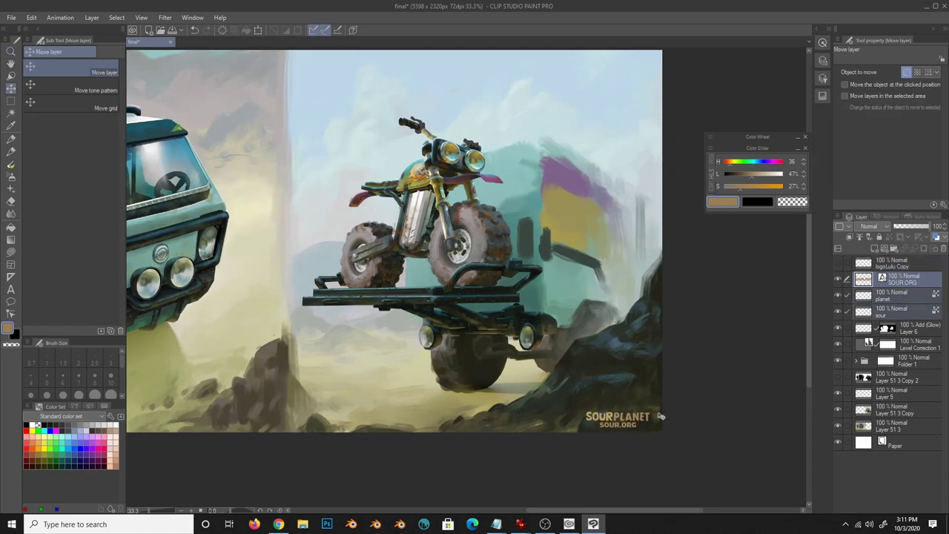
key("Tab")
scroll(661, 417, "down", 1)
key("ctrl+s")
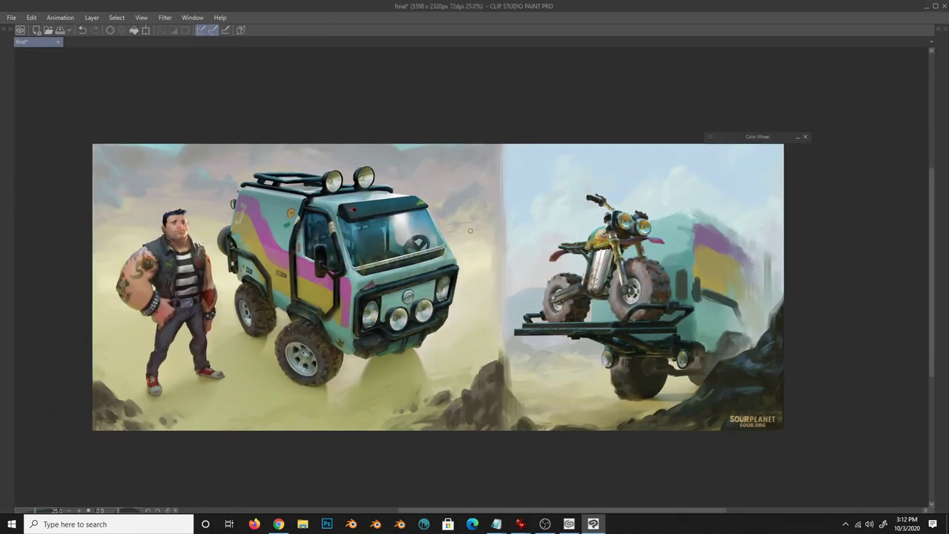